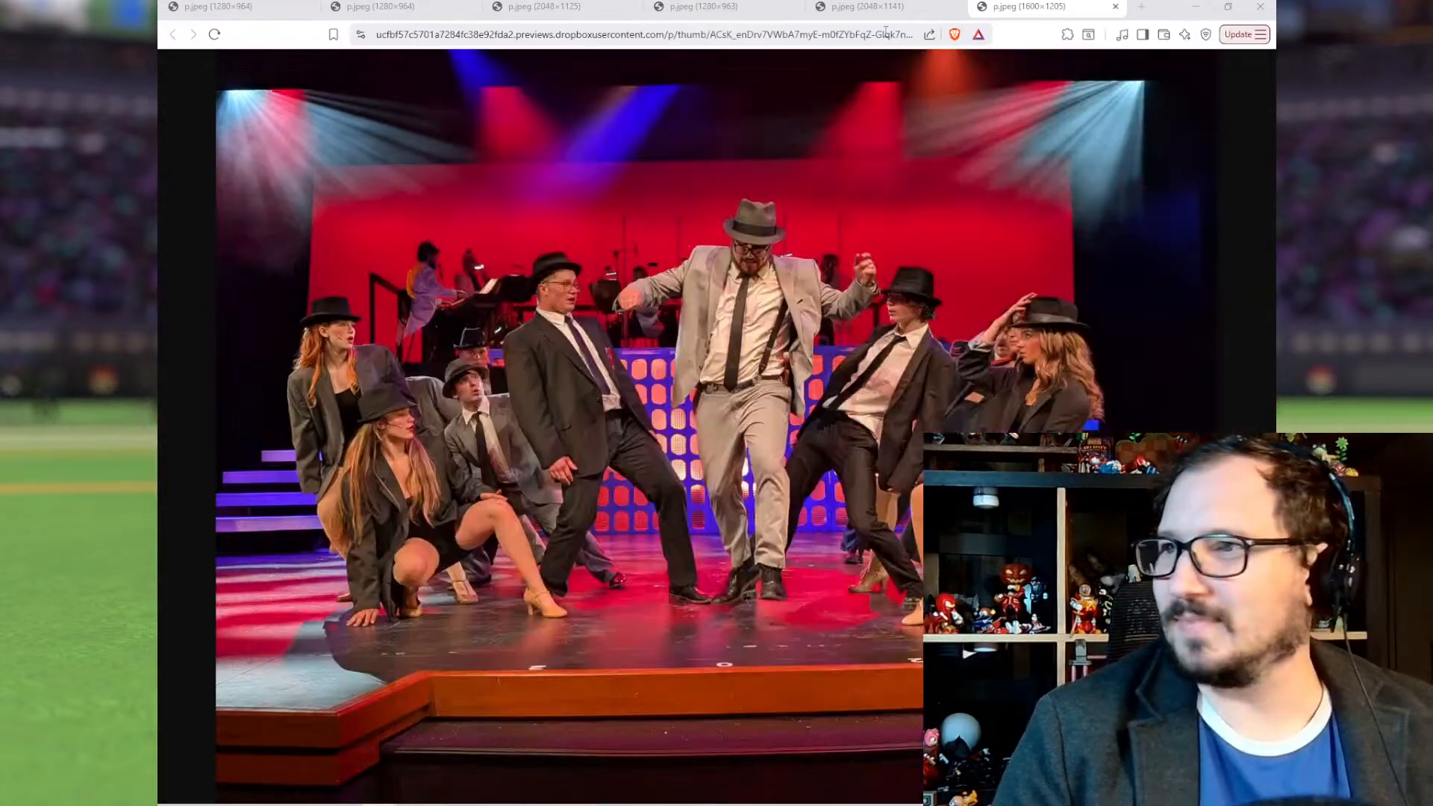
# Step: Review the theater stage photos open in the browser tabs and close the photo window
pyautogui.moveTo(886, 35); pyautogui.dragTo(1033, 10)
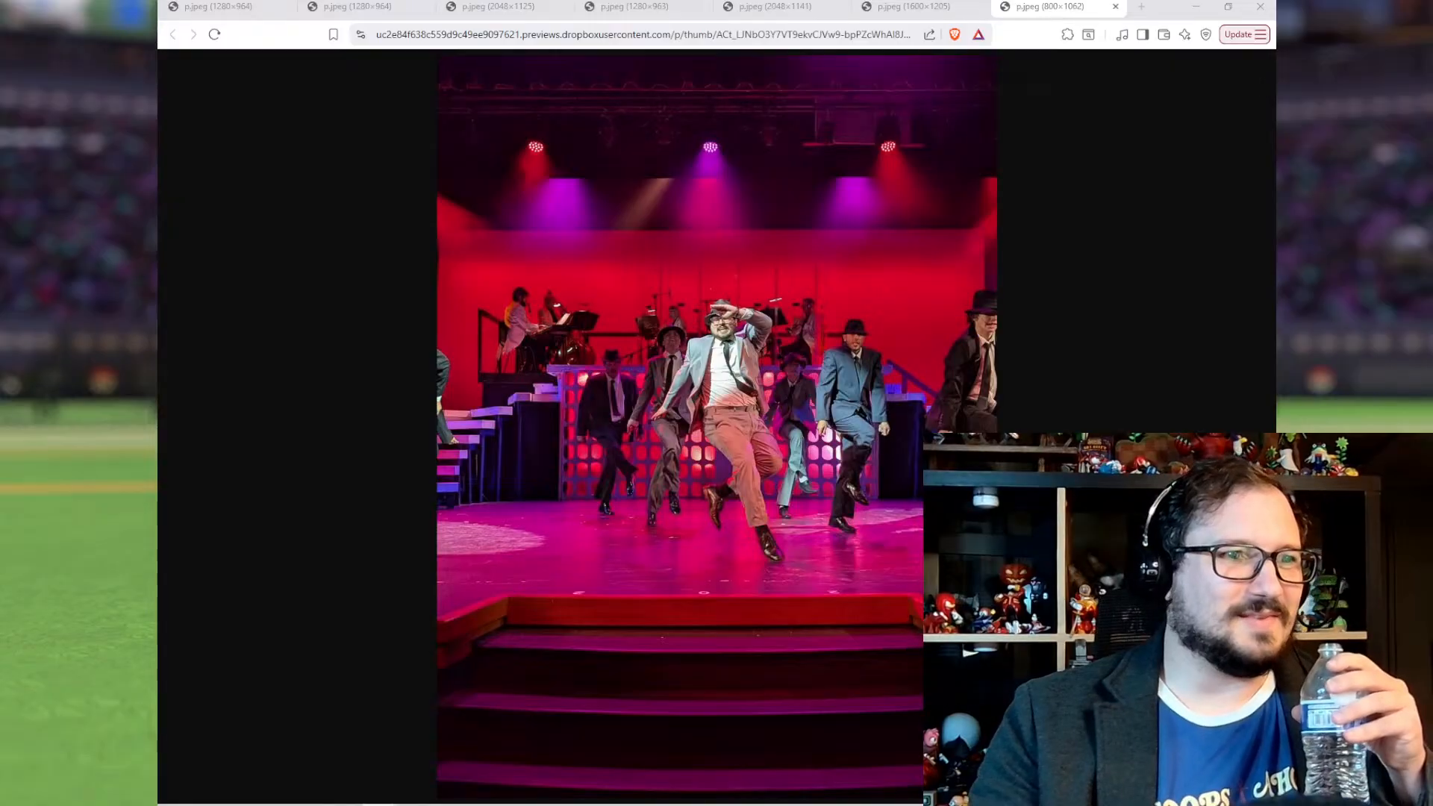
pyautogui.moveTo(859, 136); pyautogui.dragTo(1029, 15)
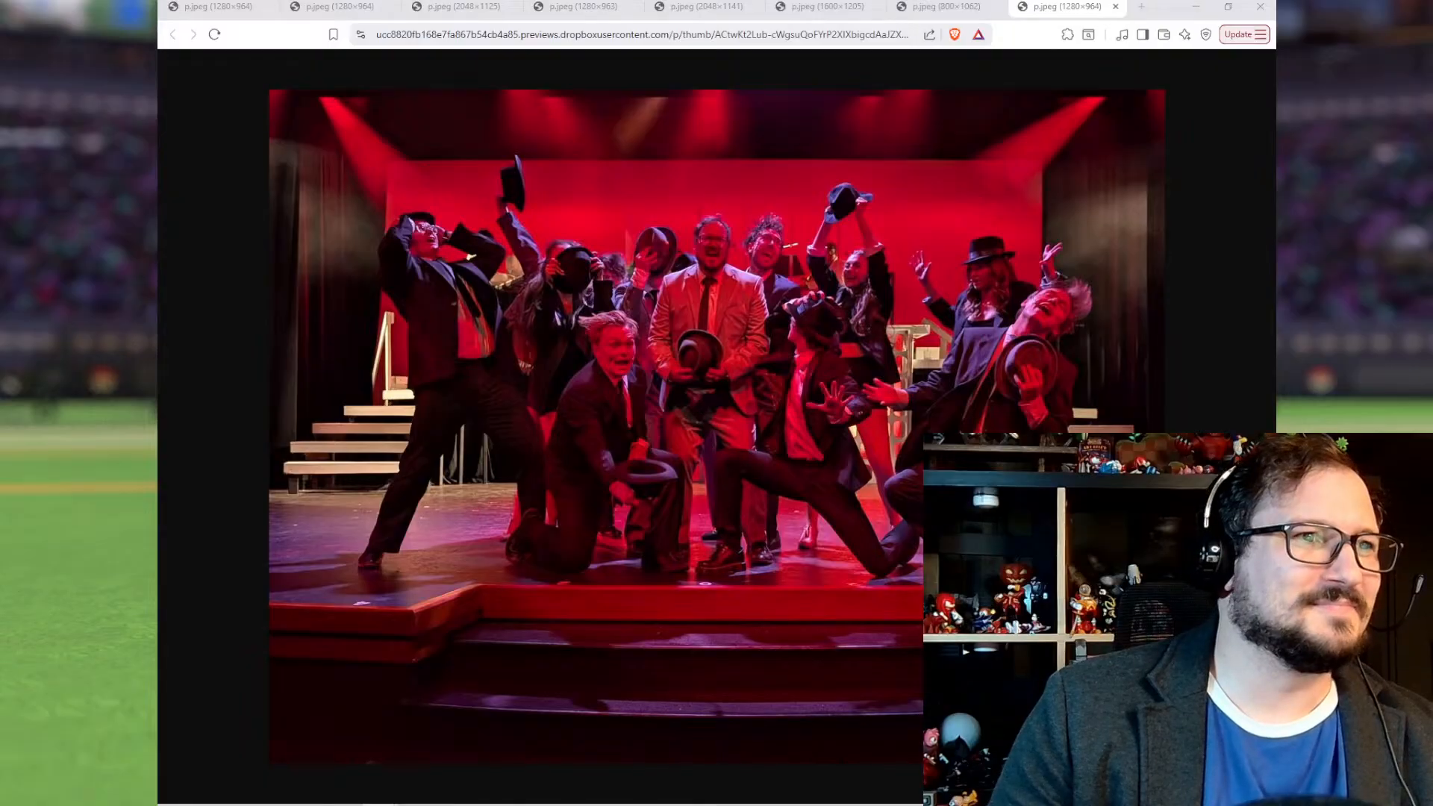
pyautogui.moveTo(1063, 9)
pyautogui.mouseDown()
pyautogui.moveTo(1011, 8)
pyautogui.moveTo(1068, 8)
pyautogui.mouseUp()
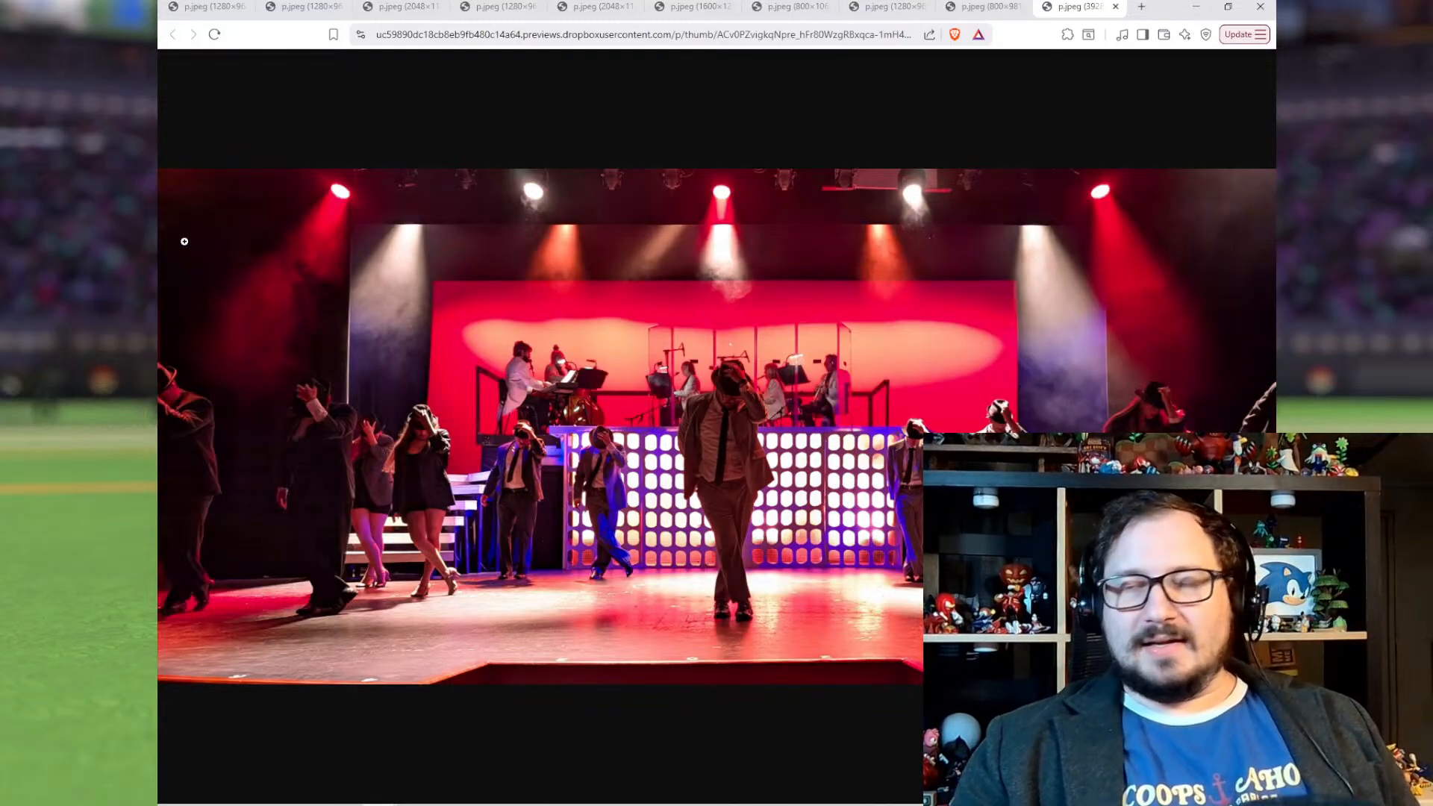
pyautogui.click(1260, 6)
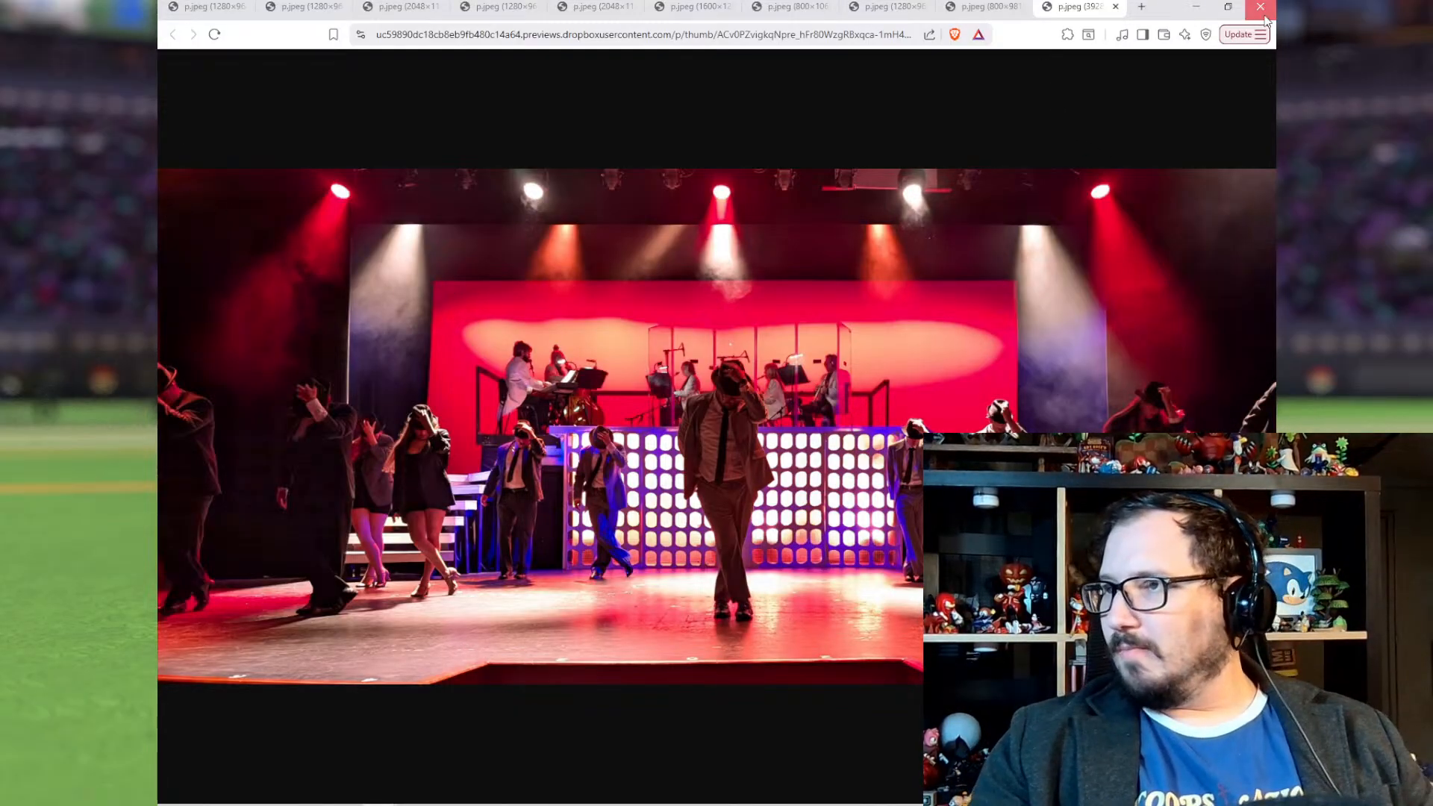
pyautogui.click(739, 169)
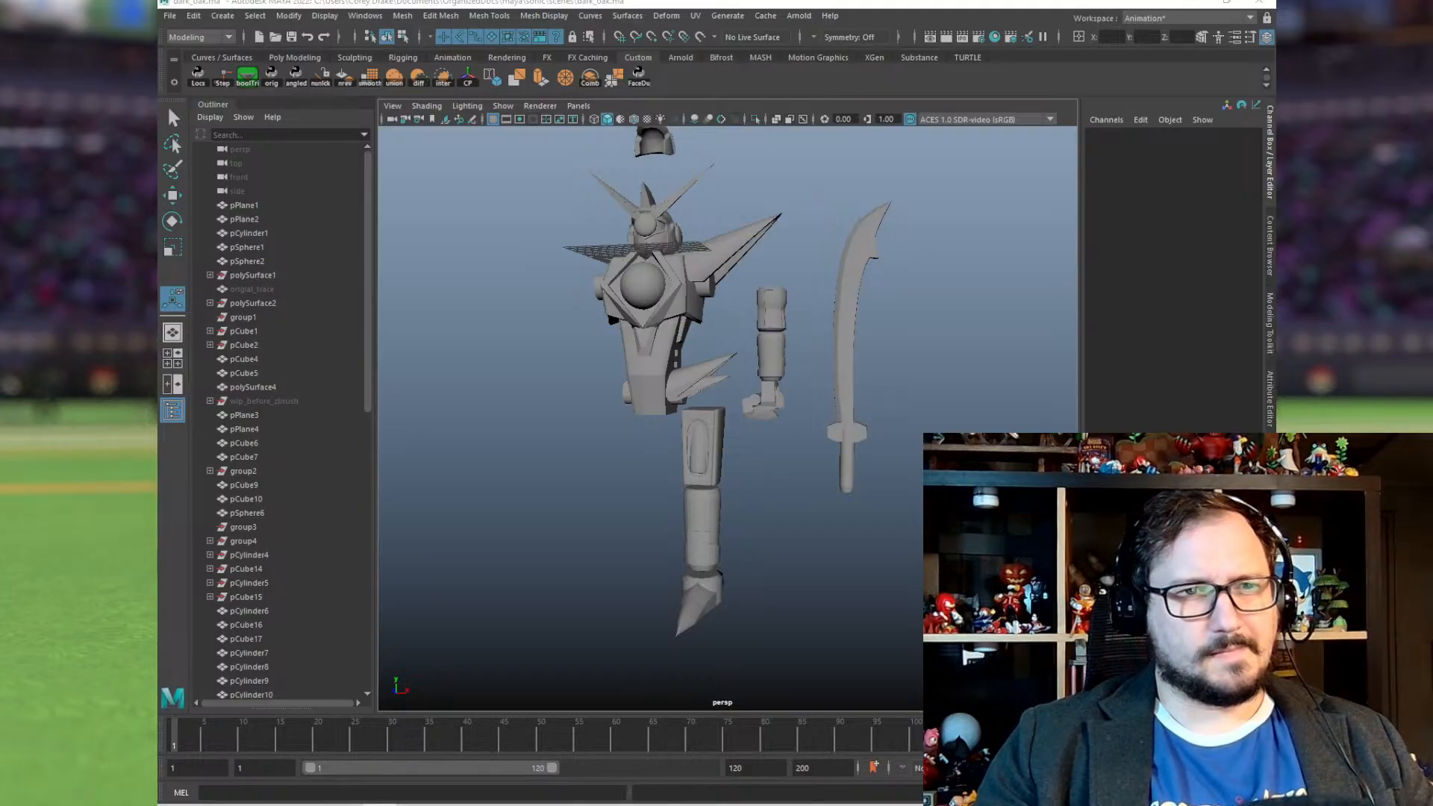
# Step: View the reference photo of the ball joints against a ruler in the browser, and return to the robot scene in Maya
pyautogui.moveTo(157, 171); pyautogui.dragTo(379, 112)
pyautogui.doubleClick(581, 113)
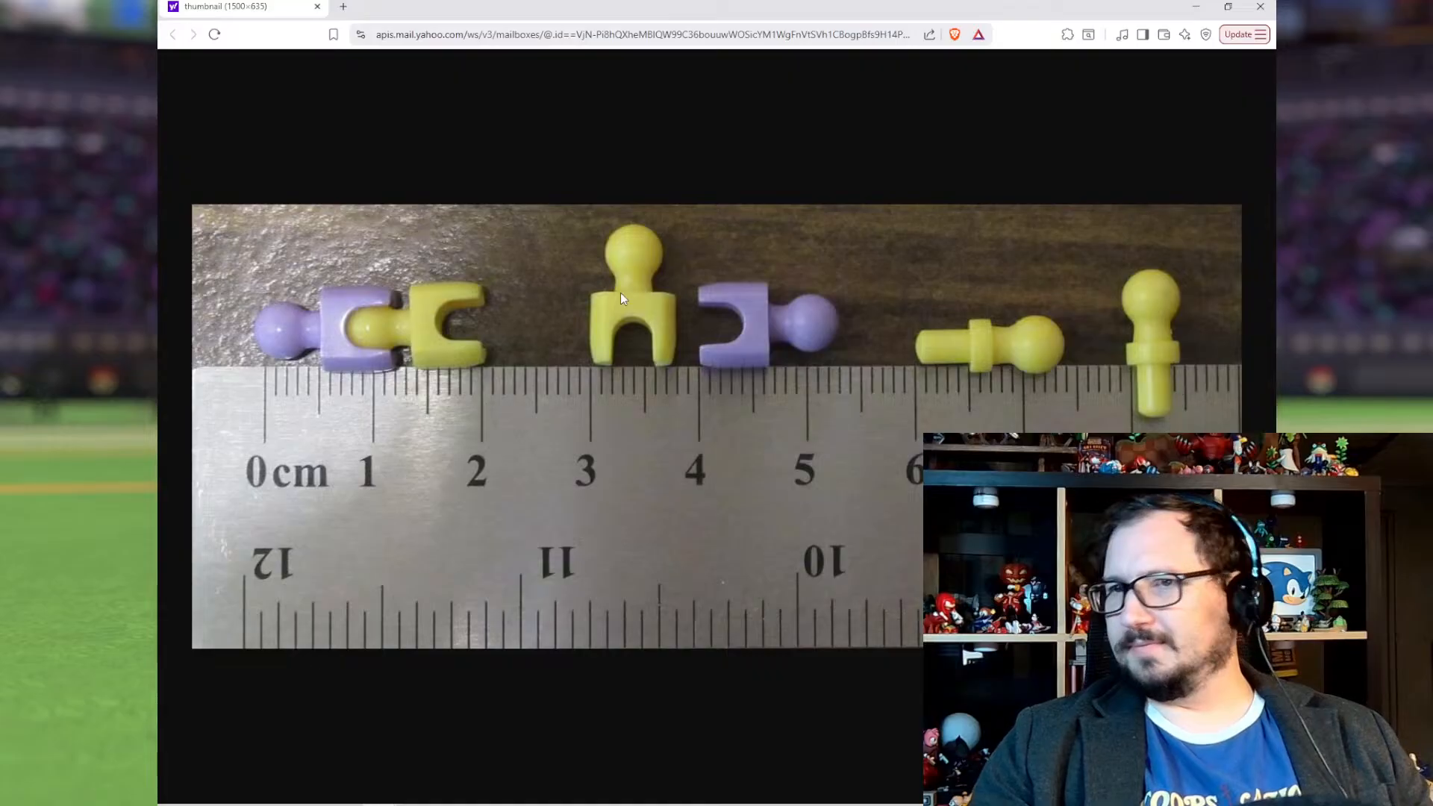
pyautogui.click(1199, 8)
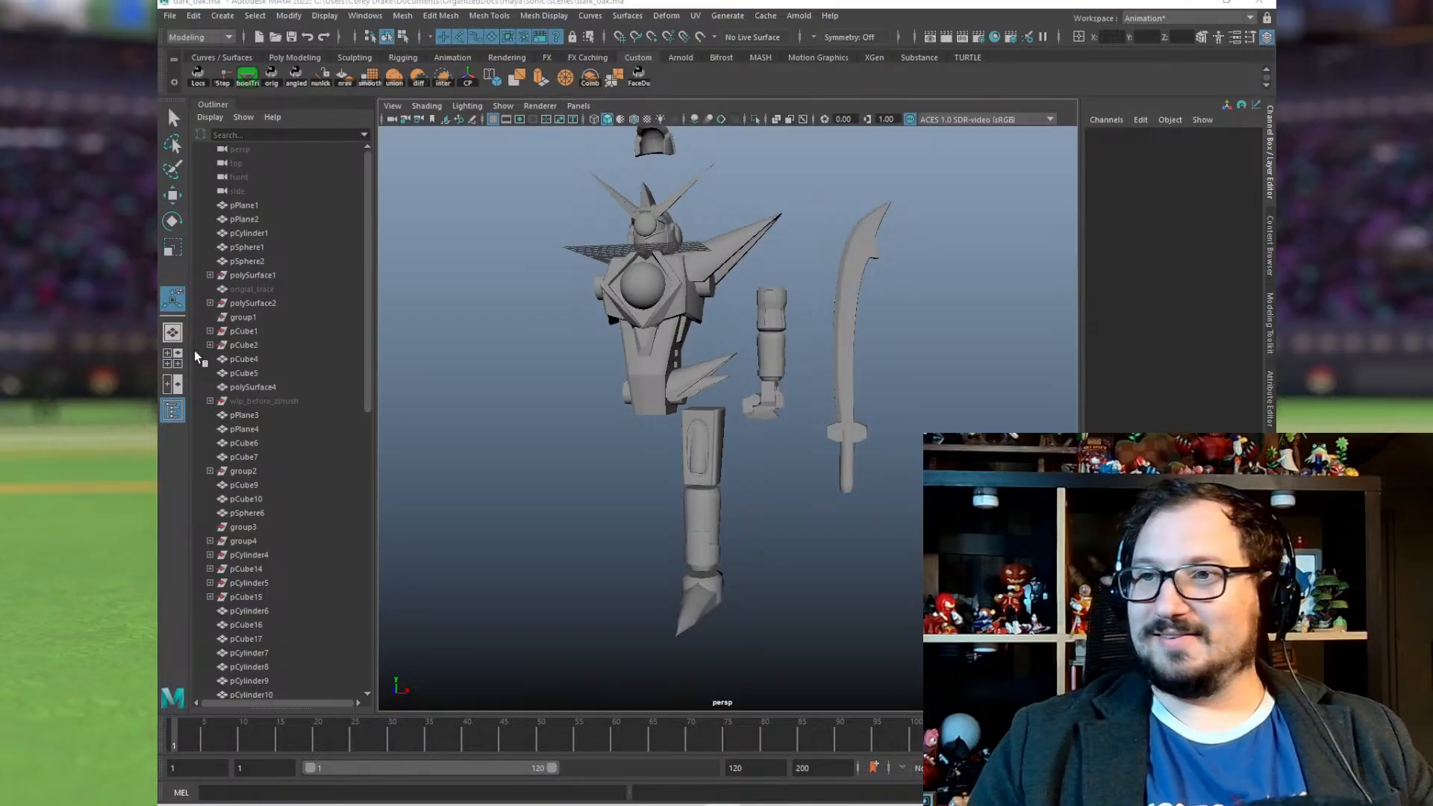
pyautogui.click(1193, 4)
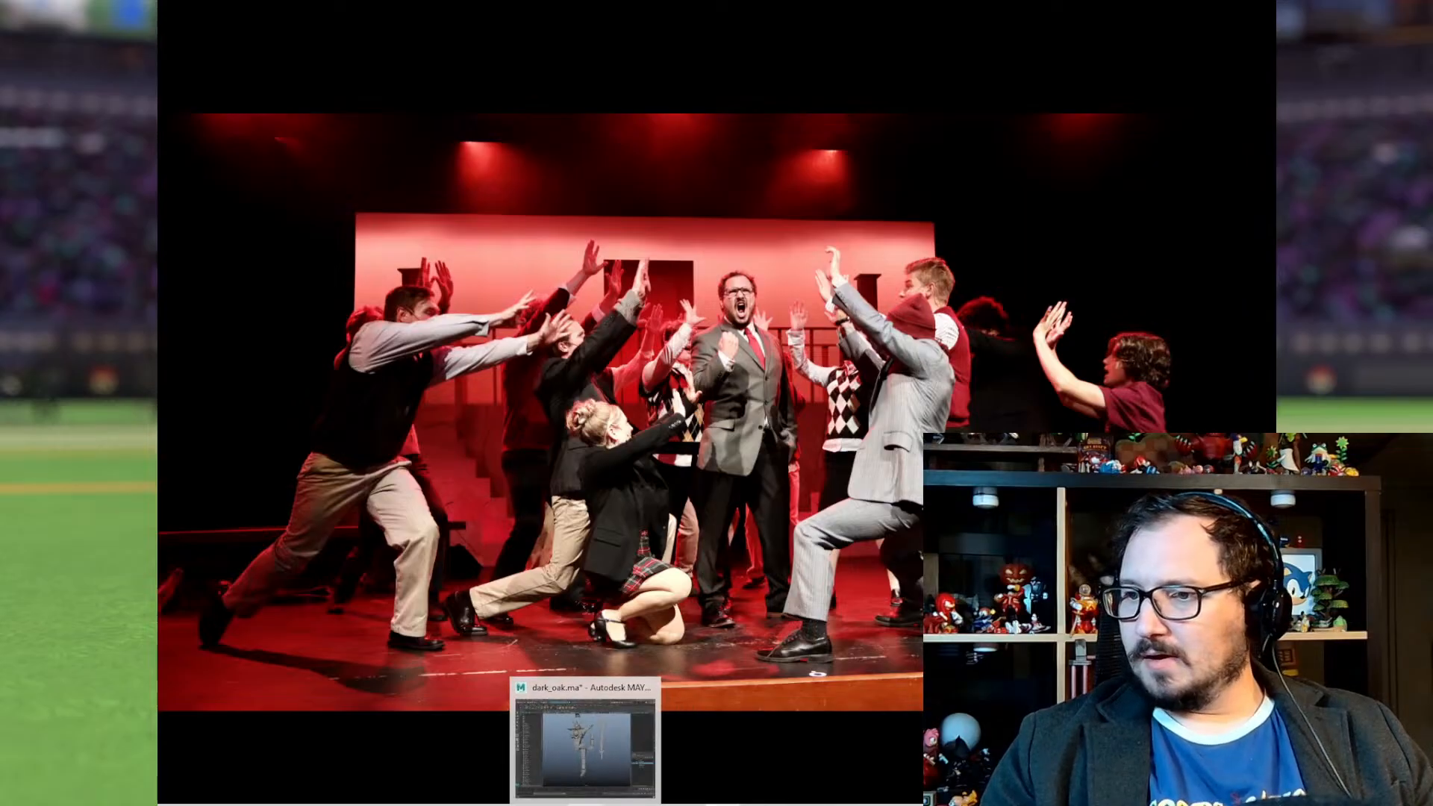
pyautogui.click(586, 805)
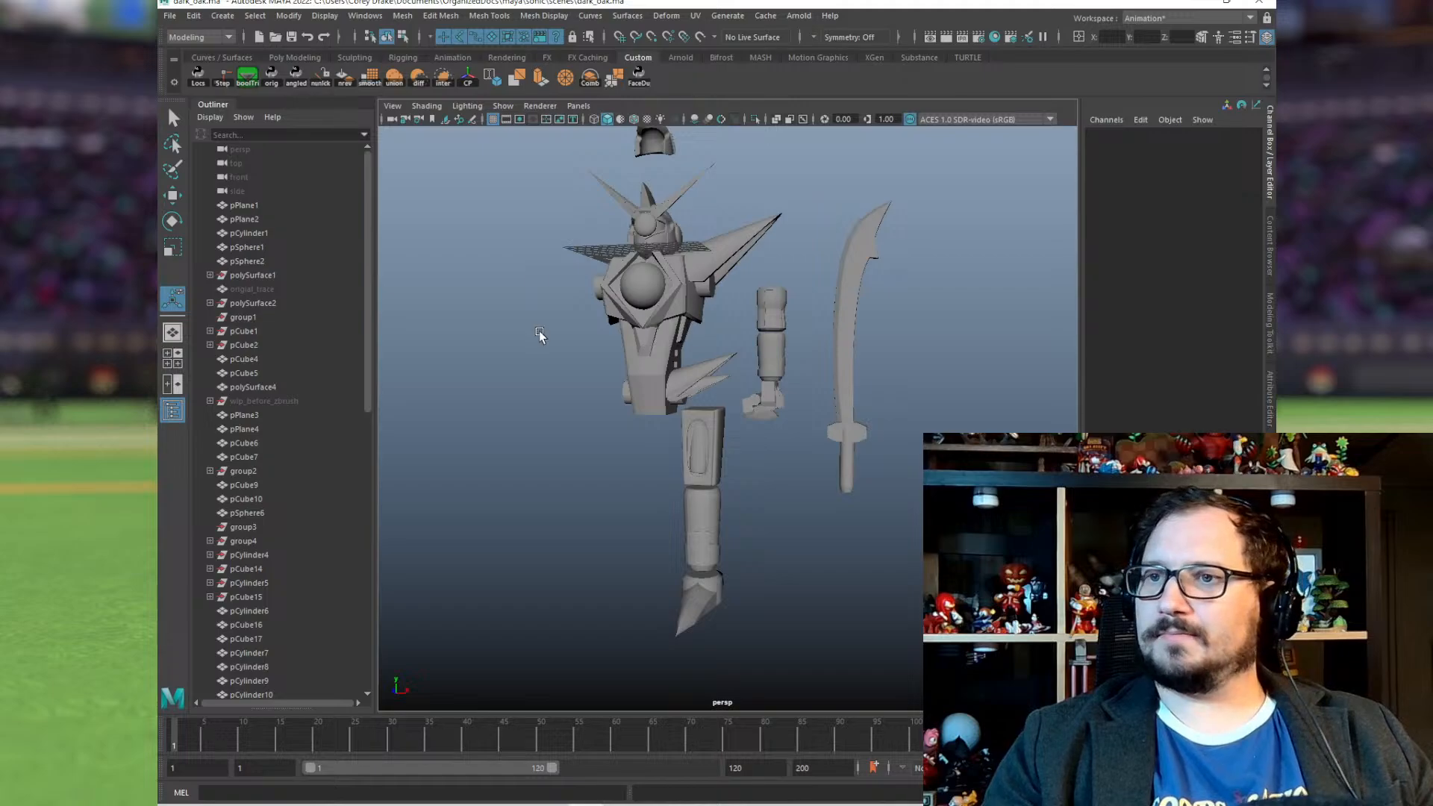
# Step: Create a polygon cylinder at the origin with a radius of 2 and frame it in the perspective view
pyautogui.click(222, 16)
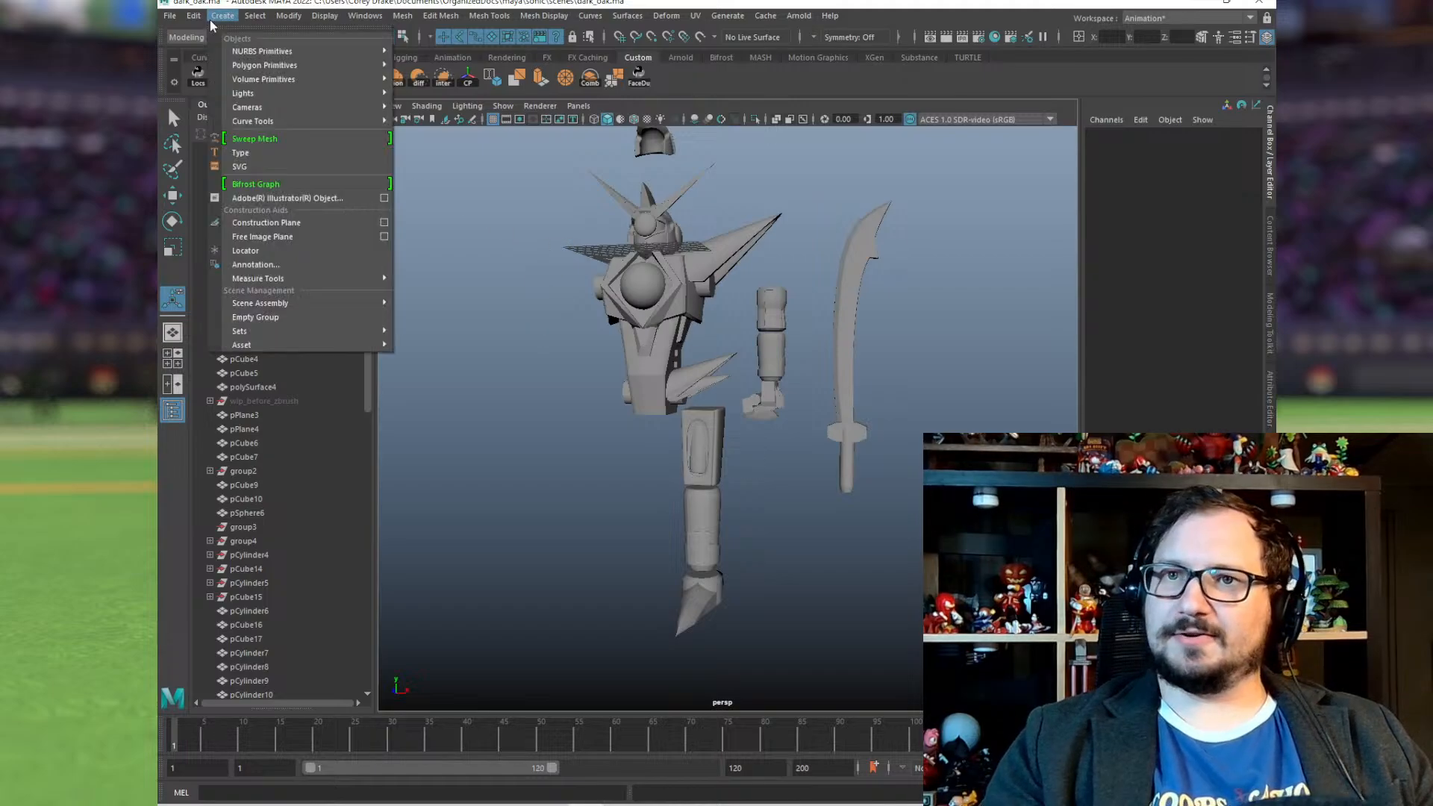
pyautogui.moveTo(259, 68)
pyautogui.click(433, 93)
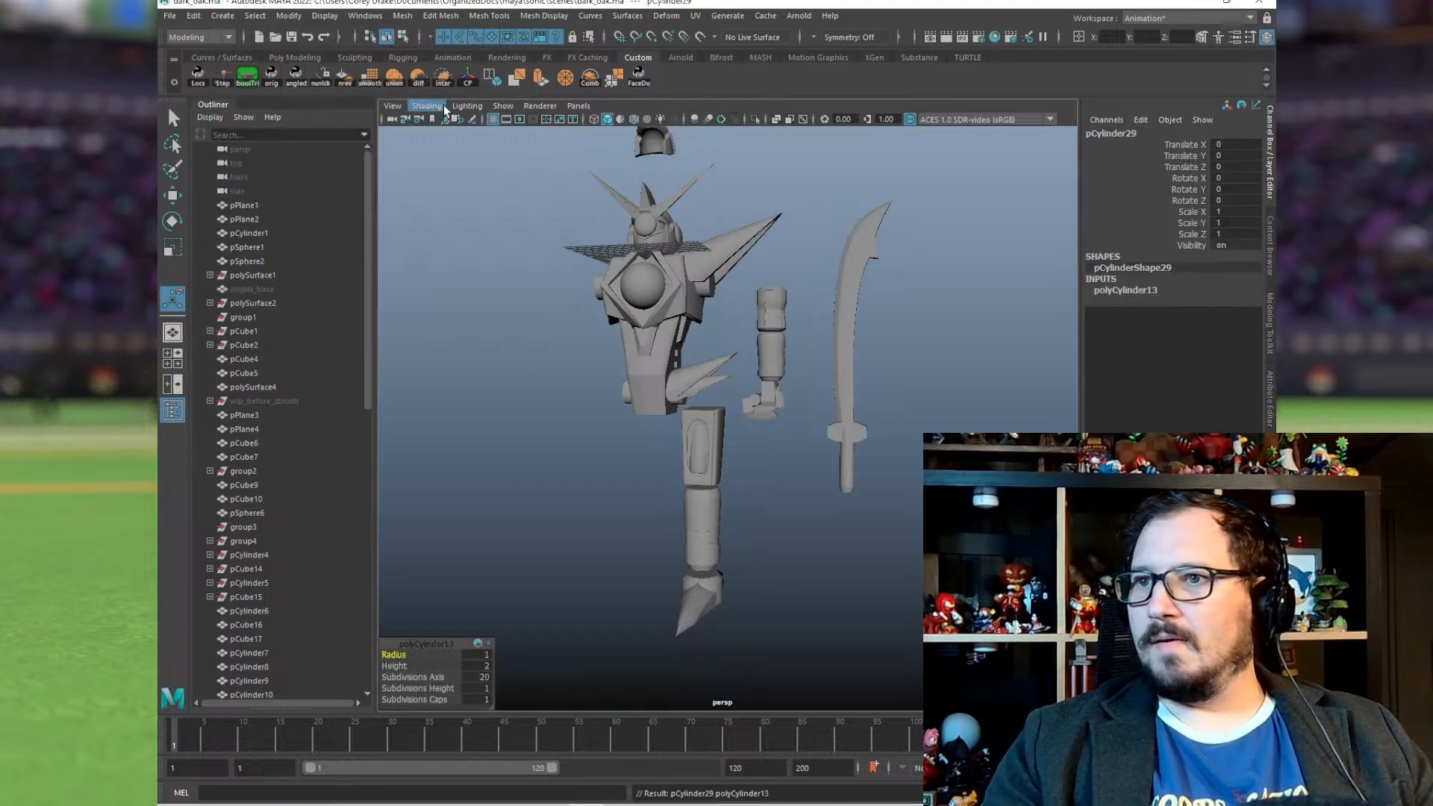
pyautogui.click(1140, 291)
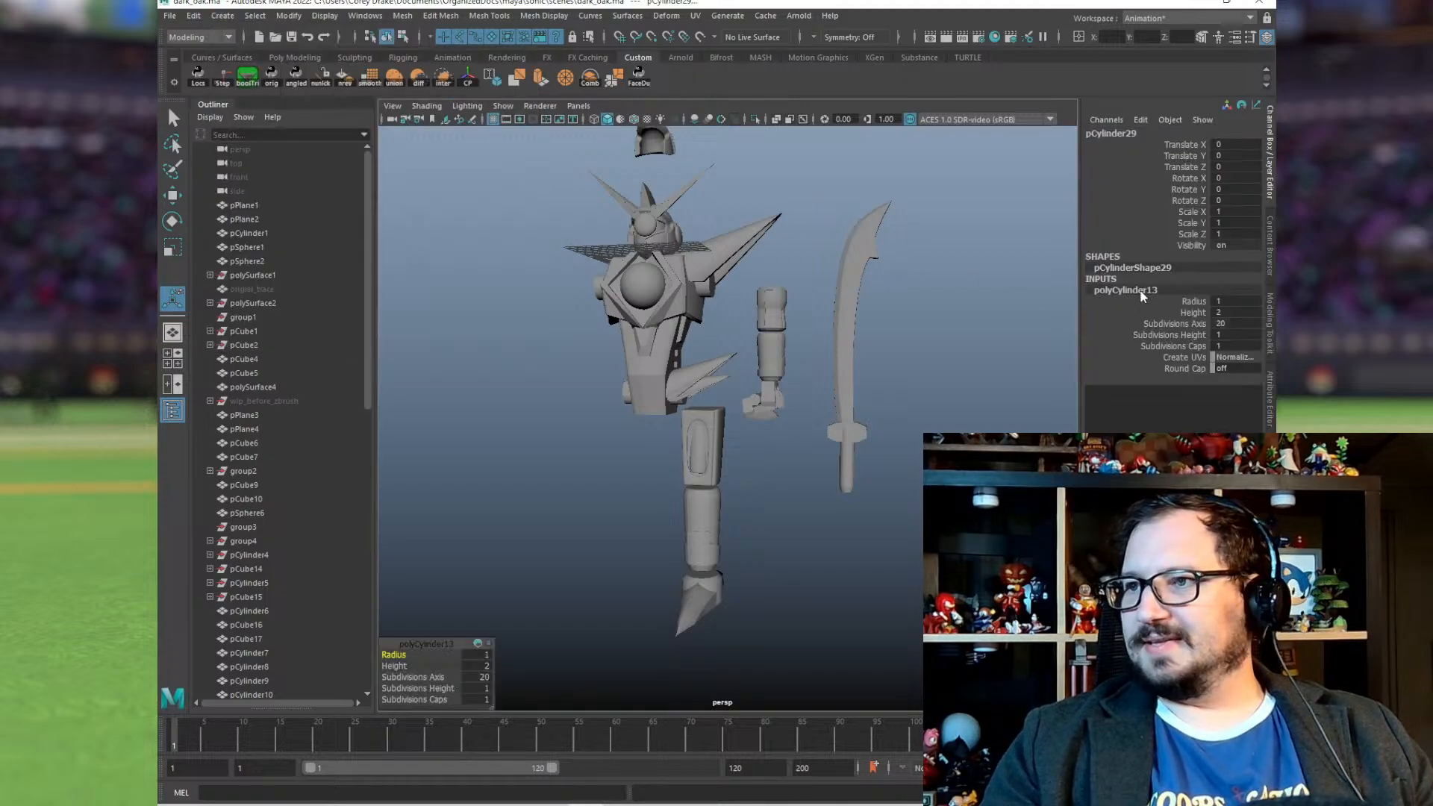
pyautogui.click(1249, 323)
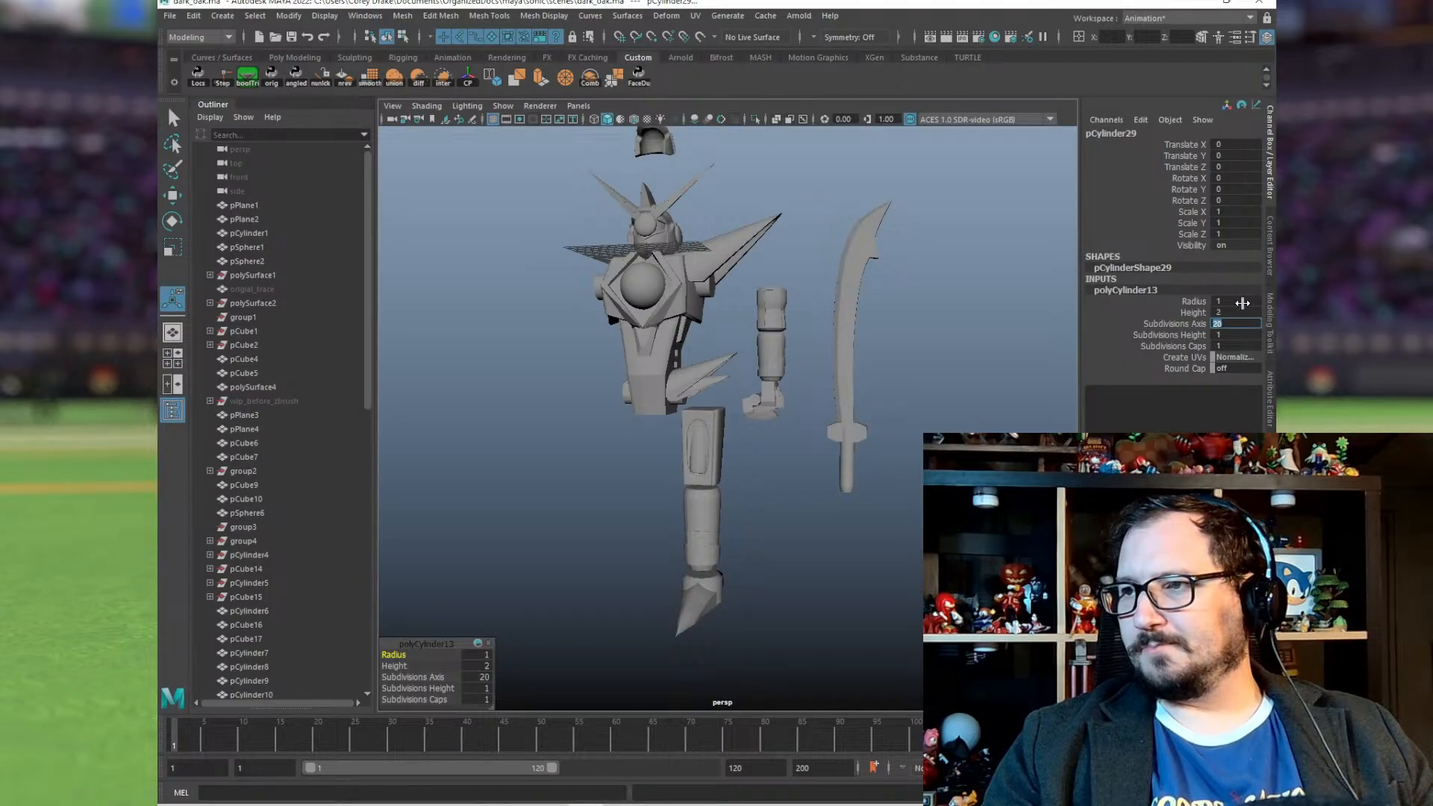
pyautogui.click(1241, 302)
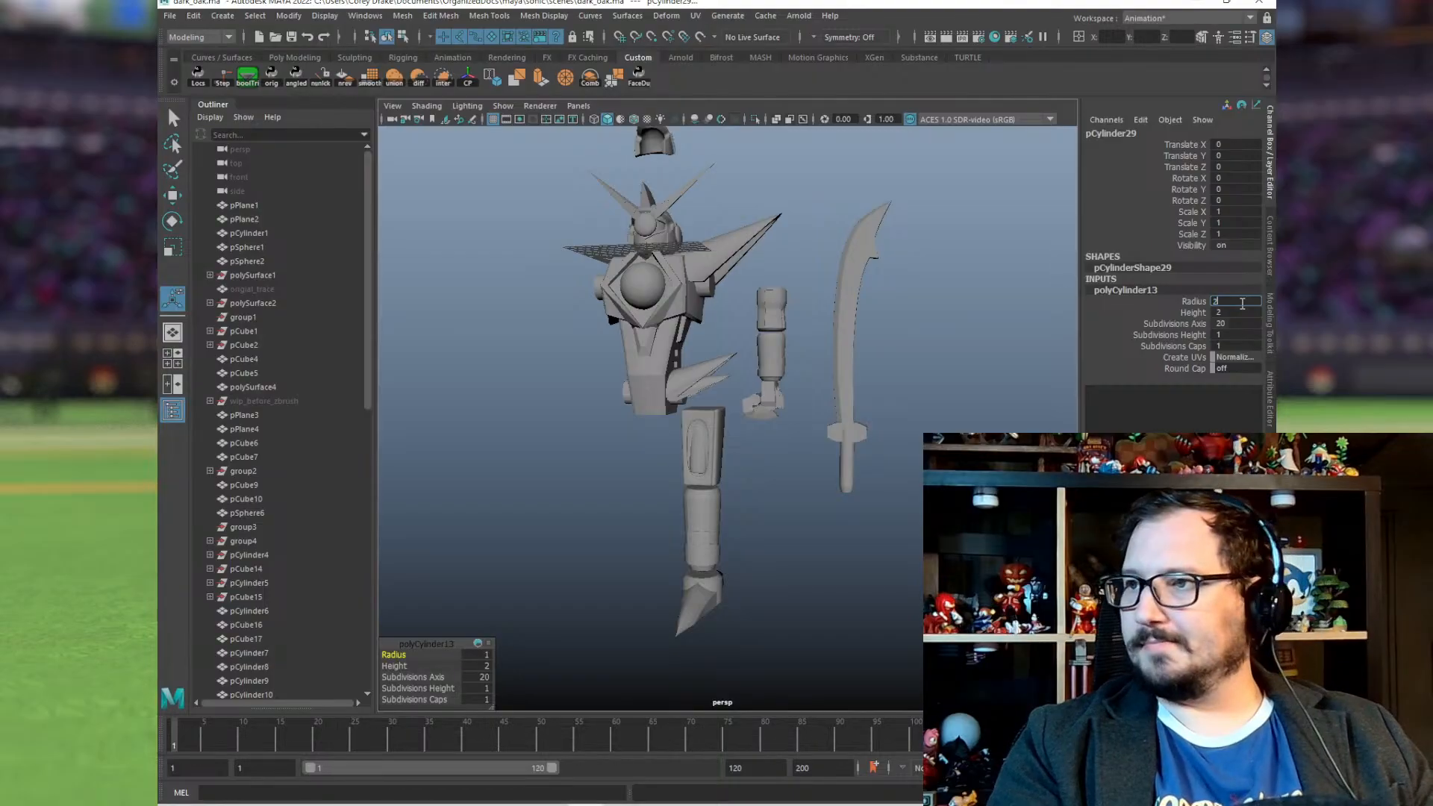
pyautogui.keyDown('alt'); pyautogui.moveTo(603, 270); pyautogui.dragTo(702, 273, button='right'); pyautogui.keyUp('alt')
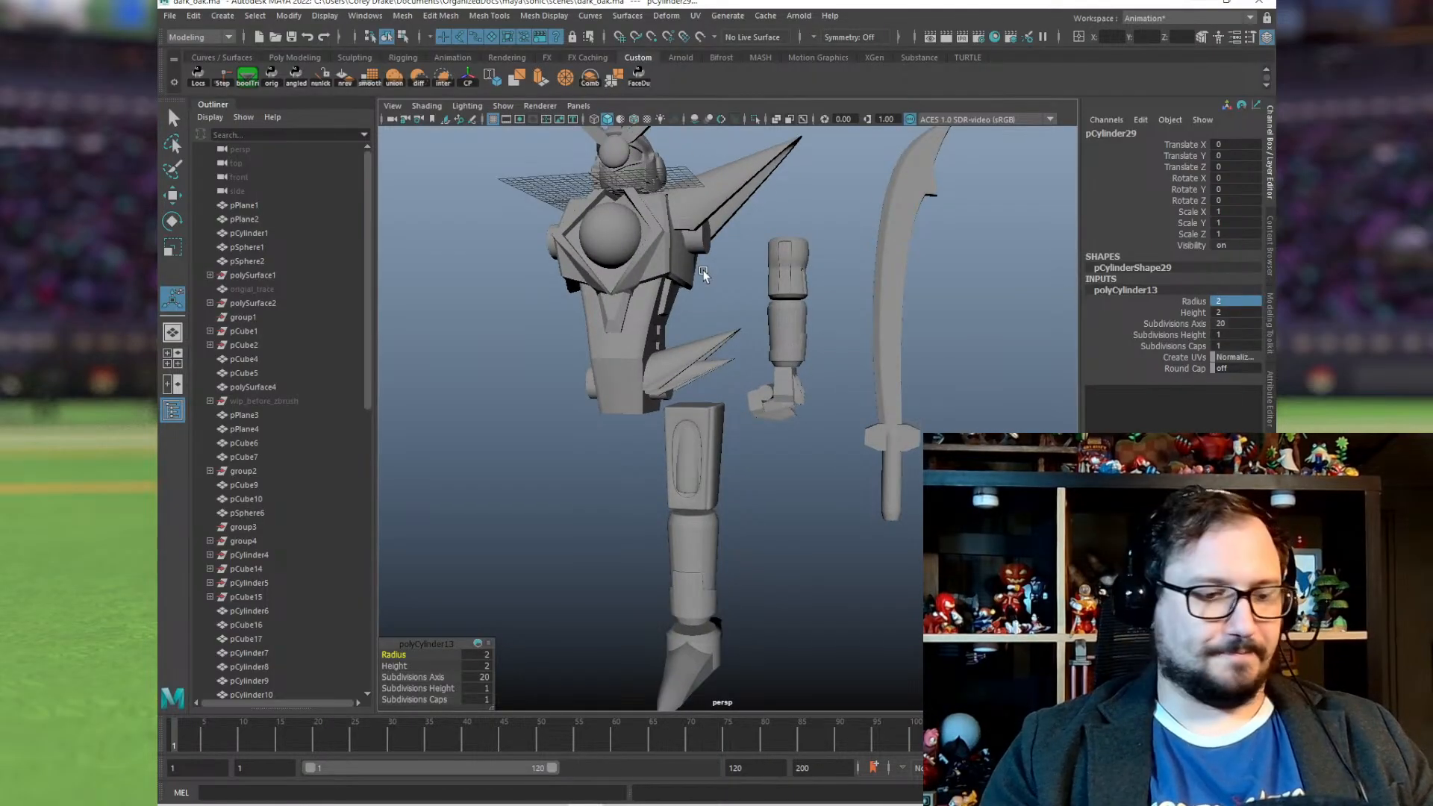
pyautogui.press('f')
pyautogui.keyDown('alt'); pyautogui.moveTo(938, 394); pyautogui.dragTo(866, 421, button='right'); pyautogui.keyUp('alt')
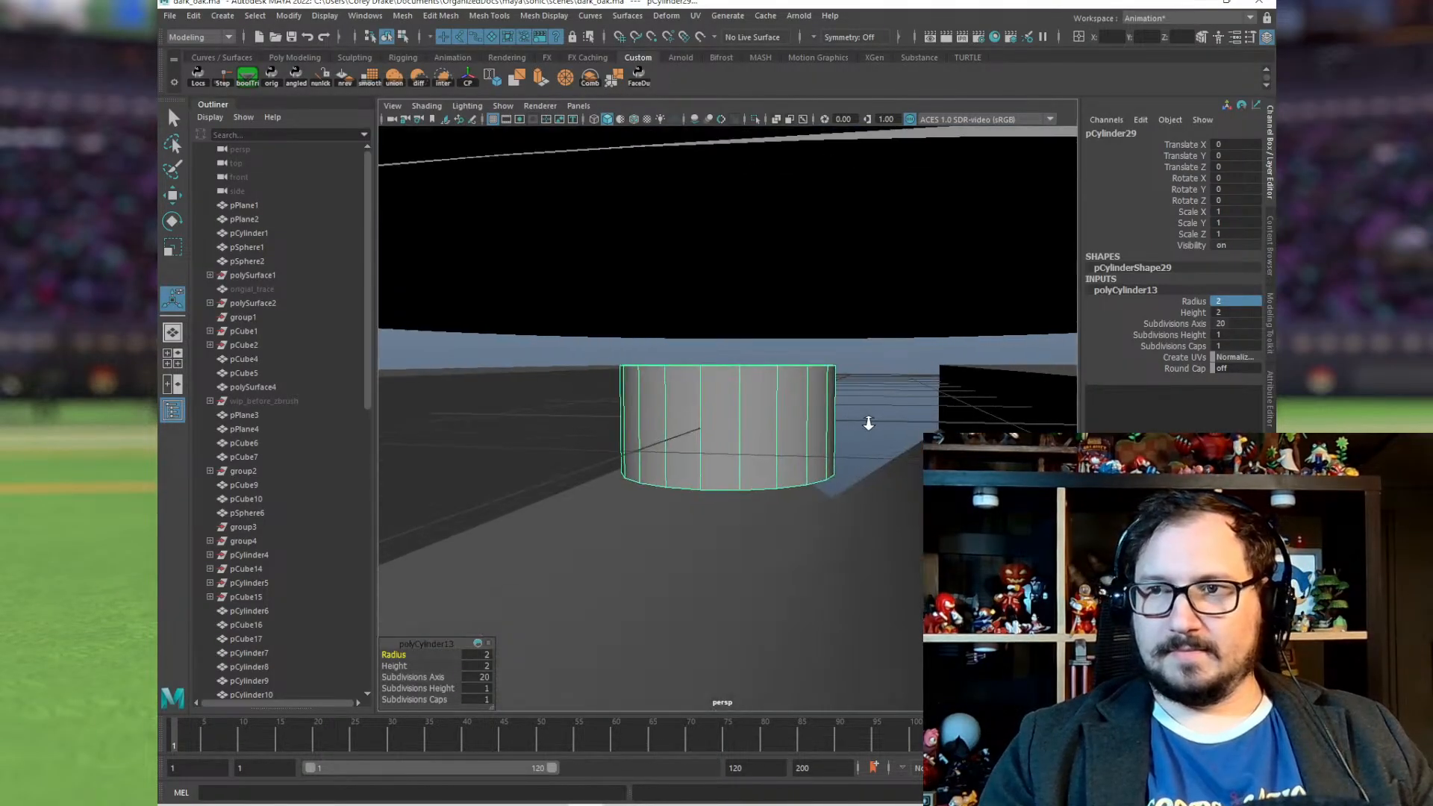
pyautogui.keyDown('alt'); pyautogui.moveTo(791, 452); pyautogui.dragTo(746, 451); pyautogui.keyUp('alt')
# Step: Stretch the cylinder vertically to a Scale Y of about 6.551, compare it with the robot, and hide it
pyautogui.press('r')
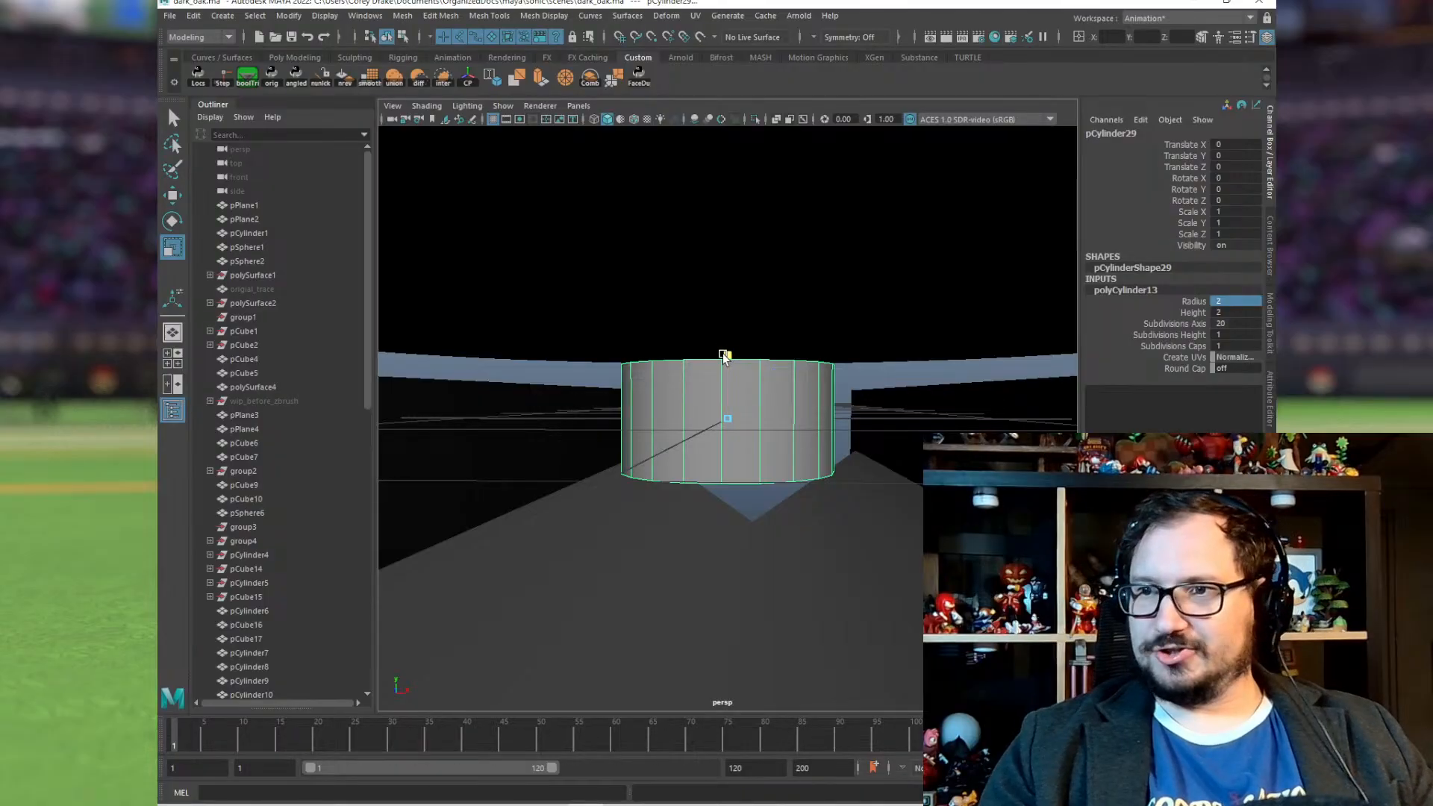
pyautogui.moveTo(727, 355); pyautogui.dragTo(858, 480)
pyautogui.moveTo(859, 480); pyautogui.dragTo(858, 423, button='middle')
pyautogui.keyDown('alt'); pyautogui.moveTo(1044, 464); pyautogui.dragTo(908, 464, button='right'); pyautogui.keyUp('alt')
pyautogui.moveTo(793, 490)
pyautogui.keyDown('alt'); pyautogui.mouseDown()
pyautogui.moveTo(777, 462)
pyautogui.moveTo(780, 492)
pyautogui.mouseUp(); pyautogui.keyUp('alt')
pyautogui.keyDown('alt'); pyautogui.moveTo(933, 447); pyautogui.dragTo(670, 382, button='right'); pyautogui.keyUp('alt')
pyautogui.keyDown('alt'); pyautogui.moveTo(785, 426); pyautogui.dragTo(790, 440); pyautogui.keyUp('alt')
pyautogui.scroll(-6, 857, 436)
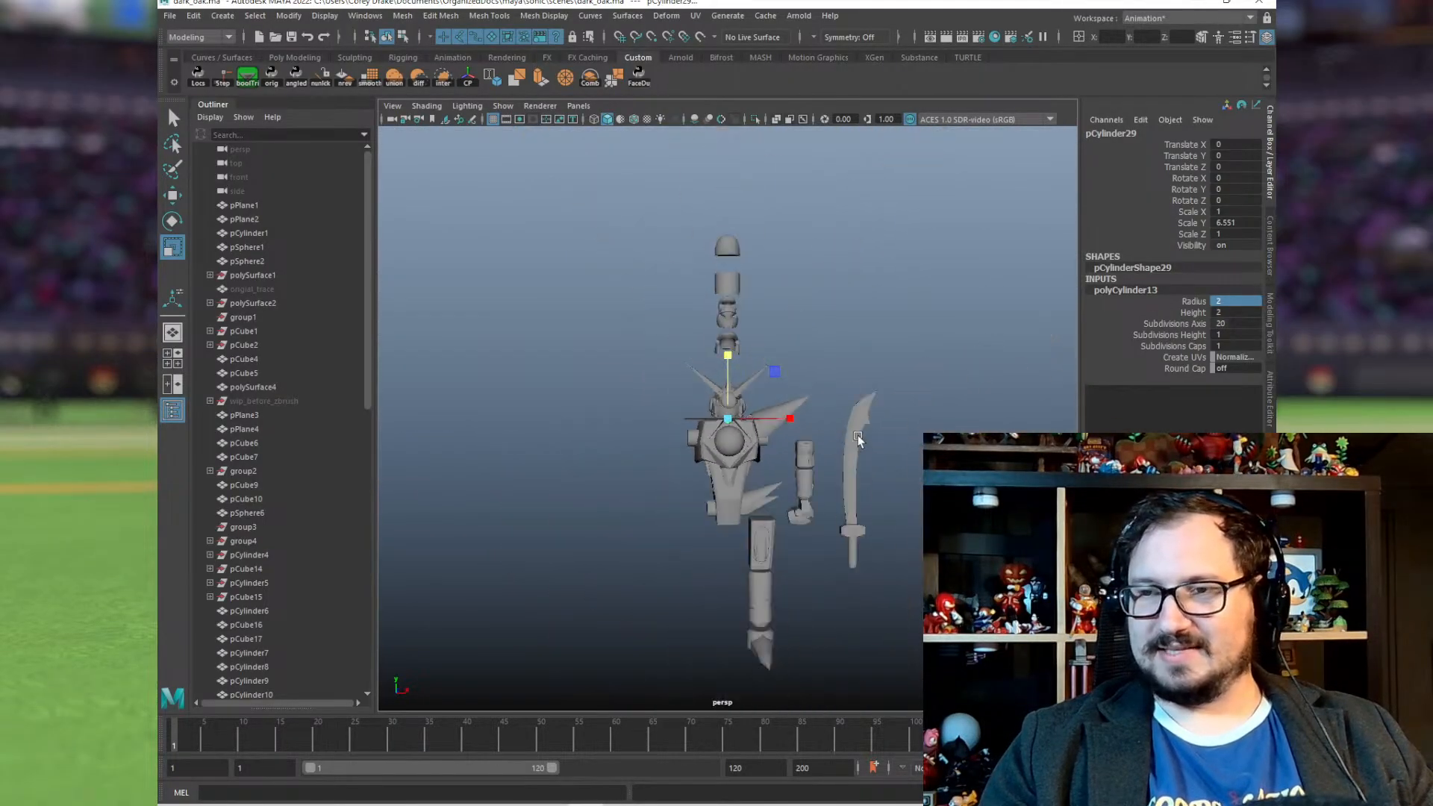
pyautogui.scroll(4, 854, 435)
pyautogui.scroll(-10, 291, 472)
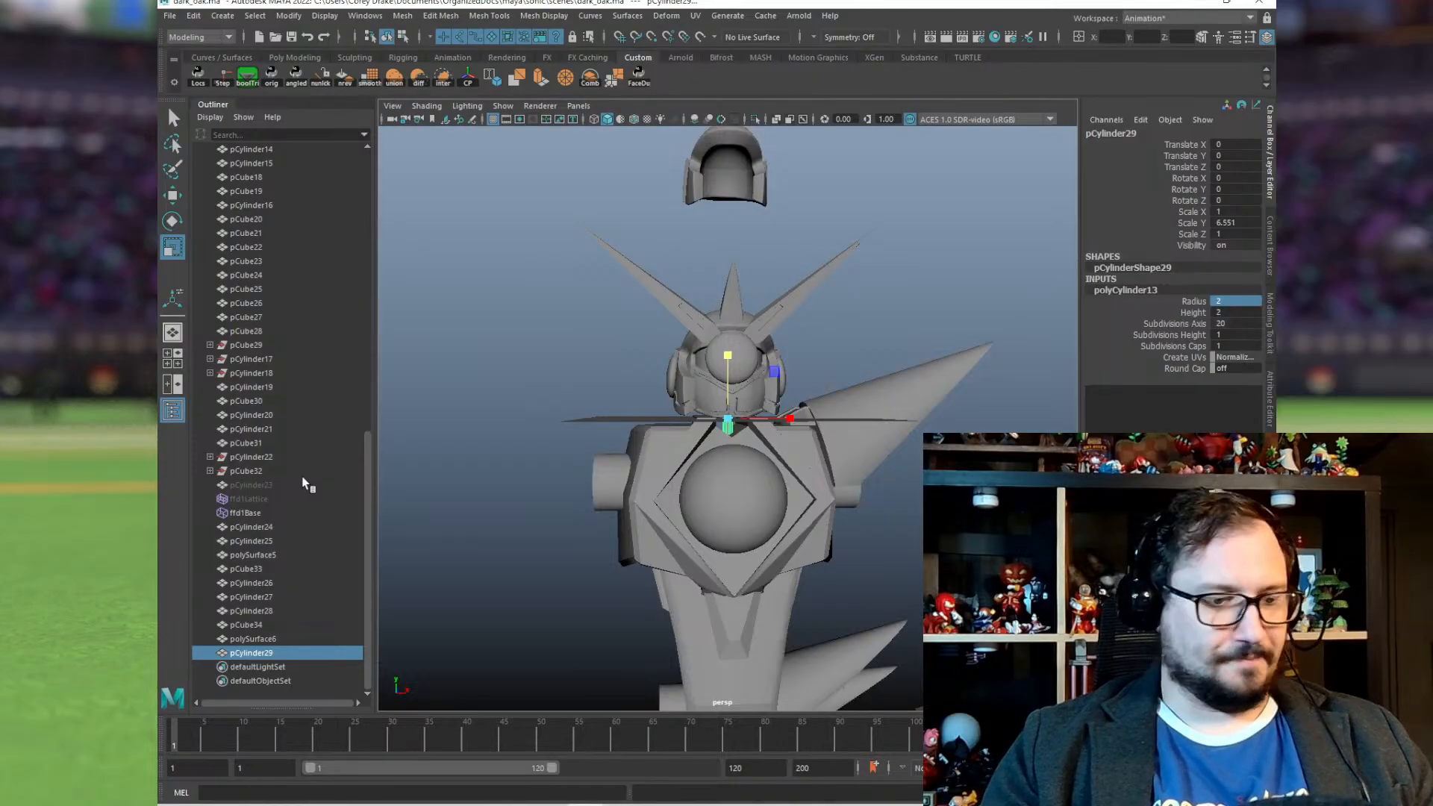
pyautogui.hotkey('ctrl', 'h')
pyautogui.scroll(-3, 778, 414)
# Step: Delete the construction history of all objects in the scene
pyautogui.keyDown('alt'); pyautogui.moveTo(837, 476); pyautogui.dragTo(748, 403, button='middle'); pyautogui.keyUp('alt')
pyautogui.click(187, 17)
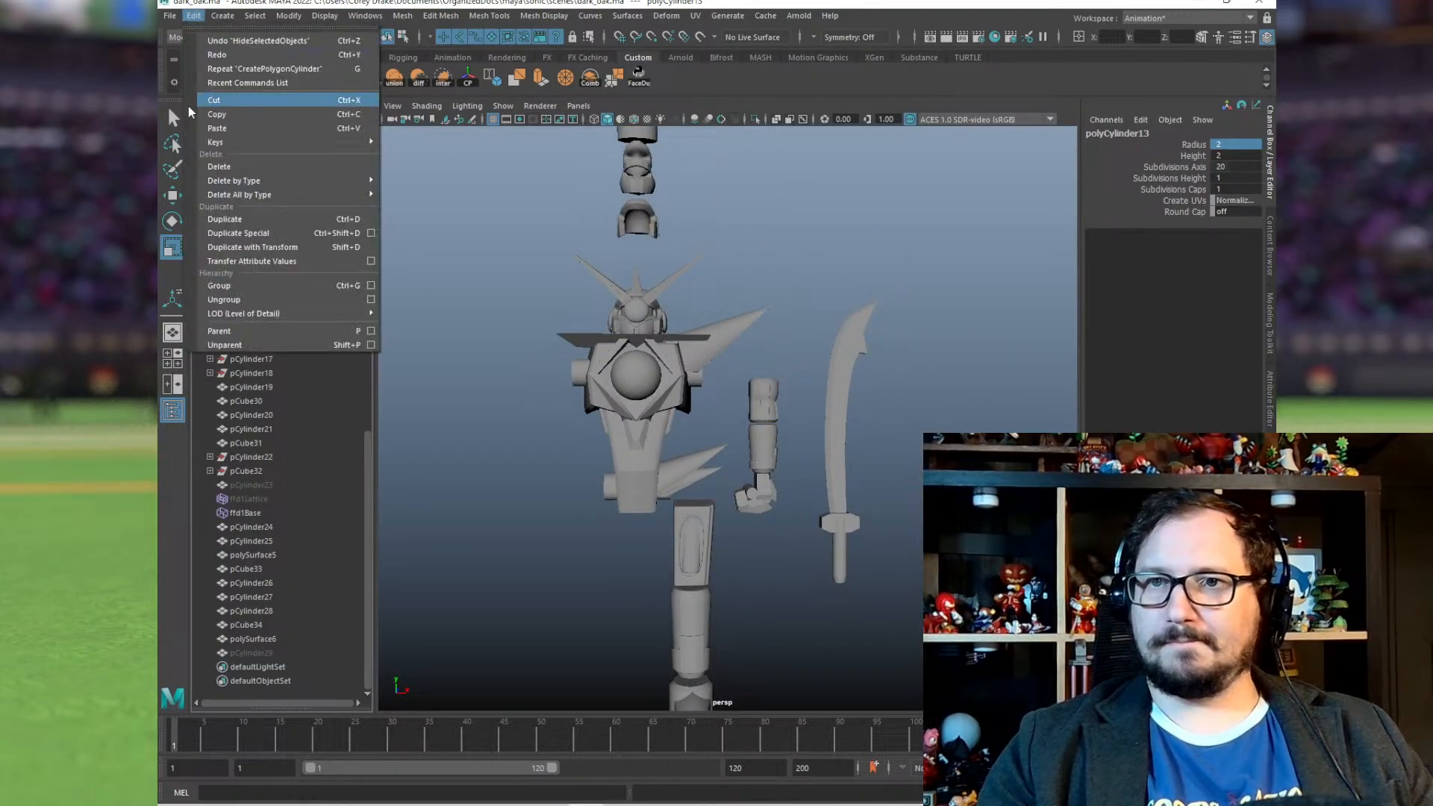
pyautogui.moveTo(283, 192)
pyautogui.click(408, 193)
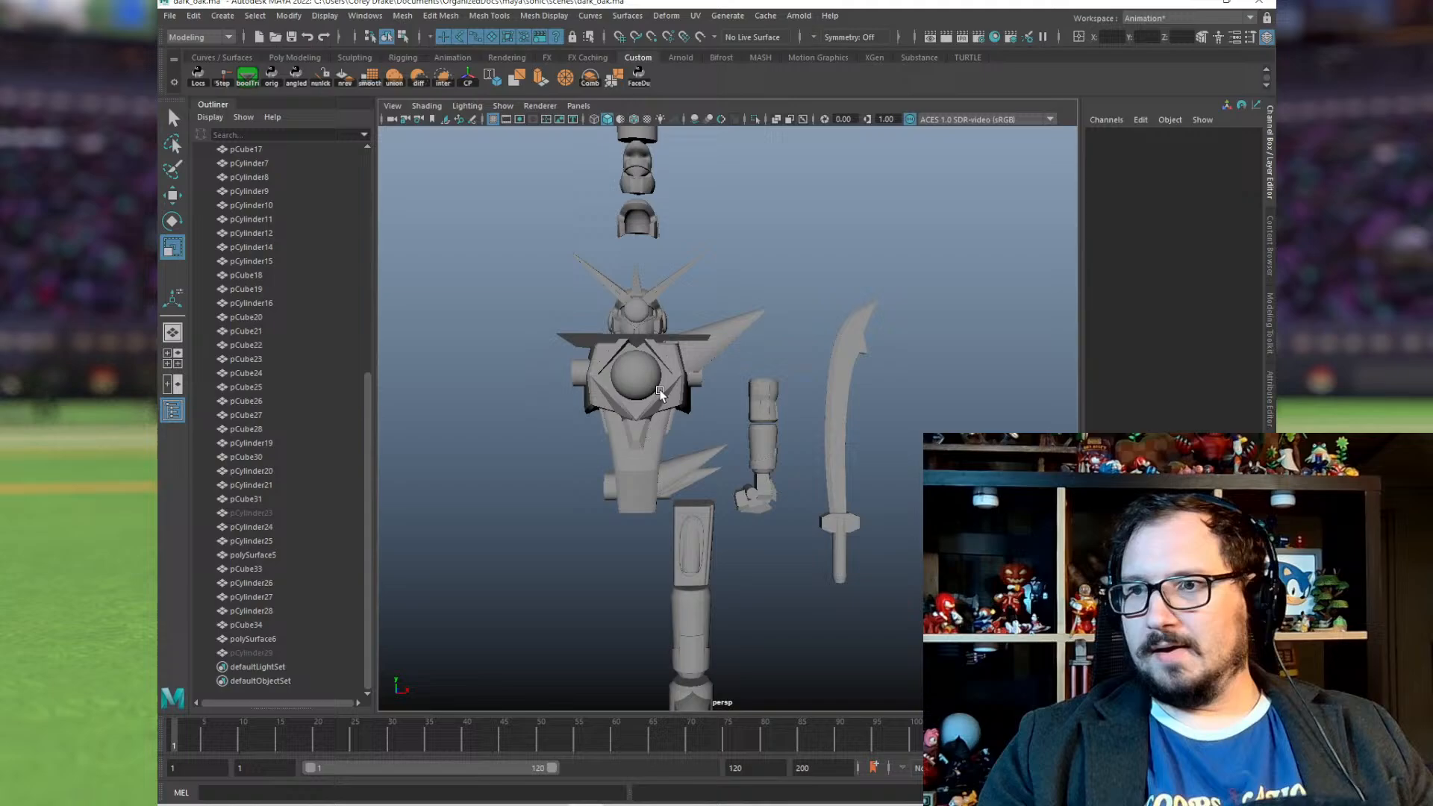
# Step: Turn off the smooth preview on the helmet's top crest and apply a mesh Smooth with 3 divisions
pyautogui.click(636, 308)
pyautogui.press('f')
pyautogui.scroll(-2, 850, 207)
pyautogui.click(851, 207)
pyautogui.keyDown('alt'); pyautogui.moveTo(635, 246); pyautogui.dragTo(674, 285); pyautogui.keyUp('alt')
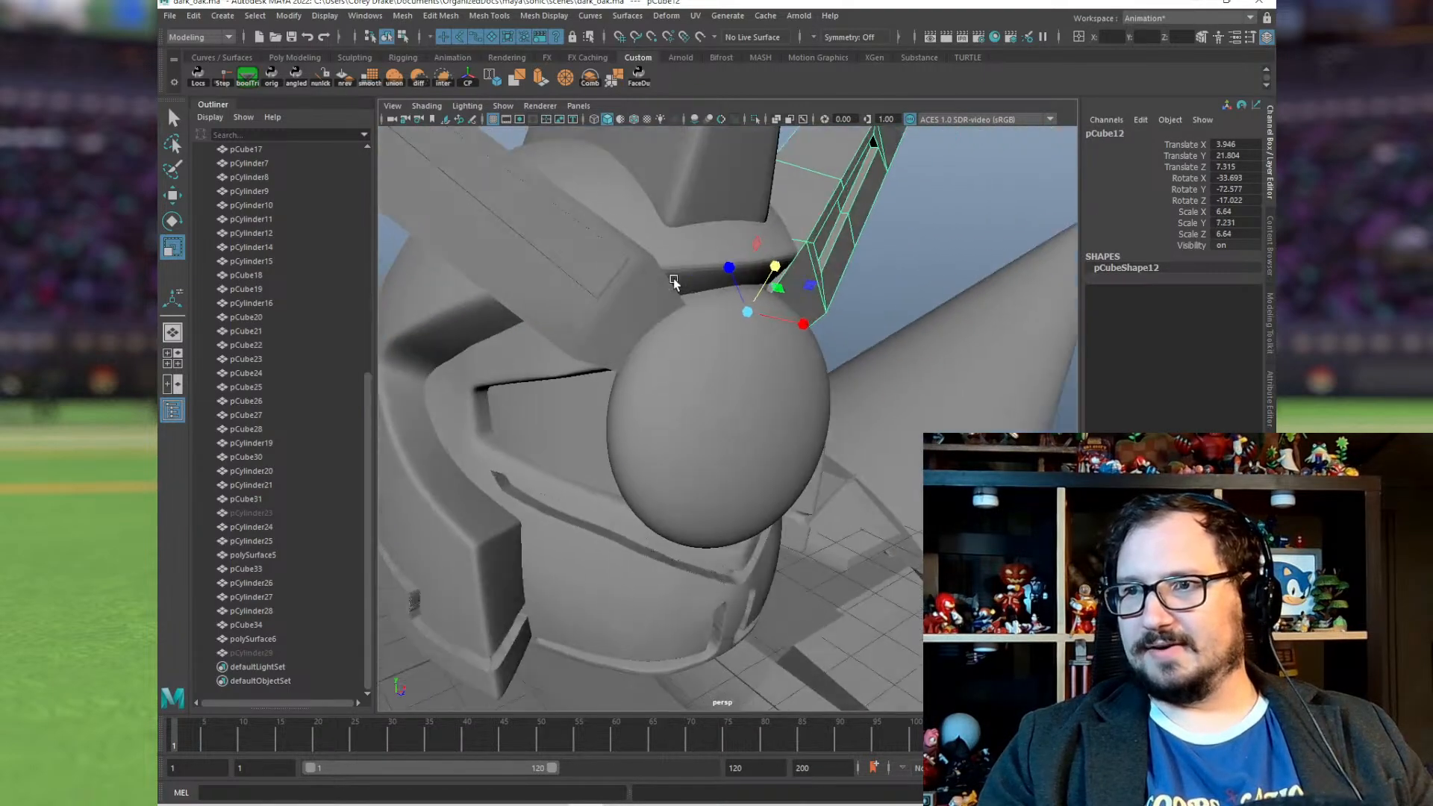
pyautogui.keyDown('alt'); pyautogui.moveTo(674, 284); pyautogui.dragTo(637, 234, button='right'); pyautogui.keyUp('alt')
pyautogui.click(676, 304)
pyautogui.click(718, 208)
pyautogui.keyDown('alt'); pyautogui.moveTo(690, 254); pyautogui.dragTo(655, 379); pyautogui.keyUp('alt')
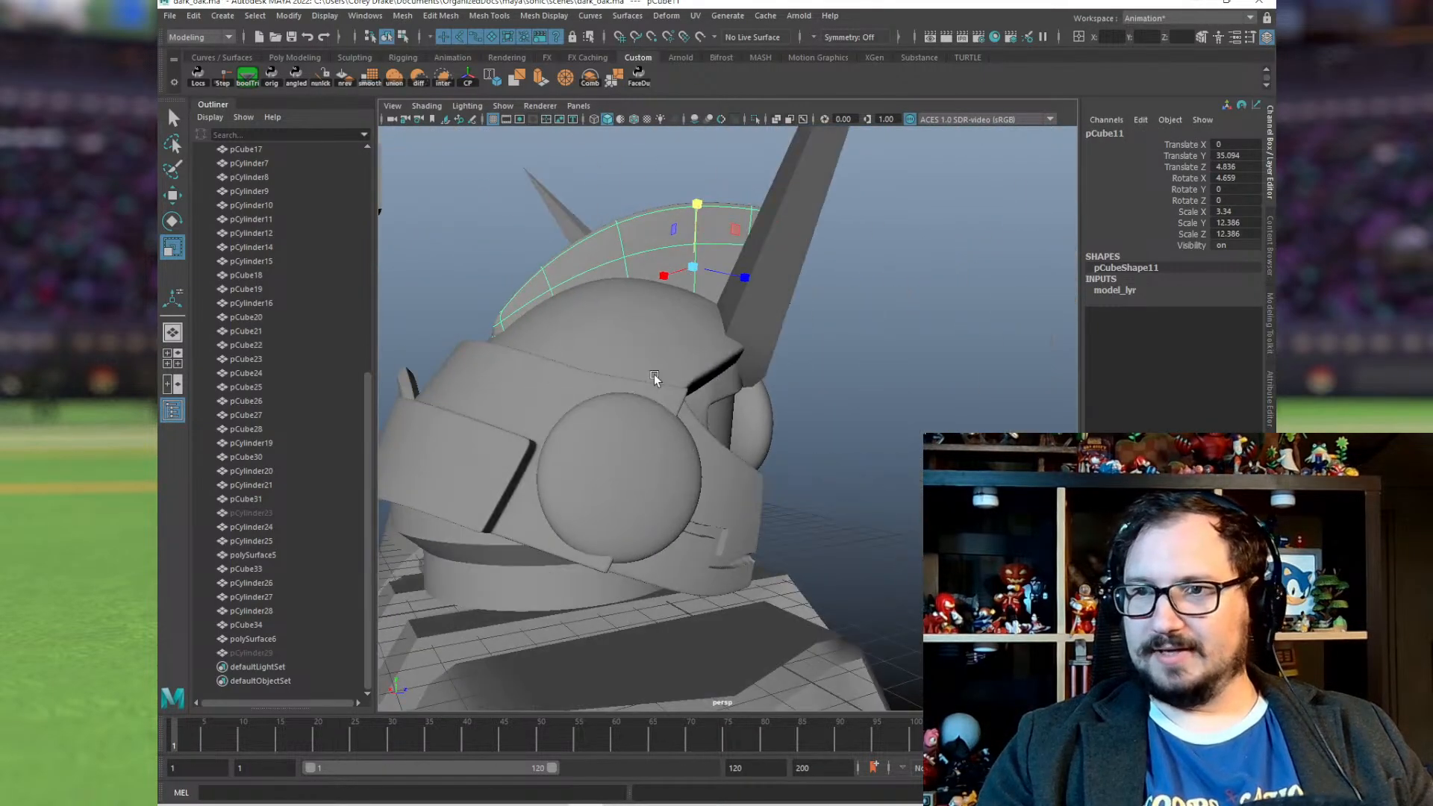
pyautogui.press('1')
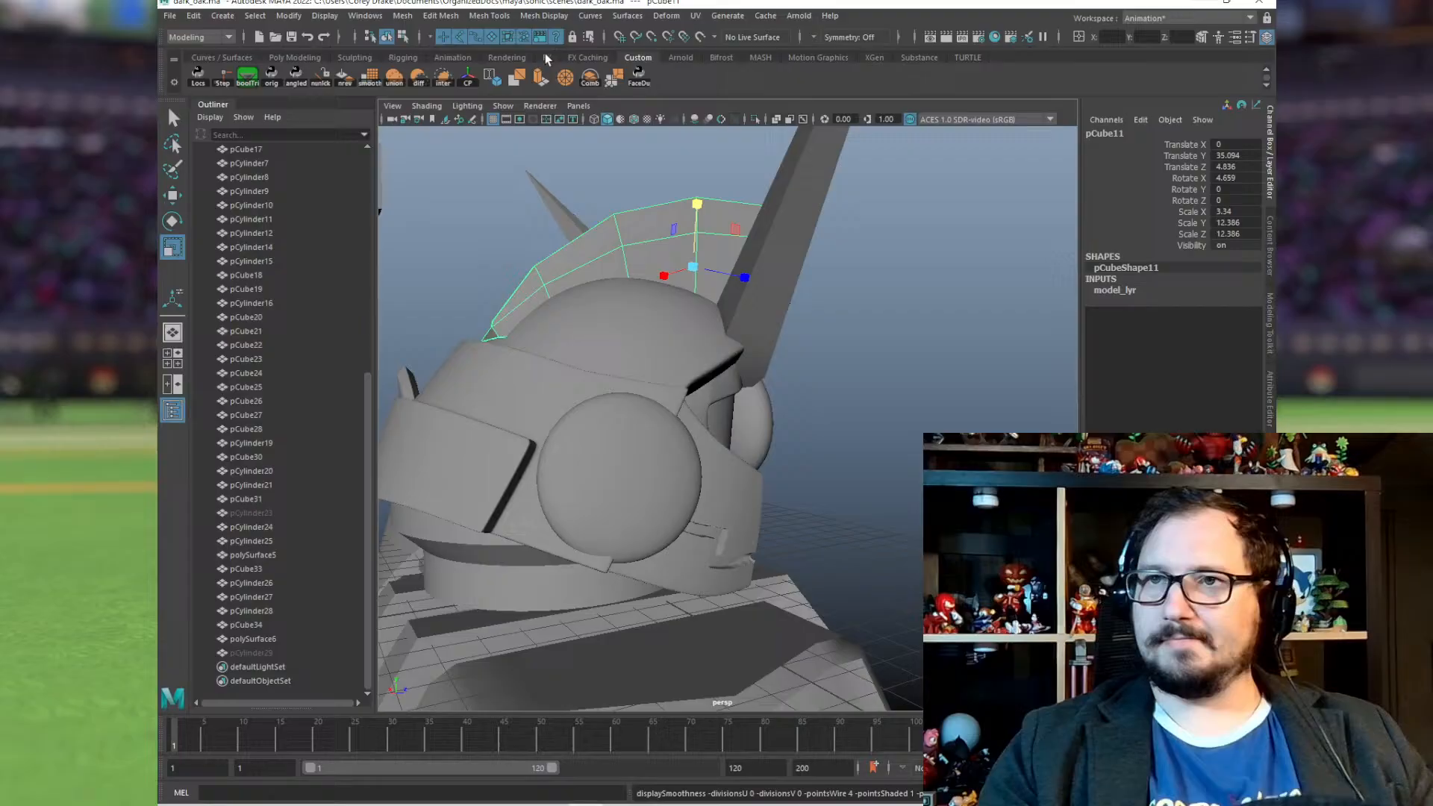
pyautogui.click(402, 15)
pyautogui.click(429, 173)
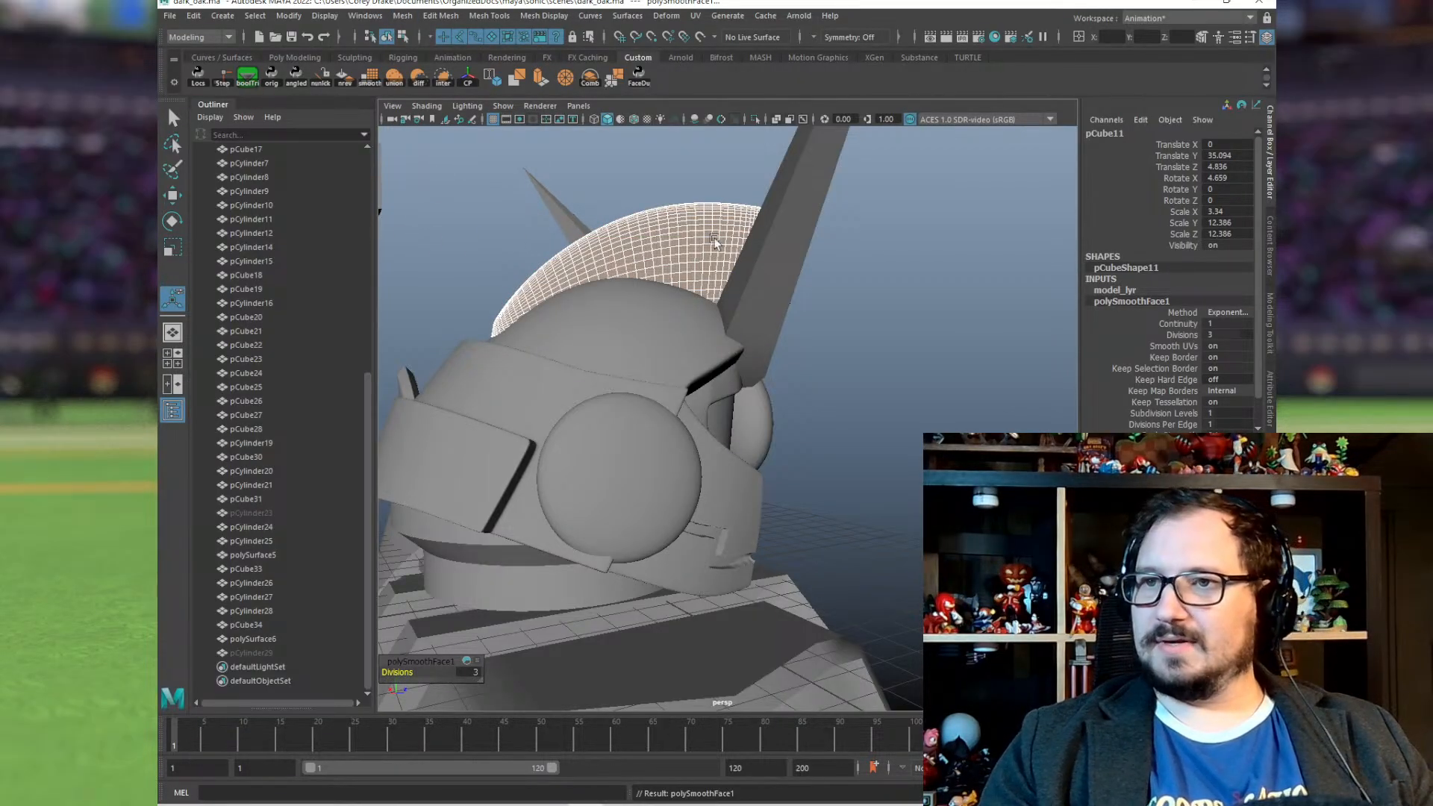
# Step: Examine the helmet, its side disc, the smoothed crest and the chest armor from several angles
pyautogui.keyDown('alt'); pyautogui.moveTo(877, 336); pyautogui.dragTo(762, 374); pyautogui.keyUp('alt')
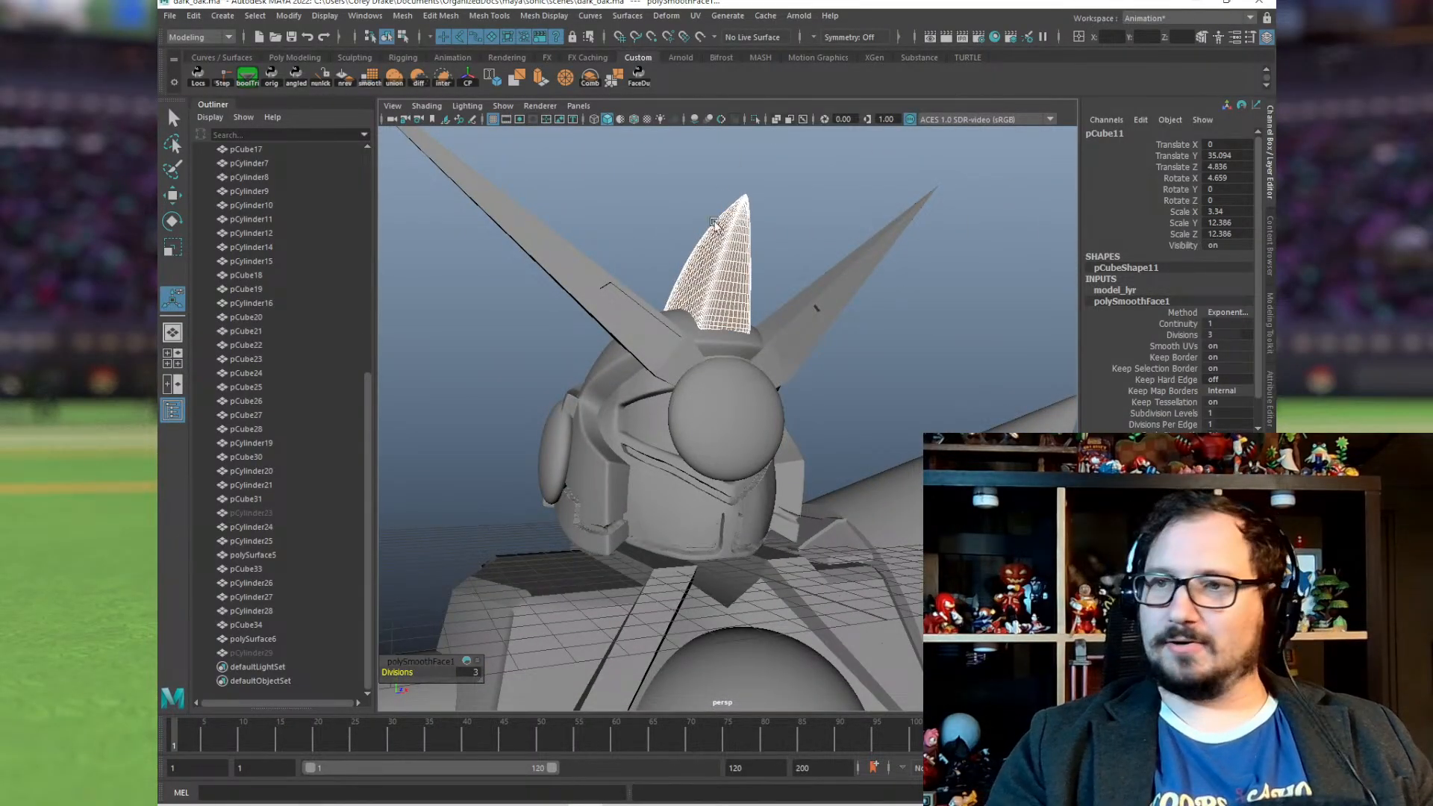
pyautogui.keyDown('alt'); pyautogui.moveTo(750, 374); pyautogui.dragTo(654, 378); pyautogui.keyUp('alt')
pyautogui.click(861, 469)
pyautogui.click(925, 459)
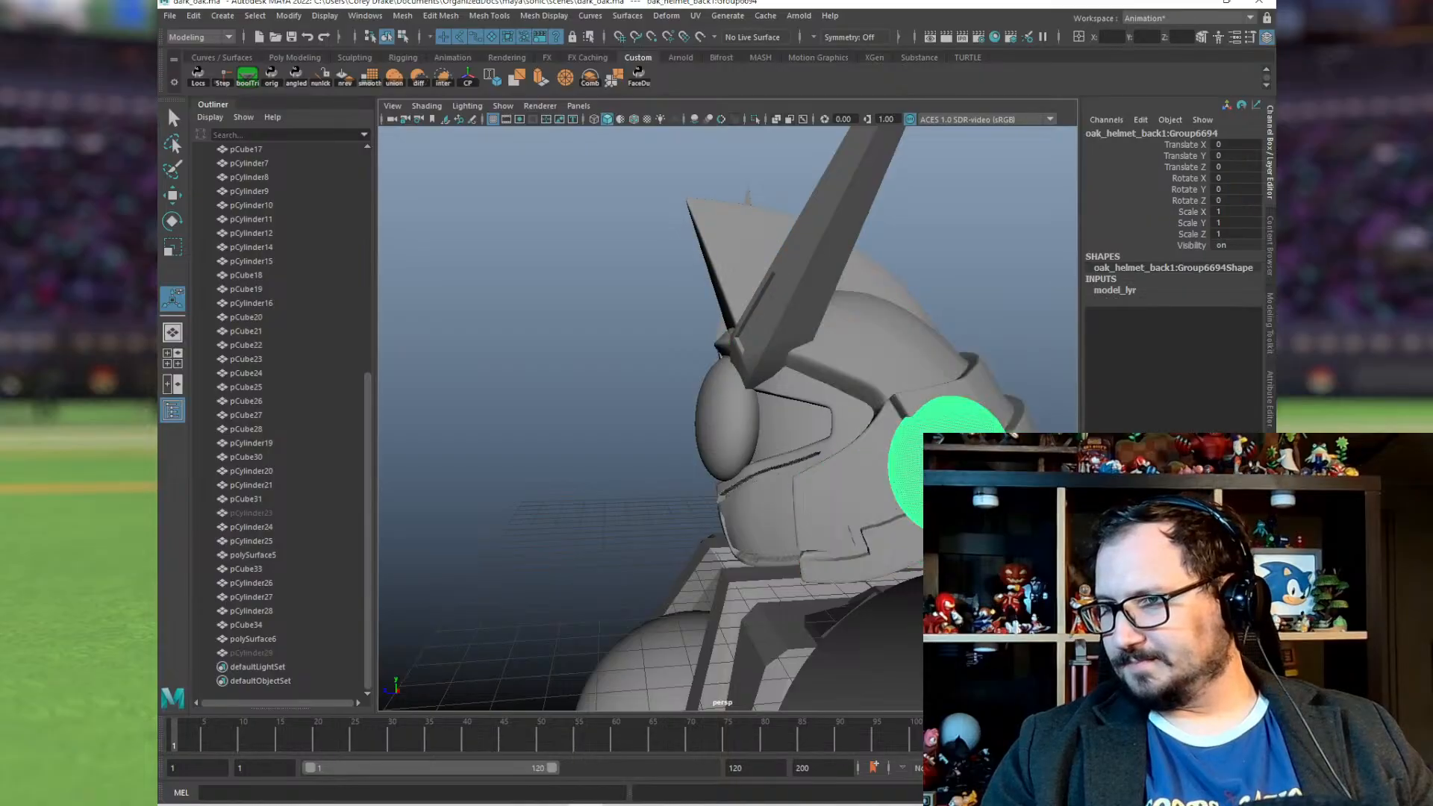
pyautogui.click(993, 306)
pyautogui.keyDown('alt'); pyautogui.moveTo(746, 463); pyautogui.dragTo(656, 475, button='right'); pyautogui.keyUp('alt')
pyautogui.keyDown('alt'); pyautogui.moveTo(656, 474); pyautogui.dragTo(835, 475); pyautogui.keyUp('alt')
pyautogui.keyDown('alt'); pyautogui.moveTo(993, 475); pyautogui.dragTo(799, 502); pyautogui.keyUp('alt')
pyautogui.keyDown('alt'); pyautogui.moveTo(799, 502); pyautogui.dragTo(729, 379, button='middle'); pyautogui.keyUp('alt')
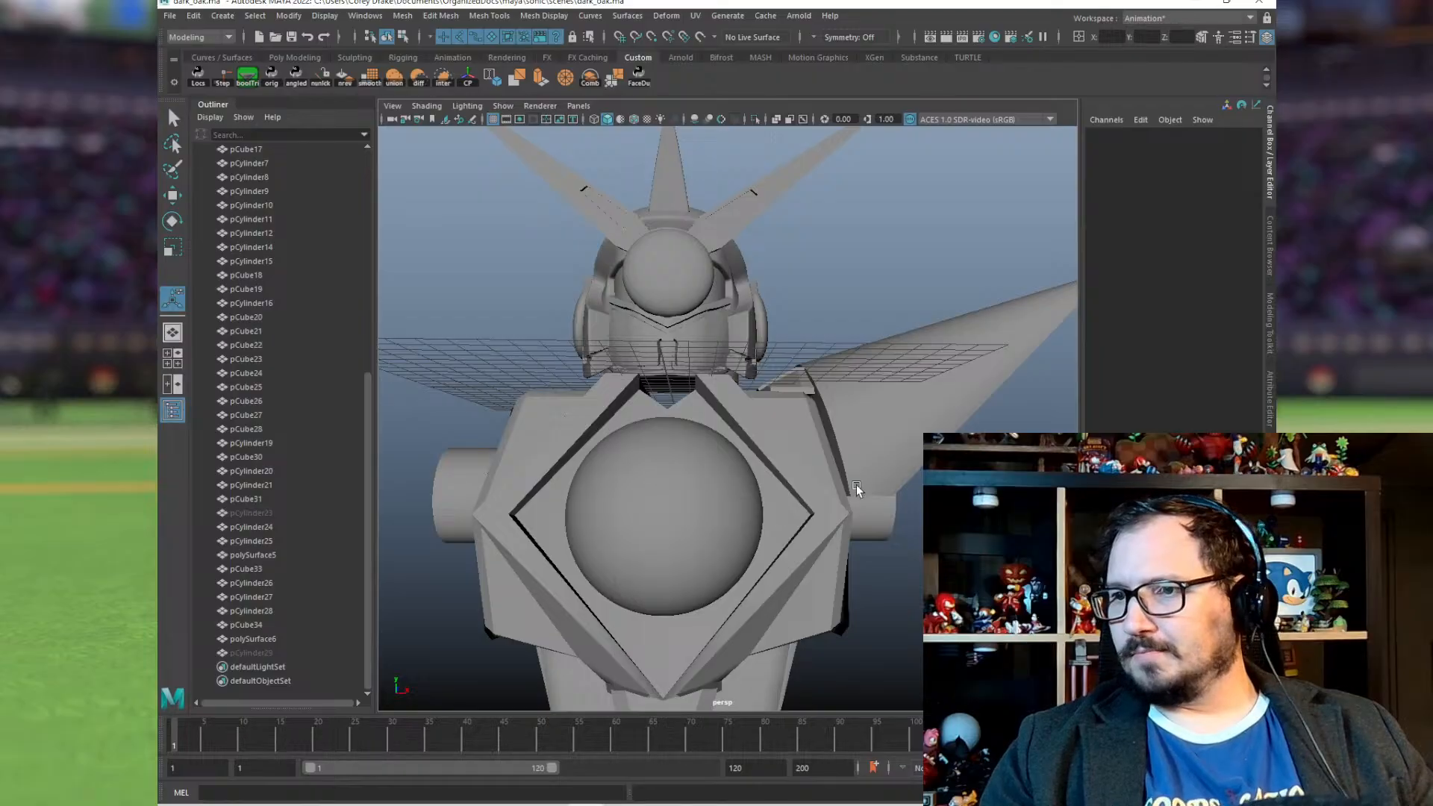
pyautogui.keyDown('alt'); pyautogui.moveTo(734, 495); pyautogui.dragTo(857, 429); pyautogui.keyUp('alt')
pyautogui.click(857, 428)
pyautogui.keyDown('alt'); pyautogui.moveTo(848, 478); pyautogui.dragTo(751, 396); pyautogui.keyUp('alt')
pyautogui.click(813, 486)
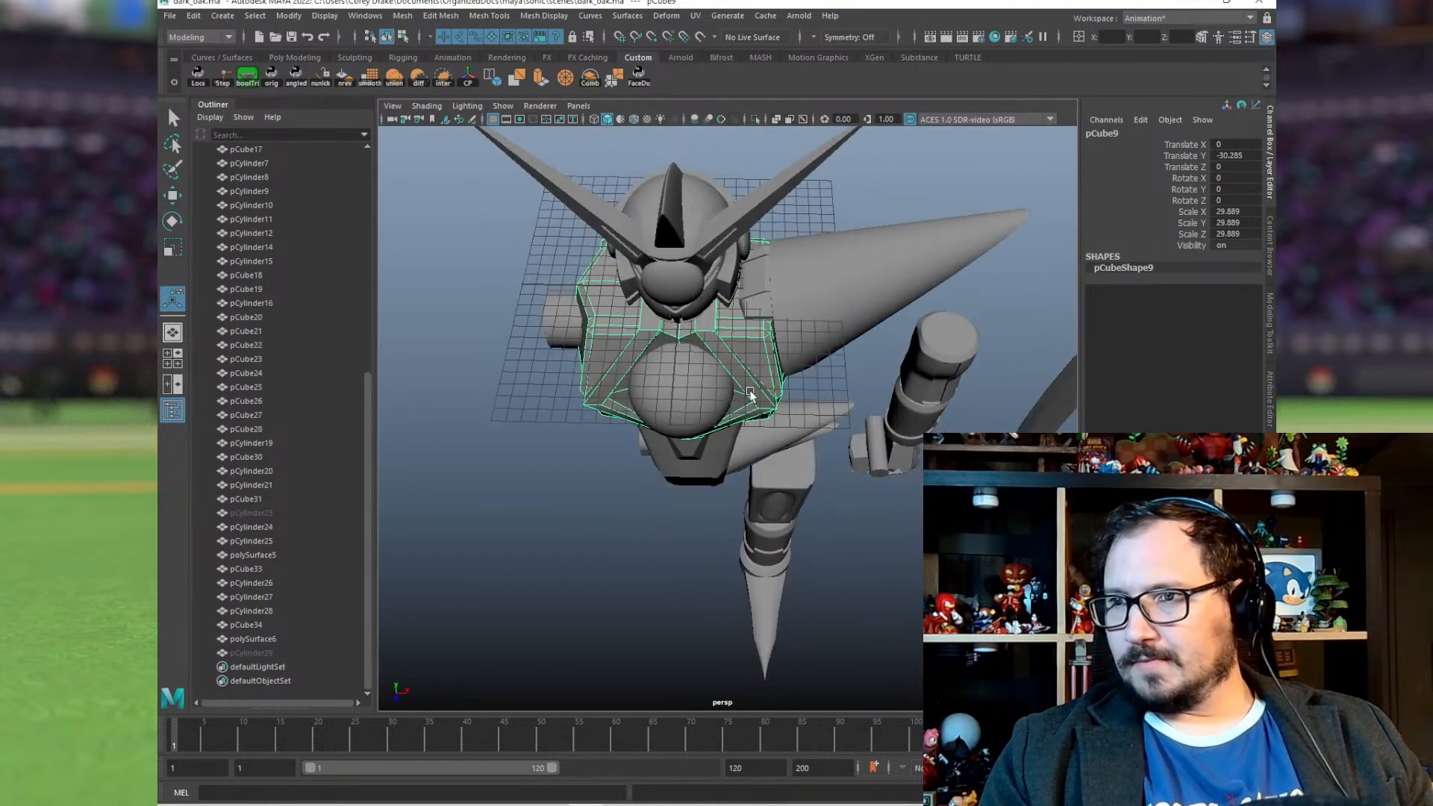
# Step: Group the large shoulder spike together with the two waist spikes on the same side of the robot
pyautogui.click(827, 278)
pyautogui.keyDown('alt'); pyautogui.moveTo(827, 278); pyautogui.dragTo(867, 318); pyautogui.keyUp('alt')
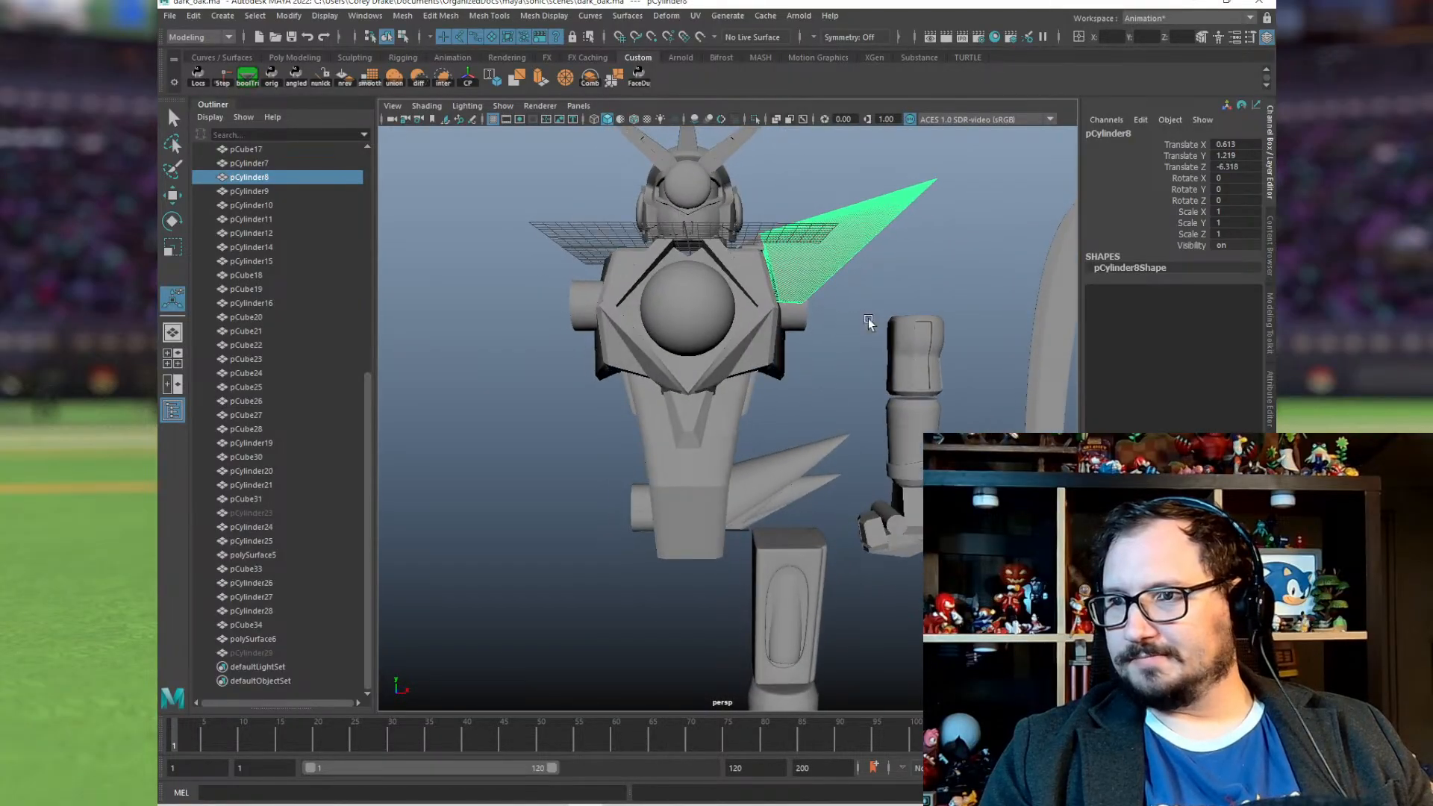
pyautogui.keyDown('shift'); pyautogui.click(779, 470); pyautogui.keyUp('shift')
pyautogui.keyDown('shift'); pyautogui.click(803, 491); pyautogui.keyUp('shift')
pyautogui.keyDown('alt'); pyautogui.moveTo(836, 513); pyautogui.dragTo(764, 486); pyautogui.keyUp('alt')
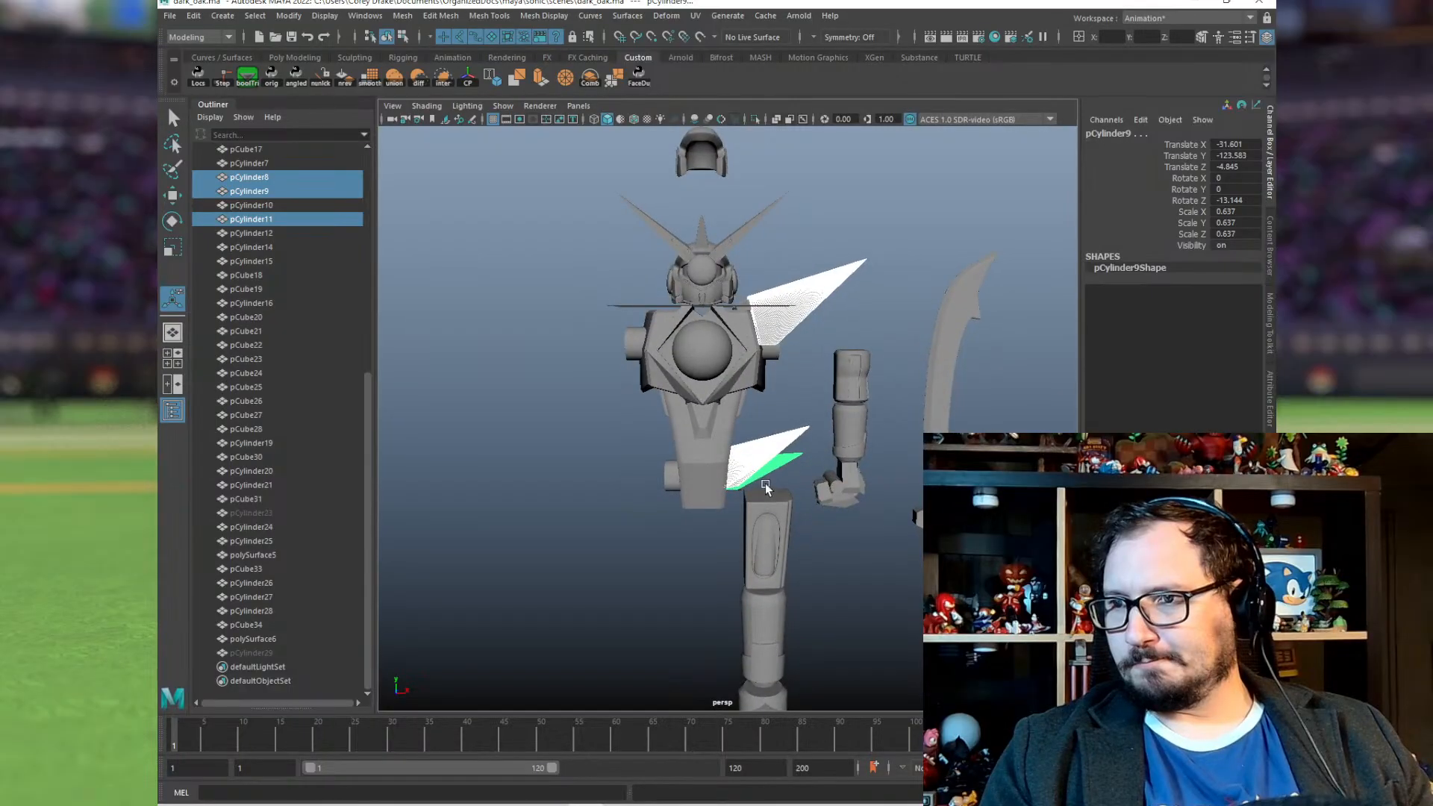
pyautogui.hotkey('ctrl', 'g')
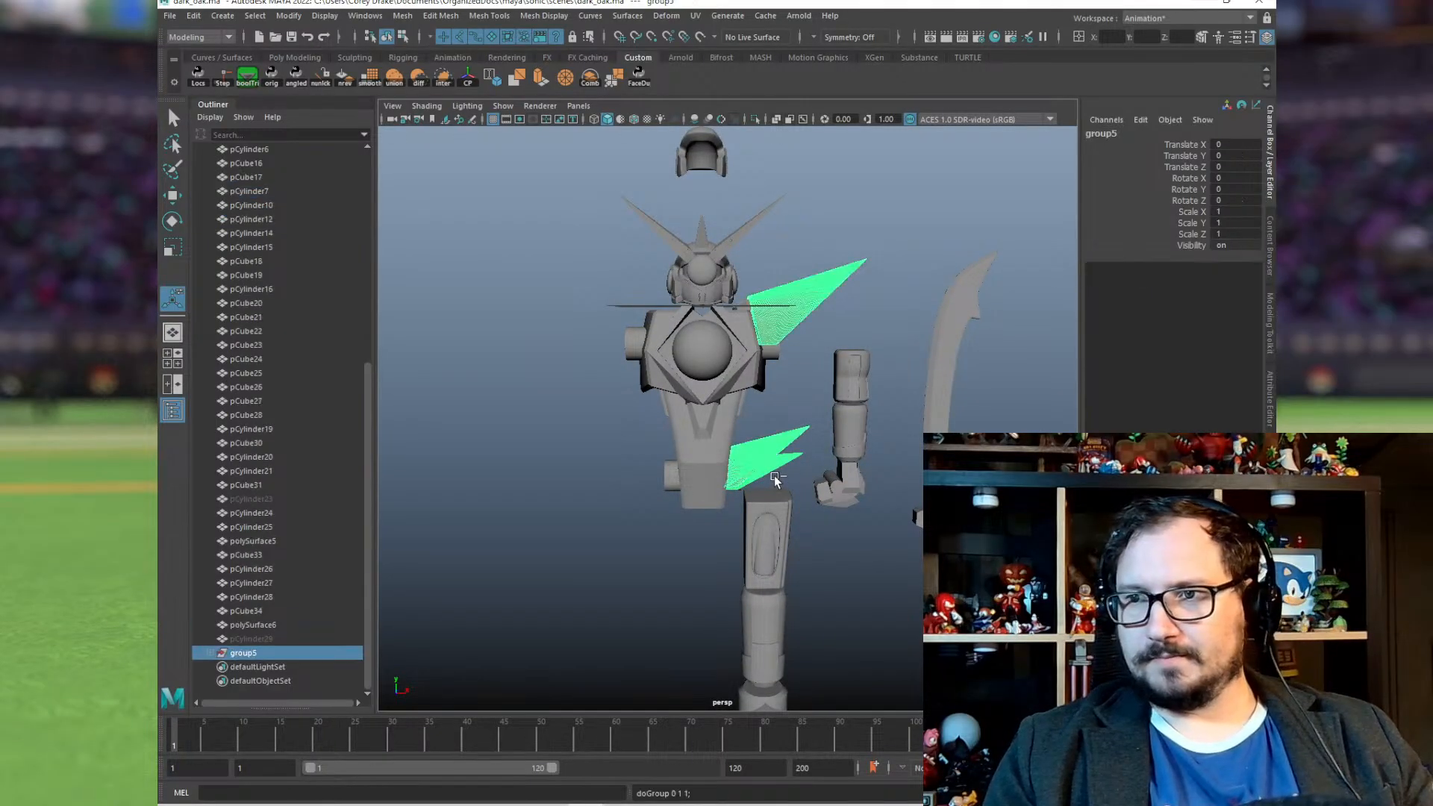
# Step: Duplicate the spike group and mirror the copy to the robot's other side with a Scale X of -1
pyautogui.hotkey('ctrl', 'd')
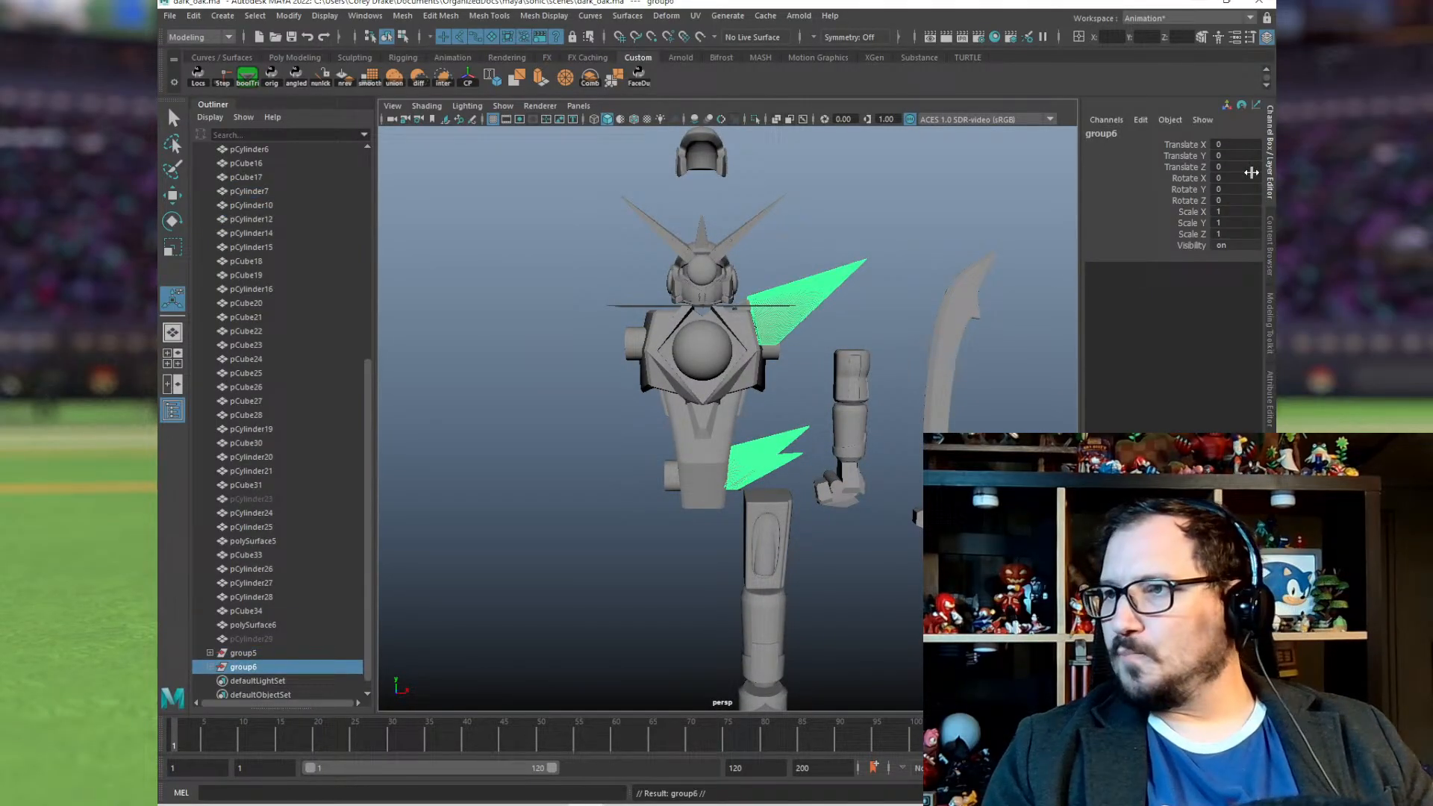
pyautogui.click(1238, 212)
pyautogui.write('-1')
pyautogui.press('Return')
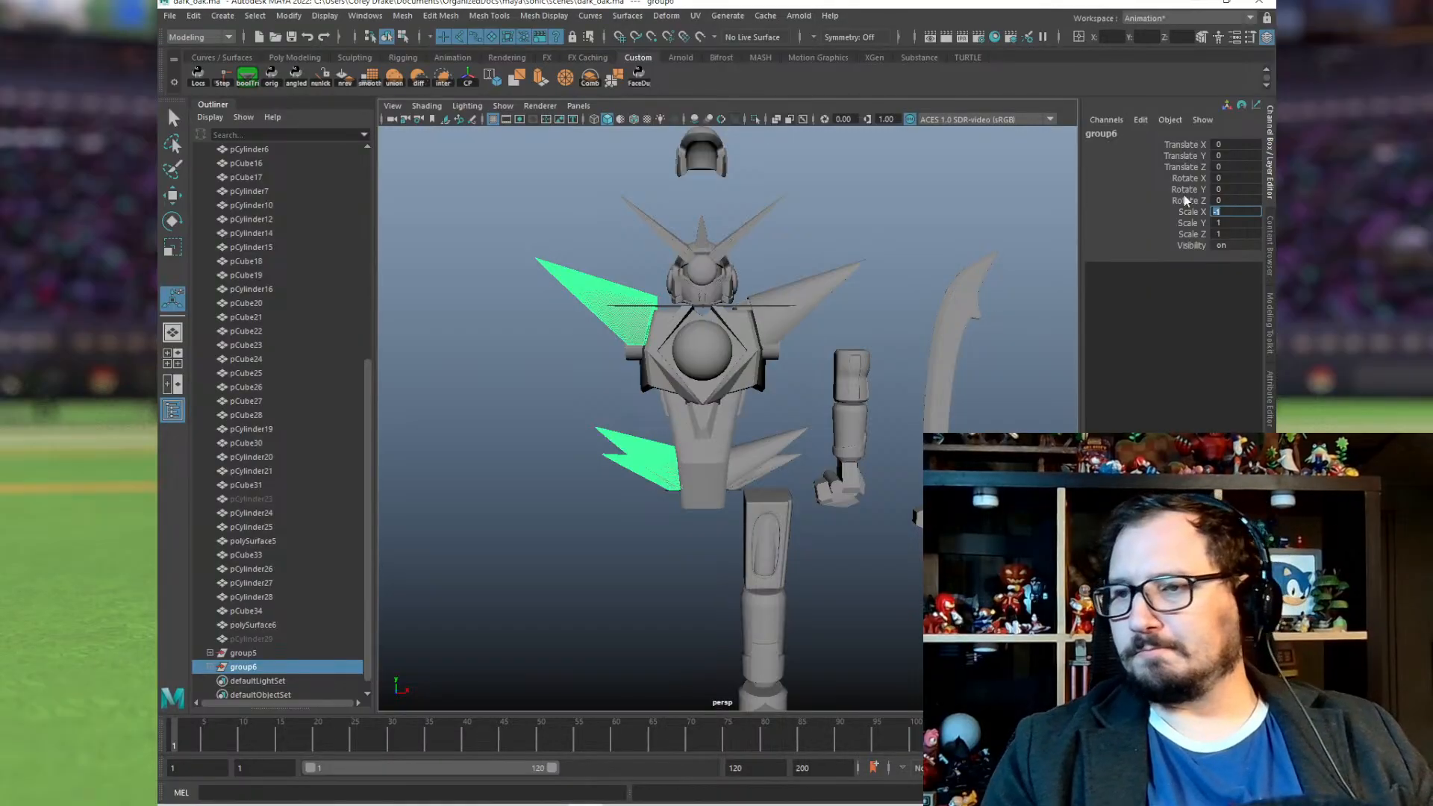
pyautogui.keyDown('alt'); pyautogui.moveTo(697, 318); pyautogui.dragTo(866, 288, button='right'); pyautogui.keyUp('alt')
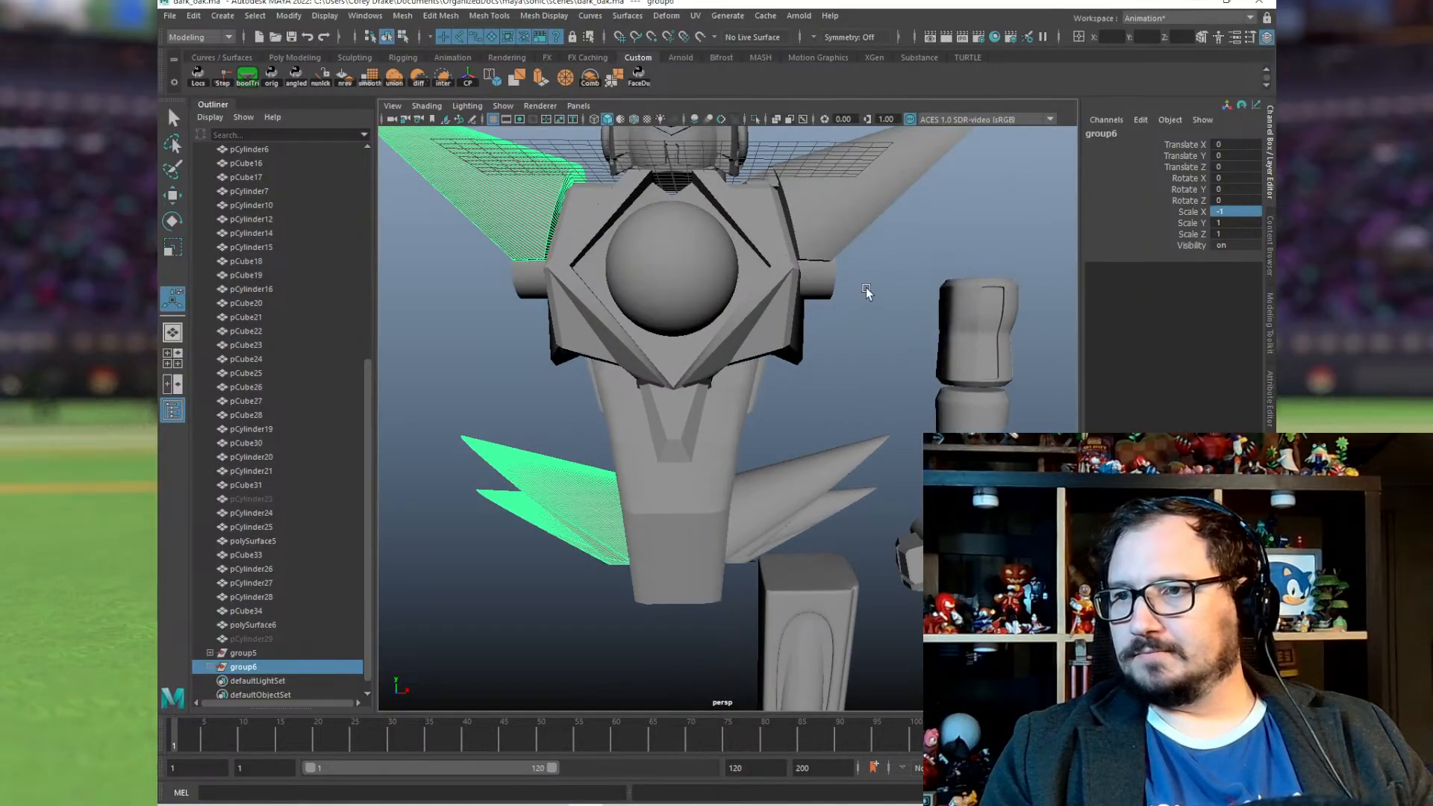
# Step: Examine the large shoulder spike, in wireframe as well as shaded, and the chest armor from several angles
pyautogui.keyDown('alt'); pyautogui.moveTo(866, 288); pyautogui.dragTo(671, 246); pyautogui.keyUp('alt')
pyautogui.click(849, 187)
pyautogui.keyDown('alt'); pyautogui.moveTo(672, 247); pyautogui.dragTo(845, 209, button='right'); pyautogui.keyUp('alt')
pyautogui.press('f')
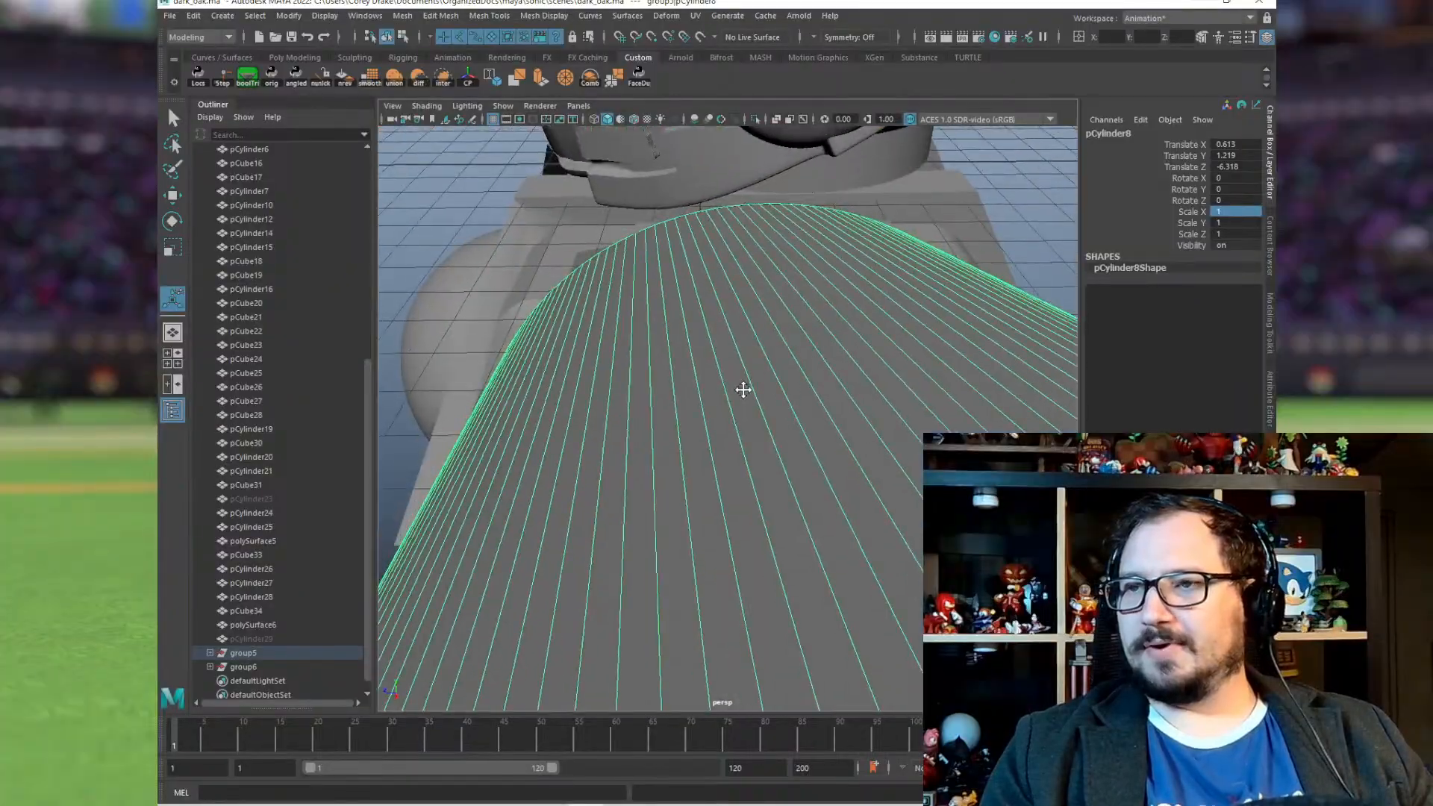
pyautogui.press('4')
pyautogui.keyDown('alt'); pyautogui.moveTo(727, 371); pyautogui.dragTo(697, 368); pyautogui.keyUp('alt')
pyautogui.keyDown('alt'); pyautogui.moveTo(697, 368); pyautogui.dragTo(619, 280, button='right'); pyautogui.keyUp('alt')
pyautogui.keyDown('alt'); pyautogui.moveTo(706, 319); pyautogui.dragTo(739, 351); pyautogui.keyUp('alt')
pyautogui.press('5')
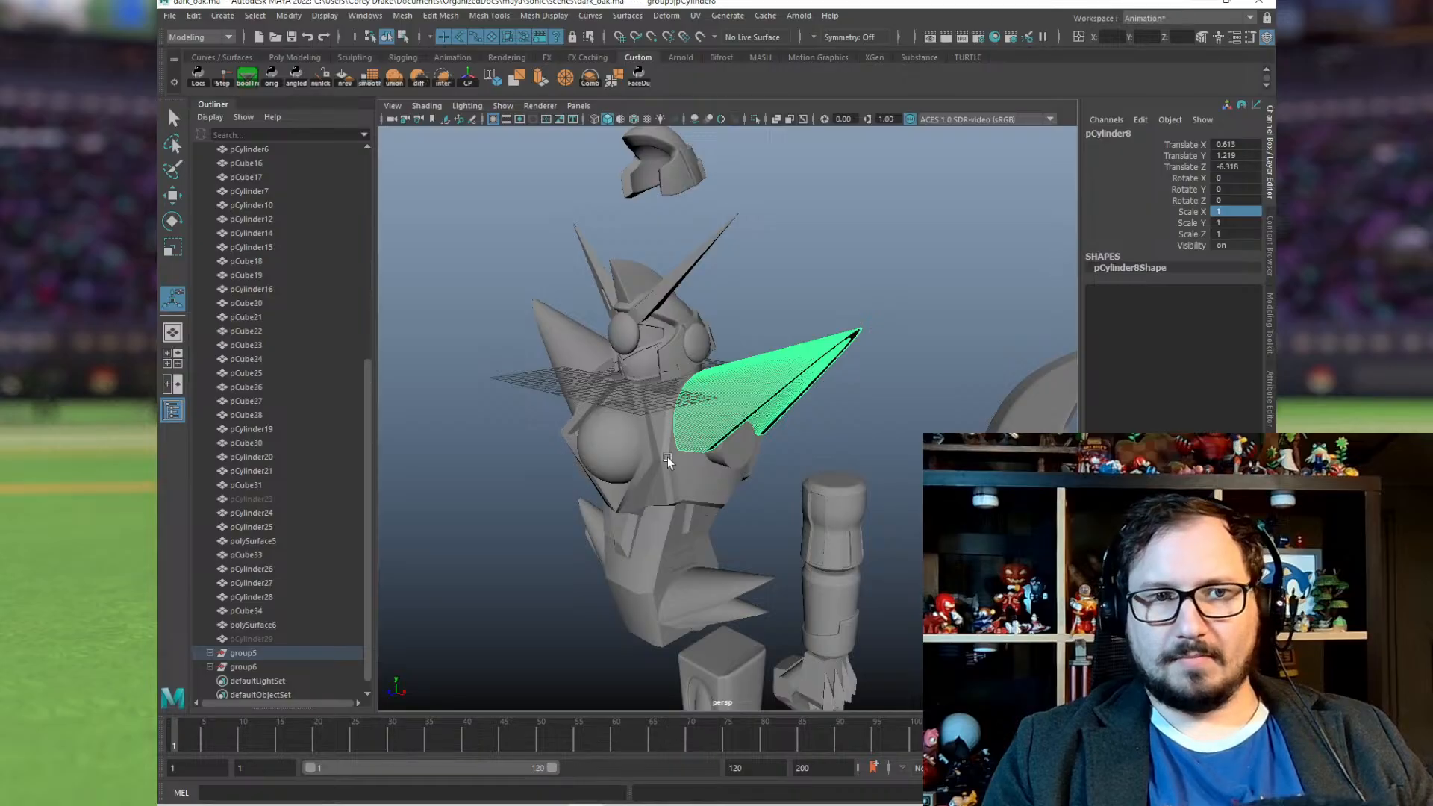
pyautogui.keyDown('alt'); pyautogui.moveTo(616, 409); pyautogui.dragTo(751, 382); pyautogui.keyUp('alt')
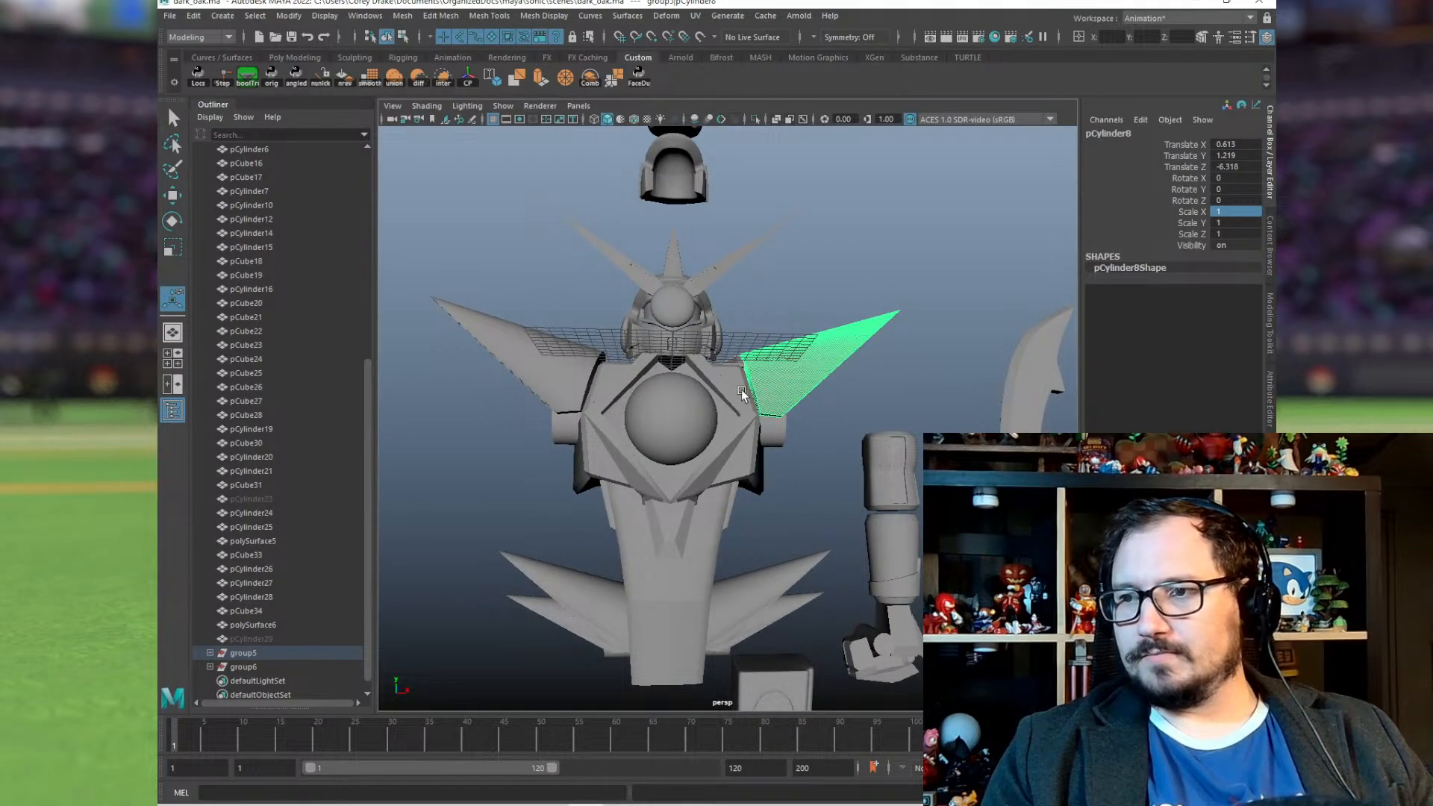
pyautogui.click(737, 417)
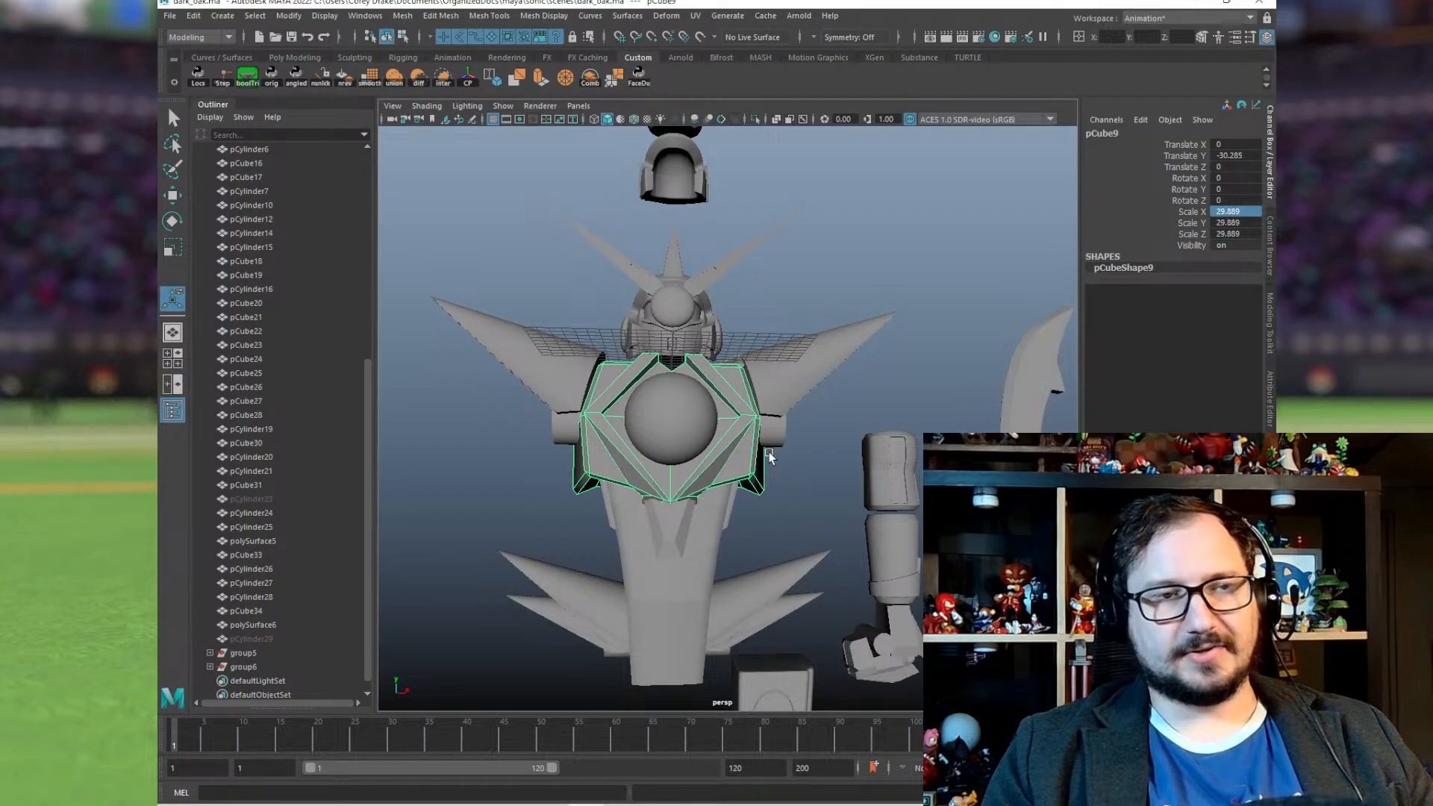
pyautogui.keyDown('alt'); pyautogui.moveTo(791, 341); pyautogui.dragTo(651, 454); pyautogui.keyUp('alt')
# Step: Clear the selection and save the scene under the new name dark_oak_finishing.ma
pyautogui.click(528, 445)
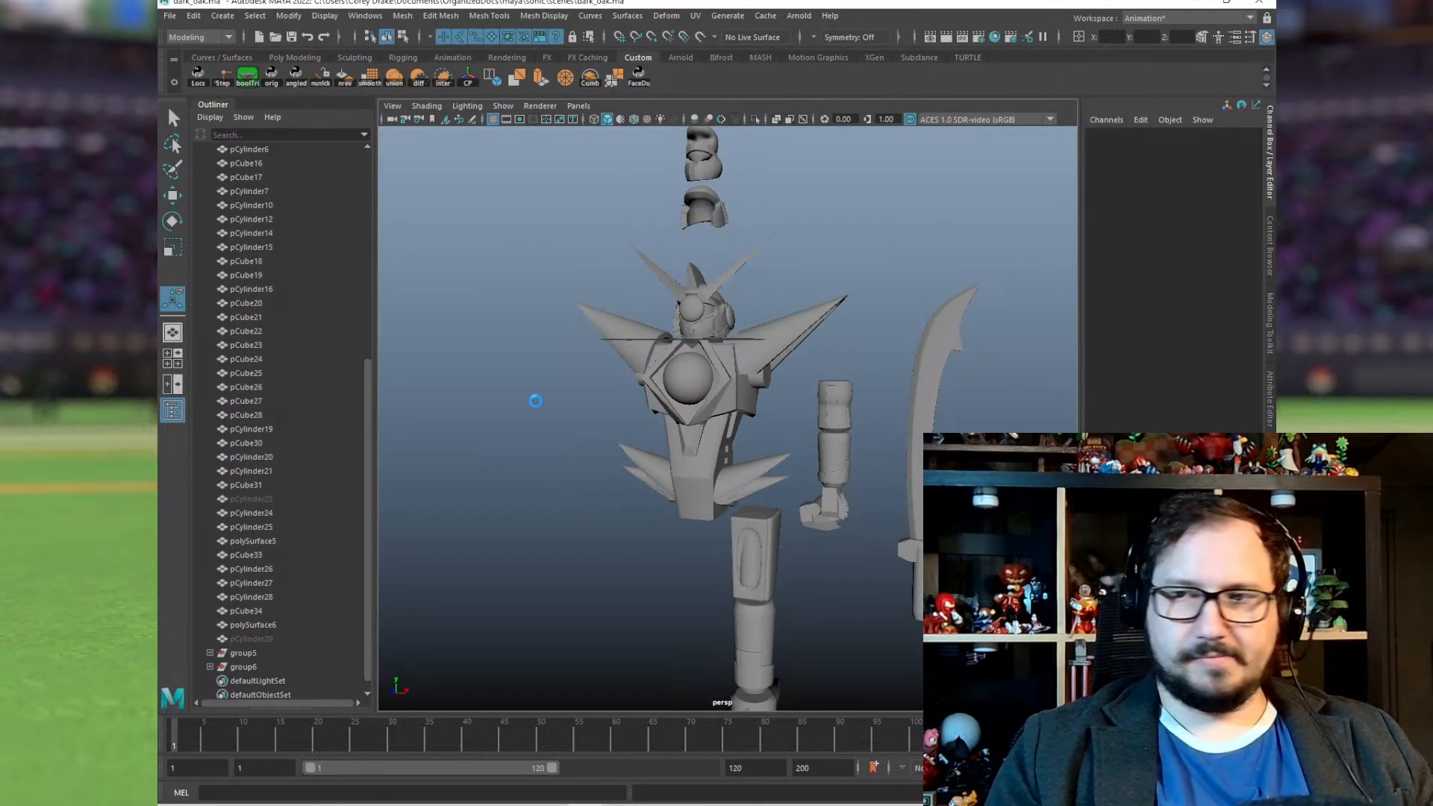
pyautogui.click(170, 15)
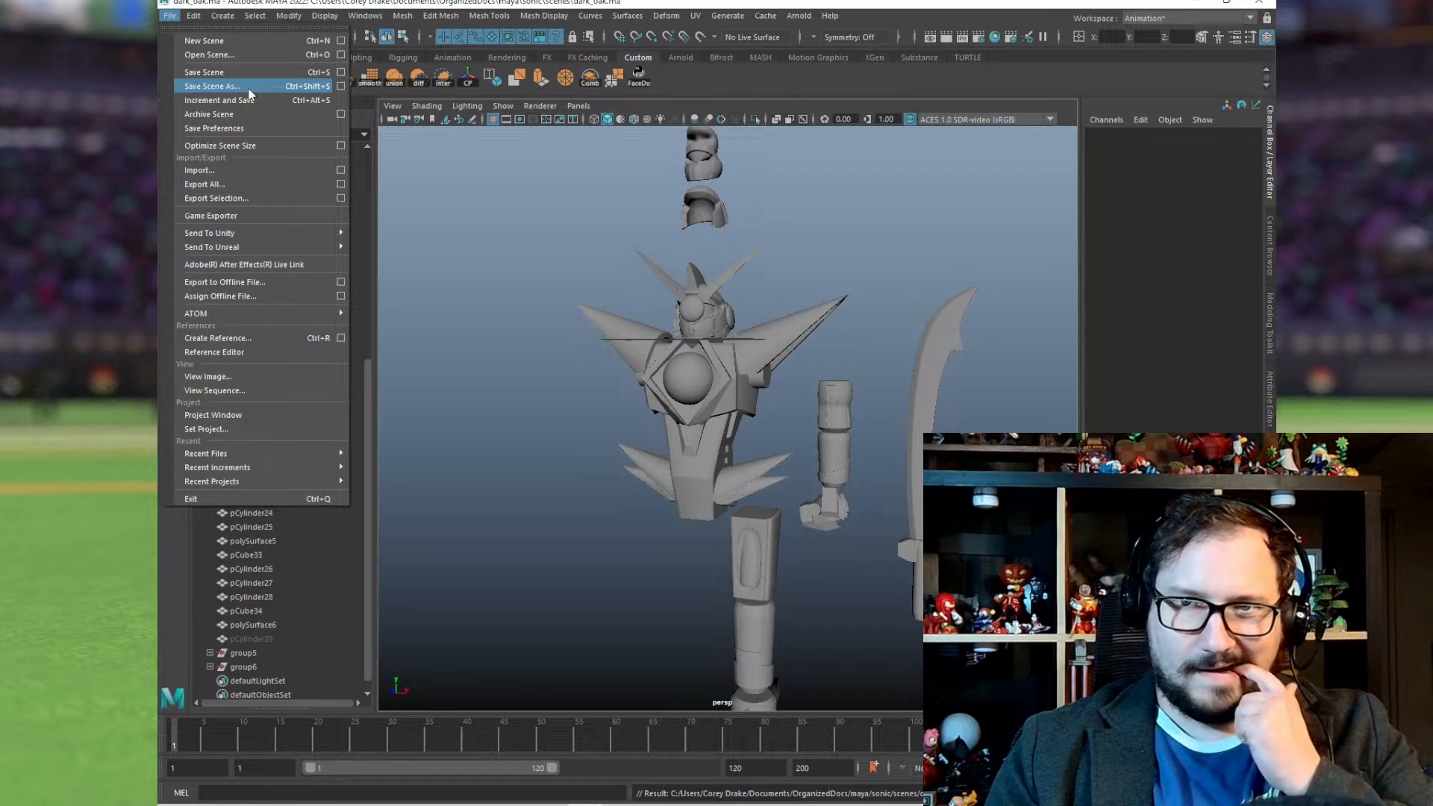
pyautogui.click(249, 88)
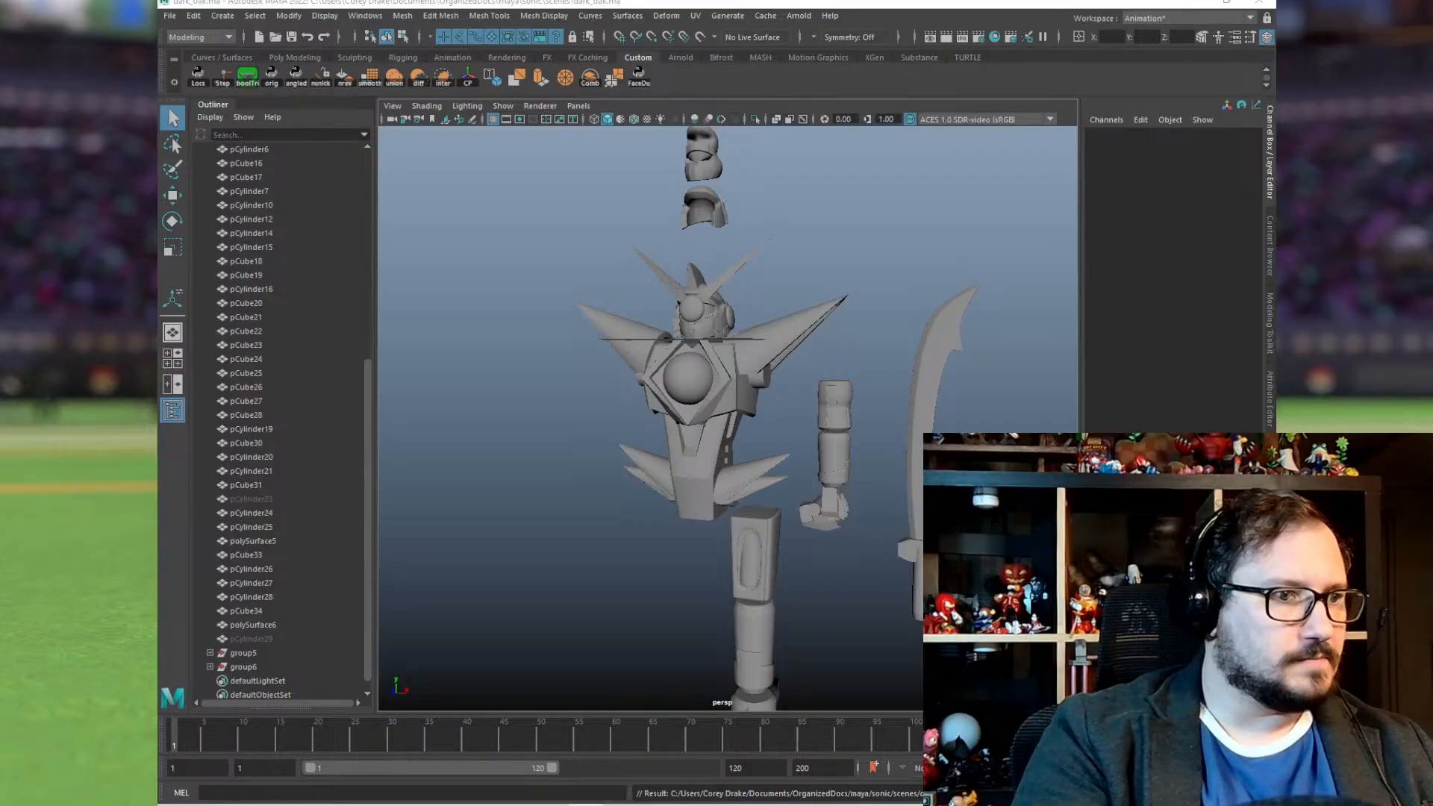
pyautogui.press('y')
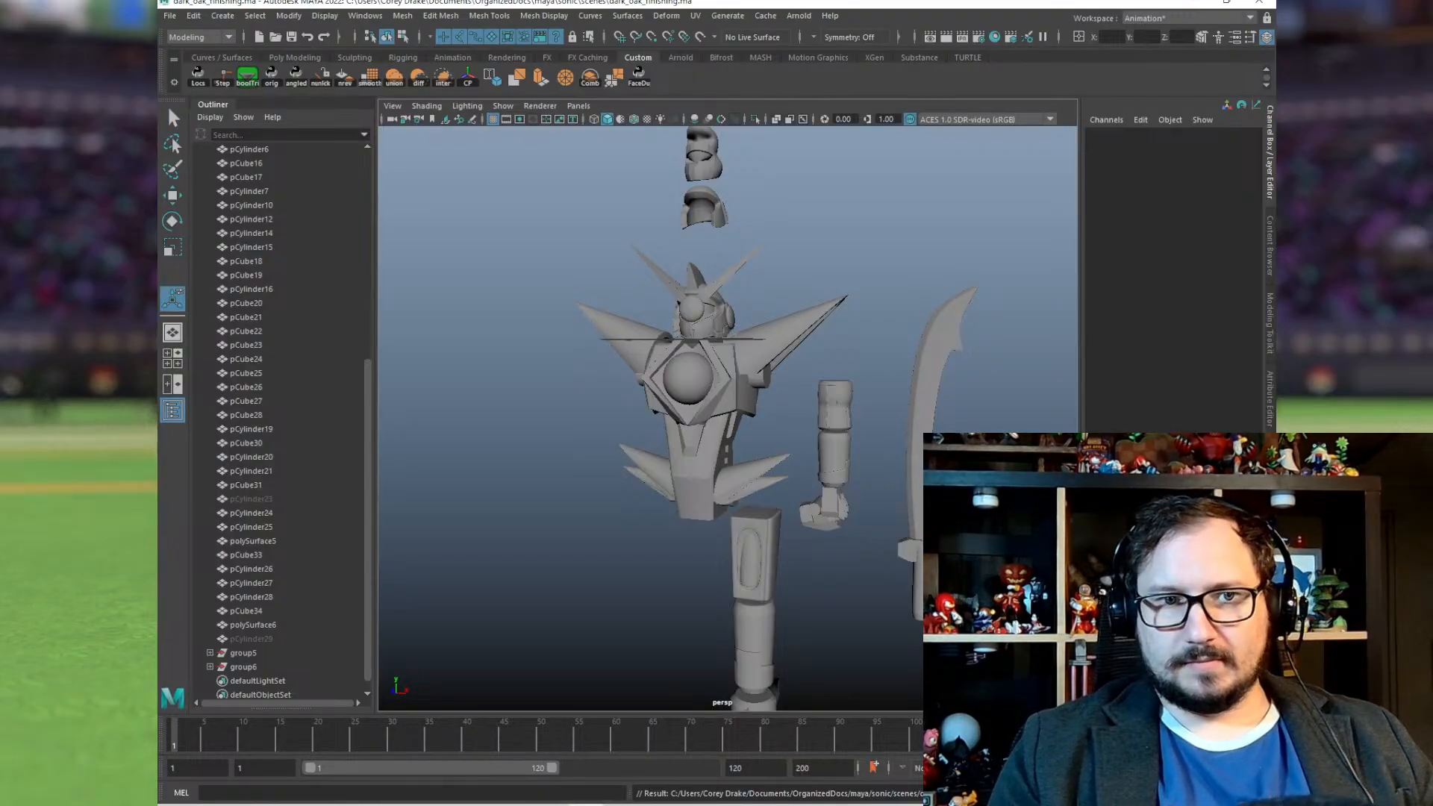
# Step: Select the angular chest armor together with the large sphere in its center
pyautogui.scroll(4, 853, 351)
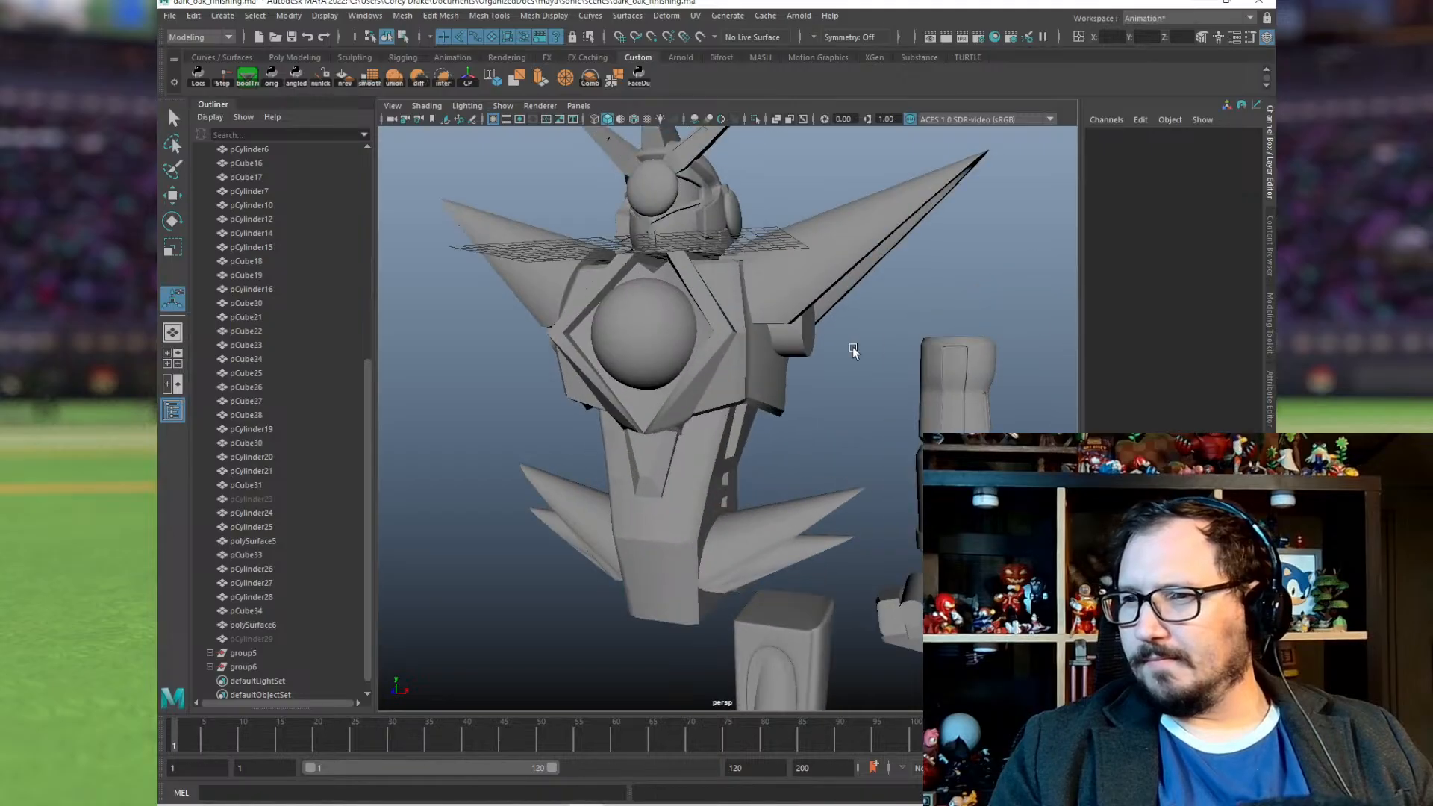
pyautogui.click(697, 362)
pyautogui.scroll(4, 629, 330)
pyautogui.keyDown('alt'); pyautogui.moveTo(586, 309); pyautogui.dragTo(661, 340); pyautogui.keyUp('alt')
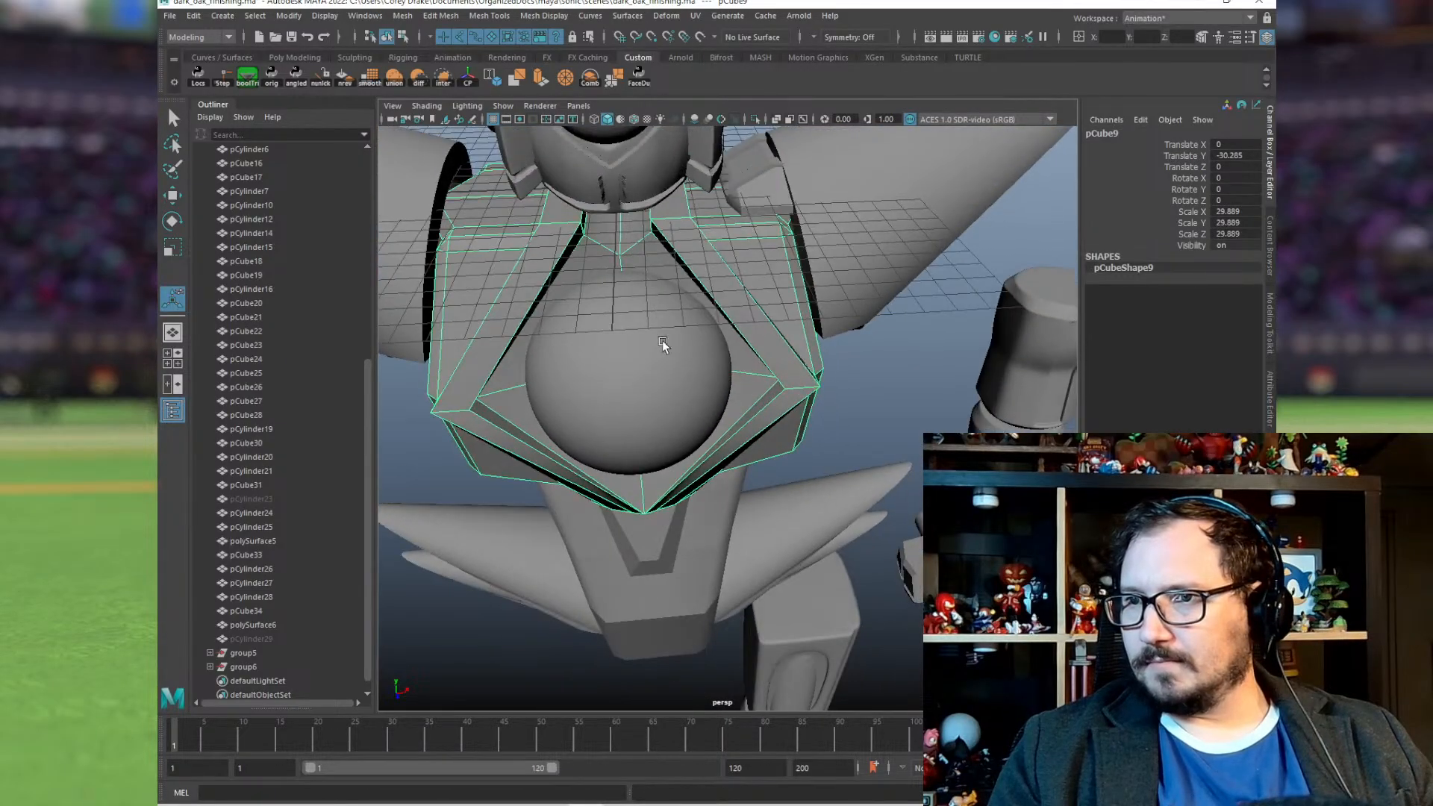
pyautogui.keyDown('alt'); pyautogui.moveTo(590, 410); pyautogui.dragTo(657, 556); pyautogui.keyUp('alt')
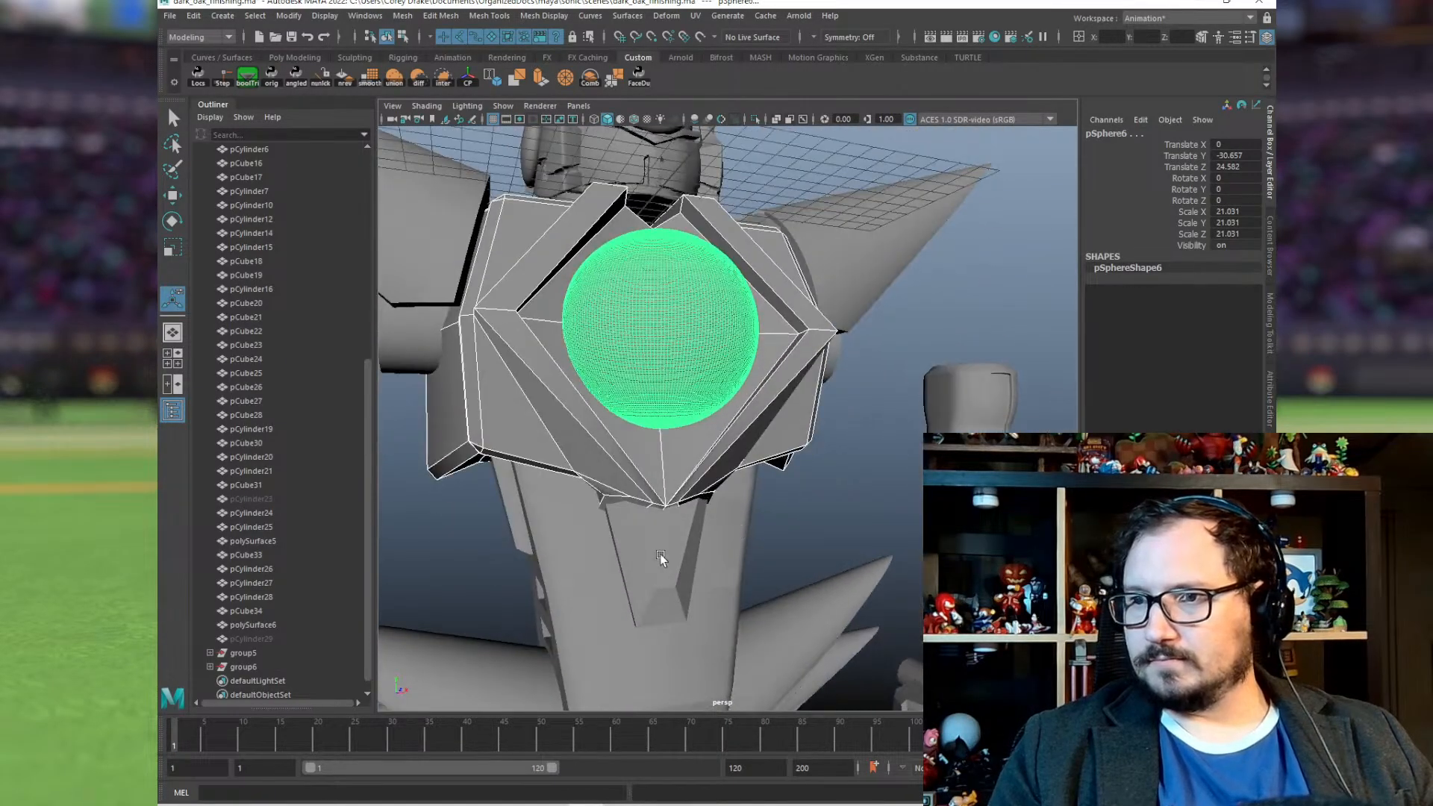
# Step: Add the abdomen, its front wedge and the block on its side to the torso selection
pyautogui.click(632, 570)
pyautogui.keyDown('shift'); pyautogui.click(554, 582); pyautogui.keyUp('shift')
pyautogui.keyDown('alt'); pyautogui.moveTo(553, 582); pyautogui.dragTo(635, 543); pyautogui.keyUp('alt')
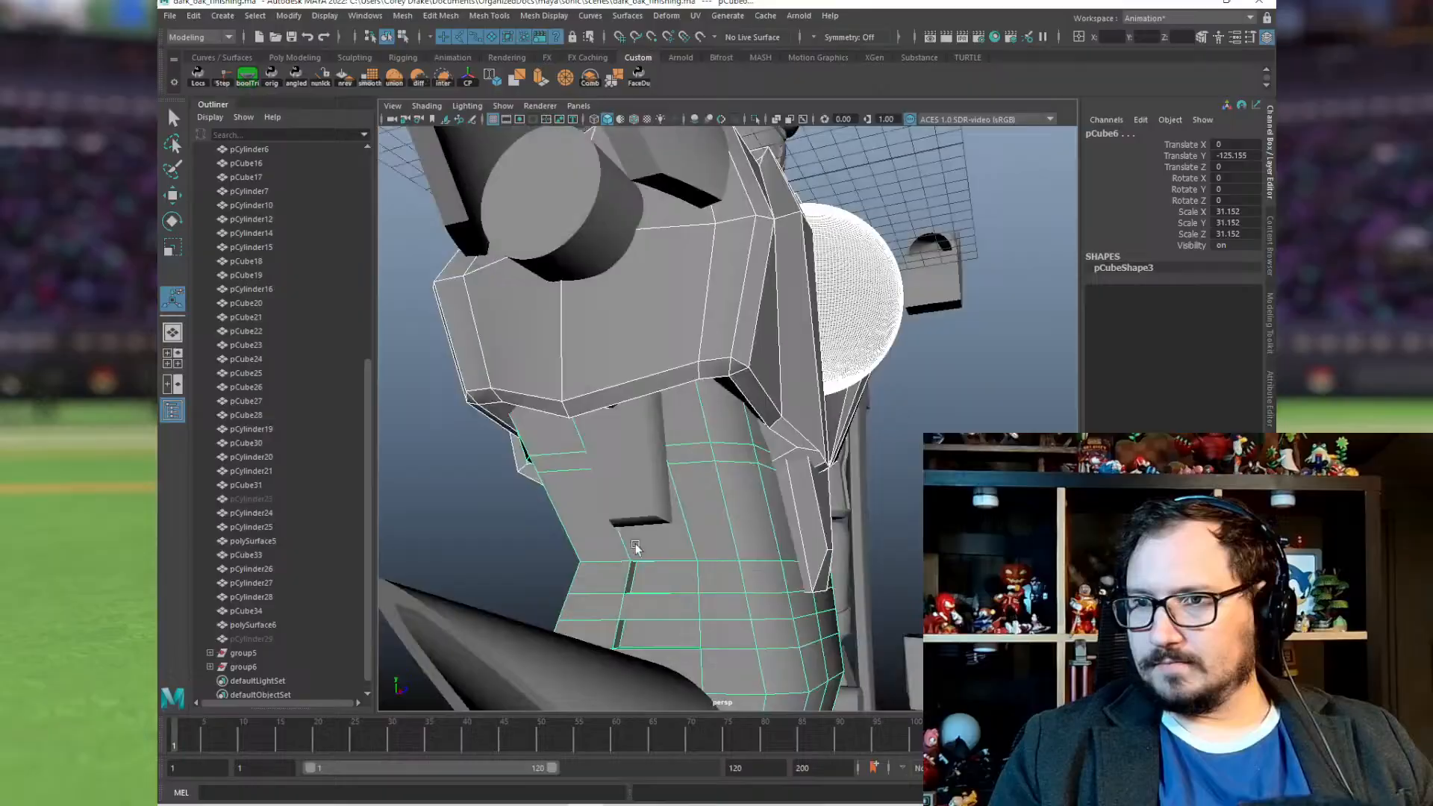
pyautogui.keyDown('shift'); pyautogui.click(640, 469); pyautogui.keyUp('shift')
pyautogui.keyDown('alt'); pyautogui.moveTo(507, 485); pyautogui.dragTo(836, 528); pyautogui.keyUp('alt')
pyautogui.keyDown('alt'); pyautogui.moveTo(808, 481); pyautogui.dragTo(623, 542); pyautogui.keyUp('alt')
# Step: Add the waist cylinder and the shoulder cylinder that run sideways through the torso to the selection
pyautogui.click(698, 657)
pyautogui.keyDown('alt'); pyautogui.moveTo(907, 635); pyautogui.dragTo(725, 654); pyautogui.keyUp('alt')
pyautogui.keyDown('alt'); pyautogui.moveTo(848, 474); pyautogui.dragTo(717, 632); pyautogui.keyUp('alt')
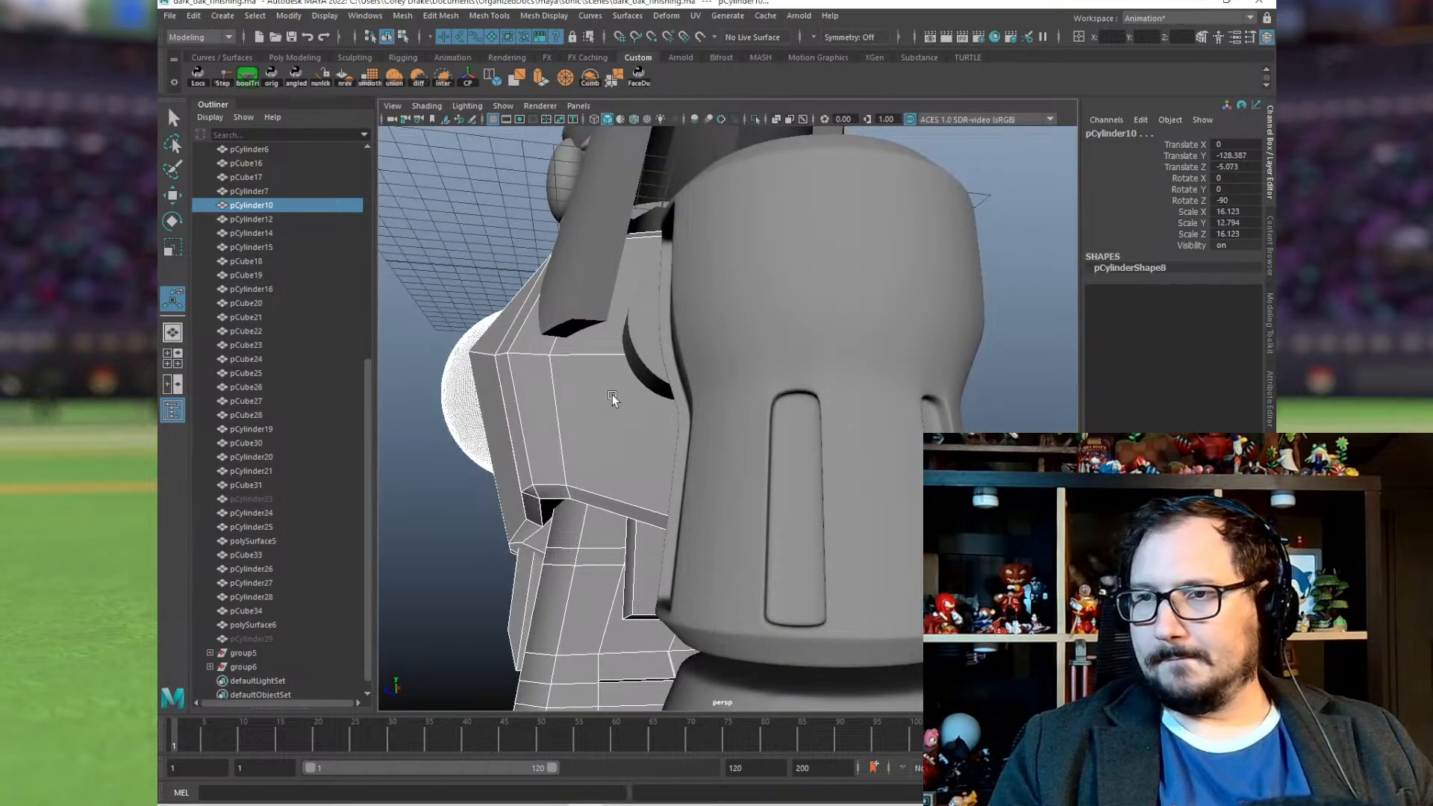
pyautogui.keyDown('shift'); pyautogui.click(637, 356); pyautogui.keyUp('shift')
pyautogui.keyDown('alt'); pyautogui.moveTo(636, 356); pyautogui.dragTo(572, 349); pyautogui.keyUp('alt')
pyautogui.keyDown('alt'); pyautogui.moveTo(863, 345); pyautogui.dragTo(815, 377); pyautogui.keyUp('alt')
pyautogui.keyDown('alt'); pyautogui.moveTo(815, 377); pyautogui.dragTo(842, 402, button='right'); pyautogui.keyUp('alt')
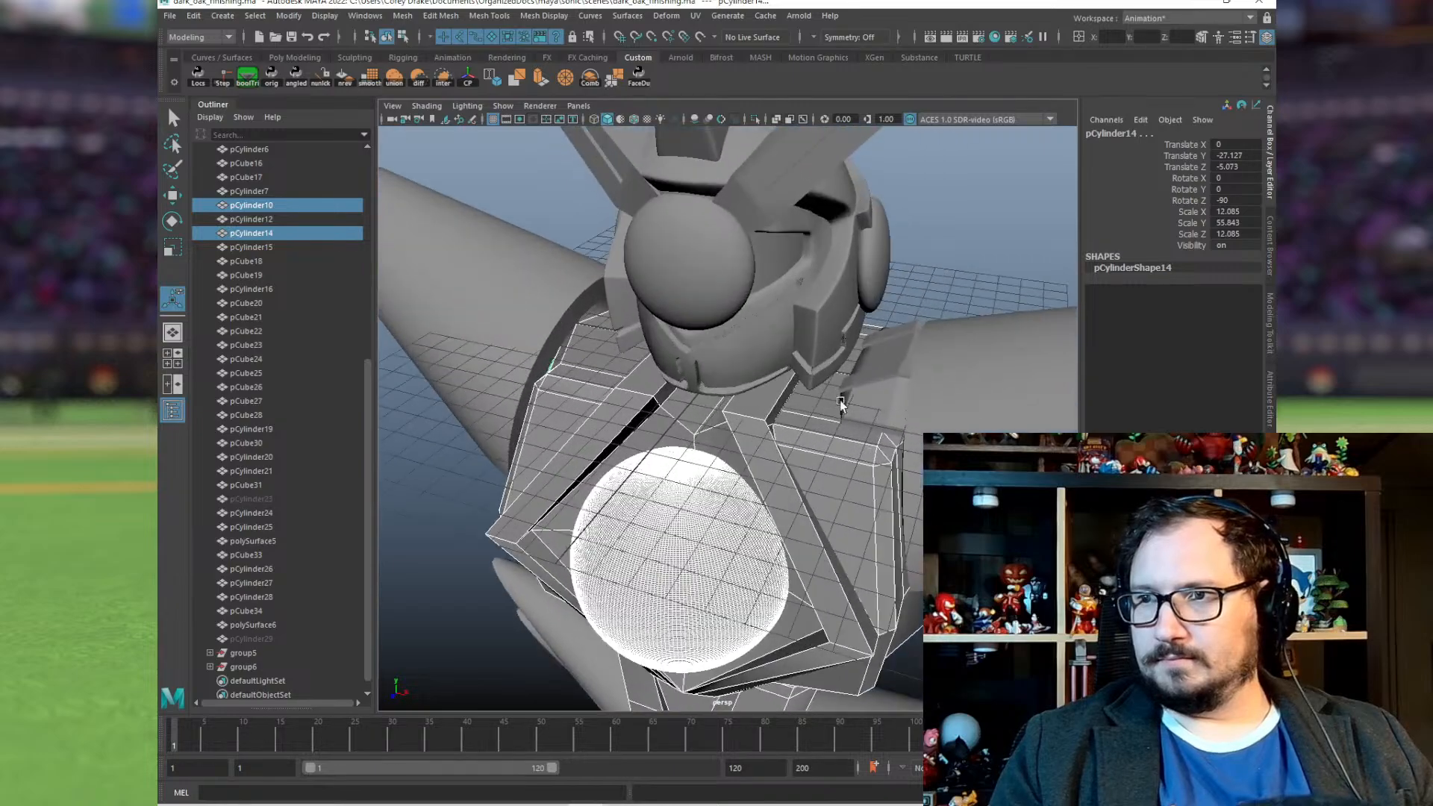
pyautogui.keyDown('alt'); pyautogui.moveTo(842, 403); pyautogui.dragTo(845, 386); pyautogui.keyUp('alt')
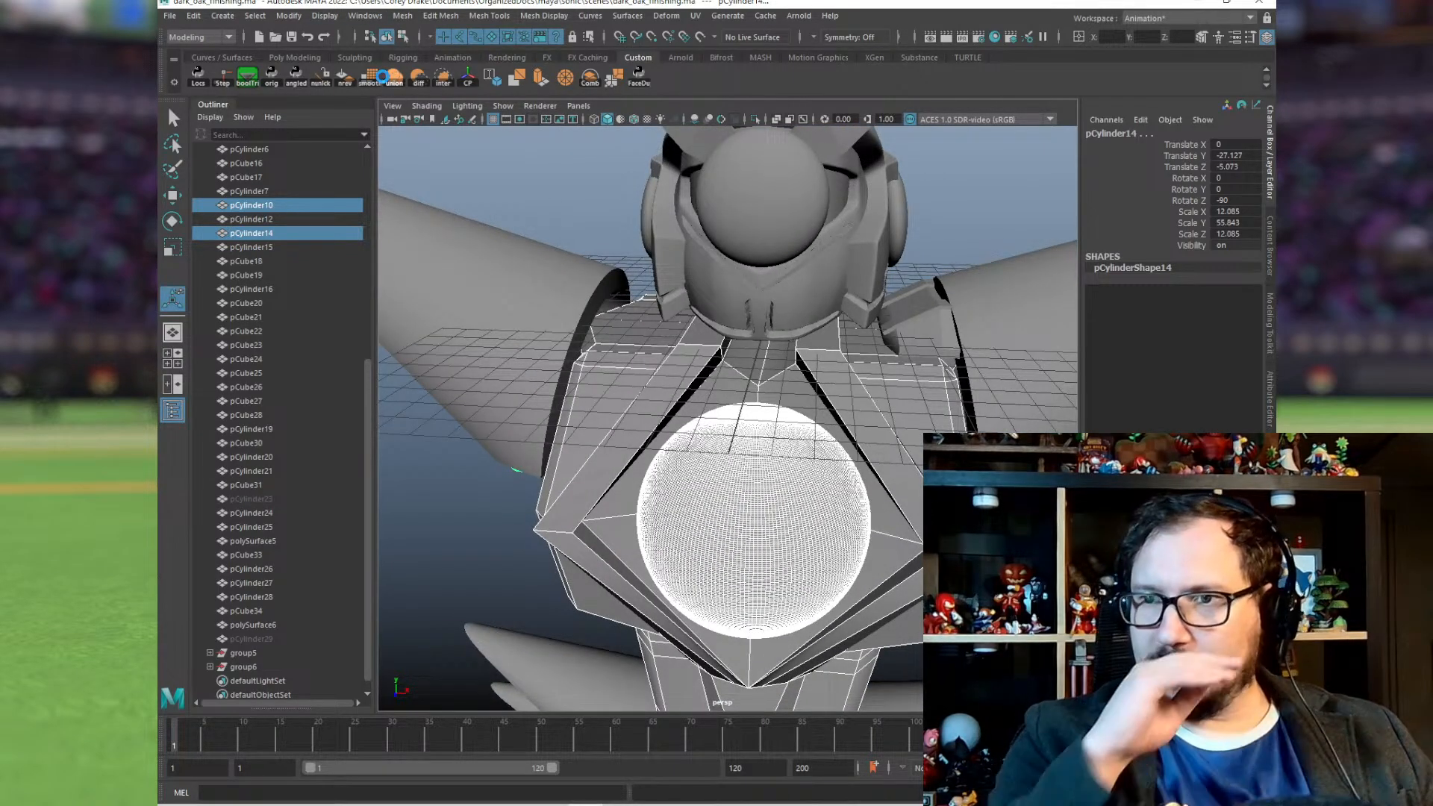
# Step: Try to merge the selected torso parts with a Boolean Union
pyautogui.click(384, 78)
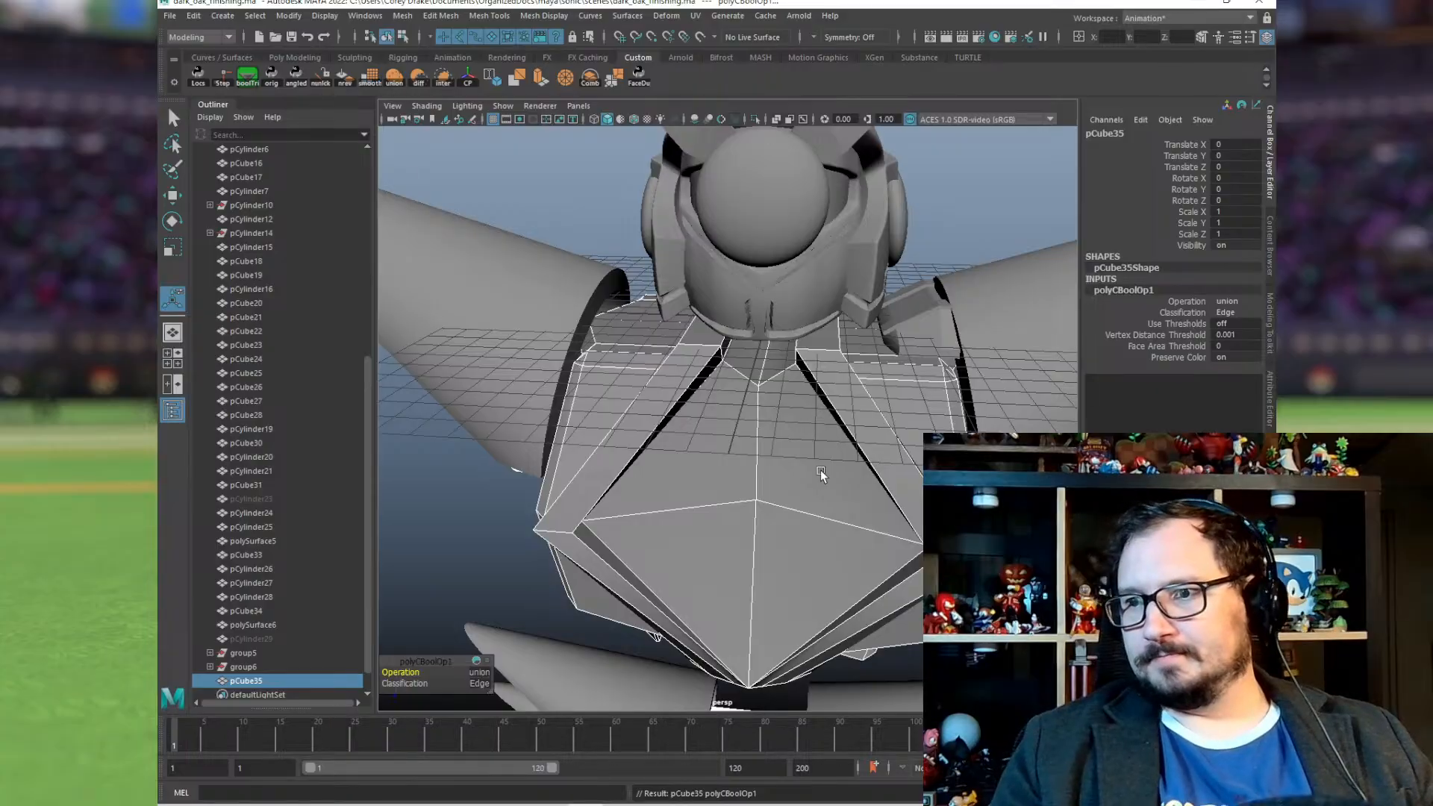
pyautogui.keyDown('alt'); pyautogui.moveTo(765, 511); pyautogui.dragTo(637, 452); pyautogui.keyUp('alt')
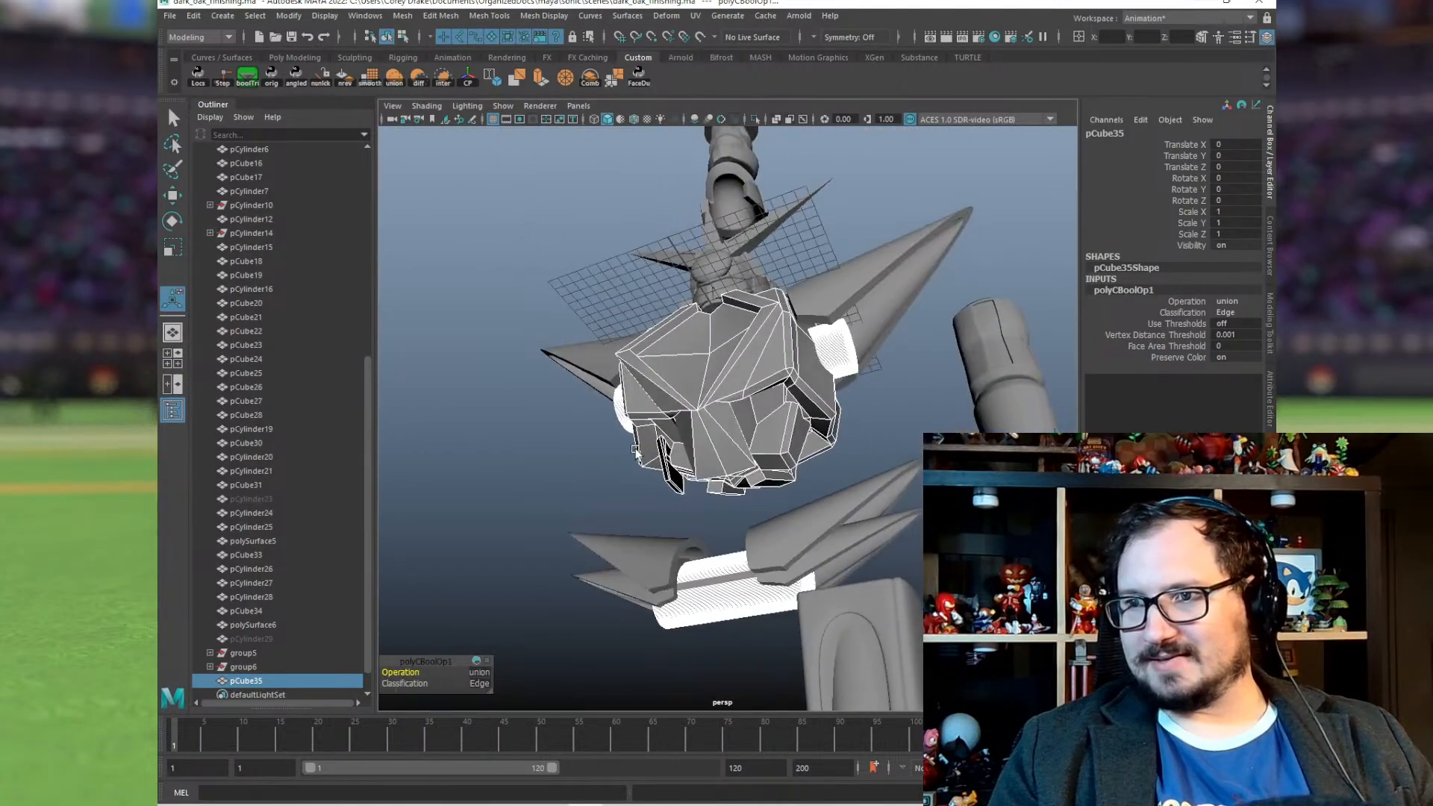
pyautogui.hotkey('ctrl', 'z')
# Step: Adjust the torso selection so the chest sphere is picked last, and merge the parts with a Boolean Union
pyautogui.keyDown('alt'); pyautogui.moveTo(801, 435); pyautogui.dragTo(843, 373); pyautogui.keyUp('alt')
pyautogui.click(800, 389)
pyautogui.press('f')
pyautogui.click(754, 413)
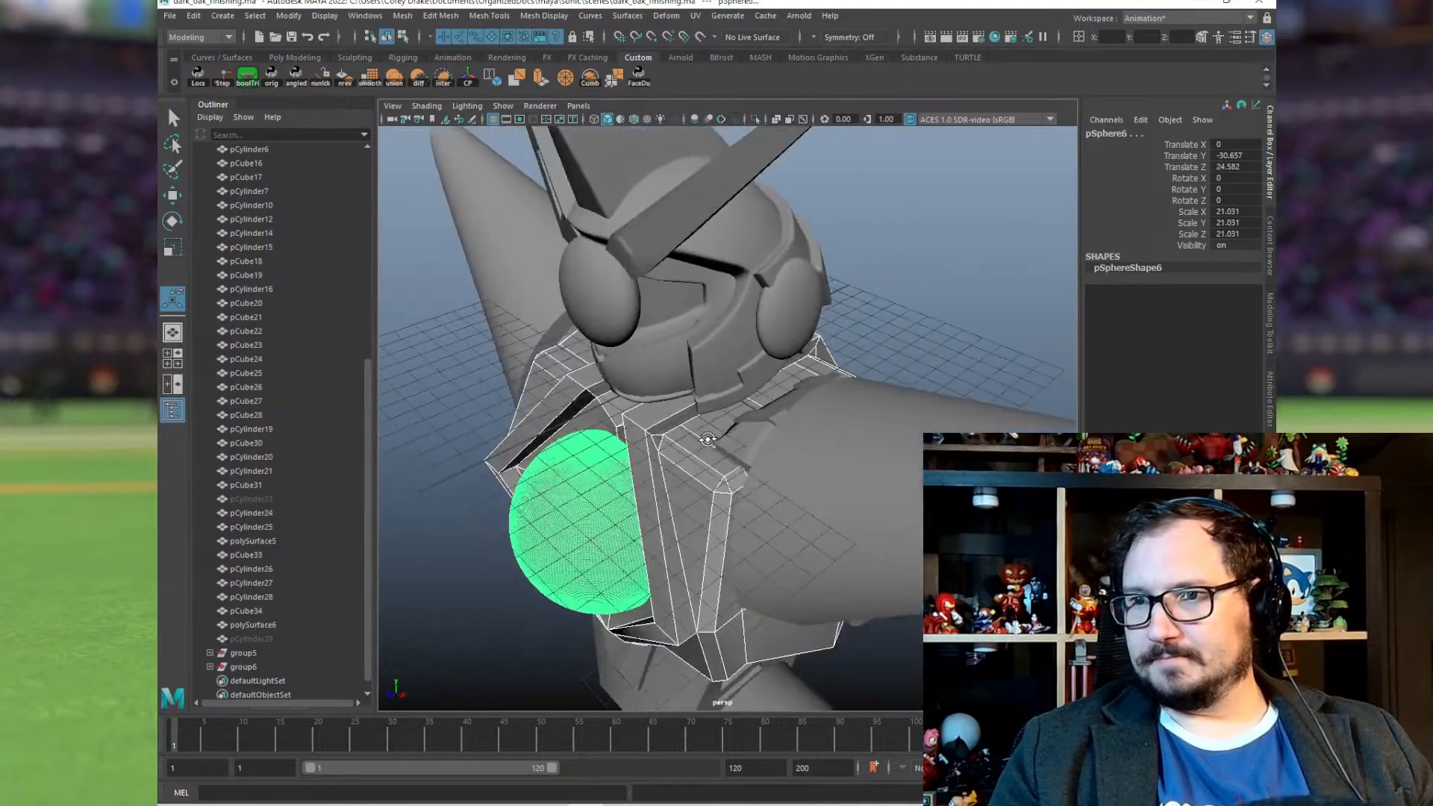
pyautogui.click(394, 76)
pyautogui.keyDown('alt'); pyautogui.moveTo(588, 509); pyautogui.dragTo(747, 415); pyautogui.keyUp('alt')
# Step: Check the small collar wedge beside the original shoulder spike and delete the mirrored shoulder spike on the opposite side
pyautogui.click(834, 339)
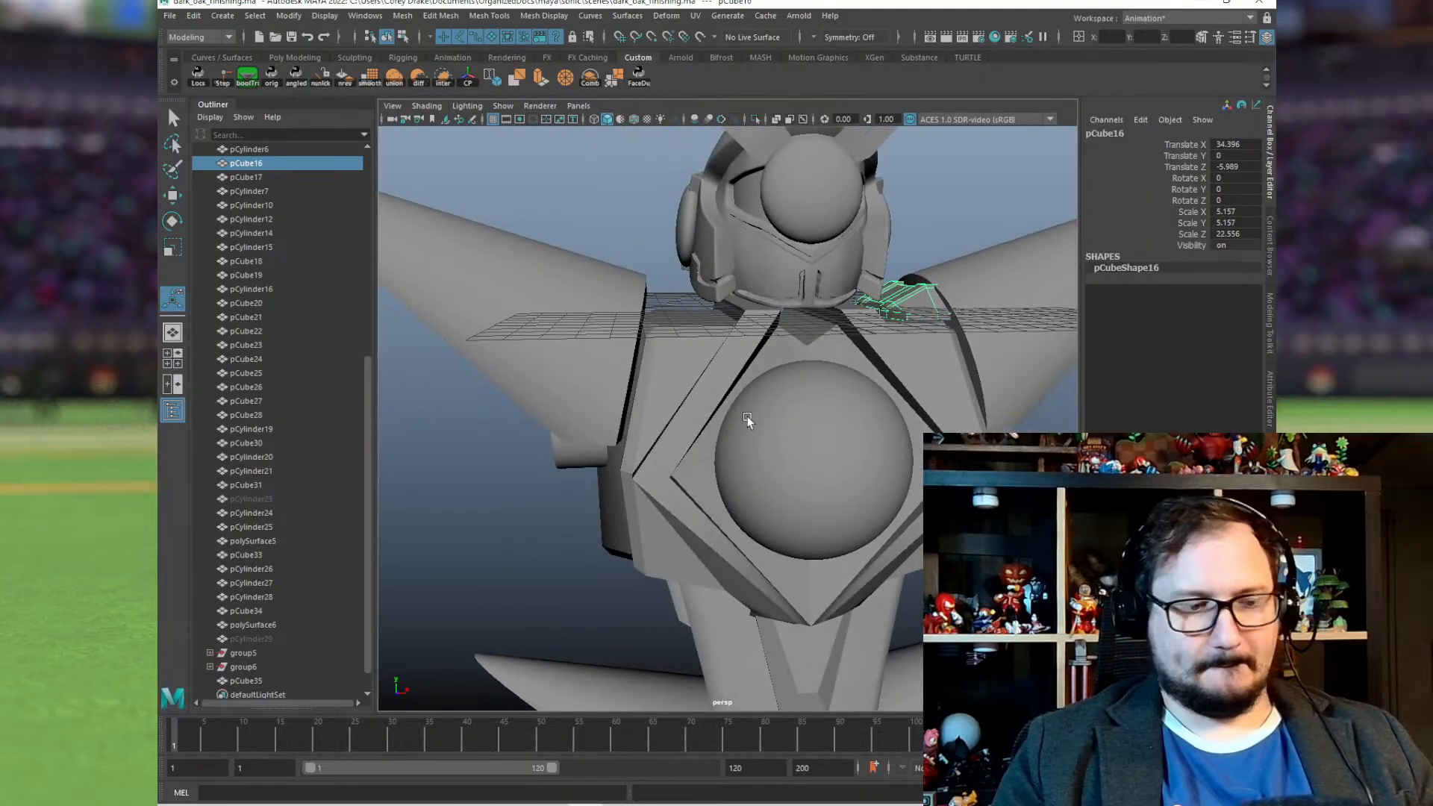
pyautogui.keyDown('alt'); pyautogui.moveTo(872, 371); pyautogui.dragTo(918, 359, button='right'); pyautogui.keyUp('alt')
pyautogui.keyDown('alt'); pyautogui.moveTo(918, 358); pyautogui.dragTo(719, 435, button='middle'); pyautogui.keyUp('alt')
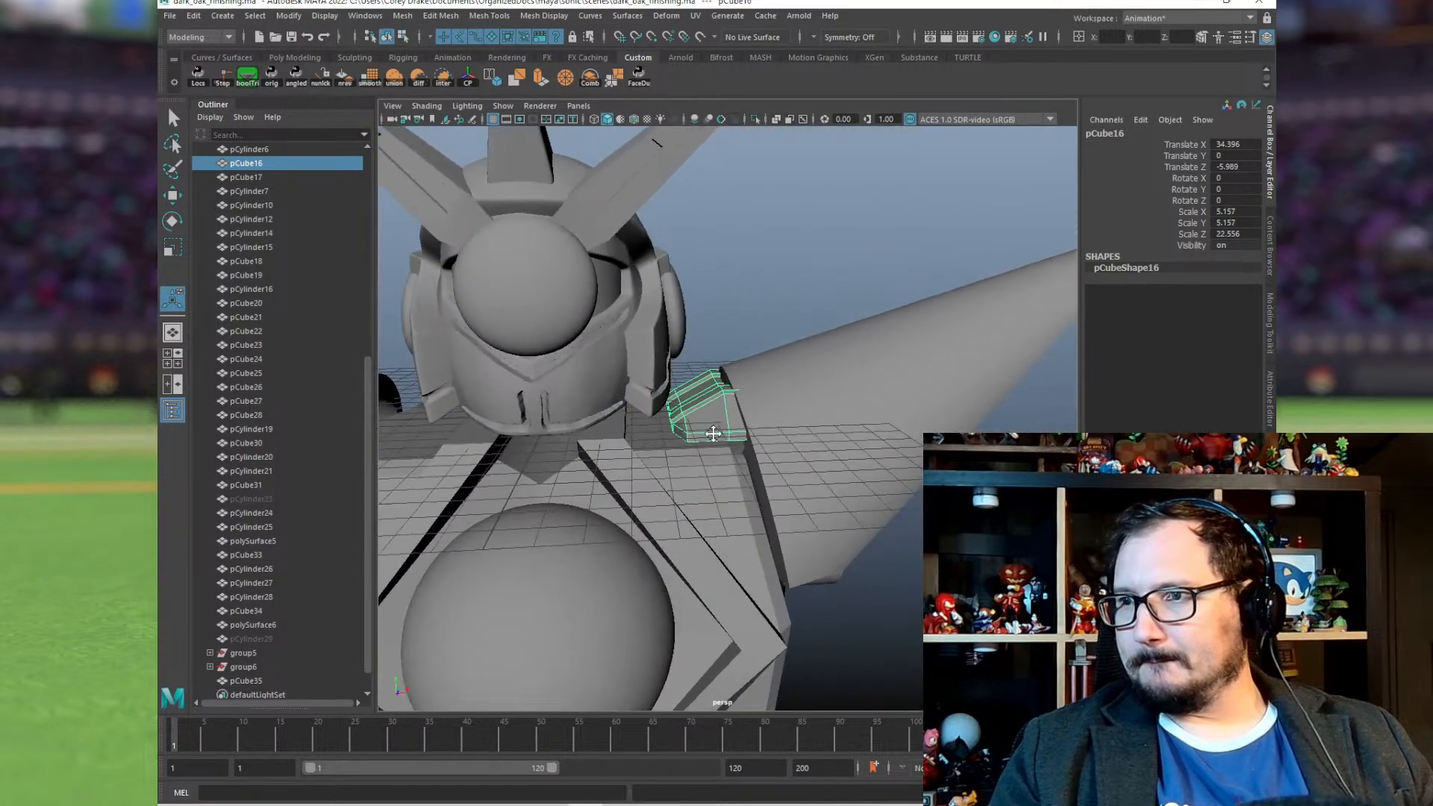
pyautogui.keyDown('alt'); pyautogui.moveTo(719, 435); pyautogui.dragTo(796, 433, button='right'); pyautogui.keyUp('alt')
pyautogui.keyDown('alt'); pyautogui.moveTo(703, 493); pyautogui.dragTo(729, 351); pyautogui.keyUp('alt')
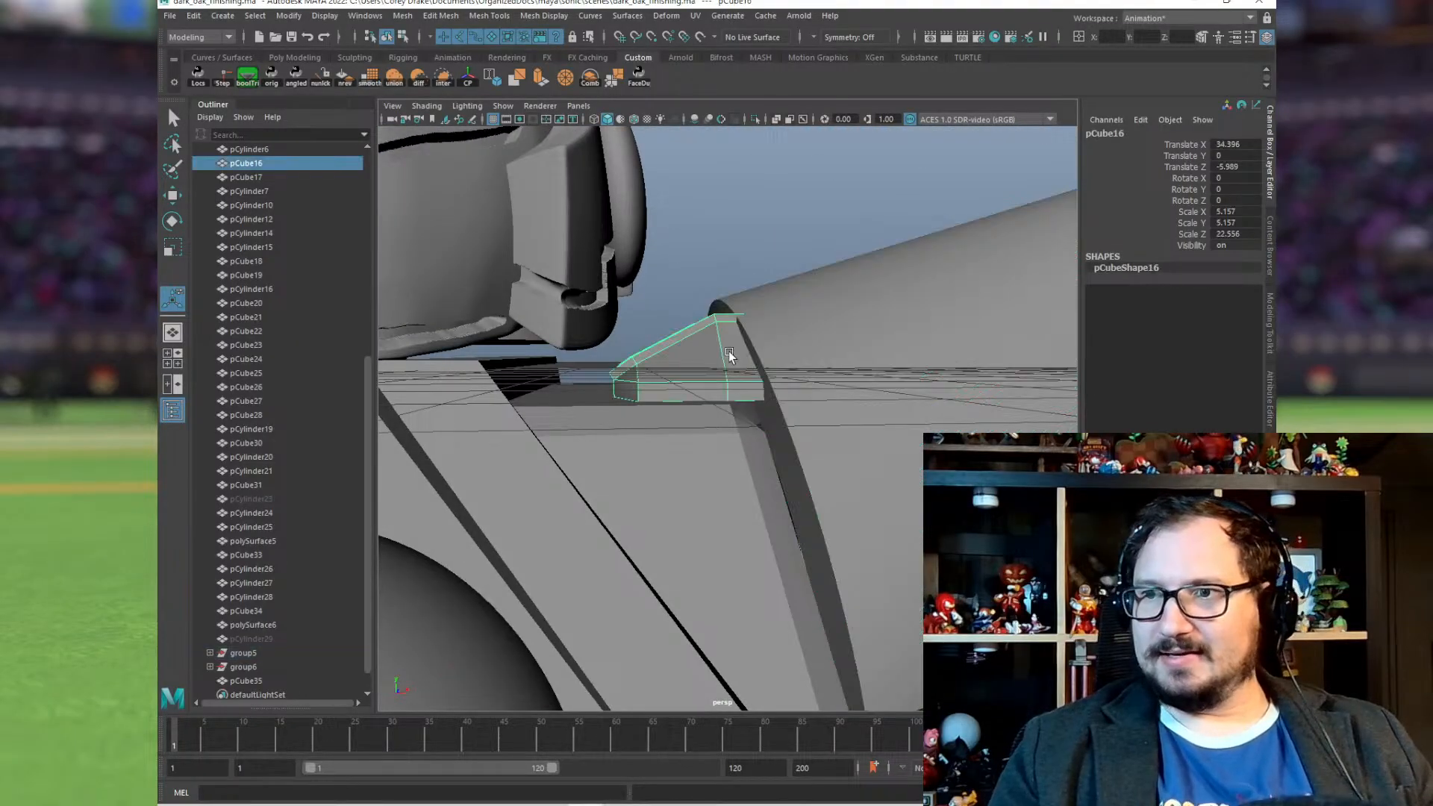
pyautogui.click(812, 348)
pyautogui.scroll(-5, 809, 374)
pyautogui.keyDown('alt'); pyautogui.moveTo(809, 374); pyautogui.dragTo(573, 409); pyautogui.keyUp('alt')
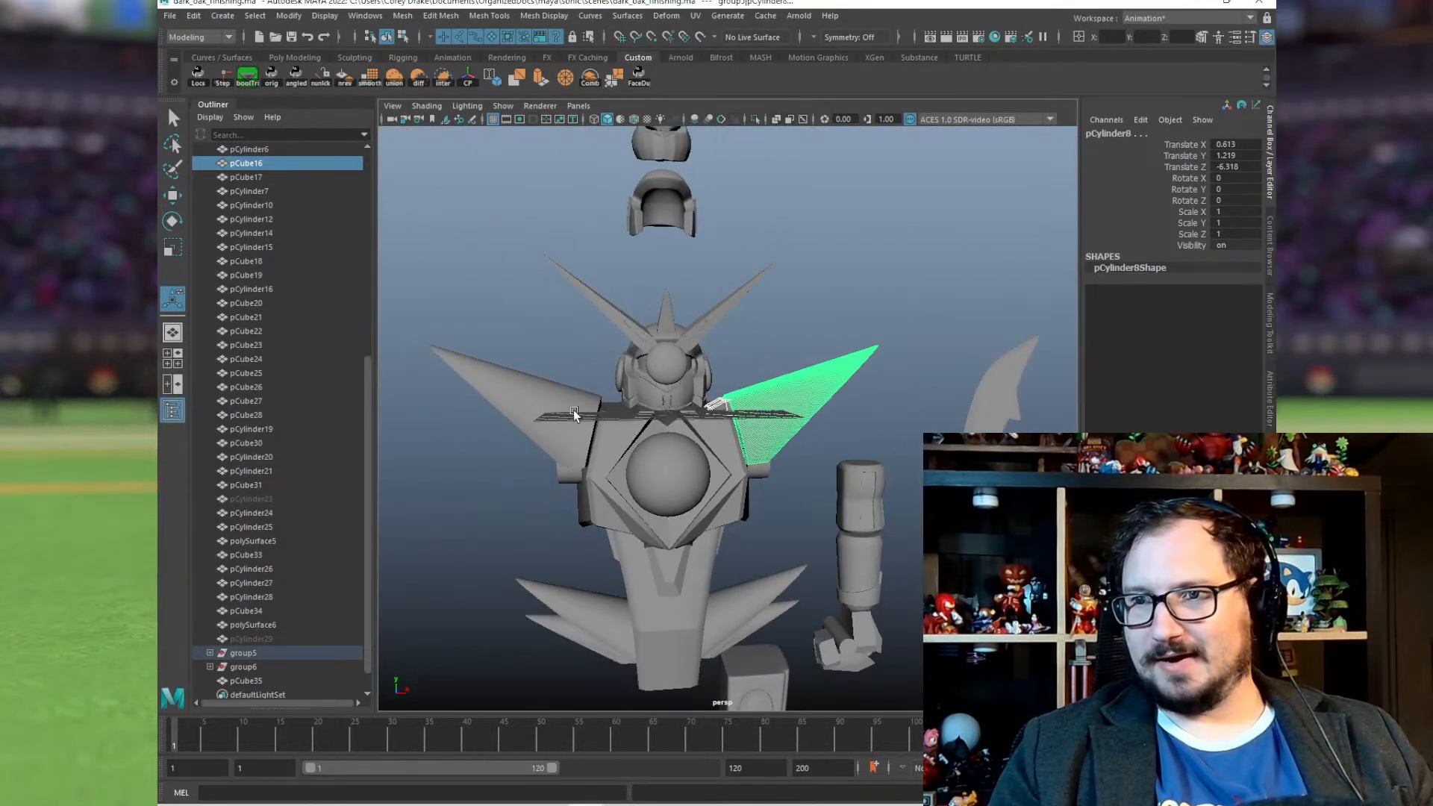
pyautogui.press('Delete')
# Step: Merge the remaining shoulder spike and the small collar wedge at its base with a Boolean Union
pyautogui.click(788, 401)
pyautogui.scroll(8, 766, 407)
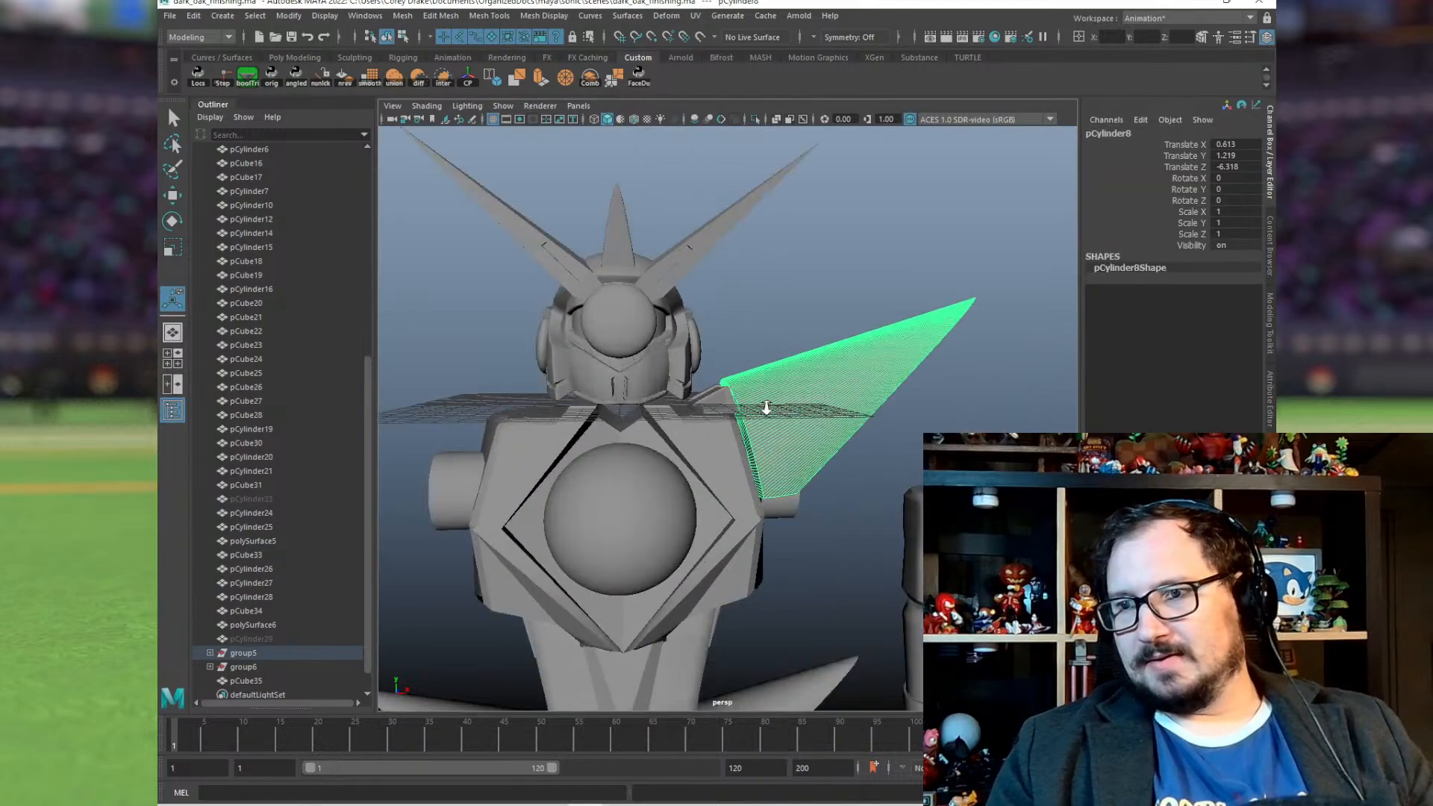
pyautogui.click(705, 360)
pyautogui.keyDown('alt'); pyautogui.moveTo(777, 352); pyautogui.dragTo(769, 392); pyautogui.keyUp('alt')
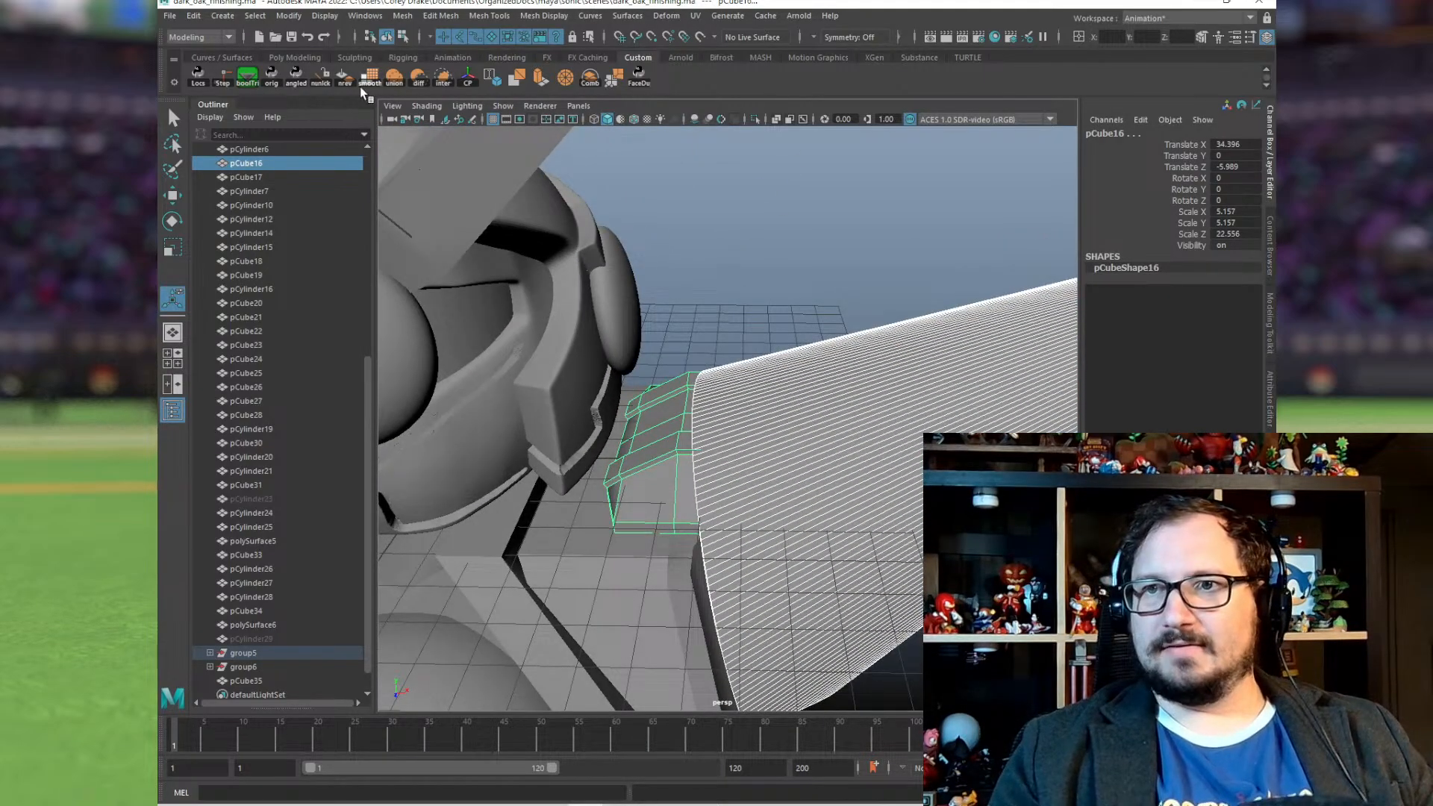
pyautogui.click(394, 76)
pyautogui.scroll(-8, 797, 461)
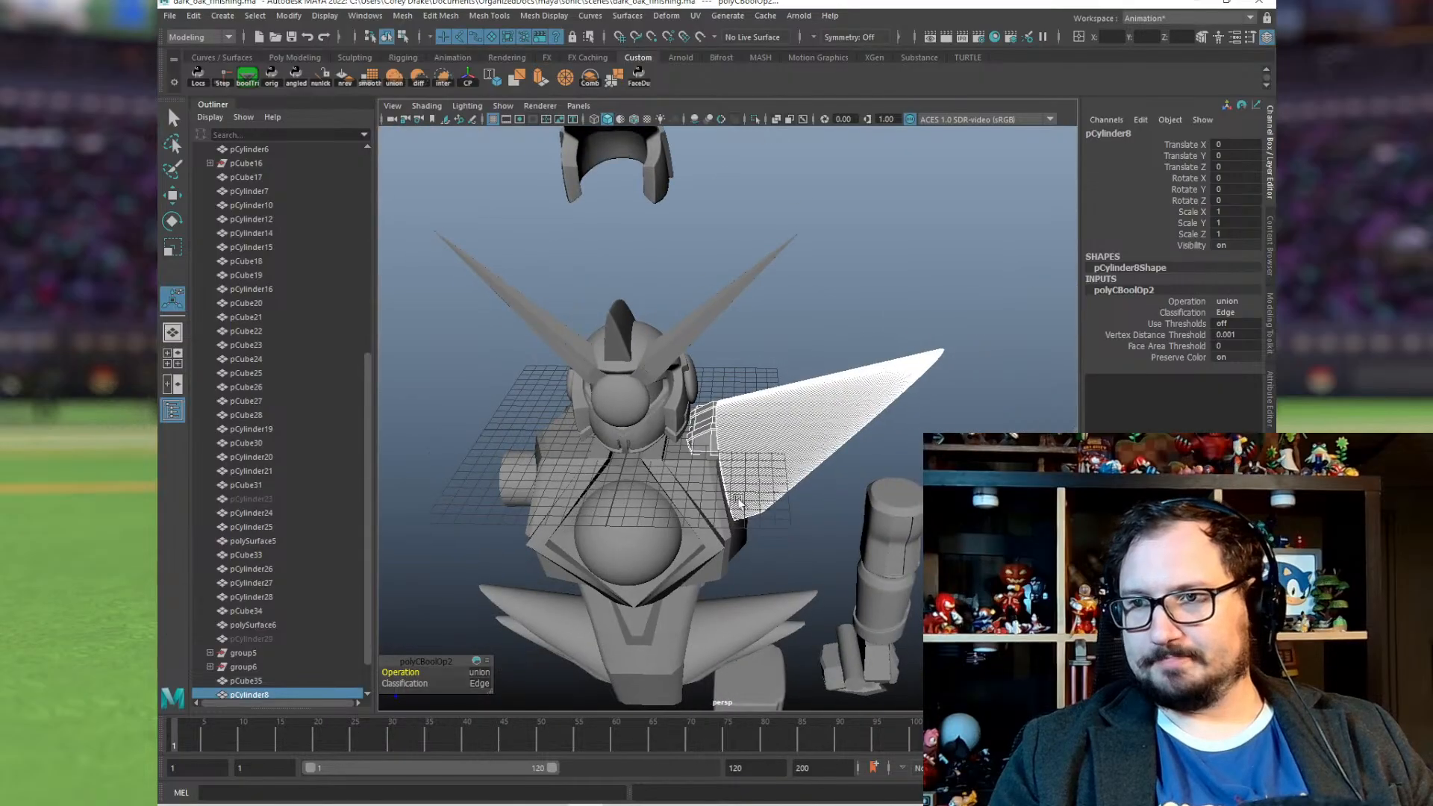
# Step: Duplicate the merged shoulder spike, group the copy and mirror it to the other side with a Scale X of -1
pyautogui.keyDown('alt'); pyautogui.moveTo(746, 523); pyautogui.dragTo(760, 476); pyautogui.keyUp('alt')
pyautogui.click(807, 375)
pyautogui.hotkey('ctrl', 'g')
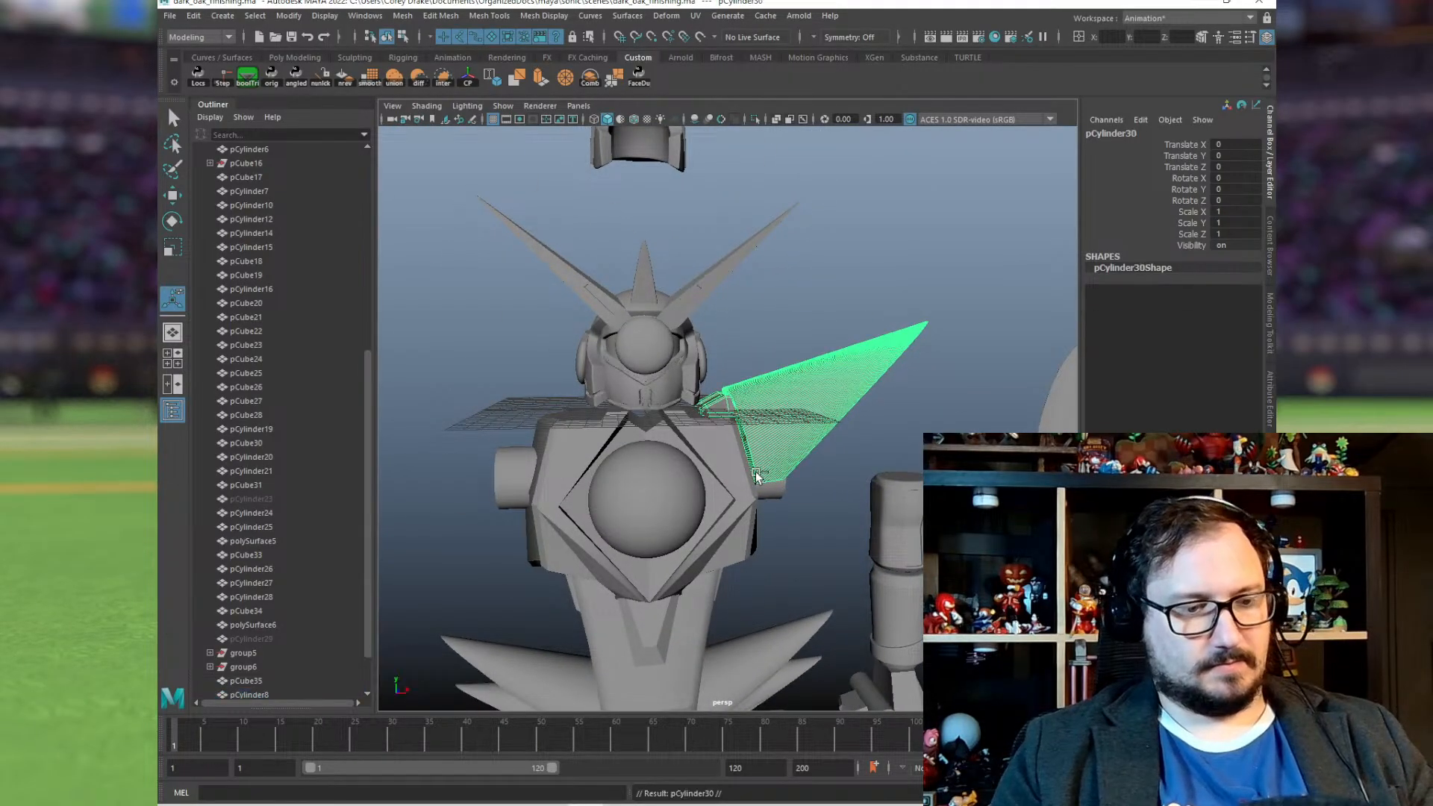
pyautogui.click(1233, 212)
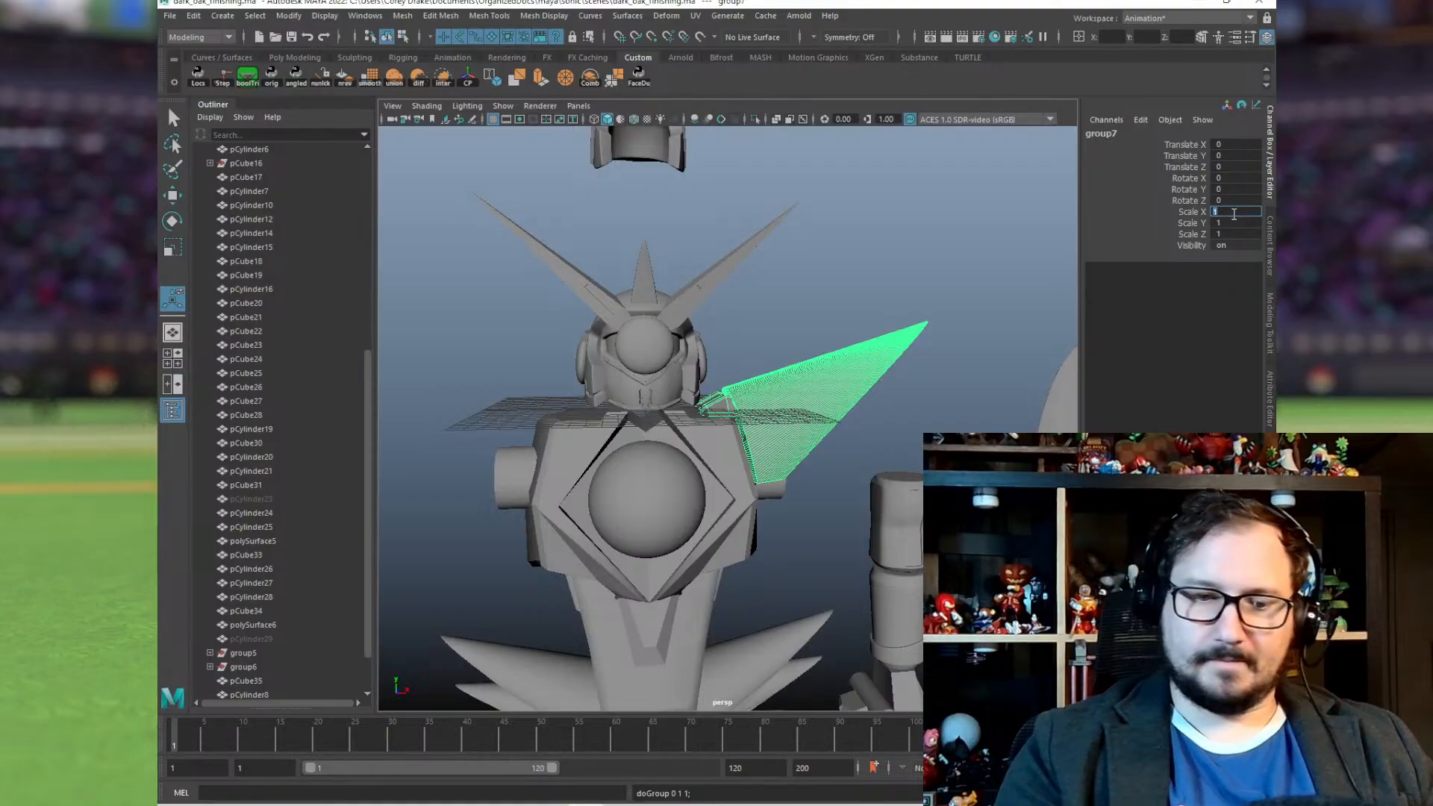
pyautogui.write('-1')
pyautogui.press('Return')
# Step: Triangulate the original merged shoulder spike and export it as a selection to the 3dPrints folder
pyautogui.click(849, 368)
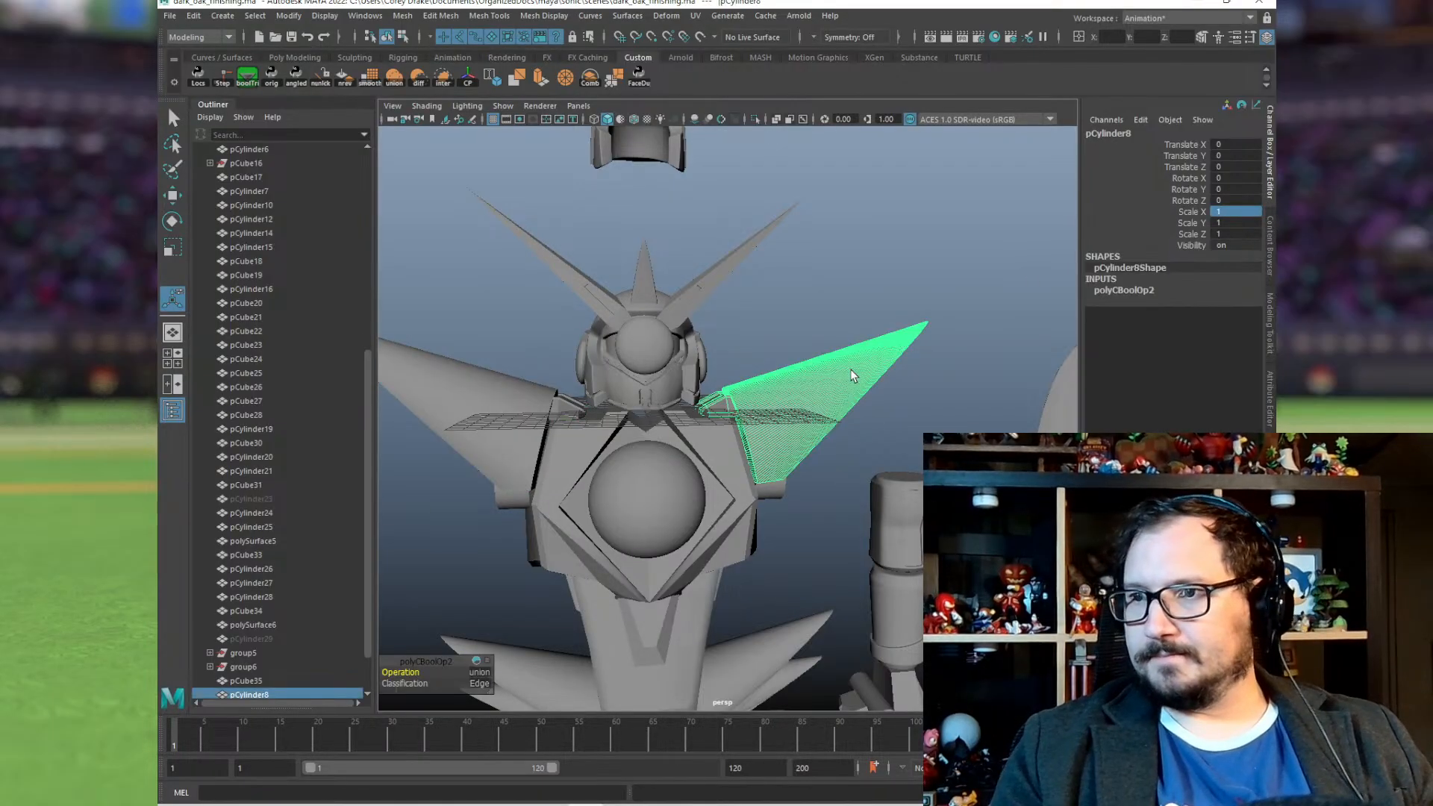
pyautogui.click(517, 78)
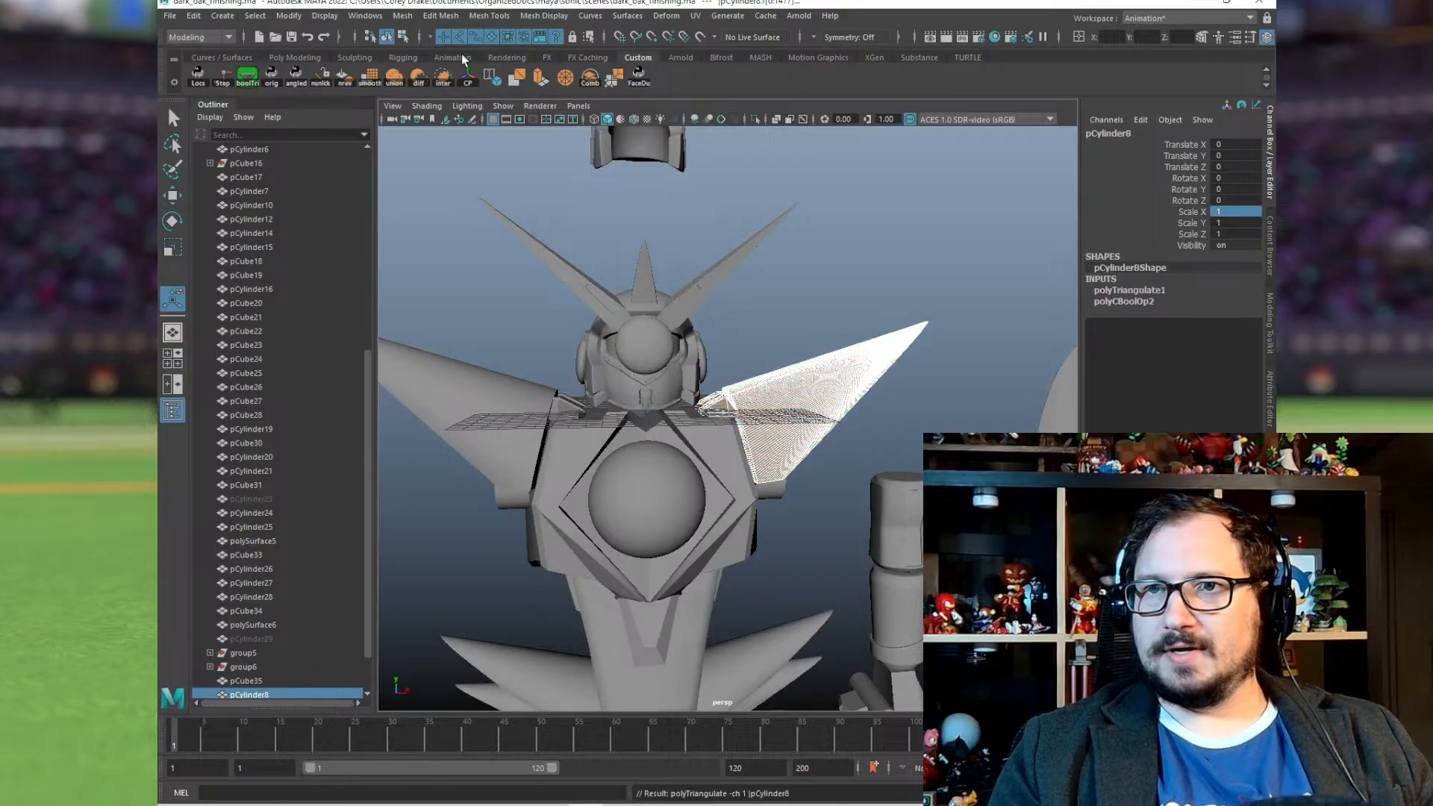
pyautogui.click(170, 16)
pyautogui.click(241, 194)
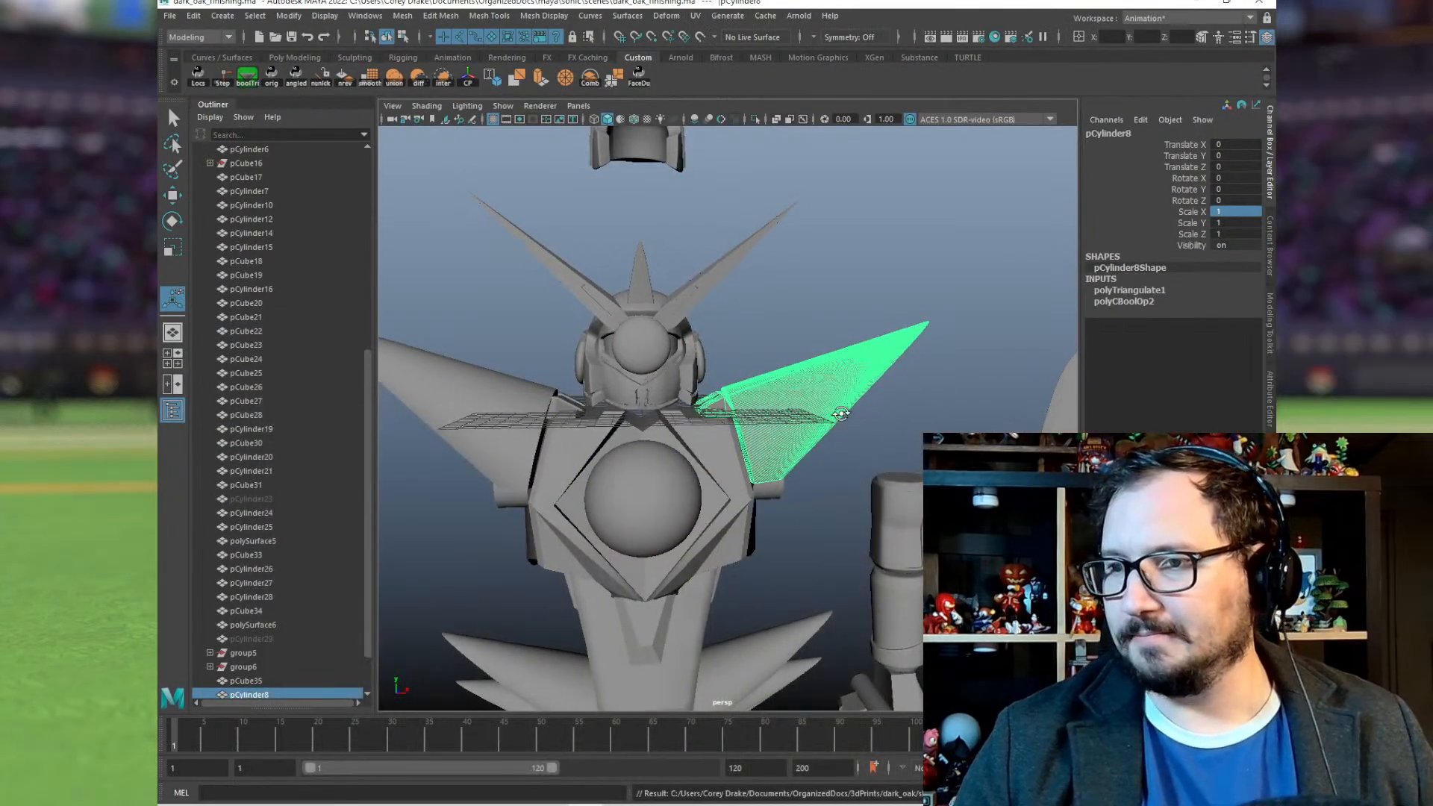
# Step: Hide the exported shoulder spike
pyautogui.moveTo(841, 414)
pyautogui.keyDown('alt'); pyautogui.mouseDown()
pyautogui.moveTo(678, 396)
pyautogui.moveTo(832, 415)
pyautogui.mouseUp(); pyautogui.keyUp('alt')
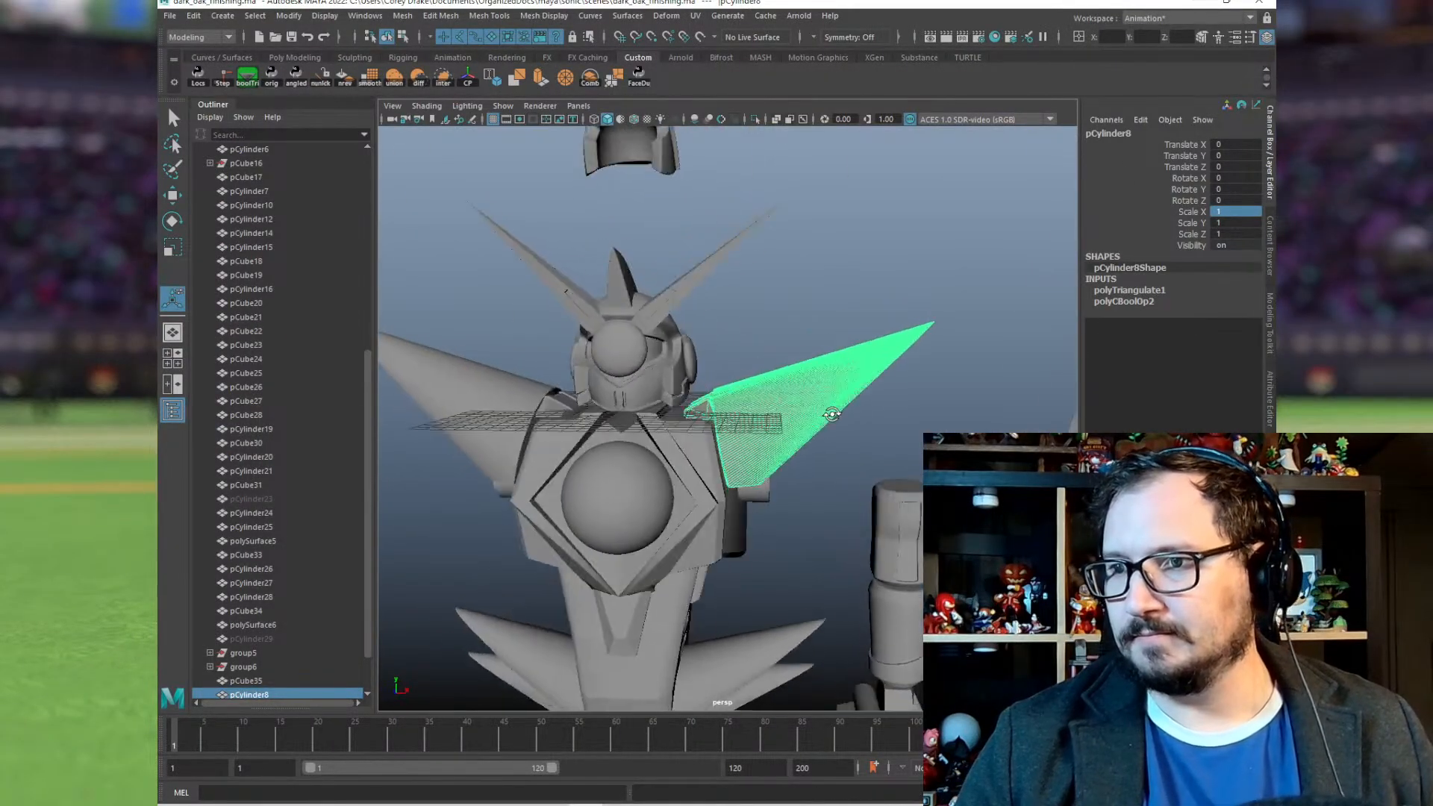
pyautogui.keyDown('alt'); pyautogui.moveTo(831, 416); pyautogui.dragTo(745, 407, button='right'); pyautogui.keyUp('alt')
pyautogui.keyDown('alt'); pyautogui.moveTo(745, 407); pyautogui.dragTo(777, 399); pyautogui.keyUp('alt')
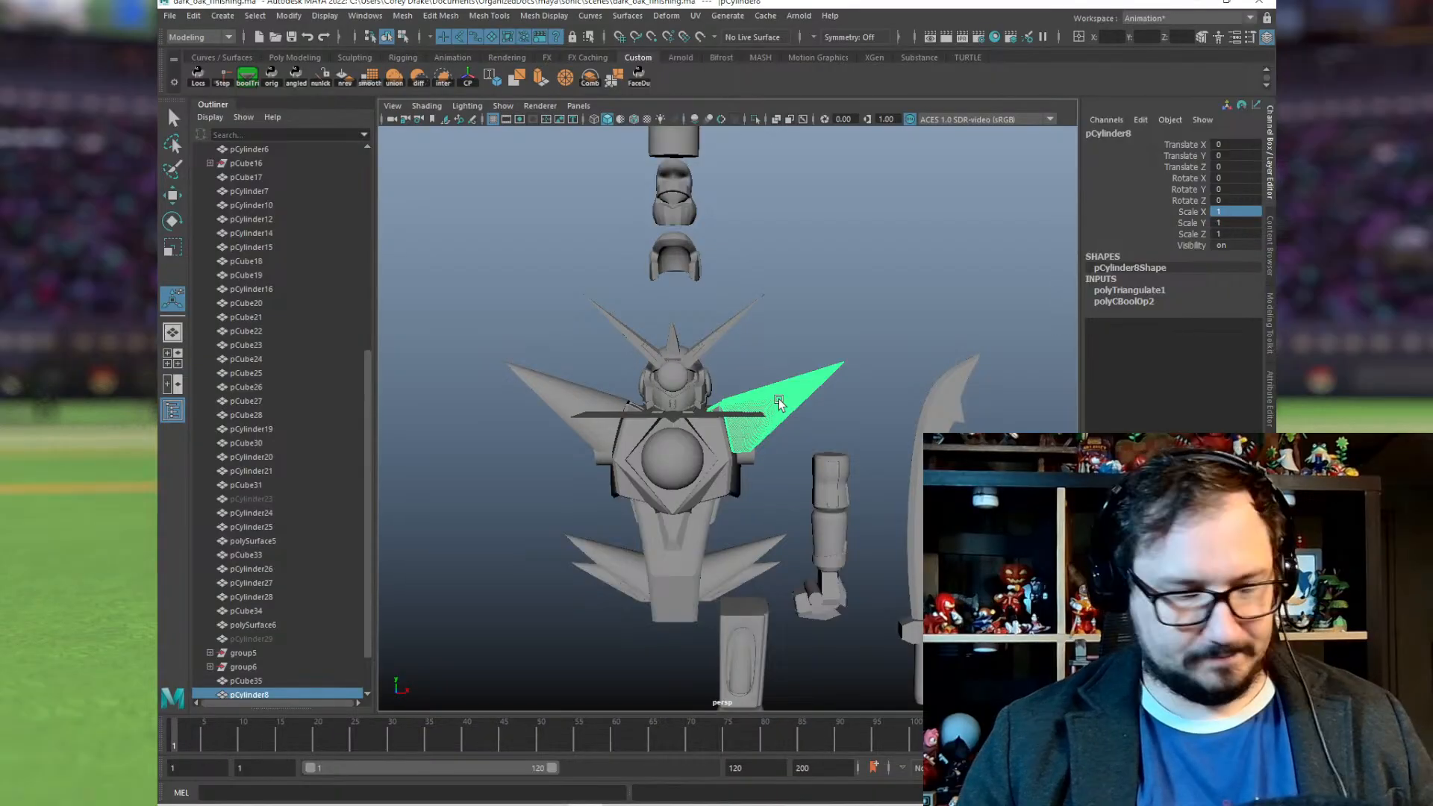
pyautogui.click(761, 384)
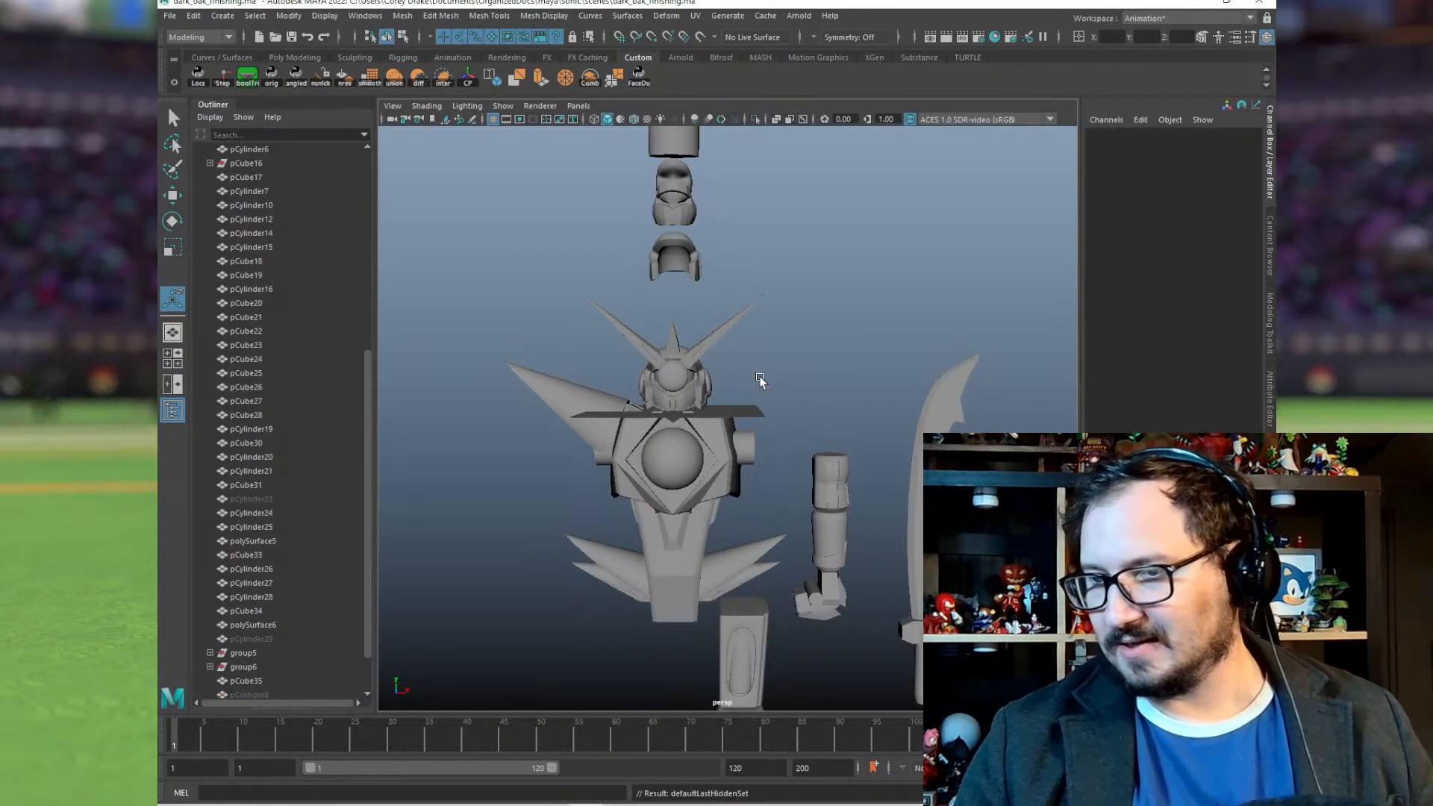
# Step: Merge the eye visor cylinder, the helmet front and the helmet back with a Boolean Union
pyautogui.keyDown('alt'); pyautogui.moveTo(761, 384); pyautogui.dragTo(763, 418, button='right'); pyautogui.keyUp('alt')
pyautogui.click(640, 325)
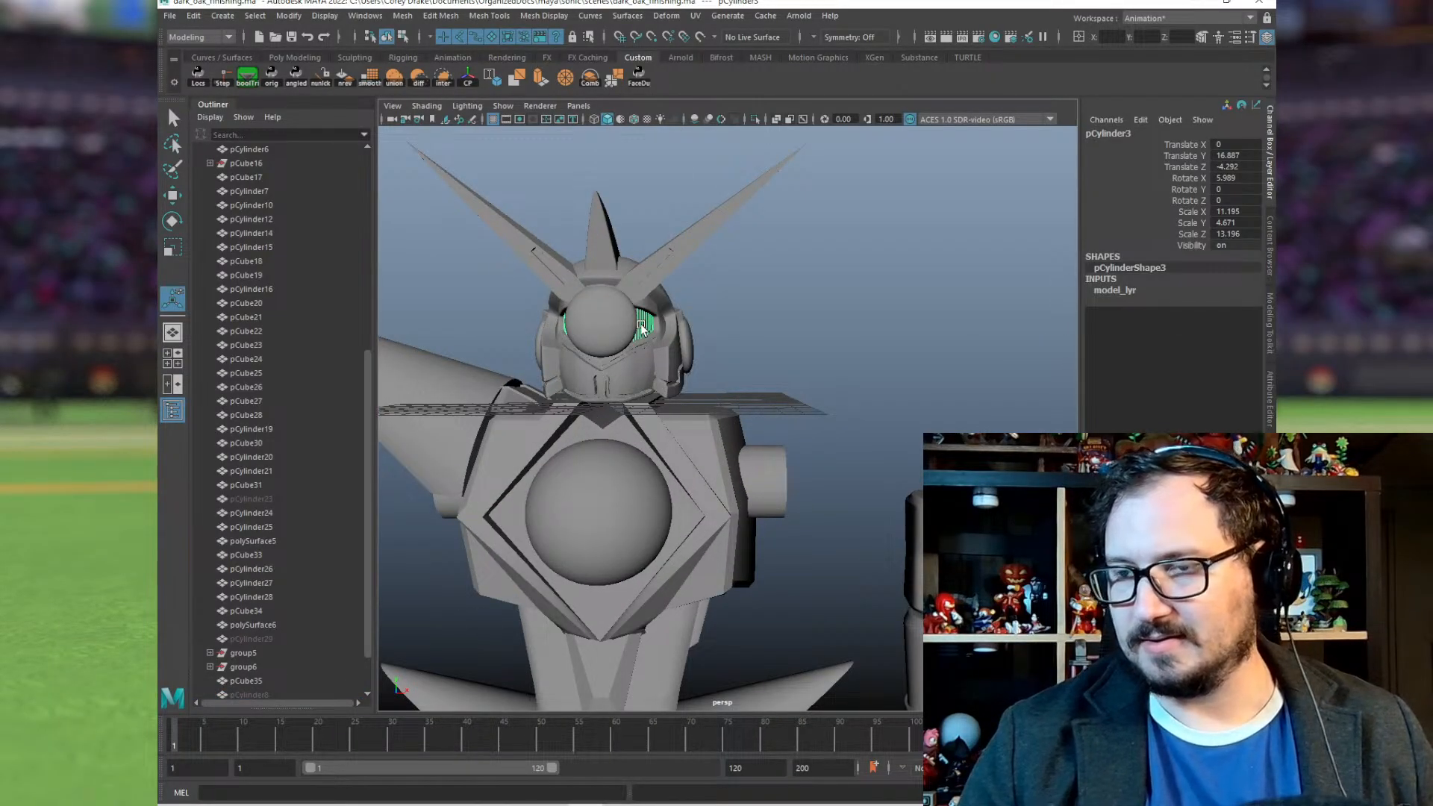
pyautogui.press('f')
pyautogui.keyDown('alt'); pyautogui.moveTo(960, 423); pyautogui.dragTo(832, 448, button='right'); pyautogui.keyUp('alt')
pyautogui.keyDown('alt'); pyautogui.moveTo(832, 447); pyautogui.dragTo(733, 495); pyautogui.keyUp('alt')
pyautogui.keyDown('shift'); pyautogui.click(732, 496); pyautogui.keyUp('shift')
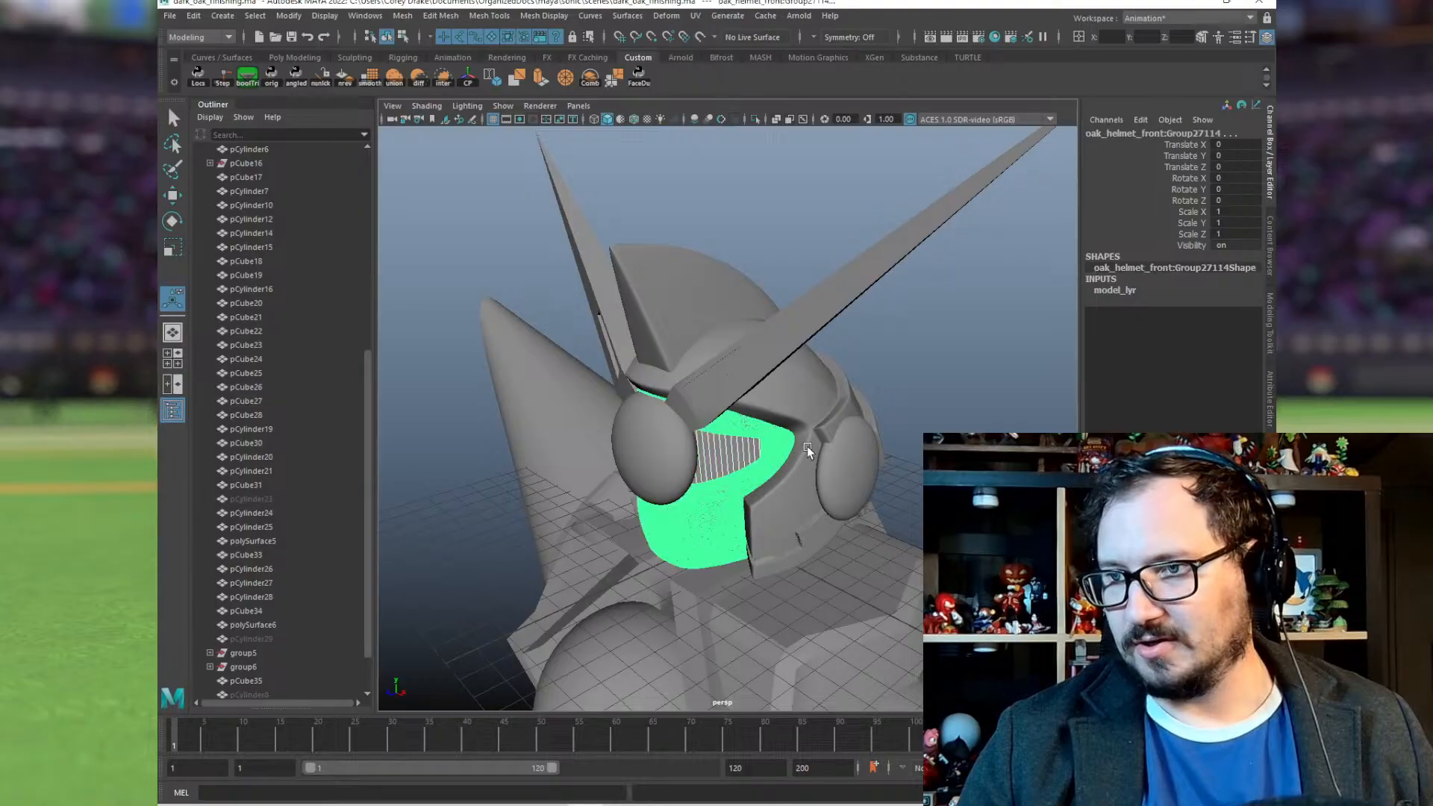
pyautogui.keyDown('alt'); pyautogui.moveTo(808, 445); pyautogui.dragTo(856, 433); pyautogui.keyUp('alt')
pyautogui.keyDown('shift'); pyautogui.click(824, 460); pyautogui.keyUp('shift')
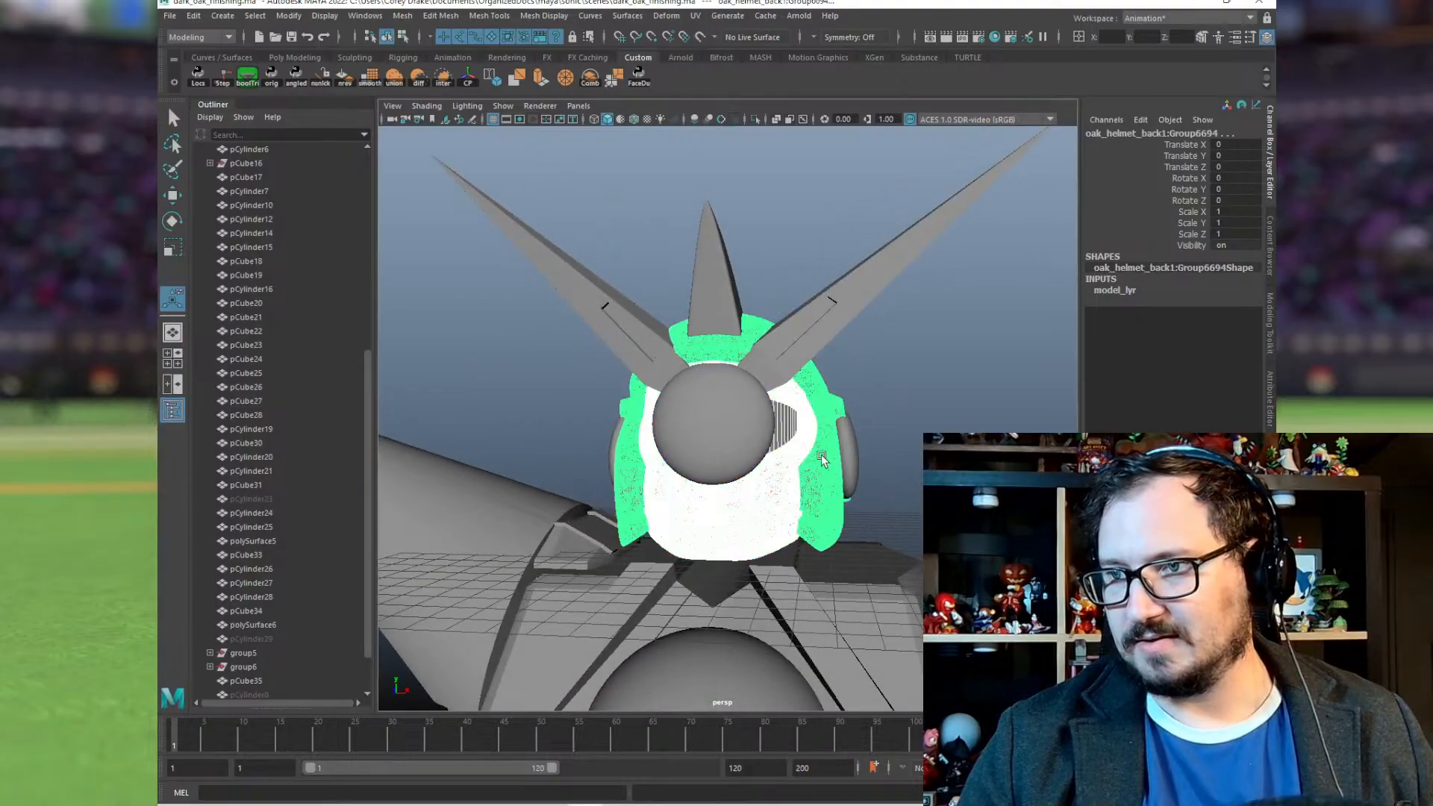
pyautogui.click(396, 76)
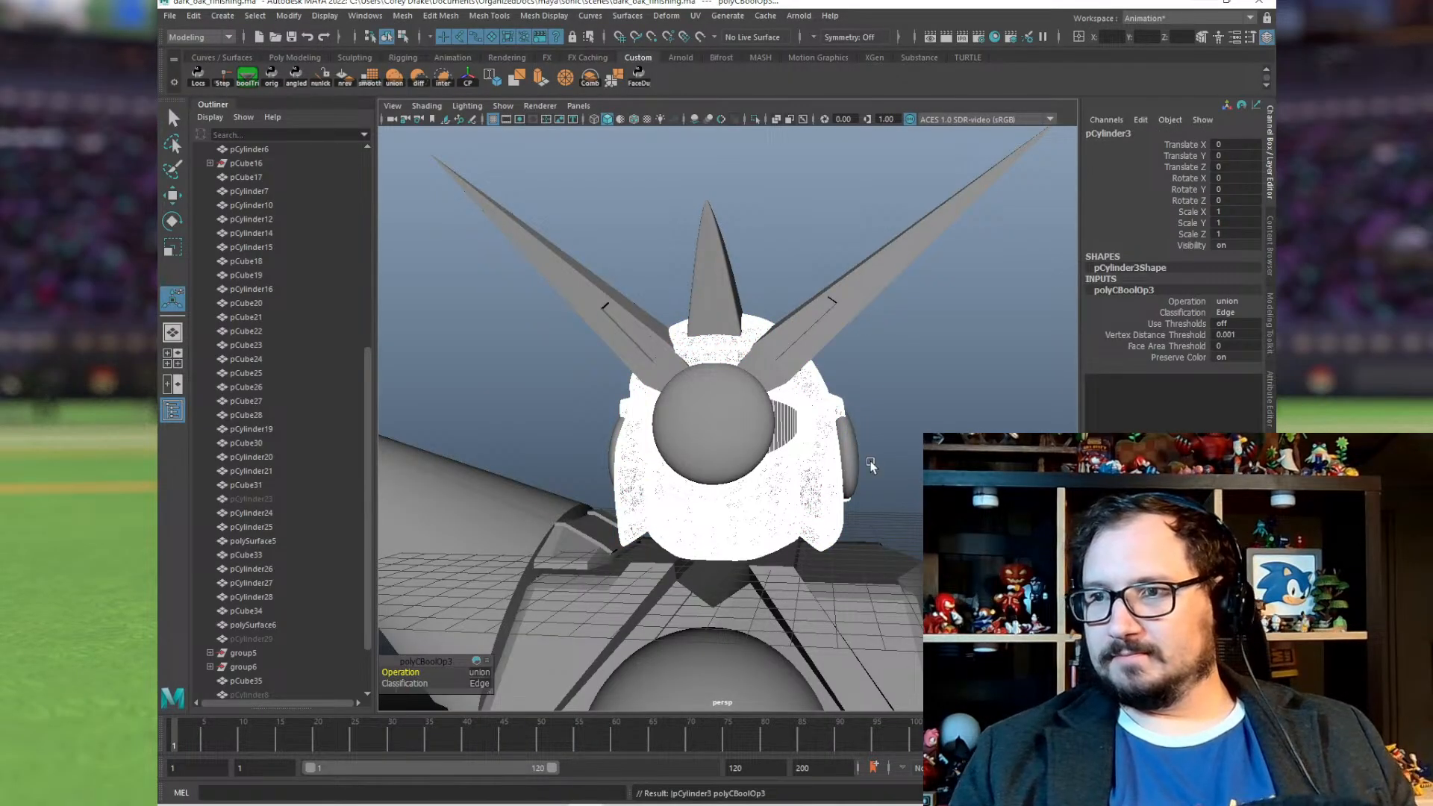
# Step: Merge the neck cylinder beneath the helmet with the combined head using a Boolean Union
pyautogui.keyDown('alt'); pyautogui.moveTo(866, 467); pyautogui.dragTo(617, 431); pyautogui.keyUp('alt')
pyautogui.click(750, 357)
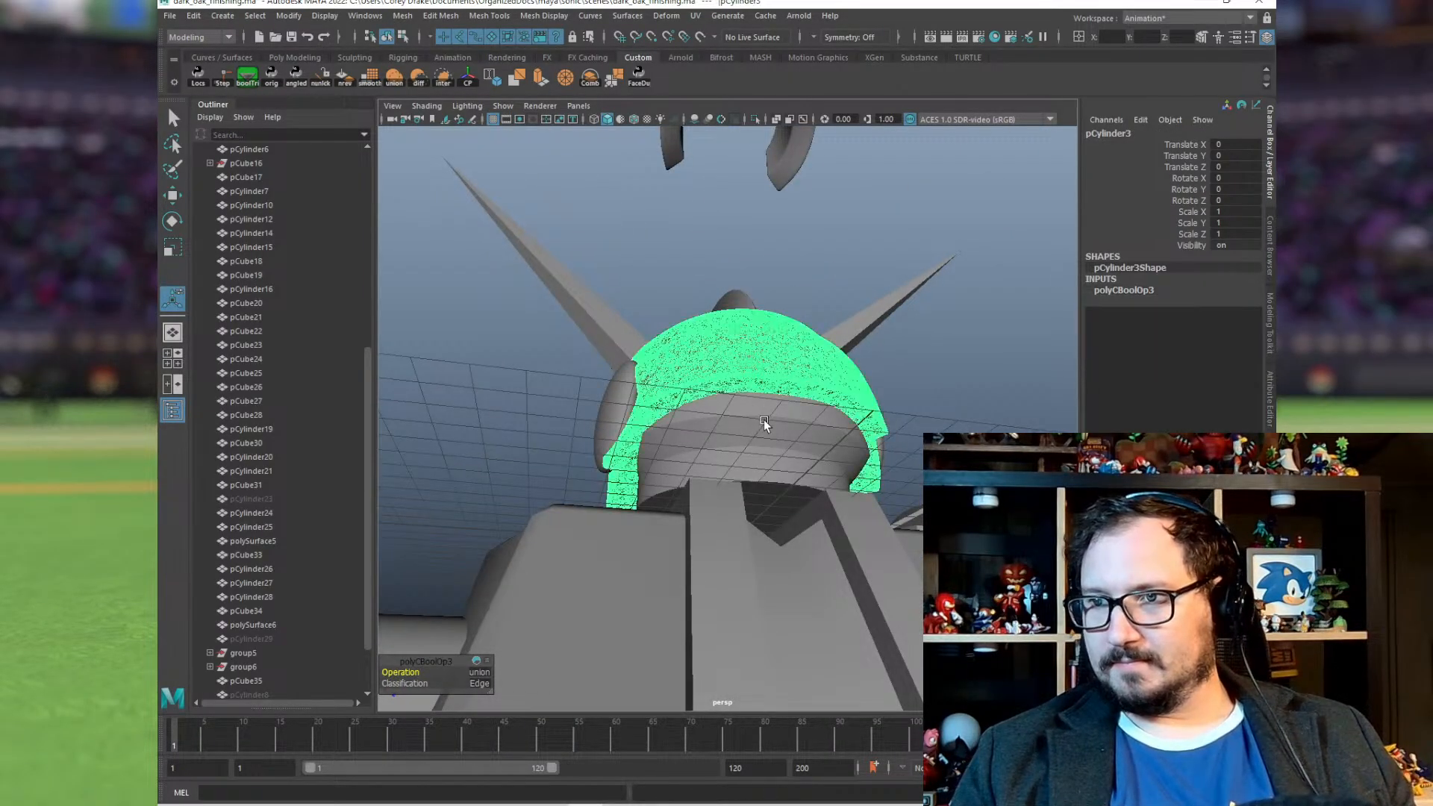
pyautogui.keyDown('shift'); pyautogui.click(763, 419); pyautogui.keyUp('shift')
pyautogui.keyDown('alt'); pyautogui.moveTo(687, 395); pyautogui.dragTo(1030, 421); pyautogui.keyUp('alt')
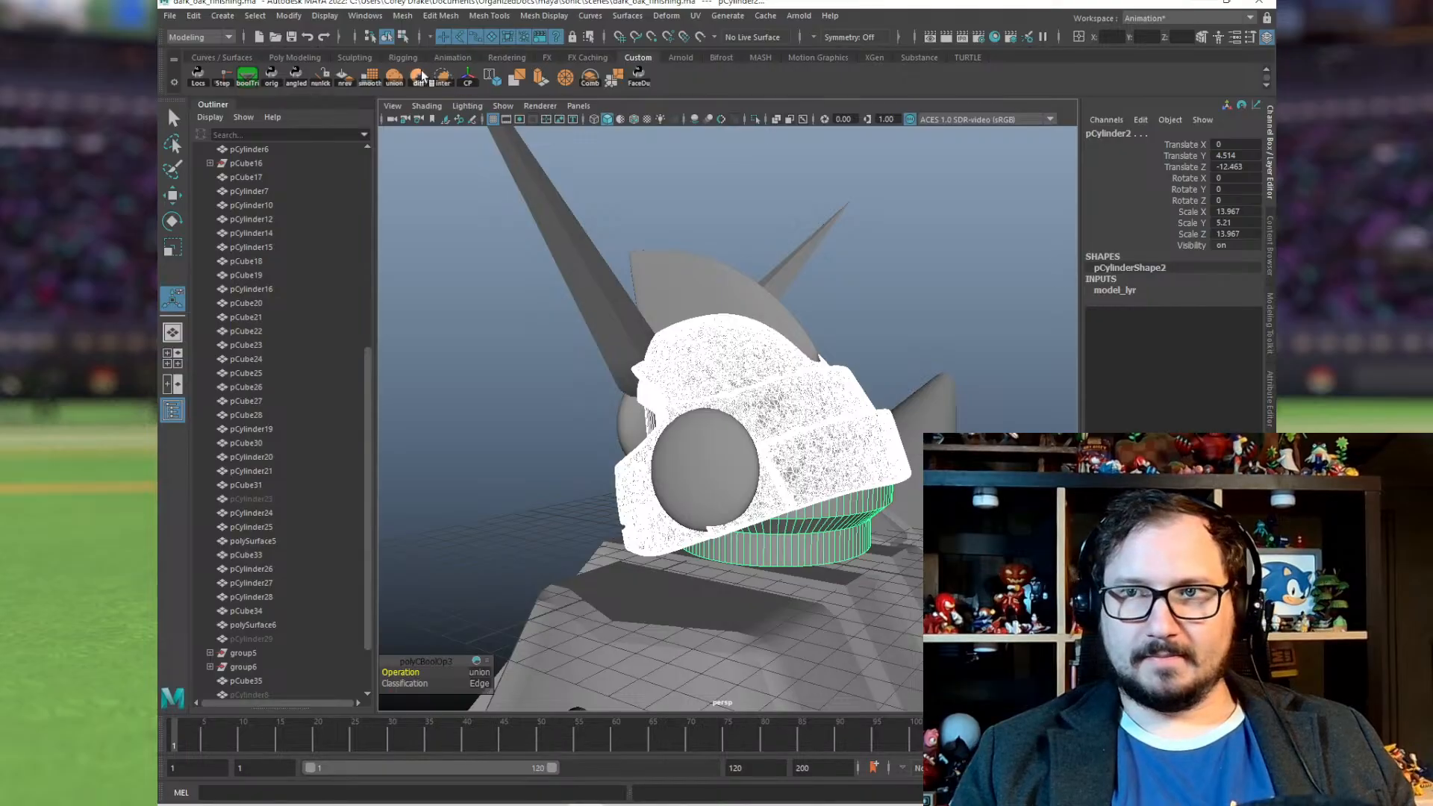
pyautogui.click(394, 80)
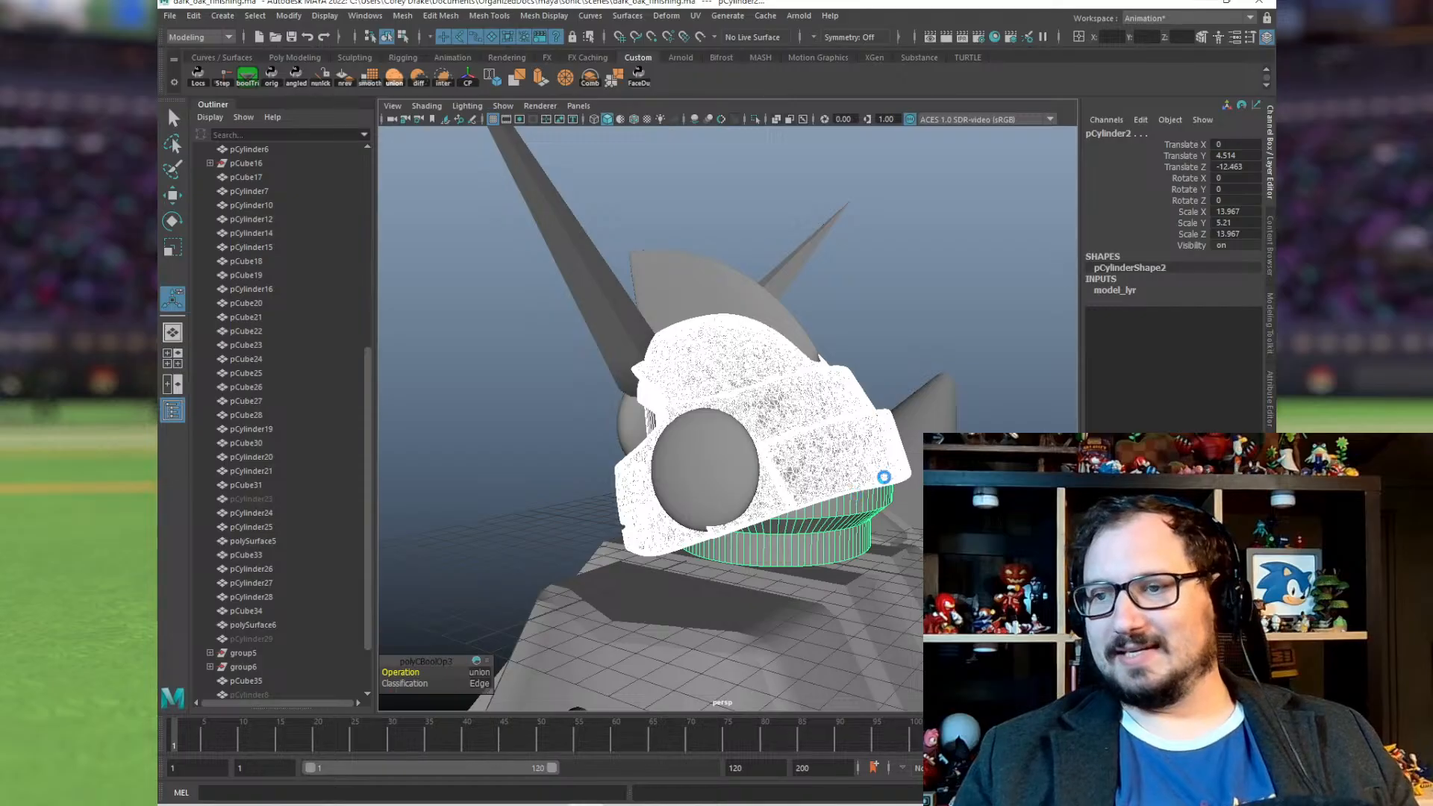
pyautogui.press('g')
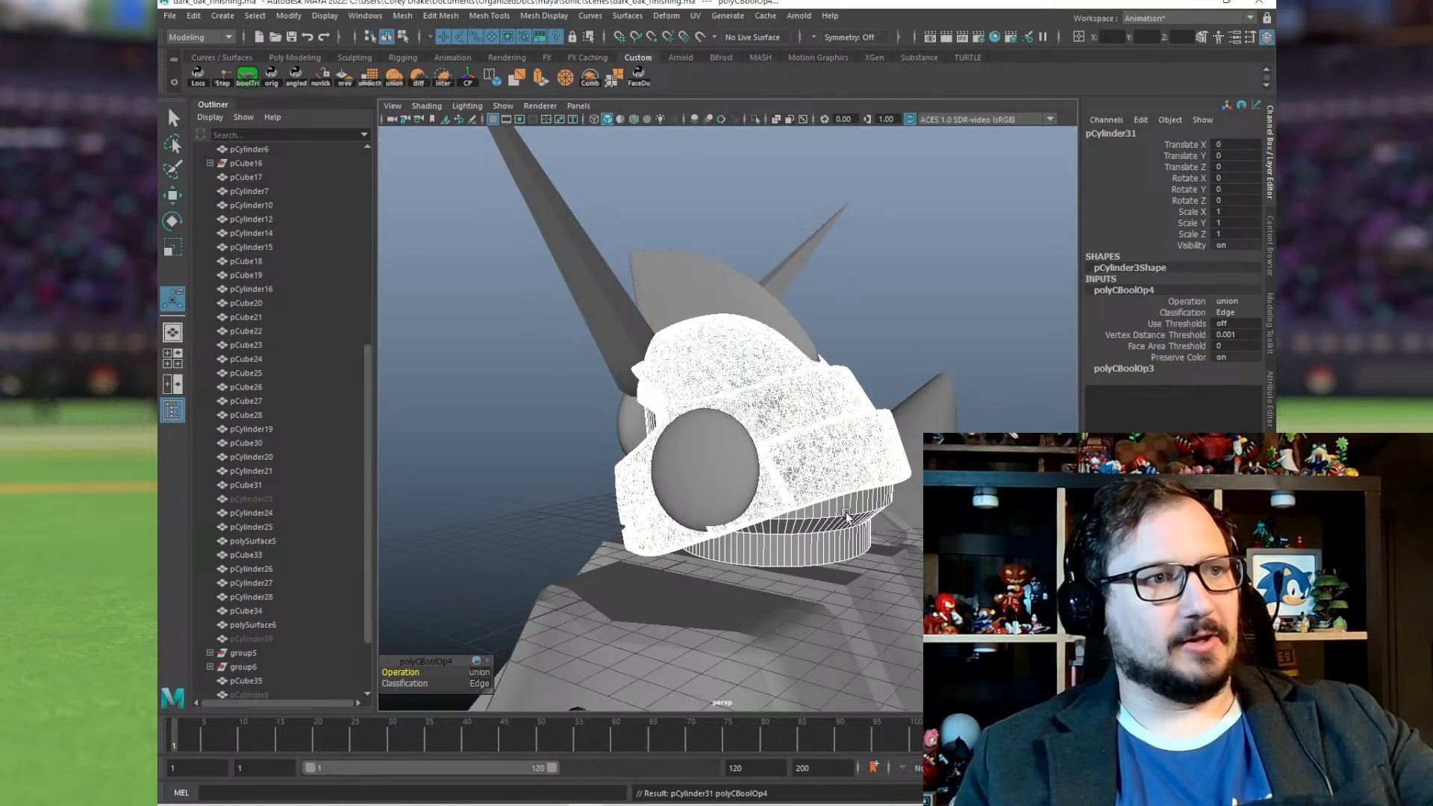
# Step: Merge the head with its crest, forehead sphere, and the ear sphere and horn on the robot's left side using a Boolean Union
pyautogui.click(856, 461)
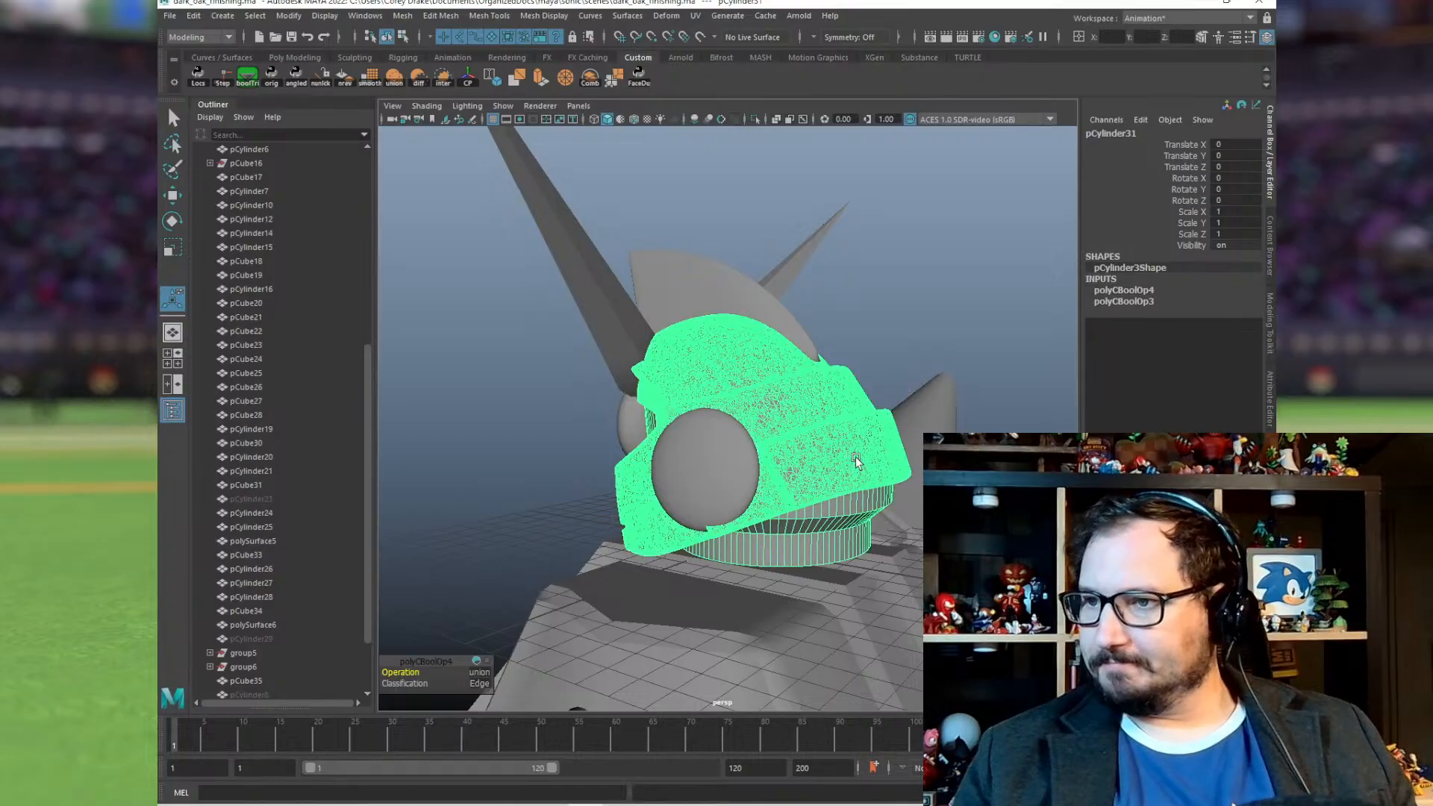
pyautogui.keyDown('alt'); pyautogui.moveTo(856, 458); pyautogui.dragTo(716, 351); pyautogui.keyUp('alt')
pyautogui.keyDown('shift'); pyautogui.click(731, 288); pyautogui.keyUp('shift')
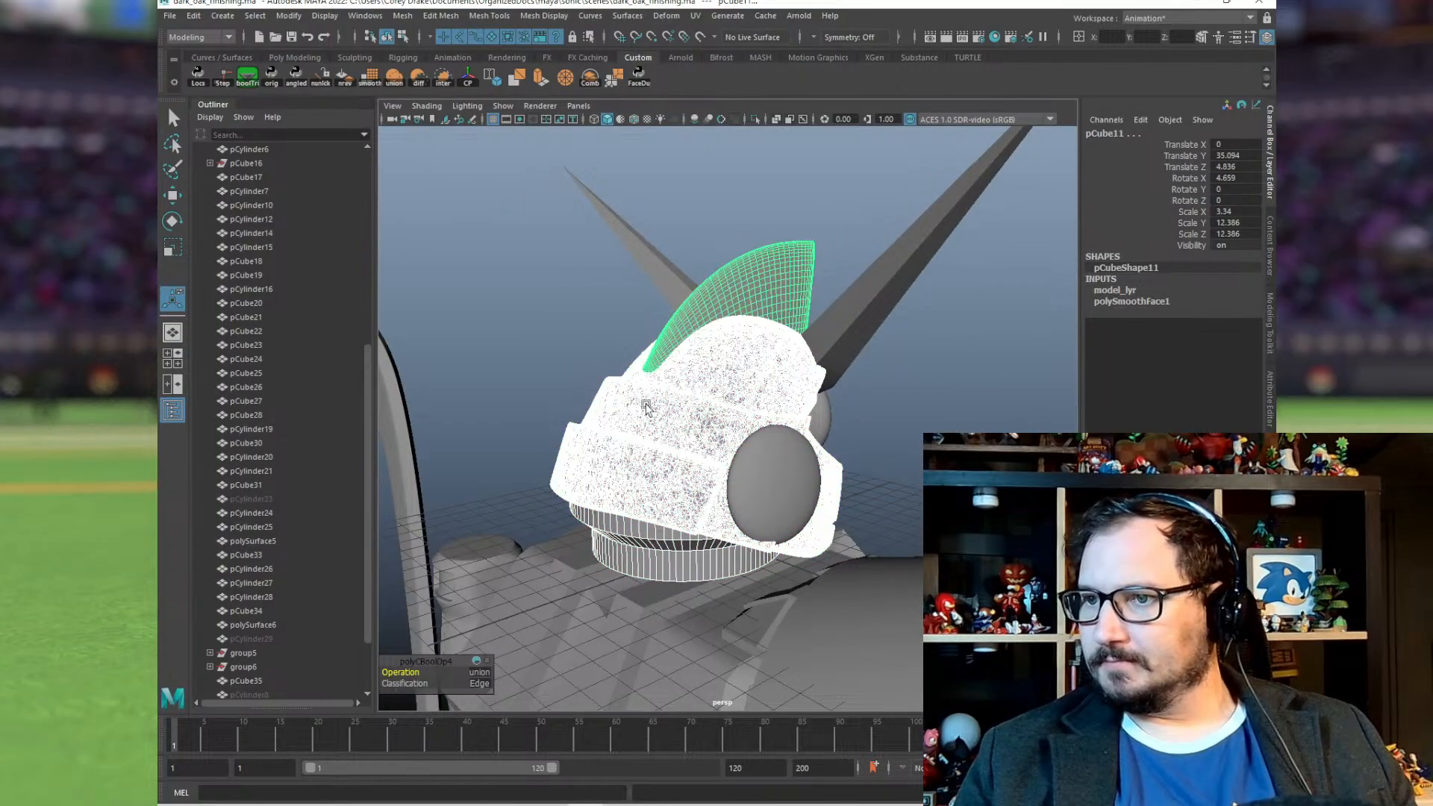
pyautogui.keyDown('alt'); pyautogui.moveTo(646, 408); pyautogui.dragTo(858, 428); pyautogui.keyUp('alt')
pyautogui.click(624, 474)
pyautogui.keyDown('alt'); pyautogui.moveTo(623, 474); pyautogui.dragTo(809, 321); pyautogui.keyUp('alt')
pyautogui.click(727, 418)
pyautogui.click(809, 321)
pyautogui.keyDown('alt'); pyautogui.moveTo(699, 323); pyautogui.dragTo(730, 361); pyautogui.keyUp('alt')
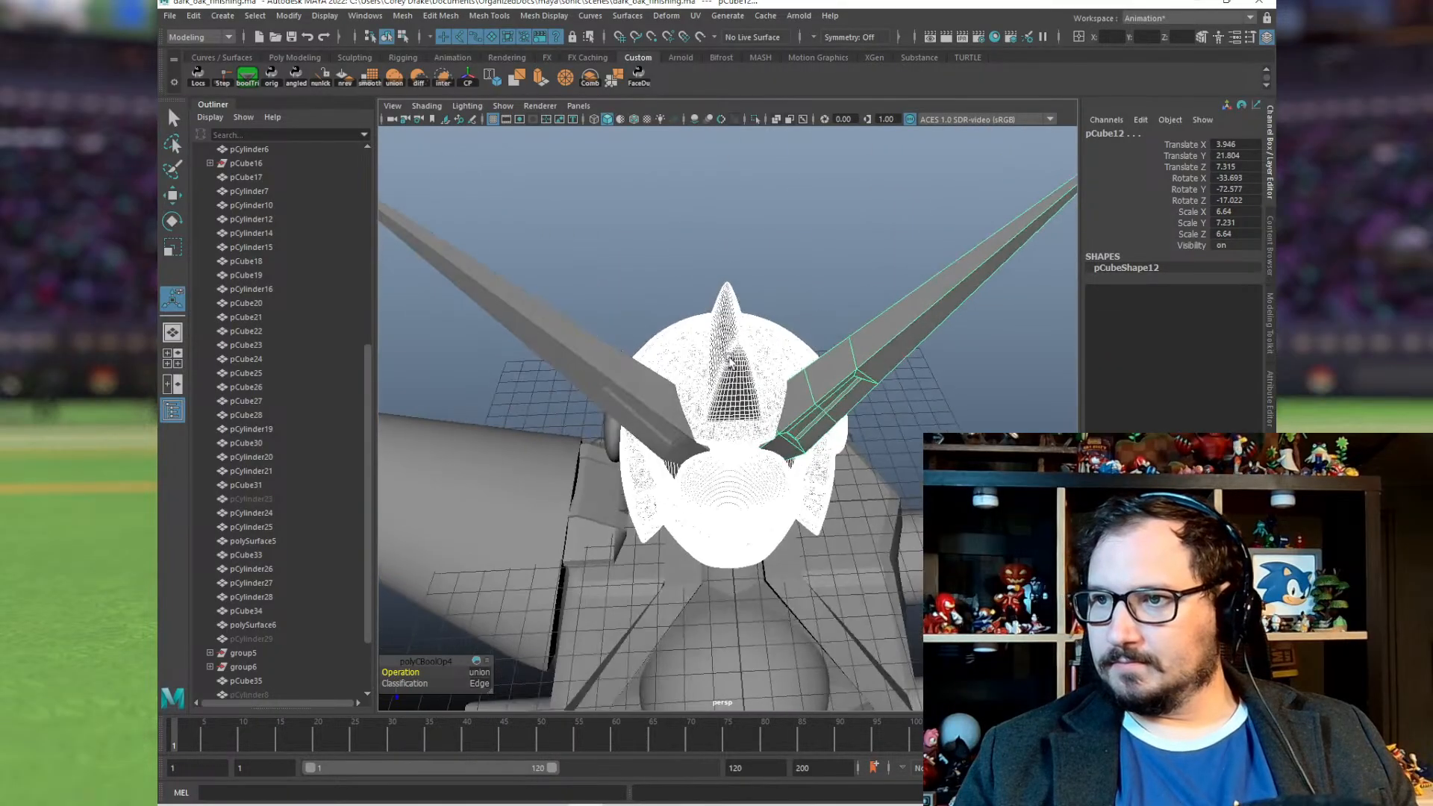
pyautogui.click(394, 78)
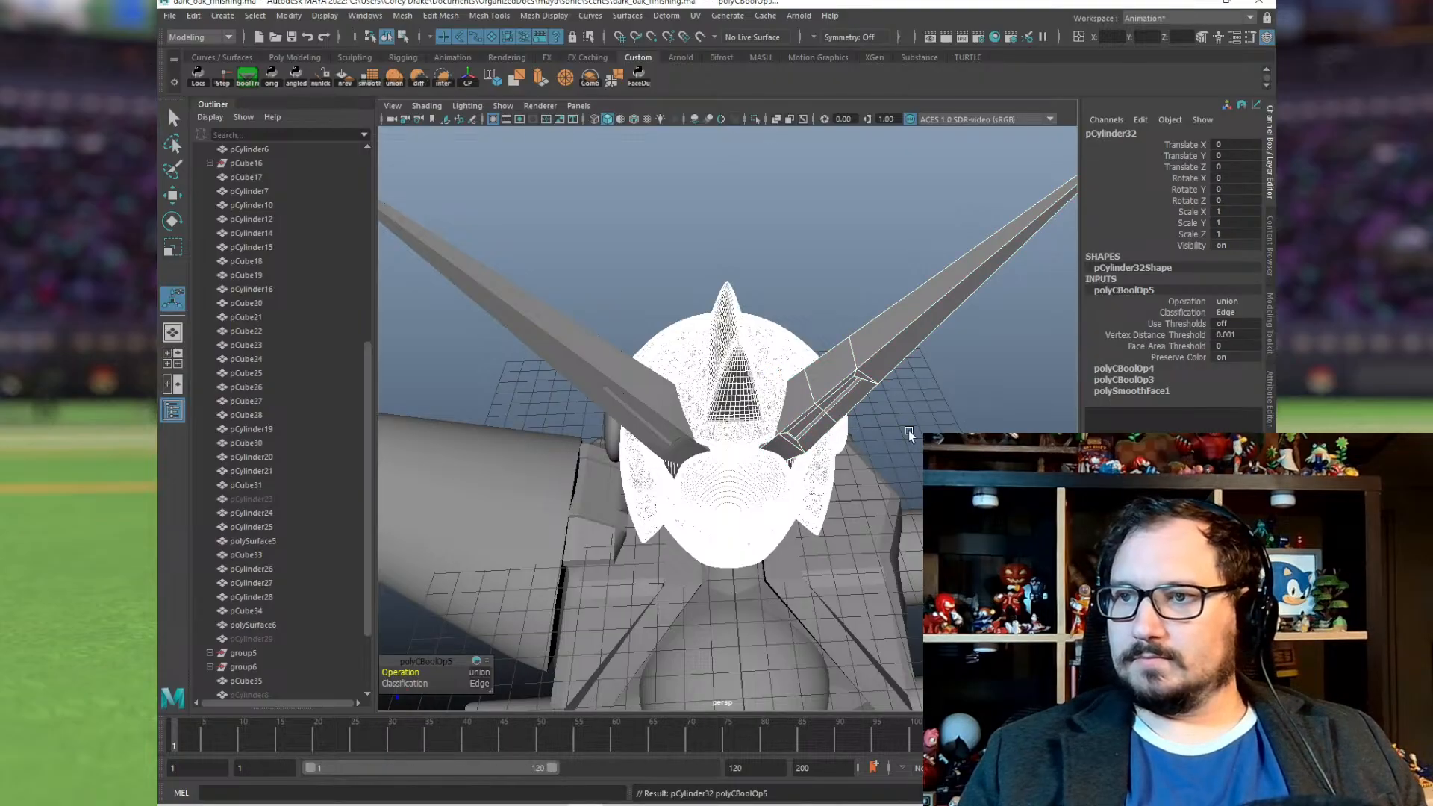
# Step: Select the remaining horn on the robot's right side and save the scene
pyautogui.keyDown('alt'); pyautogui.moveTo(816, 418); pyautogui.dragTo(632, 374); pyautogui.keyUp('alt')
pyautogui.click(624, 411)
pyautogui.click(661, 287)
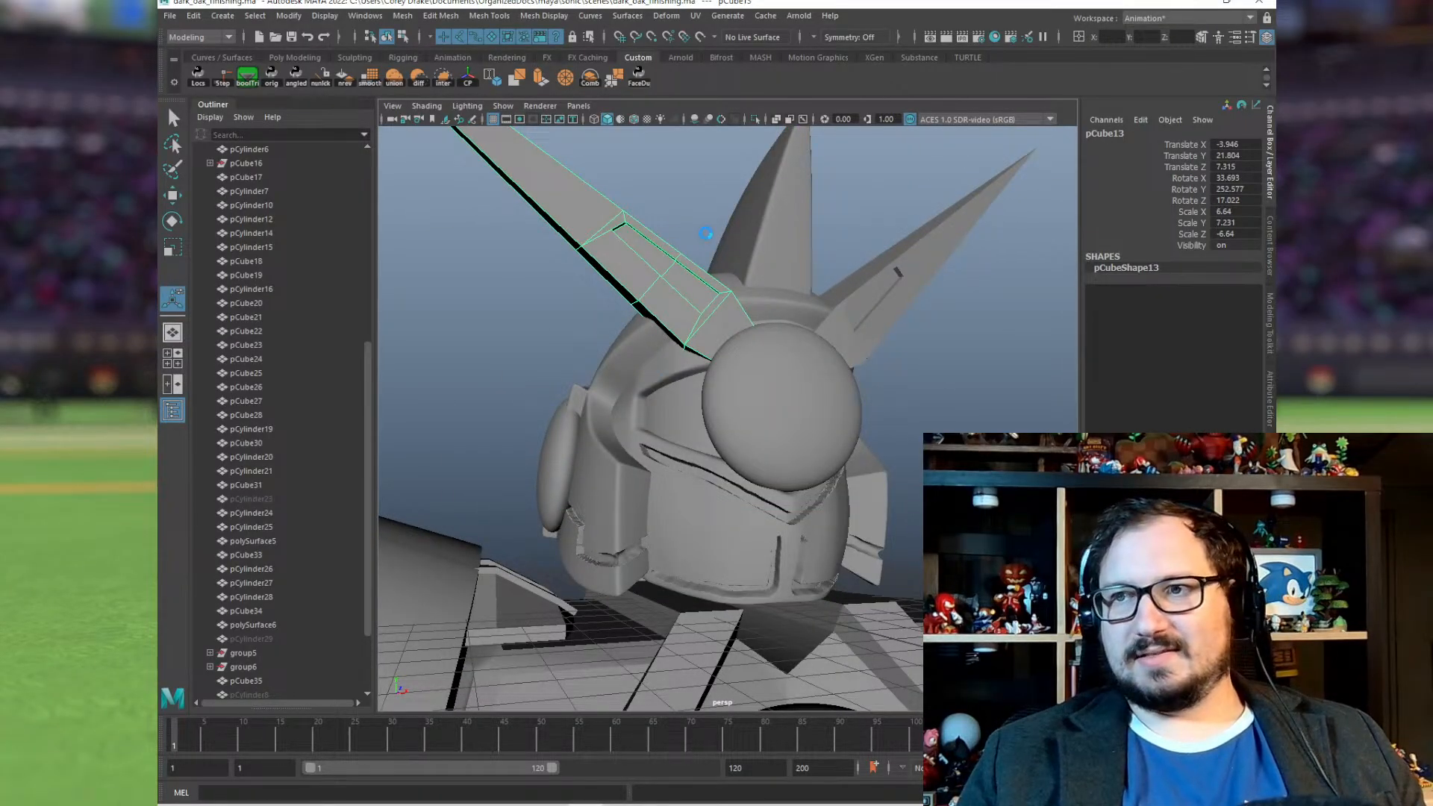
pyautogui.hotkey('ctrl', 's')
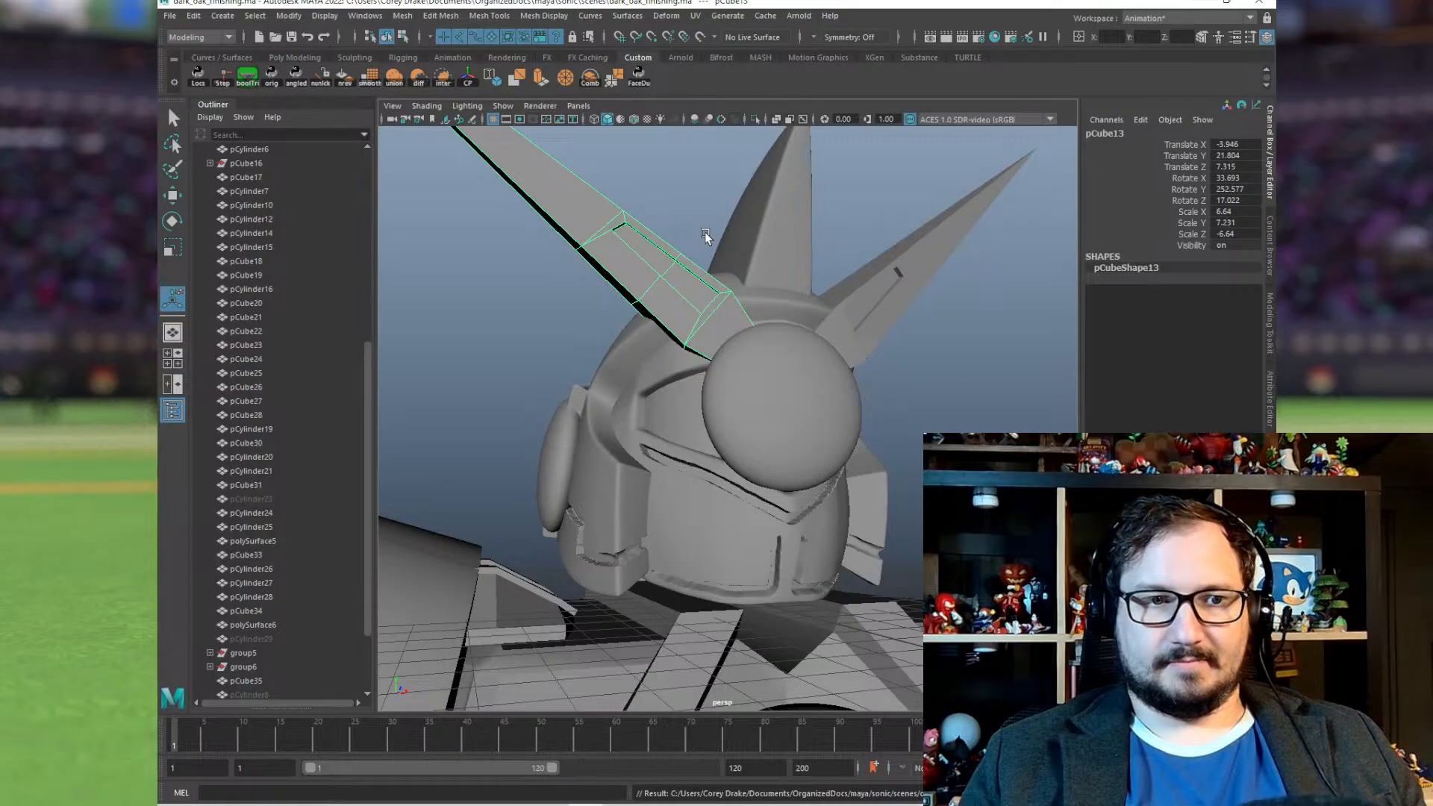
# Step: Reverse the normals of the remaining horn and ear sphere, and merge the horn with the head using a Boolean Union
pyautogui.click(691, 455)
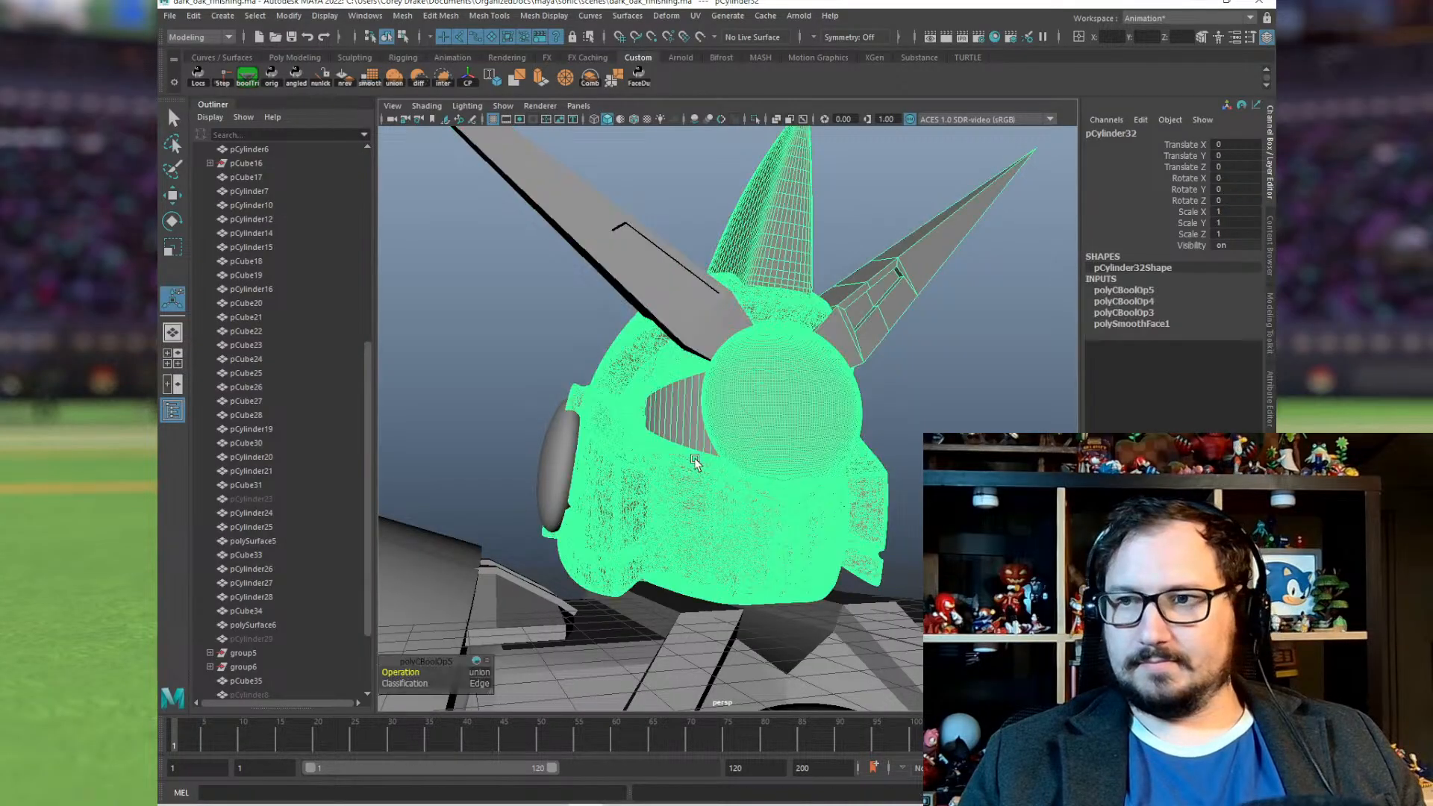
pyautogui.keyDown('shift'); pyautogui.click(635, 258); pyautogui.keyUp('shift')
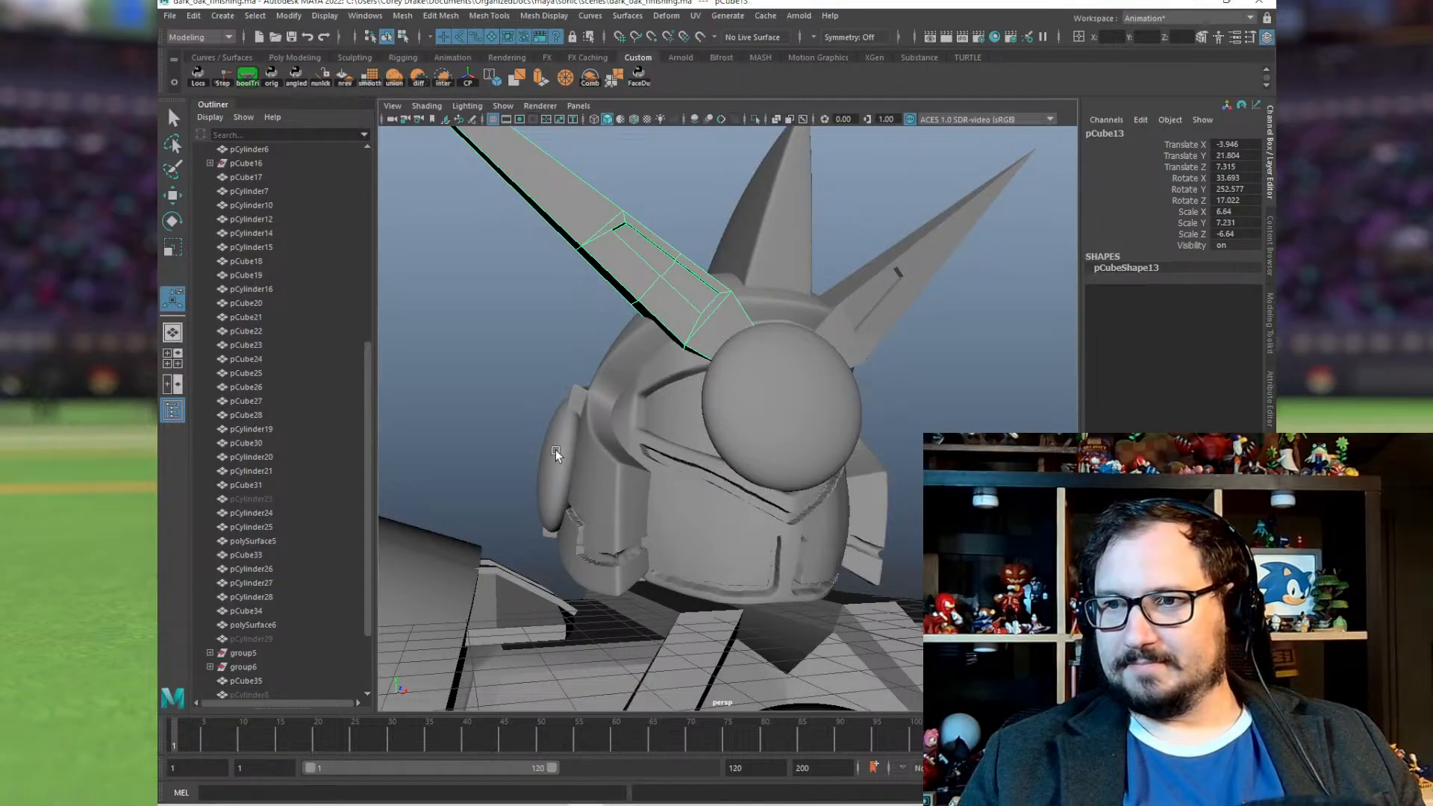
pyautogui.click(555, 450)
pyautogui.keyDown('alt'); pyautogui.moveTo(555, 449); pyautogui.dragTo(537, 403); pyautogui.keyUp('alt')
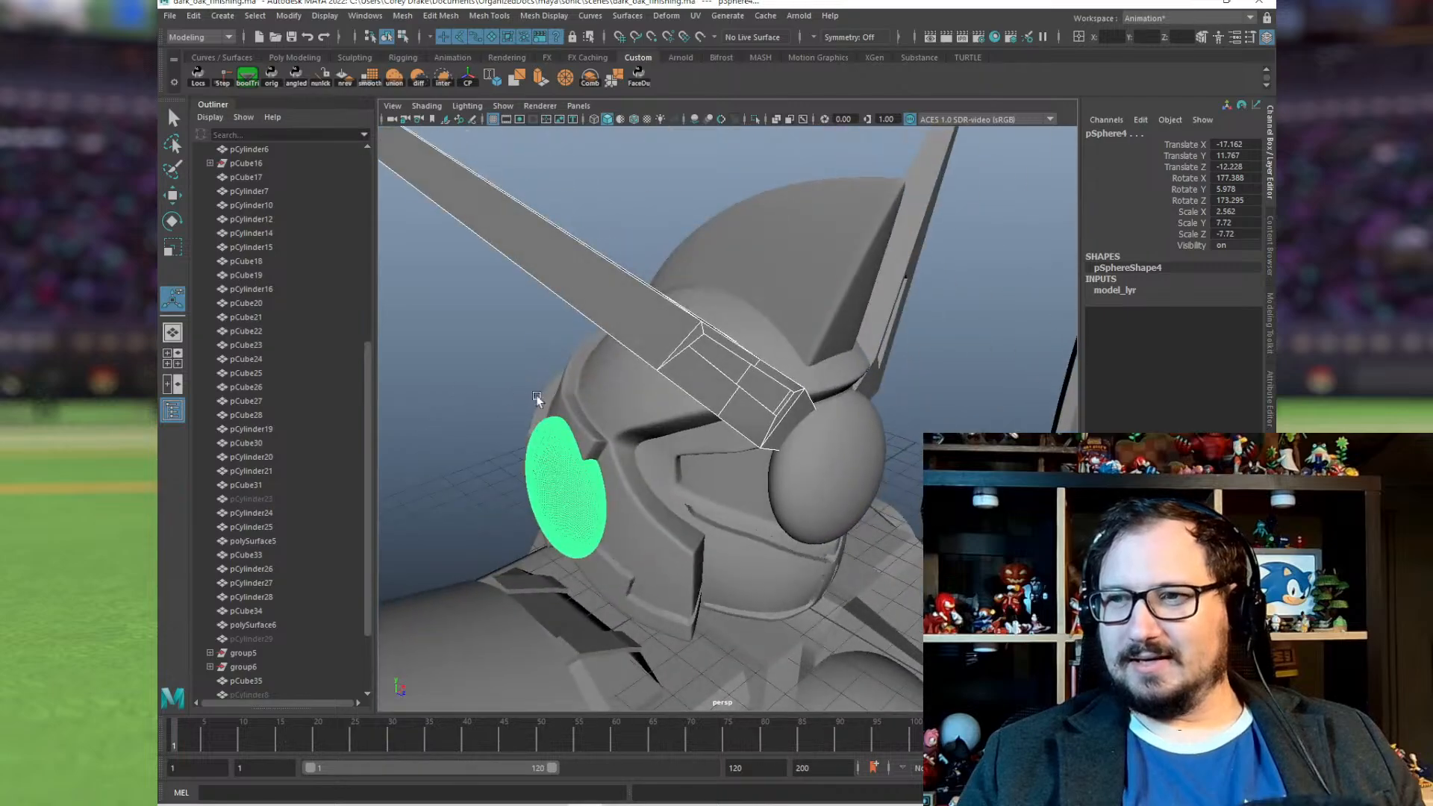
pyautogui.click(544, 15)
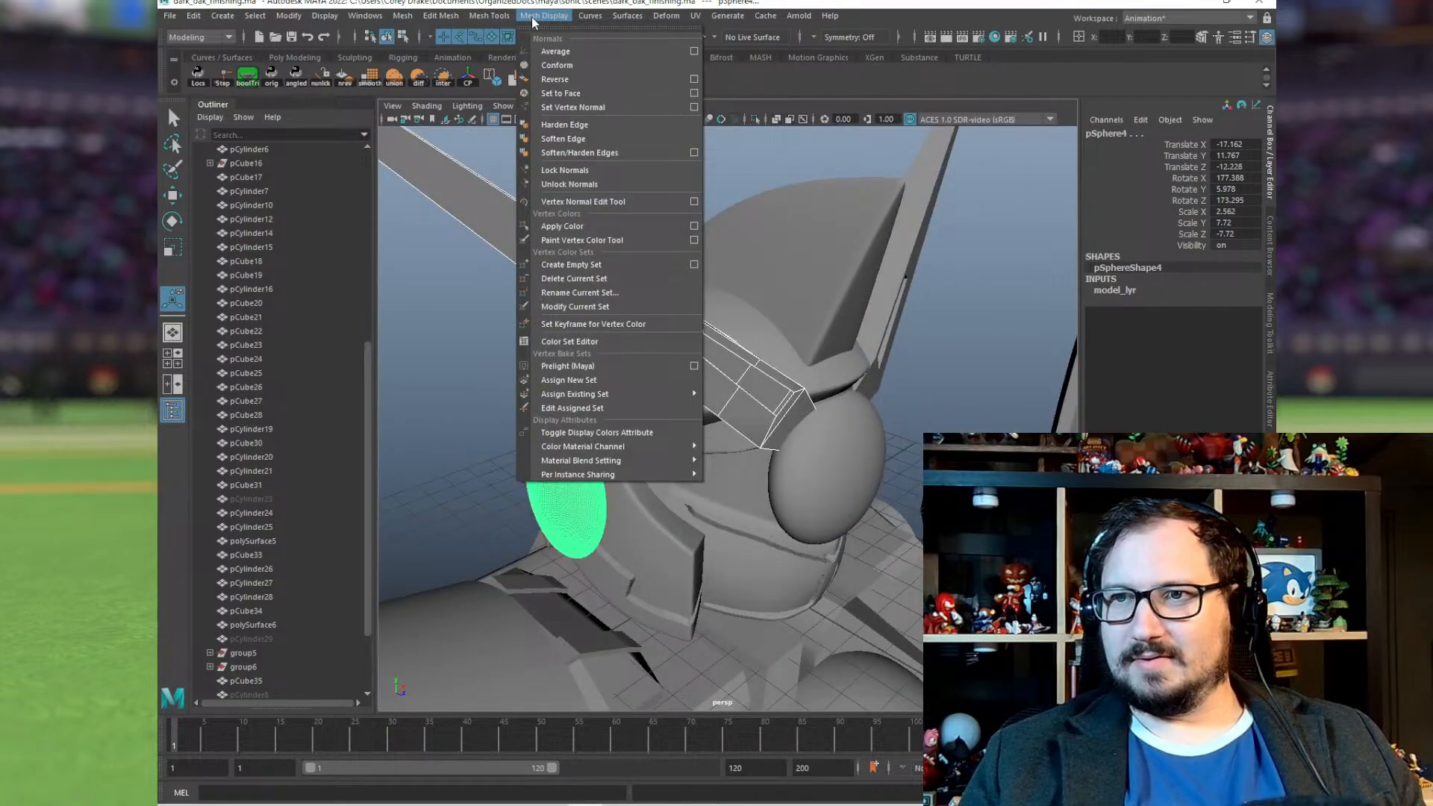
pyautogui.click(559, 64)
pyautogui.keyDown('shift'); pyautogui.click(751, 308); pyautogui.keyUp('shift')
pyautogui.click(394, 75)
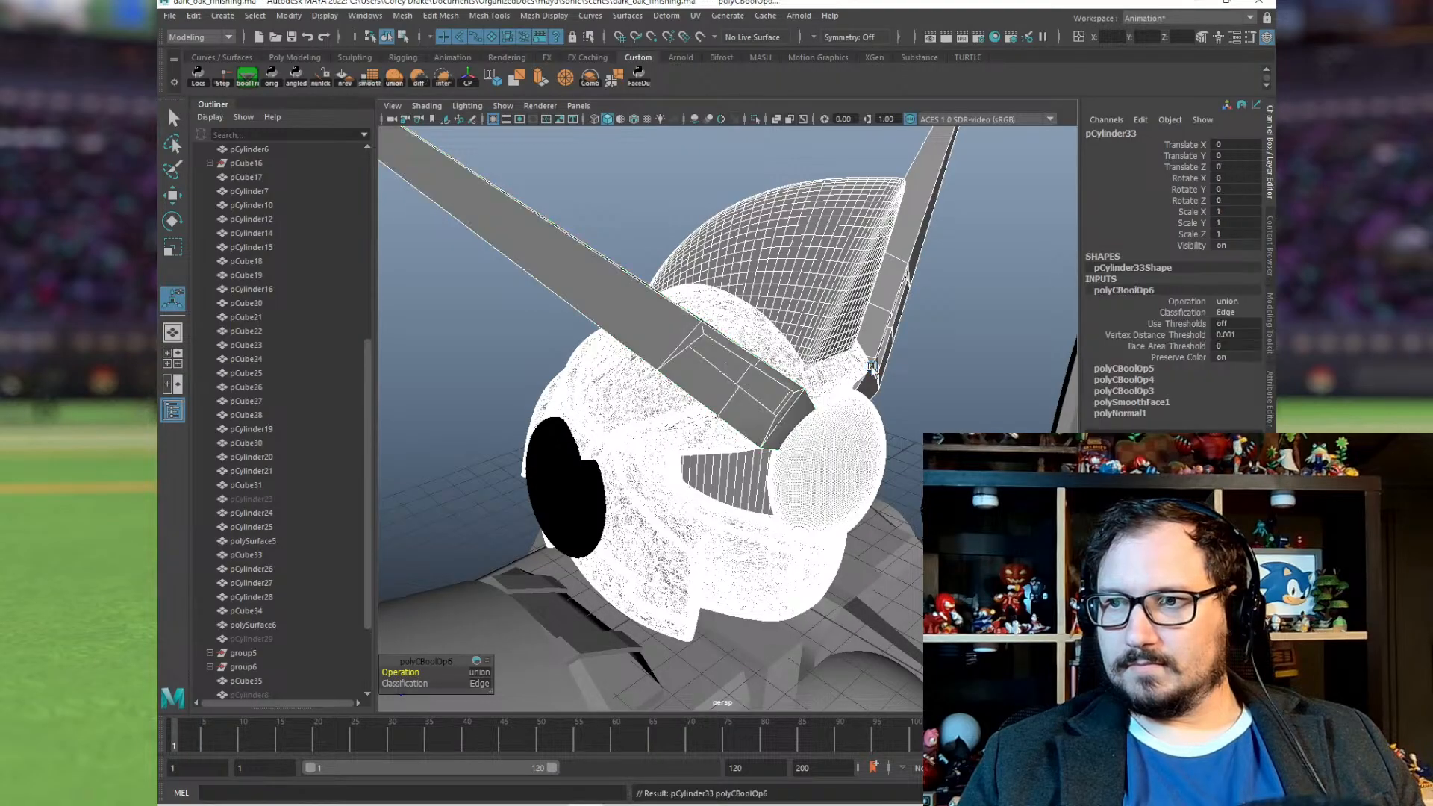
# Step: Merge the remaining ear sphere with the head using a Boolean Union
pyautogui.moveTo(871, 366)
pyautogui.keyDown('alt'); pyautogui.mouseDown()
pyautogui.moveTo(657, 284)
pyautogui.moveTo(655, 349)
pyautogui.mouseUp(); pyautogui.keyUp('alt')
pyautogui.click(626, 256)
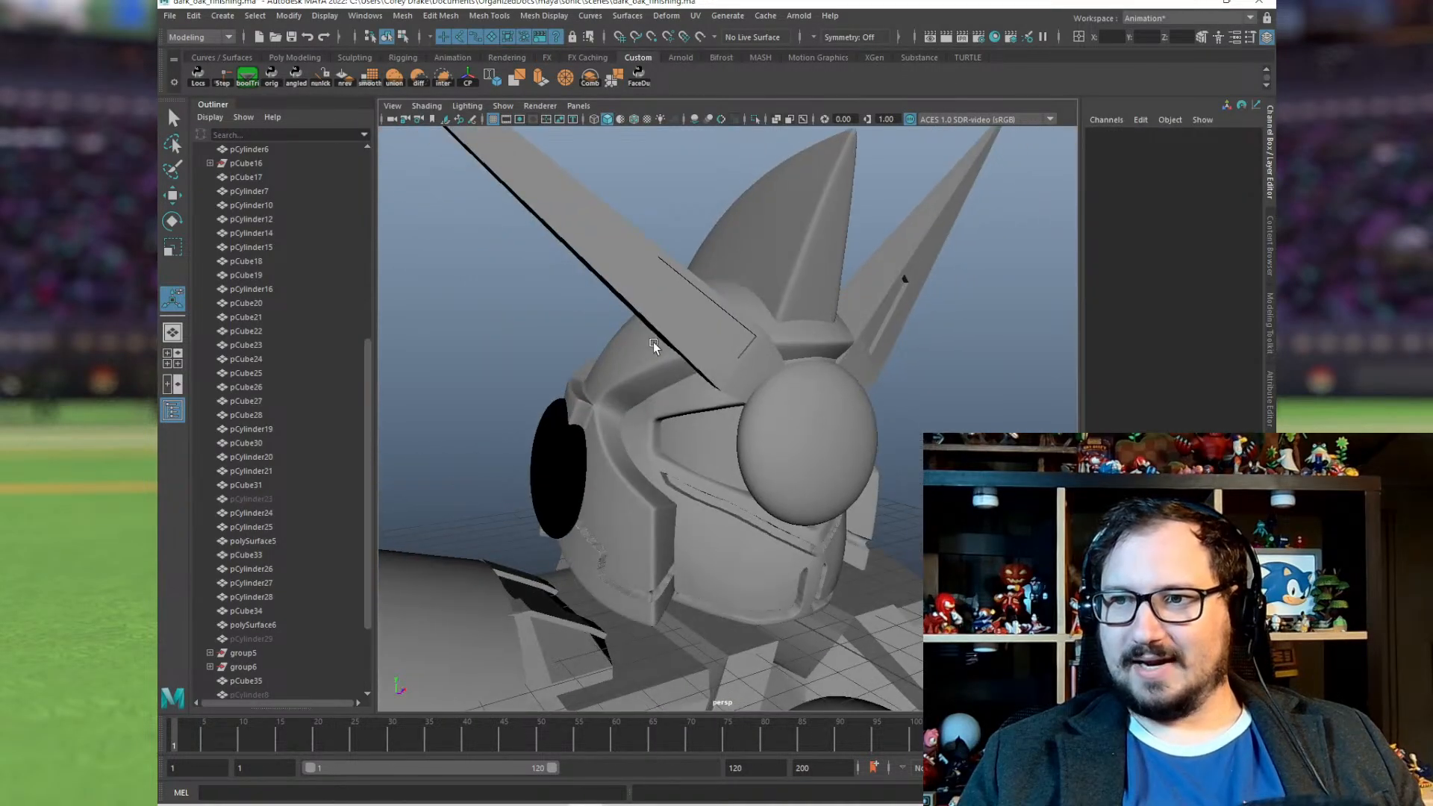
pyautogui.click(597, 415)
pyautogui.keyDown('shift'); pyautogui.click(561, 468); pyautogui.keyUp('shift')
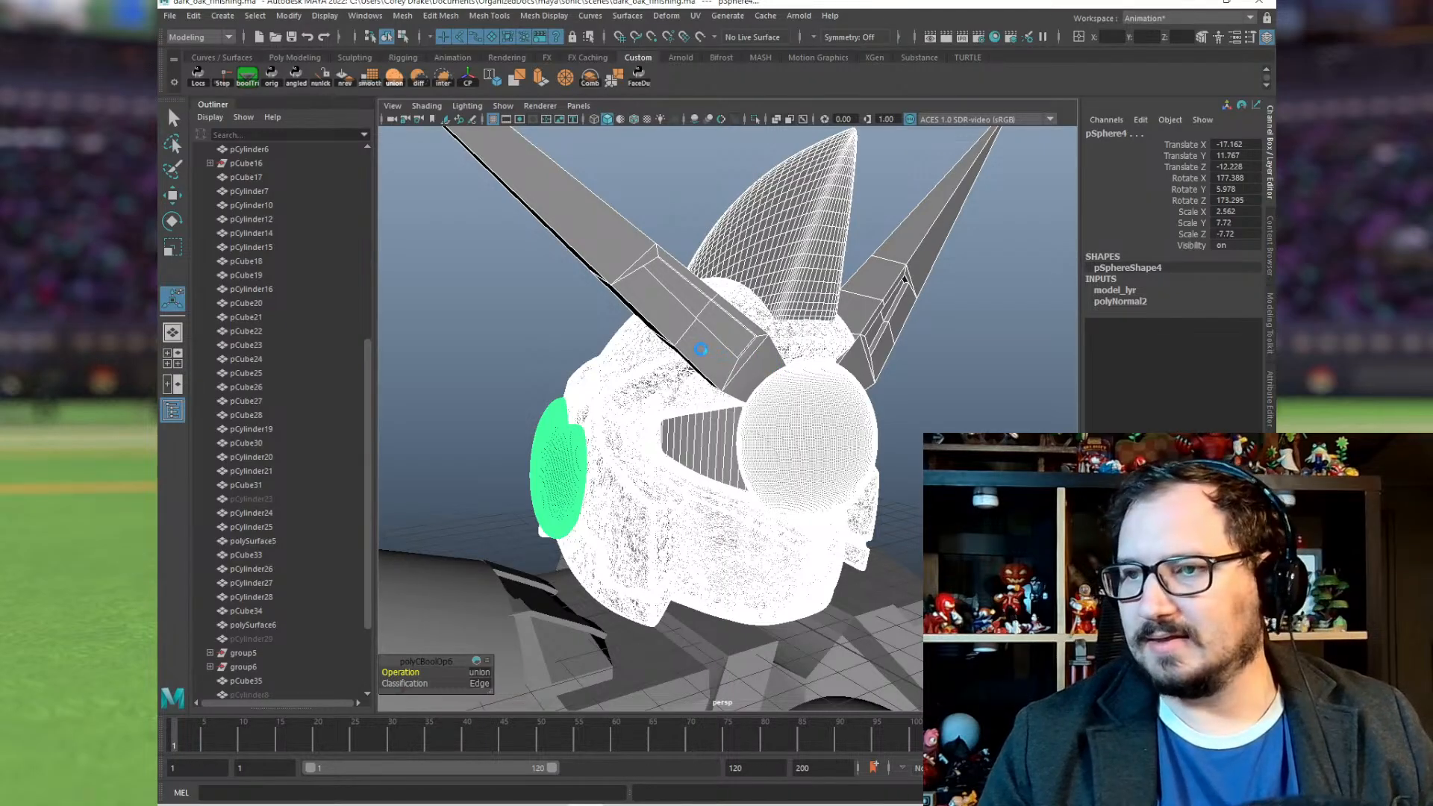
# Step: Switch to the browser to examine the photo of the ball-joint connectors on a ruler, and return to Maya
pyautogui.moveTo(379, 805)
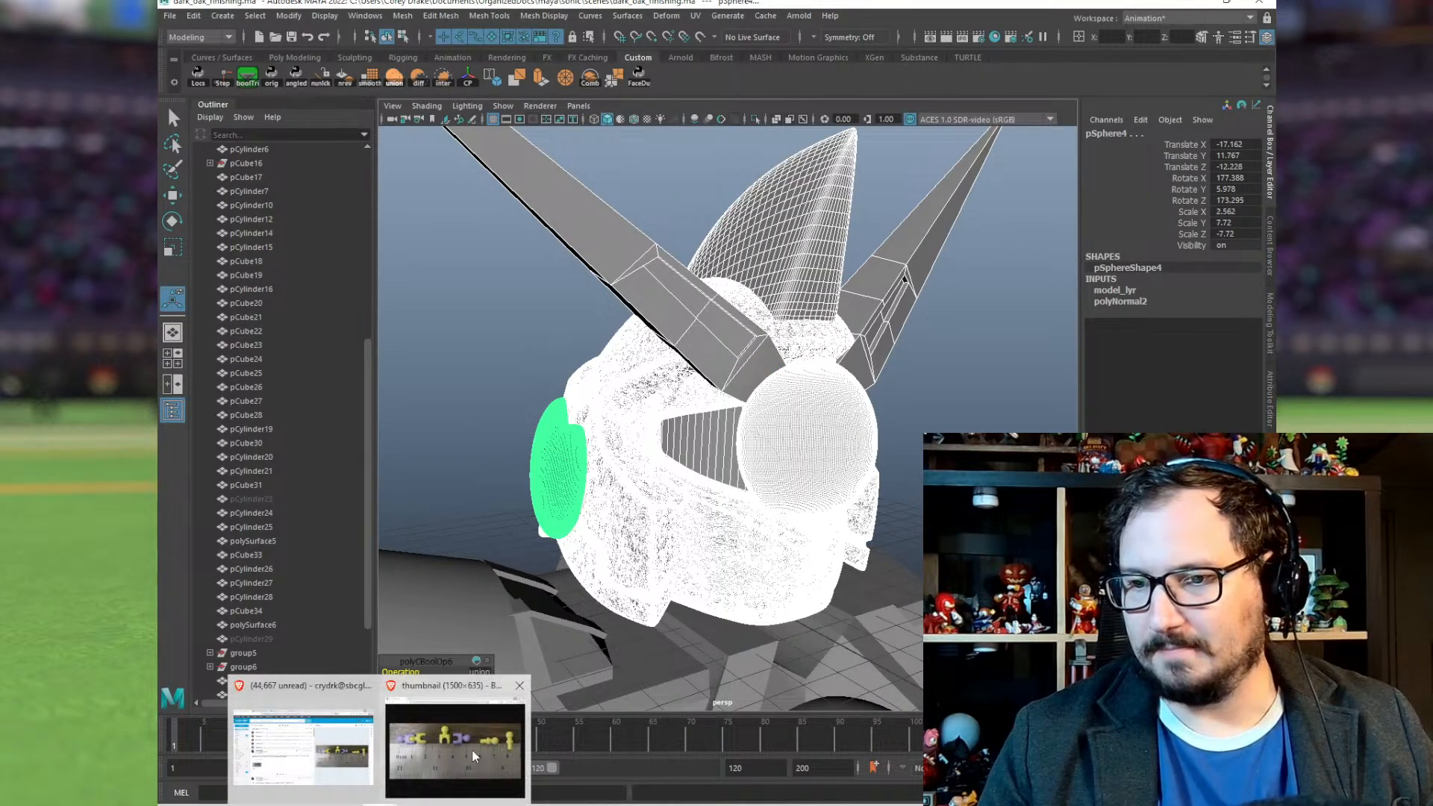
pyautogui.click(474, 755)
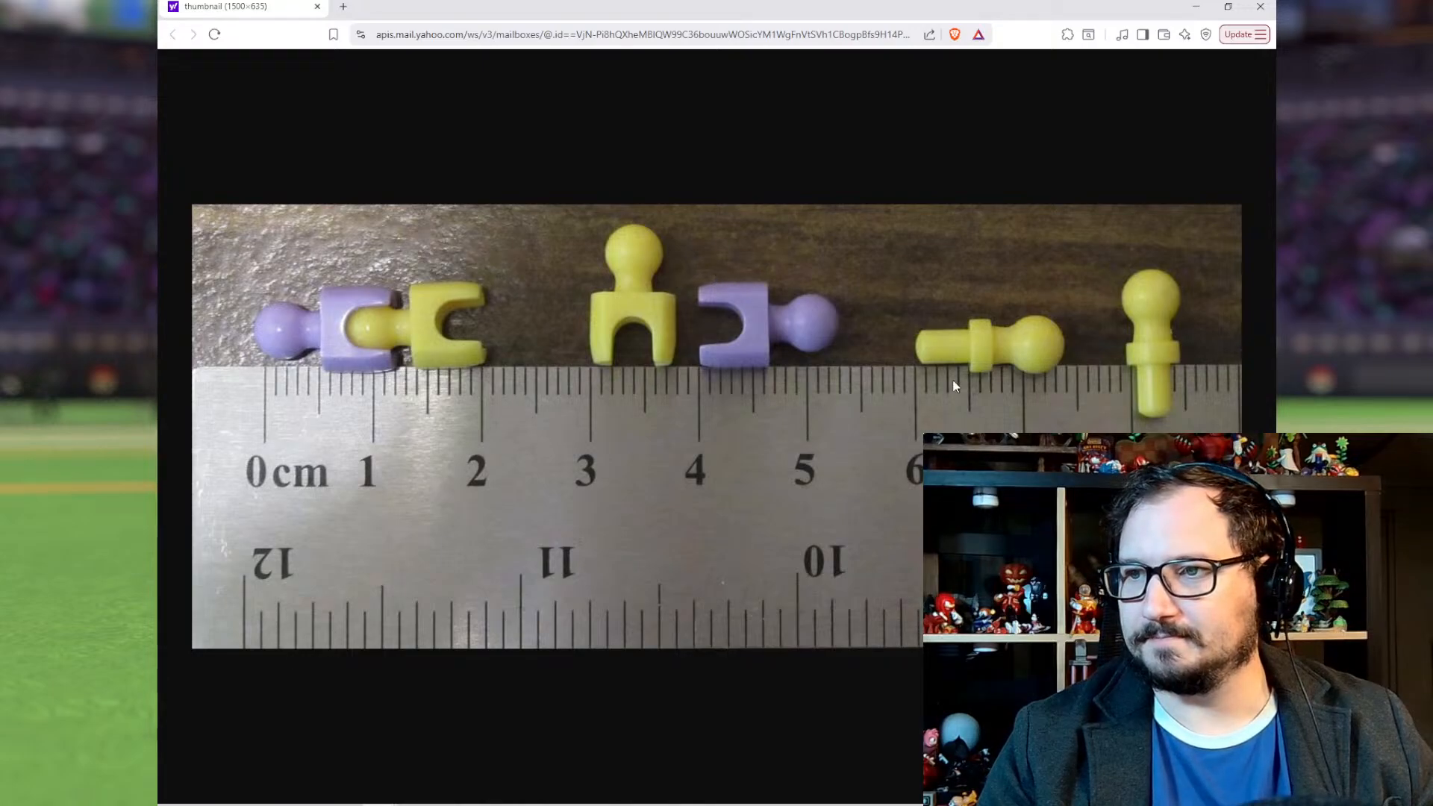
pyautogui.click(1195, 7)
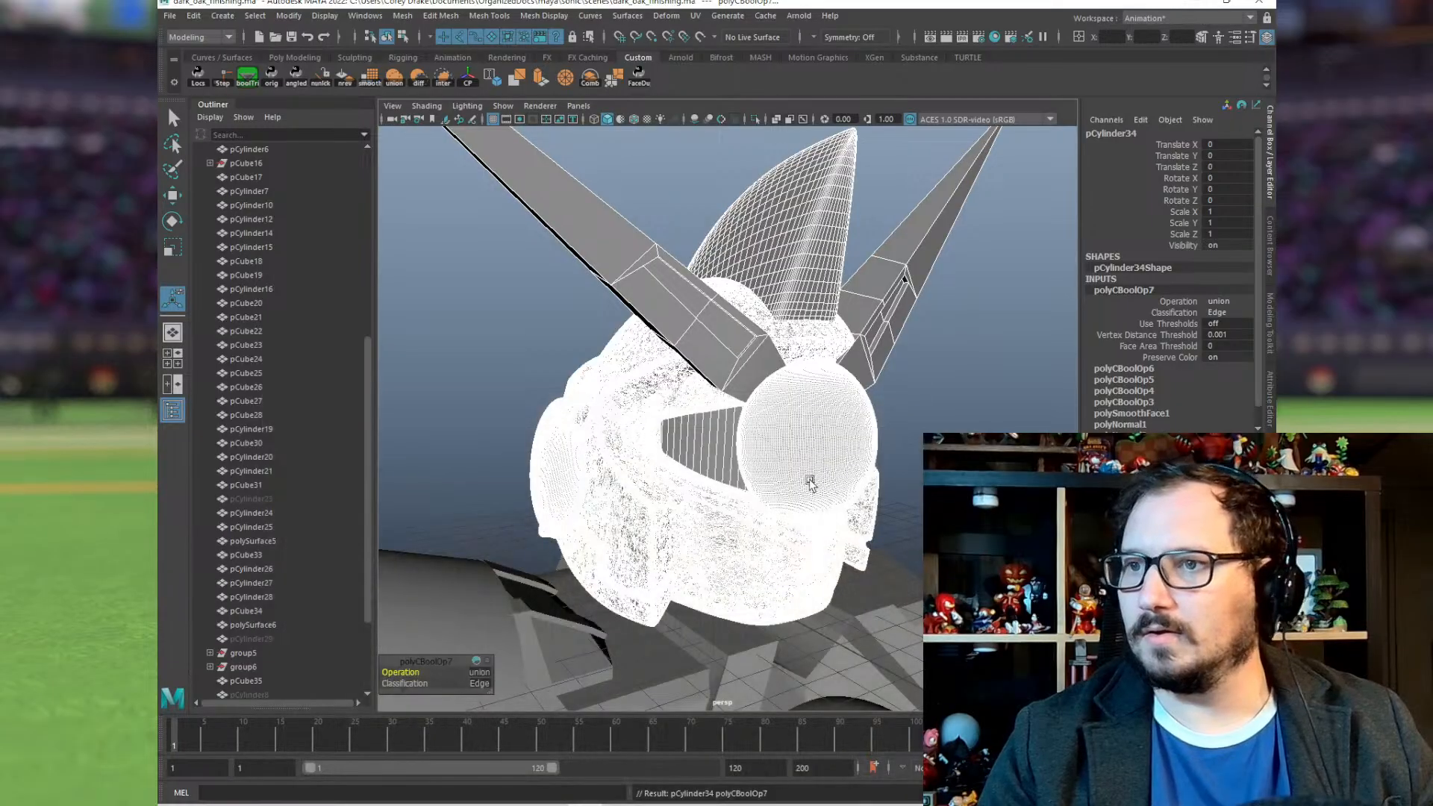
# Step: Delete the shoulder spike that is still visible beside the chest
pyautogui.keyDown('alt'); pyautogui.moveTo(801, 434); pyautogui.dragTo(783, 379); pyautogui.keyUp('alt')
pyautogui.click(932, 403)
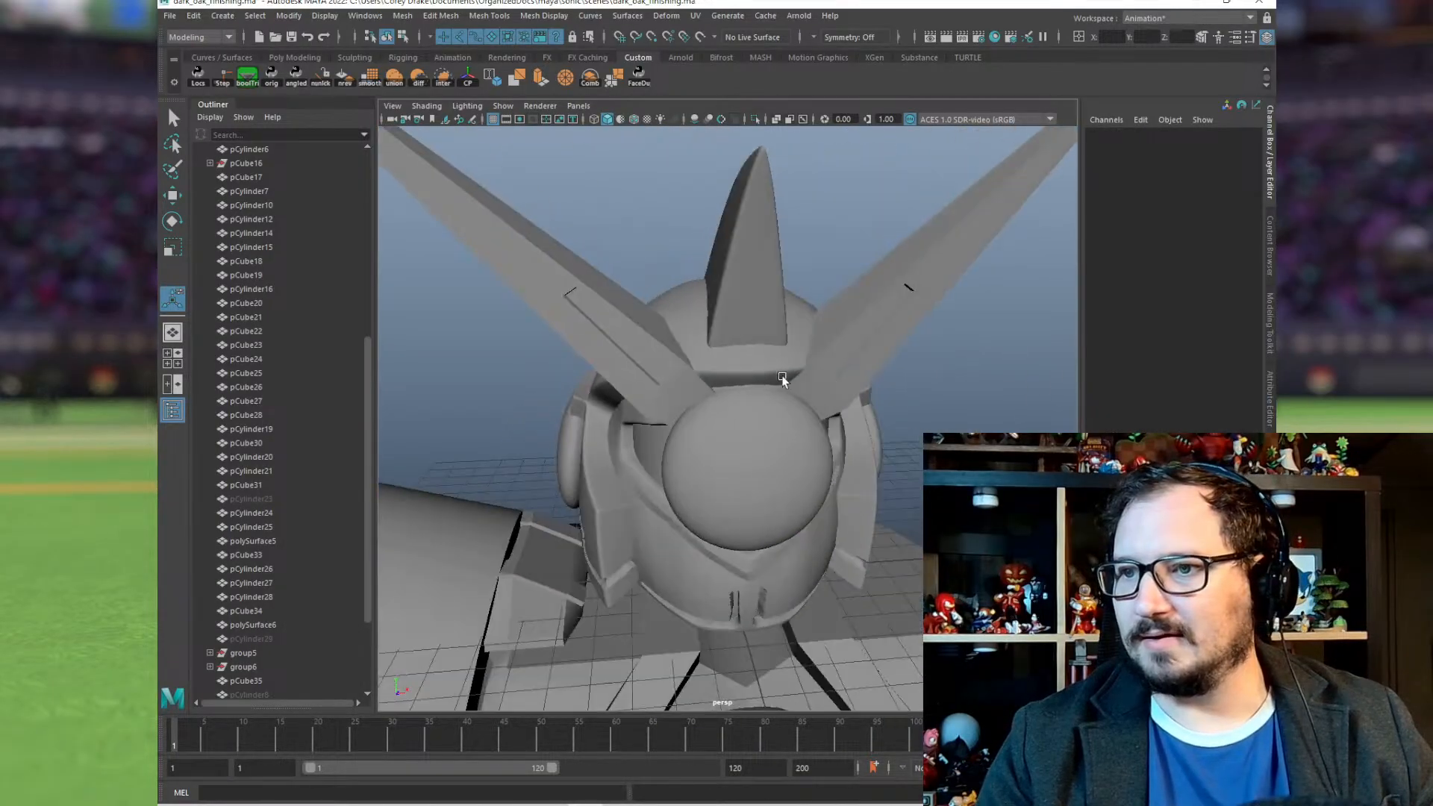
pyautogui.click(784, 380)
pyautogui.keyDown('alt'); pyautogui.moveTo(899, 489); pyautogui.dragTo(575, 390); pyautogui.keyUp('alt')
pyautogui.click(577, 385)
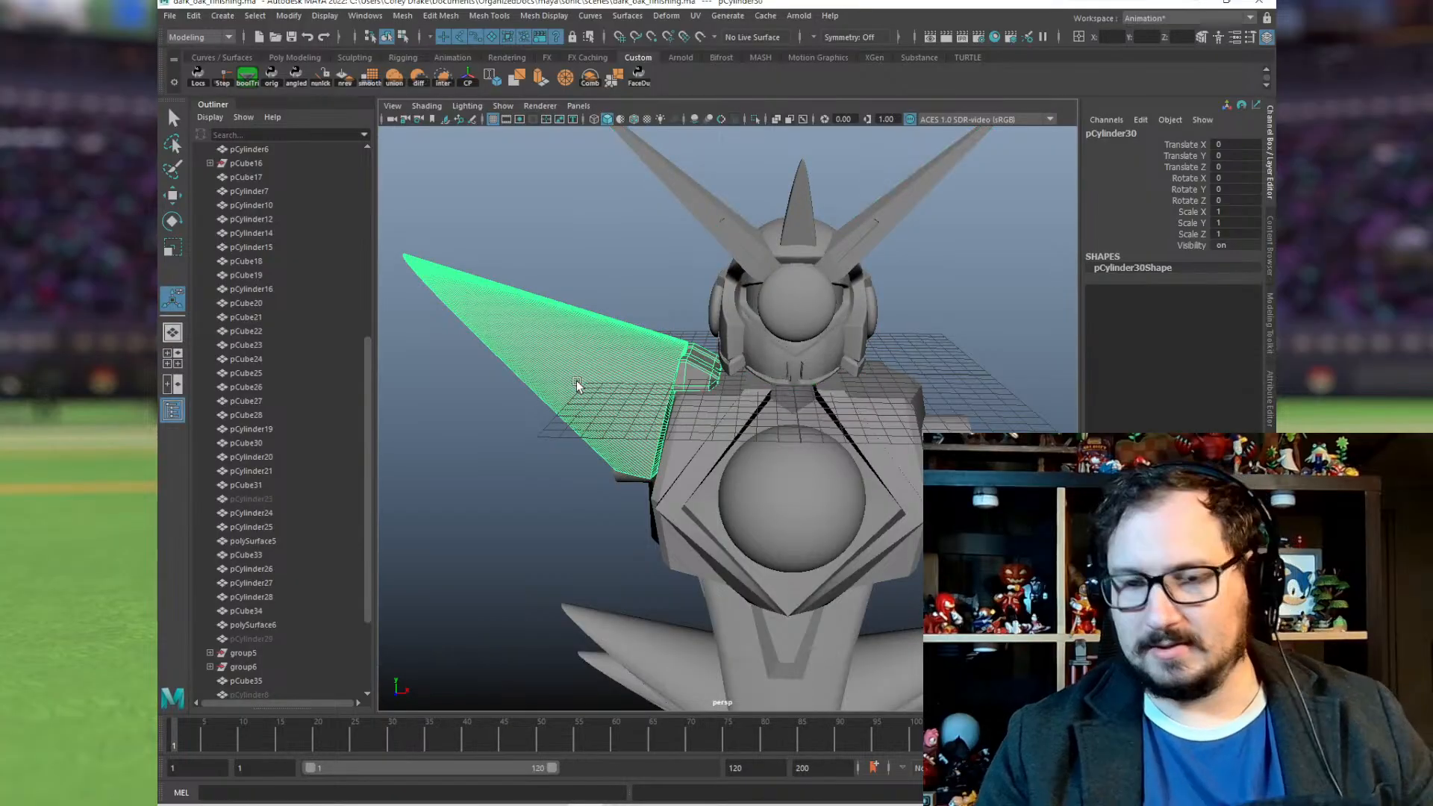
pyautogui.press('Delete')
# Step: Merge the chest with the horizontal shoulder cylinder running through it using a Boolean Union
pyautogui.click(709, 432)
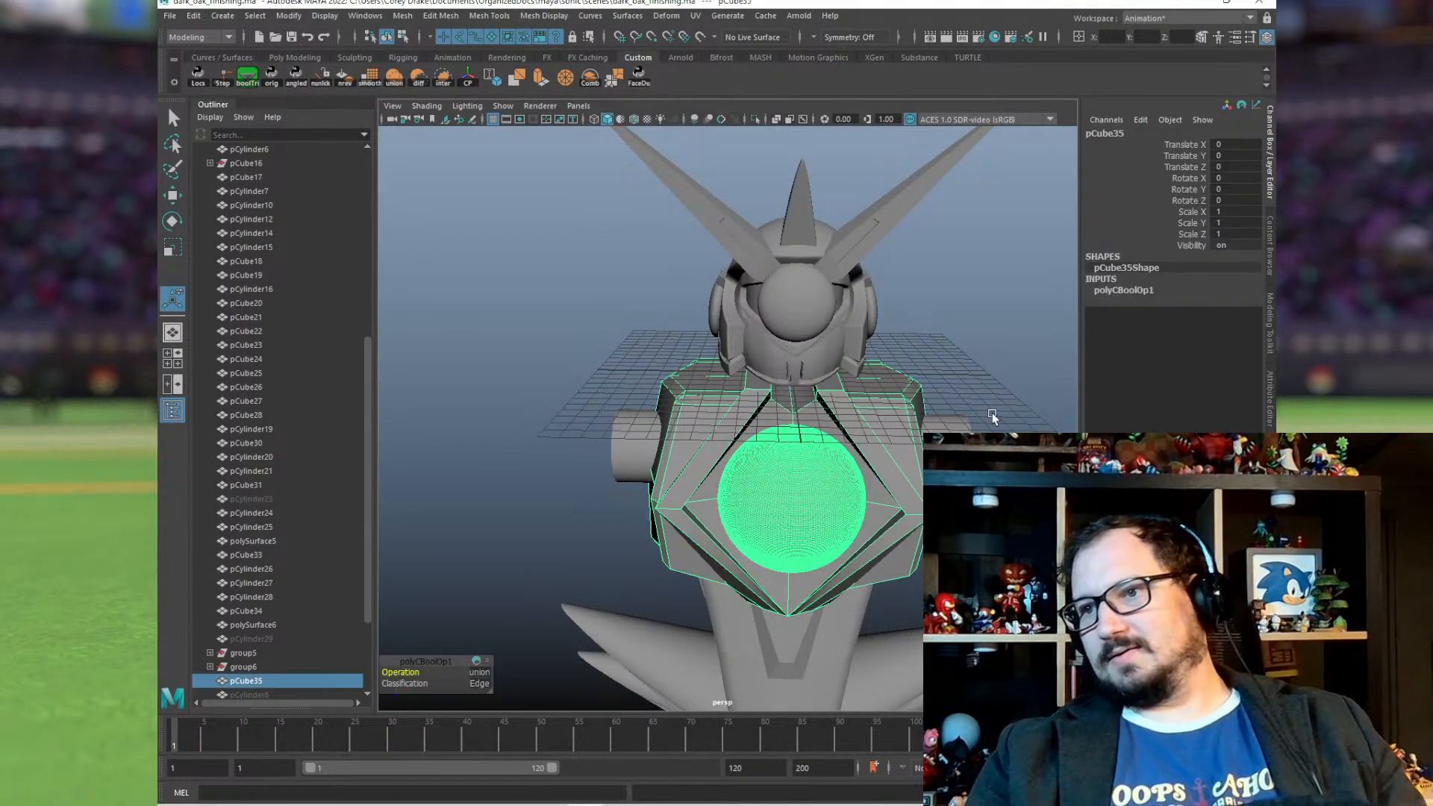
pyautogui.keyDown('alt'); pyautogui.moveTo(961, 415); pyautogui.dragTo(860, 430); pyautogui.keyUp('alt')
pyautogui.keyDown('shift'); pyautogui.click(941, 426); pyautogui.keyUp('shift')
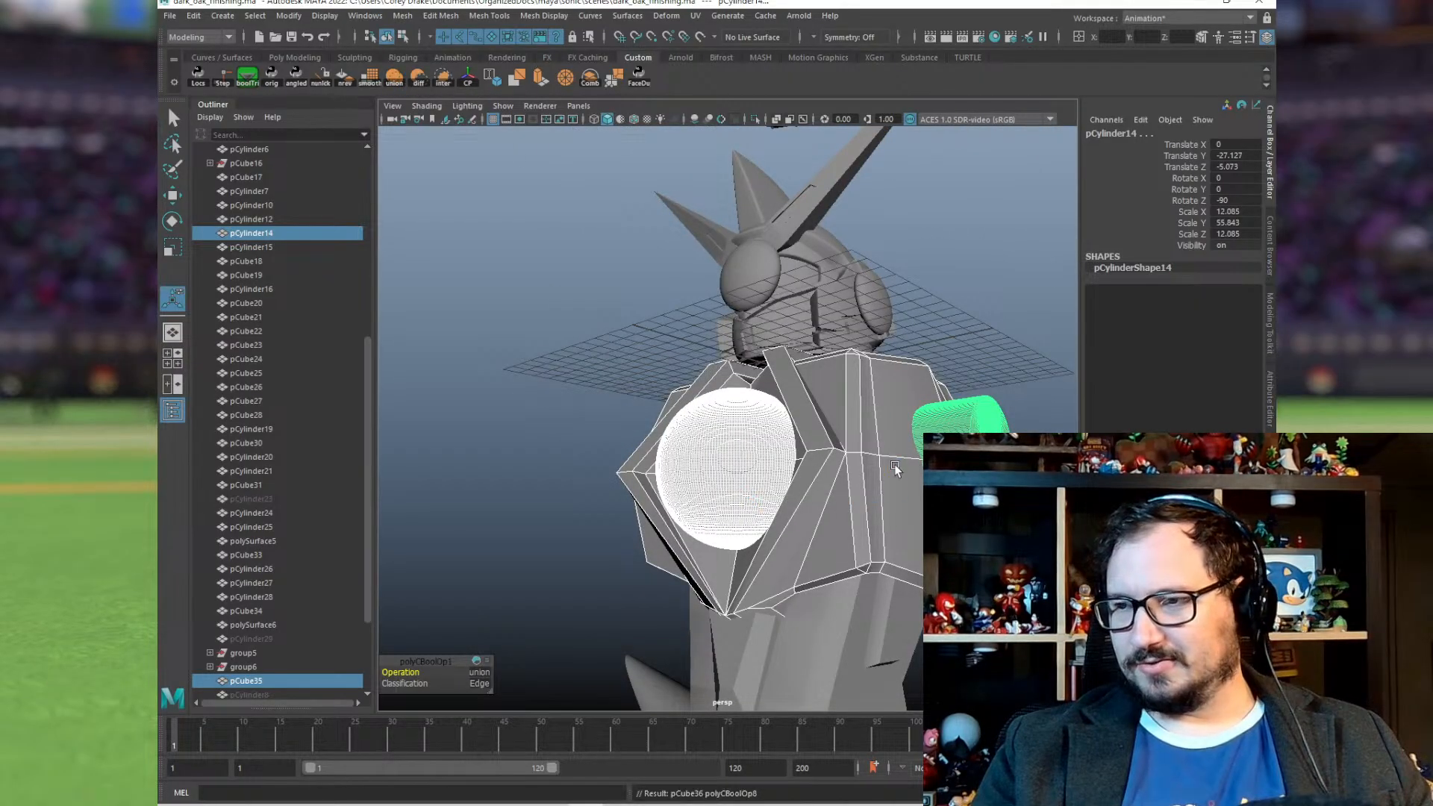
pyautogui.keyDown('alt'); pyautogui.moveTo(840, 516); pyautogui.dragTo(785, 459); pyautogui.keyUp('alt')
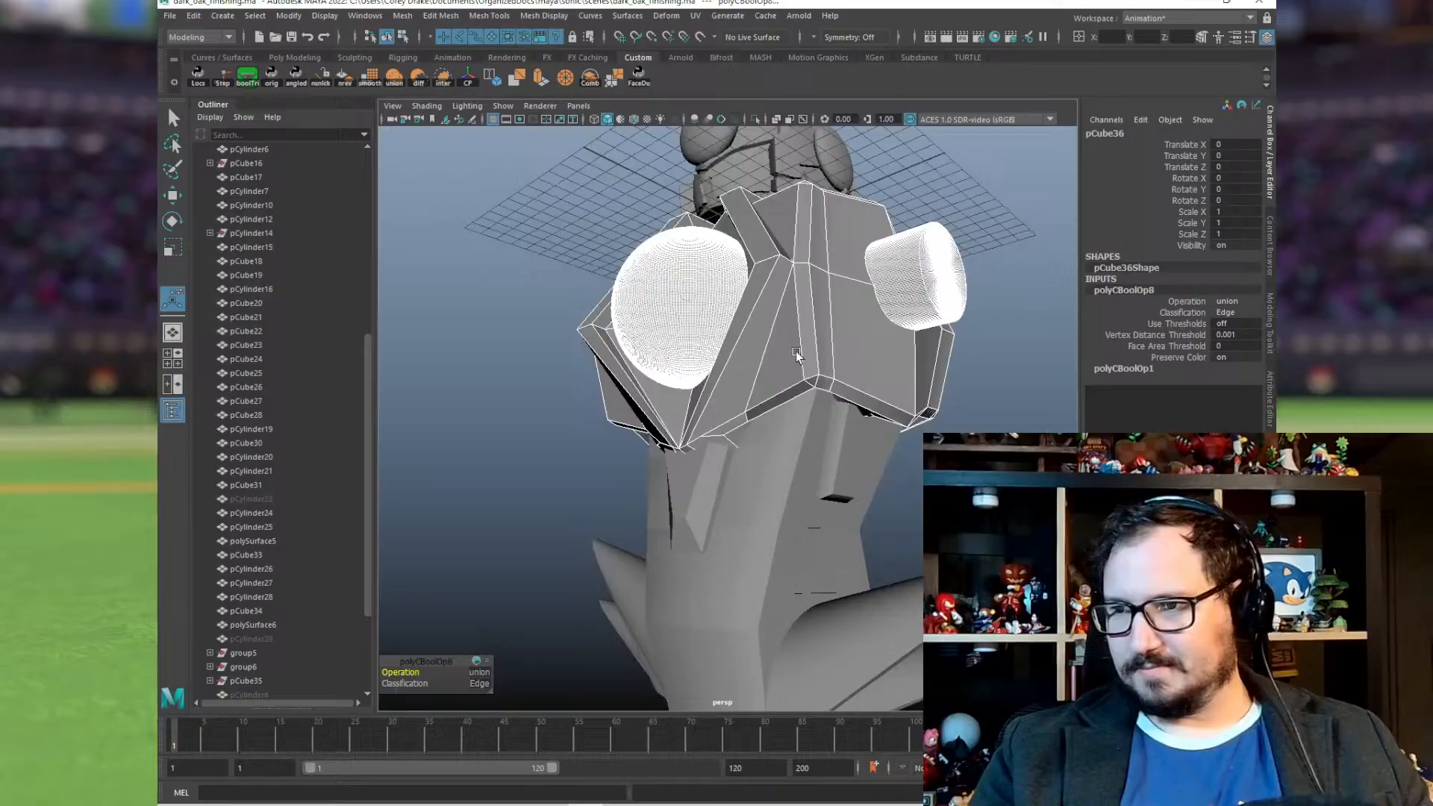
# Step: Merge the waist block below the chest with the torso using a Boolean Union
pyautogui.keyDown('shift'); pyautogui.click(785, 467); pyautogui.keyUp('shift')
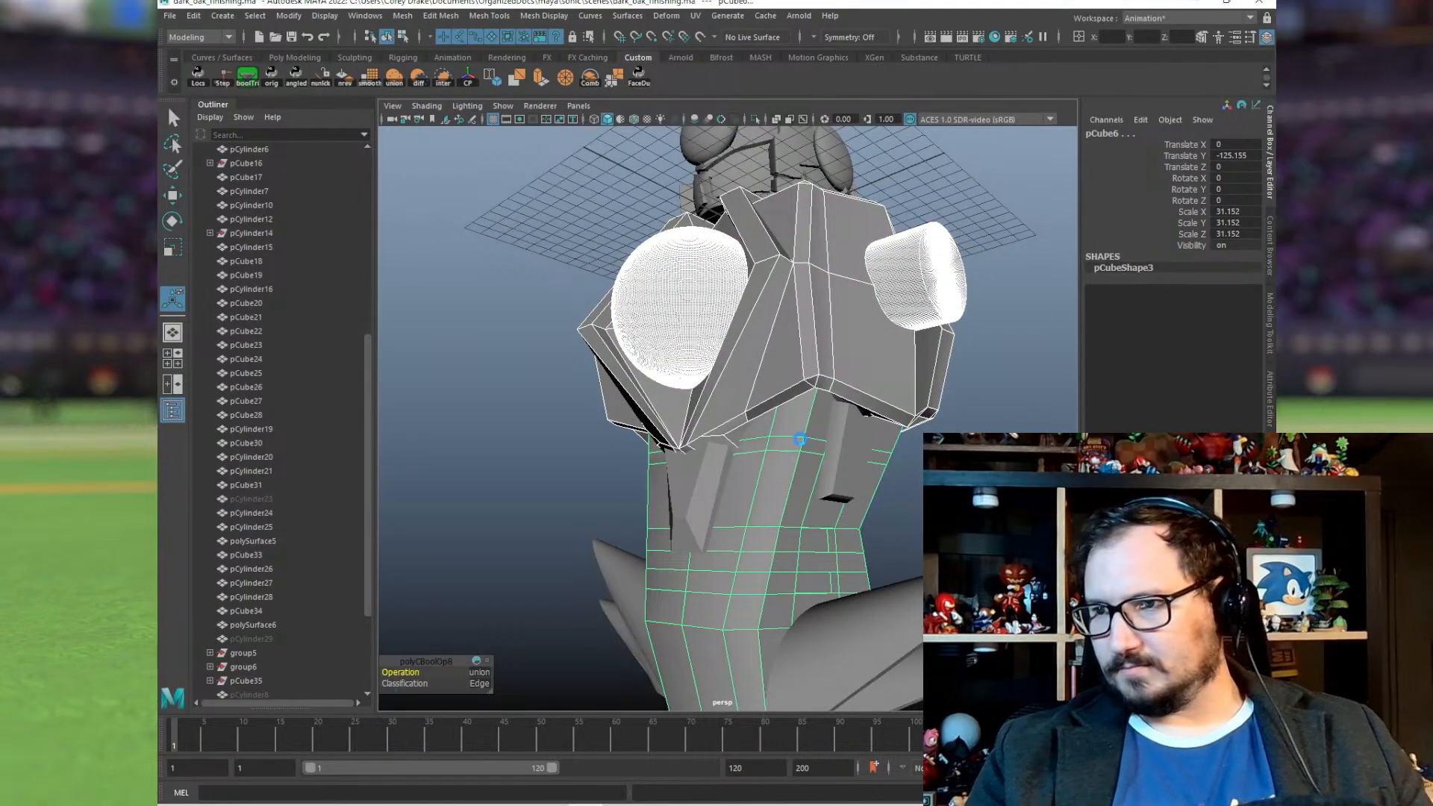
pyautogui.keyDown('alt'); pyautogui.moveTo(858, 418); pyautogui.dragTo(826, 416); pyautogui.keyUp('alt')
pyautogui.click(623, 404)
# Step: Try to merge both side plates of the waist with the torso using a Boolean Union
pyautogui.keyDown('shift'); pyautogui.click(832, 418); pyautogui.keyUp('shift')
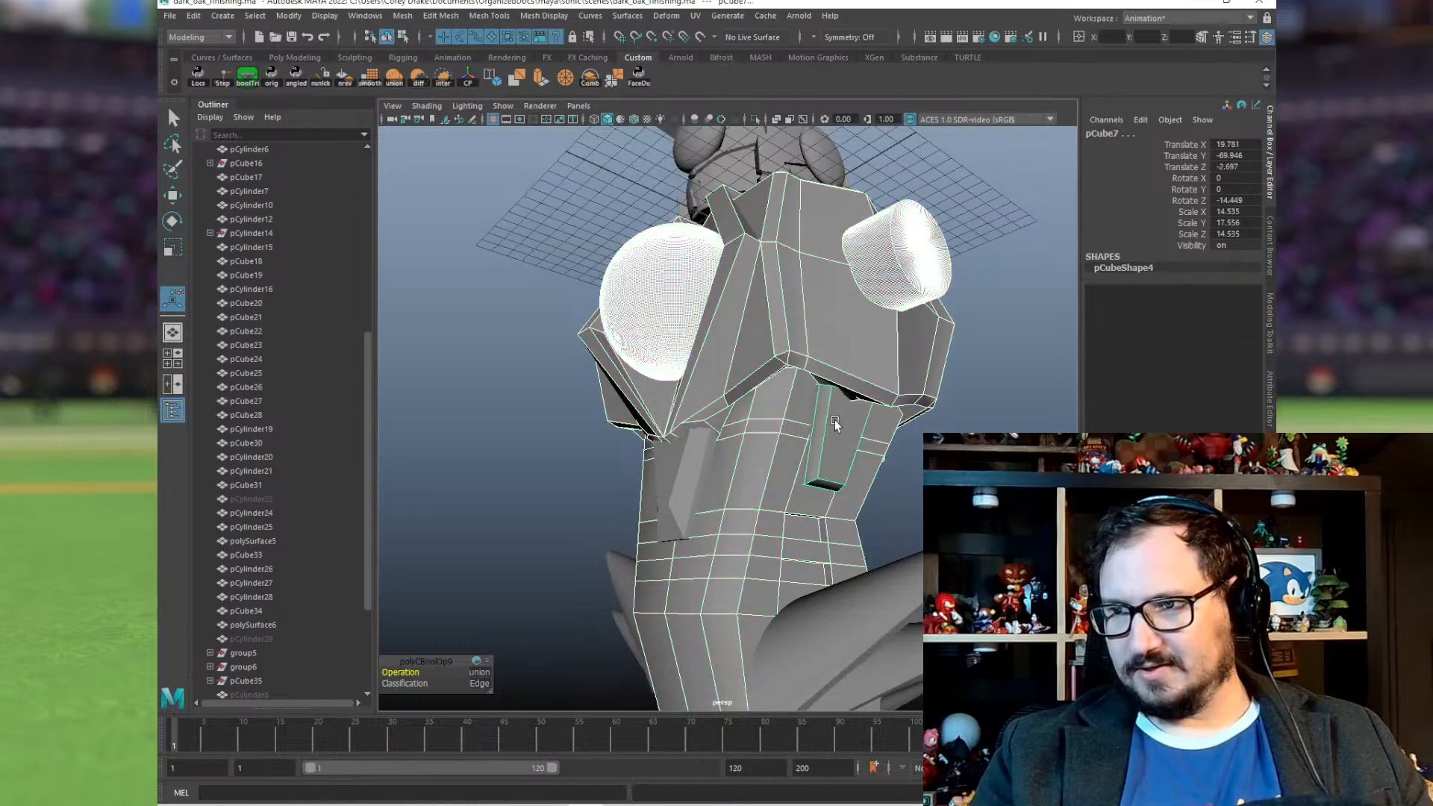
pyautogui.keyDown('alt'); pyautogui.moveTo(580, 433); pyautogui.dragTo(701, 463); pyautogui.keyUp('alt')
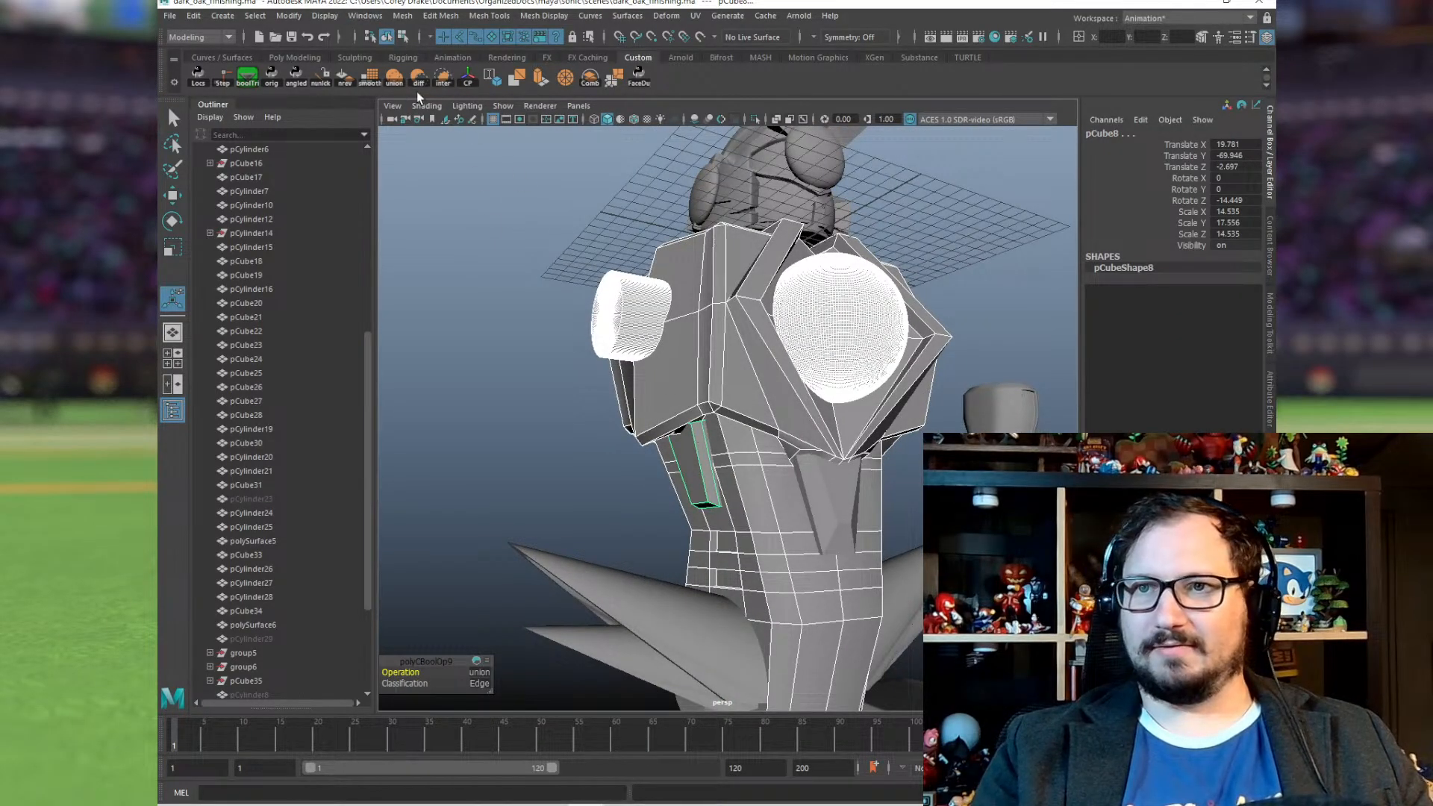
pyautogui.click(394, 79)
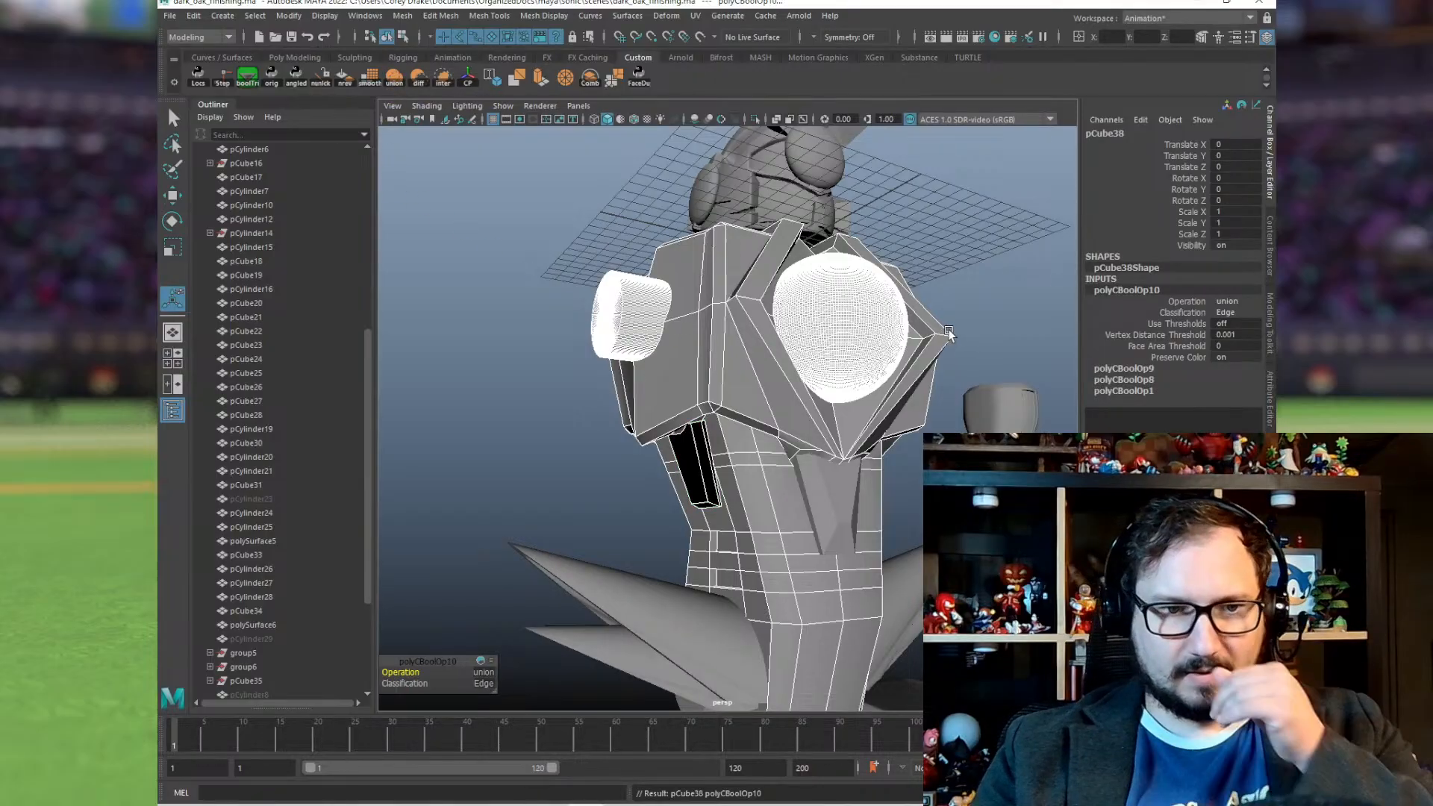
pyautogui.keyDown('alt'); pyautogui.moveTo(885, 325); pyautogui.dragTo(881, 396); pyautogui.keyUp('alt')
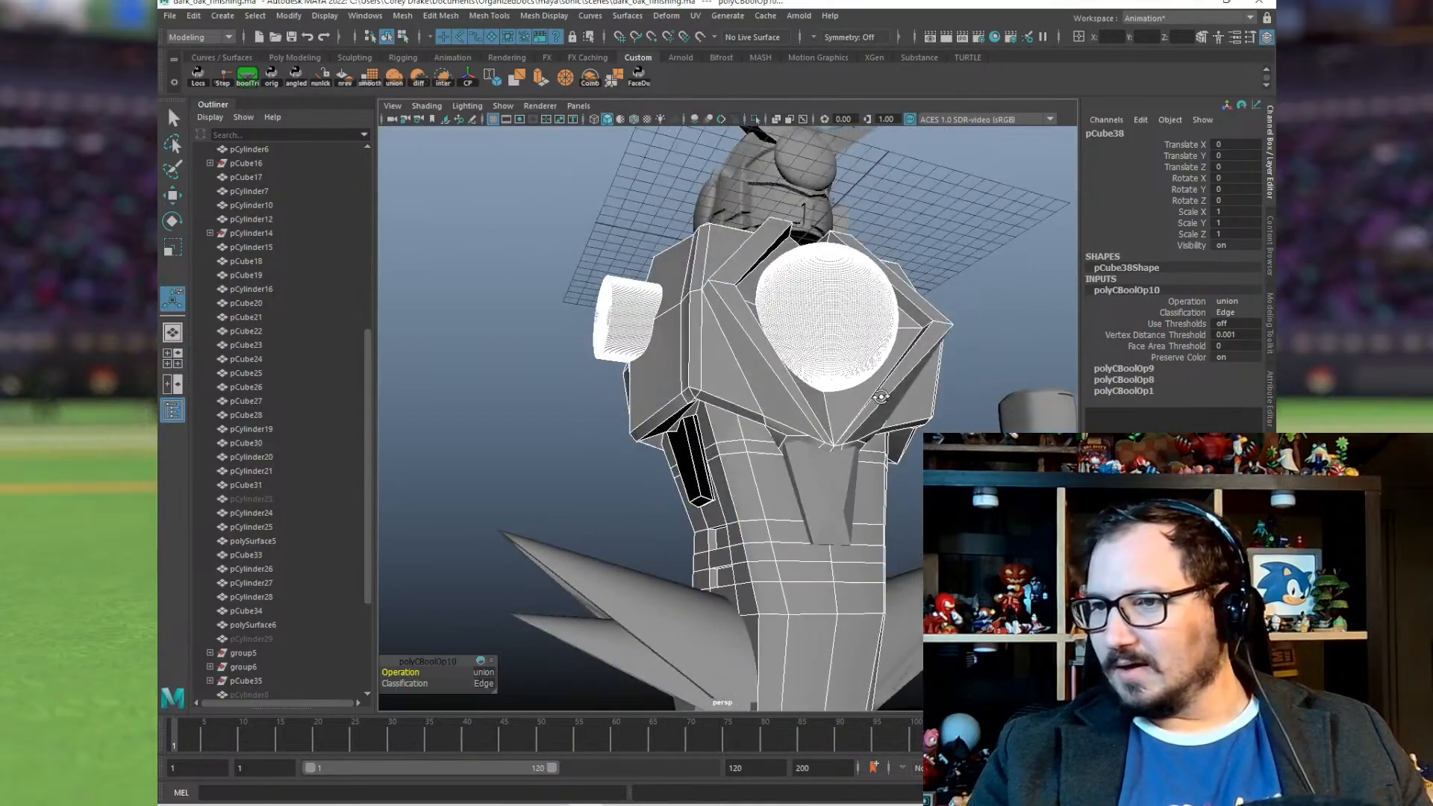
# Step: Undo the last side plate union and reverse the normals of the waist side plate beneath the chest
pyautogui.click(593, 479)
pyautogui.click(676, 467)
pyautogui.keyDown('alt'); pyautogui.moveTo(676, 467); pyautogui.dragTo(774, 427); pyautogui.keyUp('alt')
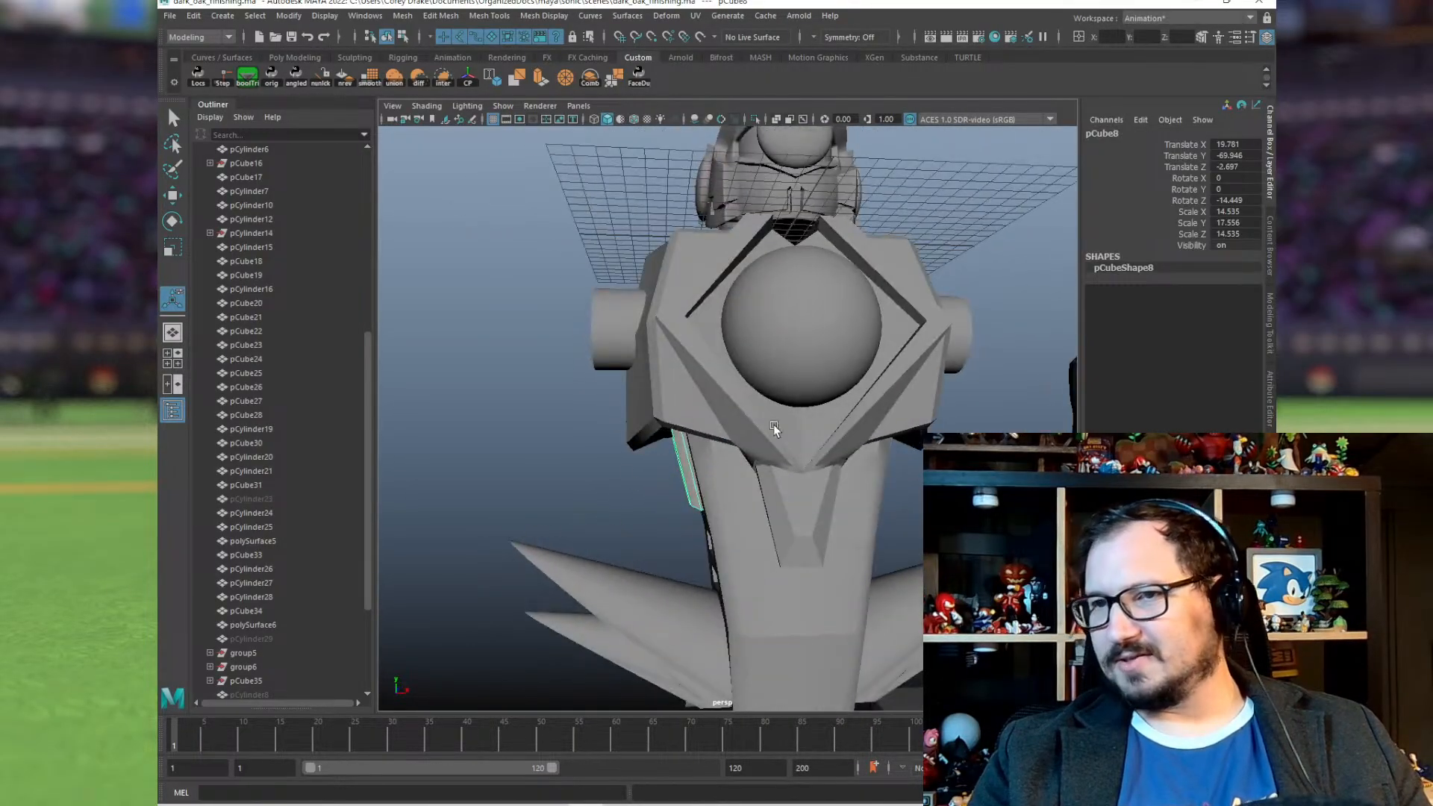
pyautogui.click(452, 16)
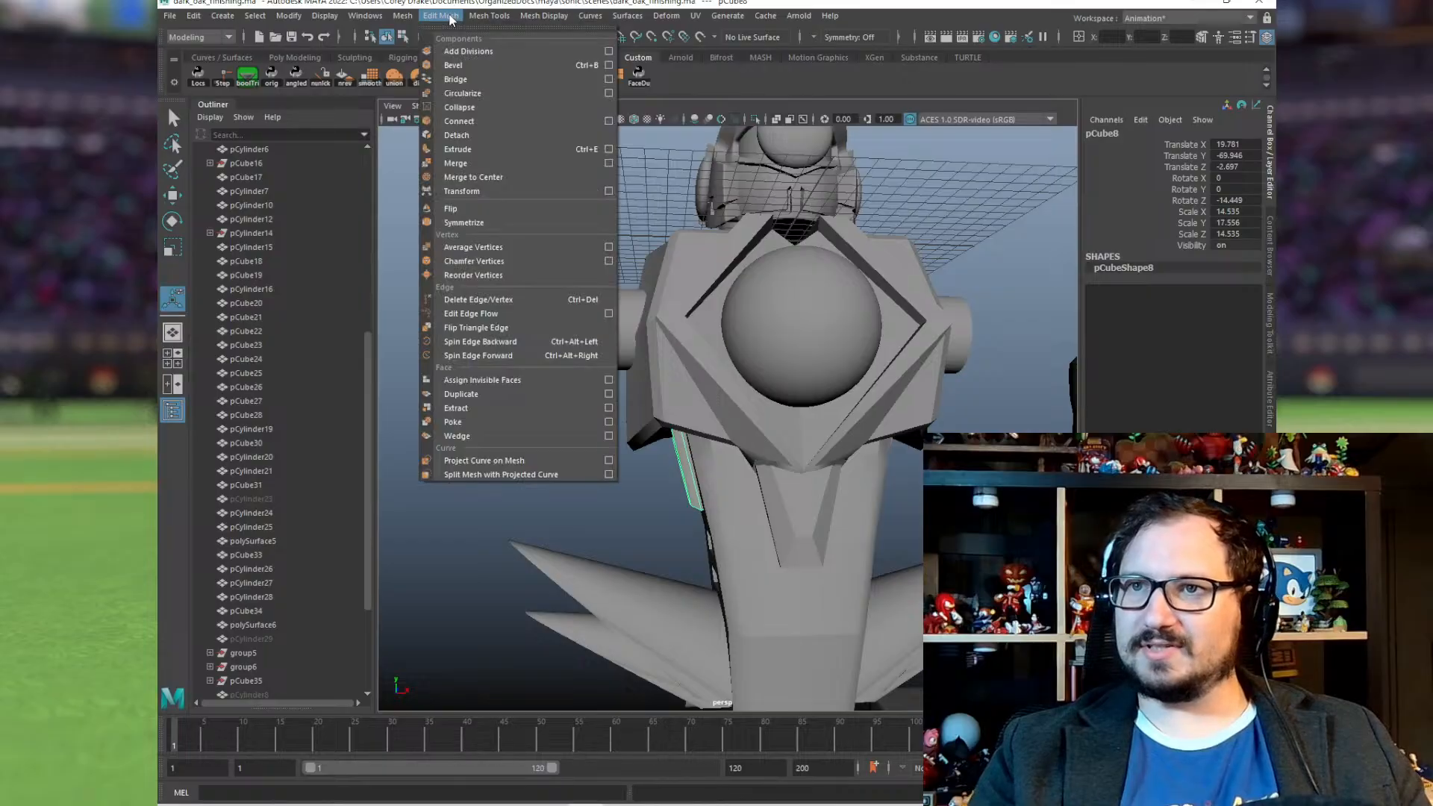
pyautogui.moveTo(543, 16)
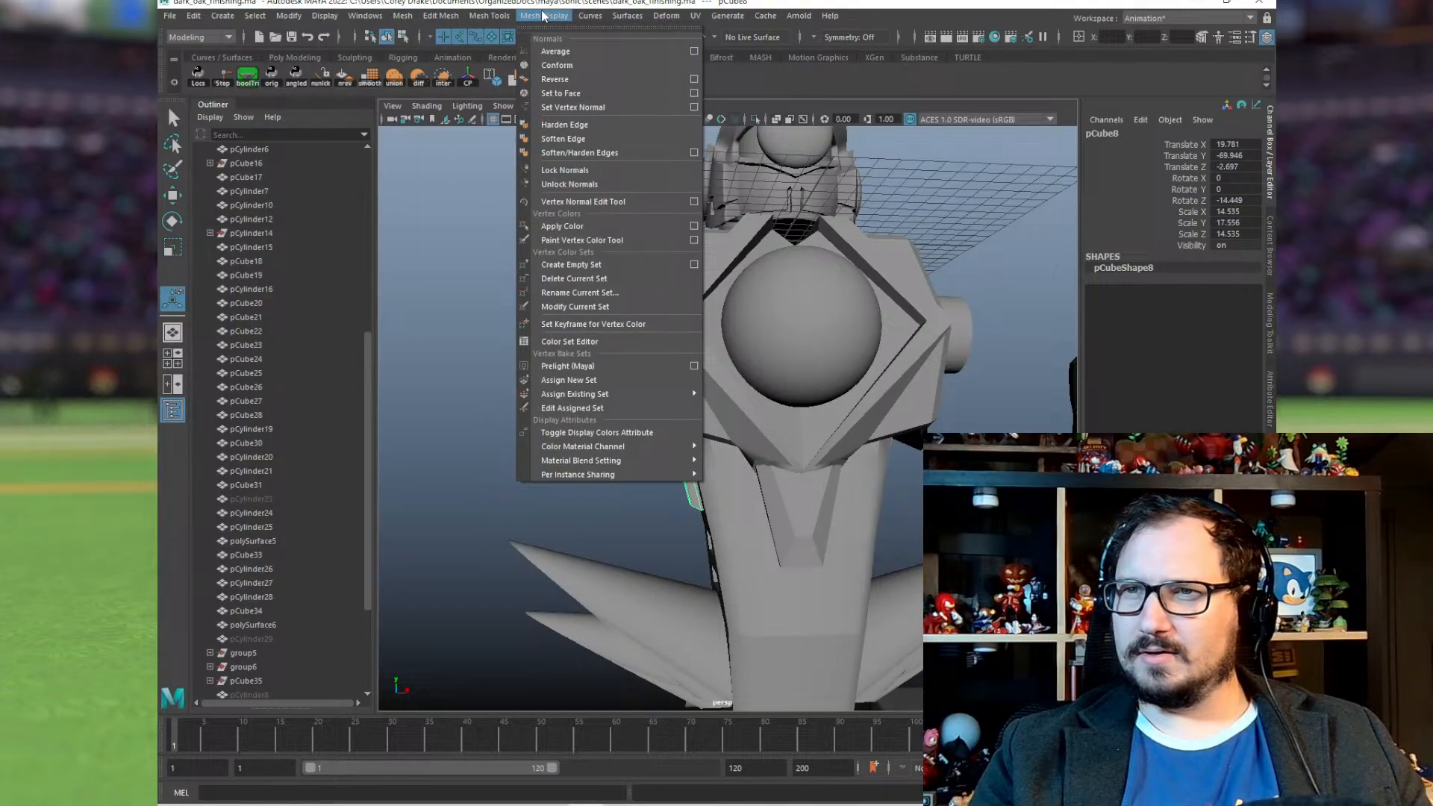
pyautogui.click(565, 80)
# Step: Merge the torso and both waist side plates into one mesh using a Boolean Union
pyautogui.click(861, 500)
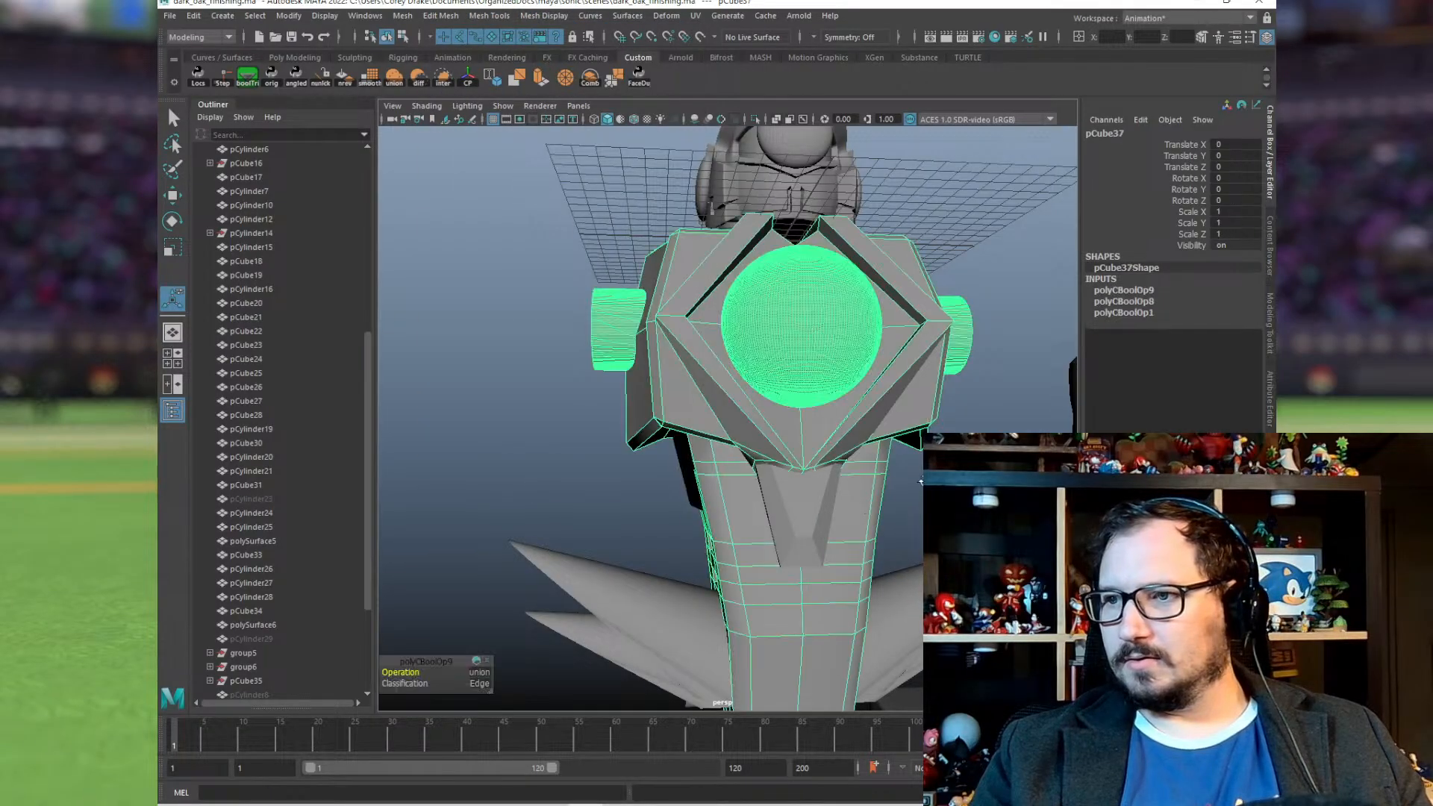
pyautogui.keyDown('alt'); pyautogui.moveTo(933, 475); pyautogui.dragTo(862, 472); pyautogui.keyUp('alt')
pyautogui.keyDown('shift'); pyautogui.click(862, 471); pyautogui.keyUp('shift')
pyautogui.keyDown('alt'); pyautogui.moveTo(639, 473); pyautogui.dragTo(776, 471); pyautogui.keyUp('alt')
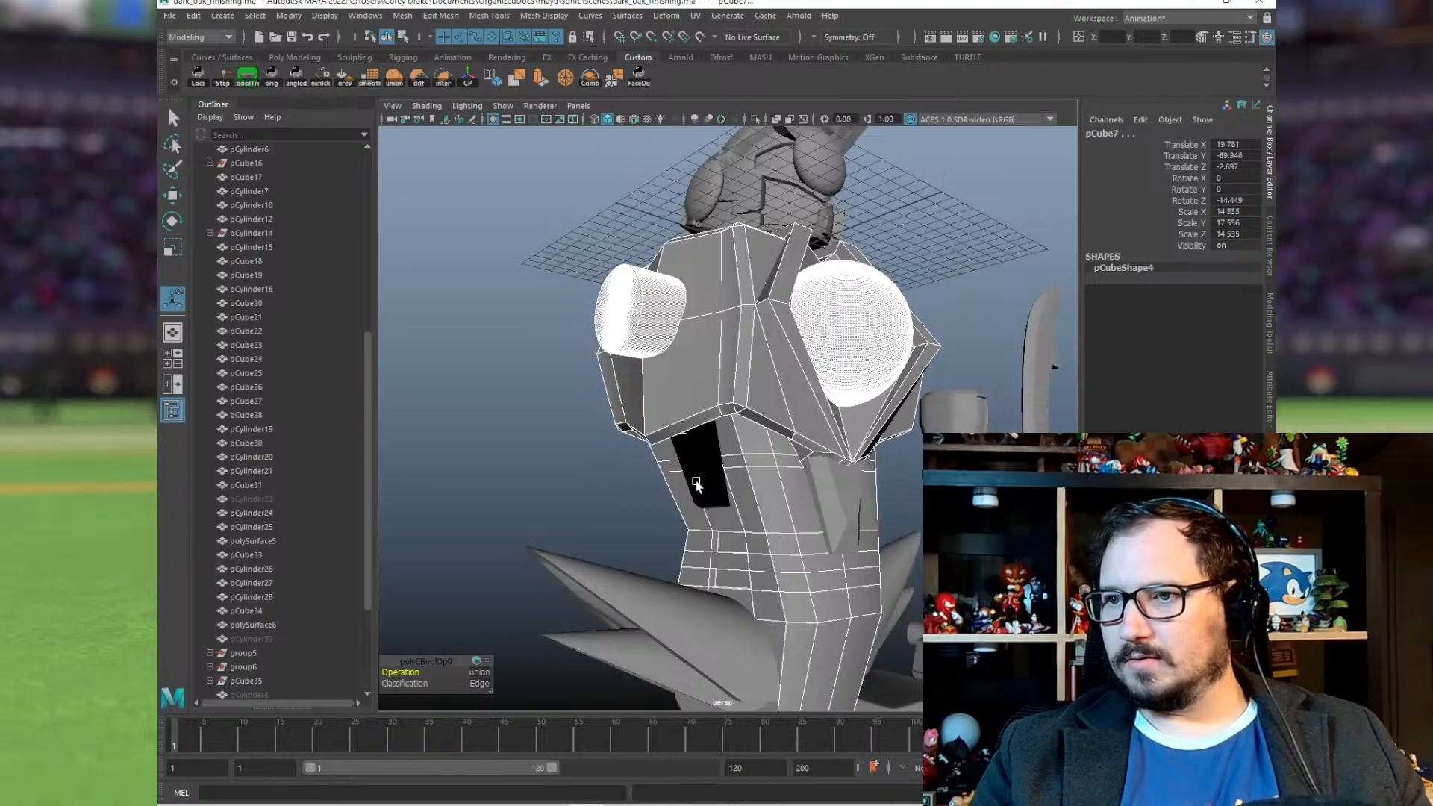
pyautogui.click(834, 497)
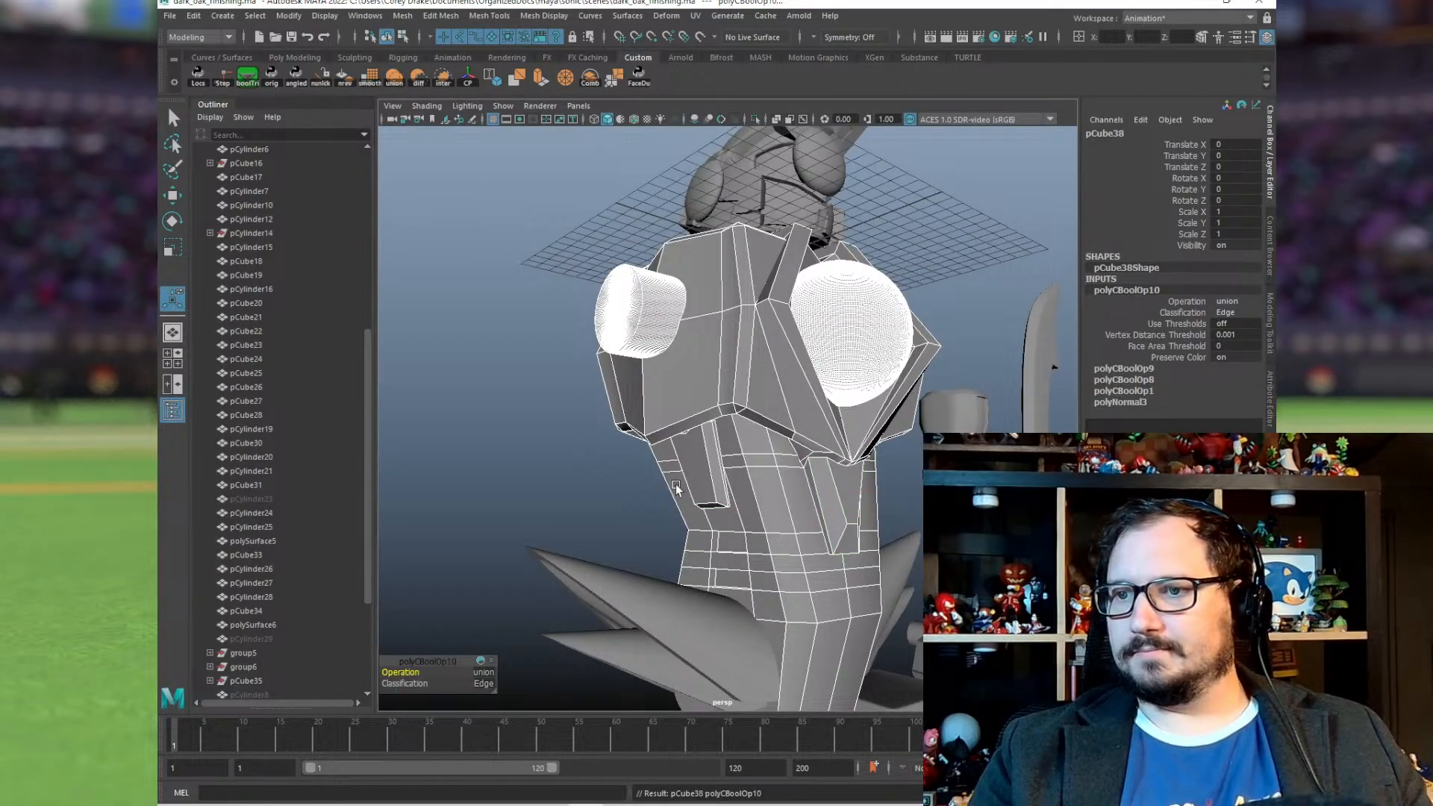
pyautogui.keyDown('alt'); pyautogui.moveTo(677, 487); pyautogui.dragTo(827, 354); pyautogui.keyUp('alt')
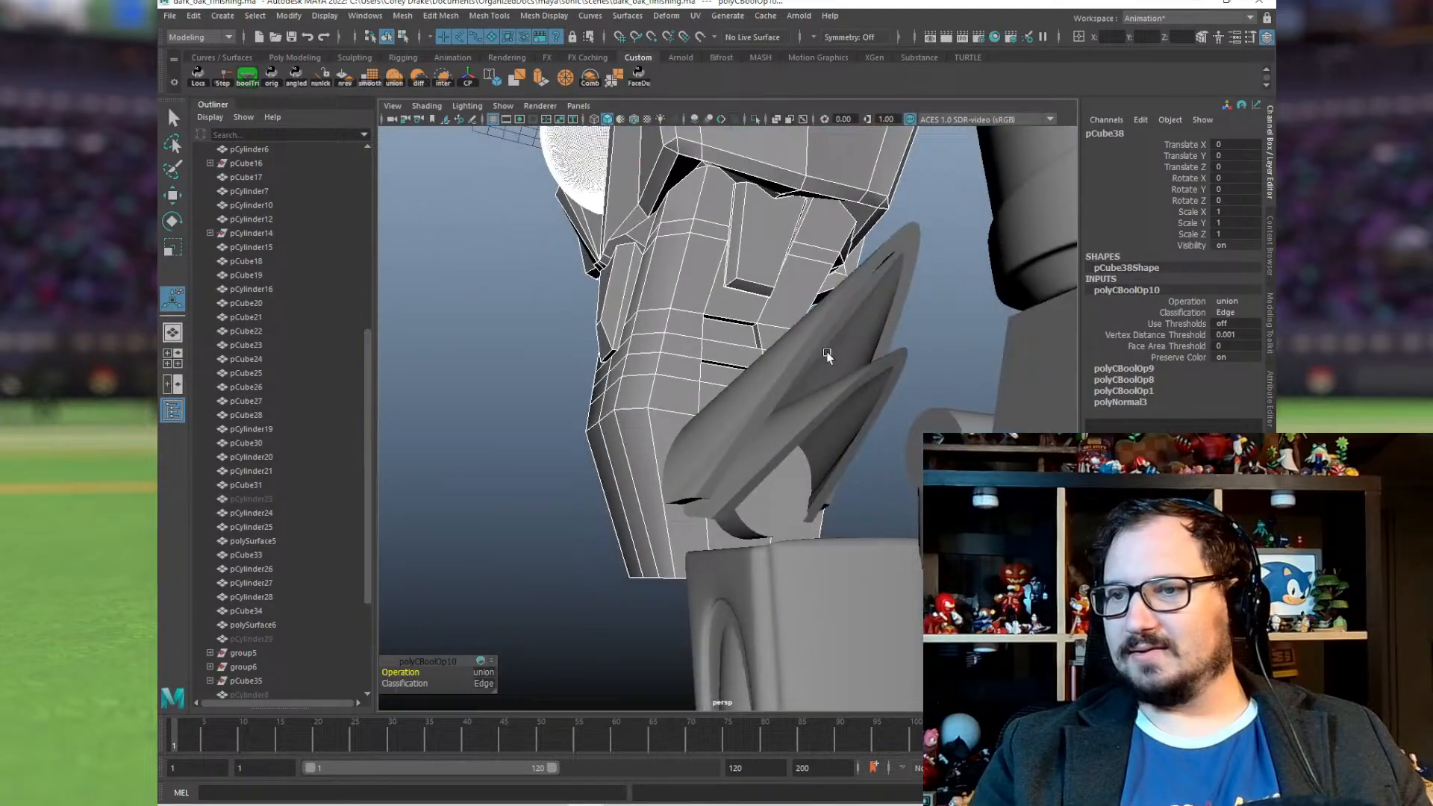
# Step: Duplicate the horizontal hip cylinder that passes through the lower end of the torso beneath the spikes
pyautogui.click(806, 403)
pyautogui.keyDown('alt'); pyautogui.moveTo(806, 403); pyautogui.dragTo(581, 345); pyautogui.keyUp('alt')
pyautogui.press('[')
pyautogui.click(580, 346)
pyautogui.keyDown('alt'); pyautogui.moveTo(486, 376); pyautogui.dragTo(451, 402); pyautogui.keyUp('alt')
pyautogui.click(602, 385)
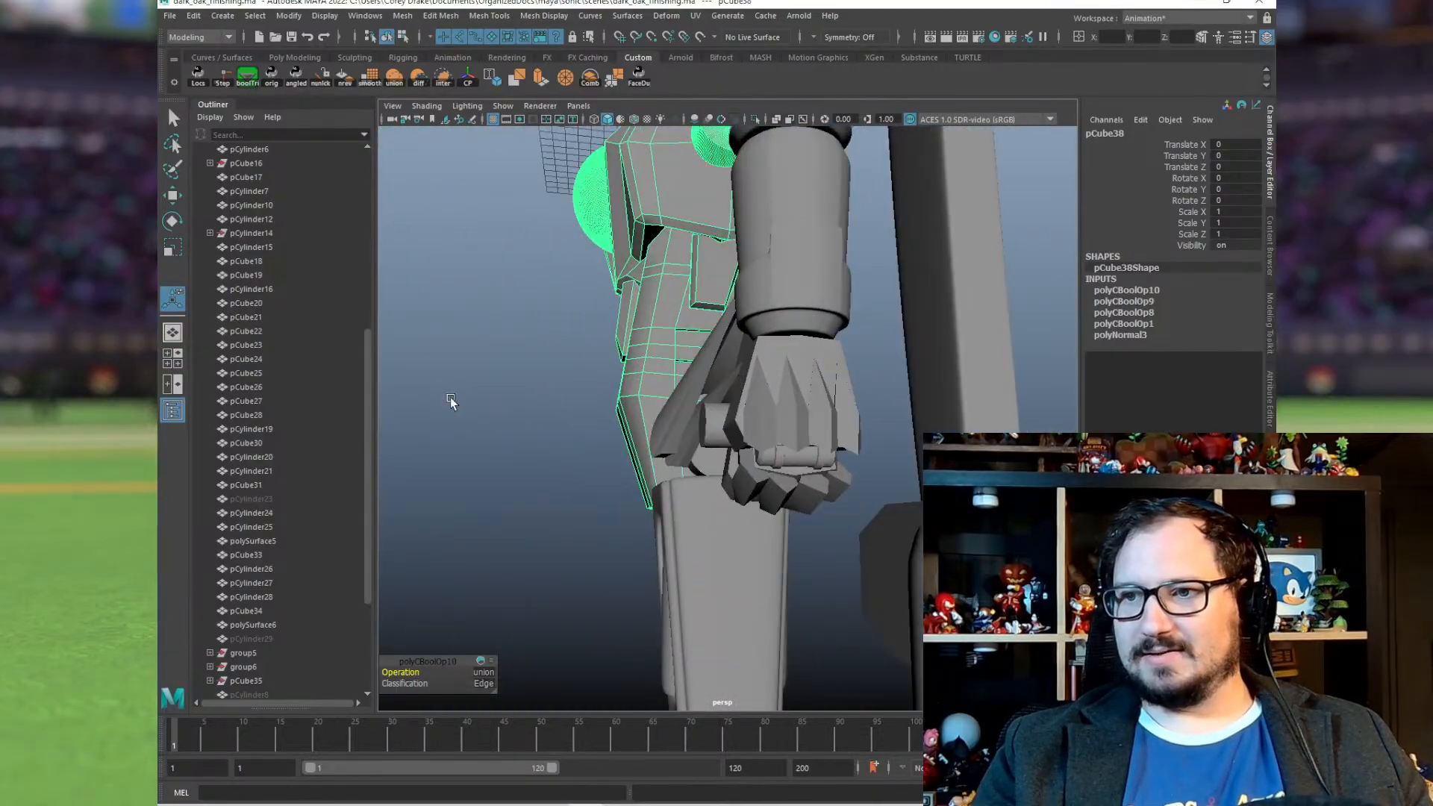
pyautogui.keyDown('alt'); pyautogui.moveTo(450, 402); pyautogui.dragTo(853, 466, button='right'); pyautogui.keyUp('alt')
pyautogui.keyDown('alt'); pyautogui.moveTo(739, 474); pyautogui.dragTo(860, 307, button='right'); pyautogui.keyUp('alt')
pyautogui.keyDown('alt'); pyautogui.moveTo(861, 307); pyautogui.dragTo(678, 394); pyautogui.keyUp('alt')
pyautogui.click(699, 362)
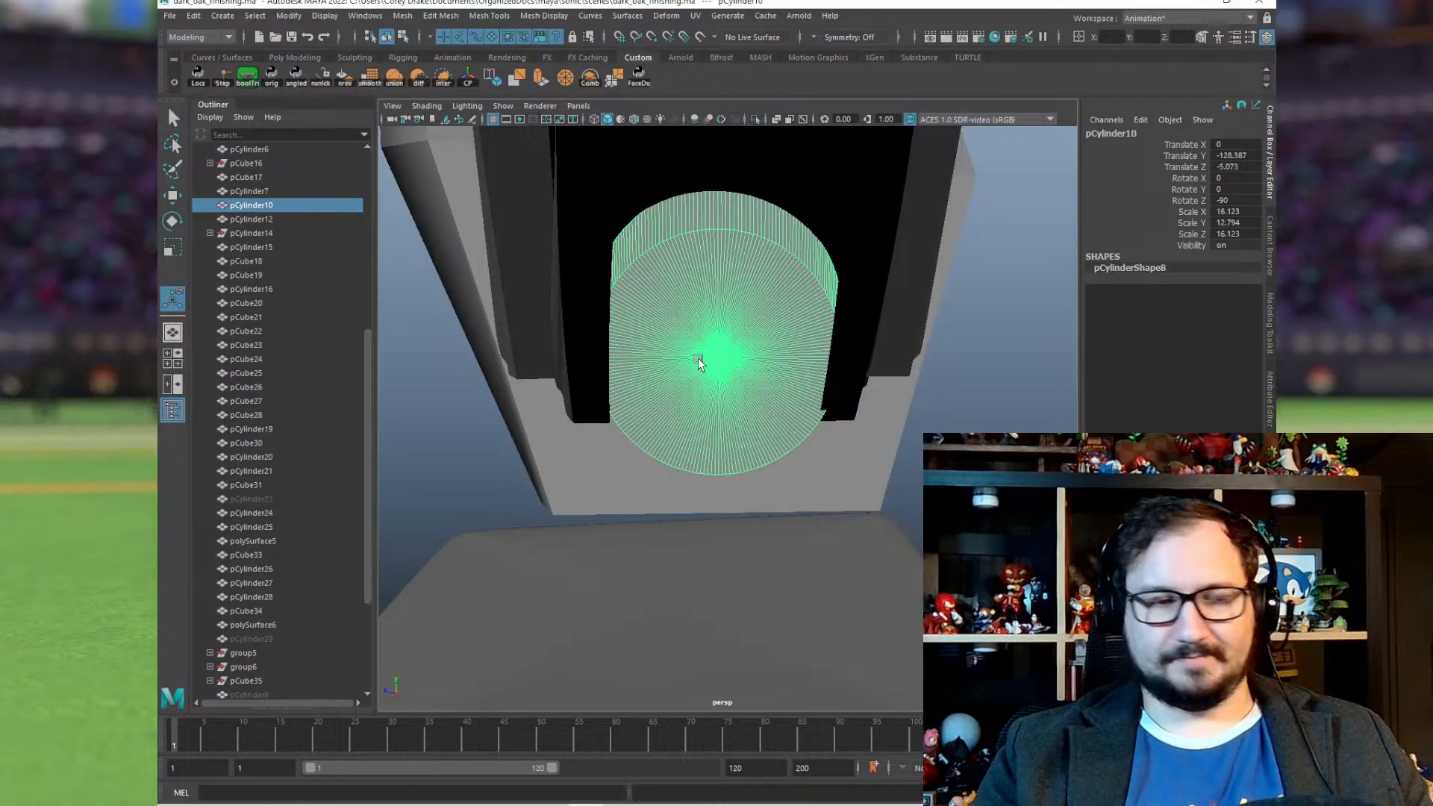
pyautogui.hotkey('ctrl', 'd')
# Step: Enlarge the duplicated hip cylinder to a scale of 17.4 in X, 13.788 in Y and 17.4 in Z
pyautogui.press('r')
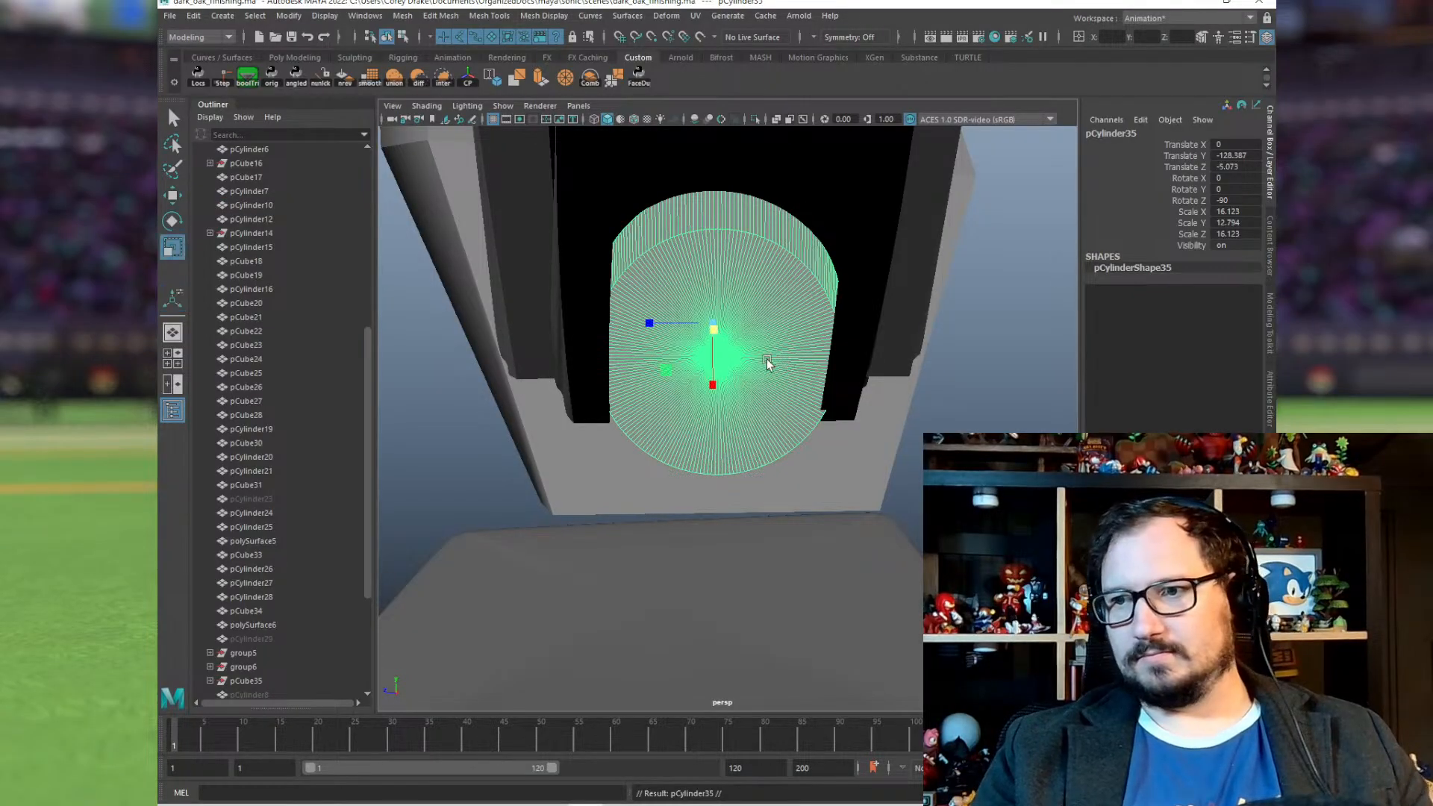
pyautogui.keyDown('alt'); pyautogui.moveTo(777, 361); pyautogui.dragTo(735, 365); pyautogui.keyUp('alt')
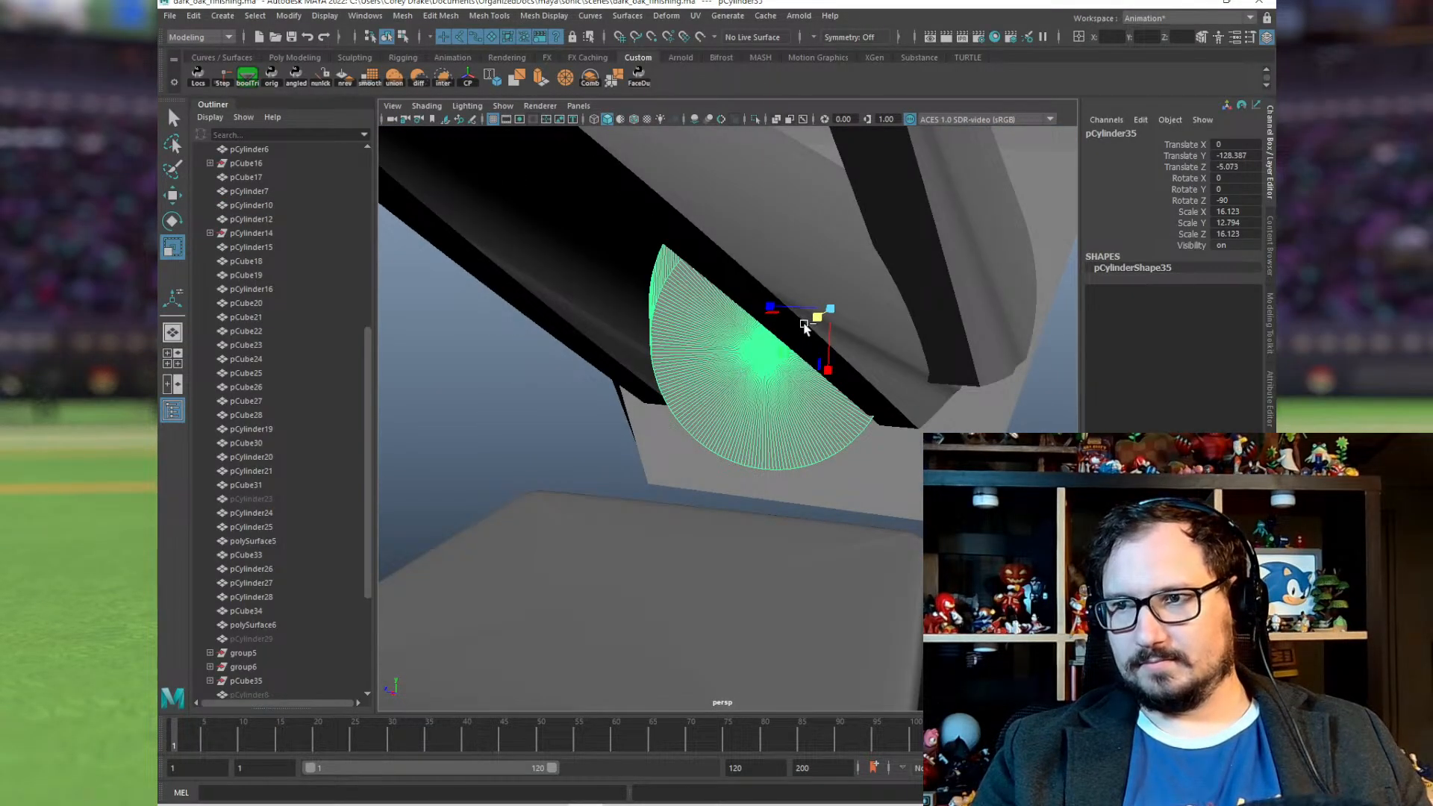
pyautogui.moveTo(811, 320); pyautogui.dragTo(825, 326)
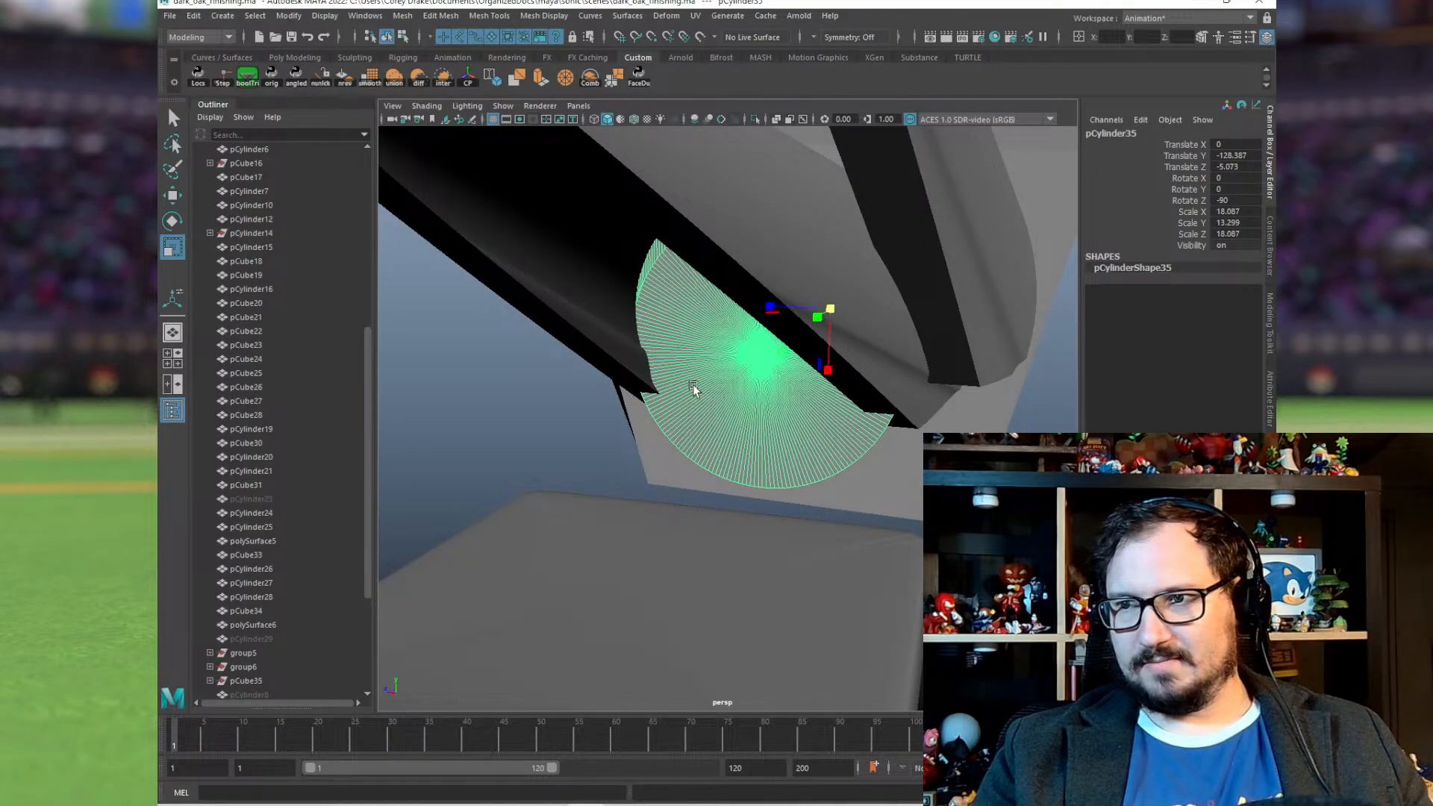
pyautogui.keyDown('alt'); pyautogui.moveTo(693, 386); pyautogui.dragTo(747, 343); pyautogui.keyUp('alt')
pyautogui.hotkey('ctrl', 'z')
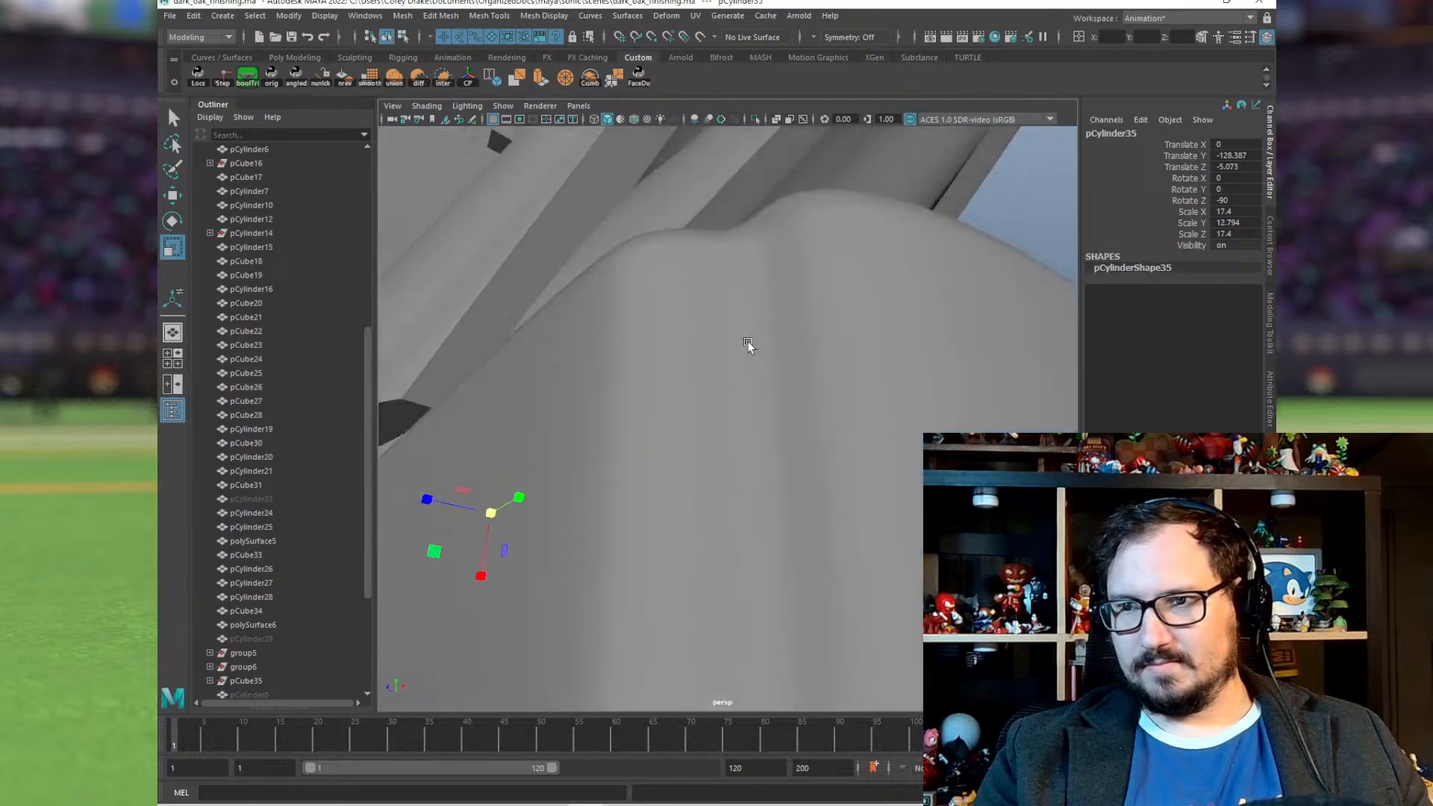
pyautogui.press('f')
pyautogui.moveTo(491, 443); pyautogui.dragTo(495, 432)
pyautogui.keyDown('alt'); pyautogui.moveTo(821, 374); pyautogui.dragTo(736, 343); pyautogui.keyUp('alt')
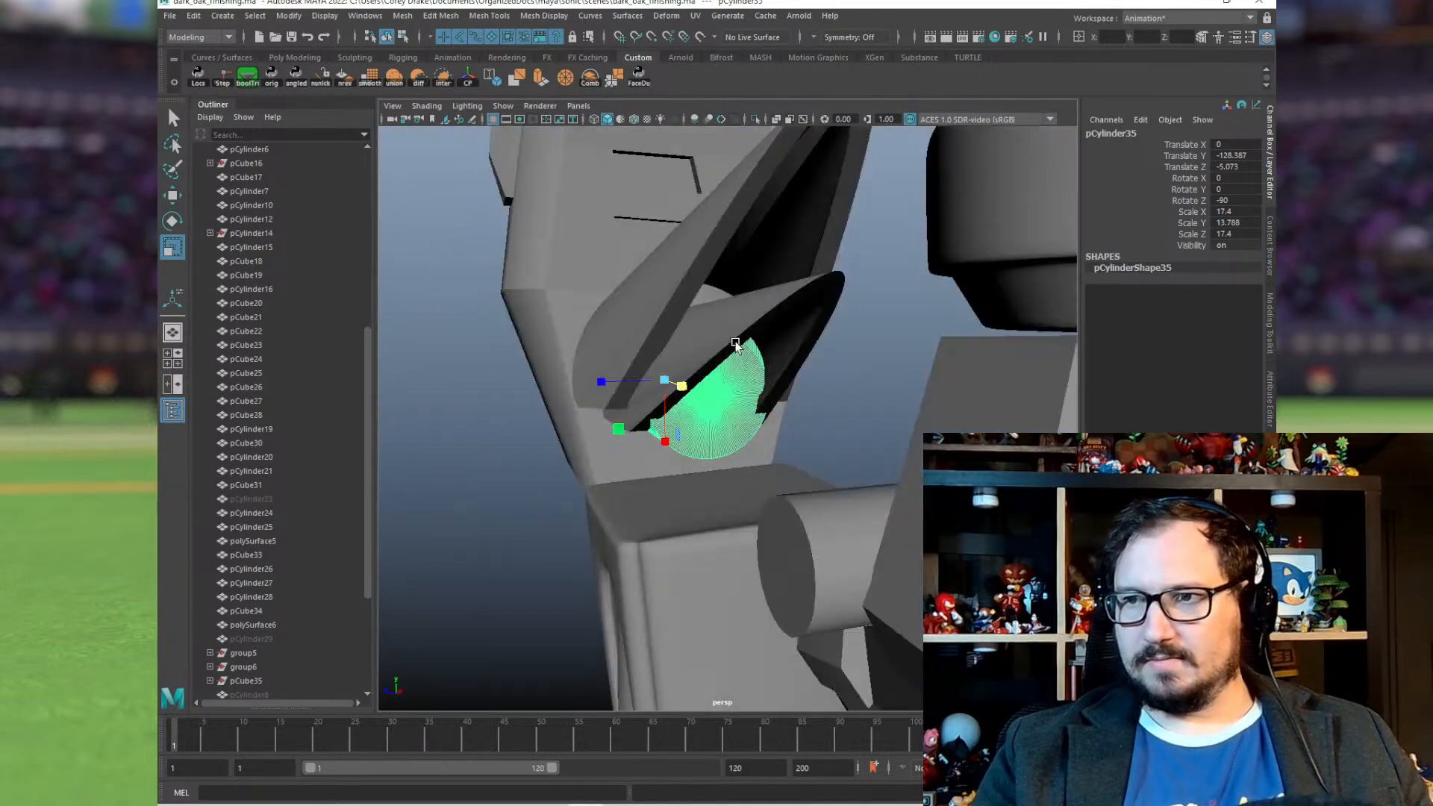
# Step: Merge the two hip spikes on one side of the torso using a Boolean Union
pyautogui.scroll(-3, 735, 343)
pyautogui.click(699, 273)
pyautogui.click(774, 325)
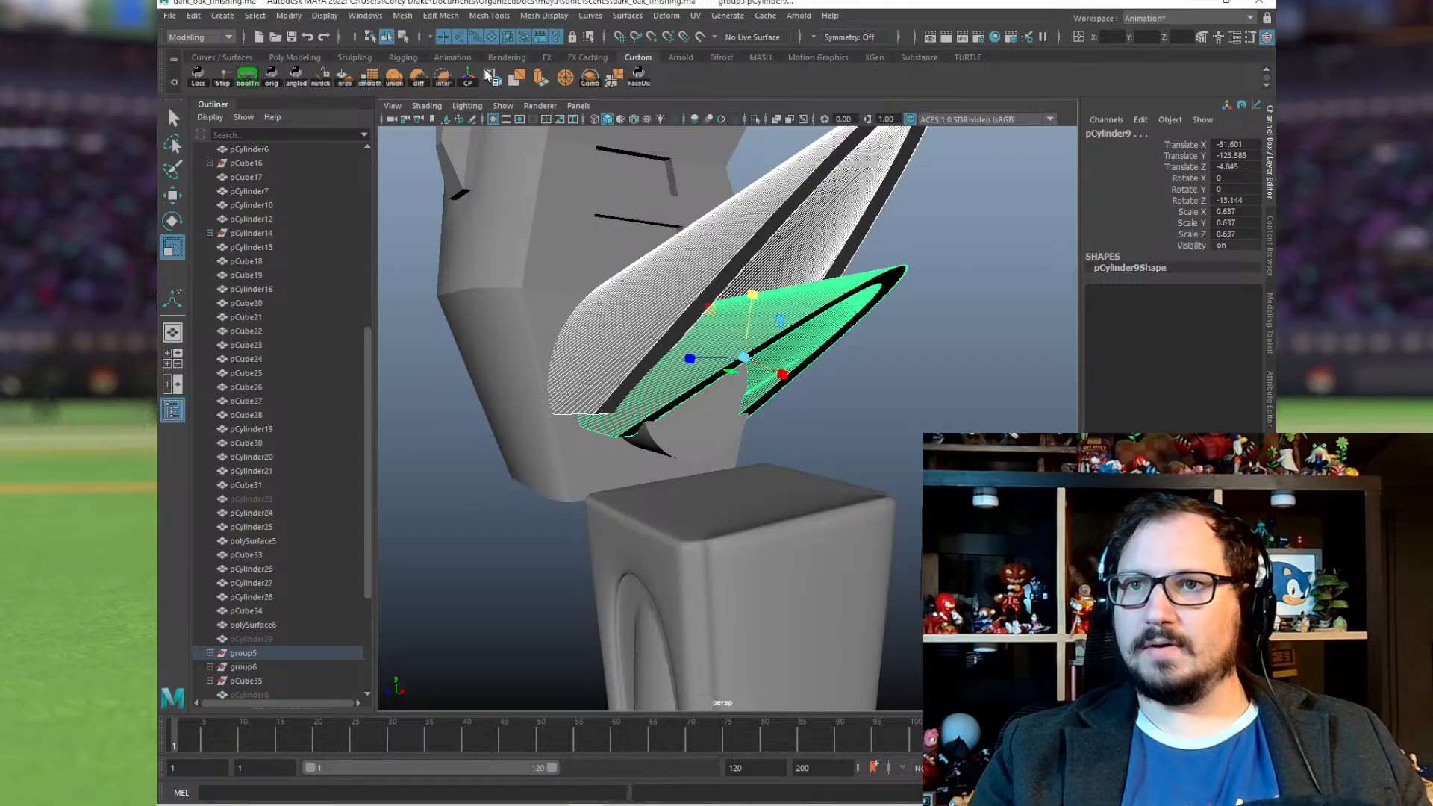
pyautogui.click(393, 80)
pyautogui.moveTo(838, 321)
pyautogui.keyDown('alt'); pyautogui.mouseDown()
pyautogui.moveTo(755, 356)
pyautogui.moveTo(828, 336)
pyautogui.mouseUp(); pyautogui.keyUp('alt')
pyautogui.scroll(3, 771, 403)
# Step: Subtract the enlarged hip cylinder from the joined hip spikes using a Boolean Difference
pyautogui.click(772, 305)
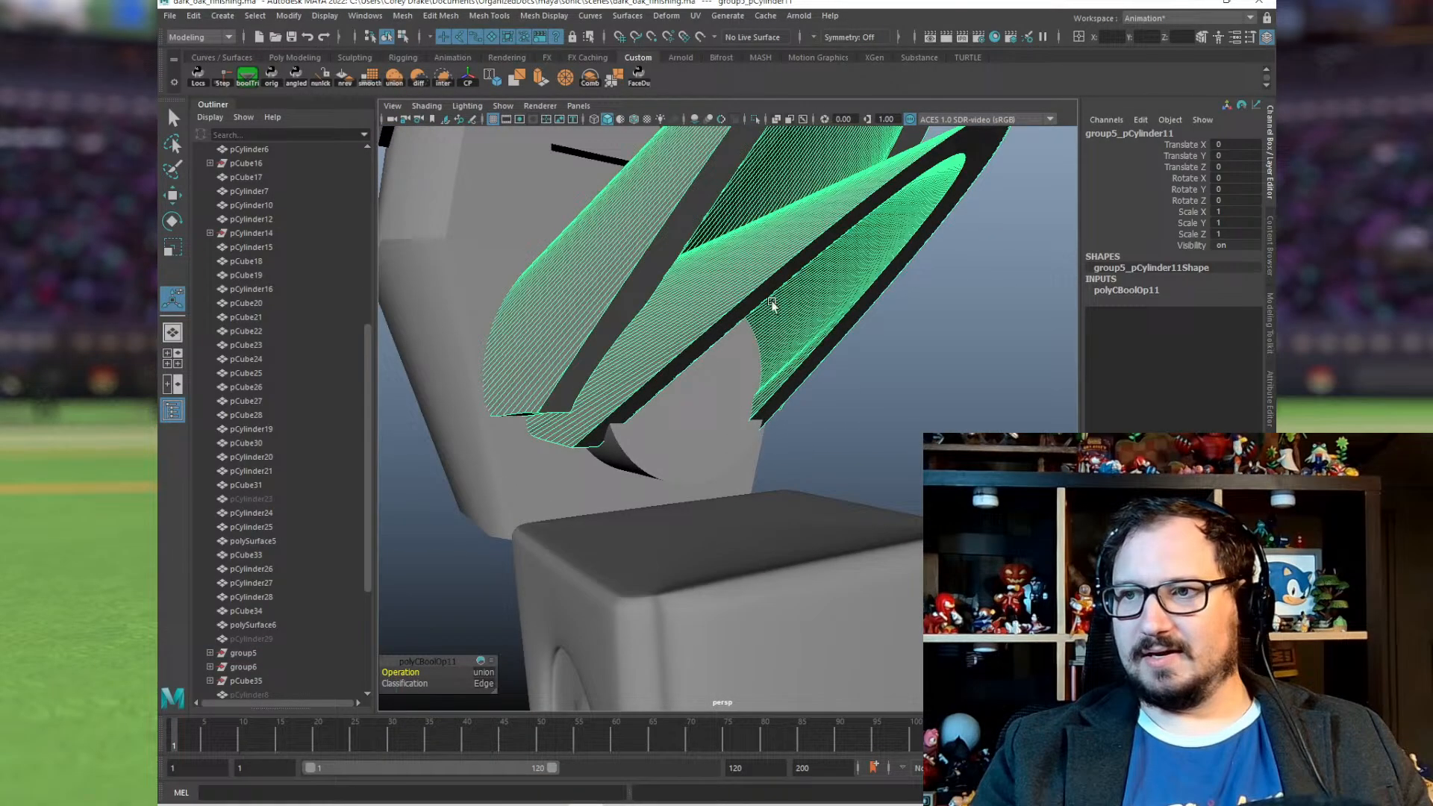
pyautogui.keyDown('shift'); pyautogui.click(716, 395); pyautogui.keyUp('shift')
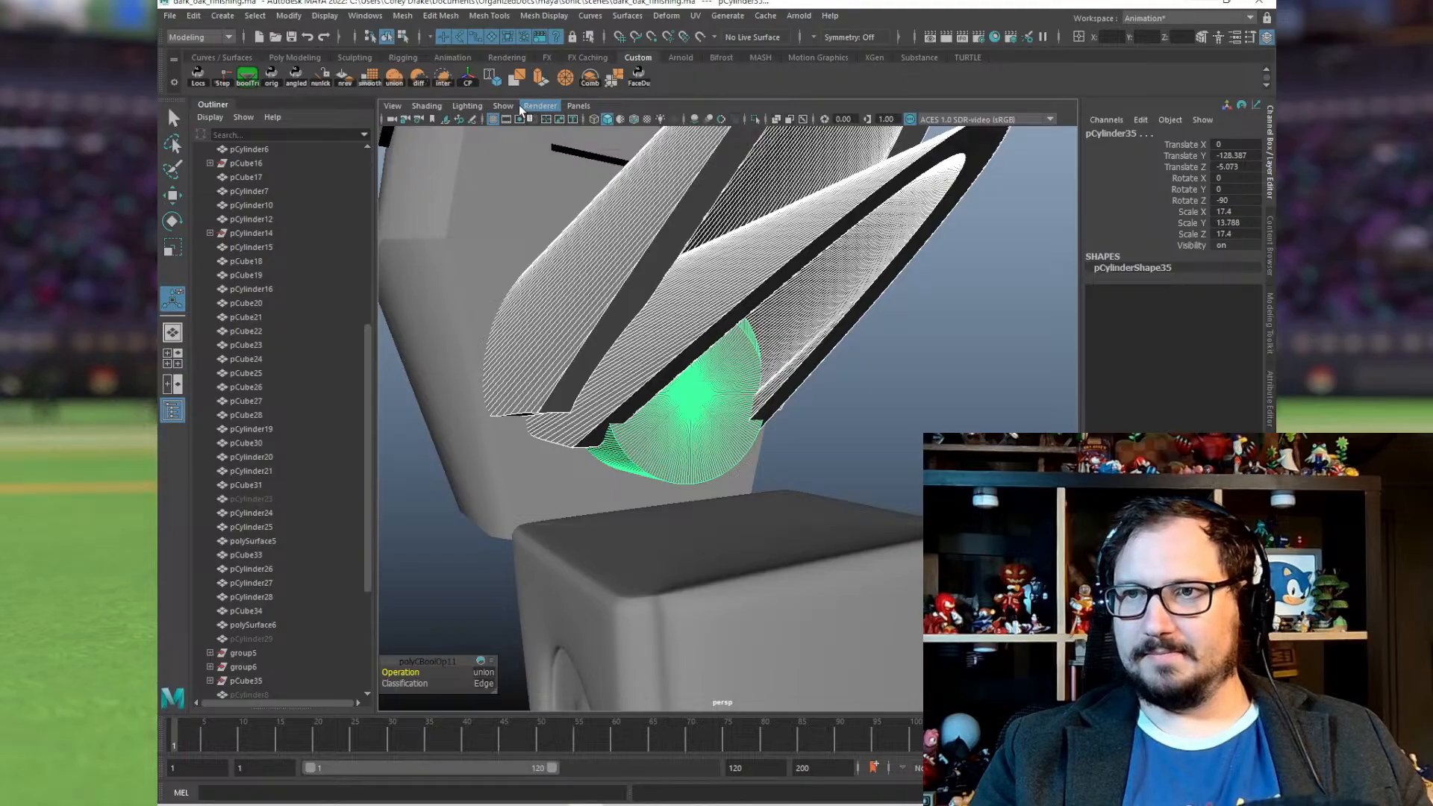
pyautogui.click(416, 77)
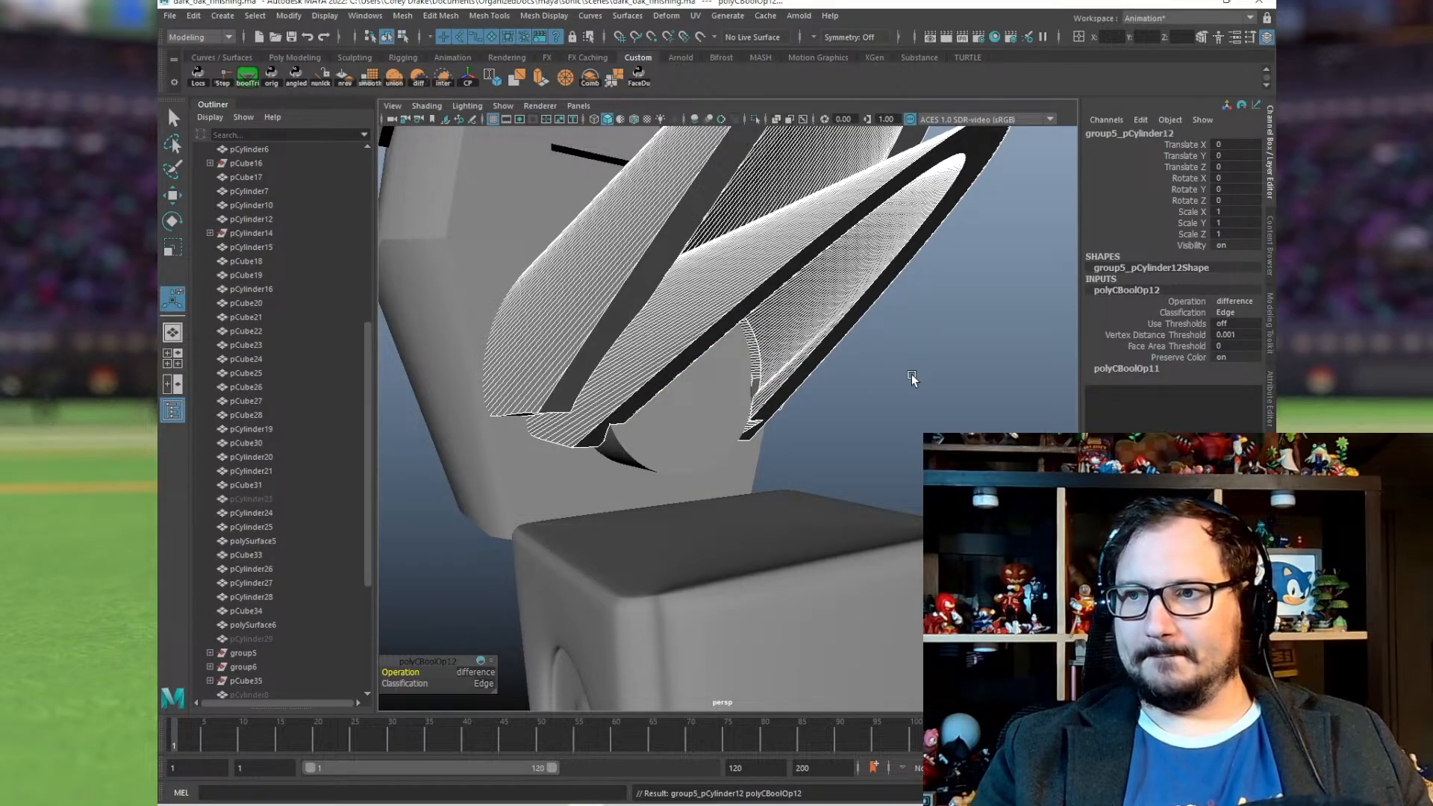
pyautogui.keyDown('alt'); pyautogui.moveTo(912, 376); pyautogui.dragTo(952, 358); pyautogui.keyUp('alt')
pyautogui.click(924, 340)
pyautogui.keyDown('alt'); pyautogui.moveTo(953, 358); pyautogui.dragTo(586, 284, button='right'); pyautogui.keyUp('alt')
# Step: Duplicate the torso mesh and subtract the torso from the joined hip spikes using a Boolean Difference
pyautogui.click(606, 336)
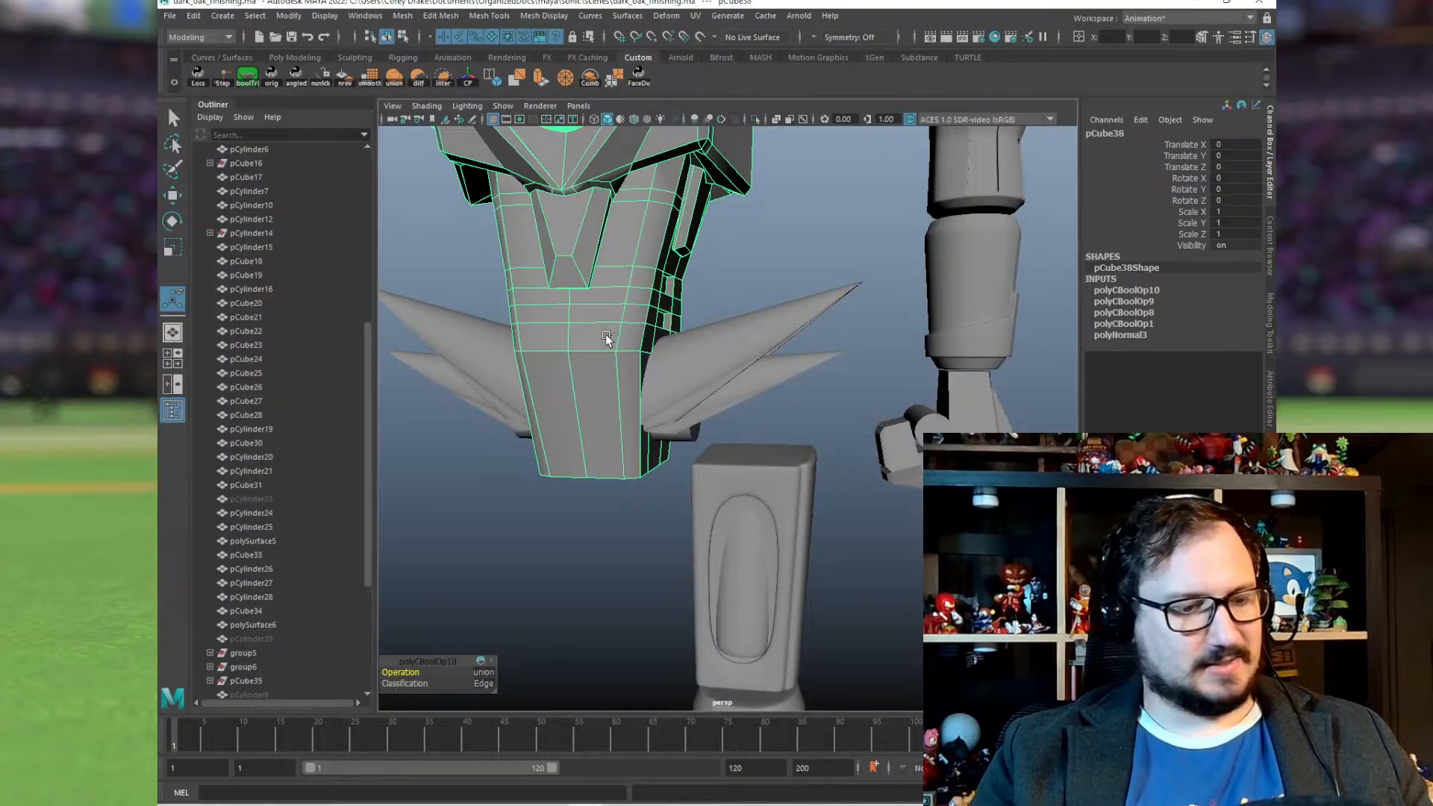
pyautogui.hotkey('ctrl', 'd')
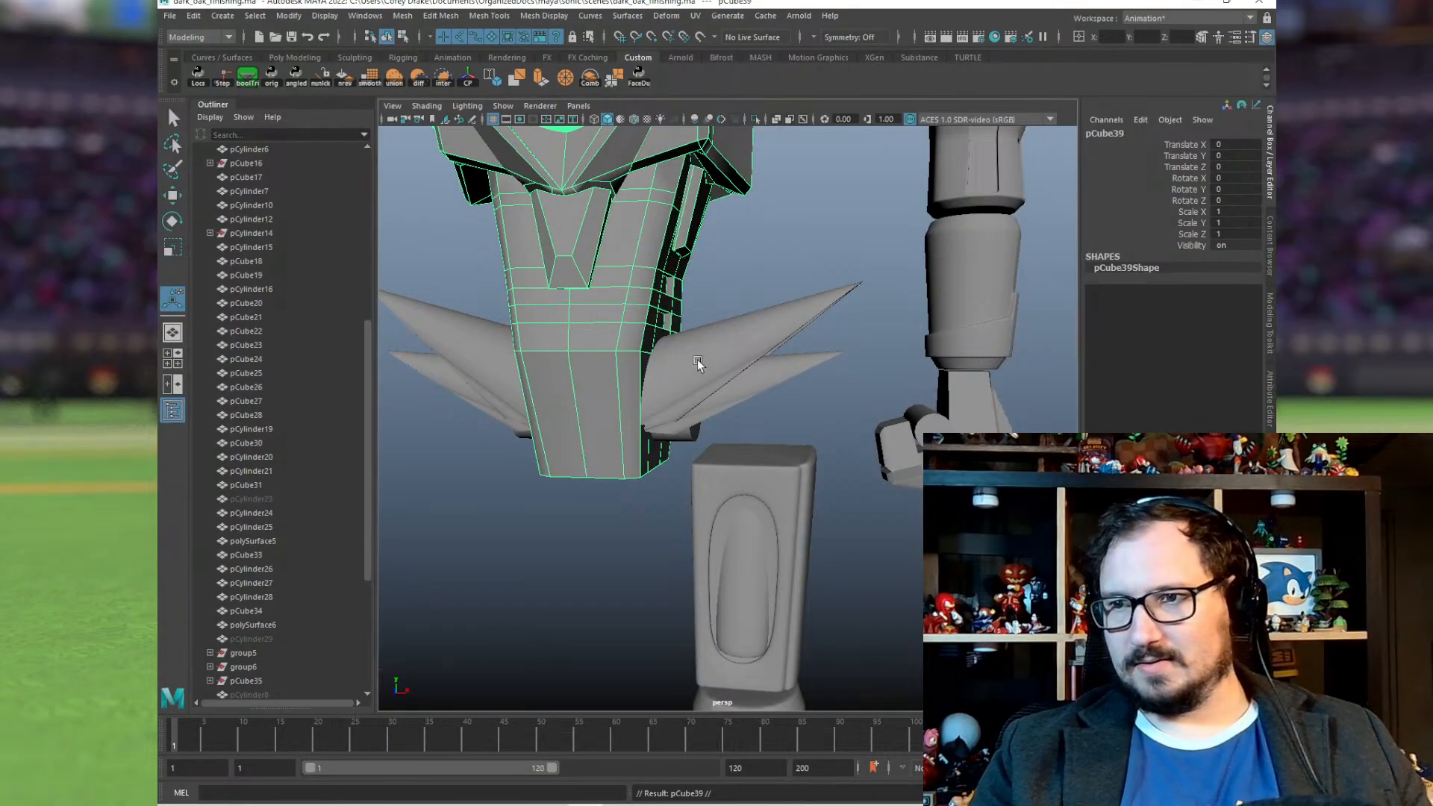
pyautogui.click(737, 337)
pyautogui.keyDown('shift'); pyautogui.click(629, 339); pyautogui.keyUp('shift')
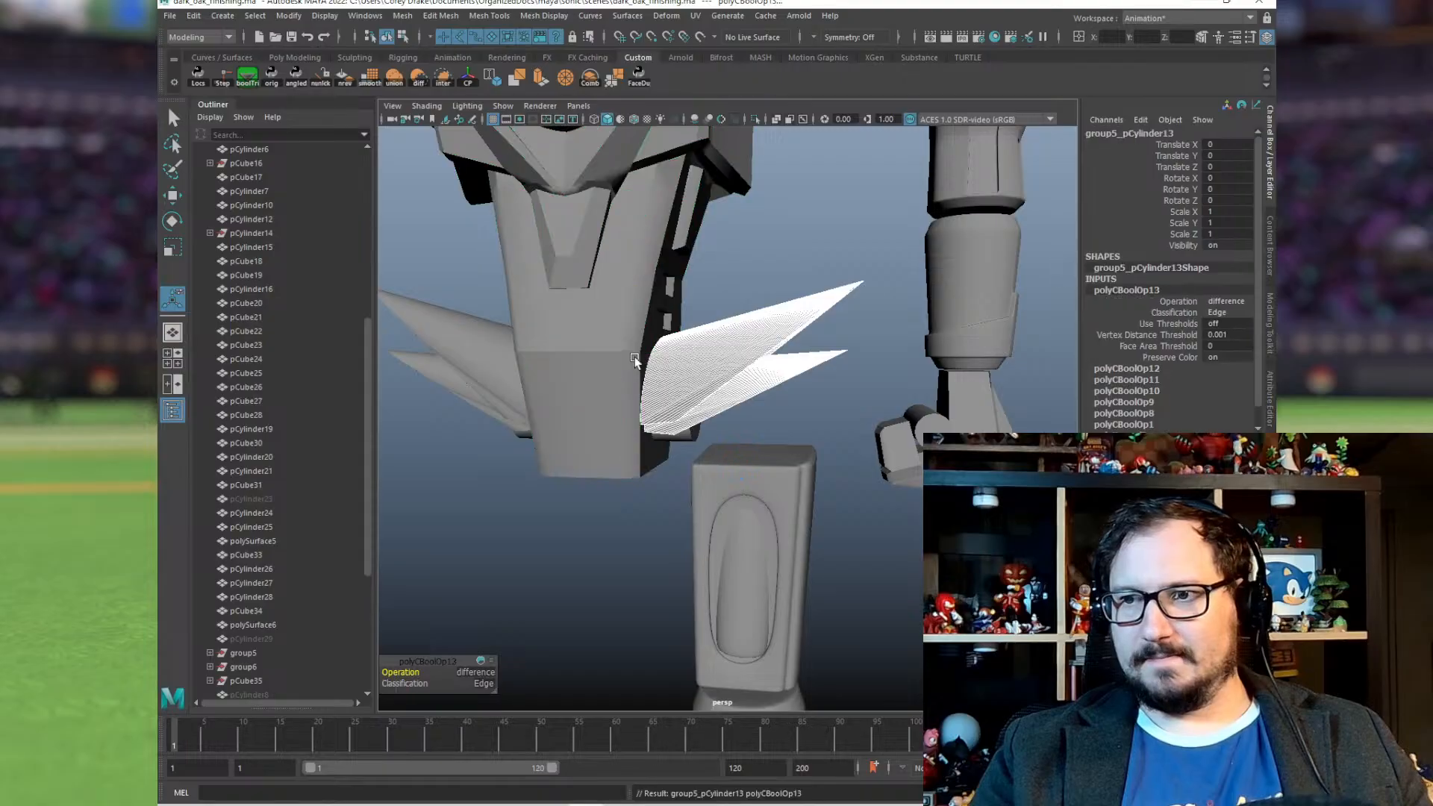
pyautogui.keyDown('alt'); pyautogui.moveTo(640, 362); pyautogui.dragTo(691, 387, button='right'); pyautogui.keyUp('alt')
pyautogui.keyDown('alt'); pyautogui.moveTo(733, 389); pyautogui.dragTo(451, 374); pyautogui.keyUp('alt')
pyautogui.scroll(-2, 775, 308)
pyautogui.keyDown('alt'); pyautogui.moveTo(775, 308); pyautogui.dragTo(669, 329); pyautogui.keyUp('alt')
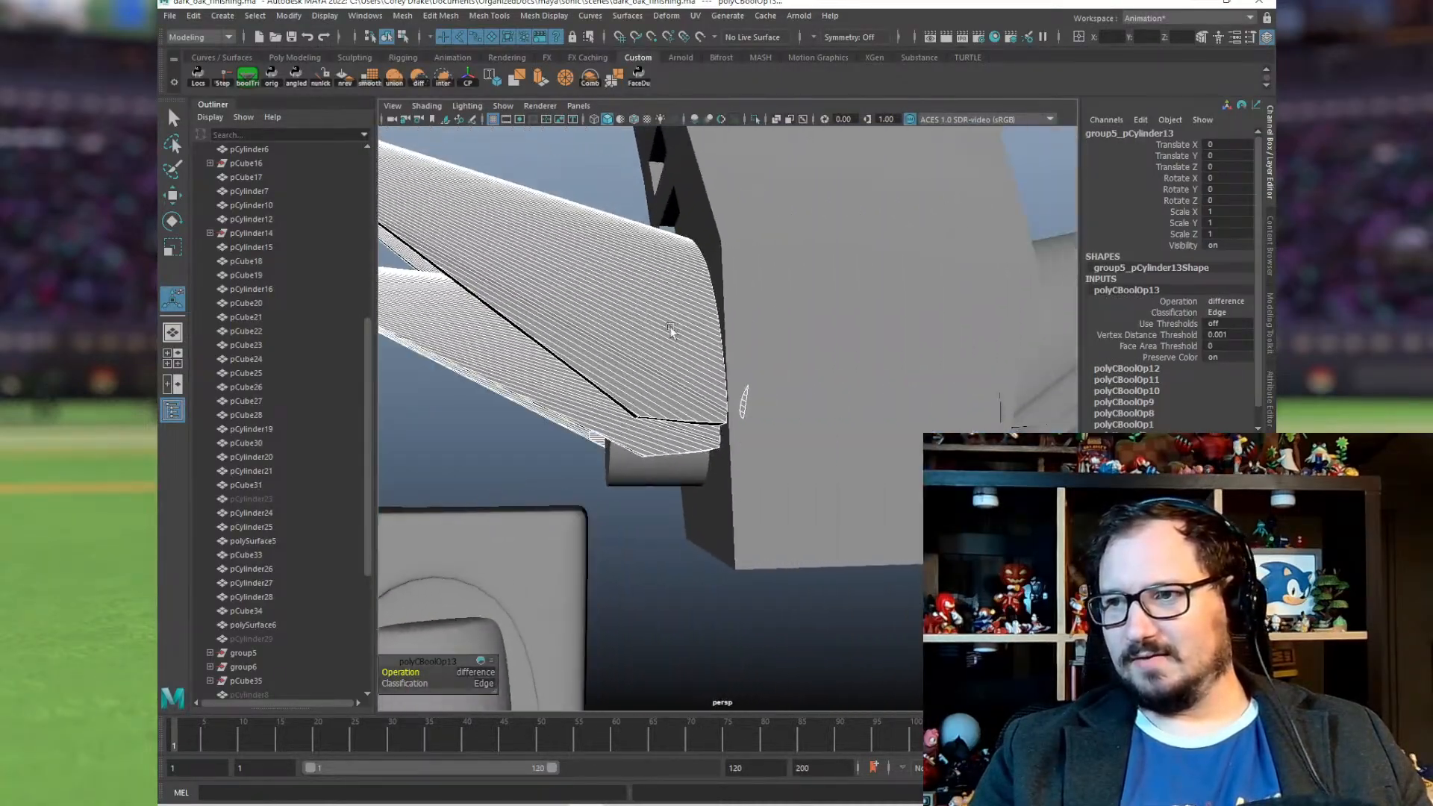
# Step: Delete the stray sliver of spike faces left floating inside the torso after the subtraction
pyautogui.scroll(3, 669, 329)
pyautogui.click(620, 351)
pyautogui.rightClick(618, 320)
pyautogui.moveTo(618, 320); pyautogui.dragTo(624, 358, button='right')
pyautogui.scroll(3, 735, 400)
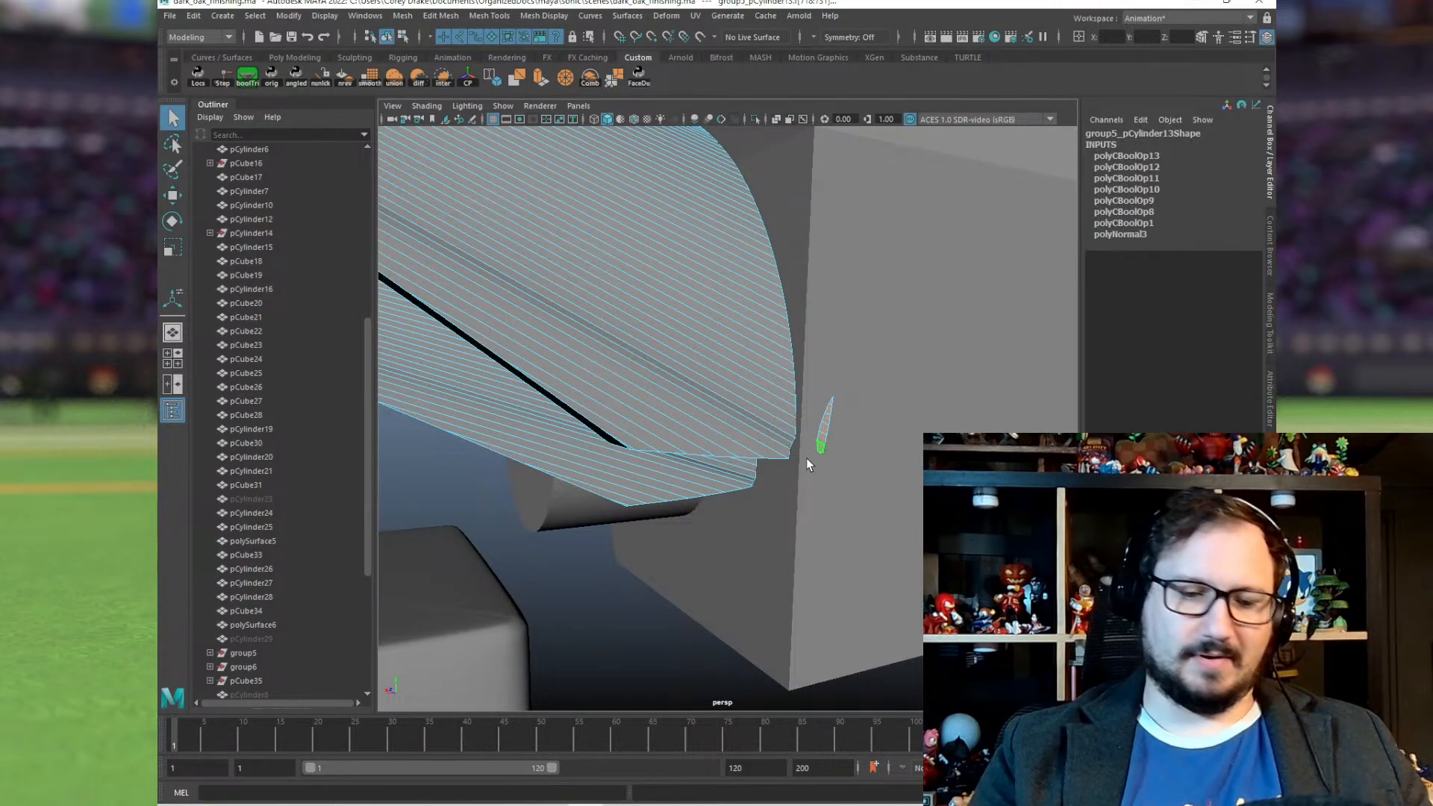
pyautogui.press('4')
pyautogui.press('Delete')
# Step: Extrude the faces of the hip spike mesh without adding any thickness
pyautogui.moveTo(806, 458)
pyautogui.keyDown('alt'); pyautogui.mouseDown()
pyautogui.moveTo(723, 473)
pyautogui.moveTo(761, 396)
pyautogui.moveTo(873, 347)
pyautogui.moveTo(649, 338)
pyautogui.moveTo(796, 370)
pyautogui.moveTo(671, 350)
pyautogui.mouseUp(); pyautogui.keyUp('alt')
pyautogui.press('F8')
pyautogui.press('5')
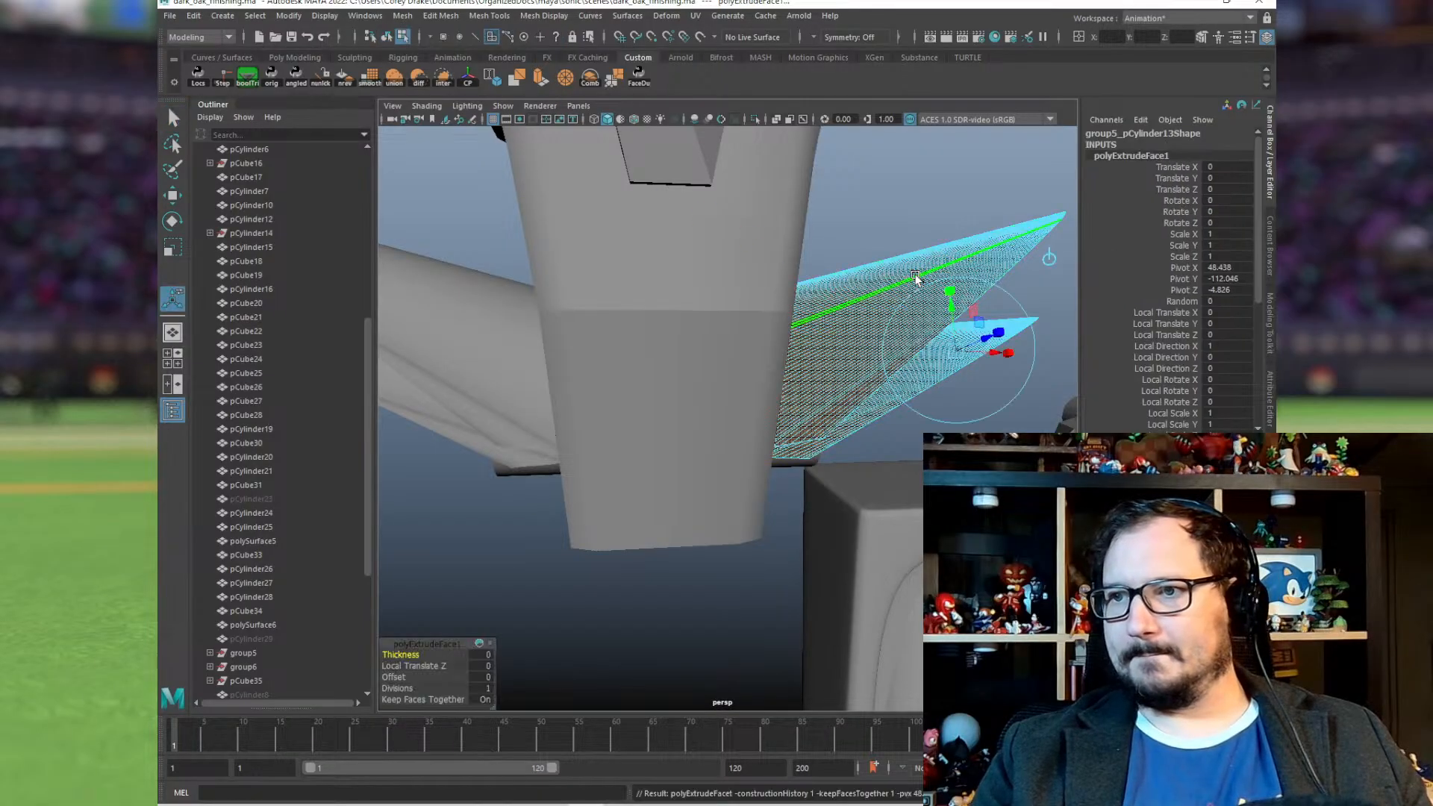
pyautogui.press('q')
pyautogui.click(943, 191)
# Step: Unlock the normals of the hip spike mesh
pyautogui.keyDown('alt'); pyautogui.moveTo(944, 191); pyautogui.dragTo(716, 321); pyautogui.keyUp('alt')
pyautogui.click(871, 281)
pyautogui.click(544, 16)
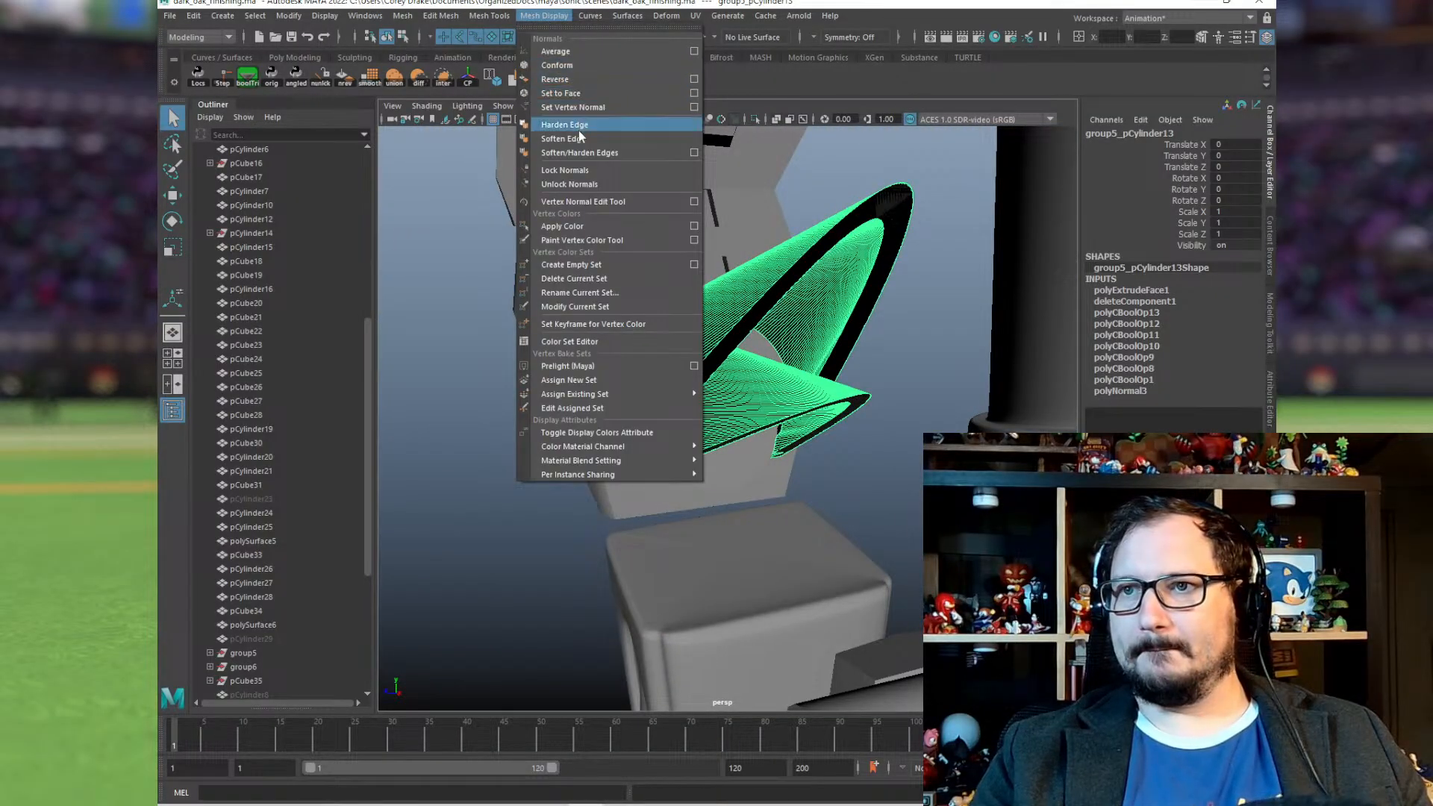
pyautogui.click(596, 186)
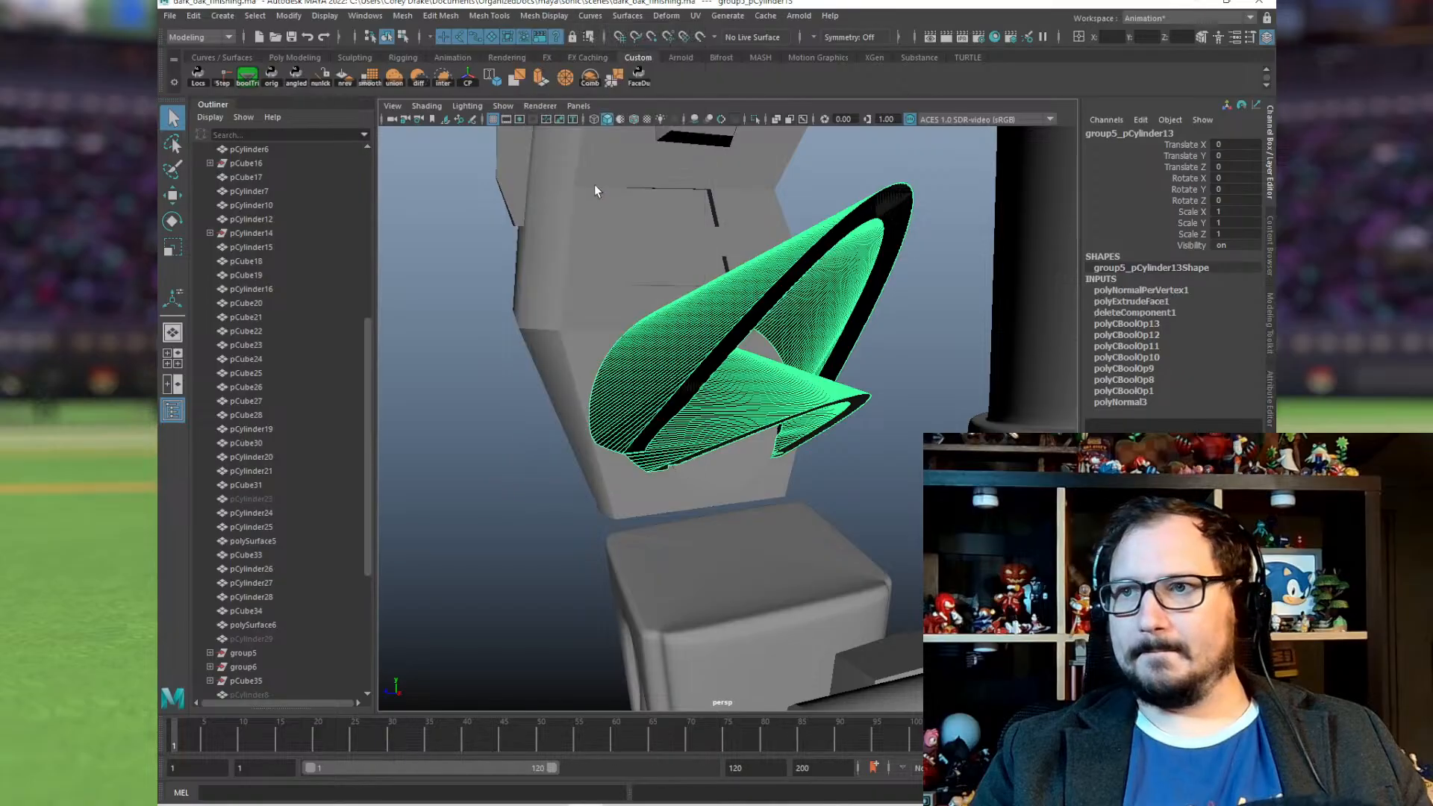
# Step: Reverse the normals of the hip spike mesh
pyautogui.click(938, 271)
pyautogui.keyDown('alt'); pyautogui.moveTo(739, 328); pyautogui.dragTo(892, 284); pyautogui.keyUp('alt')
pyautogui.click(893, 295)
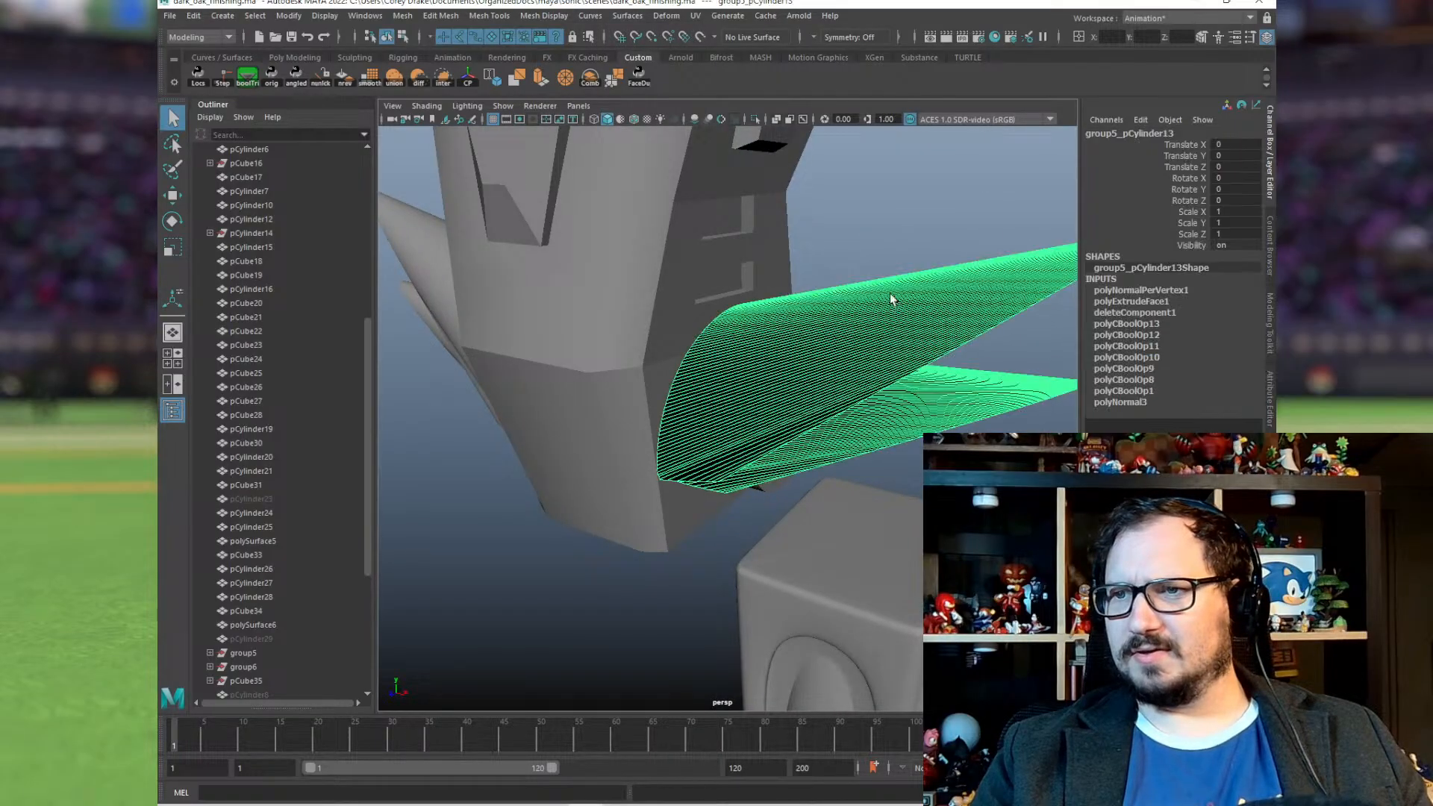
pyautogui.click(544, 16)
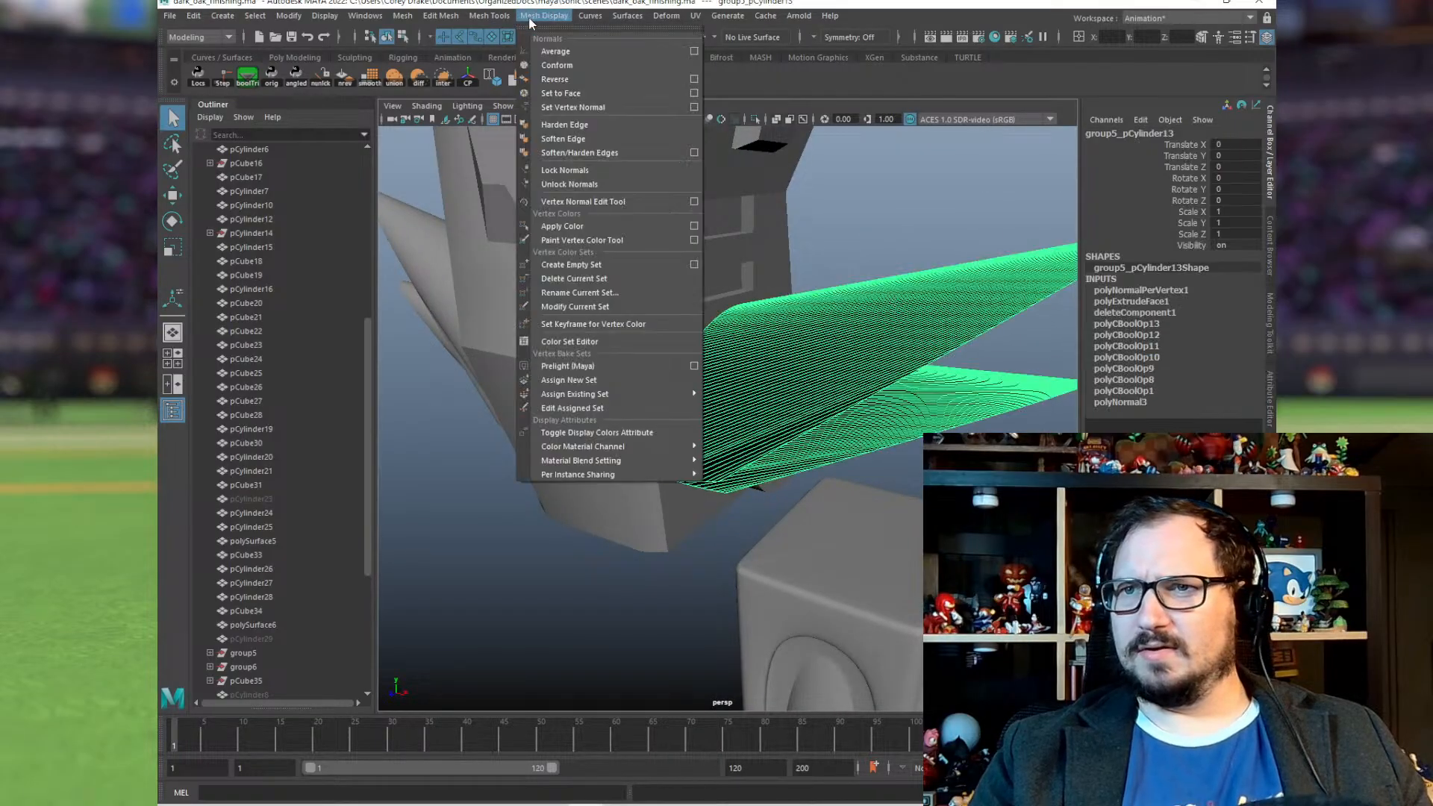
pyautogui.click(574, 79)
pyautogui.click(811, 205)
# Step: Delete the long flat outer rim face of the lower hip spike and select the duplicate face beneath it
pyautogui.keyDown('alt'); pyautogui.moveTo(921, 243); pyautogui.dragTo(656, 340); pyautogui.keyUp('alt')
pyautogui.click(808, 278)
pyautogui.moveTo(656, 334); pyautogui.dragTo(656, 364, button='right')
pyautogui.click(647, 396)
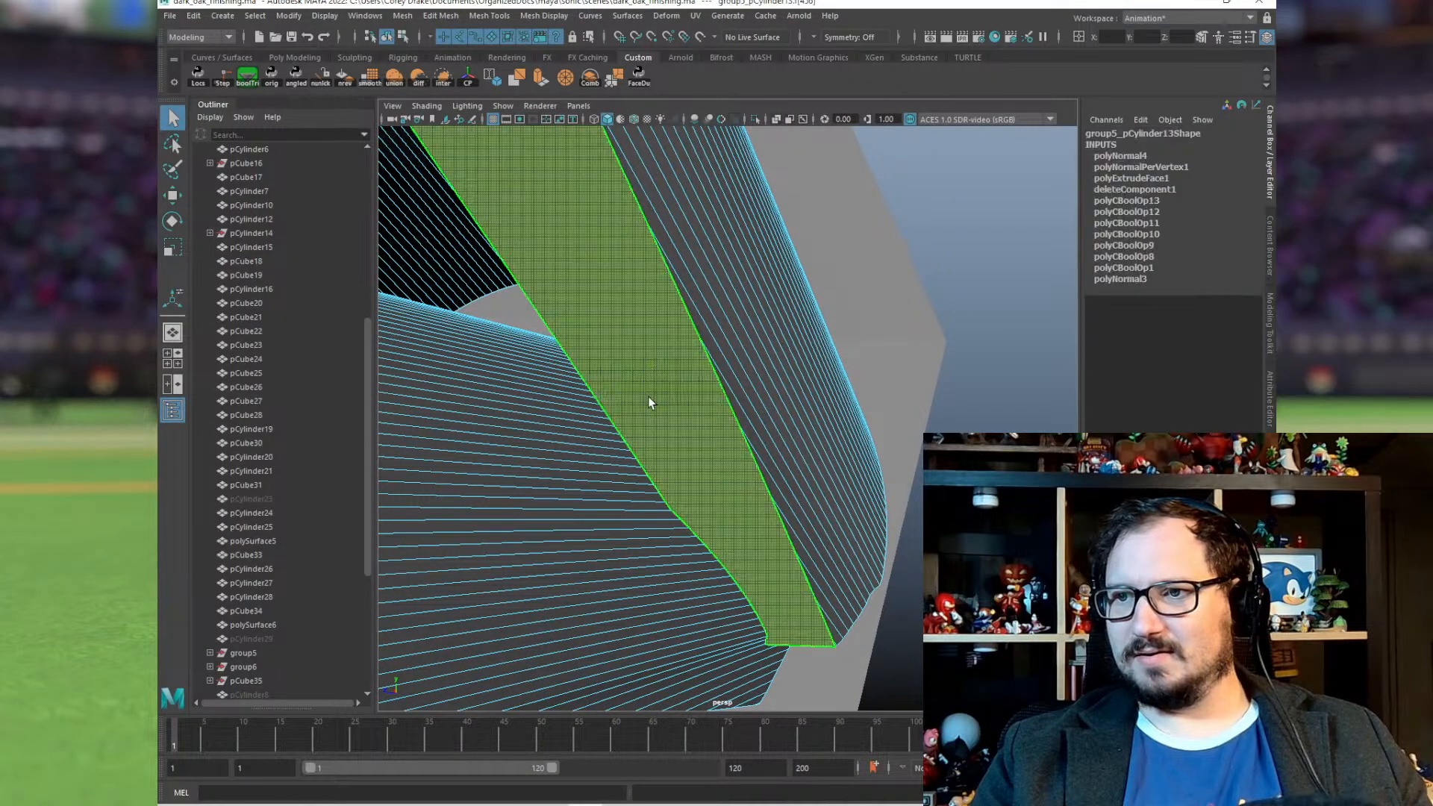
pyautogui.press('w')
pyautogui.scroll(-3, 698, 377)
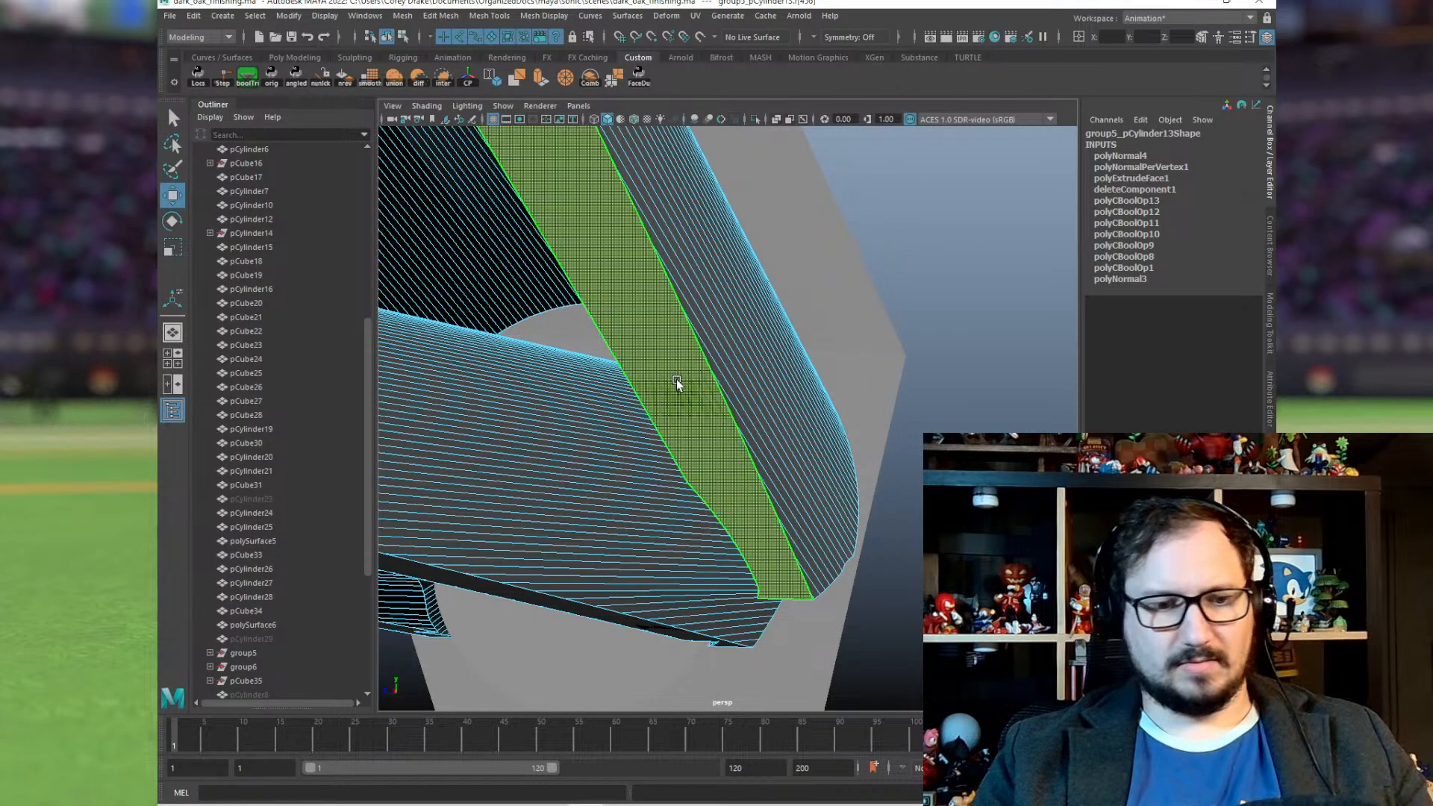
pyautogui.press('Delete')
pyautogui.click(675, 406)
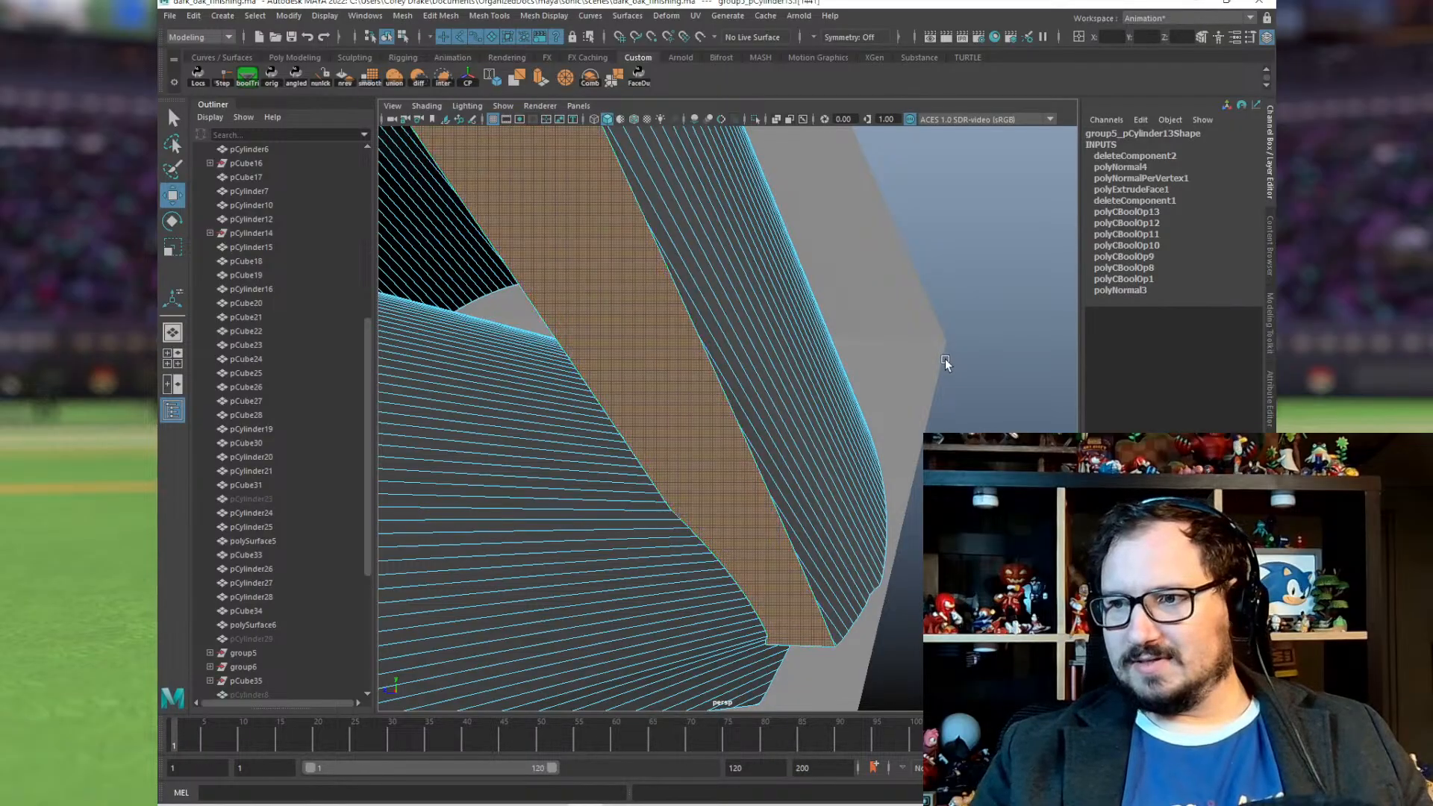
# Step: Try to delete a narrow face inside the hip spike and extrude the whole spike mesh again, undoing both edits
pyautogui.keyDown('alt'); pyautogui.moveTo(937, 355); pyautogui.dragTo(656, 362); pyautogui.keyUp('alt')
pyautogui.click(656, 363)
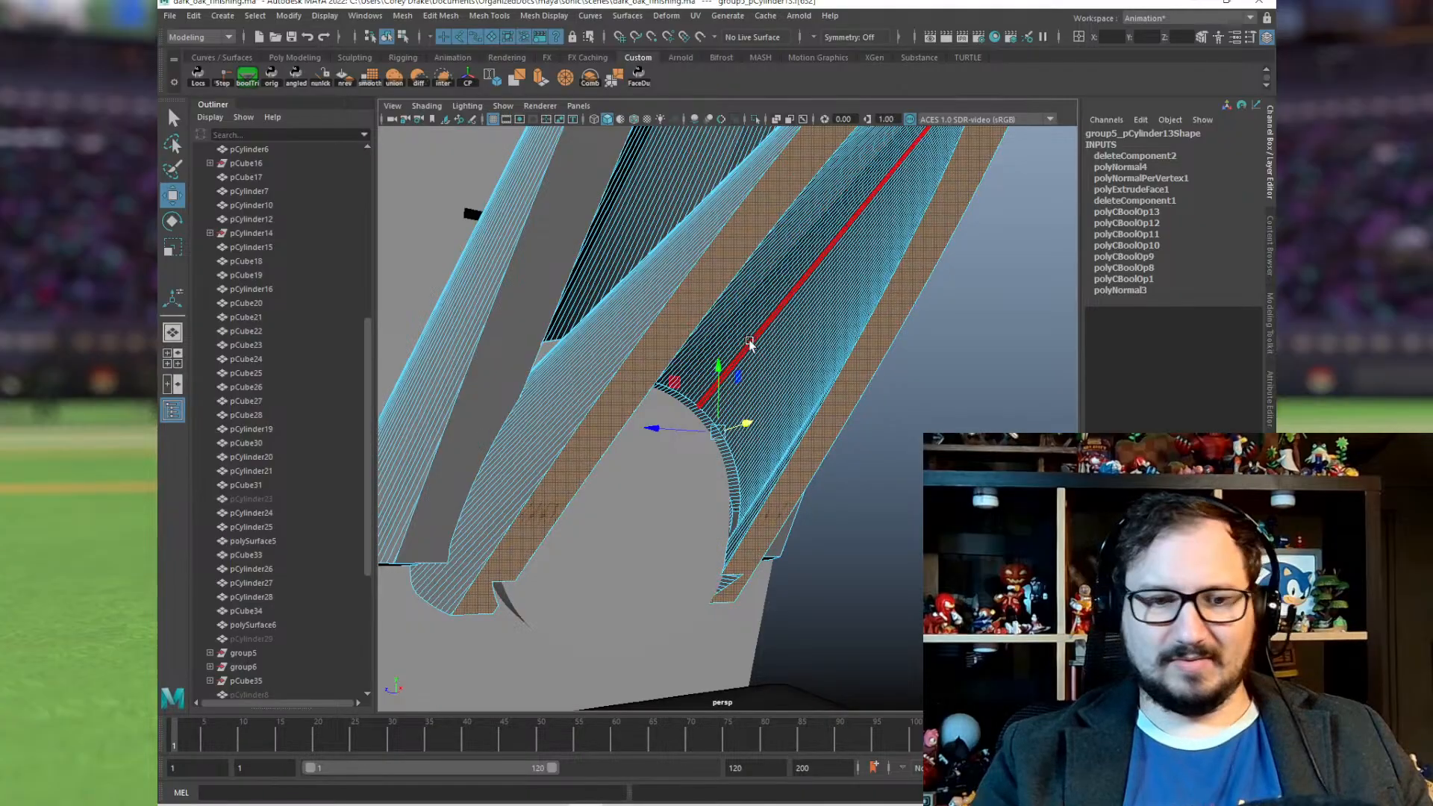
pyautogui.press('Delete')
pyautogui.keyDown('alt'); pyautogui.moveTo(746, 344); pyautogui.dragTo(802, 372); pyautogui.keyUp('alt')
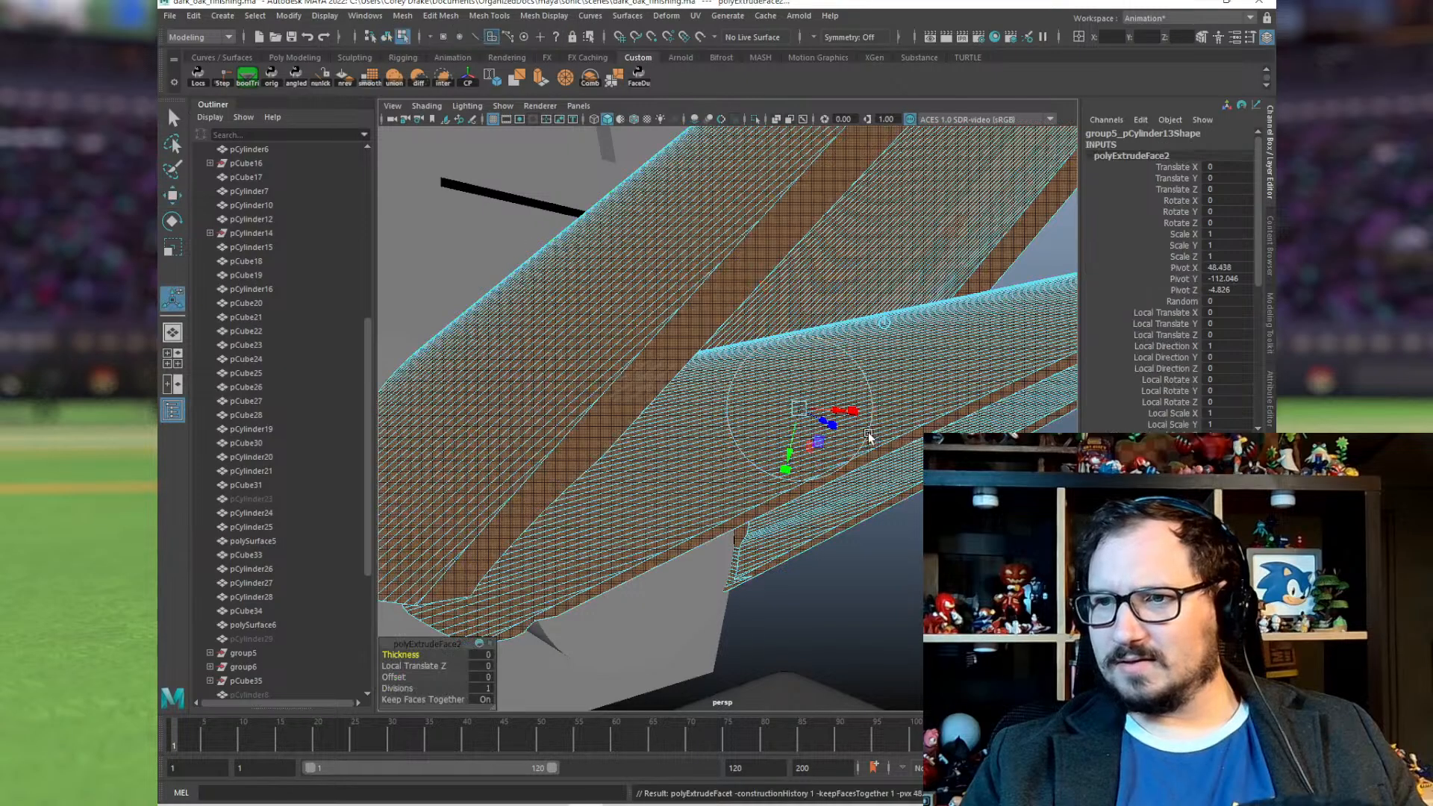
pyautogui.keyDown('alt'); pyautogui.moveTo(879, 434); pyautogui.dragTo(826, 393); pyautogui.keyUp('alt')
pyautogui.click(825, 393)
pyautogui.keyDown('alt'); pyautogui.moveTo(737, 361); pyautogui.dragTo(763, 386); pyautogui.keyUp('alt')
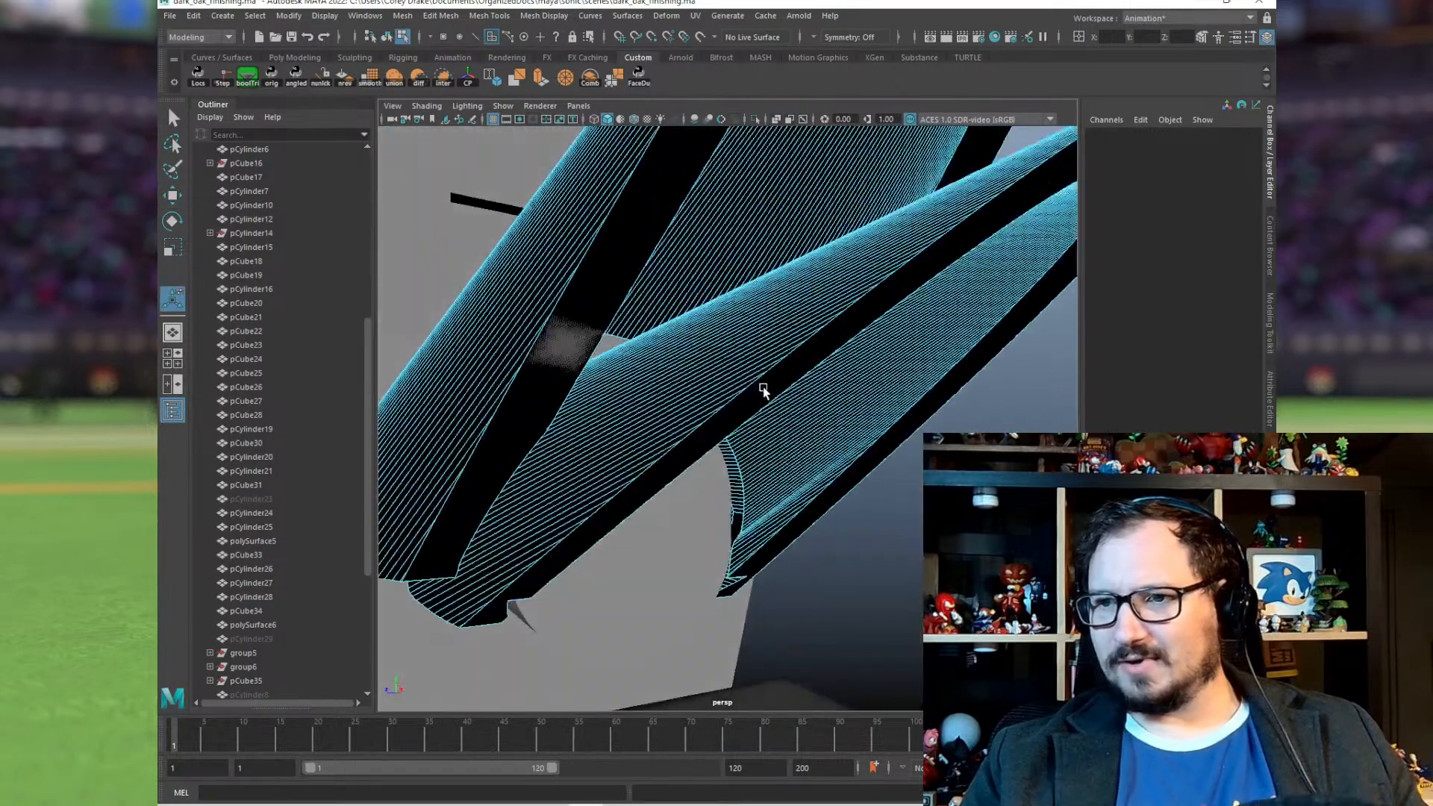
pyautogui.keyDown('alt'); pyautogui.moveTo(763, 387); pyautogui.dragTo(646, 337, button='right'); pyautogui.keyUp('alt')
pyautogui.hotkey('ctrl', 'z')
pyautogui.hotkey('ctrl', 'z')
pyautogui.hotkey('ctrl', 'z')
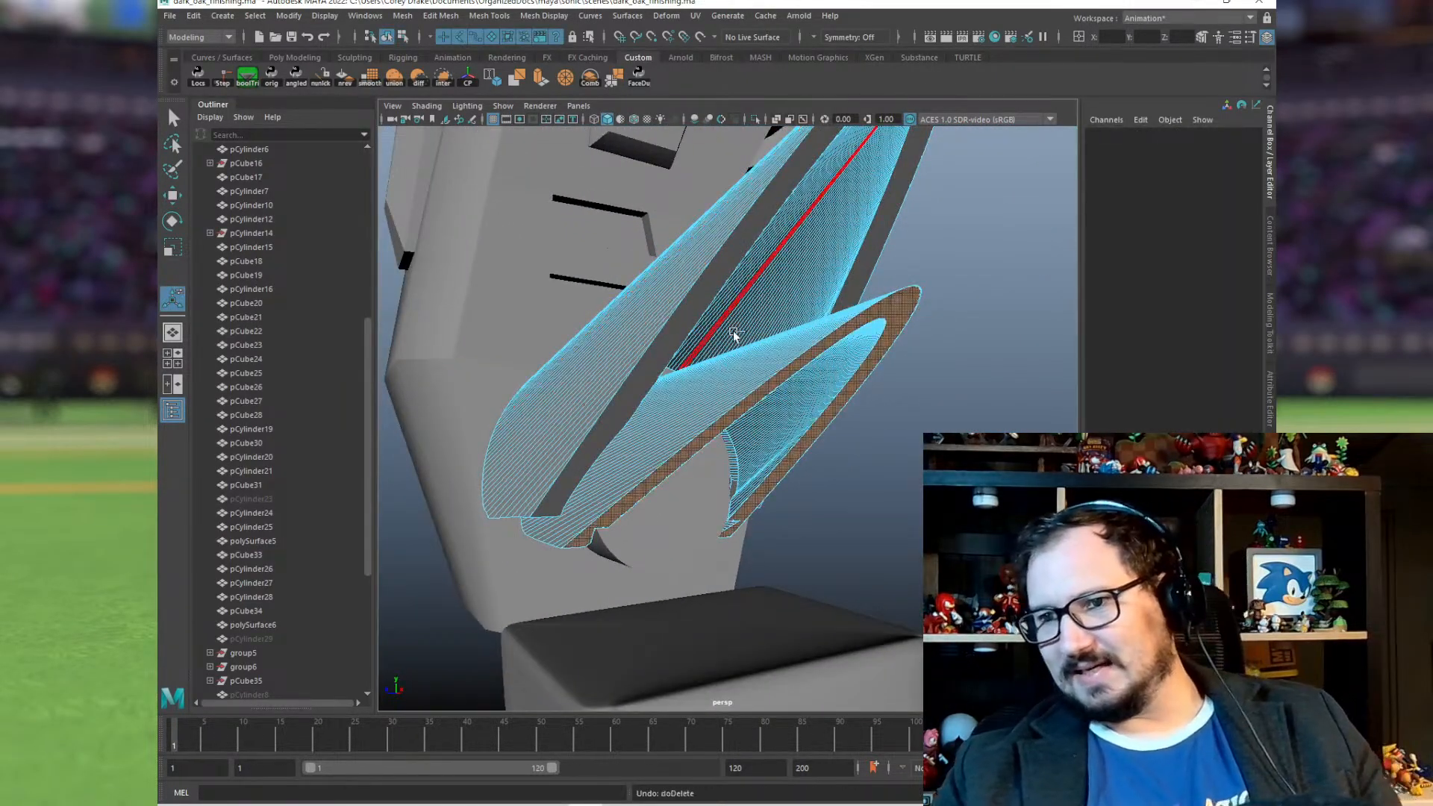
# Step: Undo the earlier face deletions on the hip spike mesh
pyautogui.hotkey('ctrl', 'z')
pyautogui.hotkey('ctrl', 'z')
pyautogui.hotkey('ctrl', 'z')
pyautogui.hotkey('ctrl', 'z')
pyautogui.hotkey('ctrl', 'z')
pyautogui.hotkey('ctrl', 'z')
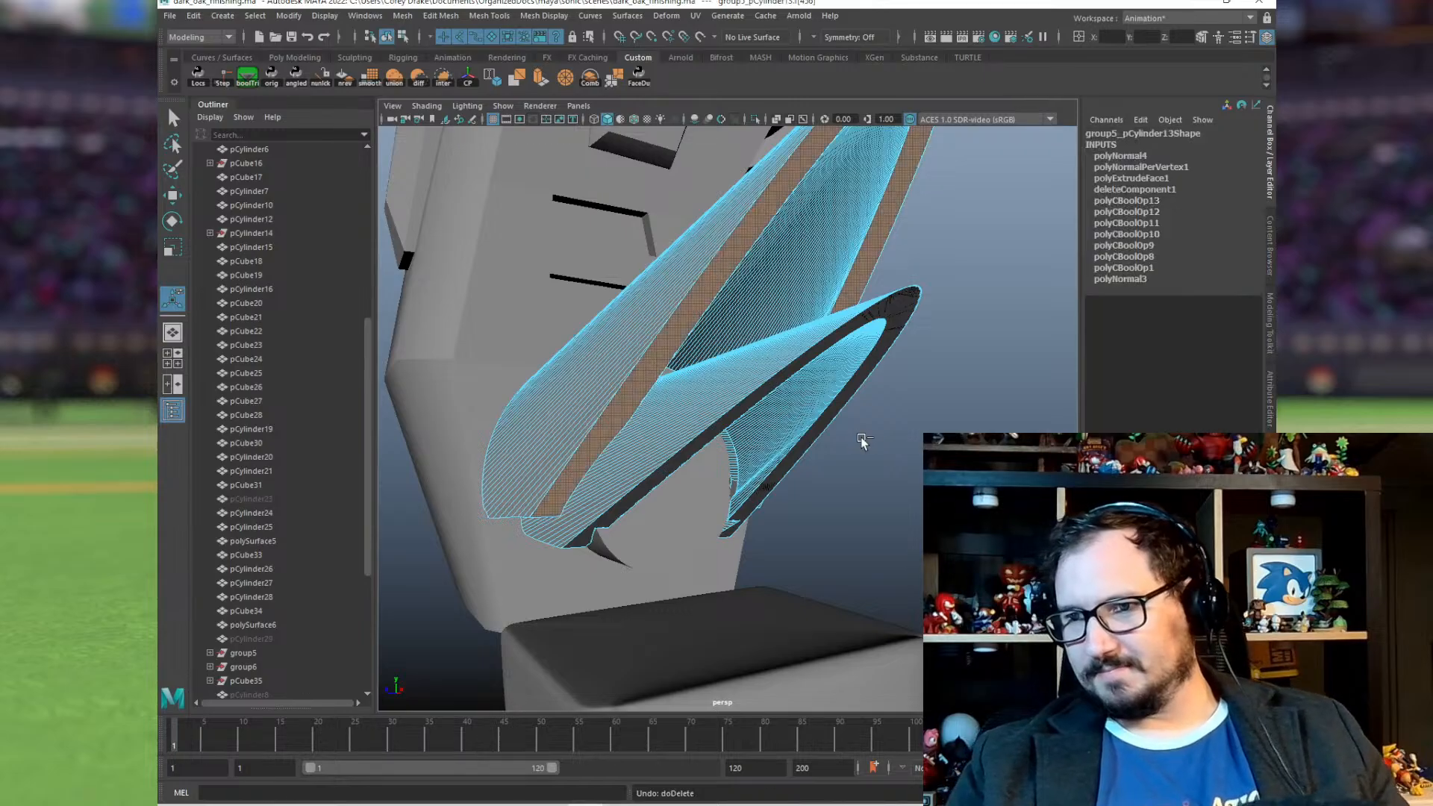
# Step: Try to delete a thin lengthwise face on the outer side of the upper hip spike
pyautogui.keyDown('alt'); pyautogui.moveTo(891, 373); pyautogui.dragTo(895, 432); pyautogui.keyUp('alt')
pyautogui.keyDown('alt'); pyautogui.moveTo(639, 389); pyautogui.dragTo(705, 430, button='middle'); pyautogui.keyUp('alt')
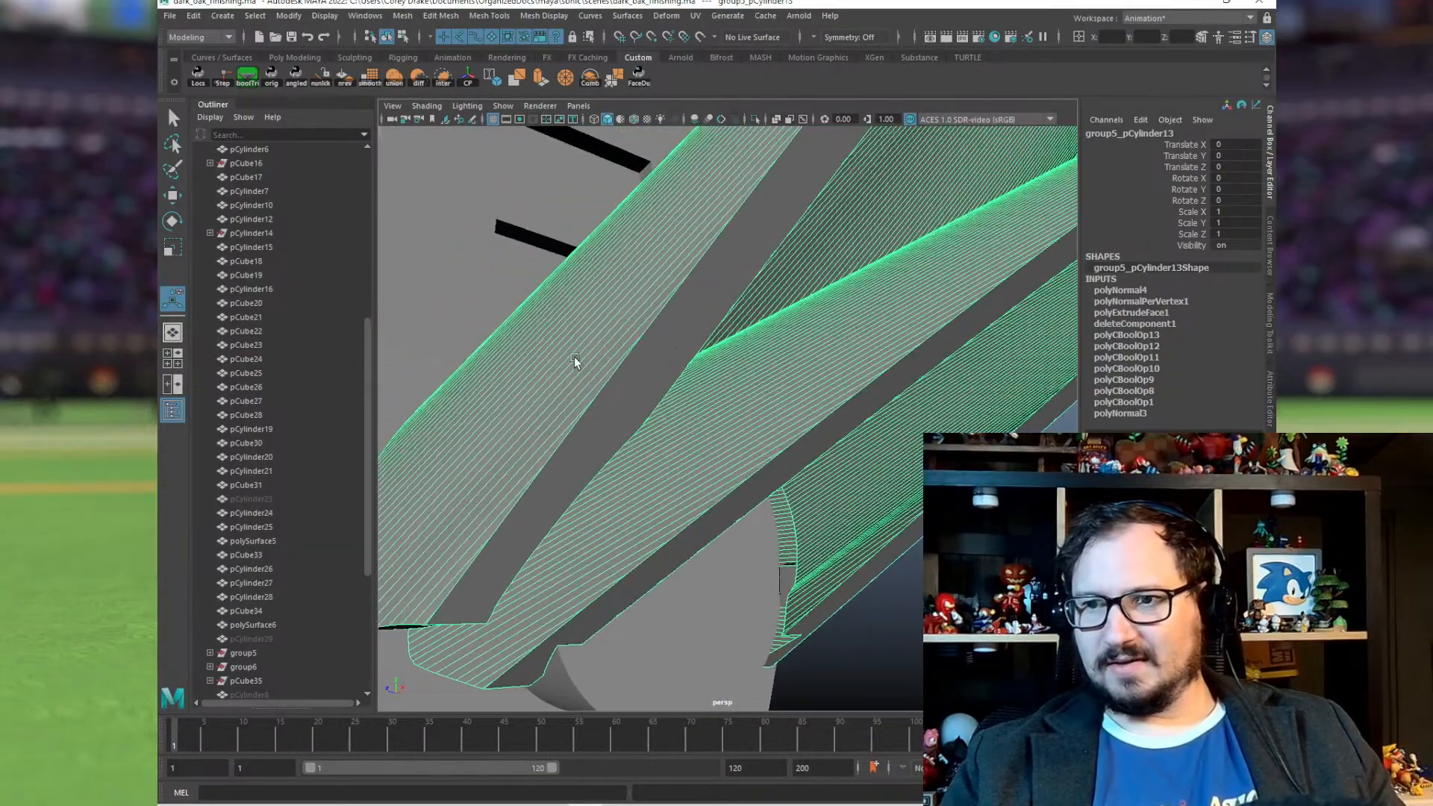
pyautogui.moveTo(575, 359); pyautogui.dragTo(574, 392, button='right')
pyautogui.keyDown('alt'); pyautogui.moveTo(573, 373); pyautogui.dragTo(673, 508); pyautogui.keyUp('alt')
pyautogui.click(672, 508)
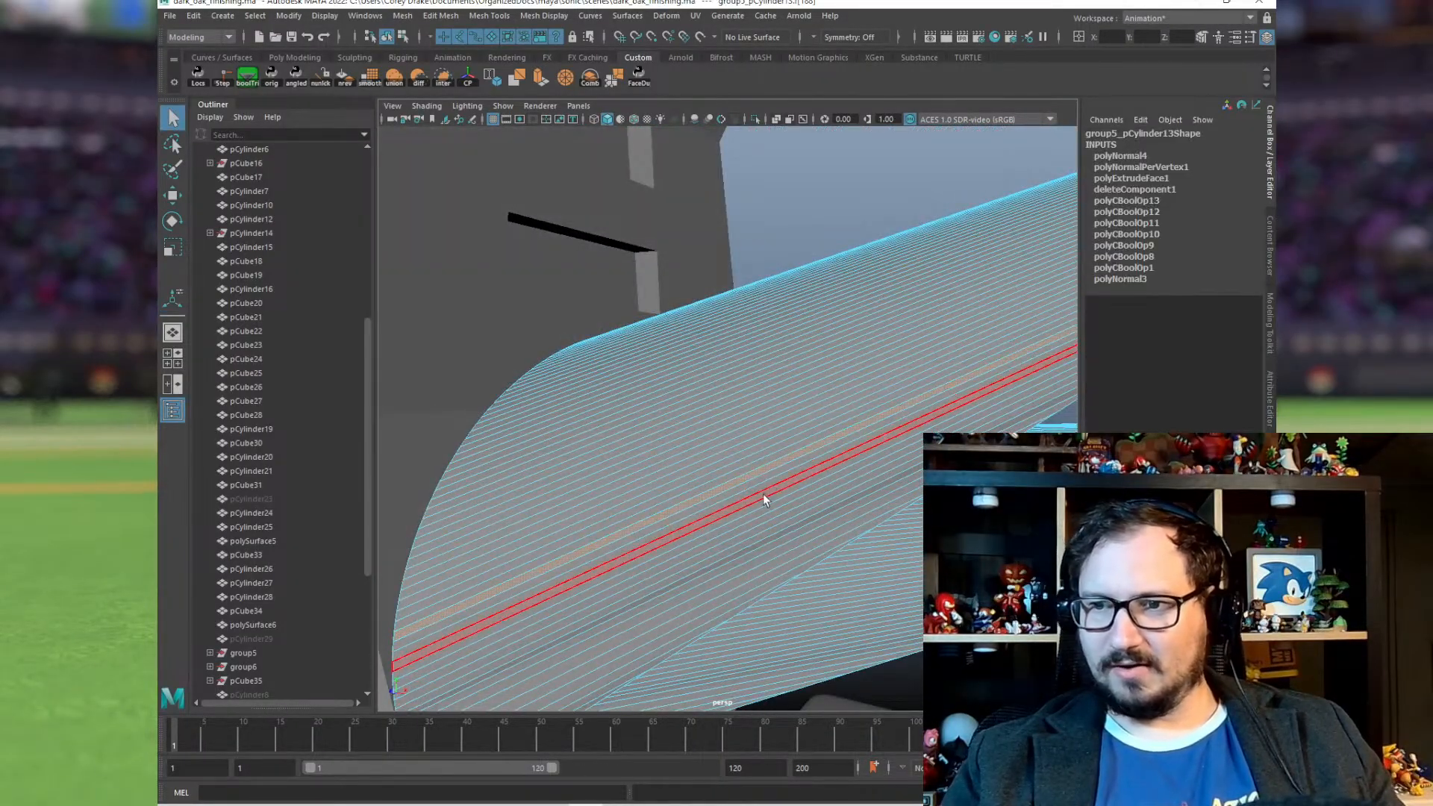
pyautogui.press('Delete')
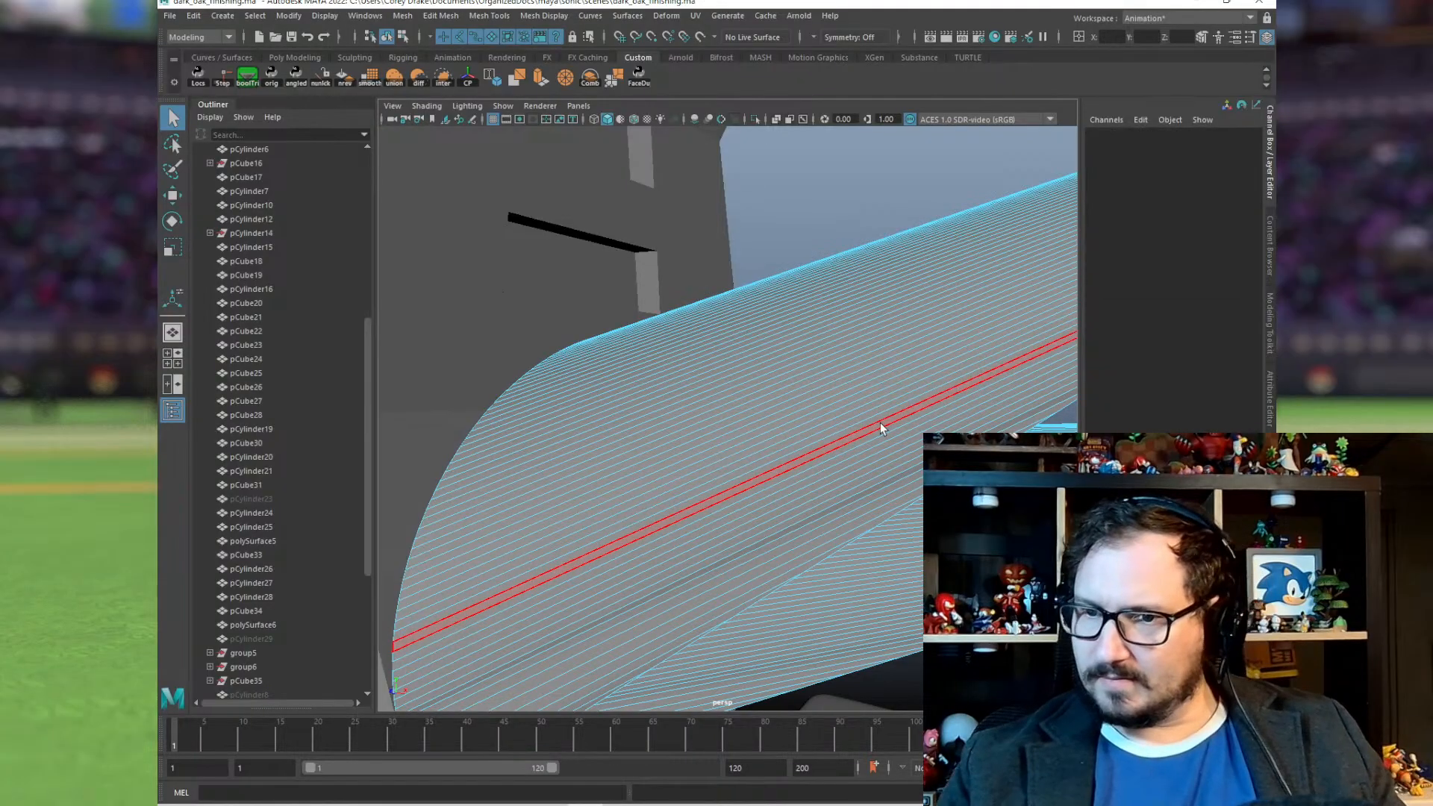
# Step: Grow the face selection across the connected shell of the hip spike mesh and delete that duplicate shell
pyautogui.keyDown('alt'); pyautogui.moveTo(889, 423); pyautogui.dragTo(727, 424); pyautogui.keyUp('alt')
pyautogui.hotkey('shift', '.')
pyautogui.hotkey('shift', '.')
pyautogui.hotkey('shift', '.')
pyautogui.hotkey('shift', '.')
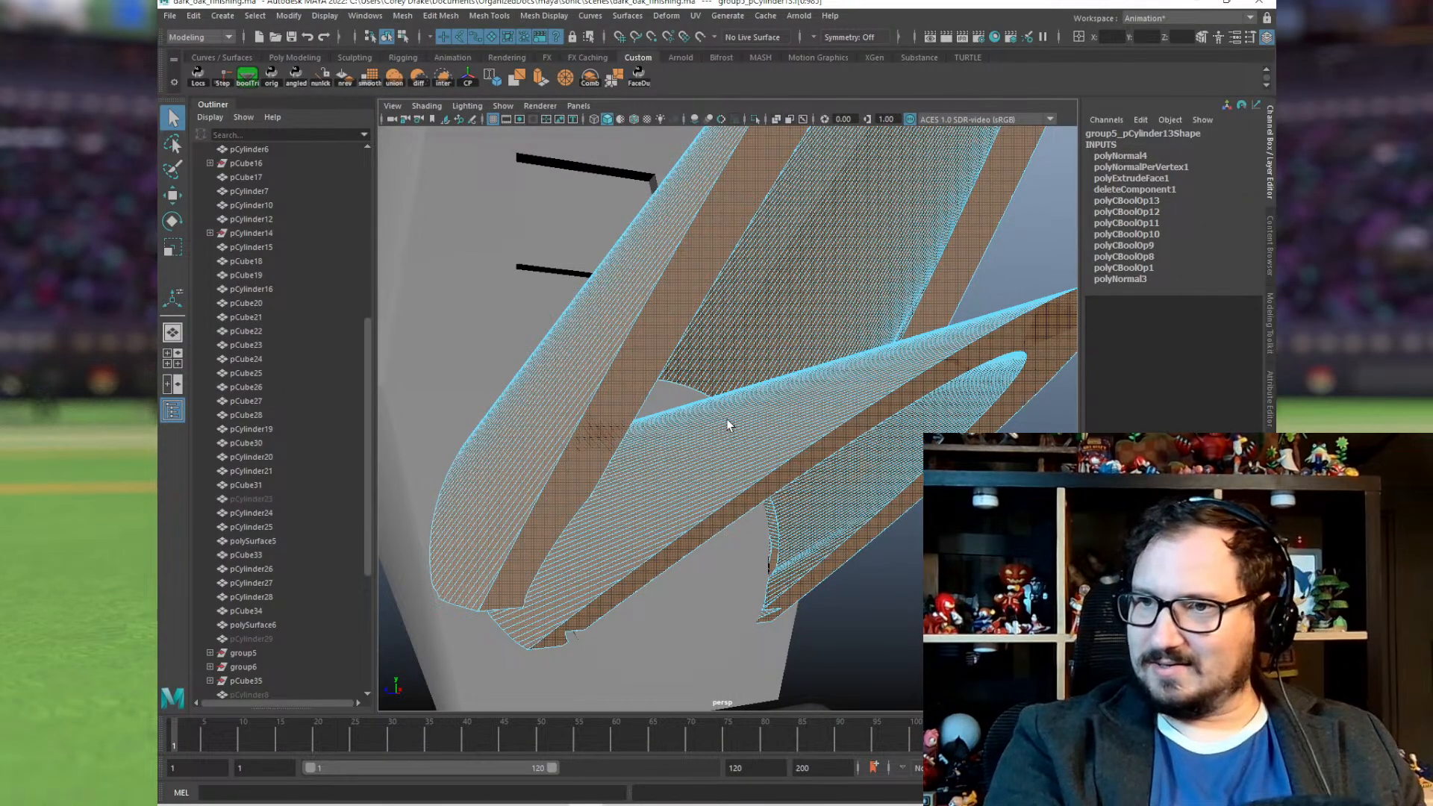
pyautogui.press('Delete')
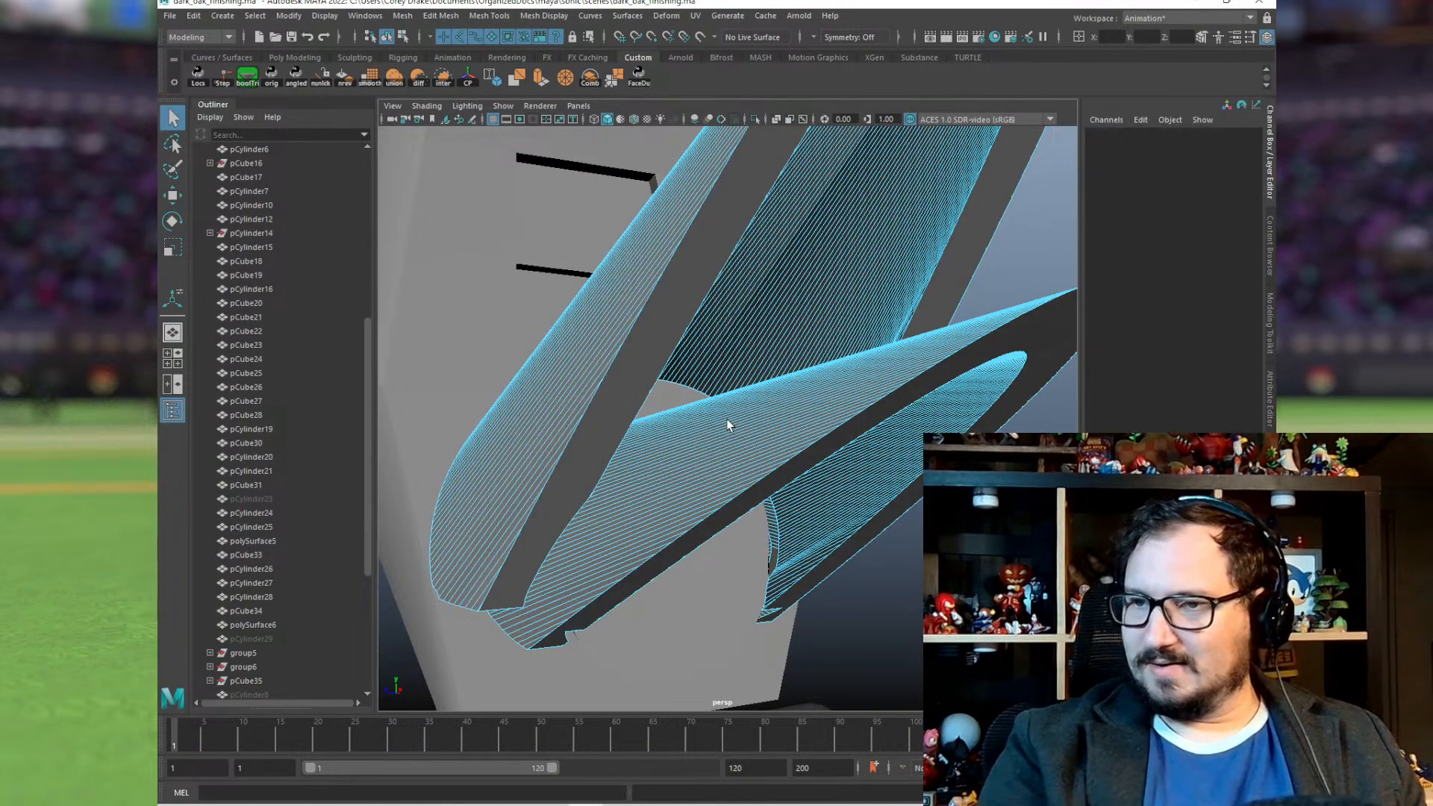
# Step: Try to delete the remaining connected shell of the hip spike mesh and undo the deletion
pyautogui.doubleClick(621, 401)
pyautogui.hotkey('shift', '.')
pyautogui.hotkey('shift', '.')
pyautogui.hotkey('shift', '.')
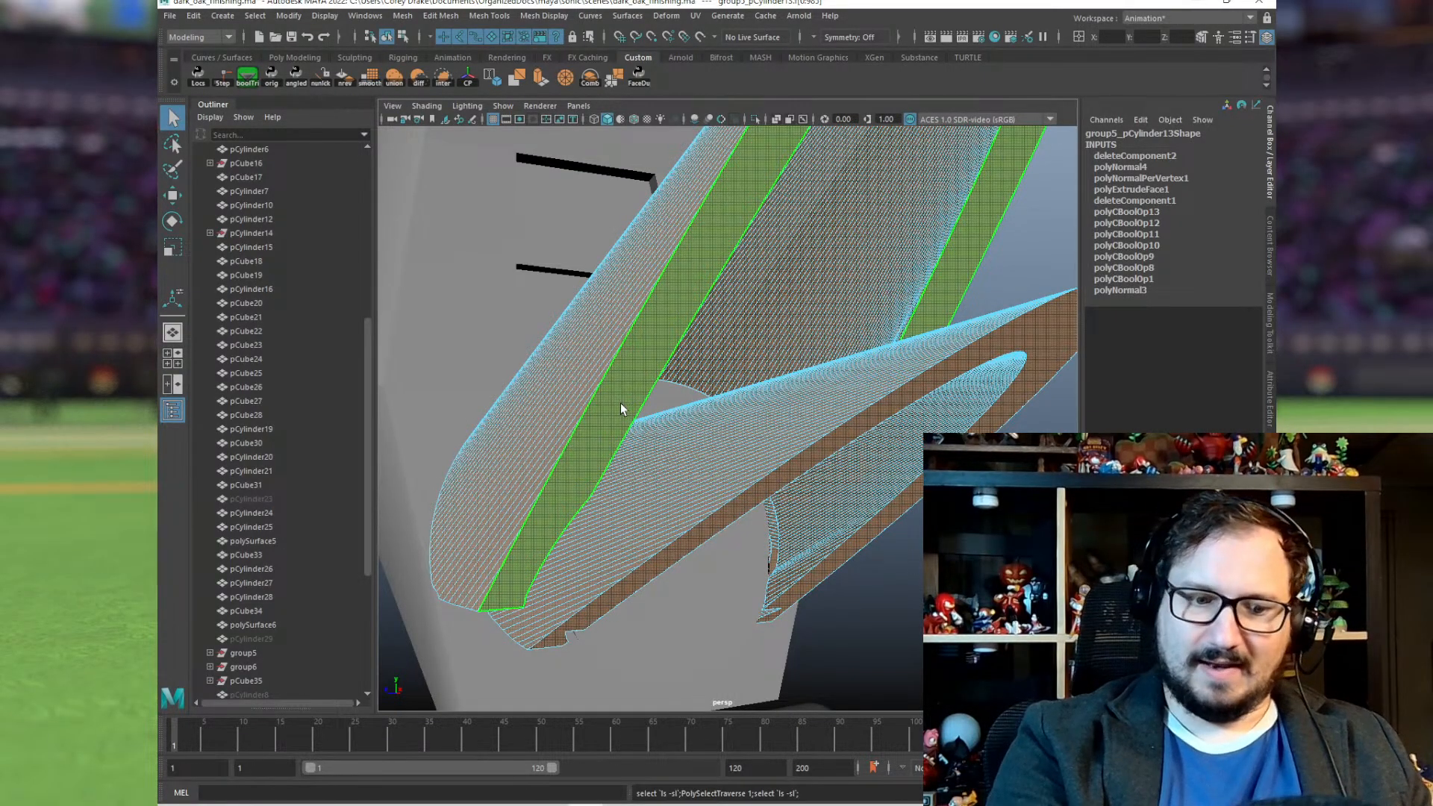
pyautogui.press('Delete')
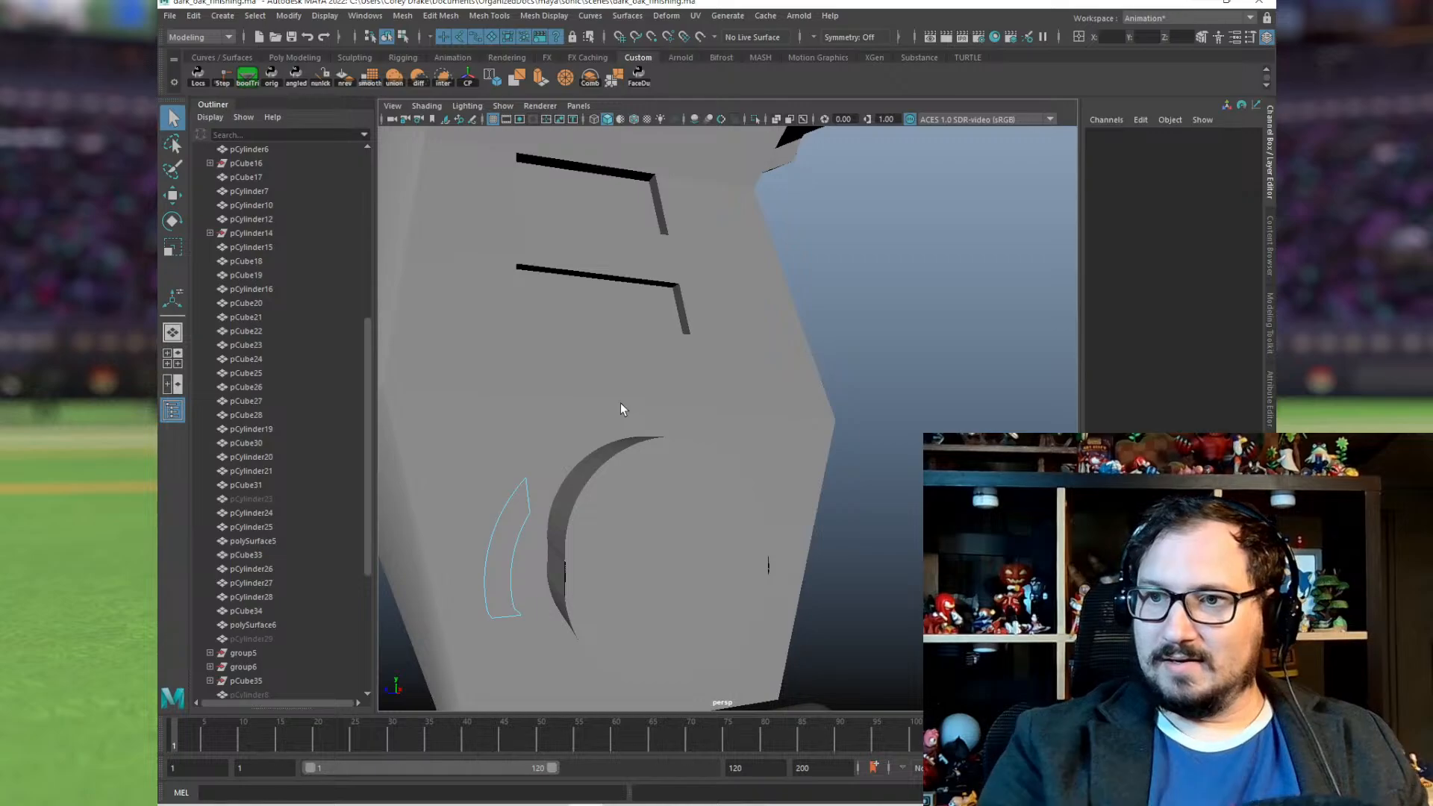
pyautogui.keyDown('alt'); pyautogui.moveTo(625, 403); pyautogui.dragTo(734, 427); pyautogui.keyUp('alt')
pyautogui.hotkey('ctrl', 'z')
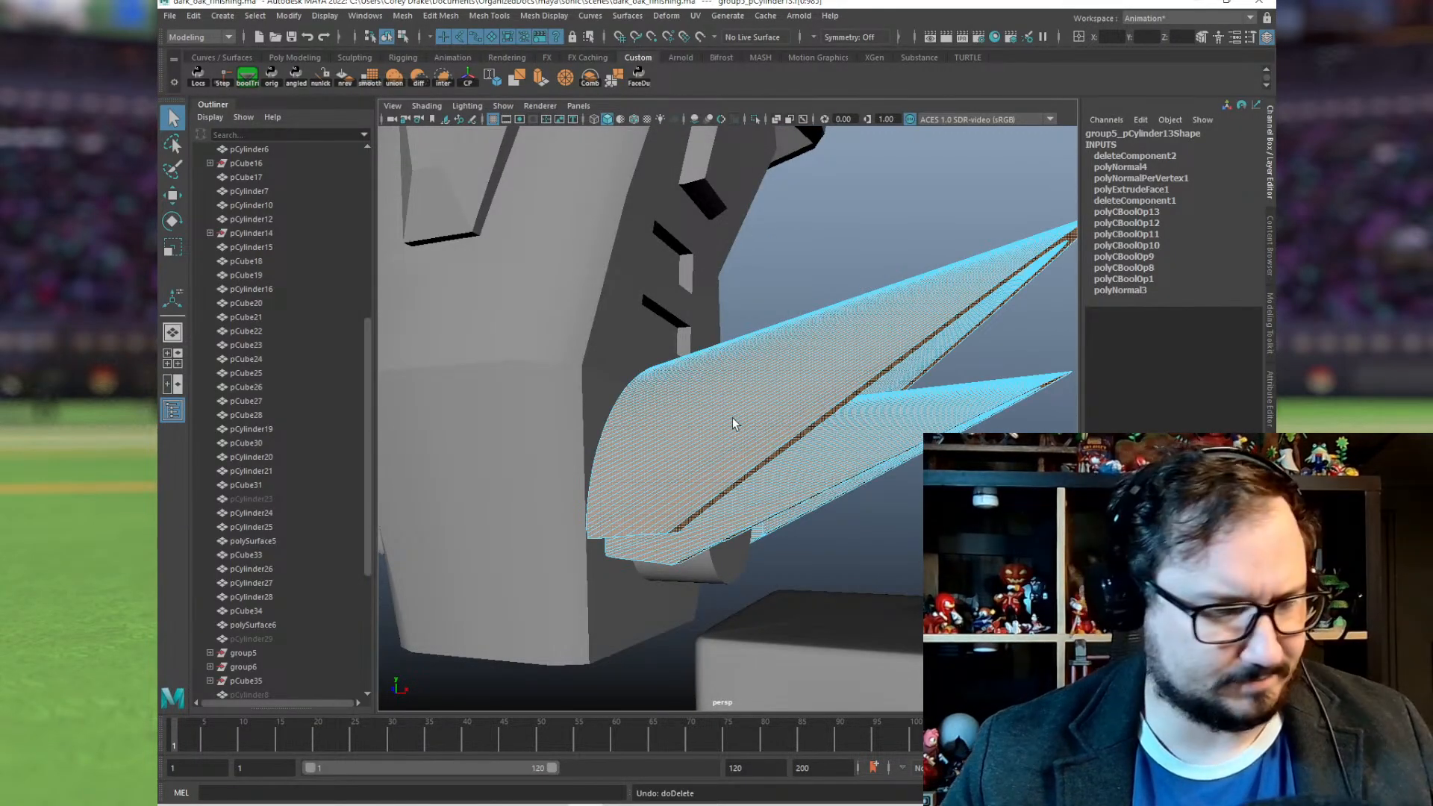
# Step: Try to extrude the faces of the whole hip spike mesh again and undo the extrusion
pyautogui.hotkey('shift', '.')
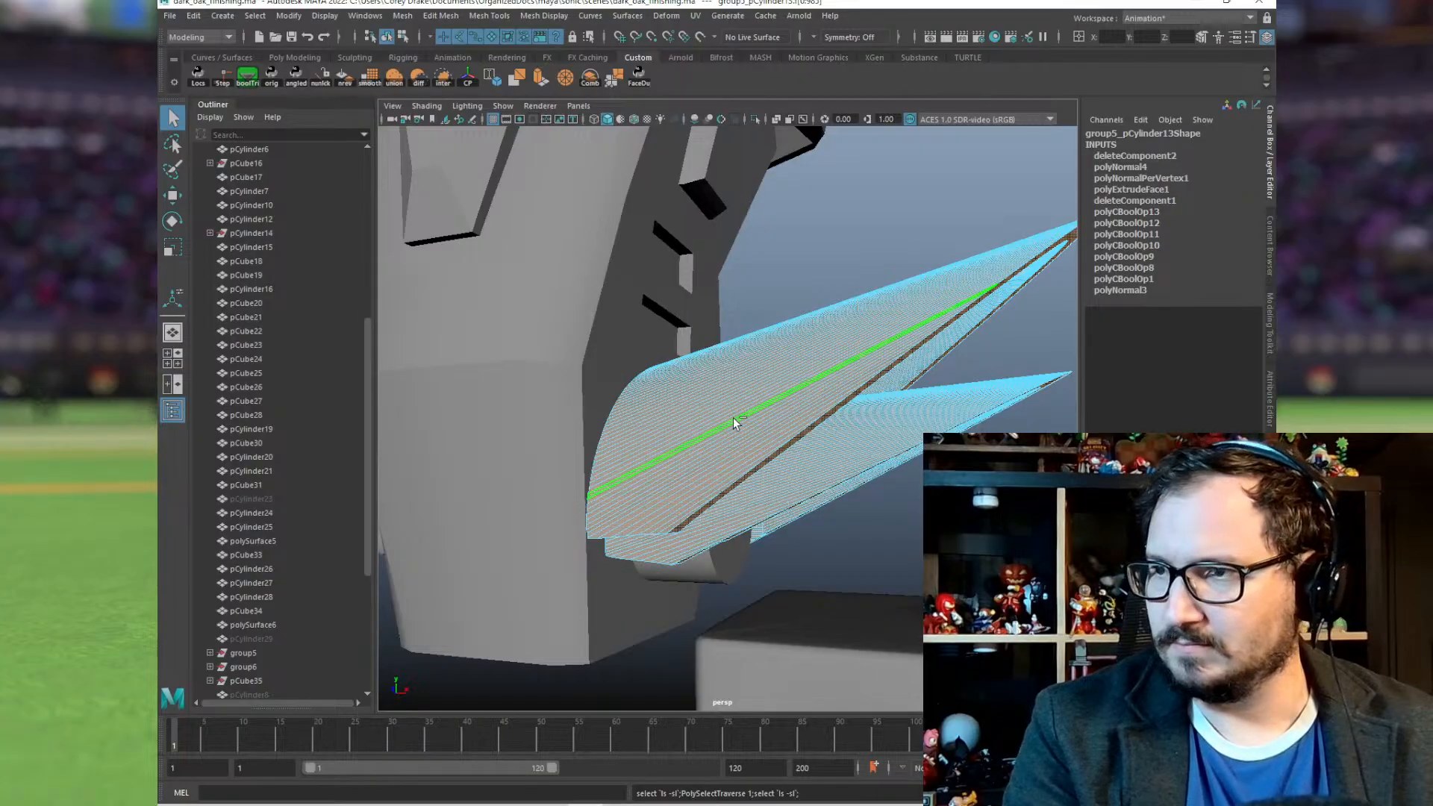
pyautogui.keyDown('alt'); pyautogui.moveTo(733, 418); pyautogui.dragTo(673, 289, button='right'); pyautogui.keyUp('alt')
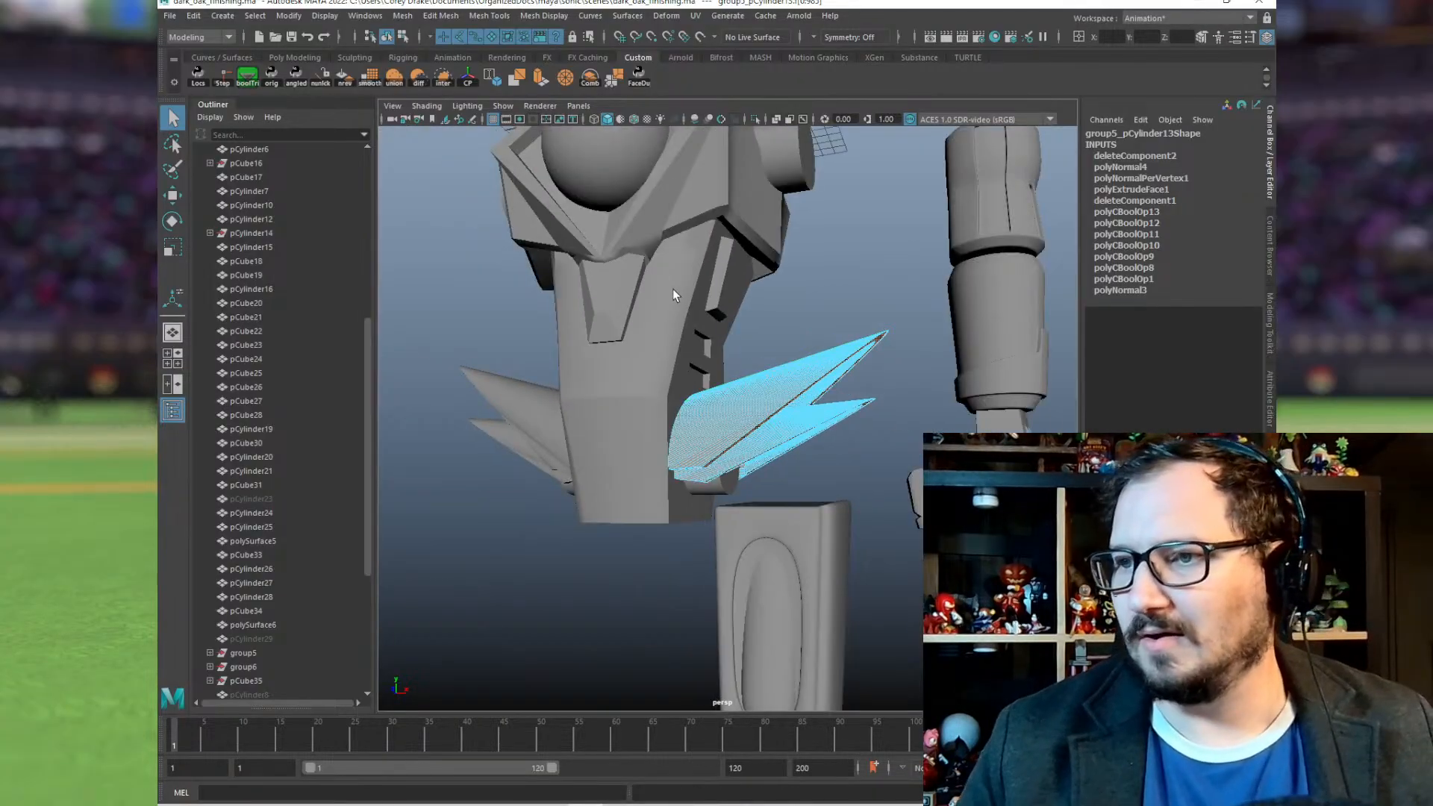
pyautogui.moveTo(632, 261); pyautogui.dragTo(929, 537)
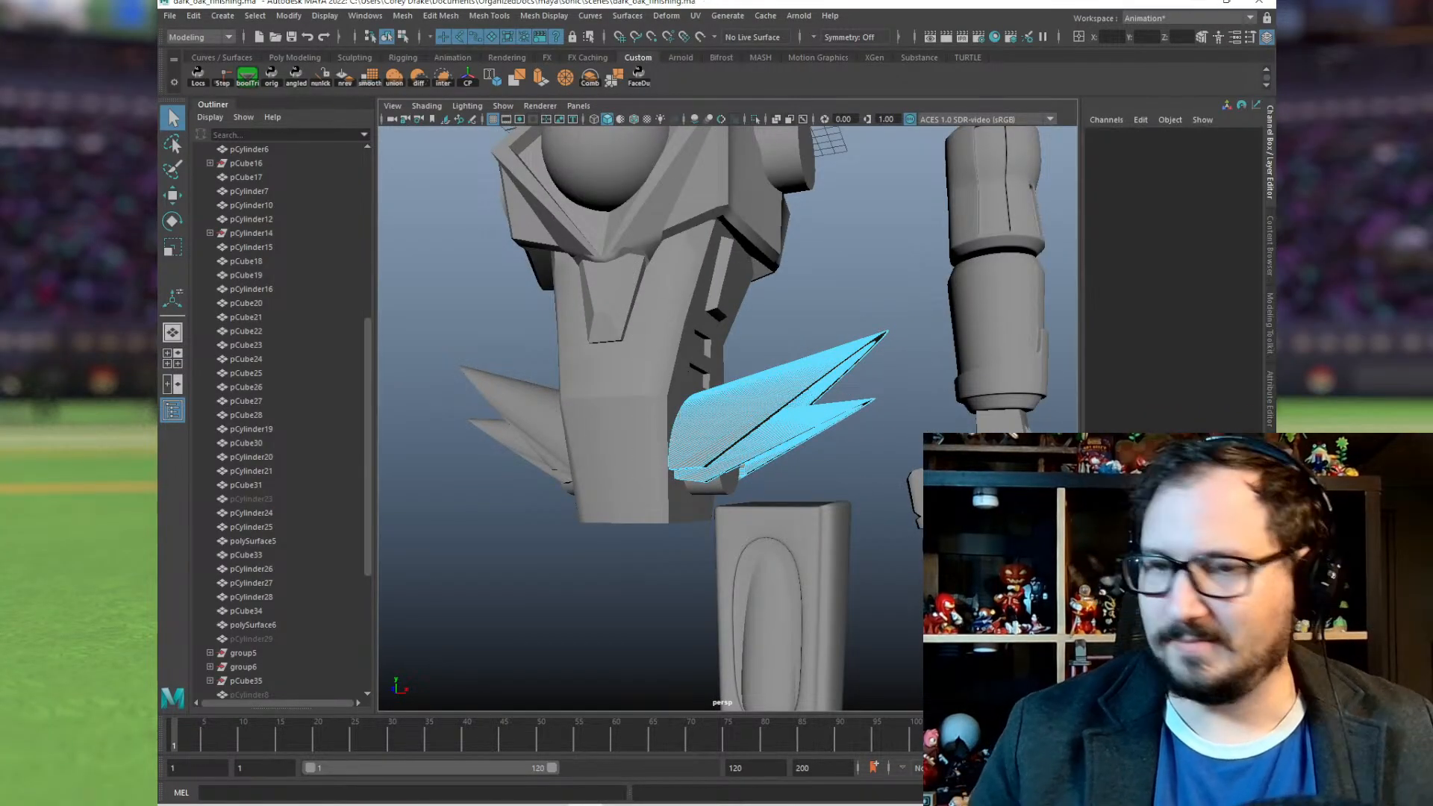
pyautogui.scroll(5, 766, 369)
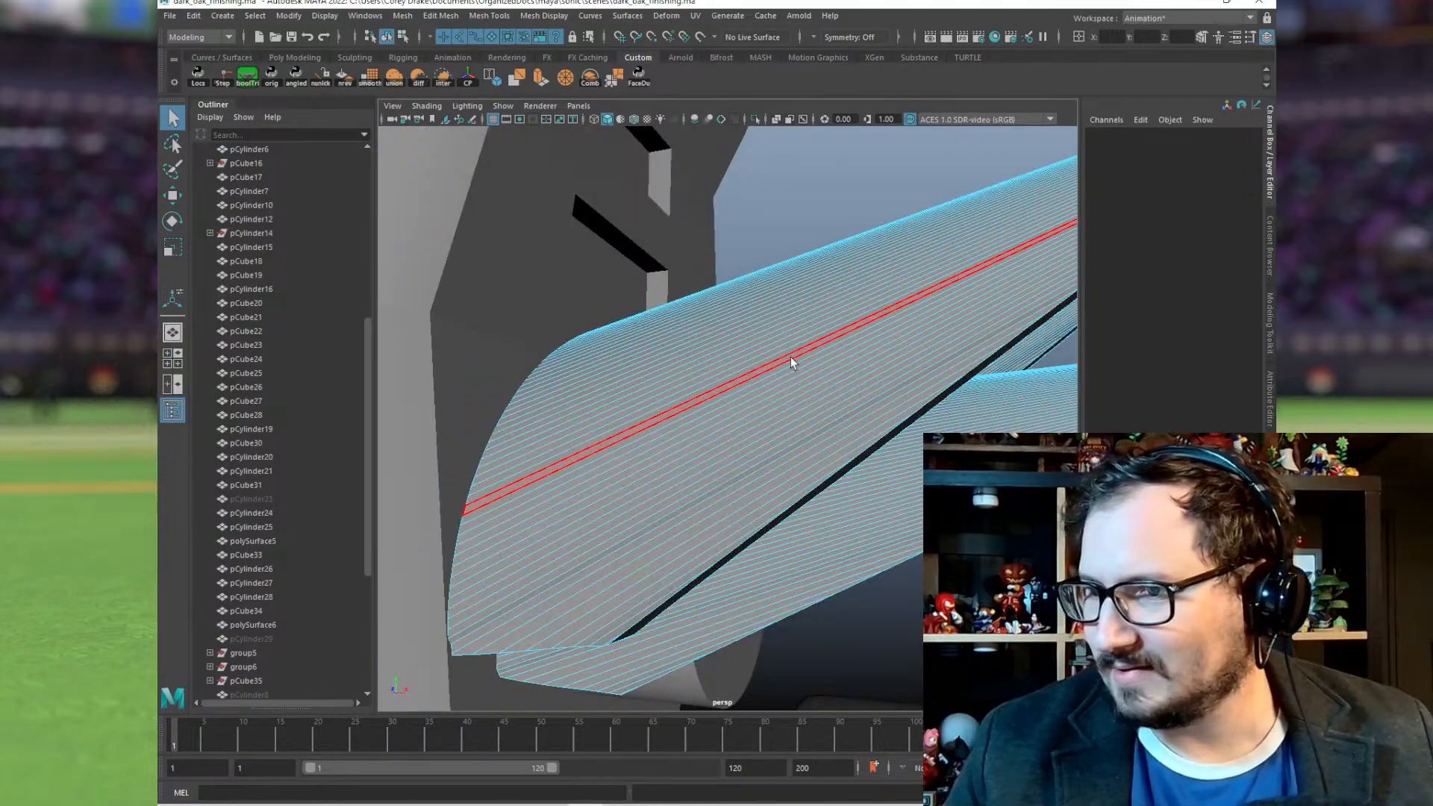
pyautogui.press('F8')
pyautogui.keyDown('alt'); pyautogui.moveTo(672, 333); pyautogui.dragTo(670, 382); pyautogui.keyUp('alt')
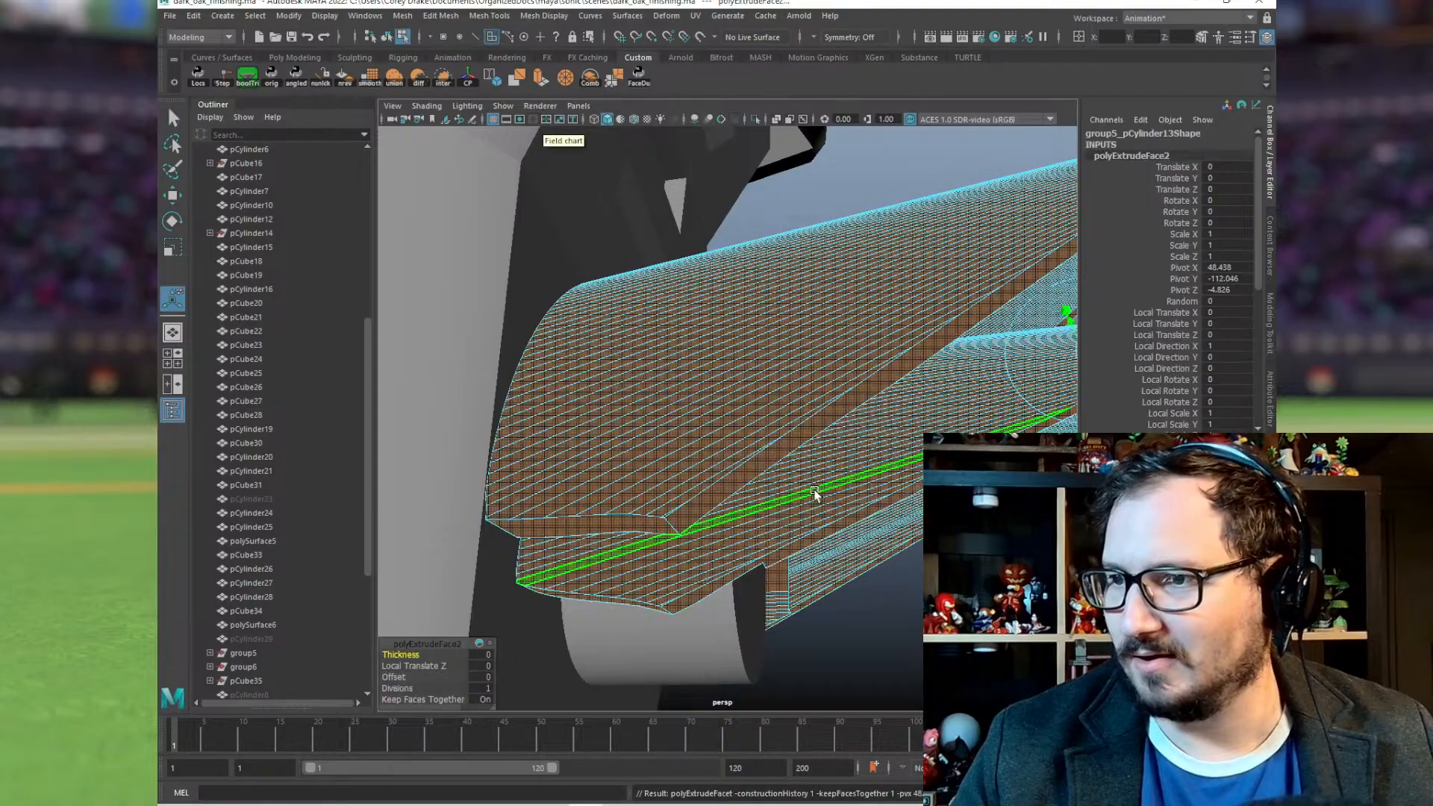
pyautogui.keyDown('alt'); pyautogui.moveTo(816, 494); pyautogui.dragTo(720, 396, button='right'); pyautogui.keyUp('alt')
pyautogui.hotkey('ctrl', 'z')
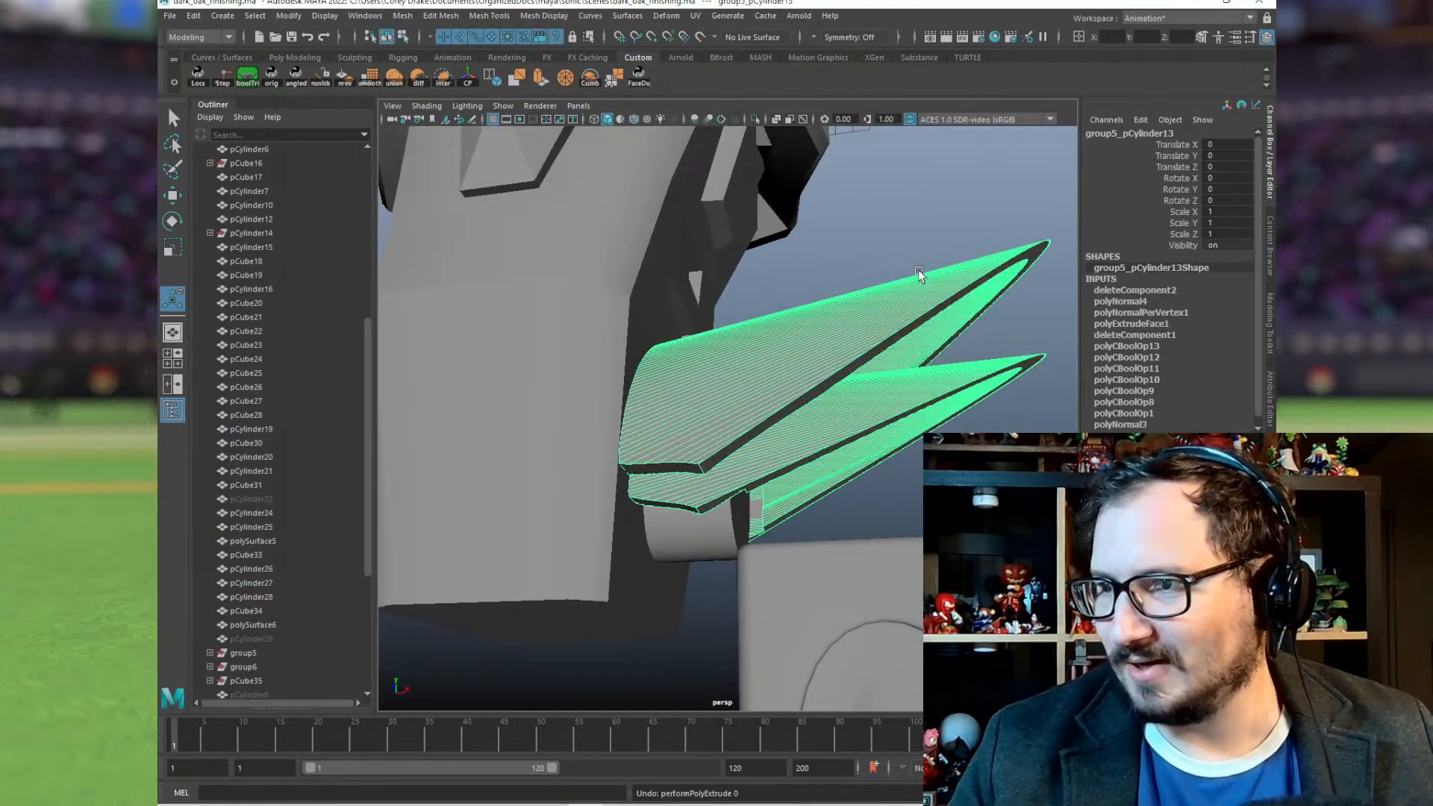
# Step: Export only the selected hip spike mesh to the dark_oak folder under 3dPrints
pyautogui.click(928, 288)
pyautogui.keyDown('alt'); pyautogui.moveTo(927, 288); pyautogui.dragTo(850, 418); pyautogui.keyUp('alt')
pyautogui.click(598, 397)
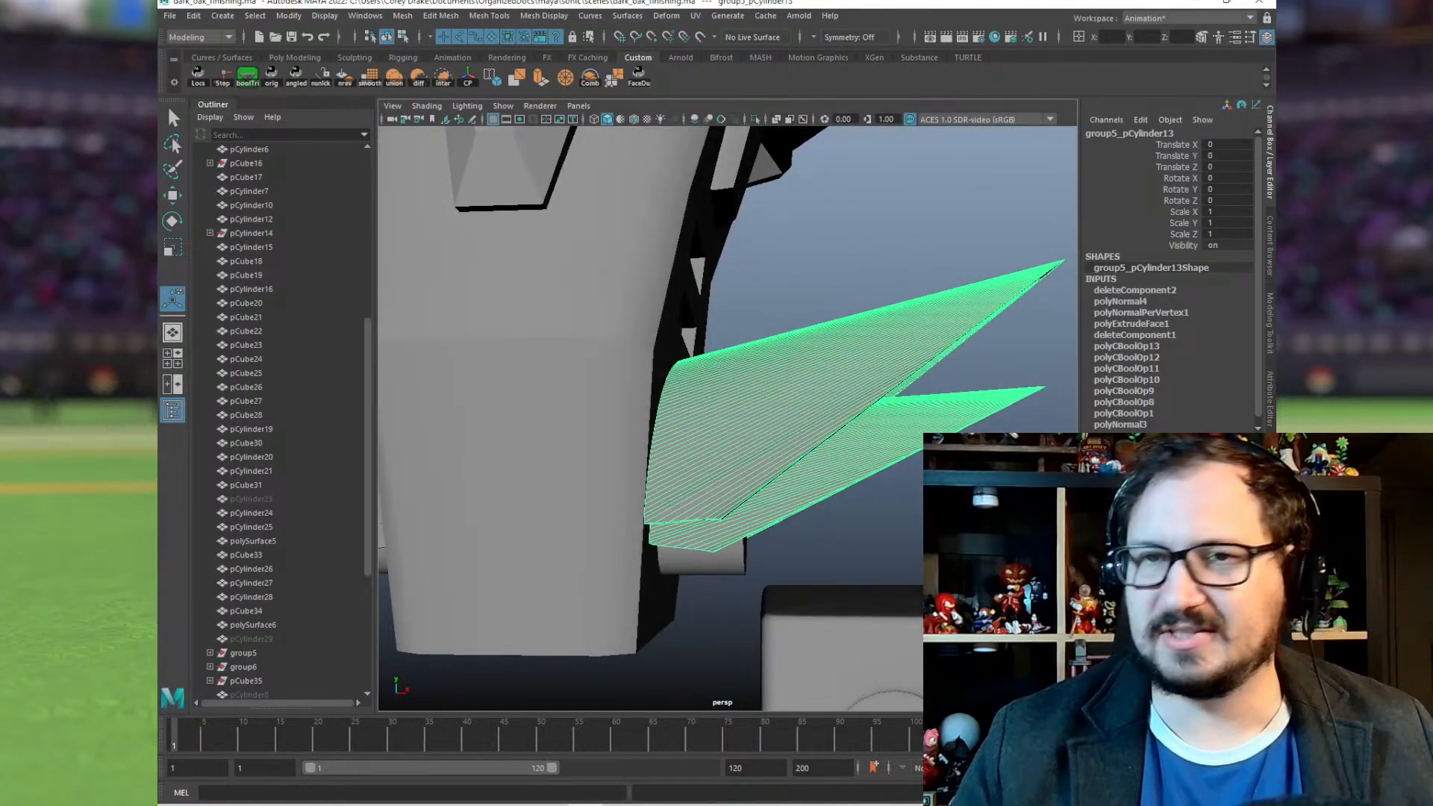
pyautogui.click(171, 17)
pyautogui.click(248, 194)
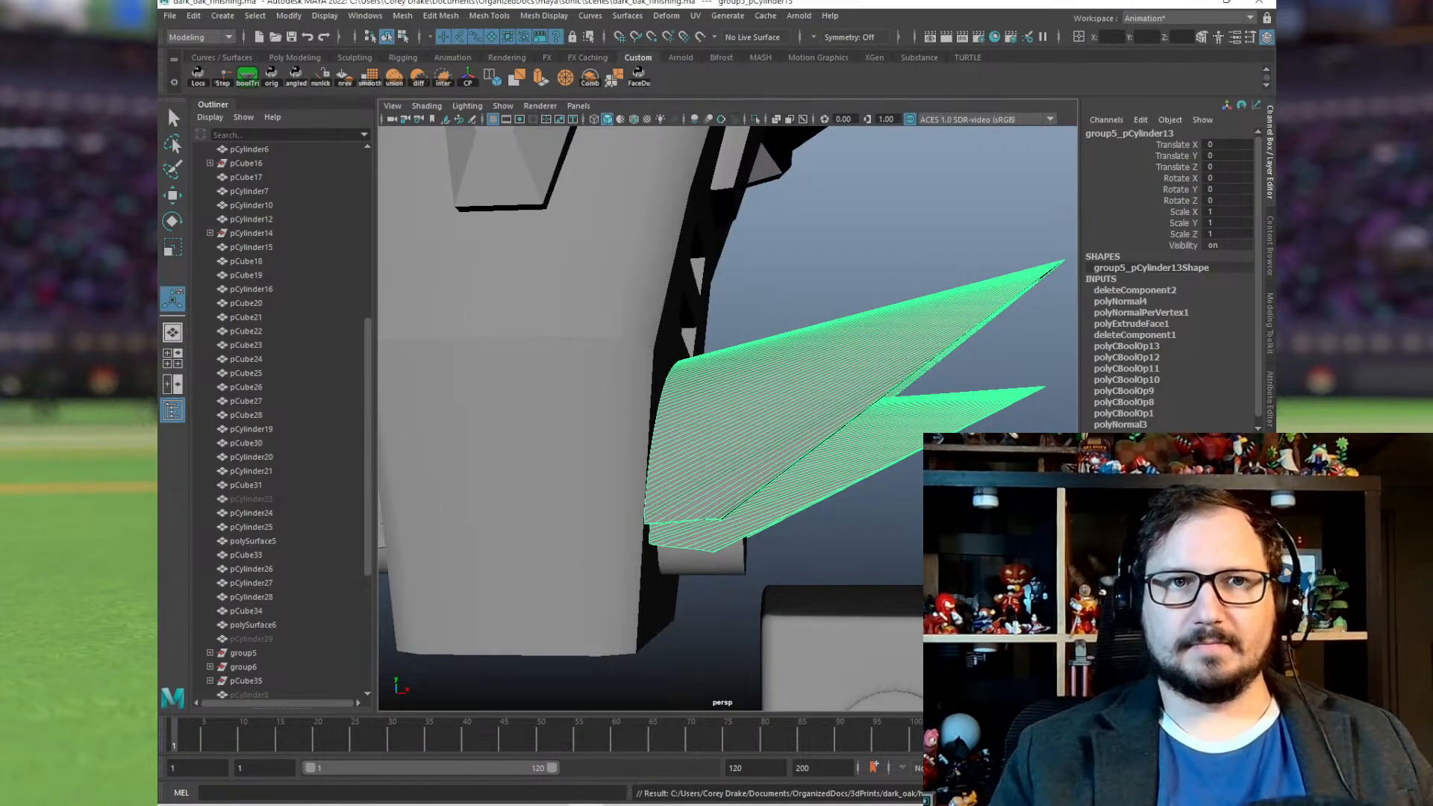
# Step: Merge the hip joint cylinder into the torso mesh with a Boolean union
pyautogui.scroll(-6, 855, 410)
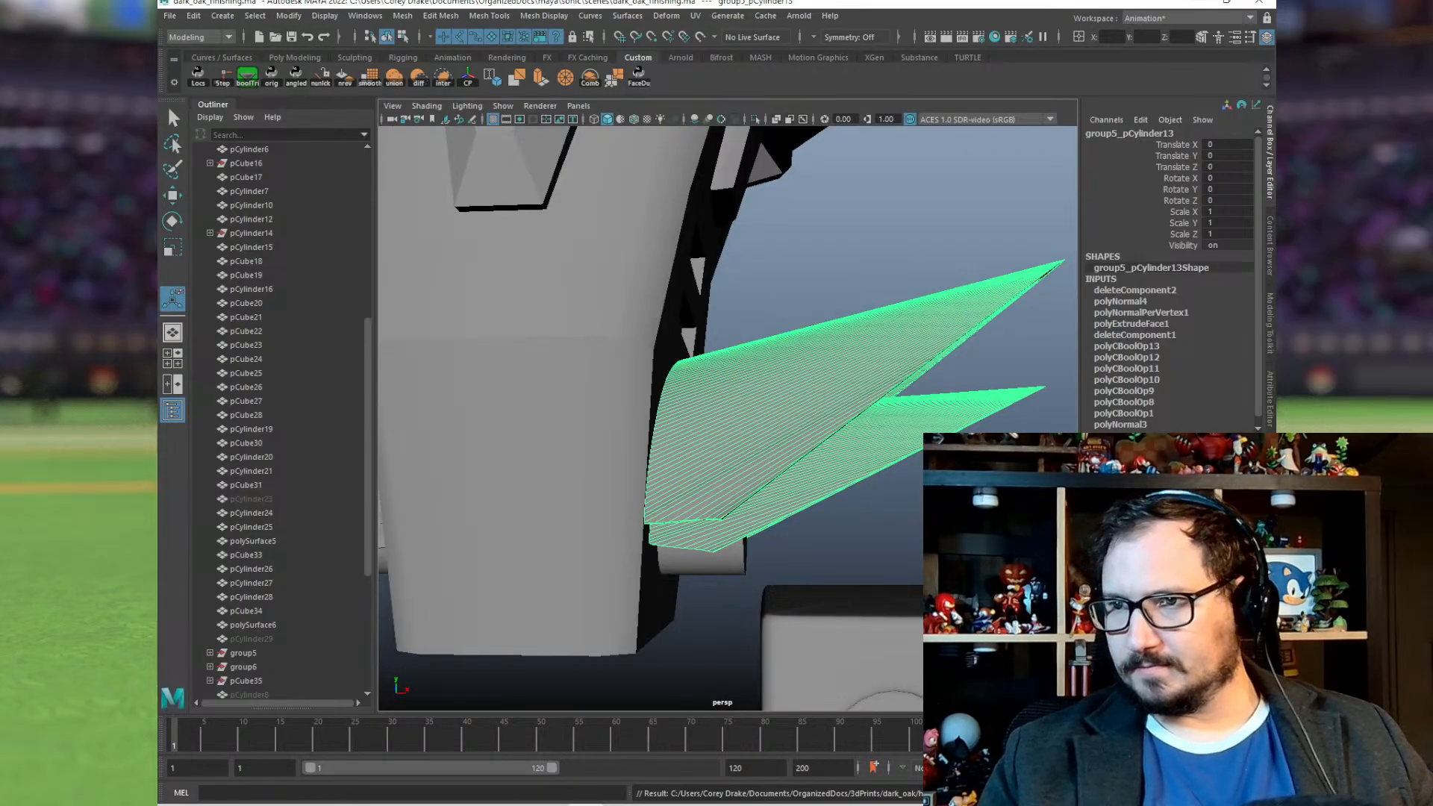
pyautogui.click(702, 395)
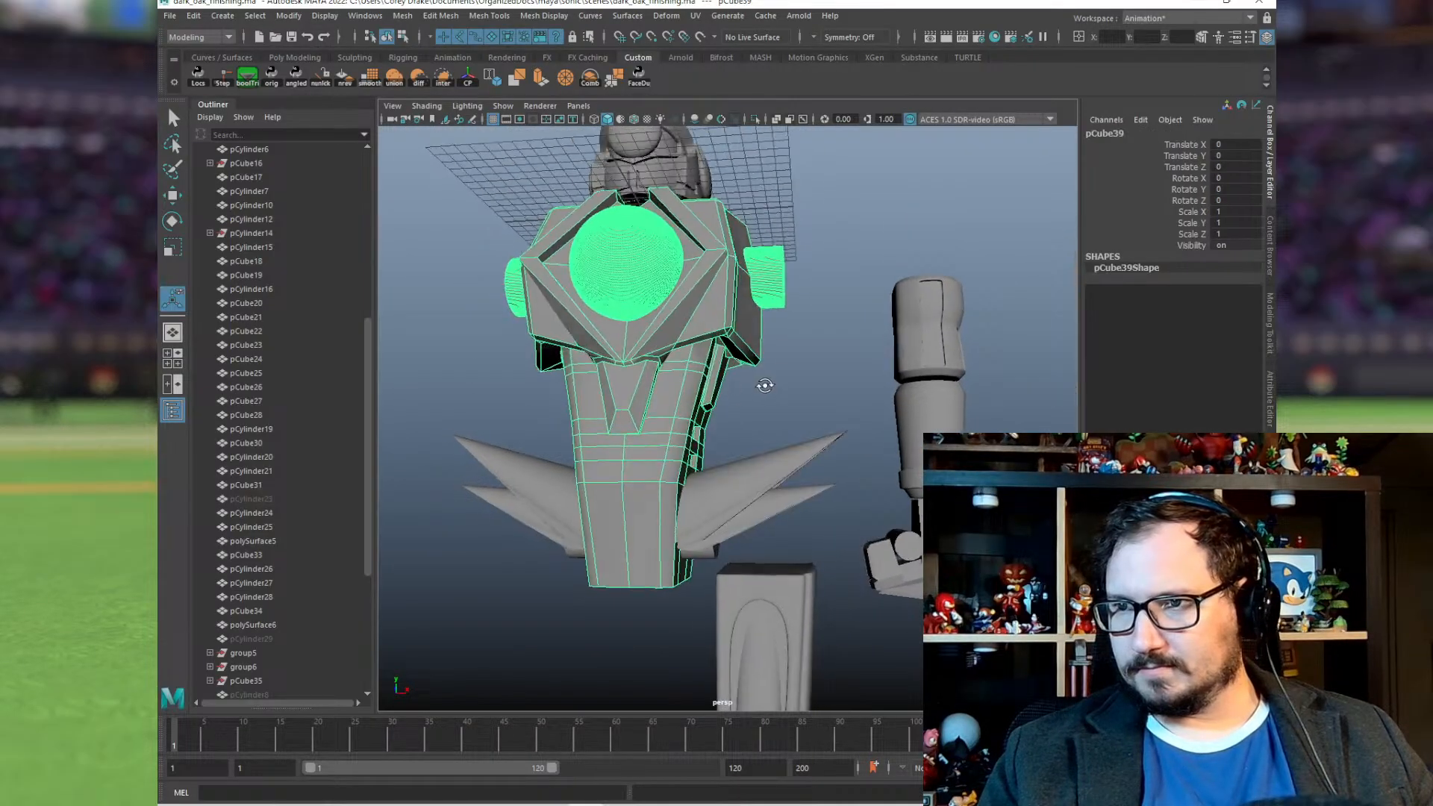
pyautogui.keyDown('alt'); pyautogui.moveTo(761, 383); pyautogui.dragTo(669, 315); pyautogui.keyUp('alt')
pyautogui.scroll(5, 771, 463)
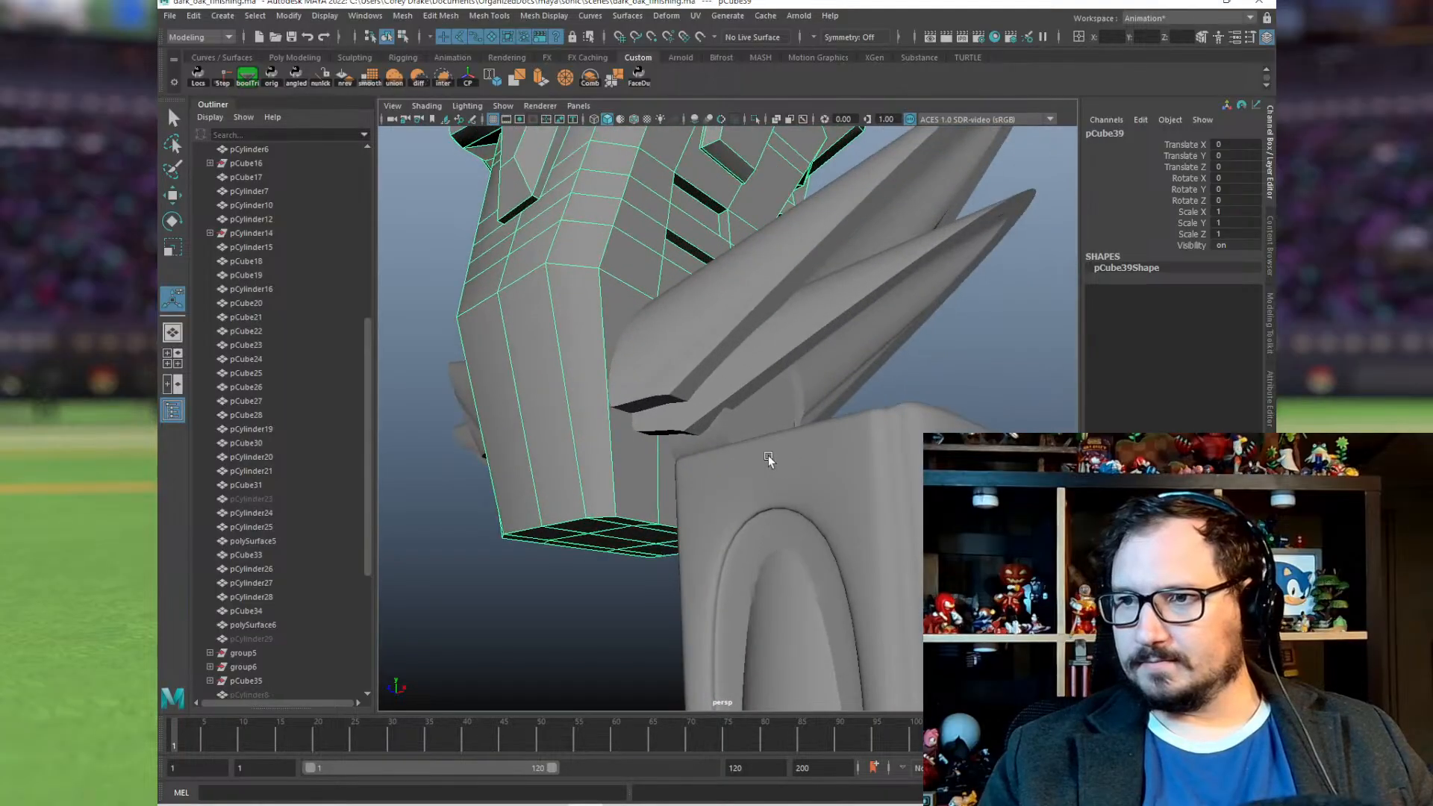
pyautogui.click(739, 459)
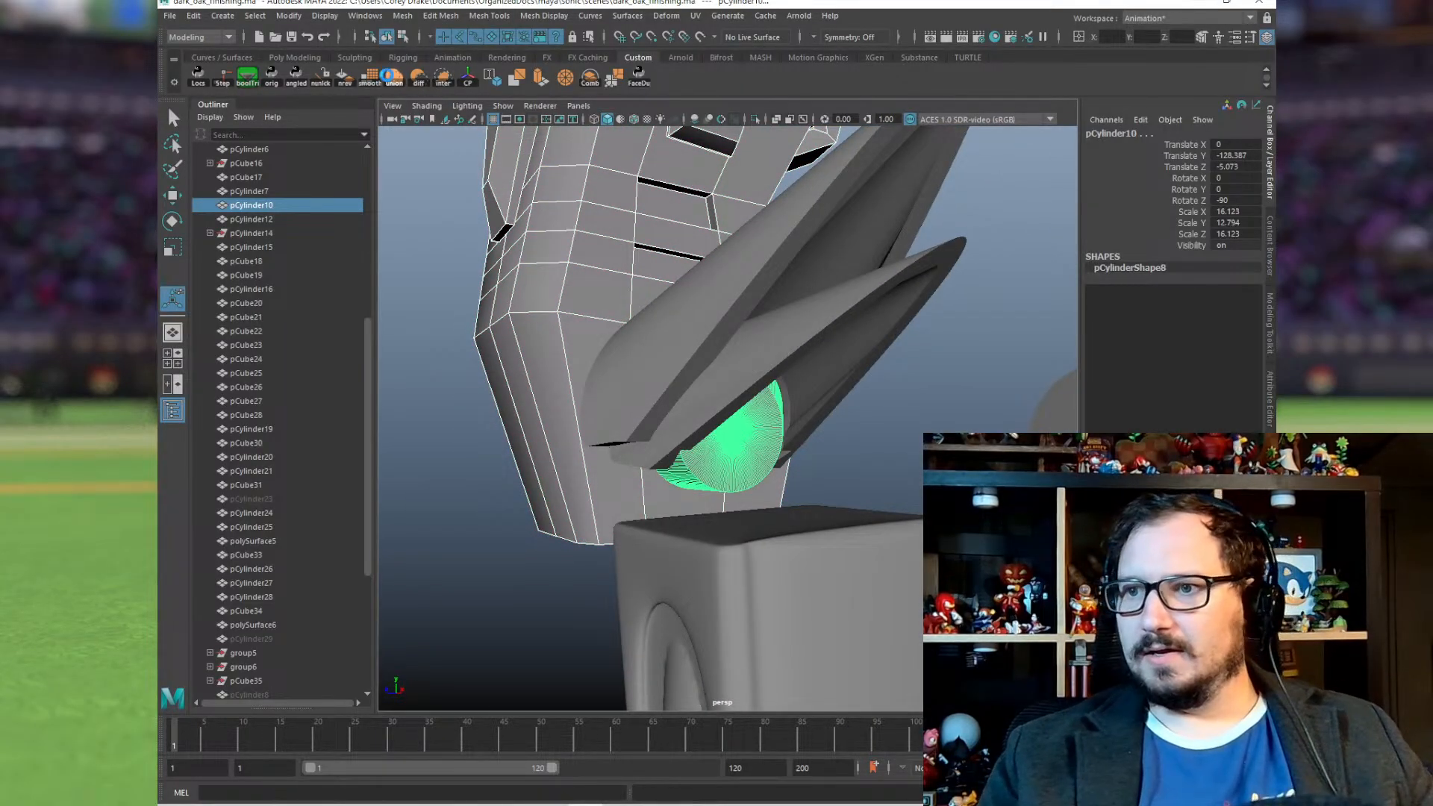
pyautogui.click(387, 74)
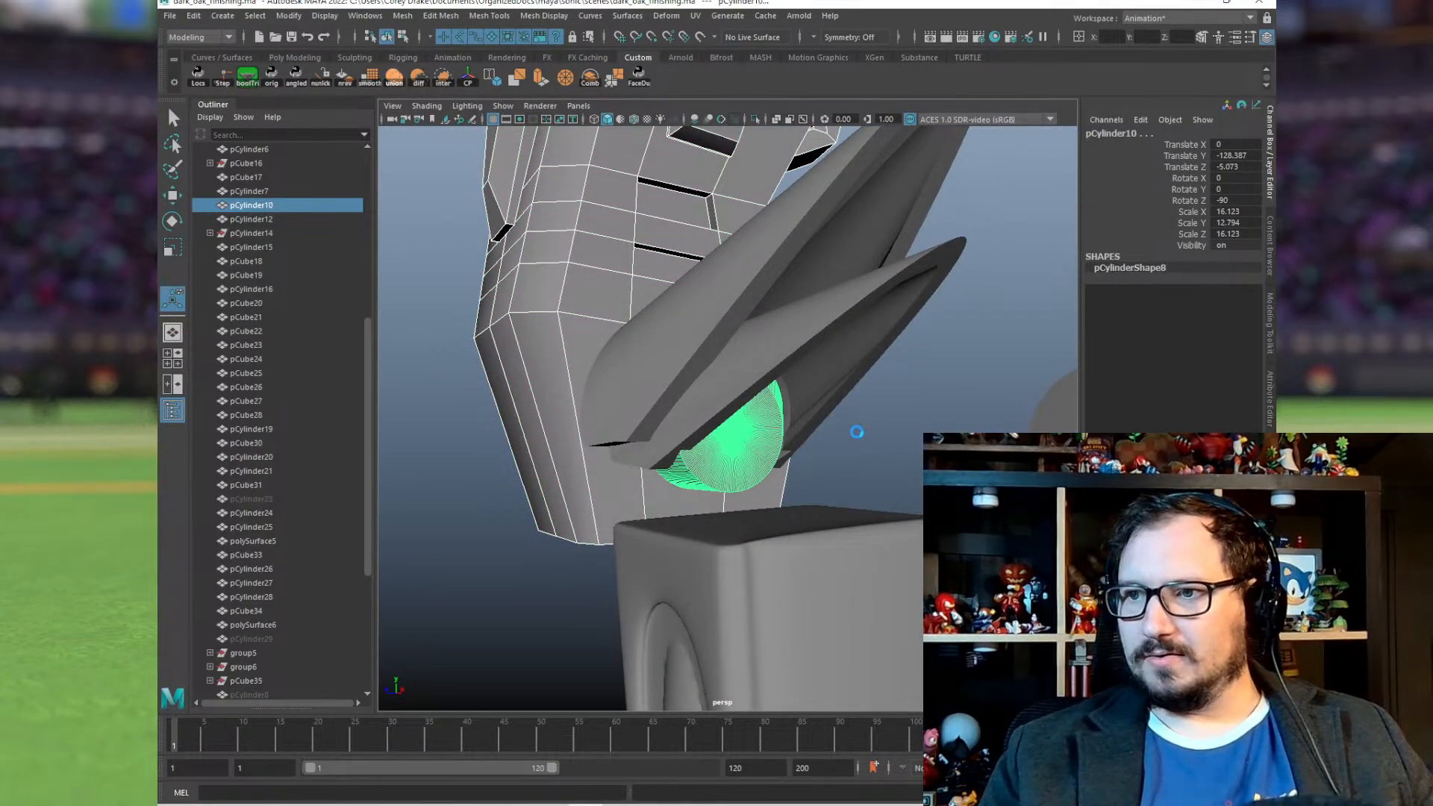
pyautogui.click(550, 297)
pyautogui.keyDown('alt'); pyautogui.moveTo(629, 442); pyautogui.dragTo(790, 391); pyautogui.keyUp('alt')
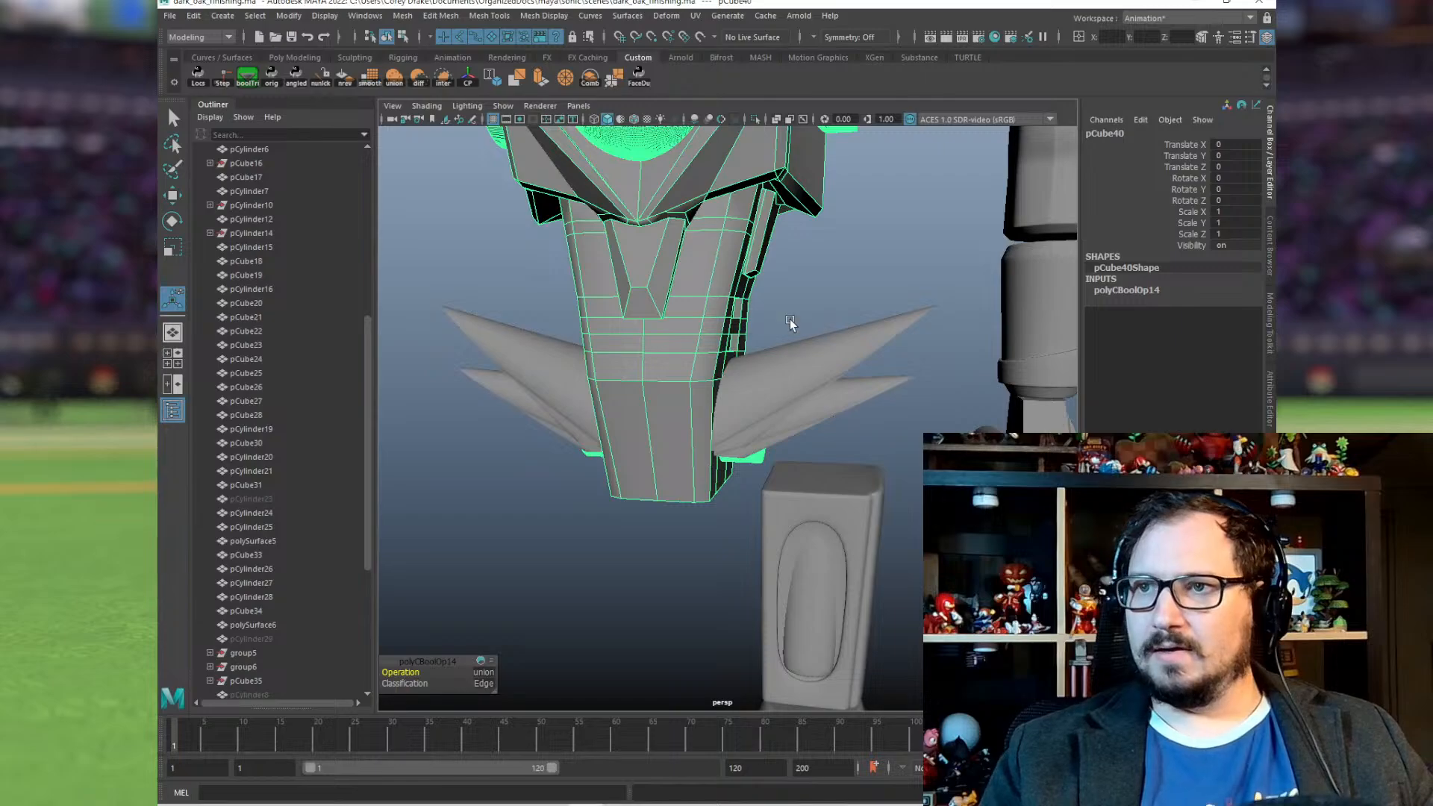
# Step: Isolate the merged torso, examine it from several sides, and show the rest of the model again
pyautogui.keyDown('alt'); pyautogui.moveTo(789, 319); pyautogui.dragTo(710, 178); pyautogui.keyUp('alt')
pyautogui.click(755, 119)
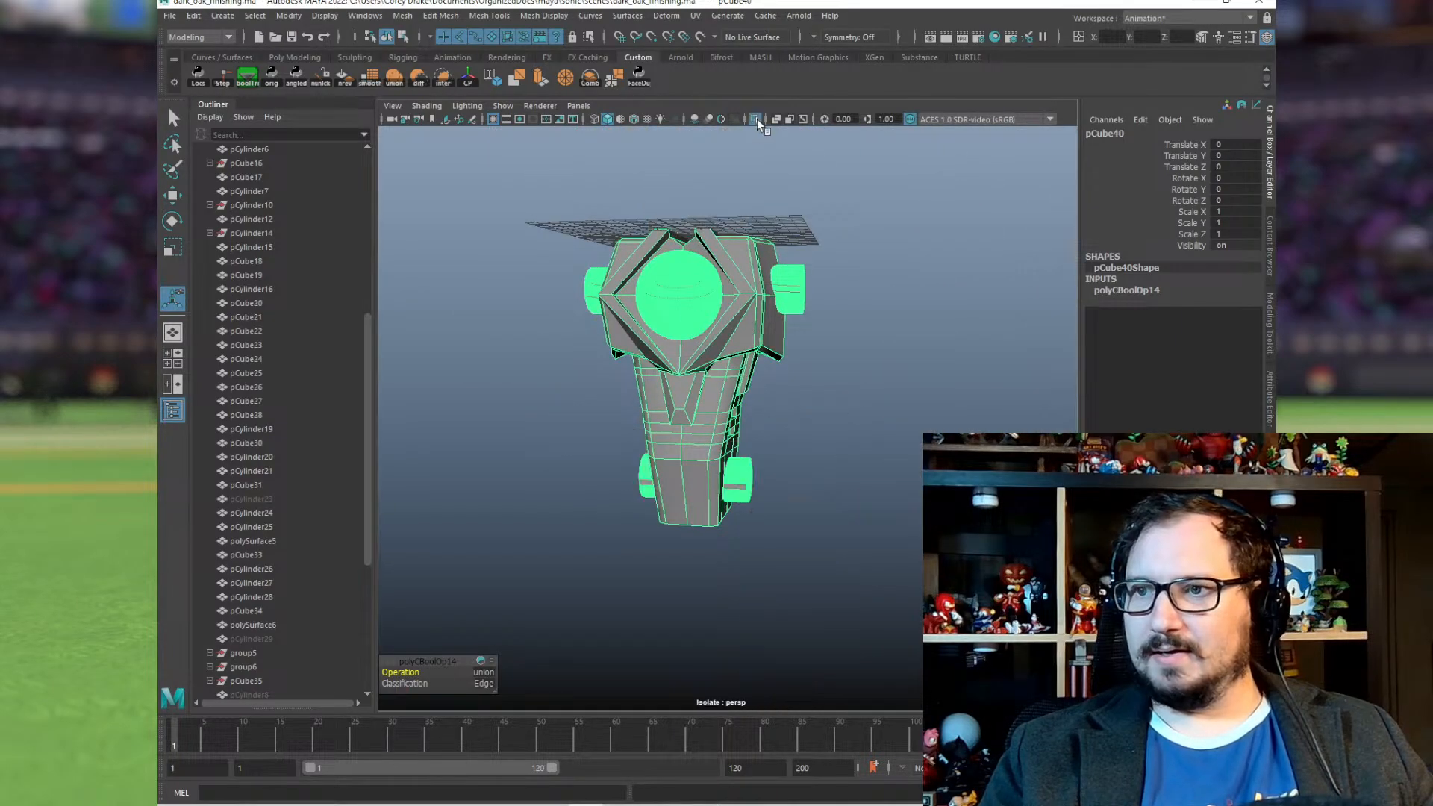
pyautogui.keyDown('alt'); pyautogui.moveTo(835, 336); pyautogui.dragTo(740, 349); pyautogui.keyUp('alt')
pyautogui.click(836, 466)
pyautogui.keyDown('alt'); pyautogui.moveTo(642, 515); pyautogui.dragTo(908, 482); pyautogui.keyUp('alt')
pyautogui.keyDown('alt'); pyautogui.moveTo(908, 482); pyautogui.dragTo(709, 311, button='right'); pyautogui.keyUp('alt')
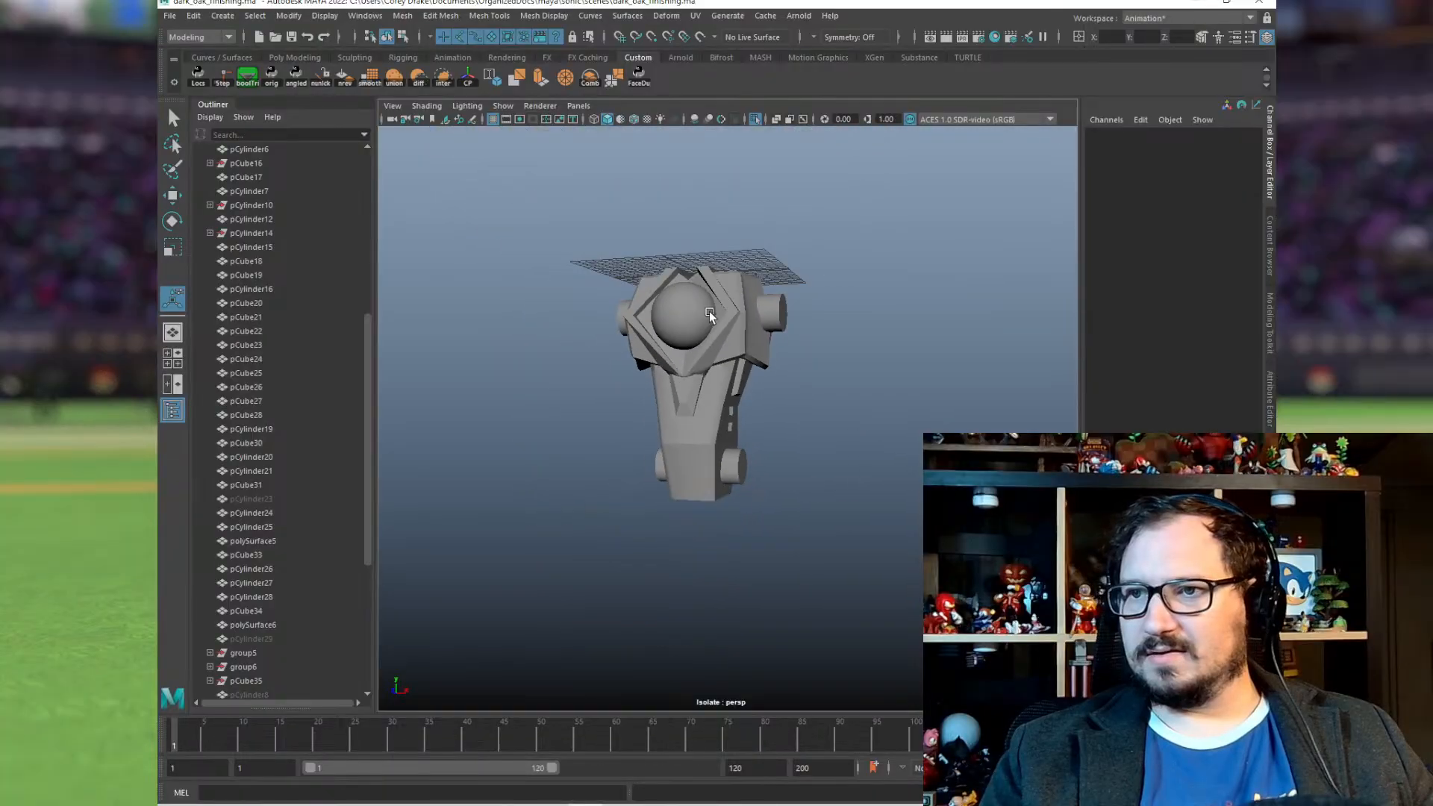
pyautogui.click(709, 311)
pyautogui.keyDown('alt'); pyautogui.moveTo(614, 334); pyautogui.dragTo(705, 364); pyautogui.keyUp('alt')
pyautogui.click(755, 119)
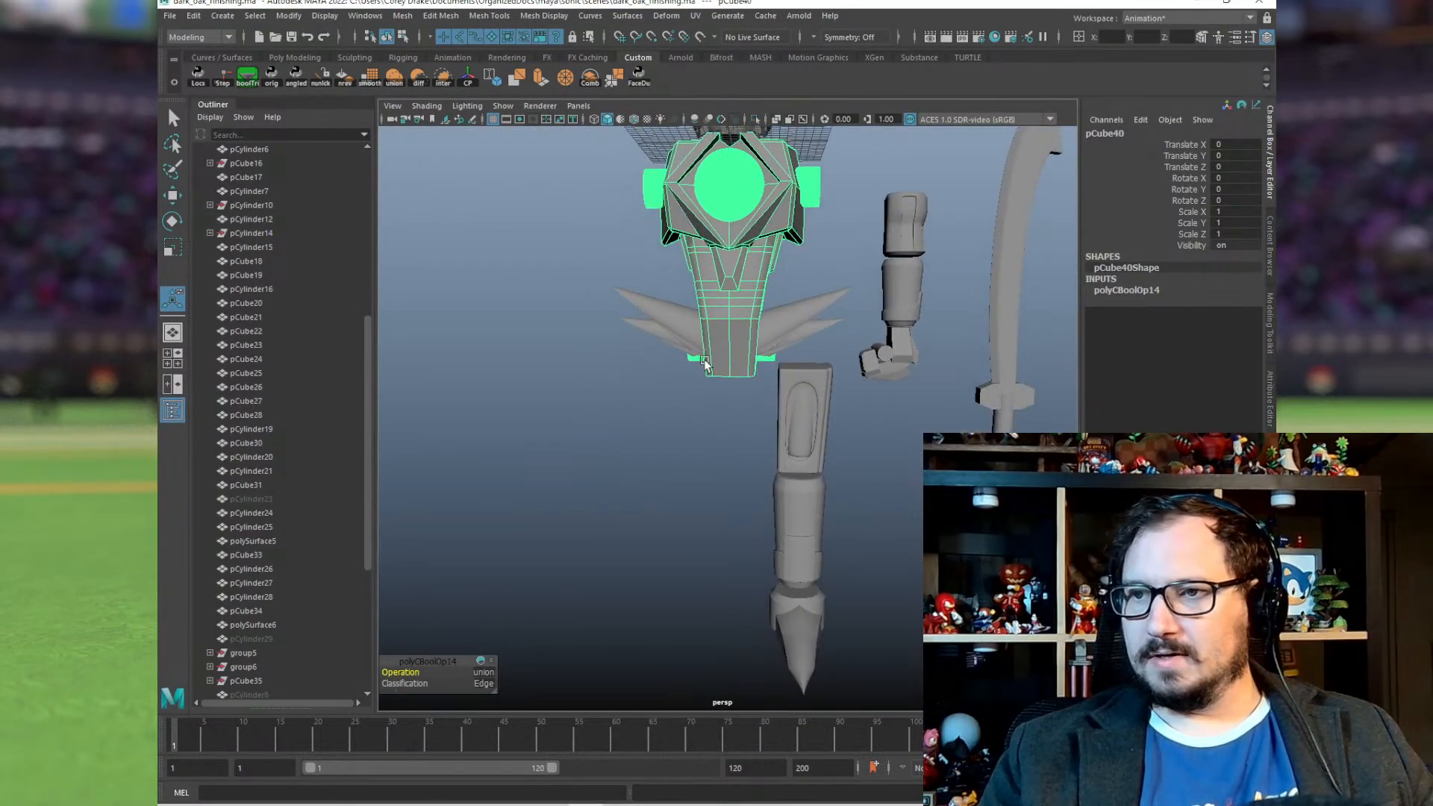
# Step: Delete the hip spike meshes on both sides of the torso
pyautogui.click(649, 327)
pyautogui.press('Delete')
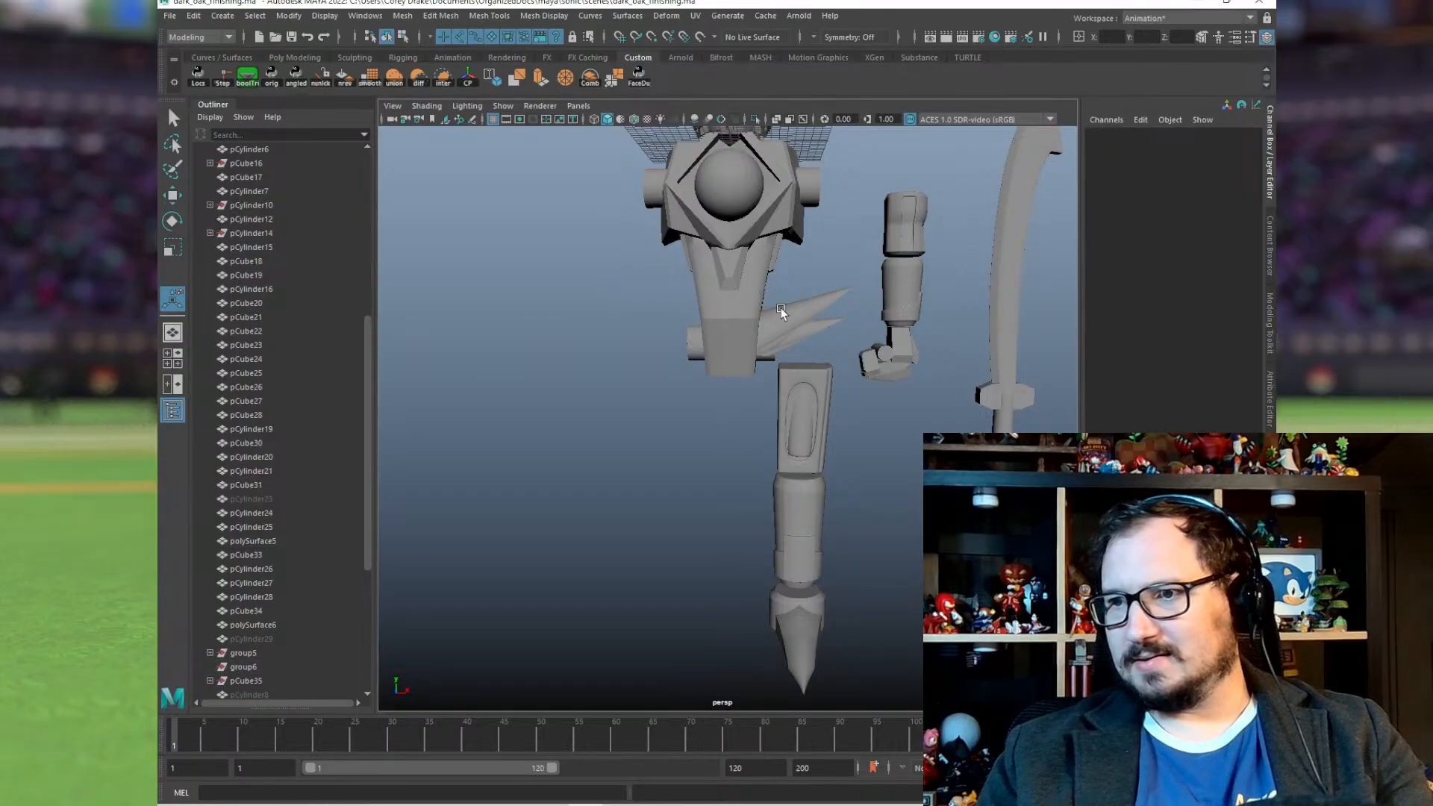
pyautogui.click(813, 310)
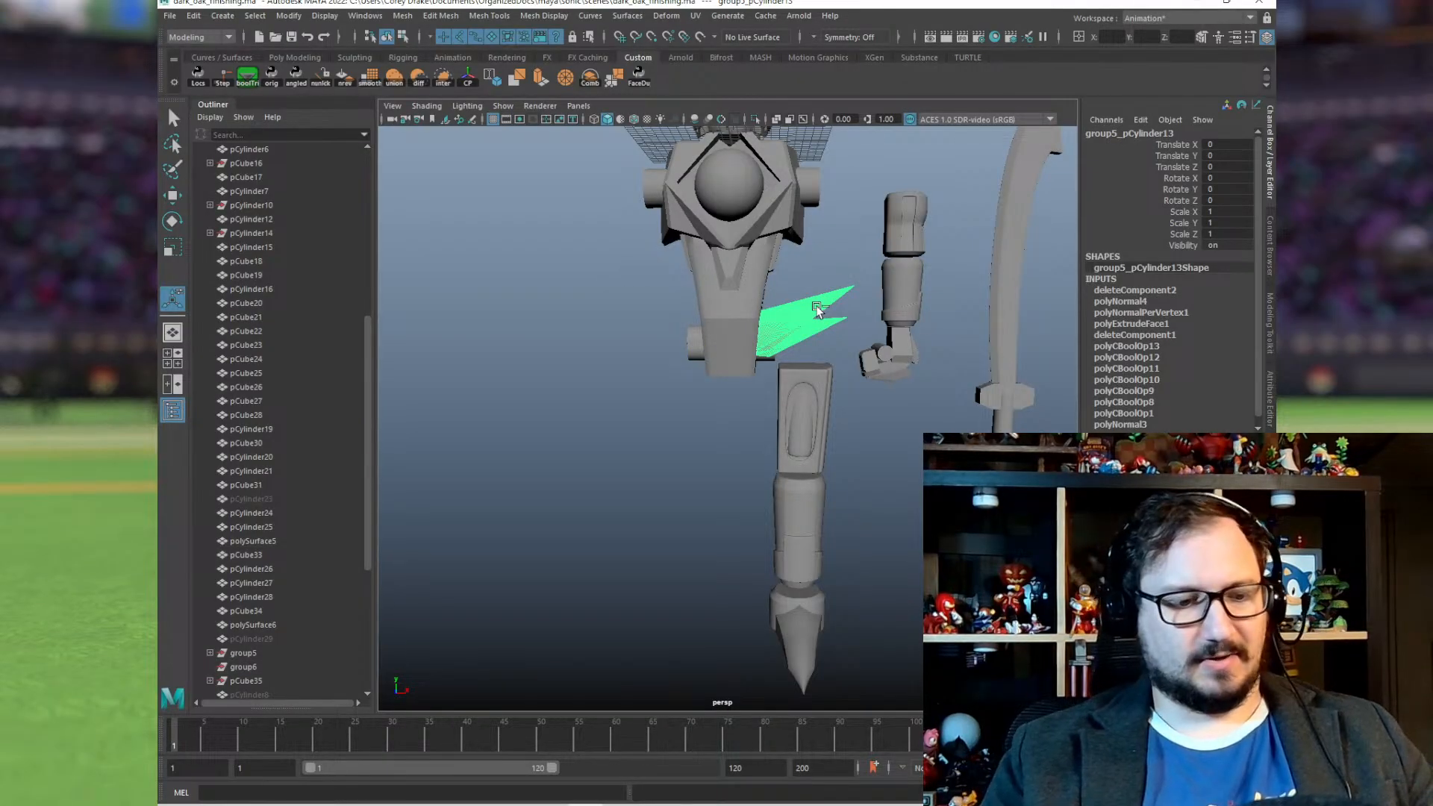
pyautogui.press('Delete')
# Step: Merge the pointed foot blade and the ankle cylinder into one mesh with a Boolean union
pyautogui.click(812, 383)
pyautogui.scroll(5, 802, 403)
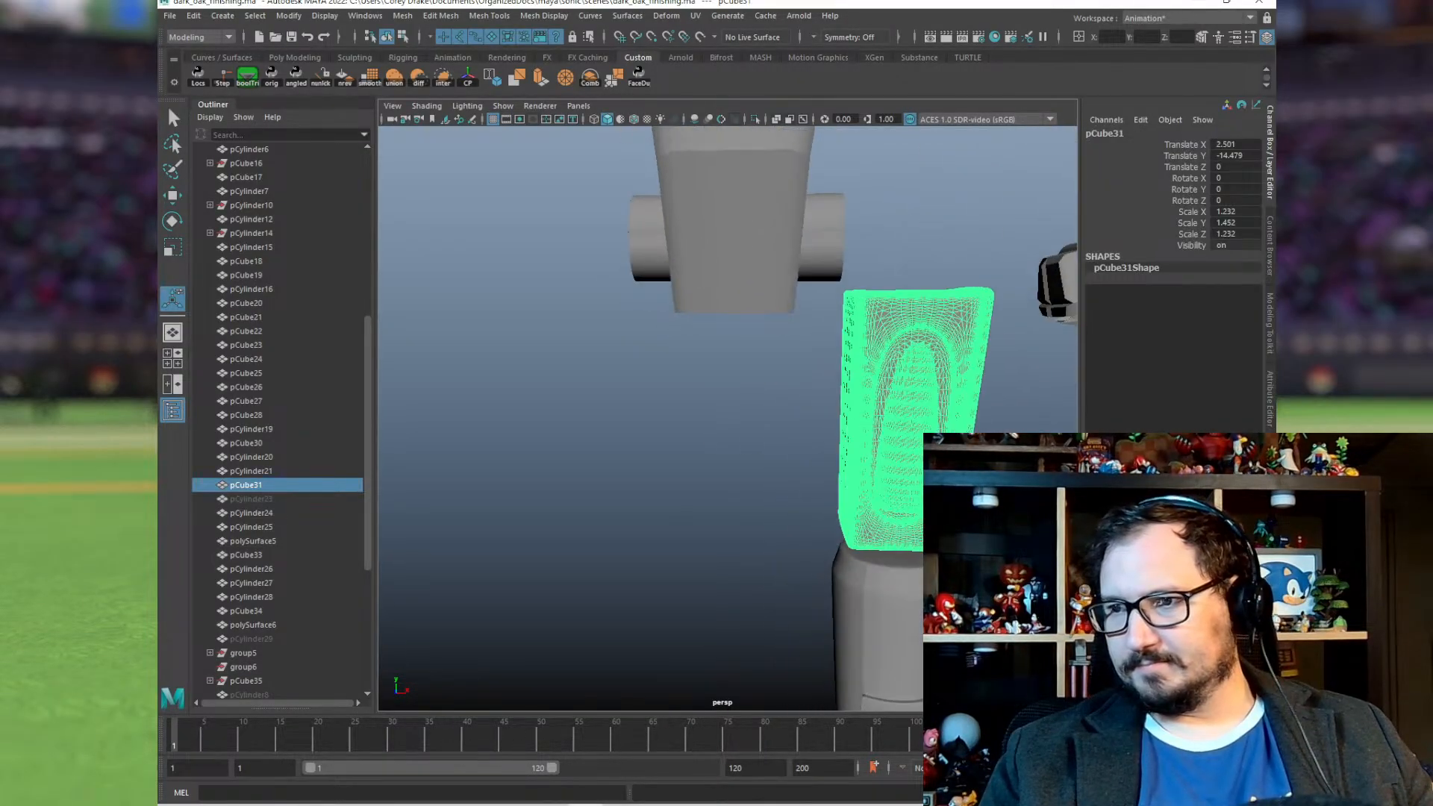
pyautogui.keyDown('alt'); pyautogui.moveTo(914, 422); pyautogui.dragTo(785, 266, button='middle'); pyautogui.keyUp('alt')
pyautogui.click(754, 459)
pyautogui.keyDown('alt'); pyautogui.moveTo(708, 694); pyautogui.dragTo(667, 459, button='middle'); pyautogui.keyUp('alt')
pyautogui.click(693, 436)
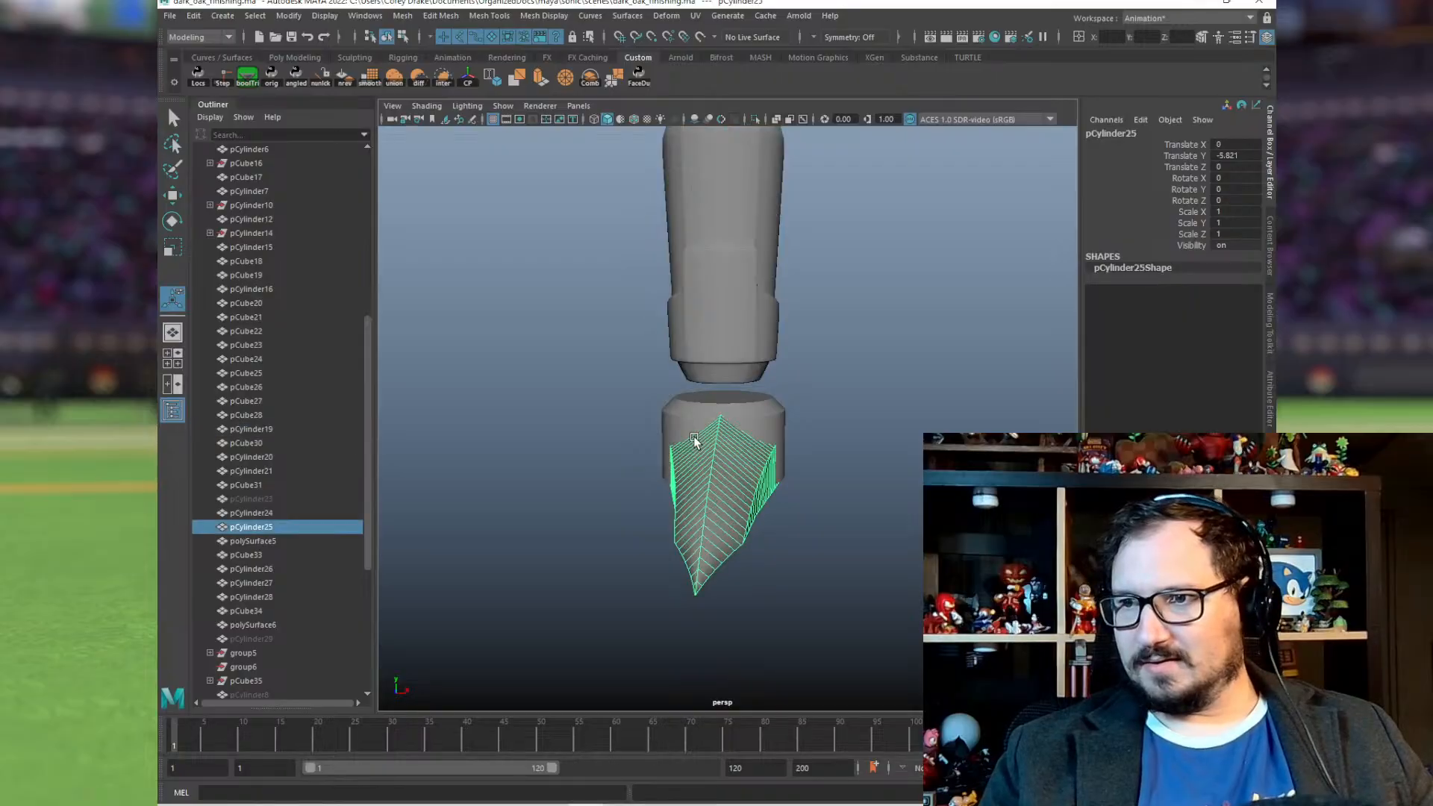
pyautogui.keyDown('alt'); pyautogui.moveTo(692, 436); pyautogui.dragTo(742, 422); pyautogui.keyUp('alt')
pyautogui.click(671, 435)
pyautogui.click(750, 462)
pyautogui.keyDown('shift'); pyautogui.click(664, 425); pyautogui.keyUp('shift')
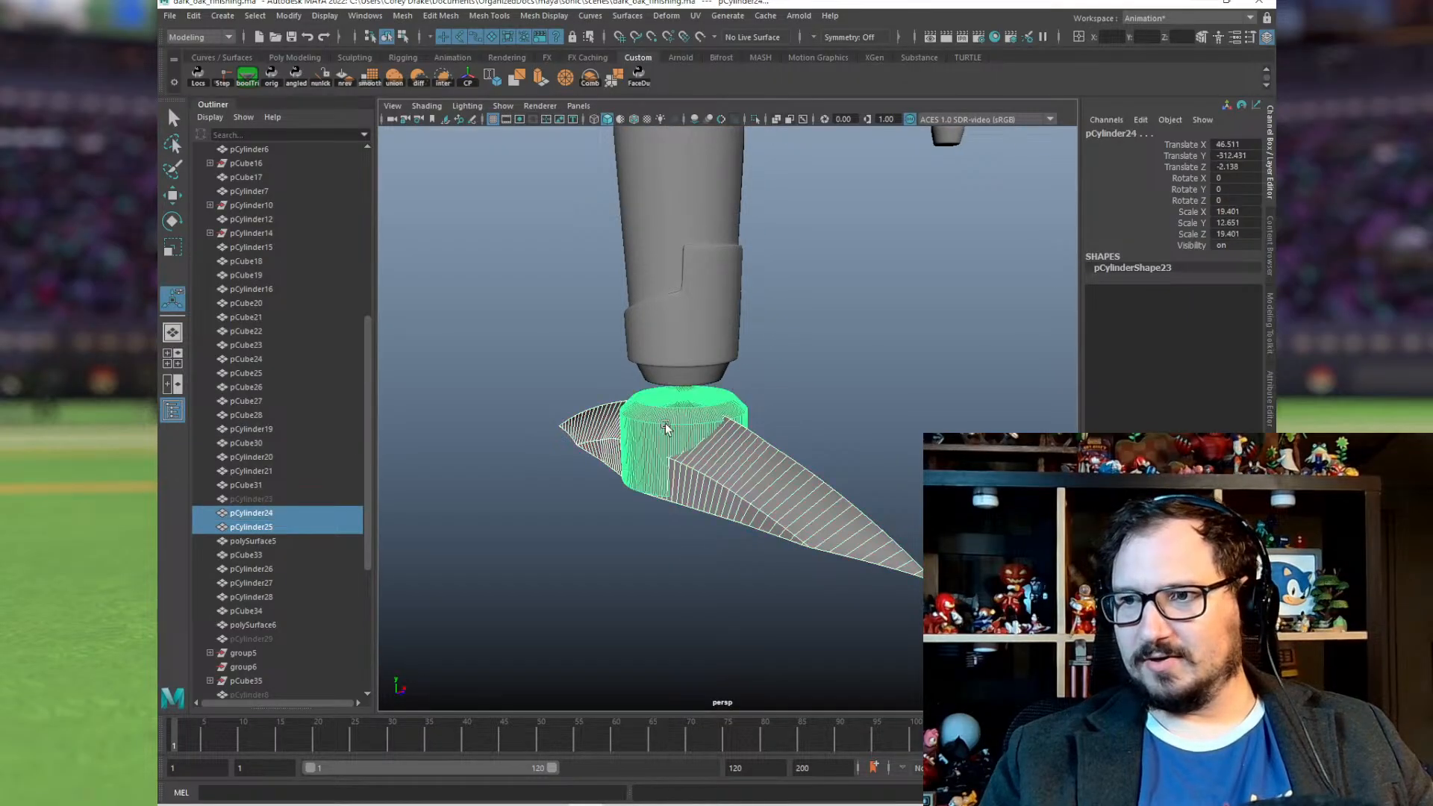
pyautogui.click(394, 77)
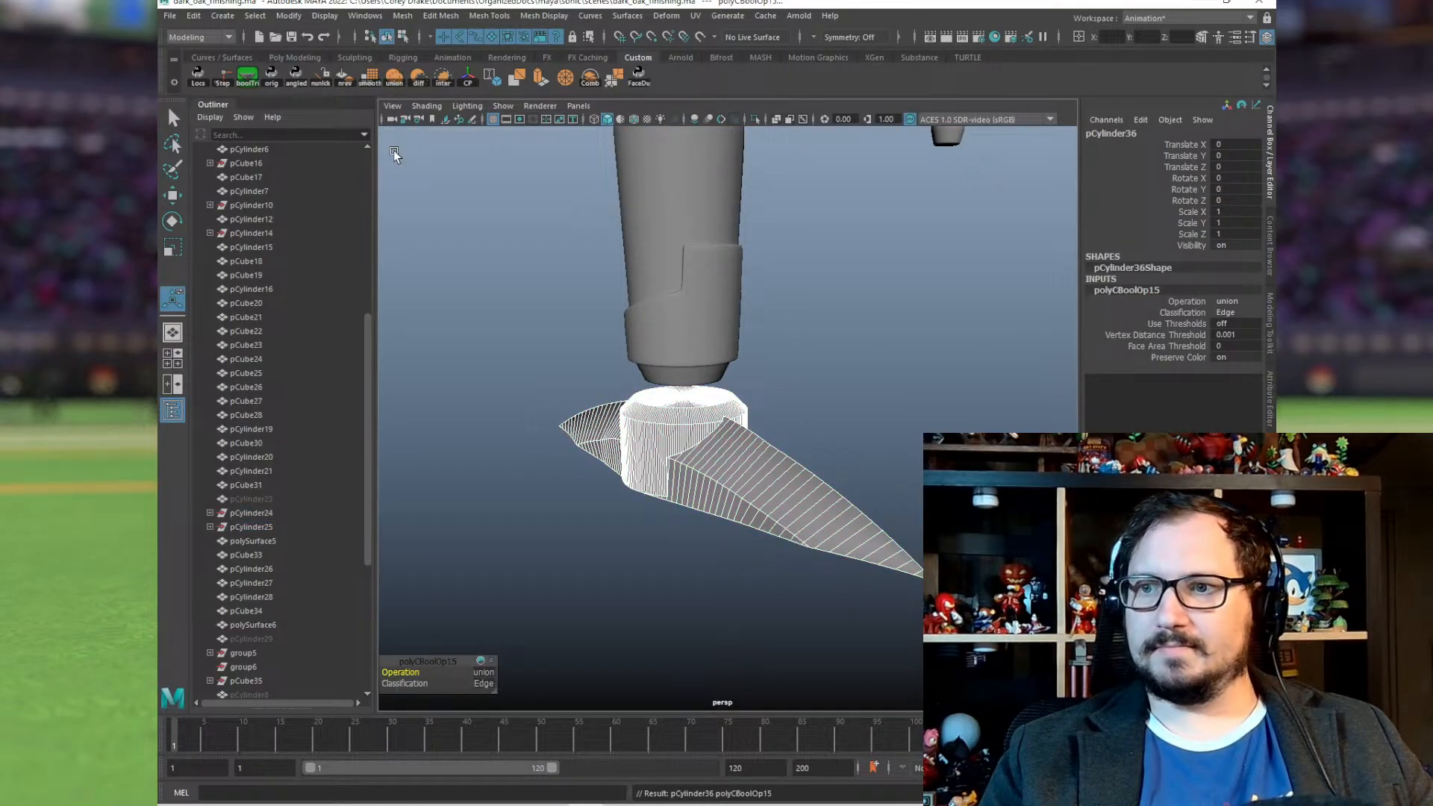
pyautogui.click(701, 443)
# Step: Delete the front piece of the hand at the end of the separate arm
pyautogui.scroll(-5, 828, 260)
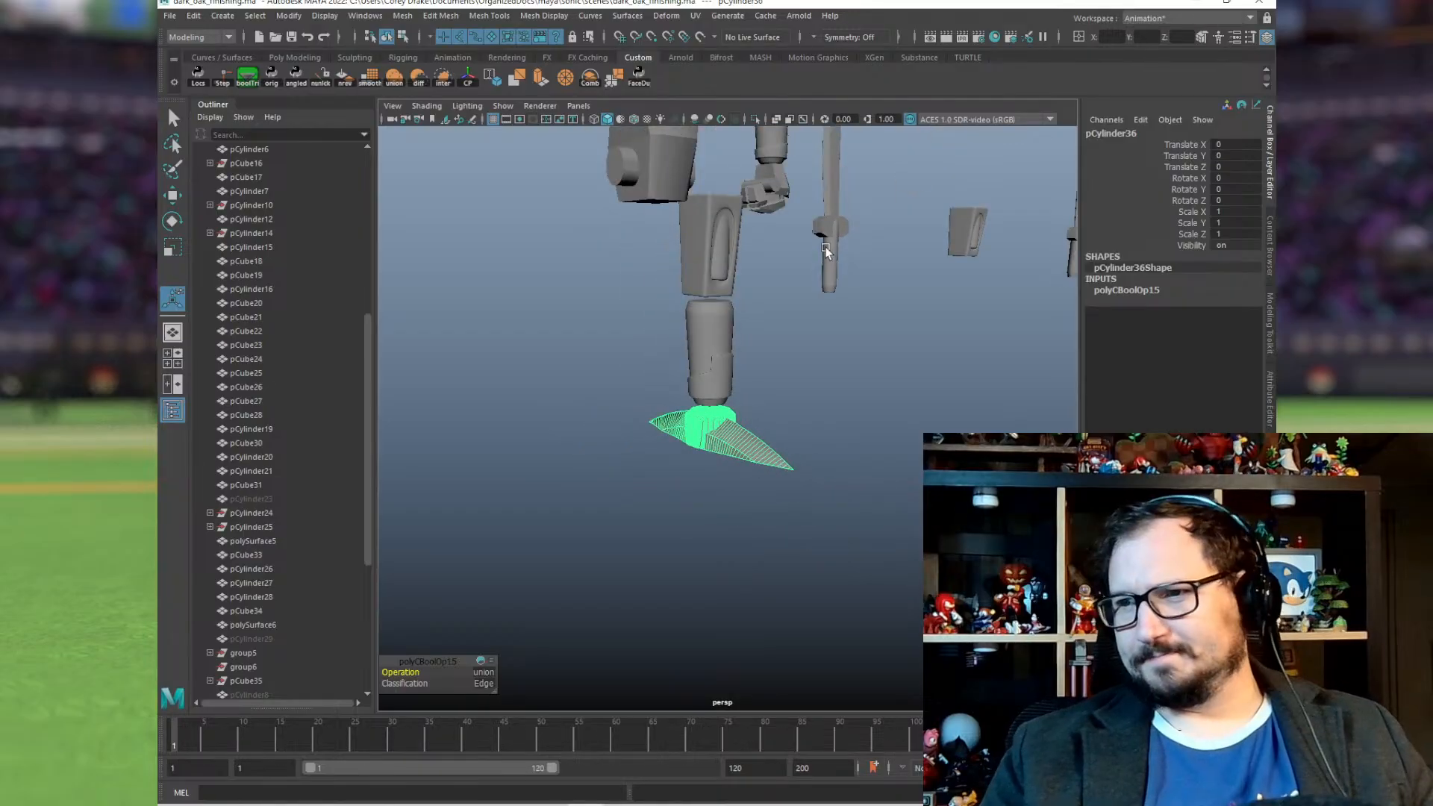
pyautogui.keyDown('alt'); pyautogui.moveTo(848, 246); pyautogui.dragTo(662, 394); pyautogui.keyUp('alt')
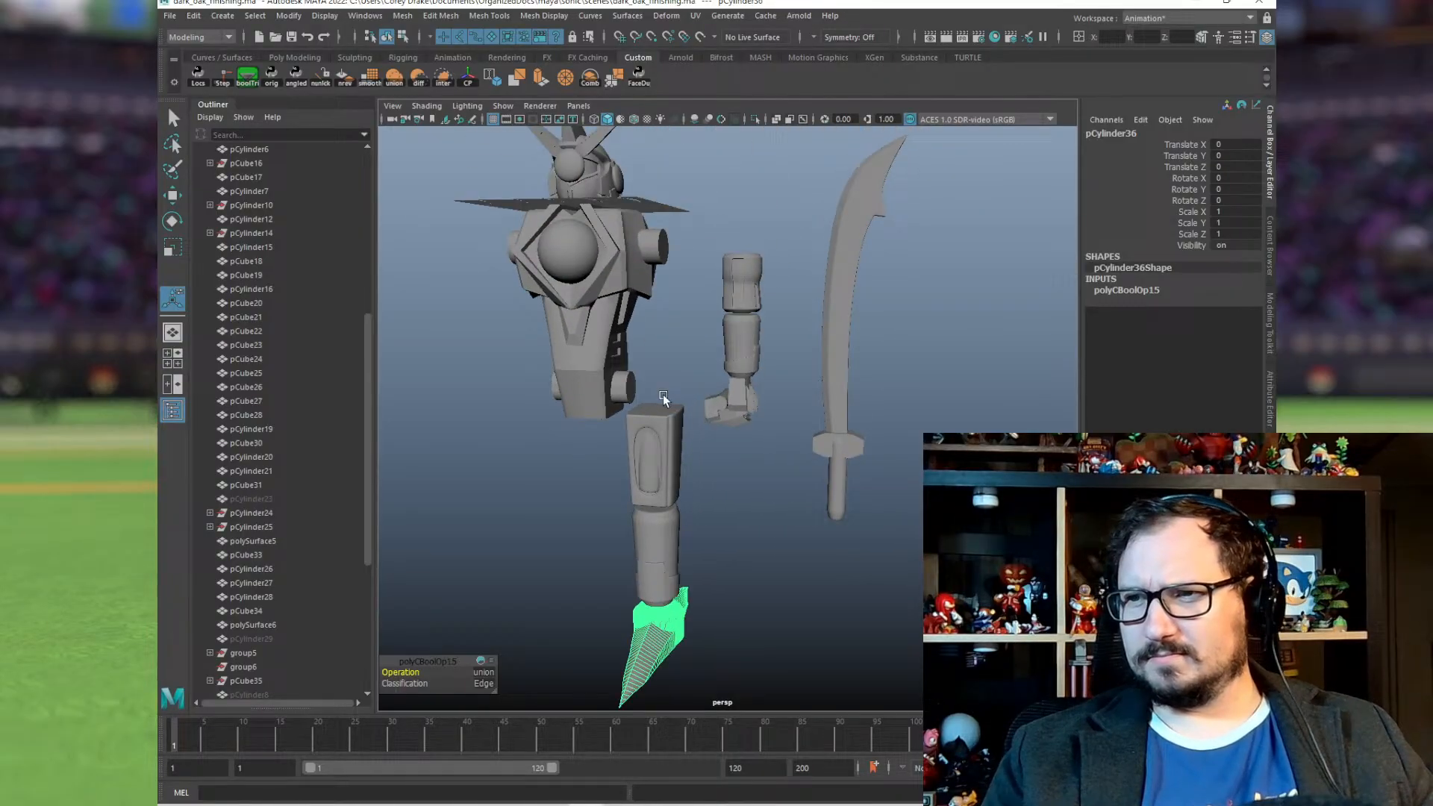
pyautogui.click(720, 403)
pyautogui.press('Delete')
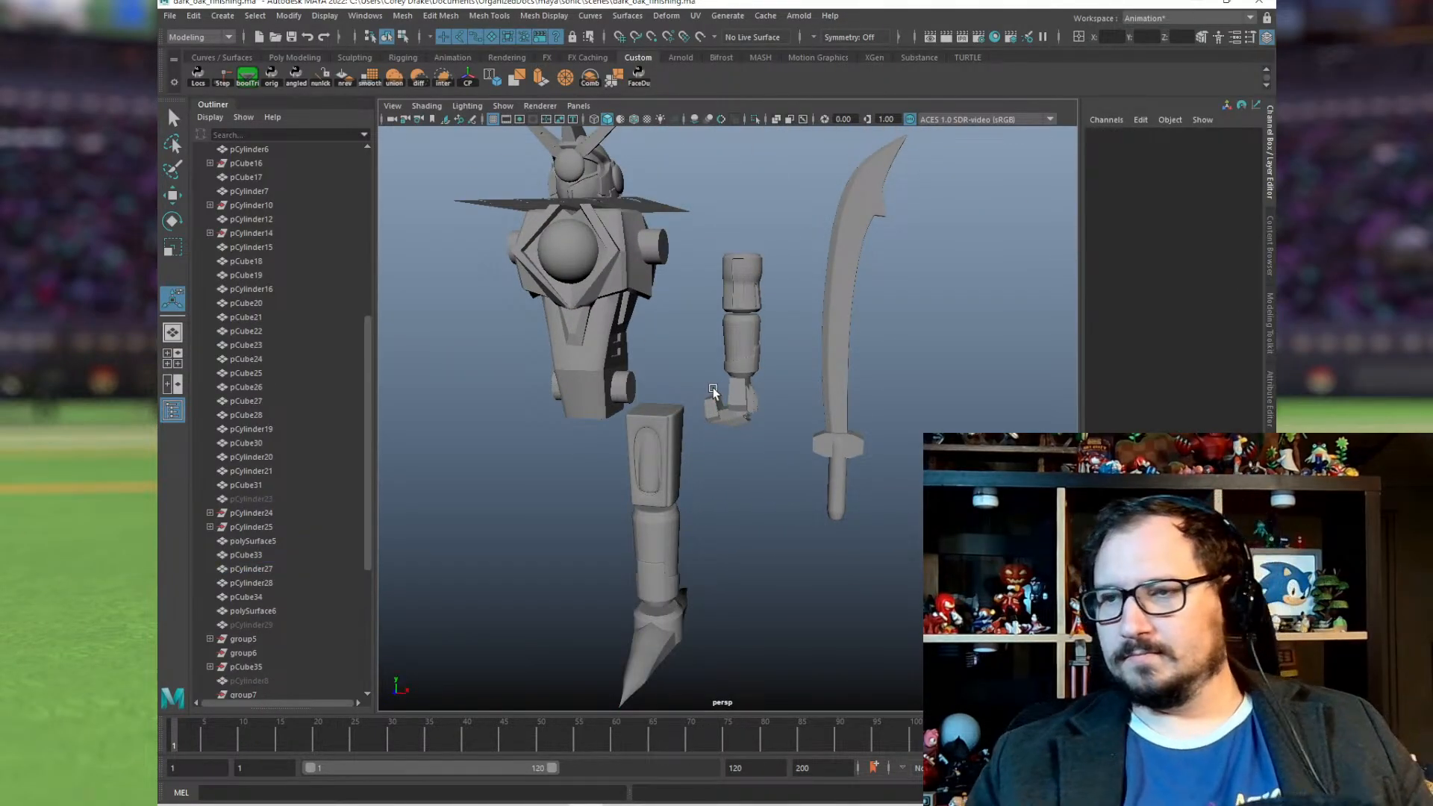
# Step: Move the upper arm and forearm cylinders of the separate arm slightly upward, away from the hand
pyautogui.scroll(8, 746, 396)
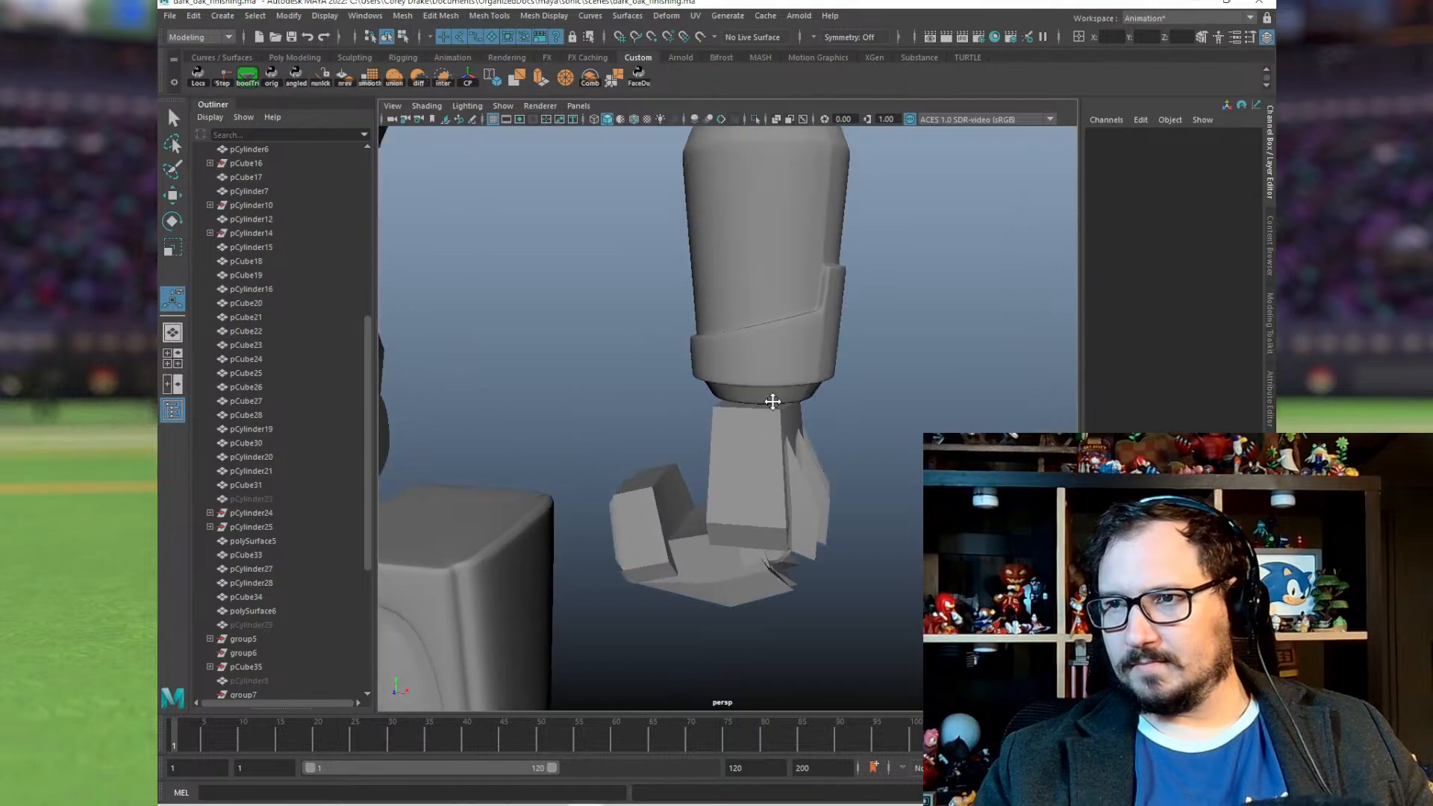
pyautogui.keyDown('alt'); pyautogui.moveTo(772, 402); pyautogui.dragTo(763, 521, button='middle'); pyautogui.keyUp('alt')
pyautogui.keyDown('alt'); pyautogui.moveTo(762, 520); pyautogui.dragTo(710, 327, button='right'); pyautogui.keyUp('alt')
pyautogui.moveTo(709, 309); pyautogui.dragTo(785, 397)
pyautogui.press('w')
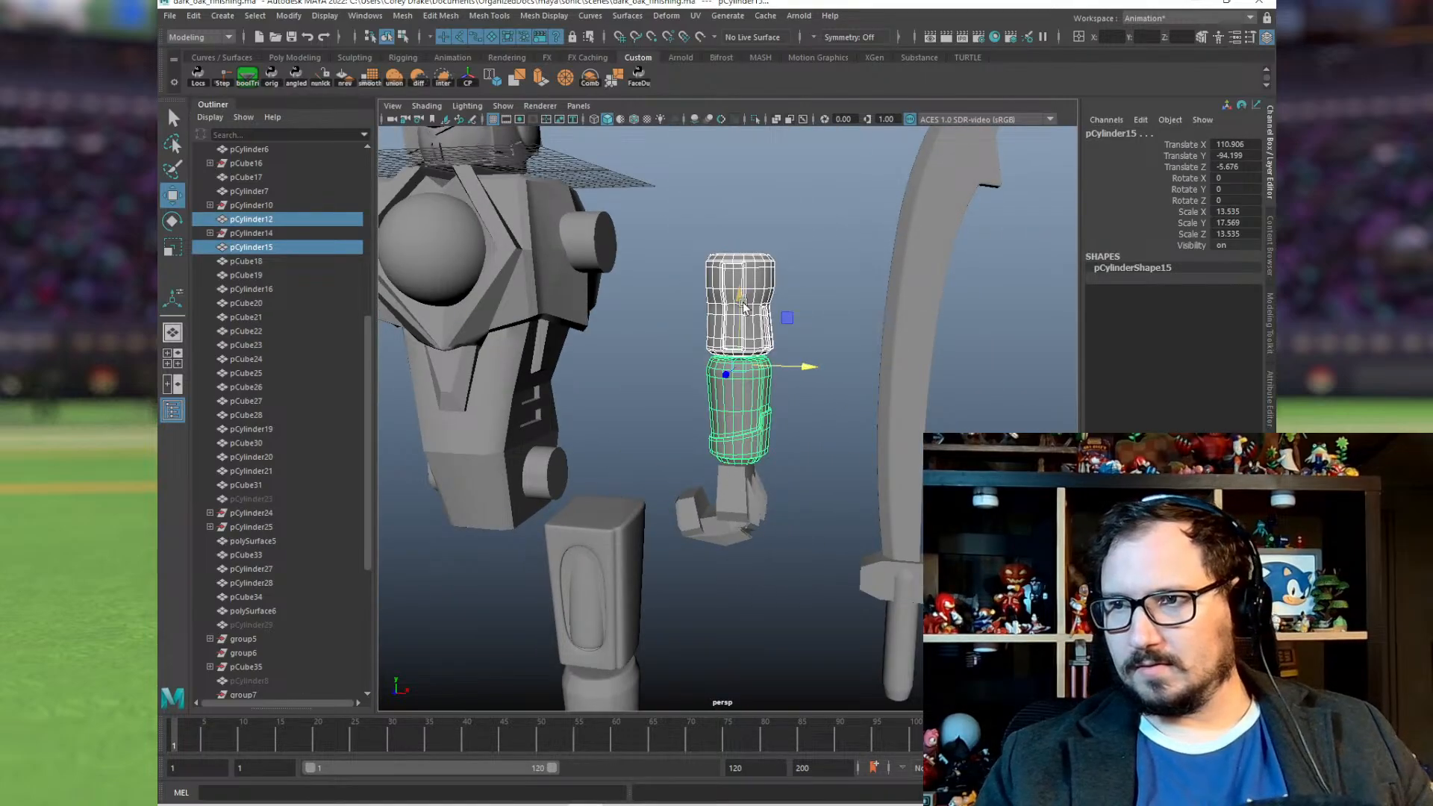
pyautogui.moveTo(744, 306); pyautogui.dragTo(707, 338)
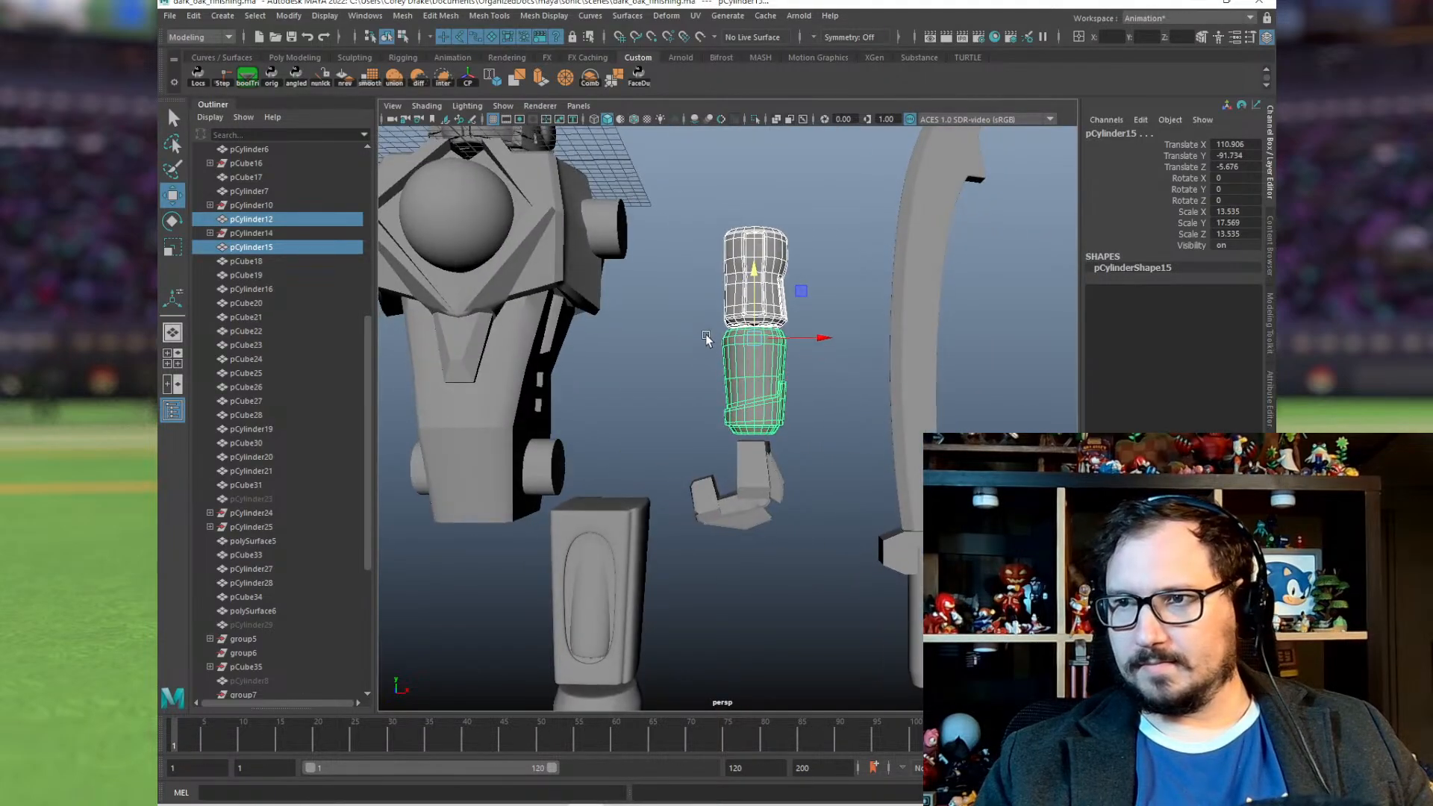
# Step: Turn off smooth preview on the upper arm and forearm cylinders and apply a mesh Smooth with 3 divisions
pyautogui.press('1')
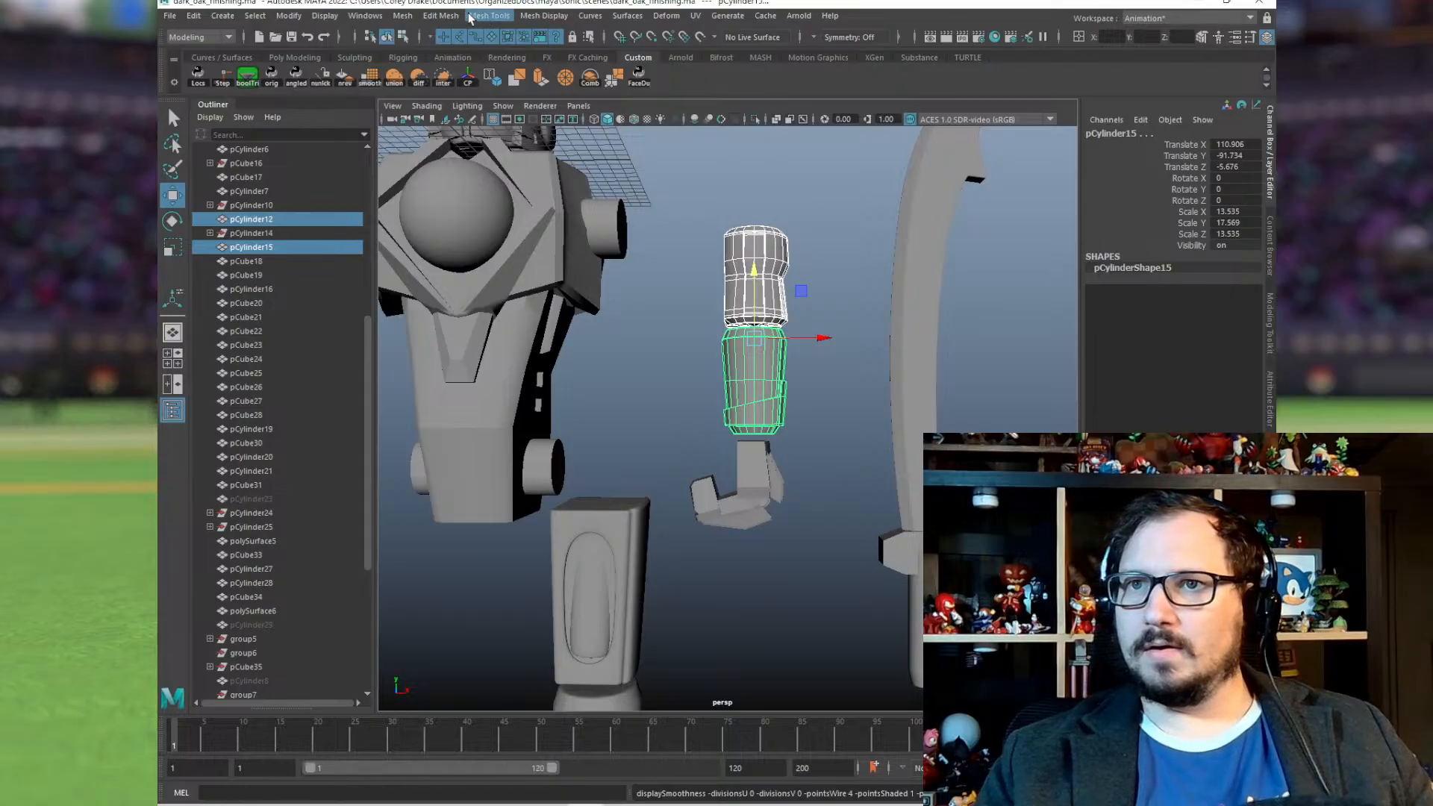
pyautogui.click(402, 16)
pyautogui.click(448, 164)
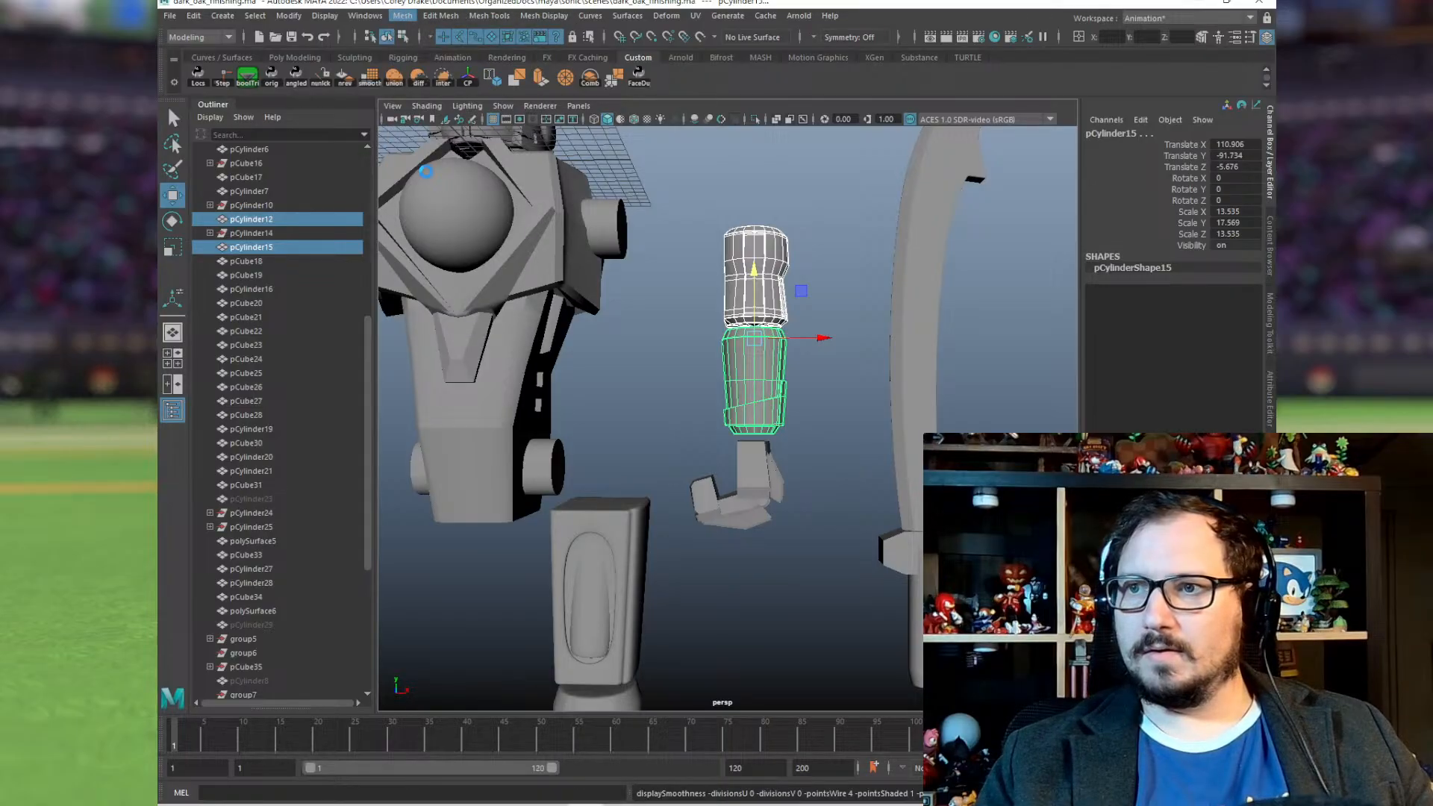
pyautogui.click(813, 224)
pyautogui.scroll(-5, 814, 358)
pyautogui.keyDown('alt'); pyautogui.moveTo(682, 406); pyautogui.dragTo(751, 348); pyautogui.keyUp('alt')
pyautogui.click(750, 347)
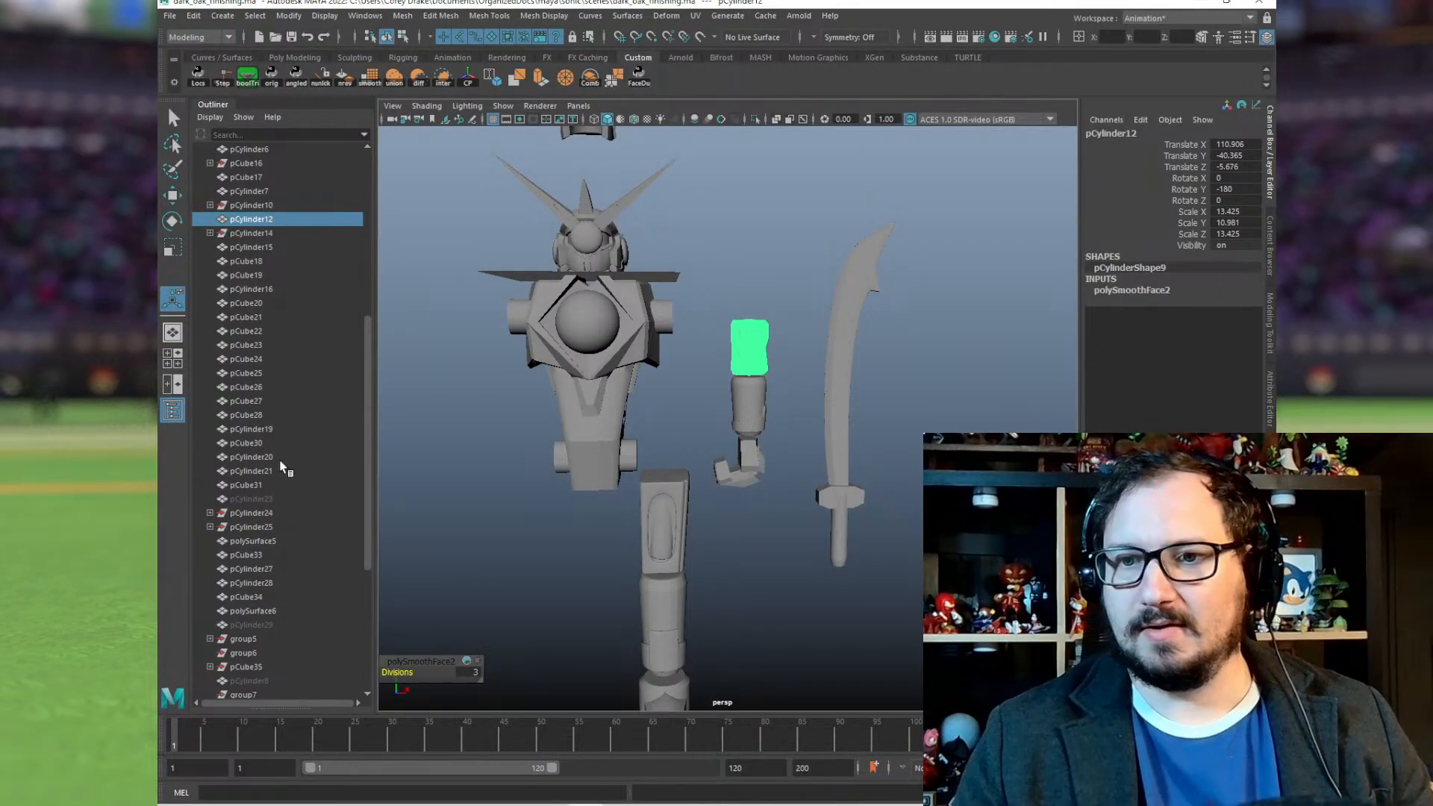
# Step: Unhide the hidden cylinder pCylinder29, pull it out of the torso to above the separate arm, and delete it
pyautogui.click(254, 626)
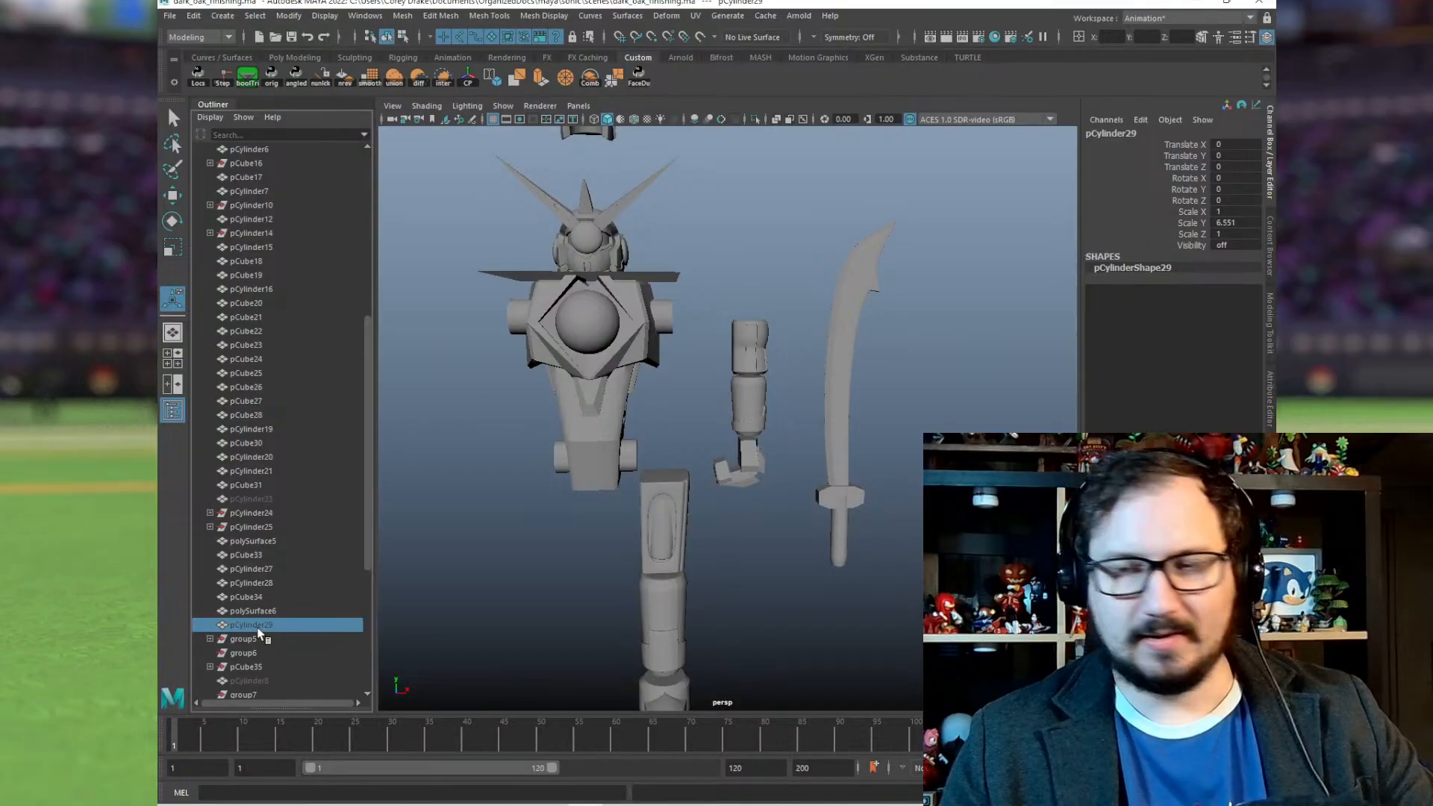
pyautogui.hotkey('shift', 'h')
pyautogui.press('w')
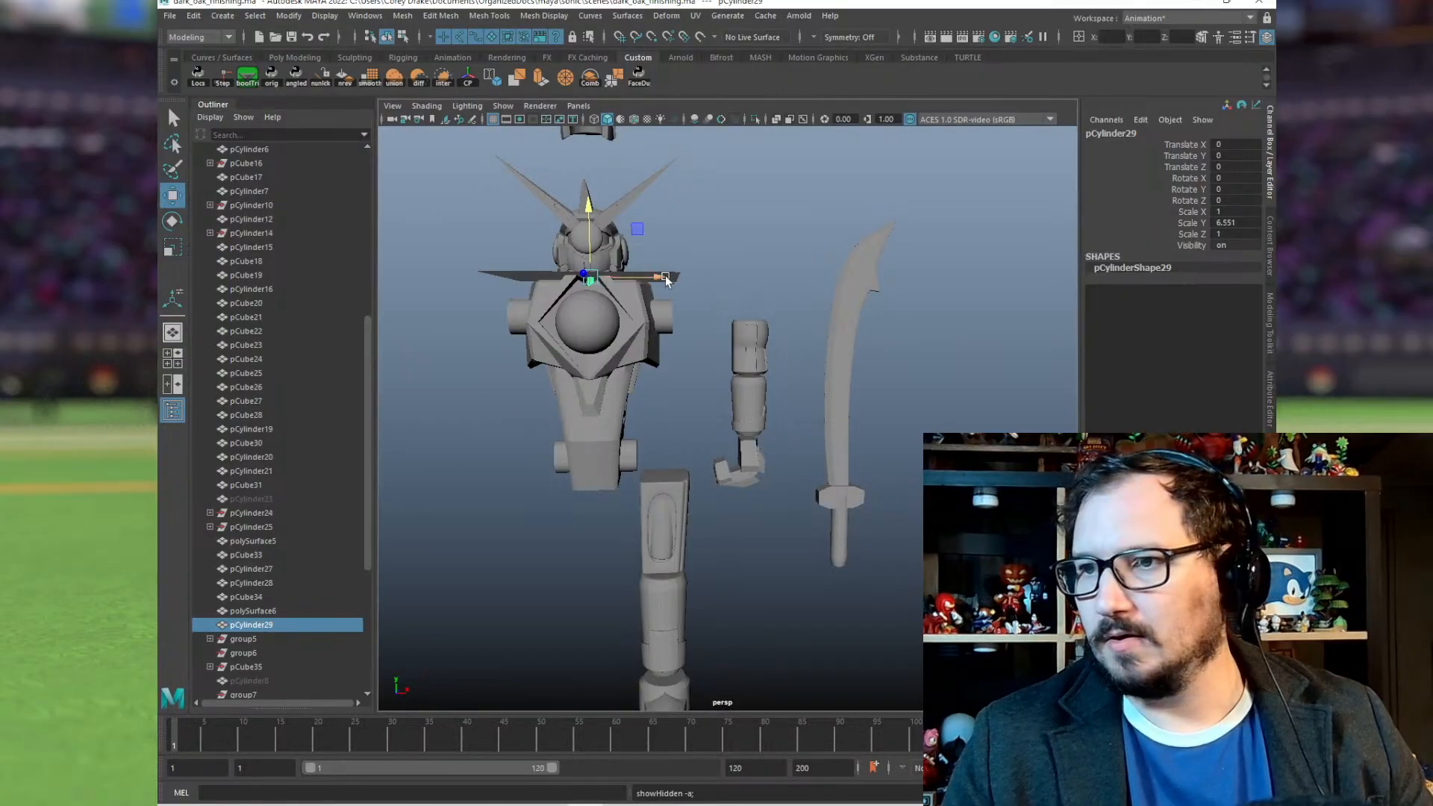
pyautogui.moveTo(666, 279); pyautogui.dragTo(834, 279)
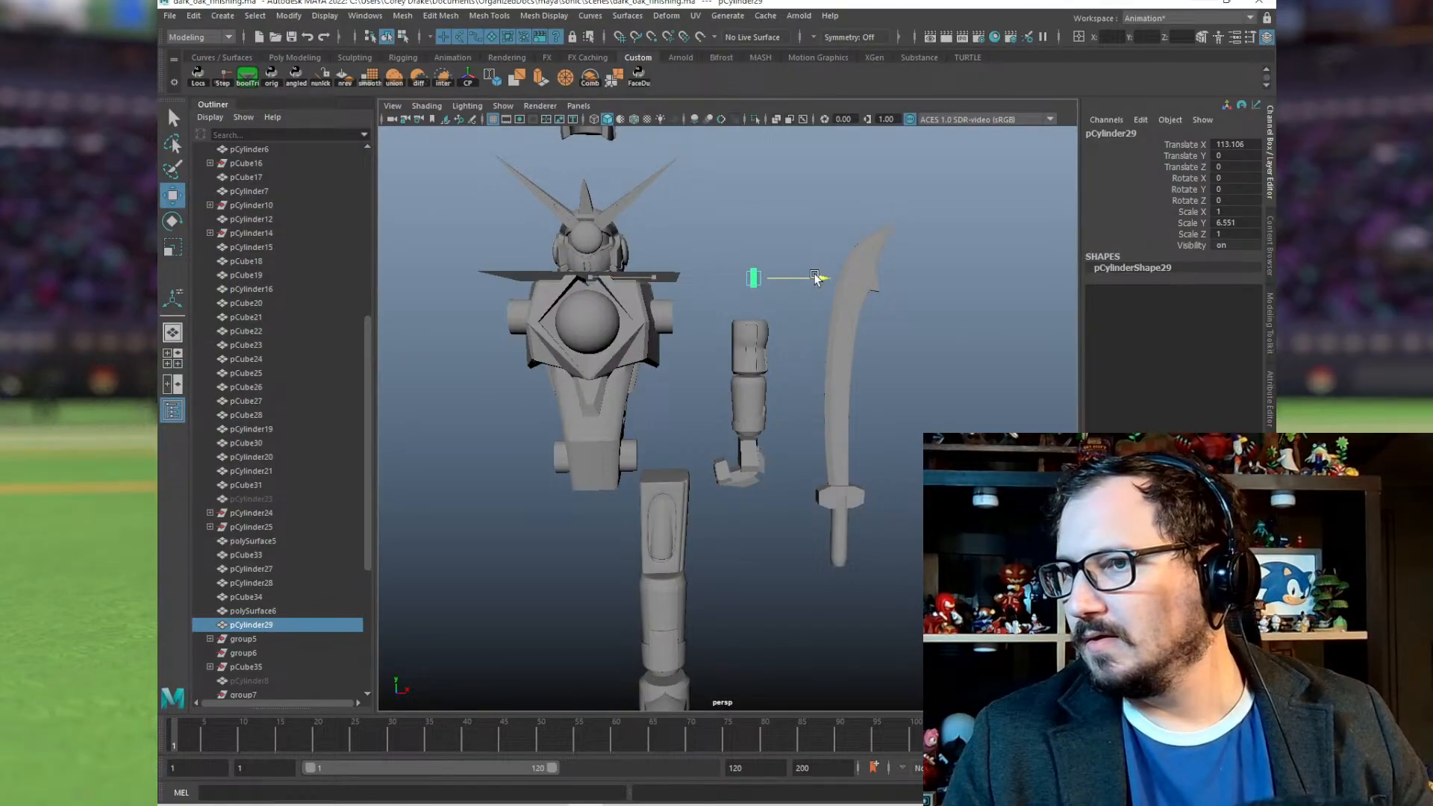
pyautogui.doubleClick(1141, 268)
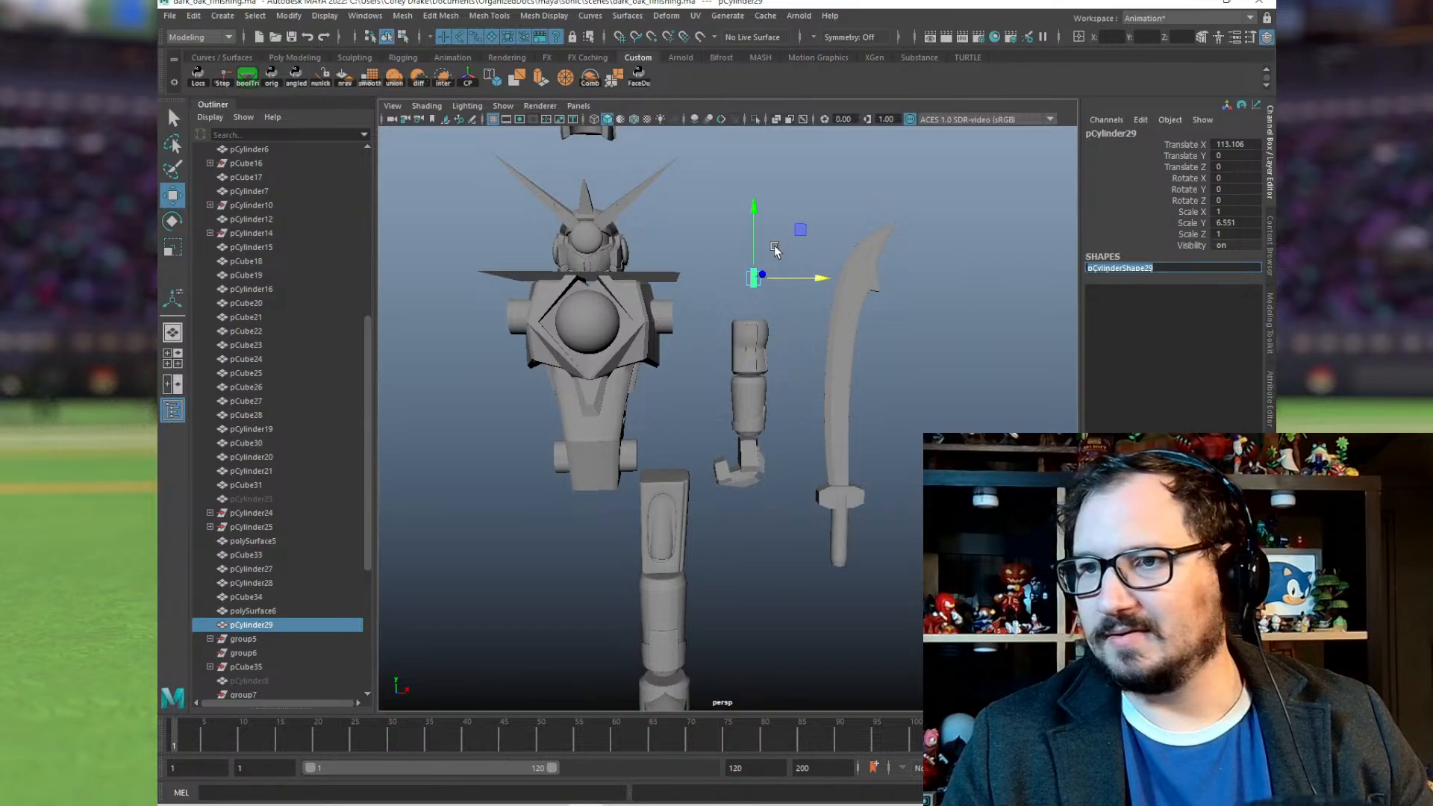
pyautogui.press('Return')
pyautogui.press('Delete')
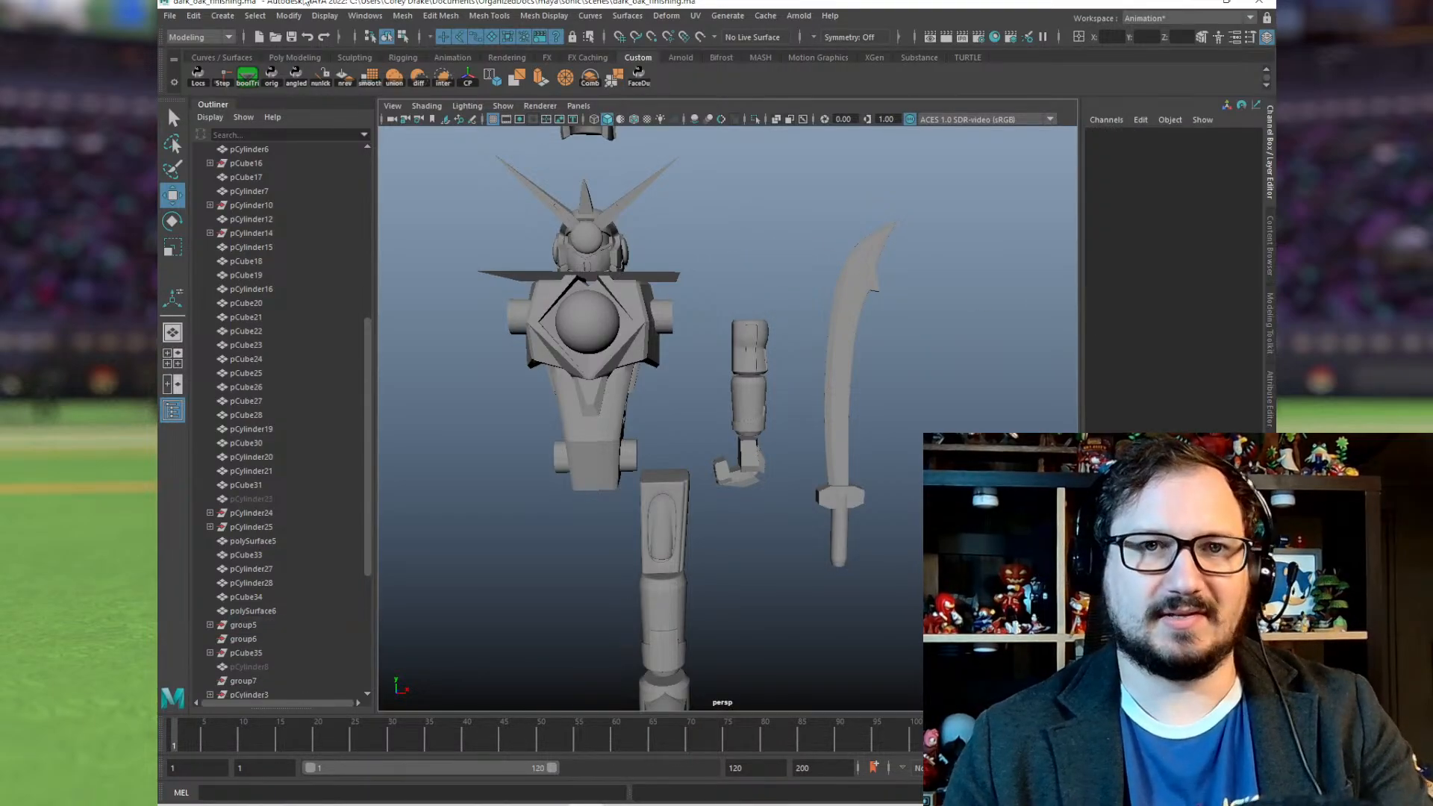
# Step: Create a polygon cylinder and move it along X to about 87.5, above the separate arm
pyautogui.click(222, 15)
pyautogui.moveTo(256, 65)
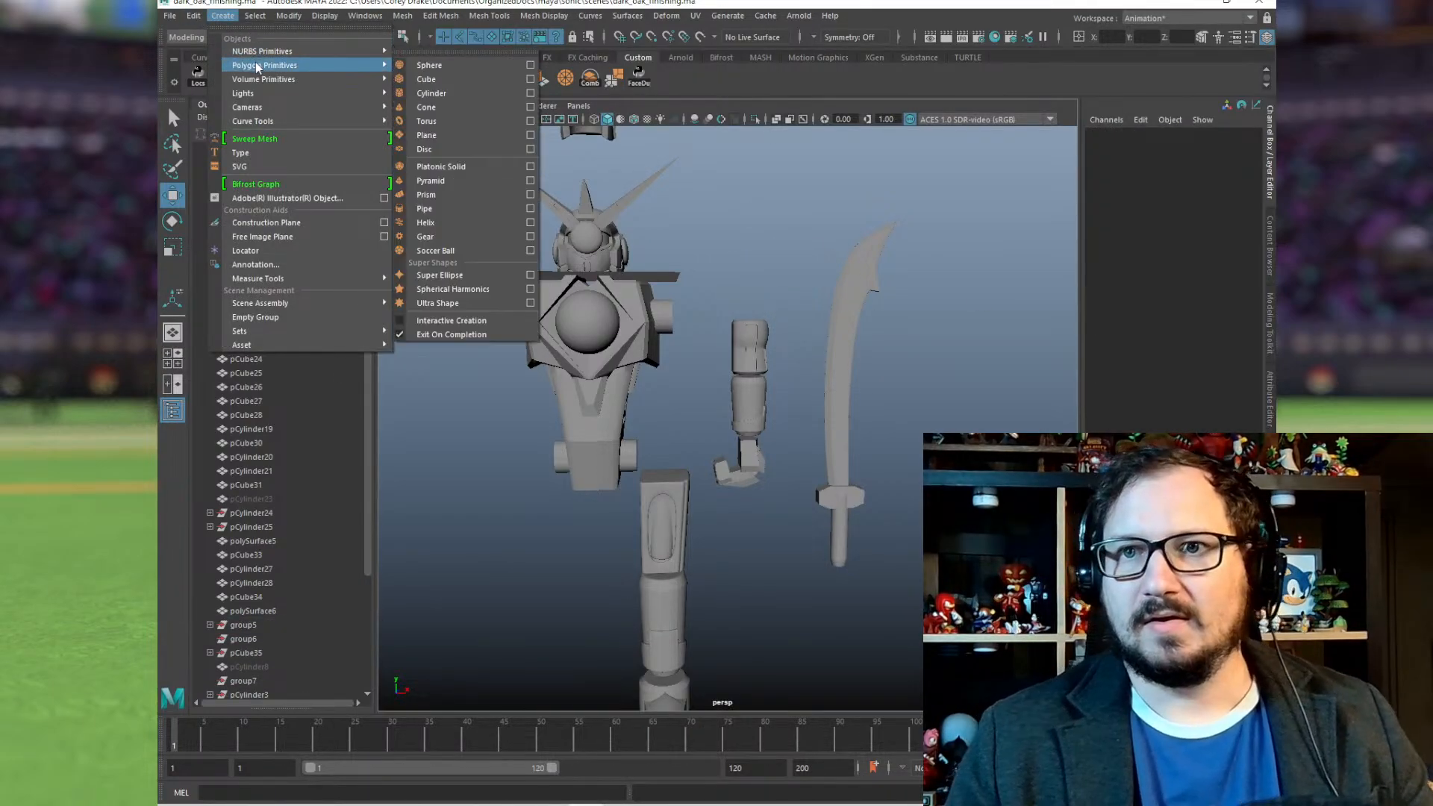
pyautogui.click(446, 91)
pyautogui.moveTo(666, 285); pyautogui.dragTo(793, 285)
# Step: Set the new cylinder's radius to 2 and its height to 20
pyautogui.click(1122, 291)
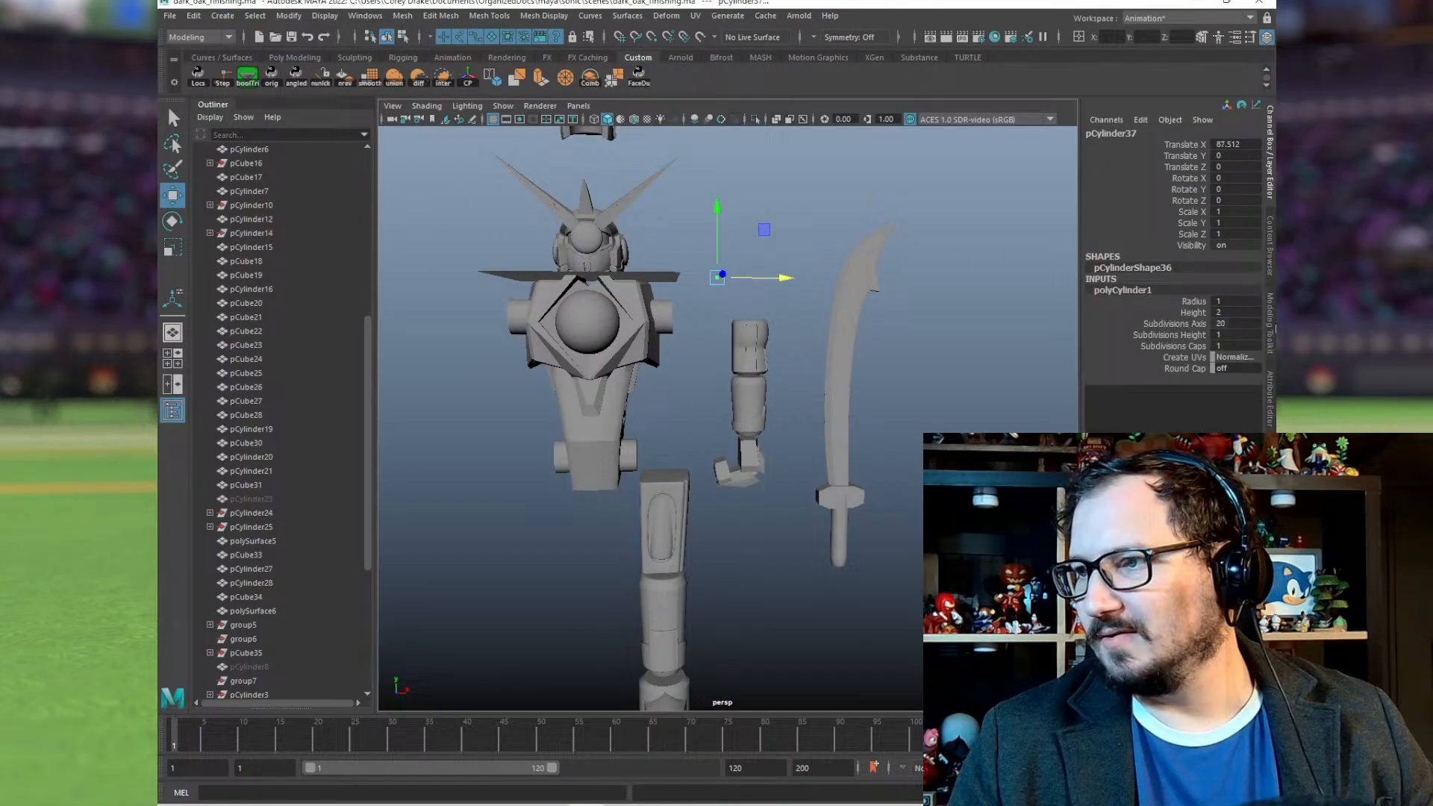
pyautogui.doubleClick(1238, 302)
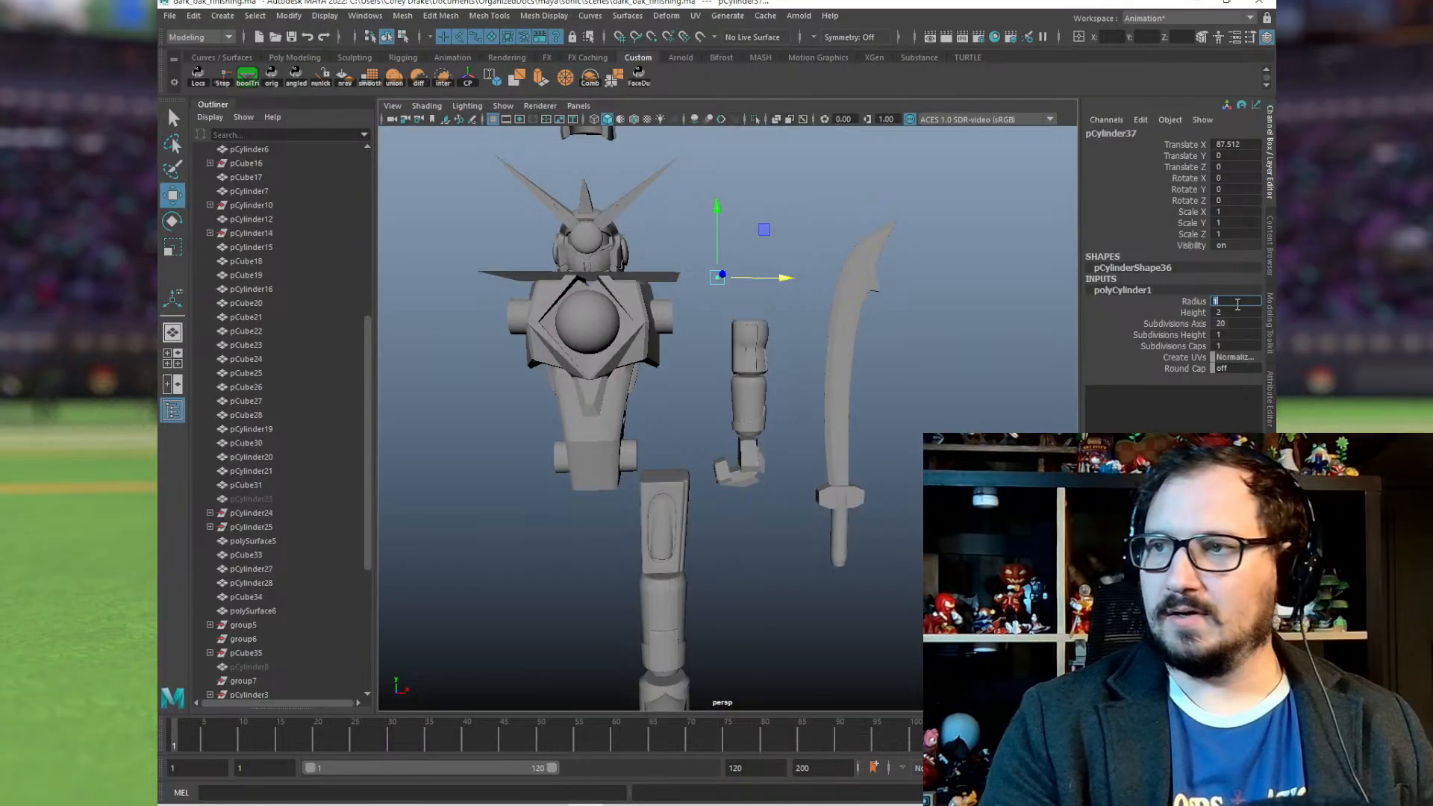
pyautogui.write('2')
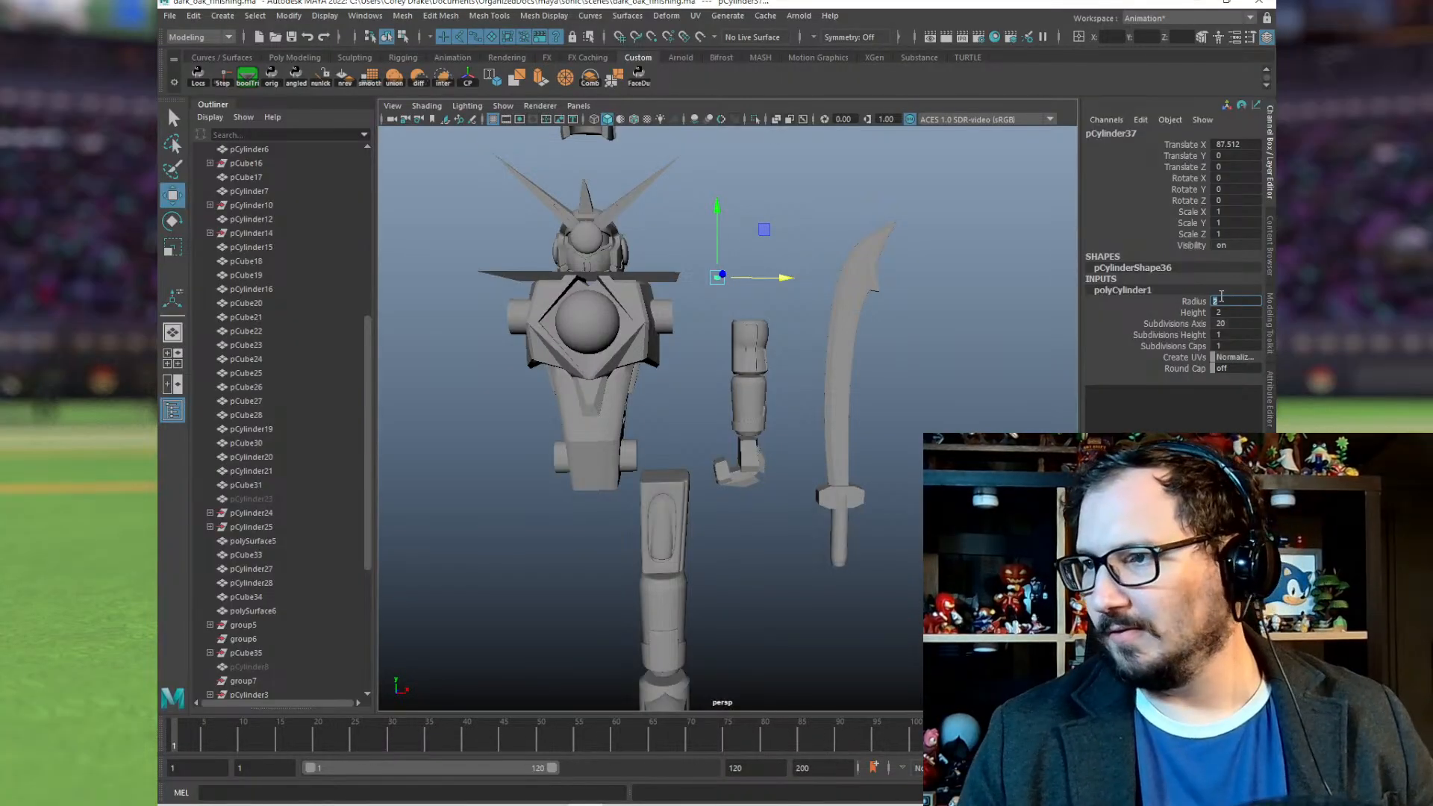
pyautogui.doubleClick(1221, 314)
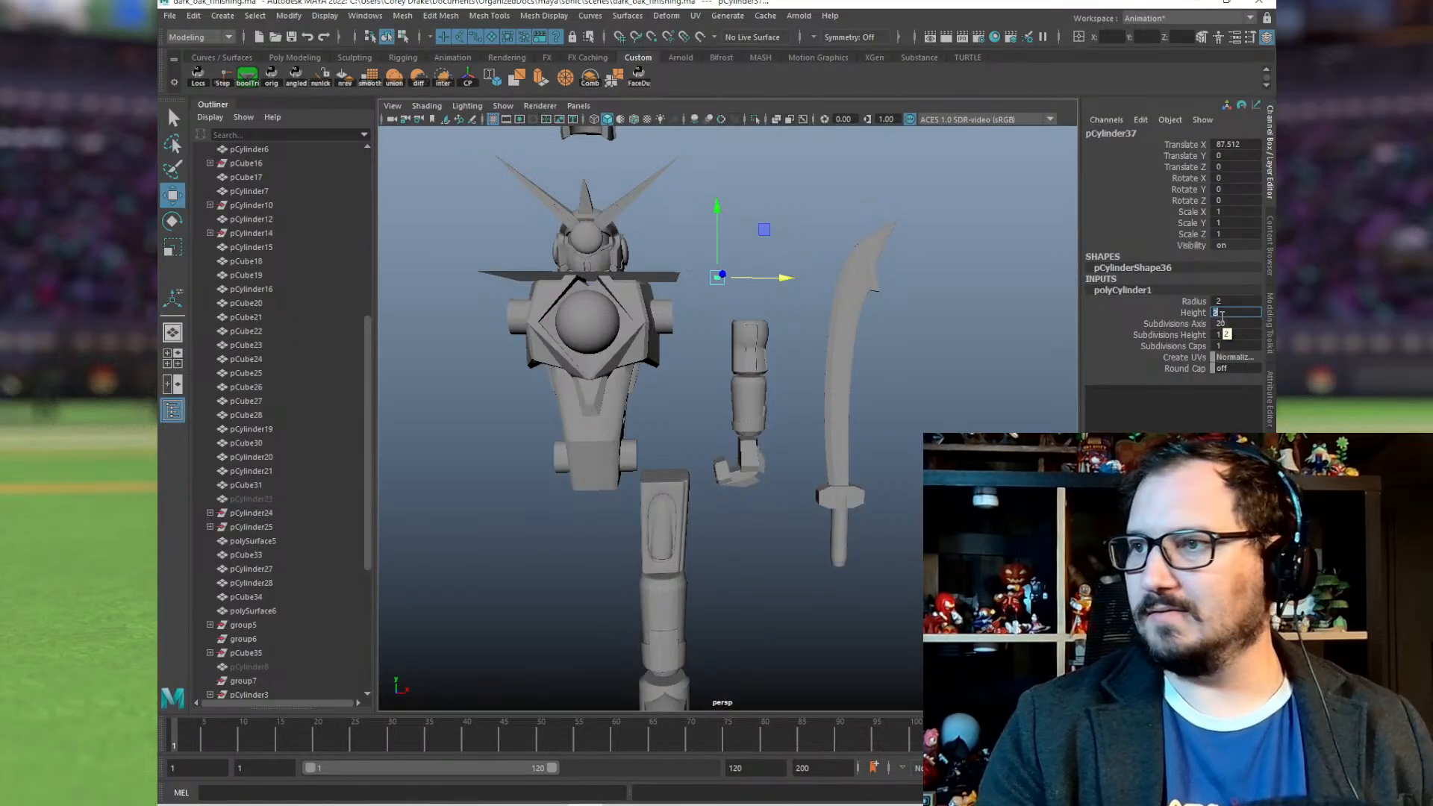
pyautogui.write('20')
pyautogui.press('Return')
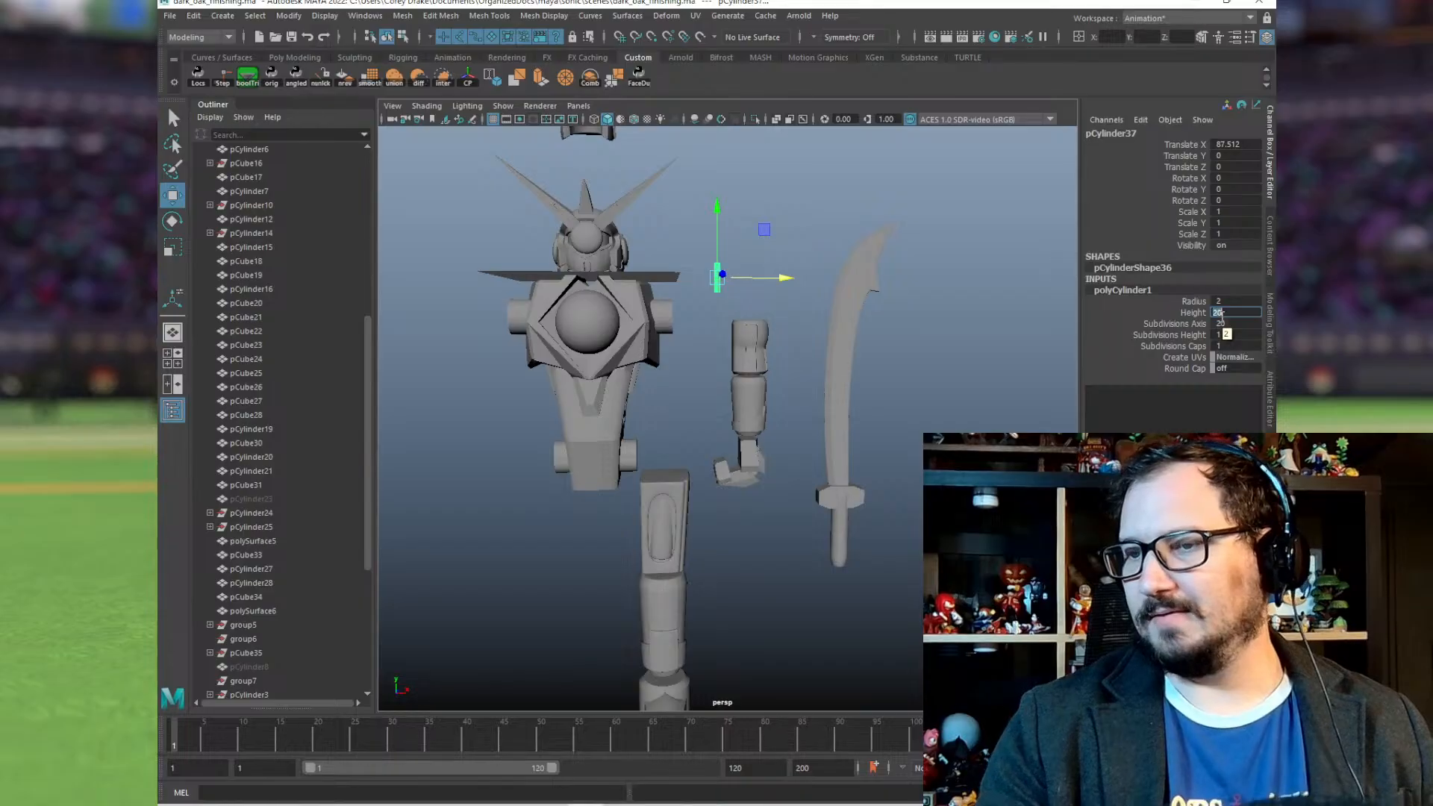
# Step: Create a second polygon cylinder and move it along X to about 104, beside the thin one
pyautogui.scroll(3, 719, 282)
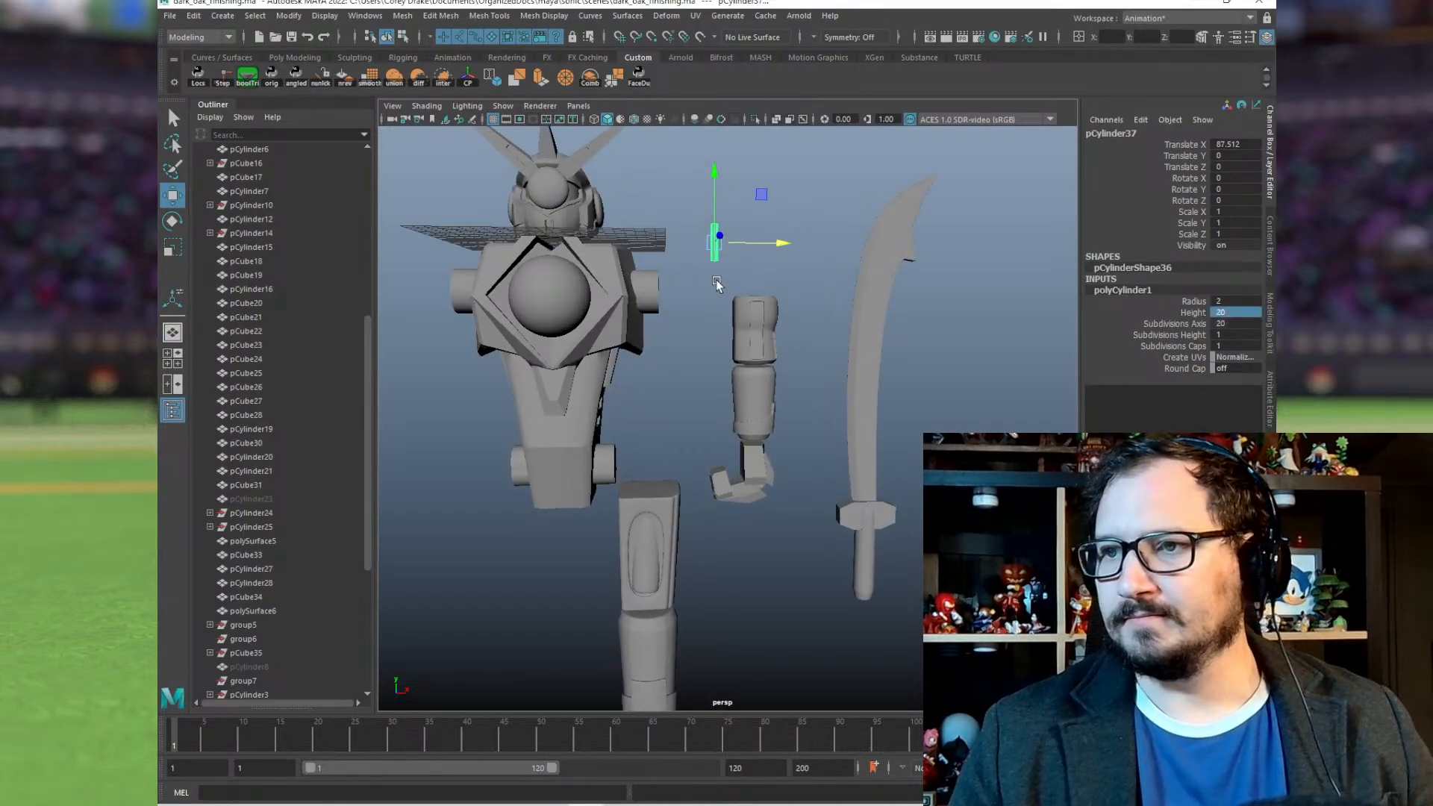
pyautogui.click(223, 16)
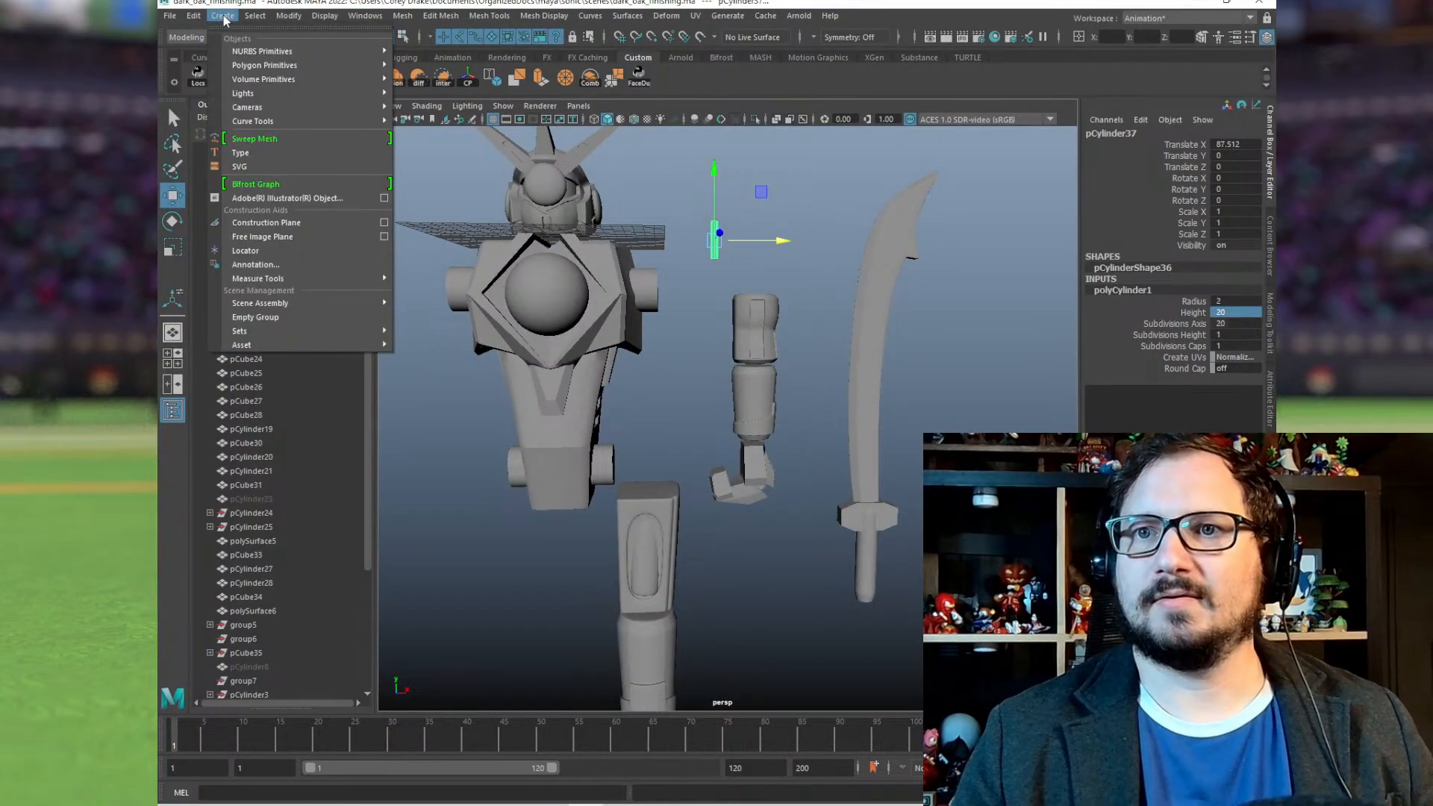
pyautogui.moveTo(269, 67)
pyautogui.click(441, 93)
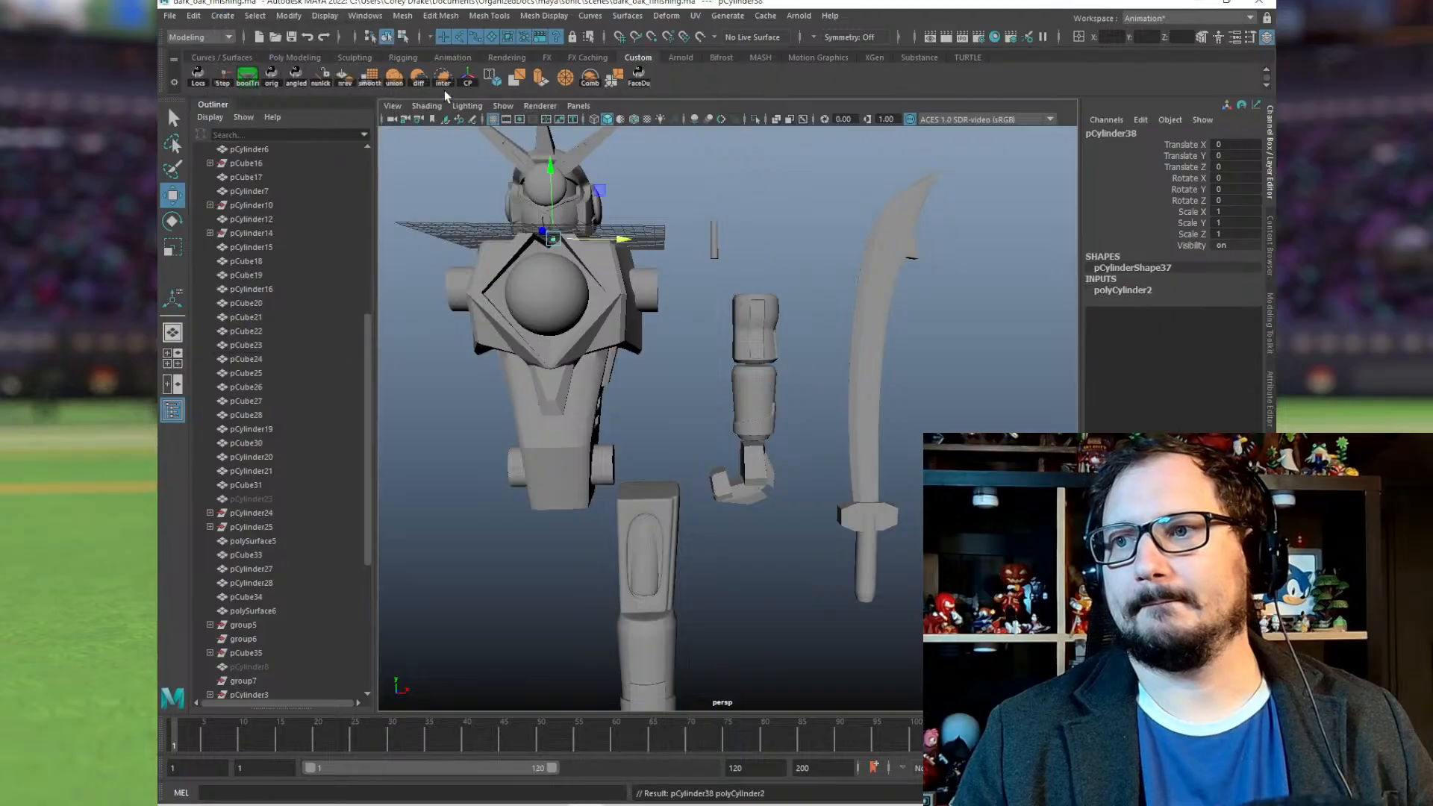
pyautogui.moveTo(650, 239); pyautogui.dragTo(839, 240)
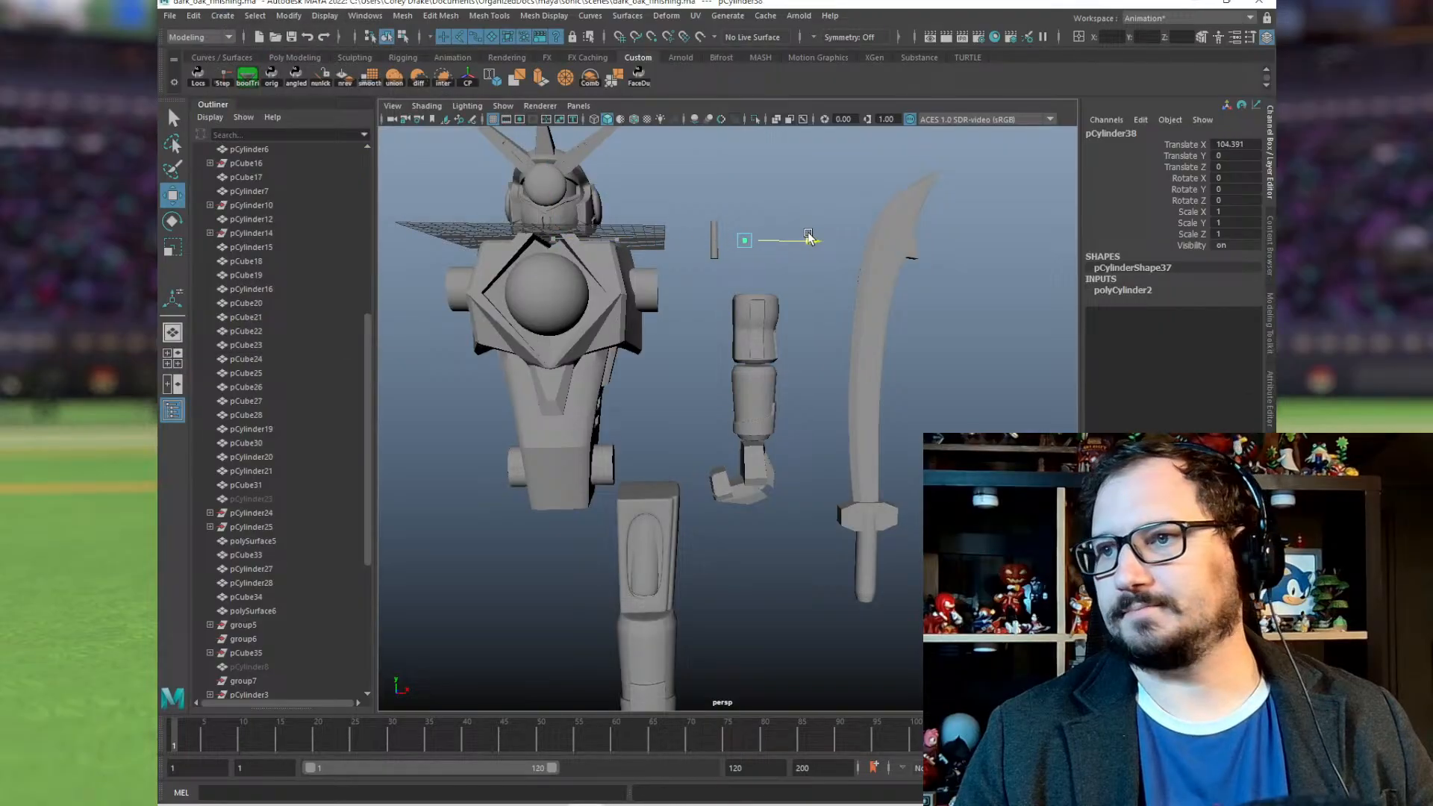
# Step: Set the second cylinder's radius to 4 and its height to 20
pyautogui.click(1135, 295)
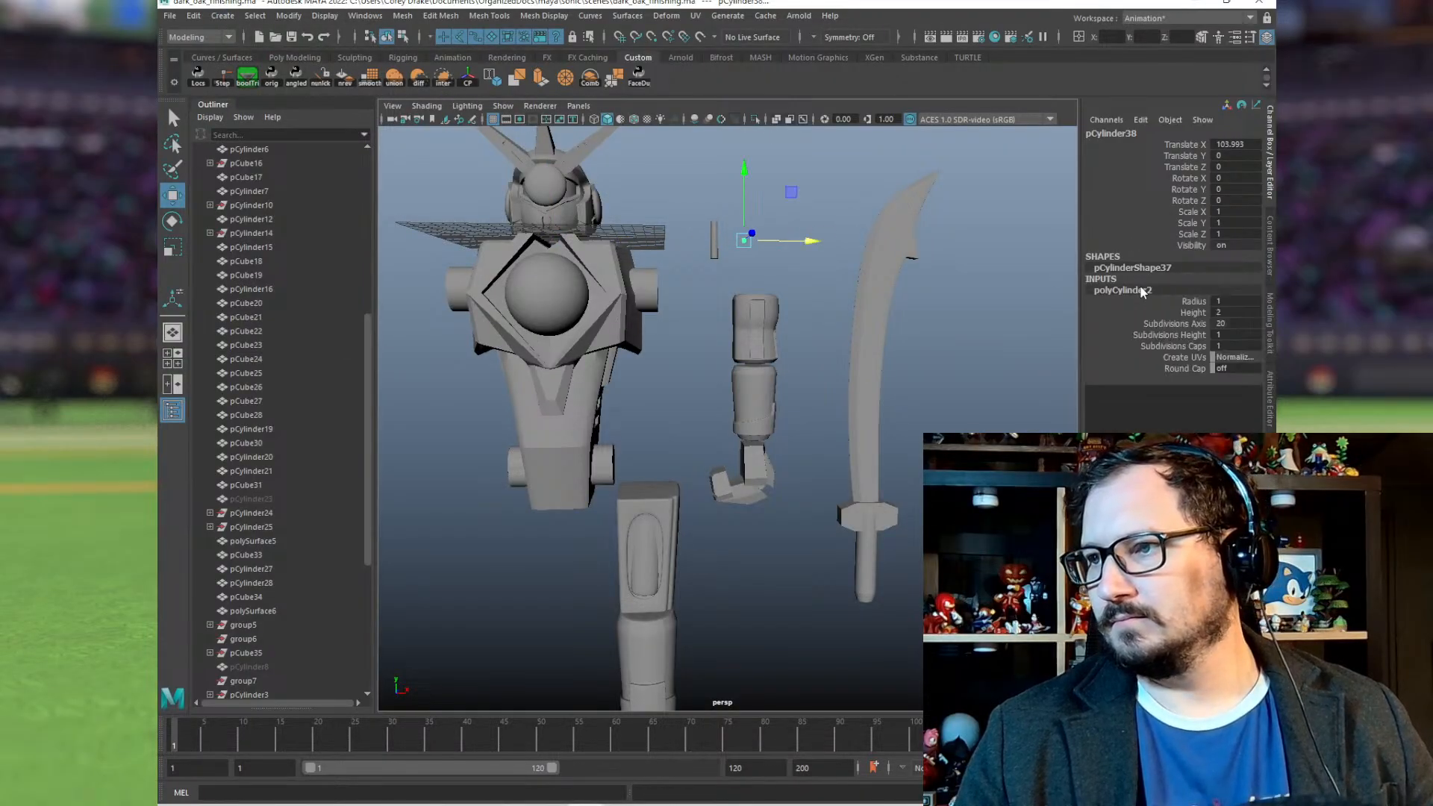
pyautogui.doubleClick(1238, 301)
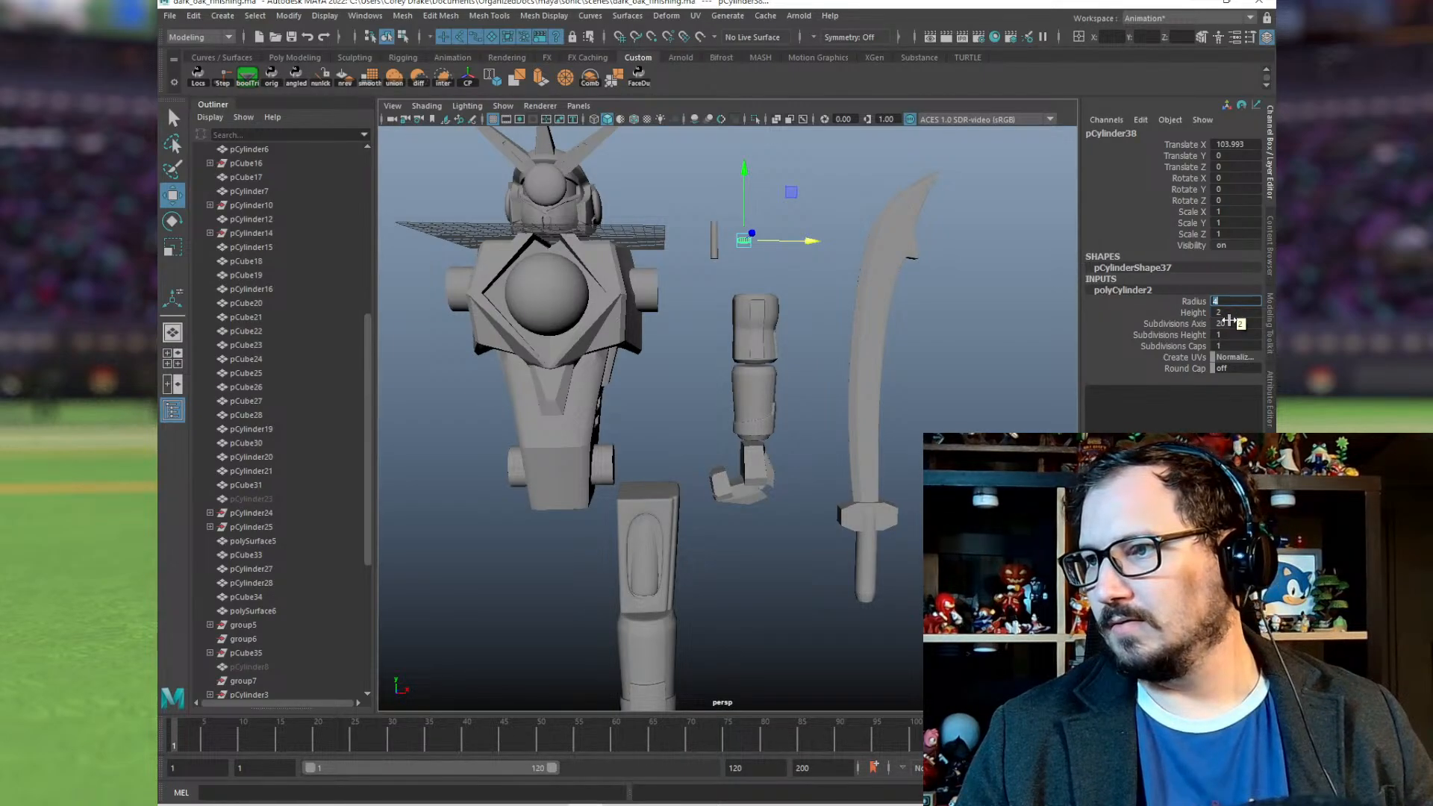
pyautogui.doubleClick(1233, 322)
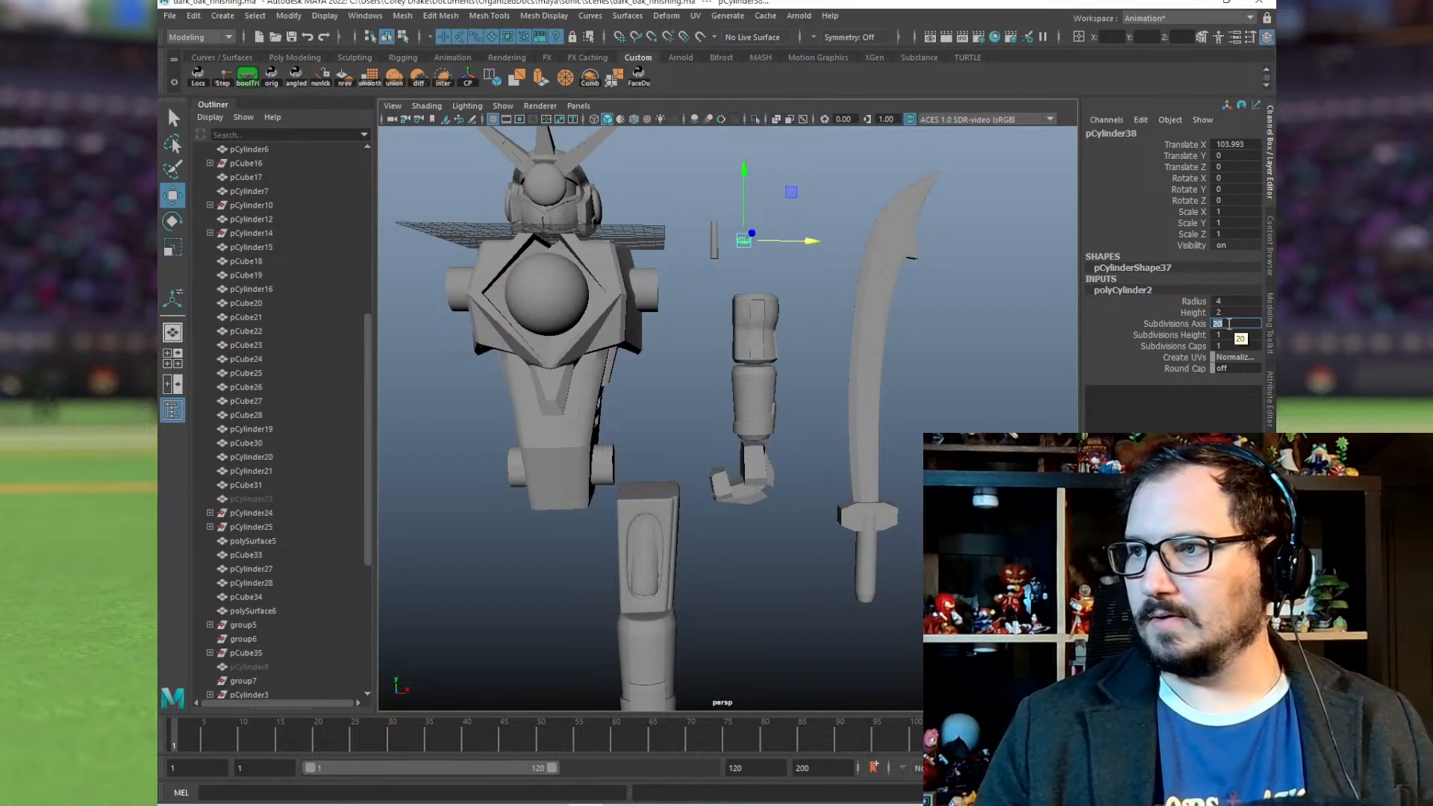
pyautogui.doubleClick(1226, 314)
pyautogui.write('20')
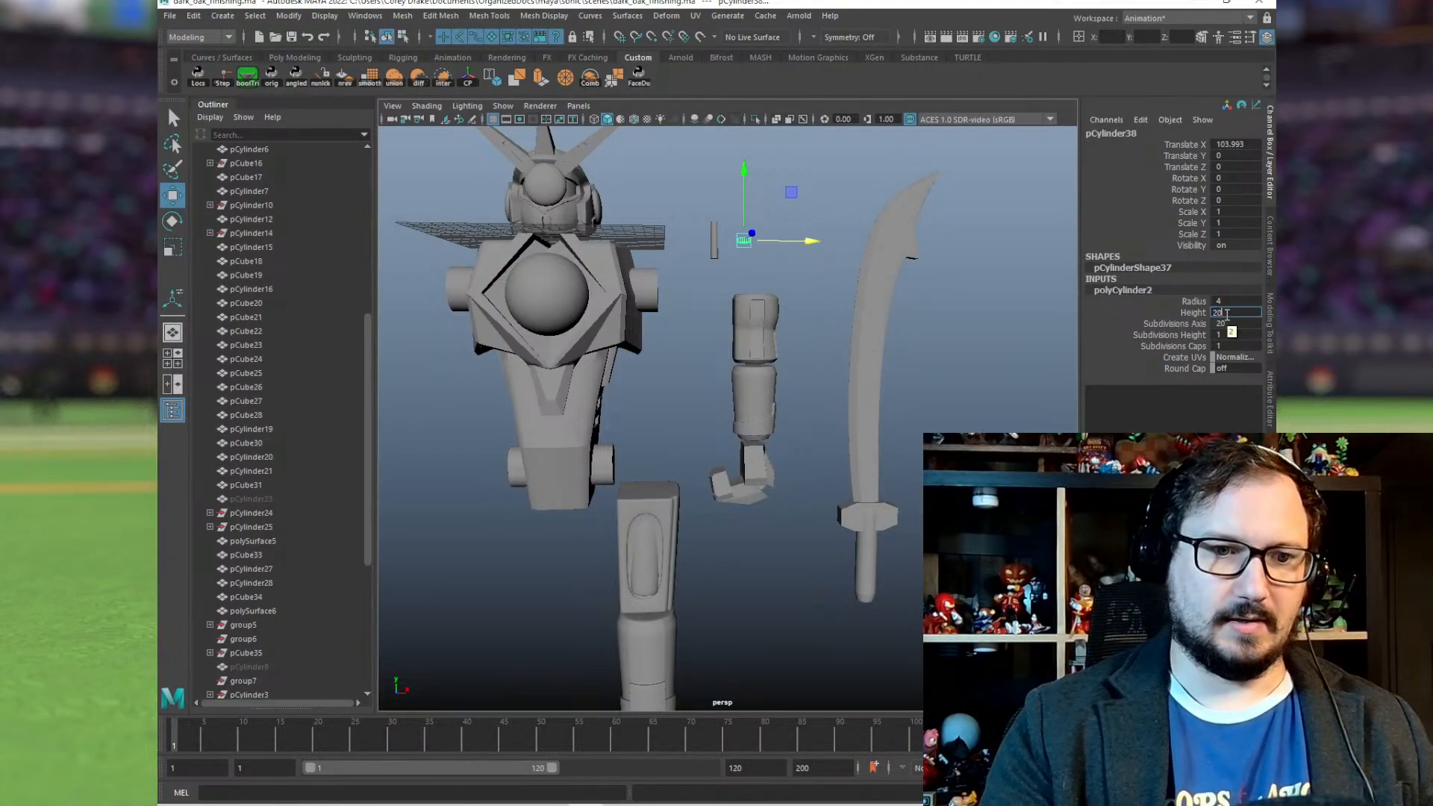
pyautogui.press('Return')
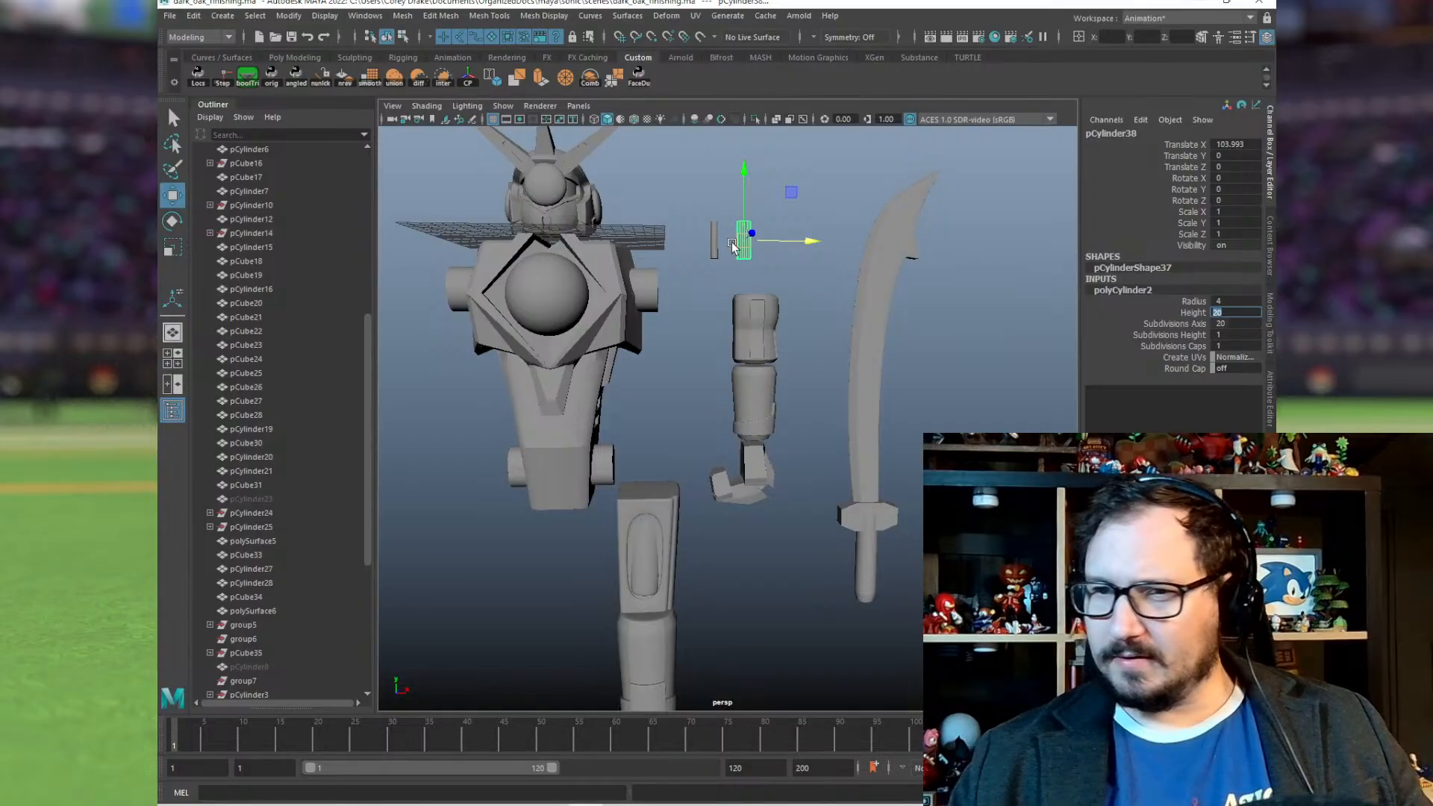
# Step: Move both new connector cylinders up to about 109 in Y, clear of the arm
pyautogui.keyDown('alt'); pyautogui.moveTo(768, 312); pyautogui.dragTo(755, 125); pyautogui.keyUp('alt')
pyautogui.scroll(-5, 751, 223)
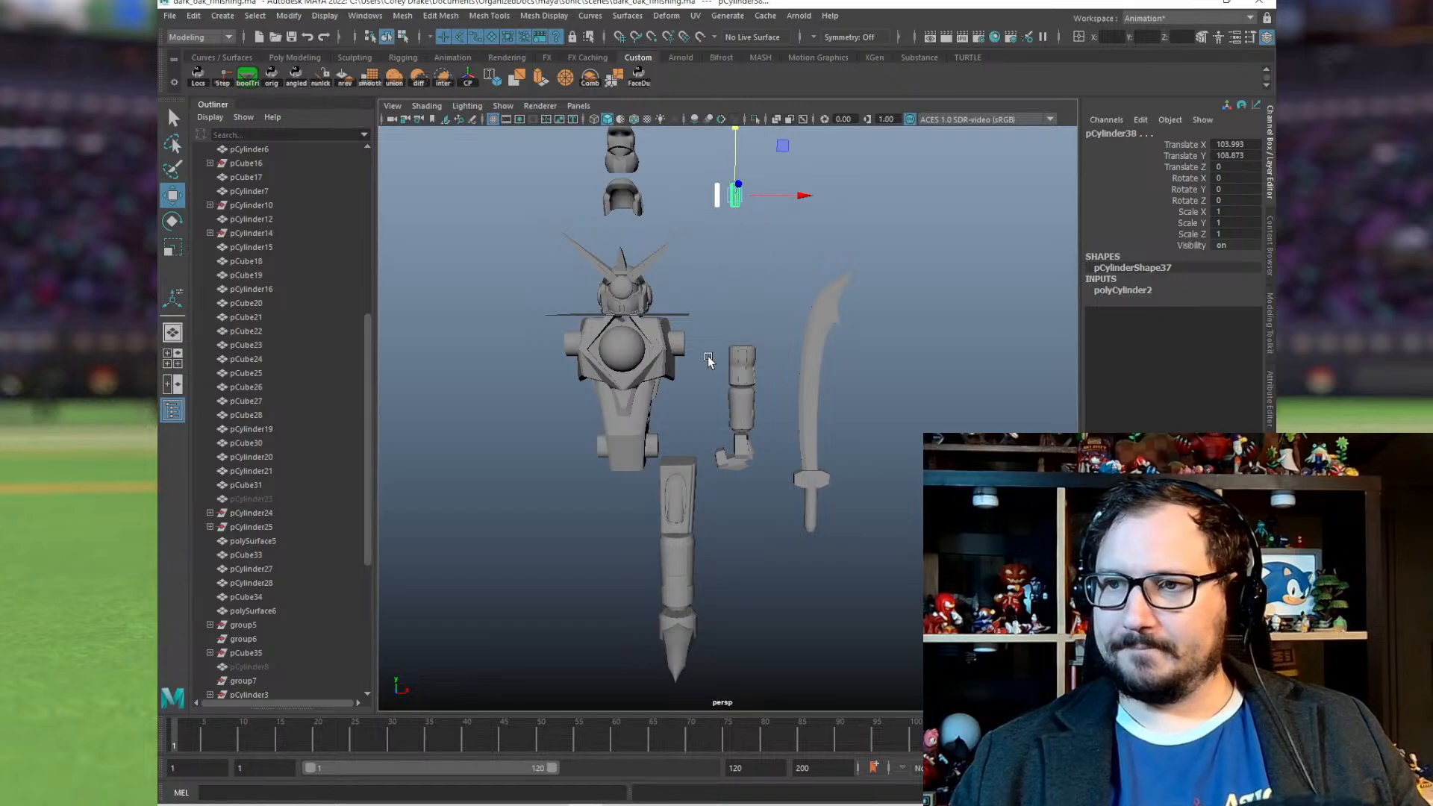
# Step: Merge the sword's blade, guard and handle into one mesh with a Boolean union
pyautogui.moveTo(709, 362)
pyautogui.keyDown('alt'); pyautogui.mouseDown()
pyautogui.moveTo(618, 356)
pyautogui.moveTo(697, 327)
pyautogui.moveTo(722, 345)
pyautogui.moveTo(701, 339)
pyautogui.mouseUp(); pyautogui.keyUp('alt')
pyautogui.moveTo(558, 262); pyautogui.dragTo(838, 585)
pyautogui.click(813, 436)
pyautogui.moveTo(812, 436); pyautogui.dragTo(787, 482)
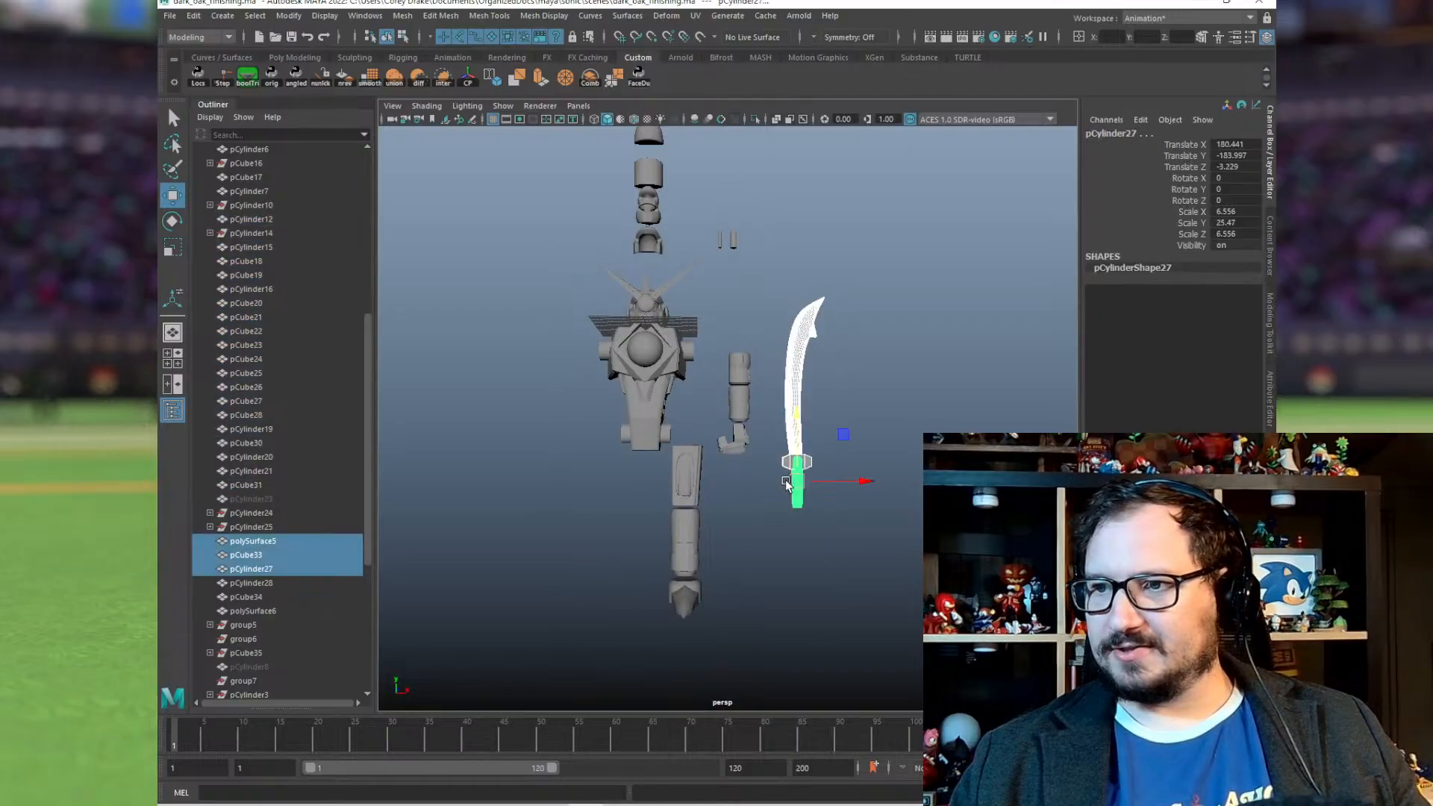
pyautogui.scroll(10, 784, 442)
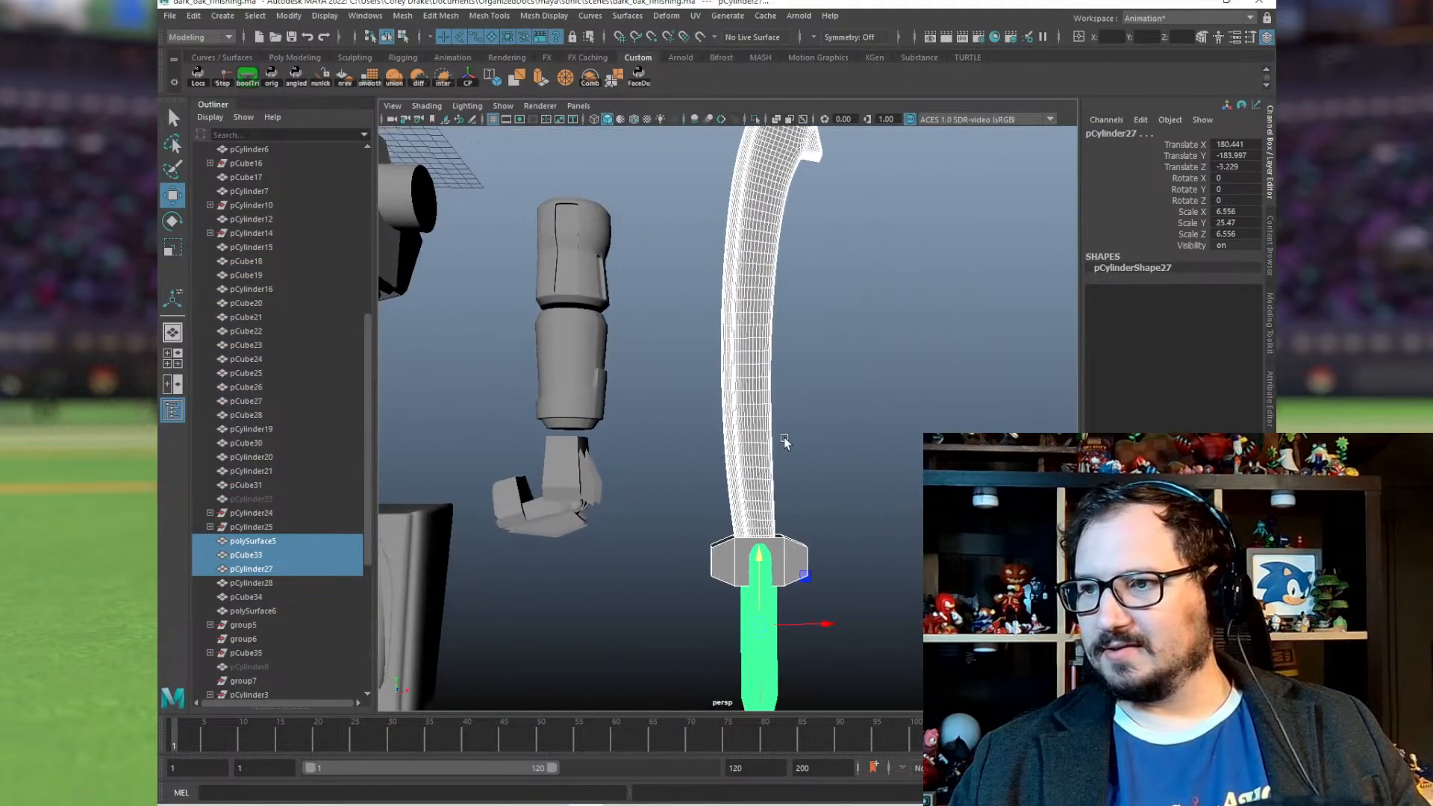
pyautogui.click(396, 77)
pyautogui.click(870, 473)
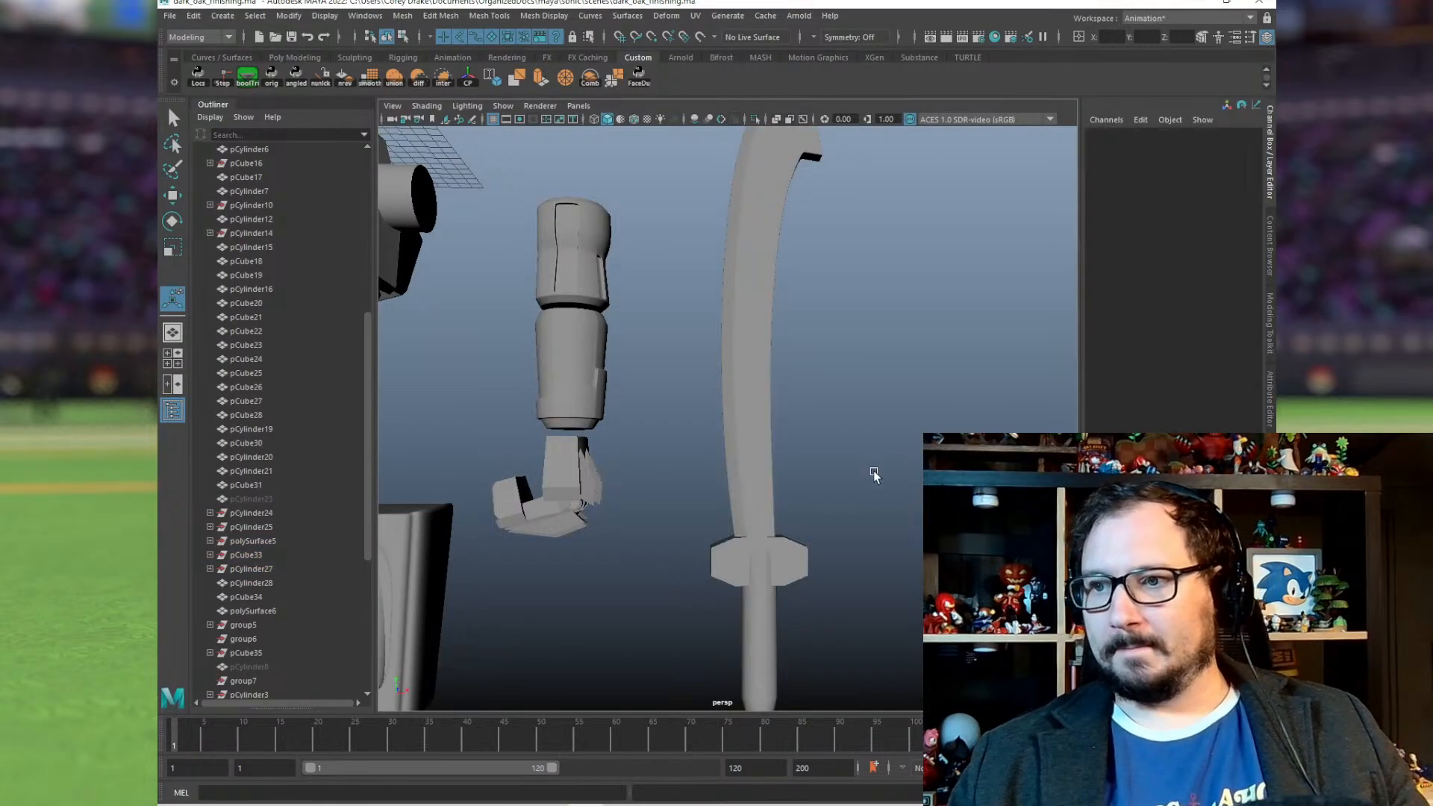
# Step: Triangulate the merged sword mesh
pyautogui.scroll(-5, 820, 477)
pyautogui.click(725, 489)
pyautogui.scroll(5, 745, 502)
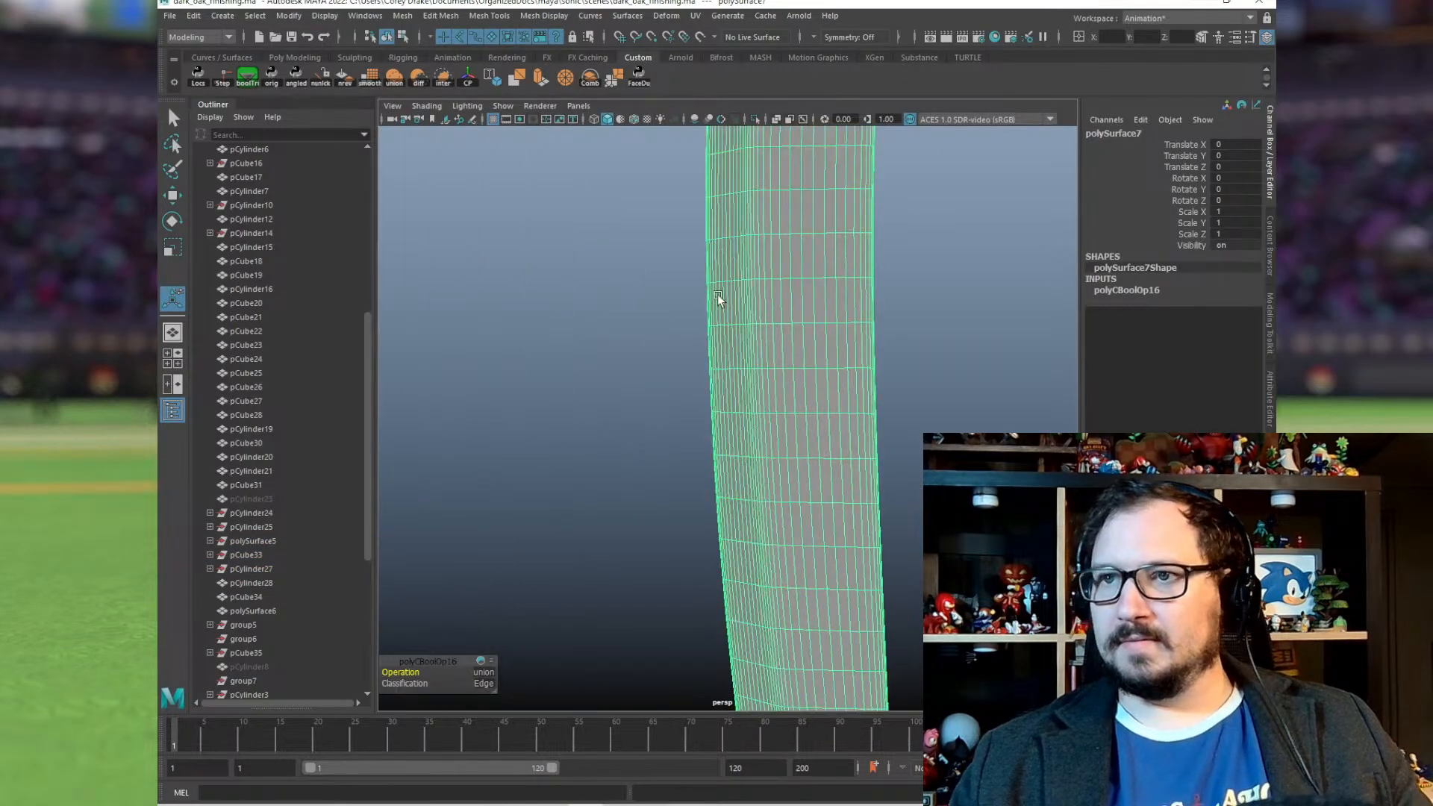
pyautogui.scroll(-4, 705, 263)
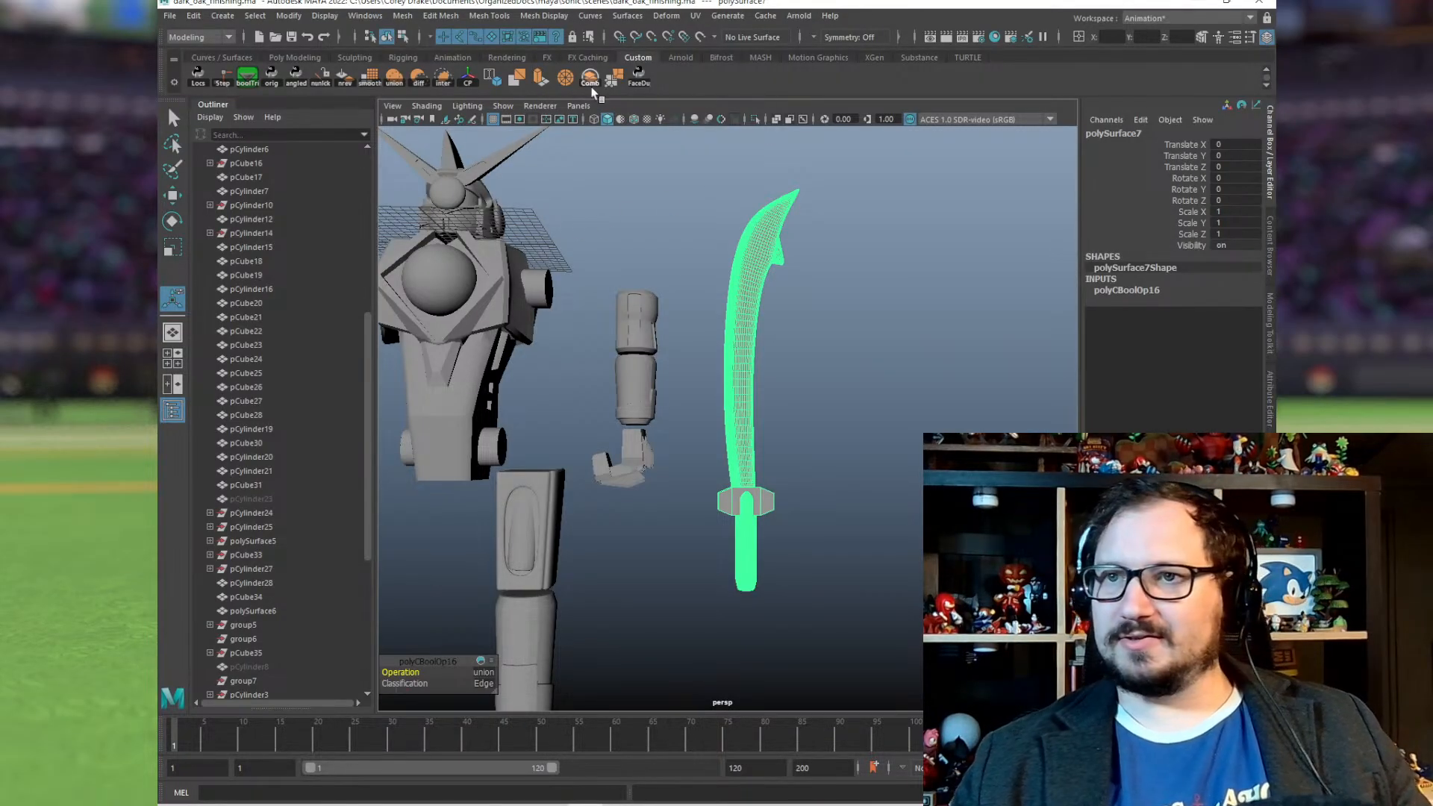
pyautogui.click(517, 78)
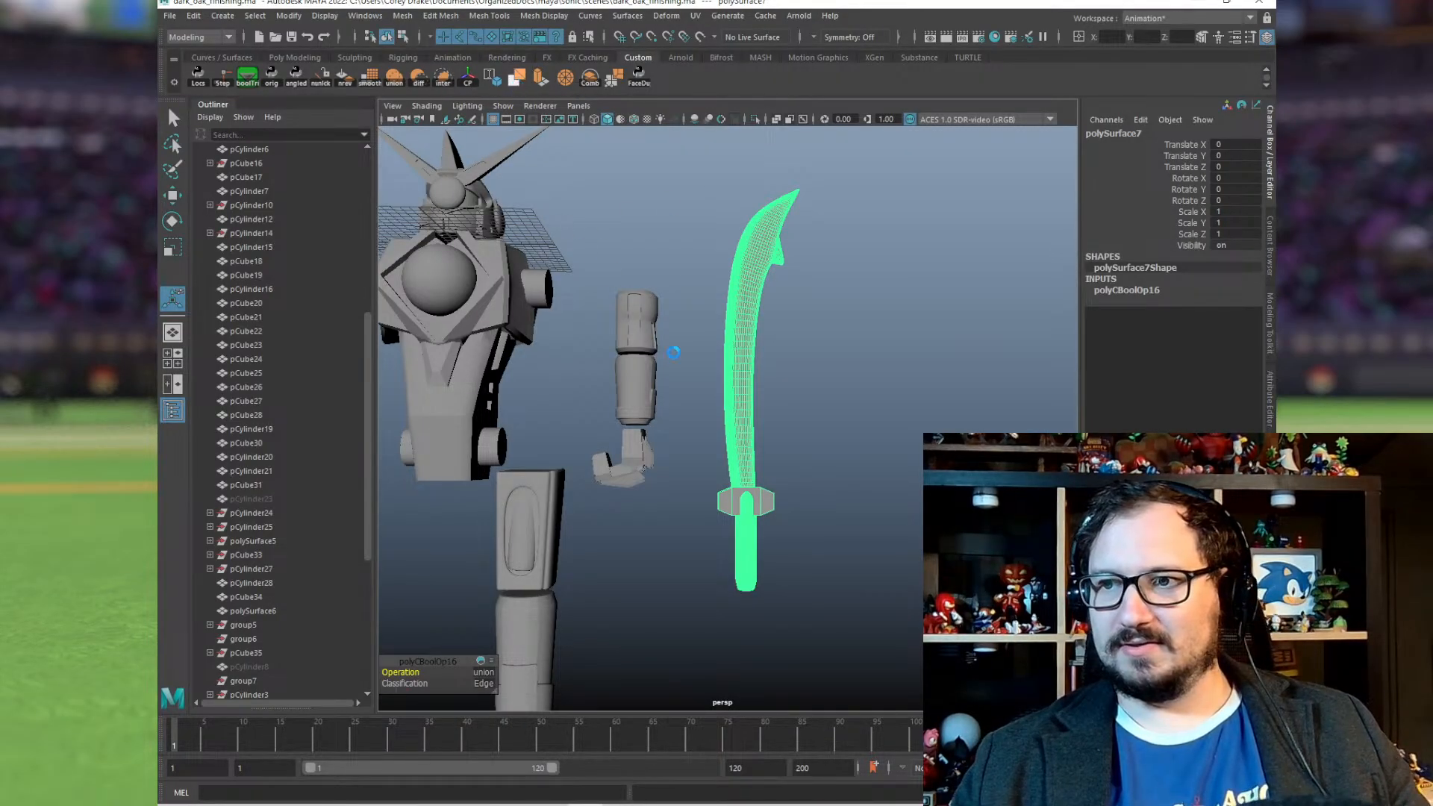
# Step: Unhide the hip spike mesh group5_pCylinder13
pyautogui.scroll(-5, 306, 523)
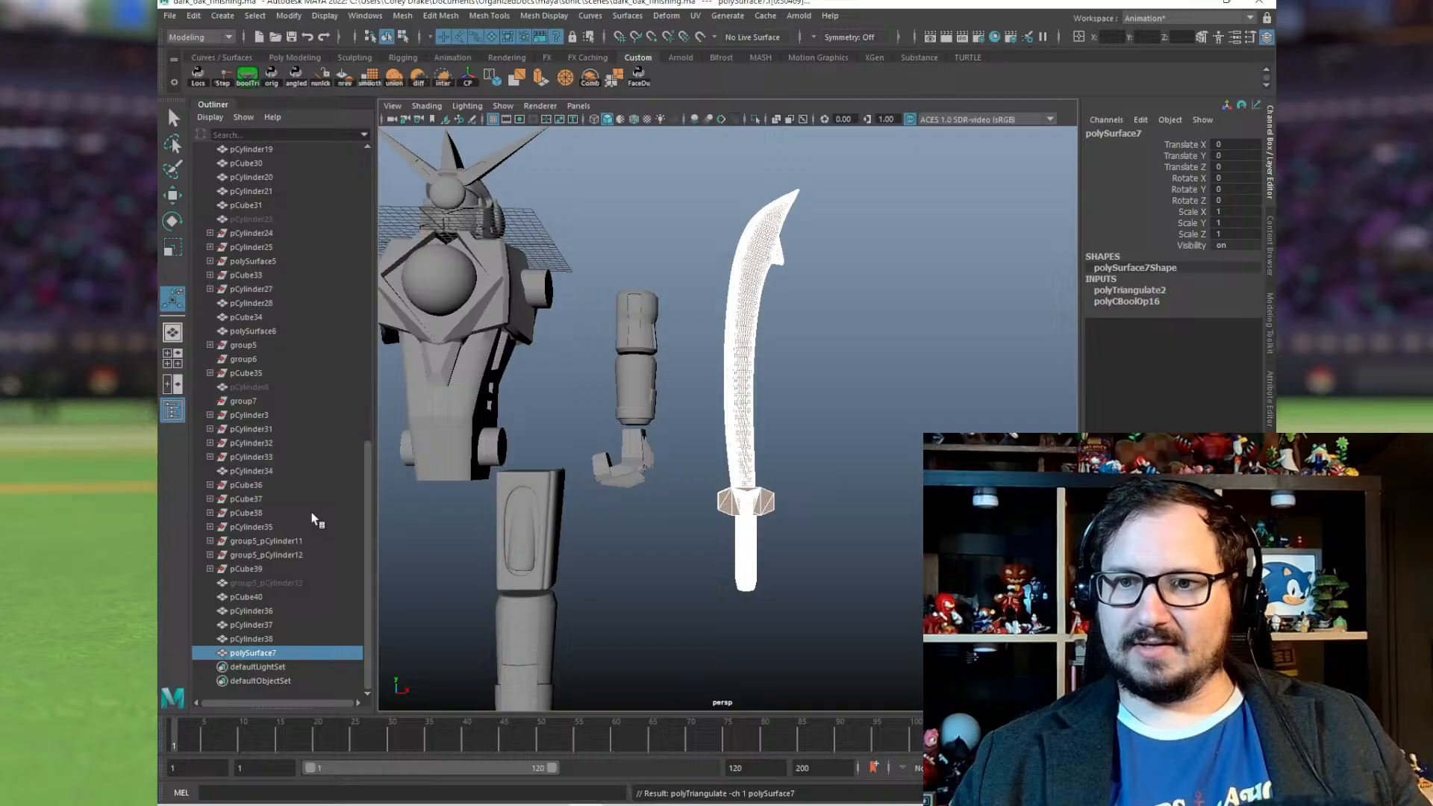
pyautogui.click(267, 583)
pyautogui.hotkey('shift', 'h')
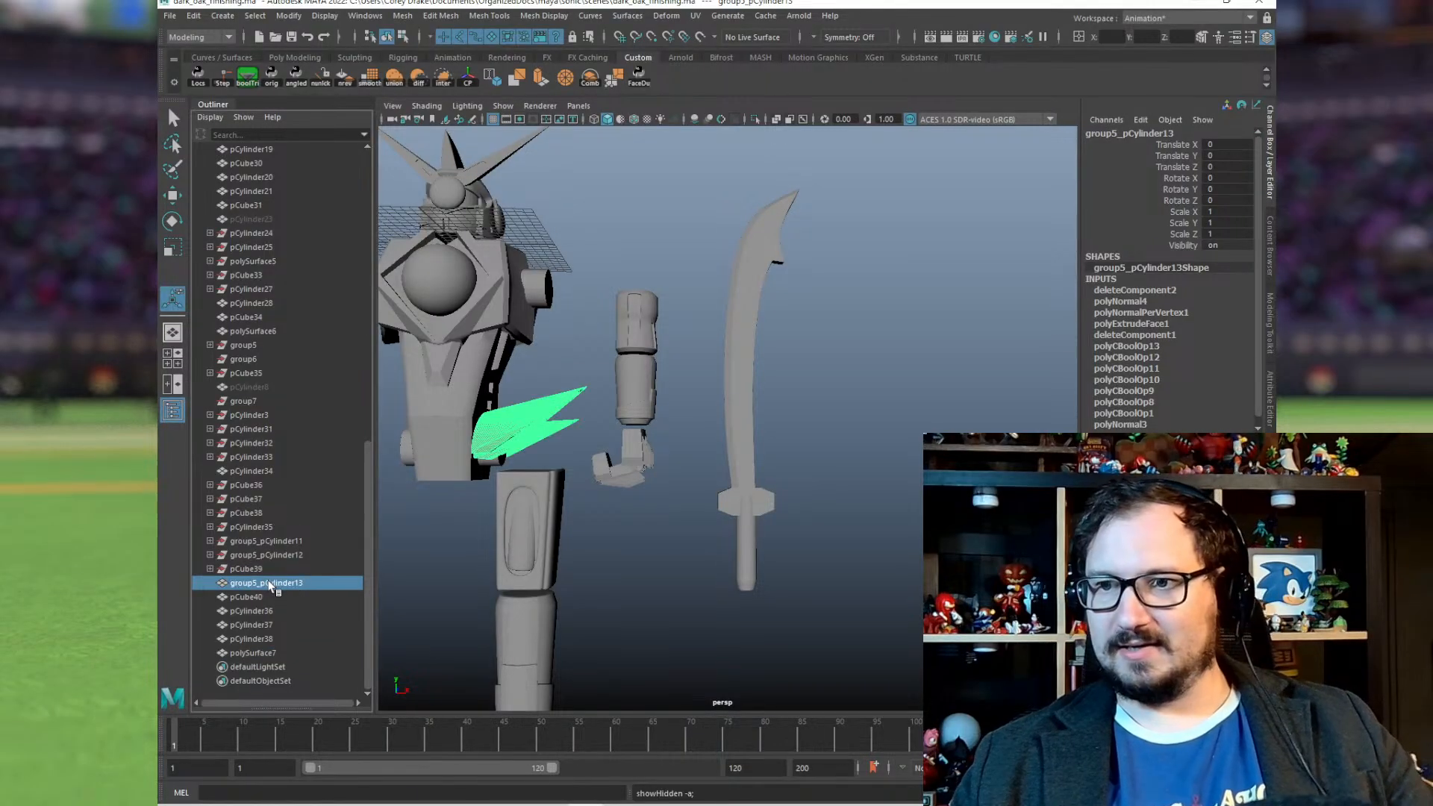
# Step: Unhide the hidden mesh pCylinder8 and clear the selection
pyautogui.click(266, 387)
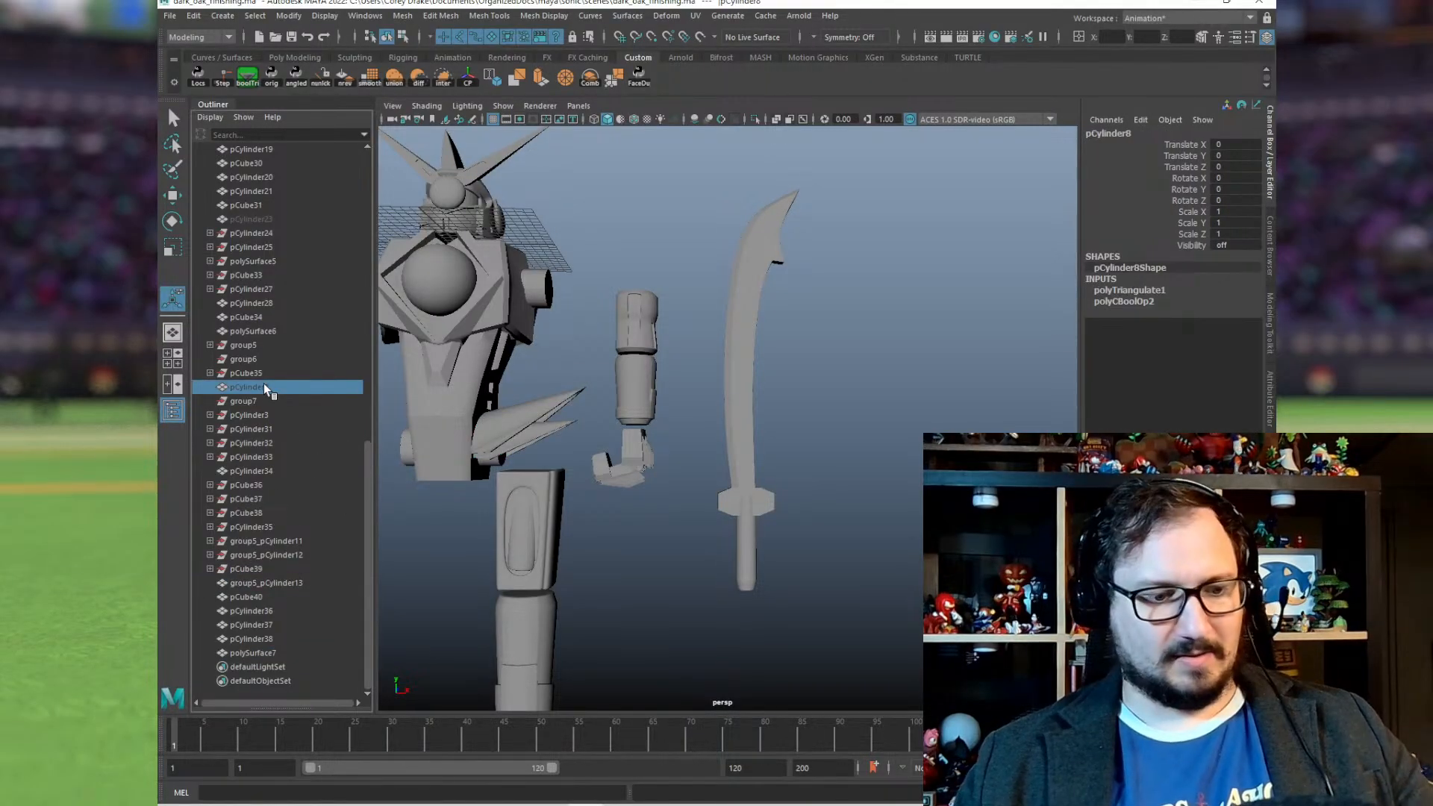
pyautogui.hotkey('shift', 'h')
pyautogui.click(575, 358)
# Step: Select the robot's head, torso, spikes, arm, leg and sword, leaving out the connector cylinders, and group them
pyautogui.keyDown('alt'); pyautogui.moveTo(574, 358); pyautogui.dragTo(681, 329, button='middle'); pyautogui.keyUp('alt')
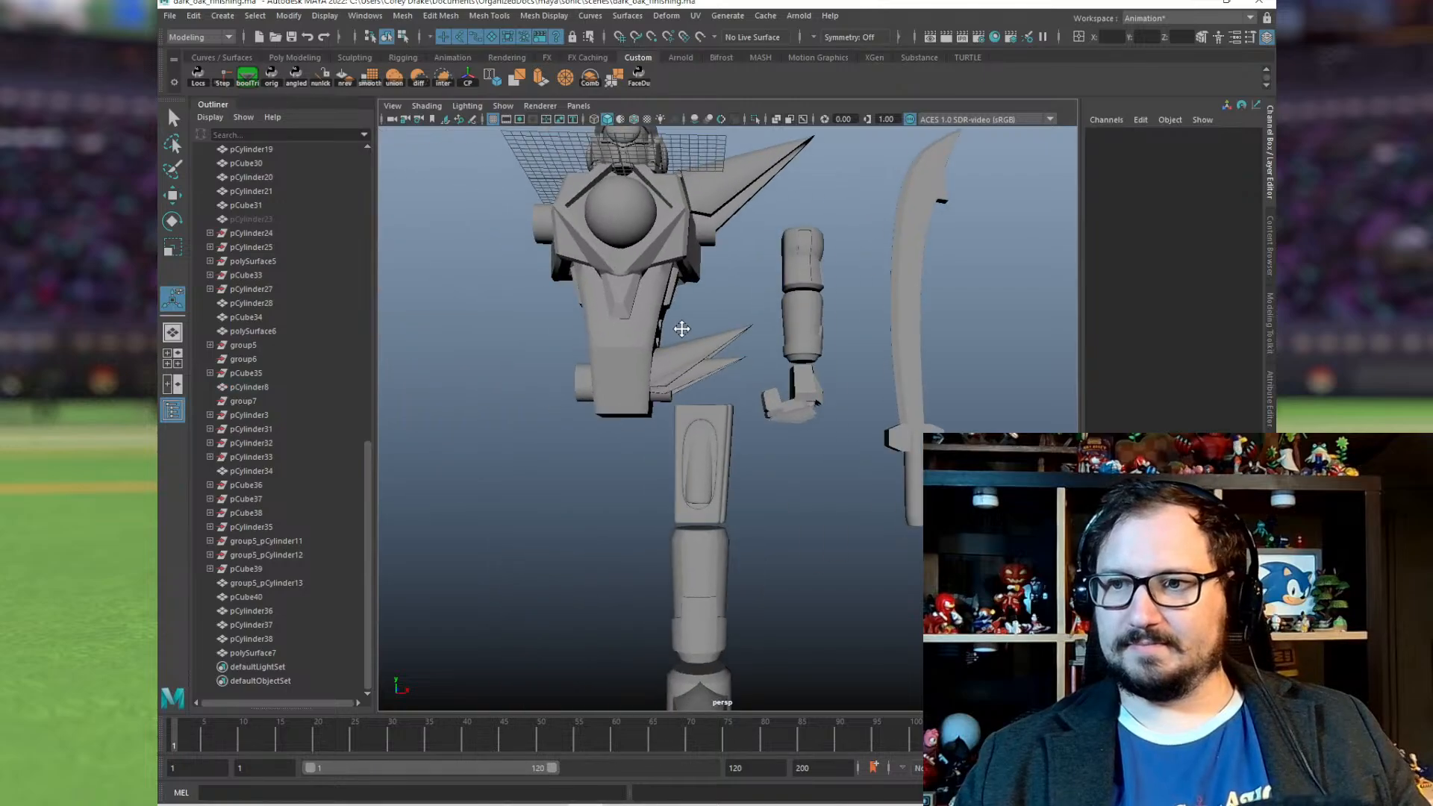
pyautogui.keyDown('alt'); pyautogui.moveTo(681, 328); pyautogui.dragTo(538, 256, button='right'); pyautogui.keyUp('alt')
pyautogui.keyDown('alt'); pyautogui.moveTo(662, 319); pyautogui.dragTo(662, 350); pyautogui.keyUp('alt')
pyautogui.keyDown('alt'); pyautogui.moveTo(744, 370); pyautogui.dragTo(697, 341, button='right'); pyautogui.keyUp('alt')
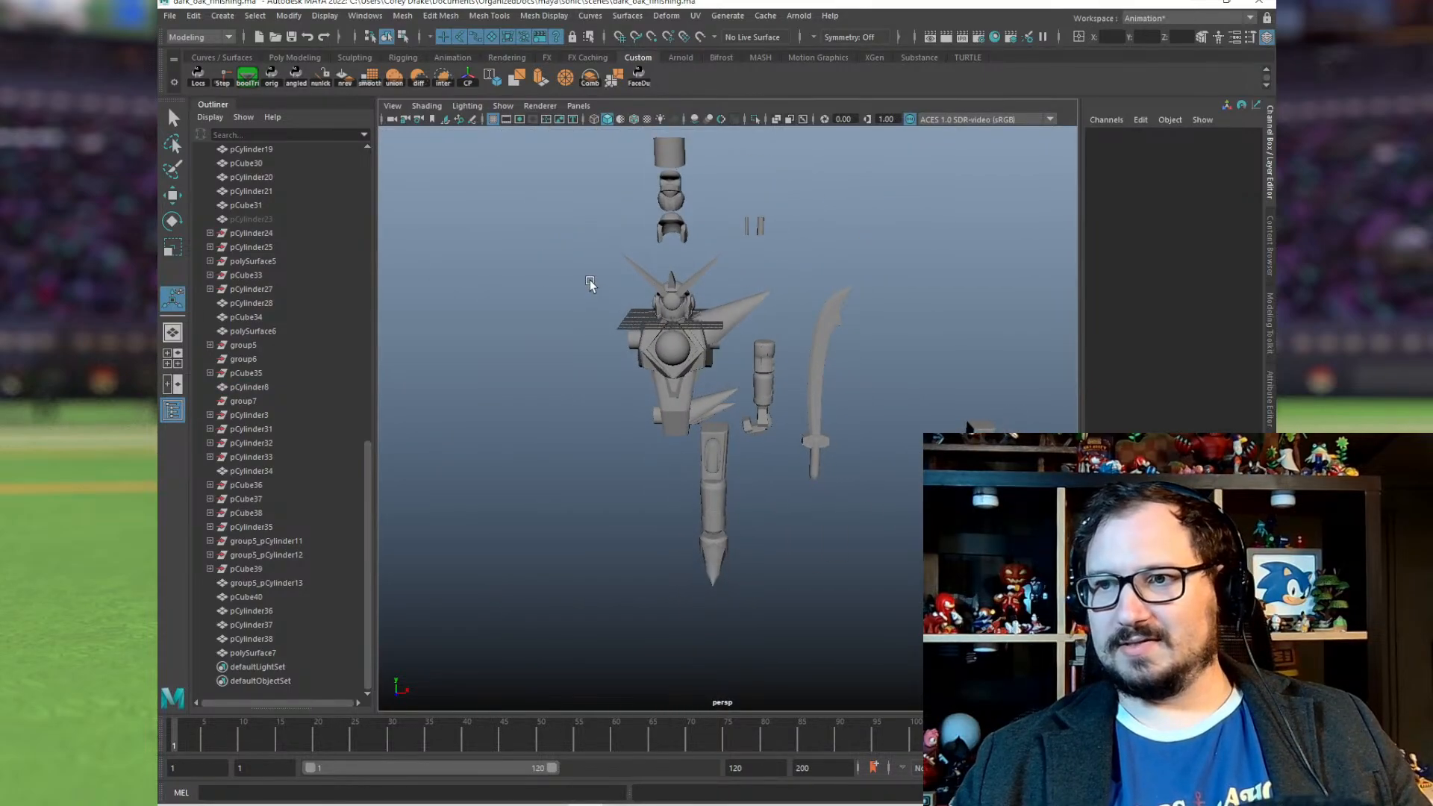
pyautogui.moveTo(589, 284); pyautogui.dragTo(870, 591)
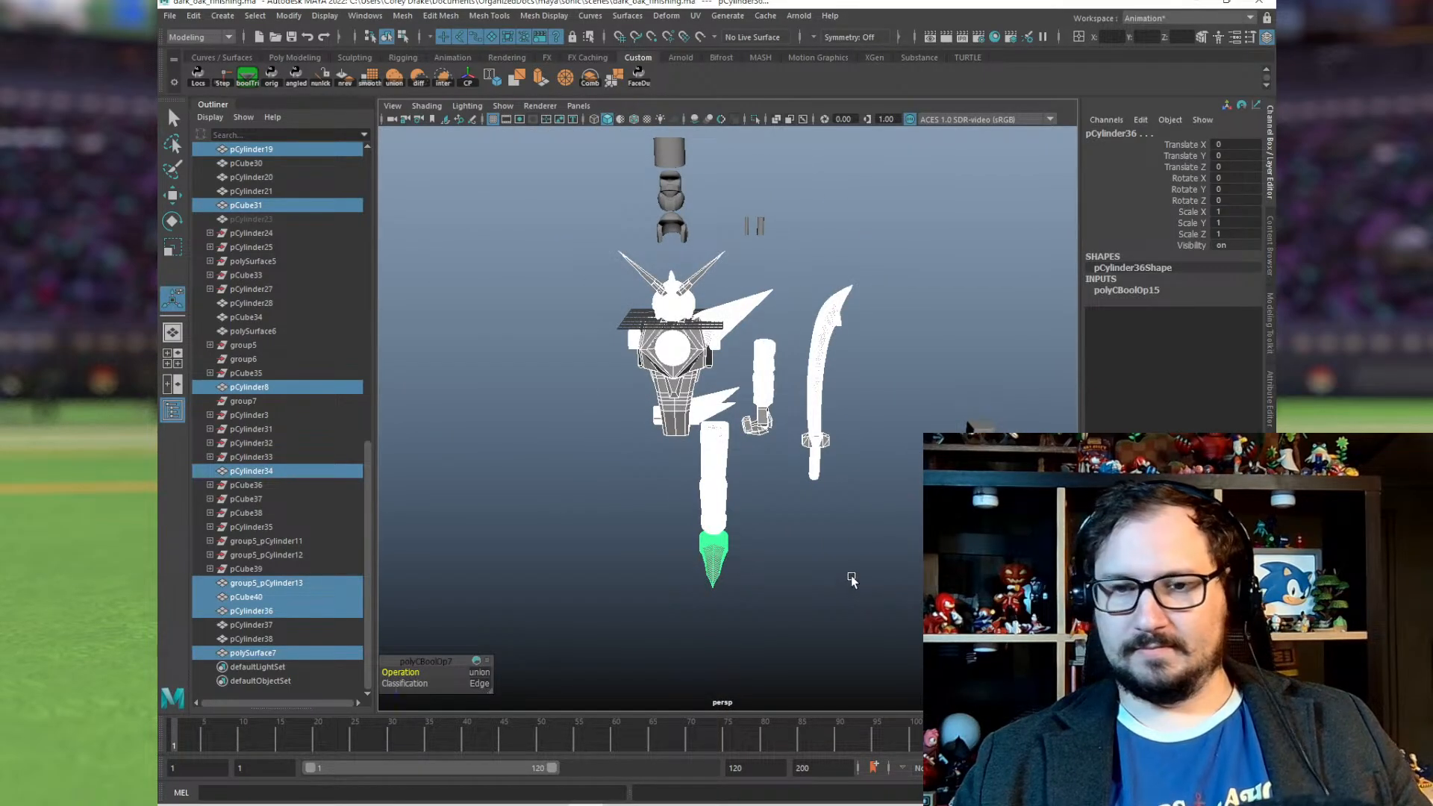
pyautogui.hotkey('ctrl', 'g')
# Step: Scale the robot group down uniformly to about 0.314
pyautogui.keyDown('alt'); pyautogui.moveTo(623, 270); pyautogui.dragTo(702, 298, button='right'); pyautogui.keyUp('alt')
pyautogui.keyDown('alt'); pyautogui.moveTo(656, 291); pyautogui.dragTo(702, 337, button='middle'); pyautogui.keyUp('alt')
pyautogui.keyDown('alt'); pyautogui.moveTo(687, 329); pyautogui.dragTo(732, 339, button='right'); pyautogui.keyUp('alt')
pyautogui.press('r')
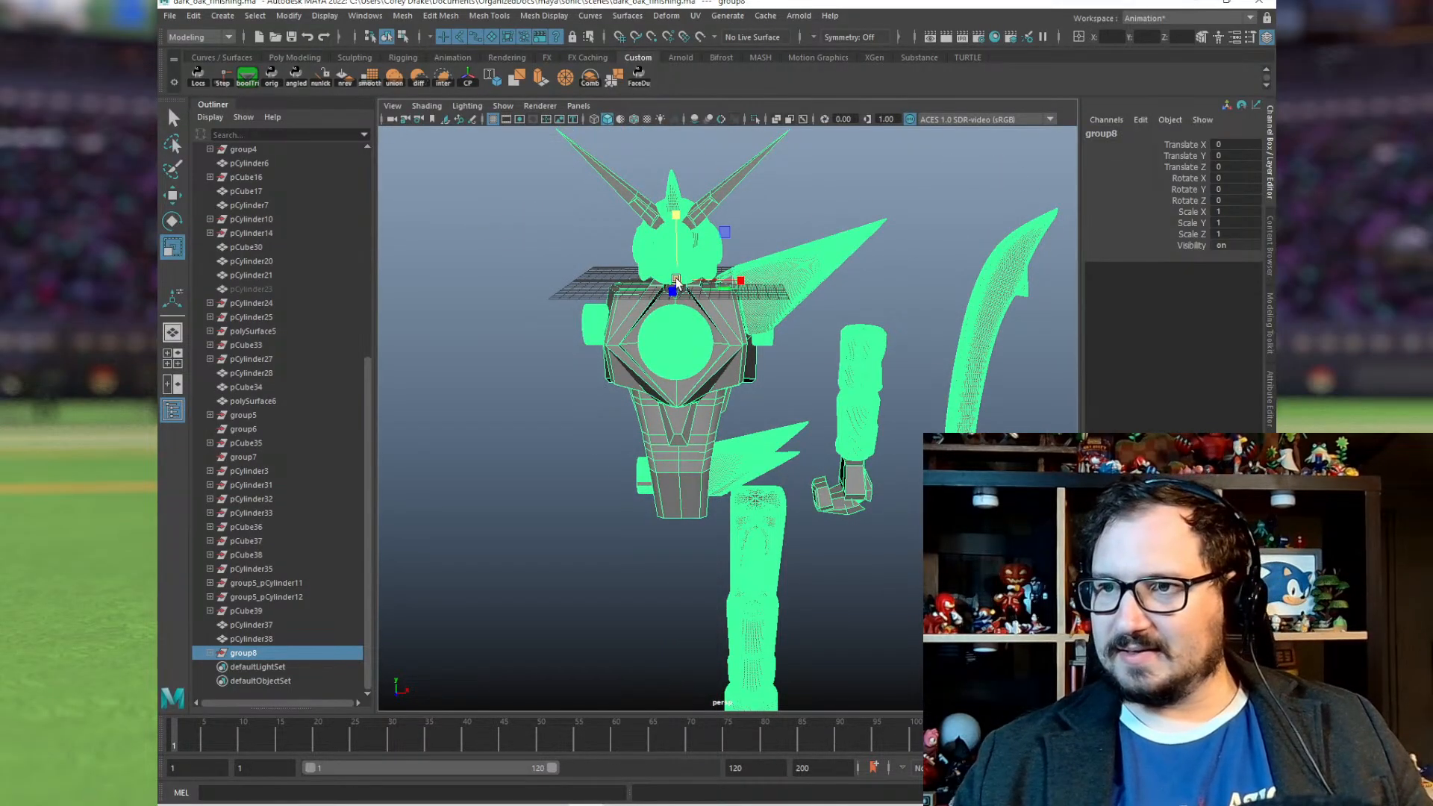
pyautogui.moveTo(677, 282); pyautogui.dragTo(341, 324)
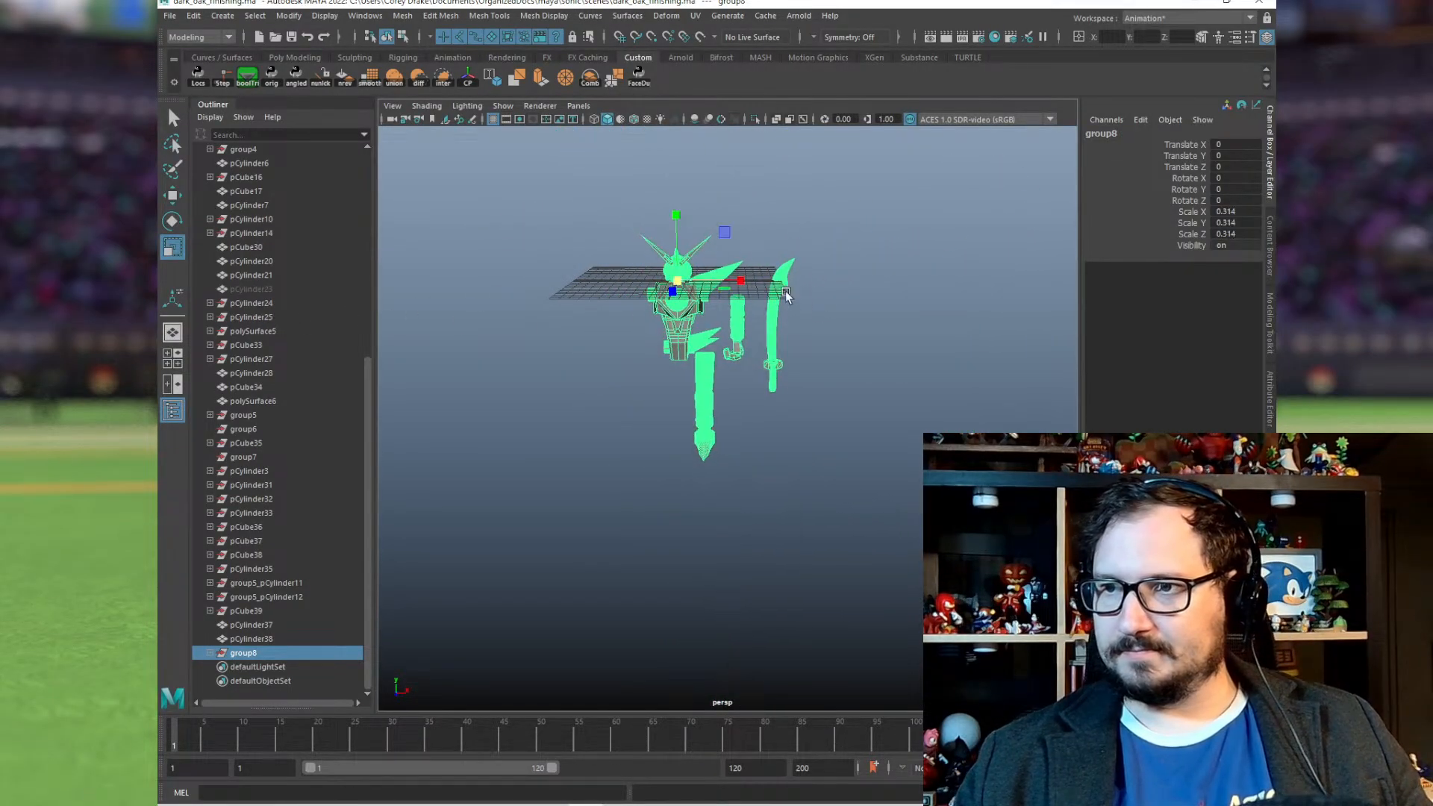
# Step: Move both connector cylinders down beside the robot's shoulder spike, the thicker one at about 42.6 in X and 3.5 in Y
pyautogui.keyDown('alt'); pyautogui.moveTo(785, 295); pyautogui.dragTo(679, 424); pyautogui.keyUp('alt')
pyautogui.moveTo(719, 211); pyautogui.dragTo(846, 273)
pyautogui.press('w')
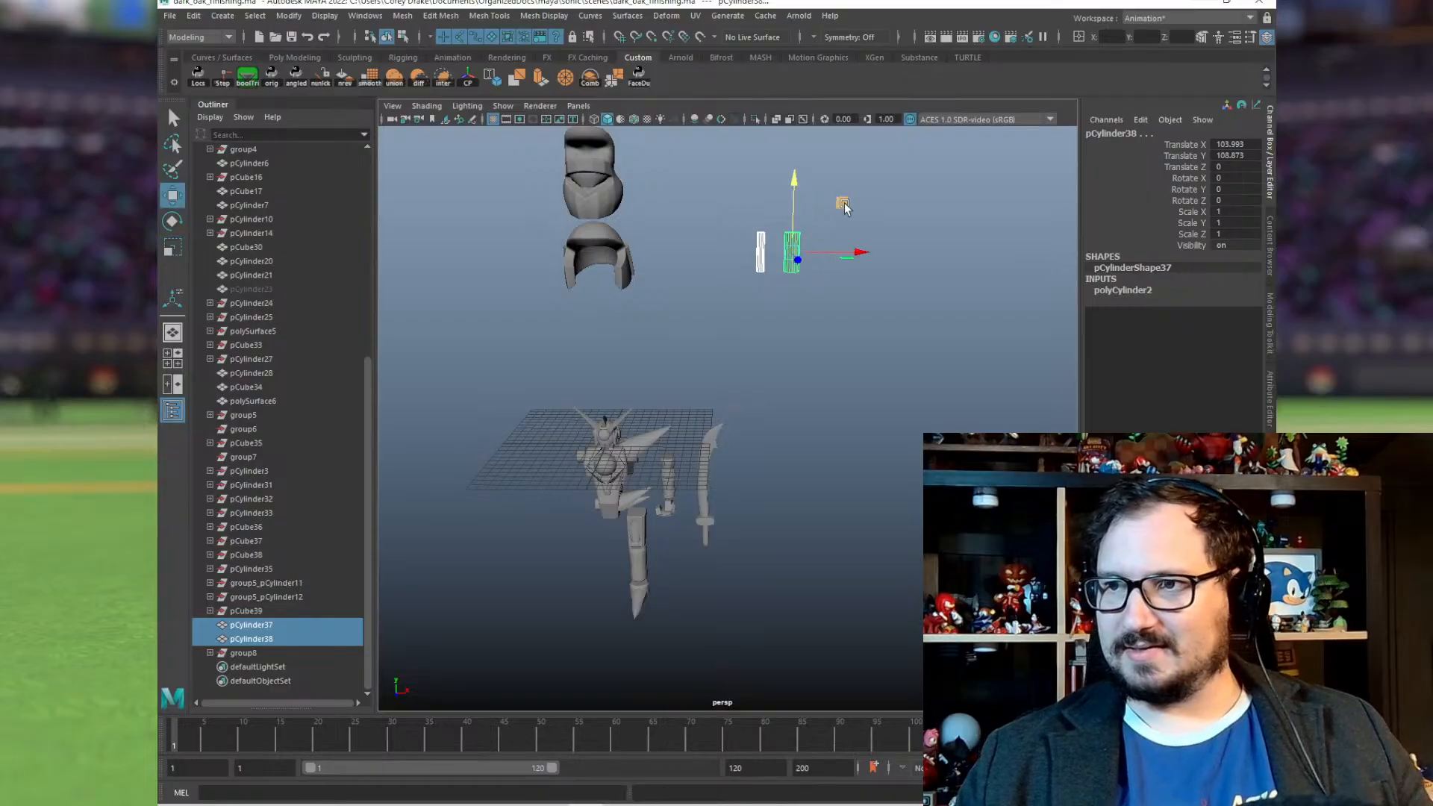
pyautogui.moveTo(843, 206); pyautogui.dragTo(700, 436)
pyautogui.press('f')
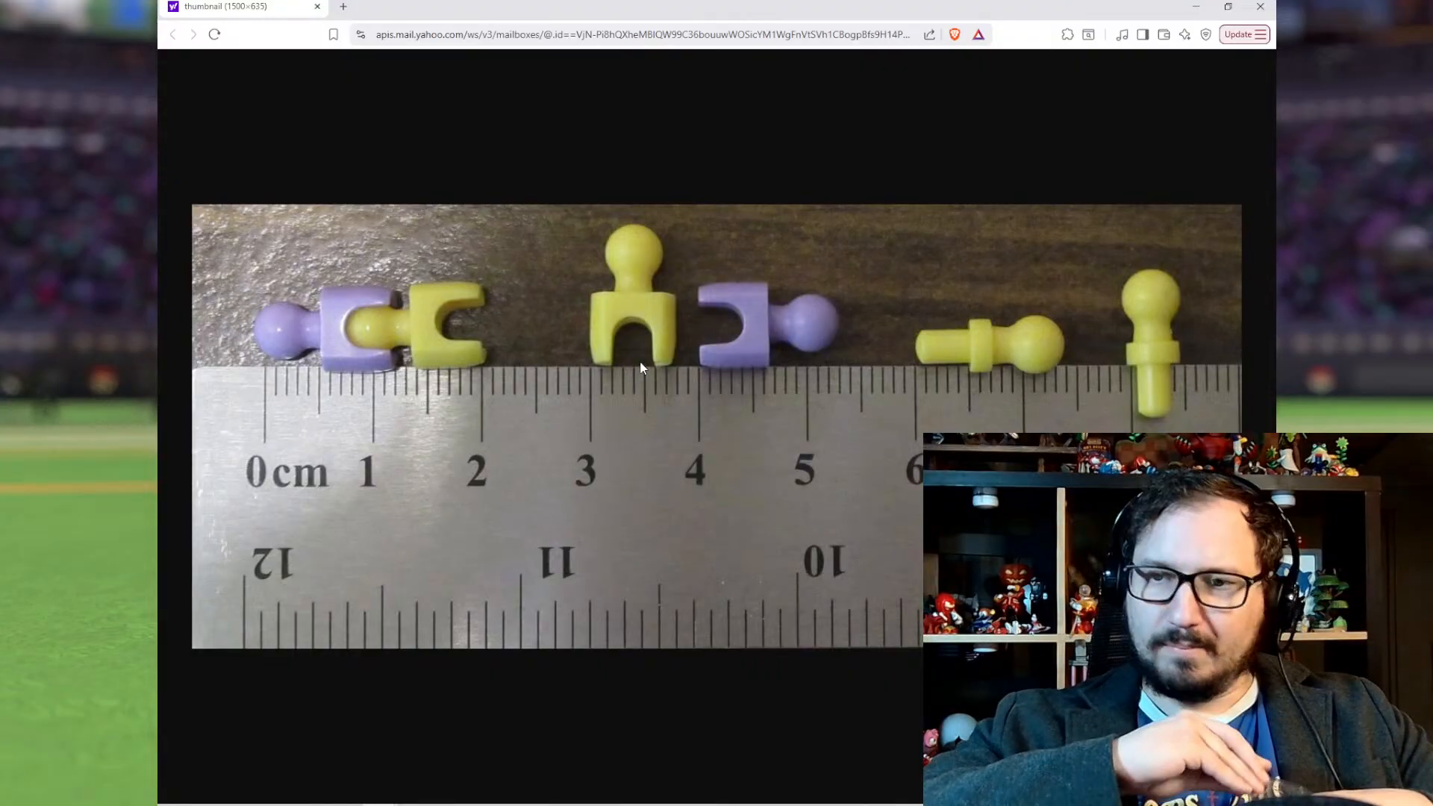
pyautogui.click(1189, 10)
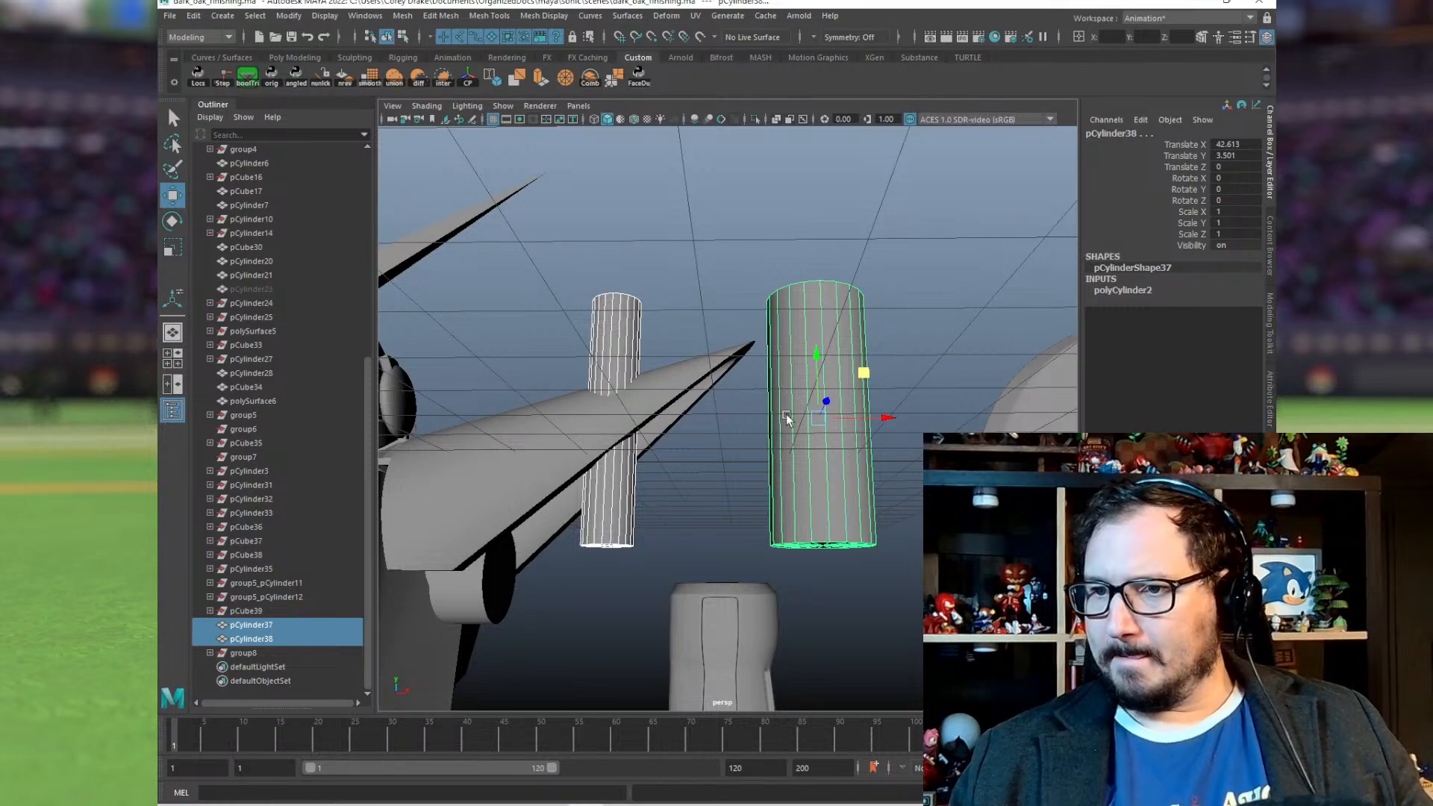
pyautogui.keyDown('alt'); pyautogui.moveTo(787, 415); pyautogui.dragTo(664, 437, button='right'); pyautogui.keyUp('alt')
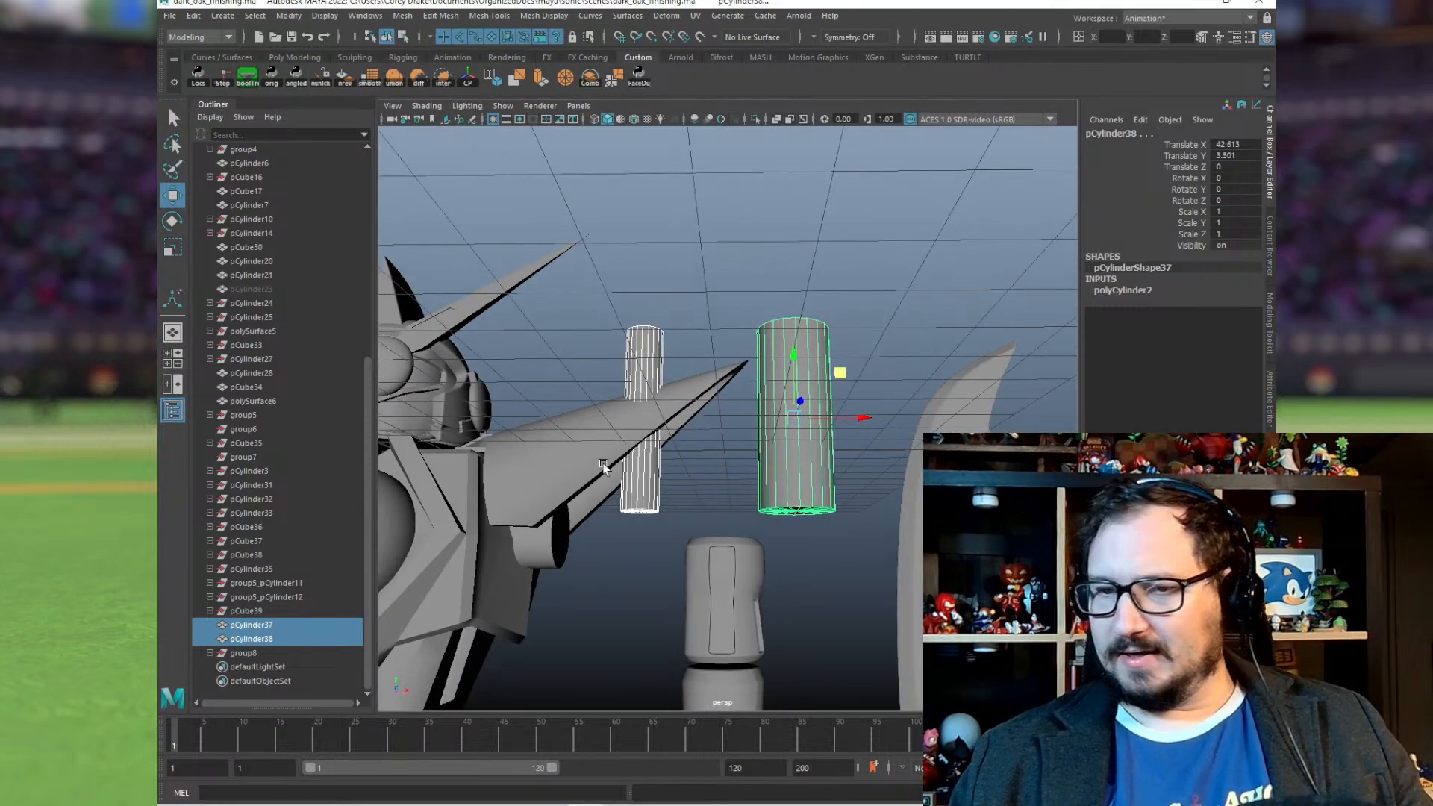
# Step: Scale the whole robot group uniformly to about 0.516, using the connector cylinders as the size reference
pyautogui.click(525, 591)
pyautogui.press('Up')
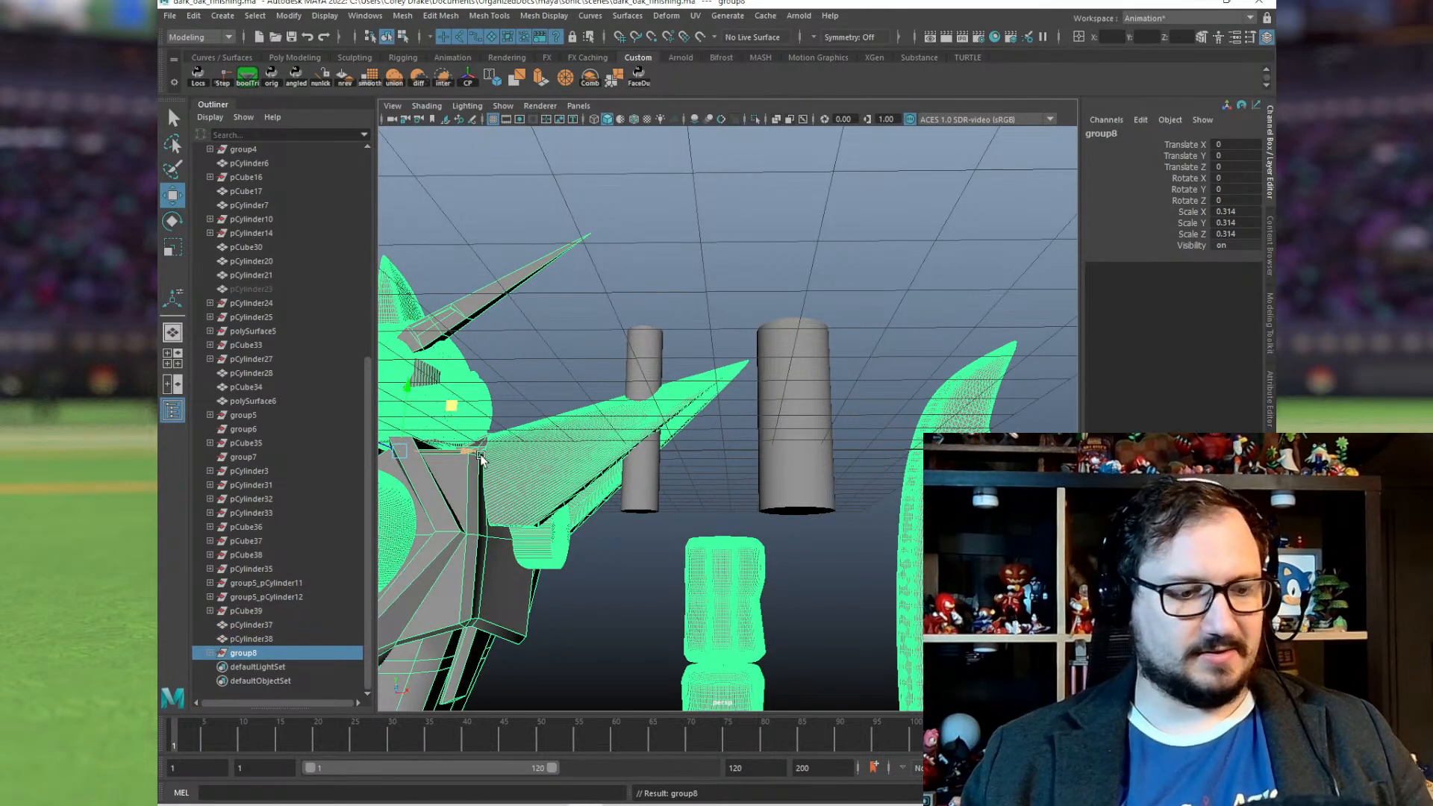
pyautogui.press('r')
pyautogui.moveTo(402, 451); pyautogui.dragTo(1042, 305)
pyautogui.scroll(-10, 817, 400)
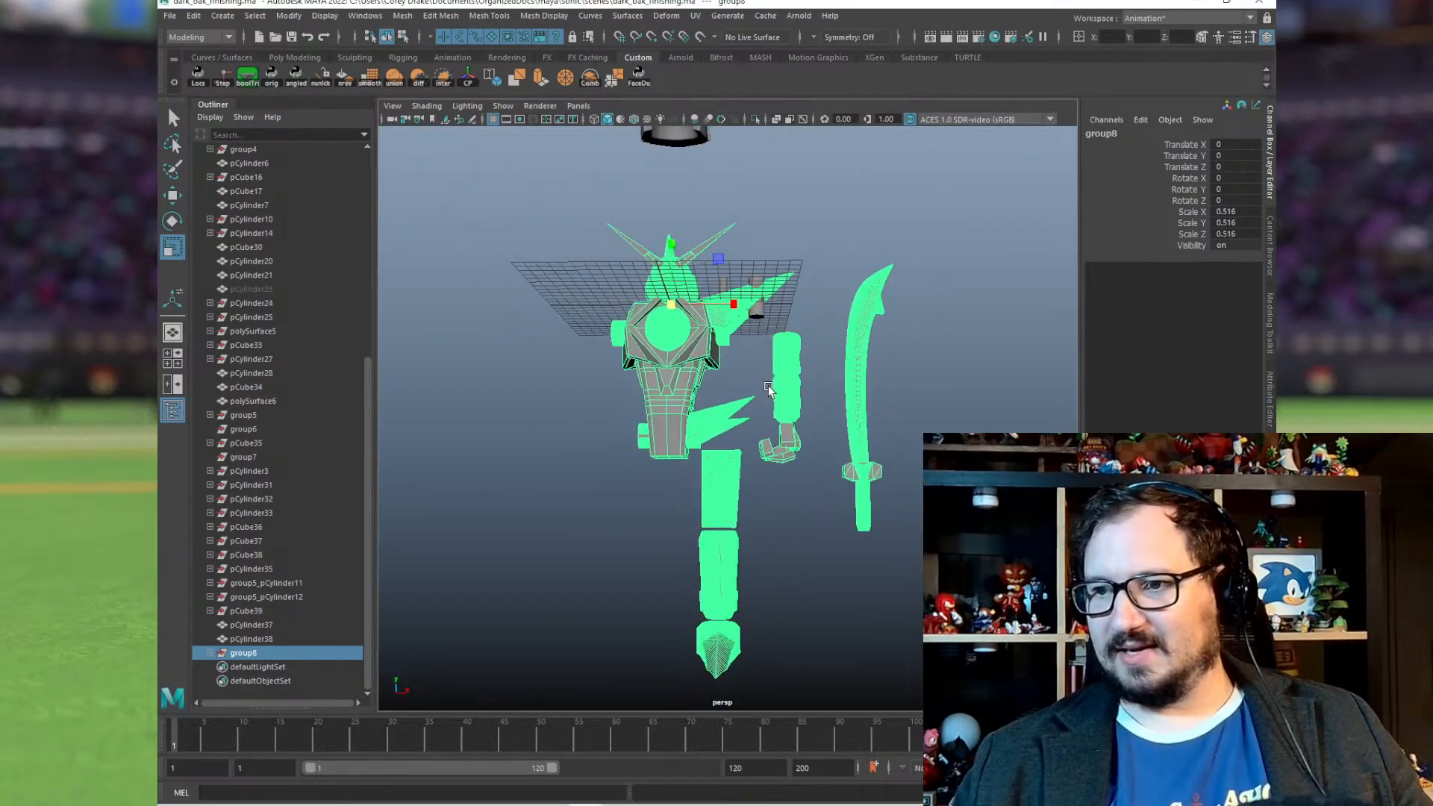
# Step: Place a locator at the top of the robot's head, about 31.1 in Y, and freeze its transformations
pyautogui.click(222, 15)
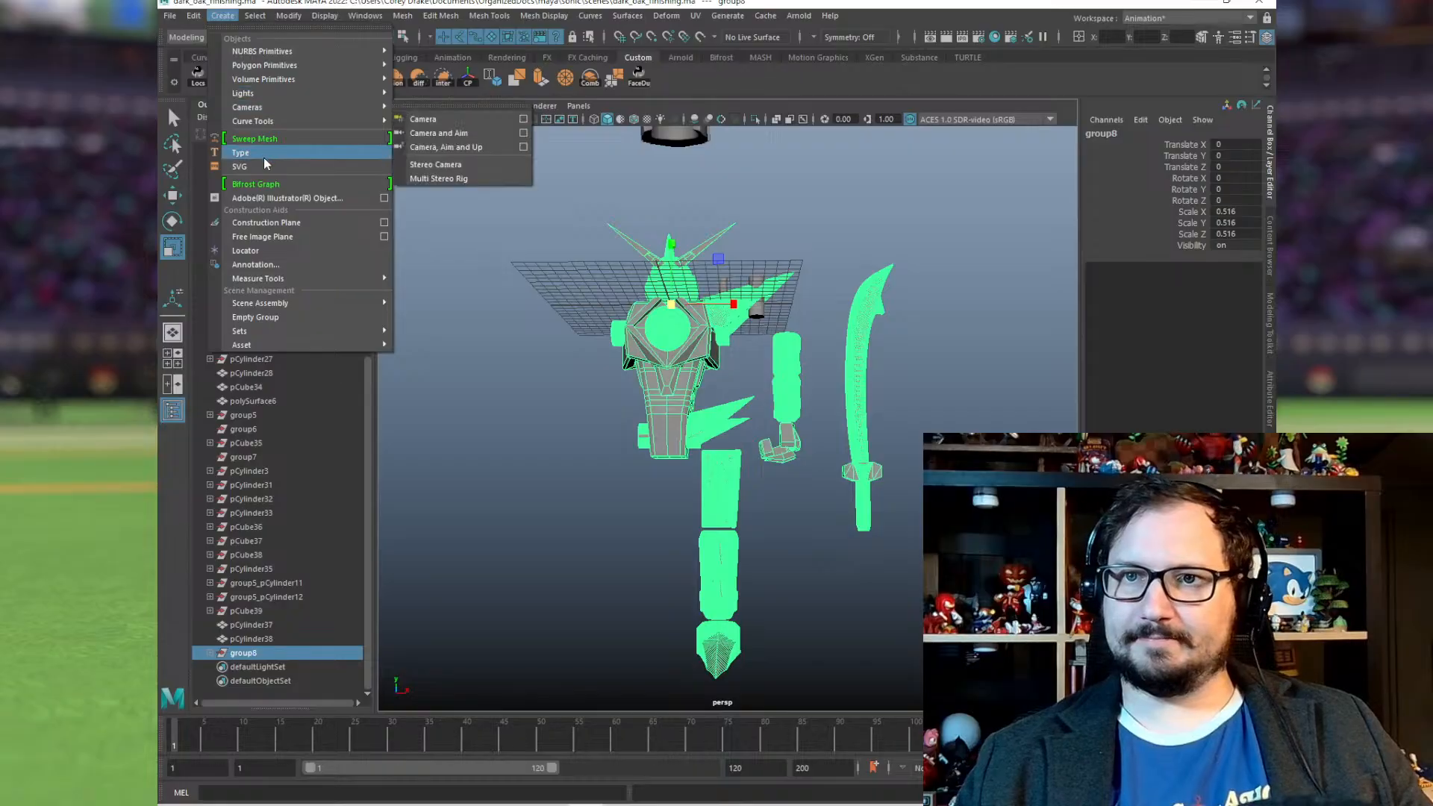
pyautogui.click(245, 251)
pyautogui.keyDown('alt'); pyautogui.moveTo(754, 298); pyautogui.dragTo(729, 335); pyautogui.keyUp('alt')
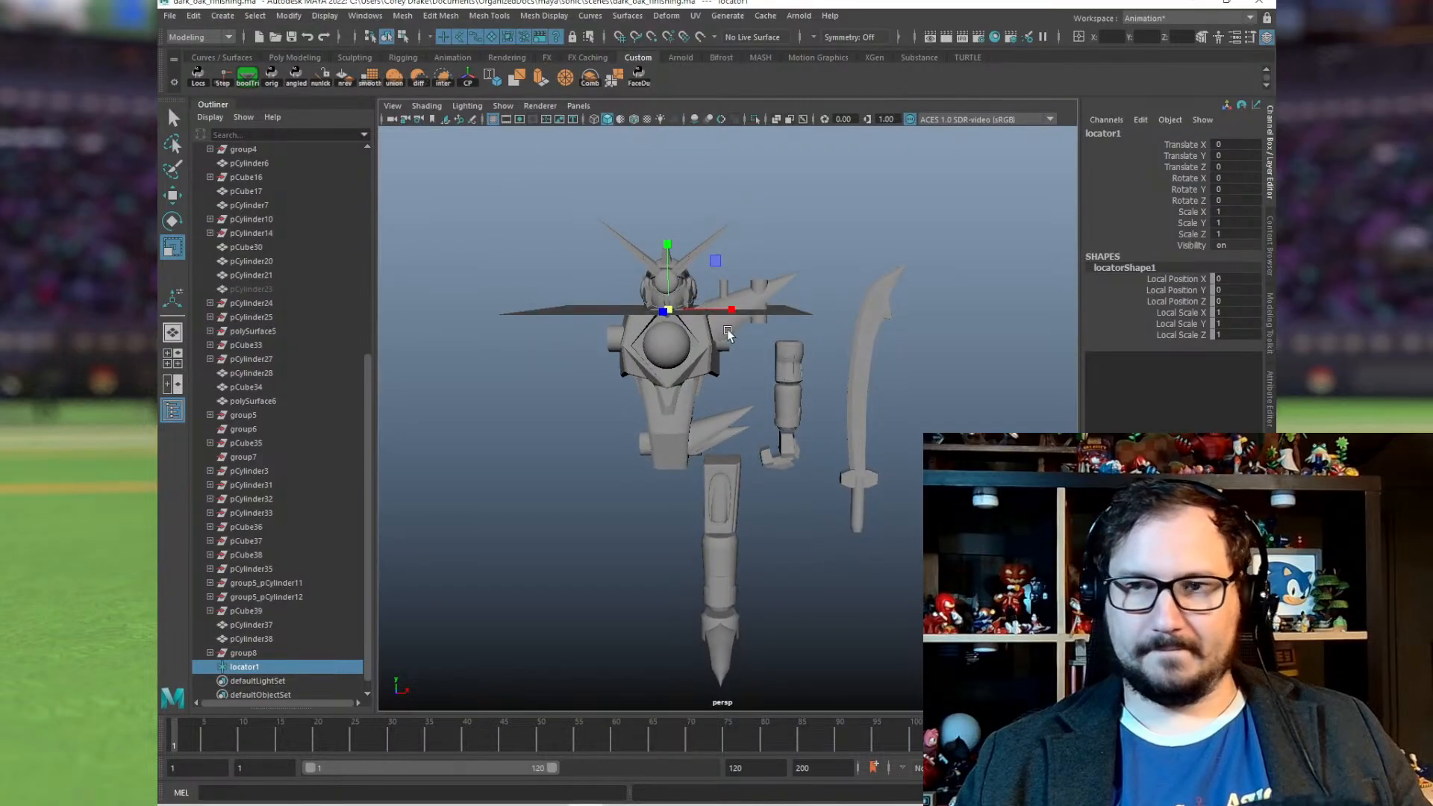
pyautogui.press('w')
pyautogui.moveTo(667, 246); pyautogui.dragTo(660, 192)
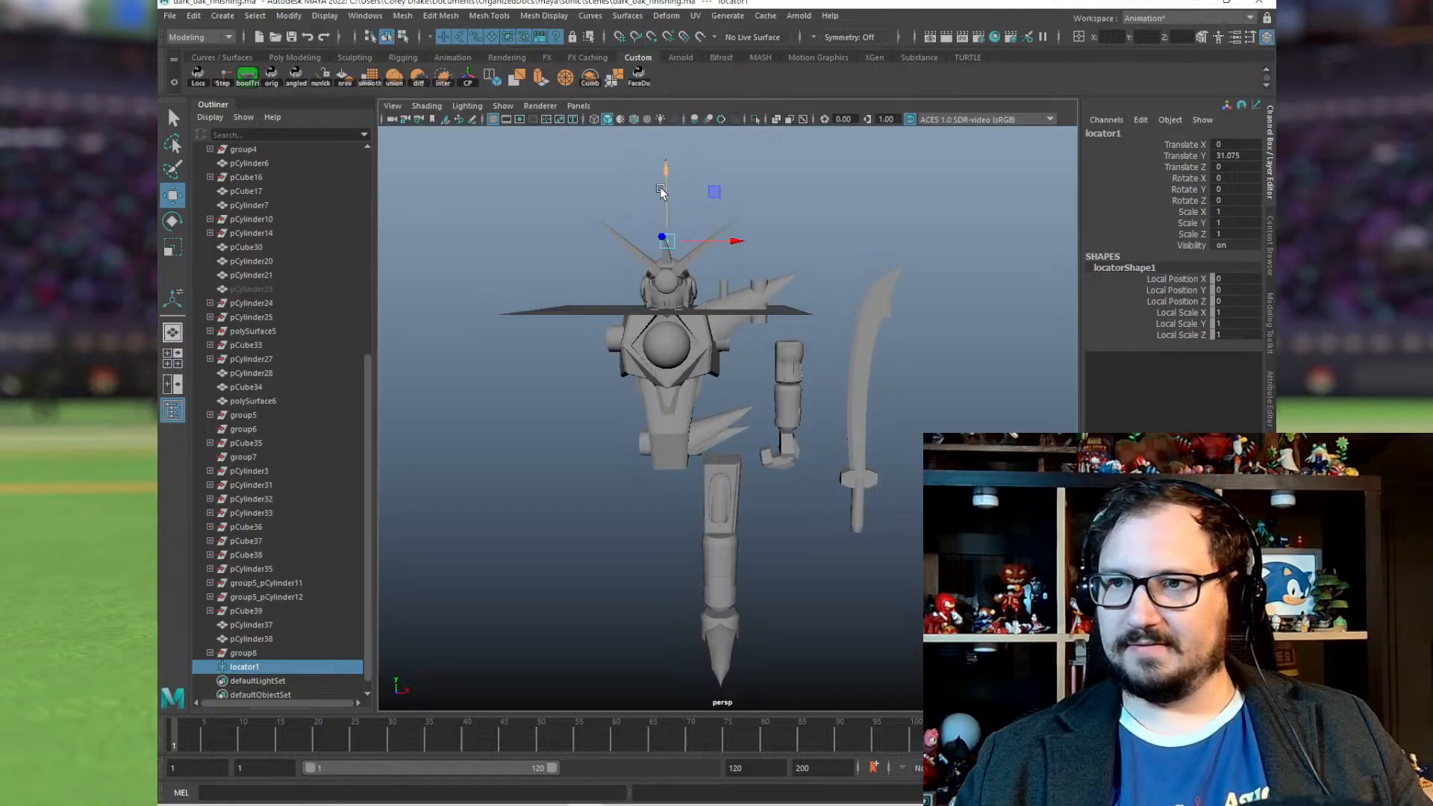
pyautogui.click(288, 16)
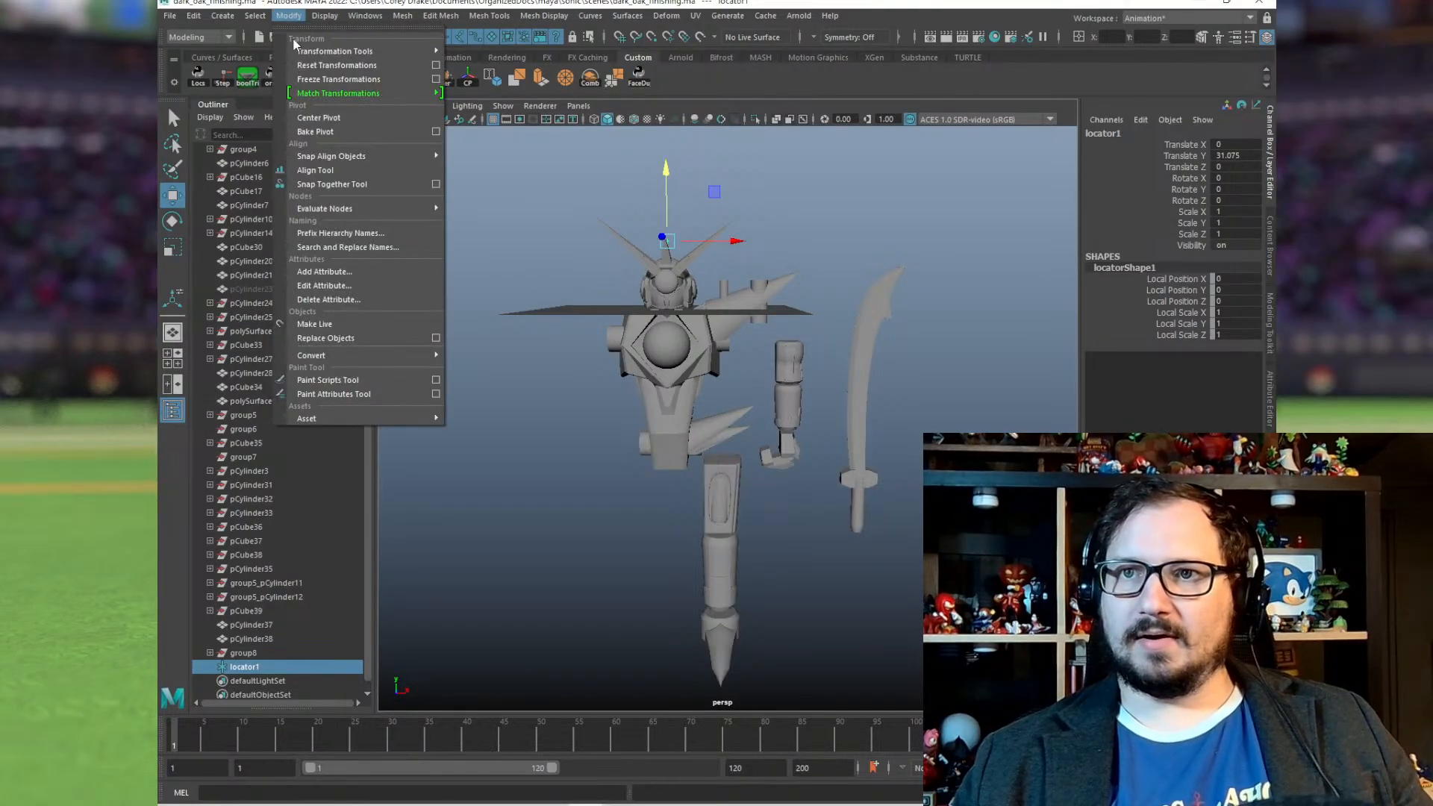
pyautogui.click(338, 79)
# Step: Move the locator down to about -197.4 in Y, at the tip of the foot, to measure the robot's height
pyautogui.click(666, 189)
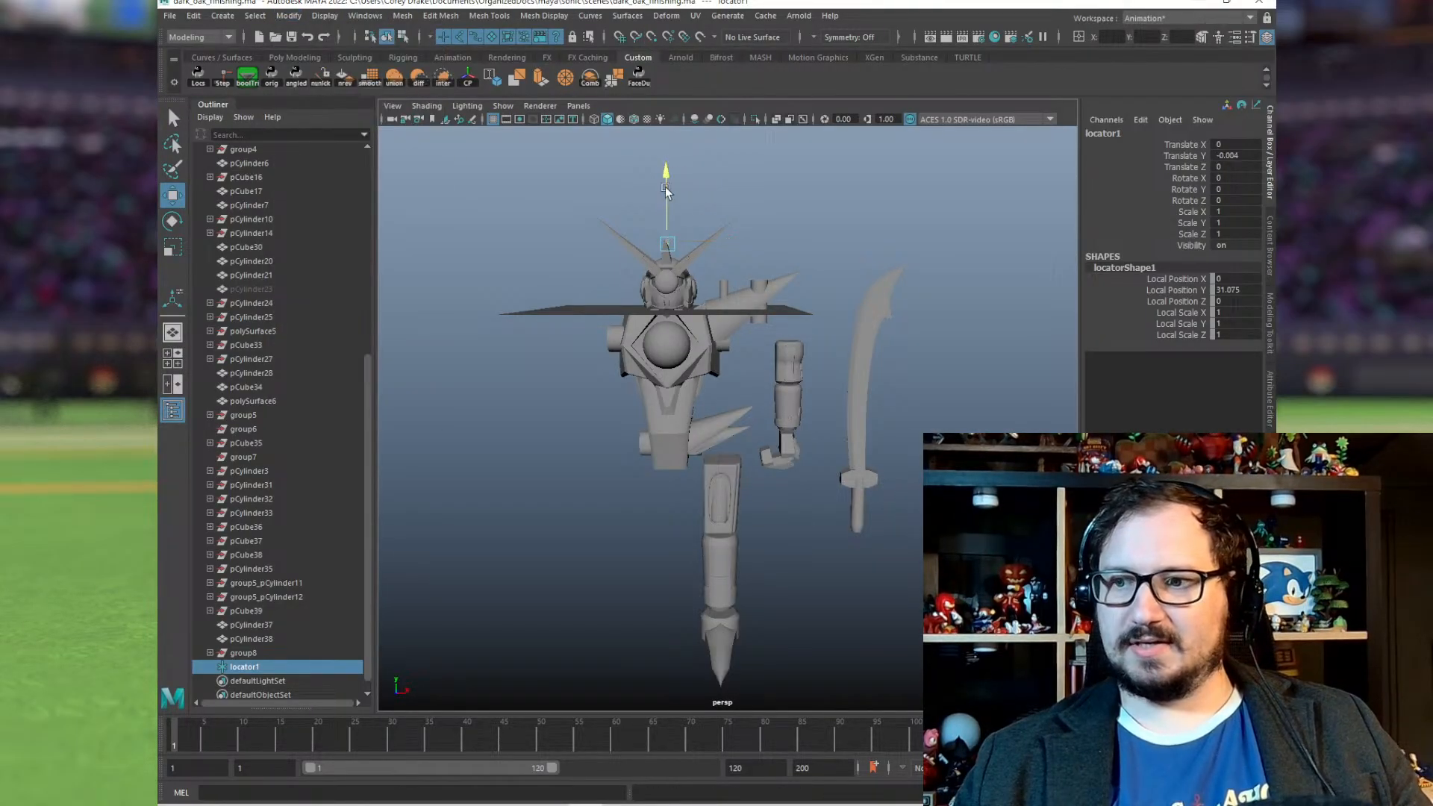
pyautogui.moveTo(666, 189); pyautogui.dragTo(769, 694)
pyautogui.press('v')
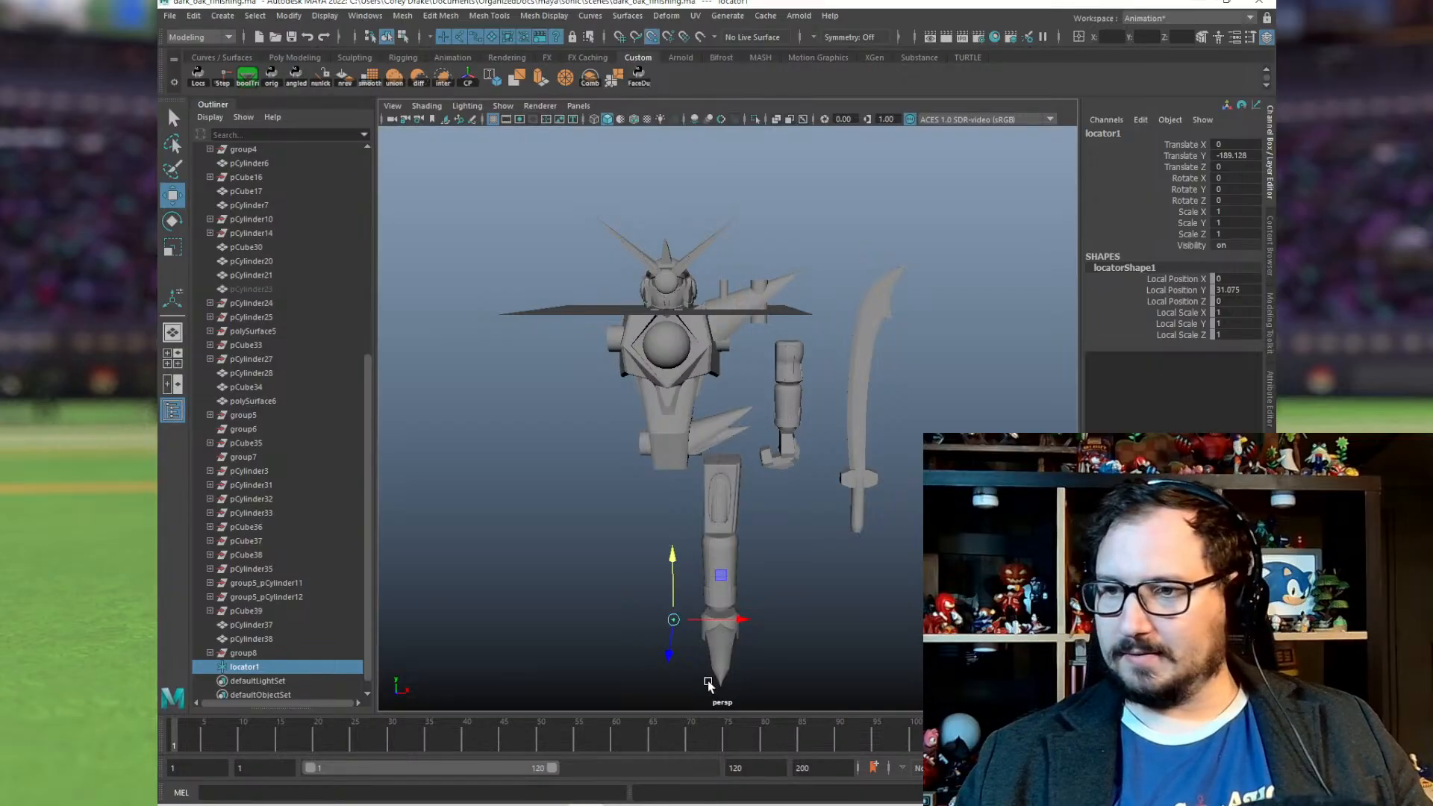
pyautogui.moveTo(709, 680); pyautogui.dragTo(723, 675, button='middle')
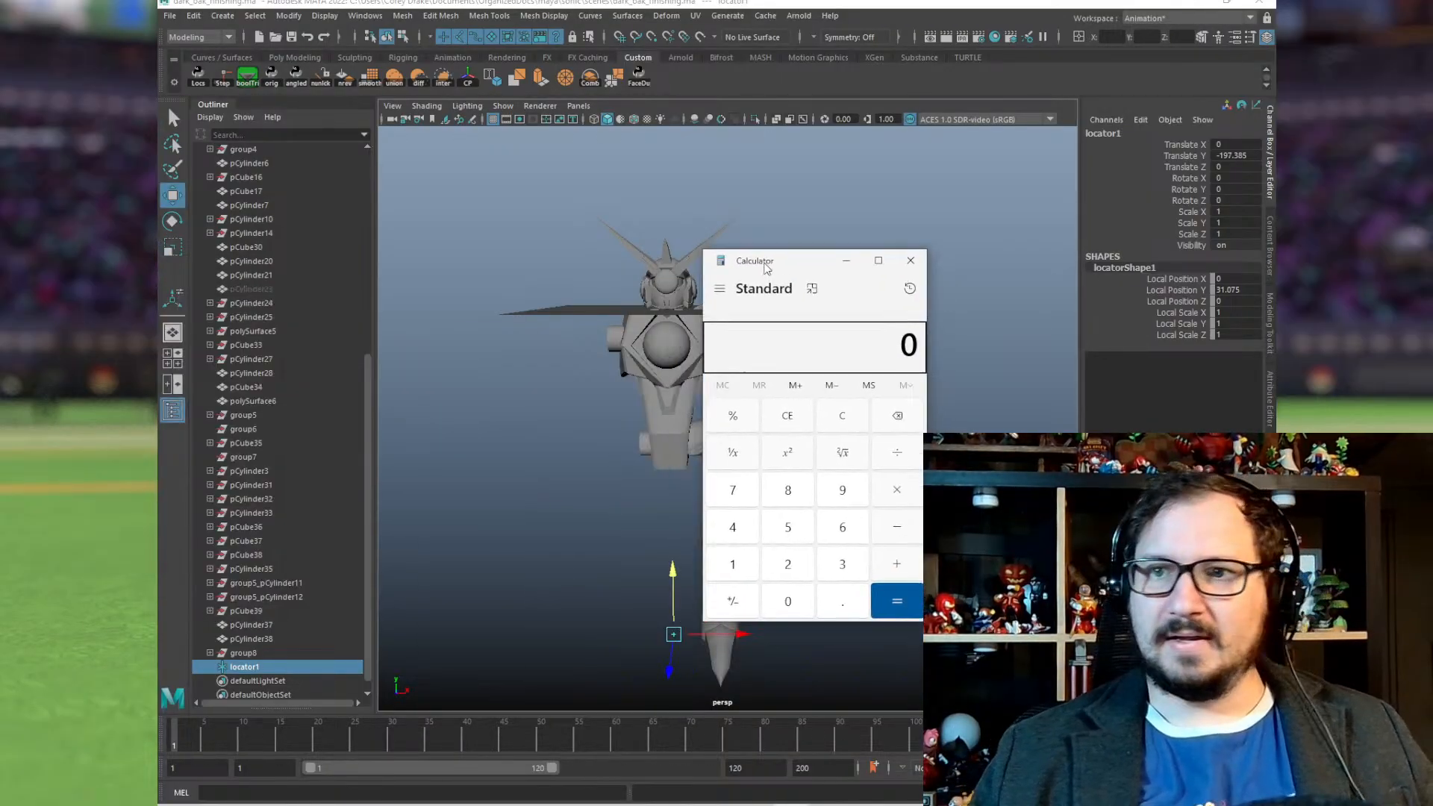
# Step: Divide 200 by 25.4 in Calculator to convert the robot's height from millimetres to inches
pyautogui.moveTo(812, 277); pyautogui.dragTo(573, 215)
pyautogui.write('200')
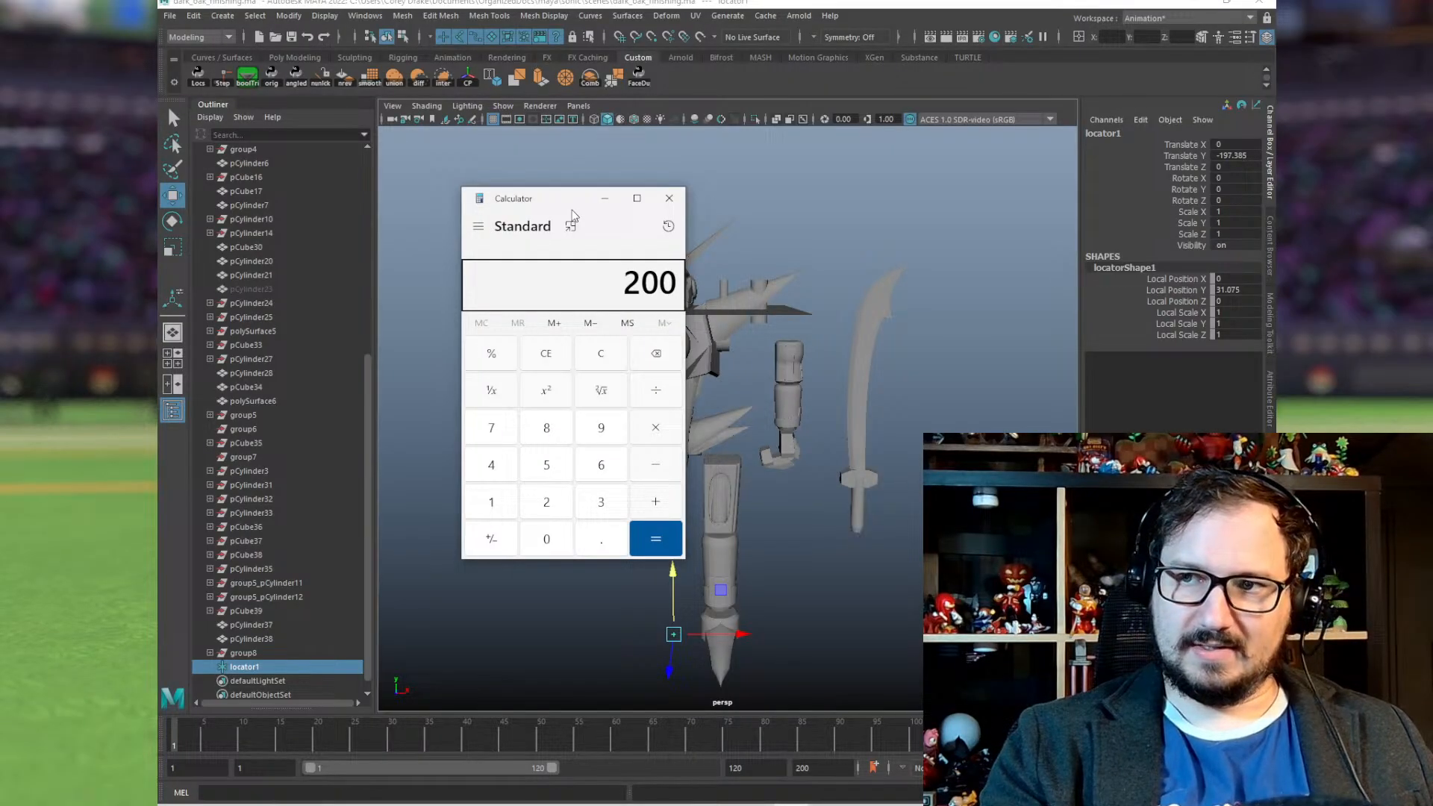
pyautogui.write('25.4')
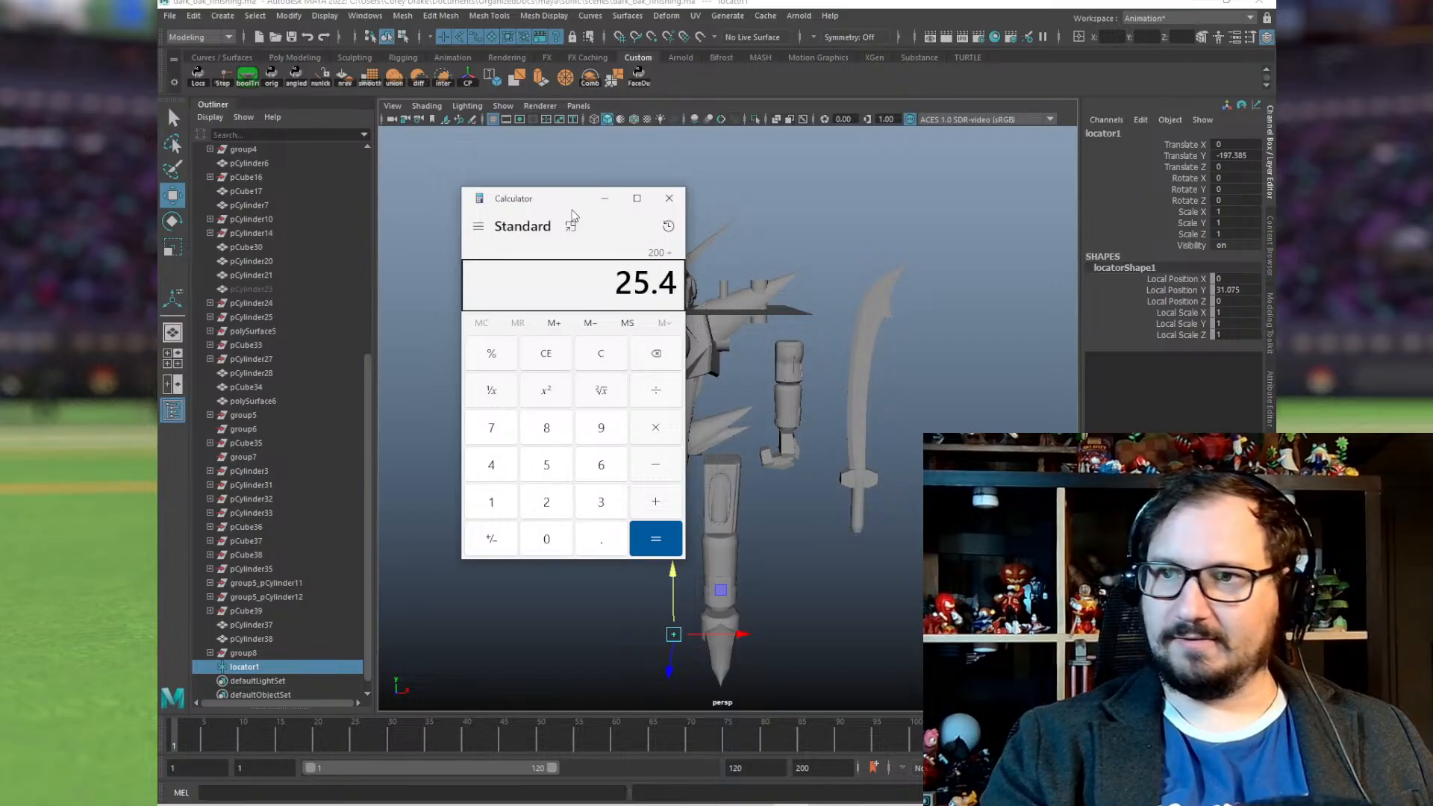
pyautogui.press('Return')
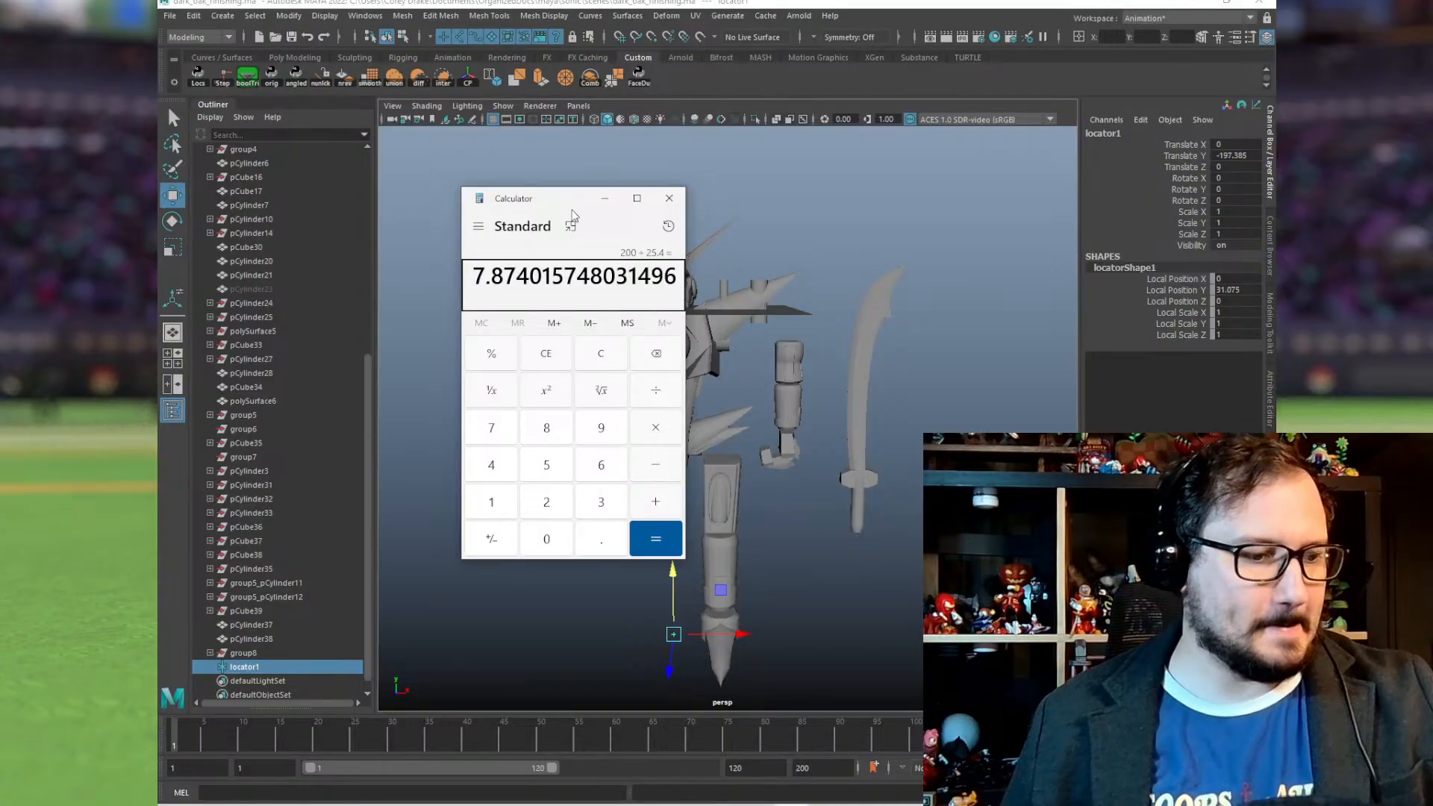
pyautogui.click(669, 198)
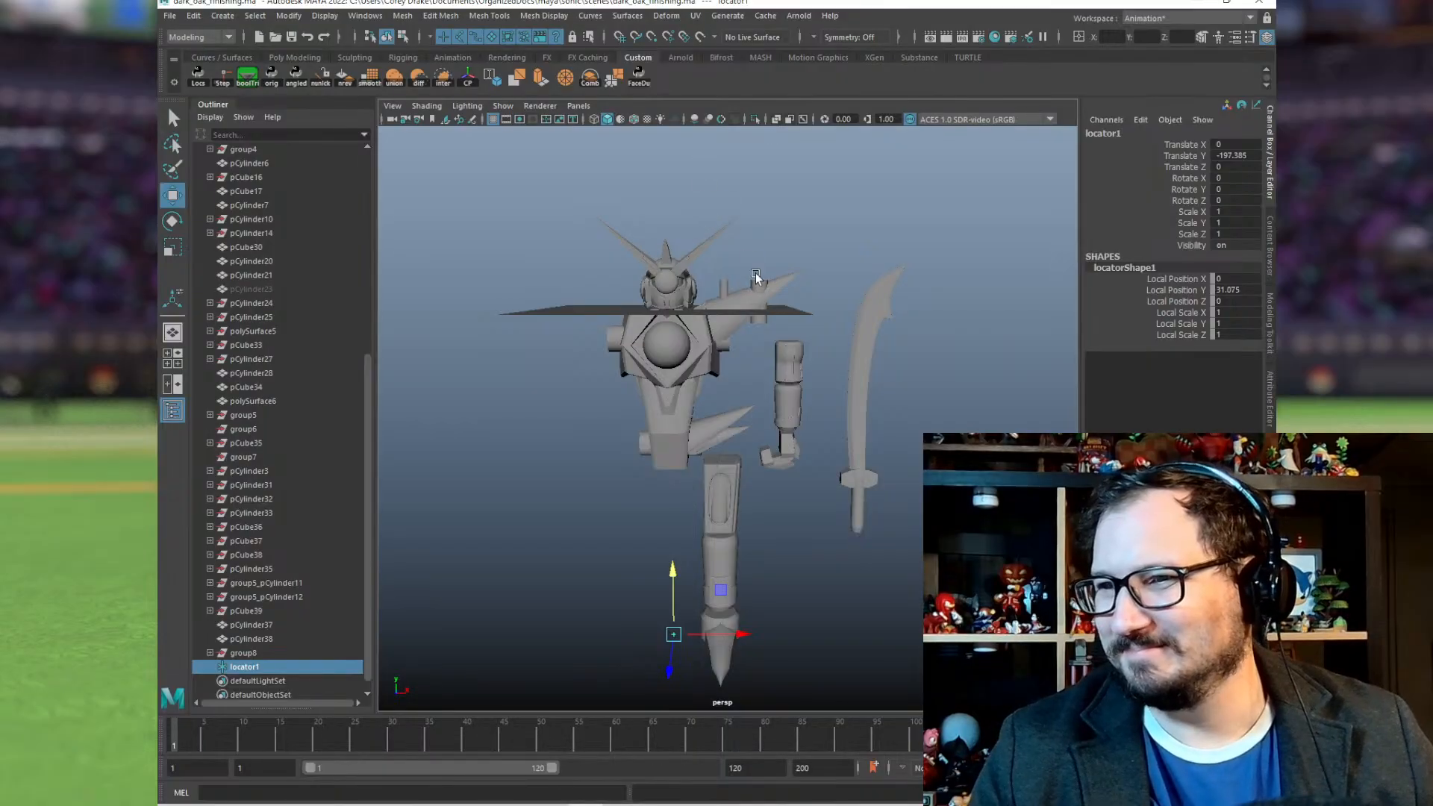
# Step: Move both connector cylinders above the sword, the thicker one at about 88.7 in X and 35.9 in Y
pyautogui.scroll(3, 819, 309)
pyautogui.scroll(-3, 819, 309)
pyautogui.keyDown('alt'); pyautogui.moveTo(818, 309); pyautogui.dragTo(595, 383); pyautogui.keyUp('alt')
pyautogui.scroll(3, 619, 387)
pyautogui.keyDown('alt'); pyautogui.moveTo(495, 294); pyautogui.dragTo(544, 294, button='right'); pyautogui.keyUp('alt')
pyautogui.keyDown('alt'); pyautogui.moveTo(544, 294); pyautogui.dragTo(577, 324, button='middle'); pyautogui.keyUp('alt')
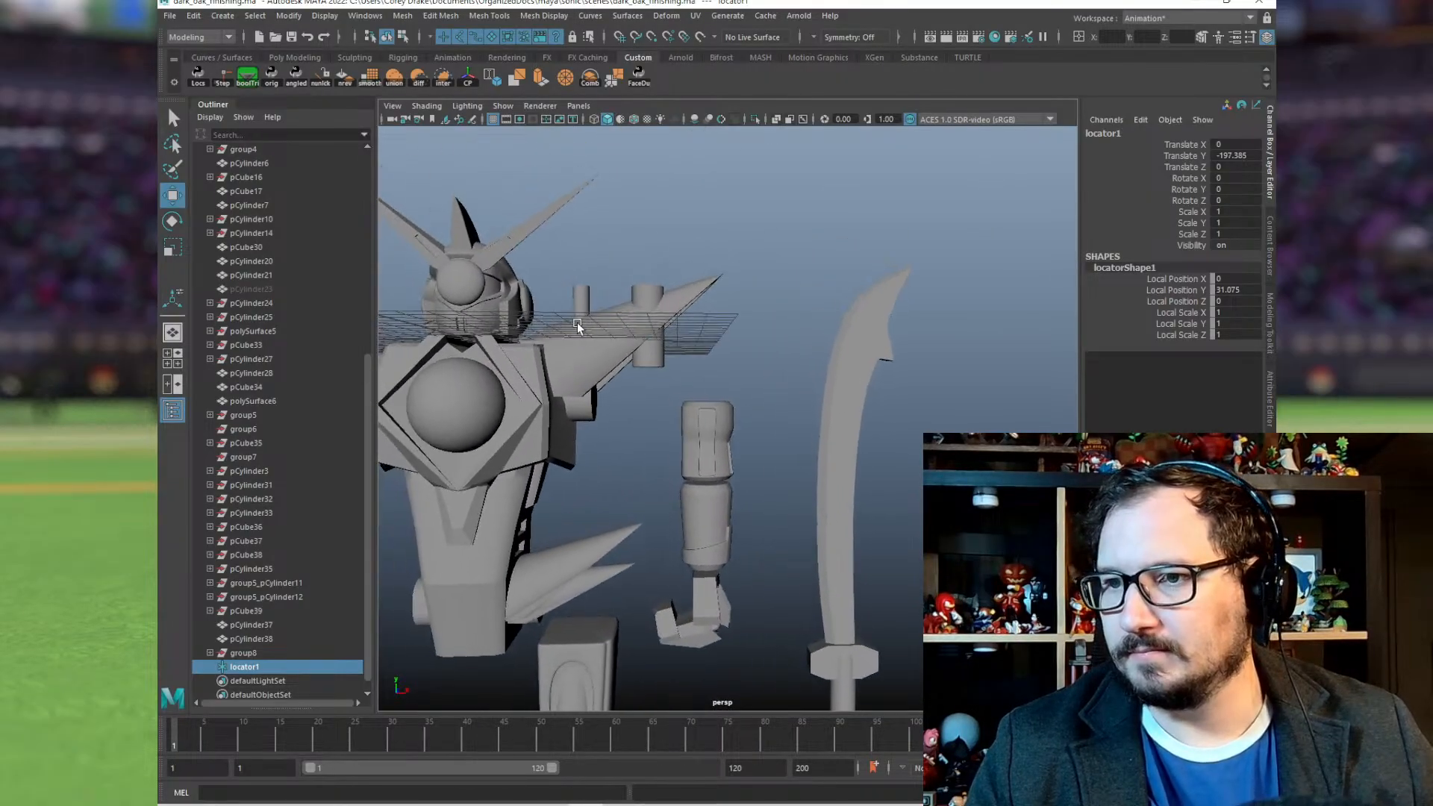
pyautogui.click(580, 292)
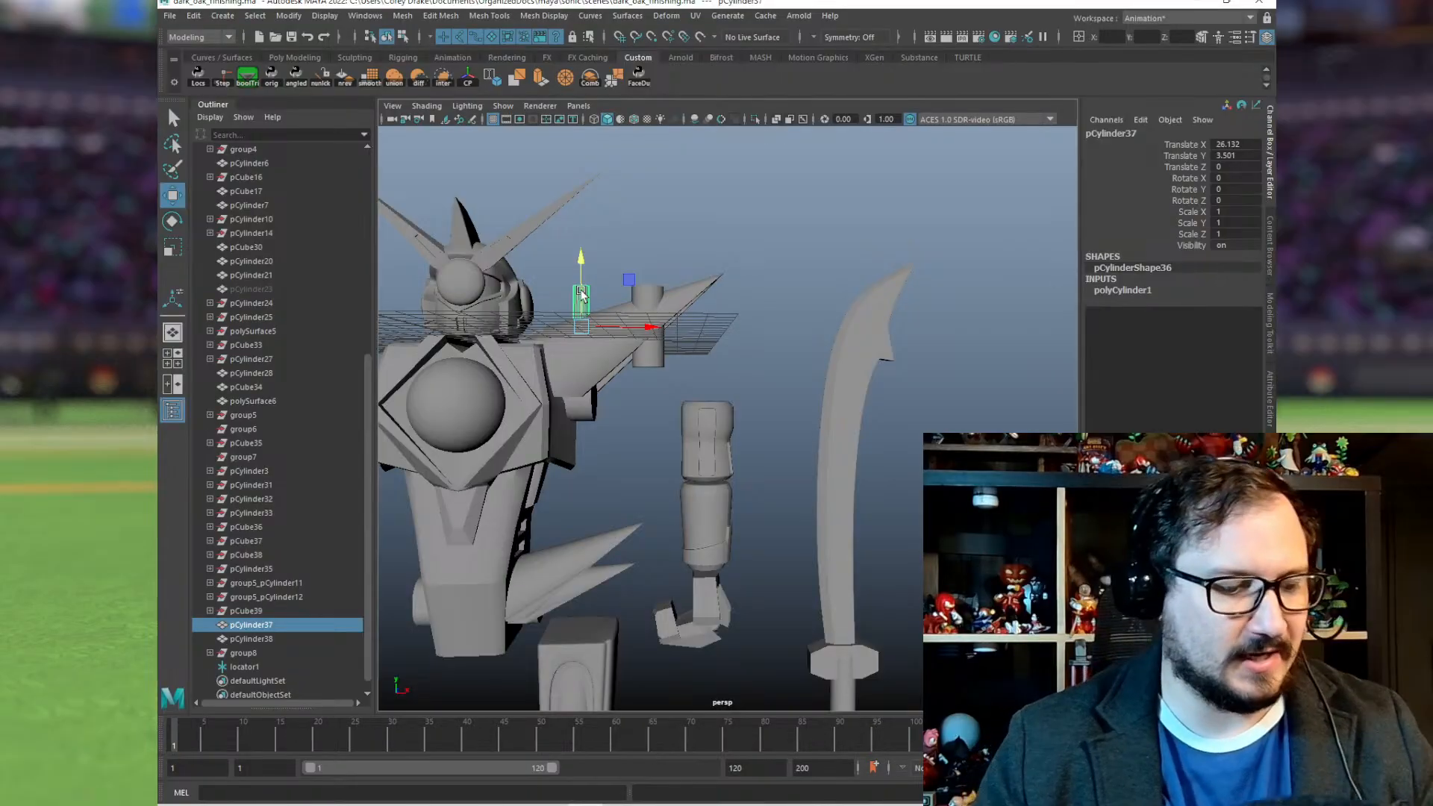
pyautogui.keyDown('shift'); pyautogui.click(657, 288); pyautogui.keyUp('shift')
pyautogui.moveTo(697, 282); pyautogui.dragTo(878, 155)
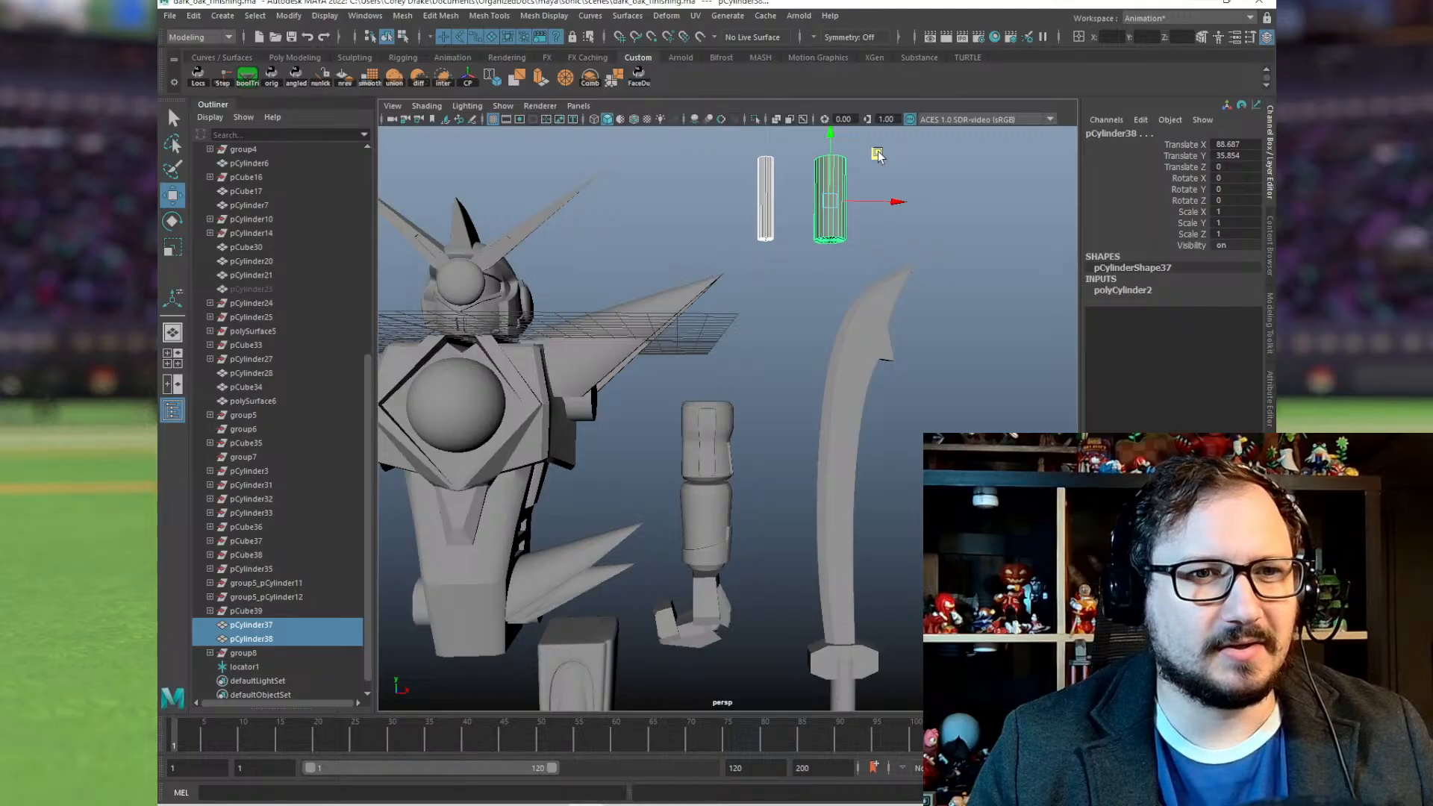
# Step: Create a new polygon cylinder at the origin and set its radius to 3
pyautogui.click(837, 235)
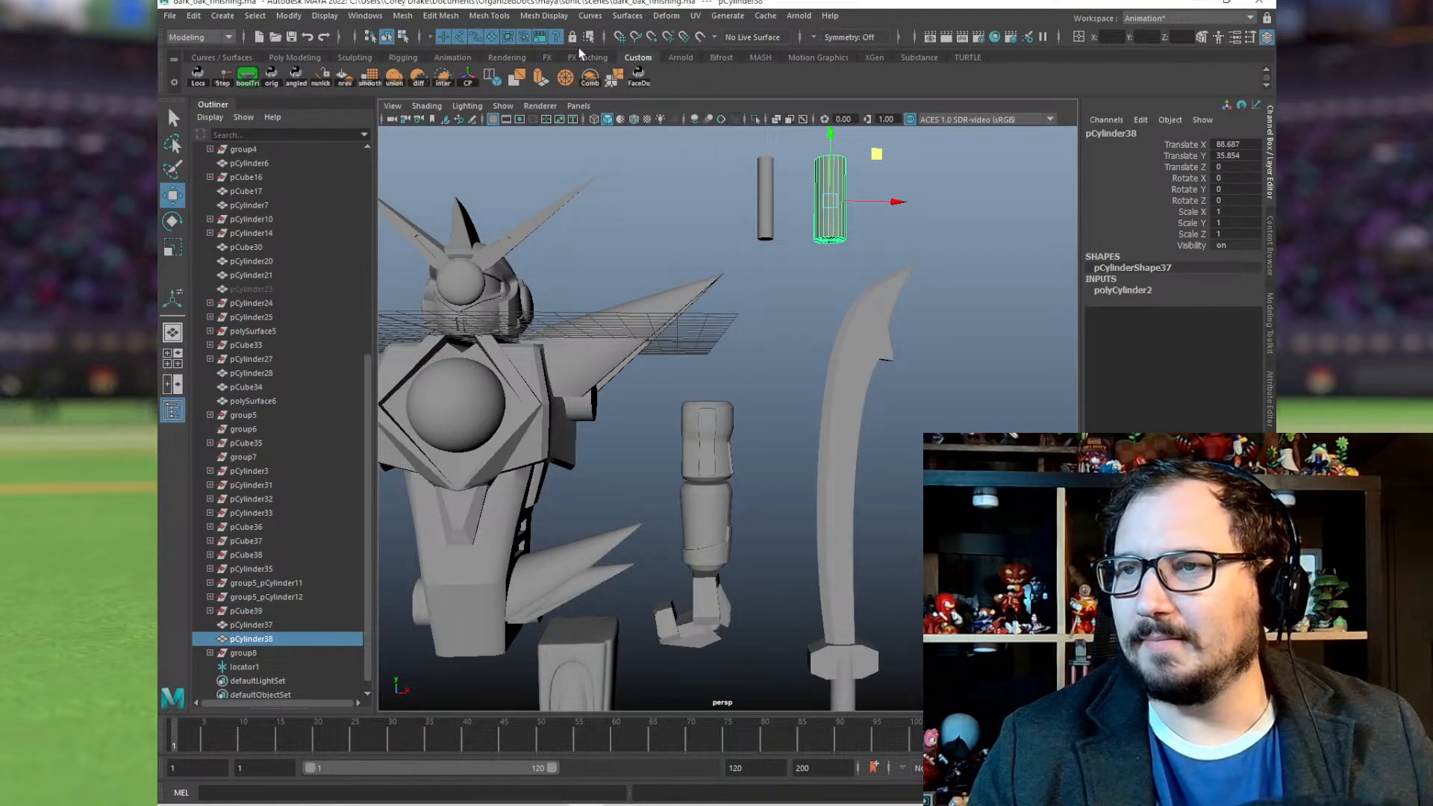
pyautogui.click(194, 15)
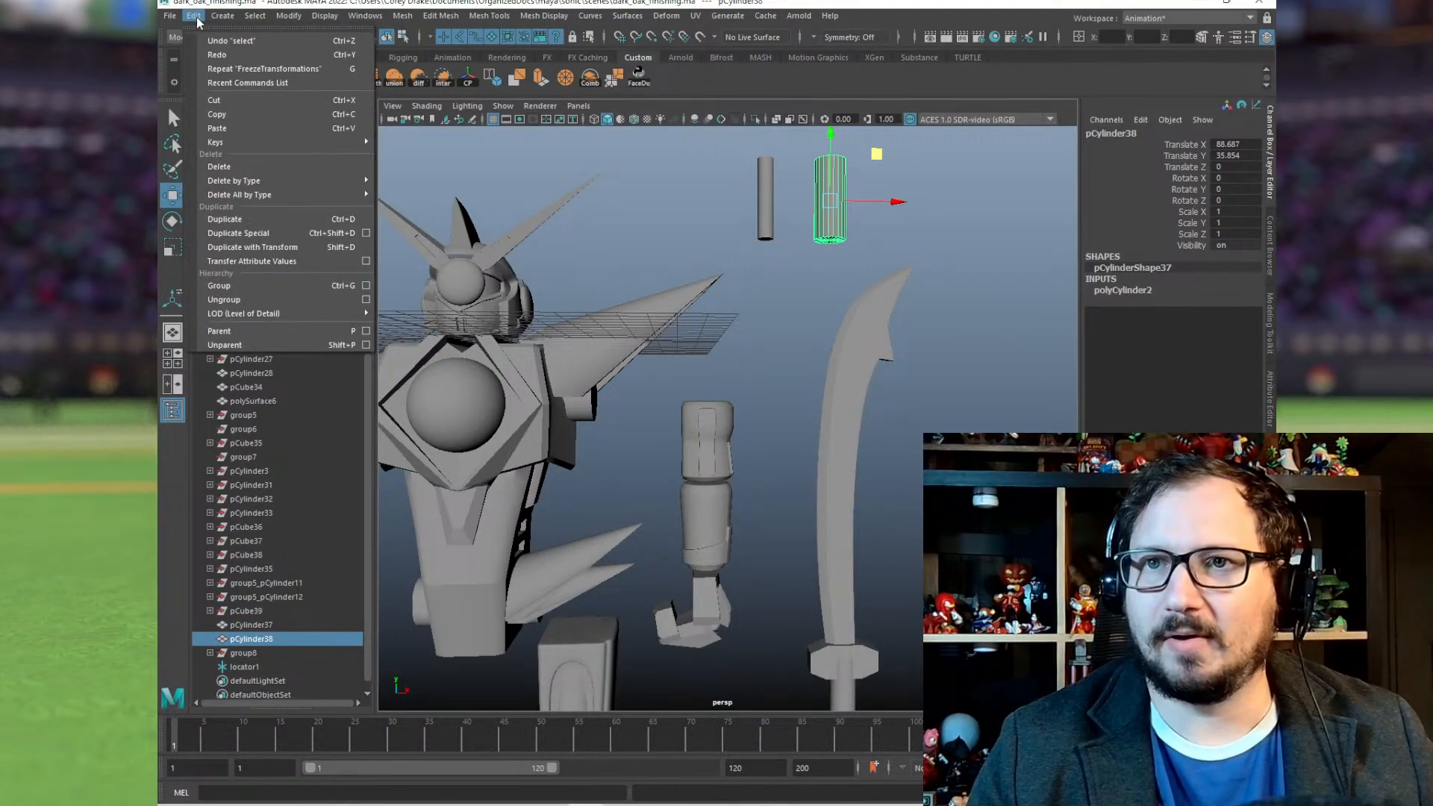
pyautogui.moveTo(222, 16)
pyautogui.moveTo(275, 69)
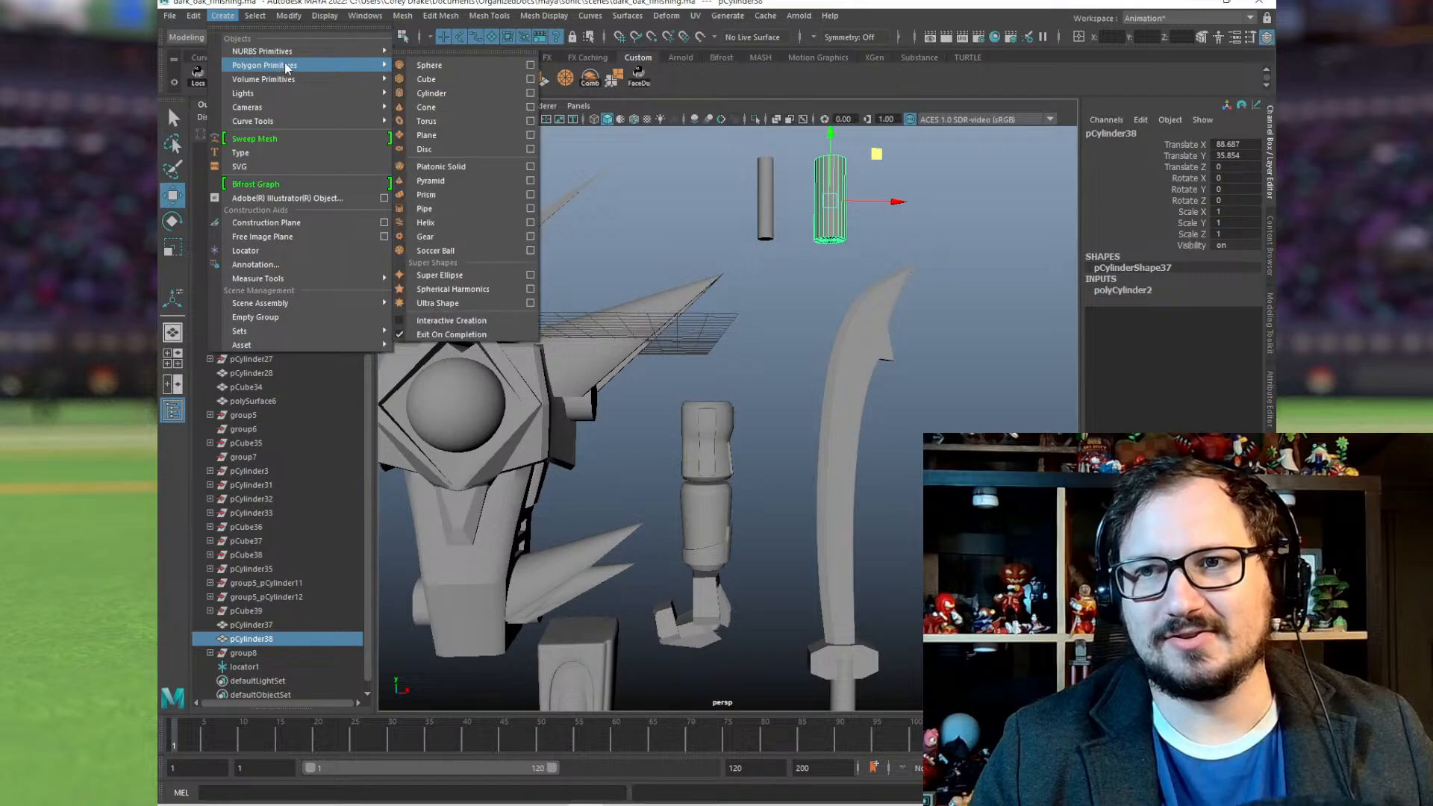
pyautogui.click(439, 94)
pyautogui.click(1139, 291)
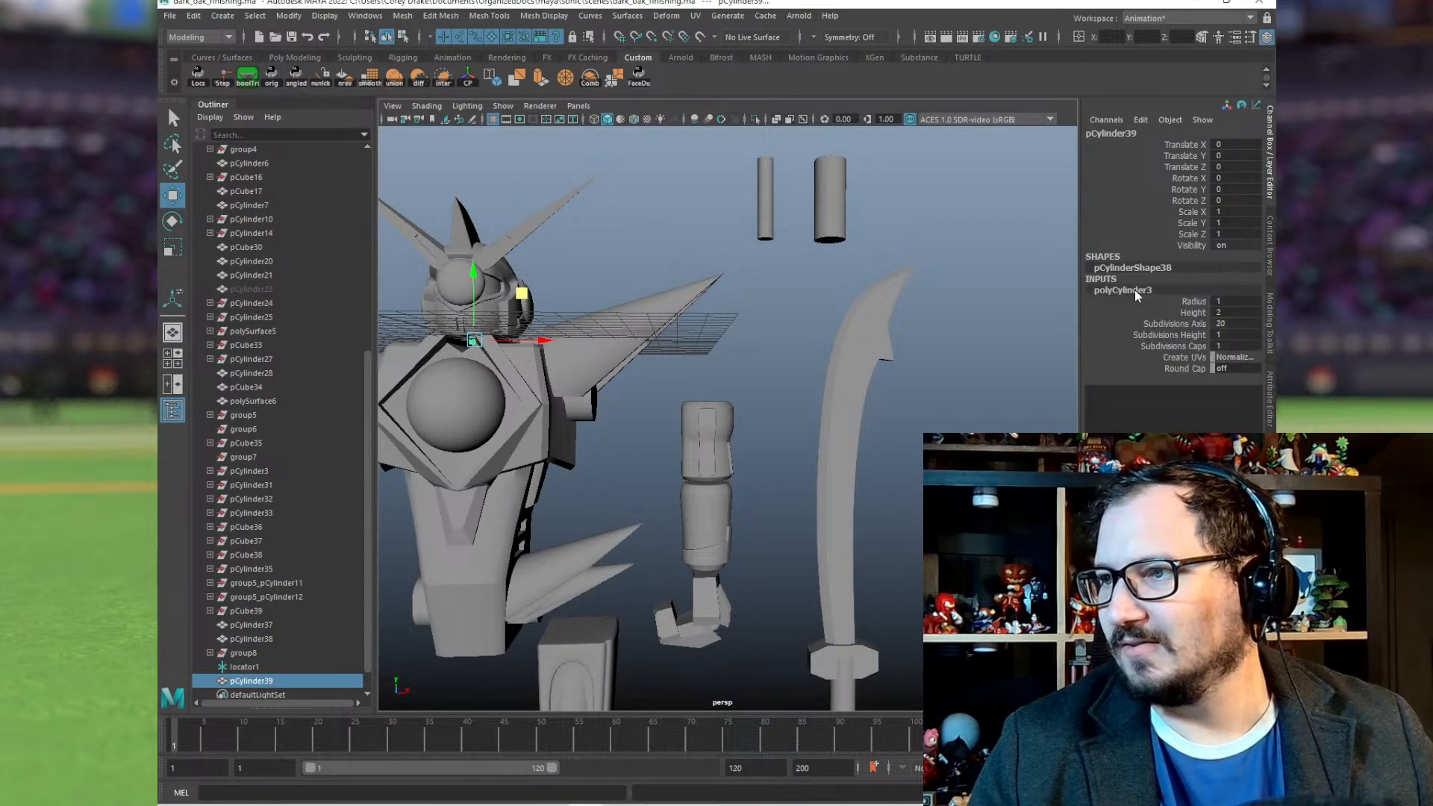
pyautogui.doubleClick(1228, 301)
pyautogui.write('5')
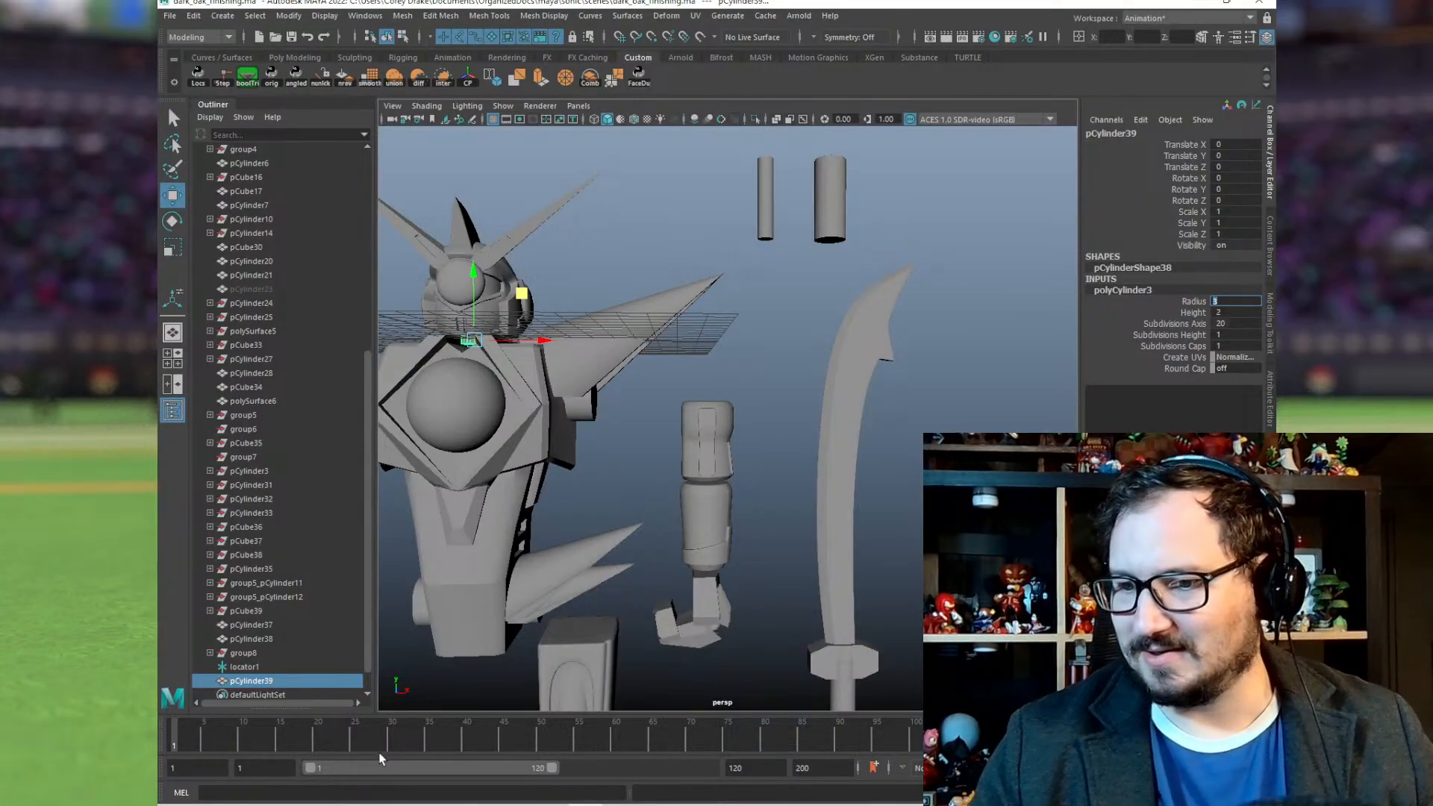
pyautogui.press('Return')
# Step: Check the ball-joint photo with the ruler and set the new cylinder's radius to 3.2
pyautogui.hotkey('alt', 'Tab')
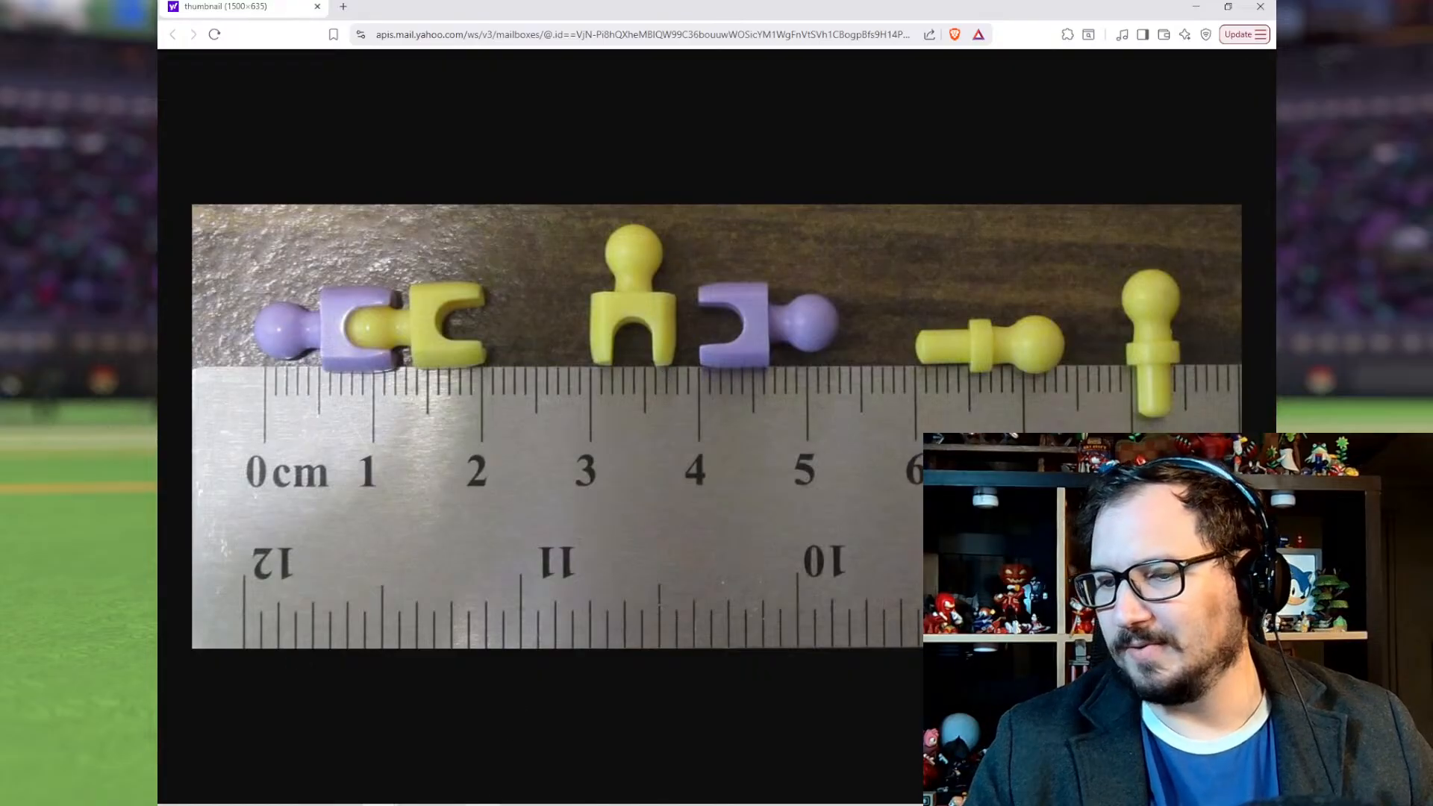
pyautogui.click(1196, 7)
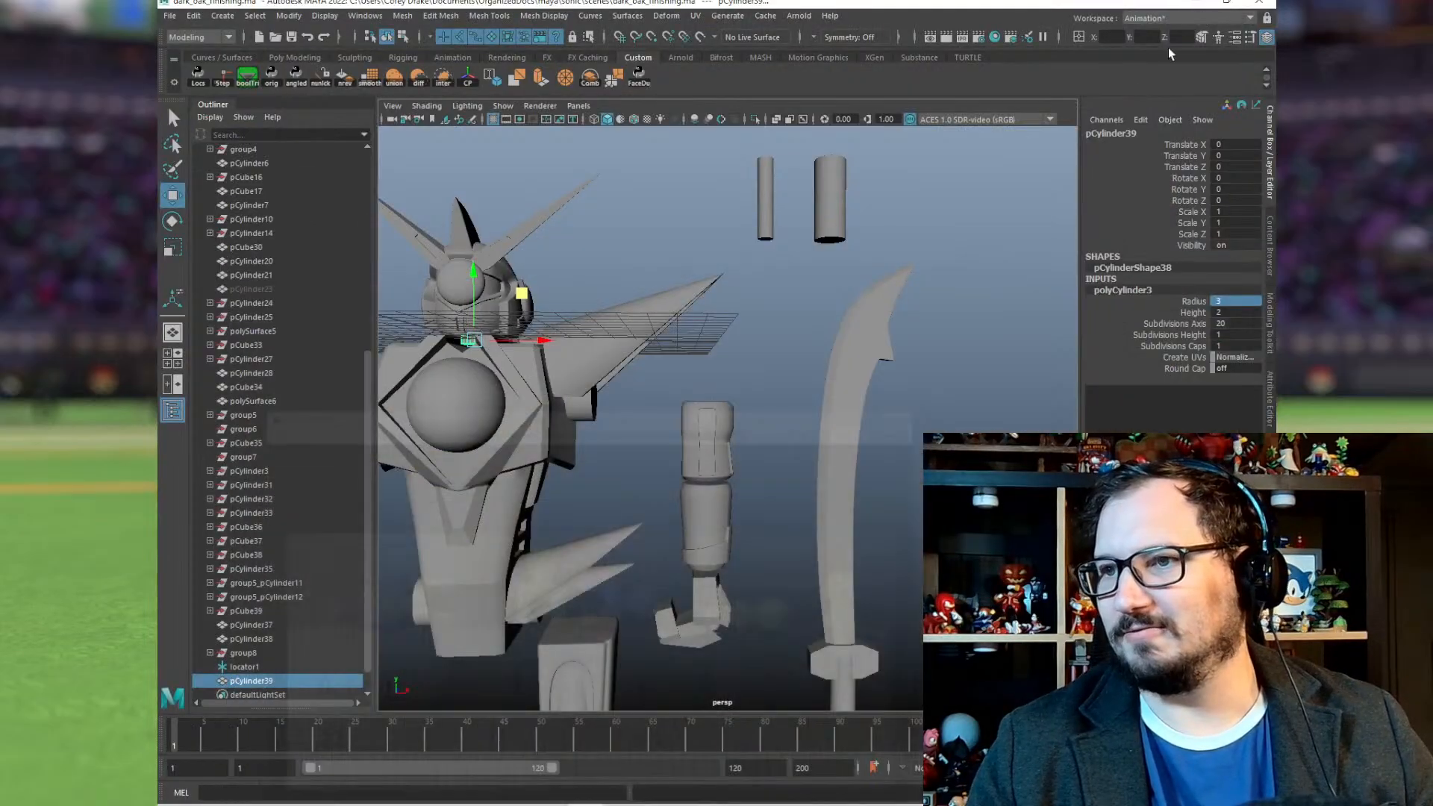
pyautogui.click(1223, 302)
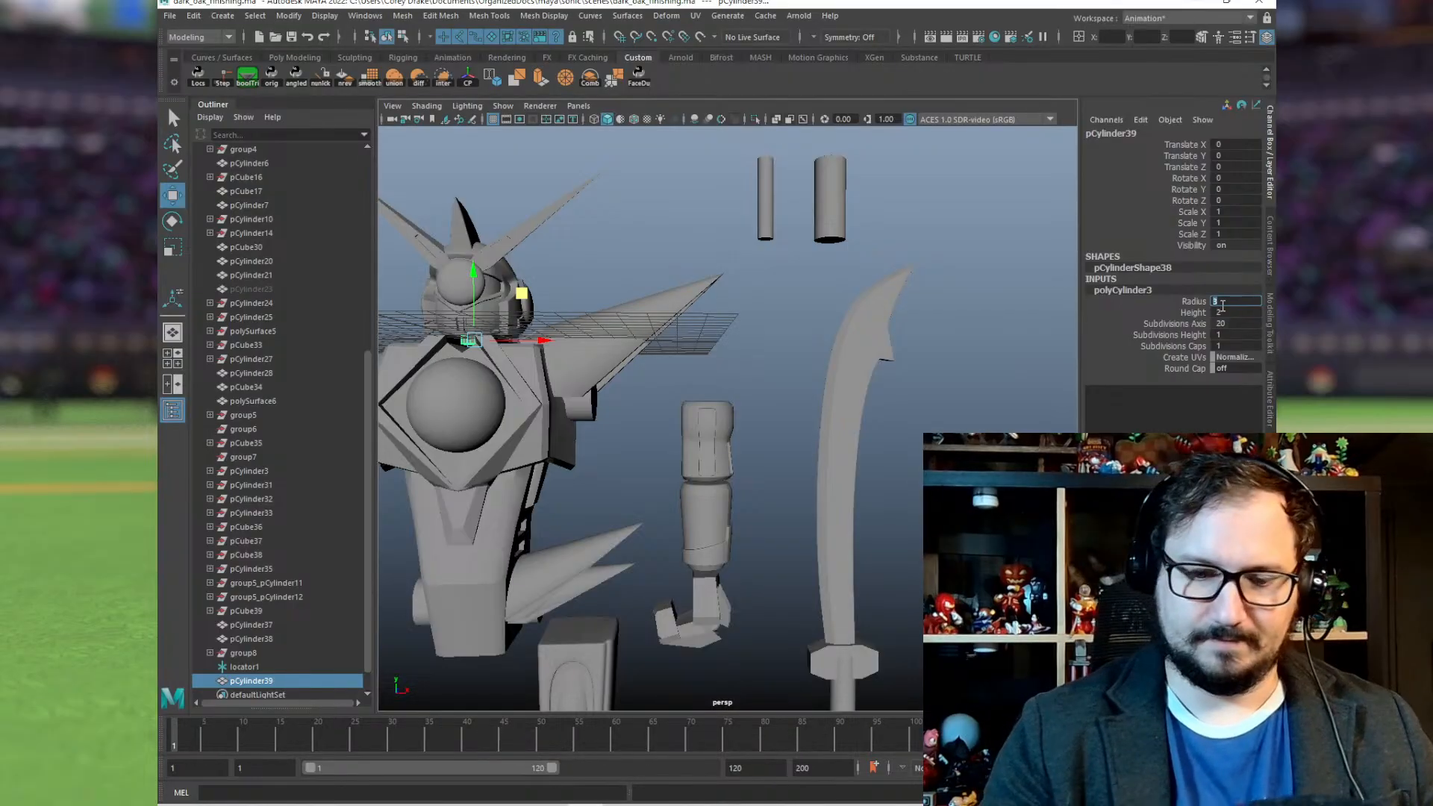
pyautogui.write('3.2')
pyautogui.press('Return')
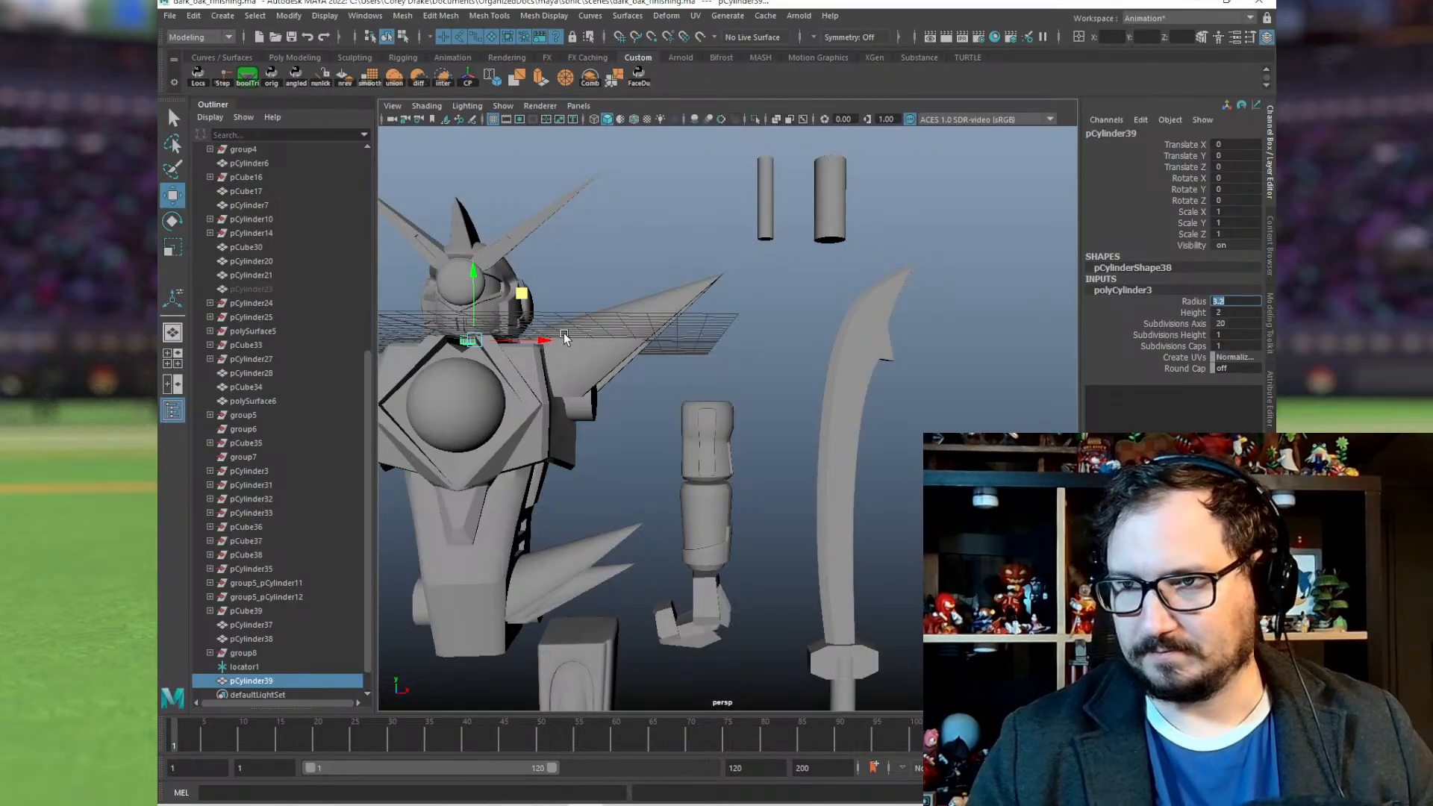
# Step: Set the new cylinder's height to 20 and place it between the two connector cylinders, at about 79.9 in X and 35.7 in Y
pyautogui.moveTo(556, 337); pyautogui.dragTo(857, 236)
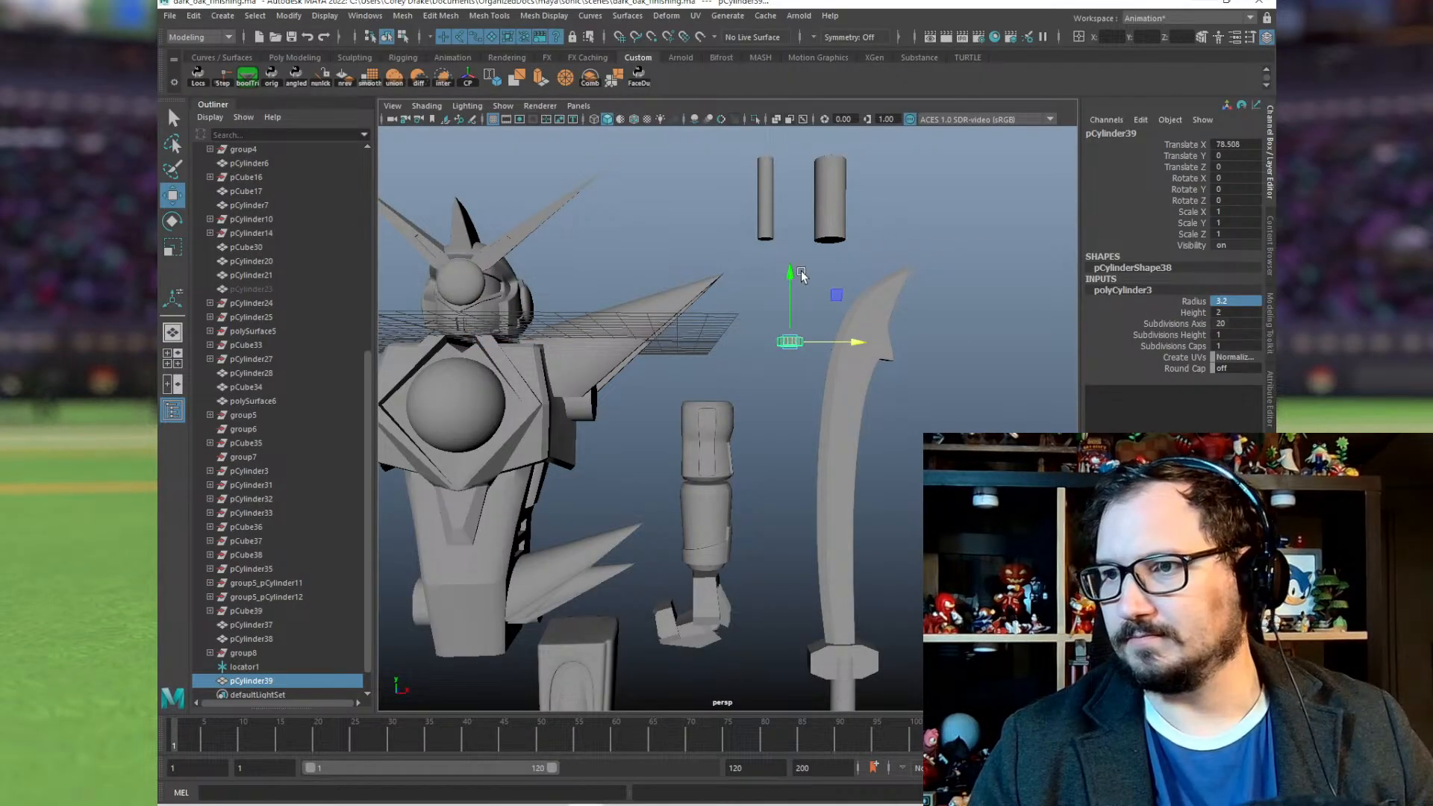
pyautogui.moveTo(794, 273); pyautogui.dragTo(842, 136)
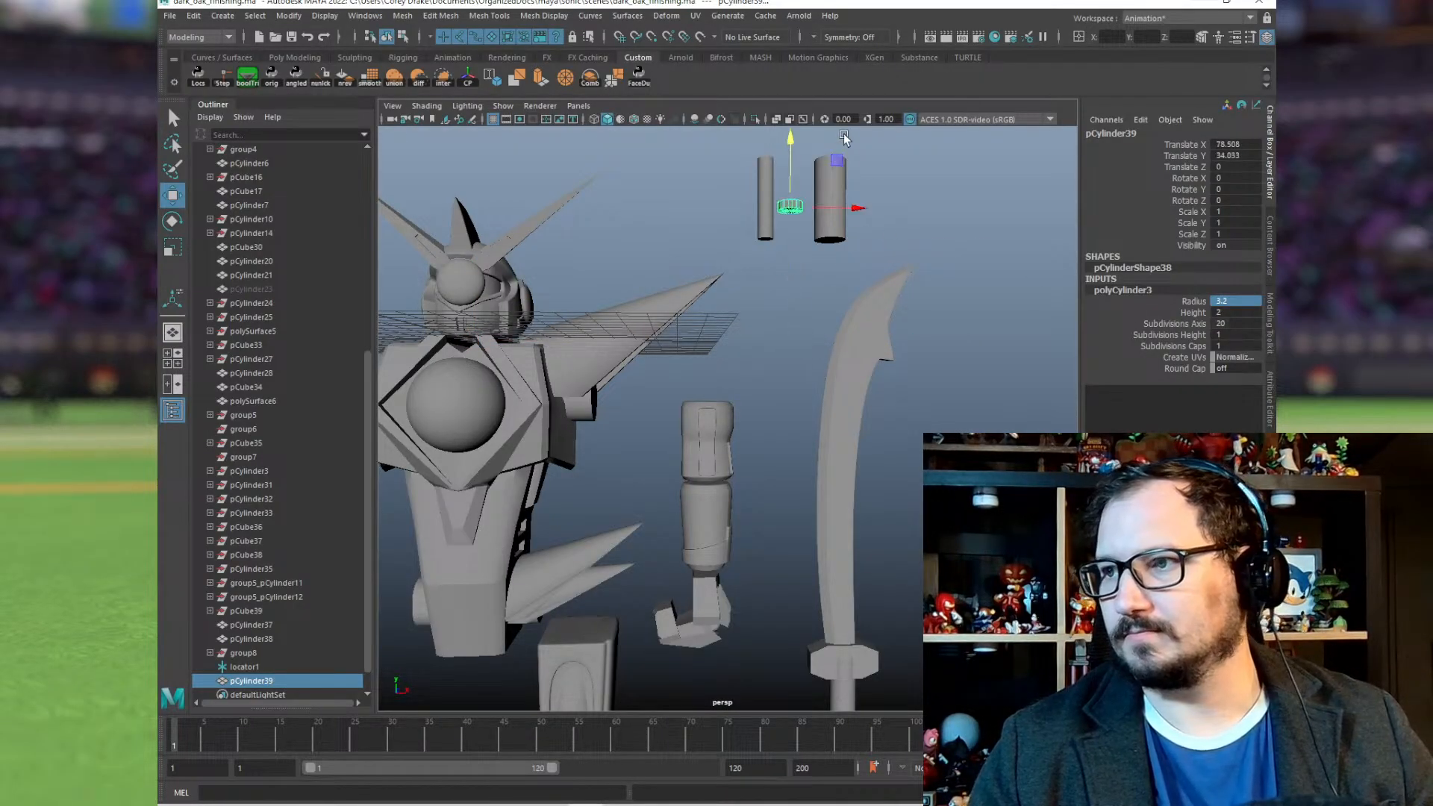
pyautogui.doubleClick(1243, 312)
pyautogui.write('20')
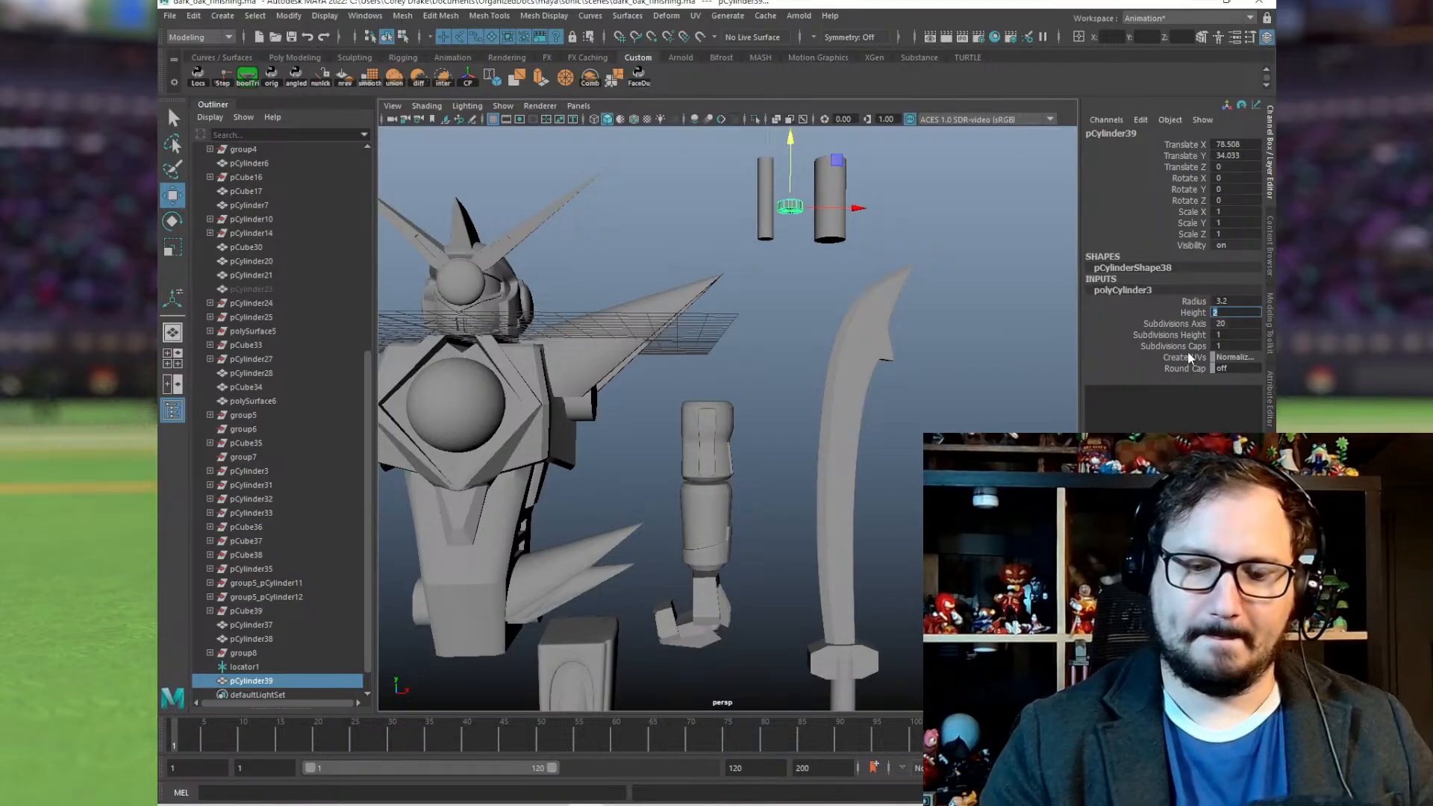
pyautogui.press('Return')
pyautogui.moveTo(873, 220); pyautogui.dragTo(804, 182)
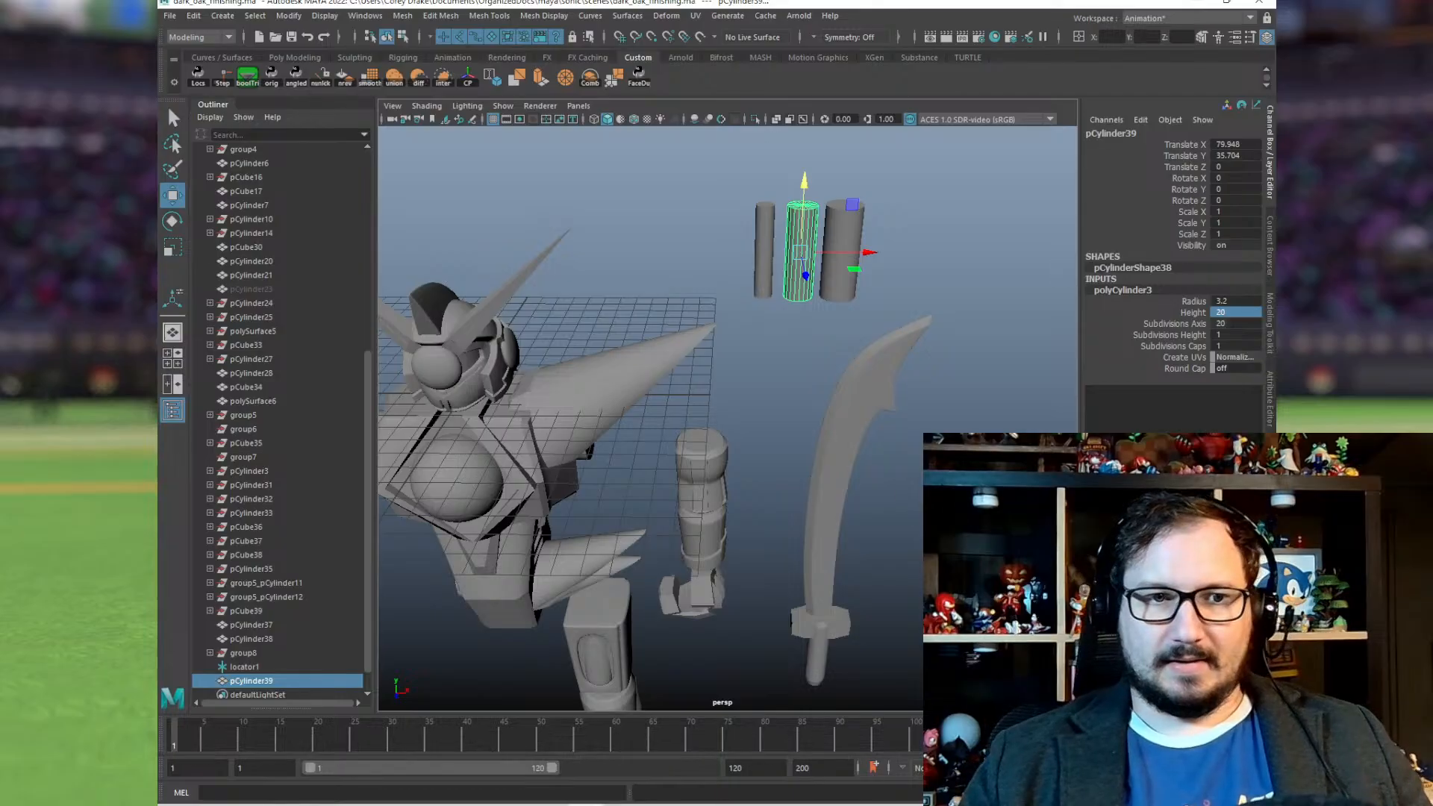
# Step: Duplicate the thinnest connector cylinder and snap it onto the end face of the torso's shoulder joint near the detached arm
pyautogui.moveTo(776, 425)
pyautogui.keyDown('alt'); pyautogui.mouseDown()
pyautogui.moveTo(758, 448)
pyautogui.moveTo(700, 436)
pyautogui.moveTo(755, 432)
pyautogui.mouseUp(); pyautogui.keyUp('alt')
pyautogui.keyDown('alt'); pyautogui.moveTo(649, 219); pyautogui.dragTo(664, 320, button='middle'); pyautogui.keyUp('alt')
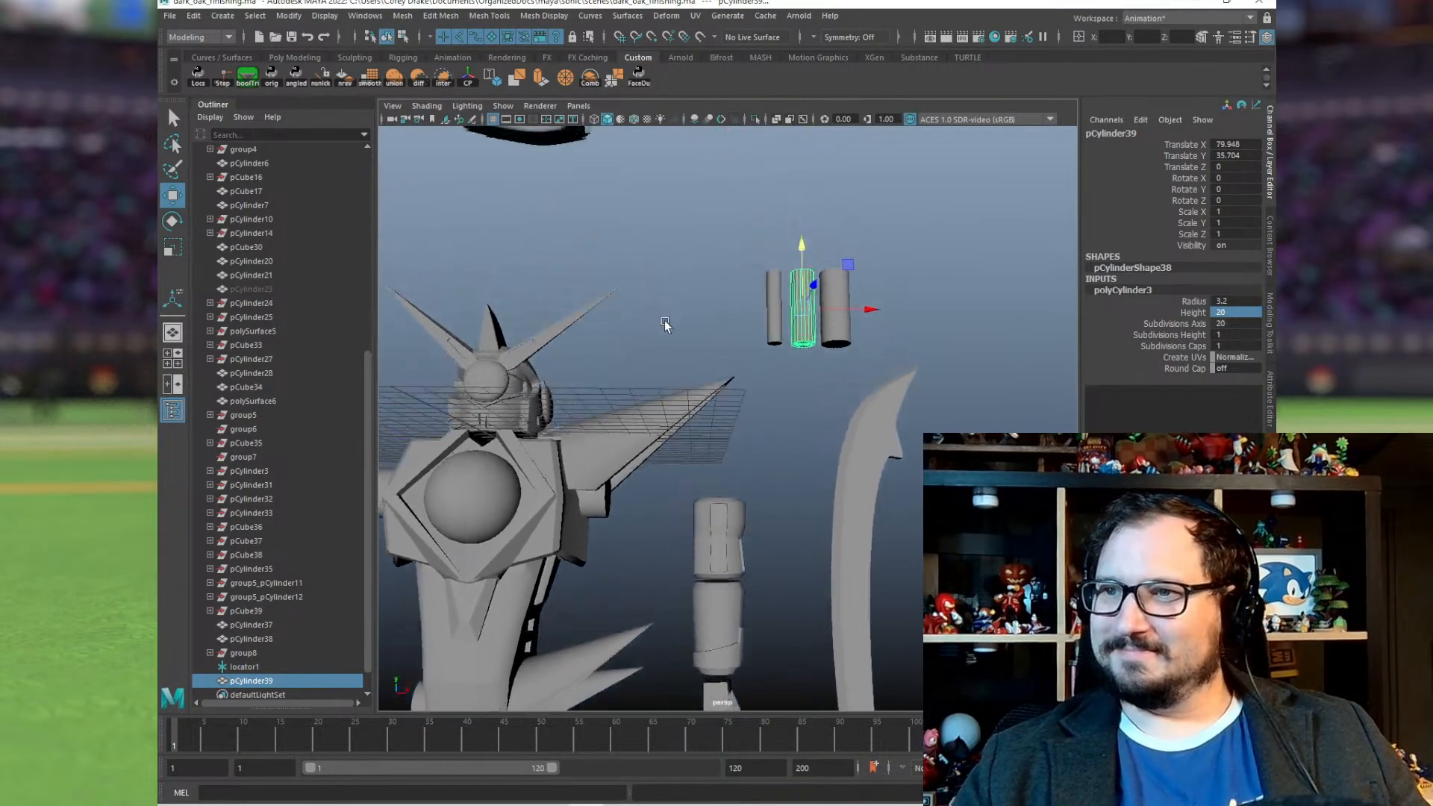
pyautogui.click(779, 306)
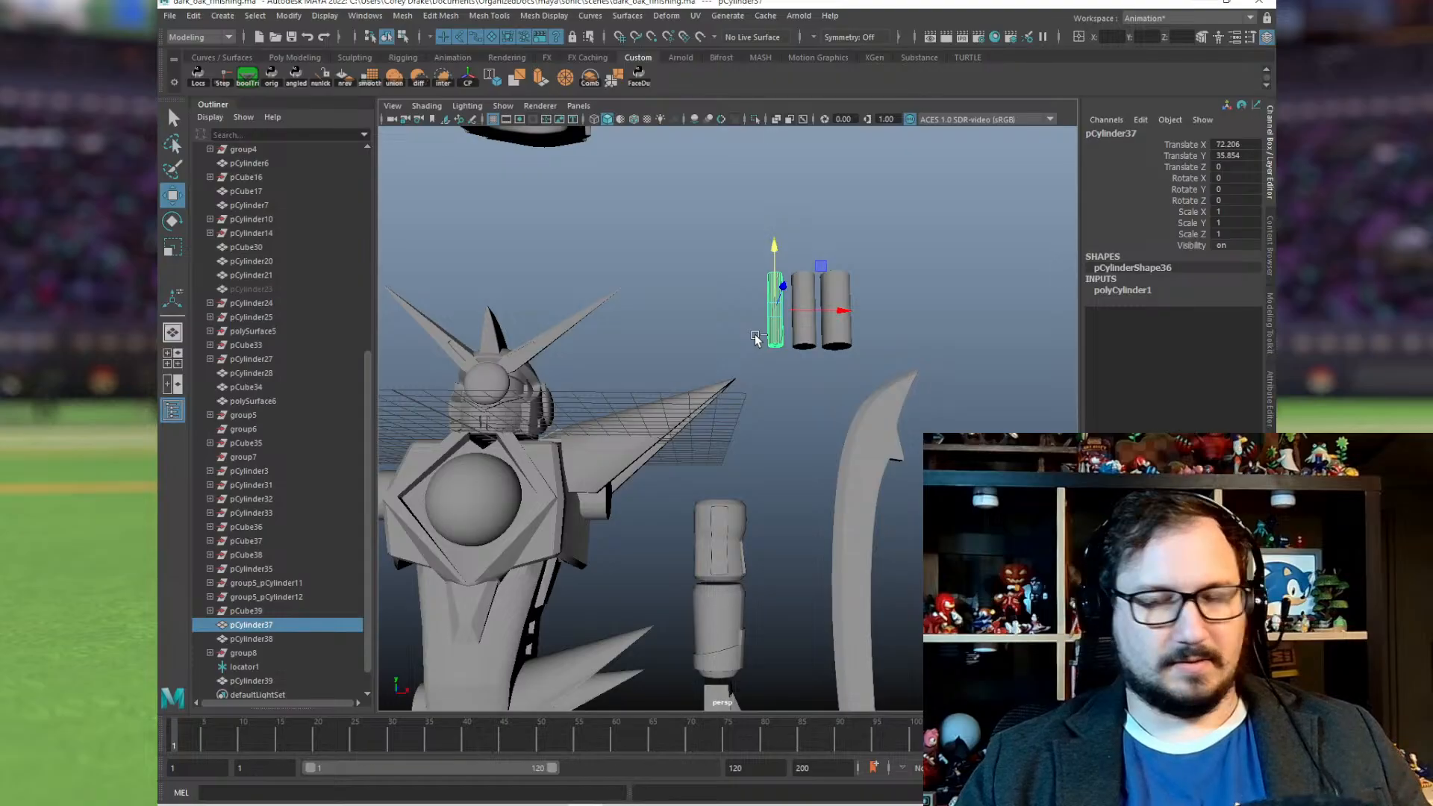
pyautogui.hotkey('ctrl', 'd')
pyautogui.moveTo(817, 262); pyautogui.dragTo(672, 455, button='middle')
pyautogui.press('f')
pyautogui.keyDown('alt'); pyautogui.moveTo(671, 453); pyautogui.dragTo(713, 433); pyautogui.keyUp('alt')
pyautogui.press('v')
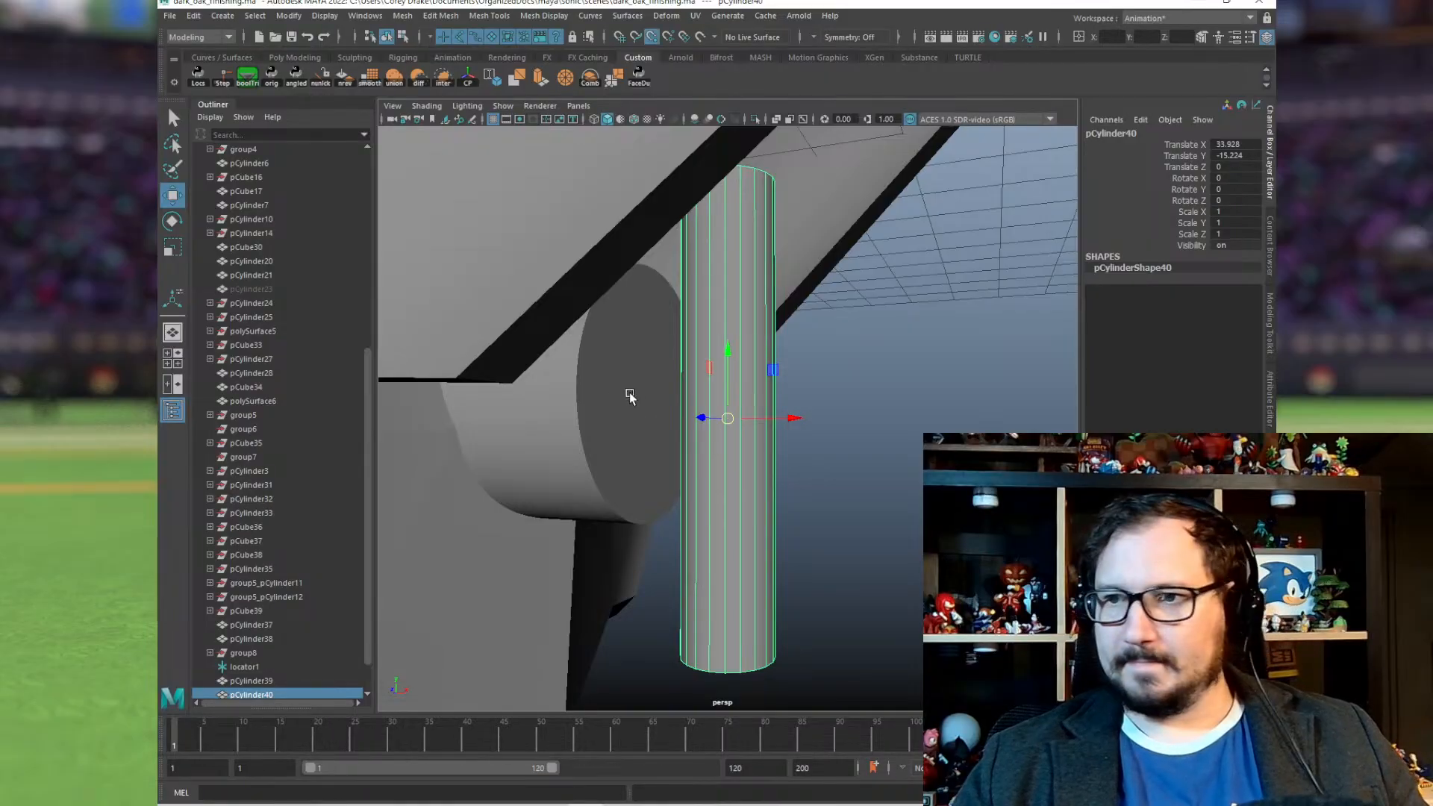
pyautogui.moveTo(629, 392); pyautogui.dragTo(645, 391, button='middle')
pyautogui.keyDown('alt'); pyautogui.moveTo(674, 415); pyautogui.dragTo(585, 455); pyautogui.keyUp('alt')
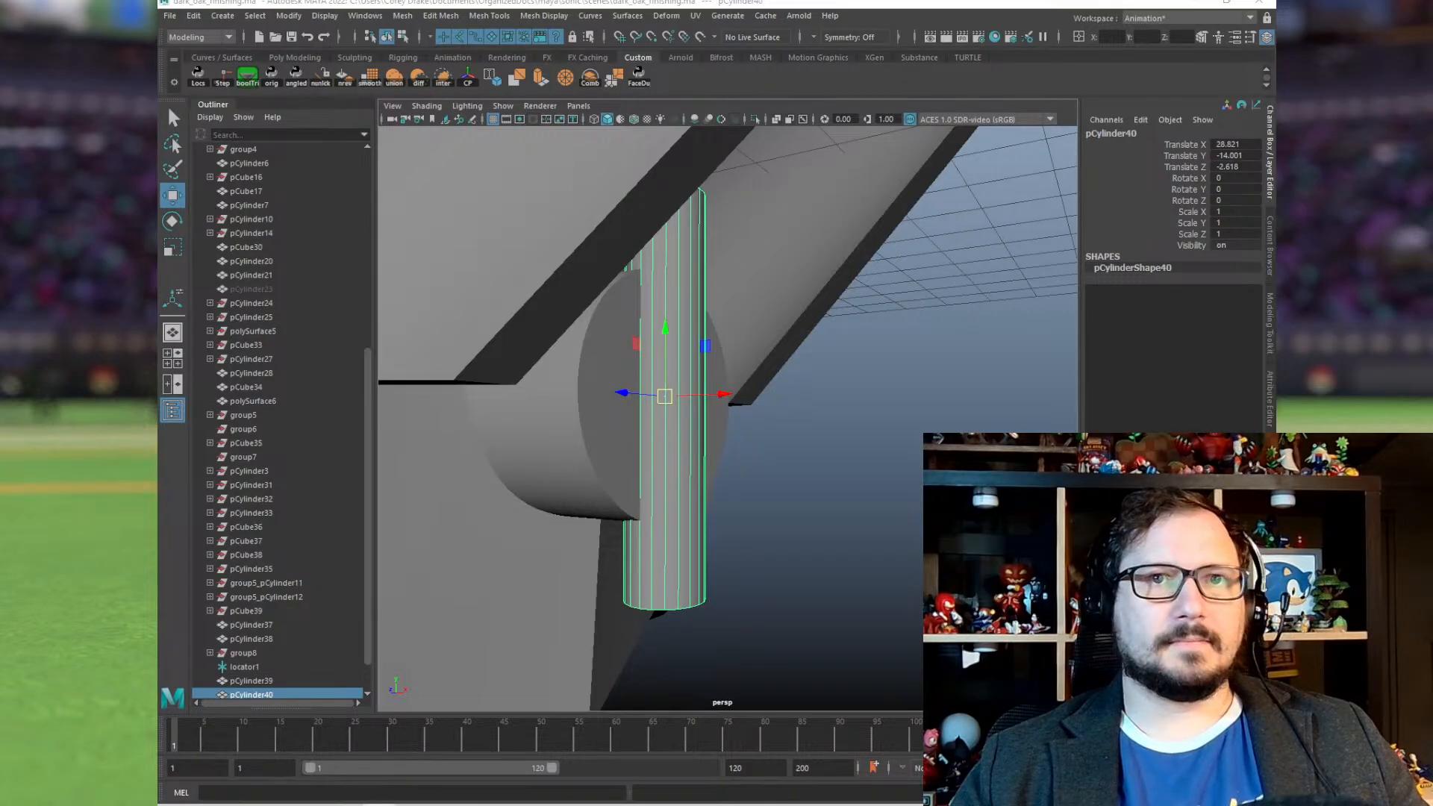
# Step: Rotate the duplicated cylinder 90 degrees about Z so it lies along the shoulder axis
pyautogui.keyDown('alt'); pyautogui.moveTo(870, 402); pyautogui.dragTo(684, 285); pyautogui.keyUp('alt')
pyautogui.press('e')
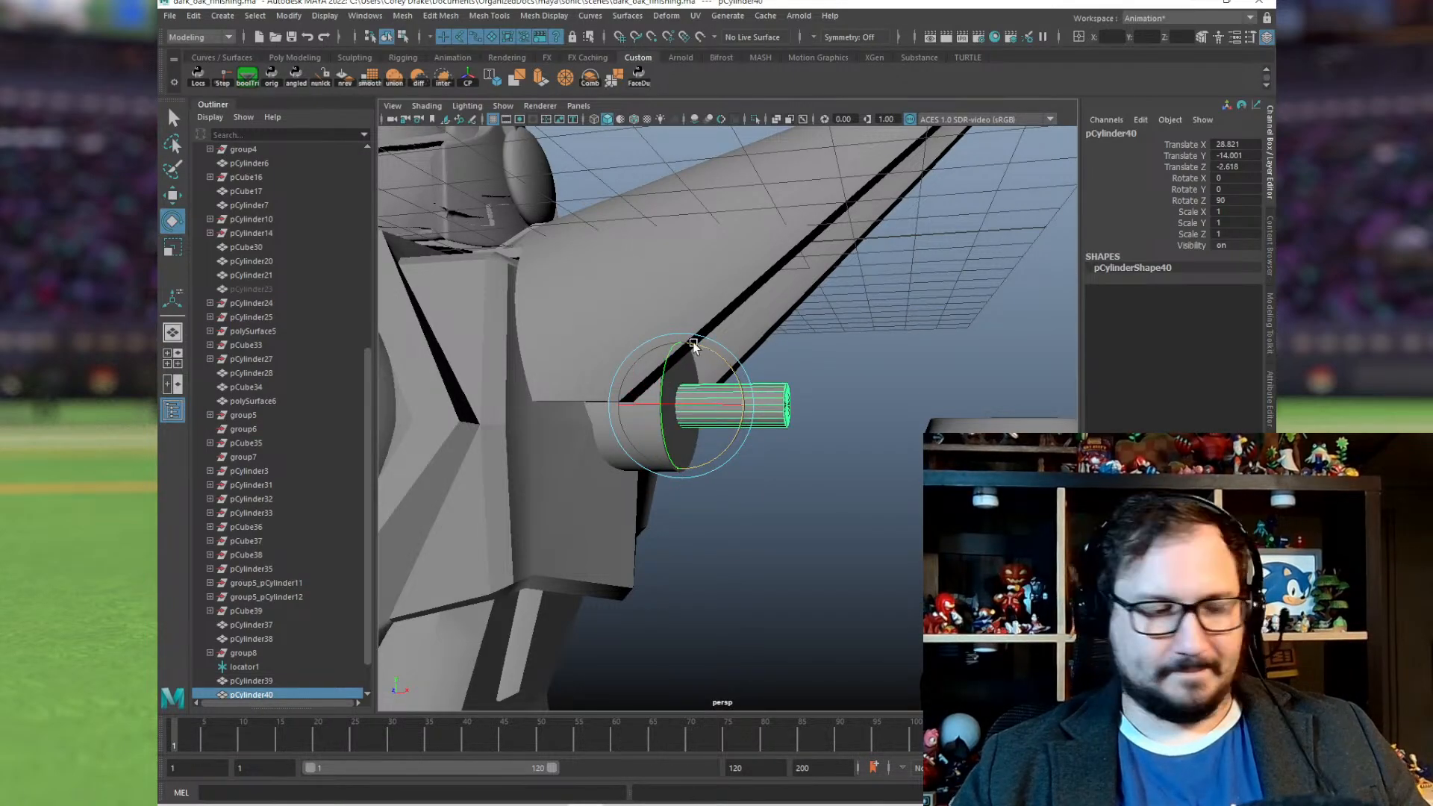
pyautogui.keyDown('alt'); pyautogui.moveTo(742, 351); pyautogui.dragTo(625, 323); pyautogui.keyUp('alt')
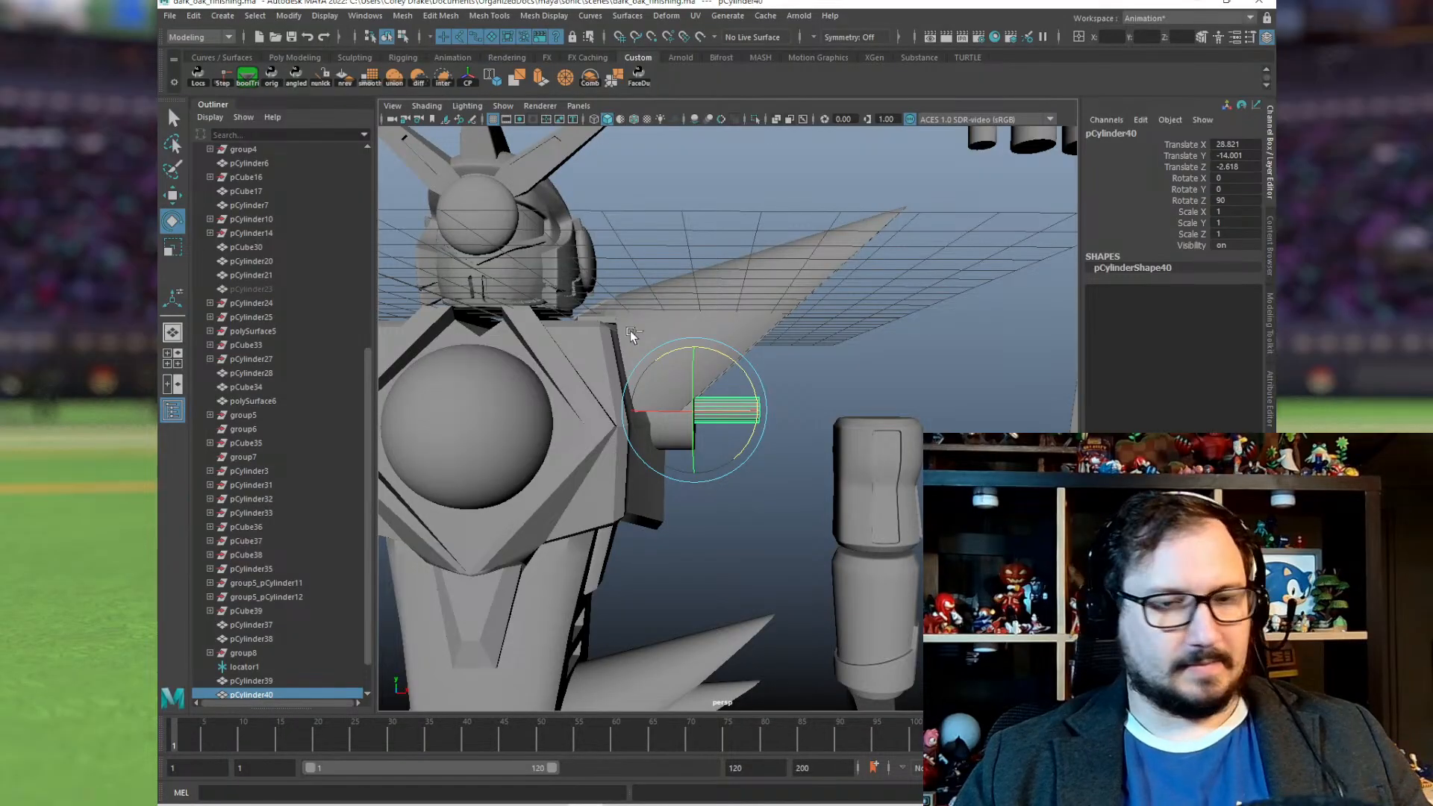
# Step: Duplicate the shoulder cylinder and set the copy's Translate X to -28.821 for the opposite shoulder
pyautogui.hotkey('ctrl', 'd')
pyautogui.doubleClick(1241, 145)
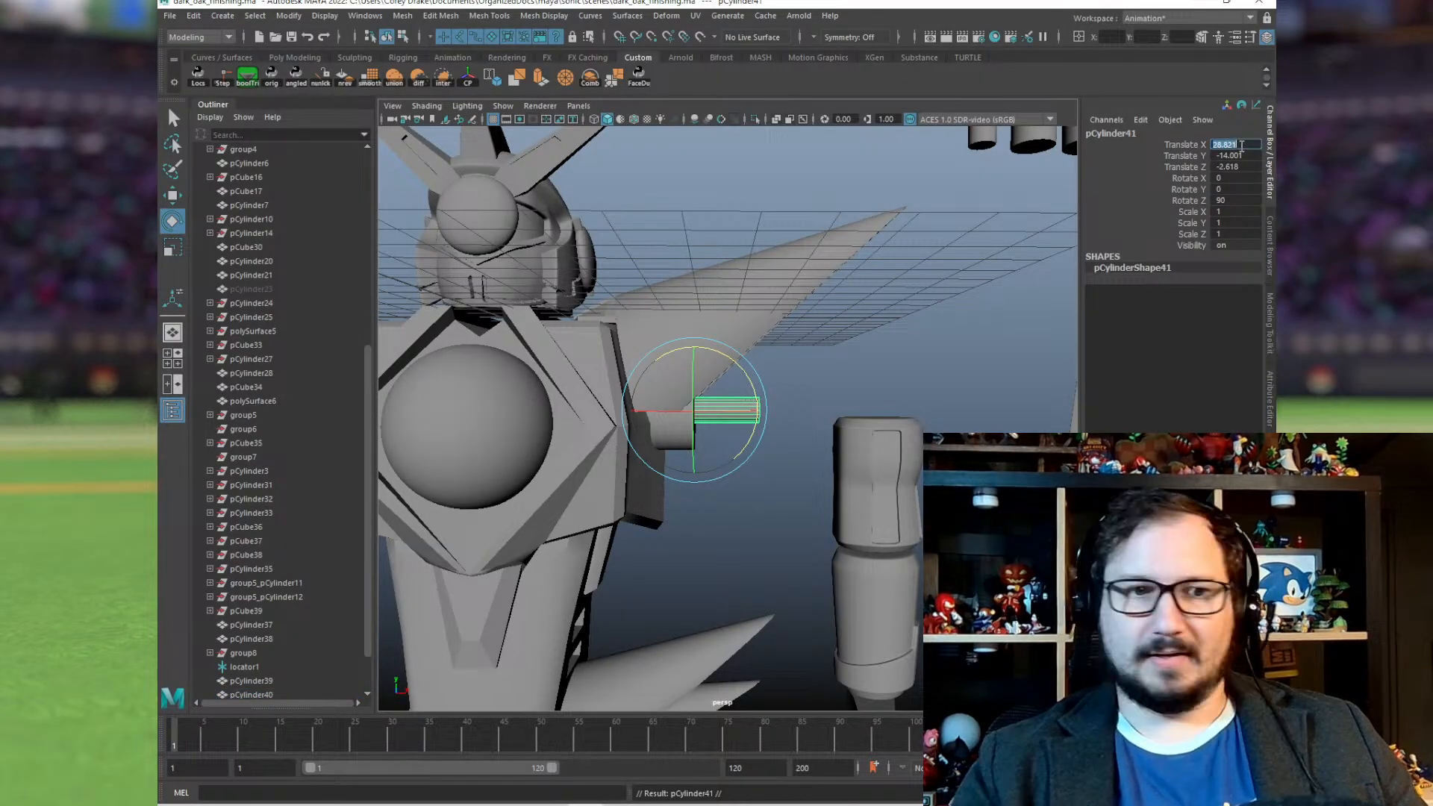
pyautogui.press('Left')
pyautogui.press('Left')
pyautogui.press('Left')
pyautogui.press('Left')
pyautogui.press('Left')
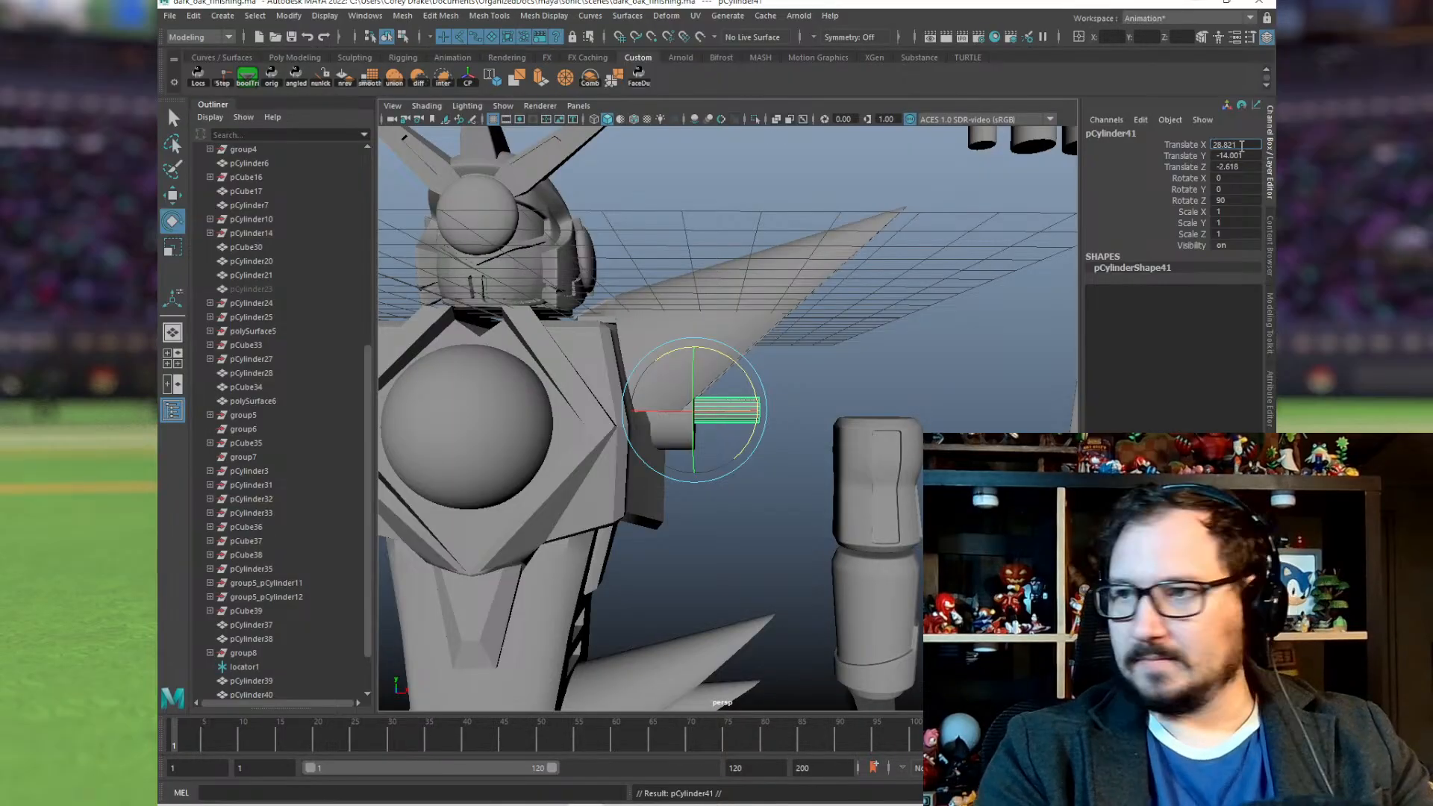
pyautogui.write('-')
pyautogui.press('Return')
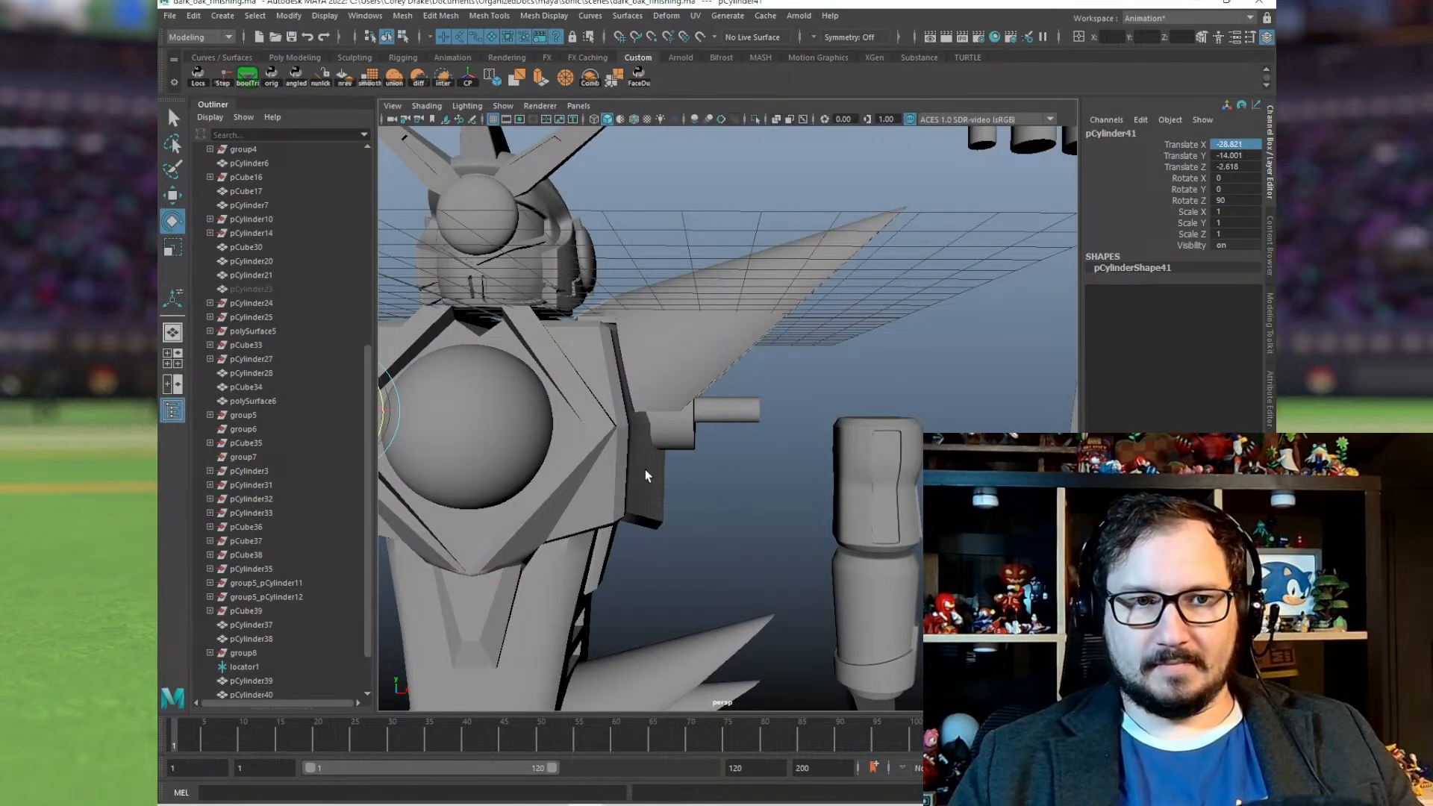
# Step: Combine the two shoulder cylinders into a single mesh
pyautogui.keyDown('alt'); pyautogui.moveTo(562, 459); pyautogui.dragTo(637, 419); pyautogui.keyUp('alt')
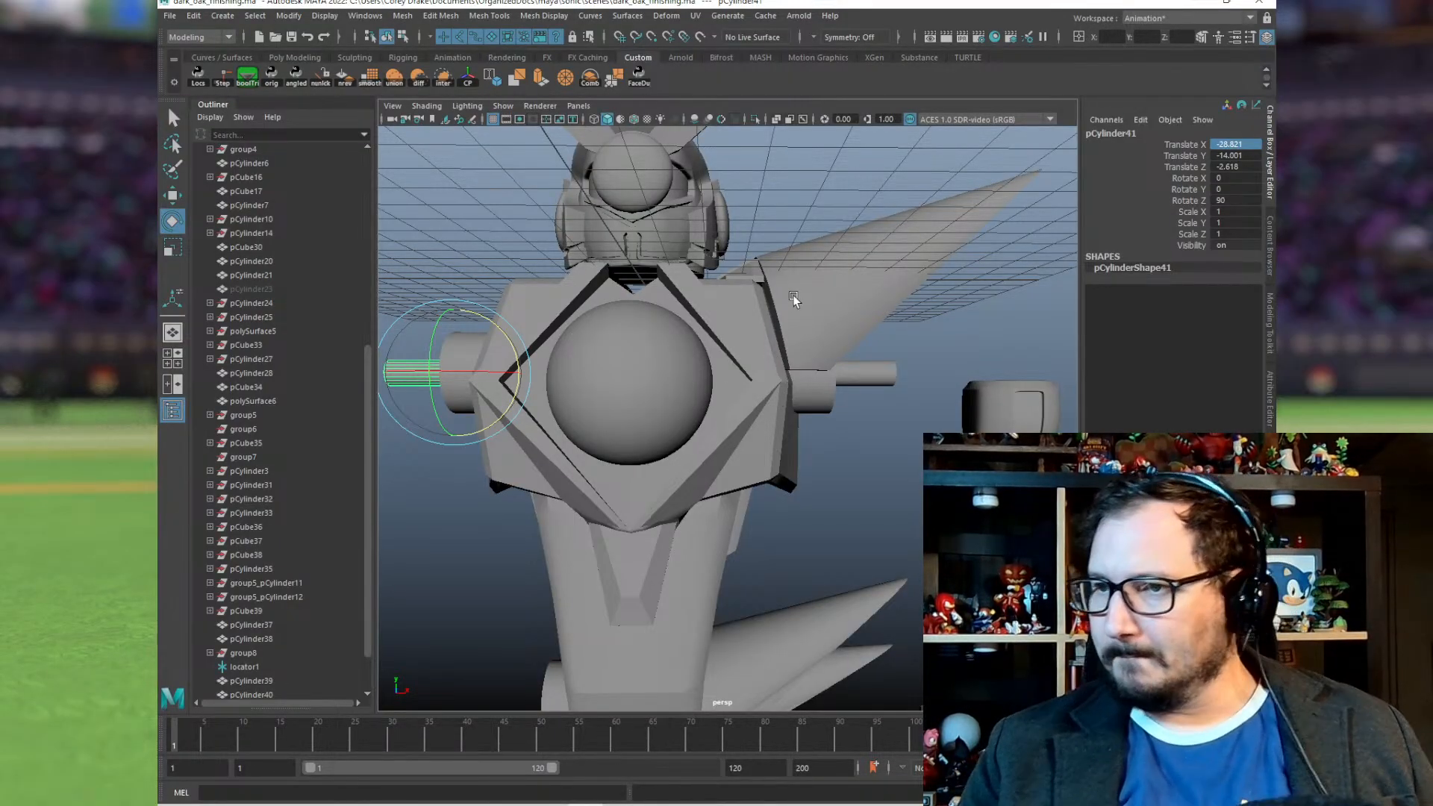
pyautogui.keyDown('alt'); pyautogui.moveTo(903, 326); pyautogui.dragTo(826, 337); pyautogui.keyUp('alt')
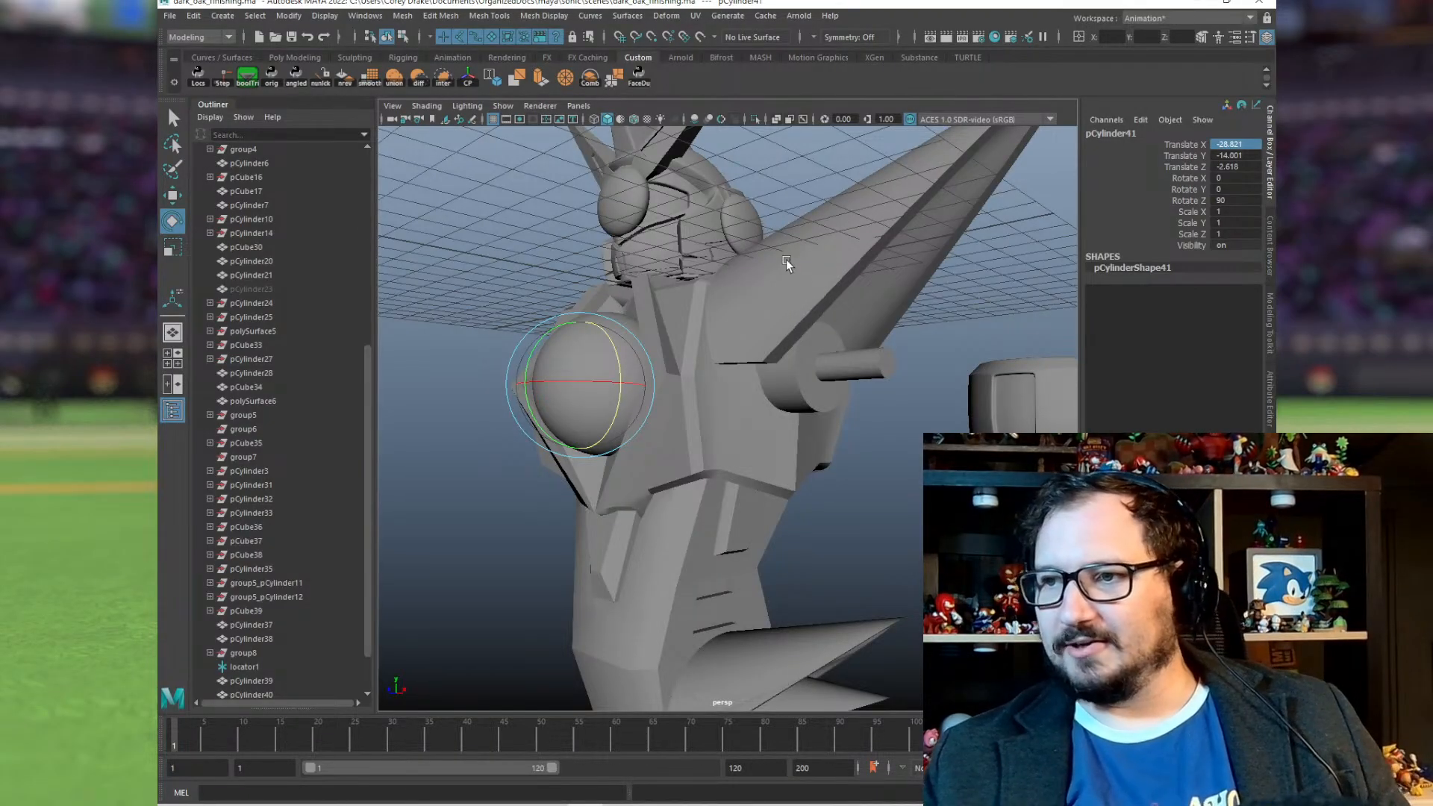
pyautogui.keyDown('alt'); pyautogui.moveTo(870, 404); pyautogui.dragTo(865, 367); pyautogui.keyUp('alt')
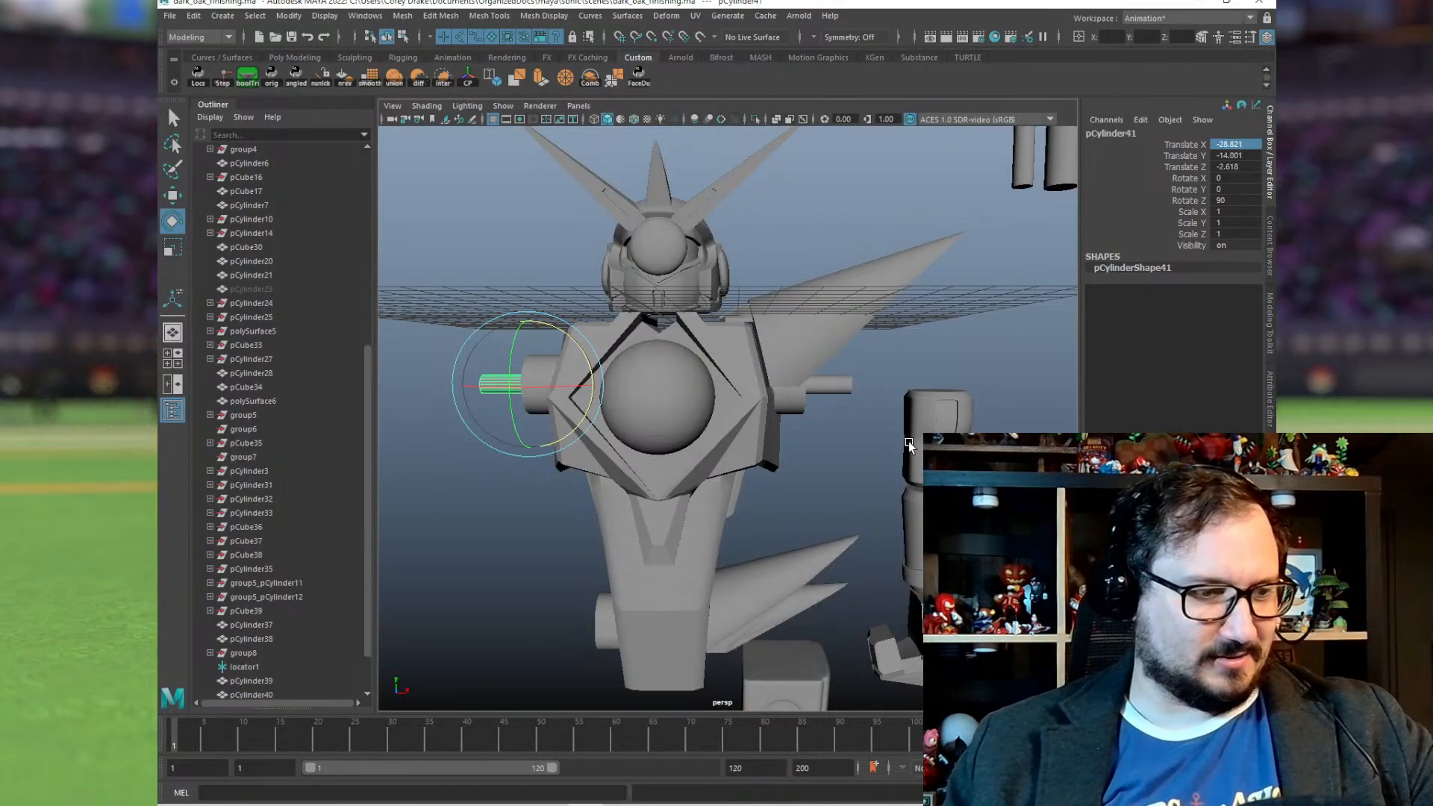
pyautogui.moveTo(800, 387)
pyautogui.keyDown('alt'); pyautogui.mouseDown()
pyautogui.moveTo(791, 368)
pyautogui.moveTo(857, 354)
pyautogui.moveTo(777, 382)
pyautogui.mouseUp(); pyautogui.keyUp('alt')
pyautogui.click(856, 354)
pyautogui.scroll(-5, 776, 382)
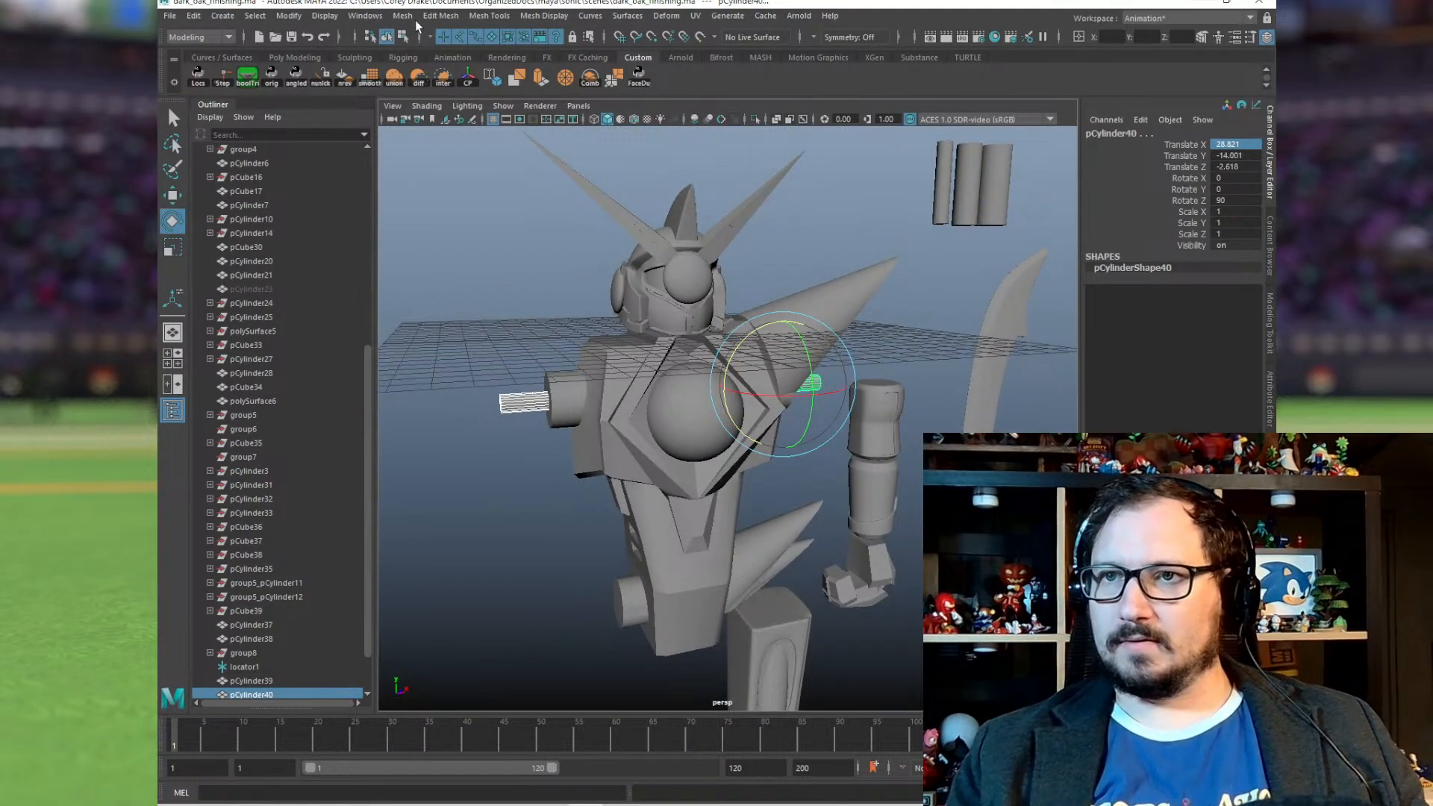
pyautogui.click(403, 15)
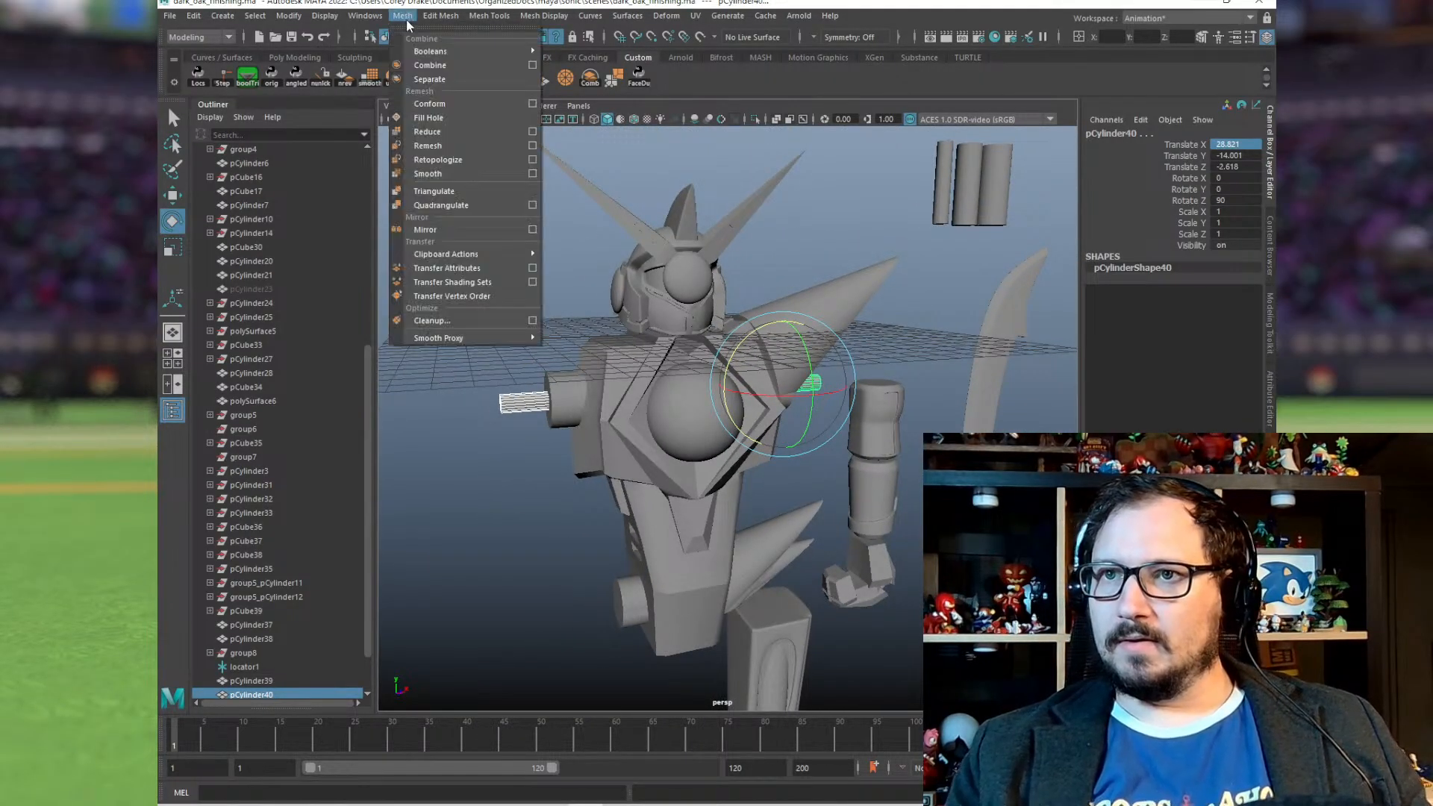
pyautogui.click(427, 66)
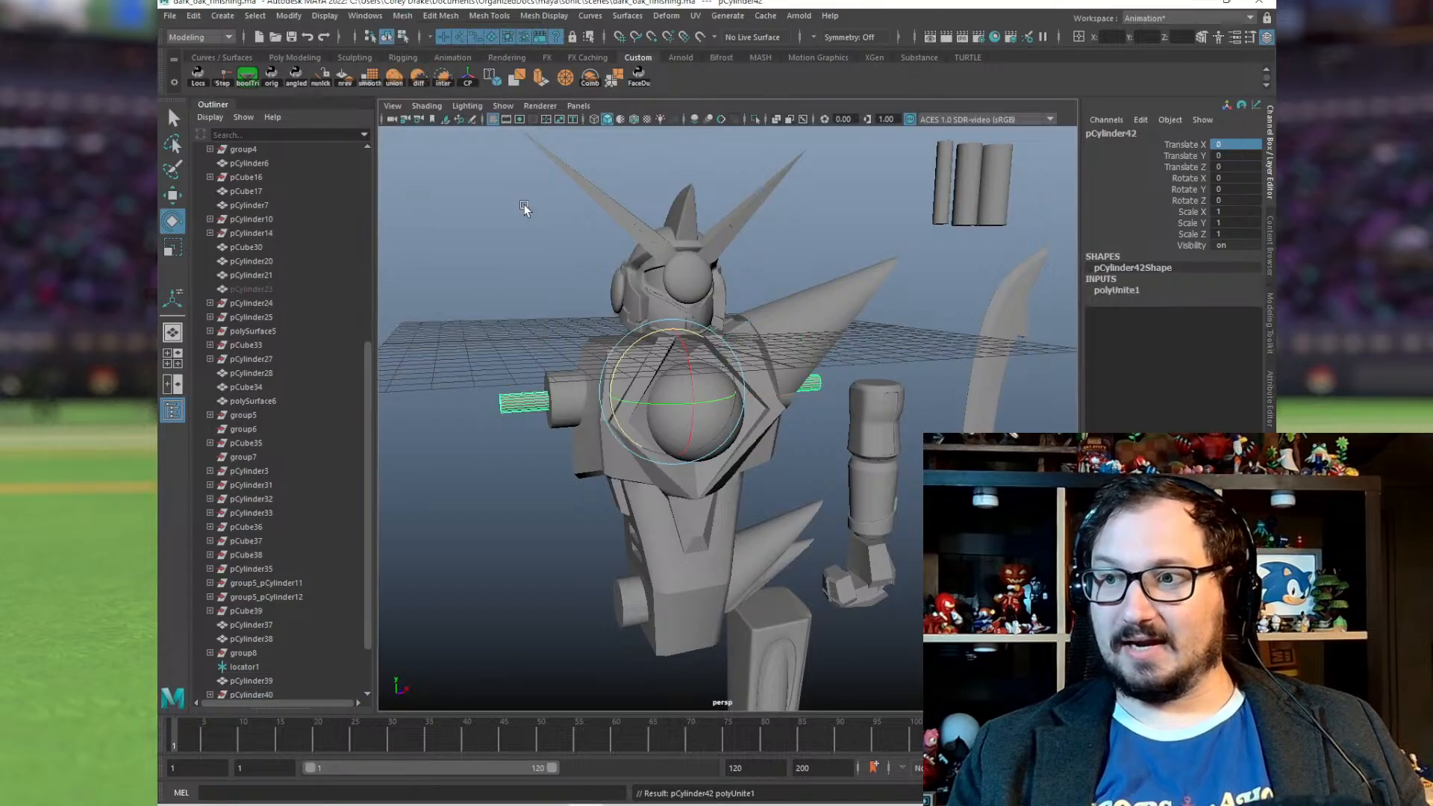
# Step: Examine how the combined cylinders meet the torso's shoulder joint
pyautogui.keyDown('alt'); pyautogui.moveTo(824, 354); pyautogui.dragTo(729, 365); pyautogui.keyUp('alt')
pyautogui.keyDown('alt'); pyautogui.moveTo(733, 342); pyautogui.dragTo(842, 448, button='right'); pyautogui.keyUp('alt')
pyautogui.click(803, 406)
pyautogui.click(890, 442)
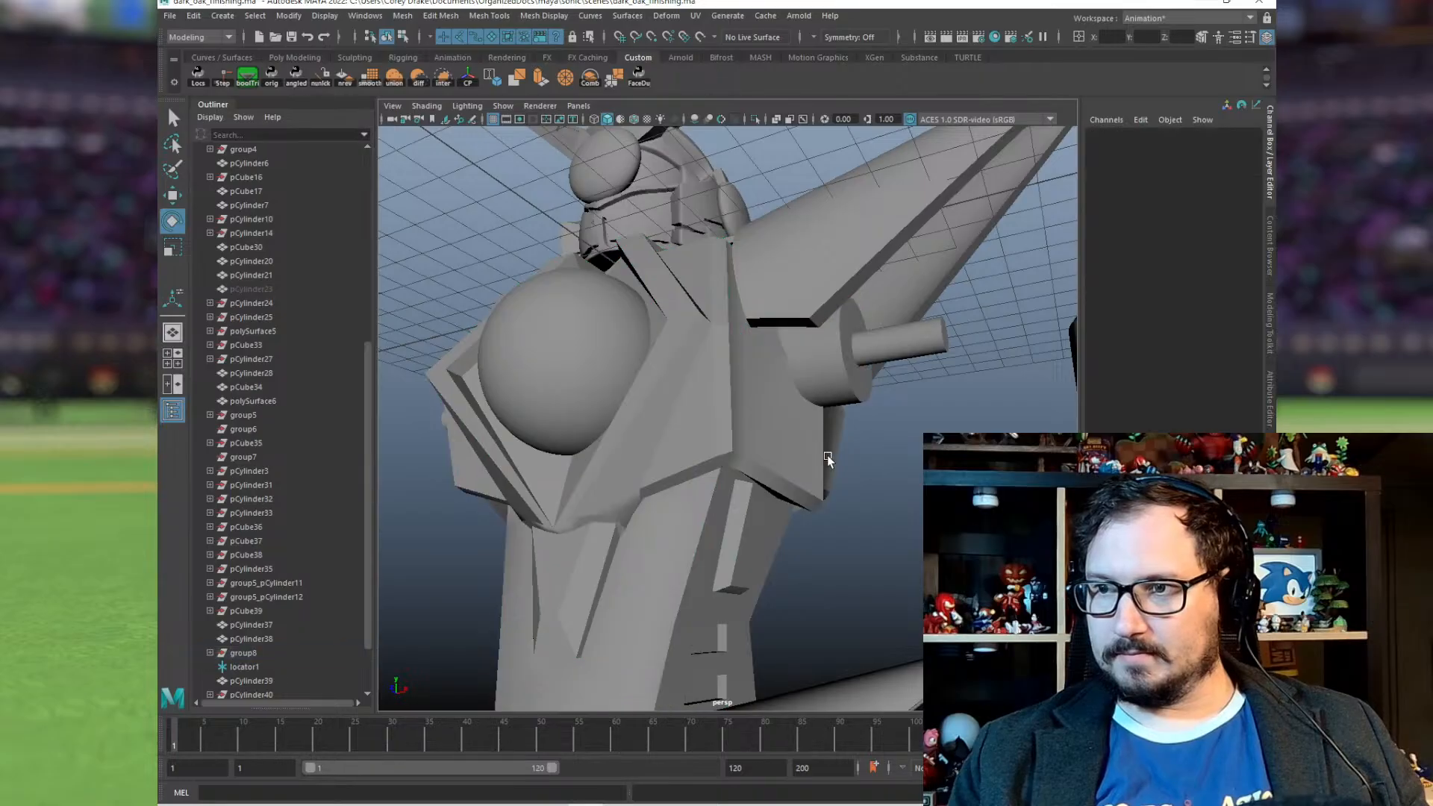
pyautogui.click(827, 452)
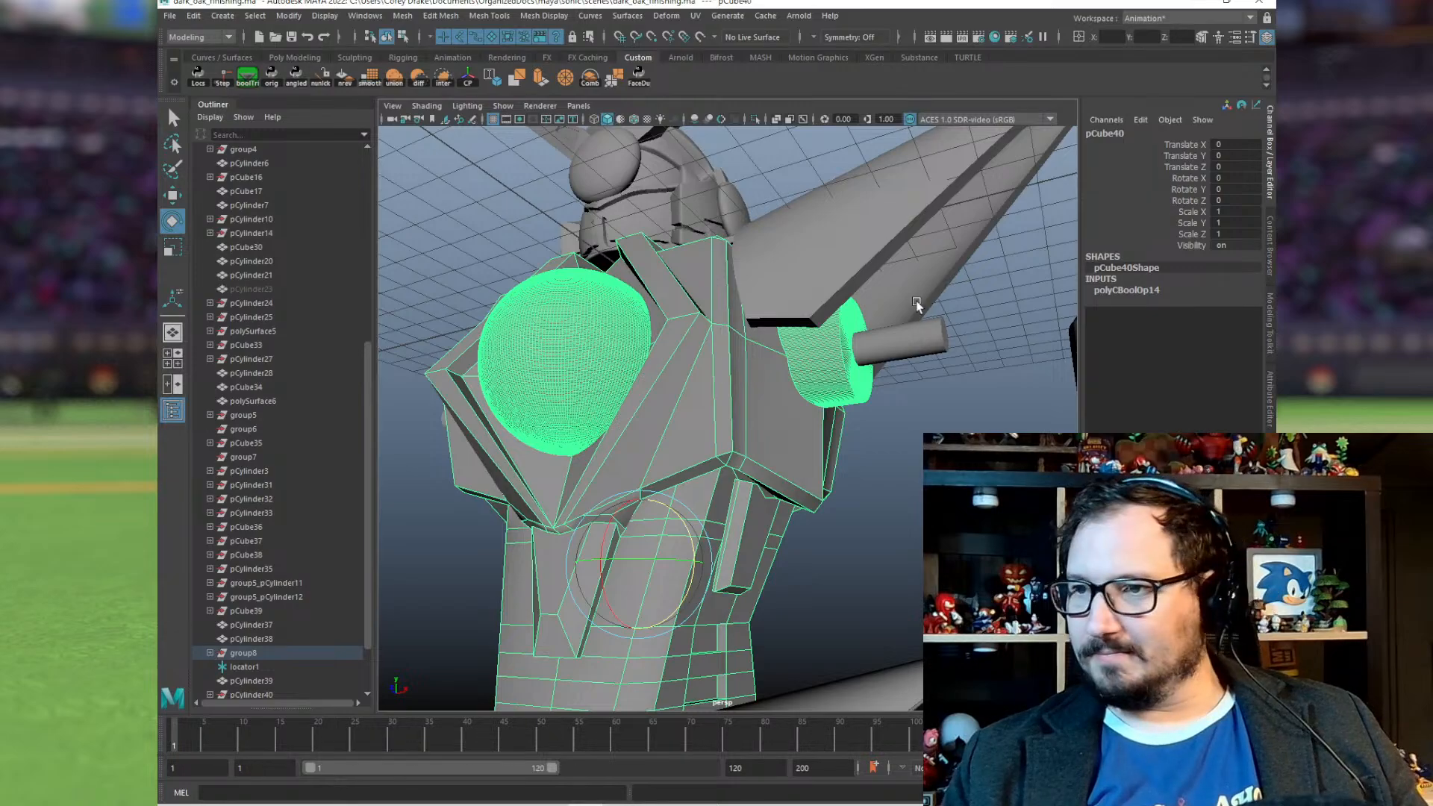
pyautogui.click(918, 406)
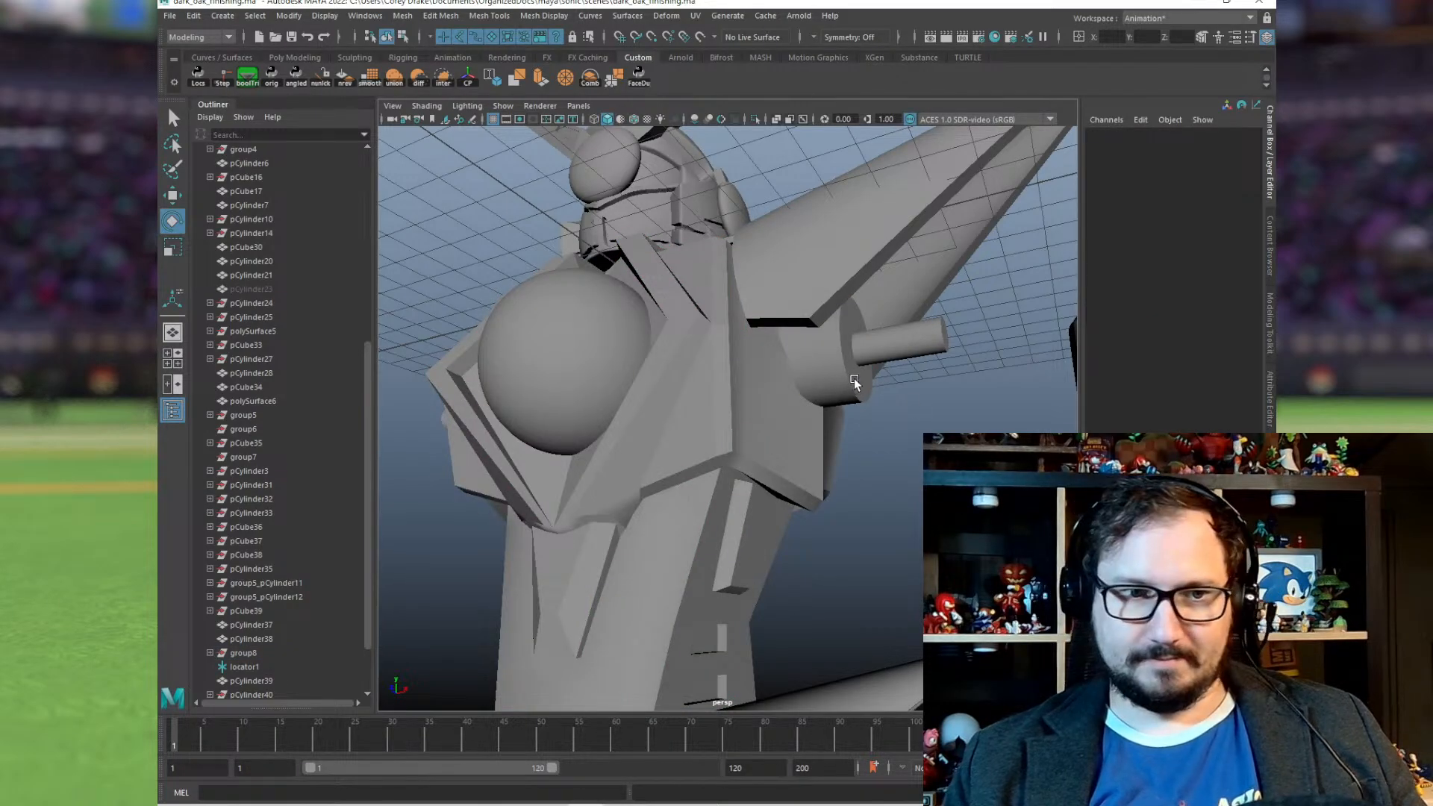
pyautogui.keyDown('alt'); pyautogui.moveTo(858, 362); pyautogui.dragTo(755, 391); pyautogui.keyUp('alt')
pyautogui.keyDown('alt'); pyautogui.moveTo(755, 391); pyautogui.dragTo(746, 359, button='middle'); pyautogui.keyUp('alt')
# Step: Subtract the combined cylinders from the torso mesh with a Boolean difference to cut peg holes in both shoulders
pyautogui.click(778, 317)
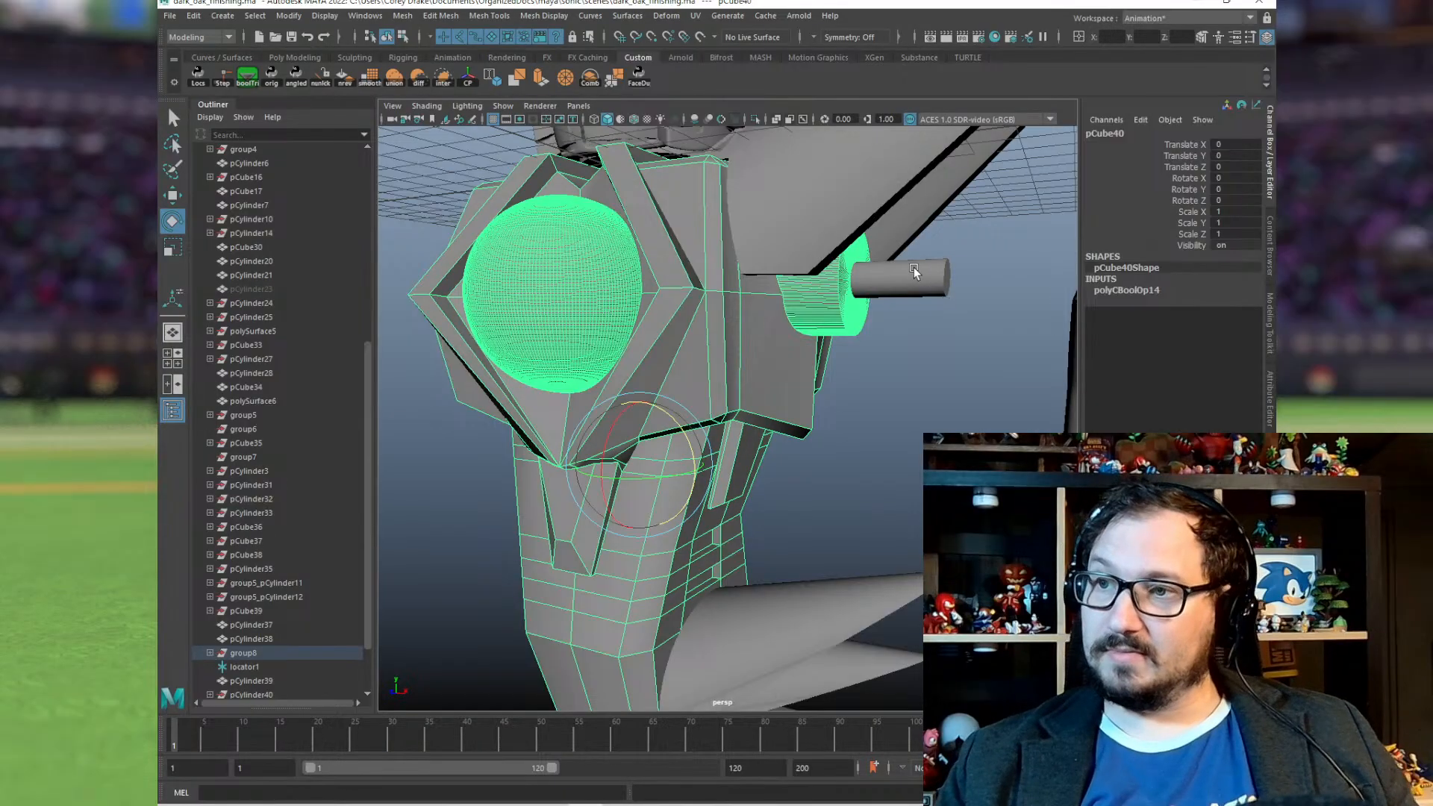
pyautogui.moveTo(858, 358)
pyautogui.keyDown('alt'); pyautogui.mouseDown()
pyautogui.moveTo(733, 357)
pyautogui.moveTo(845, 333)
pyautogui.moveTo(893, 351)
pyautogui.moveTo(876, 351)
pyautogui.mouseUp(); pyautogui.keyUp('alt')
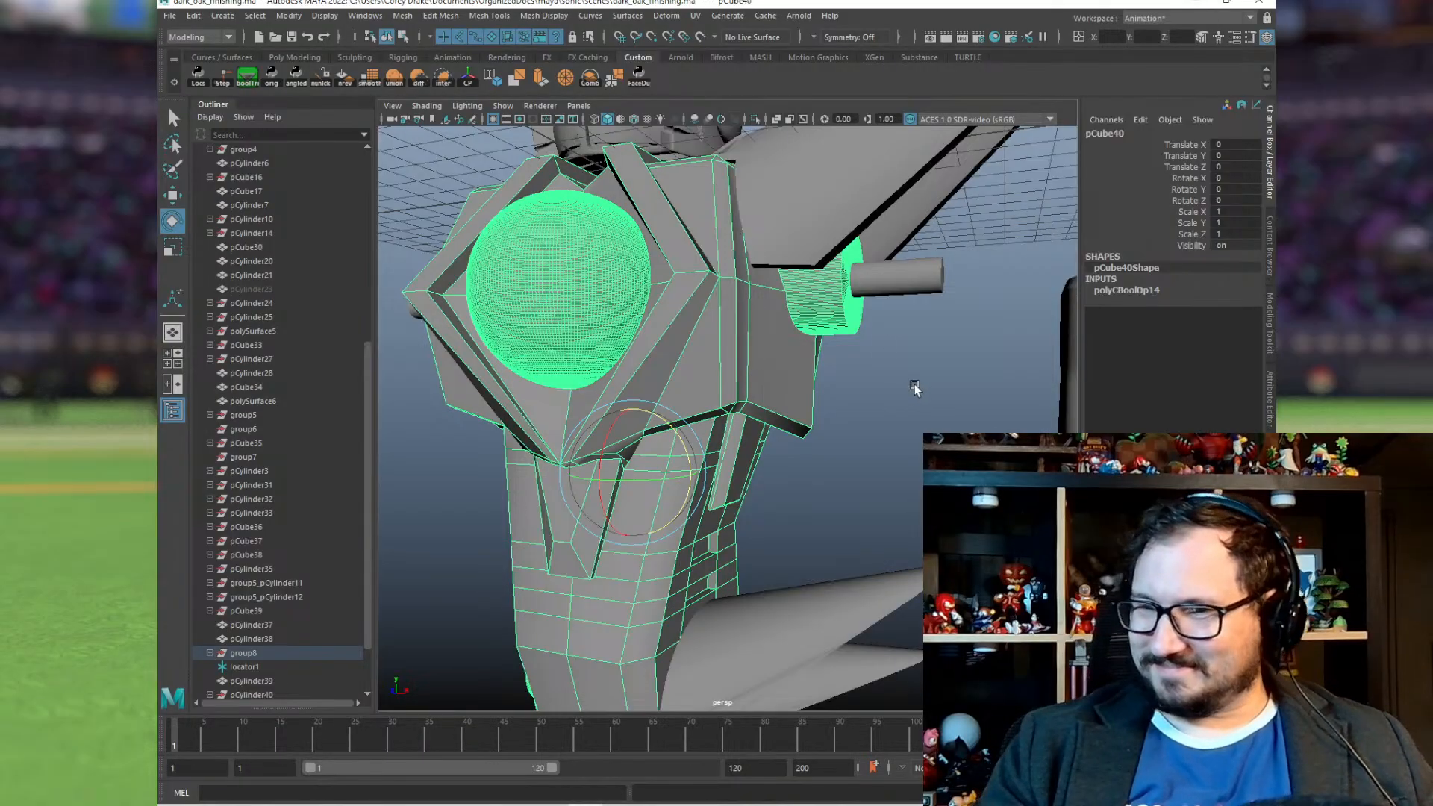
pyautogui.keyDown('alt'); pyautogui.moveTo(915, 387); pyautogui.dragTo(797, 353); pyautogui.keyUp('alt')
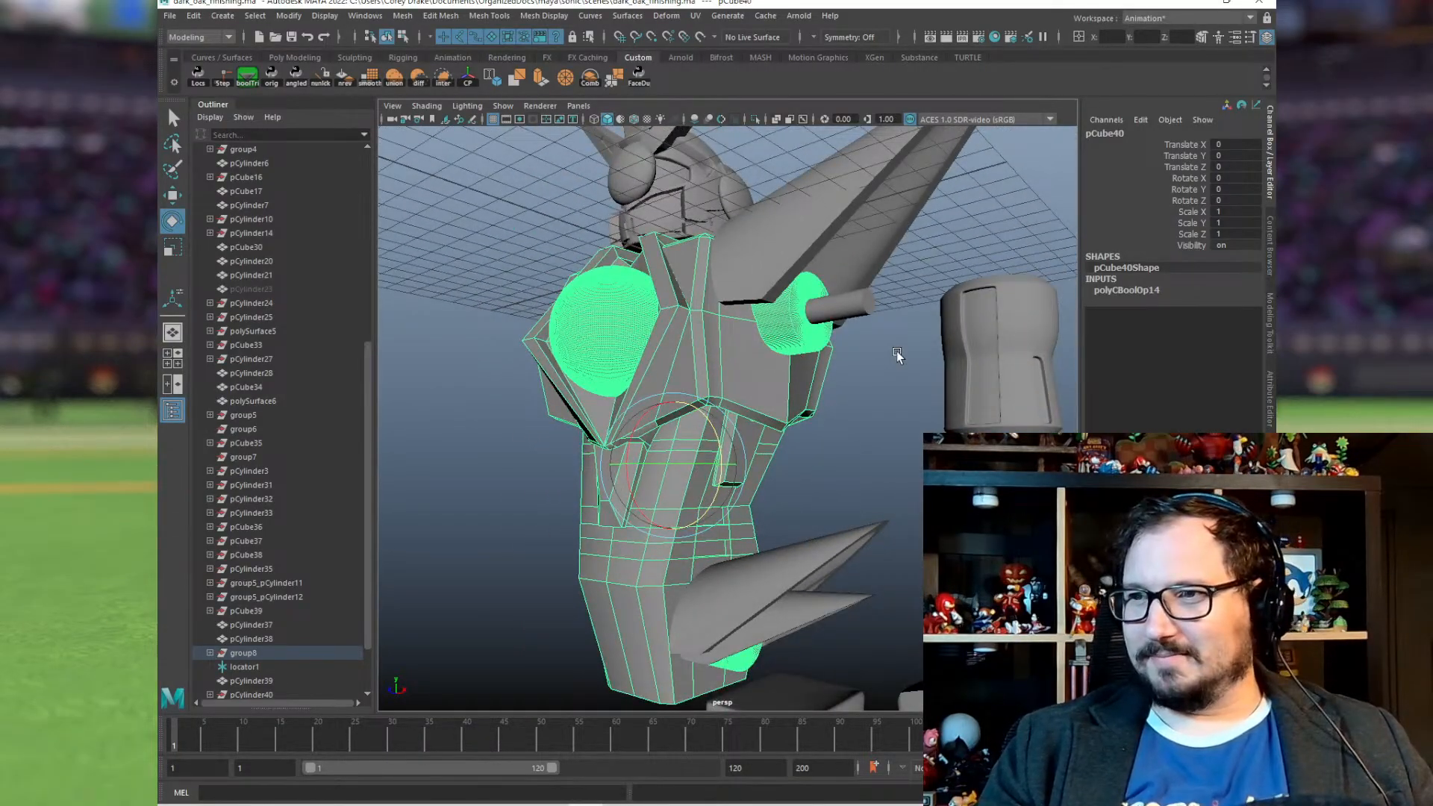
pyautogui.keyDown('alt'); pyautogui.moveTo(898, 356); pyautogui.dragTo(876, 378); pyautogui.keyUp('alt')
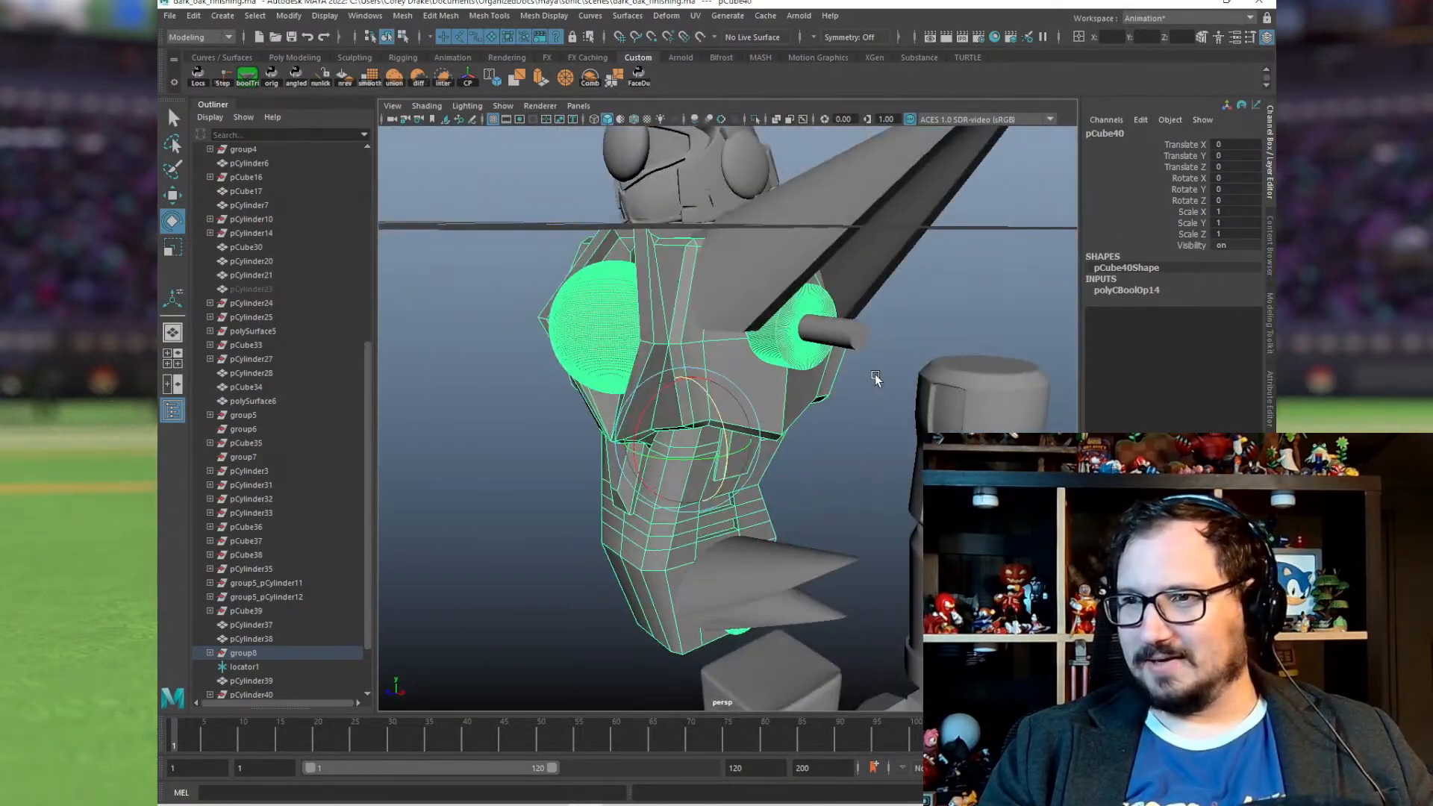
pyautogui.click(865, 383)
pyautogui.click(814, 381)
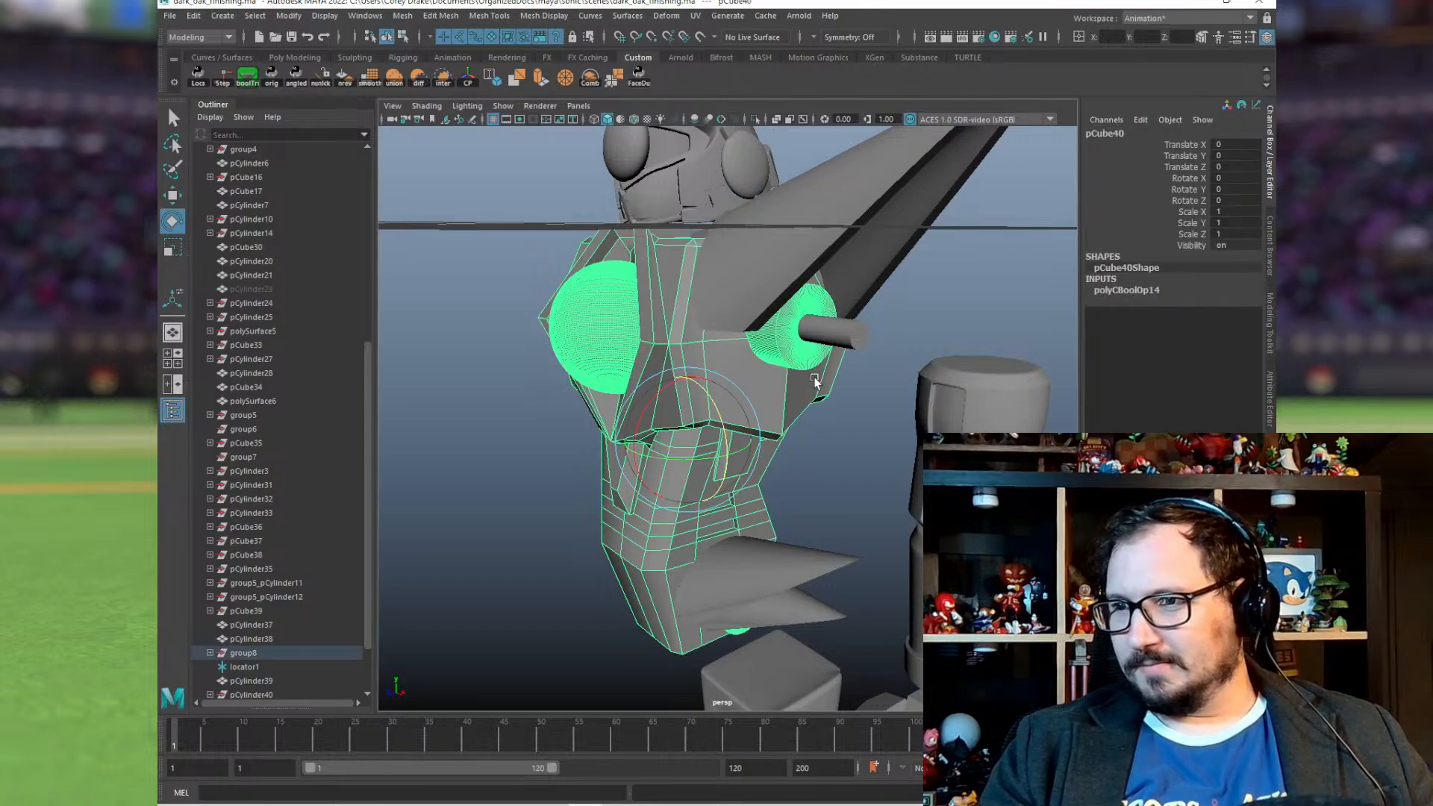
pyautogui.keyDown('alt'); pyautogui.moveTo(834, 367); pyautogui.dragTo(879, 374); pyautogui.keyUp('alt')
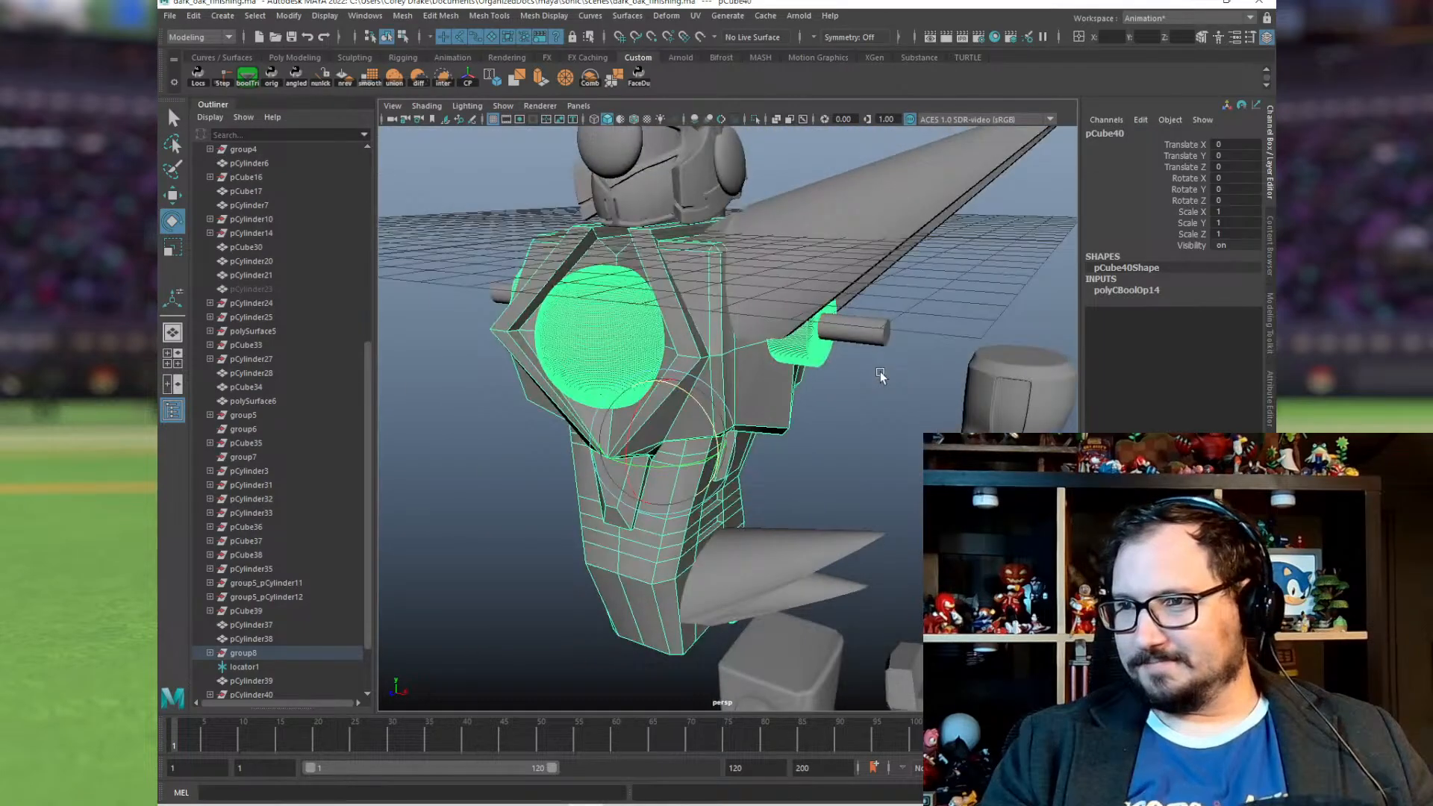
pyautogui.keyDown('shift'); pyautogui.click(871, 331); pyautogui.keyUp('shift')
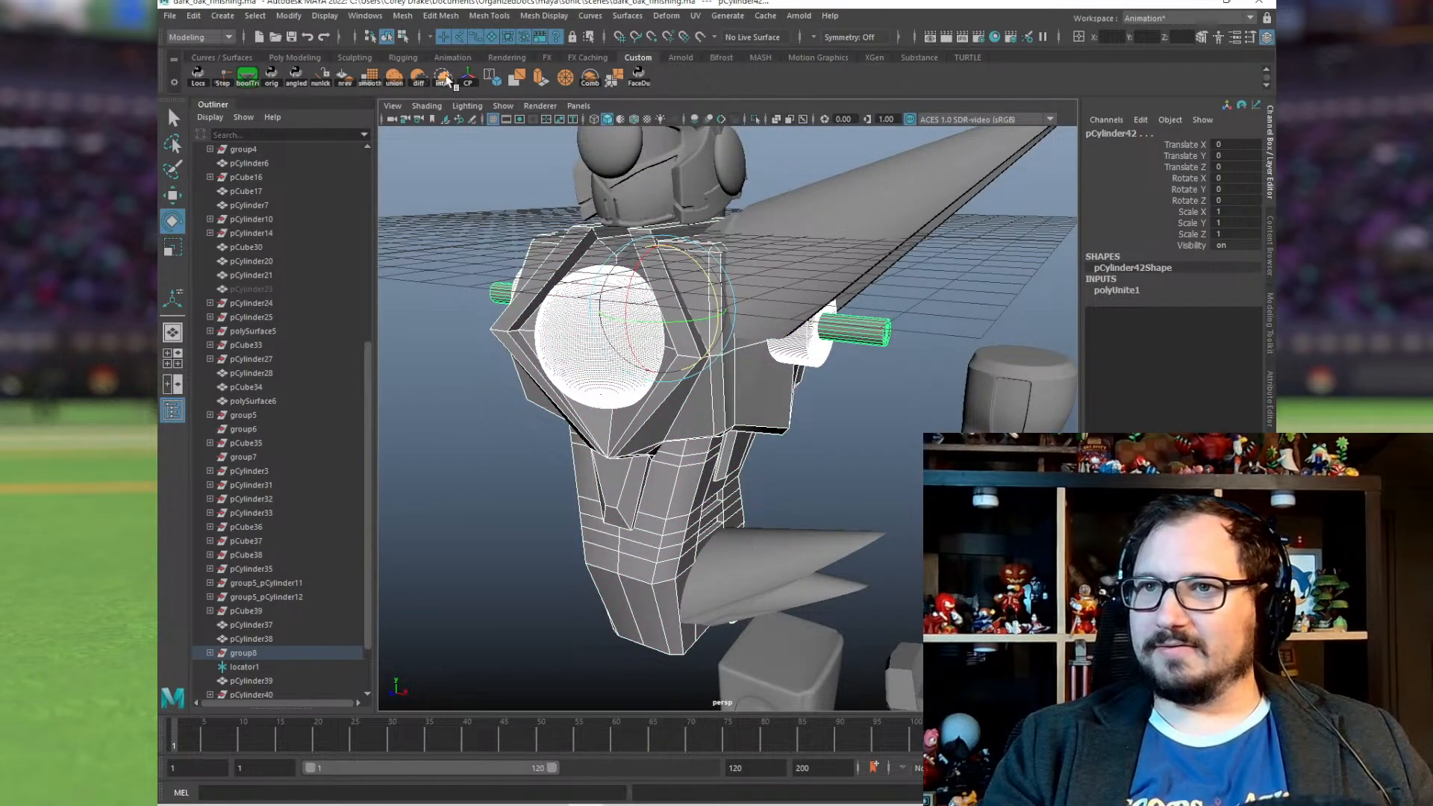
pyautogui.click(418, 79)
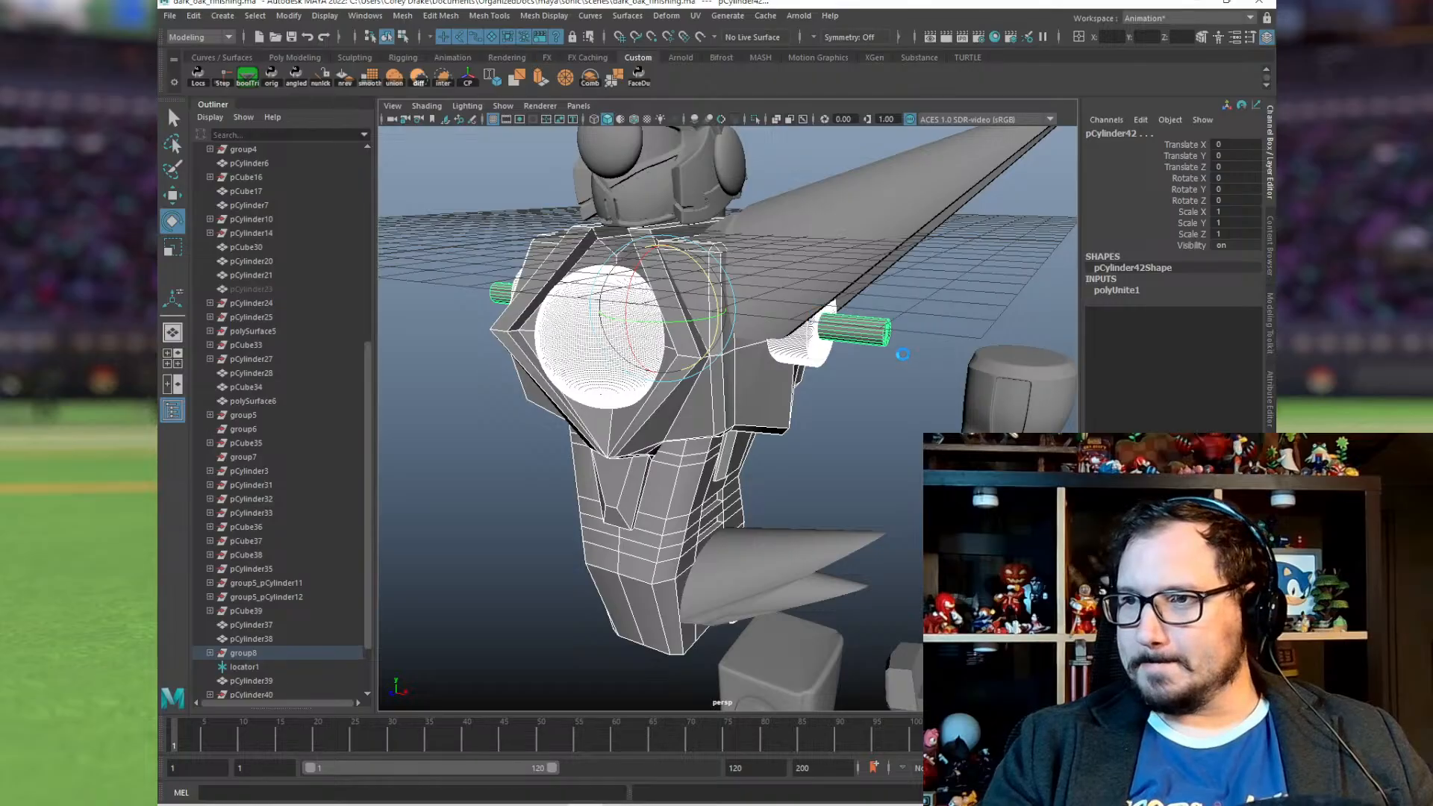
pyautogui.keyDown('alt'); pyautogui.moveTo(906, 352); pyautogui.dragTo(864, 342); pyautogui.keyUp('alt')
pyautogui.click(915, 340)
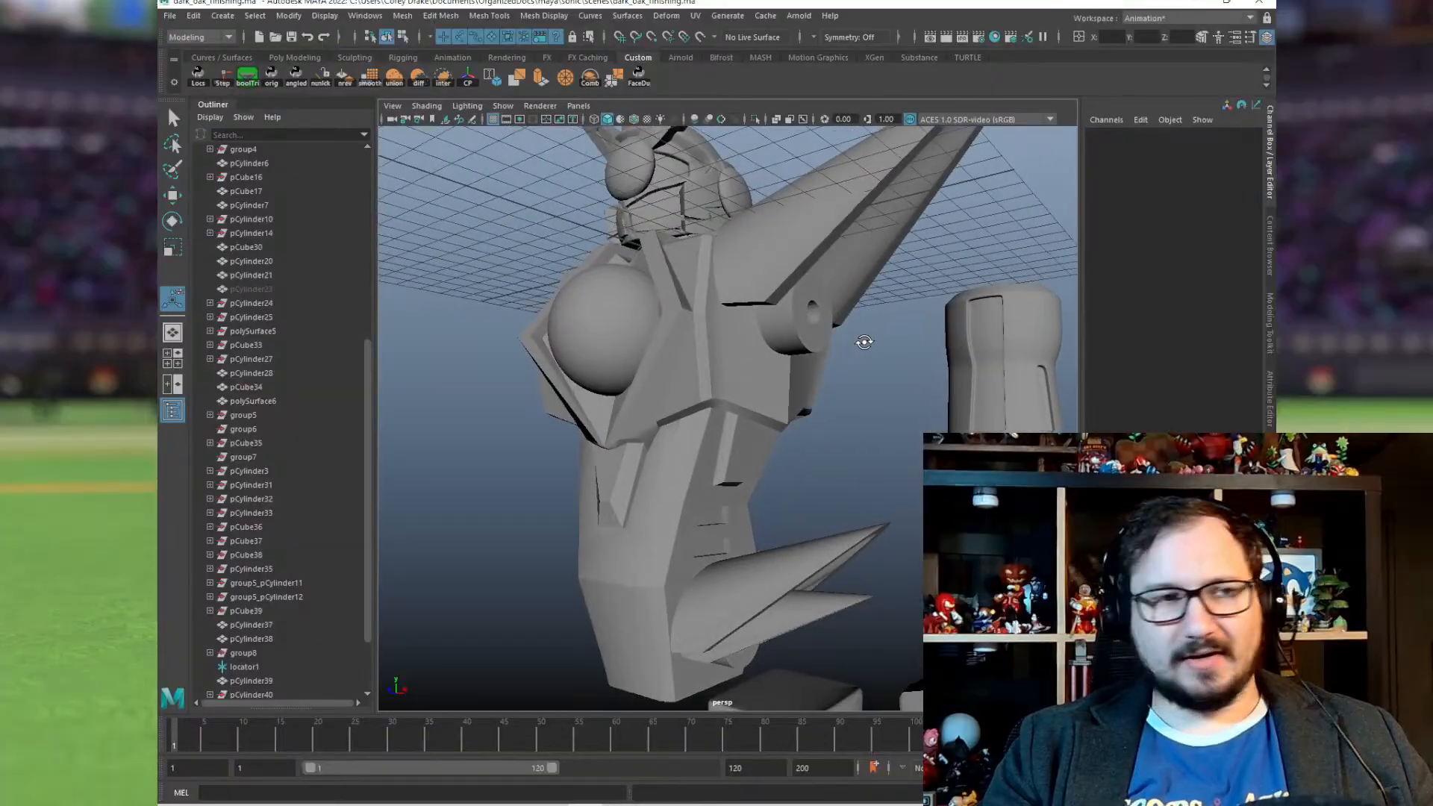
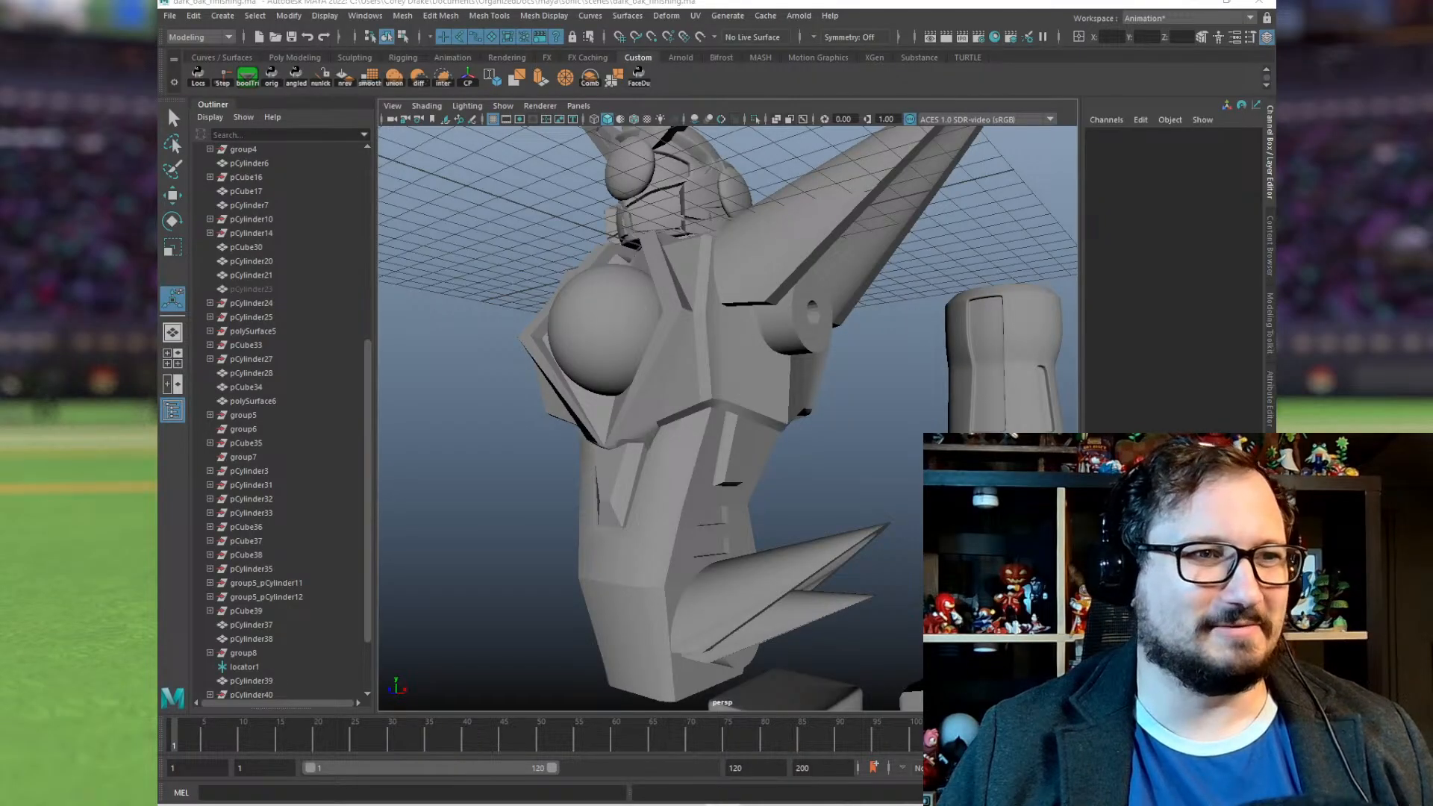
# Step: Examine the detached arm's upper end beside the torso's shoulder hole
pyautogui.keyDown('alt'); pyautogui.moveTo(866, 428); pyautogui.dragTo(680, 482); pyautogui.keyUp('alt')
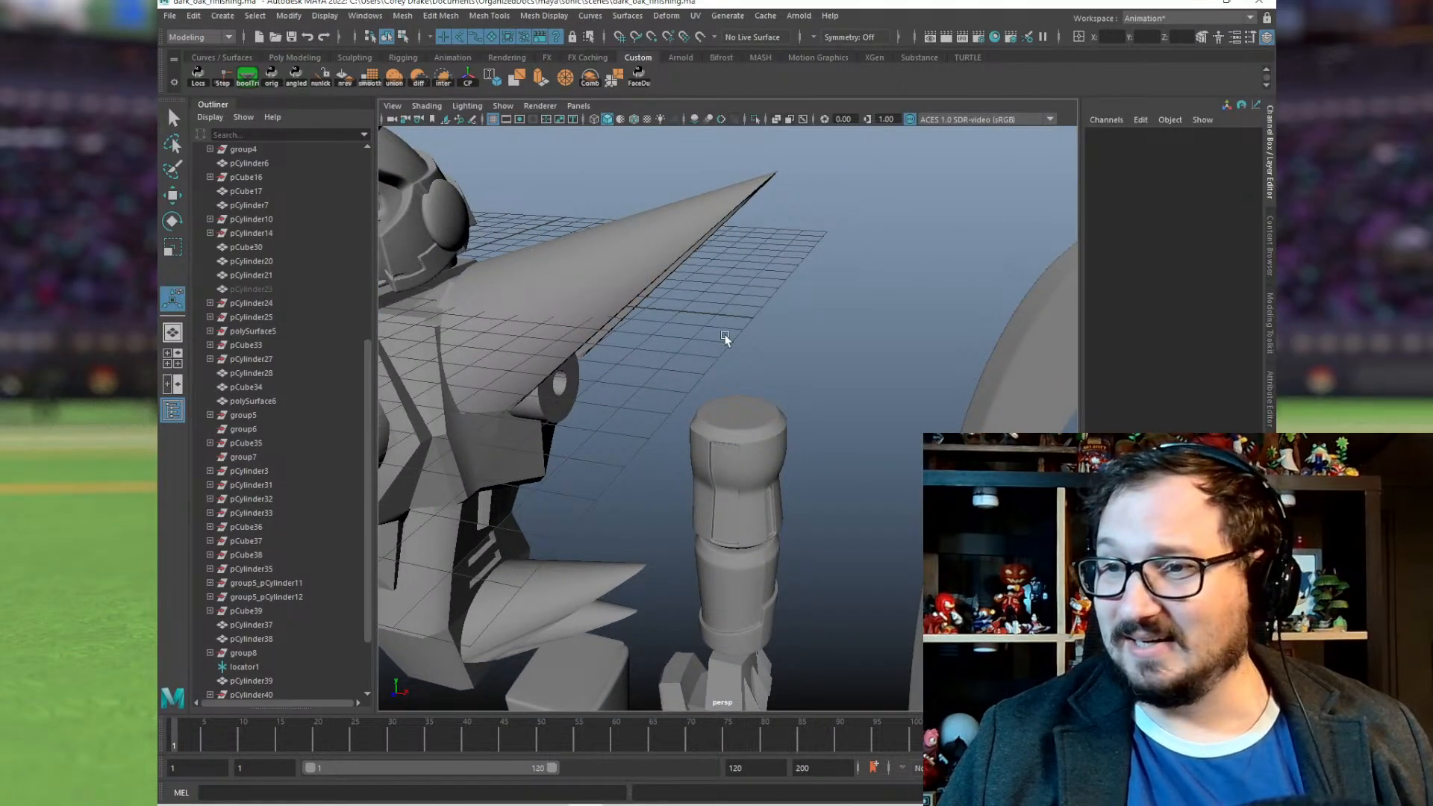
pyautogui.scroll(-5, 740, 346)
pyautogui.scroll(5, 830, 272)
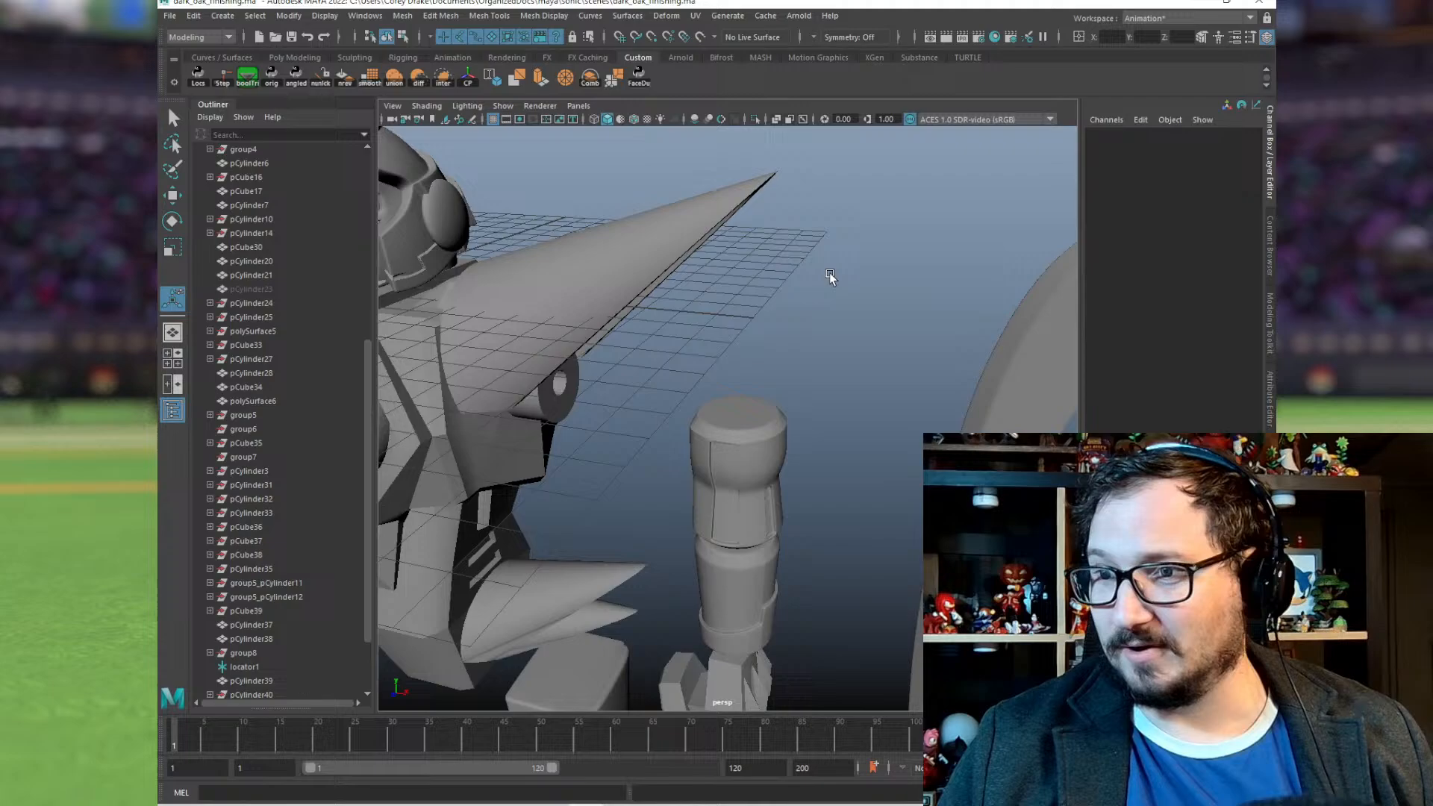
pyautogui.keyDown('alt'); pyautogui.moveTo(712, 451); pyautogui.dragTo(758, 379); pyautogui.keyUp('alt')
pyautogui.click(752, 414)
pyautogui.click(819, 333)
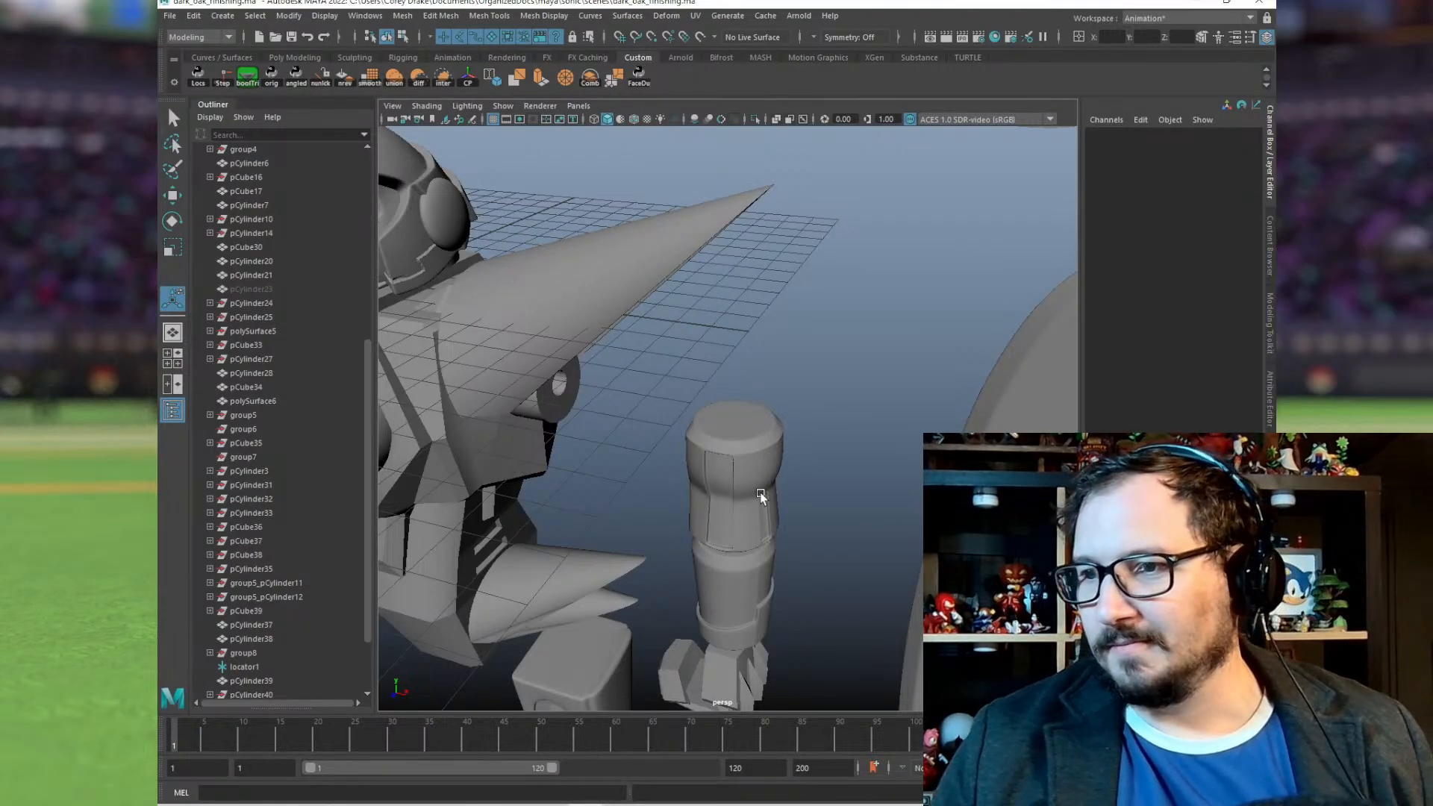
# Step: Examine the detached arm's upper segment and its flat upper end alongside the spare connector cylinders
pyautogui.keyDown('alt'); pyautogui.moveTo(760, 491); pyautogui.dragTo(812, 448); pyautogui.keyUp('alt')
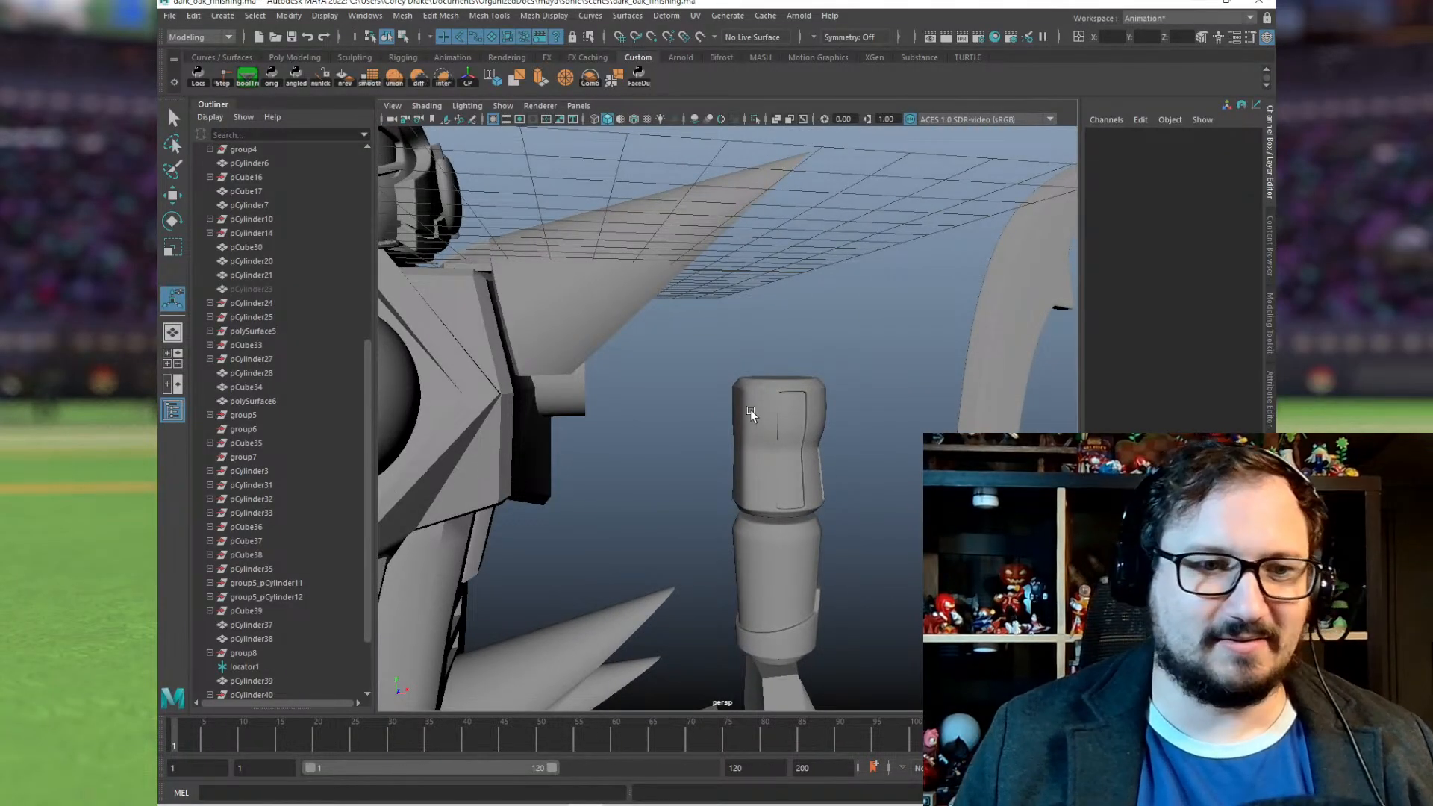
pyautogui.keyDown('alt'); pyautogui.moveTo(739, 325); pyautogui.dragTo(659, 430); pyautogui.keyUp('alt')
pyautogui.keyDown('alt'); pyautogui.moveTo(744, 320); pyautogui.dragTo(725, 319); pyautogui.keyUp('alt')
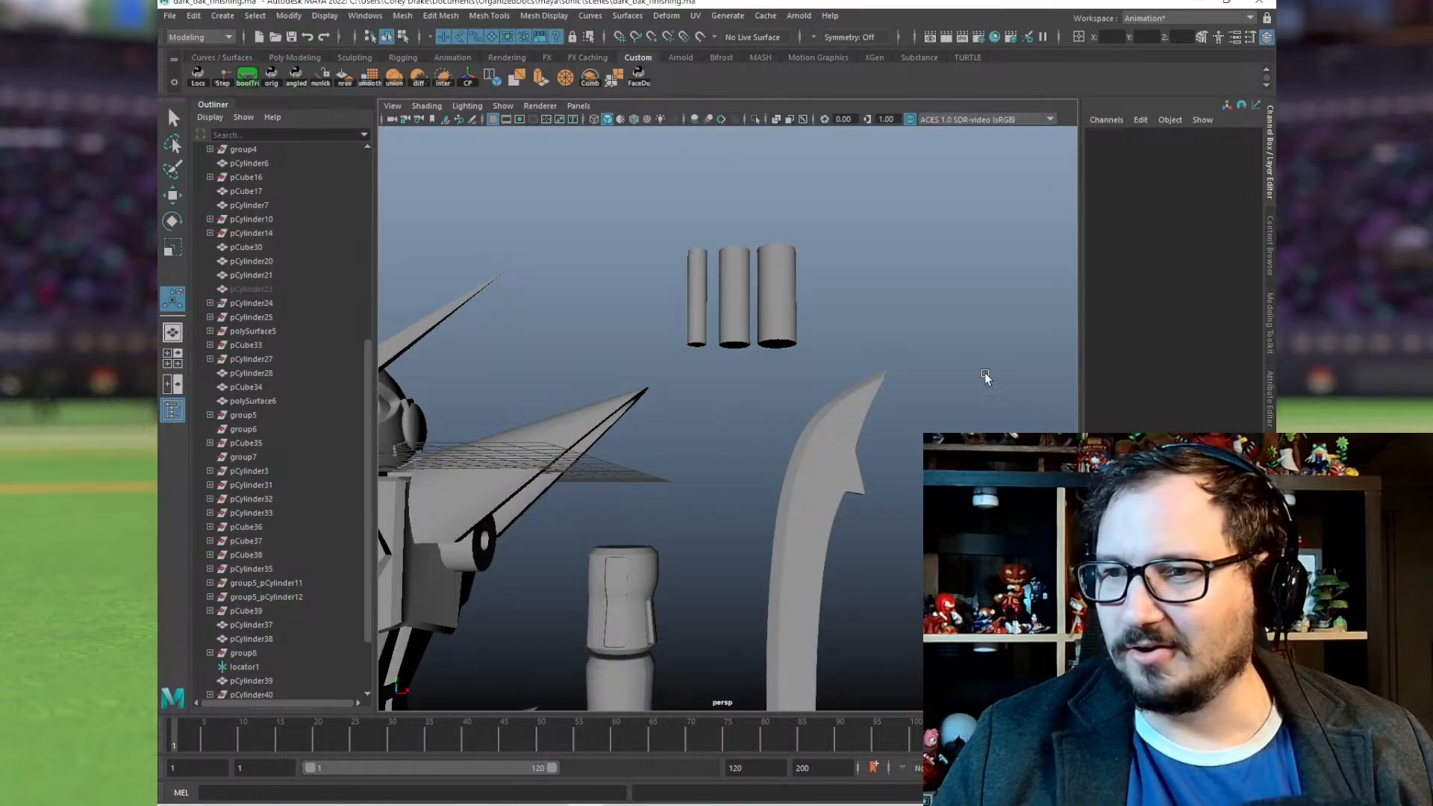
pyautogui.keyDown('alt'); pyautogui.moveTo(661, 541); pyautogui.dragTo(614, 405); pyautogui.keyUp('alt')
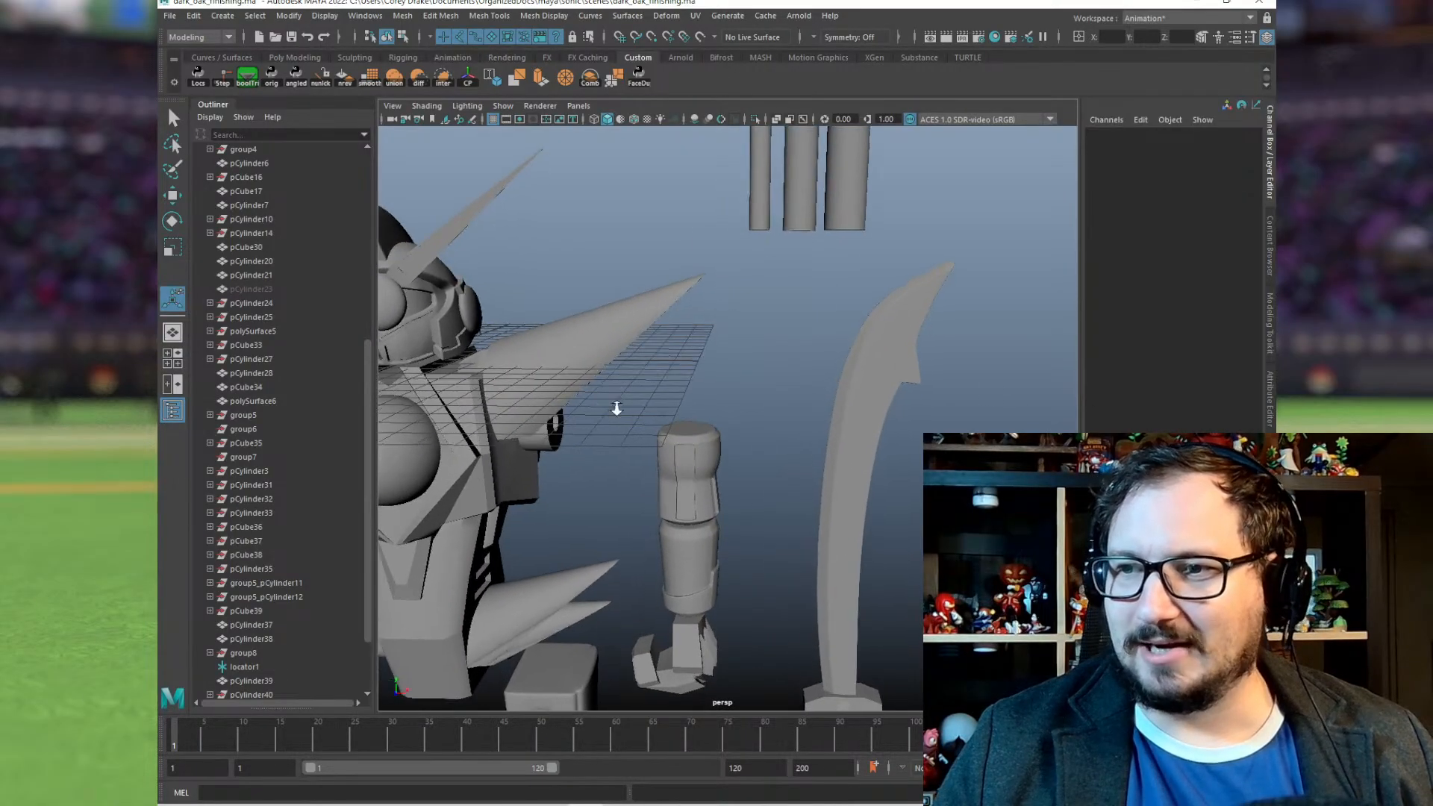
pyautogui.scroll(5, 657, 451)
pyautogui.click(630, 444)
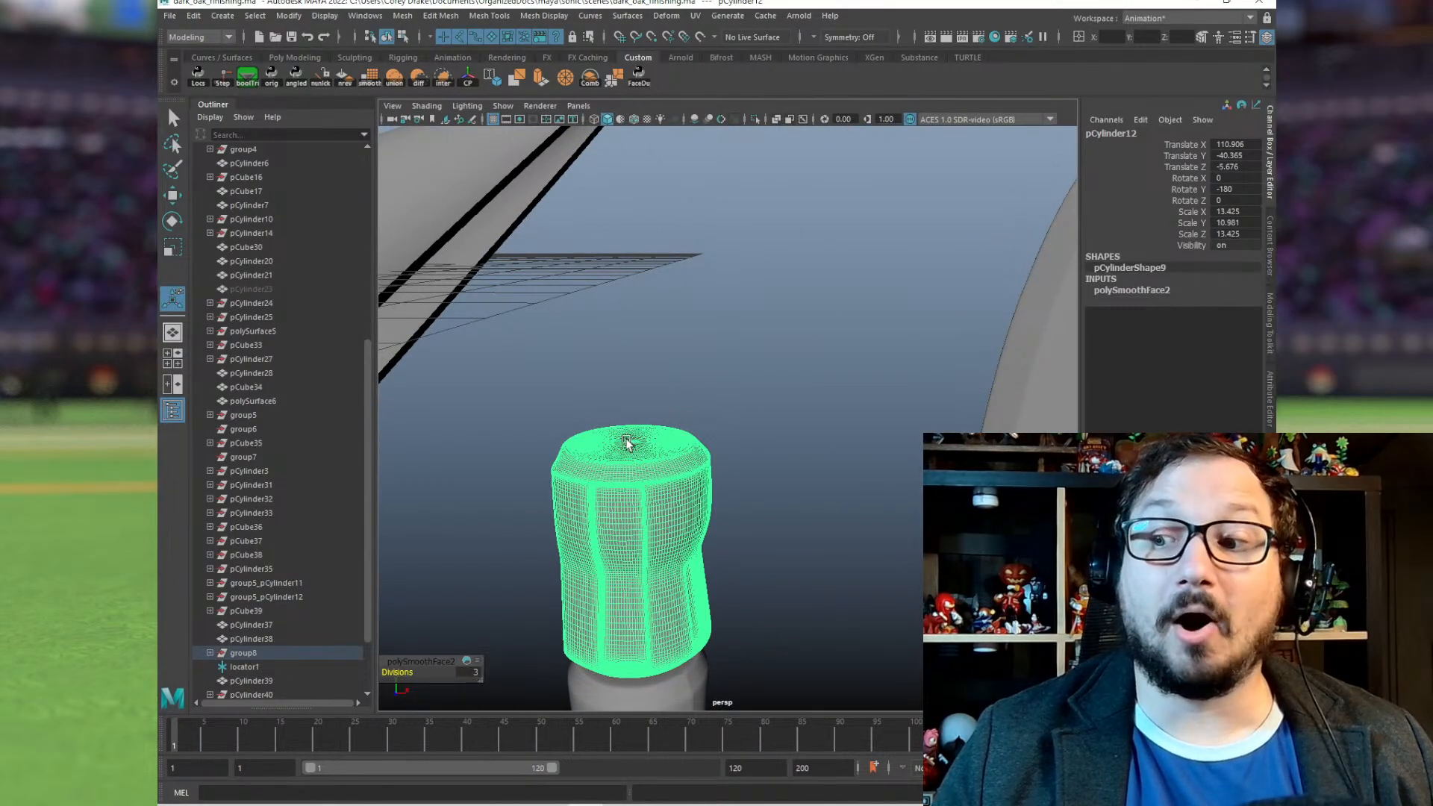
pyautogui.scroll(-6, 657, 410)
# Step: Select the middle spare connector cylinder and check the browser's ruler photo of the ball-joint connectors for sizing
pyautogui.click(790, 215)
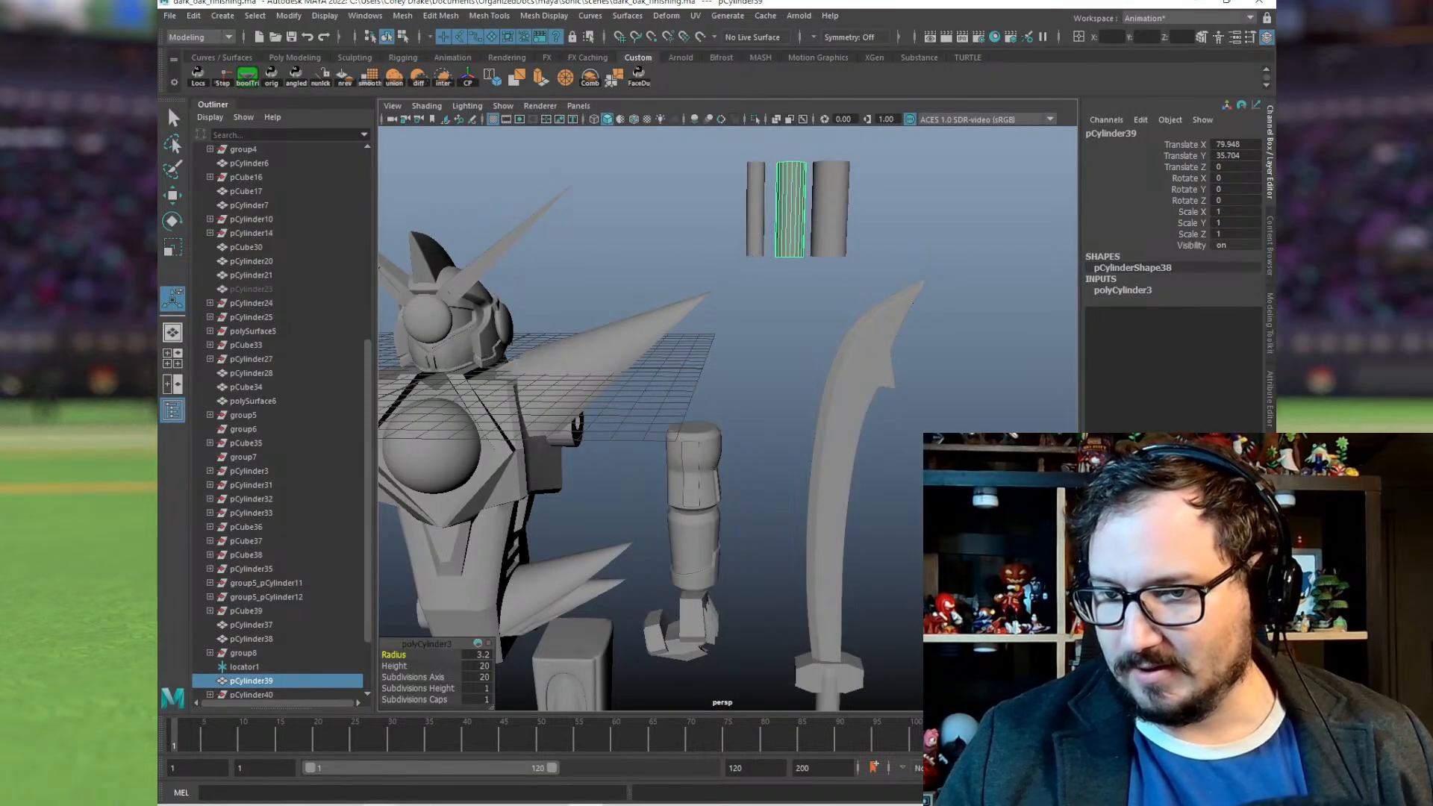
pyautogui.moveTo(380, 802)
pyautogui.click(478, 750)
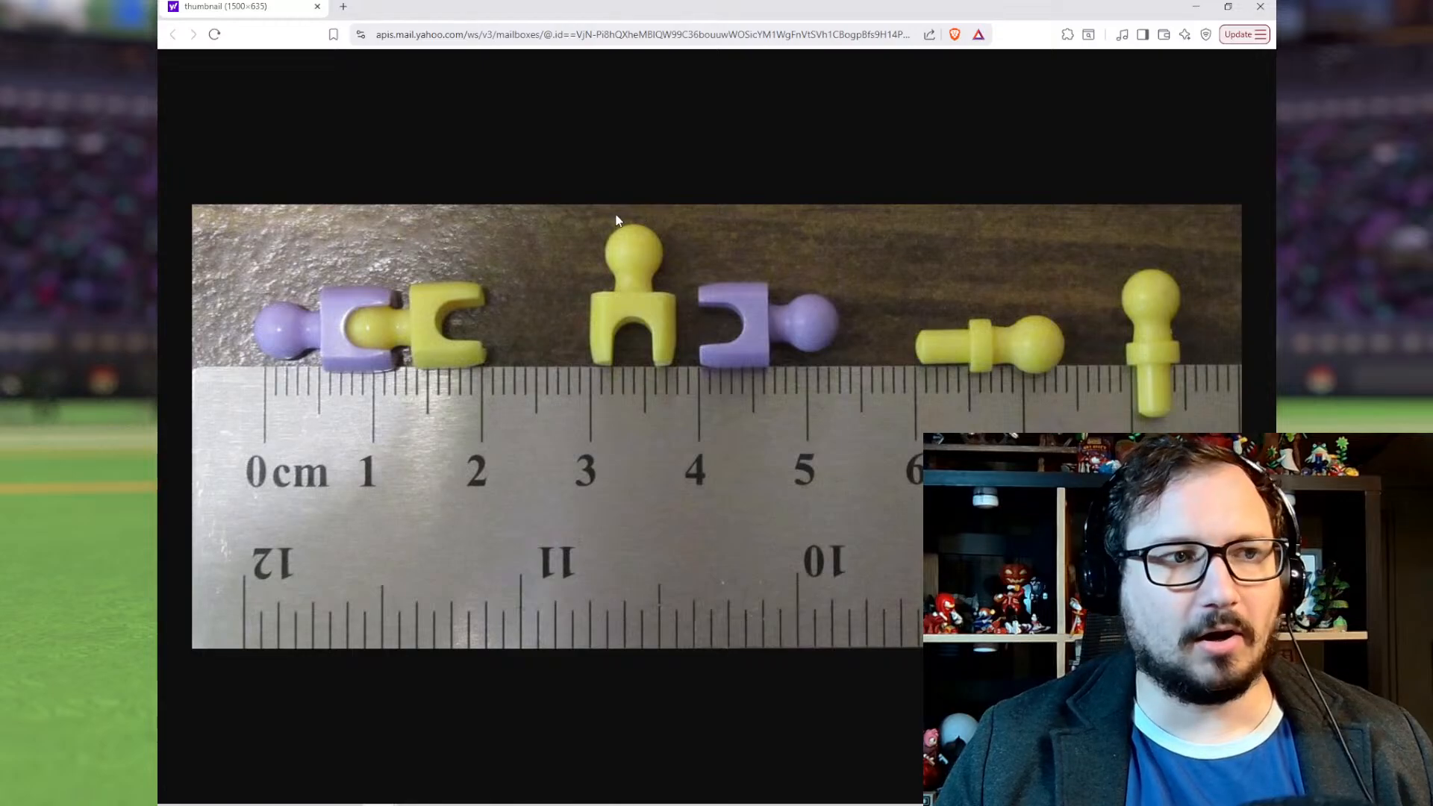
pyautogui.click(1196, 10)
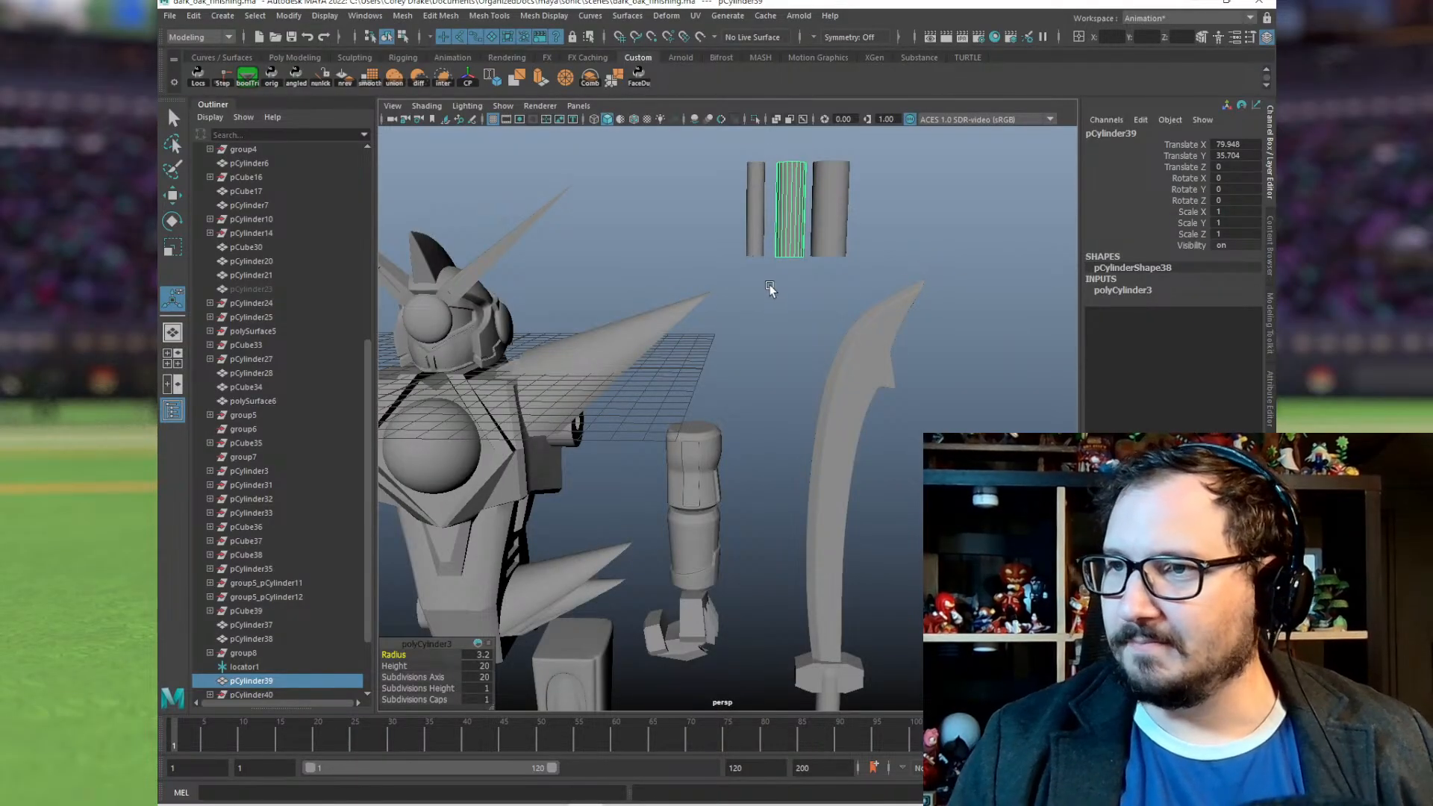
# Step: Snap the middle connector cylinder to the centre of the upper arm segment's top face
pyautogui.scroll(3, 809, 329)
pyautogui.press('w')
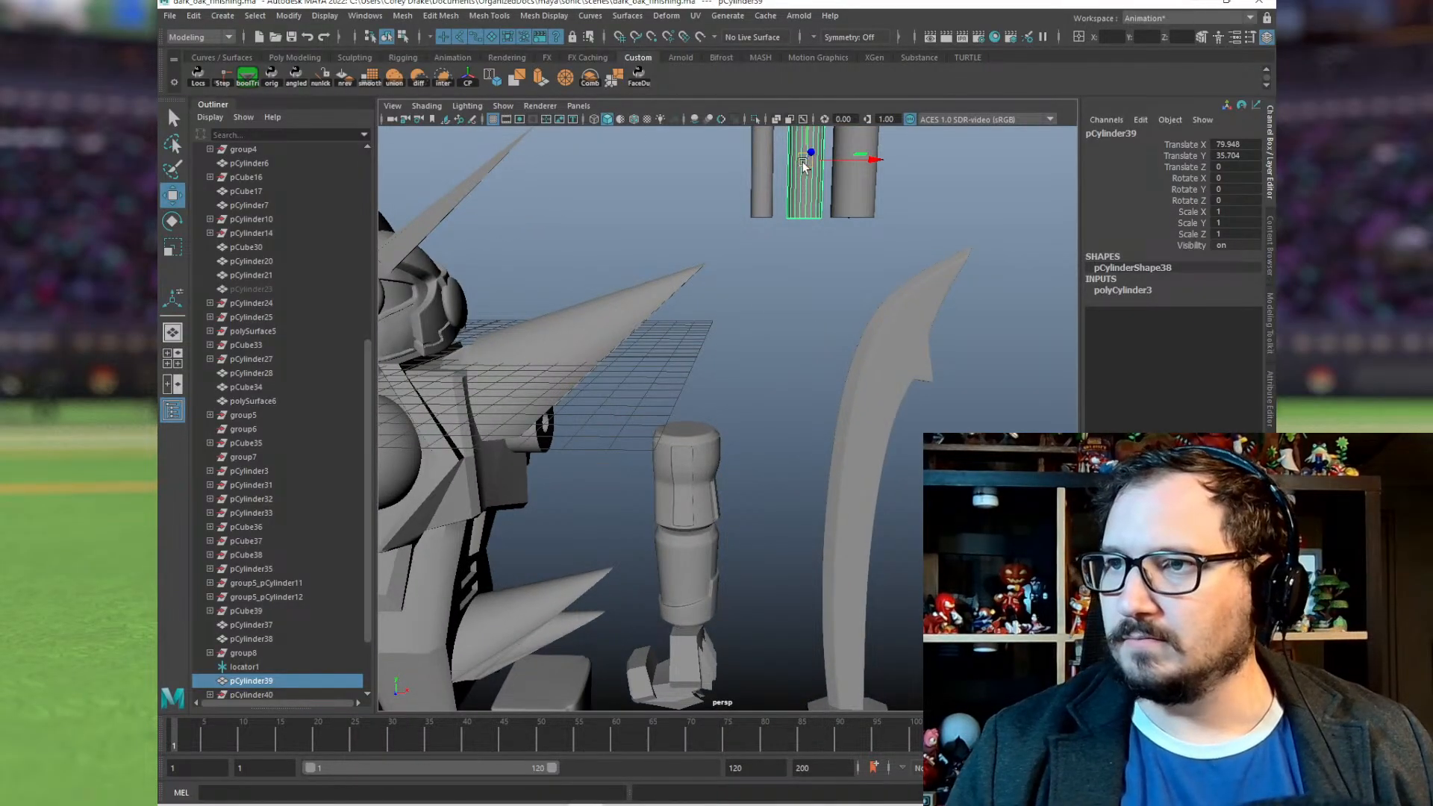
pyautogui.scroll(5, 647, 452)
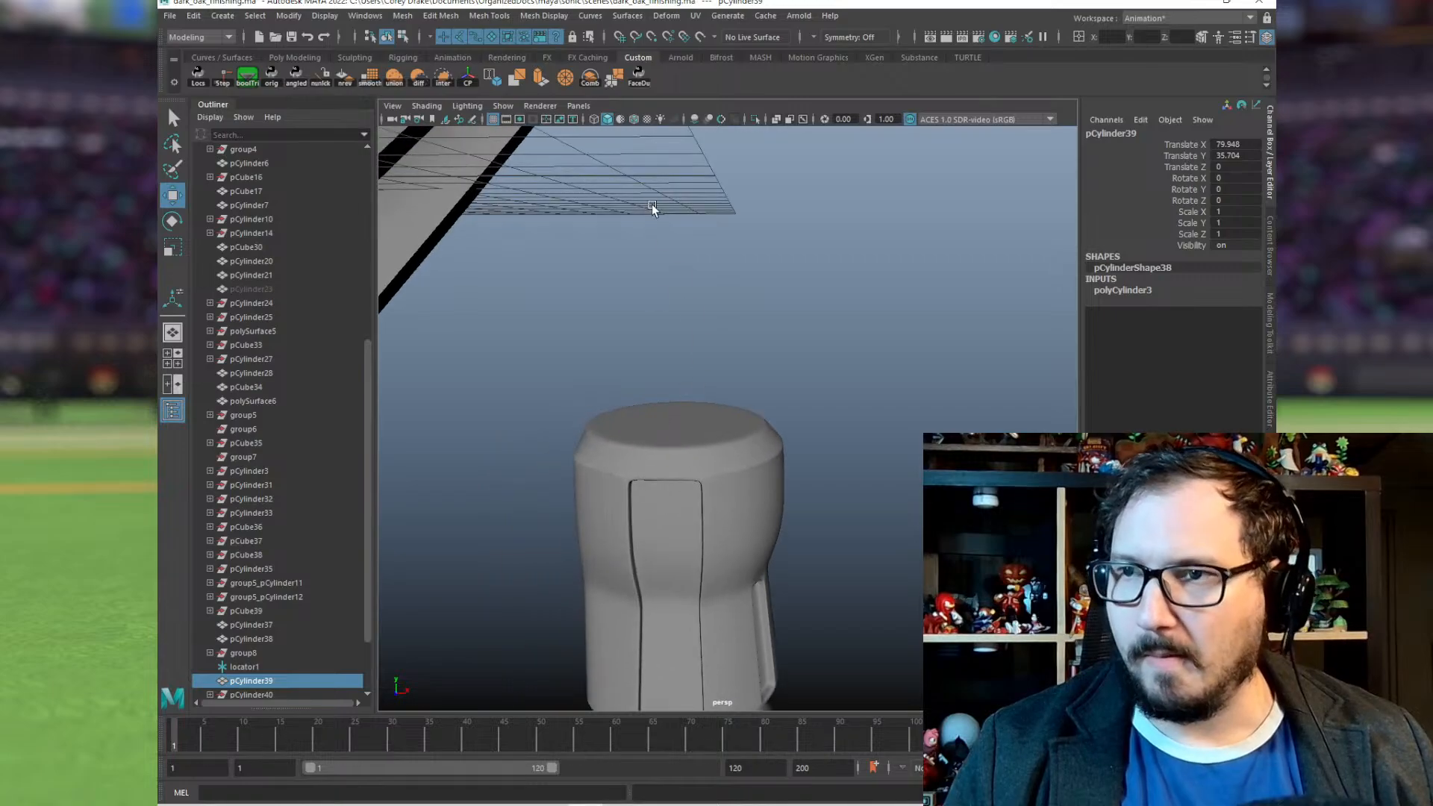
pyautogui.moveTo(681, 425); pyautogui.dragTo(674, 422, button='middle')
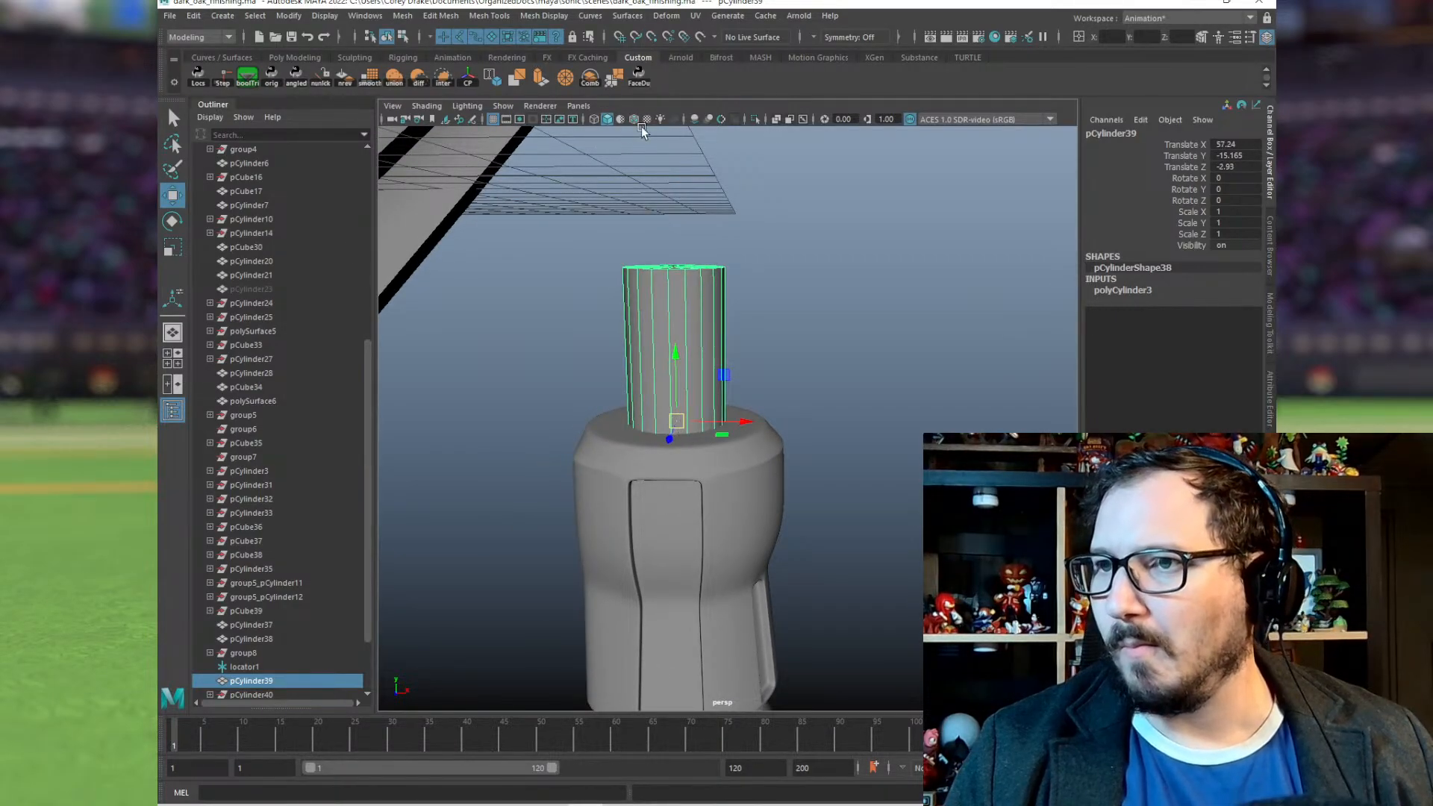
# Step: Shorten the shoulder connector cylinder along its length to a Y scale of about 0.861, checking its depth in wireframe
pyautogui.press('r')
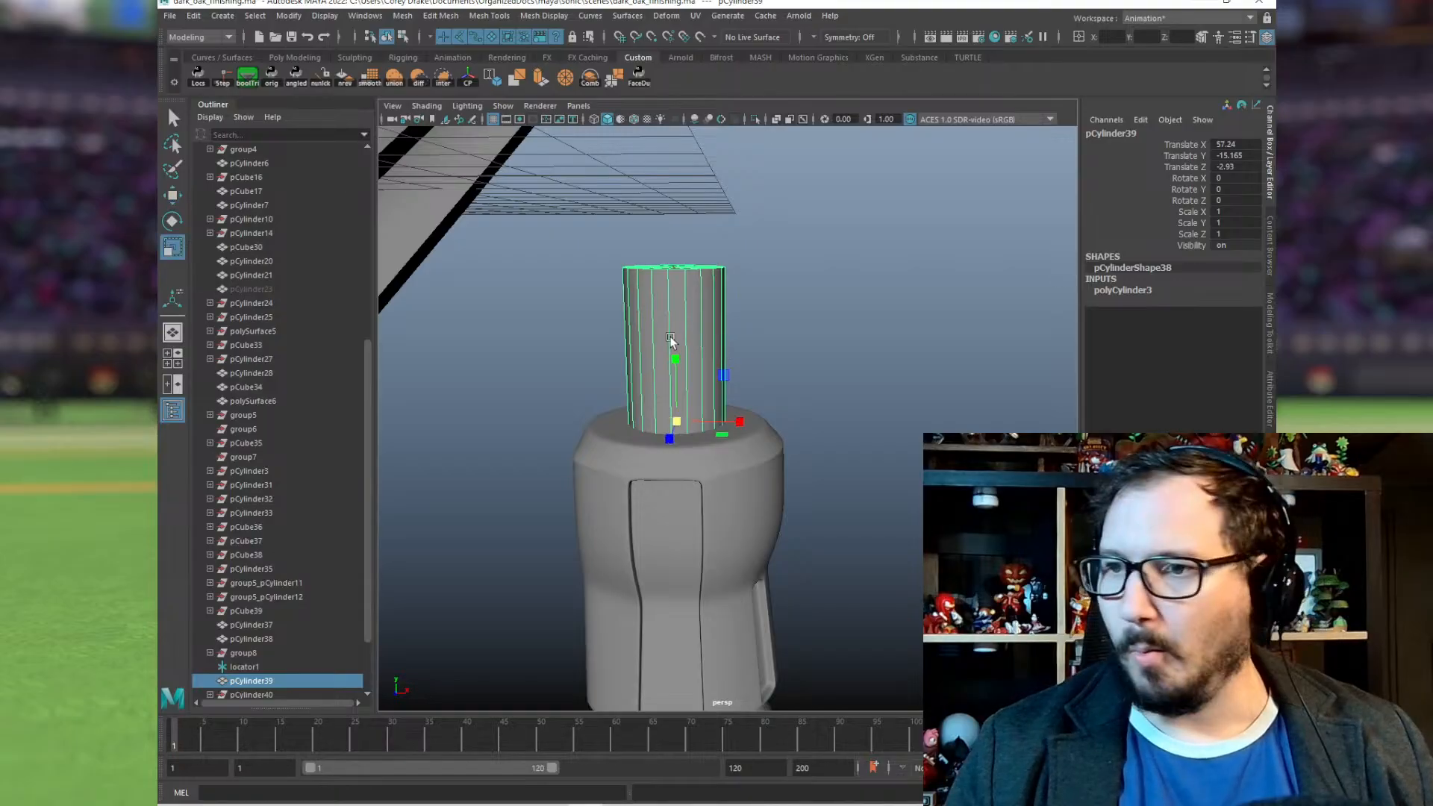
pyautogui.moveTo(675, 359); pyautogui.dragTo(684, 390)
pyautogui.press('4')
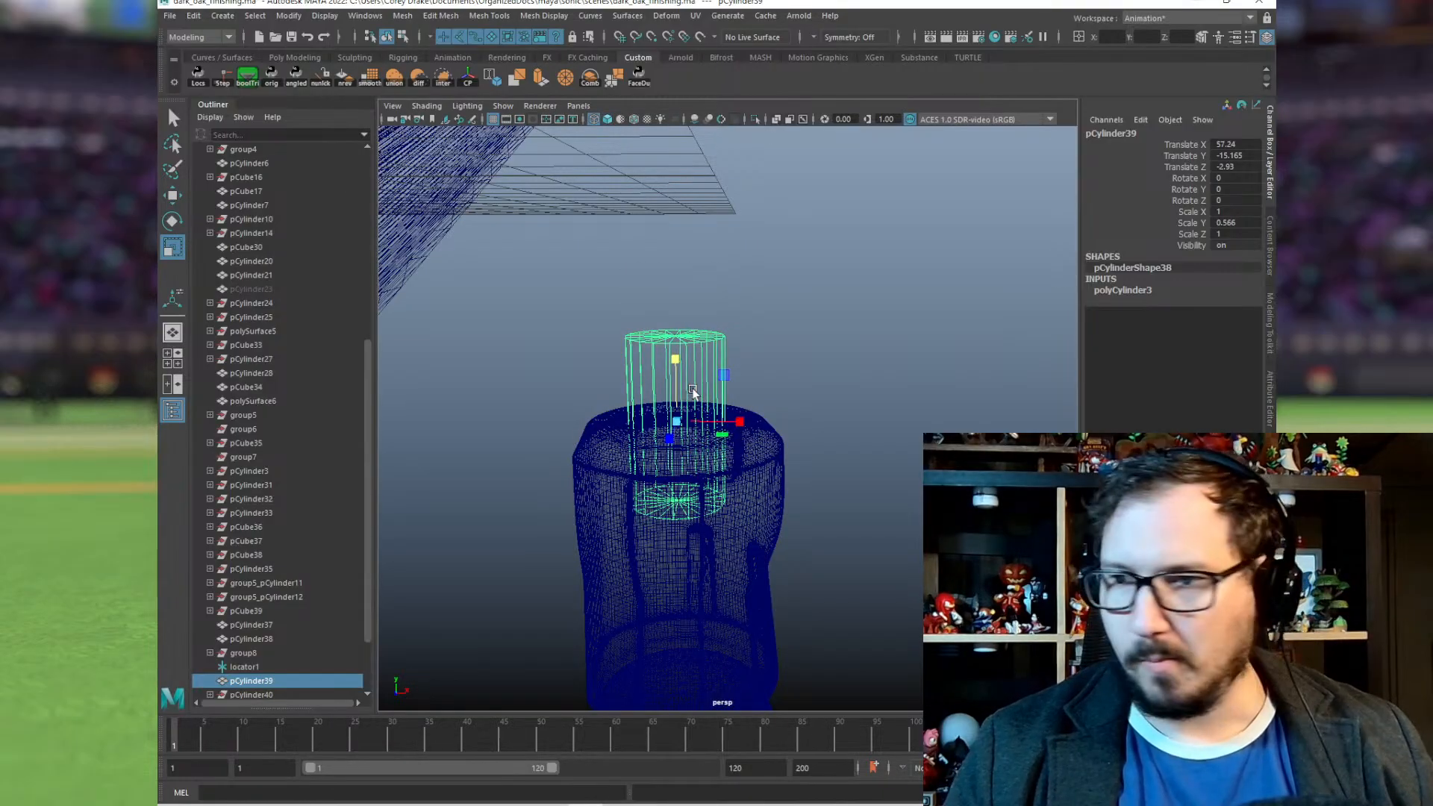
pyautogui.scroll(-5, 656, 396)
pyautogui.moveTo(764, 336); pyautogui.dragTo(767, 267, button='middle')
pyautogui.moveTo(763, 372)
pyautogui.keyDown('alt'); pyautogui.mouseDown()
pyautogui.moveTo(638, 367)
pyautogui.moveTo(758, 368)
pyautogui.mouseUp(); pyautogui.keyUp('alt')
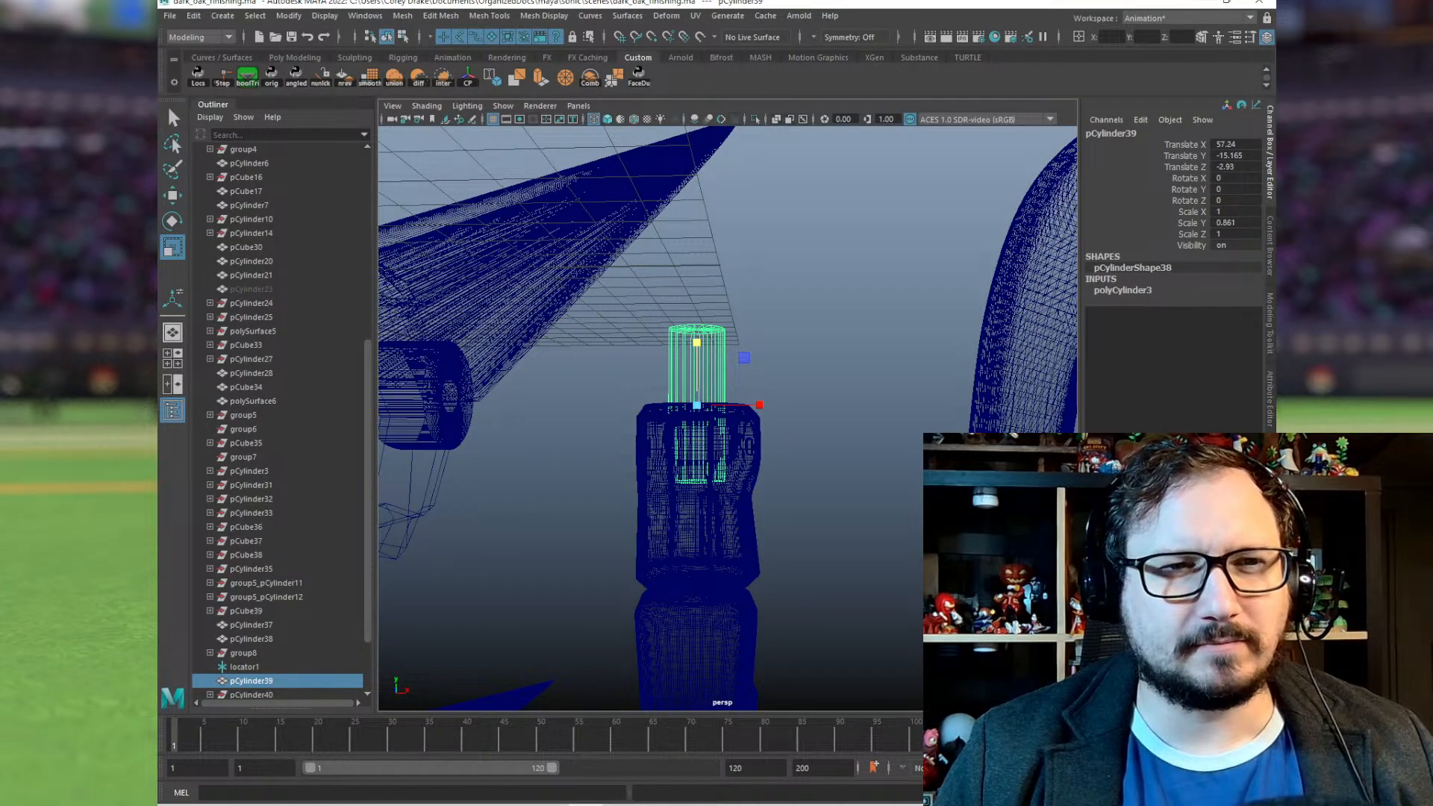
# Step: Duplicate the widest spare connector cylinder and move the copy down beside the arm's elbow
pyautogui.moveTo(815, 246)
pyautogui.keyDown('alt'); pyautogui.mouseDown()
pyautogui.moveTo(851, 316)
pyautogui.moveTo(811, 270)
pyautogui.mouseUp(); pyautogui.keyUp('alt')
pyautogui.click(872, 174)
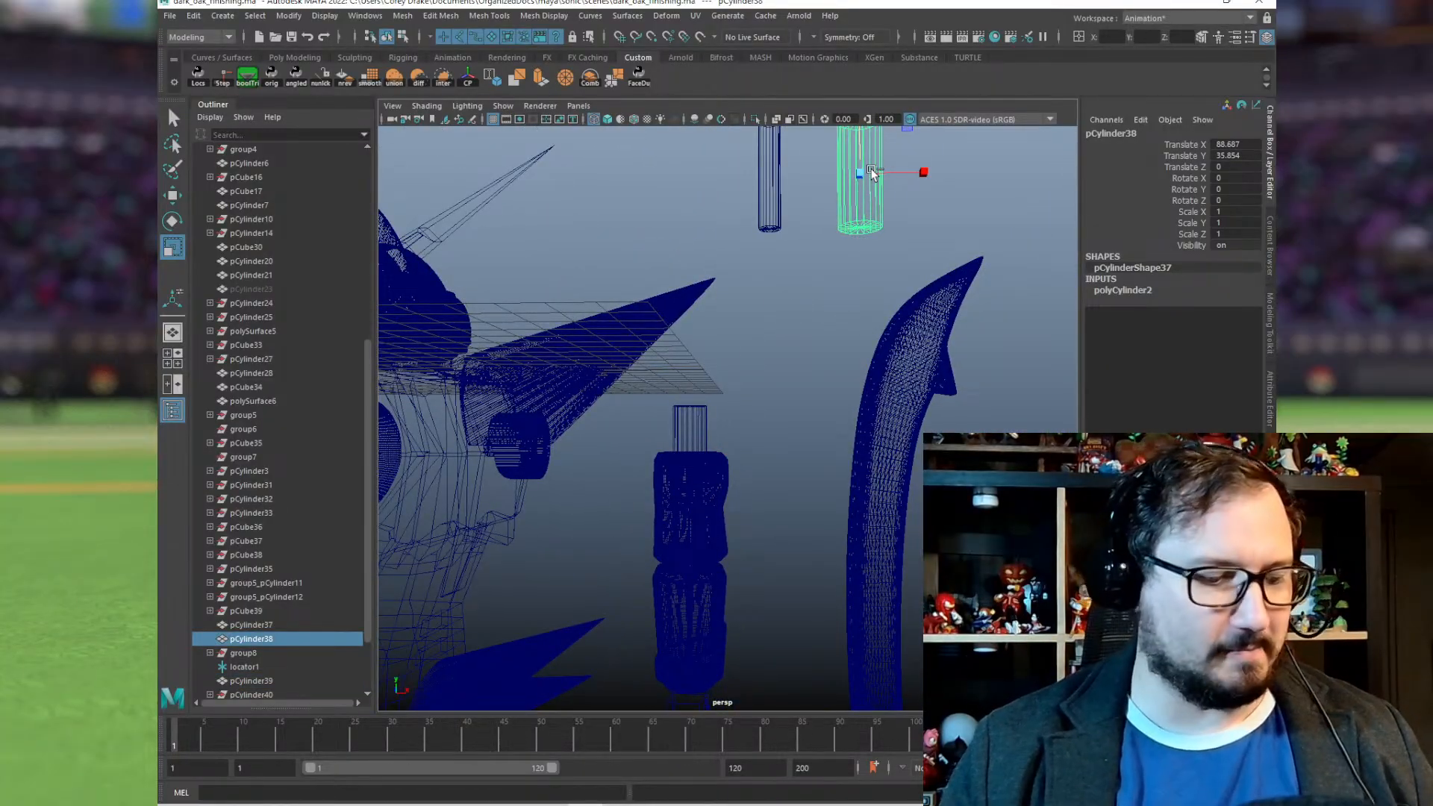
pyautogui.hotkey('ctrl', 'd')
pyautogui.press('w')
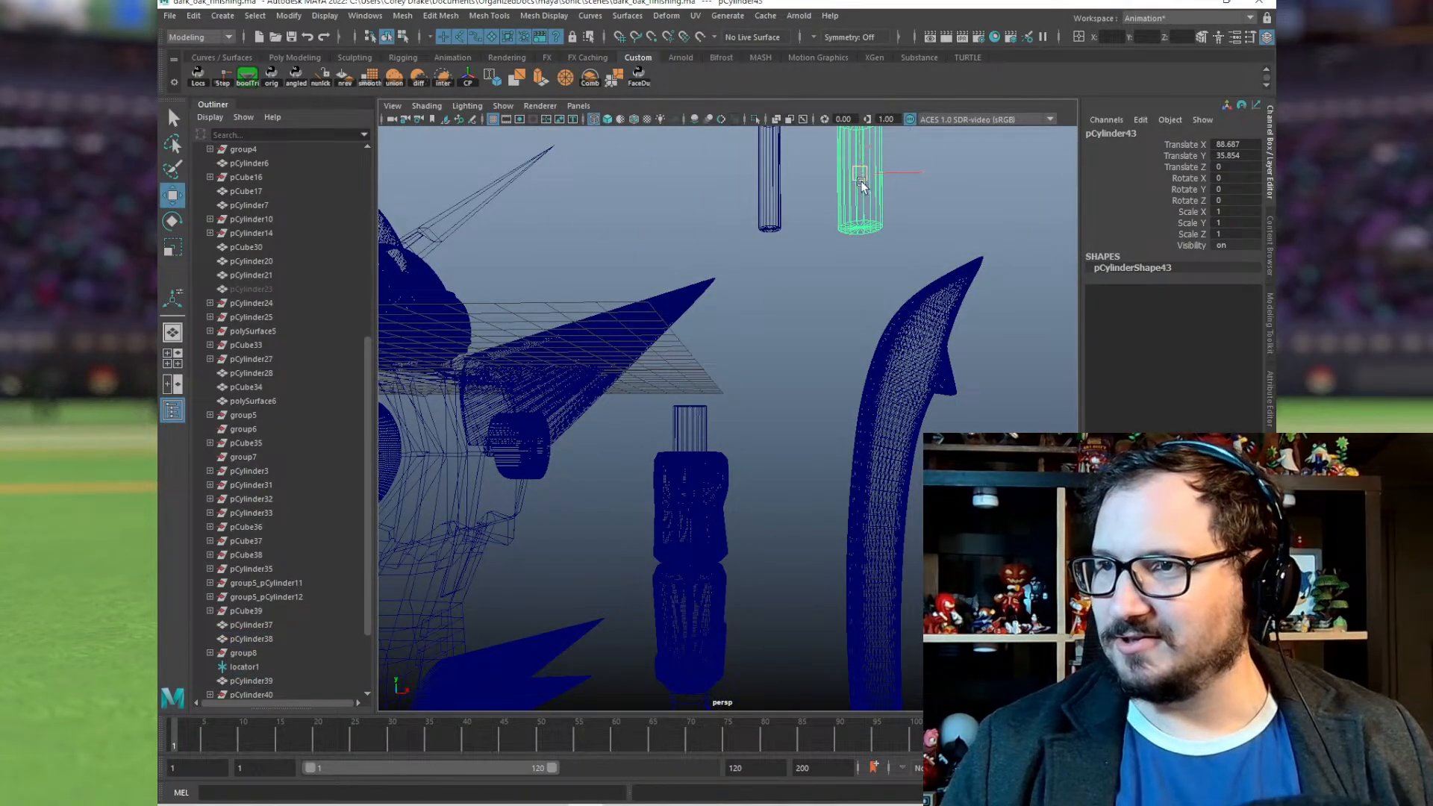
pyautogui.moveTo(861, 181); pyautogui.dragTo(780, 539)
# Step: Snap the copied wide cylinder to the centre of the upper arm segment's lower end at the elbow
pyautogui.scroll(5, 642, 556)
pyautogui.keyDown('alt'); pyautogui.moveTo(656, 567); pyautogui.dragTo(793, 201, button='middle'); pyautogui.keyUp('alt')
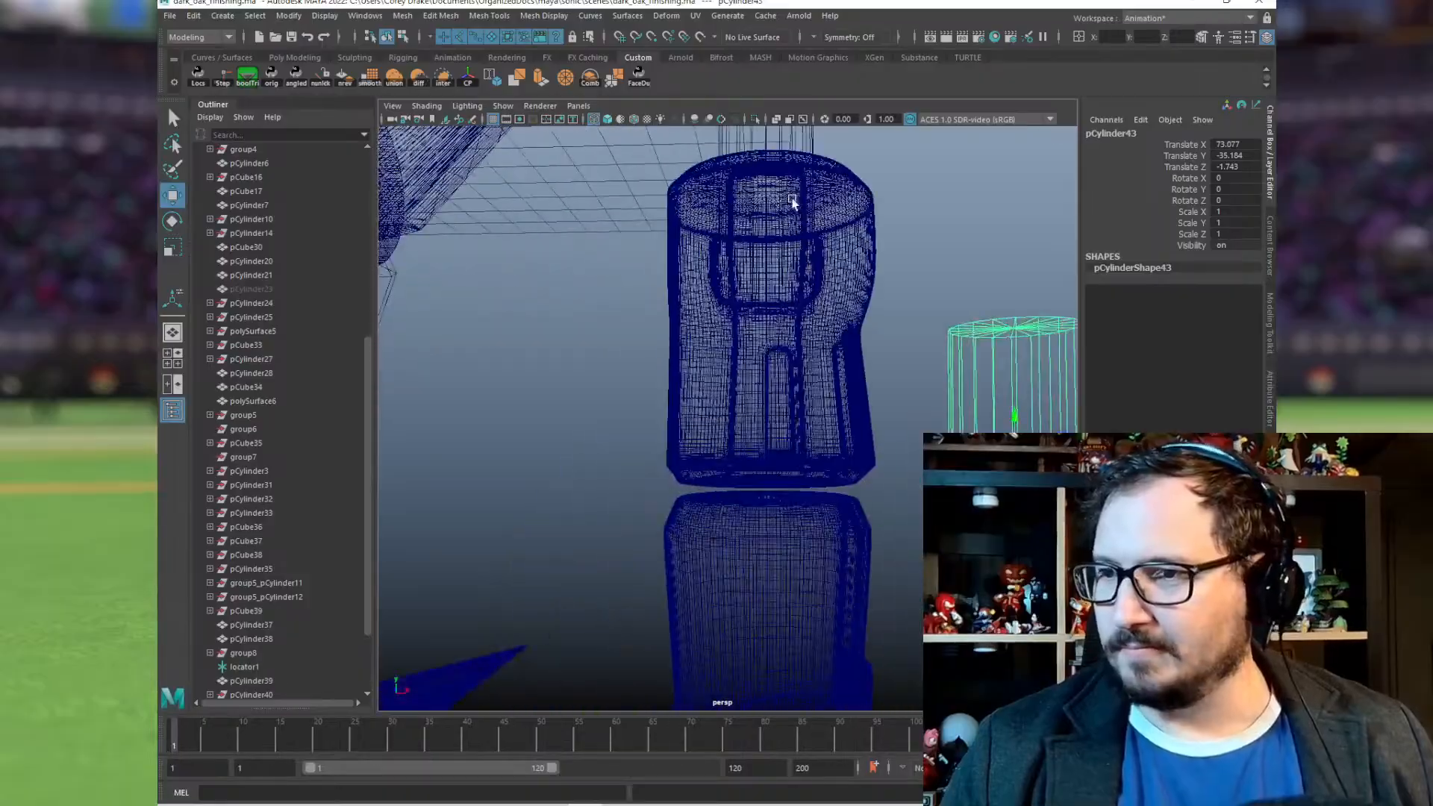
pyautogui.keyDown('alt'); pyautogui.moveTo(793, 202); pyautogui.dragTo(859, 468); pyautogui.keyUp('alt')
pyautogui.scroll(8, 817, 457)
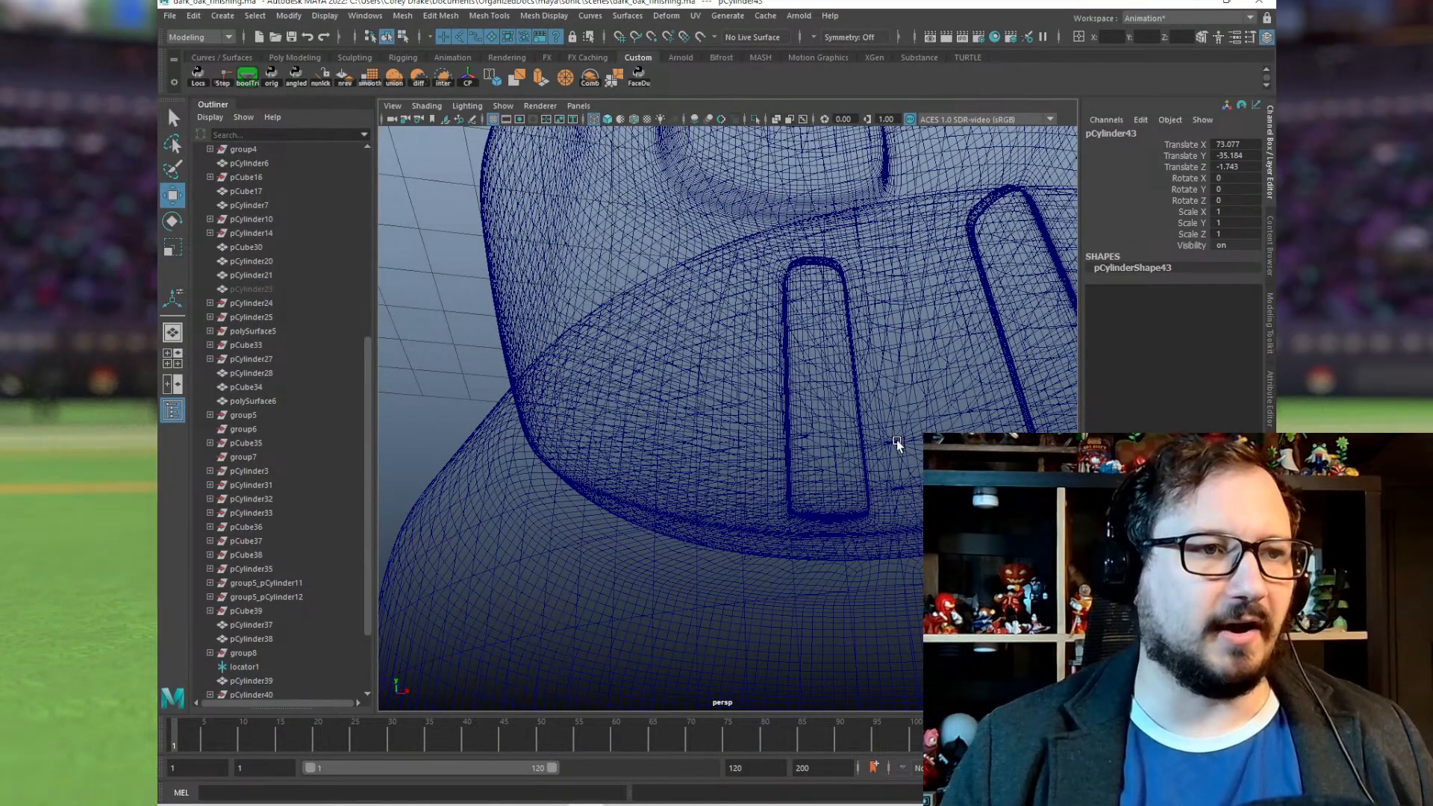
pyautogui.press('v')
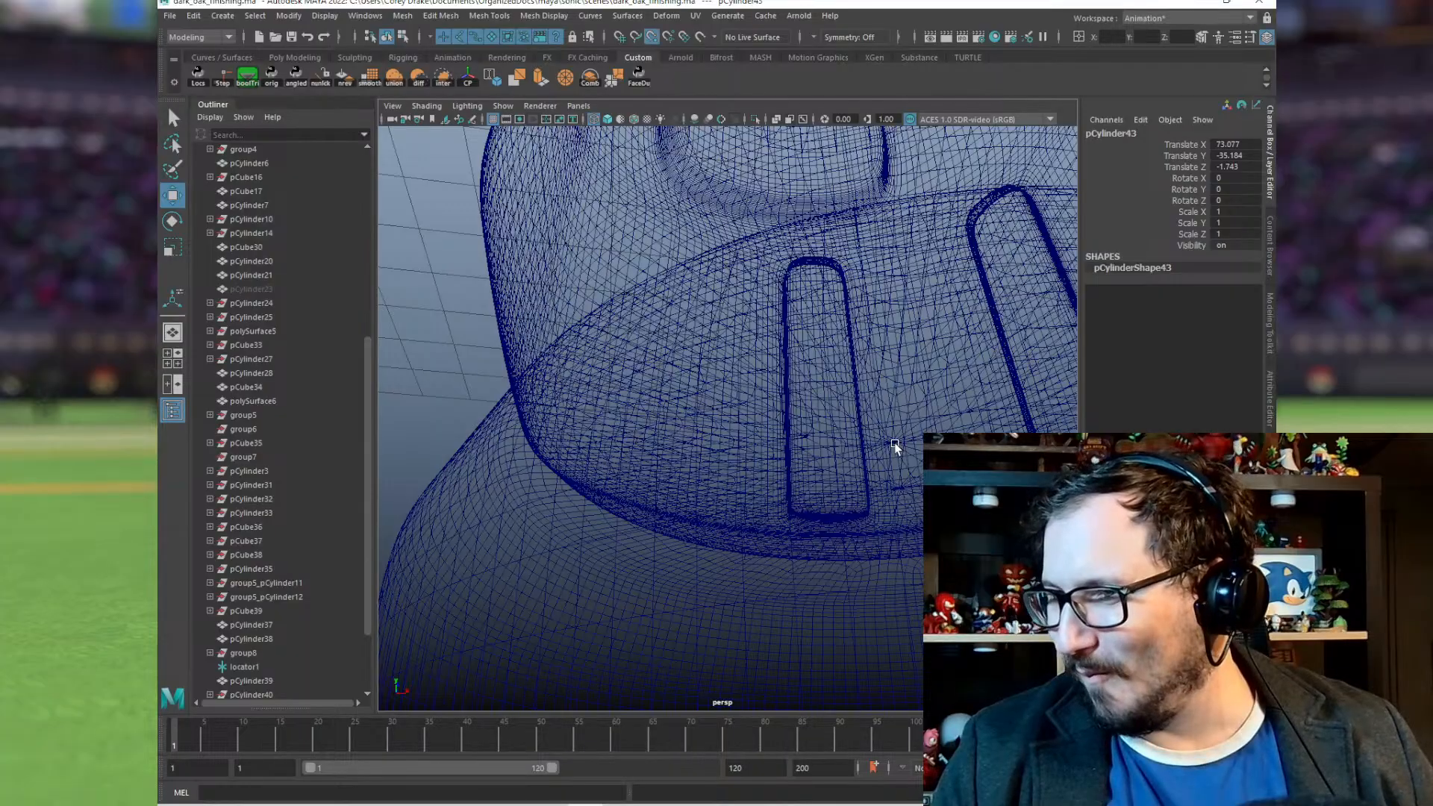
pyautogui.moveTo(897, 448); pyautogui.dragTo(891, 444, button='middle')
pyautogui.press('f')
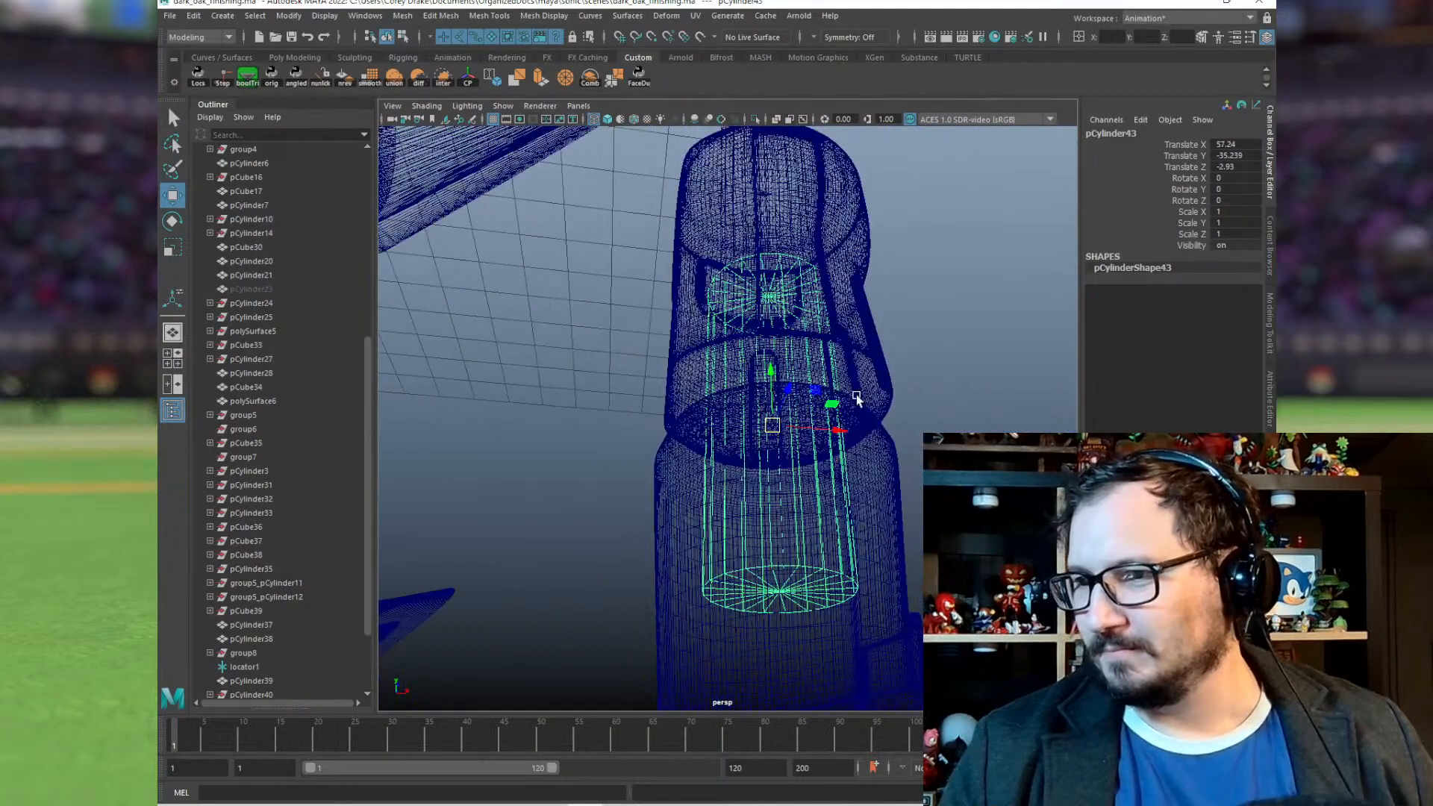
# Step: Shorten the elbow connector cylinder along its length to a Y scale of about 0.678
pyautogui.keyDown('alt'); pyautogui.moveTo(896, 440); pyautogui.dragTo(773, 443); pyautogui.keyUp('alt')
pyautogui.press('r')
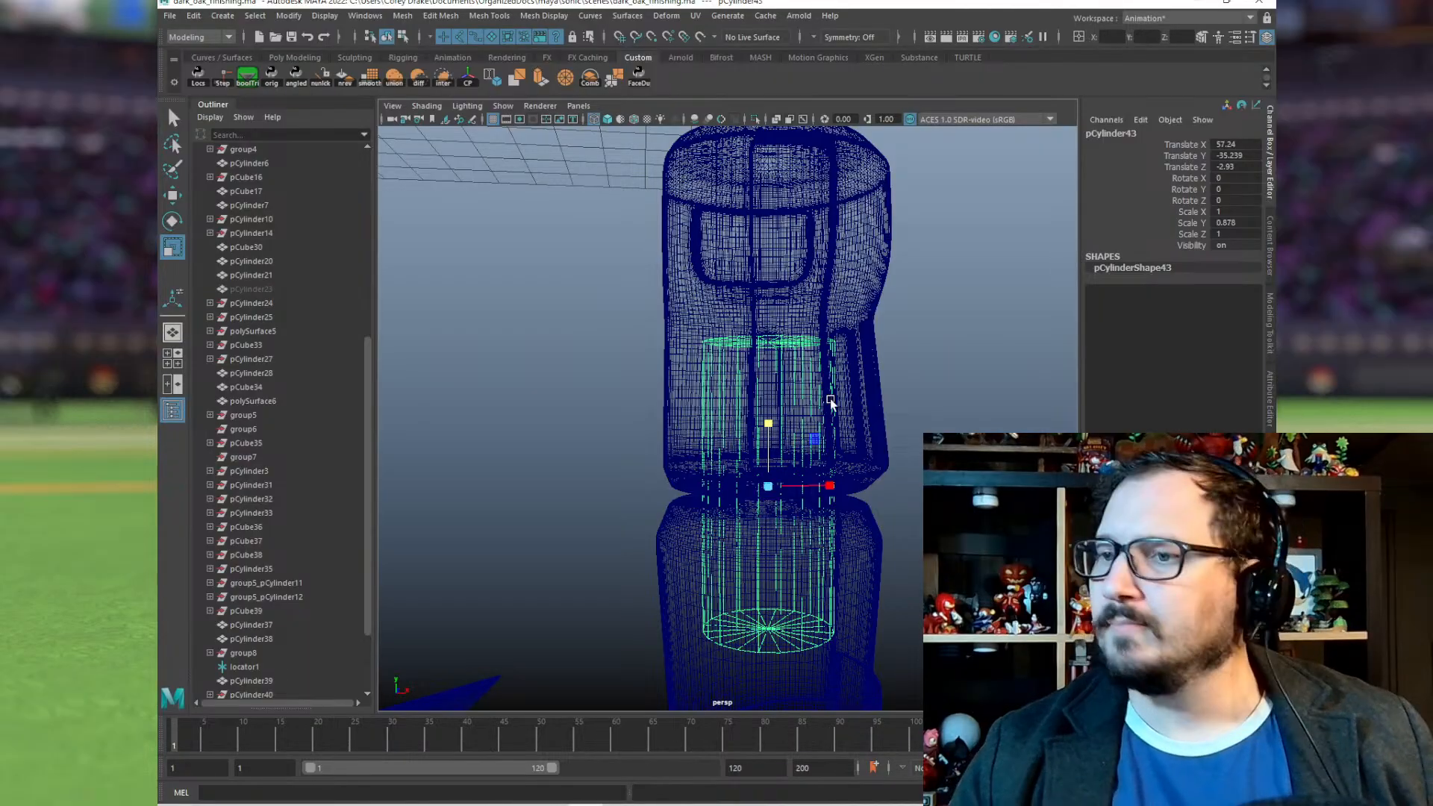
pyautogui.moveTo(950, 420)
pyautogui.keyDown('alt'); pyautogui.mouseDown()
pyautogui.moveTo(899, 451)
pyautogui.moveTo(929, 418)
pyautogui.mouseUp(); pyautogui.keyUp('alt')
pyautogui.keyDown('alt'); pyautogui.moveTo(929, 418); pyautogui.dragTo(735, 369, button='right'); pyautogui.keyUp('alt')
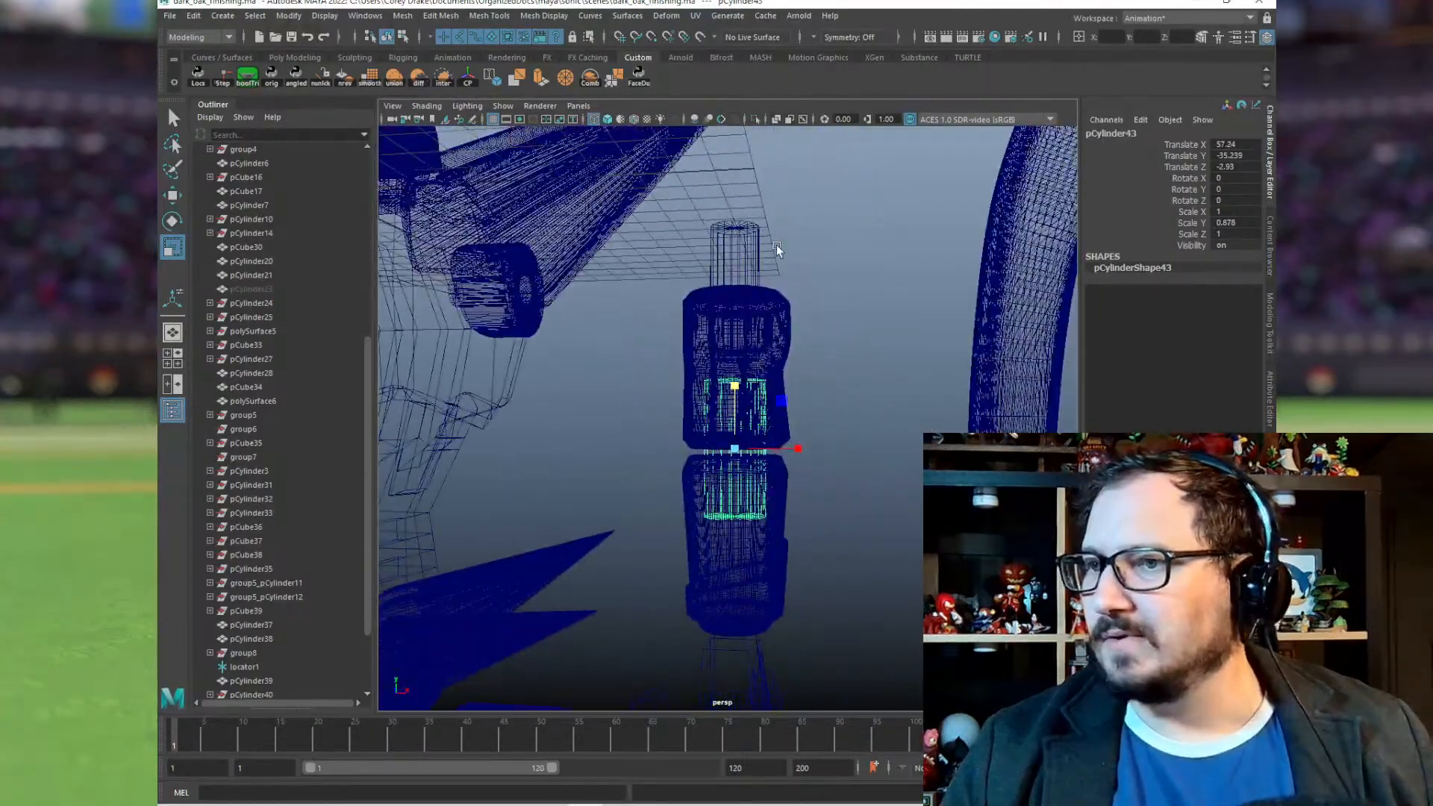
# Step: Duplicate the shoulder connector cylinder and set the copy aside below the spare cylinders
pyautogui.keyDown('alt'); pyautogui.moveTo(743, 410); pyautogui.dragTo(819, 361); pyautogui.keyUp('alt')
pyautogui.keyDown('alt'); pyautogui.moveTo(818, 361); pyautogui.dragTo(627, 209, button='right'); pyautogui.keyUp('alt')
pyautogui.keyDown('alt'); pyautogui.moveTo(772, 265); pyautogui.dragTo(734, 295); pyautogui.keyUp('alt')
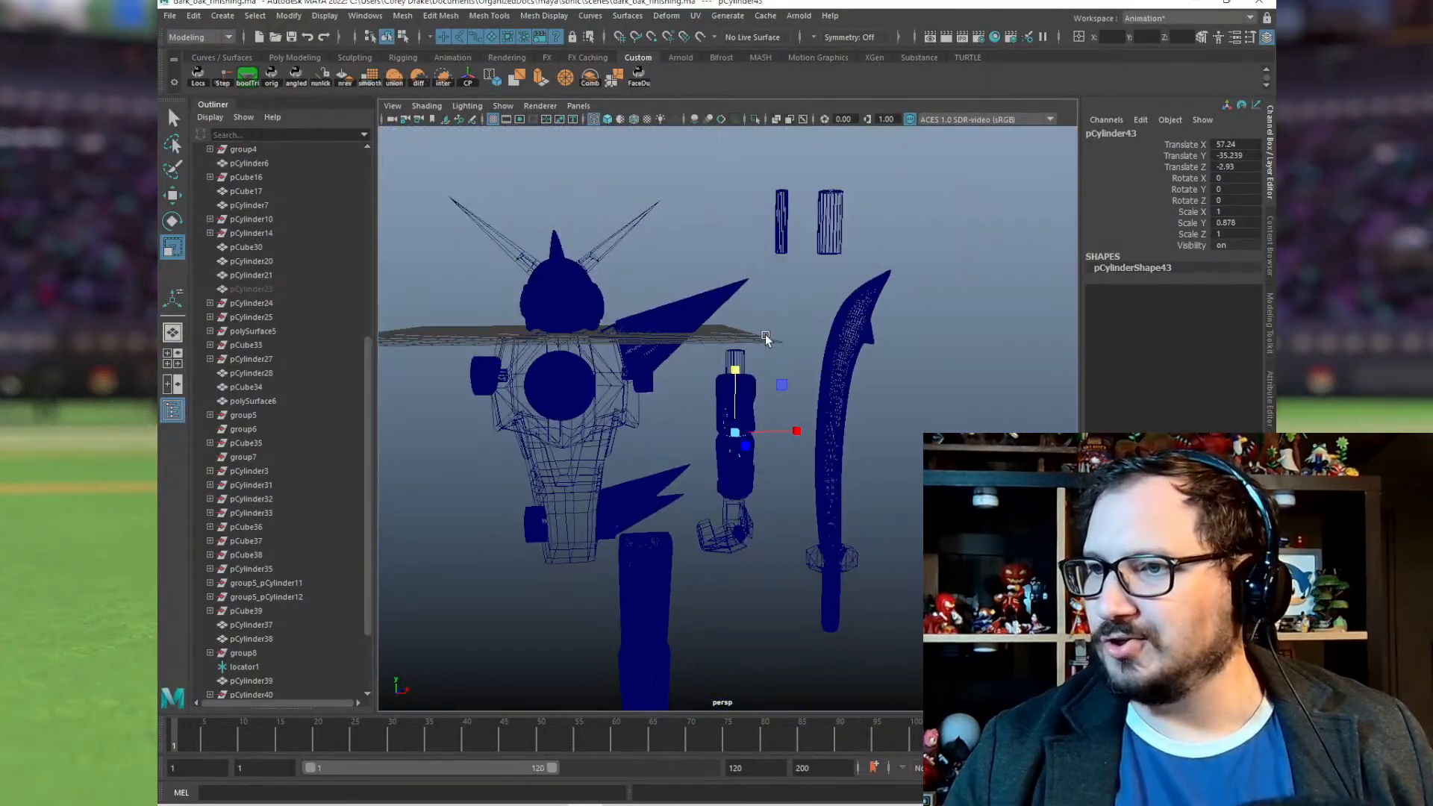
pyautogui.moveTo(753, 347); pyautogui.dragTo(743, 362)
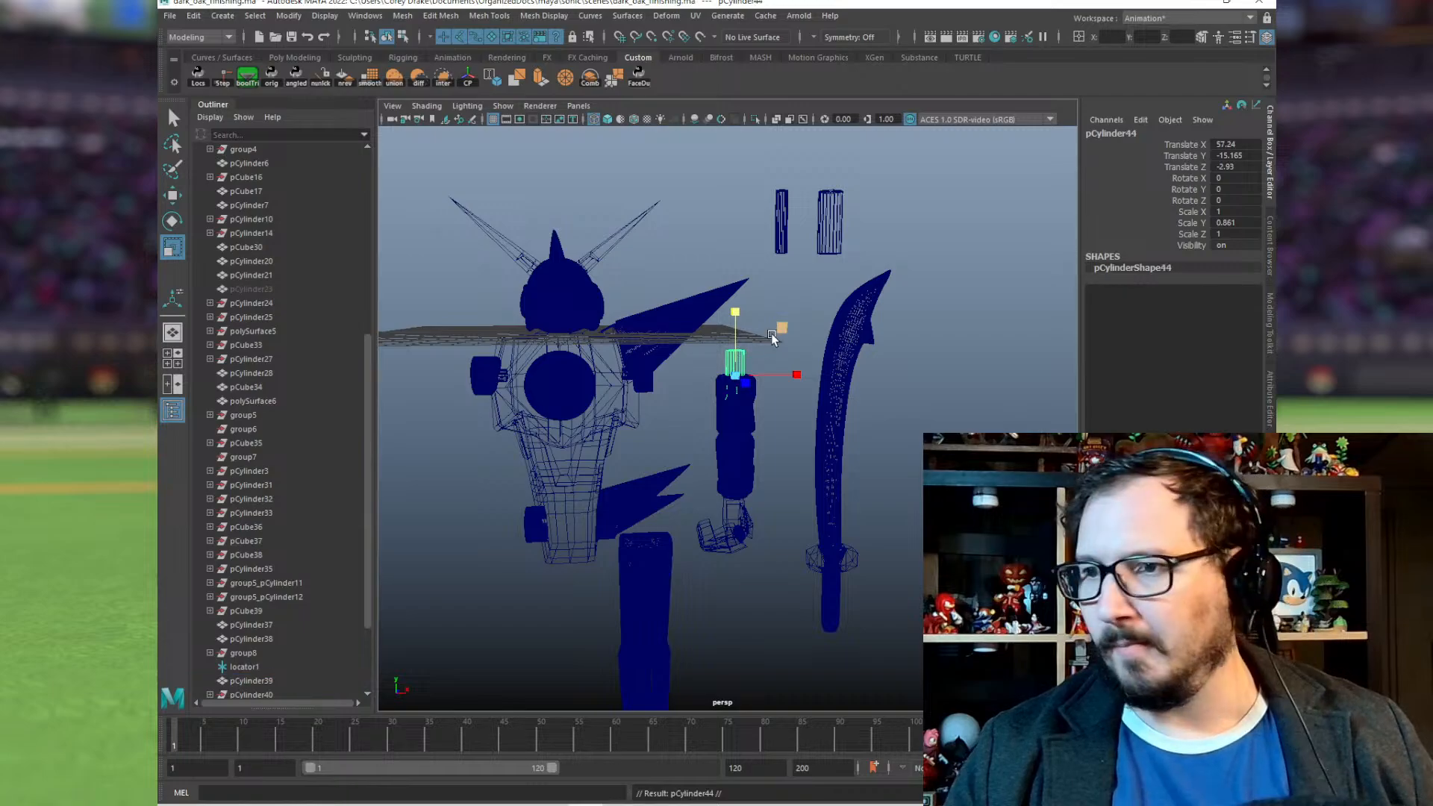
pyautogui.press('w')
pyautogui.moveTo(784, 327); pyautogui.dragTo(832, 269, button='middle')
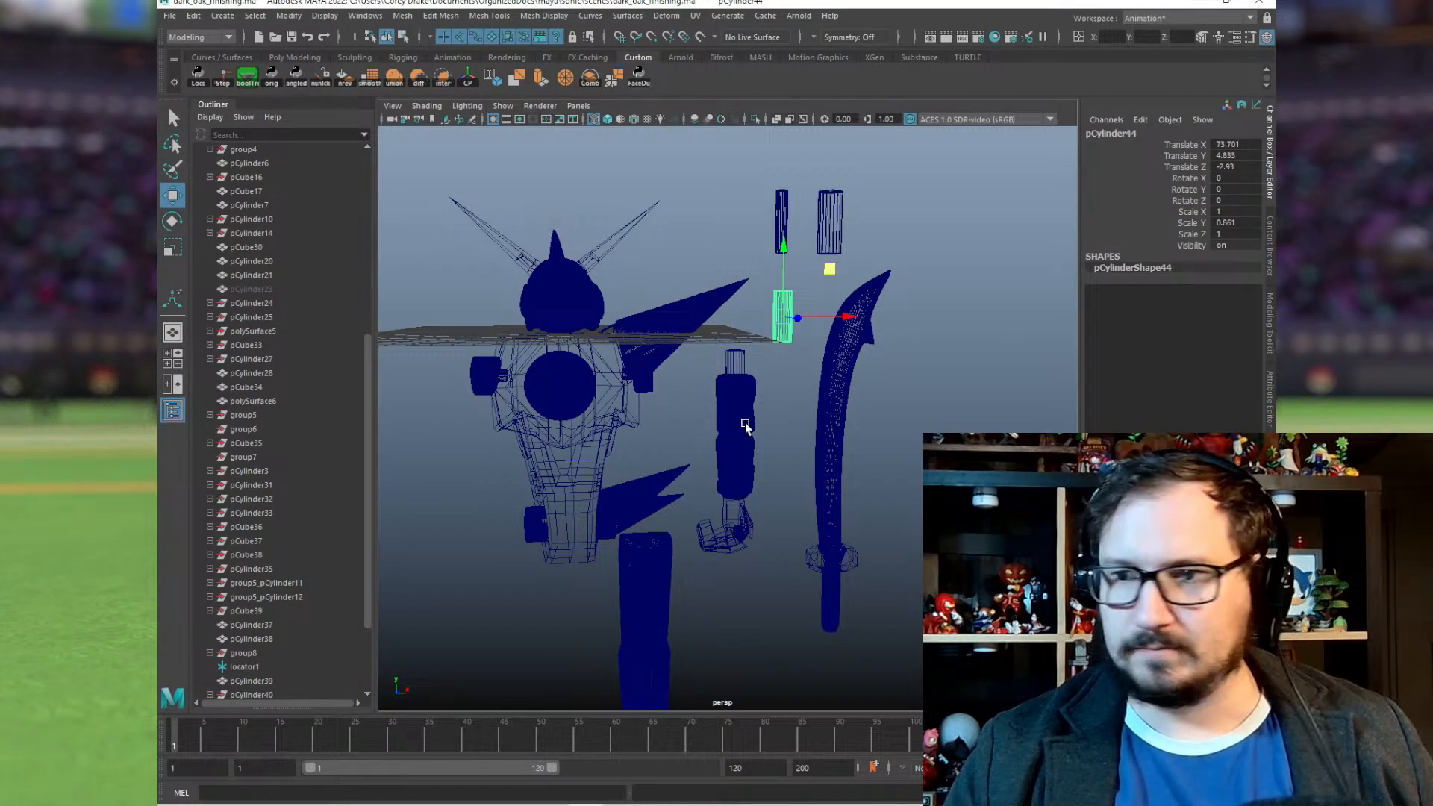
# Step: Combine the arm's shoulder and elbow connector cylinders into a single mesh
pyautogui.scroll(5, 745, 416)
pyautogui.scroll(-2, 778, 241)
pyautogui.click(778, 215)
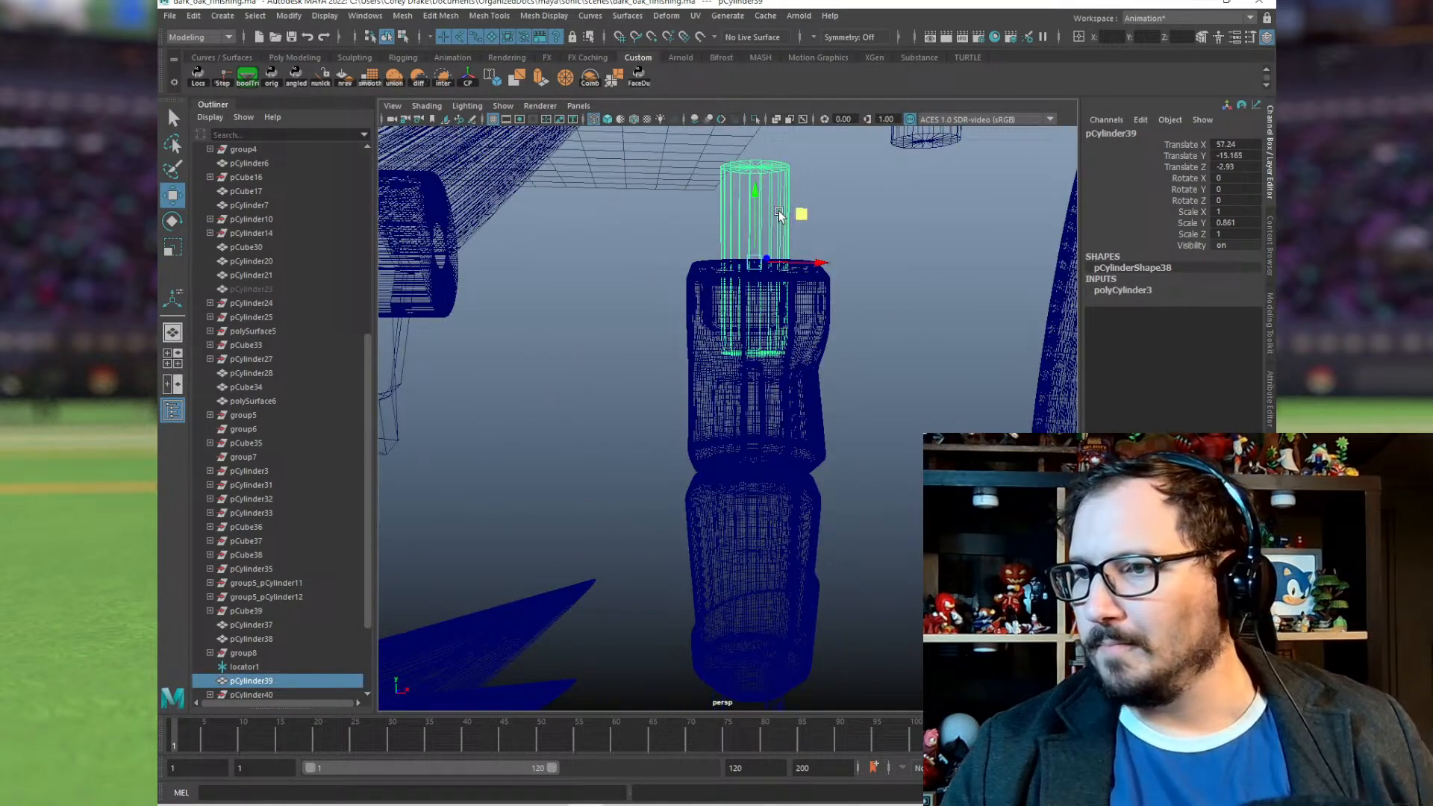
pyautogui.click(733, 549)
pyautogui.click(722, 489)
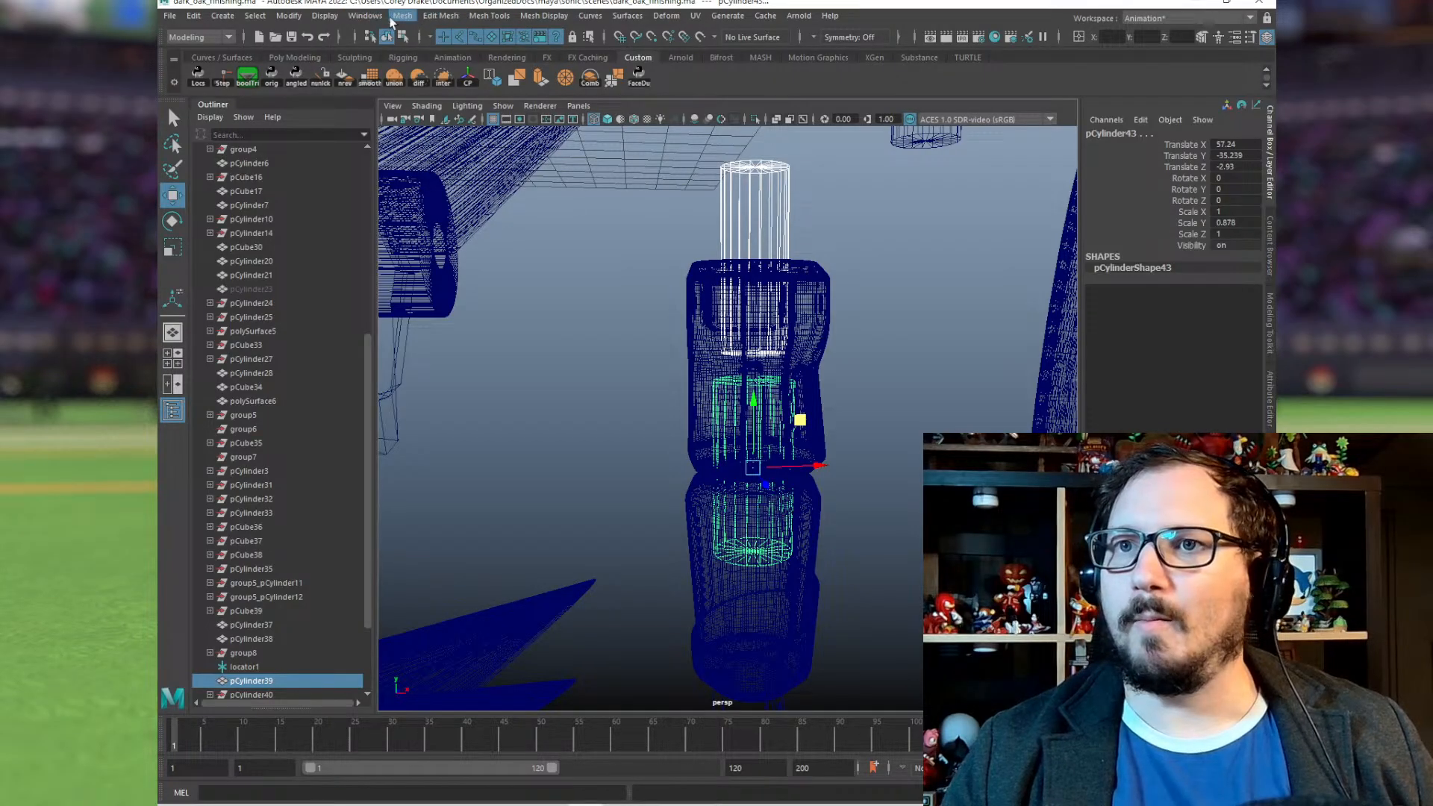
pyautogui.click(403, 15)
pyautogui.click(421, 65)
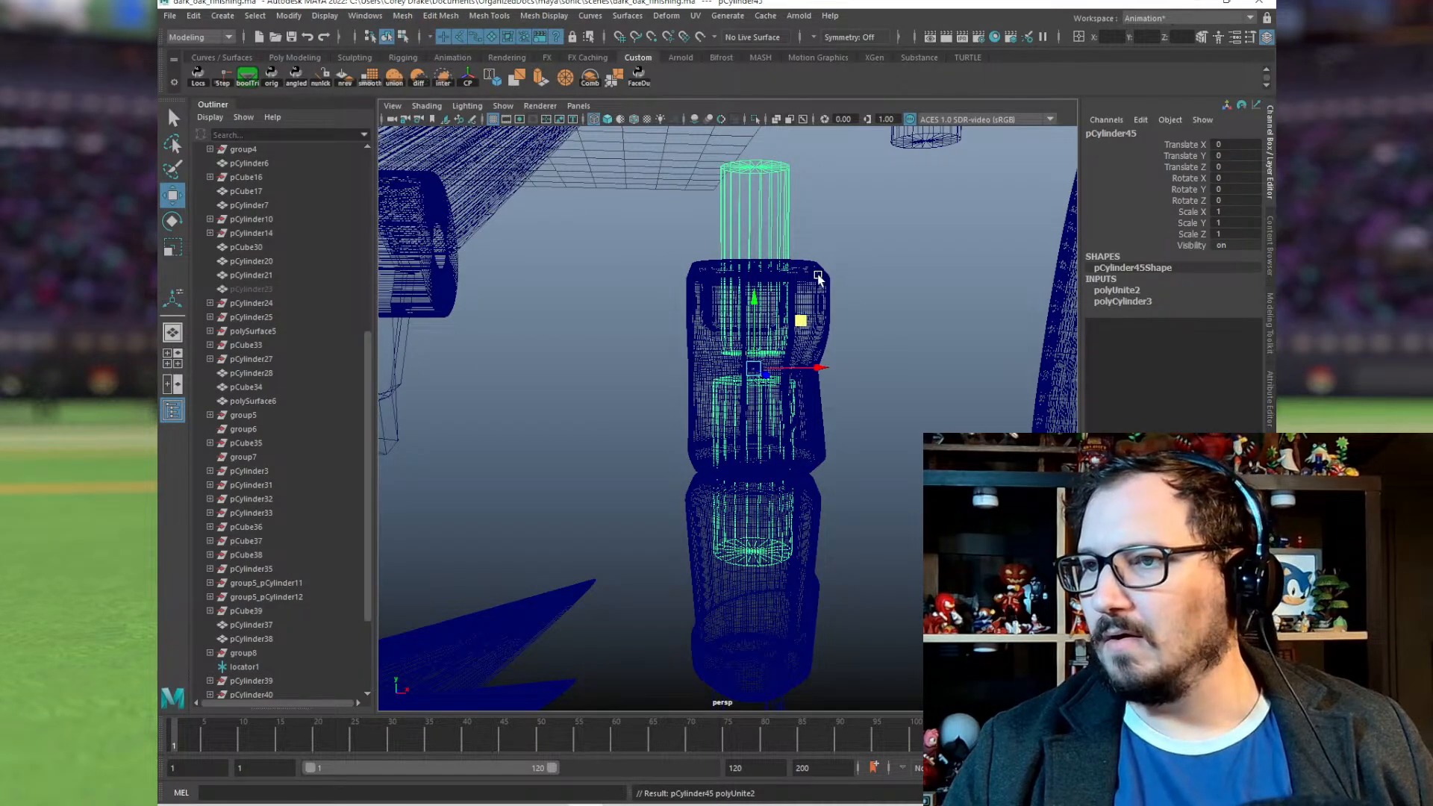
# Step: Subtract the combined cylinders from the upper arm segment with a Boolean difference and inspect it in shaded view
pyautogui.keyDown('shift'); pyautogui.click(761, 199); pyautogui.keyUp('shift')
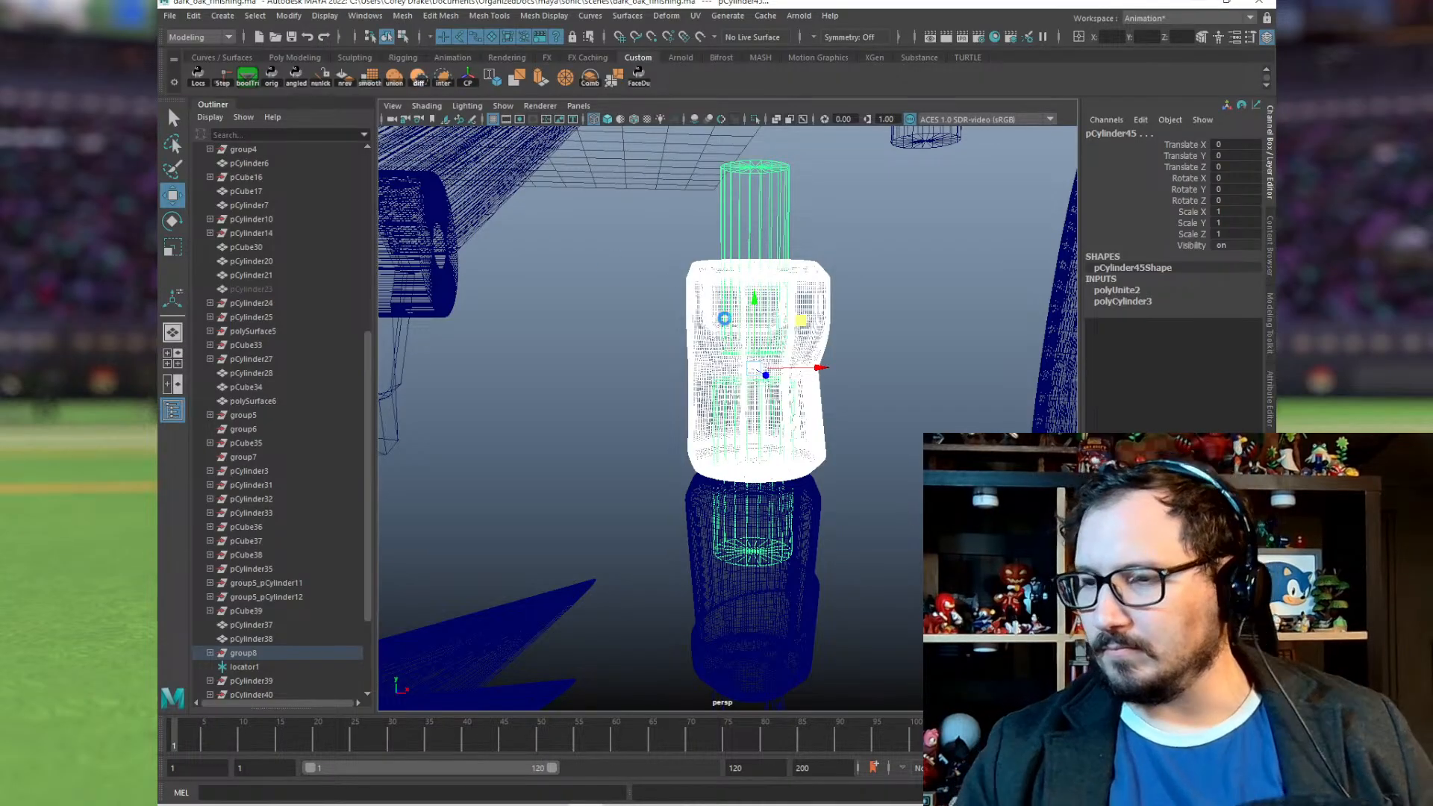
pyautogui.keyDown('alt'); pyautogui.moveTo(751, 312); pyautogui.dragTo(761, 314); pyautogui.keyUp('alt')
pyautogui.click(773, 278)
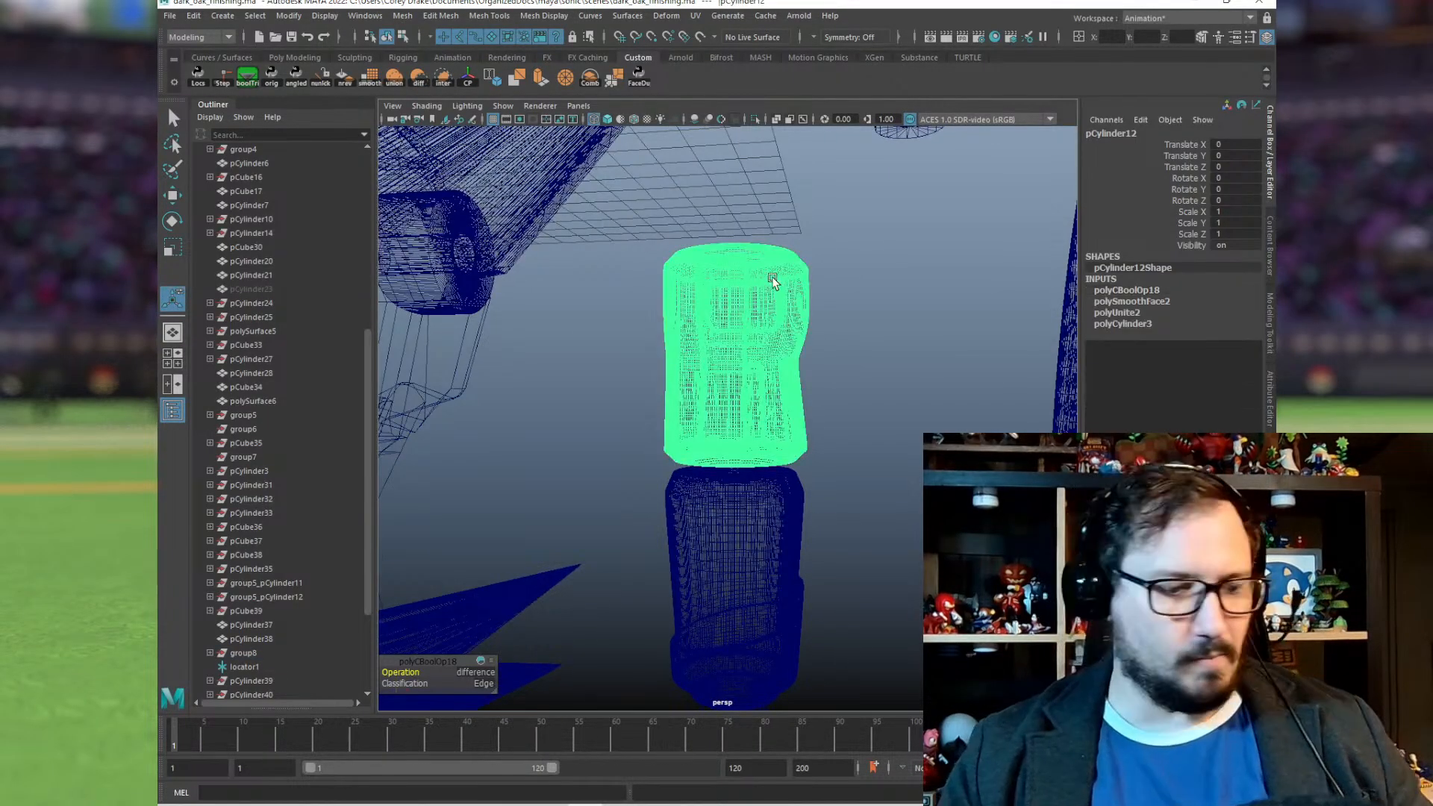
pyautogui.press('5')
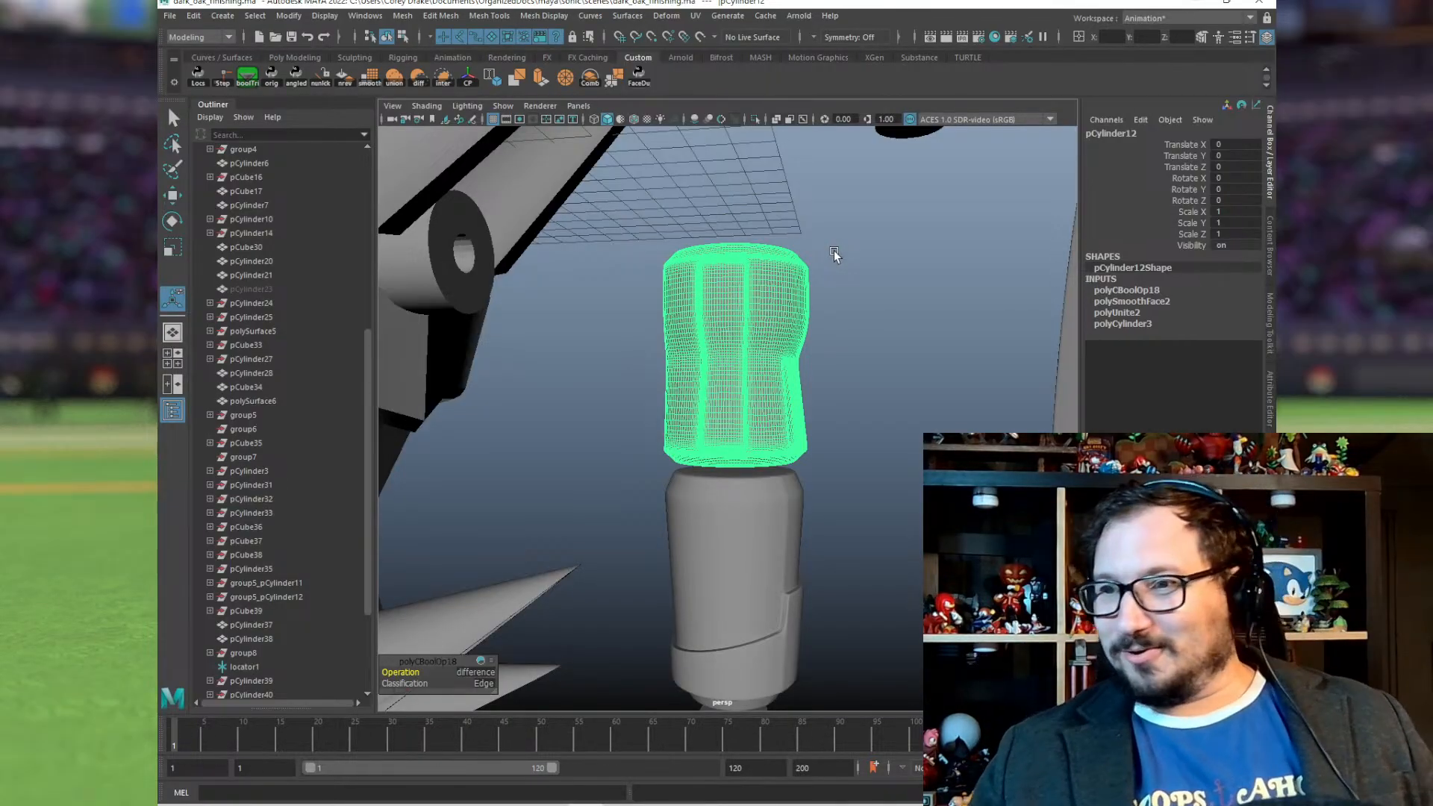
pyautogui.keyDown('alt'); pyautogui.moveTo(759, 280); pyautogui.dragTo(783, 269); pyautogui.keyUp('alt')
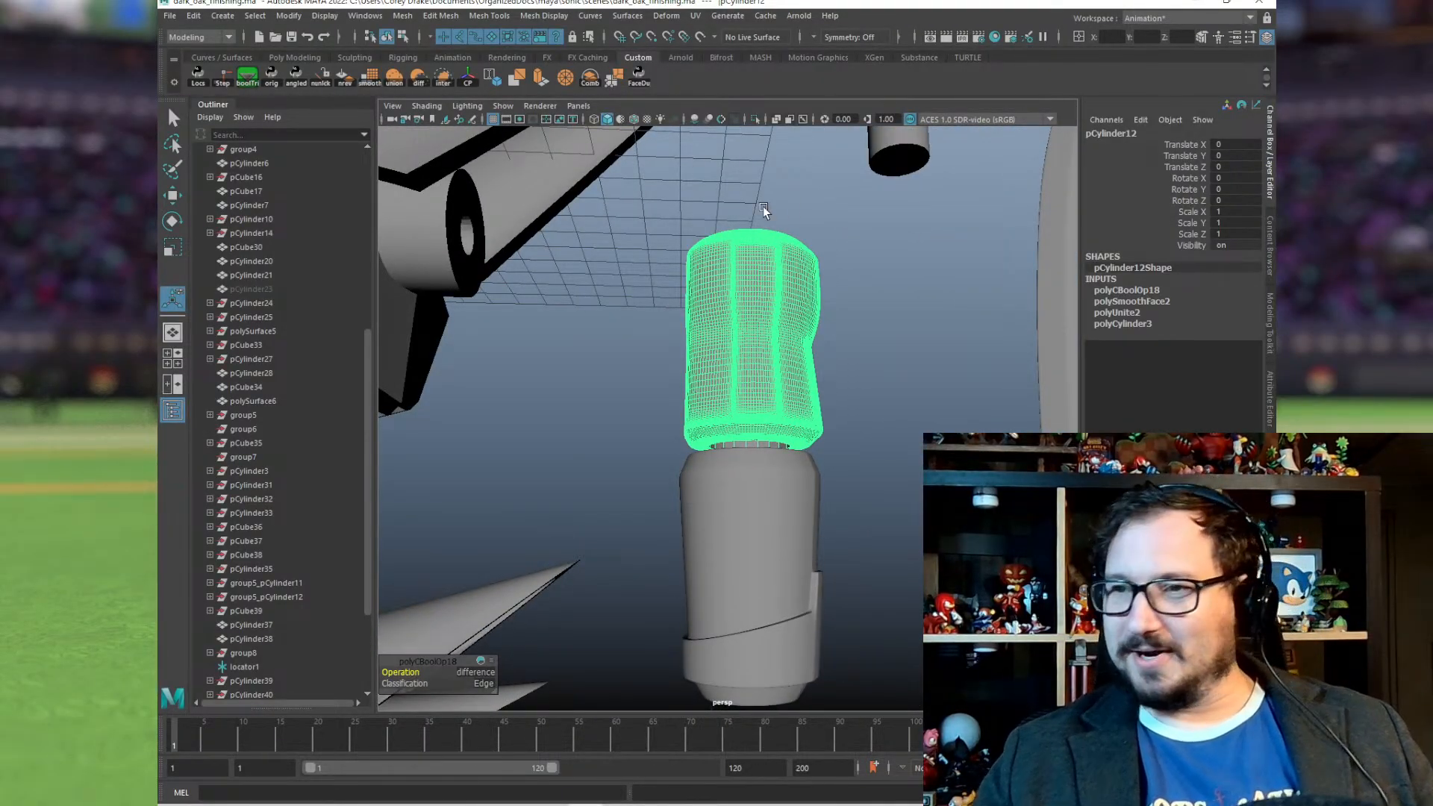
pyautogui.keyDown('alt'); pyautogui.moveTo(825, 237); pyautogui.dragTo(819, 308); pyautogui.keyUp('alt')
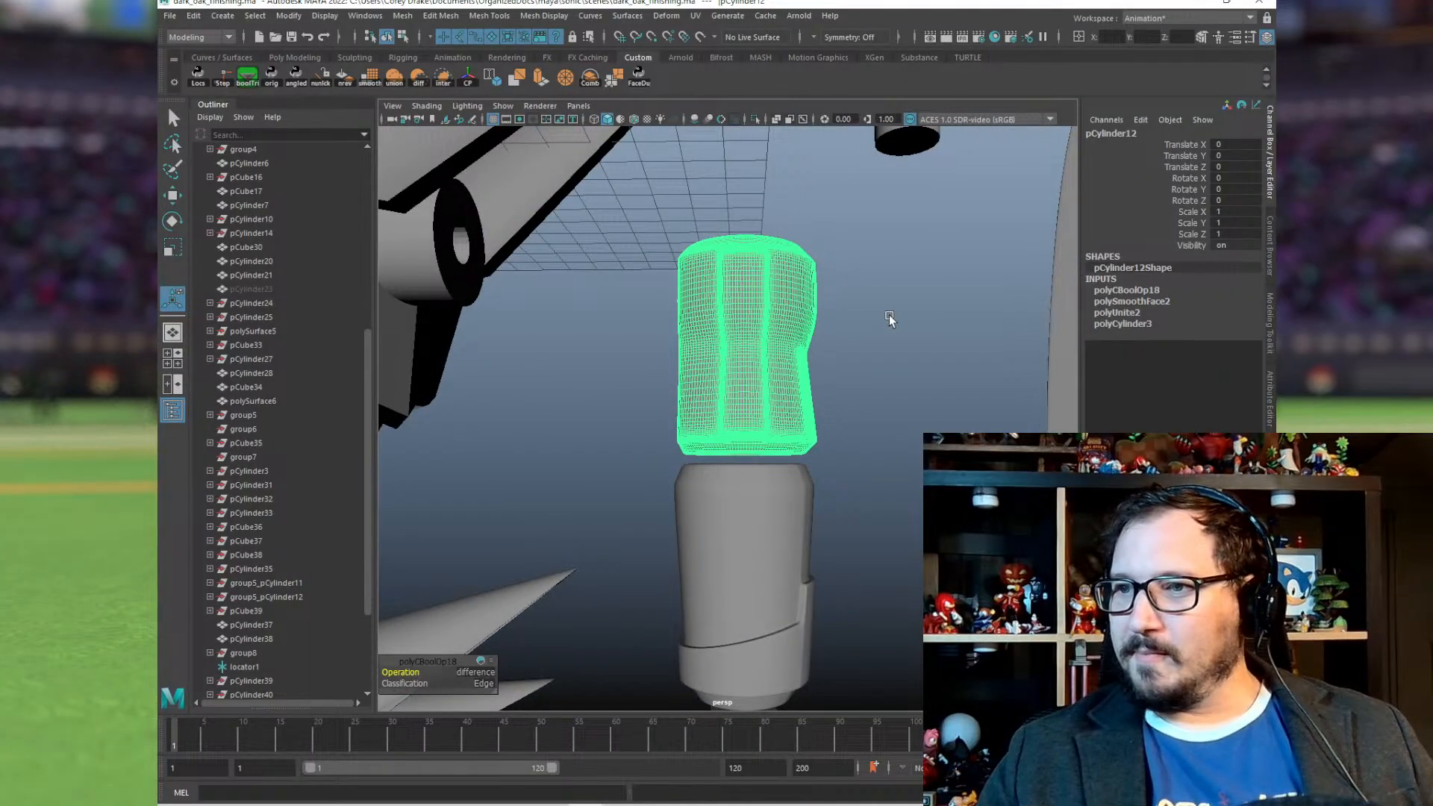
# Step: Raise the upper arm segment away from the forearm to a Translate Y of about 7.554
pyautogui.scroll(-3, 759, 308)
pyautogui.press('w')
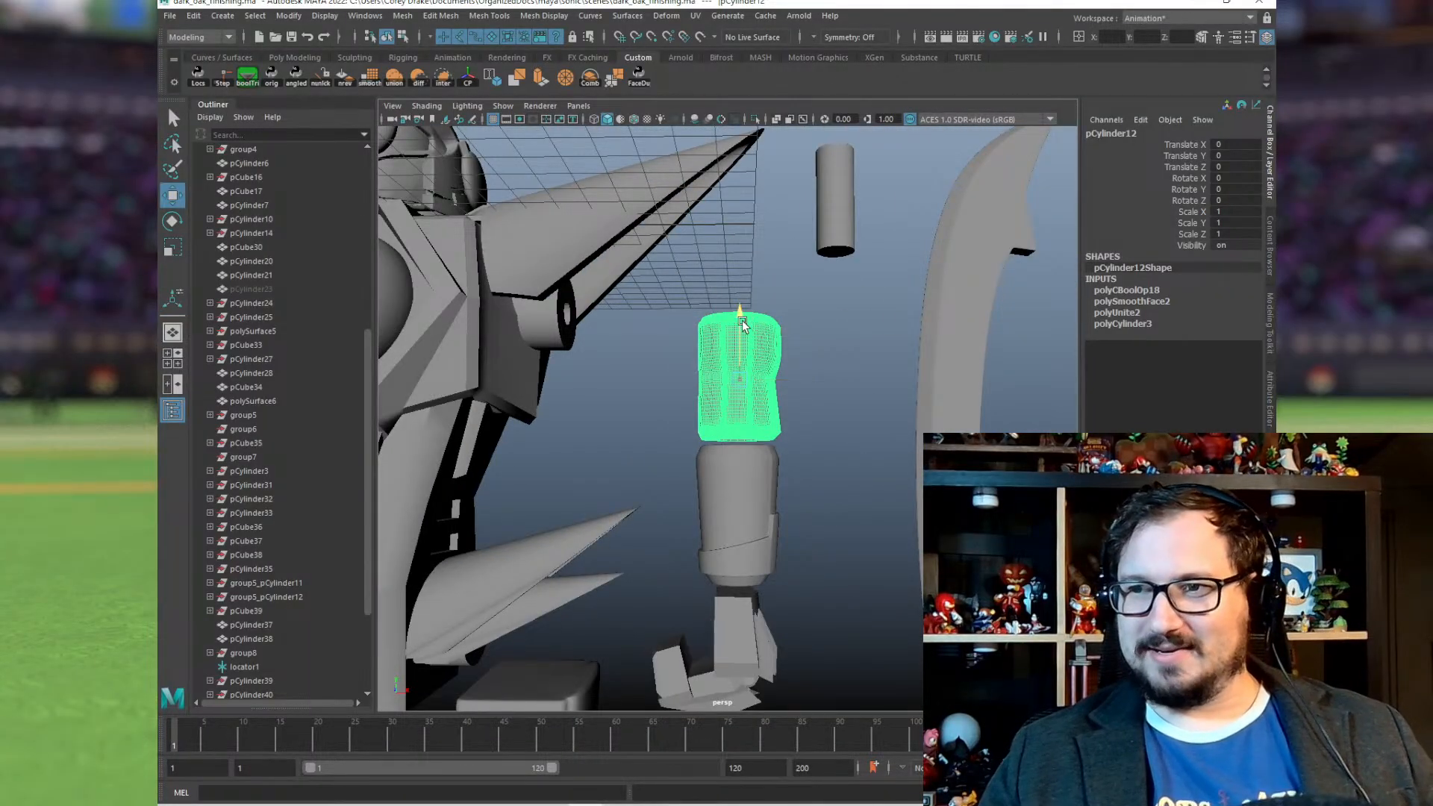
pyautogui.moveTo(755, 325); pyautogui.dragTo(757, 278)
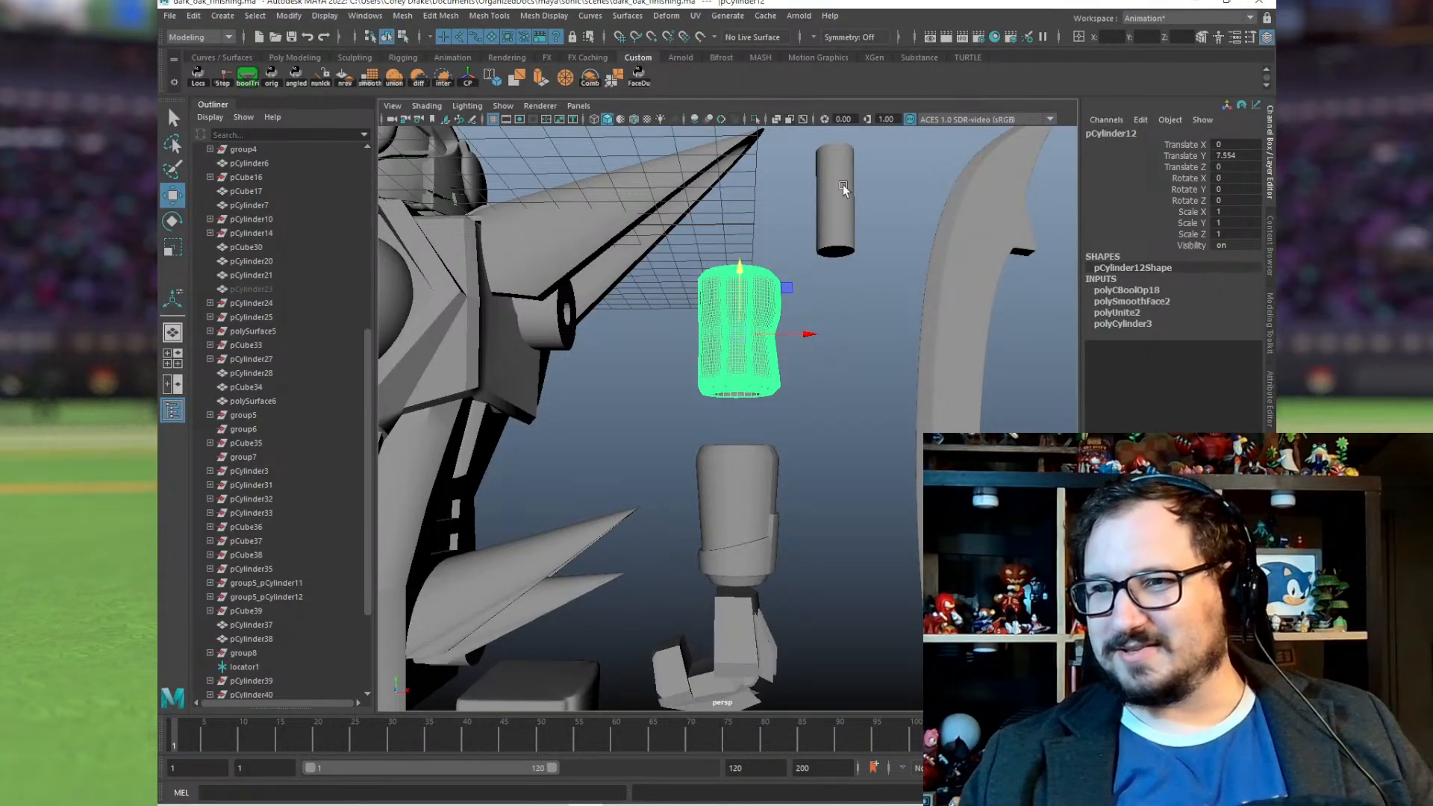
pyautogui.click(790, 233)
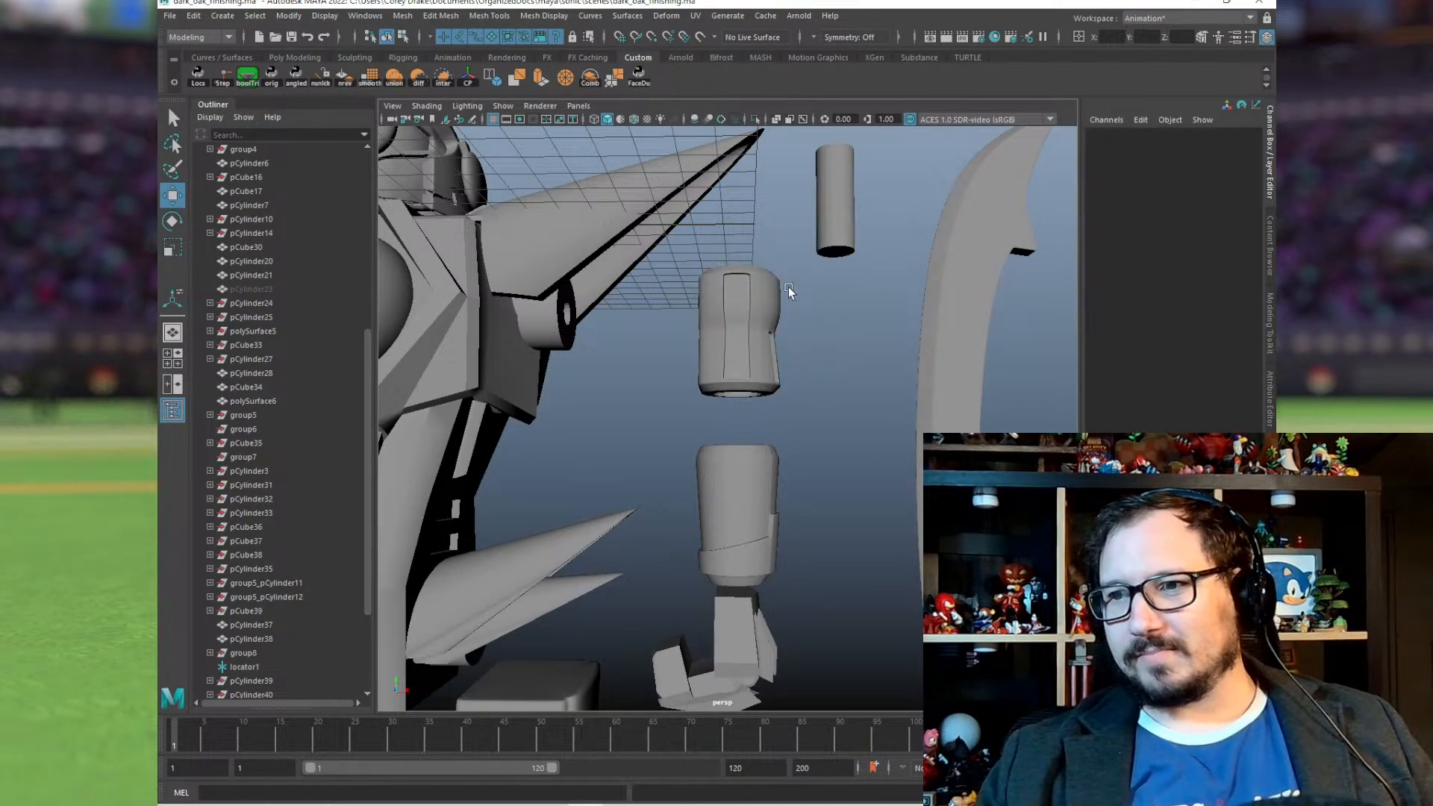
# Step: Triangulate the upper arm segment's mesh
pyautogui.keyDown('alt'); pyautogui.moveTo(788, 287); pyautogui.dragTo(678, 311); pyautogui.keyUp('alt')
pyautogui.keyDown('alt'); pyautogui.moveTo(677, 310); pyautogui.dragTo(800, 284, button='right'); pyautogui.keyUp('alt')
pyautogui.click(800, 283)
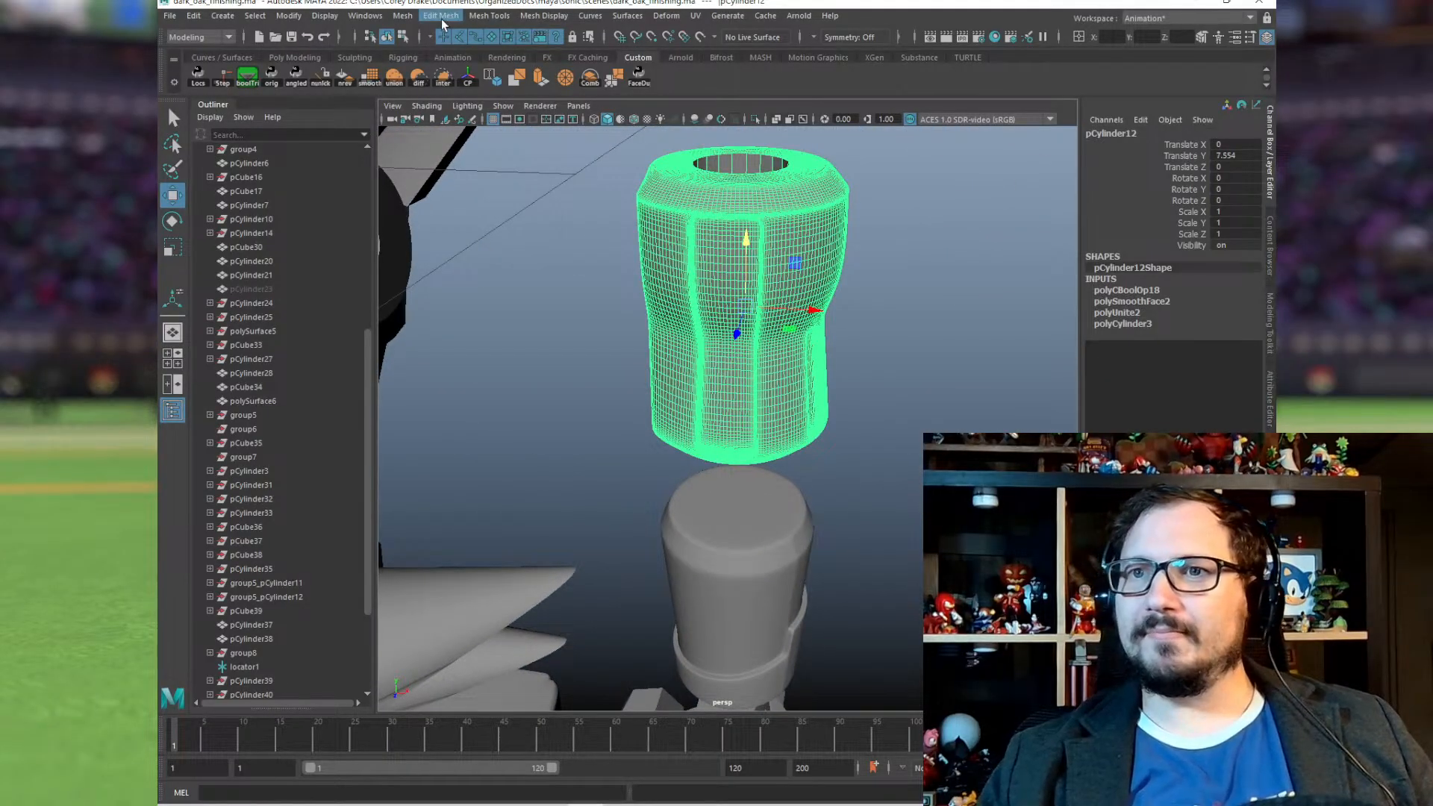
pyautogui.click(402, 16)
pyautogui.click(421, 192)
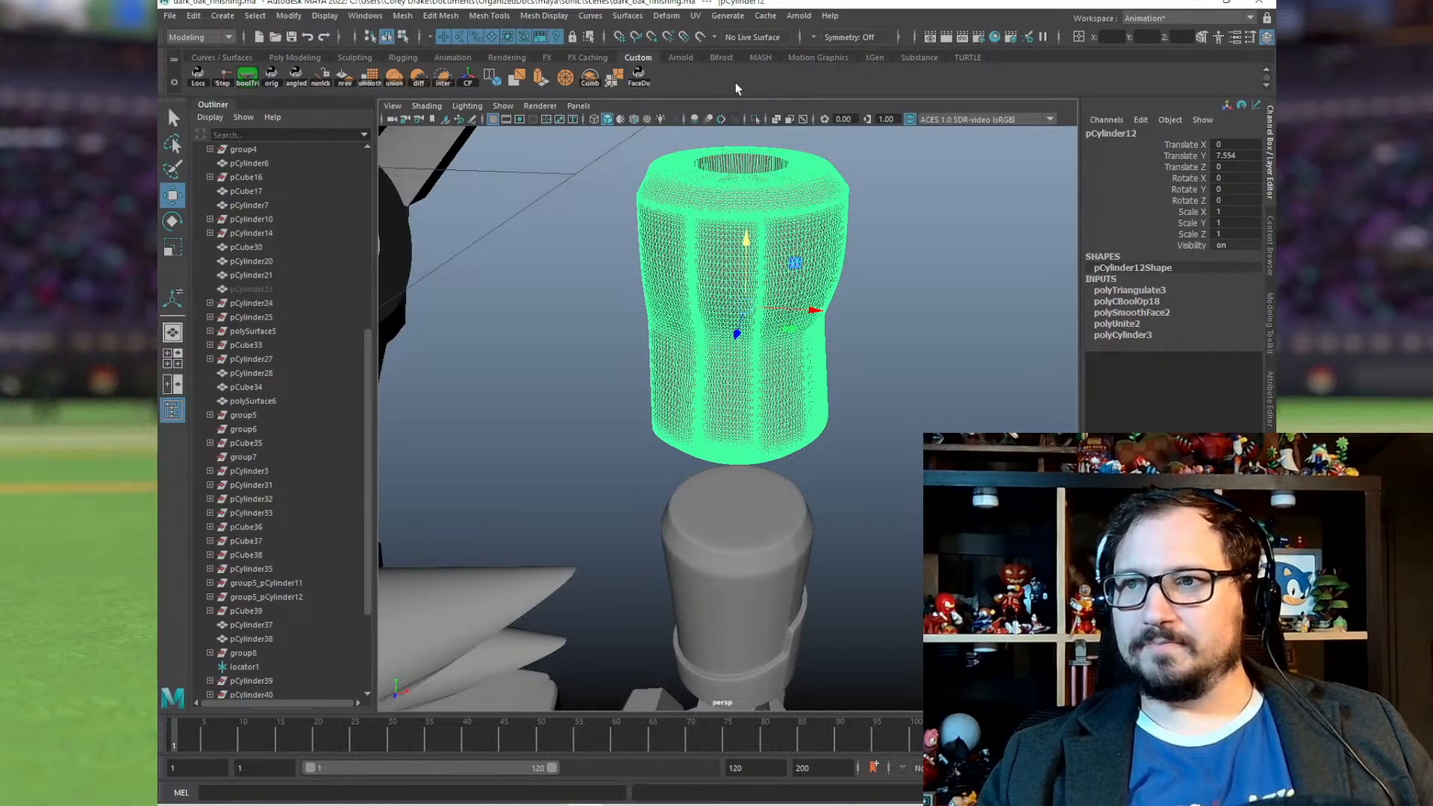
# Step: Export the selected upper-arm piece as its own print file and clear the selection
pyautogui.keyDown('alt'); pyautogui.moveTo(774, 213); pyautogui.dragTo(771, 172); pyautogui.keyUp('alt')
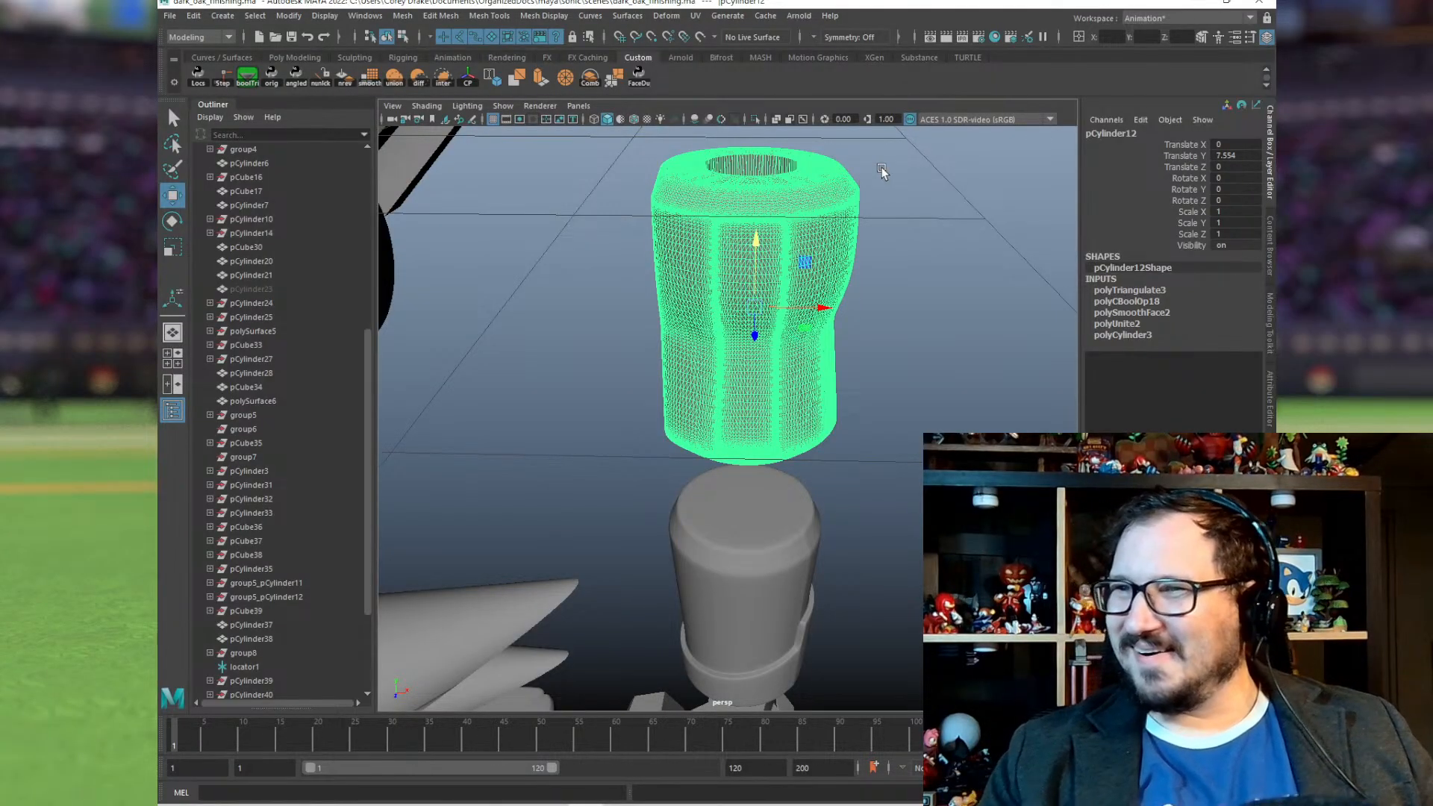
pyautogui.keyDown('alt'); pyautogui.moveTo(895, 191); pyautogui.dragTo(310, 2, button='right'); pyautogui.keyUp('alt')
pyautogui.click(169, 16)
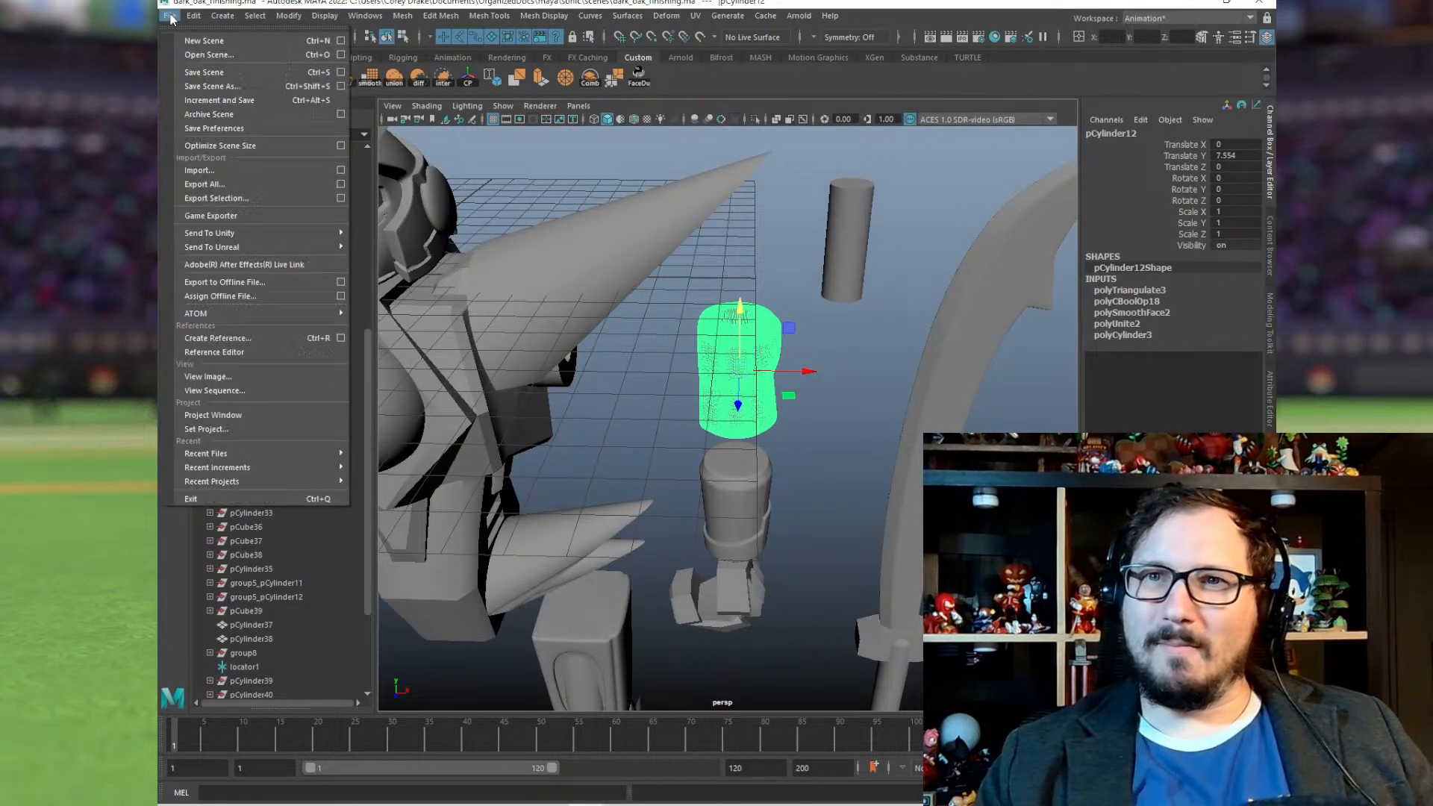
pyautogui.click(223, 198)
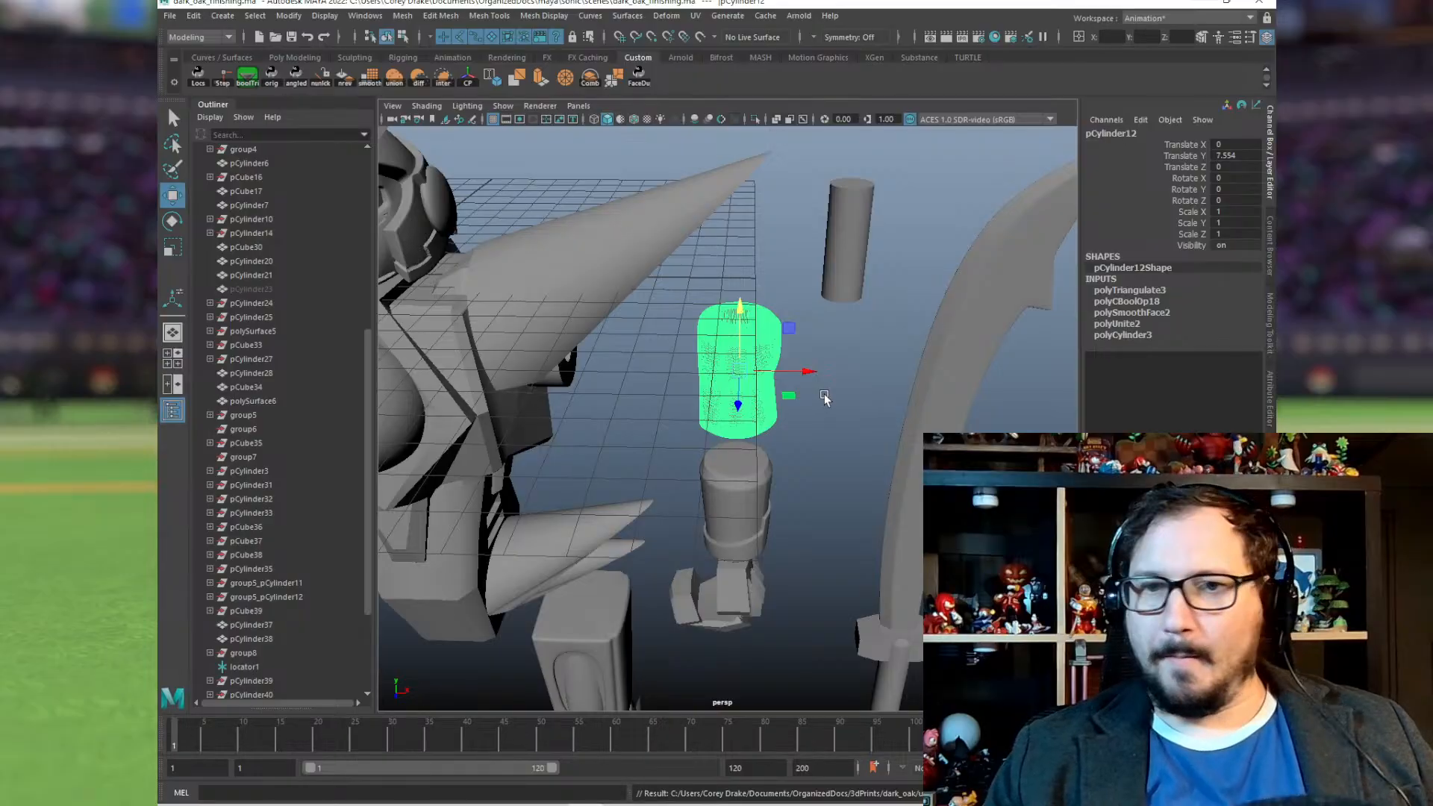
pyautogui.keyDown('alt'); pyautogui.moveTo(780, 464); pyautogui.dragTo(806, 427); pyautogui.keyUp('alt')
pyautogui.click(806, 428)
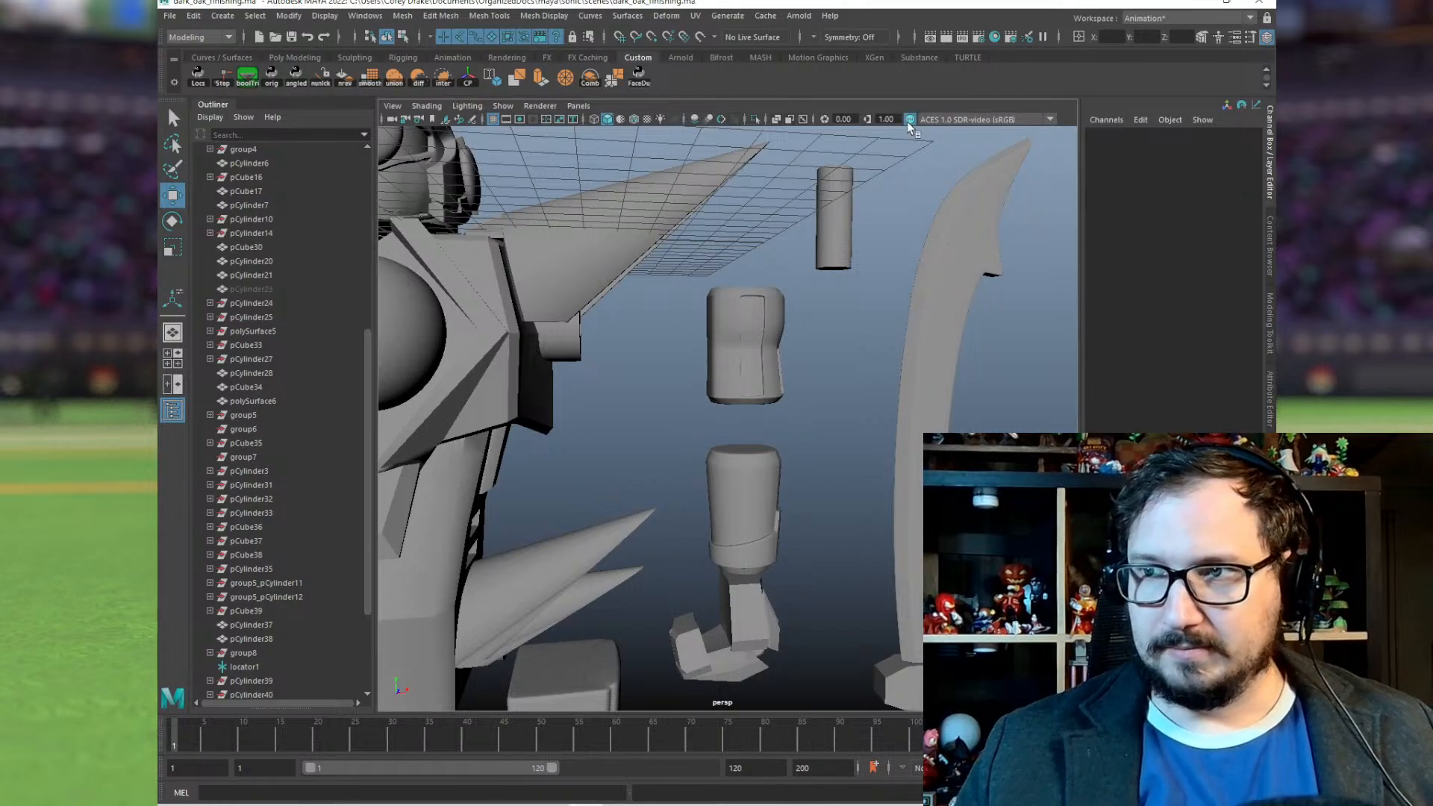
# Step: Duplicate the short peg cylinder beside the sword and snap the copy onto the forearm's upper face
pyautogui.scroll(-5, 822, 255)
pyautogui.click(785, 319)
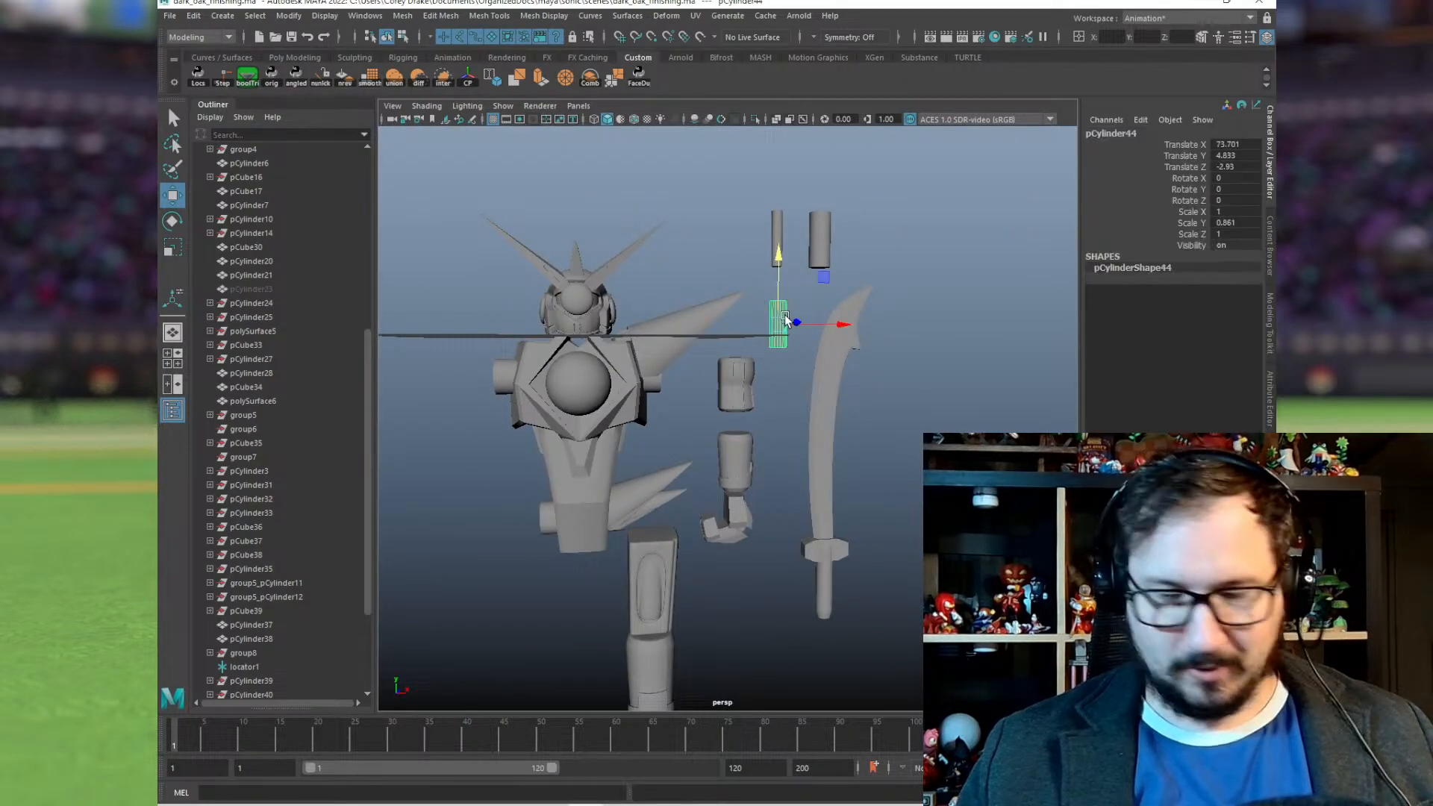
pyautogui.hotkey('ctrl', 'd')
pyautogui.scroll(10, 646, 432)
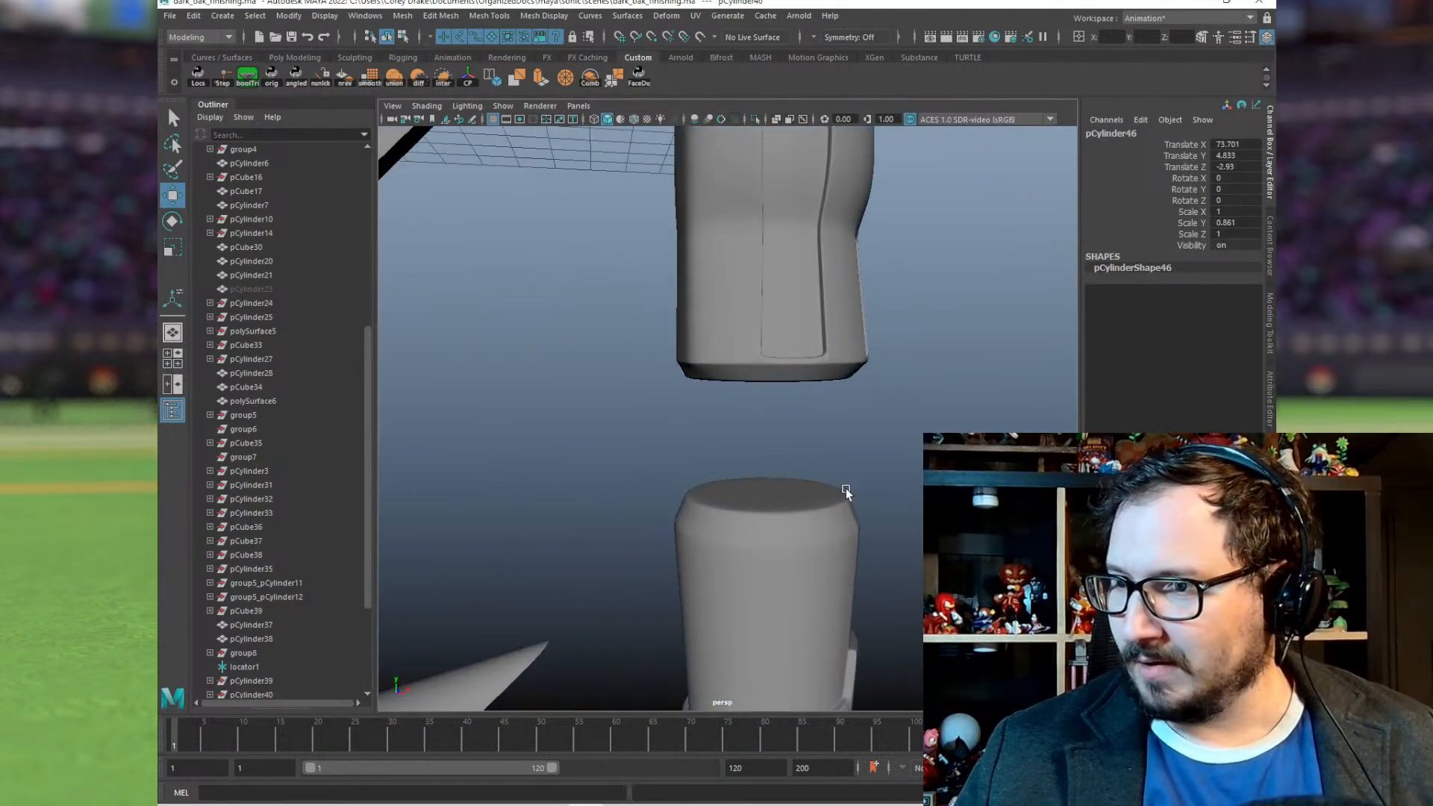
pyautogui.scroll(4, 872, 527)
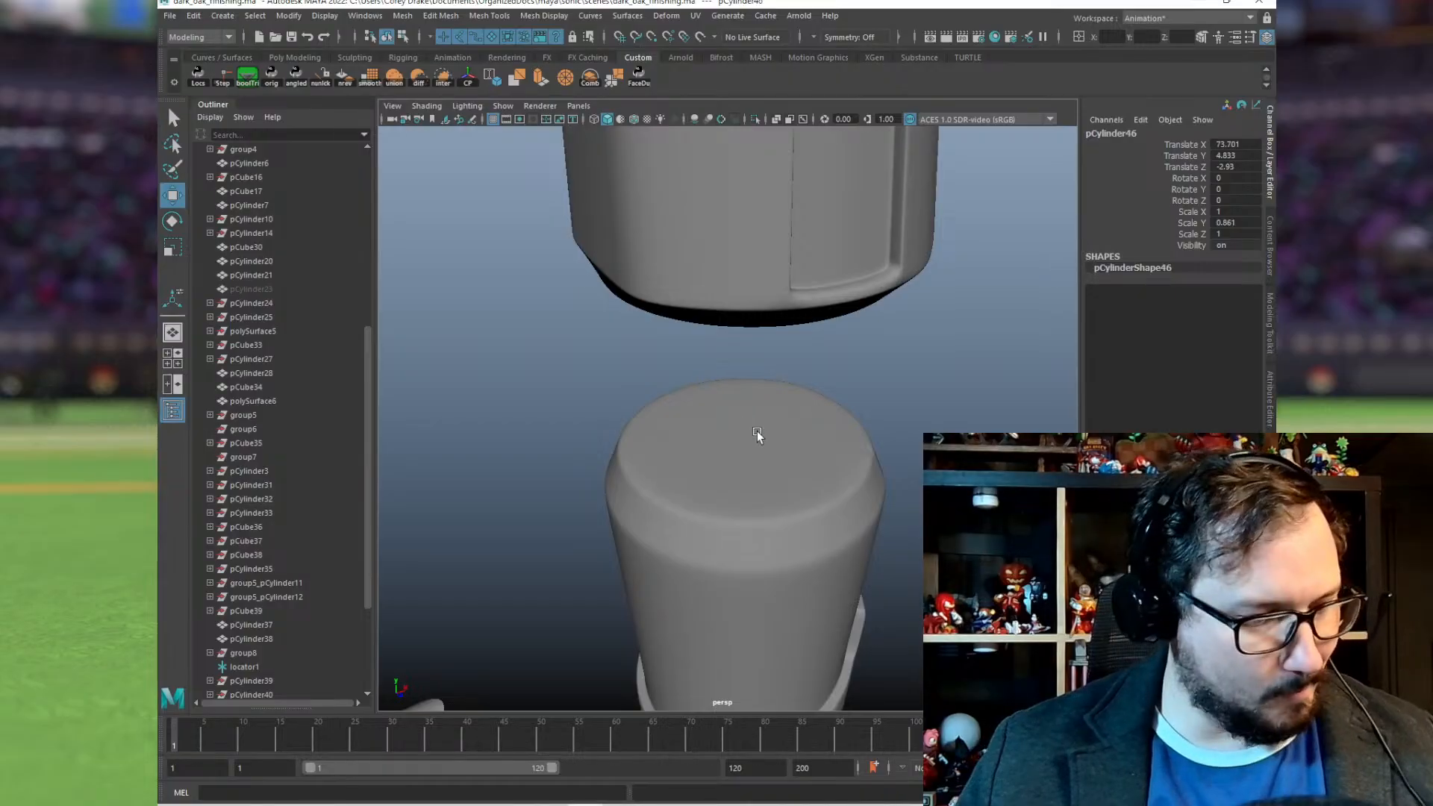
pyautogui.press('v')
pyautogui.moveTo(759, 438); pyautogui.dragTo(741, 448, button='middle')
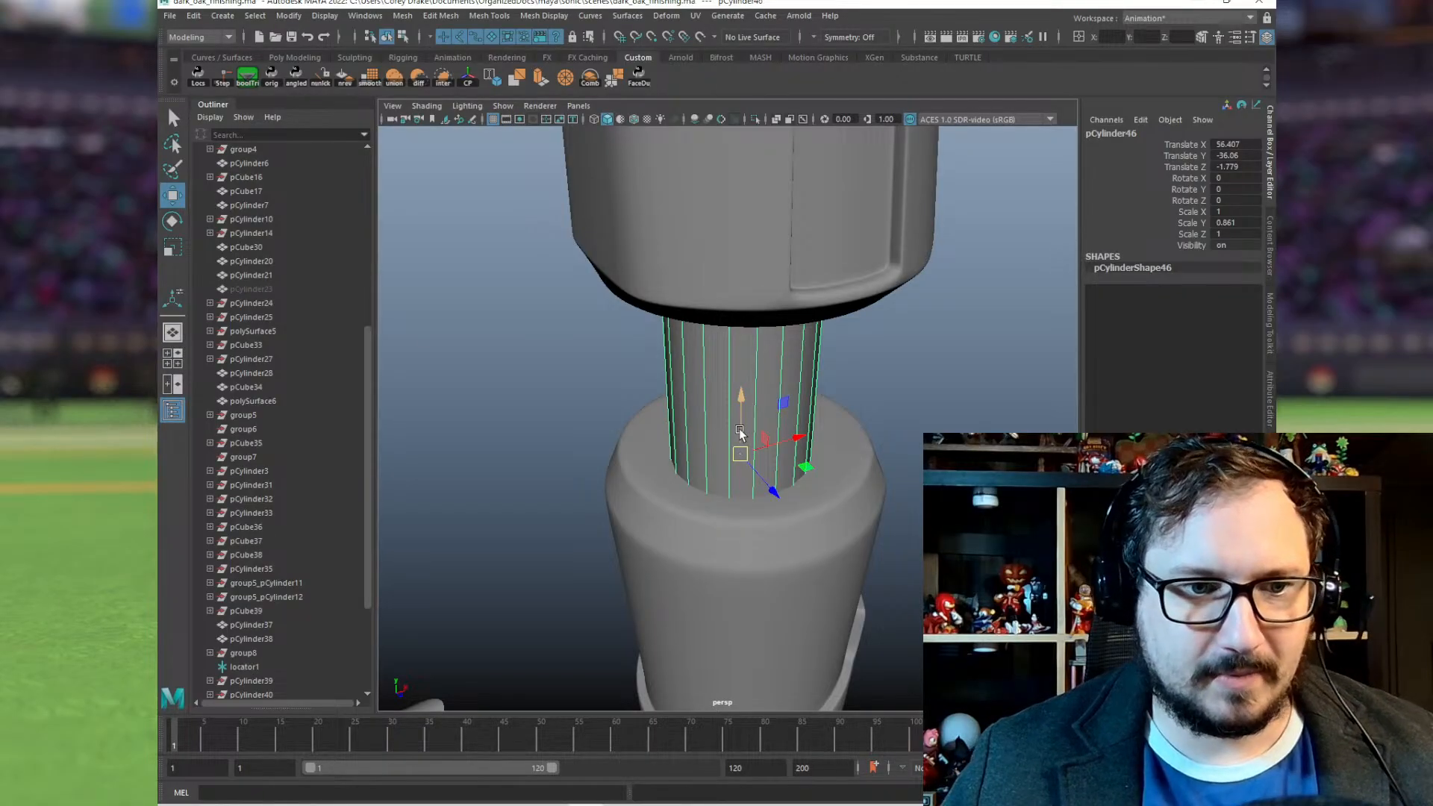
# Step: Centre the duplicated peg in the forearm's upper end at X 57.249, Y -37.422, Z -2.93, in wireframe display
pyautogui.scroll(4, 739, 433)
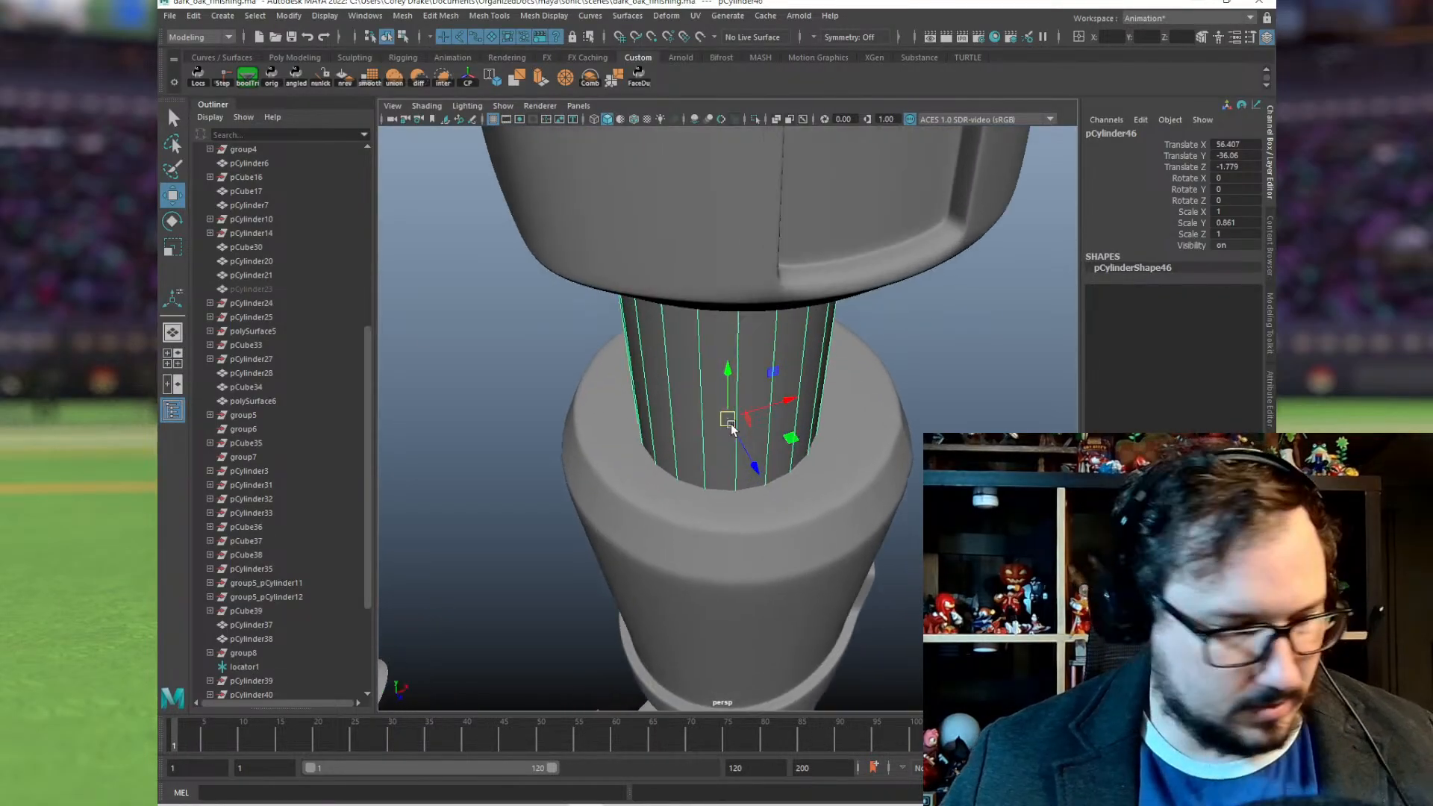
pyautogui.press('4')
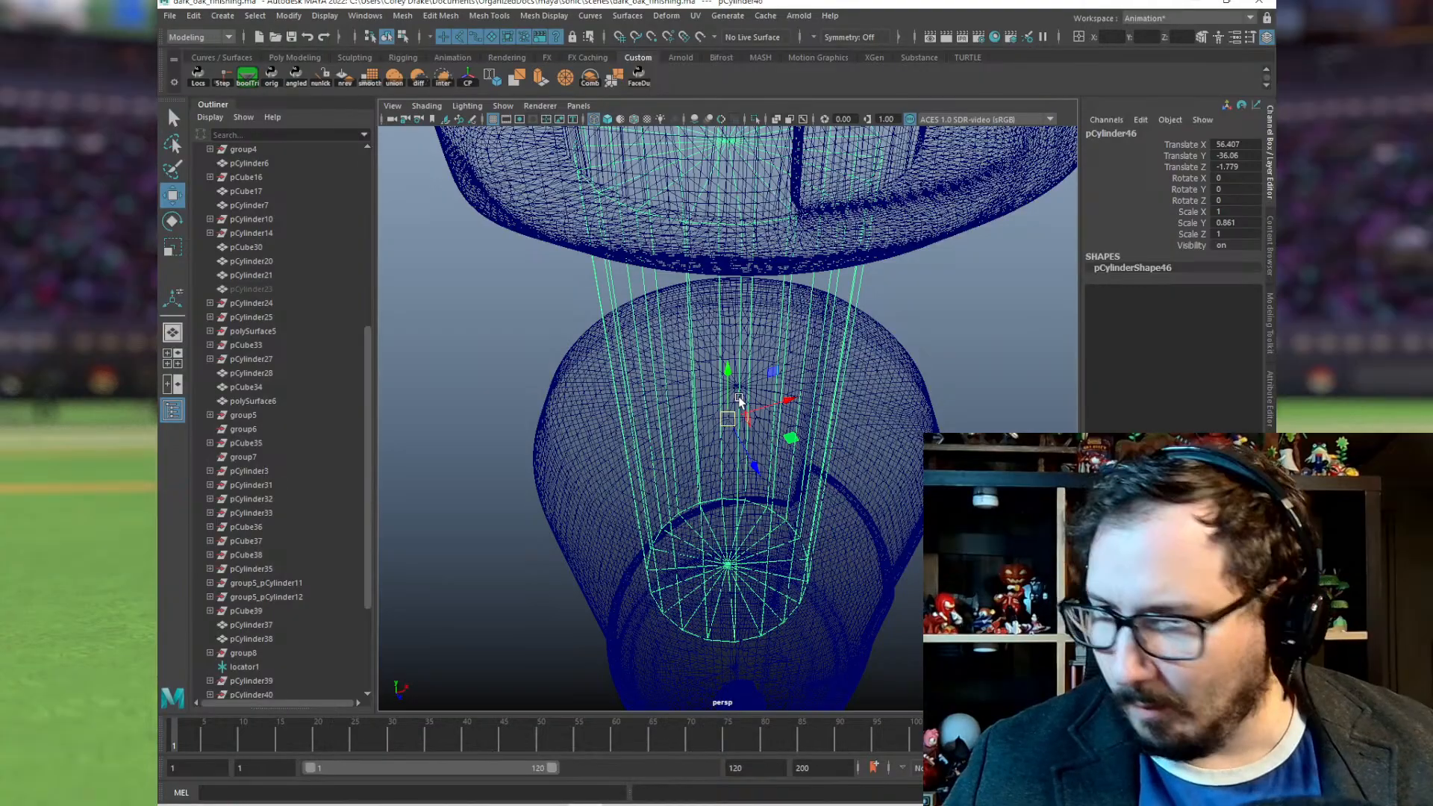
pyautogui.press('v')
pyautogui.moveTo(740, 401); pyautogui.dragTo(759, 375)
pyautogui.scroll(-4, 810, 381)
pyautogui.keyDown('alt'); pyautogui.moveTo(830, 424); pyautogui.dragTo(698, 445, button='right'); pyautogui.keyUp('alt')
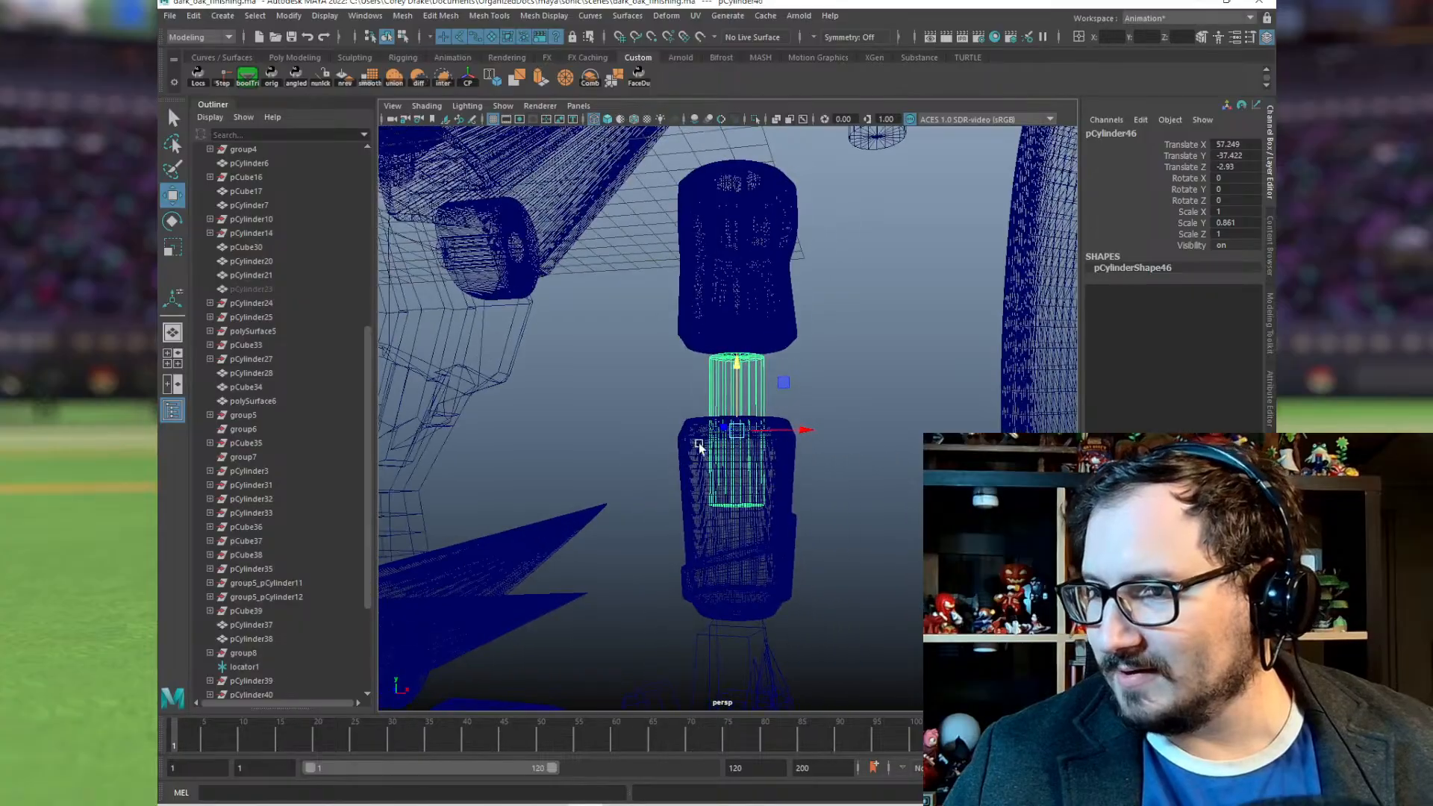
pyautogui.keyDown('alt'); pyautogui.moveTo(742, 537); pyautogui.dragTo(750, 453, button='middle'); pyautogui.keyUp('alt')
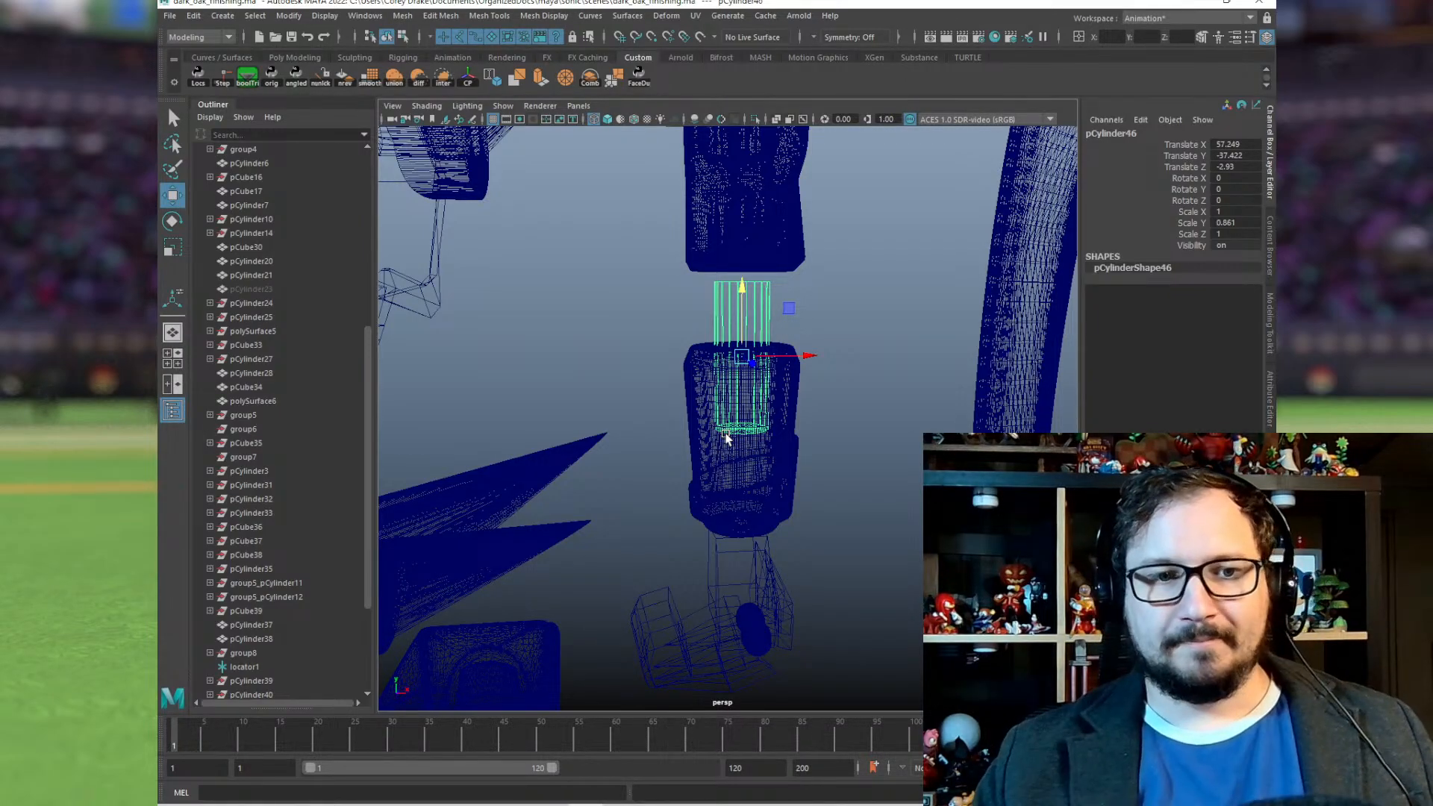
pyautogui.moveTo(863, 449)
pyautogui.keyDown('alt'); pyautogui.mouseDown()
pyautogui.moveTo(761, 457)
pyautogui.moveTo(855, 473)
pyautogui.mouseUp(); pyautogui.keyUp('alt')
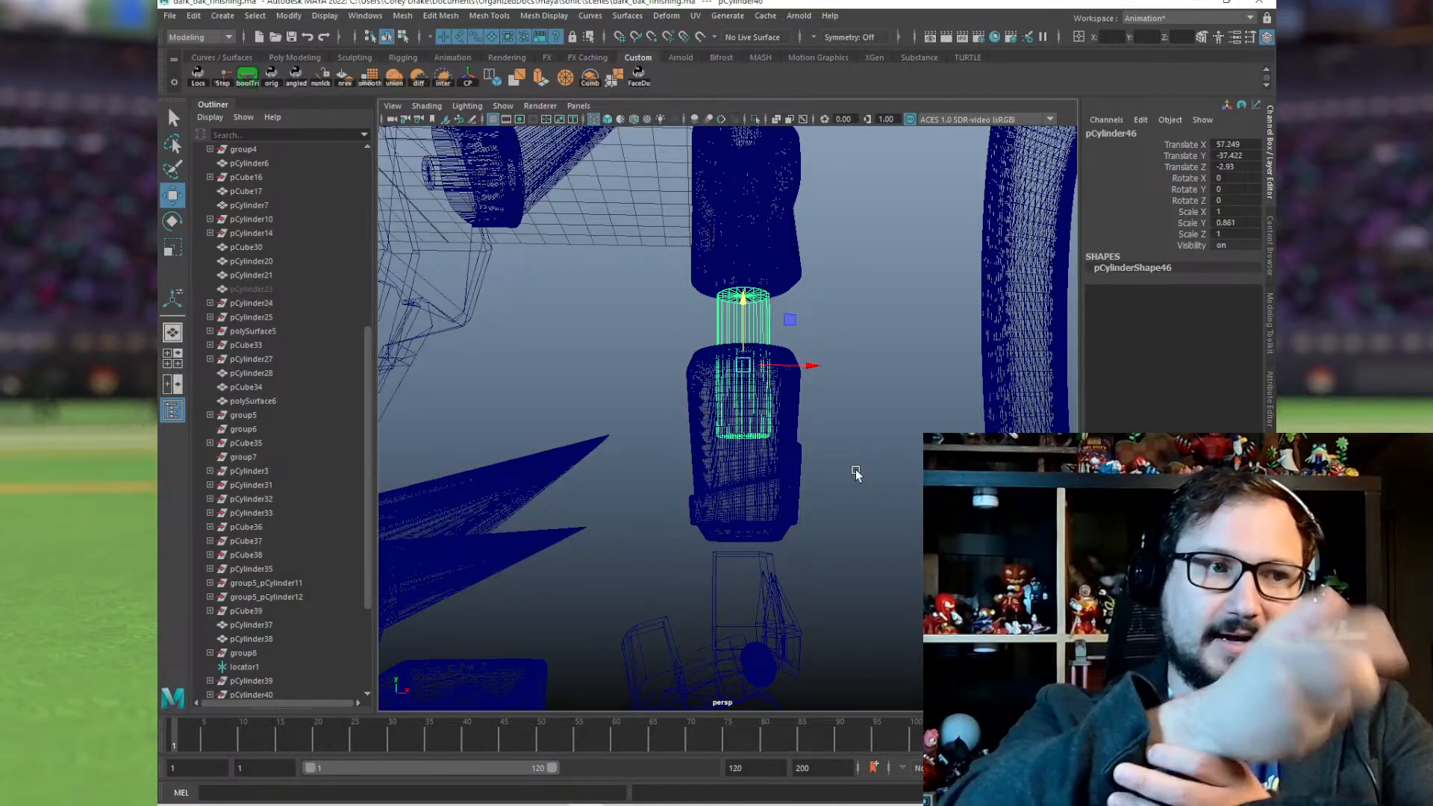
# Step: Cut the peg out of the forearm with a Boolean difference and return to shaded display
pyautogui.click(863, 400)
pyautogui.scroll(5, 841, 359)
pyautogui.click(817, 302)
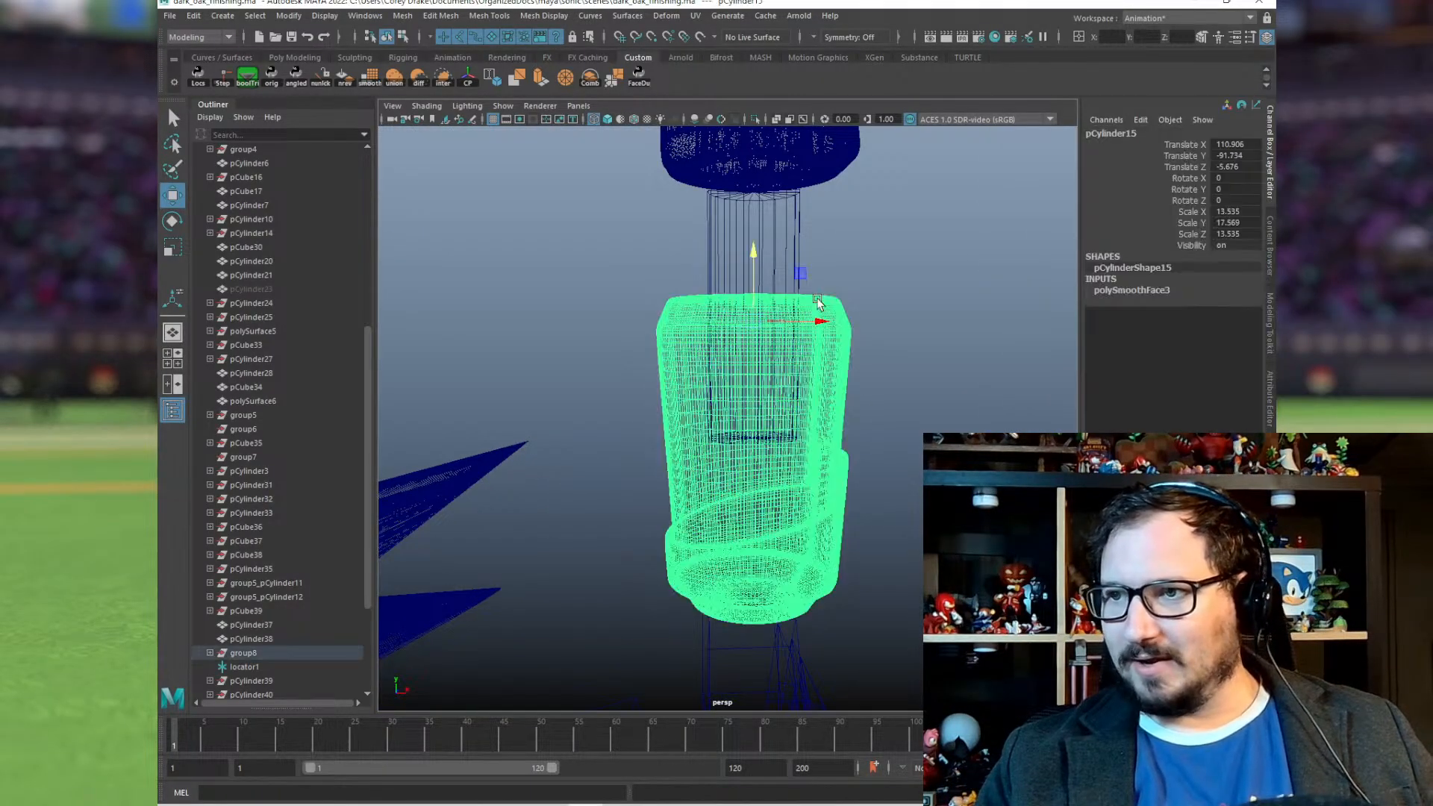
pyautogui.click(812, 224)
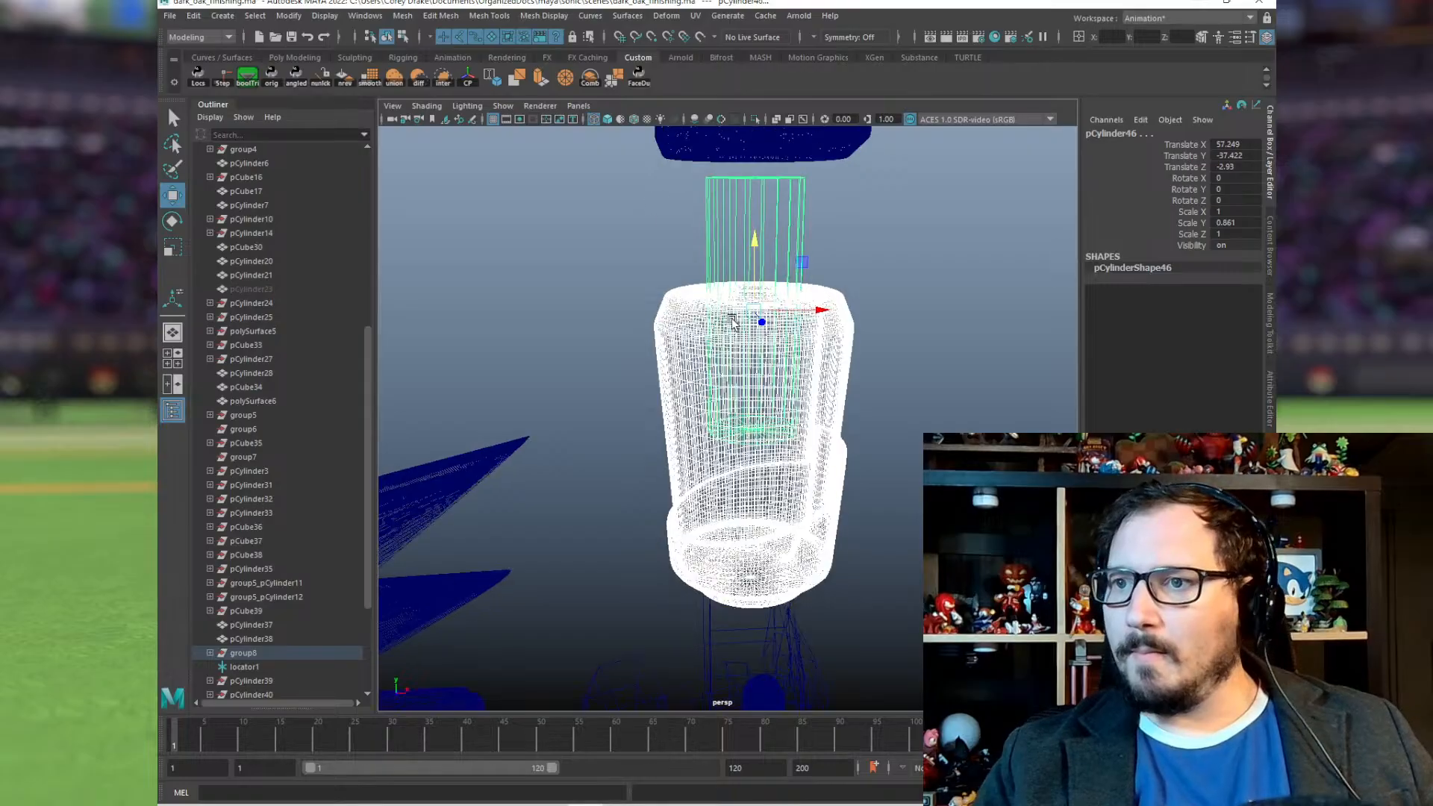
pyautogui.click(420, 79)
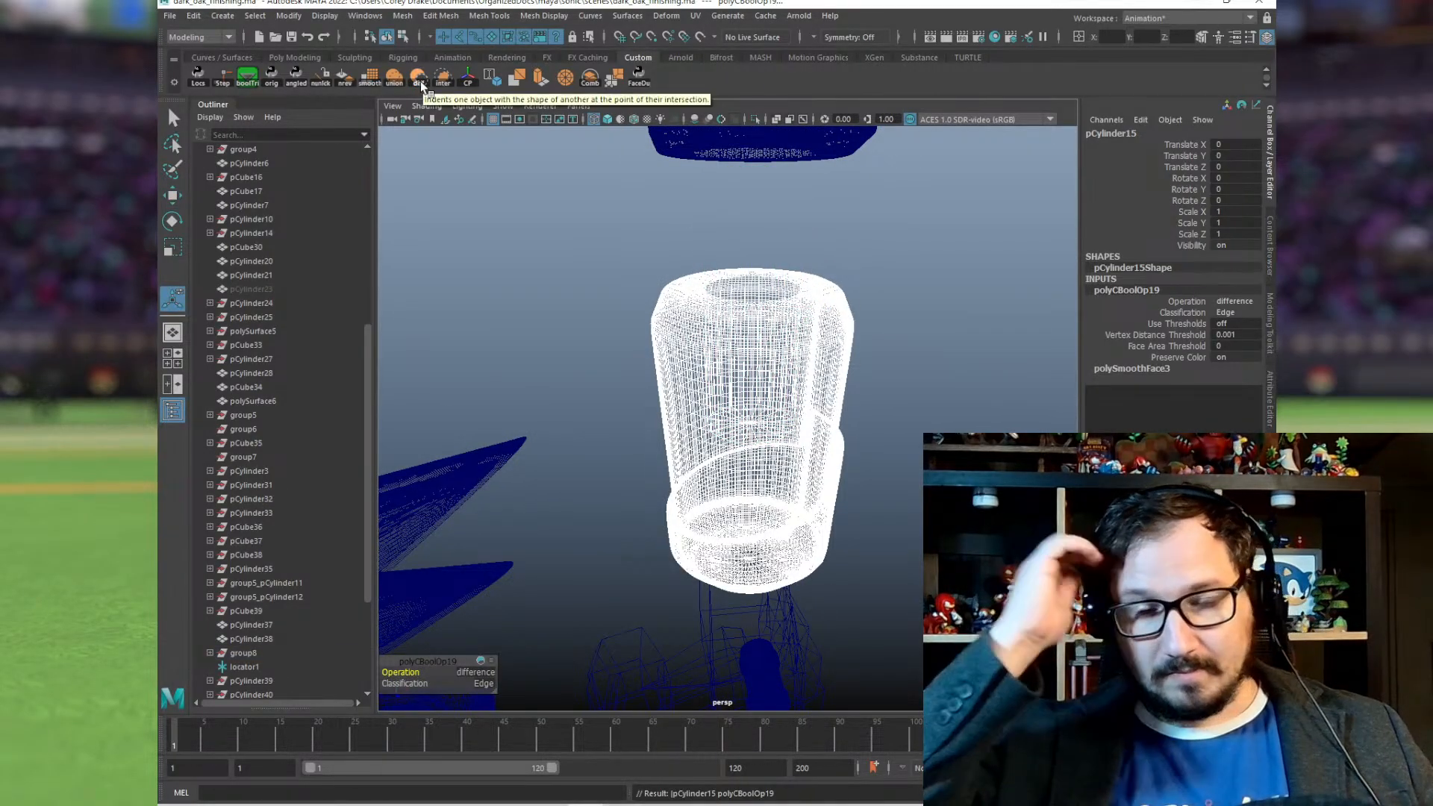
pyautogui.click(845, 251)
pyautogui.press('5')
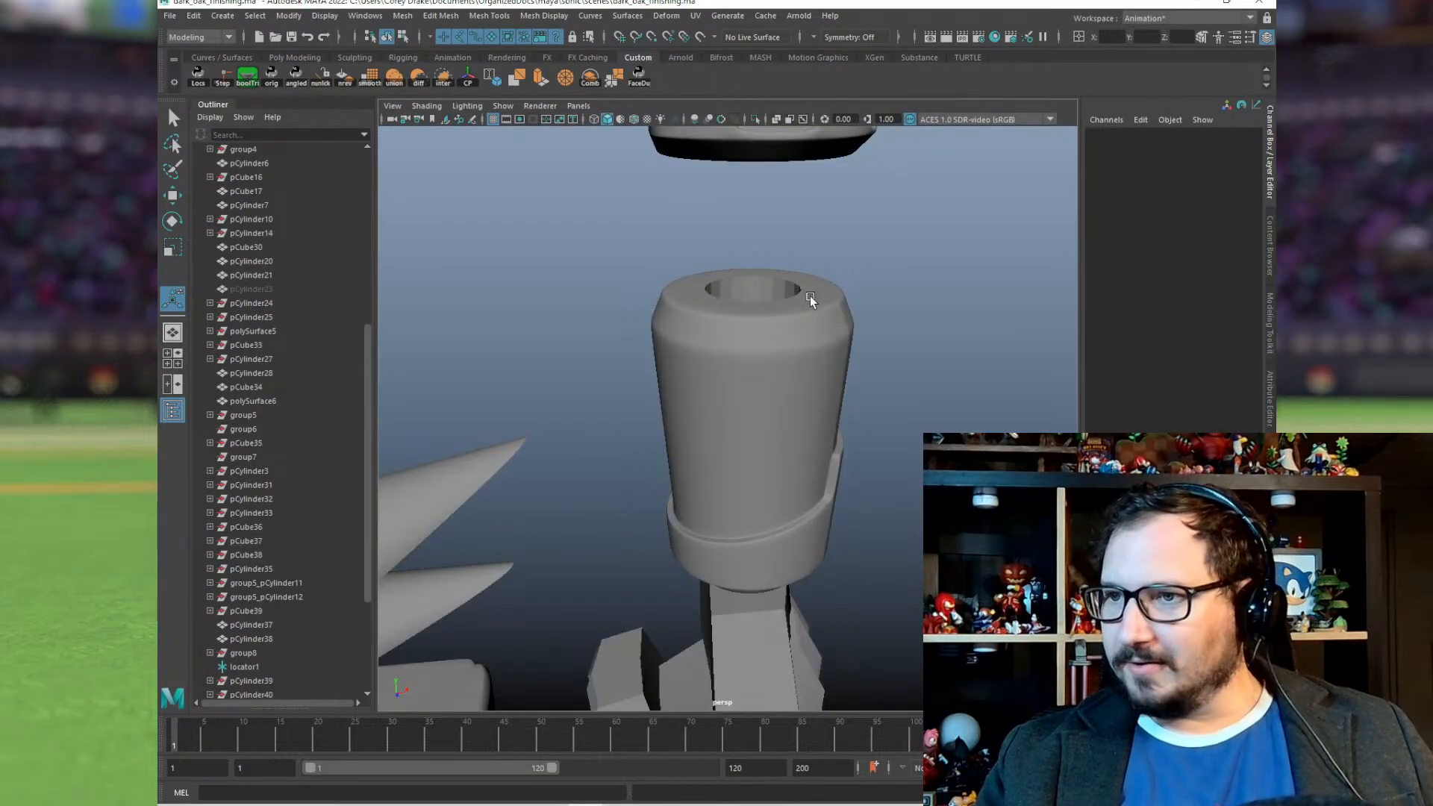
# Step: Duplicate the sword and move the copy over the arm, to about X -79.724, Y 54.078
pyautogui.moveTo(813, 295)
pyautogui.keyDown('alt'); pyautogui.mouseDown()
pyautogui.moveTo(768, 329)
pyautogui.moveTo(572, 291)
pyautogui.moveTo(857, 272)
pyautogui.moveTo(841, 308)
pyautogui.mouseUp(); pyautogui.keyUp('alt')
pyautogui.scroll(-5, 861, 422)
pyautogui.keyDown('alt'); pyautogui.moveTo(860, 422); pyautogui.dragTo(709, 361); pyautogui.keyUp('alt')
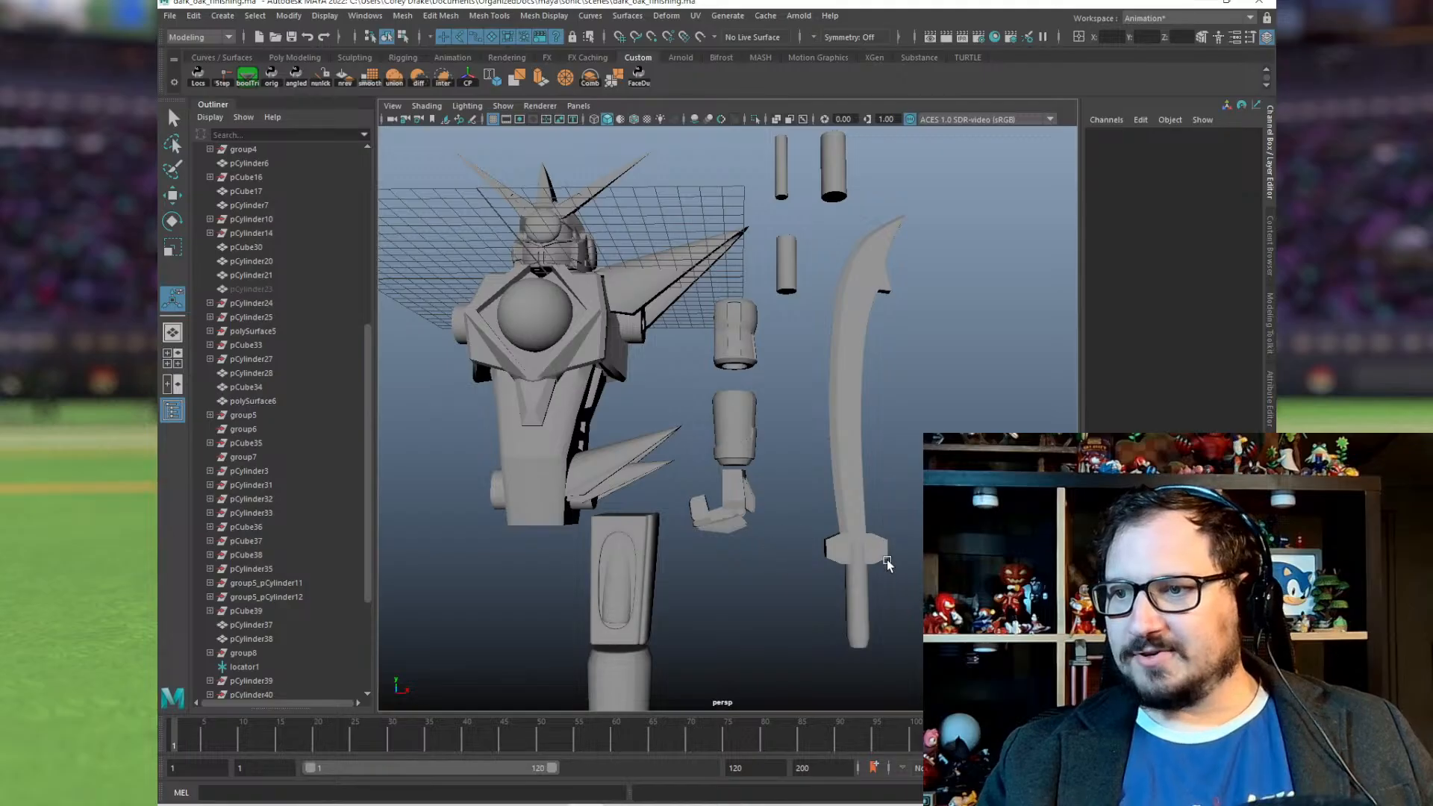
pyautogui.click(859, 574)
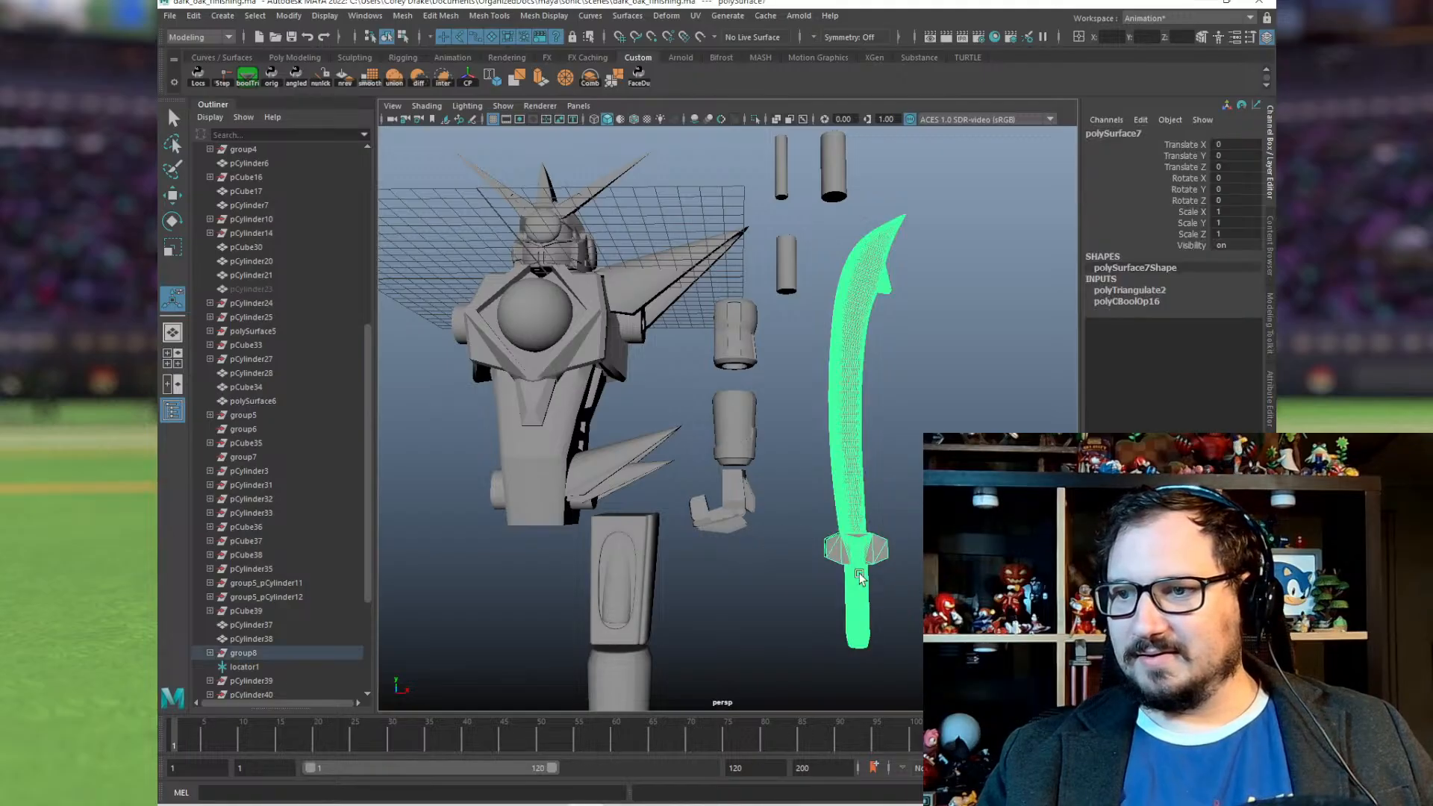
pyautogui.keyDown('alt'); pyautogui.moveTo(859, 574); pyautogui.dragTo(772, 571); pyautogui.keyUp('alt')
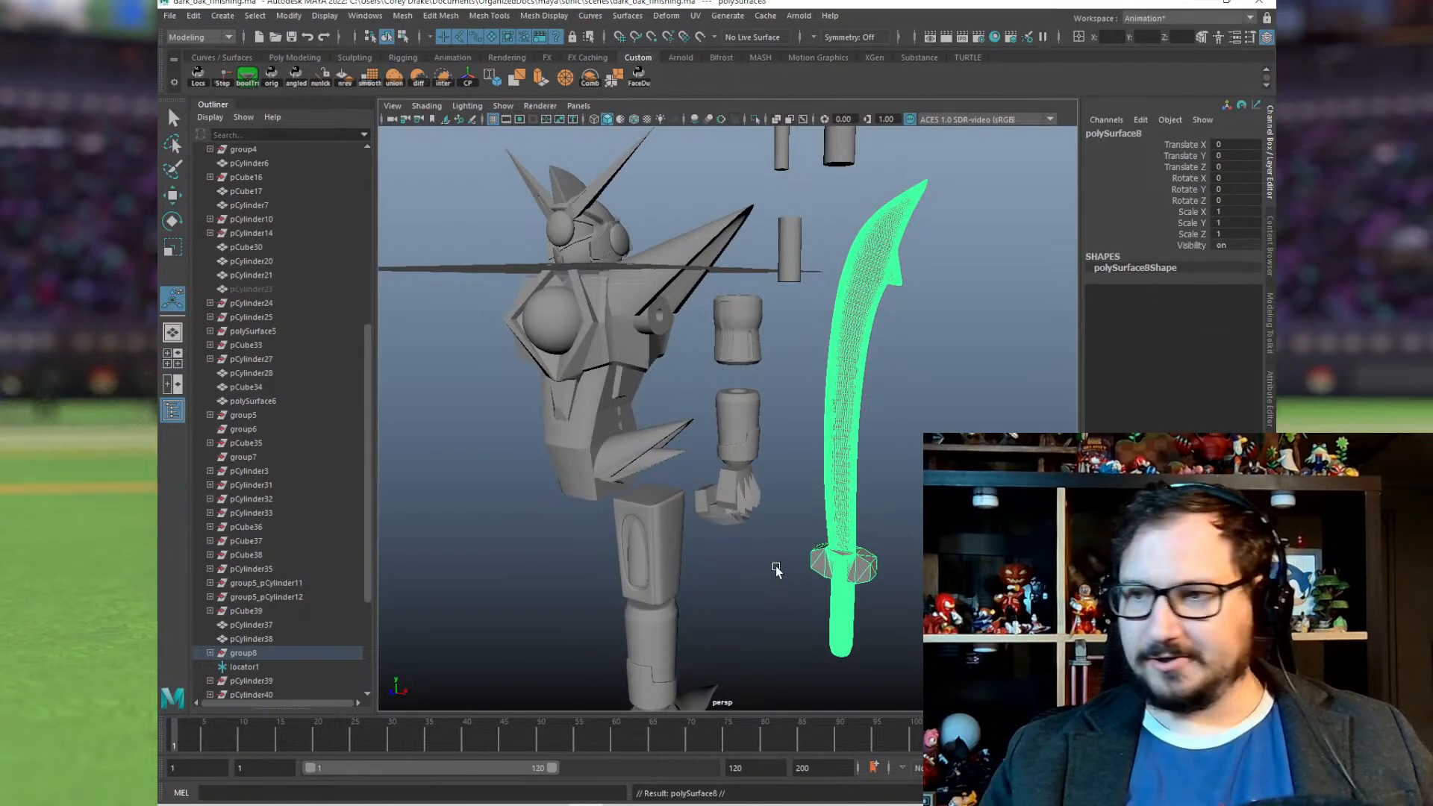
pyautogui.hotkey('ctrl', 'd')
pyautogui.press('w')
pyautogui.moveTo(912, 399); pyautogui.dragTo(790, 284, button='middle')
# Step: Rotate the sword copy about 87.8° around X and move its handle to the hand, at about Y -42.197, Z 102.317
pyautogui.press('e')
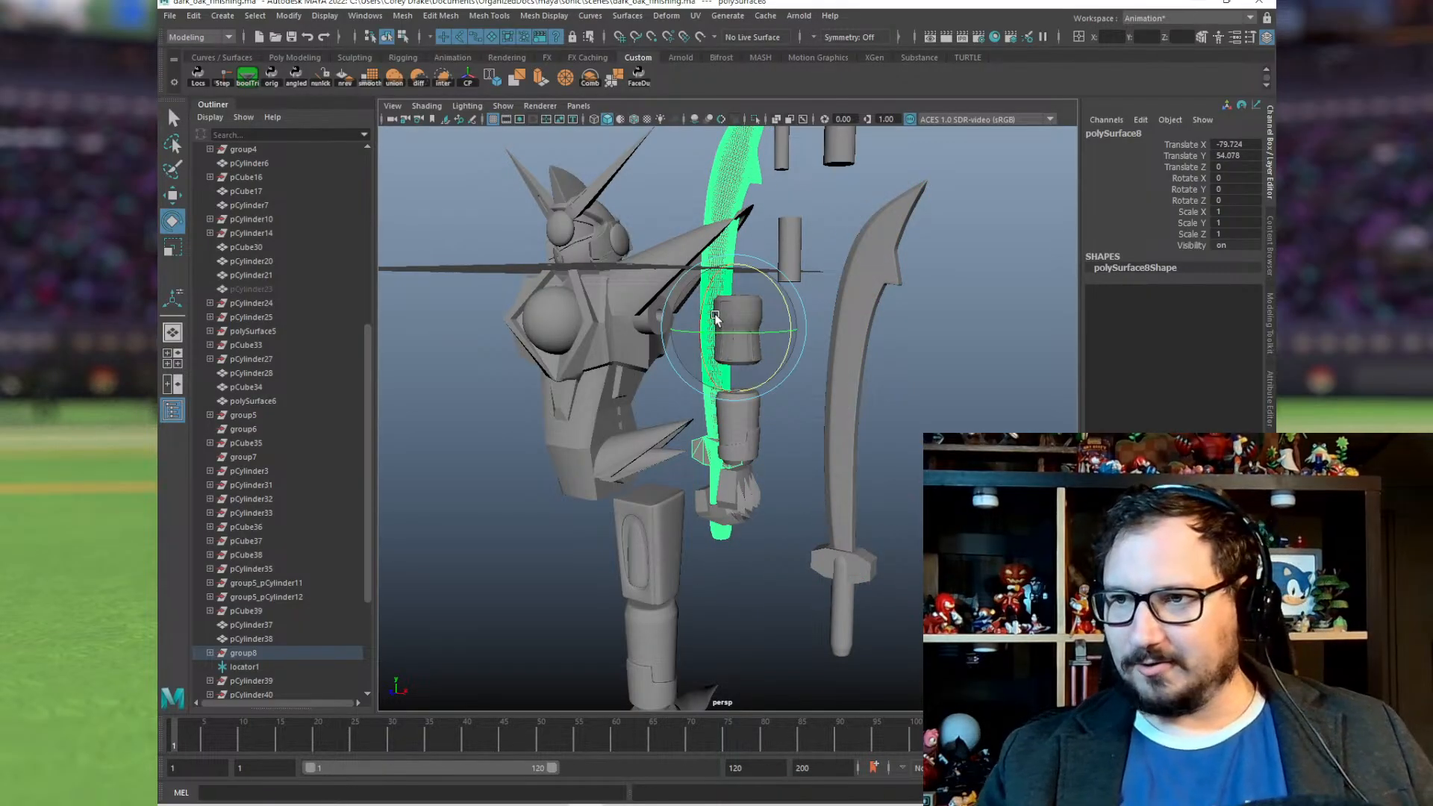
pyautogui.moveTo(767, 329); pyautogui.dragTo(703, 320)
pyautogui.press('w')
pyautogui.moveTo(685, 280); pyautogui.dragTo(495, 447, button='middle')
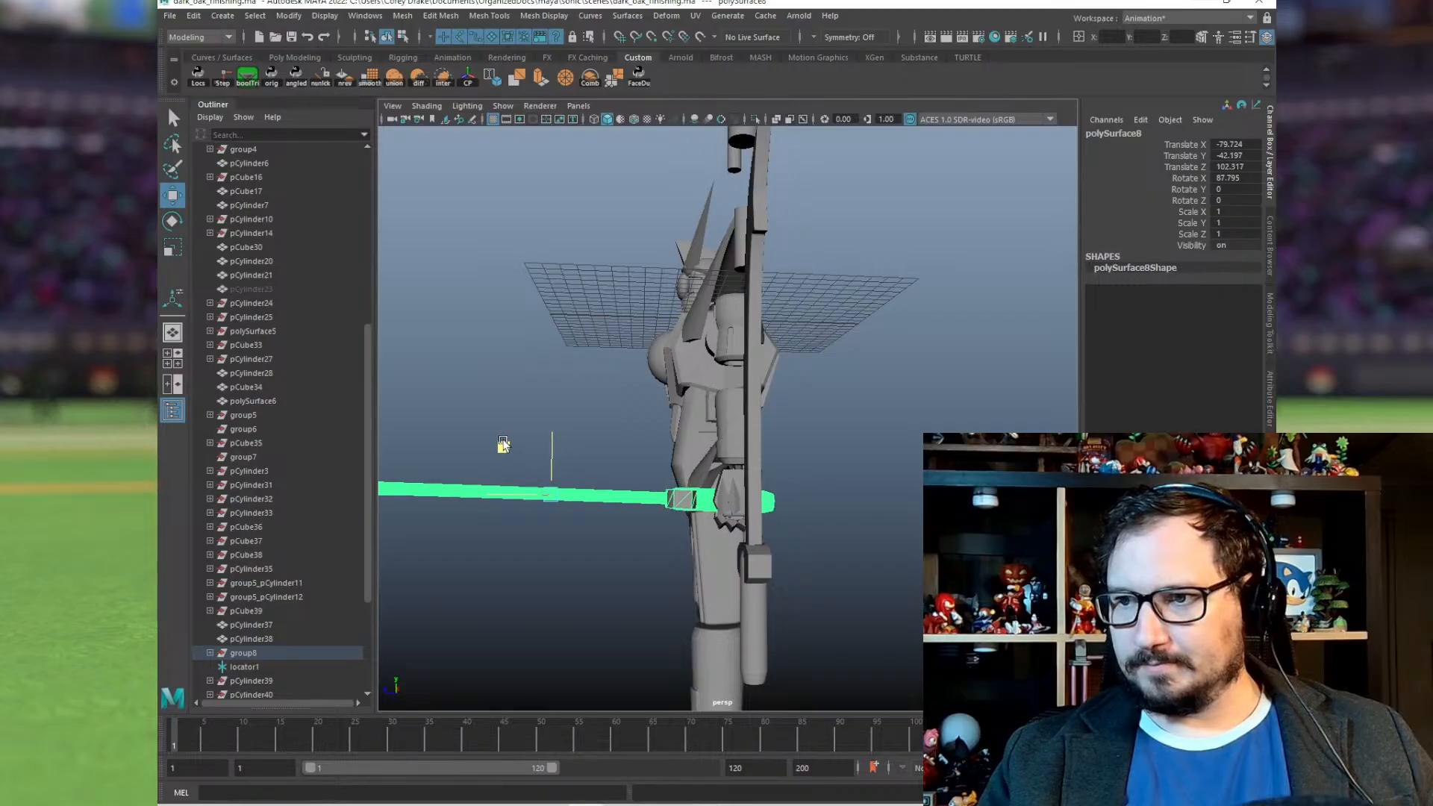
# Step: Scale the sword copy uniformly to about 0.882 to fit the hand
pyautogui.keyDown('alt'); pyautogui.moveTo(495, 448); pyautogui.dragTo(789, 427); pyautogui.keyUp('alt')
pyautogui.keyDown('alt'); pyautogui.moveTo(790, 427); pyautogui.dragTo(656, 607, button='right'); pyautogui.keyUp('alt')
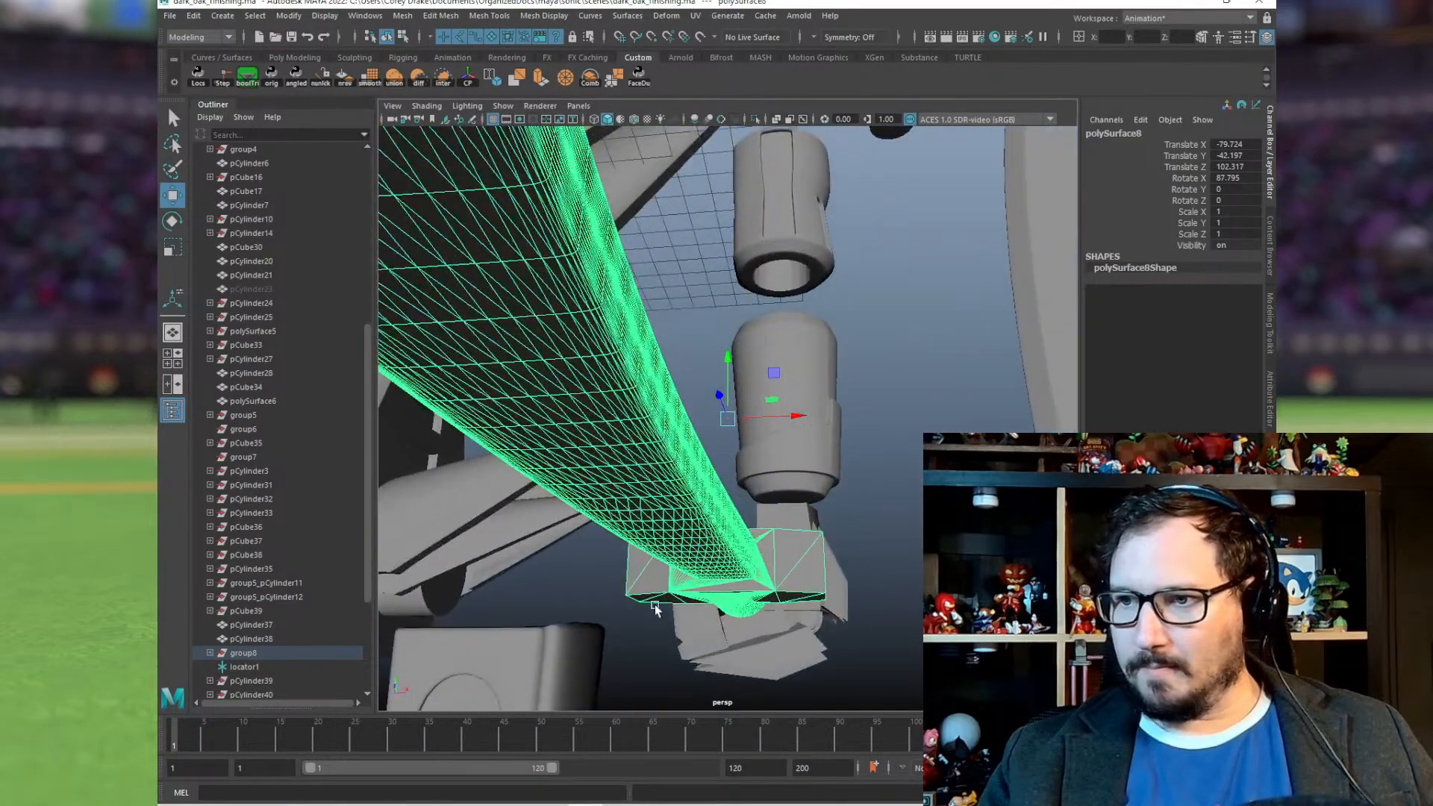
pyautogui.keyDown('alt'); pyautogui.moveTo(656, 607); pyautogui.dragTo(721, 341); pyautogui.keyUp('alt')
pyautogui.keyDown('alt'); pyautogui.moveTo(722, 341); pyautogui.dragTo(844, 499, button='right'); pyautogui.keyUp('alt')
pyautogui.scroll(-5, 659, 474)
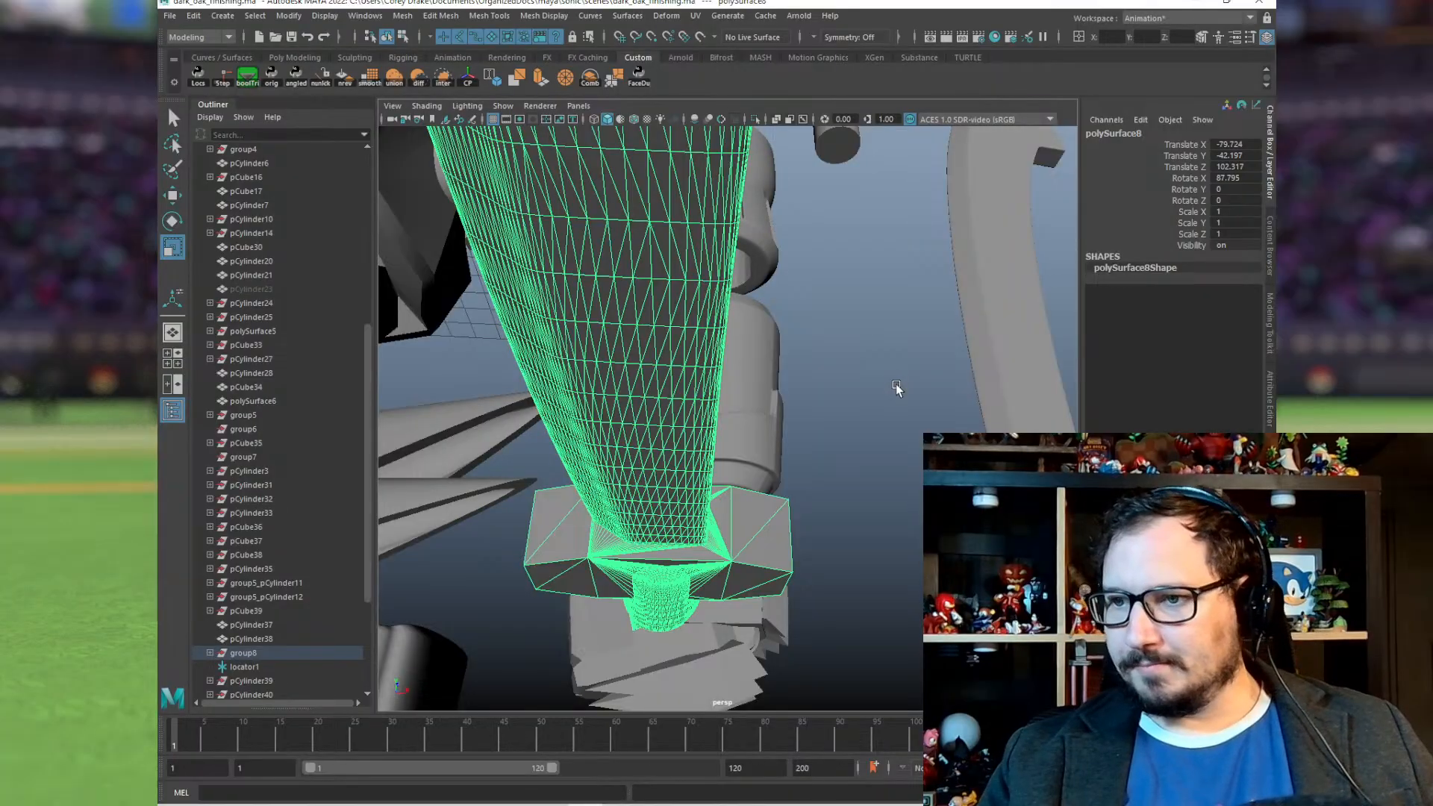
pyautogui.moveTo(896, 387); pyautogui.dragTo(852, 385, button='middle')
pyautogui.hotkey('ctrl', 'z')
pyautogui.scroll(-4, 851, 379)
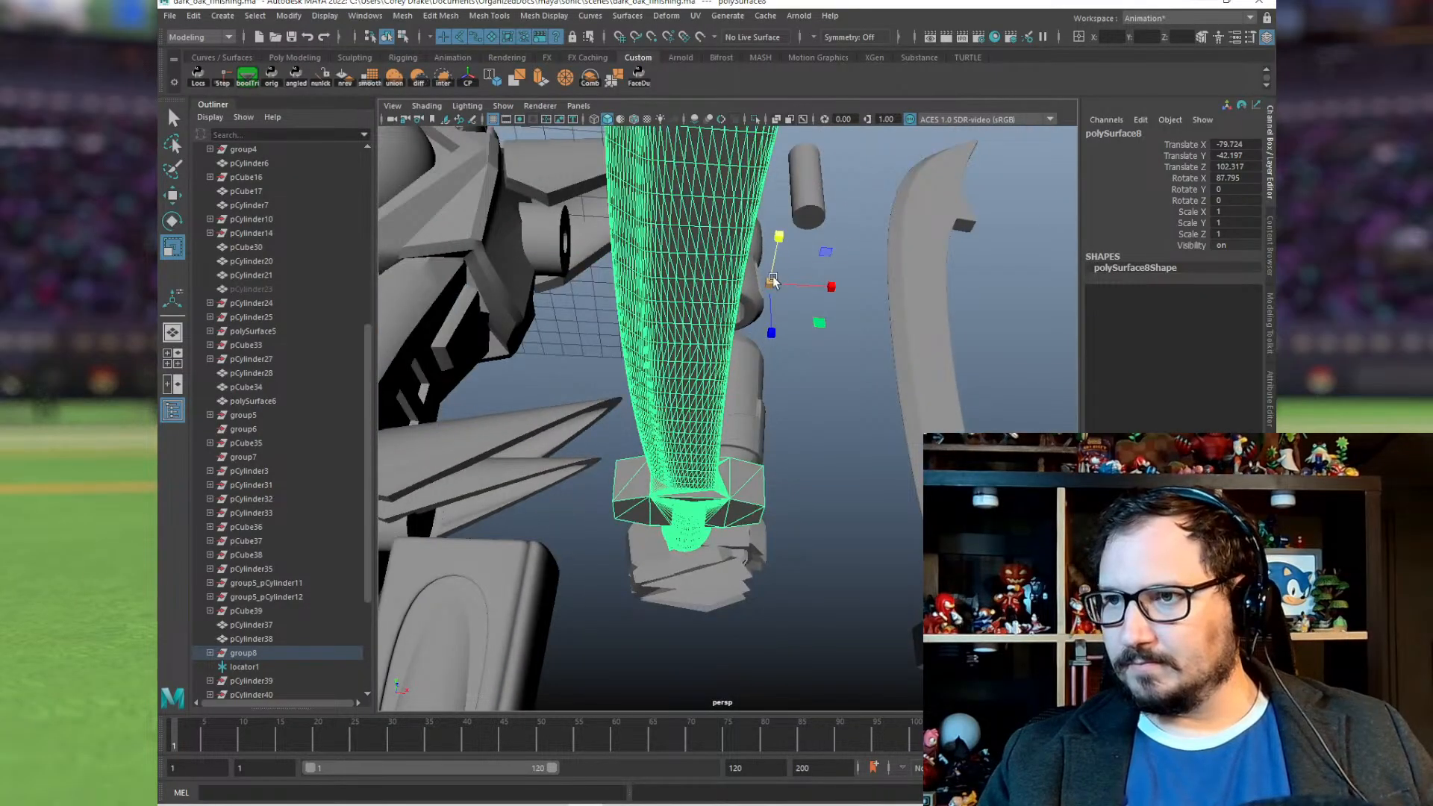
pyautogui.moveTo(773, 279); pyautogui.dragTo(683, 290)
pyautogui.scroll(4, 896, 491)
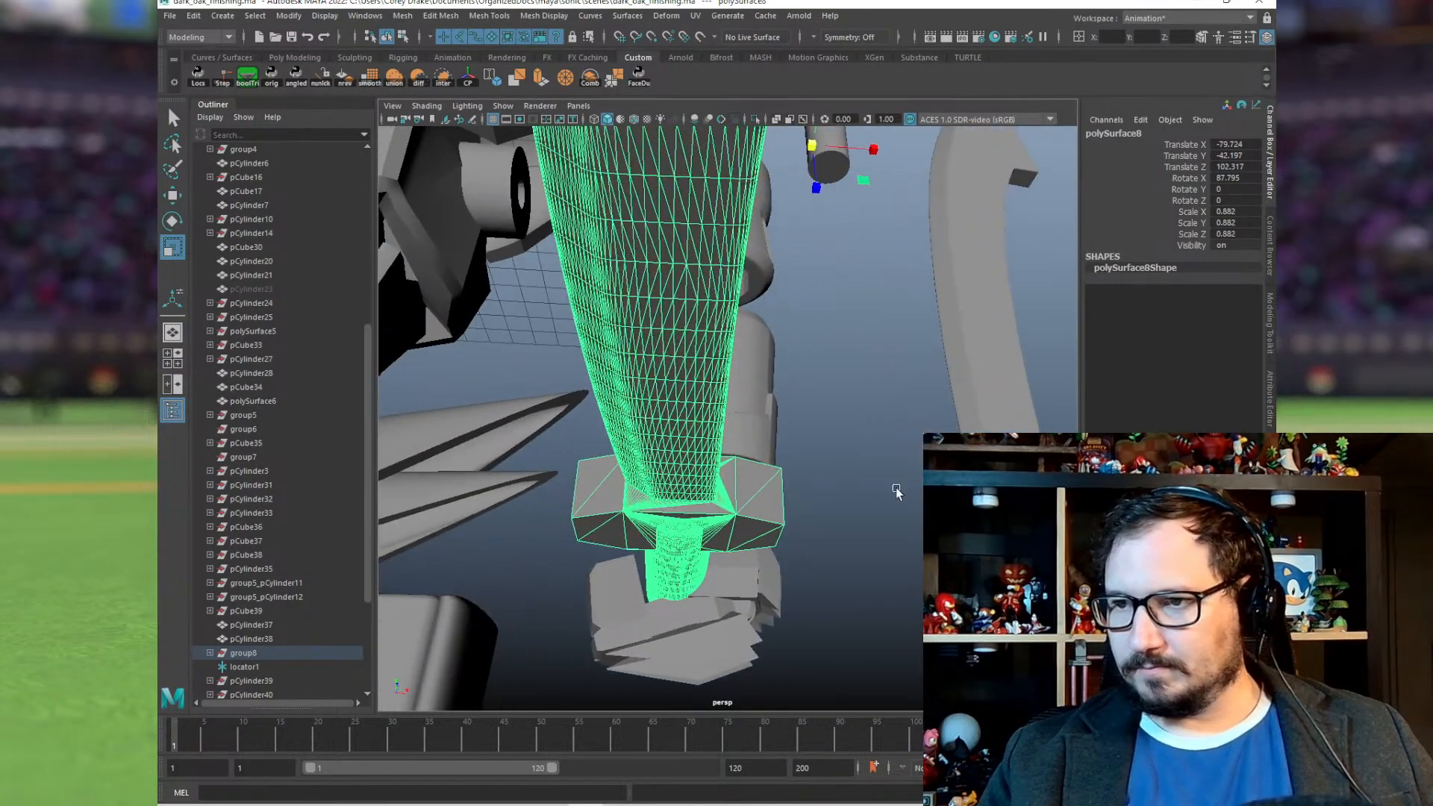
# Step: Shift the sword copy sideways to about X -81.943 so its handle lines up with the hand
pyautogui.scroll(-1, 897, 491)
pyautogui.press('w')
pyautogui.moveTo(851, 211)
pyautogui.mouseDown()
pyautogui.moveTo(750, 202)
pyautogui.moveTo(828, 207)
pyautogui.mouseUp()
pyautogui.keyDown('alt'); pyautogui.moveTo(644, 487); pyautogui.dragTo(691, 490); pyautogui.keyUp('alt')
pyautogui.scroll(-10, 672, 470)
pyautogui.keyDown('alt'); pyautogui.moveTo(649, 380); pyautogui.dragTo(583, 423); pyautogui.keyUp('alt')
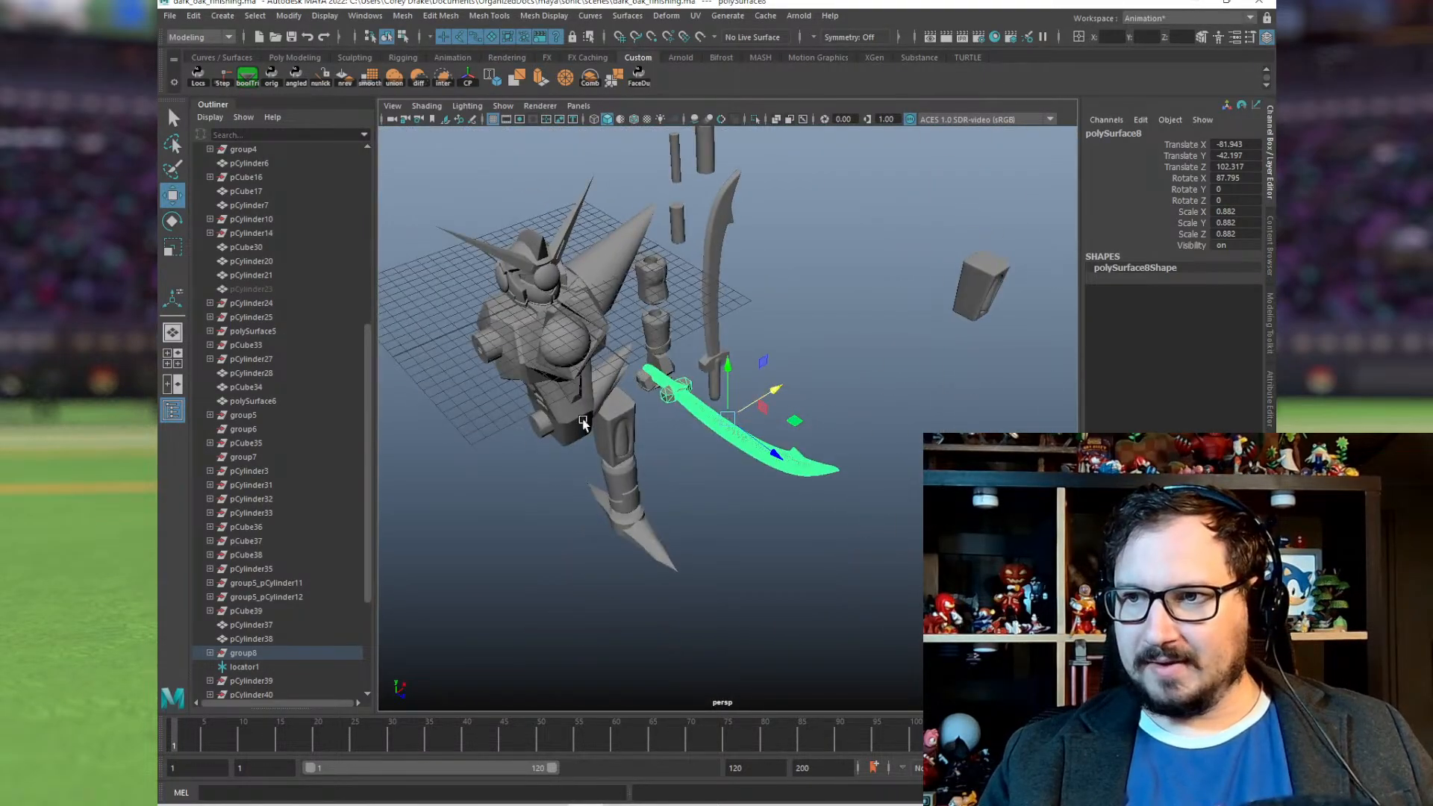
# Step: Relocate the sword copy's pivot to the centre of the handle's end
pyautogui.scroll(10, 582, 423)
pyautogui.keyDown('alt'); pyautogui.moveTo(716, 470); pyautogui.dragTo(765, 488); pyautogui.keyUp('alt')
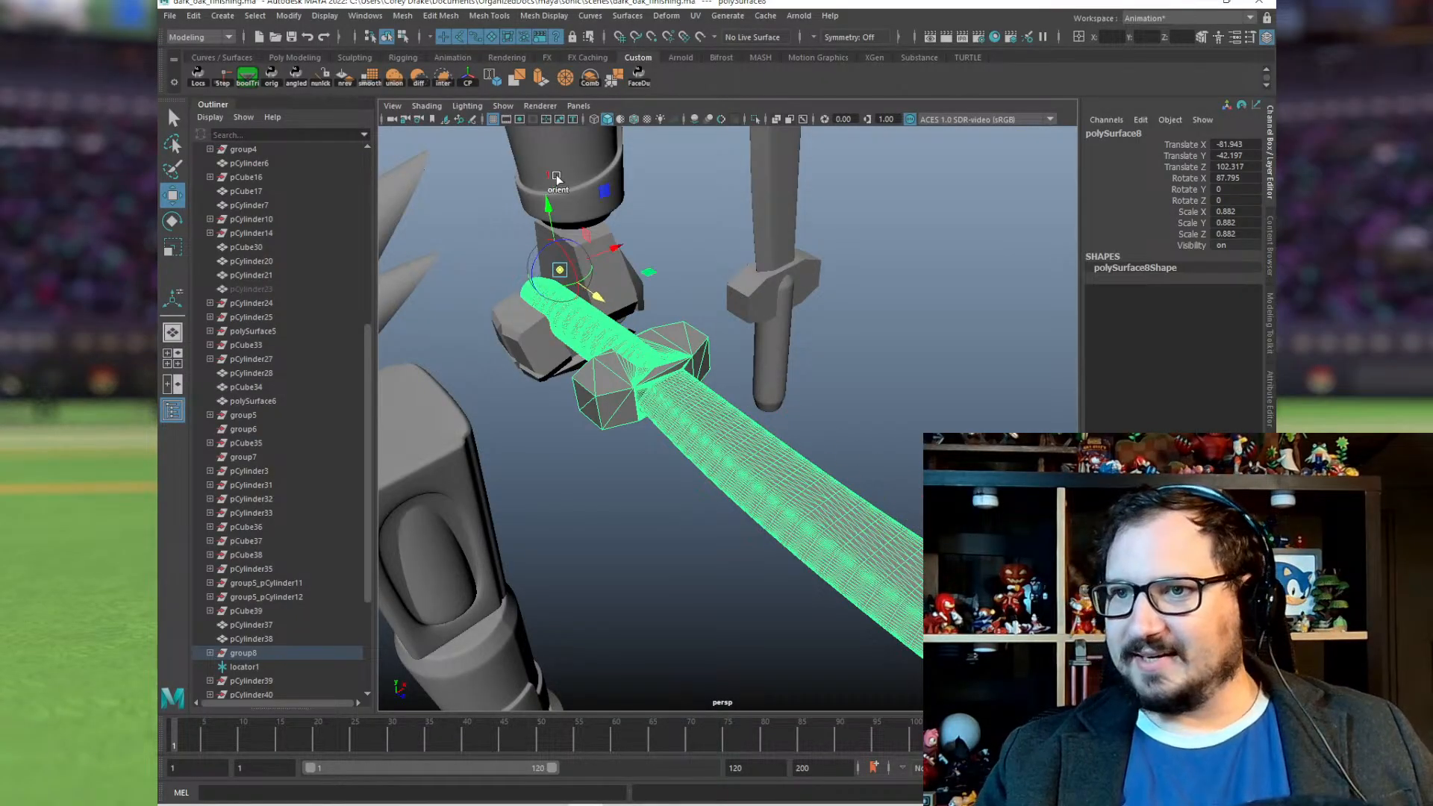
pyautogui.moveTo(545, 202); pyautogui.dragTo(553, 248)
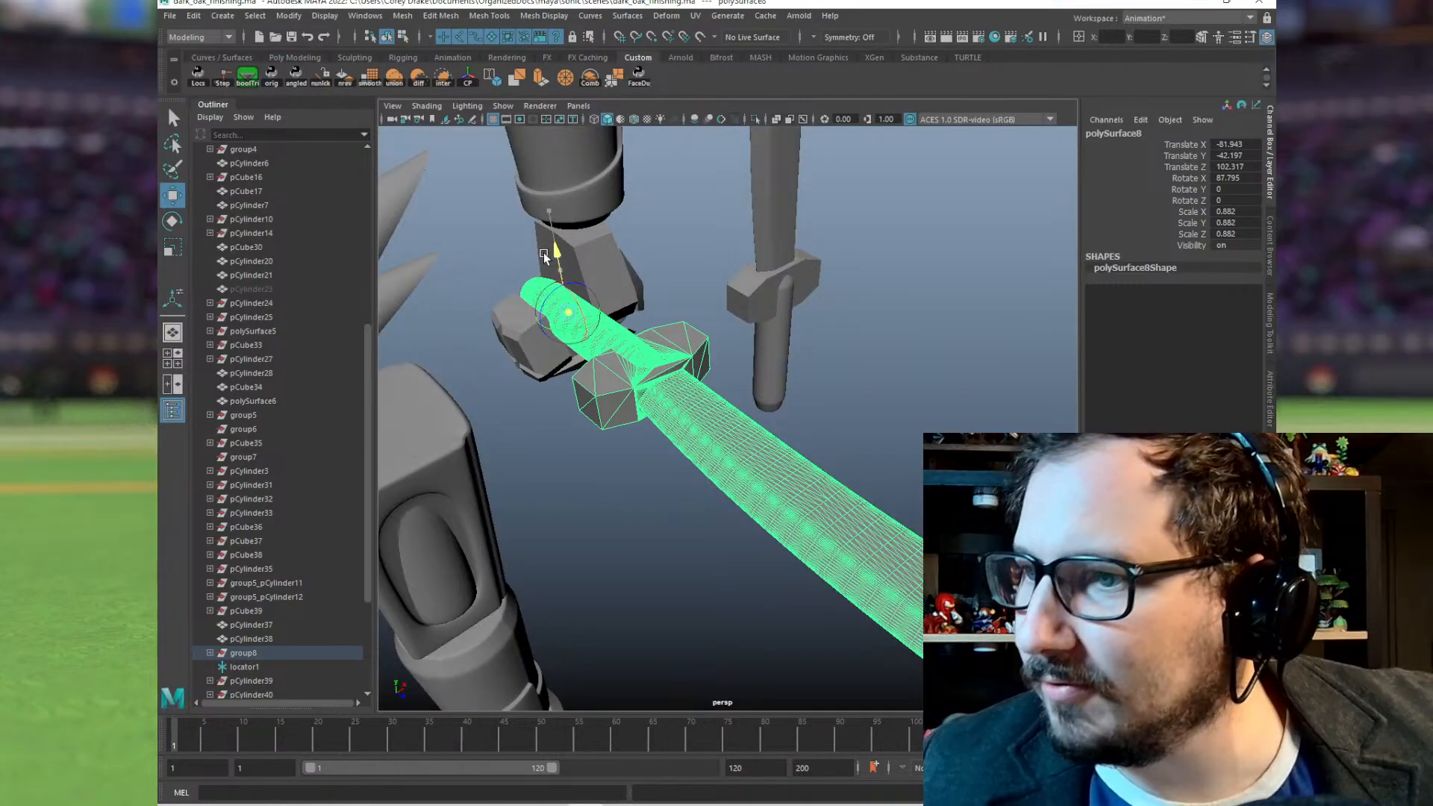
pyautogui.scroll(-3, 555, 253)
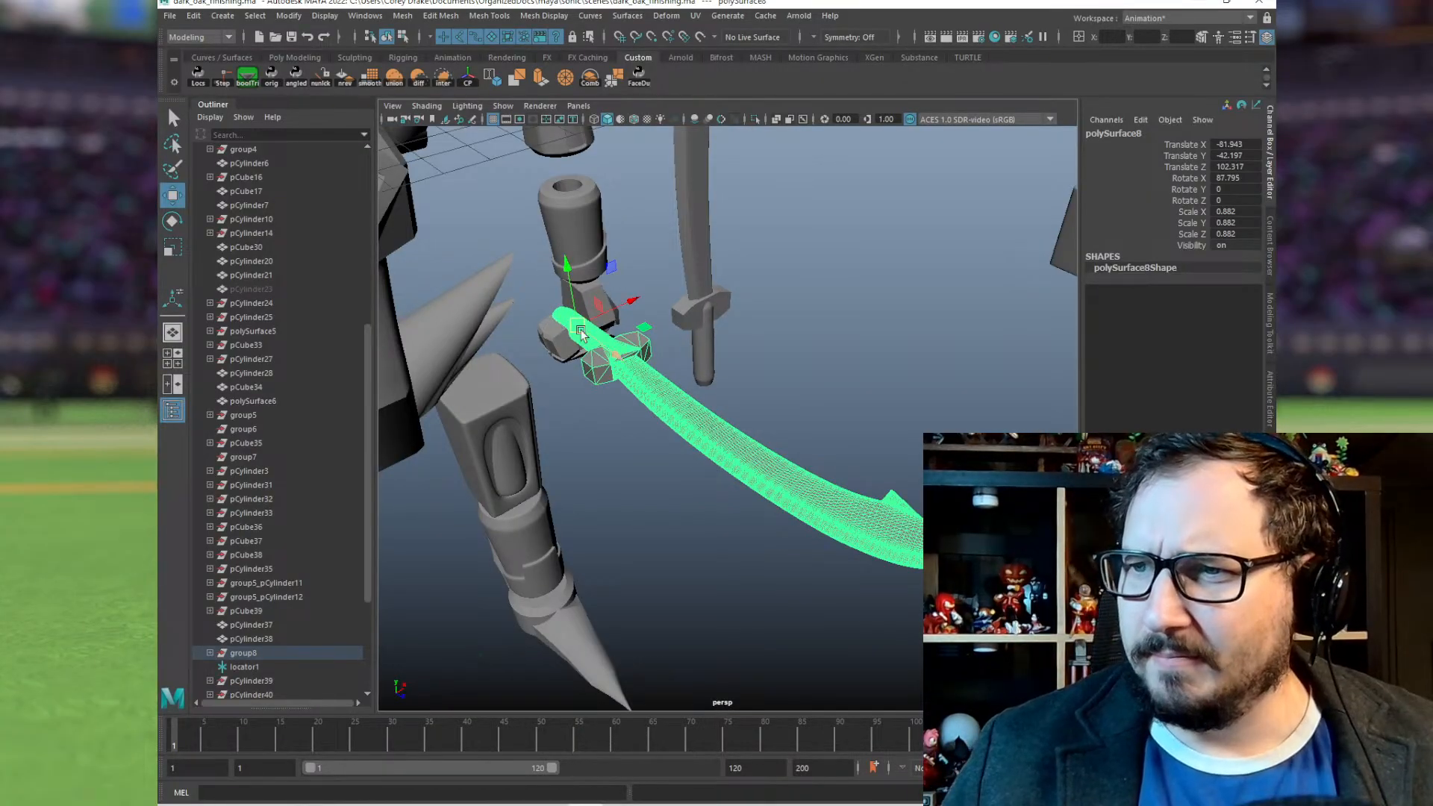
pyautogui.keyDown('alt'); pyautogui.moveTo(582, 334); pyautogui.dragTo(859, 451); pyautogui.keyUp('alt')
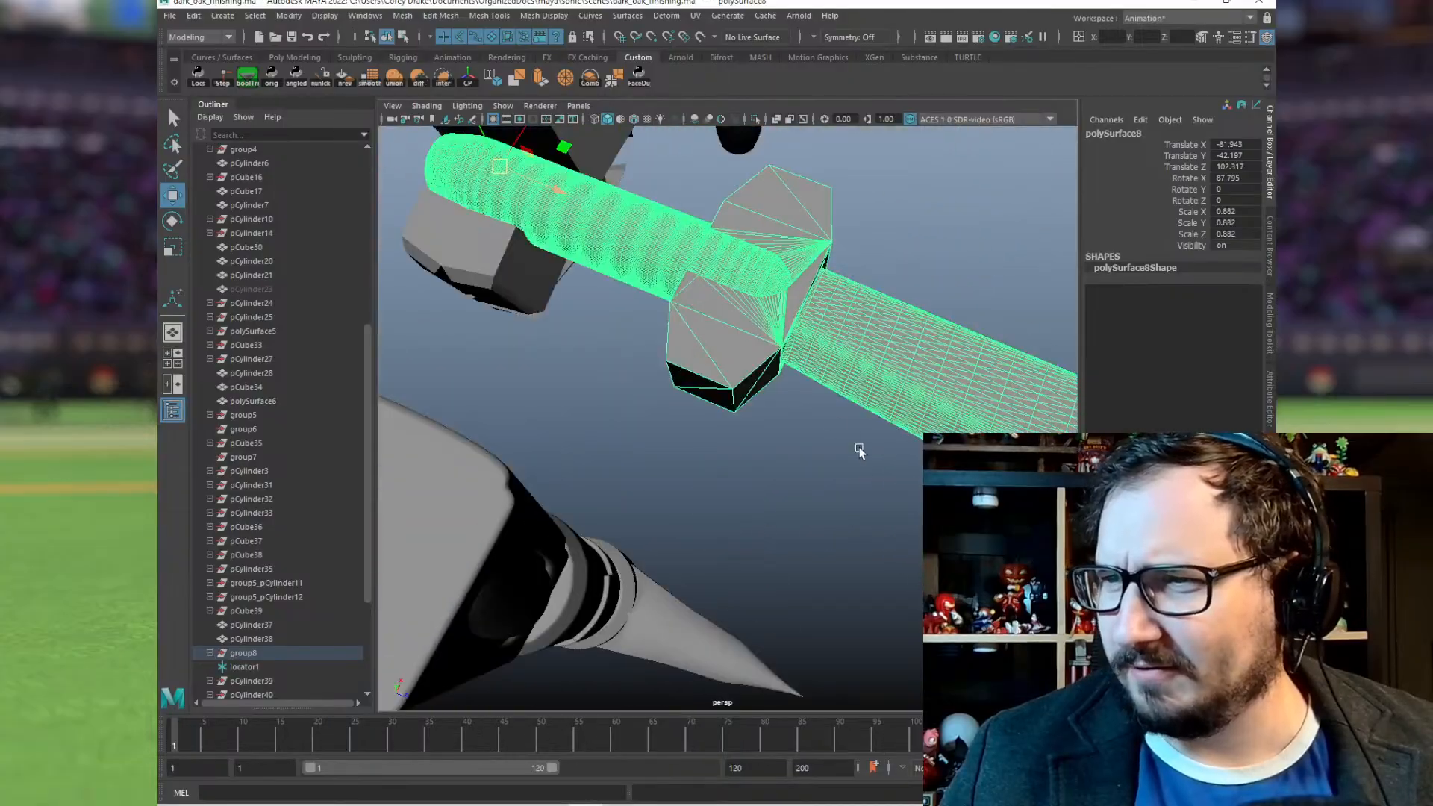
pyautogui.scroll(-3, 859, 448)
pyautogui.keyDown('alt'); pyautogui.moveTo(602, 219); pyautogui.dragTo(680, 395); pyautogui.keyUp('alt')
pyautogui.keyDown('alt'); pyautogui.moveTo(540, 349); pyautogui.dragTo(715, 264); pyautogui.keyUp('alt')
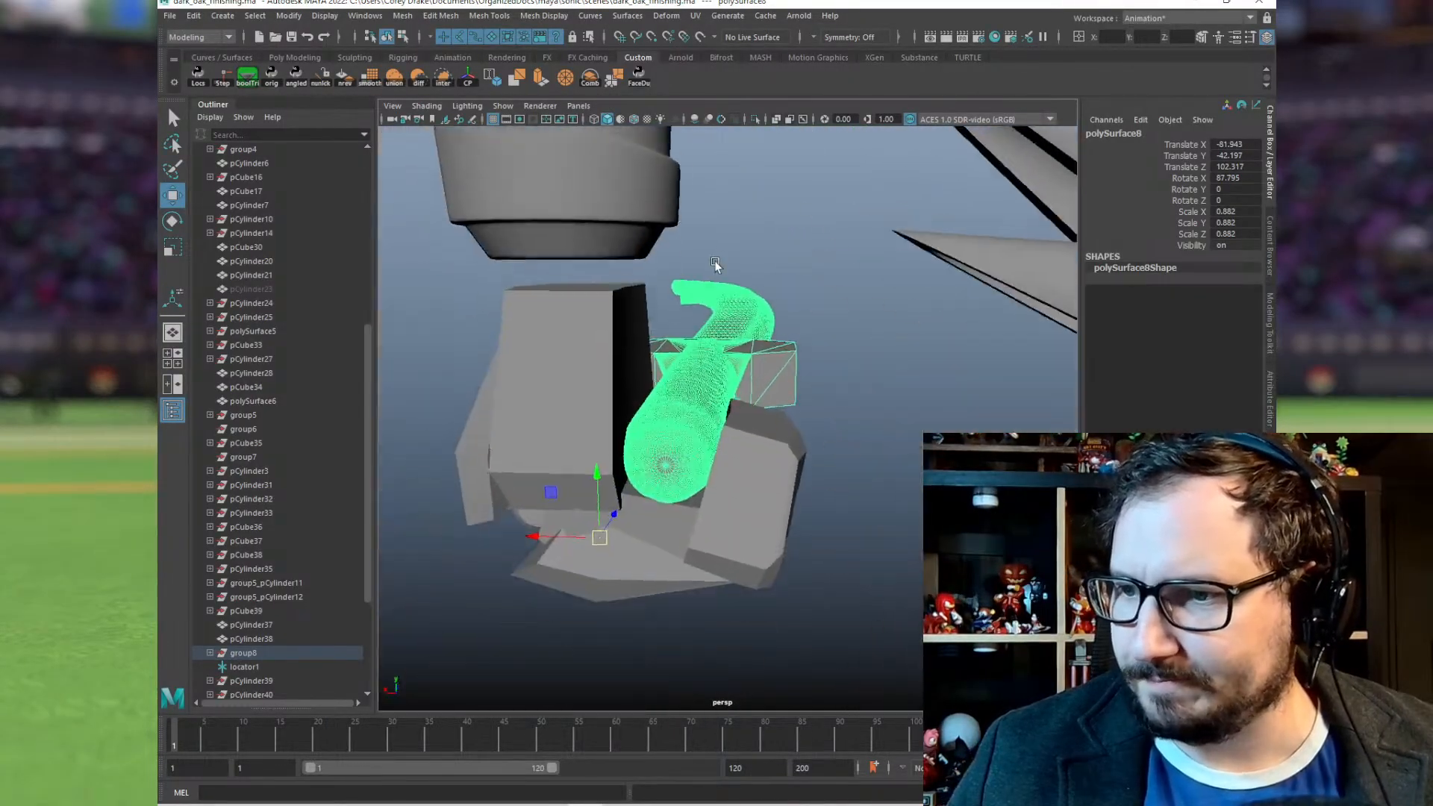
pyautogui.keyDown('alt'); pyautogui.moveTo(715, 264); pyautogui.dragTo(759, 433, button='right'); pyautogui.keyUp('alt')
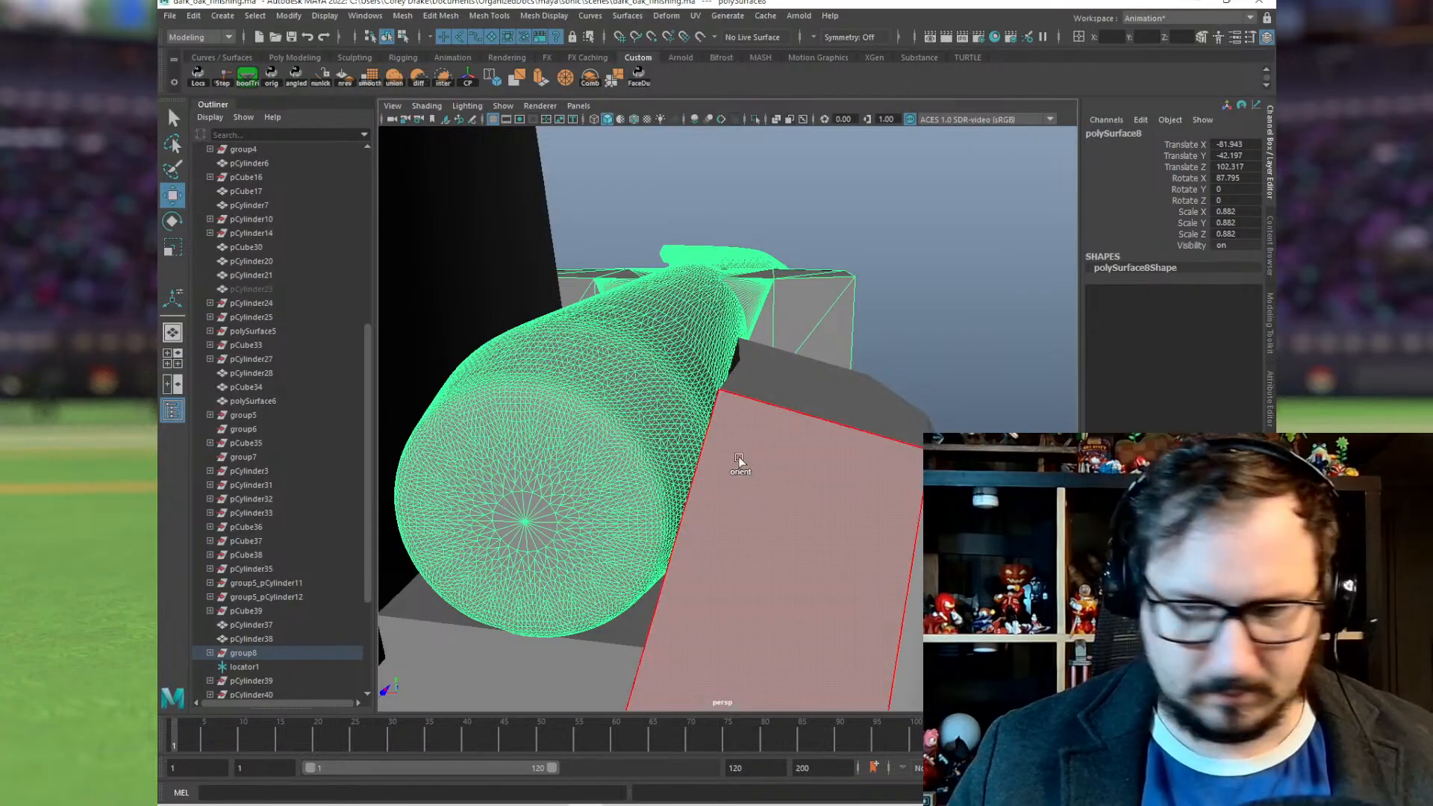
pyautogui.press('v')
pyautogui.scroll(-8, 665, 475)
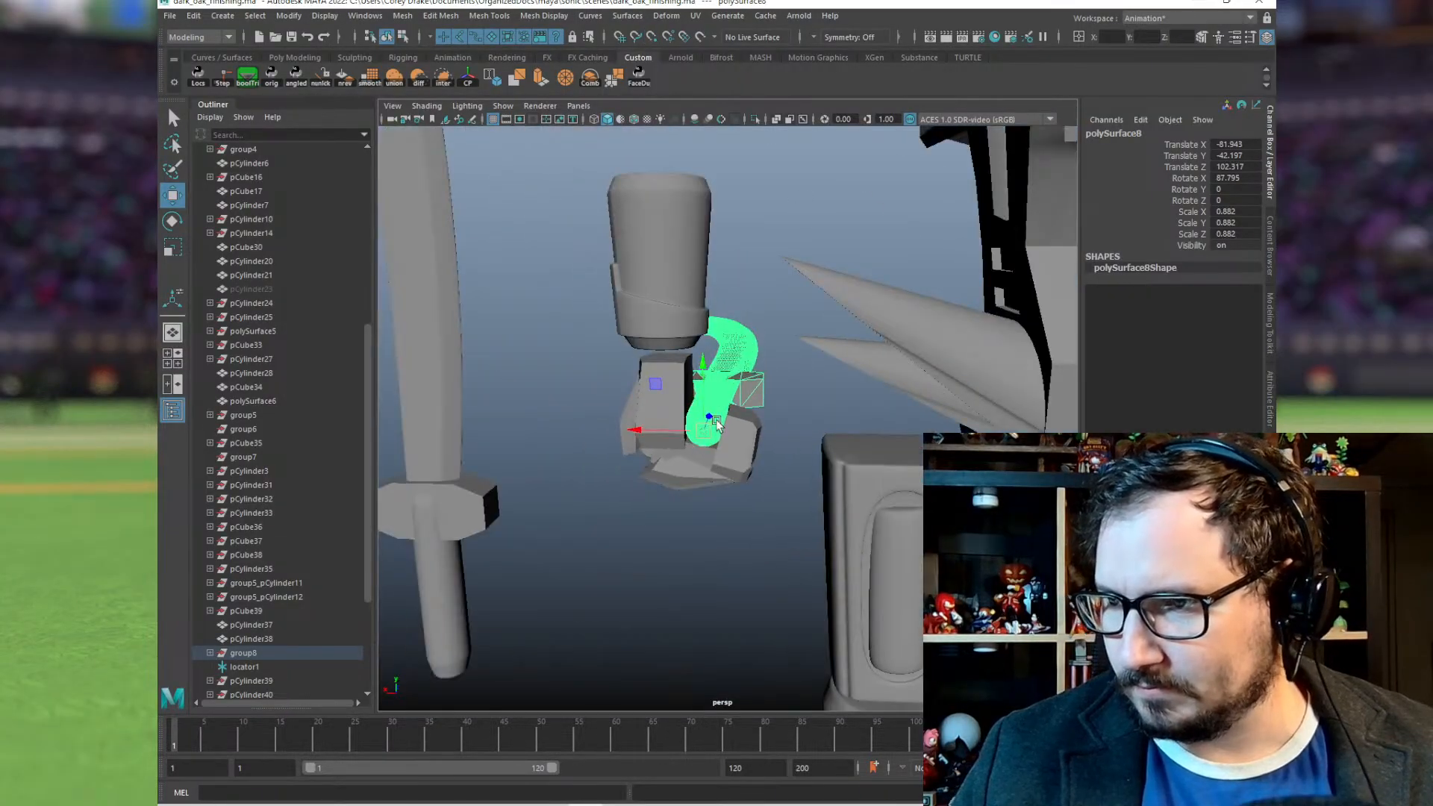
# Step: Slide the sword copy lengthwise through the hand to about Z 88.294
pyautogui.keyDown('alt'); pyautogui.moveTo(714, 418); pyautogui.dragTo(653, 459); pyautogui.keyUp('alt')
pyautogui.moveTo(726, 400); pyautogui.dragTo(763, 408)
pyautogui.keyDown('alt'); pyautogui.moveTo(707, 414); pyautogui.dragTo(866, 463, button='right'); pyautogui.keyUp('alt')
pyautogui.keyDown('alt'); pyautogui.moveTo(749, 453); pyautogui.dragTo(745, 485); pyautogui.keyUp('alt')
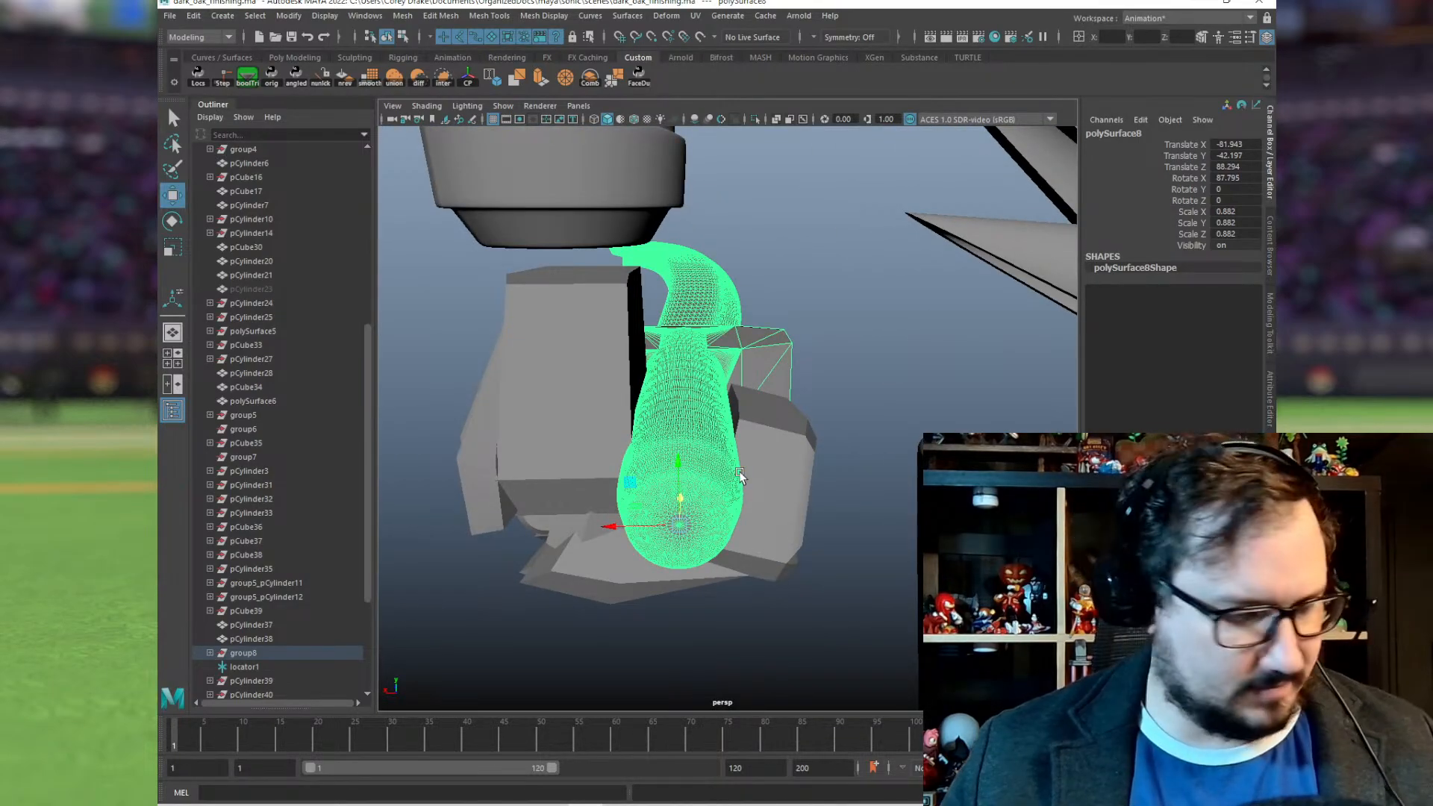
# Step: Duplicate the fitted sword and move the duplicate clear of the hand to about X -3.978 and Z 107.324
pyautogui.hotkey('ctrl', 'd')
pyautogui.moveTo(738, 600); pyautogui.dragTo(814, 344, button='middle')
pyautogui.moveTo(631, 446); pyautogui.dragTo(388, 440)
pyautogui.moveTo(638, 431); pyautogui.dragTo(523, 396, button='middle')
# Step: Scale the sword remaining in the hand uniformly to about 0.965 to enlarge its handle
pyautogui.click(675, 457)
pyautogui.press('r')
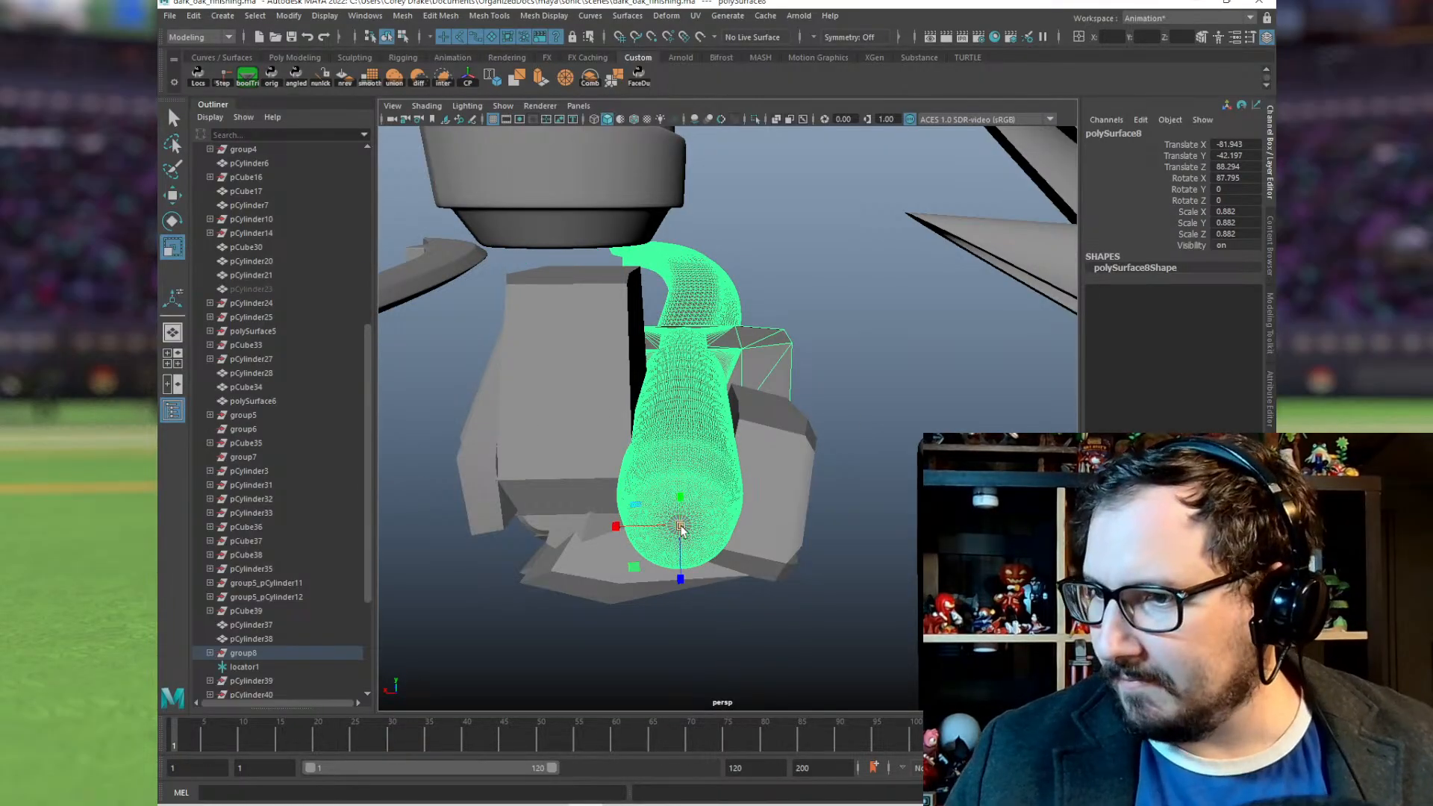
pyautogui.moveTo(691, 523); pyautogui.dragTo(902, 485, button='middle')
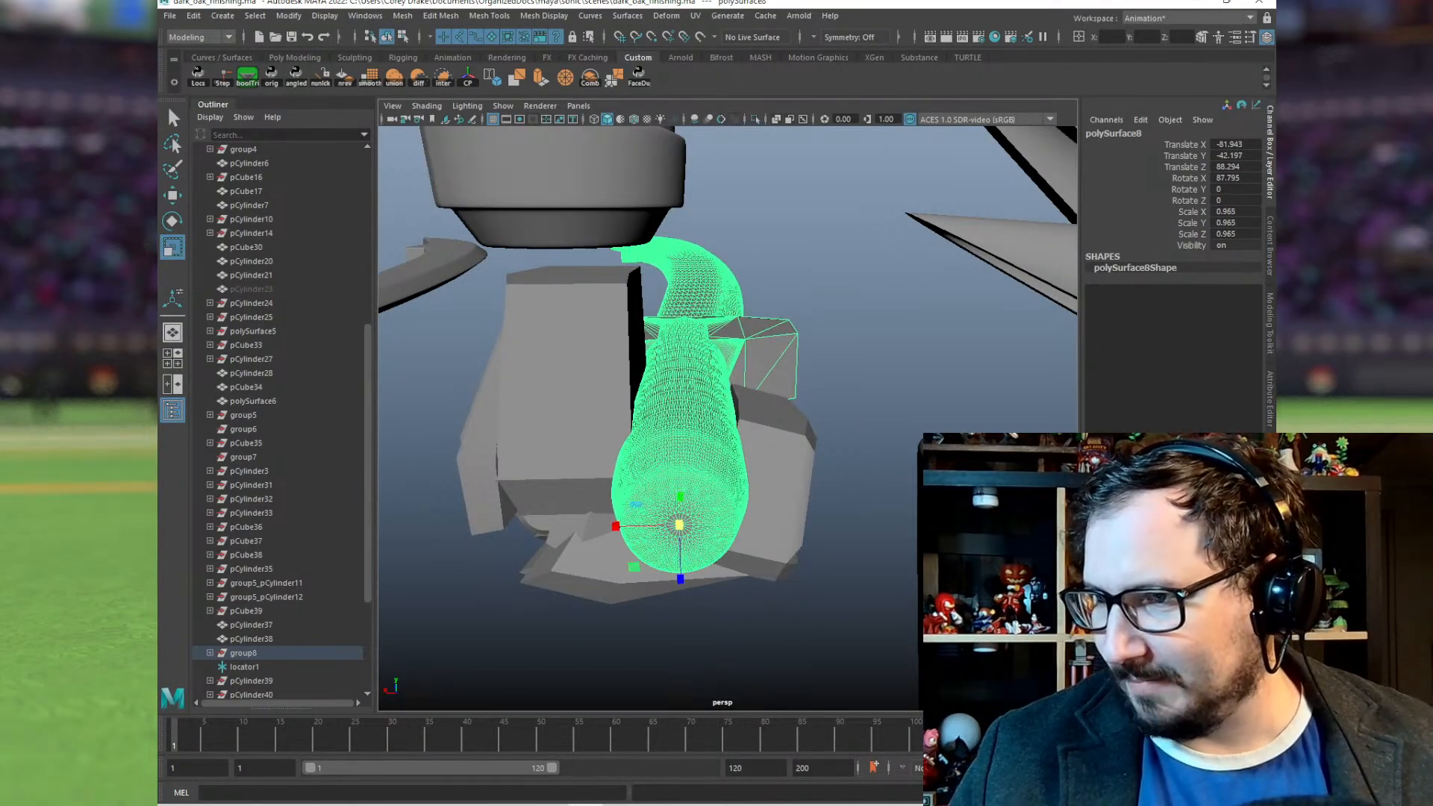
# Step: Lower the enlarged sword in the hand to about Y -43.497 so its handle sits within the grip
pyautogui.moveTo(881, 494)
pyautogui.keyDown('alt'); pyautogui.mouseDown()
pyautogui.moveTo(845, 469)
pyautogui.moveTo(870, 447)
pyautogui.moveTo(870, 495)
pyautogui.moveTo(855, 510)
pyautogui.moveTo(860, 489)
pyautogui.mouseUp(); pyautogui.keyUp('alt')
pyautogui.press('w')
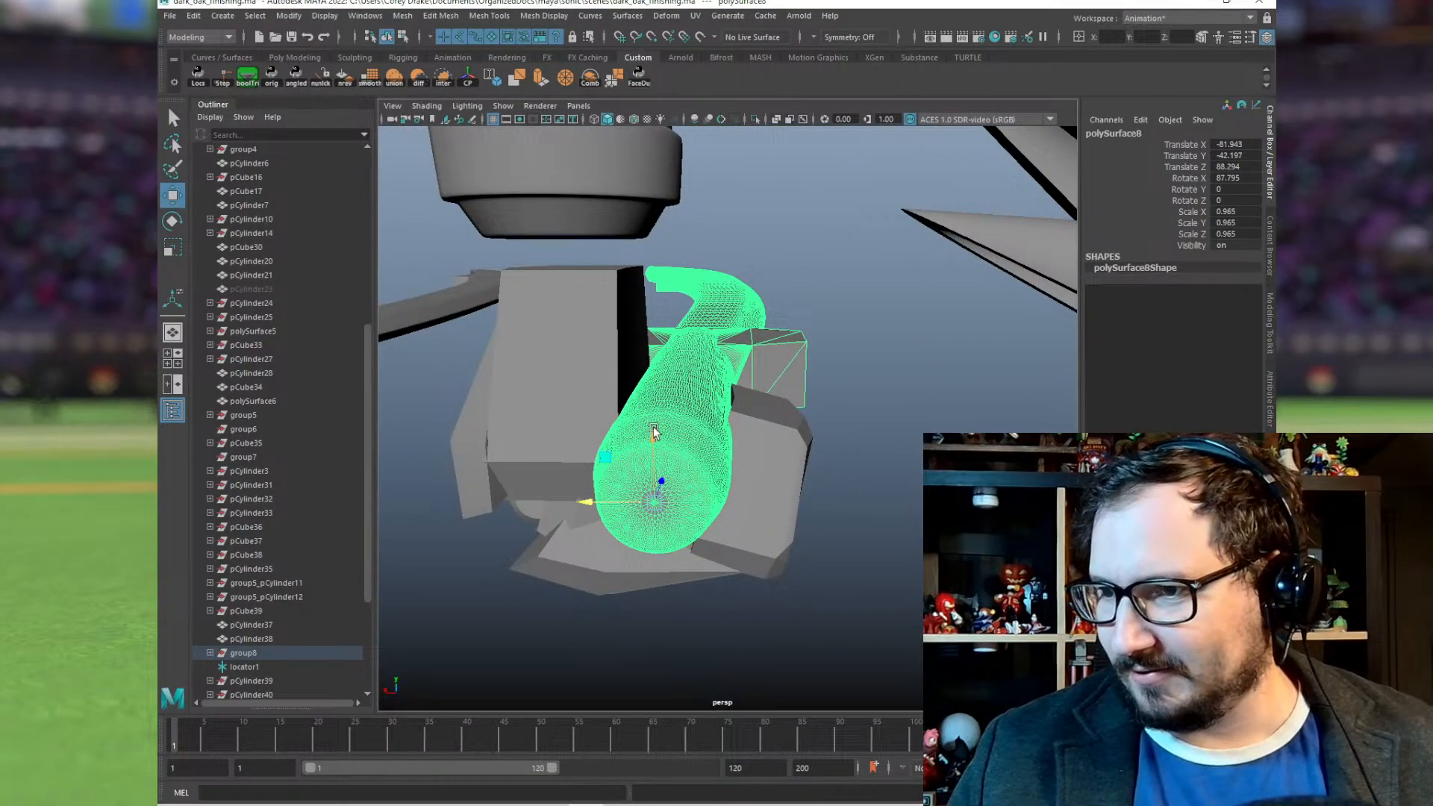
pyautogui.moveTo(654, 431); pyautogui.dragTo(663, 397)
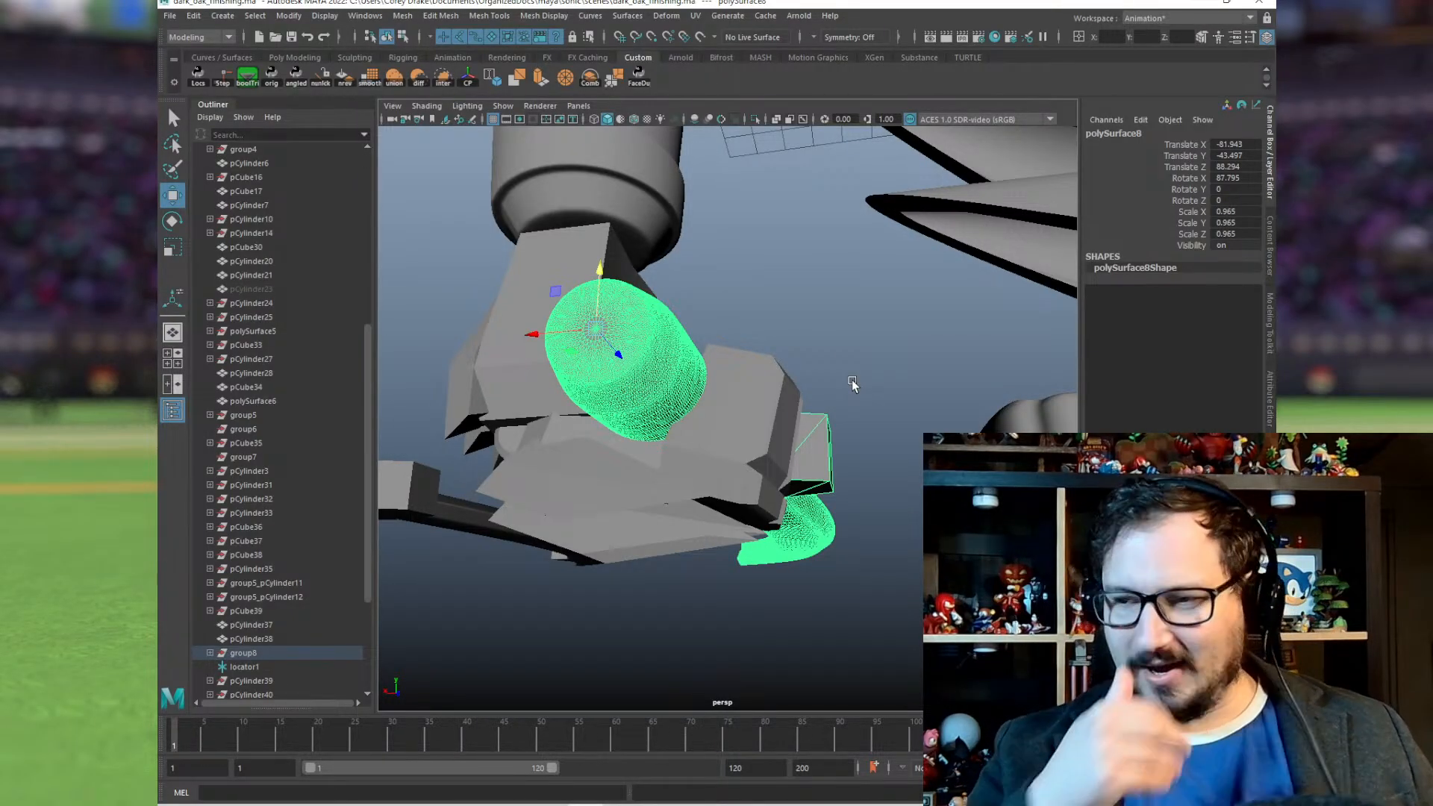
pyautogui.keyDown('alt'); pyautogui.moveTo(902, 375); pyautogui.dragTo(628, 439); pyautogui.keyUp('alt')
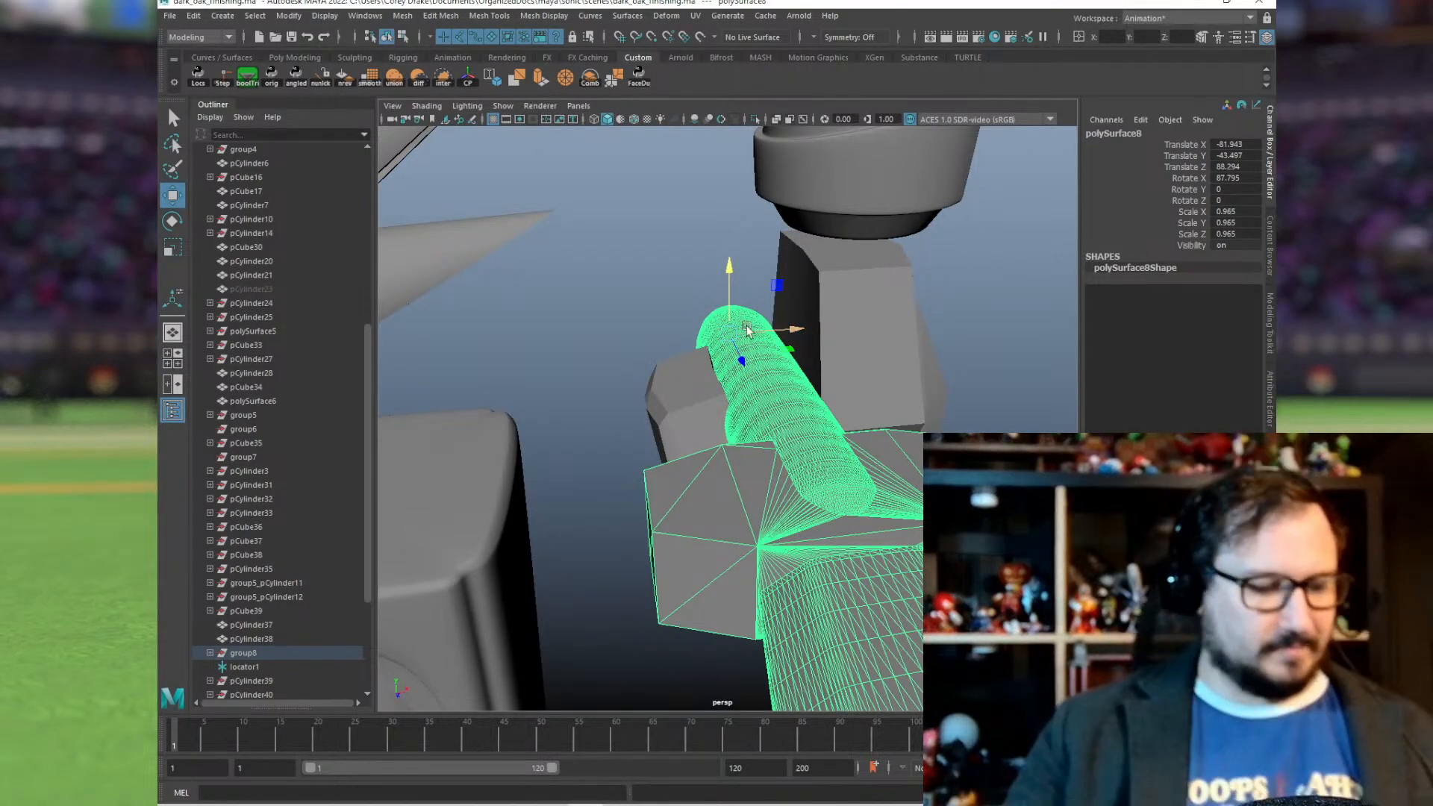
pyautogui.keyDown('alt'); pyautogui.moveTo(854, 375); pyautogui.dragTo(660, 475); pyautogui.keyUp('alt')
pyautogui.press('f')
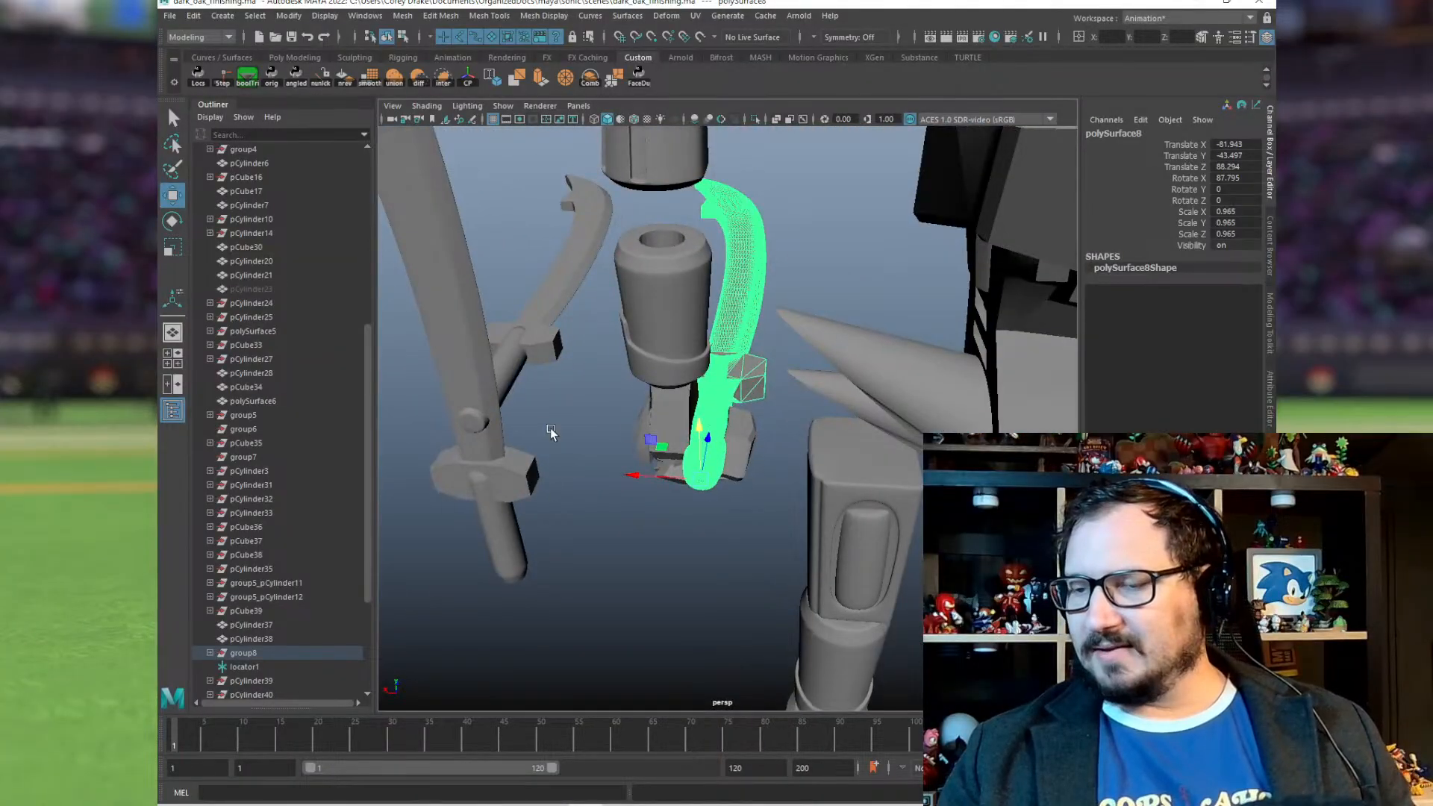
pyautogui.keyDown('alt'); pyautogui.moveTo(553, 433); pyautogui.dragTo(742, 429, button='right'); pyautogui.keyUp('alt')
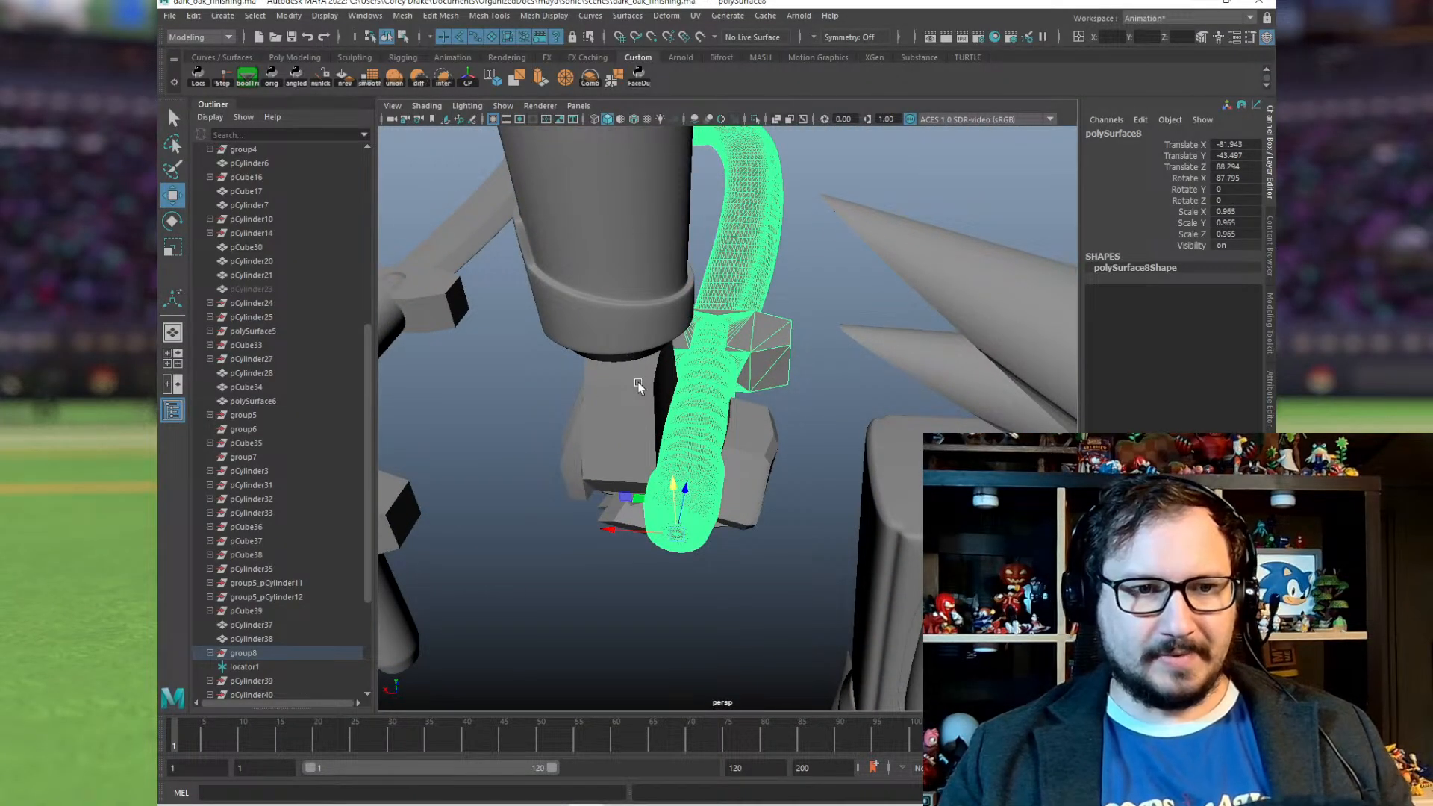
# Step: Lower the forearm piece to about Y -3.128 so its lower end overlaps the top of the hand
pyautogui.click(691, 315)
pyautogui.keyDown('alt'); pyautogui.moveTo(691, 315); pyautogui.dragTo(619, 382); pyautogui.keyUp('alt')
pyautogui.keyDown('alt'); pyautogui.moveTo(697, 333); pyautogui.dragTo(512, 177, button='right'); pyautogui.keyUp('alt')
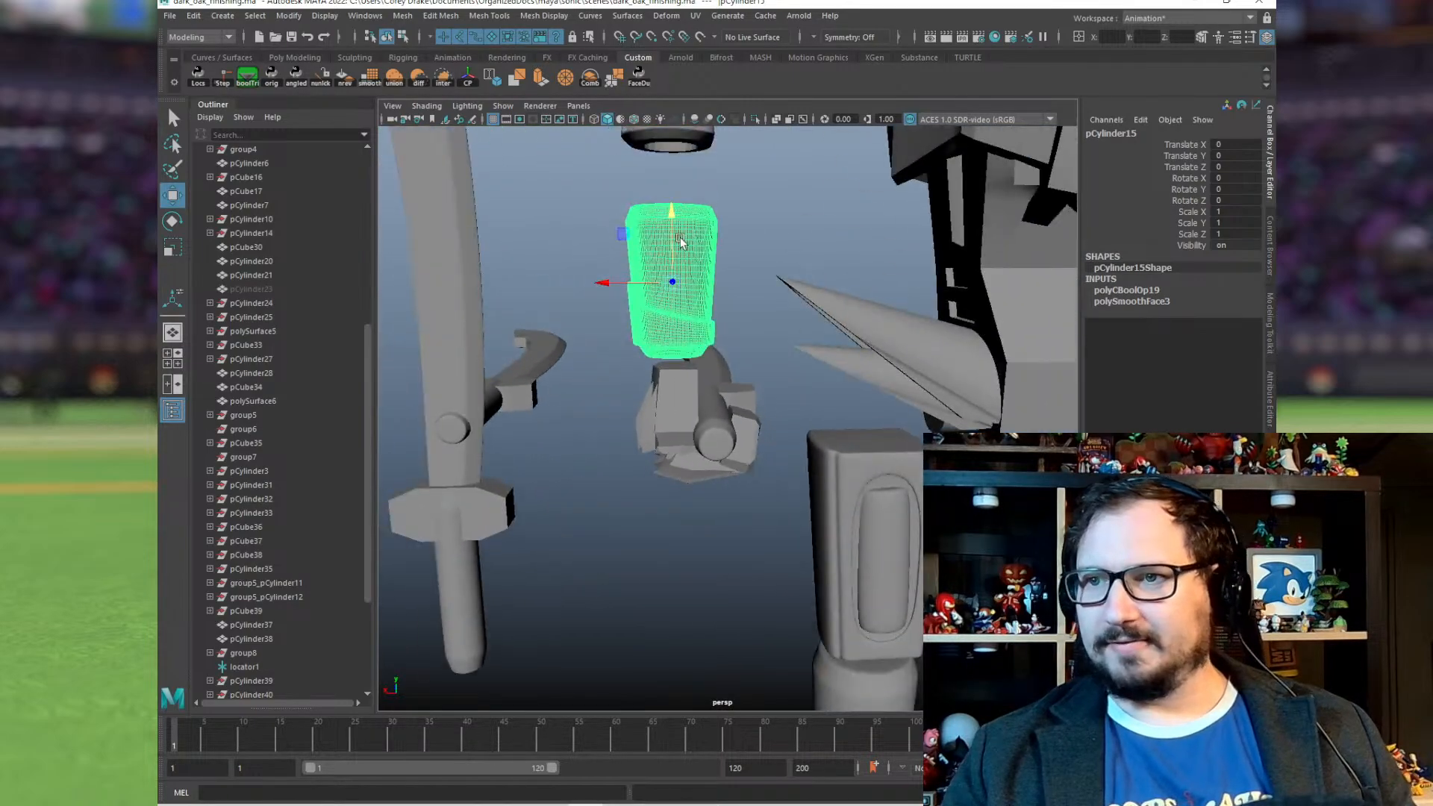
pyautogui.moveTo(672, 218); pyautogui.dragTo(687, 242)
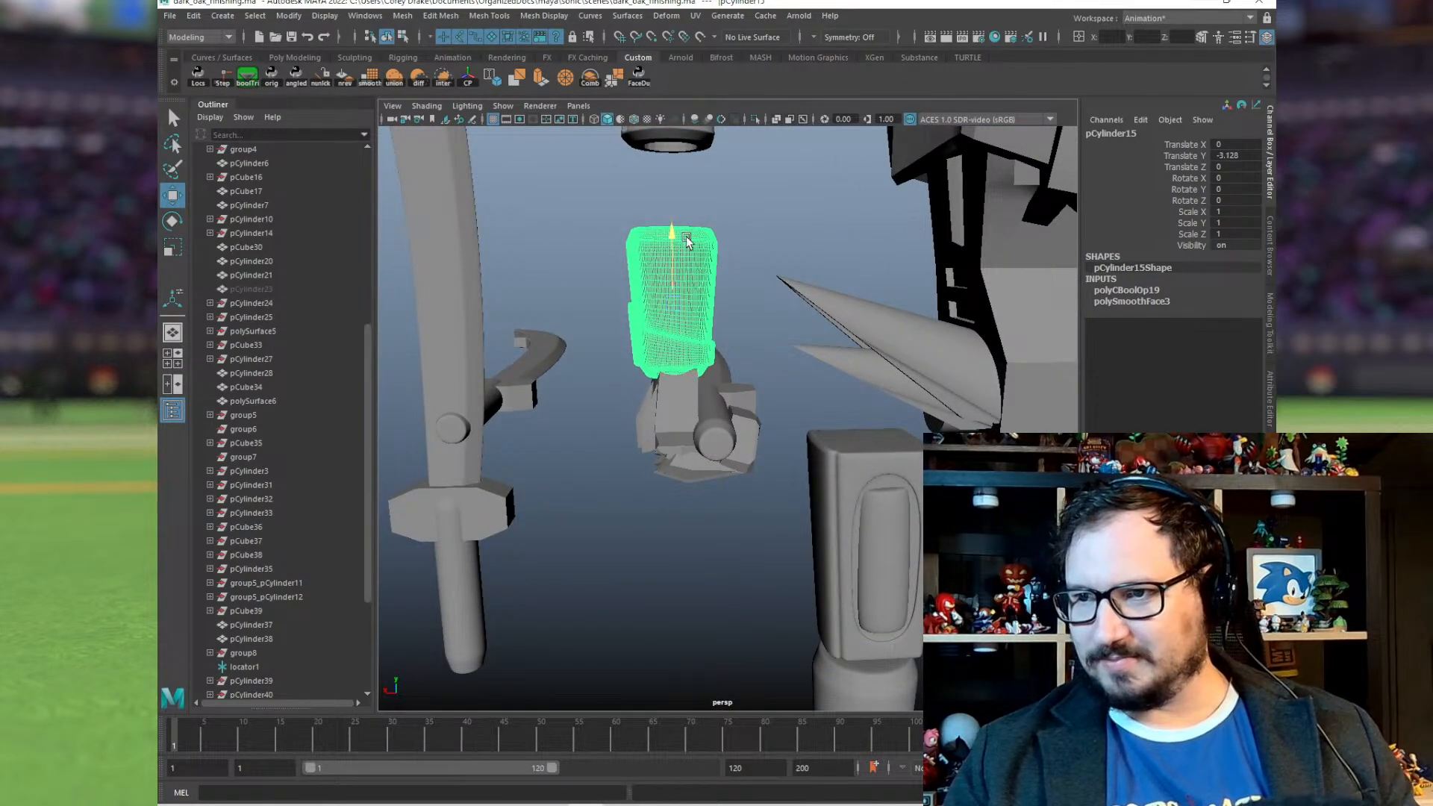
pyautogui.press('f')
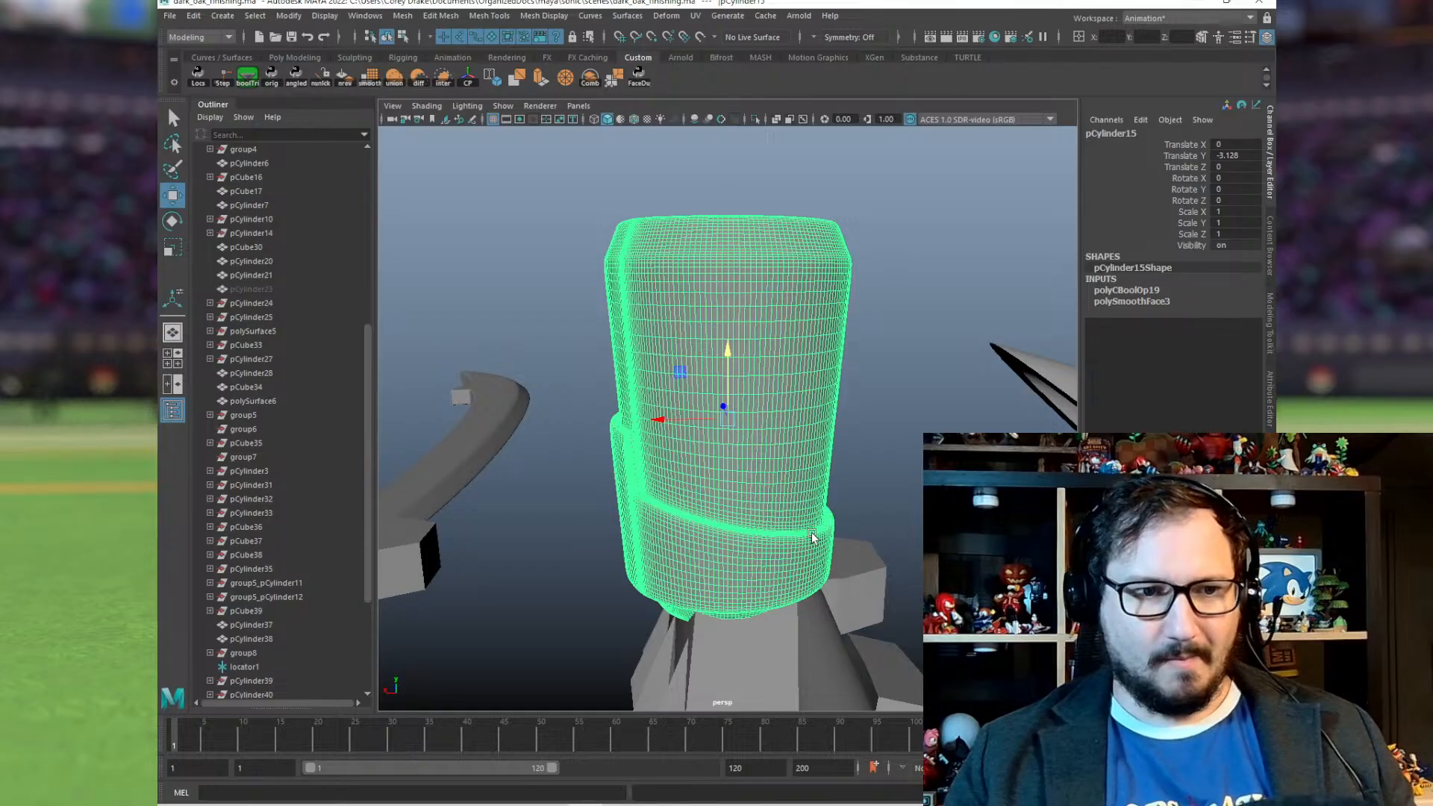
pyautogui.keyDown('alt'); pyautogui.moveTo(810, 532); pyautogui.dragTo(700, 224, button='middle'); pyautogui.keyUp('alt')
pyautogui.keyDown('alt'); pyautogui.moveTo(742, 306); pyautogui.dragTo(649, 313, button='right'); pyautogui.keyUp('alt')
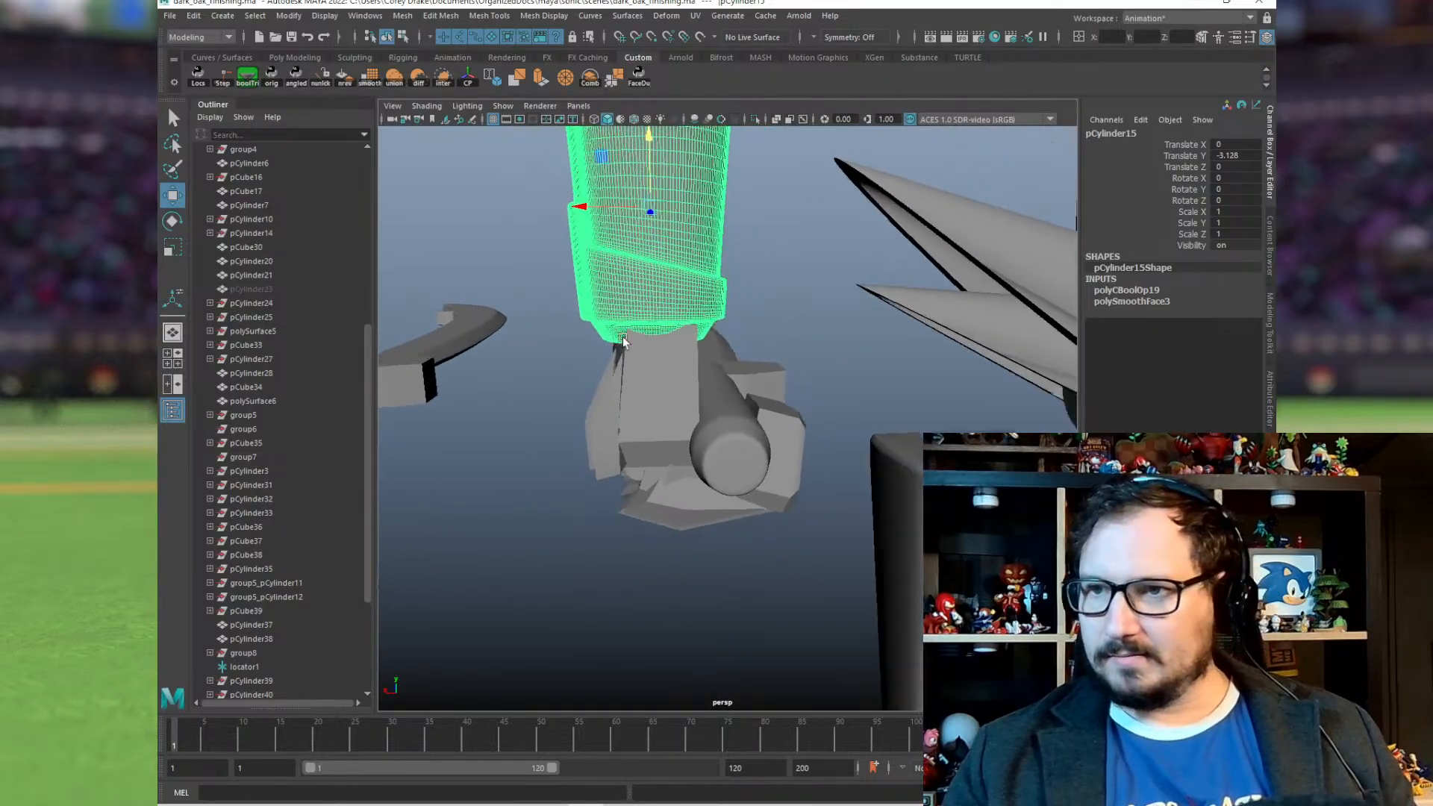
pyautogui.keyDown('alt'); pyautogui.moveTo(582, 328); pyautogui.dragTo(709, 338); pyautogui.keyUp('alt')
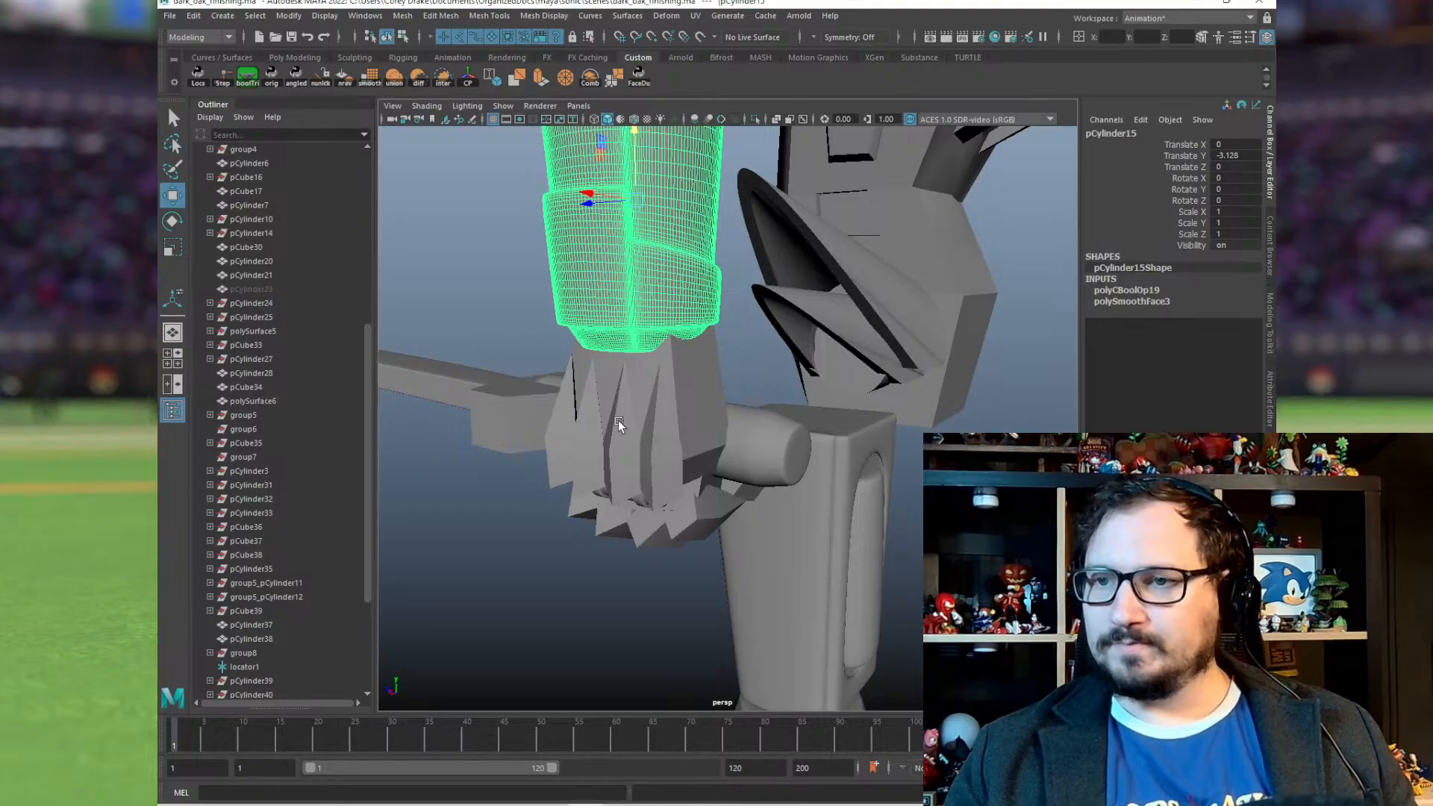
pyautogui.keyDown('alt'); pyautogui.moveTo(747, 345); pyautogui.dragTo(672, 333); pyautogui.keyUp('alt')
pyautogui.keyDown('alt'); pyautogui.moveTo(536, 324); pyautogui.dragTo(691, 362, button='right'); pyautogui.keyUp('alt')
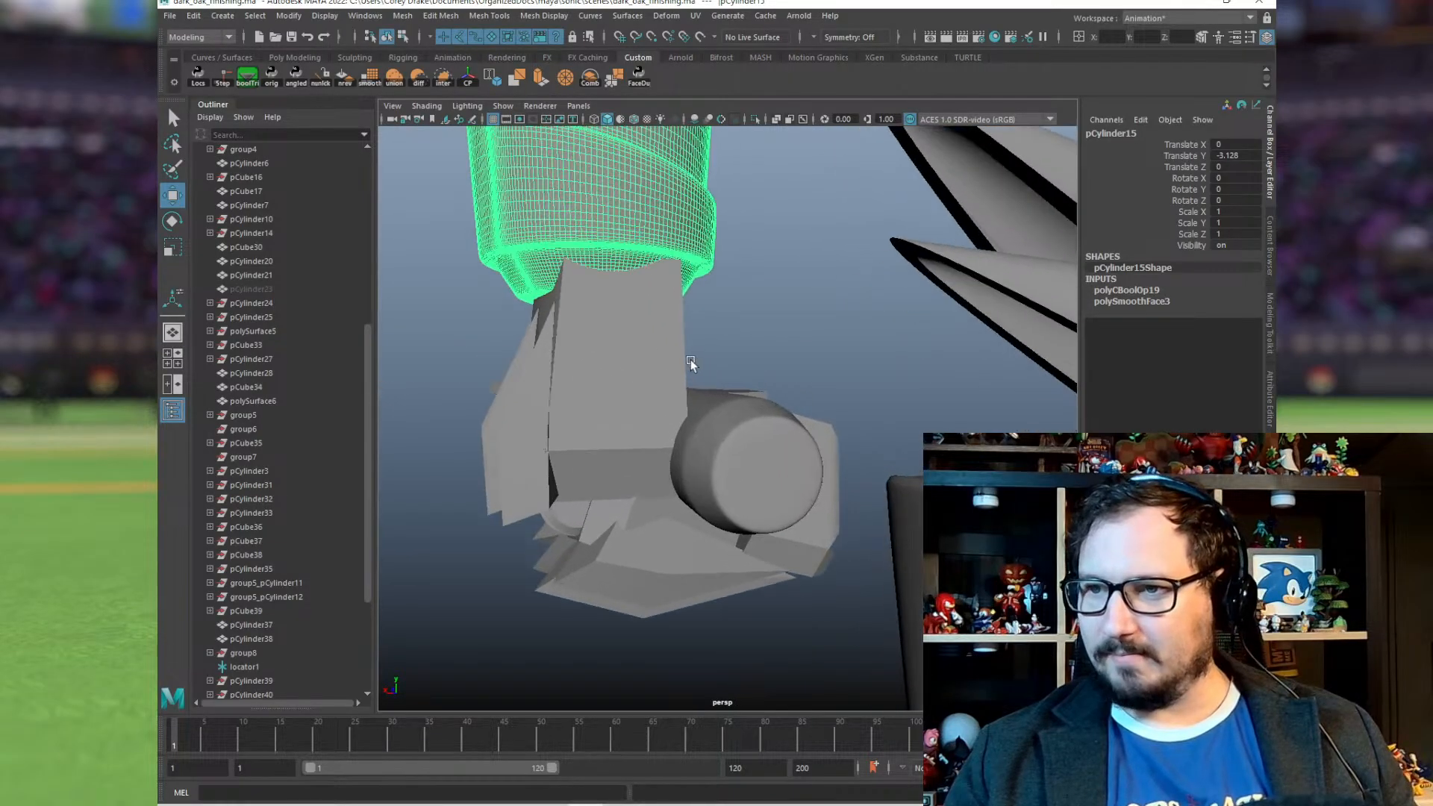
# Step: Union the back-of-hand block with the adjoining upper finger segments
pyautogui.click(563, 358)
pyautogui.keyDown('alt'); pyautogui.moveTo(563, 358); pyautogui.dragTo(716, 414); pyautogui.keyUp('alt')
pyautogui.click(705, 417)
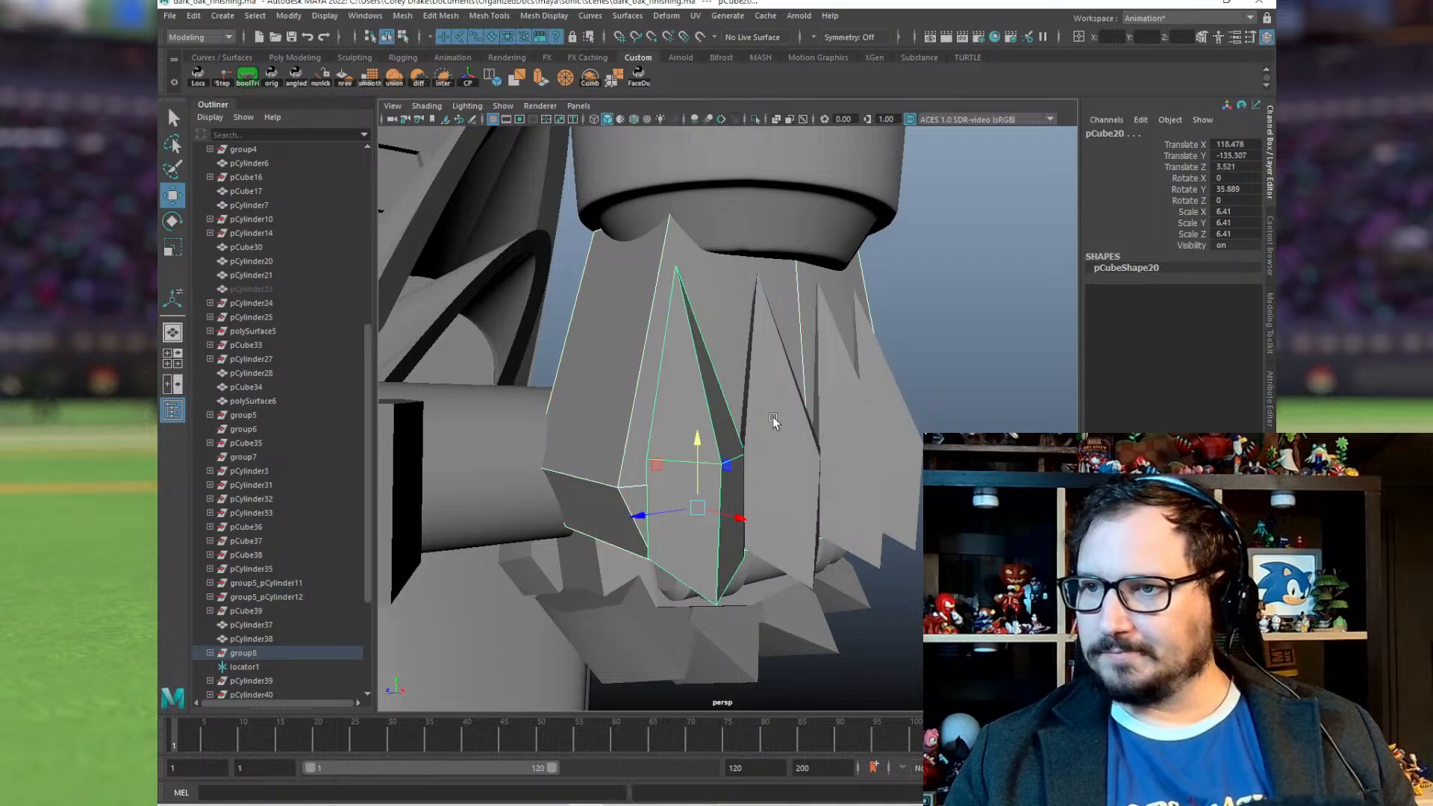
pyautogui.keyDown('shift'); pyautogui.click(802, 420); pyautogui.keyUp('shift')
pyautogui.keyDown('shift'); pyautogui.click(856, 404); pyautogui.keyUp('shift')
pyautogui.keyDown('shift'); pyautogui.click(885, 388); pyautogui.keyUp('shift')
pyautogui.keyDown('alt'); pyautogui.moveTo(888, 386); pyautogui.dragTo(1008, 481); pyautogui.keyUp('alt')
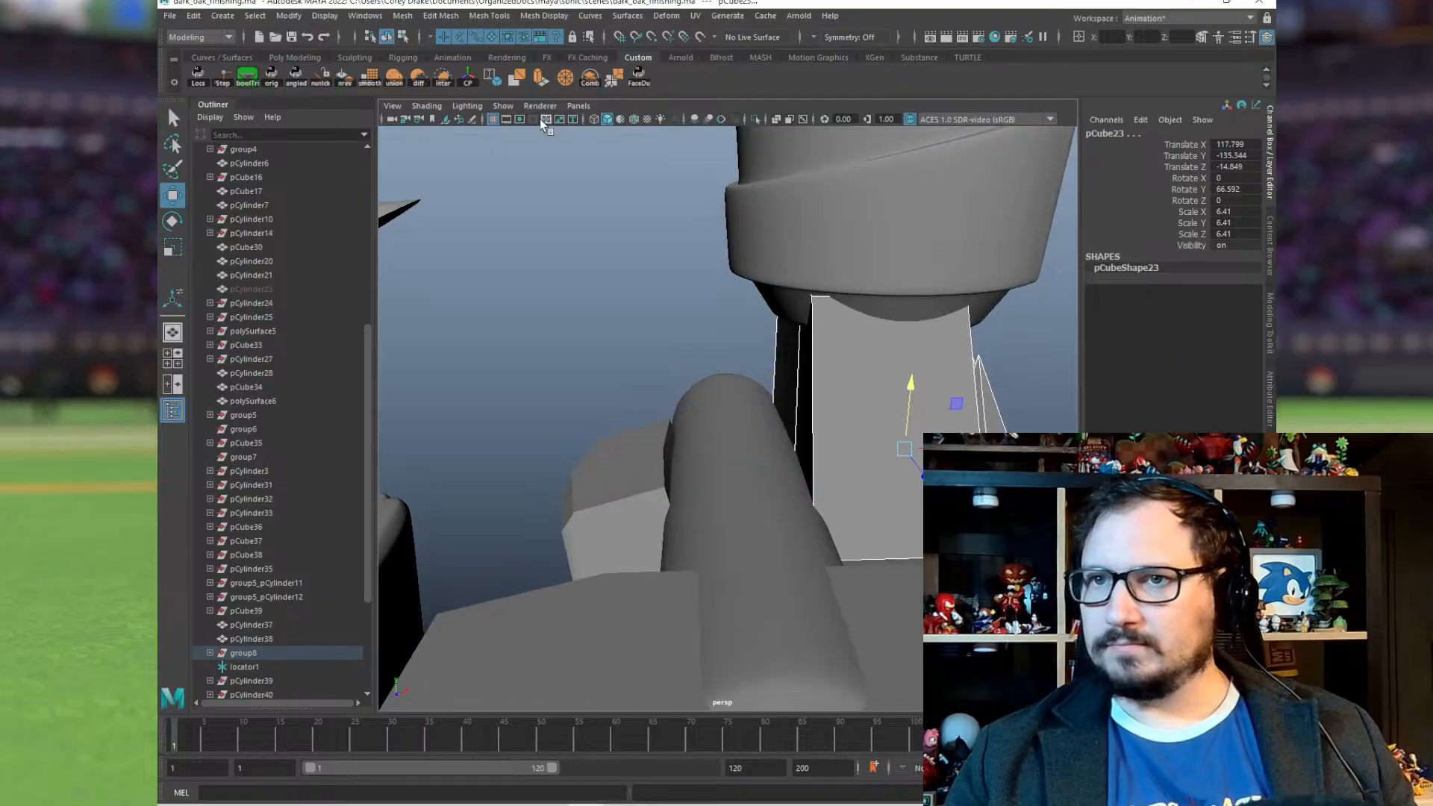
pyautogui.click(397, 78)
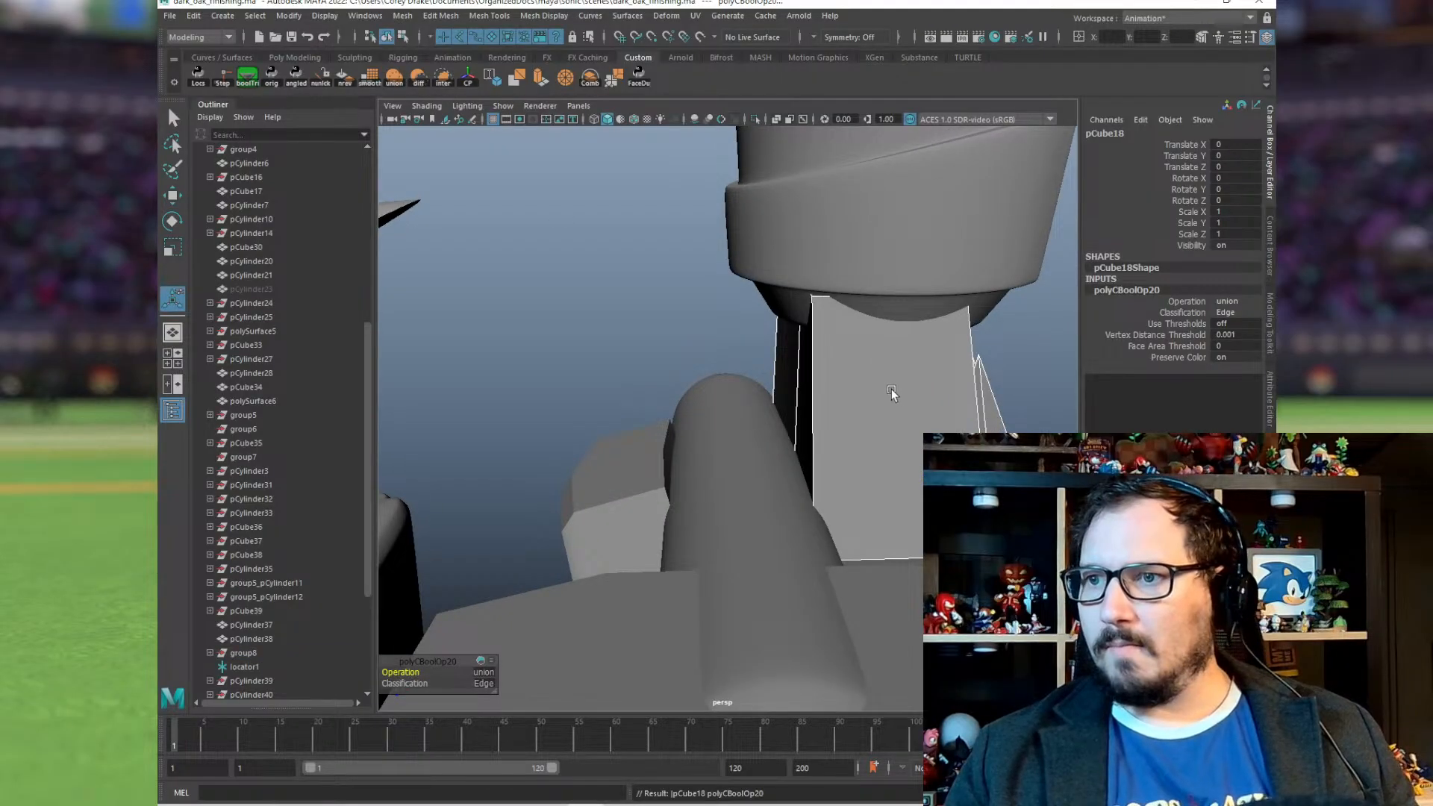
# Step: Union the merged upper hand with the cylindrical finger joint beneath it
pyautogui.keyDown('alt'); pyautogui.moveTo(891, 388); pyautogui.dragTo(640, 368); pyautogui.keyUp('alt')
pyautogui.click(583, 378)
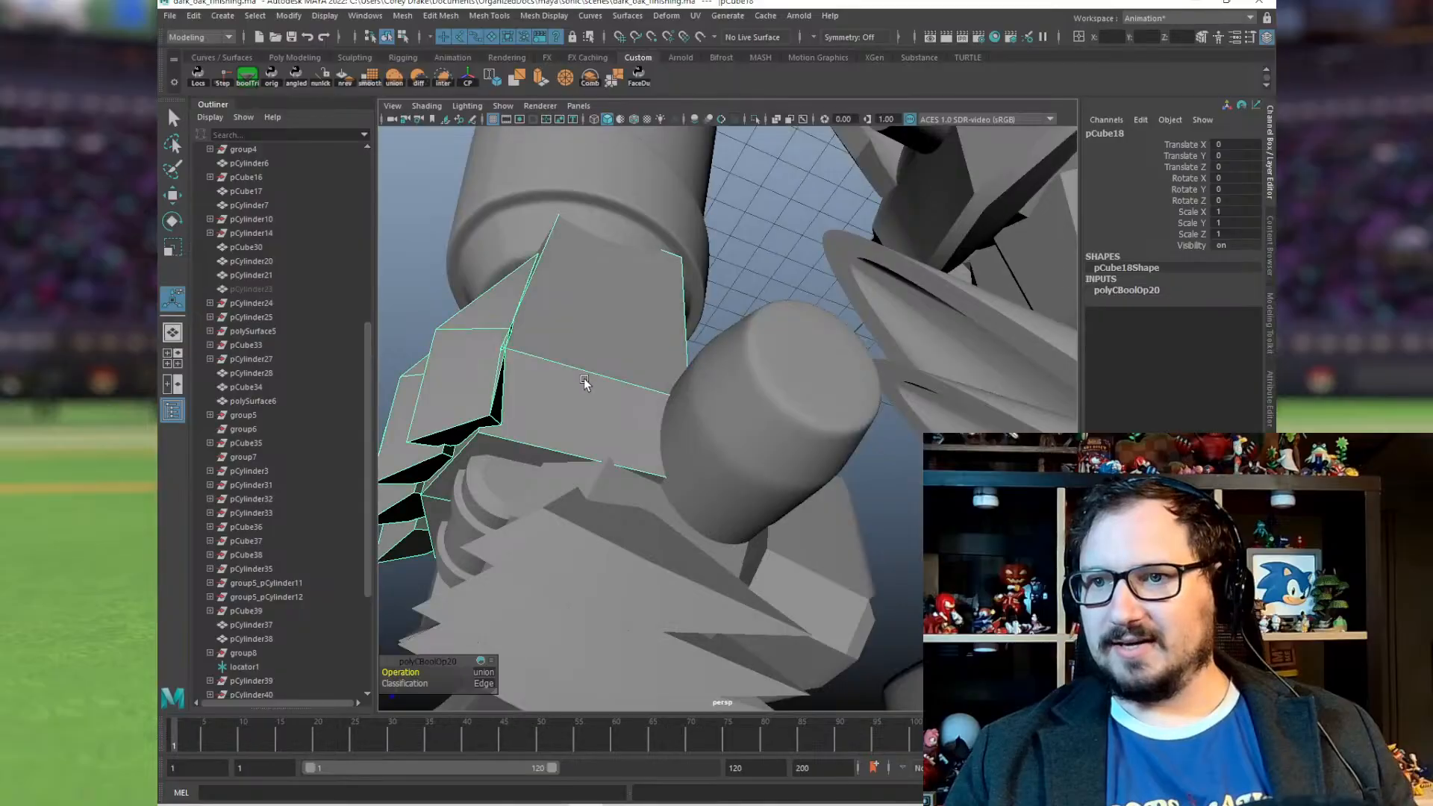
pyautogui.keyDown('alt'); pyautogui.moveTo(583, 378); pyautogui.dragTo(630, 419, button='right'); pyautogui.keyUp('alt')
pyautogui.keyDown('alt'); pyautogui.moveTo(631, 419); pyautogui.dragTo(727, 224); pyautogui.keyUp('alt')
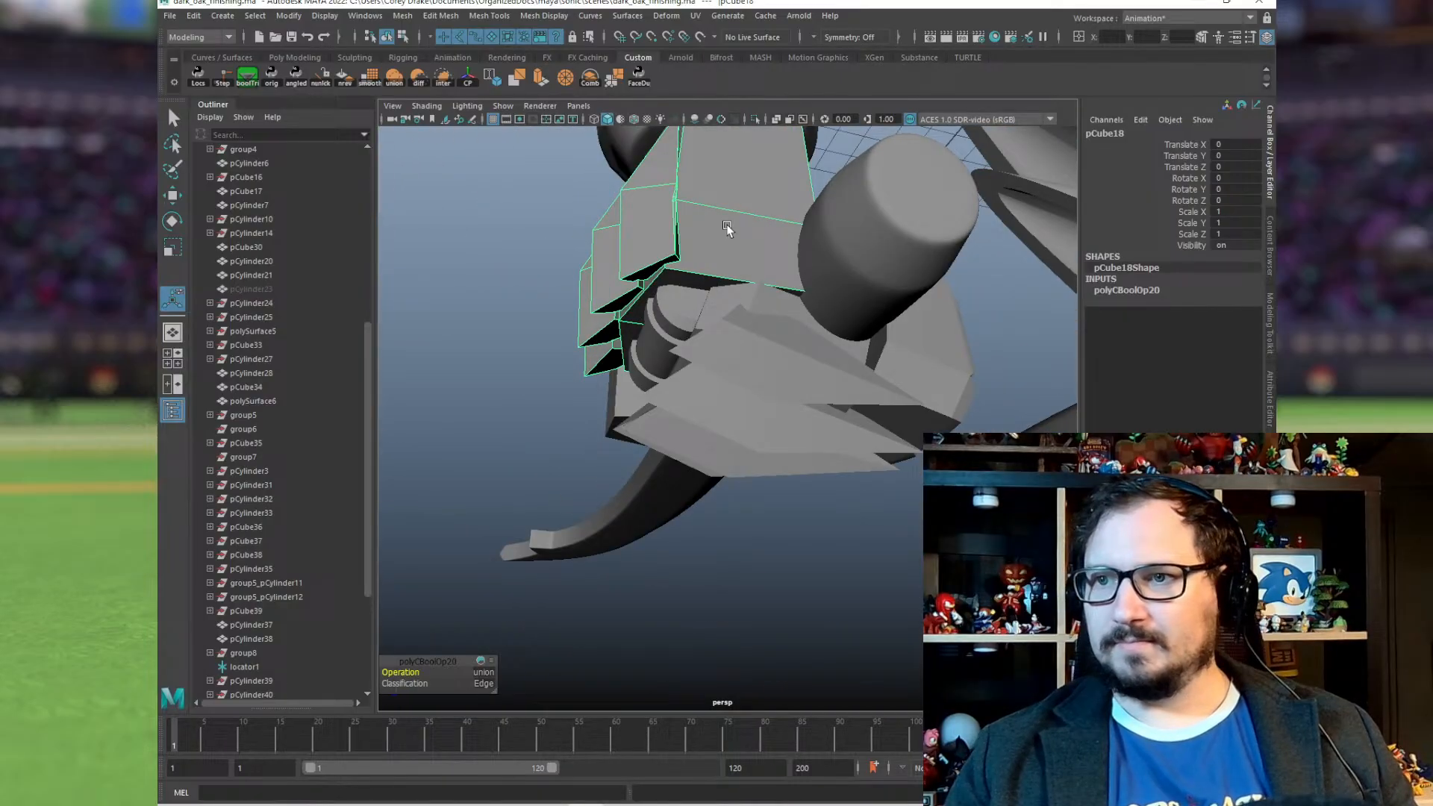
pyautogui.keyDown('shift'); pyautogui.click(665, 326); pyautogui.keyUp('shift')
pyautogui.press('g')
# Step: Union the palm block with the lower fingertip segments
pyautogui.click(733, 294)
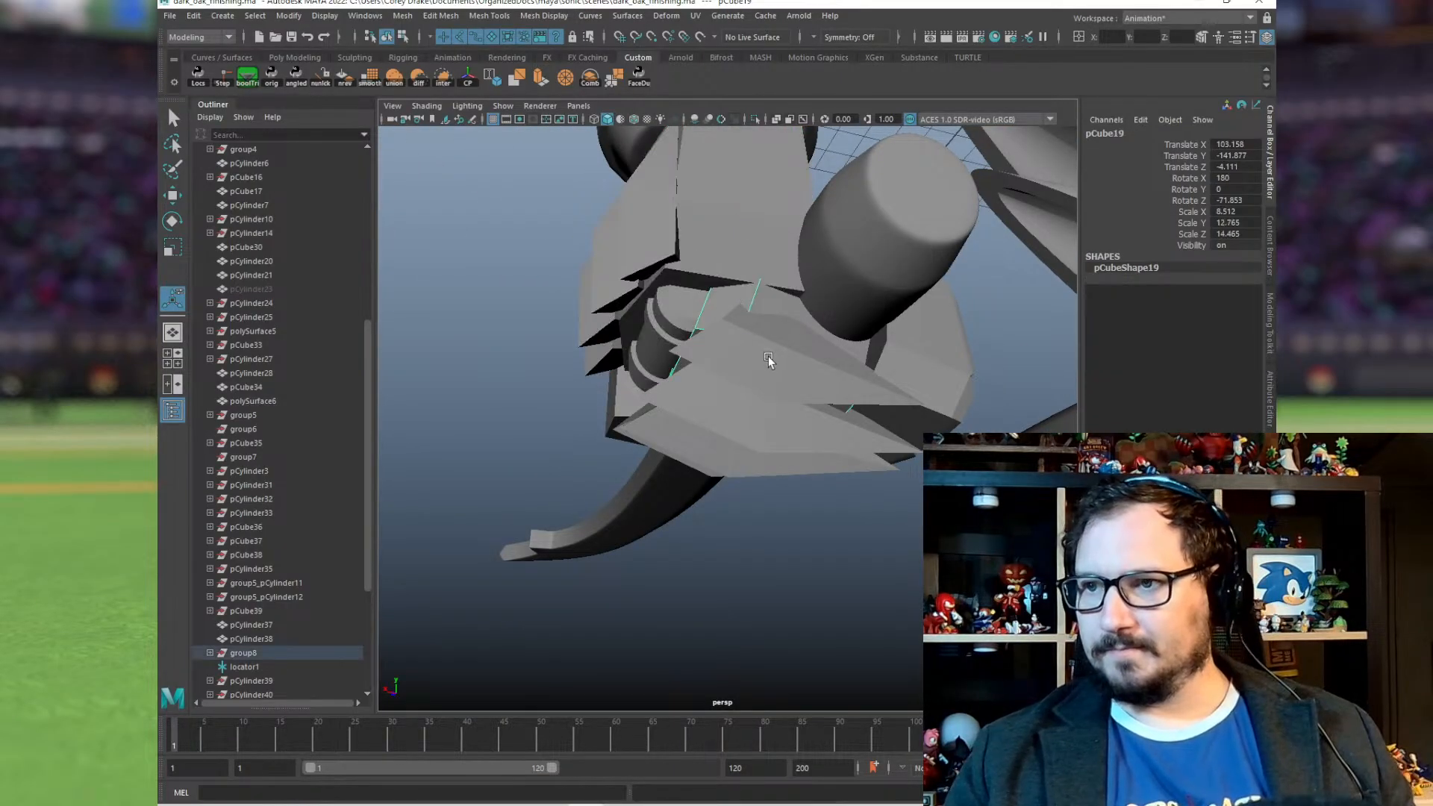
pyautogui.click(738, 422)
pyautogui.press('f')
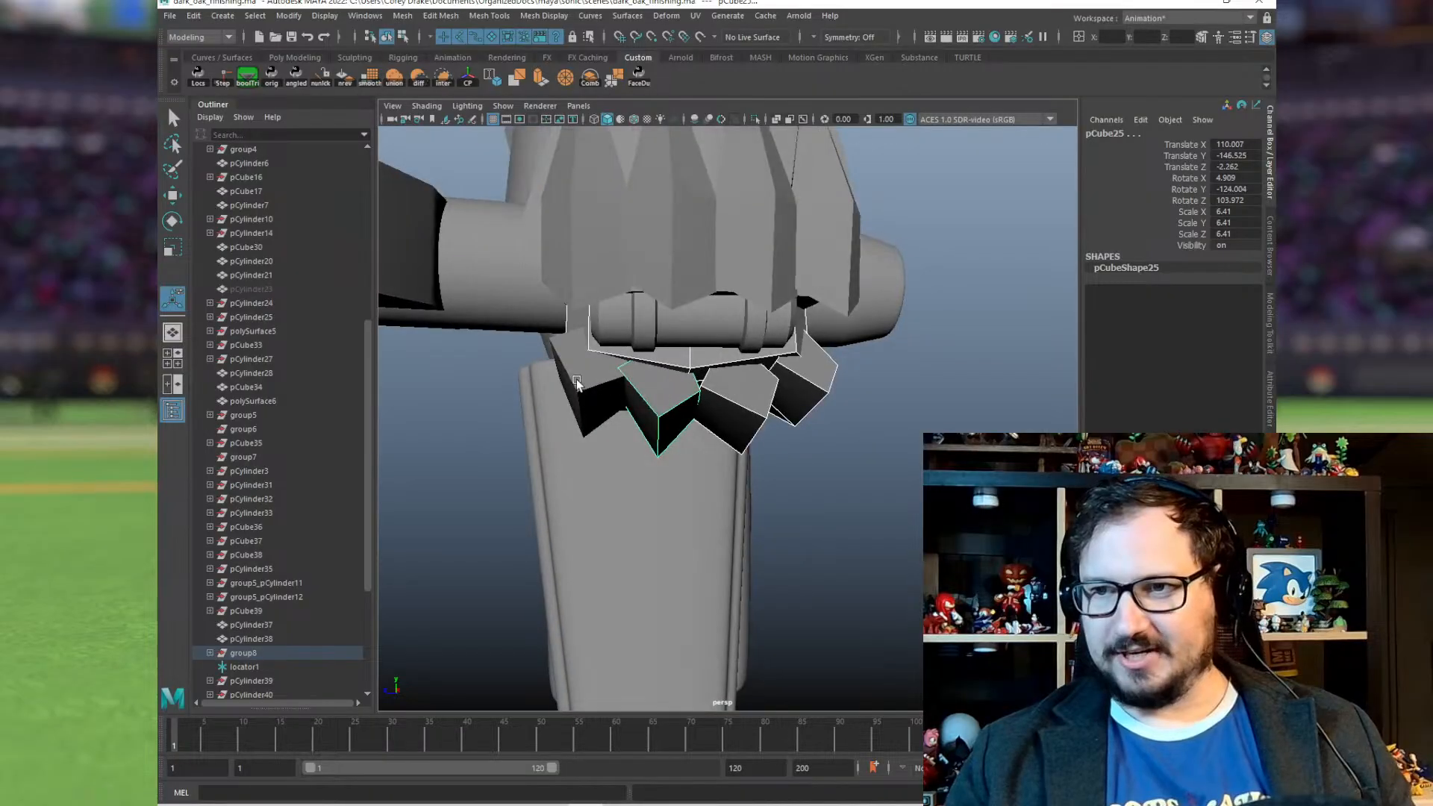
pyautogui.press('g')
# Step: Union the merged palm and fingertips with the upper hand mesh
pyautogui.keyDown('alt'); pyautogui.moveTo(656, 336); pyautogui.dragTo(550, 311); pyautogui.keyUp('alt')
pyautogui.click(672, 351)
pyautogui.keyDown('shift'); pyautogui.click(717, 367); pyautogui.keyUp('shift')
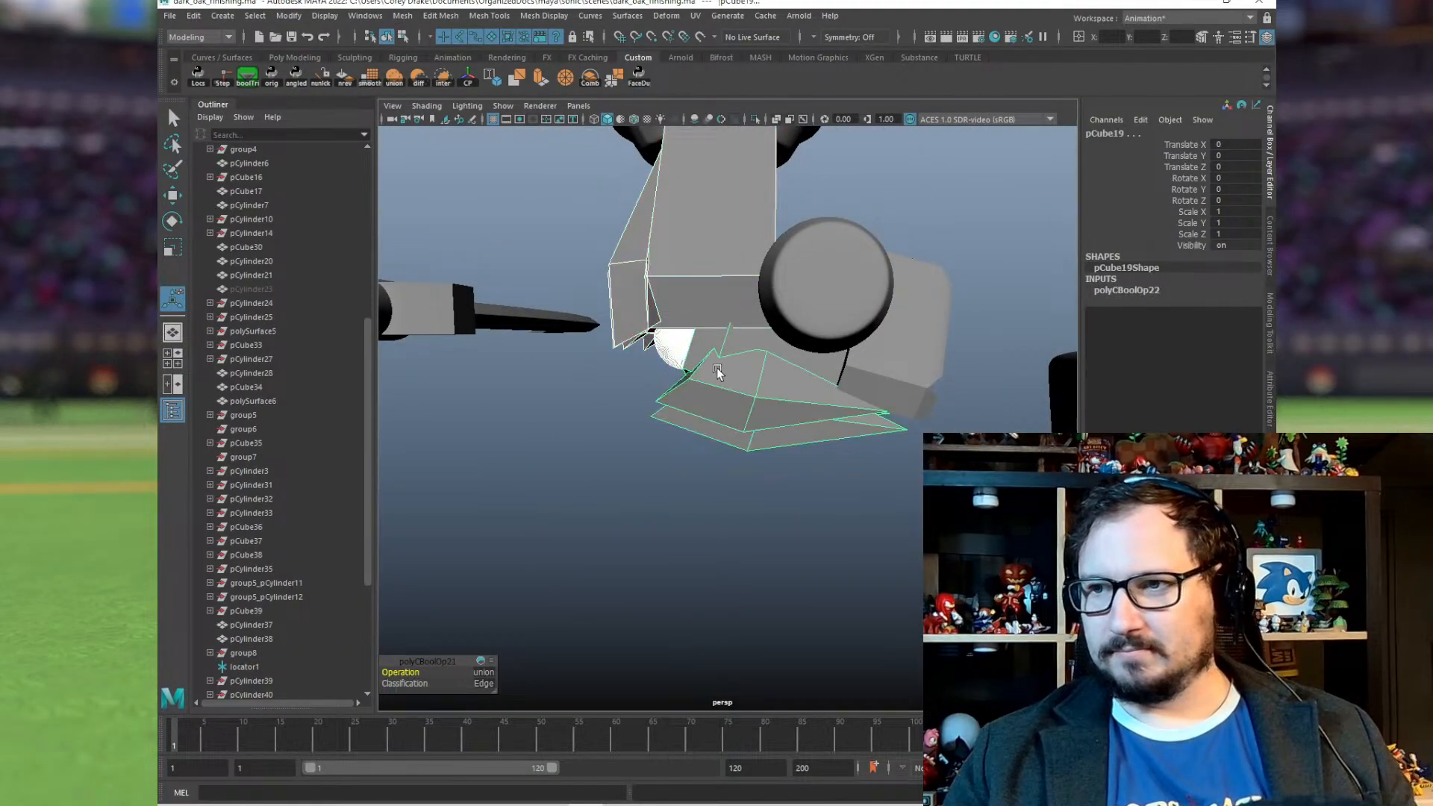
pyautogui.keyDown('alt'); pyautogui.moveTo(716, 367); pyautogui.dragTo(899, 378); pyautogui.keyUp('alt')
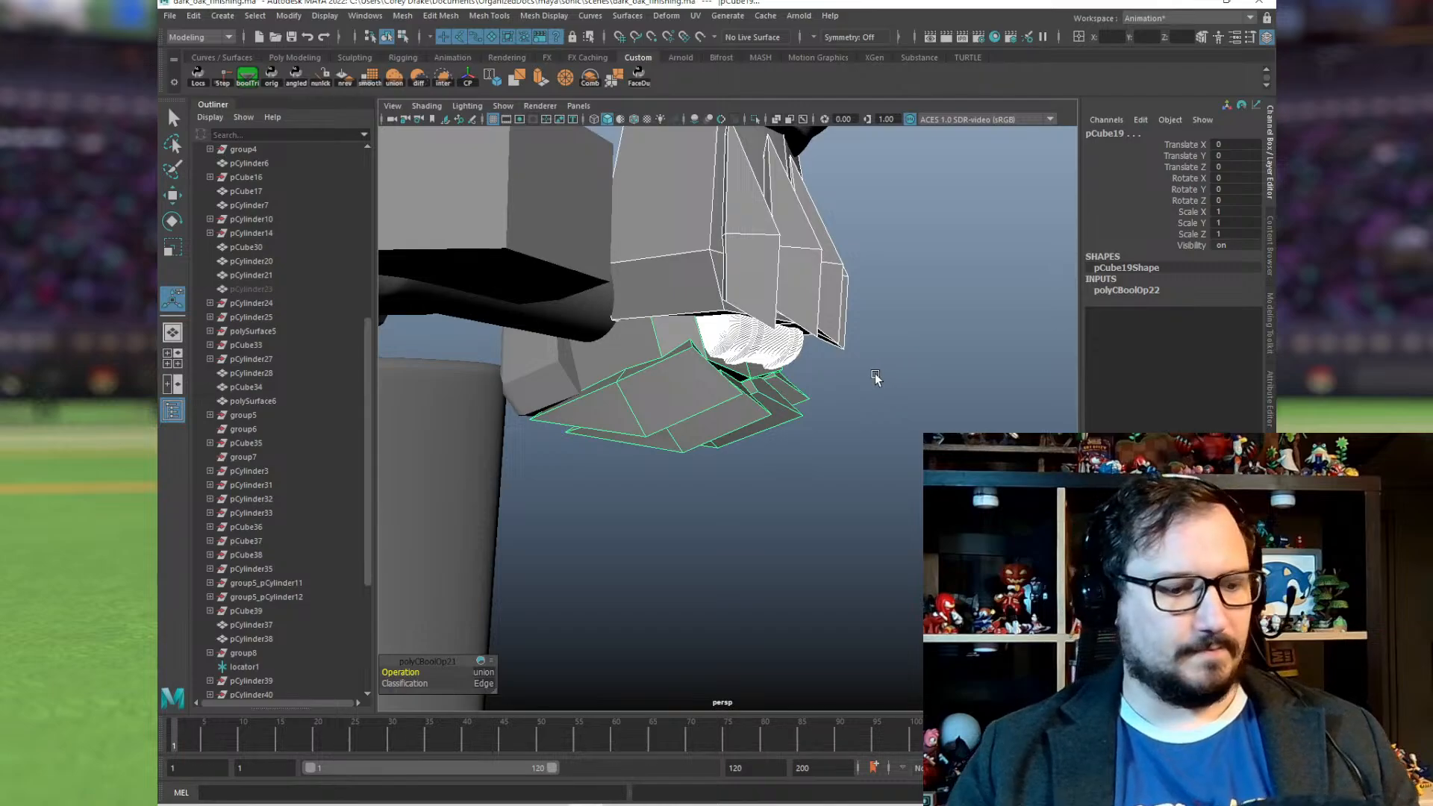
pyautogui.press('g')
# Step: Union the thumb piece and the forearm with the hand to form a single arm mesh
pyautogui.keyDown('alt'); pyautogui.moveTo(581, 337); pyautogui.dragTo(665, 321); pyautogui.keyUp('alt')
pyautogui.click(740, 356)
pyautogui.keyDown('shift'); pyautogui.click(569, 306); pyautogui.keyUp('shift')
pyautogui.keyDown('alt'); pyautogui.moveTo(569, 308); pyautogui.dragTo(733, 240); pyautogui.keyUp('alt')
pyautogui.press('g')
pyautogui.click(732, 240)
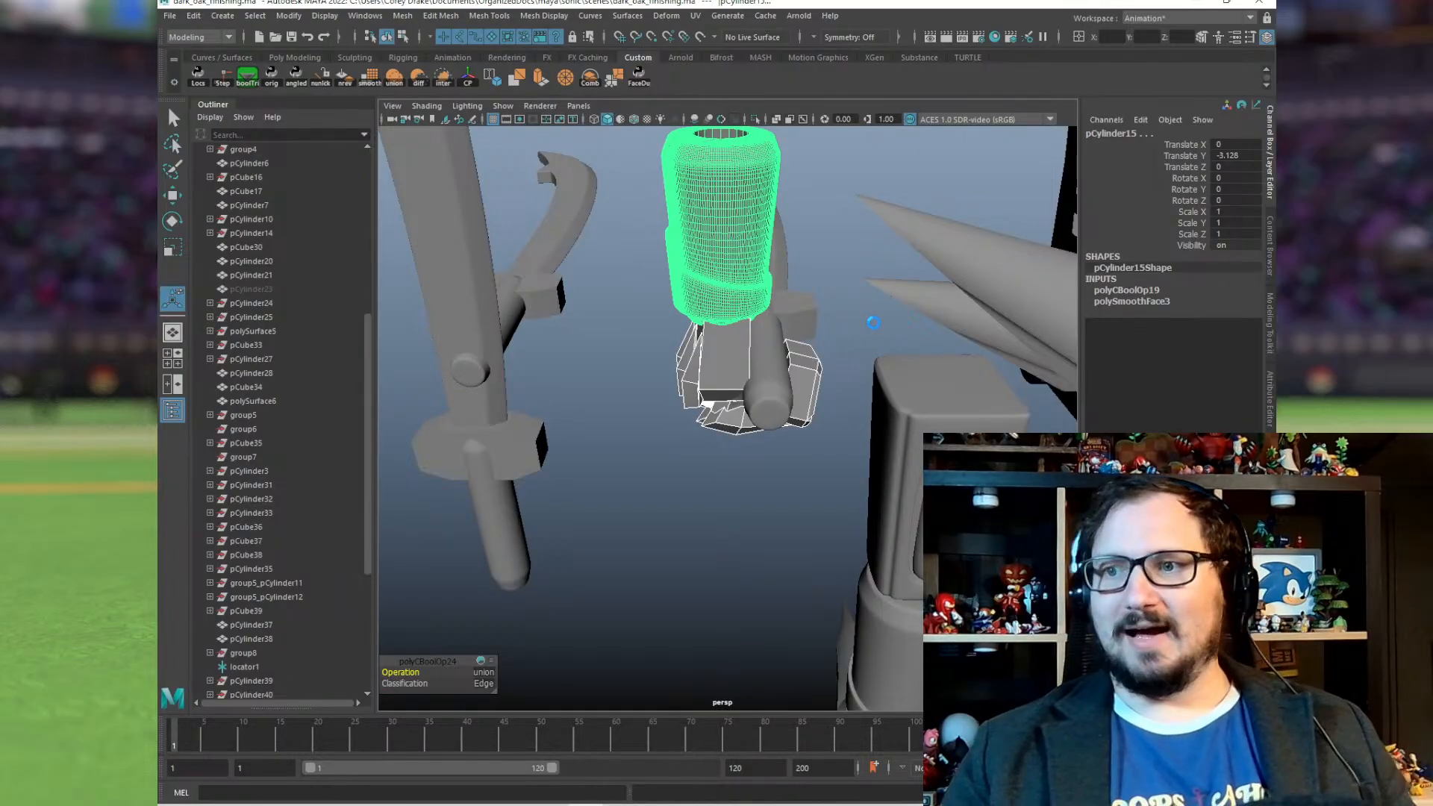
pyautogui.keyDown('alt'); pyautogui.moveTo(872, 321); pyautogui.dragTo(608, 321); pyautogui.keyUp('alt')
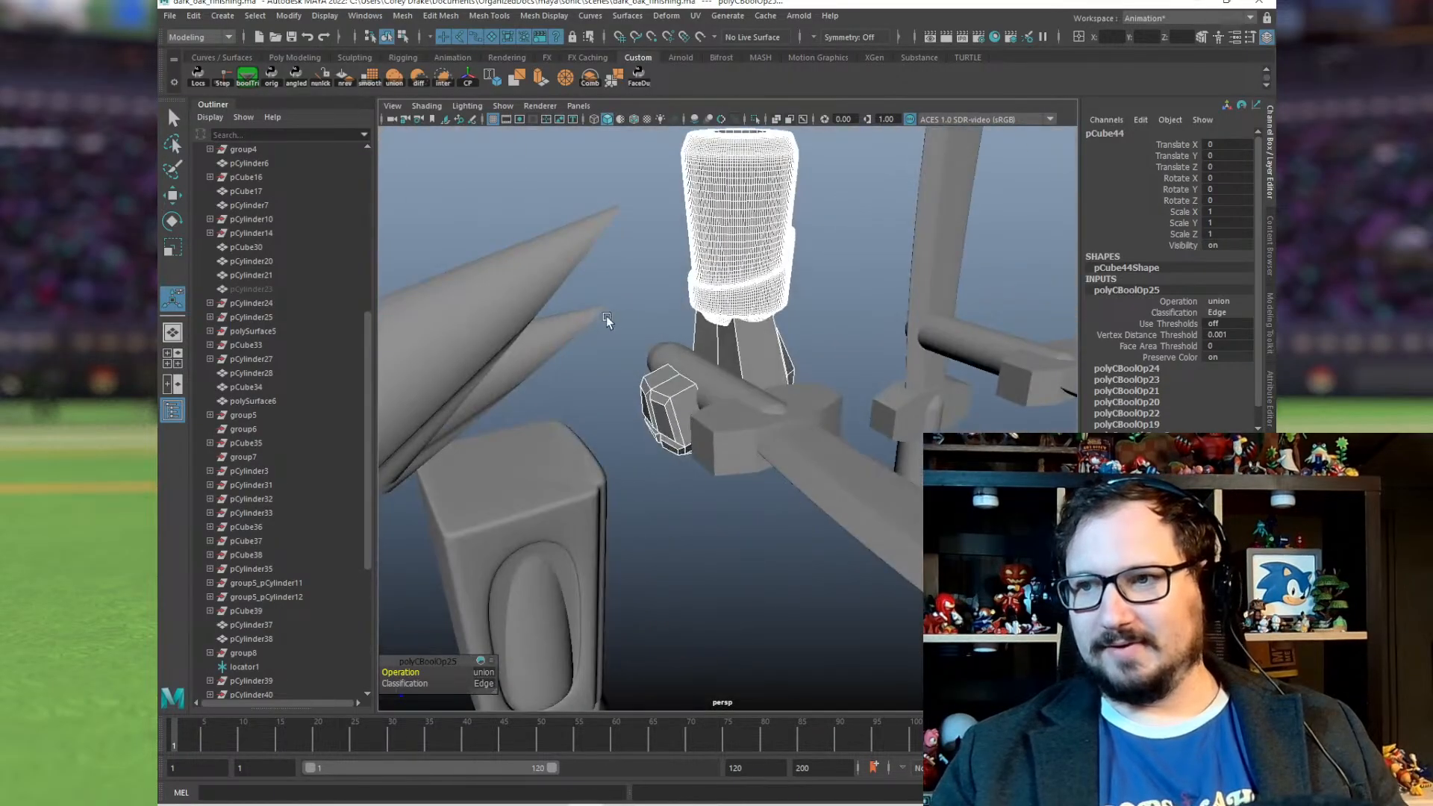
# Step: Subtract the enlarged sword from the arm mesh with a boolean difference to cut the grip opening
pyautogui.click(753, 268)
pyautogui.click(755, 413)
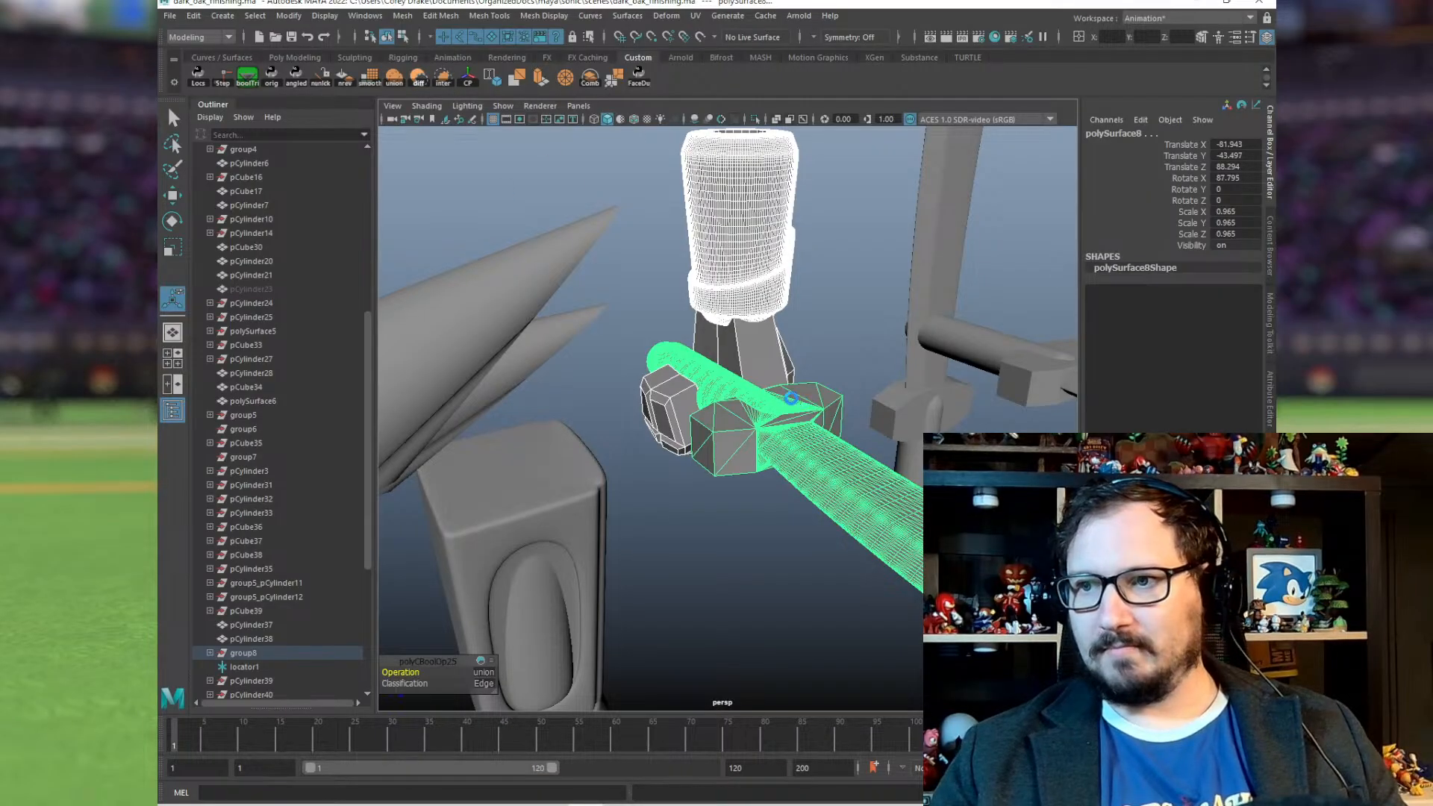
pyautogui.keyDown('alt'); pyautogui.moveTo(806, 445); pyautogui.dragTo(798, 380); pyautogui.keyUp('alt')
pyautogui.click(815, 317)
pyautogui.keyDown('alt'); pyautogui.moveTo(814, 318); pyautogui.dragTo(727, 364); pyautogui.keyUp('alt')
pyautogui.scroll(-5, 746, 396)
pyautogui.scroll(5, 727, 364)
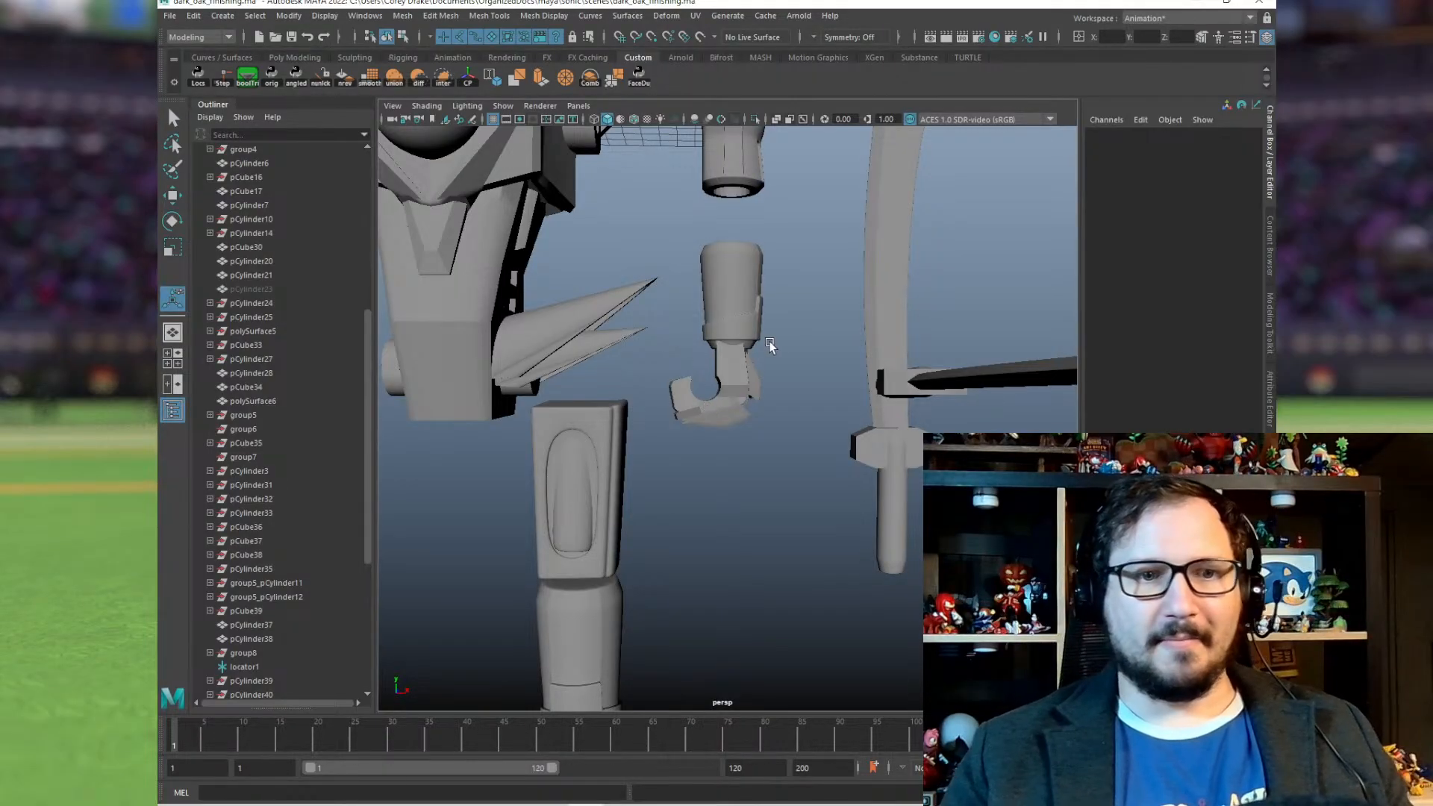
# Step: Triangulate the combined forearm and hand mesh
pyautogui.keyDown('alt'); pyautogui.moveTo(764, 371); pyautogui.dragTo(715, 406); pyautogui.keyUp('alt')
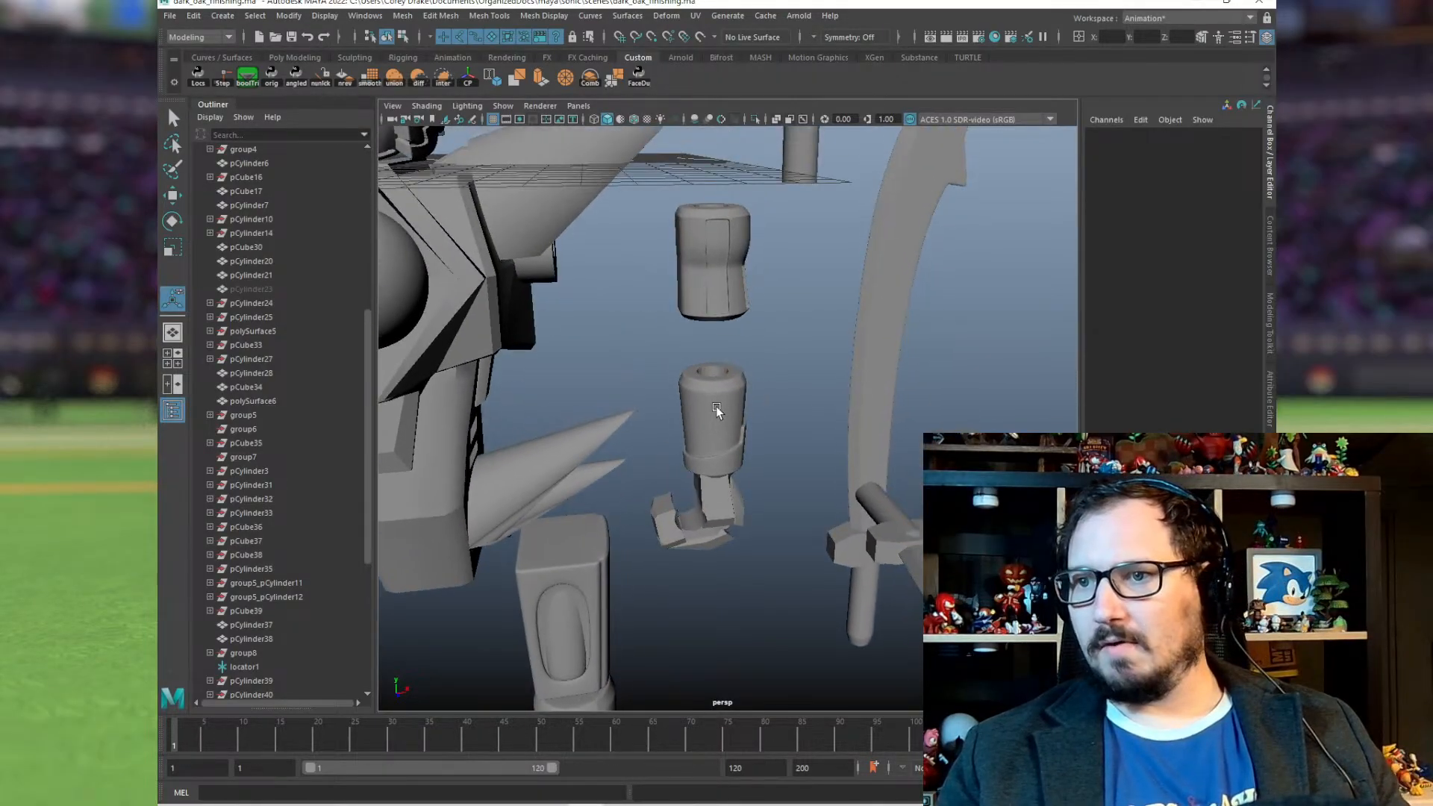
pyautogui.click(715, 406)
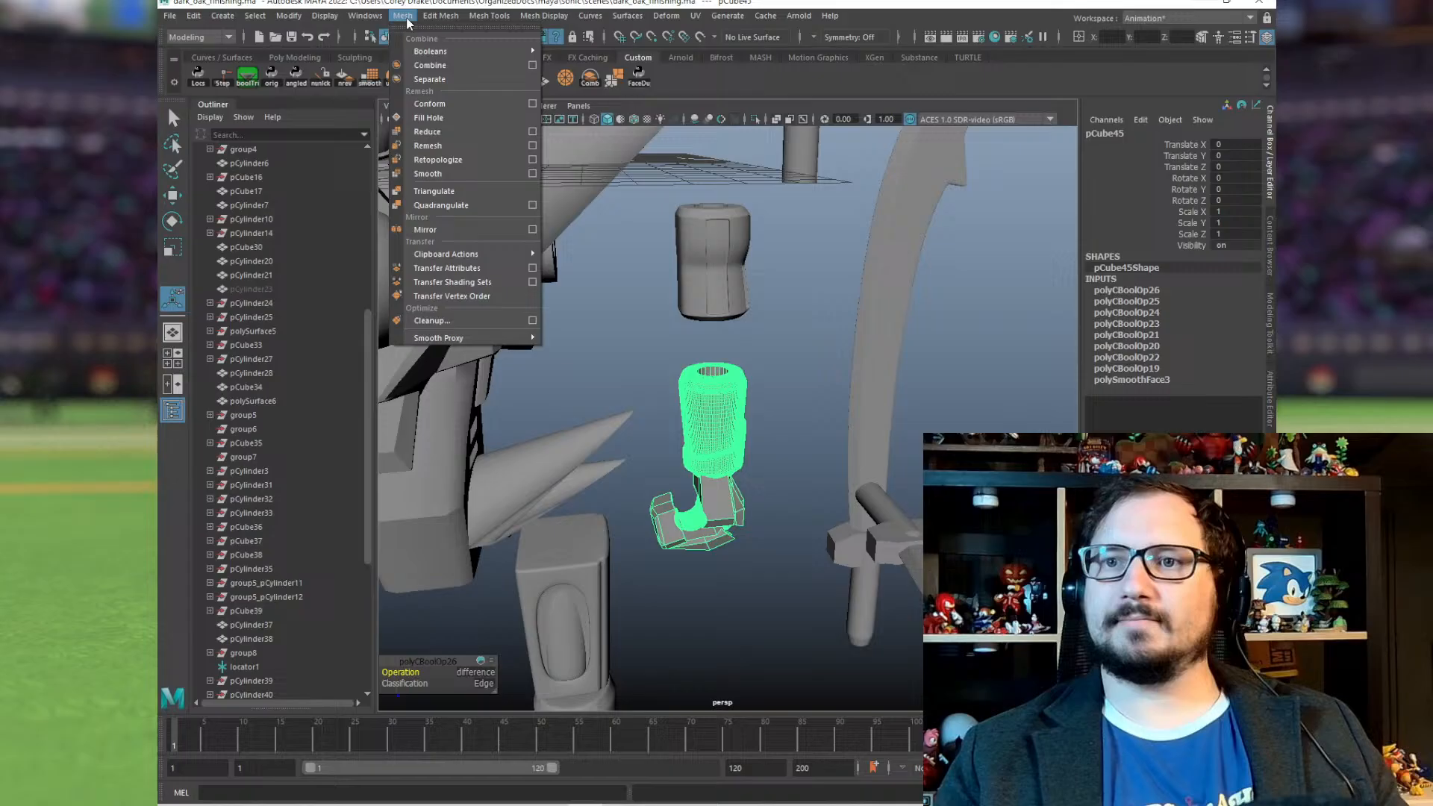
pyautogui.click(439, 191)
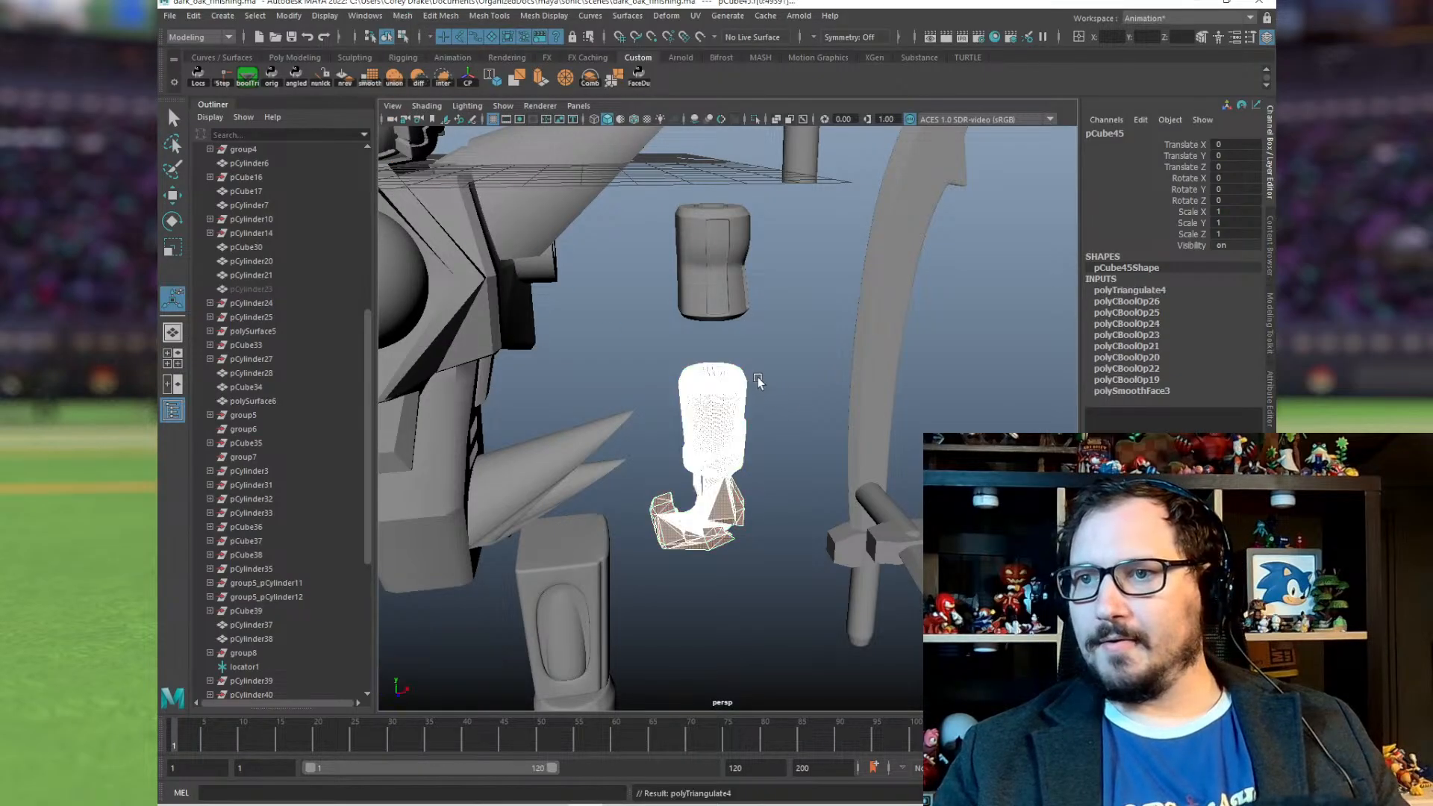
# Step: Export only the triangulated forearm and hand mesh to the 3D print files
pyautogui.click(697, 274)
pyautogui.keyDown('alt'); pyautogui.moveTo(670, 333); pyautogui.dragTo(804, 333, button='right'); pyautogui.keyUp('alt')
pyautogui.click(680, 421)
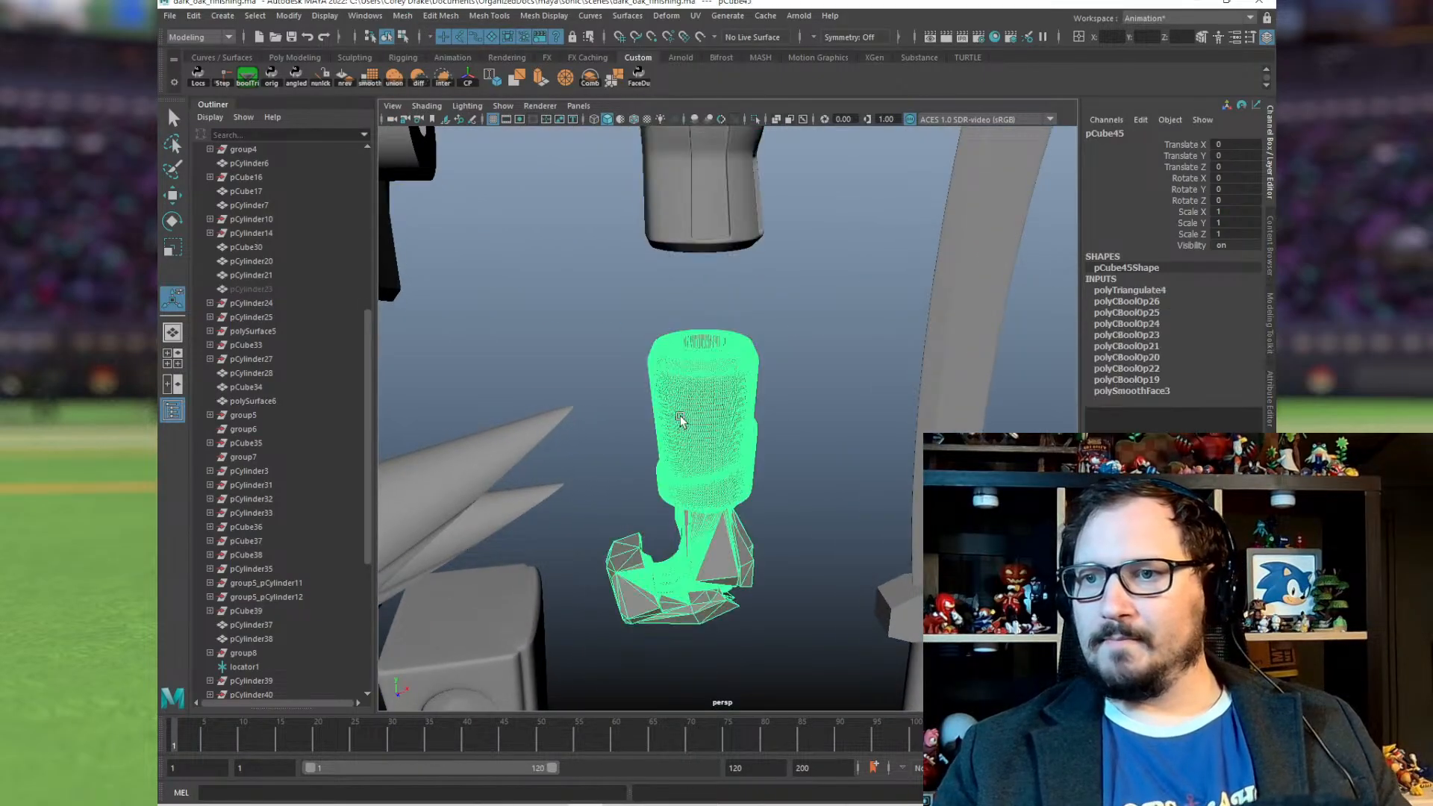
pyautogui.click(170, 16)
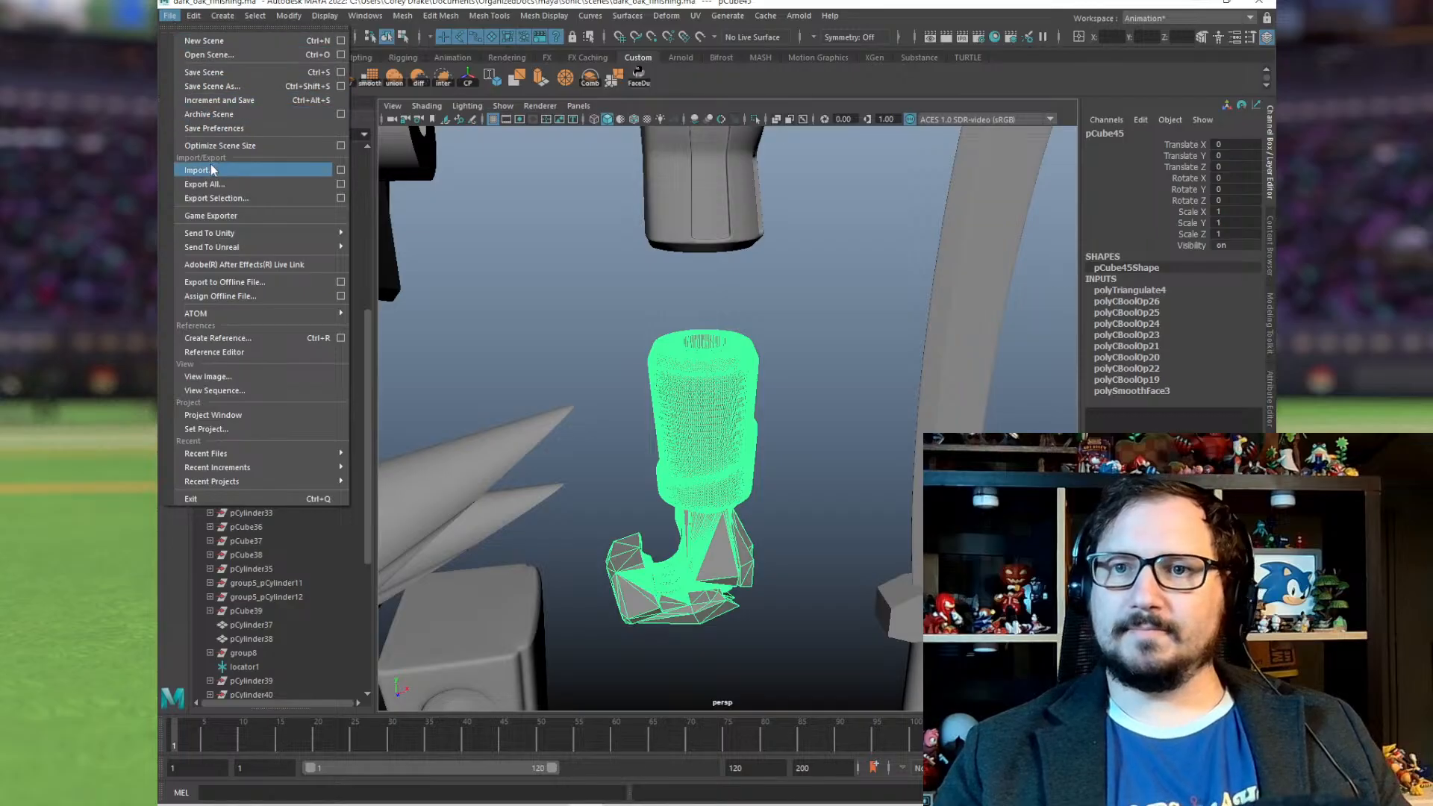
pyautogui.click(212, 200)
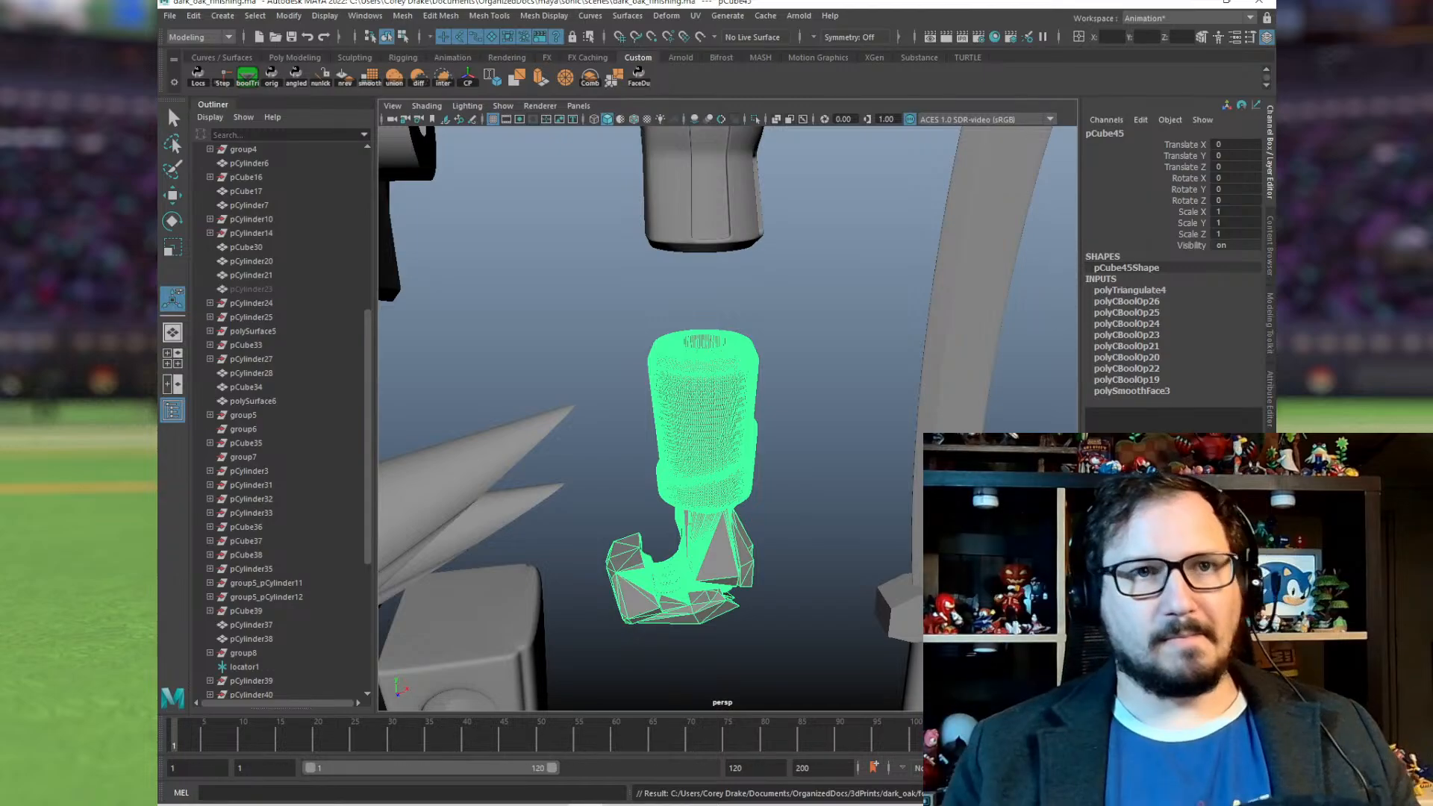
# Step: Export only the smaller duplicate sword to the 3D print files
pyautogui.click(586, 357)
pyautogui.press('f')
pyautogui.moveTo(726, 382)
pyautogui.keyDown('alt'); pyautogui.mouseDown()
pyautogui.moveTo(656, 393)
pyautogui.moveTo(713, 377)
pyautogui.mouseUp(); pyautogui.keyUp('alt')
pyautogui.click(833, 551)
pyautogui.keyDown('alt'); pyautogui.moveTo(833, 551); pyautogui.dragTo(791, 545); pyautogui.keyUp('alt')
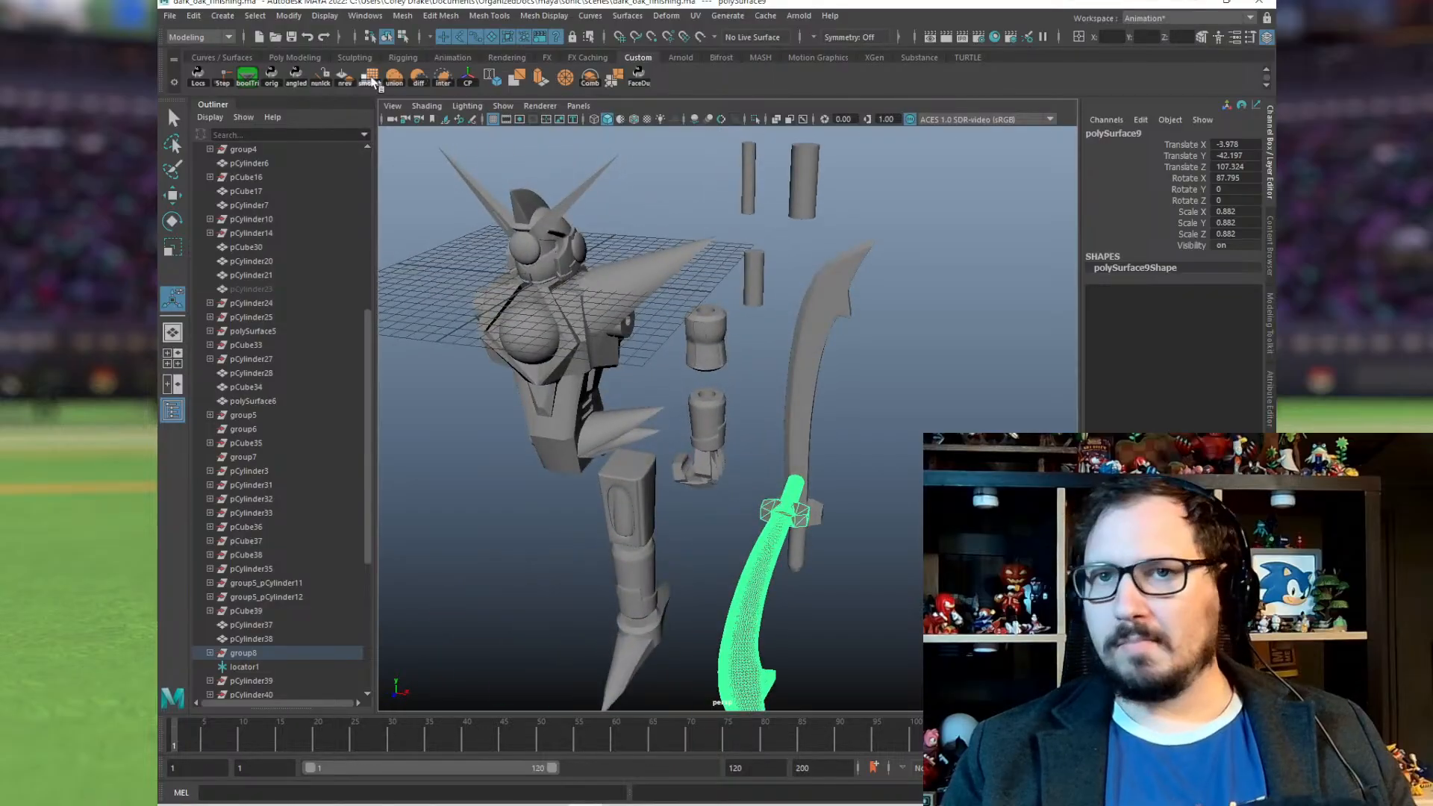
pyautogui.click(170, 16)
pyautogui.click(238, 199)
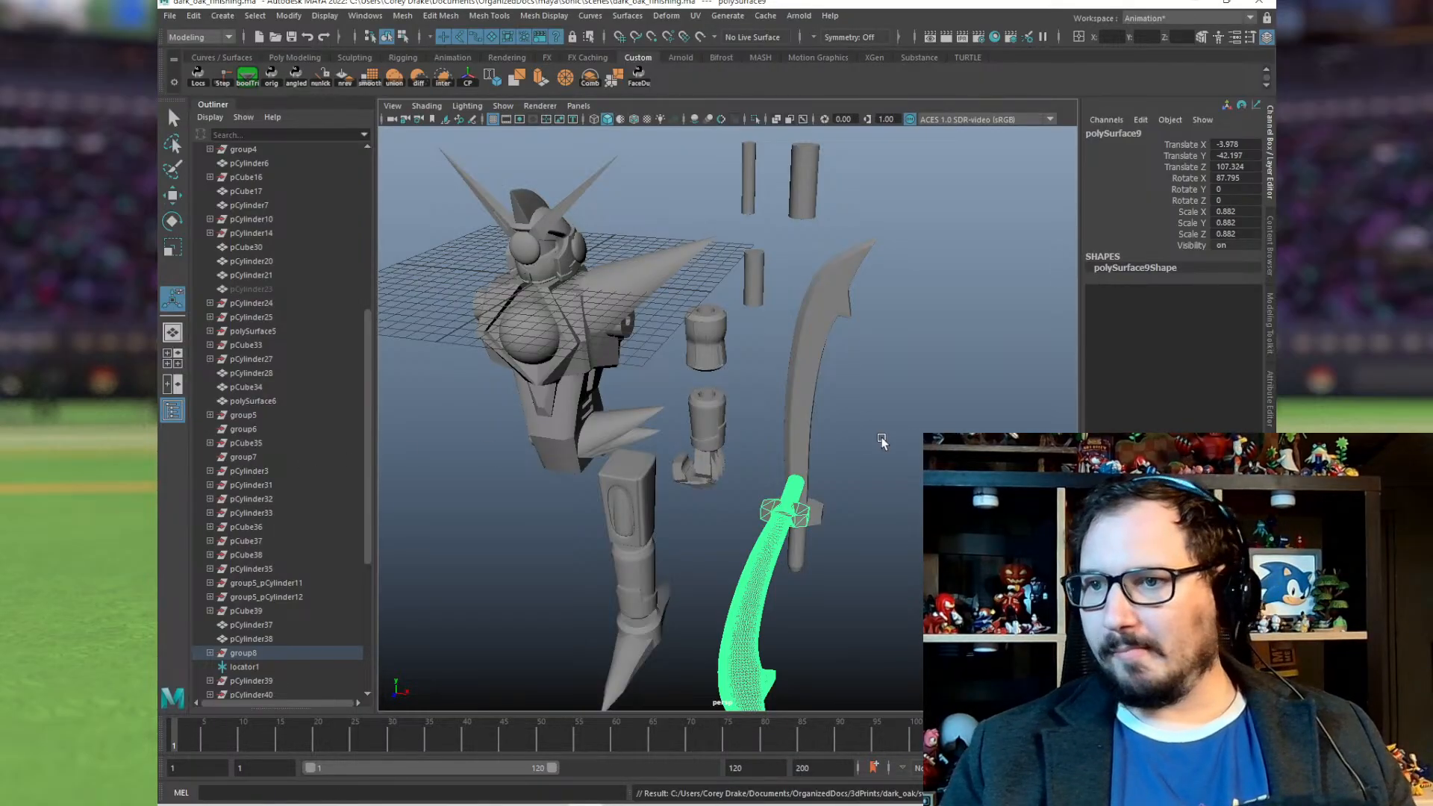
pyautogui.keyDown('alt'); pyautogui.moveTo(684, 521); pyautogui.dragTo(708, 486); pyautogui.keyUp('alt')
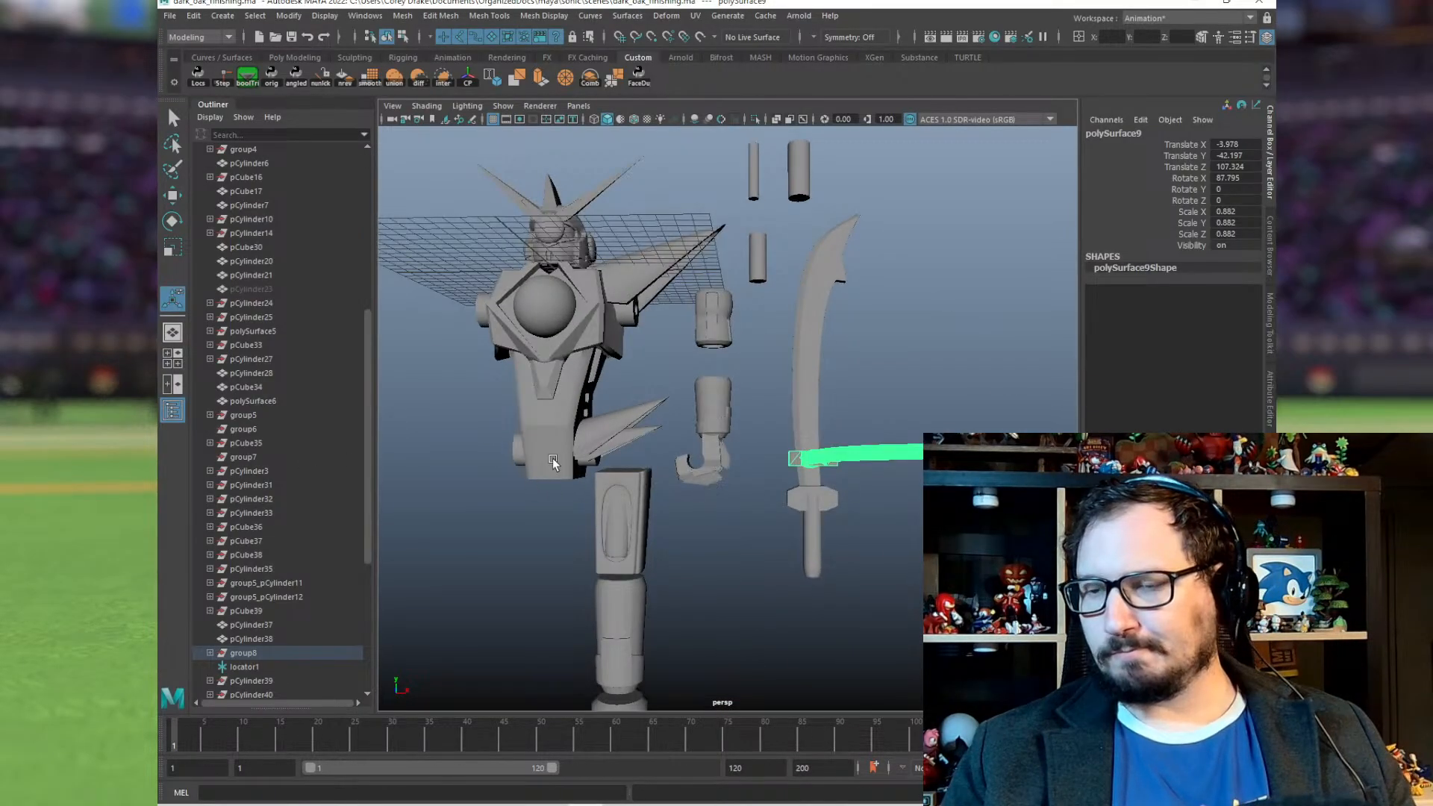
# Step: Export only the large shoulder spike to the 3D print files
pyautogui.scroll(4, 664, 440)
pyautogui.keyDown('alt'); pyautogui.moveTo(696, 371); pyautogui.dragTo(741, 338); pyautogui.keyUp('alt')
pyautogui.click(753, 246)
pyautogui.scroll(-3, 798, 273)
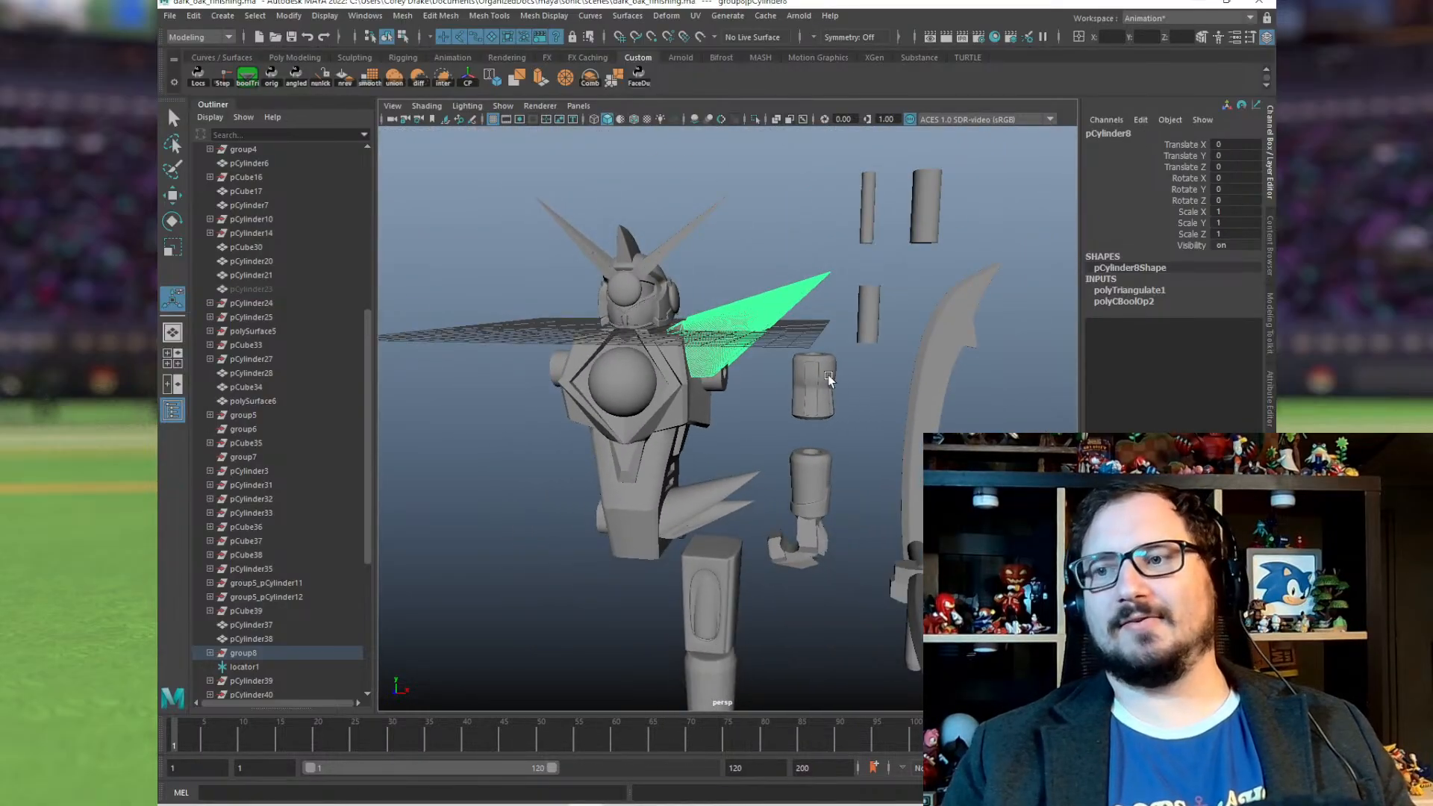
pyautogui.click(170, 16)
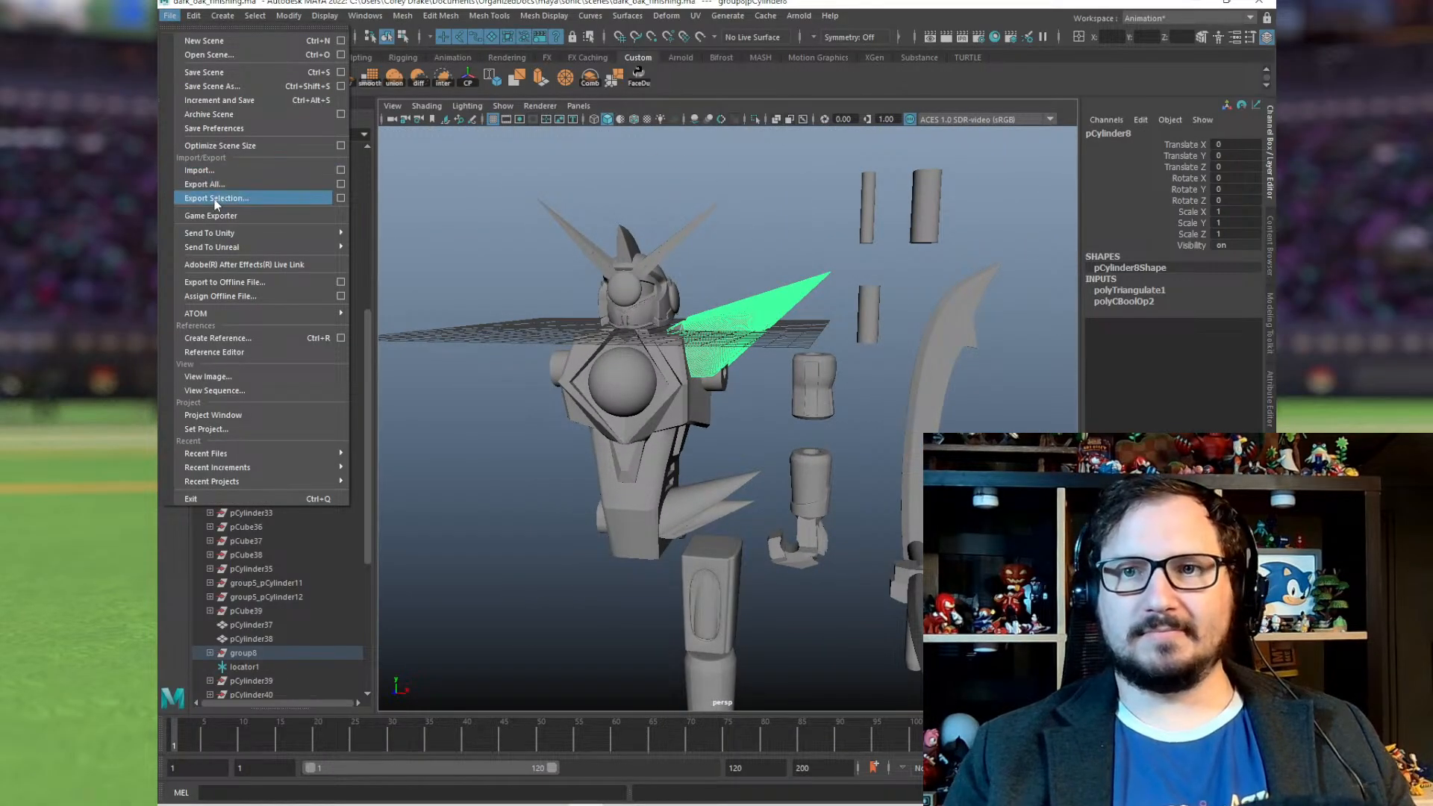
pyautogui.click(214, 198)
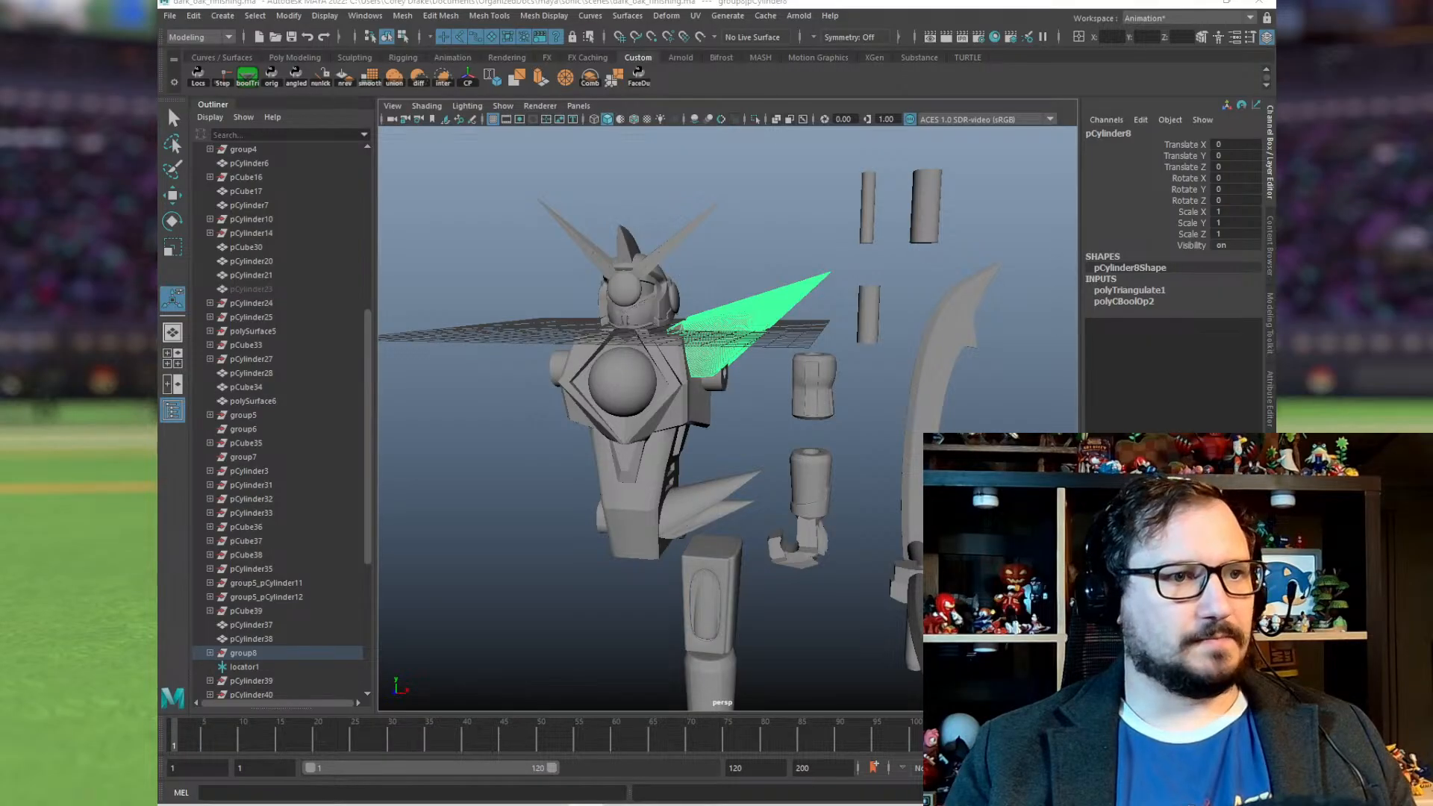
# Step: Export only the split spike at the hip to the 3D print files
pyautogui.click(734, 485)
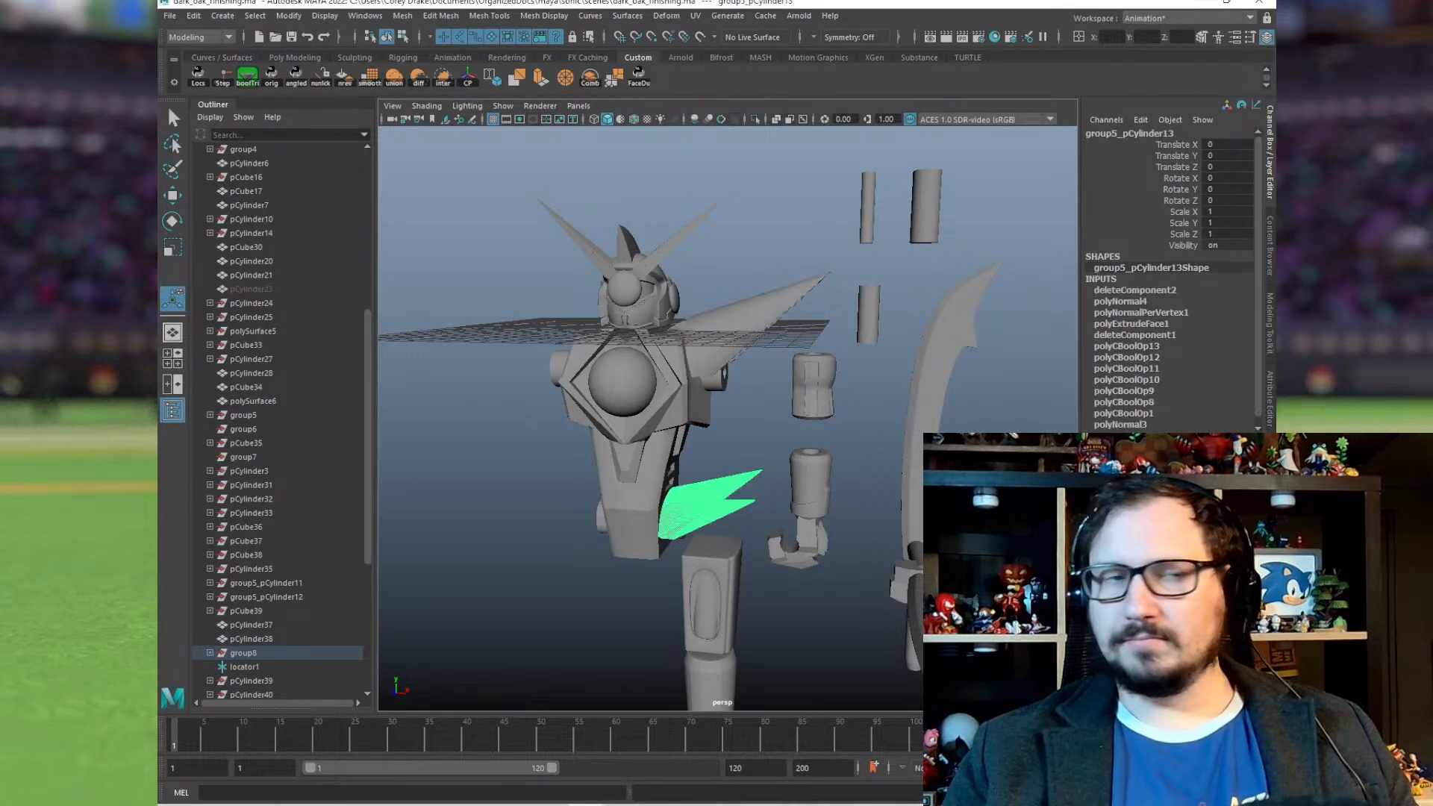
pyautogui.click(169, 17)
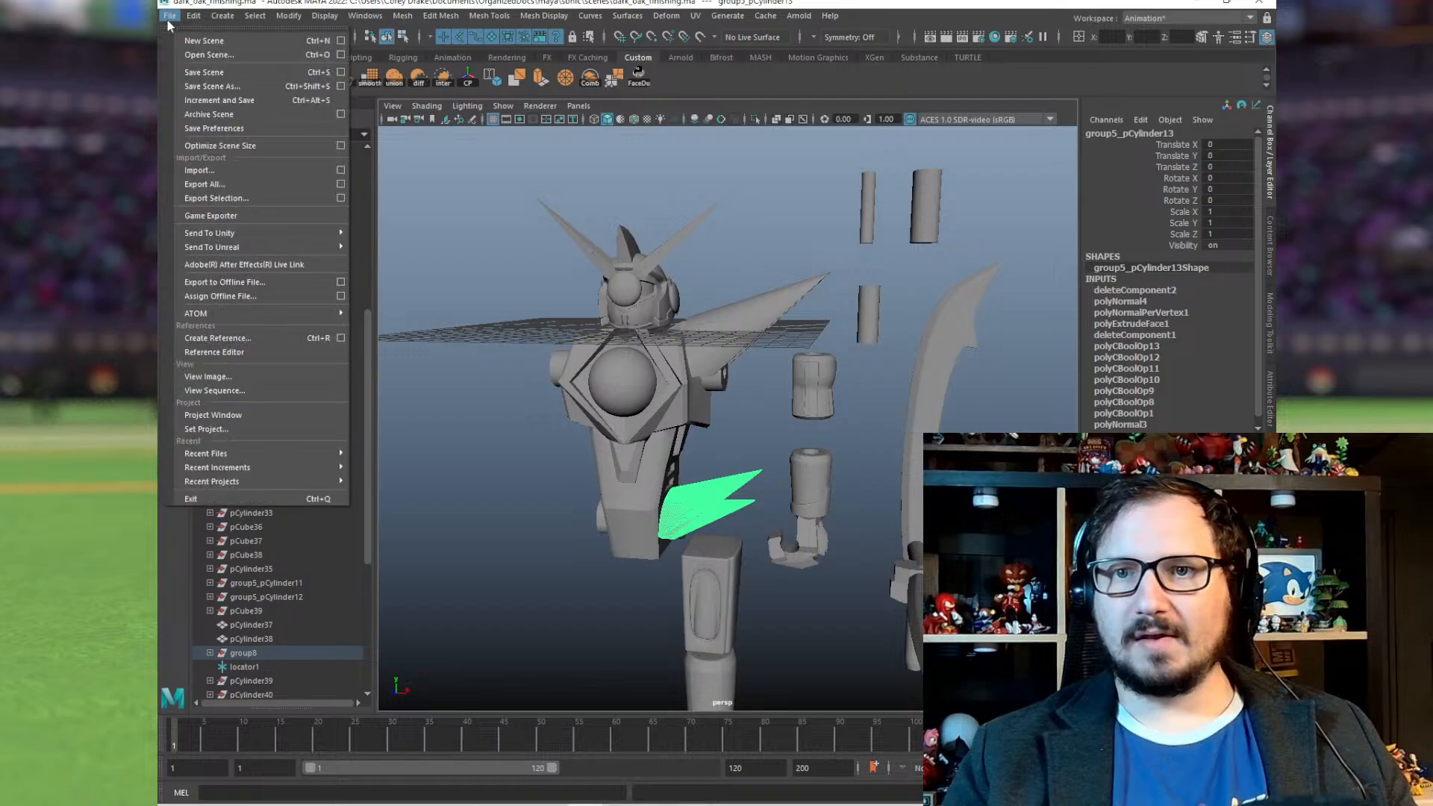
pyautogui.click(209, 197)
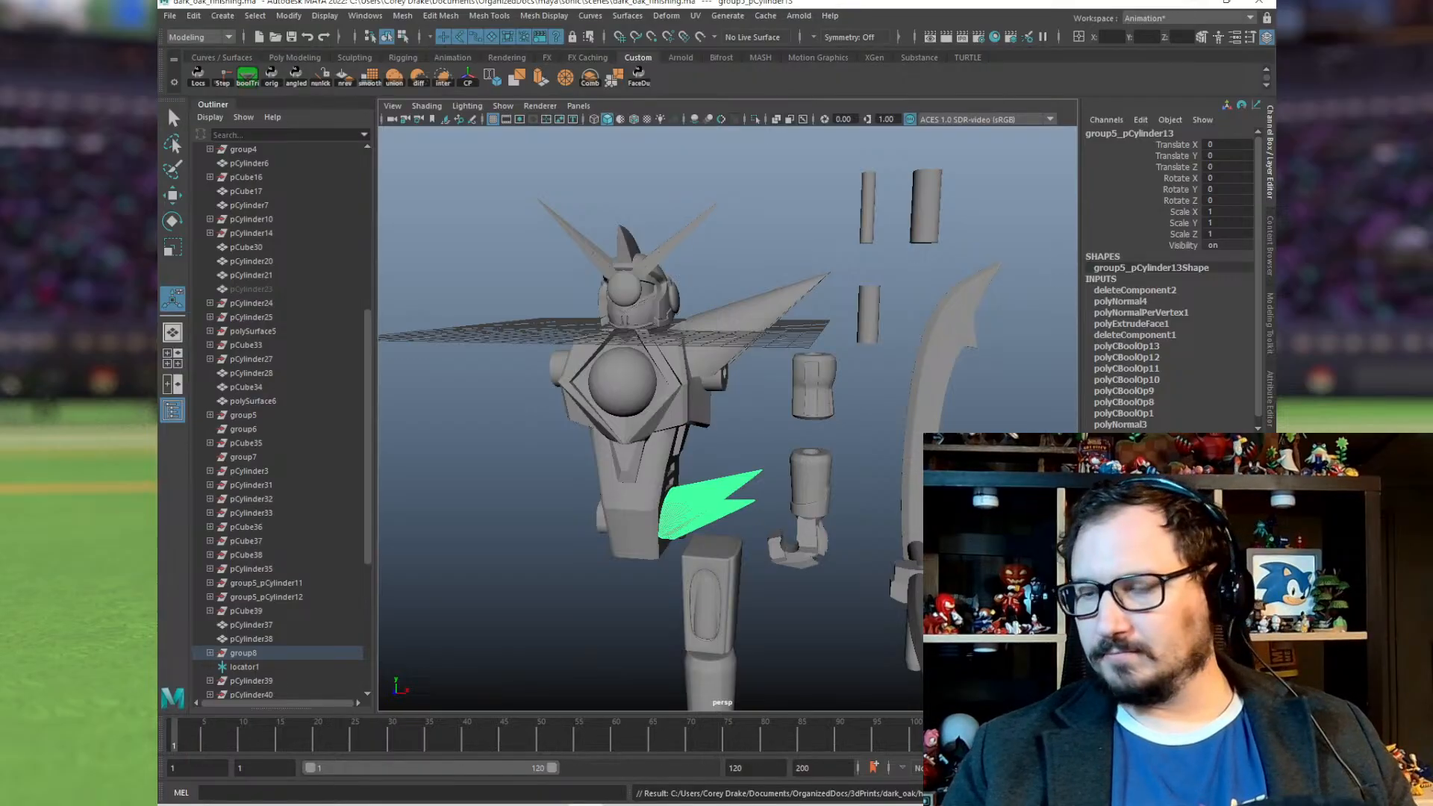
# Step: Examine the torso mesh around the waist and the head mesh above it
pyautogui.scroll(3, 624, 406)
pyautogui.click(624, 406)
pyautogui.keyDown('alt'); pyautogui.moveTo(701, 488); pyautogui.dragTo(705, 392); pyautogui.keyUp('alt')
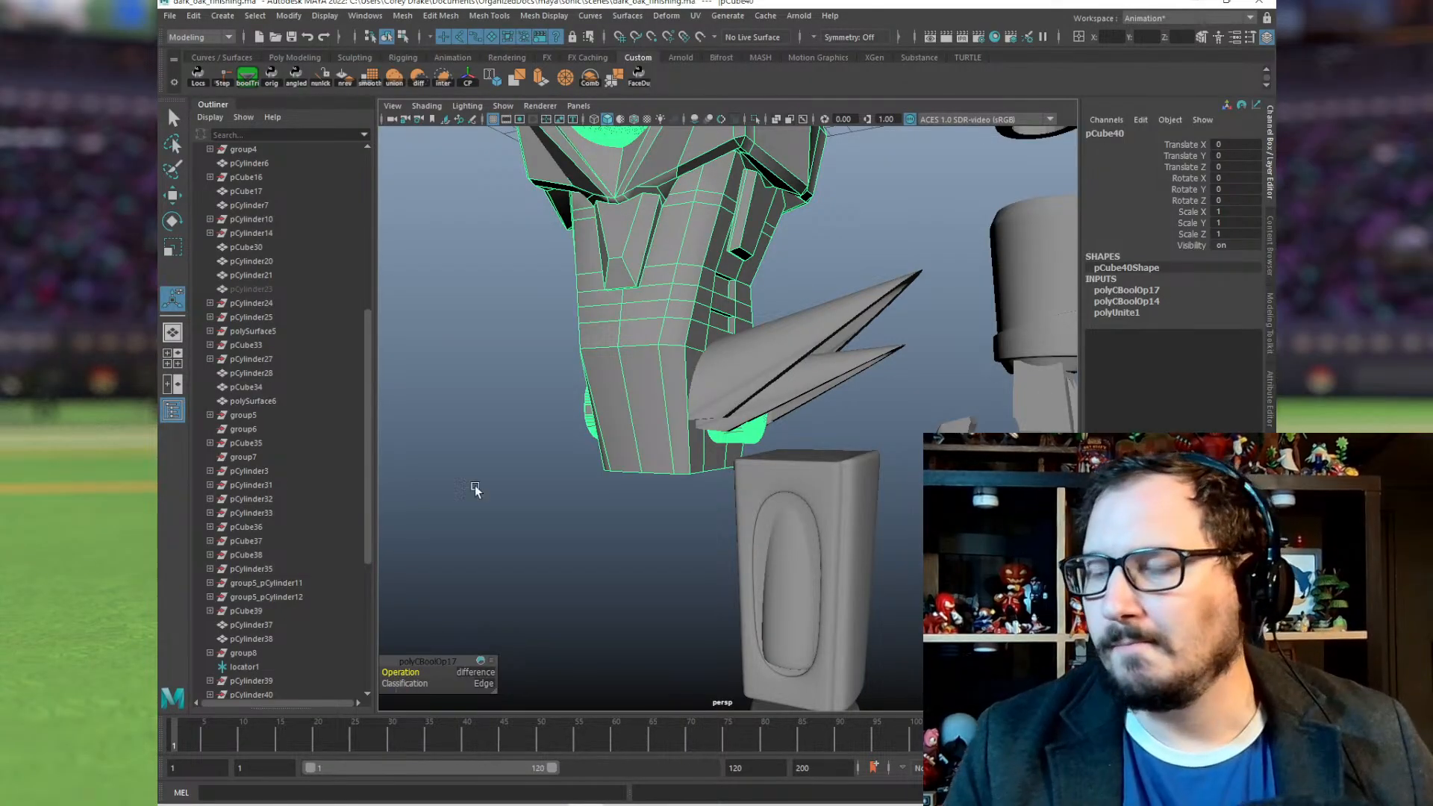
pyautogui.click(851, 277)
pyautogui.scroll(-5, 851, 276)
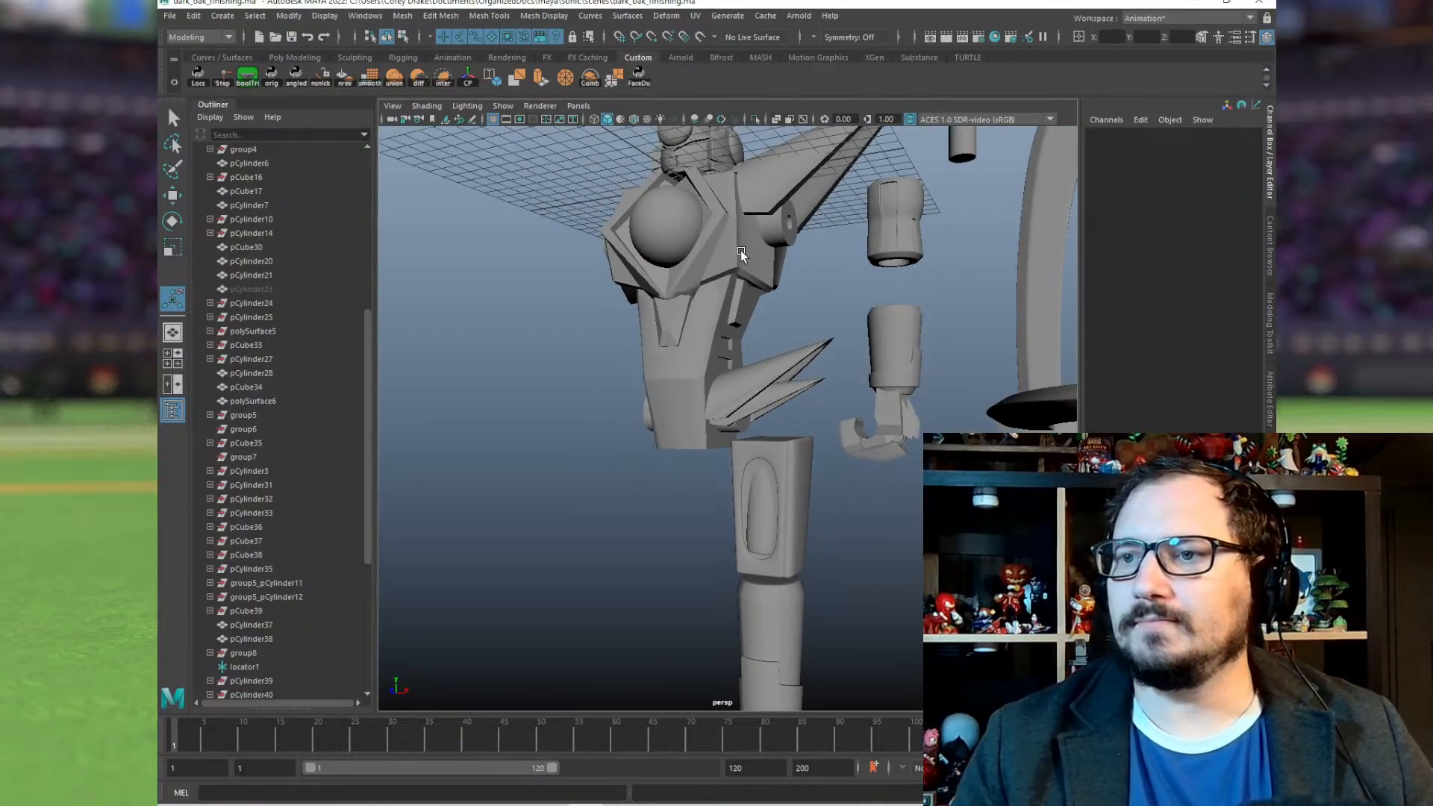
pyautogui.keyDown('alt'); pyautogui.moveTo(741, 250); pyautogui.dragTo(698, 297); pyautogui.keyUp('alt')
pyautogui.click(699, 297)
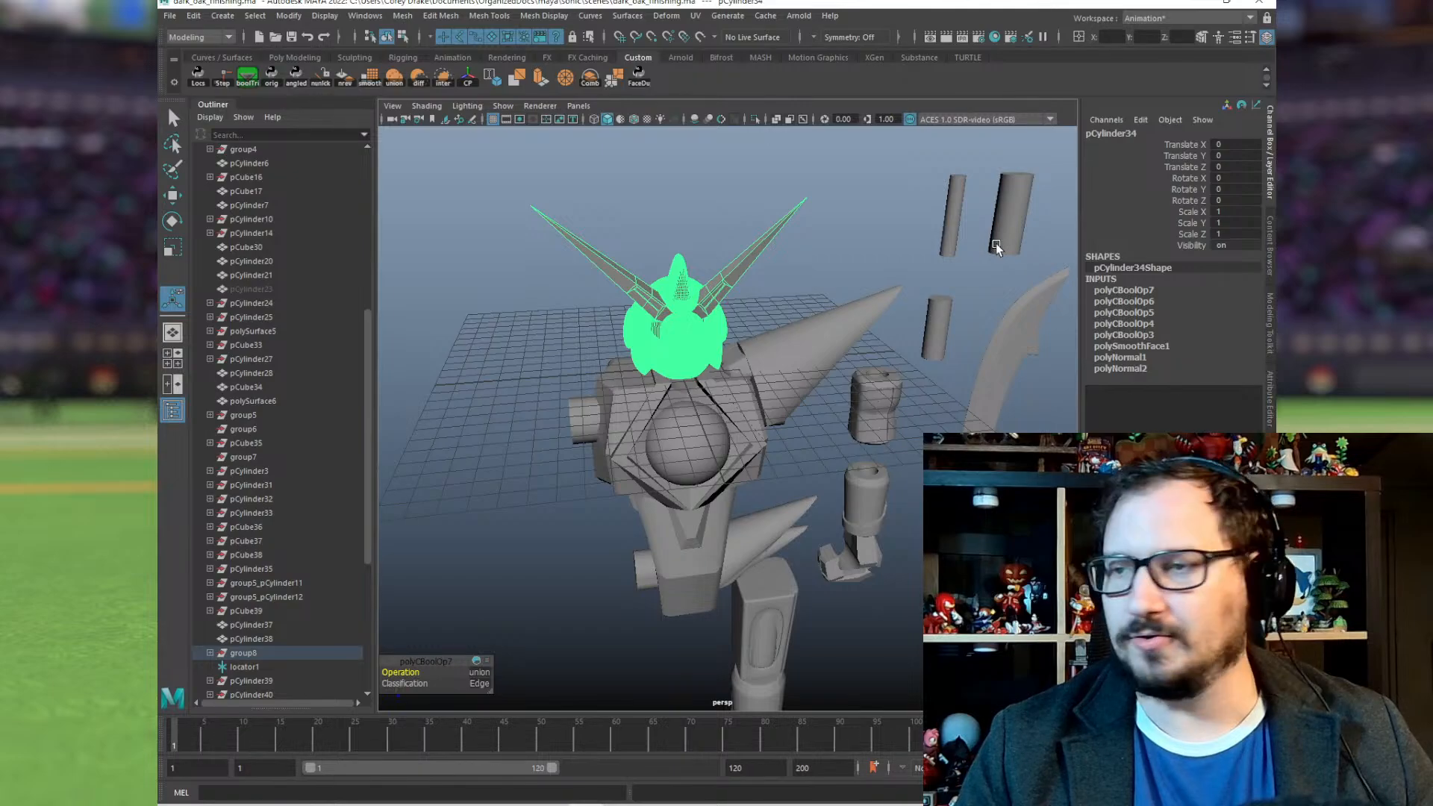
# Step: Duplicate the thick cylinder standing beside the figure and move the copy along X to just above the head
pyautogui.click(1010, 220)
pyautogui.keyDown('alt'); pyautogui.moveTo(1032, 274); pyautogui.dragTo(874, 273); pyautogui.keyUp('alt')
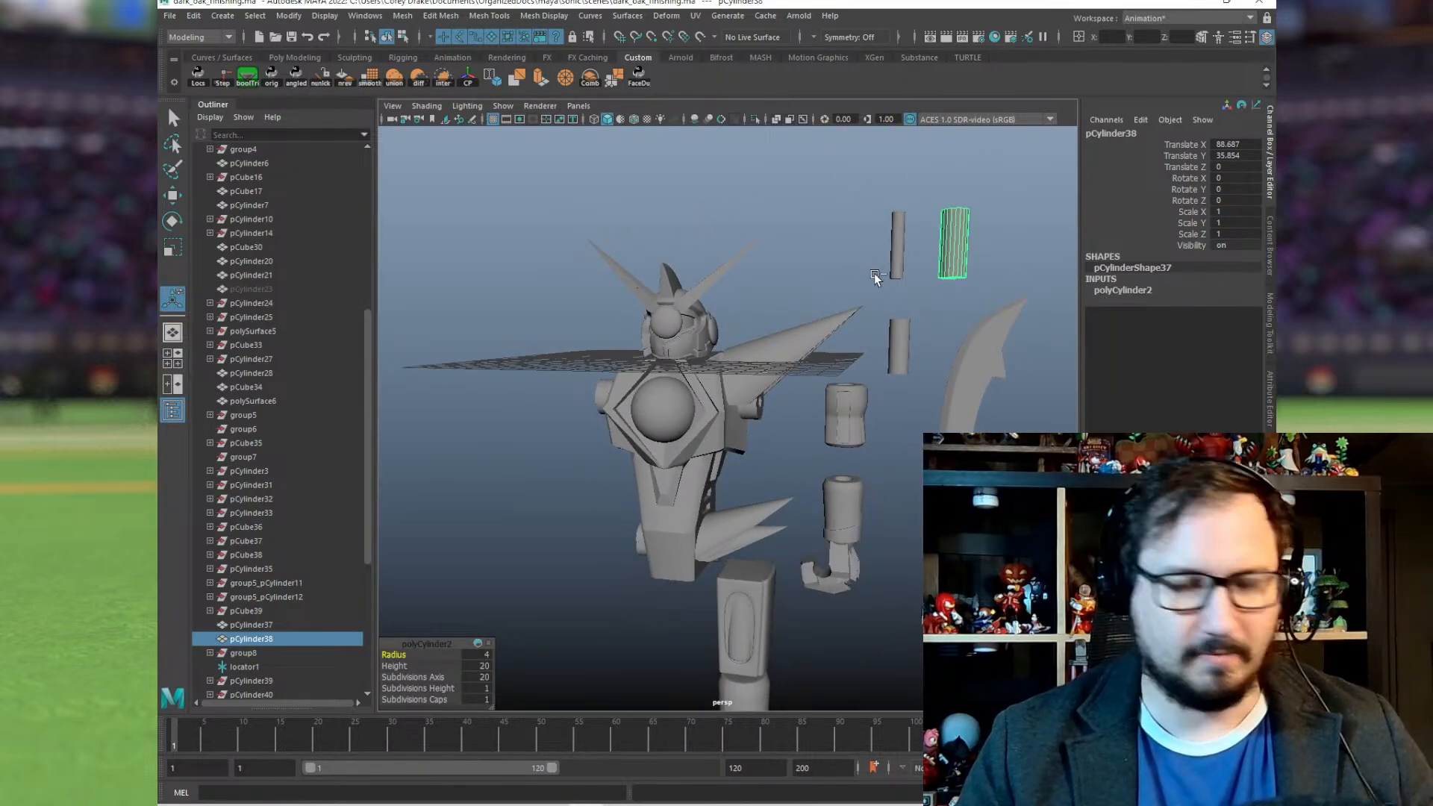
pyautogui.hotkey('ctrl', 'd')
pyautogui.press('w')
pyautogui.moveTo(1004, 246); pyautogui.dragTo(754, 248)
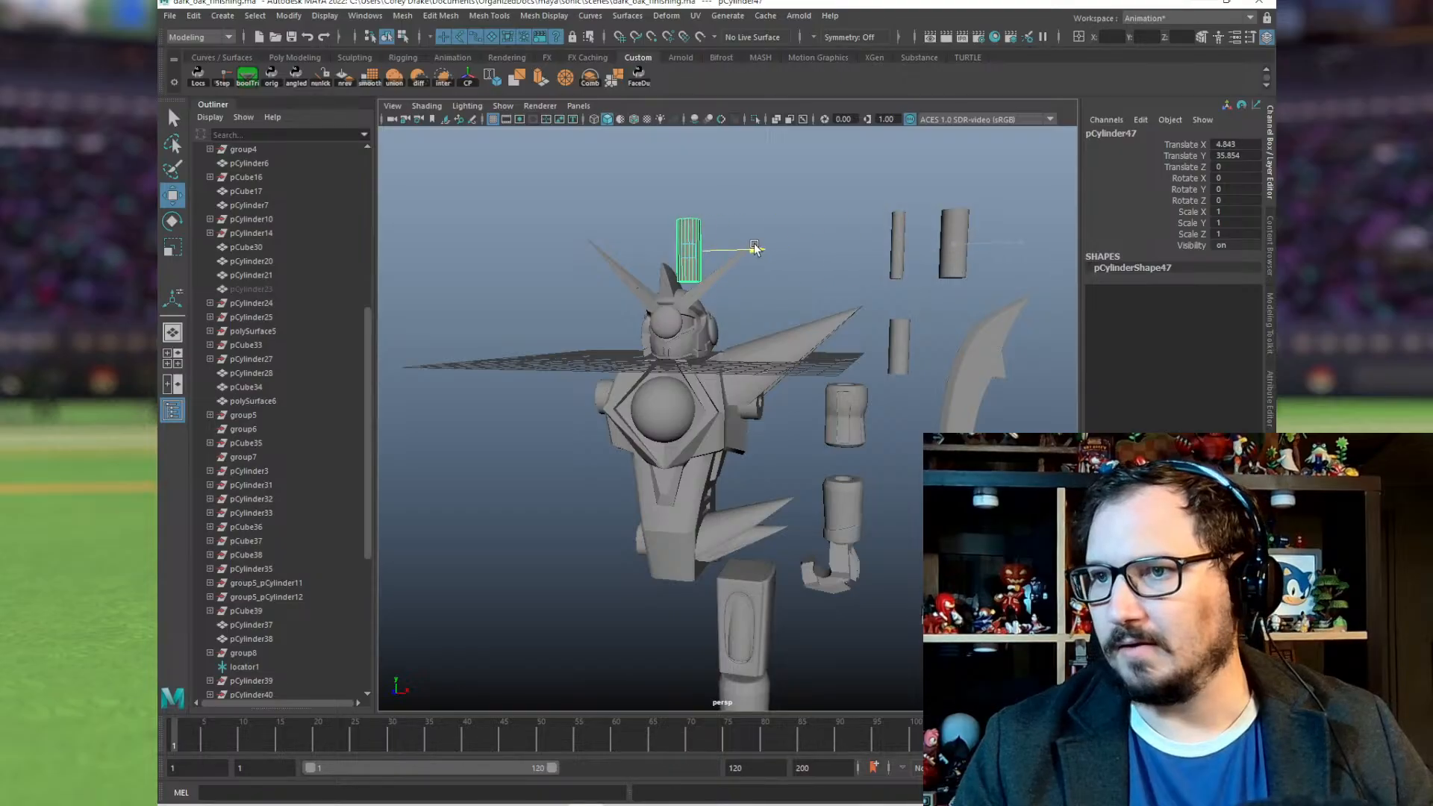
pyautogui.keyDown('alt'); pyautogui.moveTo(731, 197); pyautogui.dragTo(990, 368, button='right'); pyautogui.keyUp('alt')
pyautogui.keyDown('alt'); pyautogui.moveTo(990, 368); pyautogui.dragTo(773, 345); pyautogui.keyUp('alt')
pyautogui.keyDown('alt'); pyautogui.moveTo(772, 344); pyautogui.dragTo(646, 400, button='right'); pyautogui.keyUp('alt')
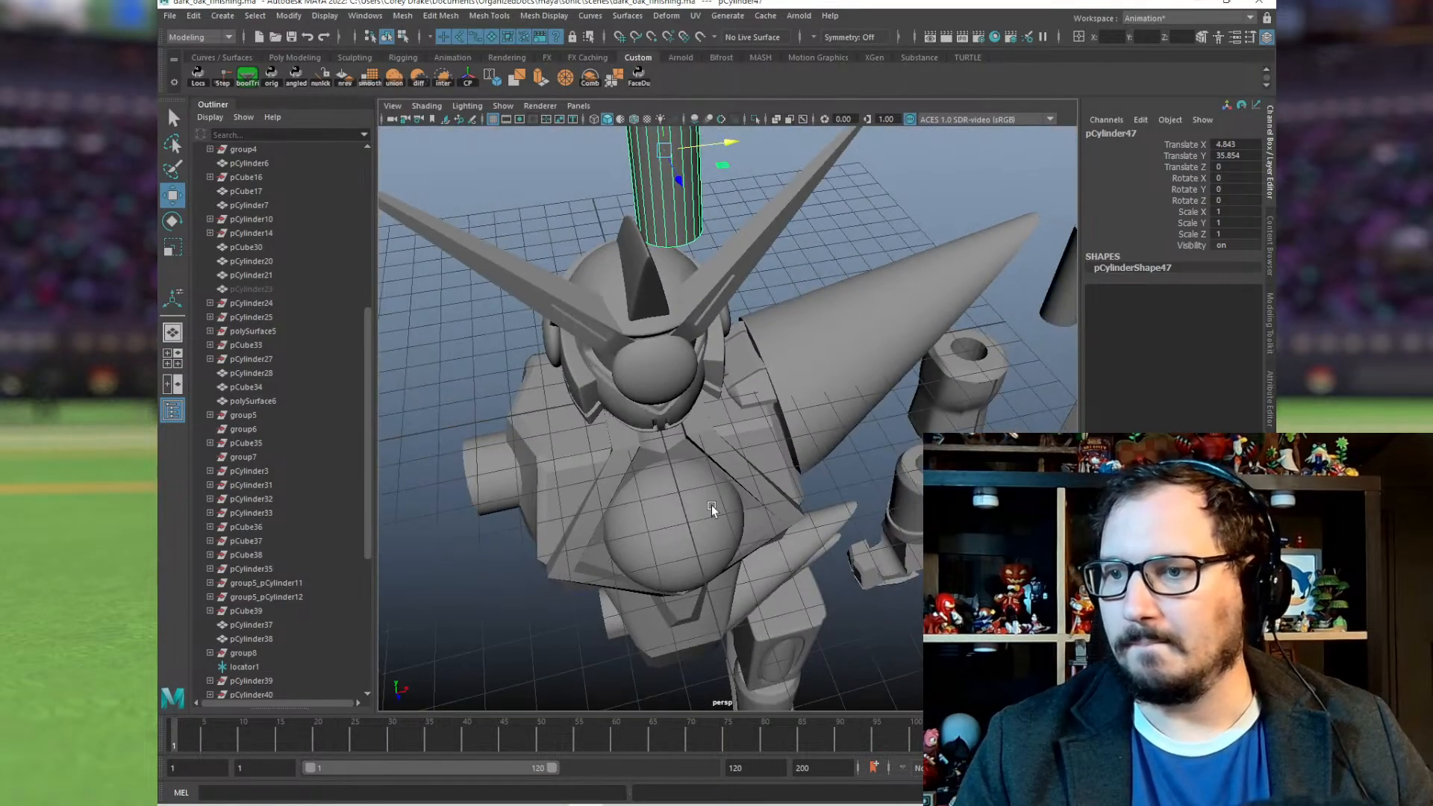
# Step: Snap the duplicated cylinder to X 0 and lower it into the neck to about Y -0.927
pyautogui.press('x')
pyautogui.moveTo(696, 551); pyautogui.dragTo(696, 555, button='middle')
pyautogui.keyDown('alt'); pyautogui.moveTo(696, 555); pyautogui.dragTo(694, 320); pyautogui.keyUp('alt')
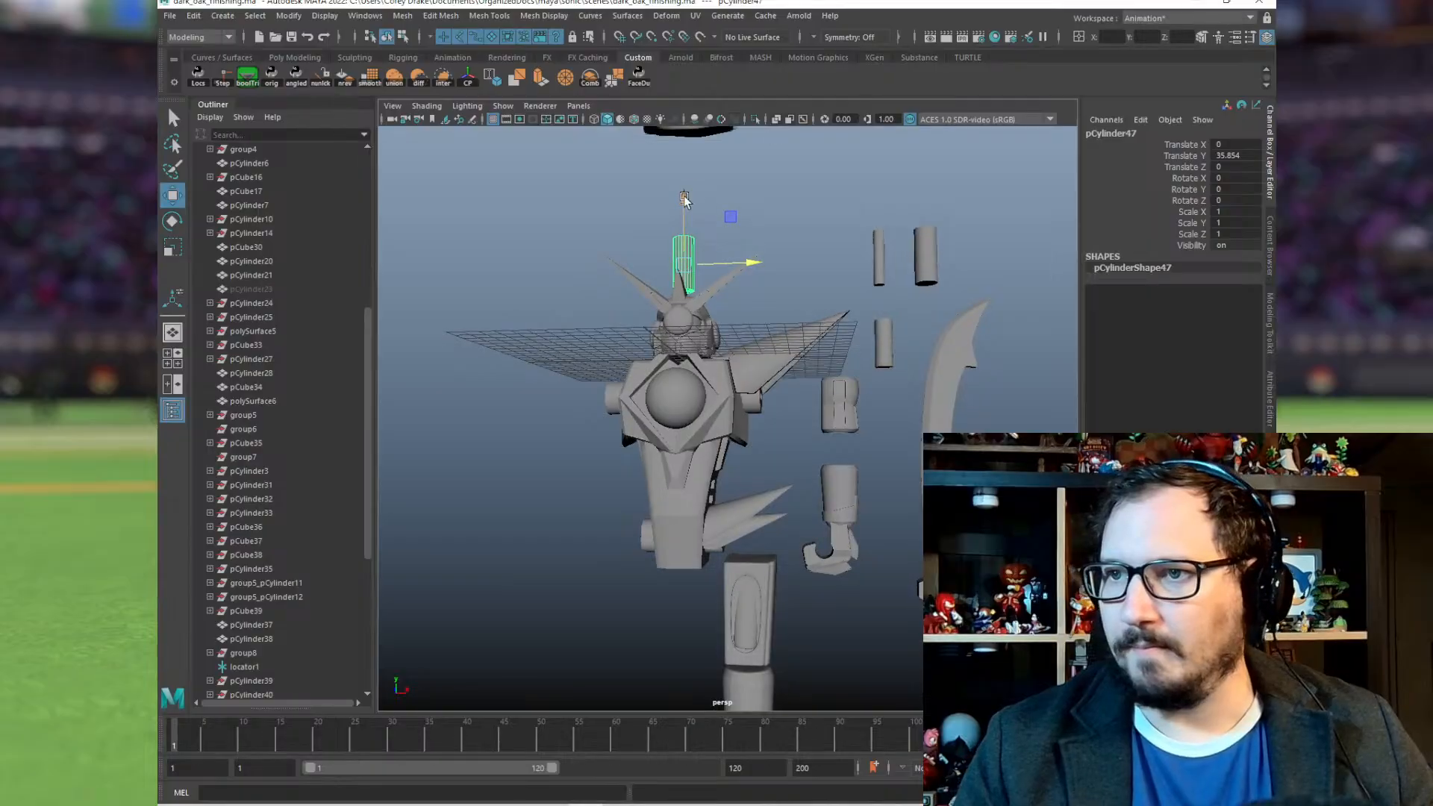
pyautogui.moveTo(696, 223); pyautogui.dragTo(697, 306, button='middle')
pyautogui.press('f')
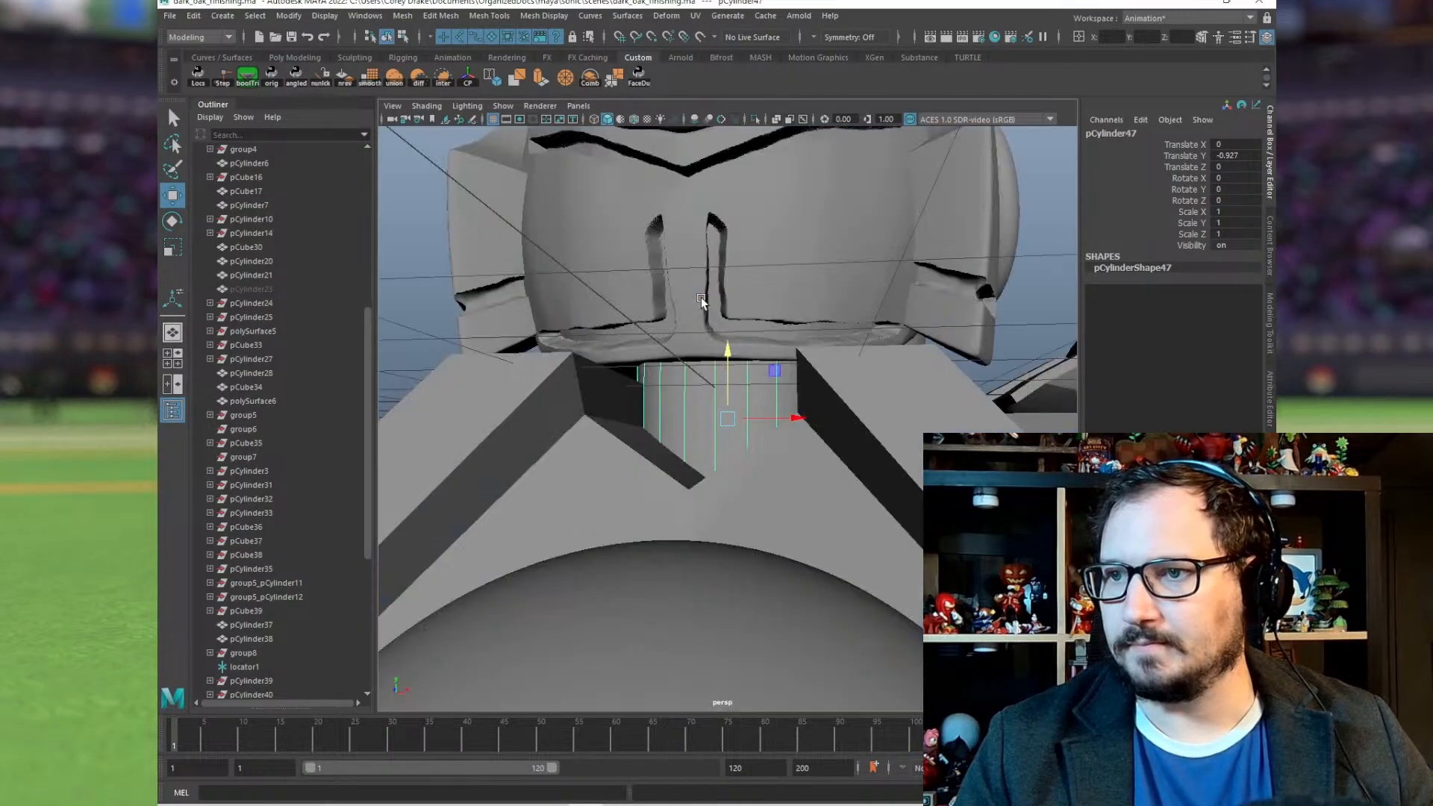
# Step: In wireframe, fit the neck cylinder between head and torso at about Y 0.654 and Z -3.938
pyautogui.scroll(-3, 772, 373)
pyautogui.moveTo(771, 373)
pyautogui.keyDown('alt'); pyautogui.mouseDown()
pyautogui.moveTo(783, 437)
pyautogui.moveTo(827, 388)
pyautogui.moveTo(925, 394)
pyautogui.moveTo(640, 420)
pyautogui.moveTo(793, 421)
pyautogui.moveTo(687, 414)
pyautogui.moveTo(745, 426)
pyautogui.moveTo(729, 390)
pyautogui.moveTo(817, 405)
pyautogui.moveTo(741, 354)
pyautogui.moveTo(776, 386)
pyautogui.moveTo(743, 387)
pyautogui.moveTo(760, 382)
pyautogui.moveTo(661, 323)
pyautogui.mouseUp(); pyautogui.keyUp('alt')
pyautogui.press('4')
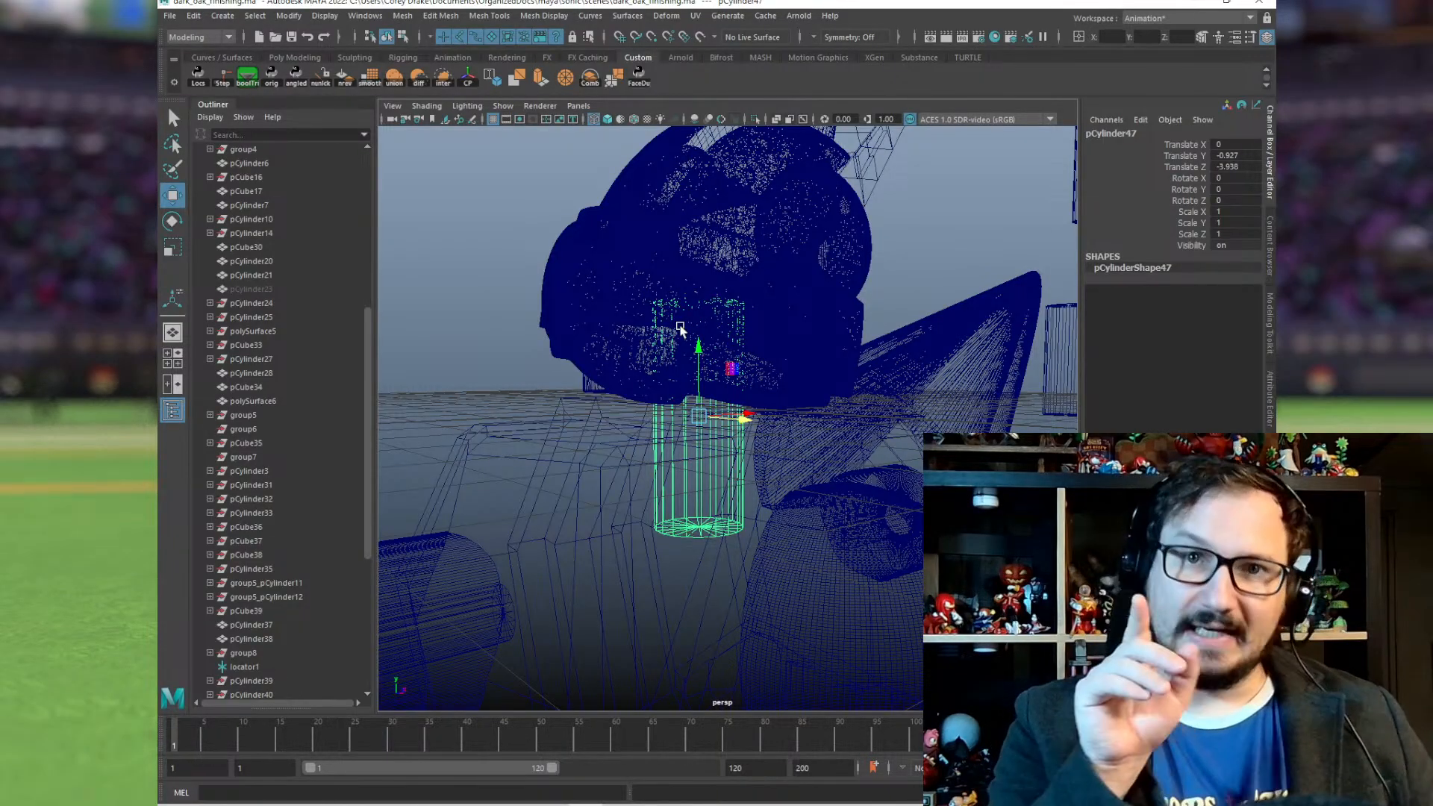
pyautogui.keyDown('alt'); pyautogui.moveTo(662, 356); pyautogui.dragTo(732, 279); pyautogui.keyUp('alt')
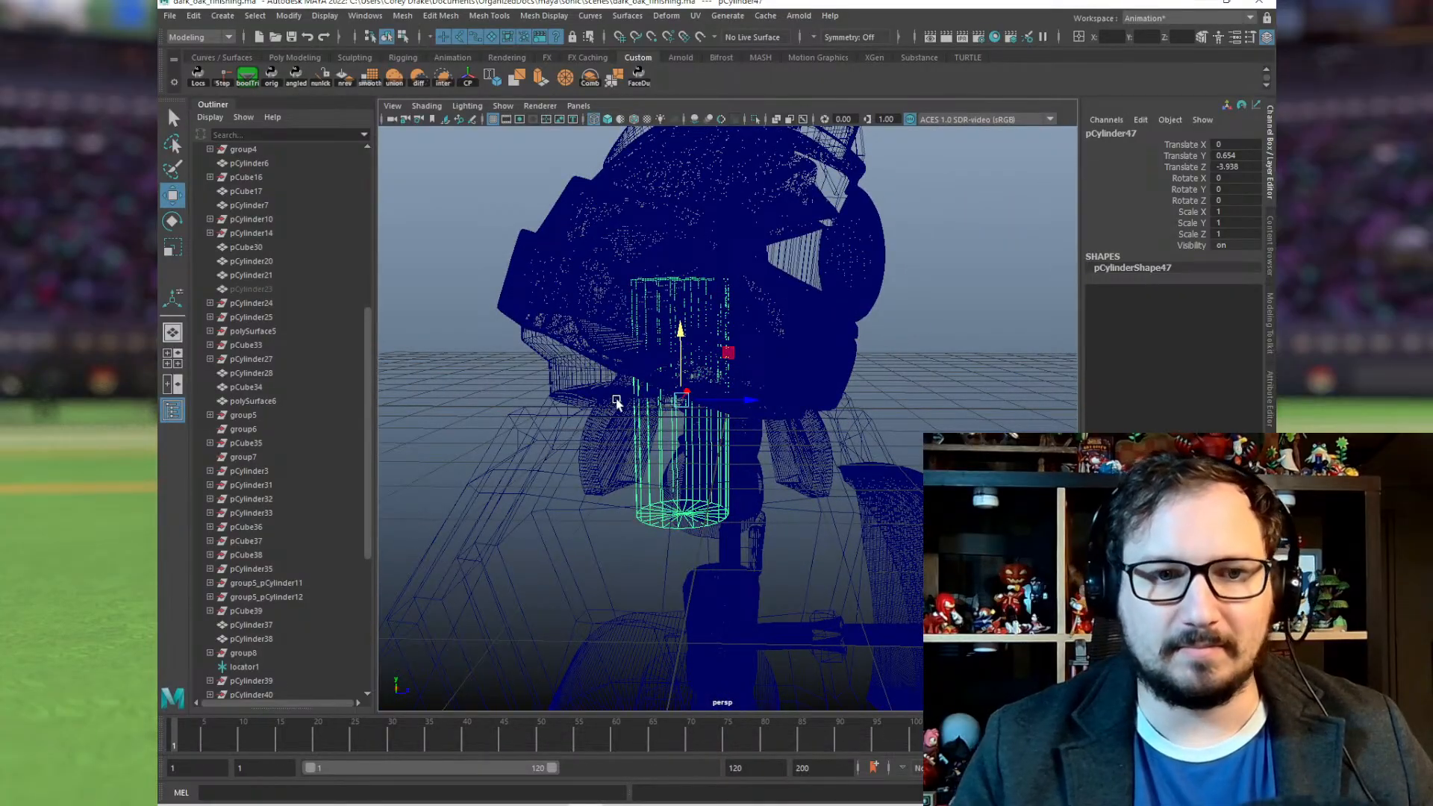
pyautogui.keyDown('alt'); pyautogui.moveTo(839, 409); pyautogui.dragTo(763, 442); pyautogui.keyUp('alt')
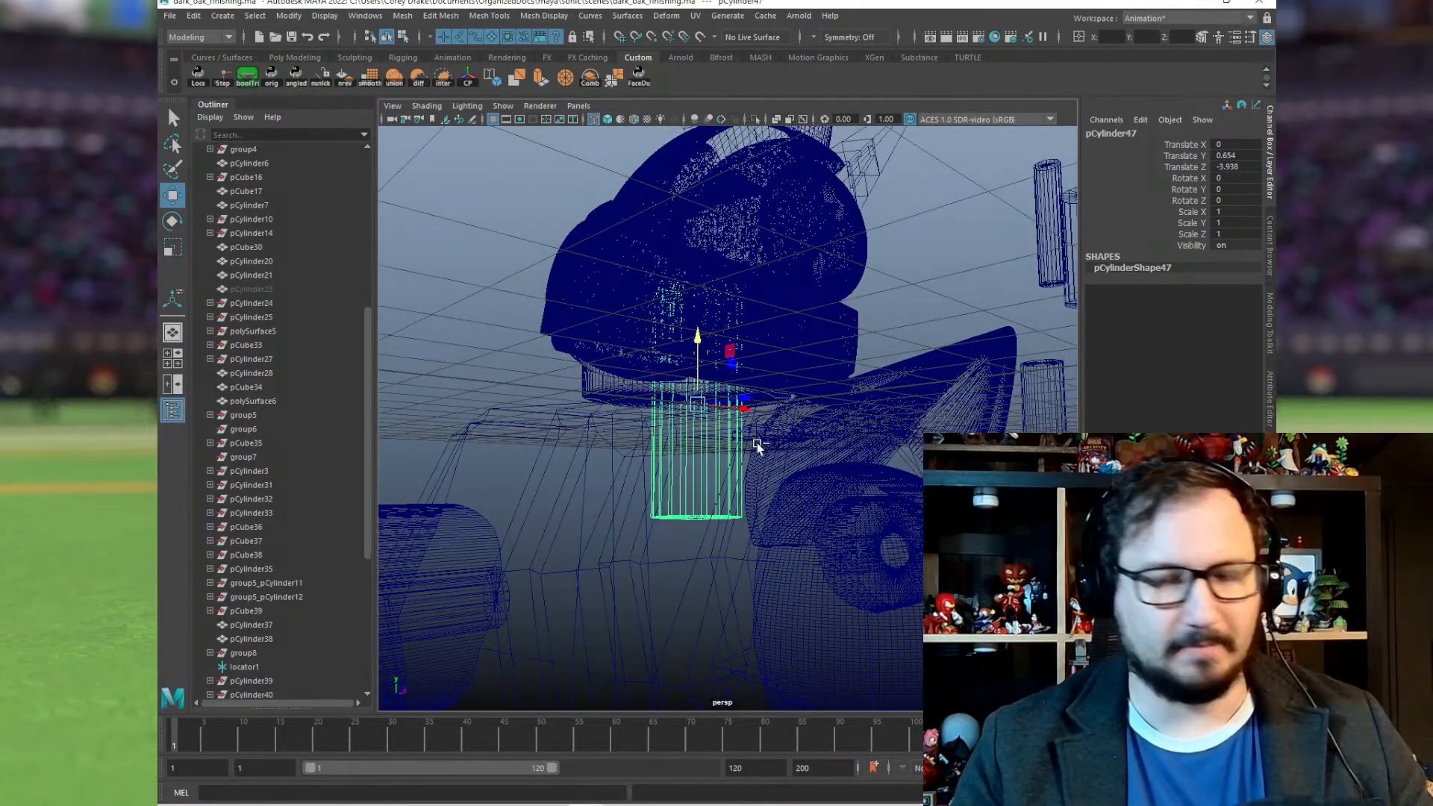
# Step: Duplicate the neck cylinder and subtract the copy from the torso with a boolean difference
pyautogui.hotkey('ctrl', 'd')
pyautogui.click(752, 205)
pyautogui.keyDown('shift'); pyautogui.click(687, 517); pyautogui.keyUp('shift')
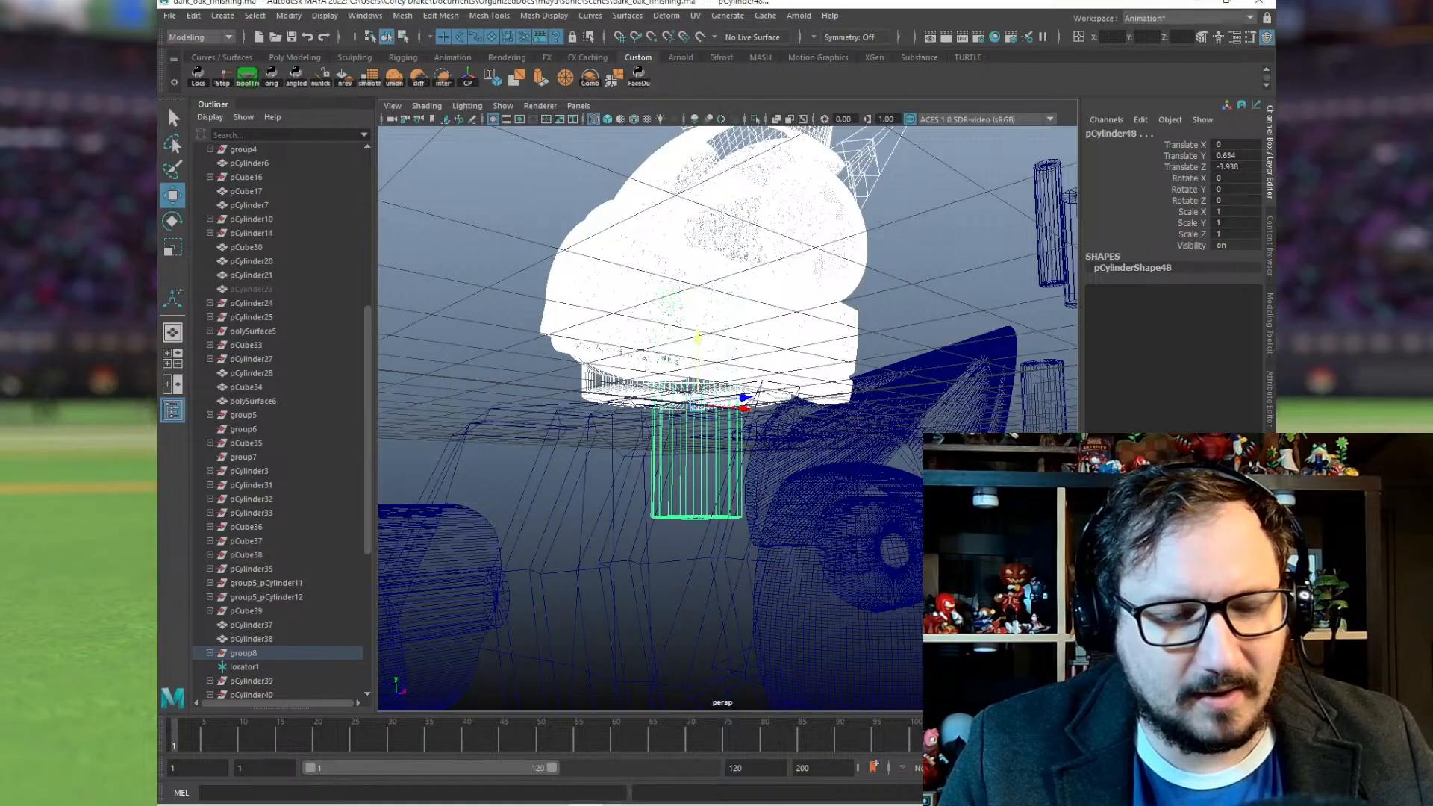
pyautogui.click(691, 483)
pyautogui.keyDown('shift'); pyautogui.click(691, 483); pyautogui.keyUp('shift')
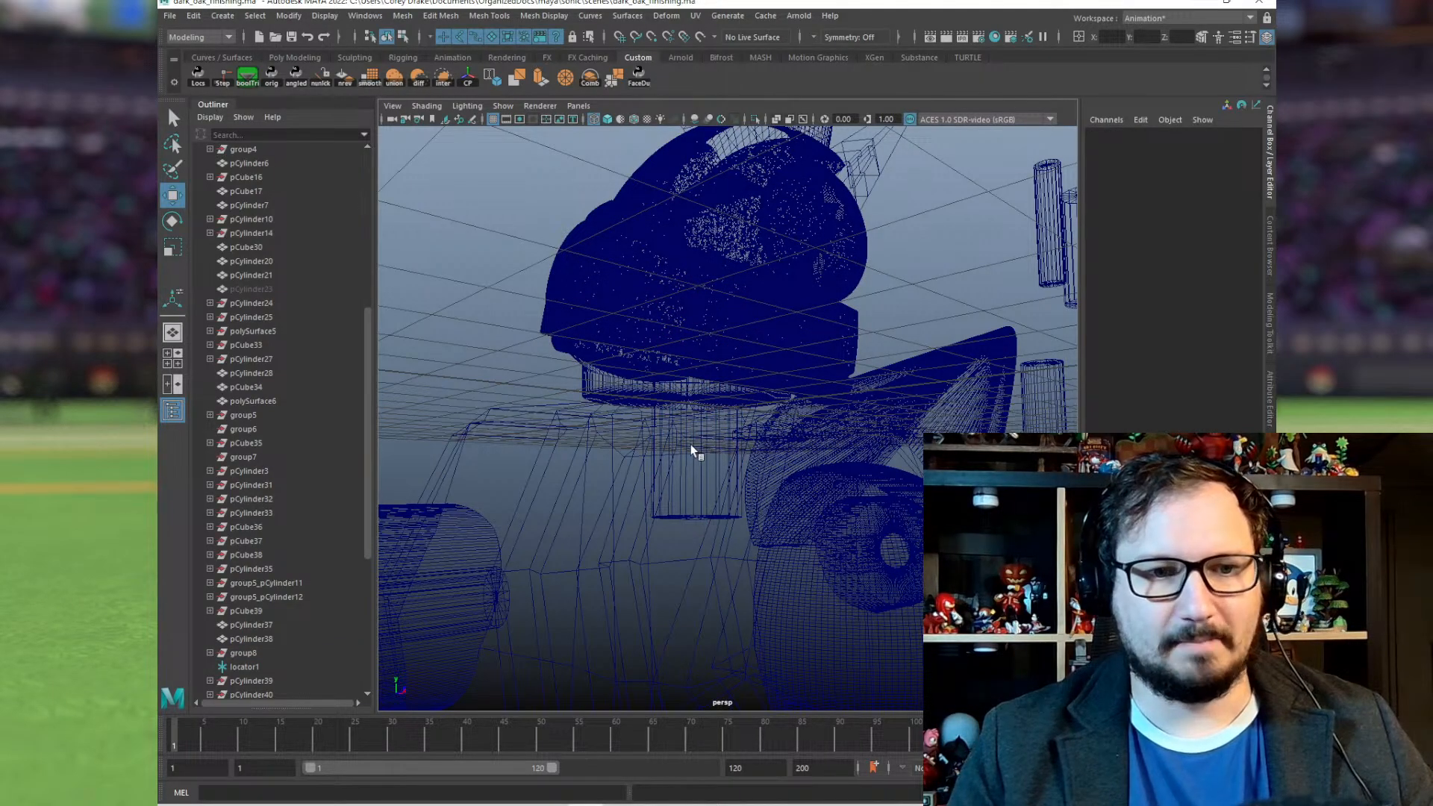
pyautogui.click(609, 441)
pyautogui.keyDown('shift'); pyautogui.click(678, 511); pyautogui.keyUp('shift')
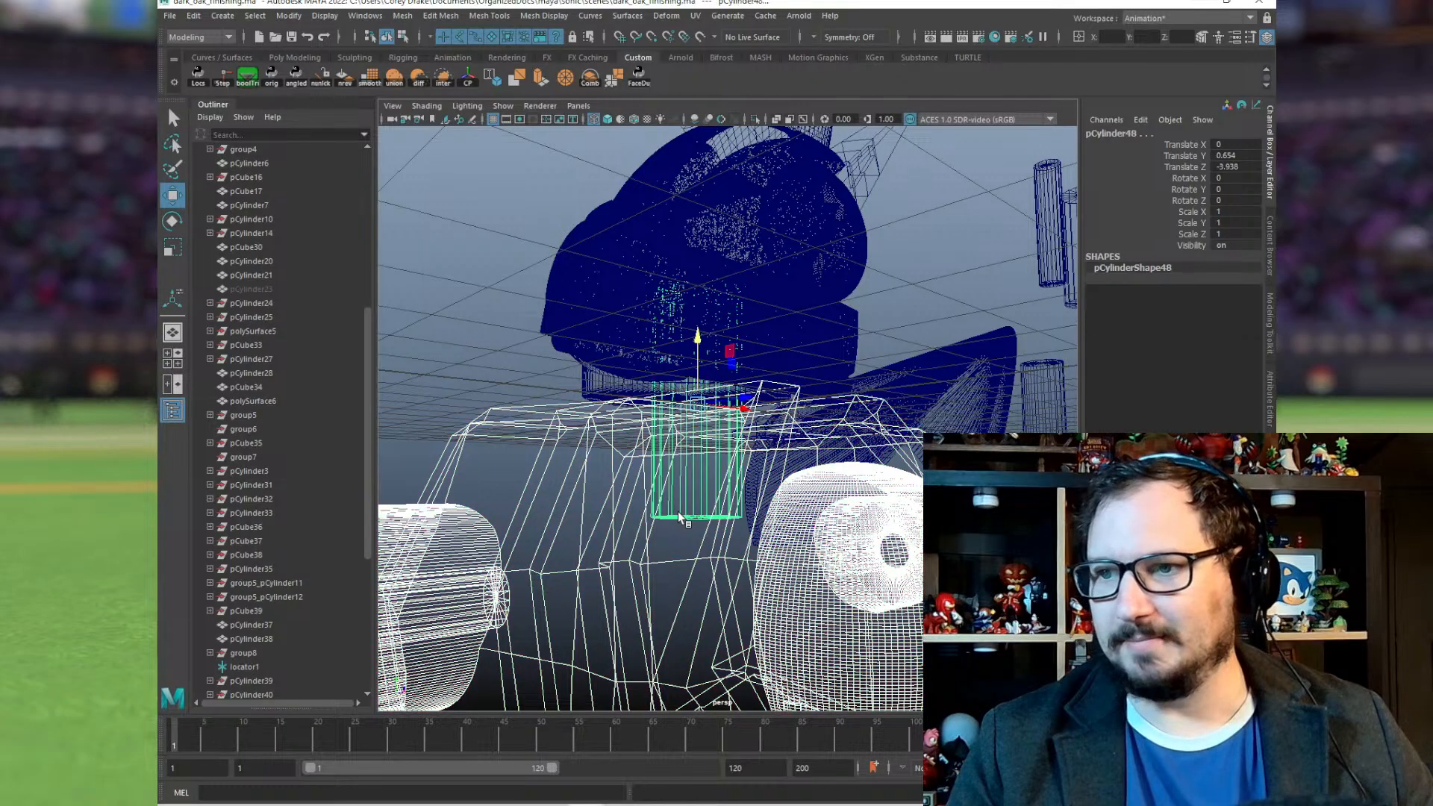
pyautogui.click(418, 77)
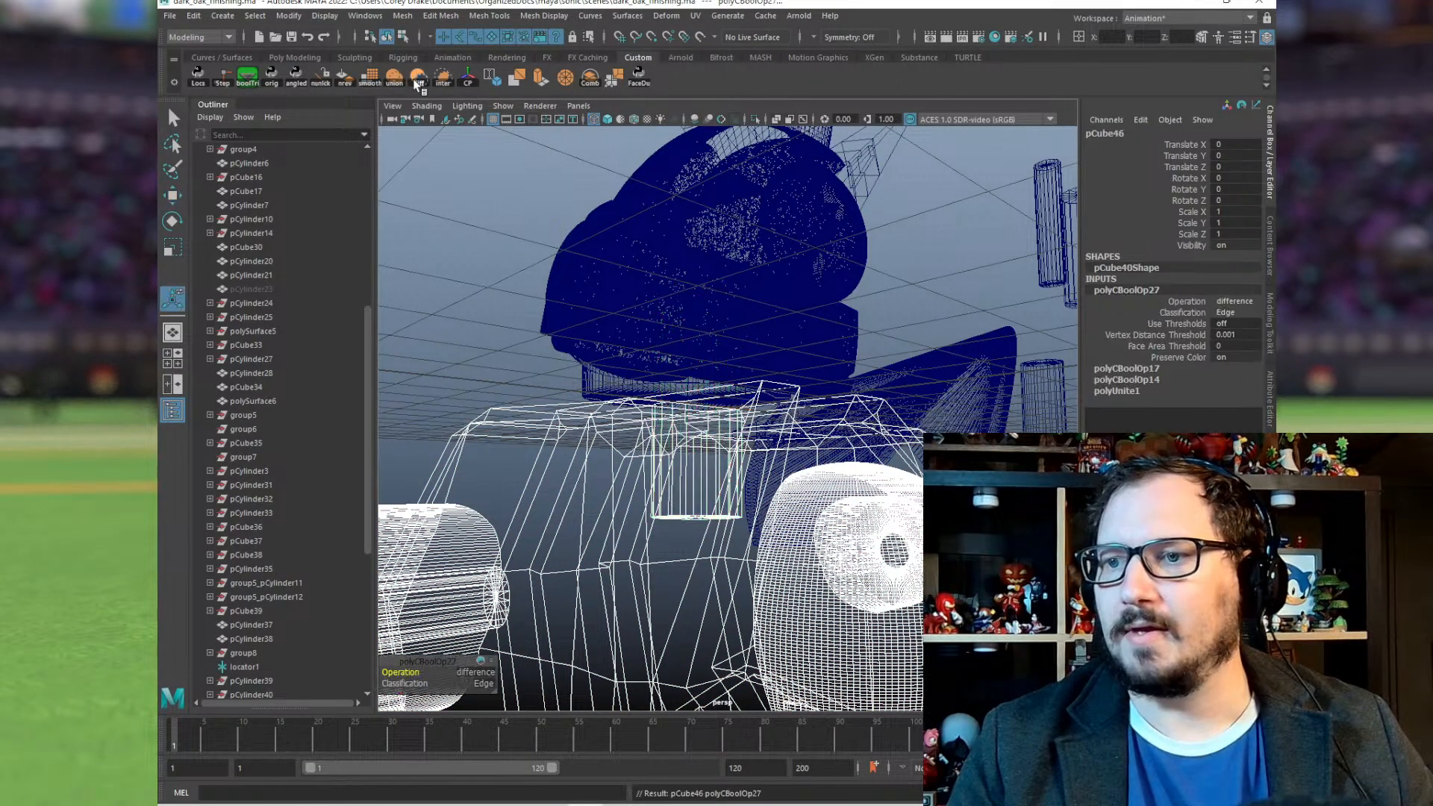
# Step: Duplicate the short thin cylinder beside the figure and snap the copy to the origin at the neck
pyautogui.keyDown('alt'); pyautogui.moveTo(929, 306); pyautogui.dragTo(850, 293); pyautogui.keyUp('alt')
pyautogui.scroll(-5, 850, 291)
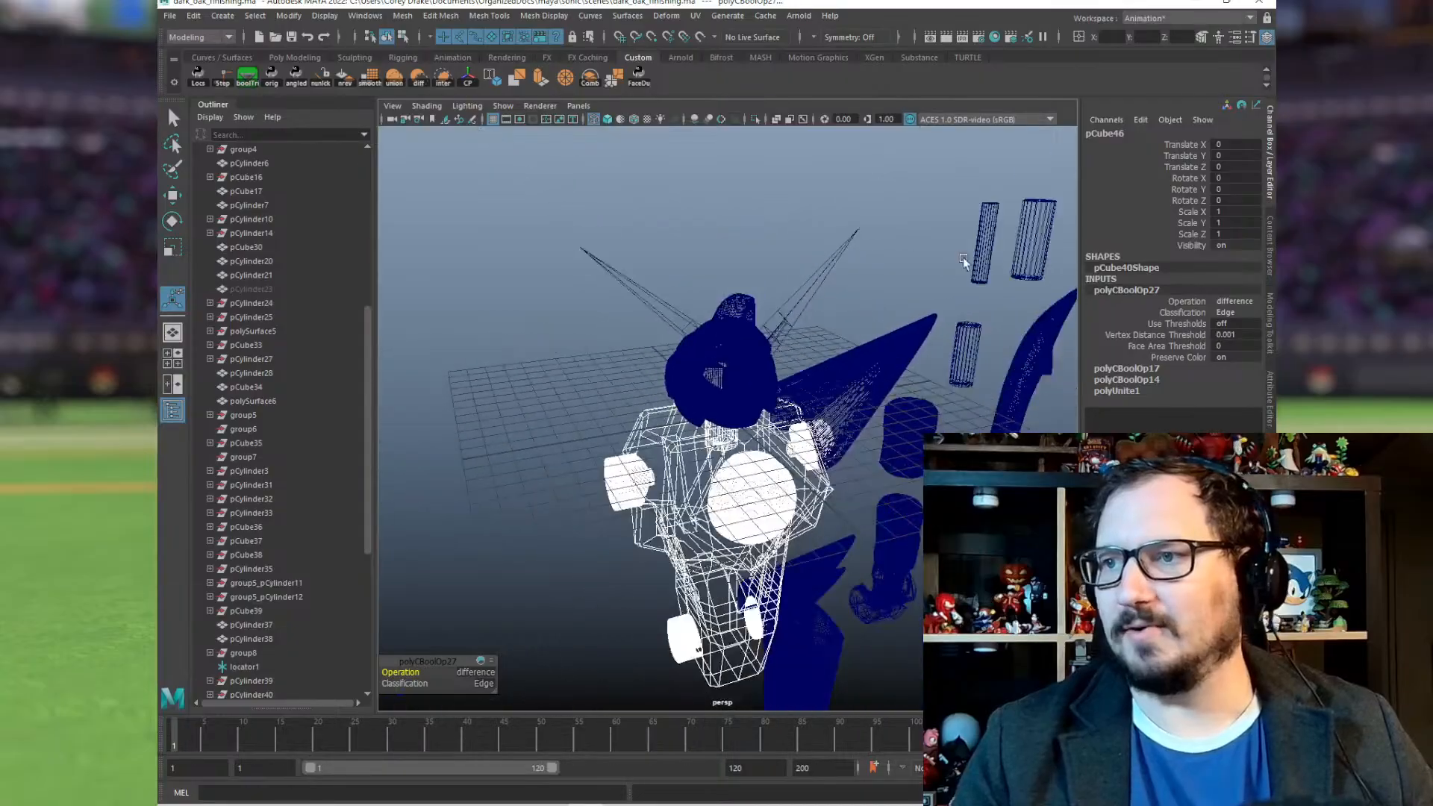
pyautogui.keyDown('alt'); pyautogui.moveTo(962, 257); pyautogui.dragTo(944, 294); pyautogui.keyUp('alt')
pyautogui.scroll(-1, 944, 294)
pyautogui.click(1008, 358)
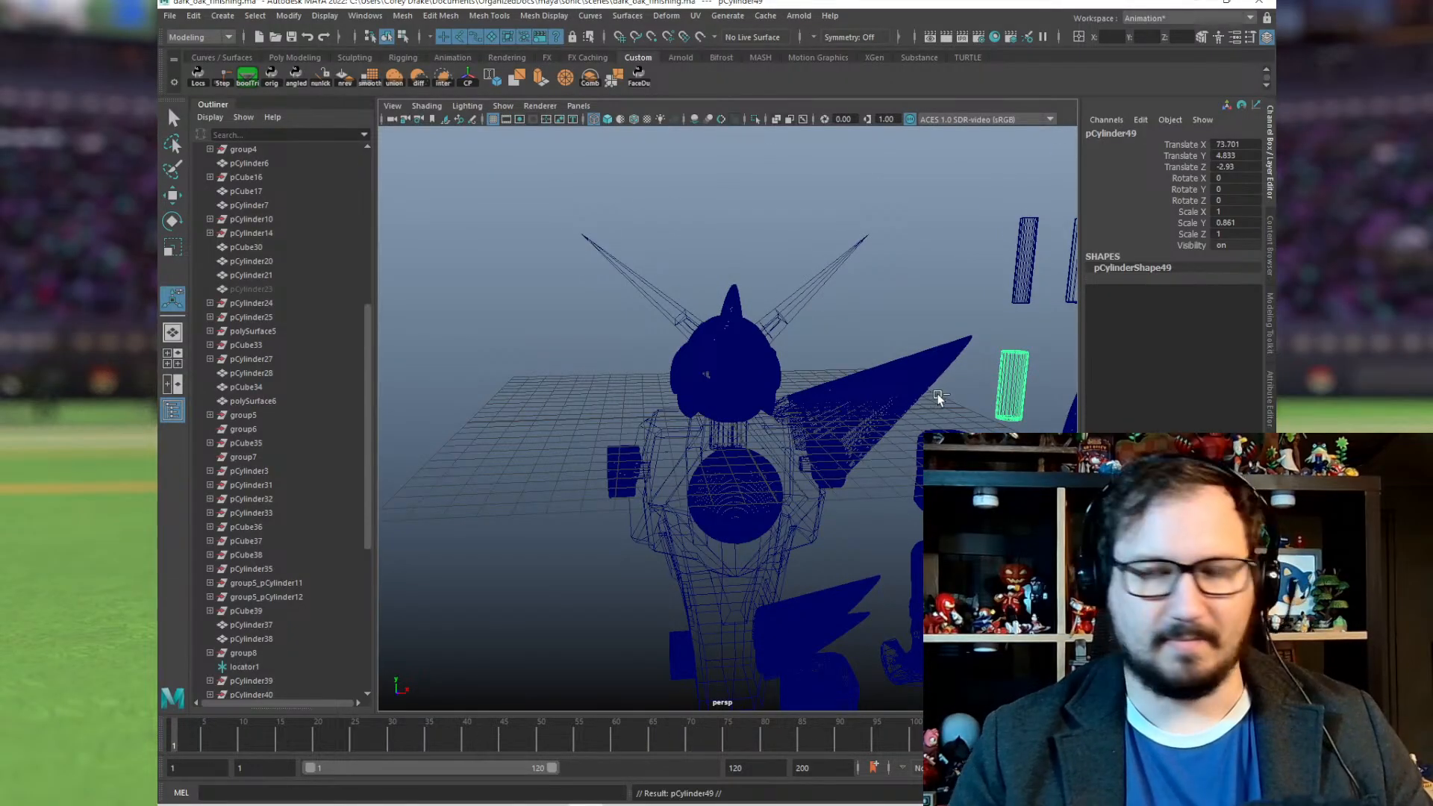
pyautogui.hotkey('ctrl', 'd')
pyautogui.press('w')
pyautogui.keyDown('alt'); pyautogui.moveTo(714, 390); pyautogui.dragTo(730, 418); pyautogui.keyUp('alt')
pyautogui.press('x')
pyautogui.middleClick(730, 415)
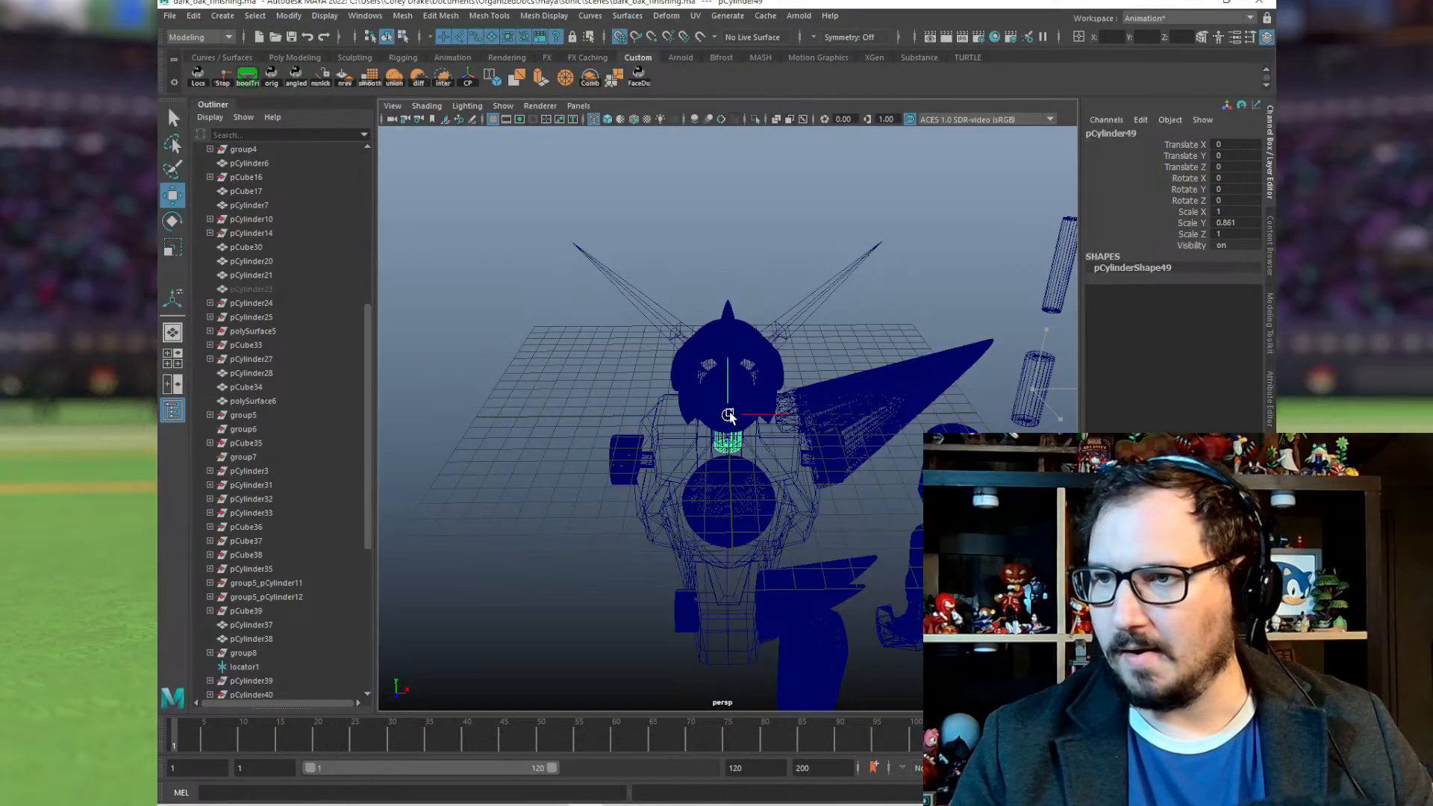
# Step: Position the short cylinder in the neck at about Y 2.086 and Z -3.938
pyautogui.press('f')
pyautogui.moveTo(726, 418)
pyautogui.keyDown('alt'); pyautogui.mouseDown()
pyautogui.moveTo(812, 407)
pyautogui.moveTo(707, 404)
pyautogui.mouseUp(); pyautogui.keyUp('alt')
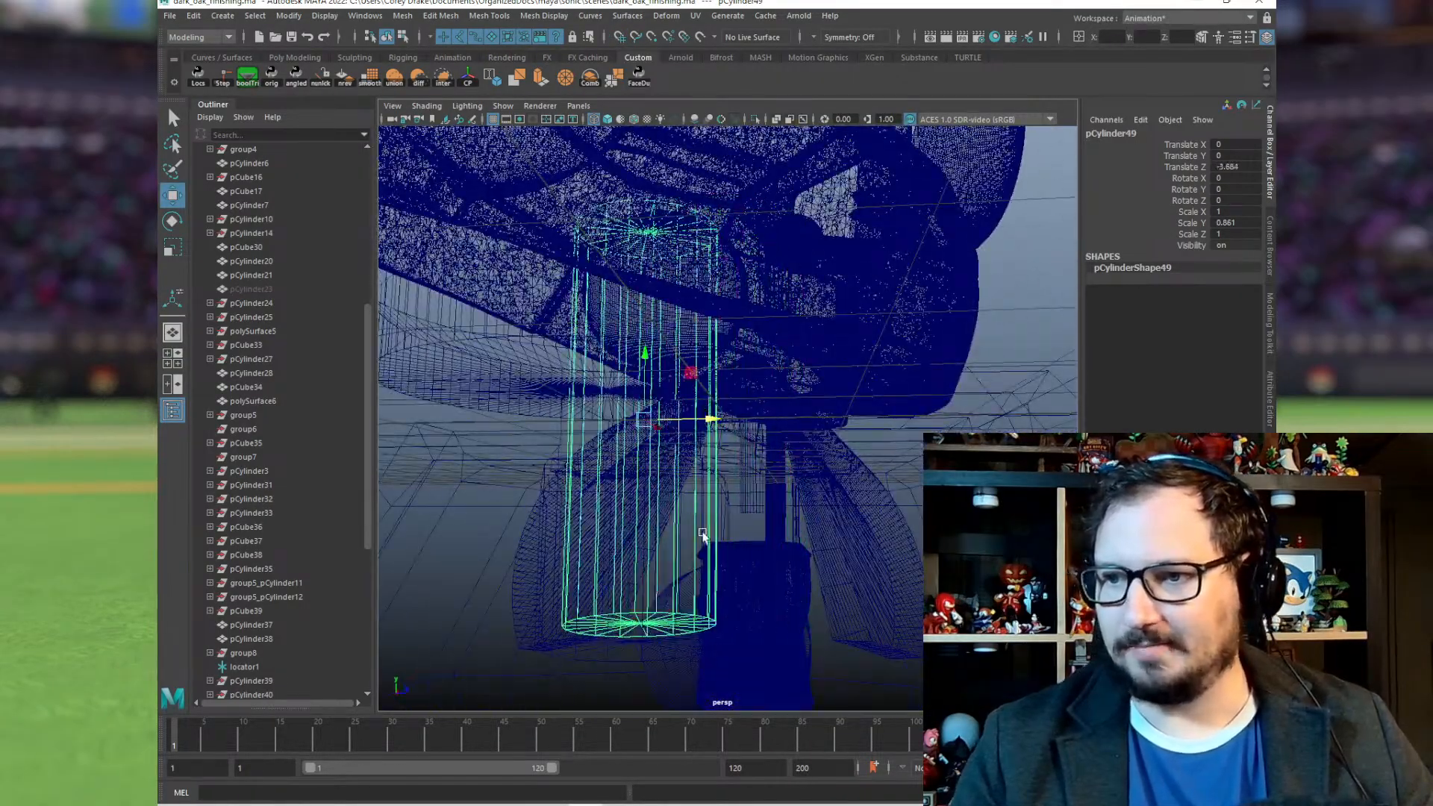
pyautogui.keyDown('alt'); pyautogui.moveTo(705, 537); pyautogui.dragTo(650, 627); pyautogui.keyUp('alt')
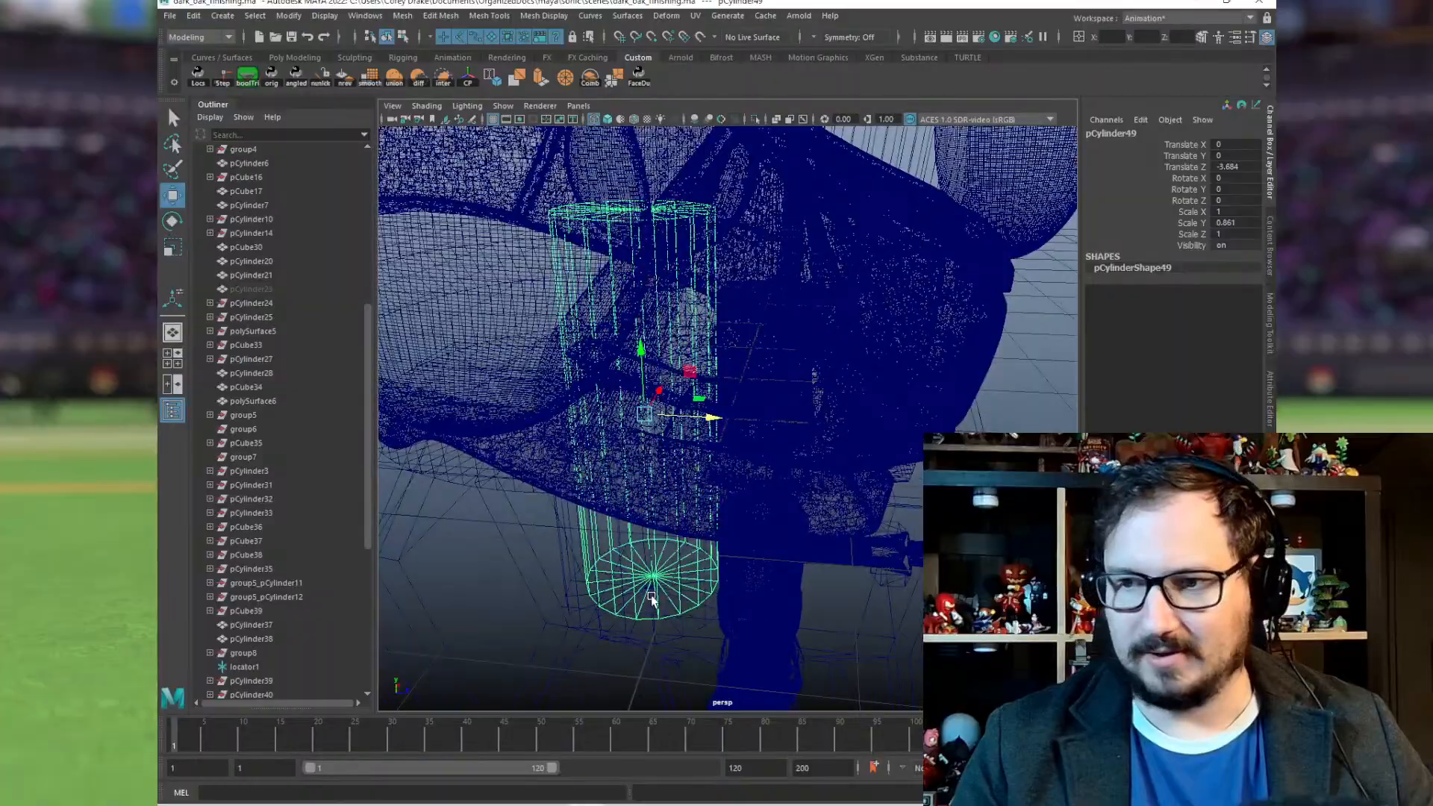
pyautogui.scroll(-3, 653, 584)
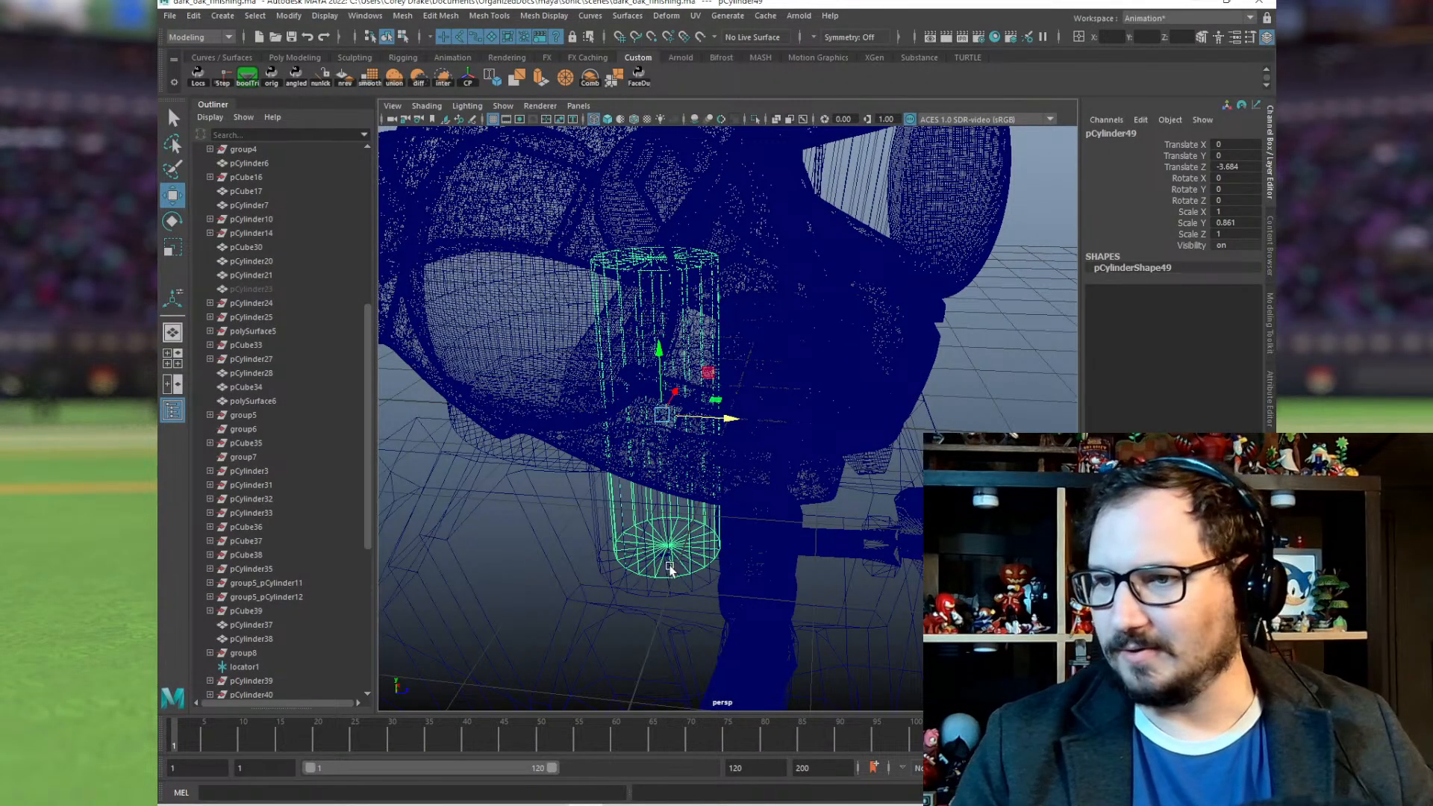
pyautogui.moveTo(659, 582); pyautogui.dragTo(665, 560, button='middle')
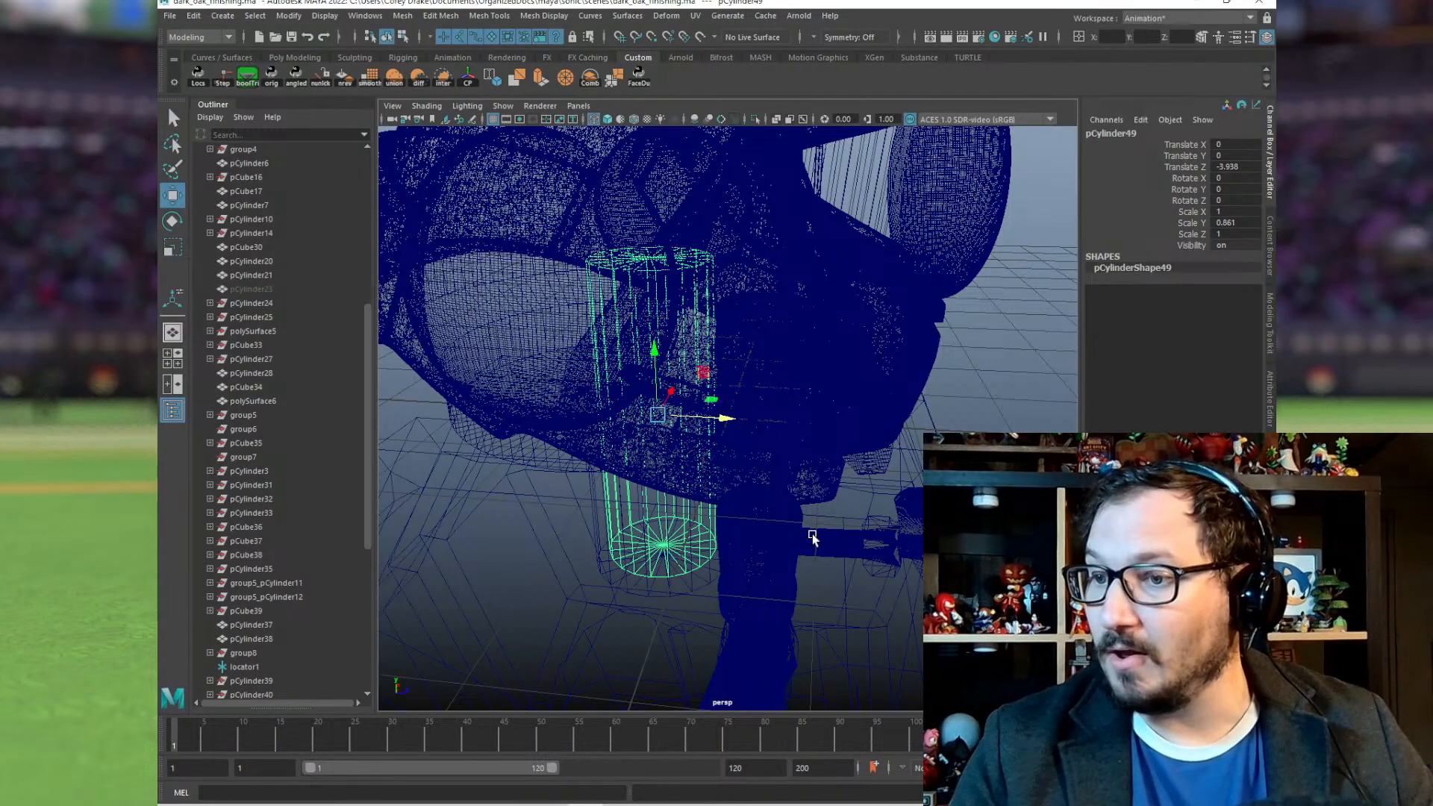
pyautogui.keyDown('alt'); pyautogui.moveTo(769, 553); pyautogui.dragTo(692, 345); pyautogui.keyUp('alt')
pyautogui.scroll(3, 742, 343)
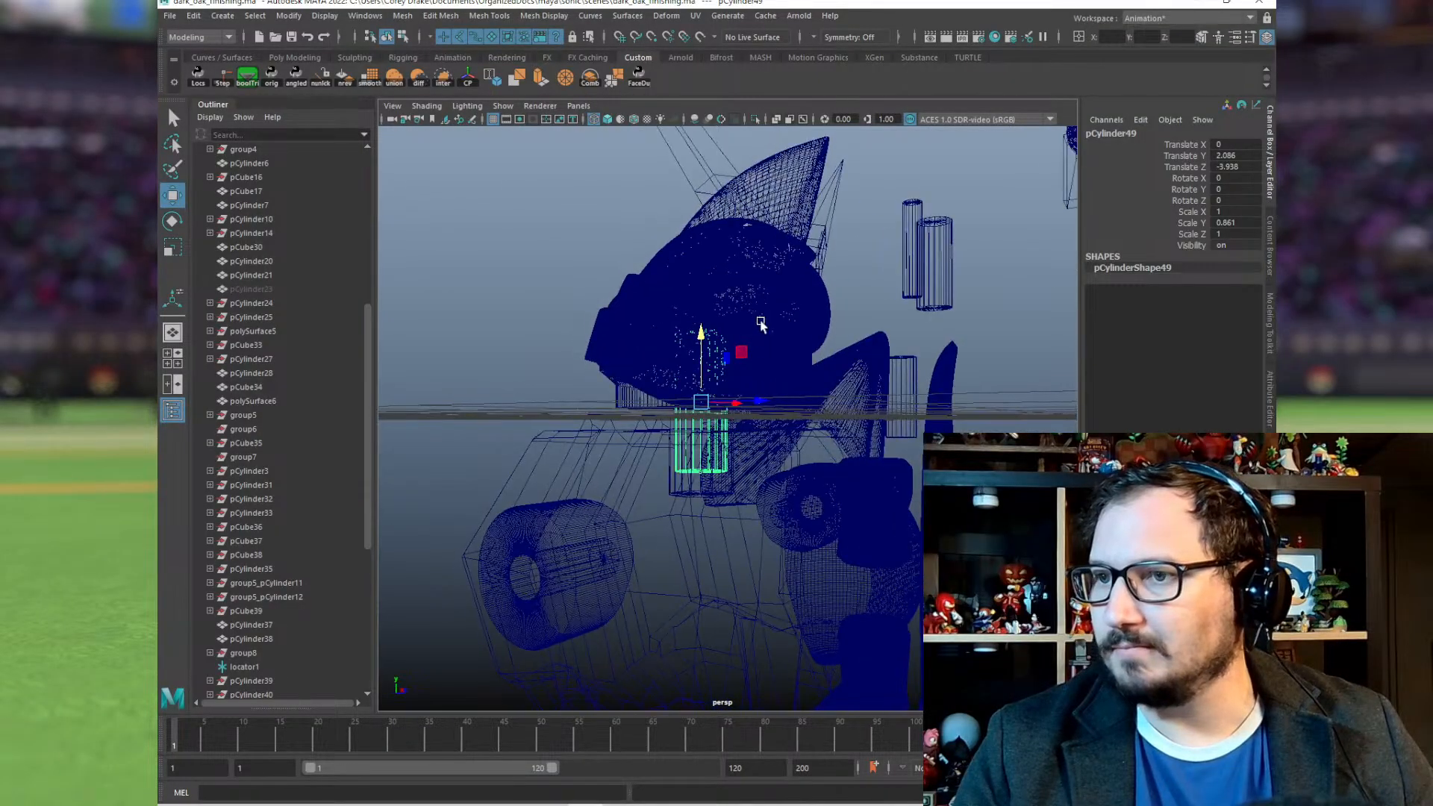
# Step: Subtract the short neck cylinder from the head with a boolean difference, and select the resulting head mesh
pyautogui.click(742, 339)
pyautogui.scroll(5, 697, 544)
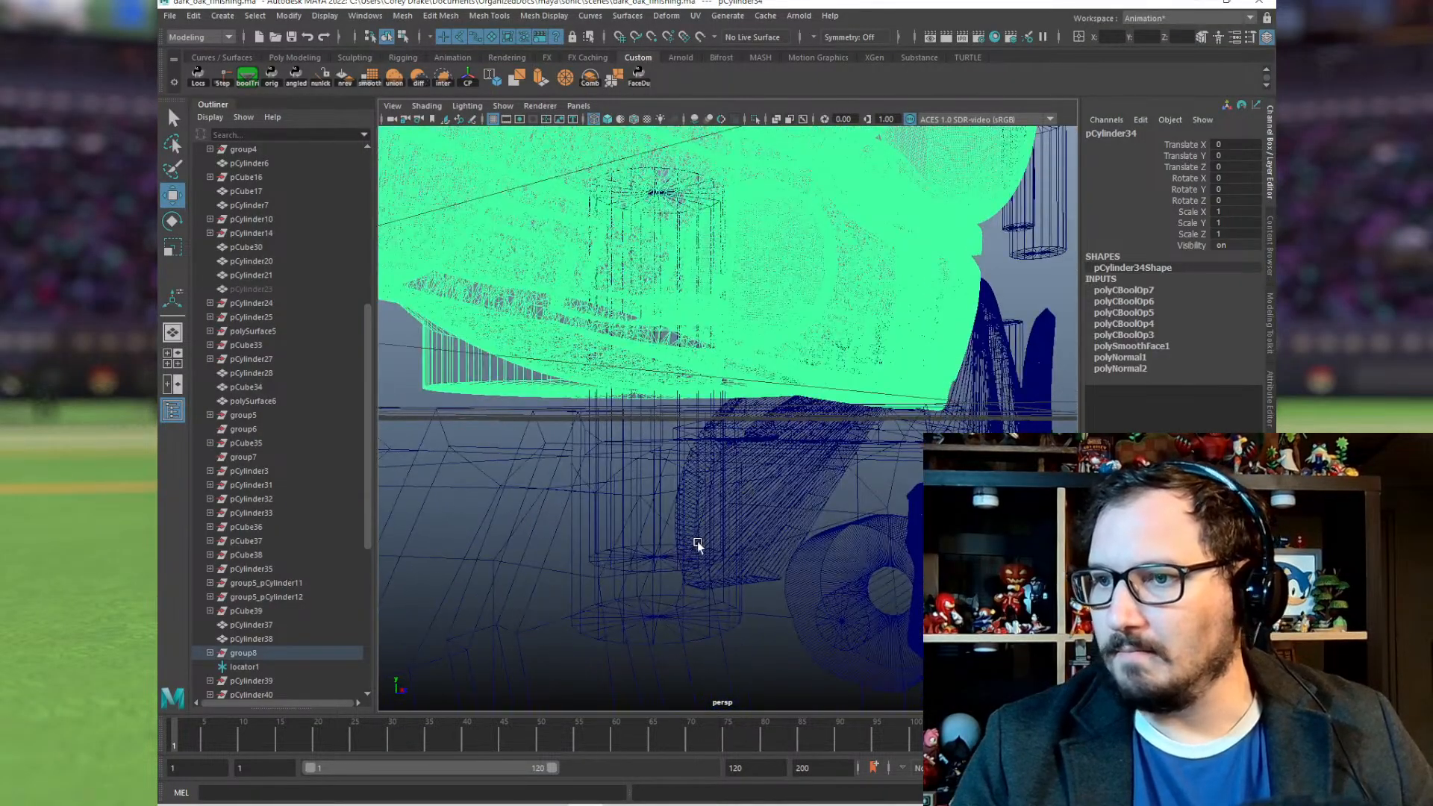
pyautogui.keyDown('shift'); pyautogui.click(664, 559); pyautogui.keyUp('shift')
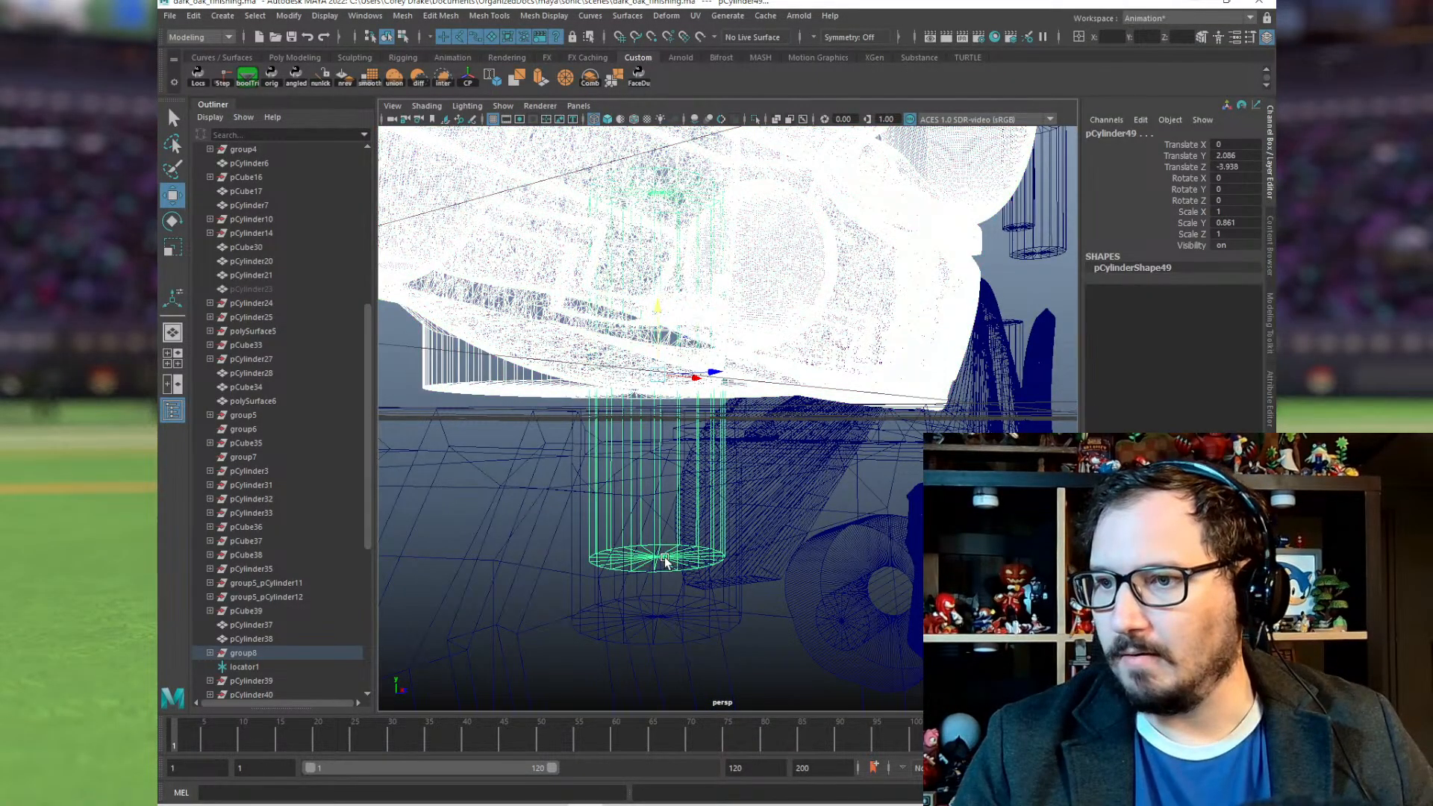
pyautogui.click(418, 77)
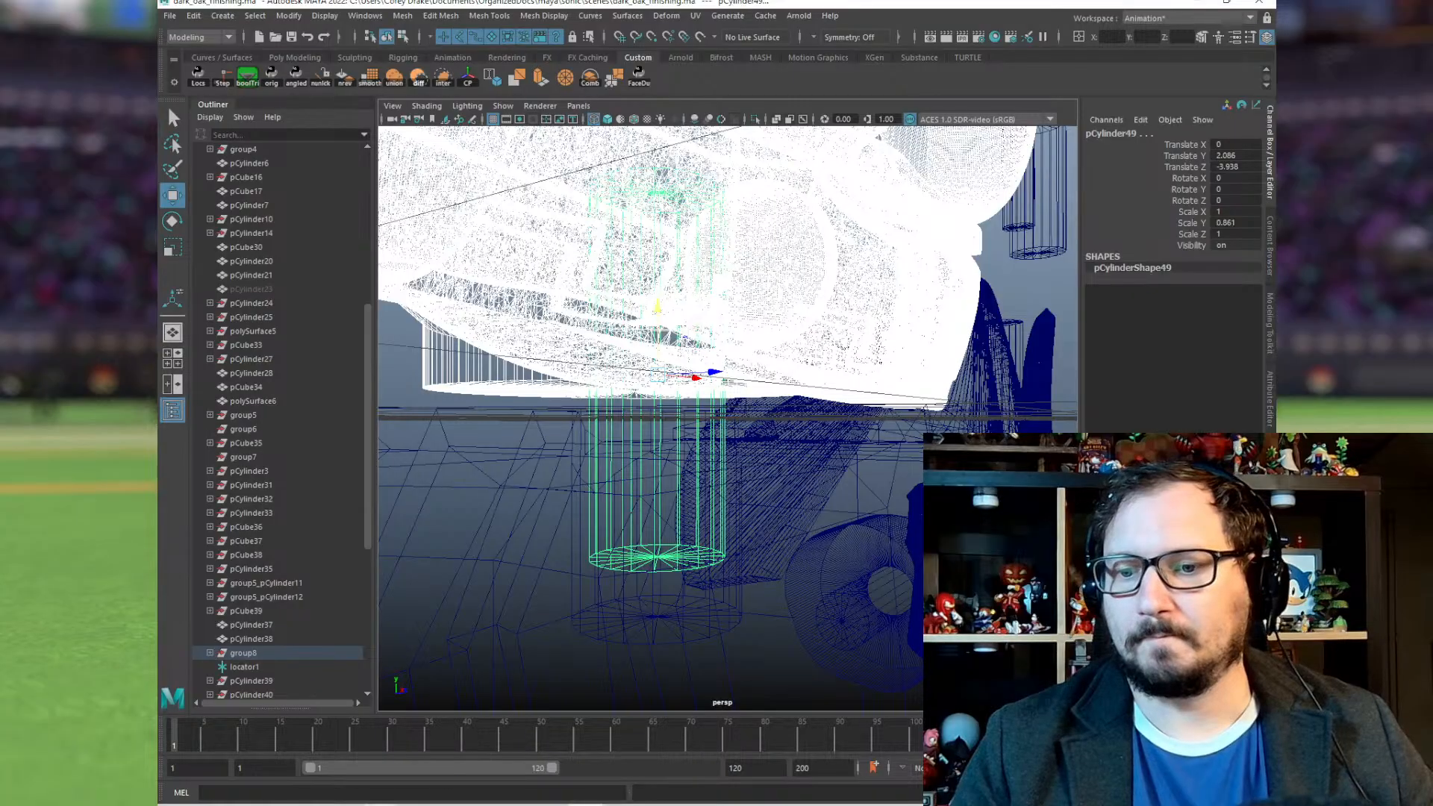
pyautogui.moveTo(379, 804)
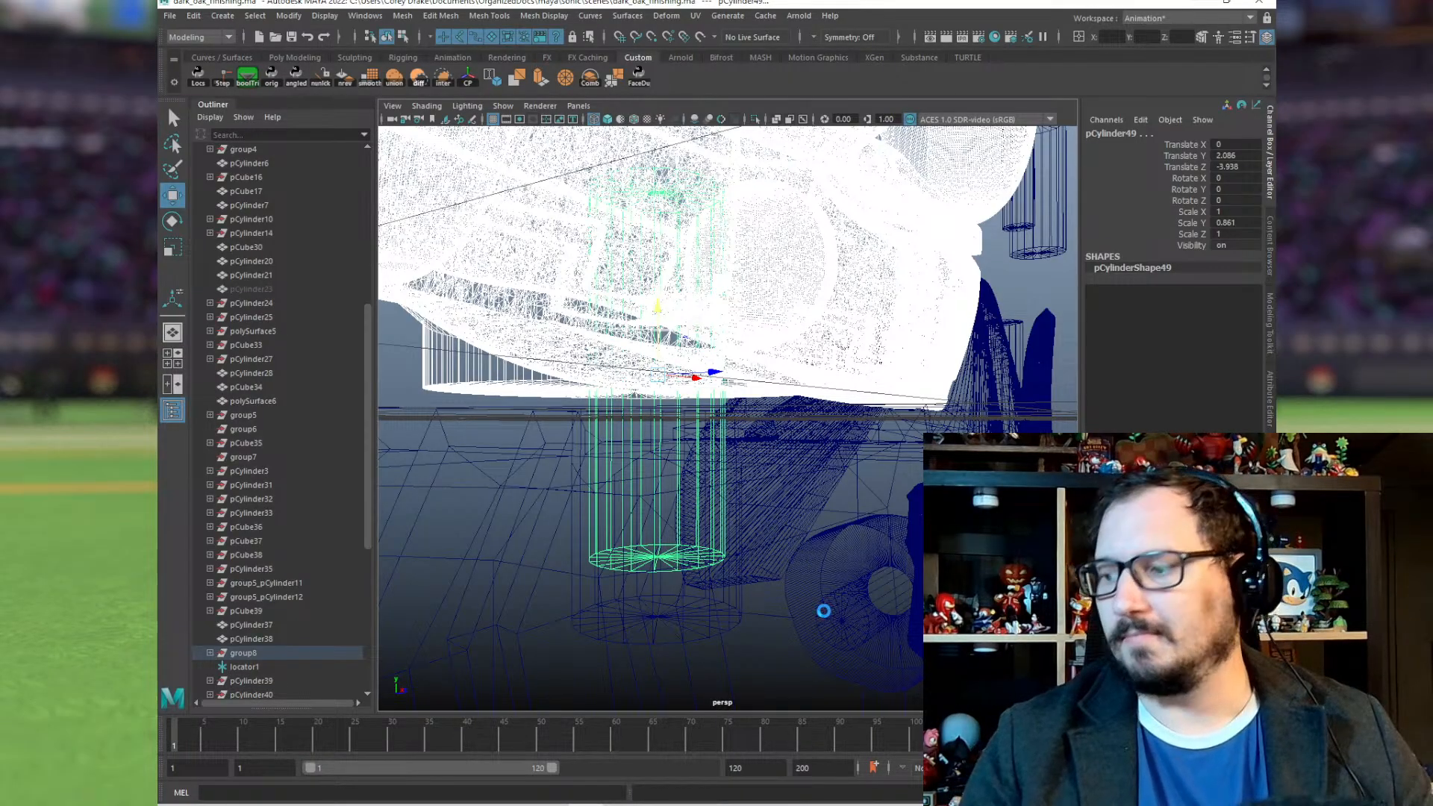
pyautogui.scroll(-3, 799, 585)
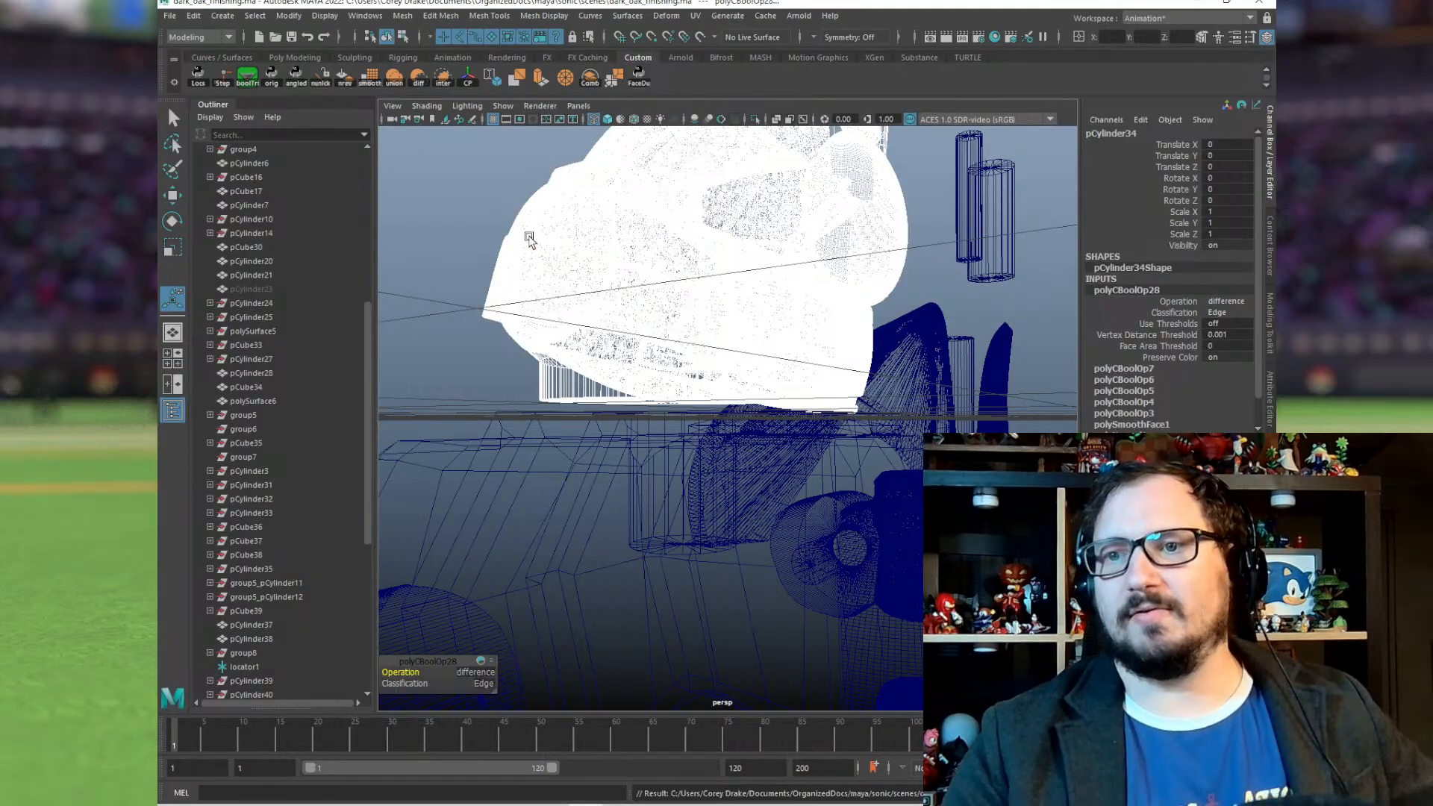
pyautogui.click(562, 203)
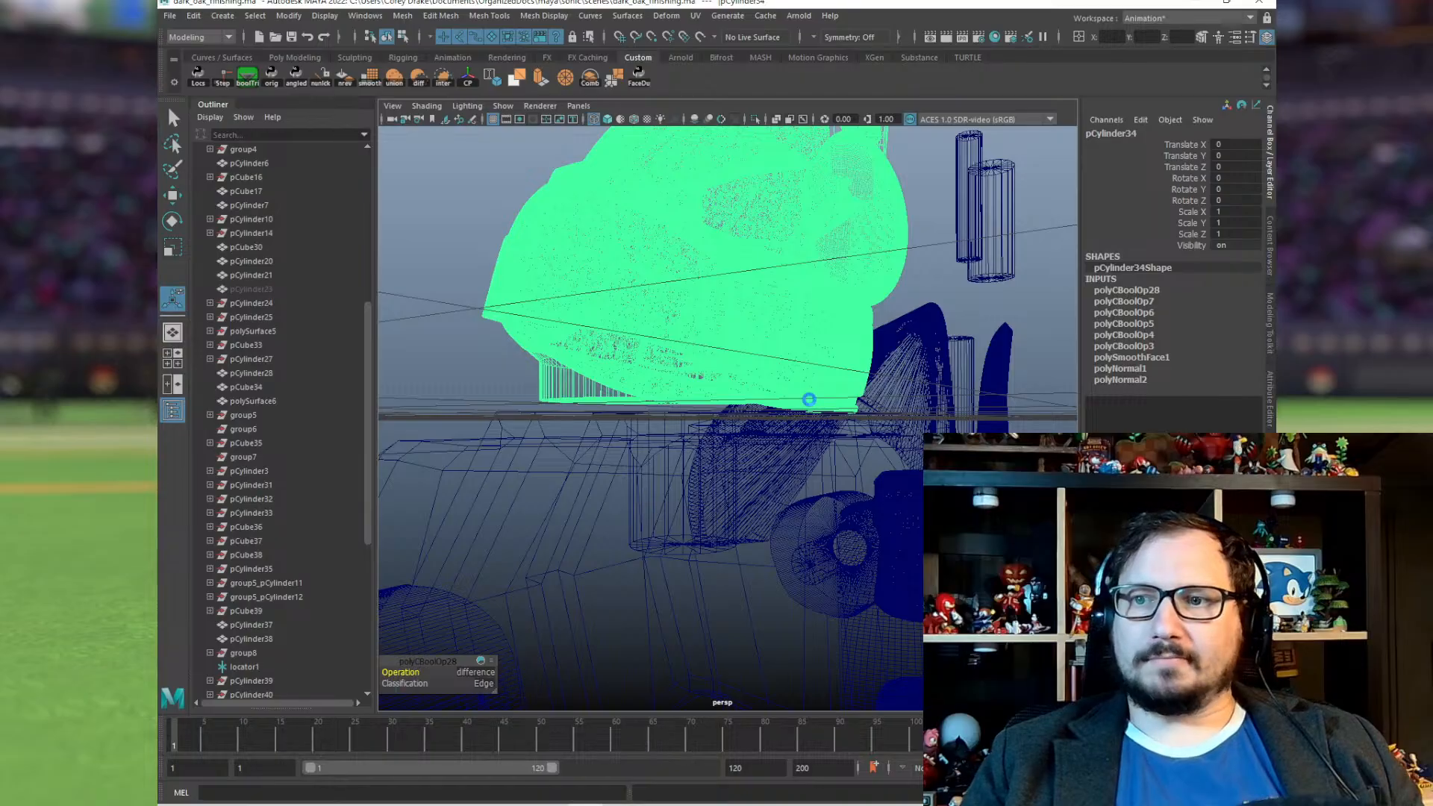
# Step: Triangulate the head mesh and select it
pyautogui.click(479, 237)
pyautogui.scroll(-3, 643, 298)
pyautogui.keyDown('alt'); pyautogui.moveTo(642, 298); pyautogui.dragTo(737, 382); pyautogui.keyUp('alt')
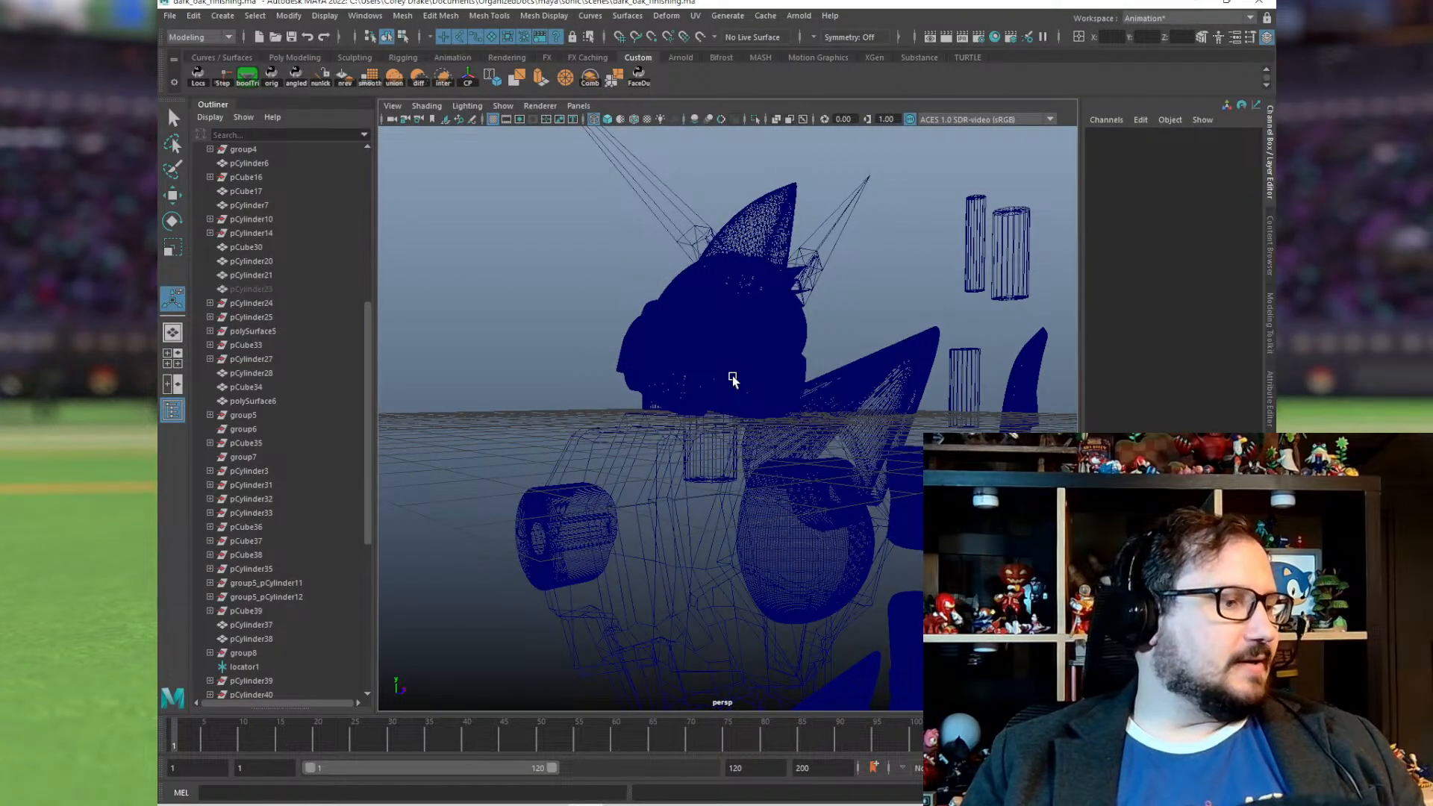
pyautogui.keyDown('alt'); pyautogui.moveTo(784, 326); pyautogui.dragTo(830, 336); pyautogui.keyUp('alt')
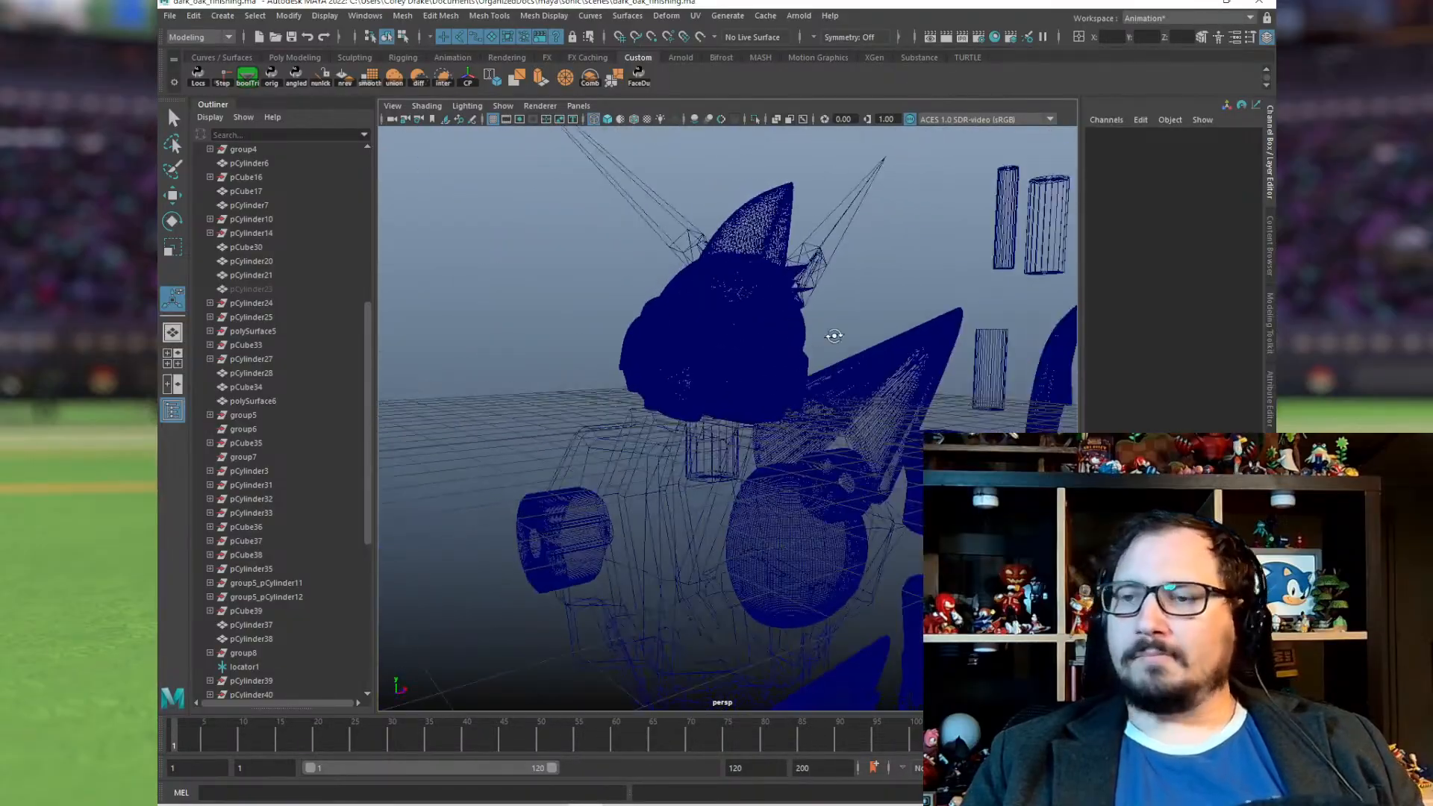
pyautogui.keyDown('alt'); pyautogui.moveTo(557, 284); pyautogui.dragTo(741, 303, button='right'); pyautogui.keyUp('alt')
pyautogui.click(729, 239)
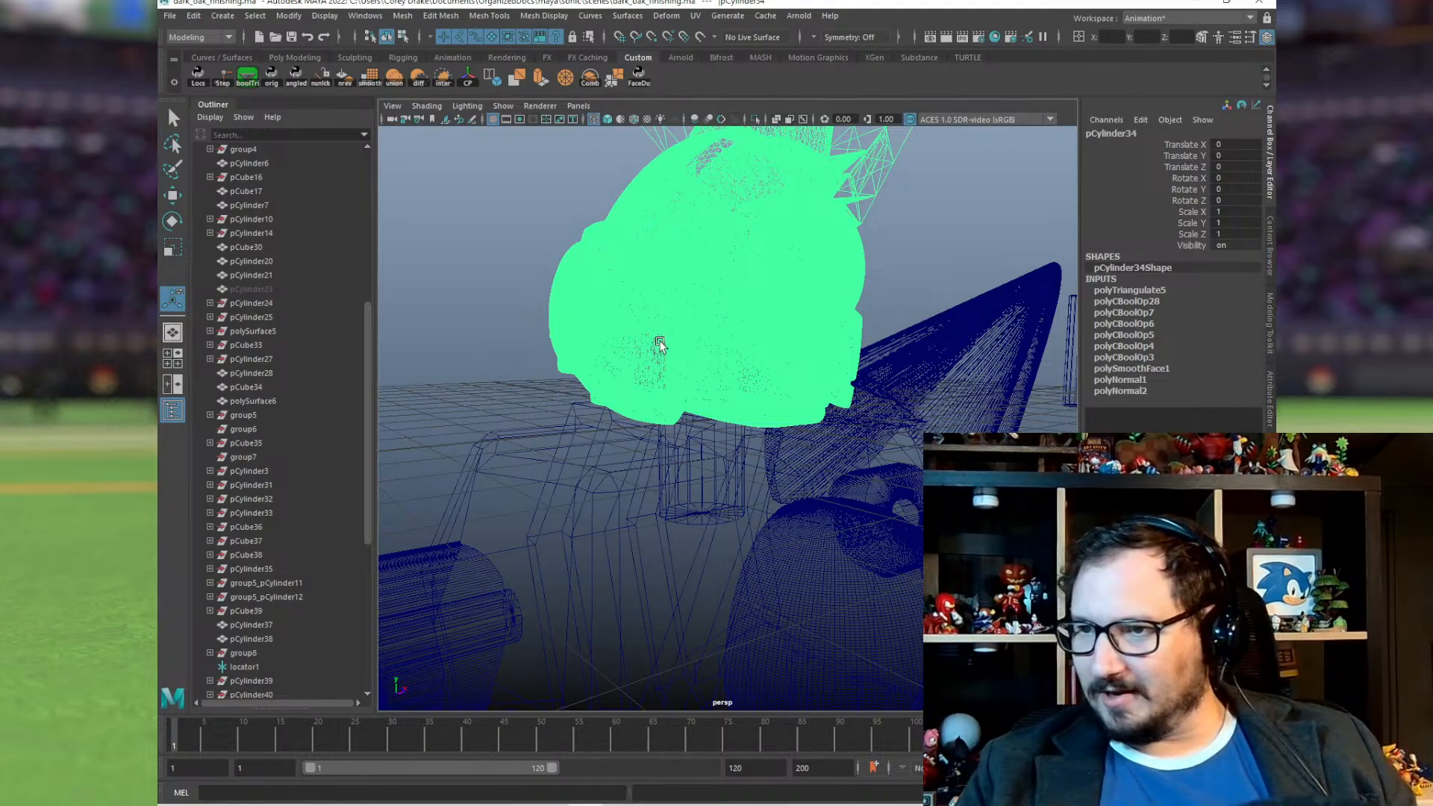
# Step: Export the selected head mesh on its own into the 3dPrints/dark_oak folder
pyautogui.keyDown('alt'); pyautogui.moveTo(660, 345); pyautogui.dragTo(702, 325); pyautogui.keyUp('alt')
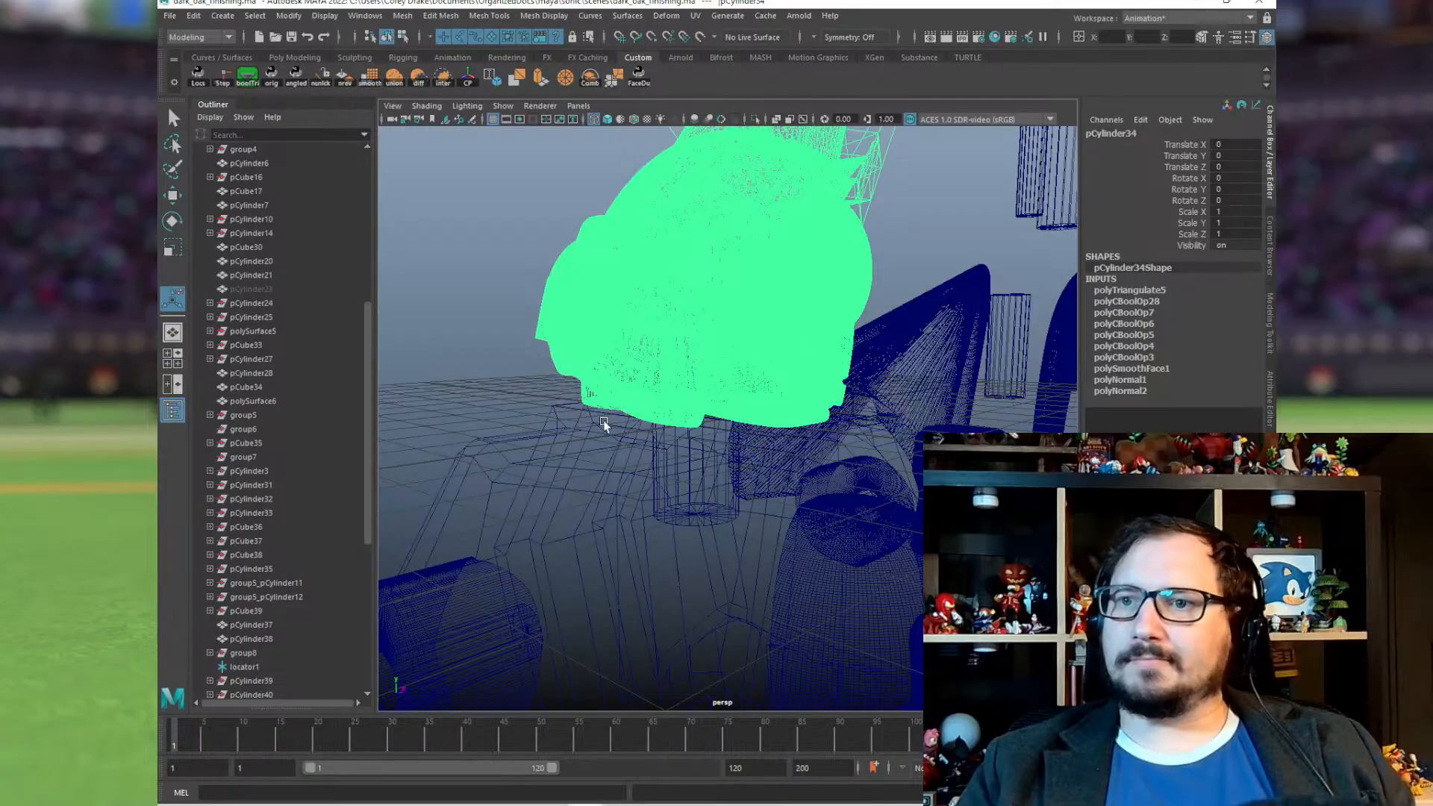
pyautogui.click(610, 449)
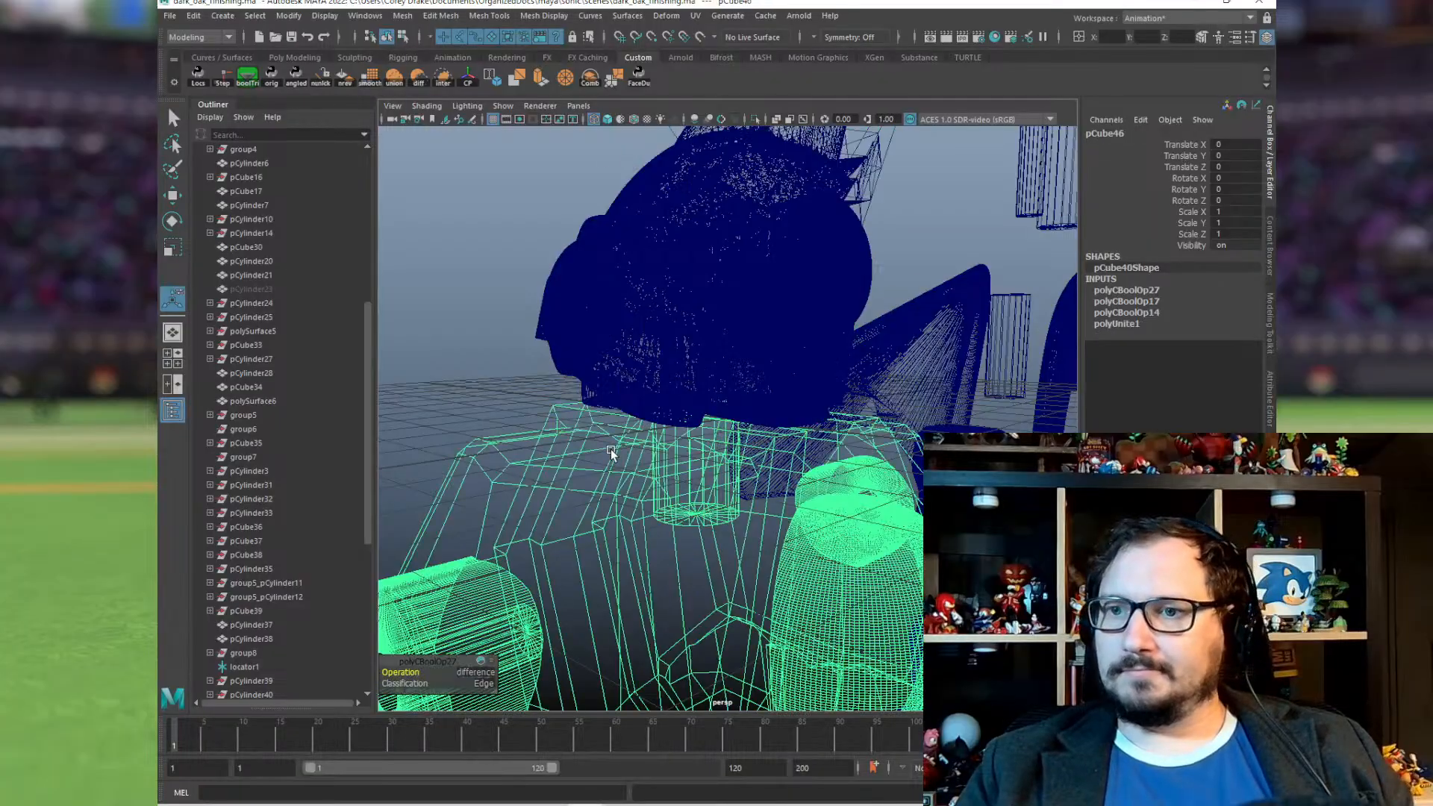
pyautogui.click(670, 237)
pyautogui.click(171, 16)
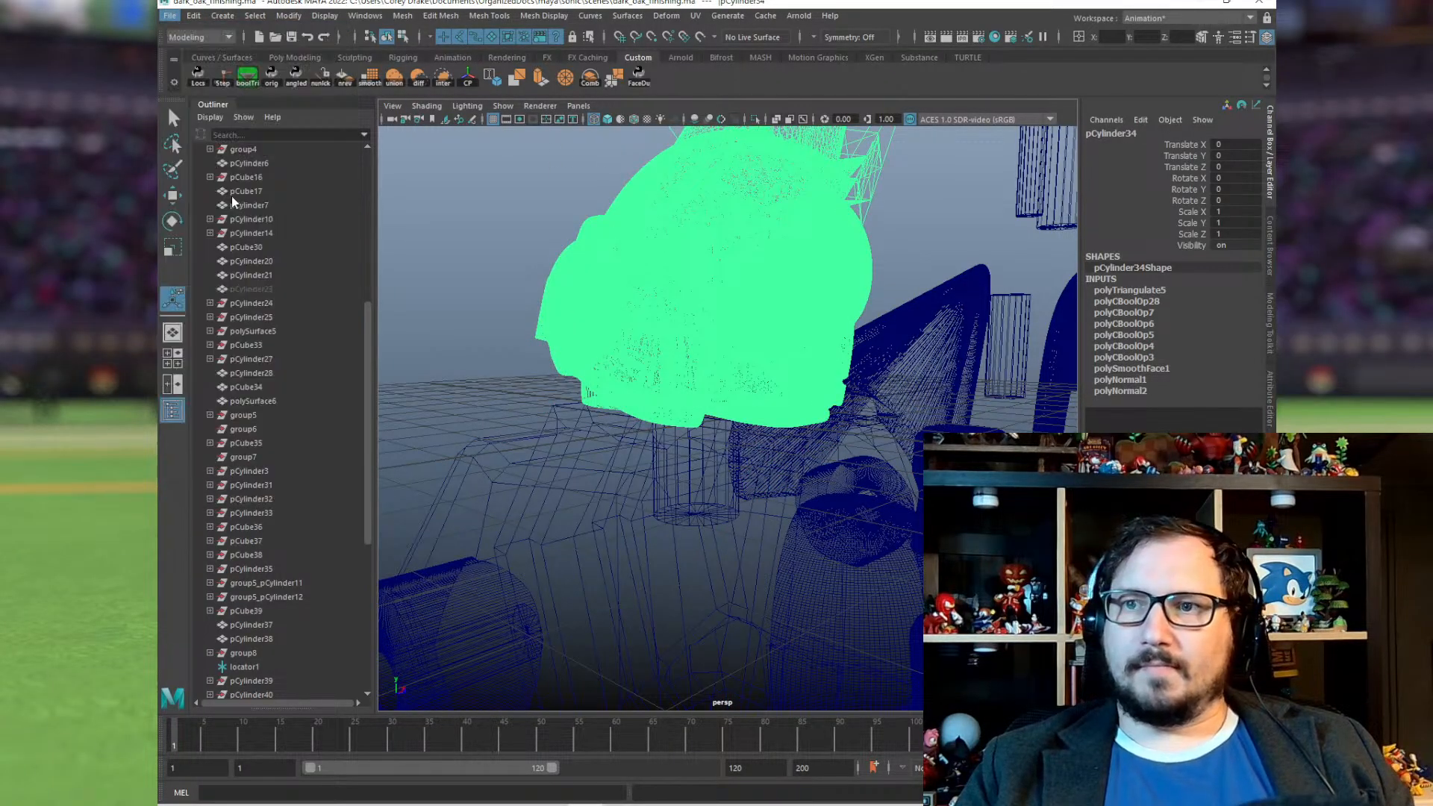
pyautogui.click(231, 197)
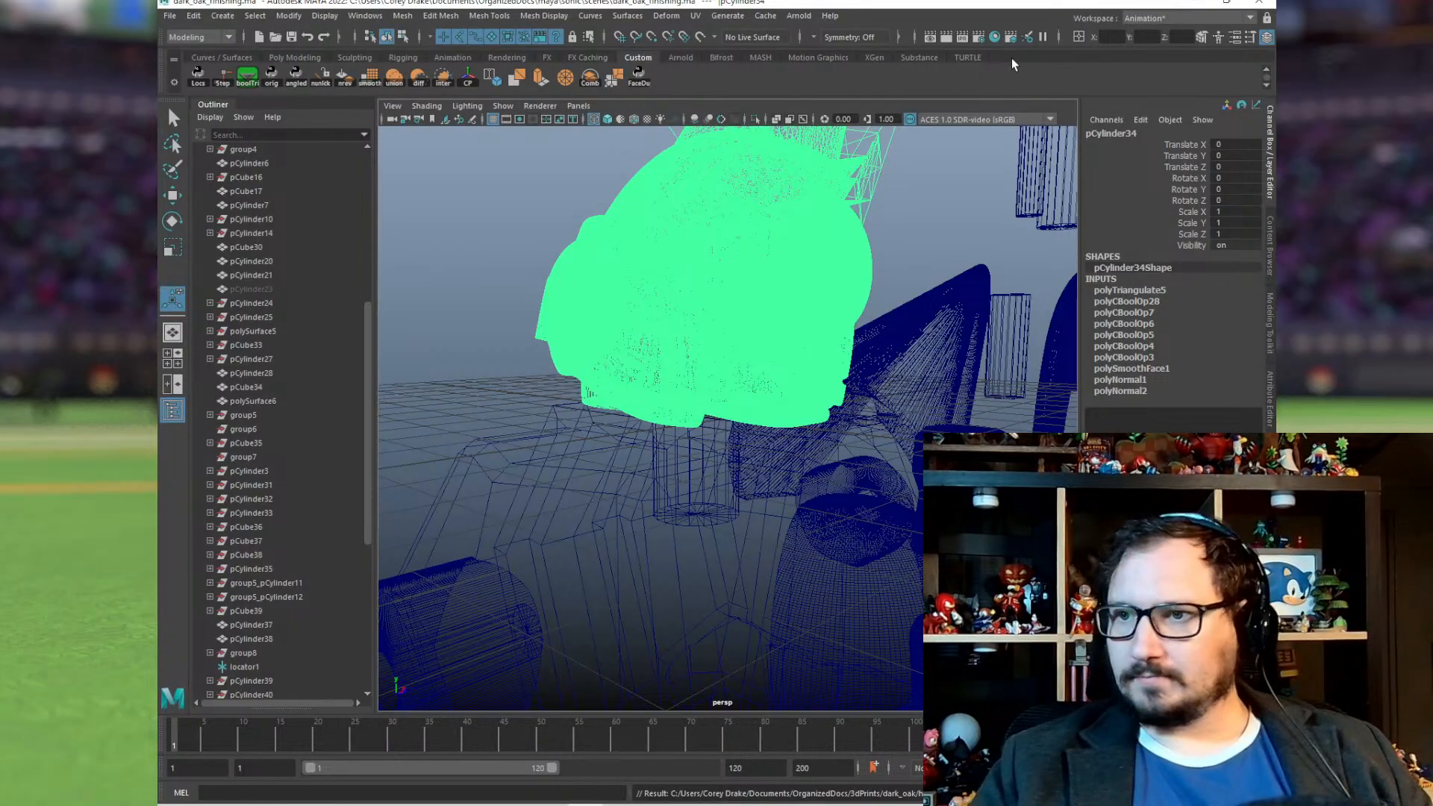
# Step: Hide the two-pointed spike piece attached to the hip joint above the separate leg
pyautogui.click(942, 253)
pyautogui.keyDown('alt'); pyautogui.moveTo(942, 254); pyautogui.dragTo(759, 299); pyautogui.keyUp('alt')
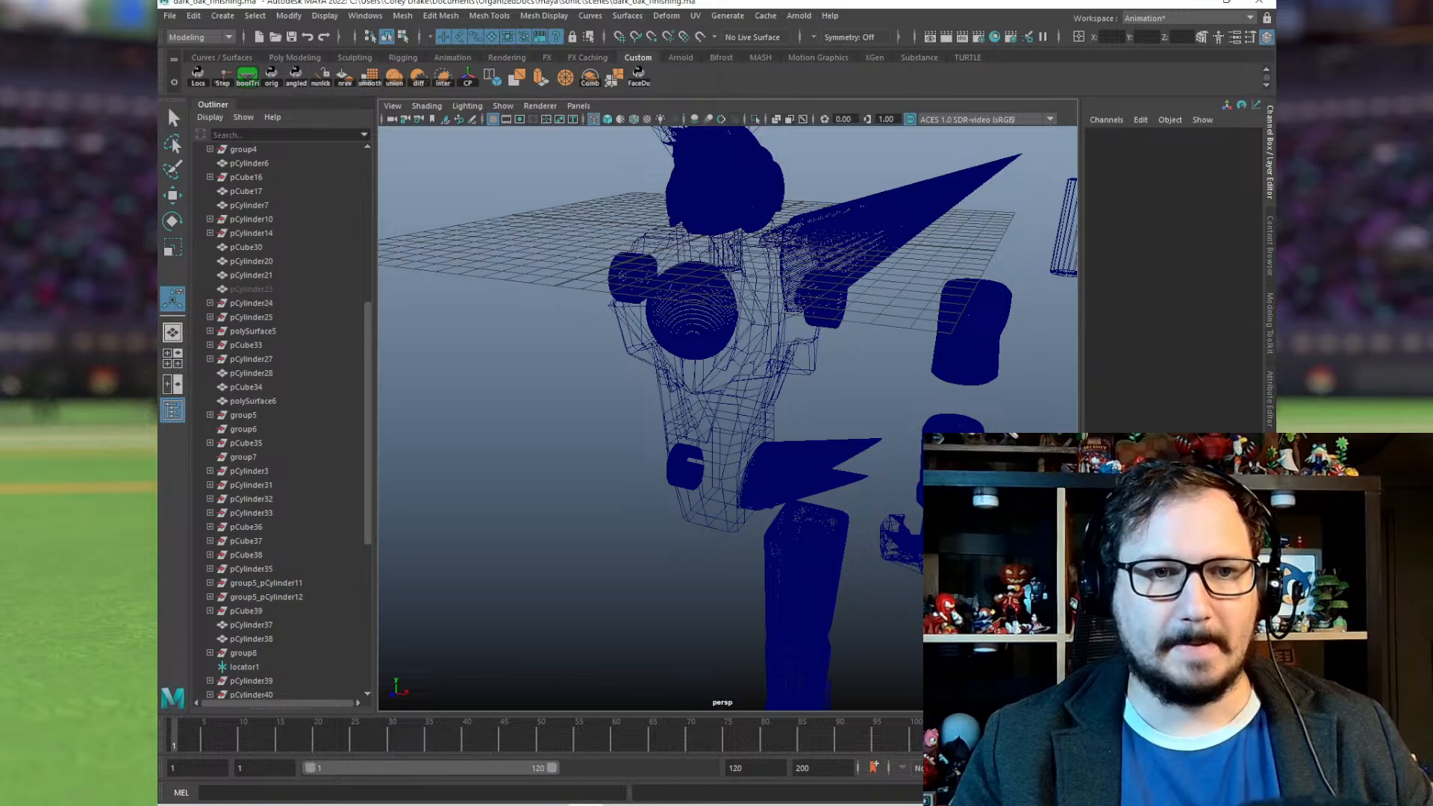
pyautogui.keyDown('alt'); pyautogui.moveTo(846, 470); pyautogui.dragTo(884, 341); pyautogui.keyUp('alt')
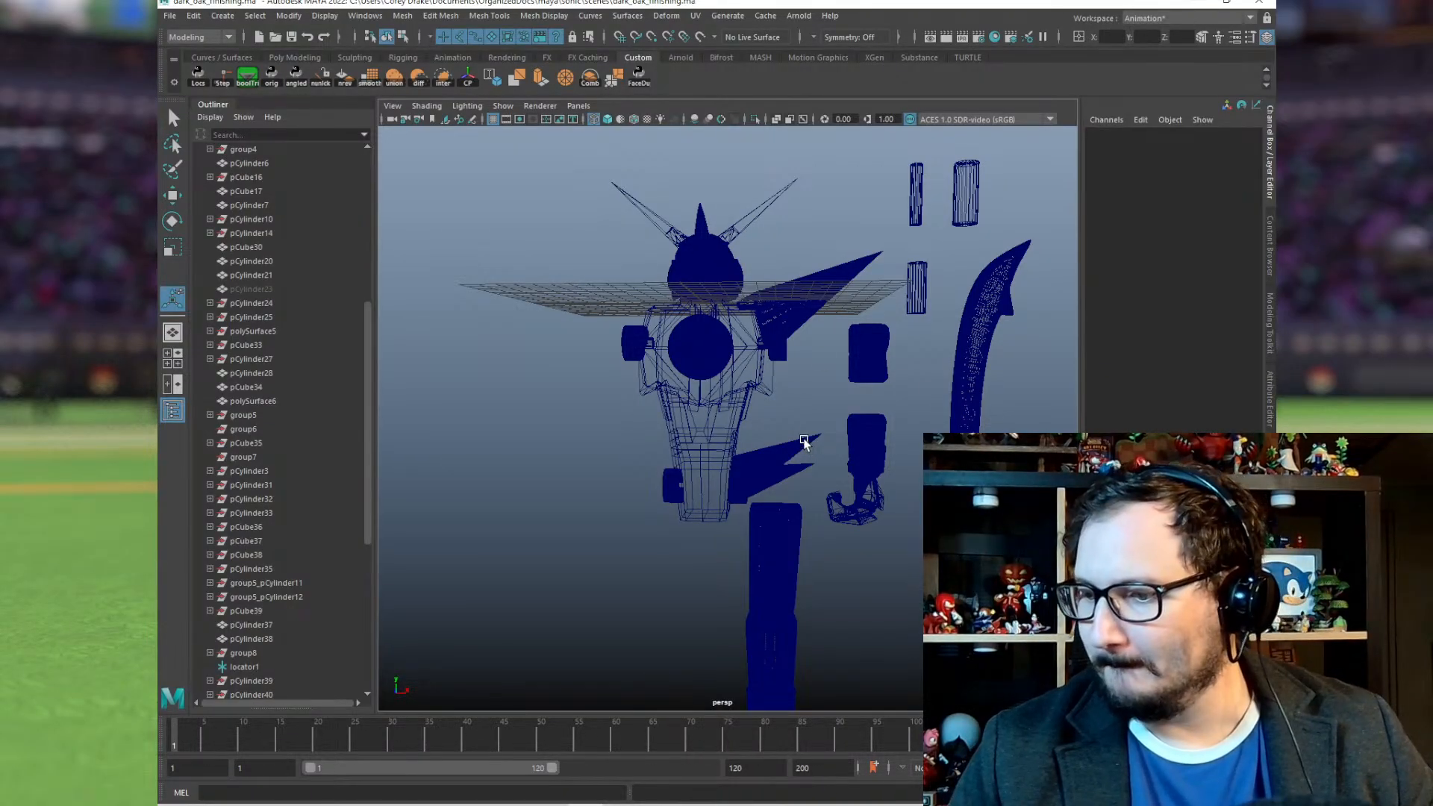
pyautogui.keyDown('alt'); pyautogui.moveTo(818, 467); pyautogui.dragTo(683, 414, button='middle'); pyautogui.keyUp('alt')
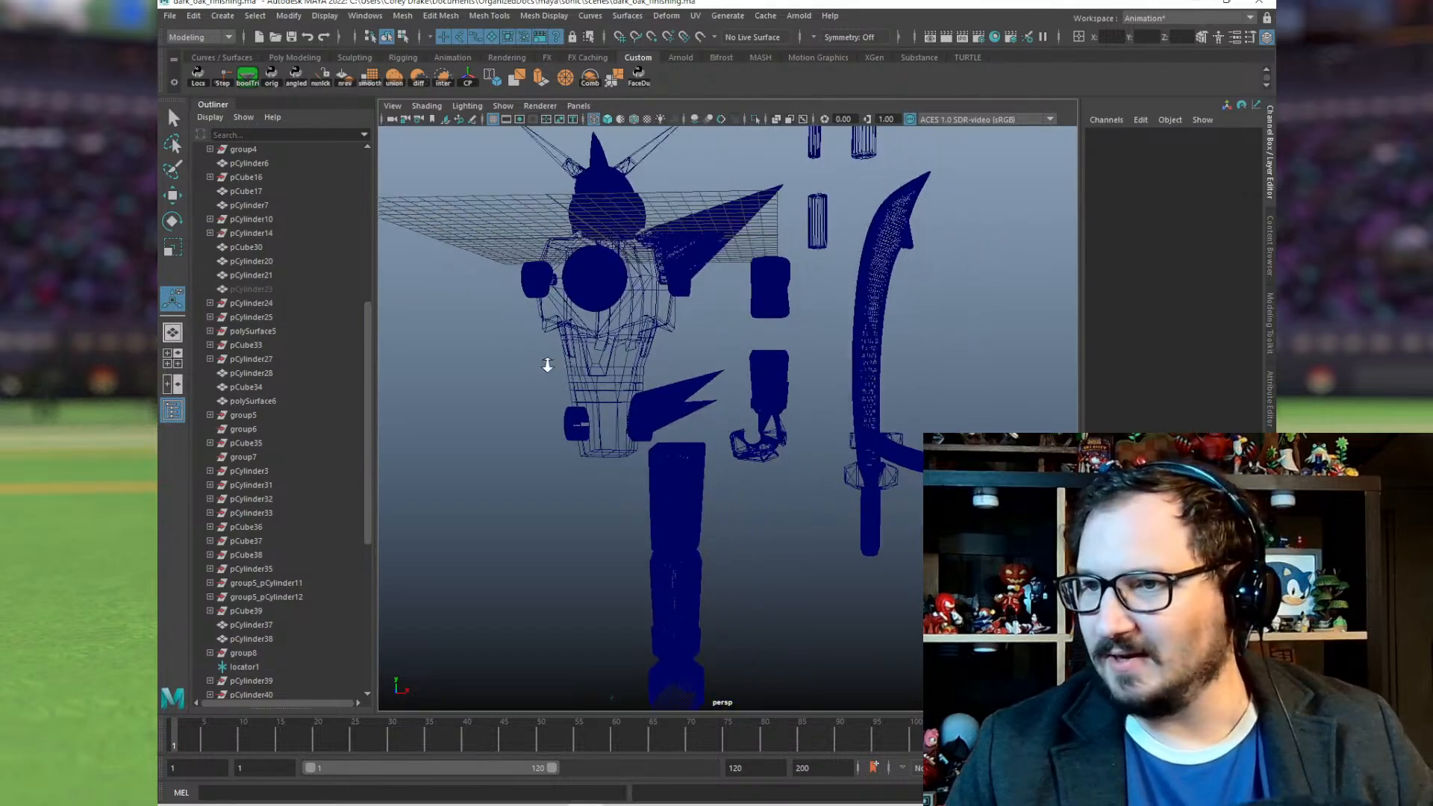
pyautogui.keyDown('alt'); pyautogui.moveTo(547, 365); pyautogui.dragTo(768, 439, button='right'); pyautogui.keyUp('alt')
pyautogui.keyDown('alt'); pyautogui.moveTo(694, 450); pyautogui.dragTo(665, 351); pyautogui.keyUp('alt')
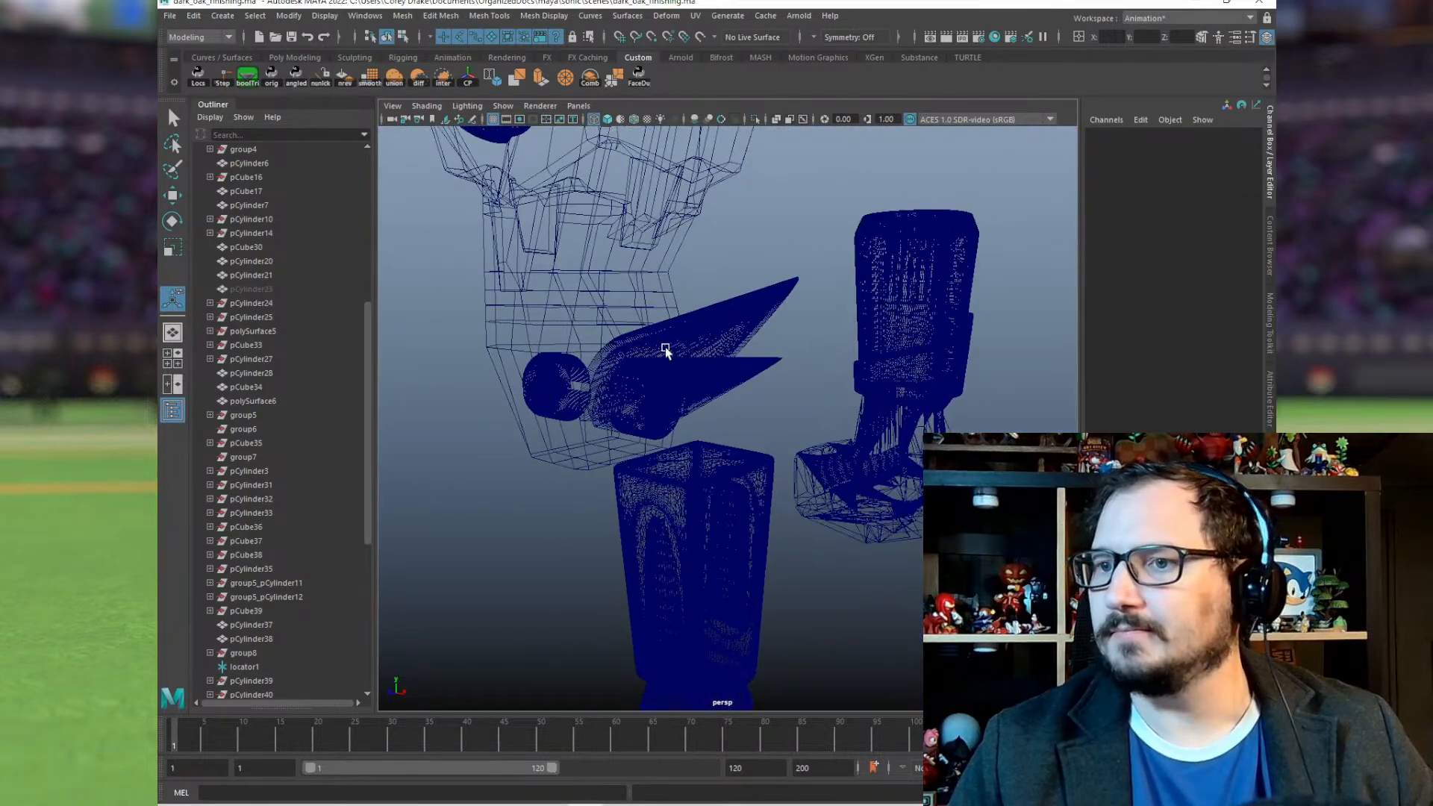
pyautogui.click(703, 338)
pyautogui.hotkey('ctrl', 'h')
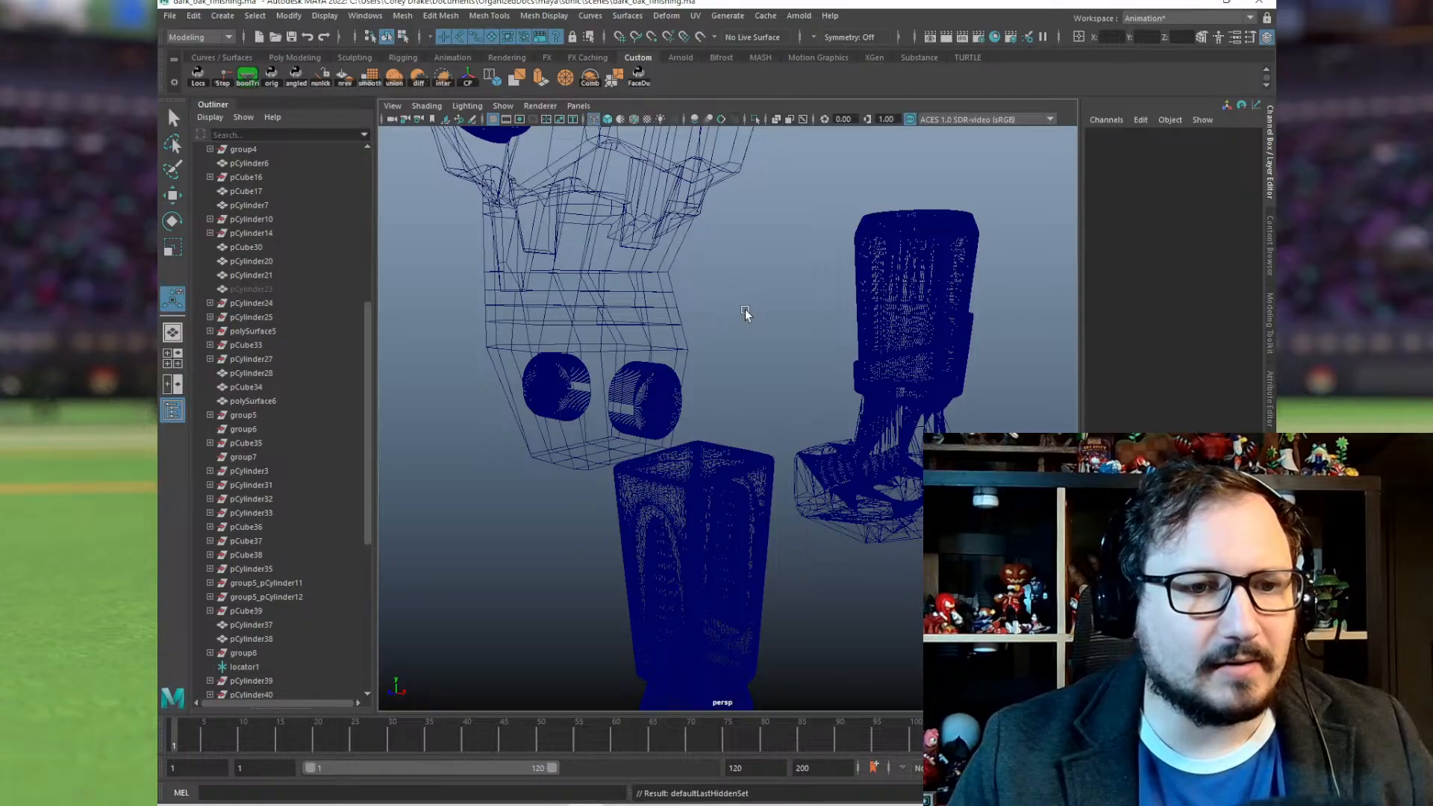
# Step: Duplicate the thicker spare cylinder above the sword and snap the copy to the centre of the hip disc nearest the leg
pyautogui.scroll(-6, 746, 307)
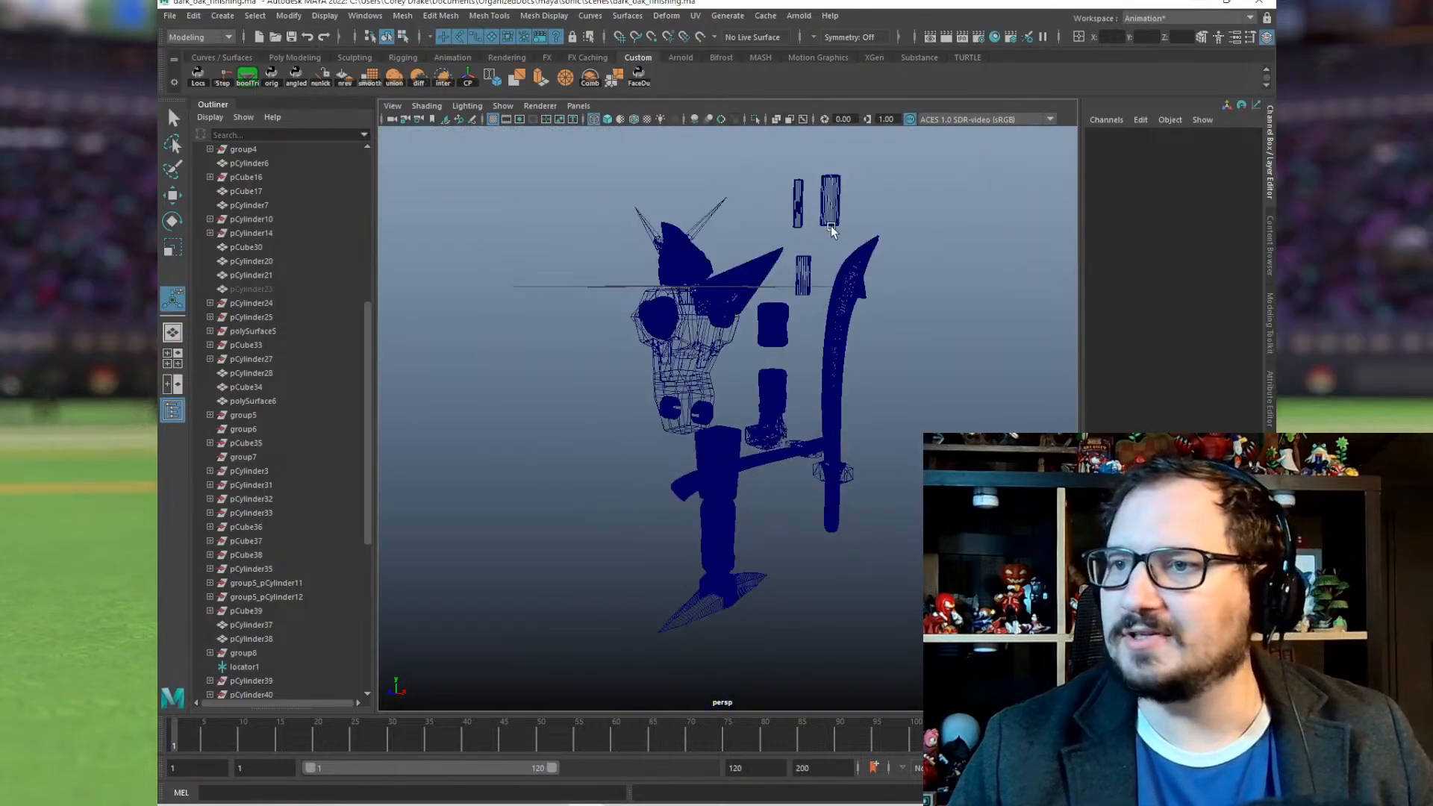
pyautogui.click(832, 222)
pyautogui.hotkey('ctrl', 'd')
pyautogui.press('w')
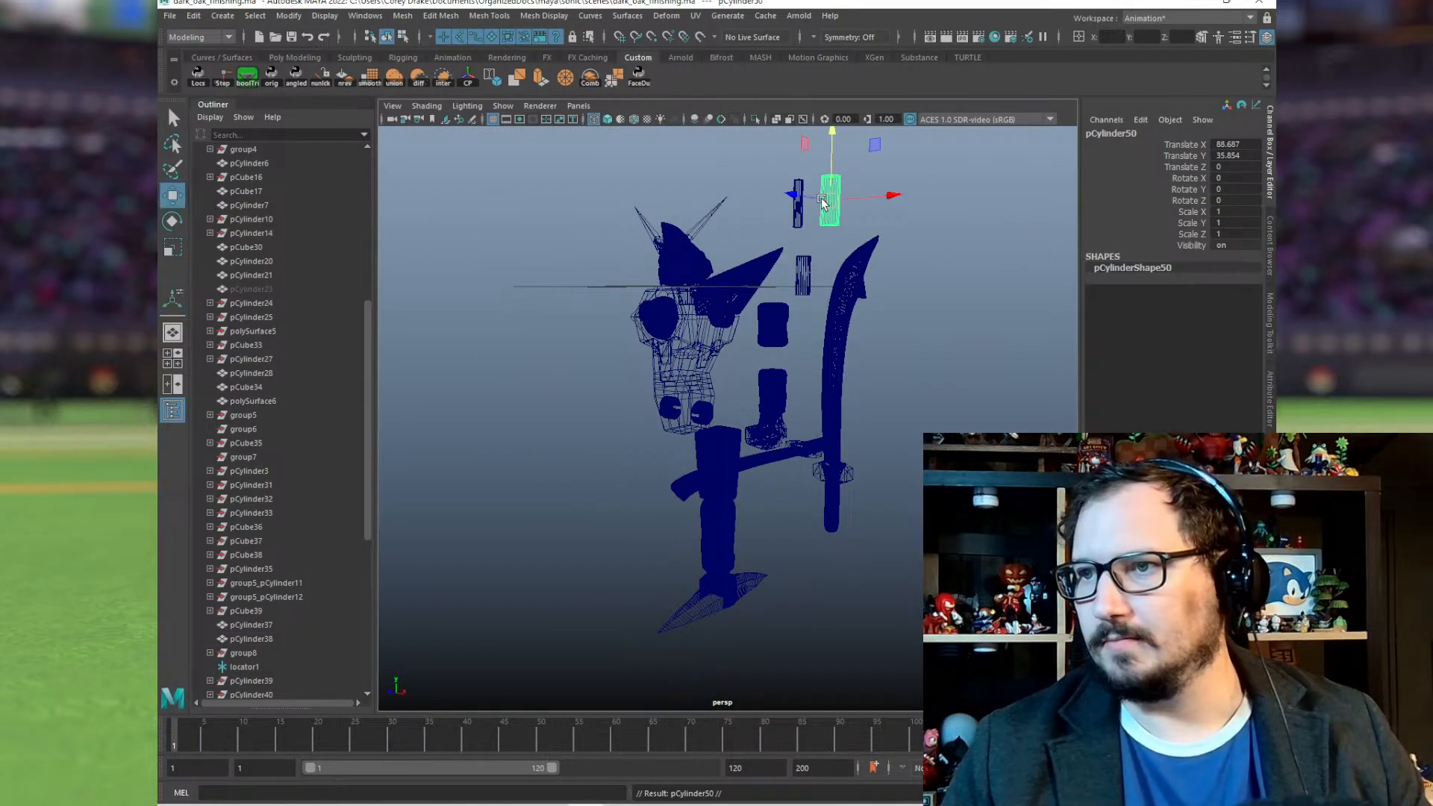
pyautogui.scroll(2, 615, 486)
pyautogui.scroll(3, 615, 486)
pyautogui.scroll(3, 750, 414)
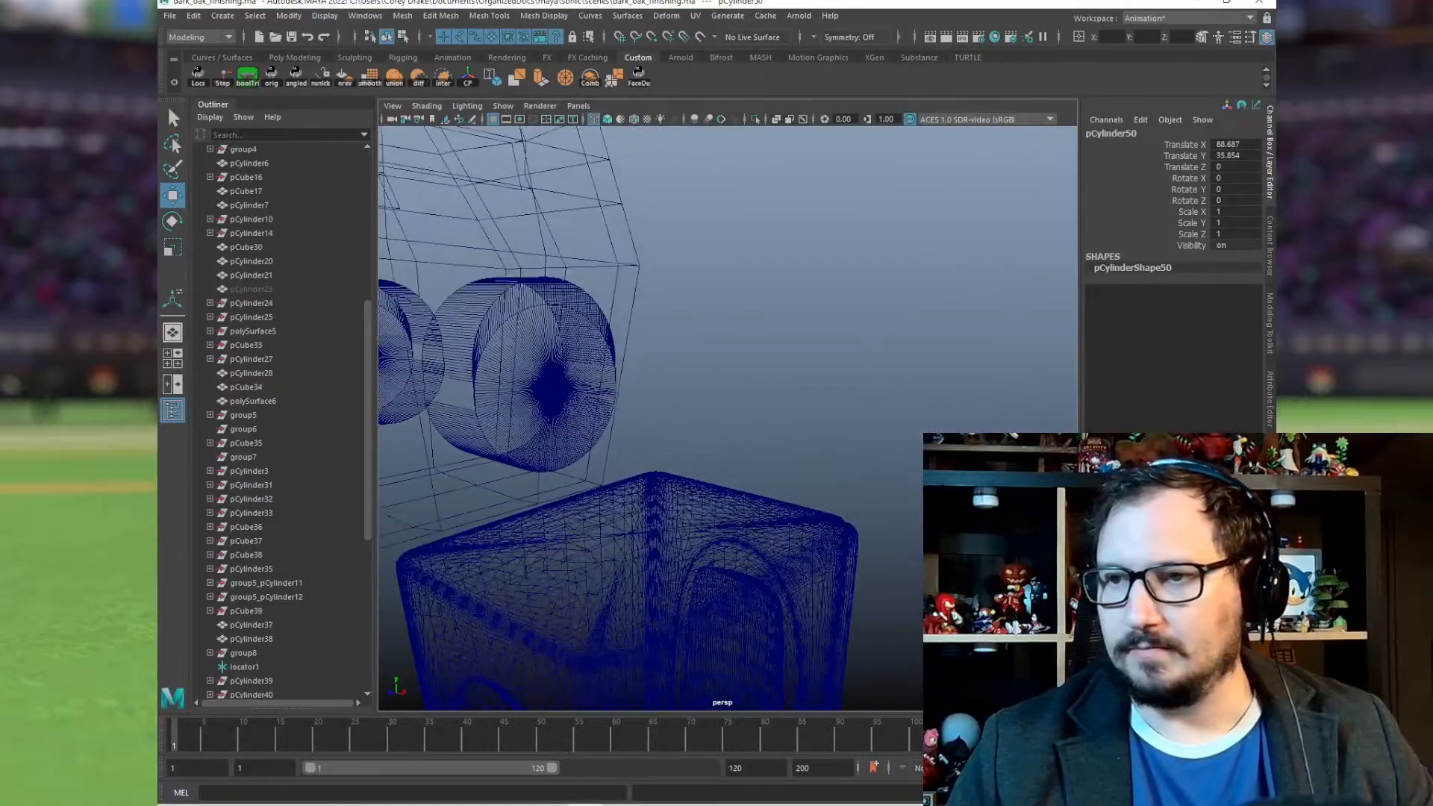
pyautogui.press('v')
pyautogui.middleClick(556, 387)
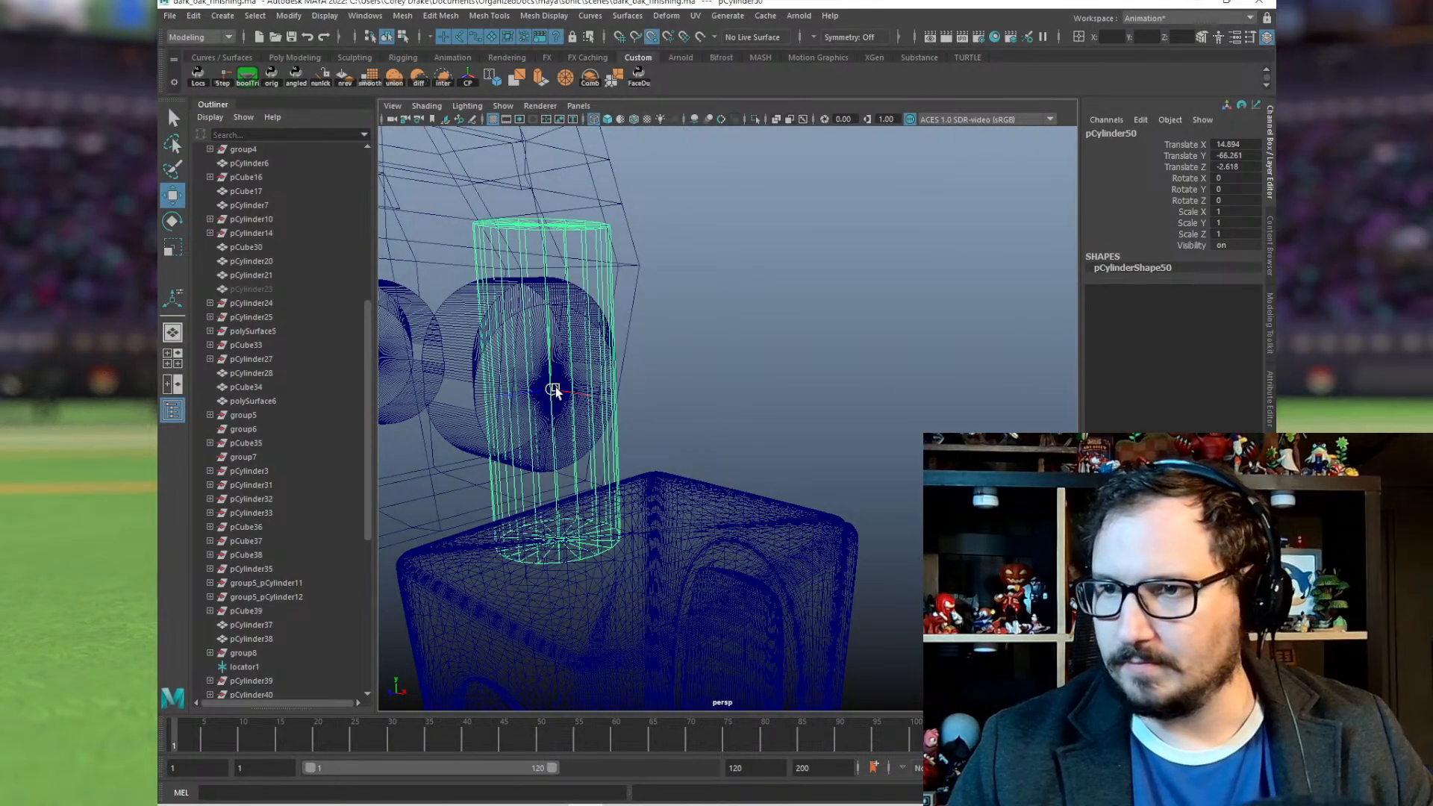
# Step: Rotate the hip cylinder to -90 degrees about Z so it runs lengthwise through the hip disc
pyautogui.keyDown('alt'); pyautogui.moveTo(573, 436); pyautogui.dragTo(537, 393); pyautogui.keyUp('alt')
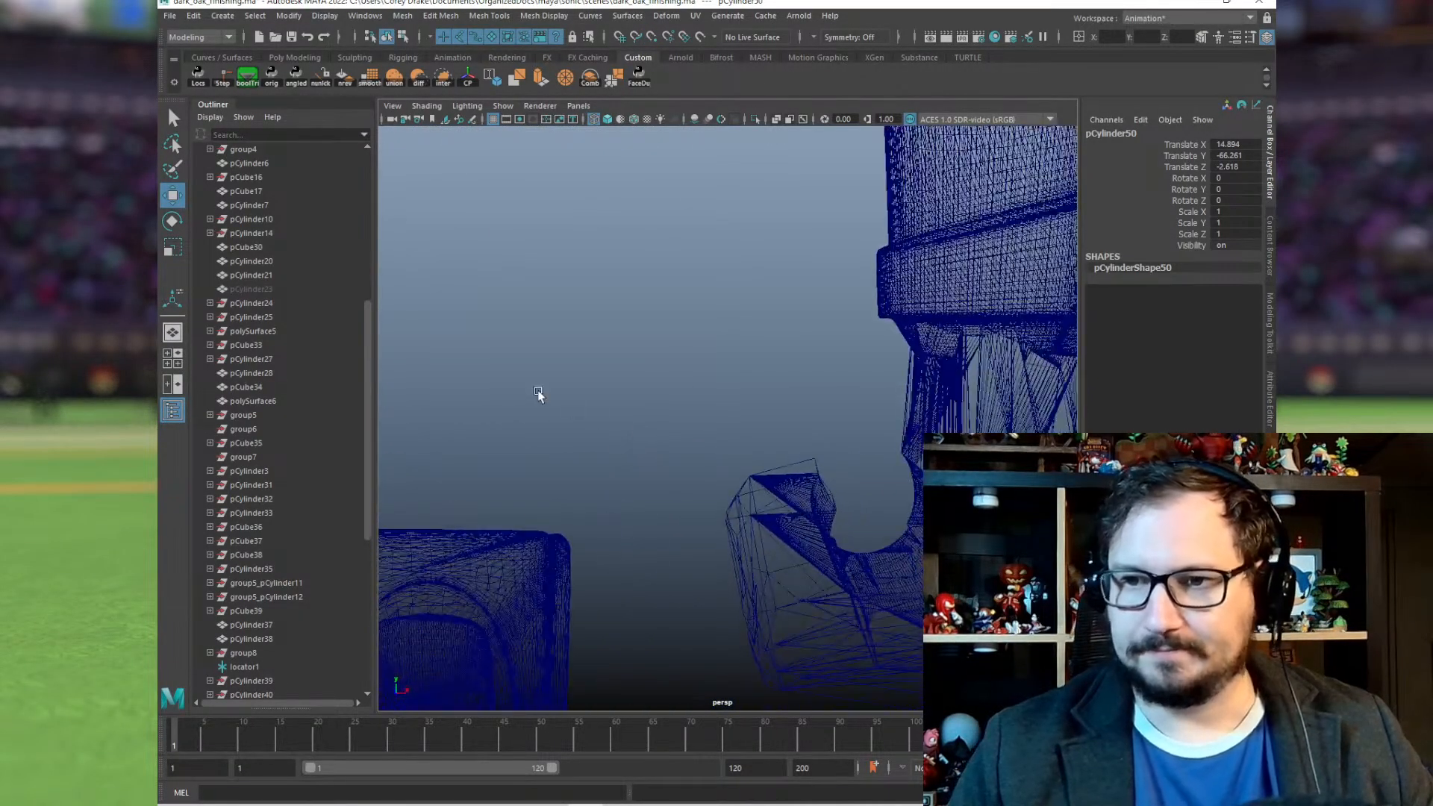
pyautogui.press('f')
pyautogui.press('e')
pyautogui.scroll(-2, 696, 392)
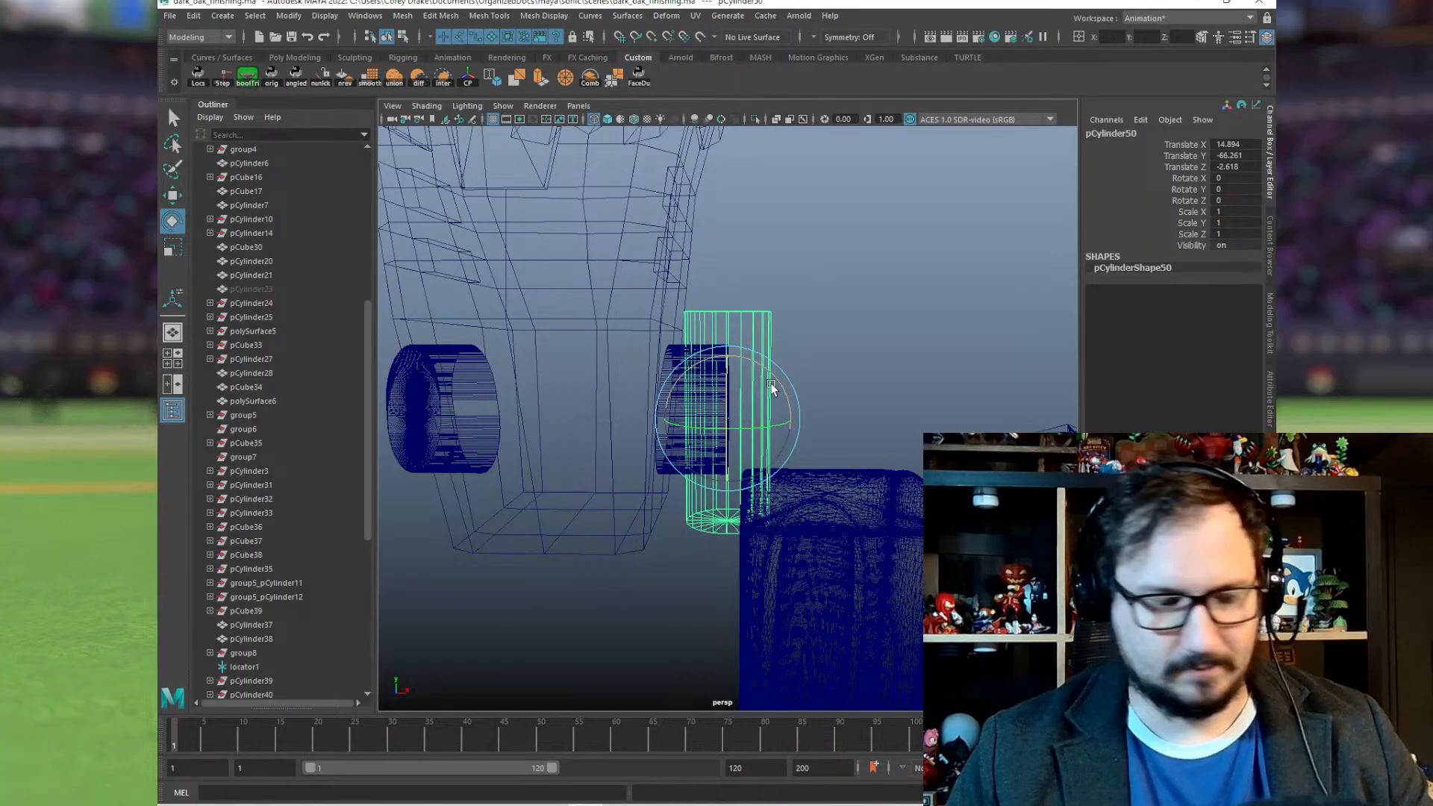
pyautogui.moveTo(761, 373); pyautogui.dragTo(824, 463)
pyautogui.scroll(3, 826, 456)
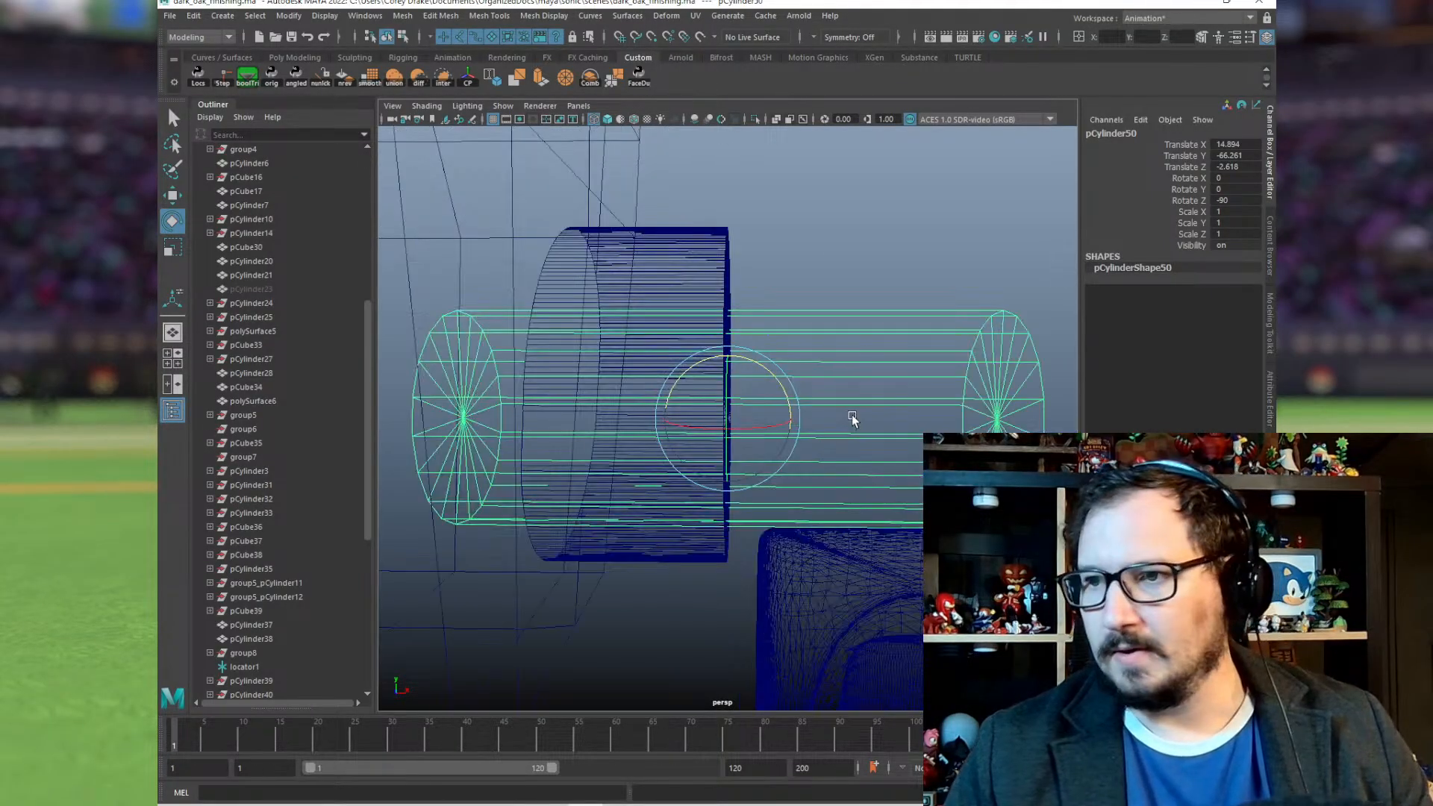
pyautogui.keyDown('alt'); pyautogui.moveTo(850, 416); pyautogui.dragTo(716, 393); pyautogui.keyUp('alt')
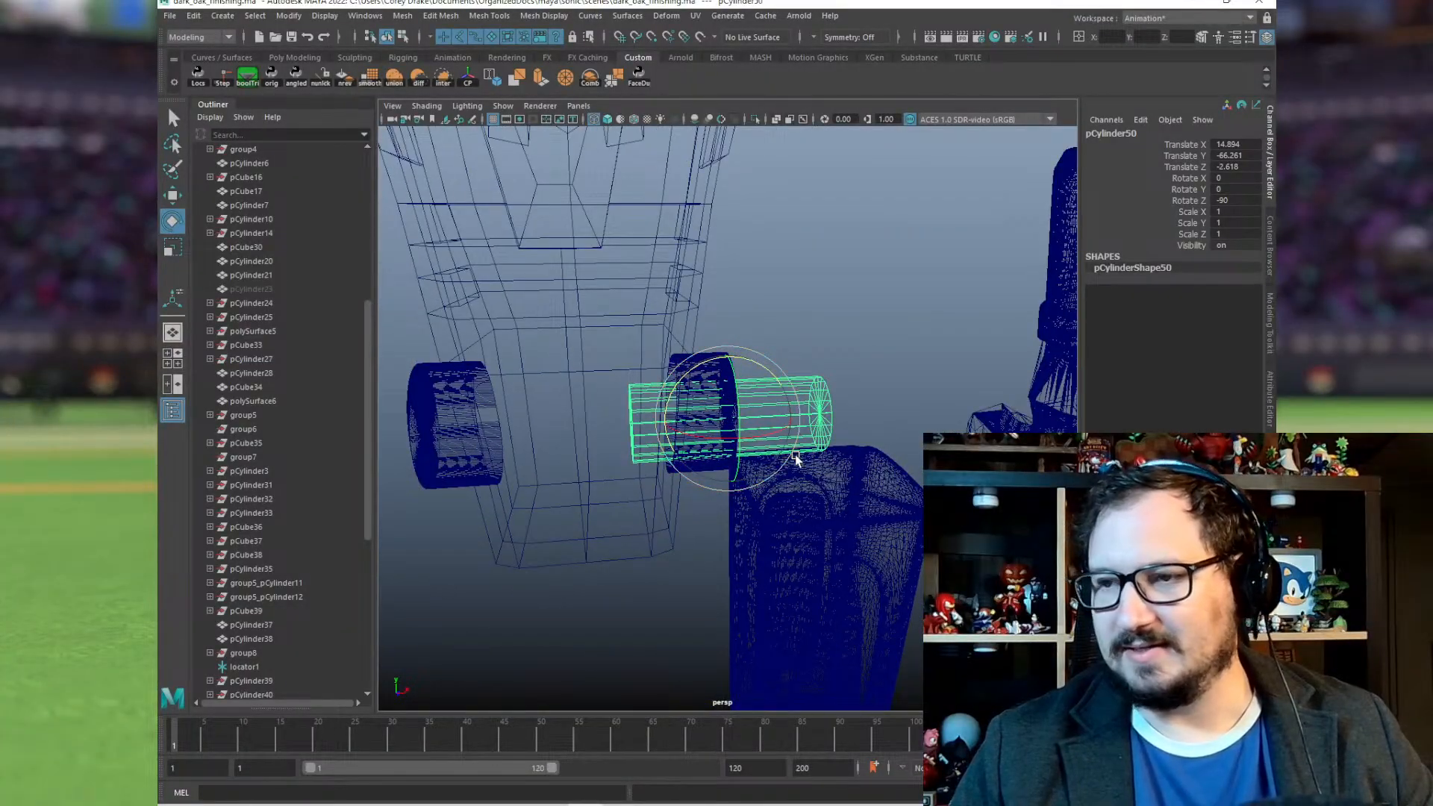
pyautogui.keyDown('alt'); pyautogui.moveTo(794, 459); pyautogui.dragTo(757, 472); pyautogui.keyUp('alt')
# Step: Duplicate the rotated hip cylinder and snap the copy to the centre of the opposite hip disc at X -14.894
pyautogui.hotkey('ctrl', 'd')
pyautogui.press('w')
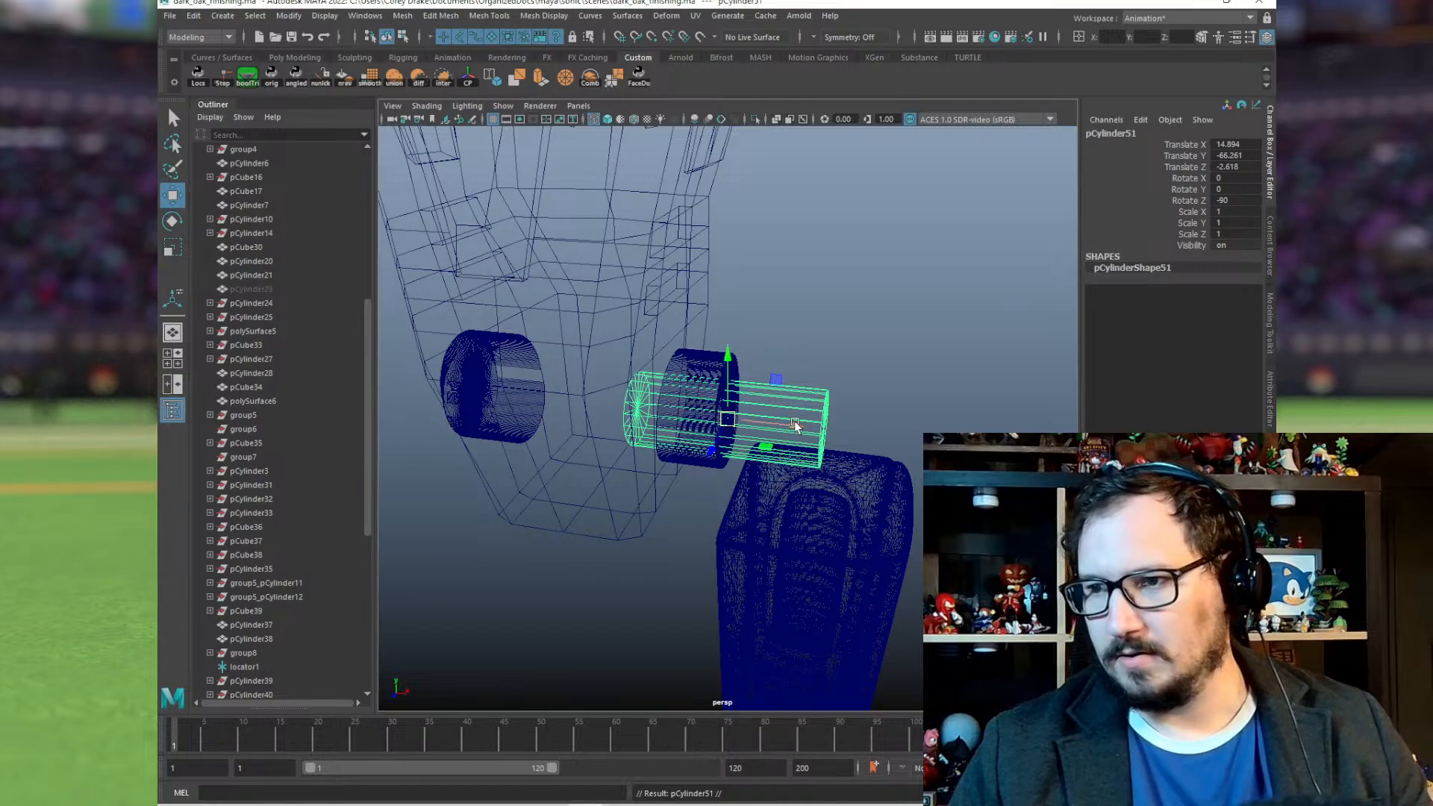
pyautogui.moveTo(795, 424); pyautogui.dragTo(506, 549)
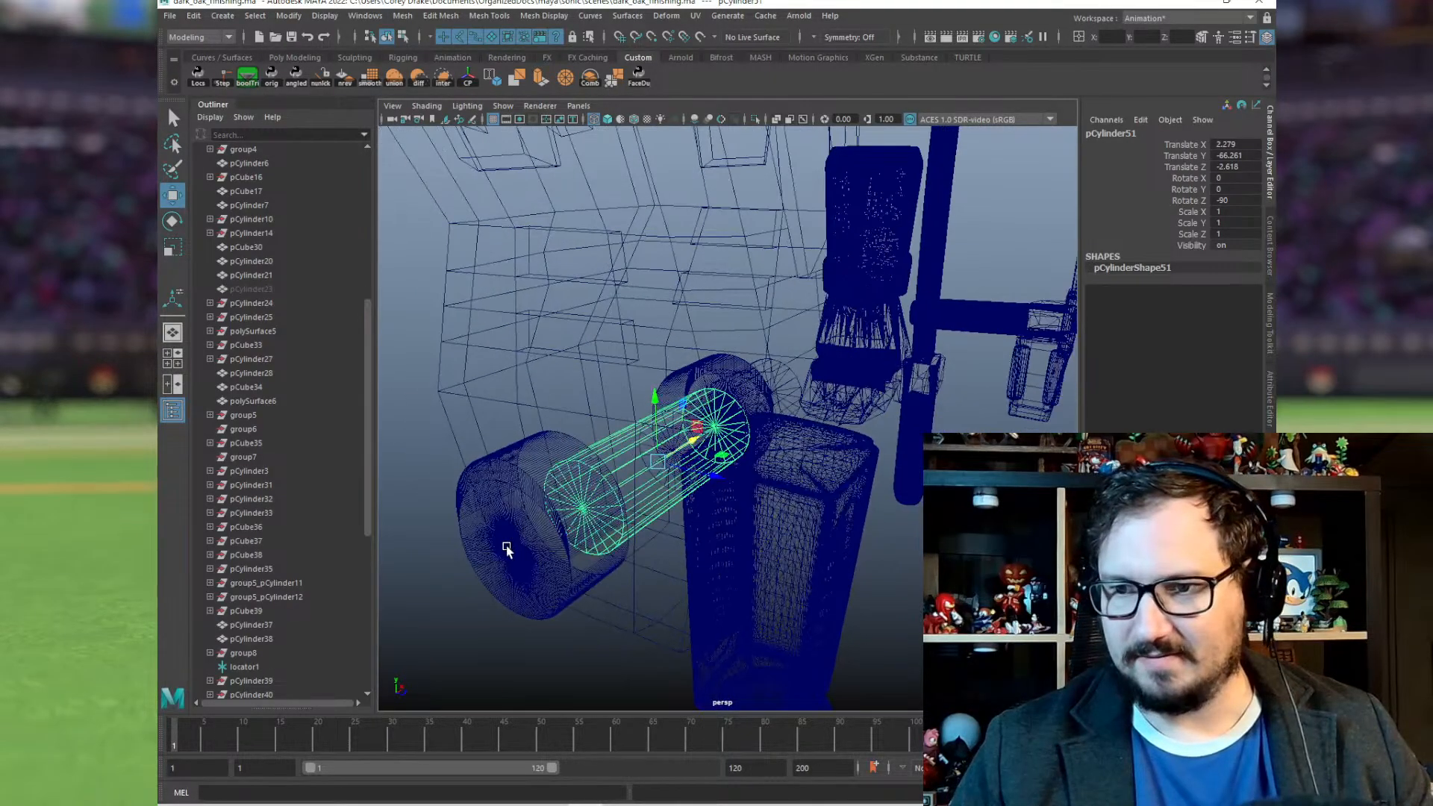
pyautogui.press('v')
pyautogui.moveTo(513, 548); pyautogui.dragTo(515, 546, button='middle')
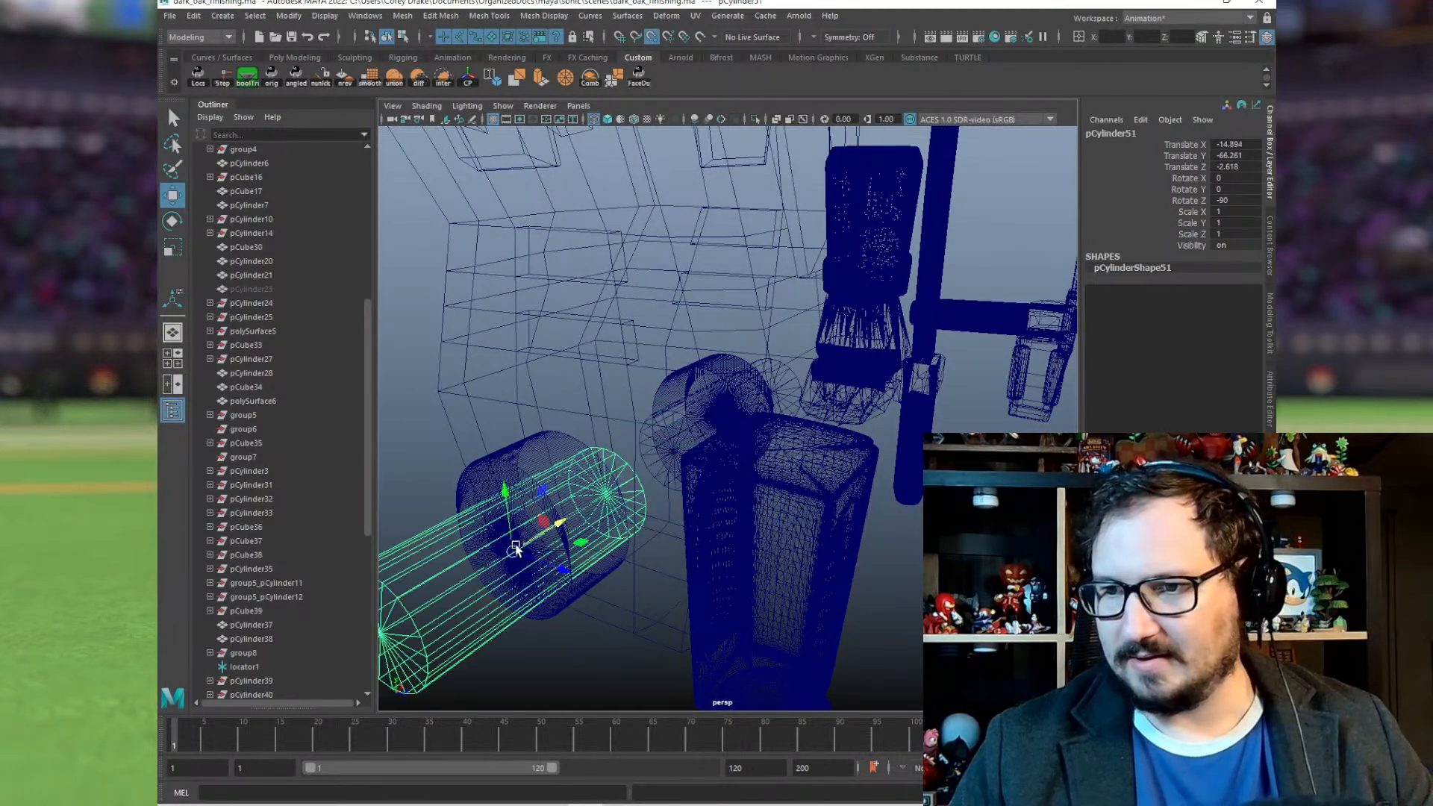
pyautogui.keyDown('alt'); pyautogui.moveTo(515, 547); pyautogui.dragTo(862, 485); pyautogui.keyUp('alt')
pyautogui.keyDown('alt'); pyautogui.moveTo(741, 448); pyautogui.dragTo(843, 404); pyautogui.keyUp('alt')
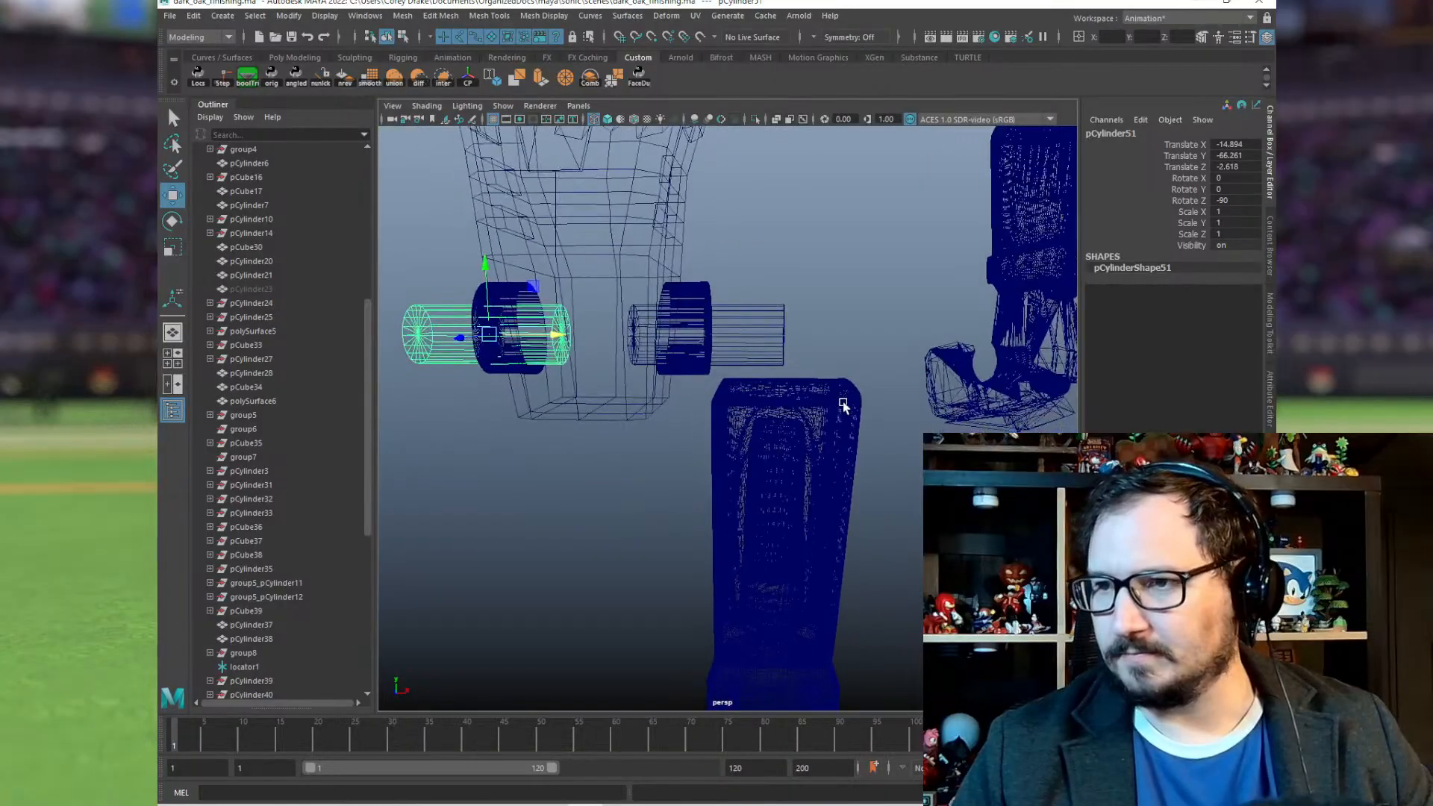
pyautogui.keyDown('alt'); pyautogui.moveTo(678, 373); pyautogui.dragTo(802, 376); pyautogui.keyUp('alt')
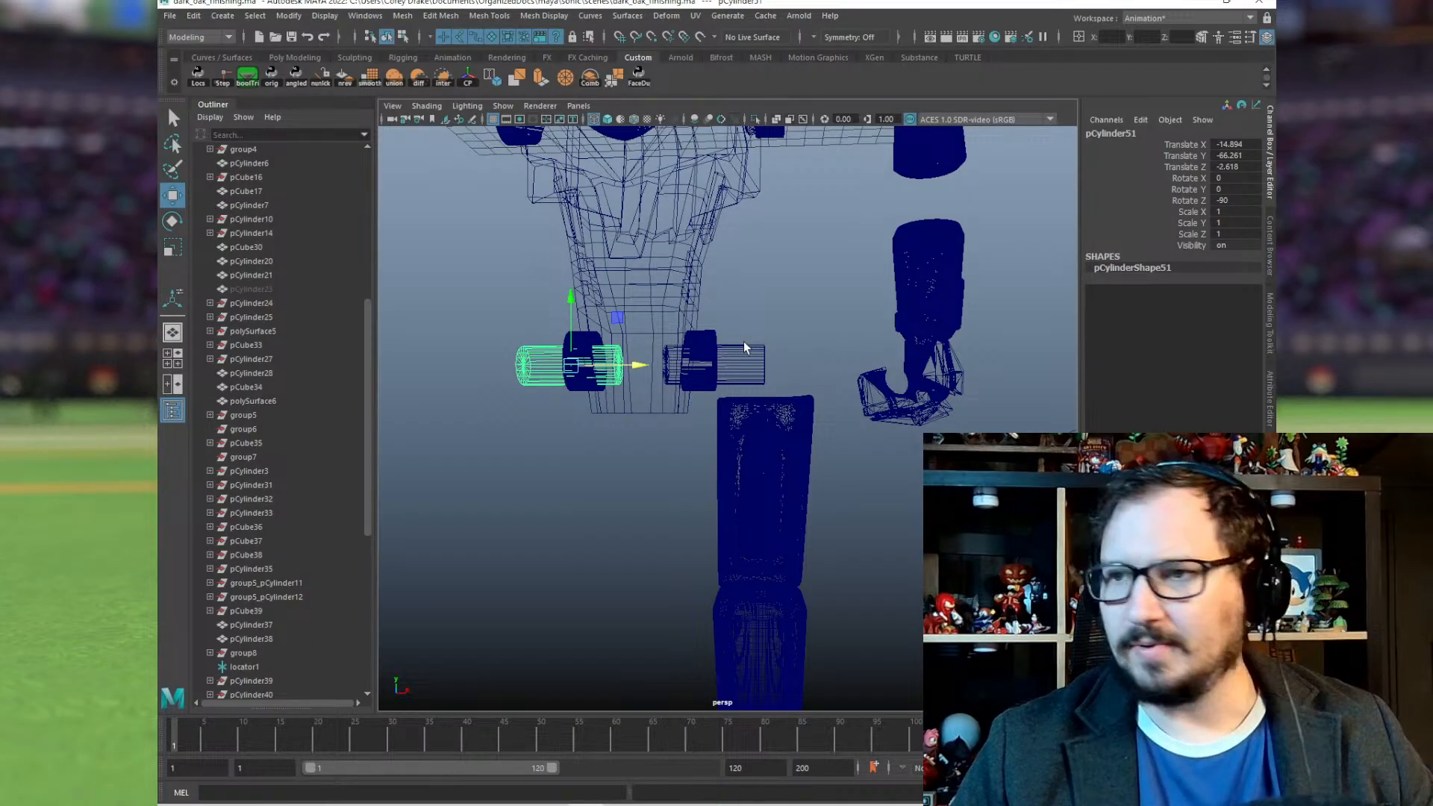
# Step: Duplicate the short spare cylinder beside the sword and snap the copy to the outer end of the hip cylinder at X 24.894
pyautogui.keyDown('alt'); pyautogui.moveTo(743, 342); pyautogui.dragTo(681, 505); pyautogui.keyUp('alt')
pyautogui.click(876, 259)
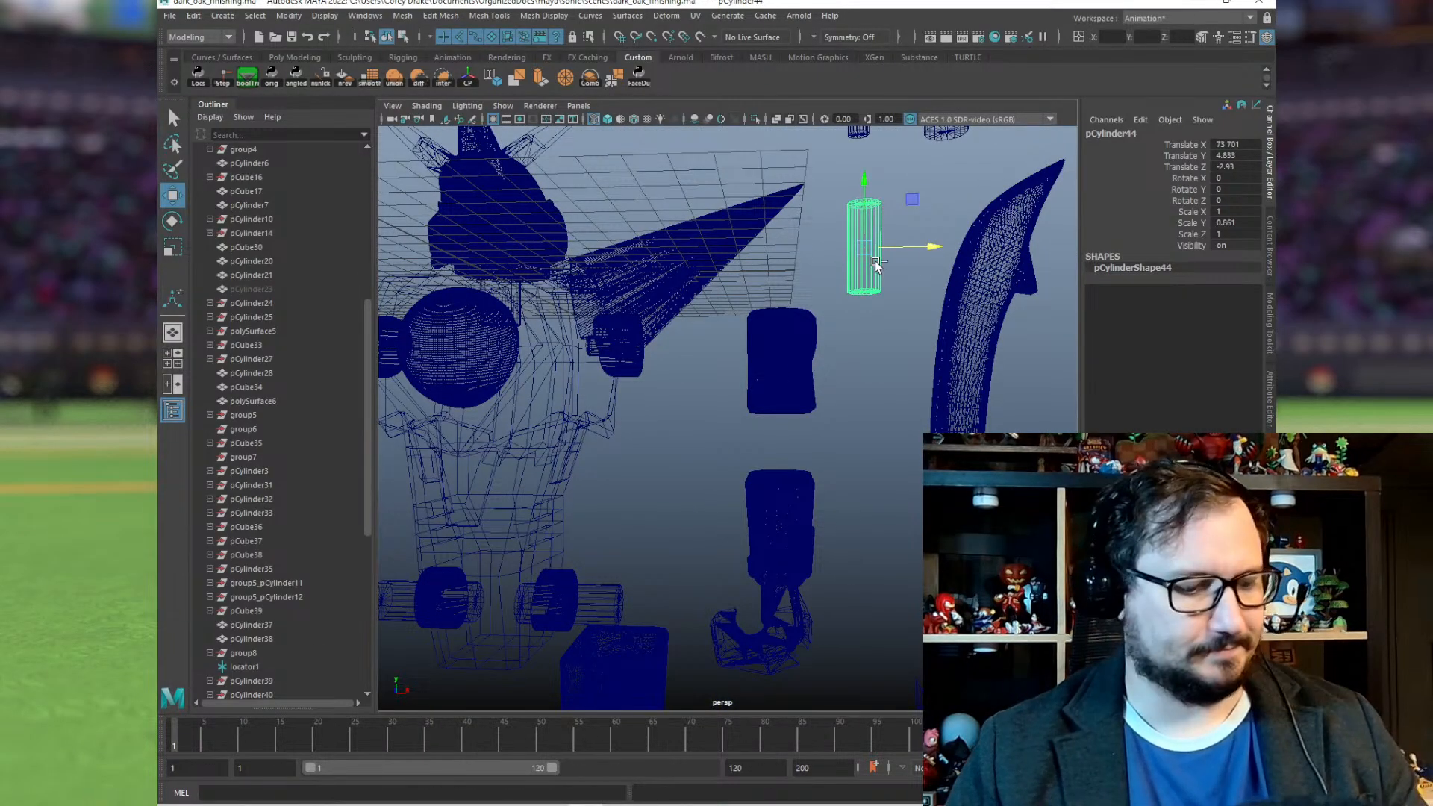
pyautogui.hotkey('ctrl', 'd')
pyautogui.moveTo(912, 199); pyautogui.dragTo(807, 339)
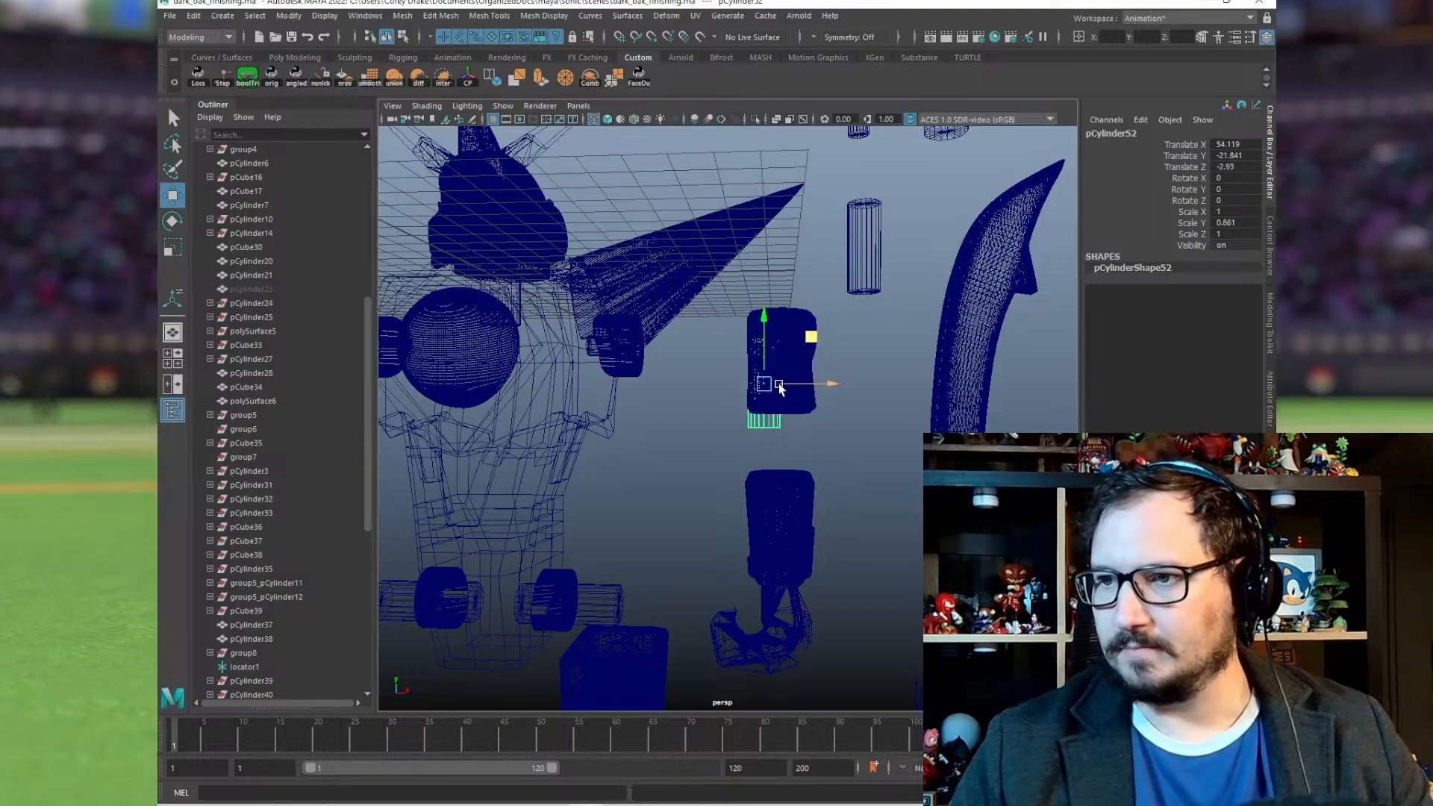
pyautogui.moveTo(765, 385); pyautogui.dragTo(718, 443)
pyautogui.keyDown('alt'); pyautogui.moveTo(580, 601); pyautogui.dragTo(533, 611); pyautogui.keyUp('alt')
pyautogui.keyDown('alt'); pyautogui.moveTo(559, 598); pyautogui.dragTo(572, 416, button='middle'); pyautogui.keyUp('alt')
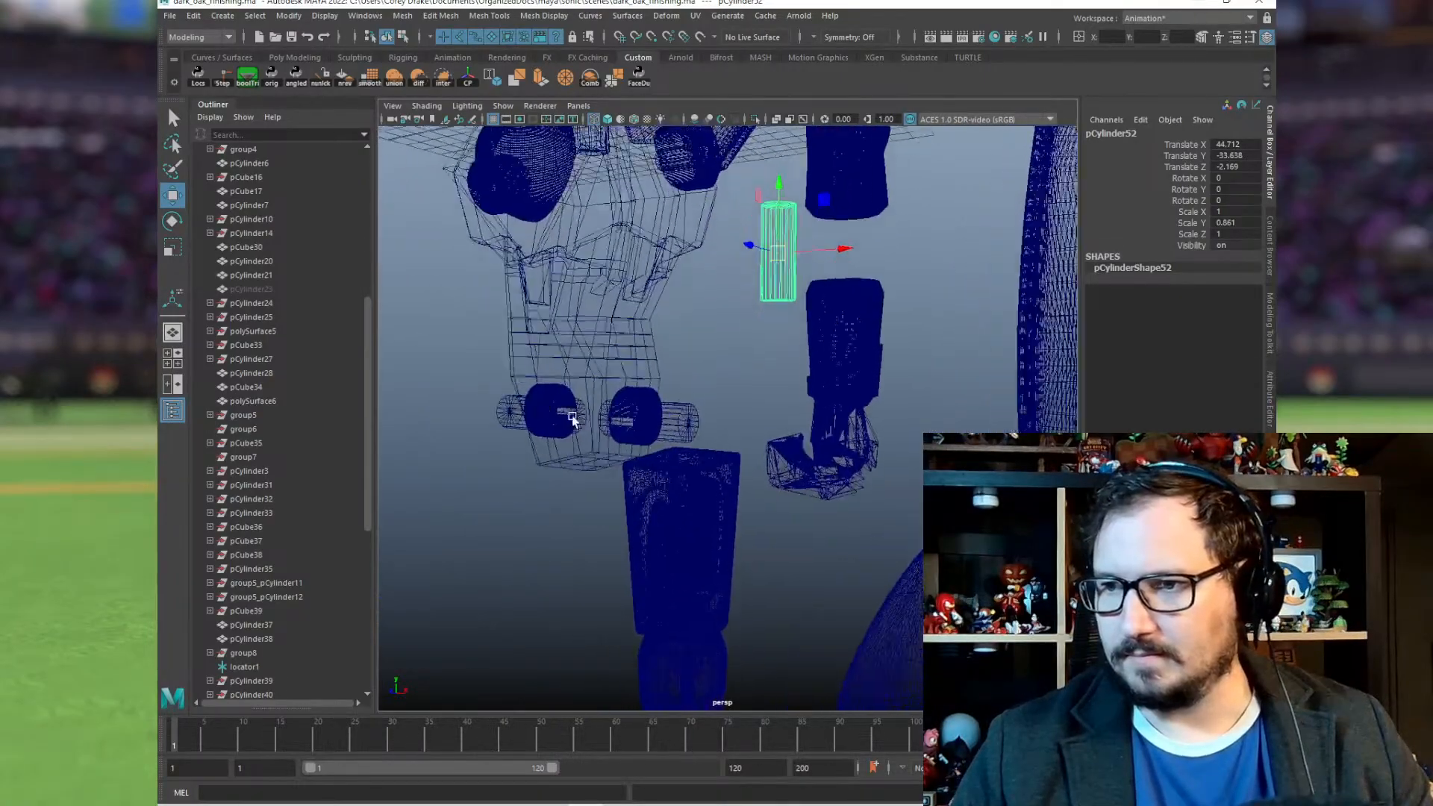
pyautogui.keyDown('alt'); pyautogui.moveTo(573, 416); pyautogui.dragTo(661, 435, button='right'); pyautogui.keyUp('alt')
pyautogui.press('v')
pyautogui.moveTo(634, 427); pyautogui.dragTo(629, 432, button='middle')
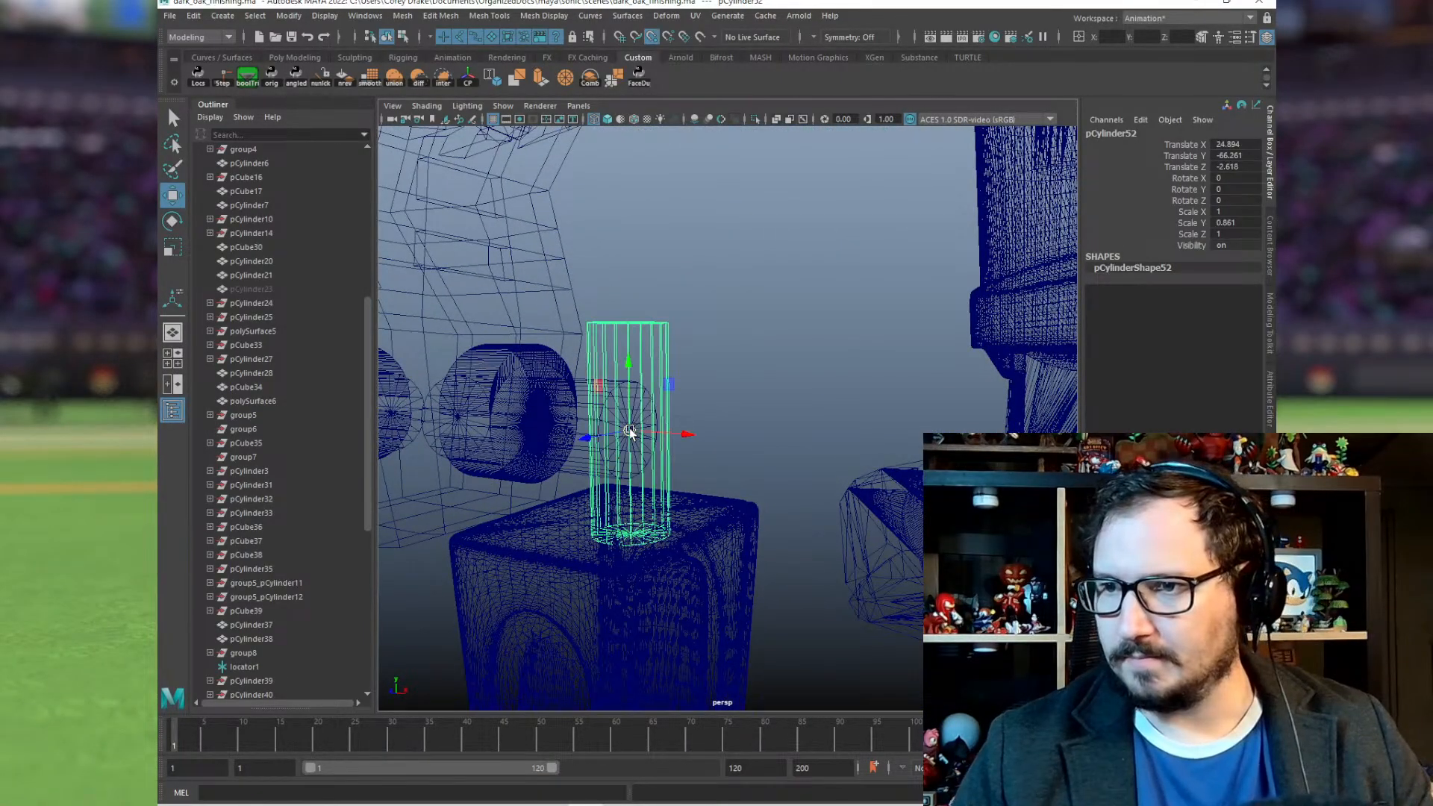
# Step: Move the short upright cylinder down into the top of the leg at about Y -74.105 and Z -0.459
pyautogui.keyDown('alt'); pyautogui.moveTo(597, 464); pyautogui.dragTo(640, 506); pyautogui.keyUp('alt')
pyautogui.press('f')
pyautogui.press('5')
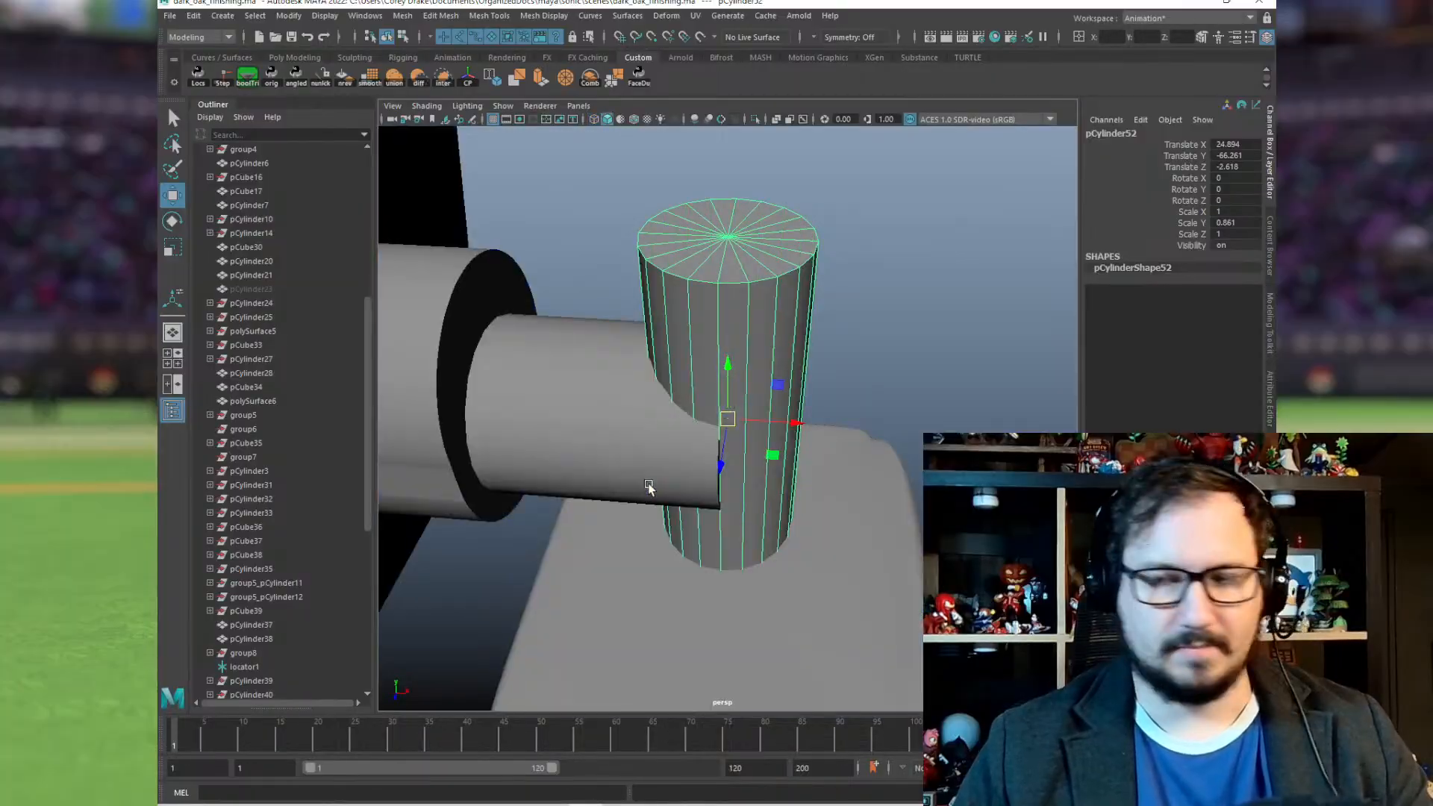
pyautogui.scroll(-5, 737, 433)
pyautogui.keyDown('alt'); pyautogui.moveTo(737, 436); pyautogui.dragTo(747, 423); pyautogui.keyUp('alt')
pyautogui.moveTo(728, 361); pyautogui.dragTo(659, 500)
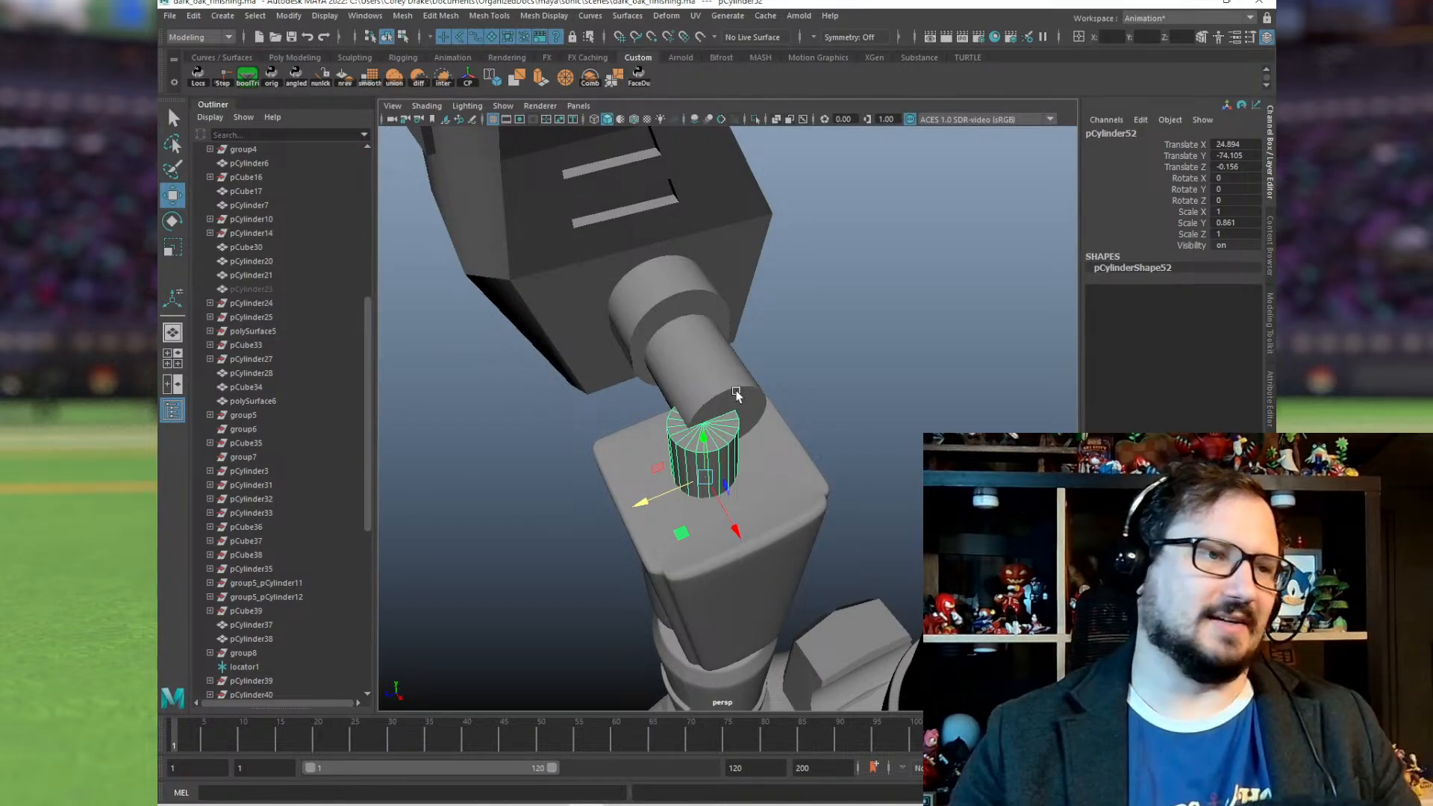
pyautogui.keyDown('alt'); pyautogui.moveTo(737, 394); pyautogui.dragTo(649, 504); pyautogui.keyUp('alt')
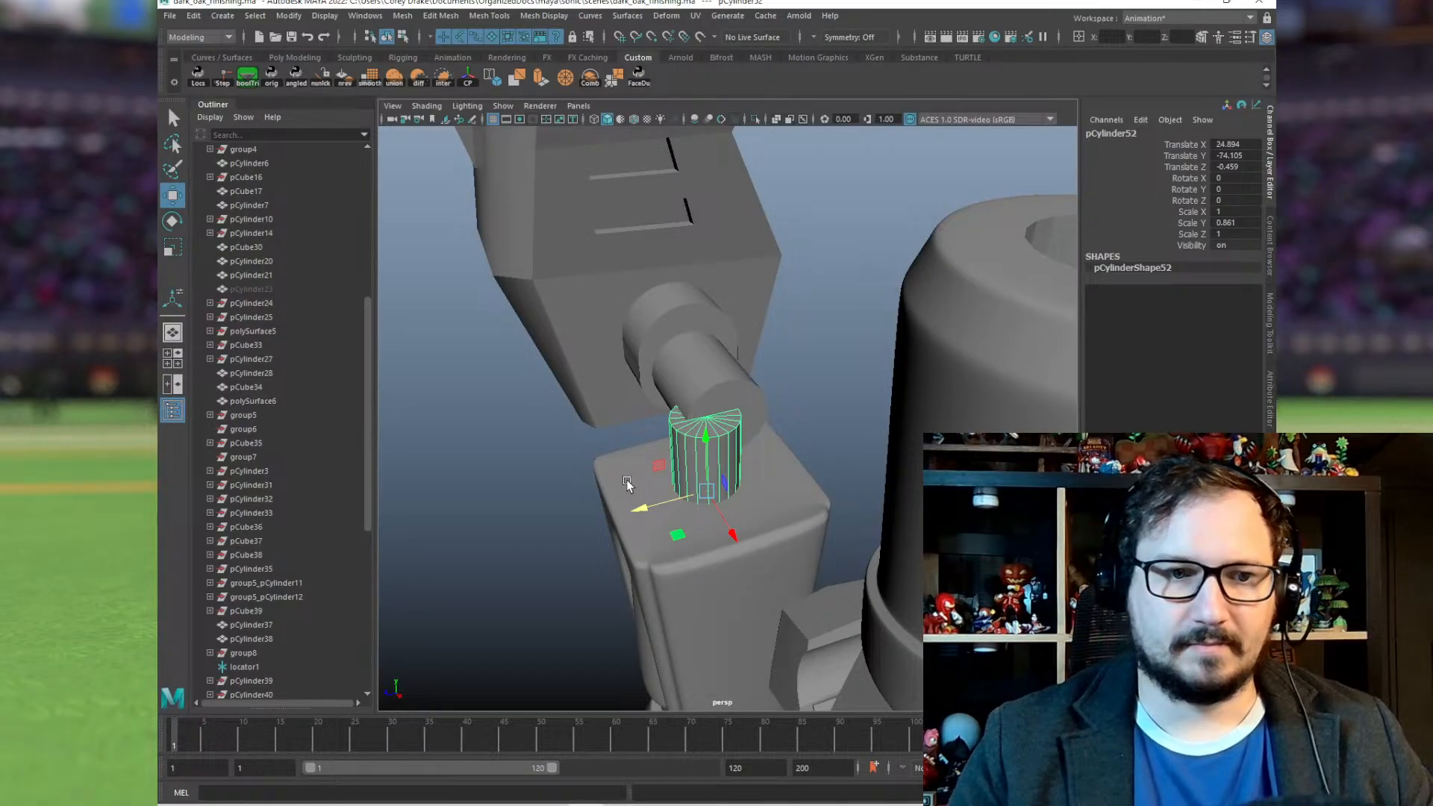
pyautogui.keyDown('alt'); pyautogui.moveTo(612, 495); pyautogui.dragTo(686, 440); pyautogui.keyUp('alt')
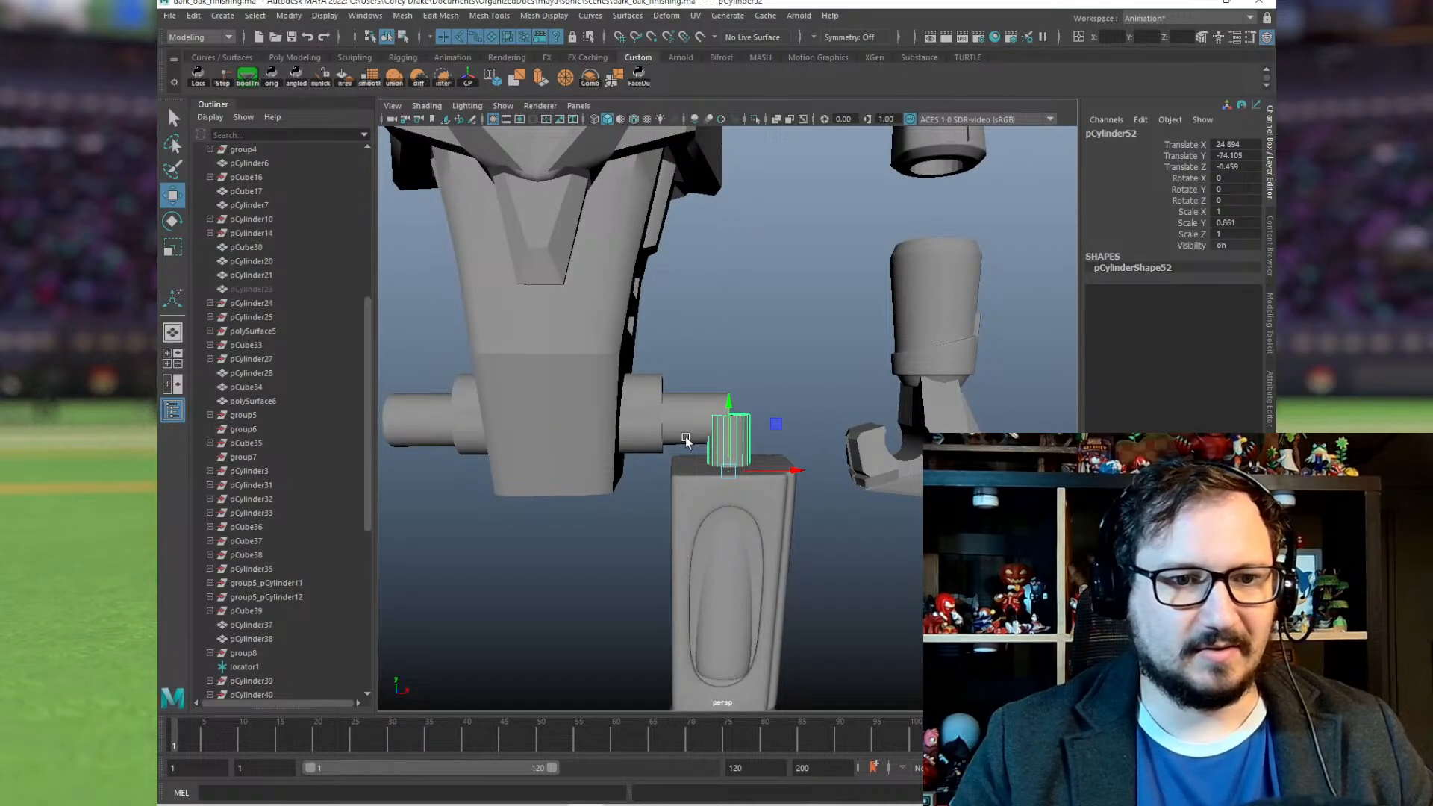
# Step: Combine the two horizontal hip cylinders on either side of the torso into a single mesh
pyautogui.keyDown('alt'); pyautogui.moveTo(769, 411); pyautogui.dragTo(769, 447); pyautogui.keyUp('alt')
pyautogui.keyDown('alt'); pyautogui.moveTo(768, 447); pyautogui.dragTo(682, 483, button='right'); pyautogui.keyUp('alt')
pyautogui.keyDown('alt'); pyautogui.moveTo(682, 483); pyautogui.dragTo(706, 420); pyautogui.keyUp('alt')
pyautogui.click(633, 409)
pyautogui.click(707, 409)
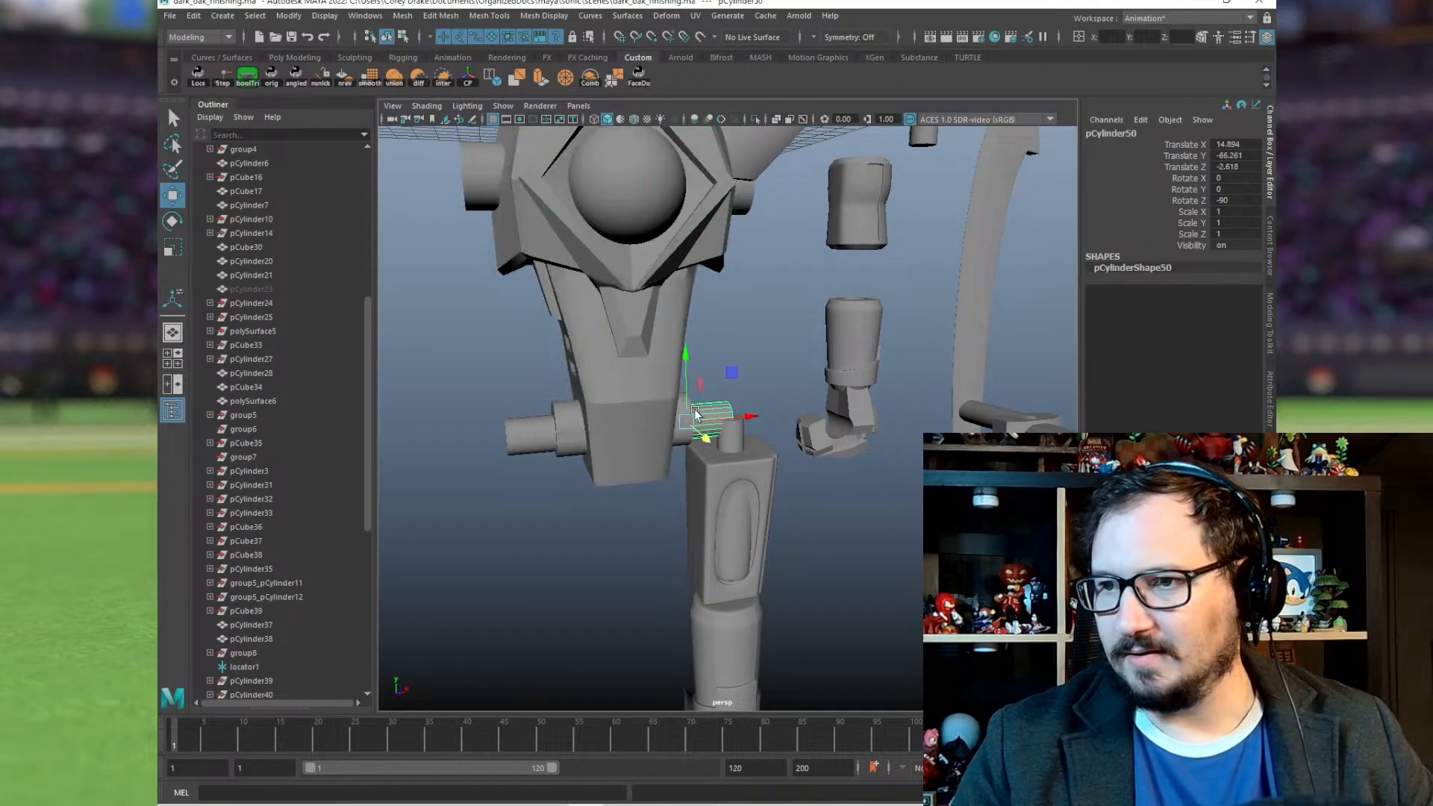
pyautogui.keyDown('shift'); pyautogui.click(519, 432); pyautogui.keyUp('shift')
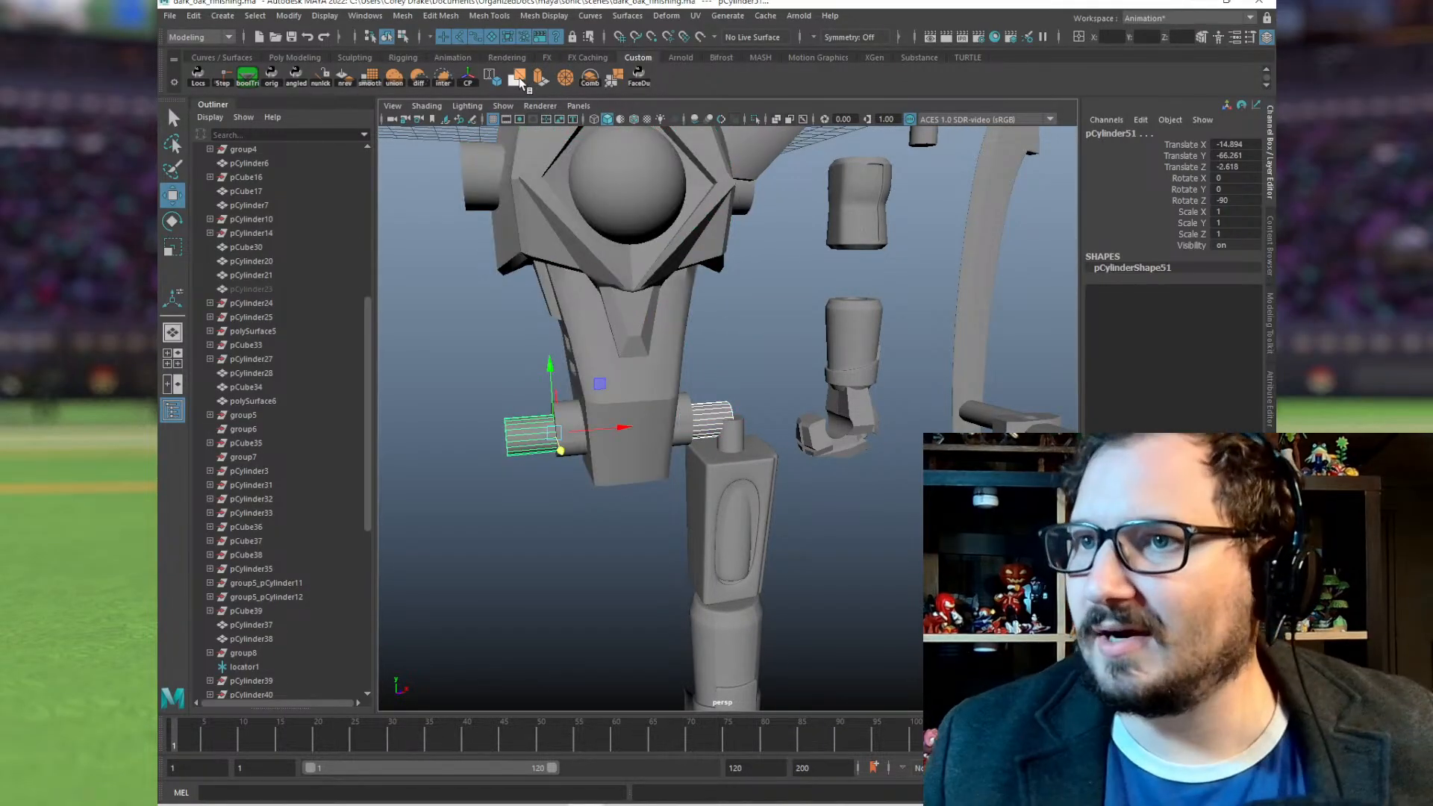
pyautogui.click(590, 77)
# Step: Subtract the combined hip cylinders from the torso with a Boolean difference and export the torso to the dark_oak print folder
pyautogui.keyDown('shift'); pyautogui.click(676, 364); pyautogui.keyUp('shift')
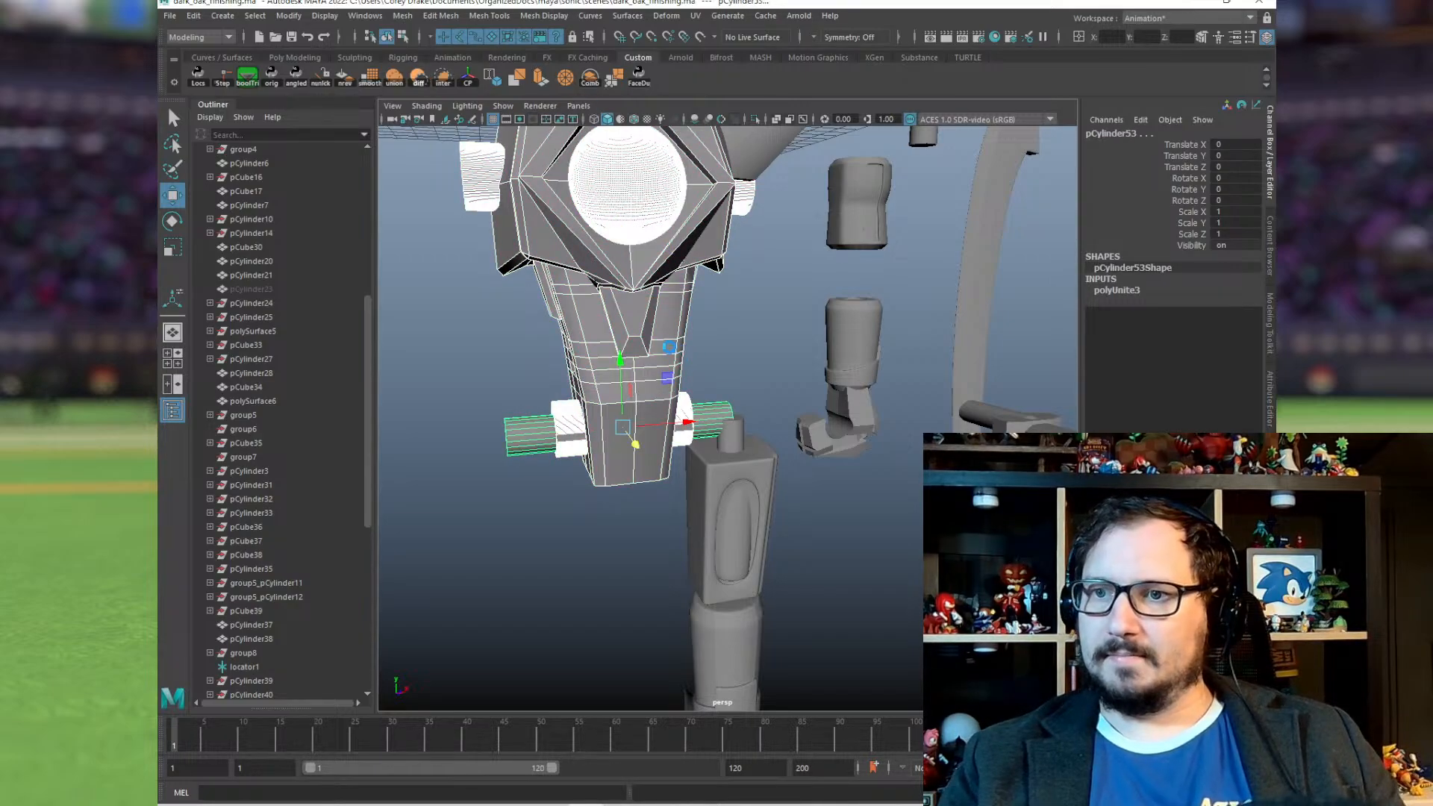
pyautogui.click(418, 76)
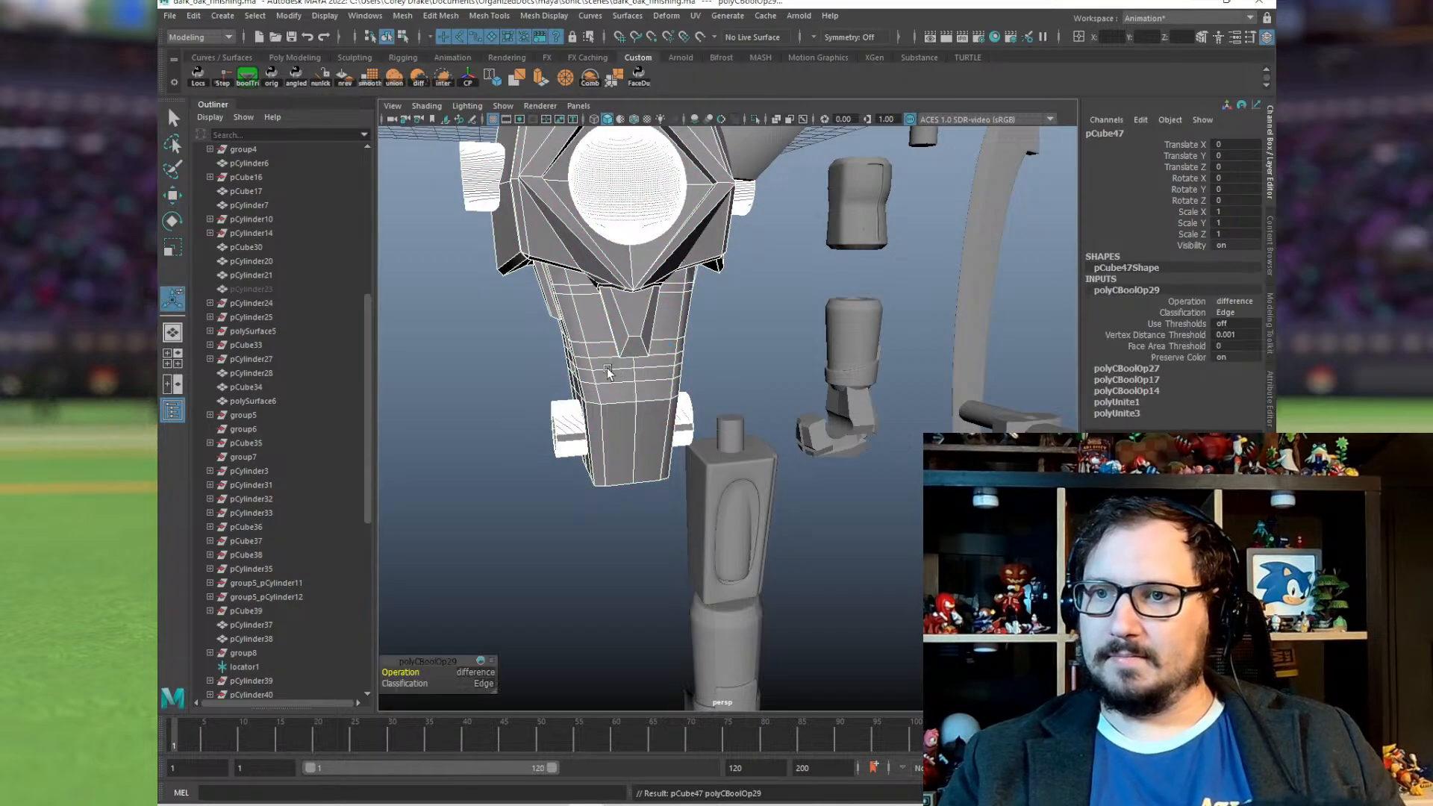
pyautogui.click(174, 19)
pyautogui.click(225, 195)
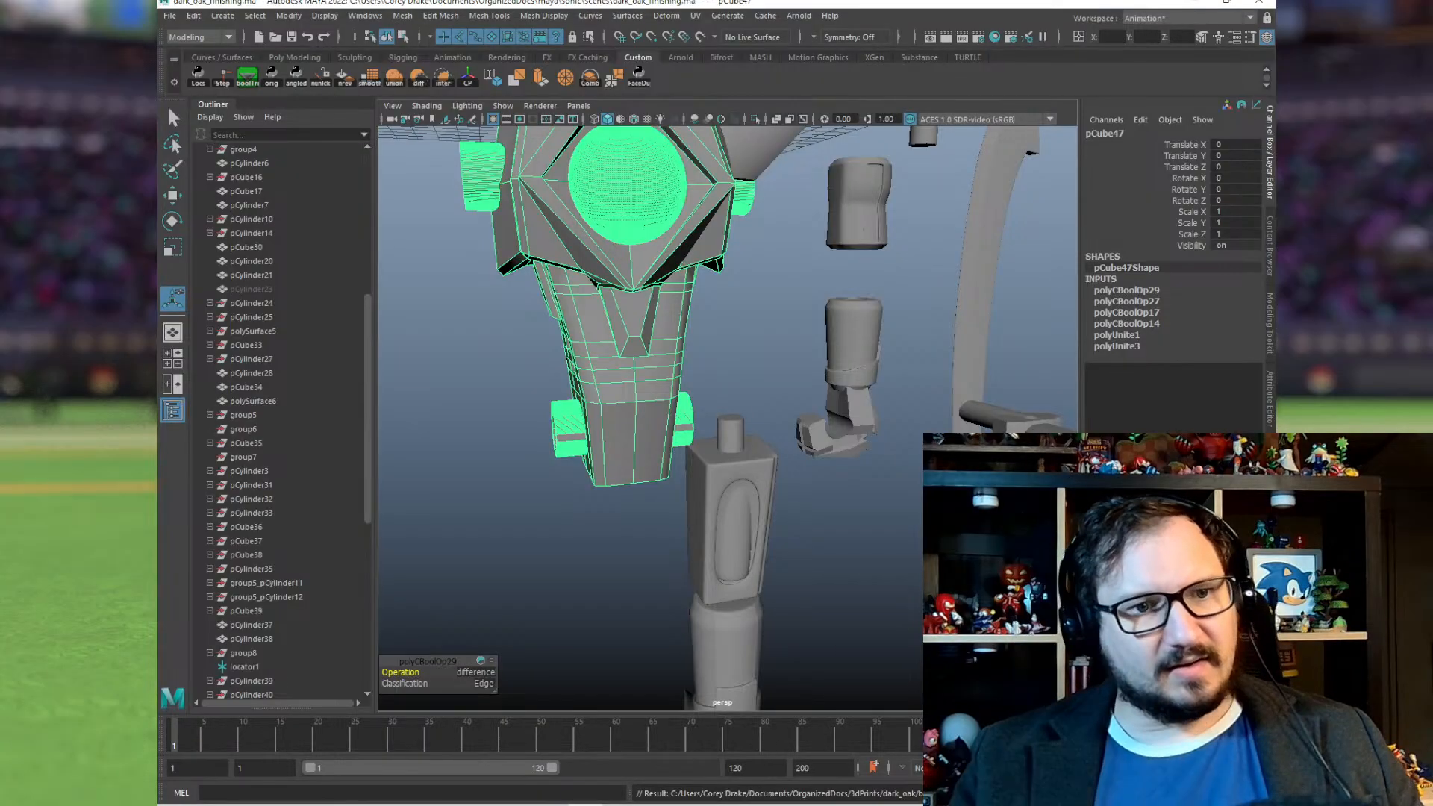
# Step: Duplicate the spare cylinder of radius 4 and snap the copy above the thigh at X 24.894, Y -65.493, Z -0.459
pyautogui.keyDown('alt'); pyautogui.moveTo(803, 518); pyautogui.dragTo(735, 497); pyautogui.keyUp('alt')
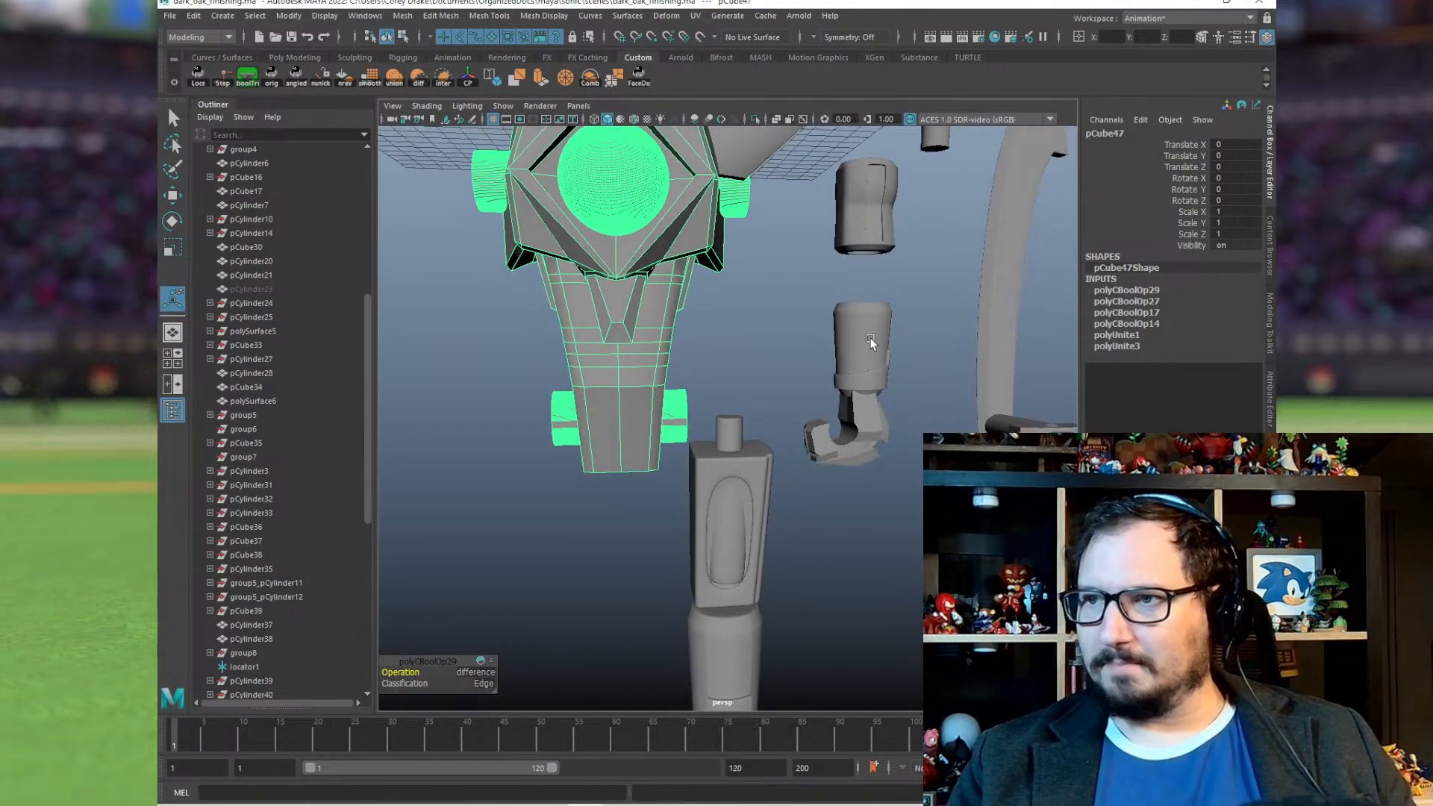
pyautogui.keyDown('alt'); pyautogui.moveTo(870, 341); pyautogui.dragTo(731, 467, button='middle'); pyautogui.keyUp('alt')
pyautogui.click(813, 241)
pyautogui.click(877, 131)
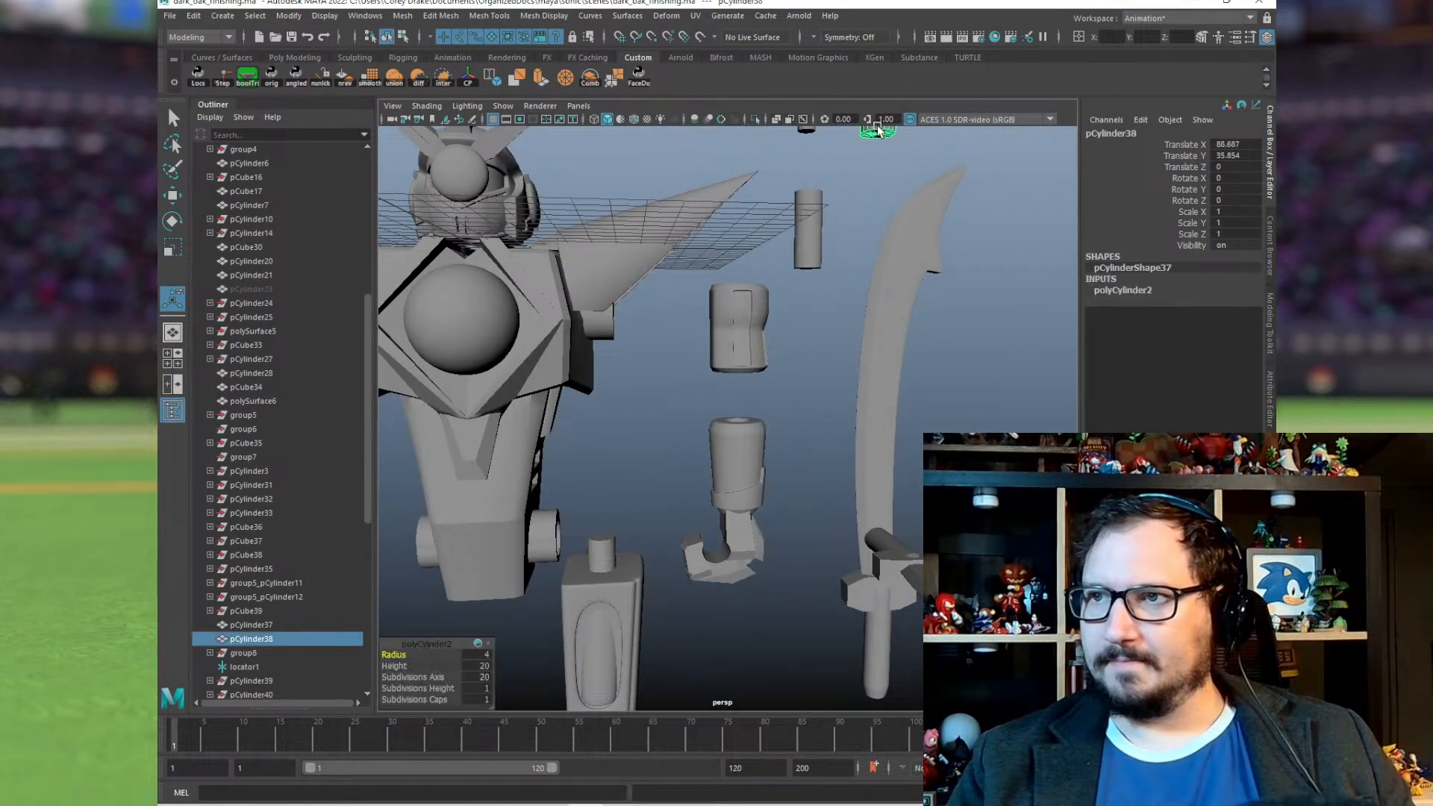
pyautogui.hotkey('ctrl', 'd')
pyautogui.press('w')
pyautogui.scroll(-5, 873, 237)
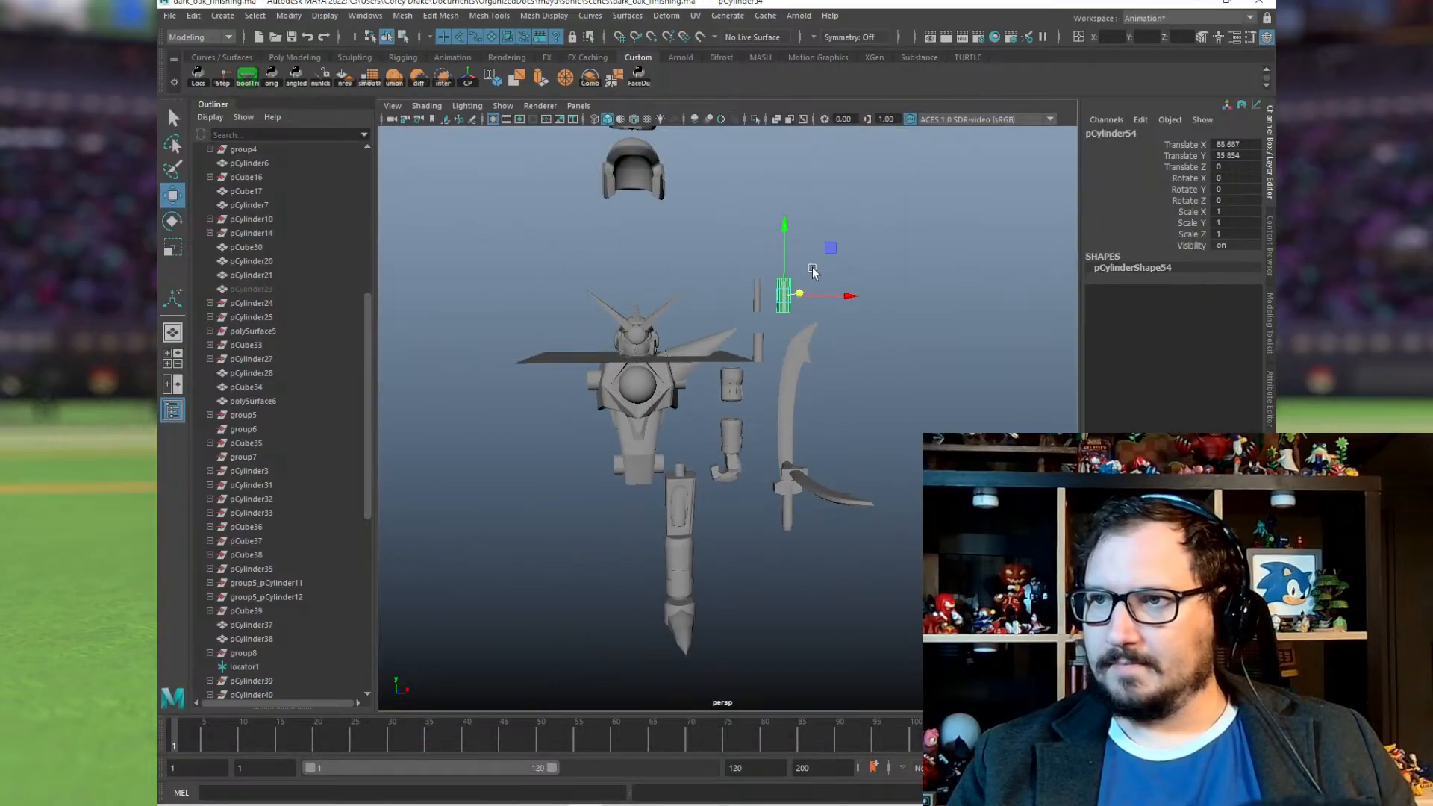
pyautogui.scroll(10, 597, 531)
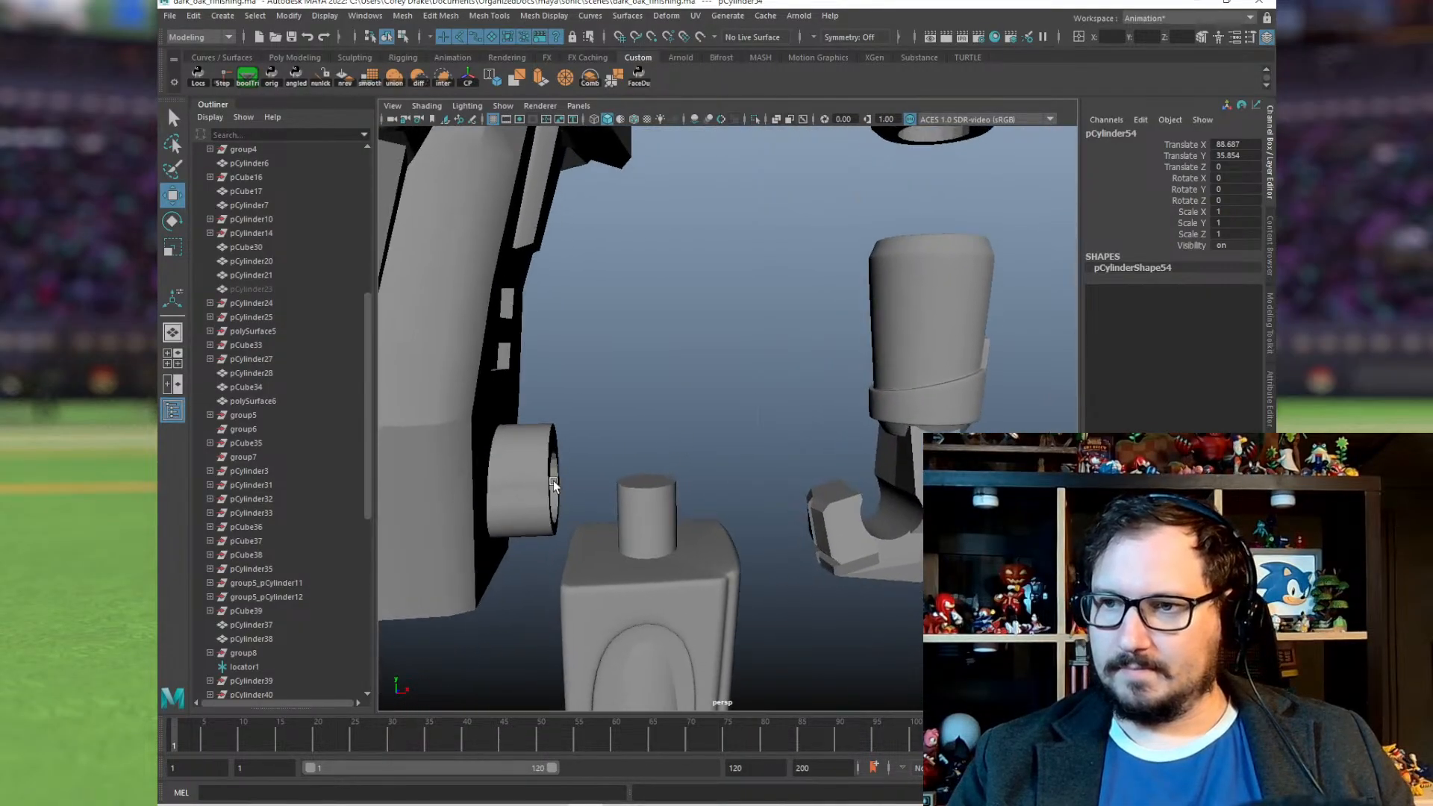
pyautogui.middleClick(602, 515)
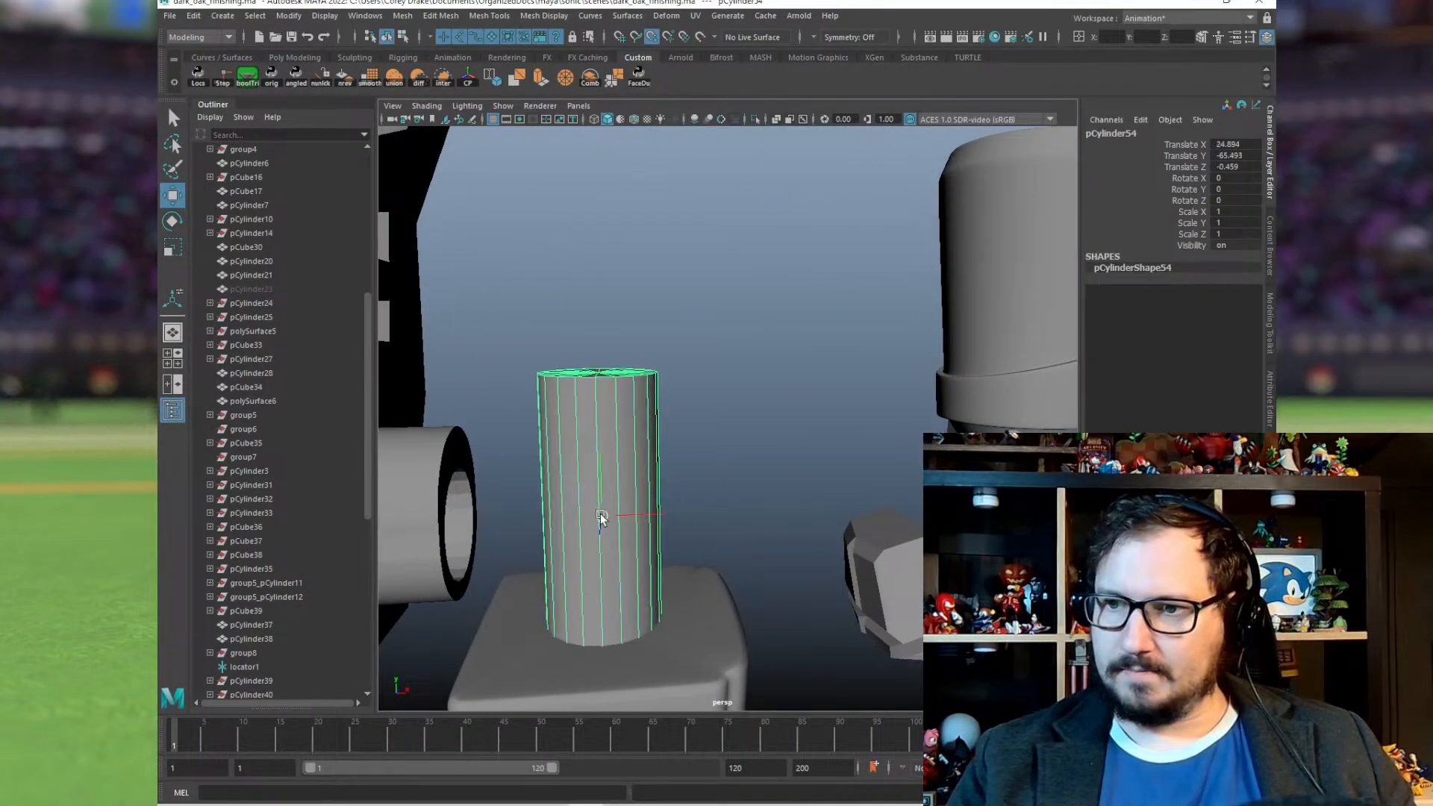
# Step: Lower the copied cylinder into the knee joint between thigh and shin at about Y -109.281
pyautogui.moveTo(601, 454); pyautogui.dragTo(596, 736)
pyautogui.press('f')
pyautogui.scroll(-5, 666, 536)
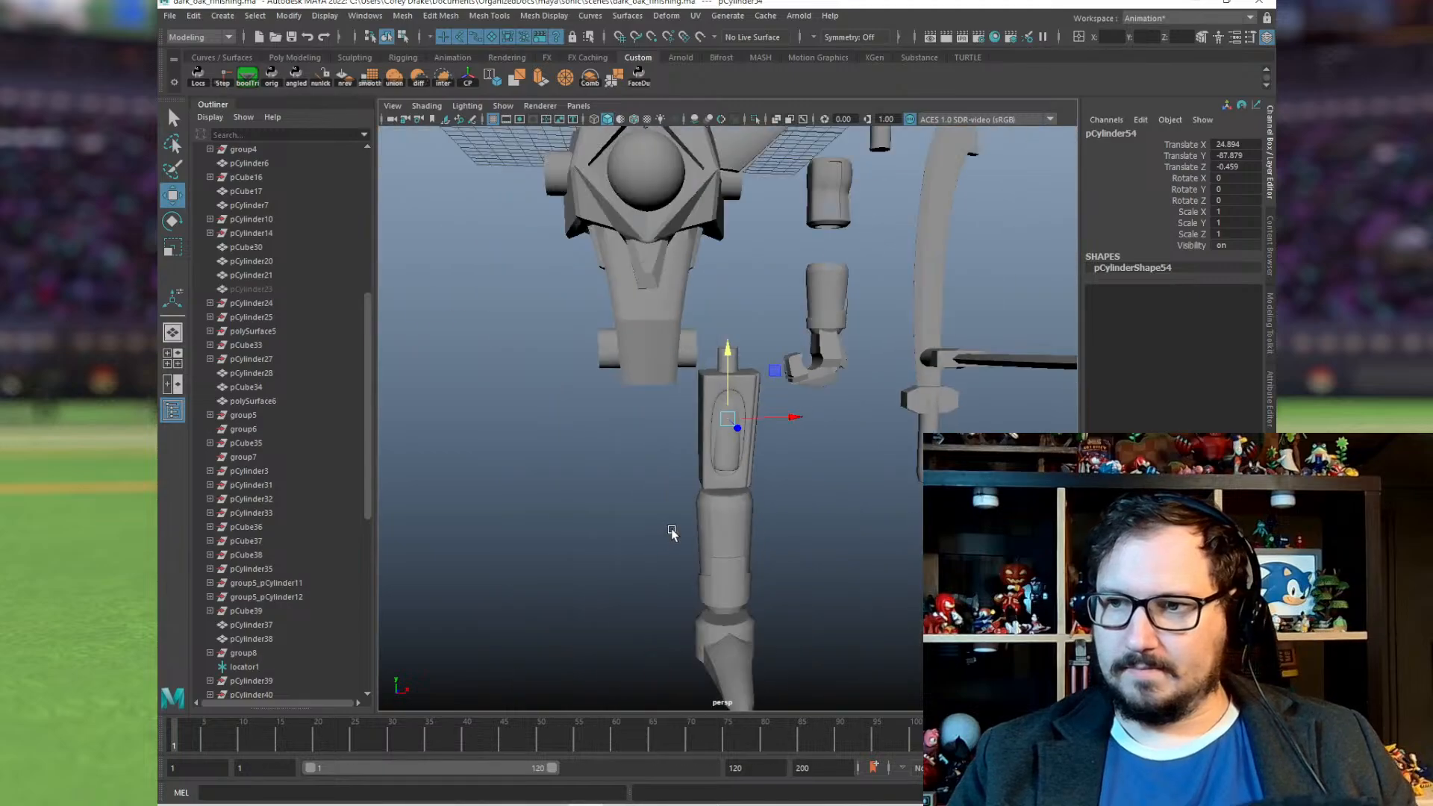
pyautogui.scroll(5, 618, 371)
pyautogui.moveTo(807, 338); pyautogui.dragTo(791, 507, button='middle')
pyautogui.scroll(4, 791, 507)
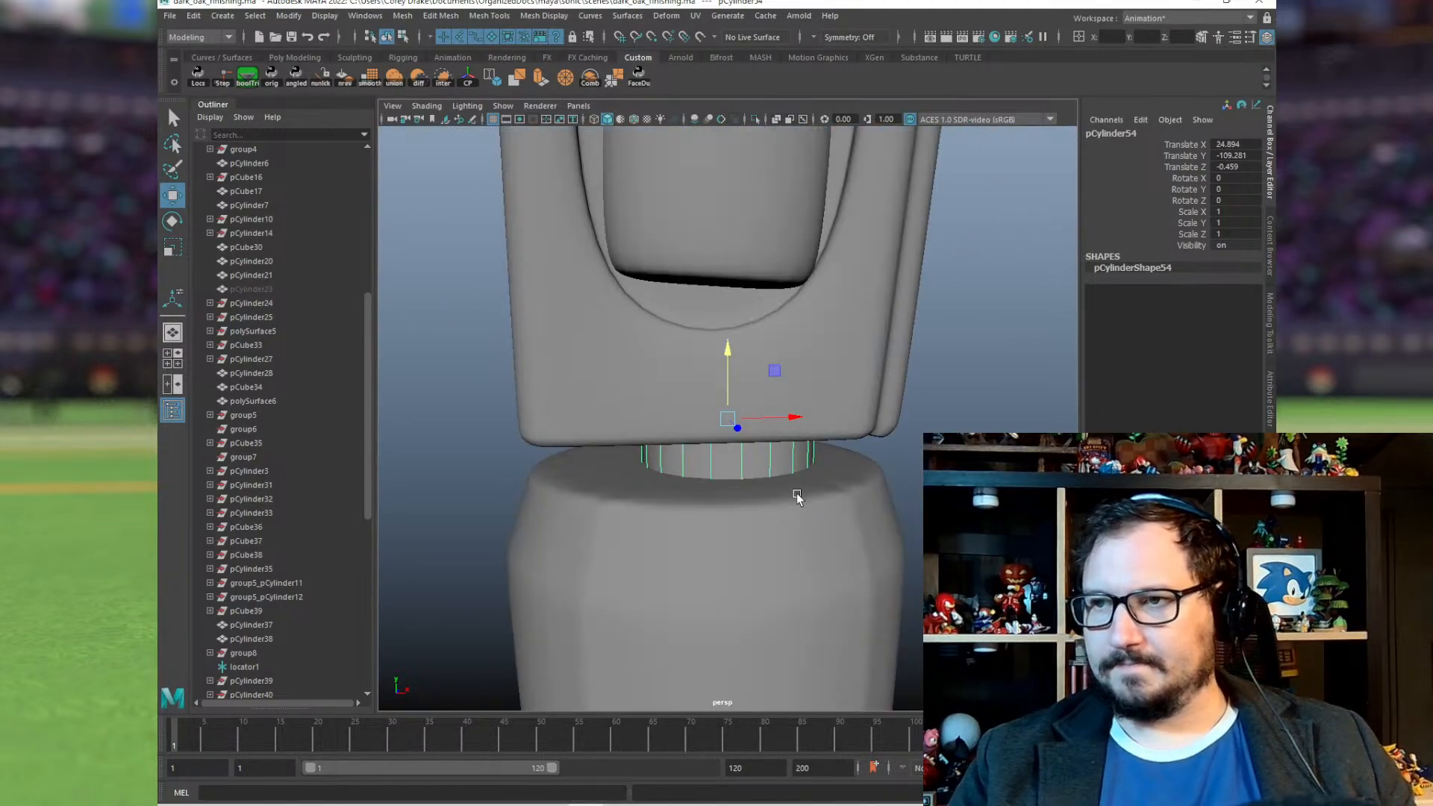
# Step: Centre the knee cylinder under the thigh at about X 23.886 and Z -2.087
pyautogui.keyDown('alt'); pyautogui.moveTo(679, 448); pyautogui.dragTo(637, 449); pyautogui.keyUp('alt')
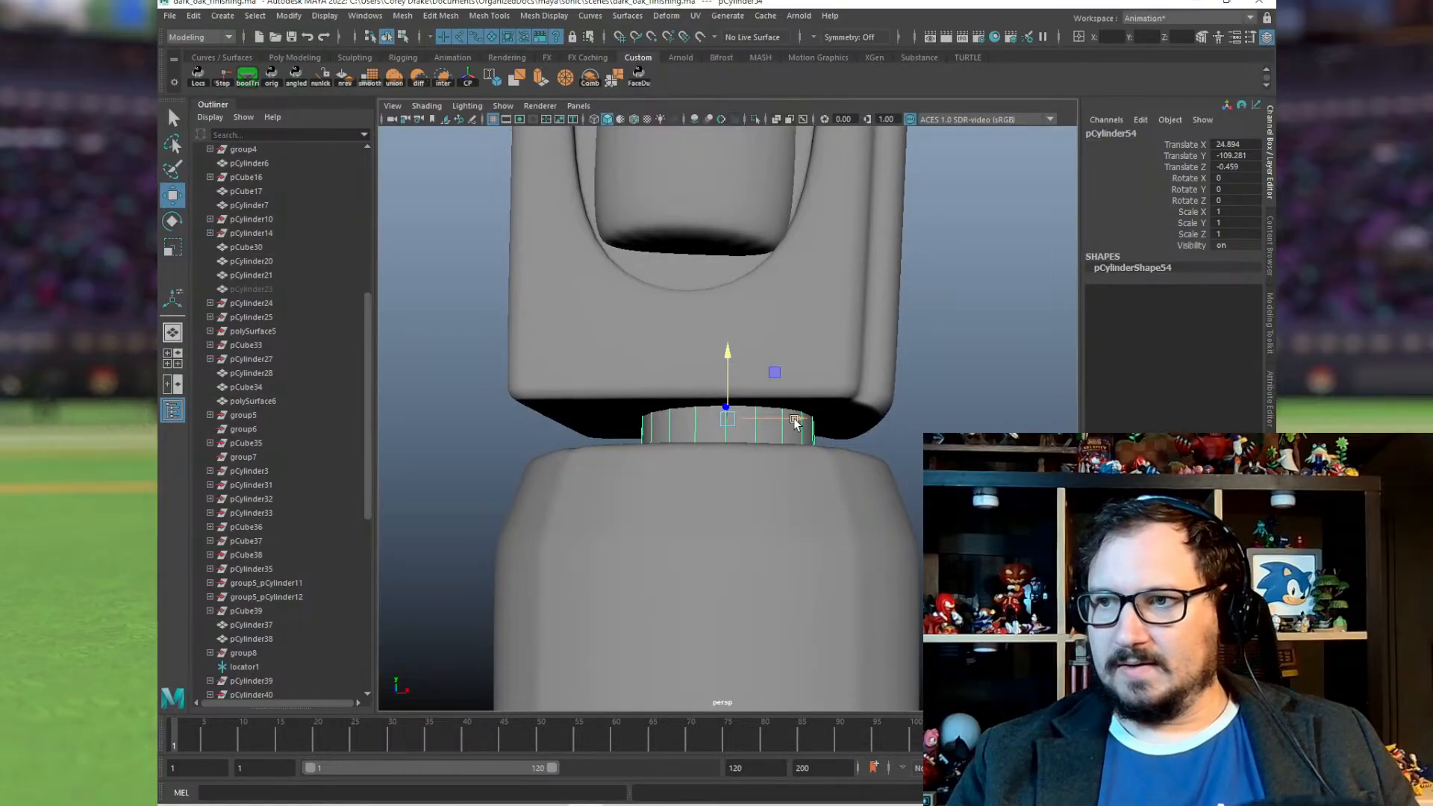
pyautogui.moveTo(794, 419); pyautogui.dragTo(773, 420)
pyautogui.keyDown('alt'); pyautogui.moveTo(873, 460); pyautogui.dragTo(683, 420); pyautogui.keyUp('alt')
pyautogui.scroll(-6, 694, 421)
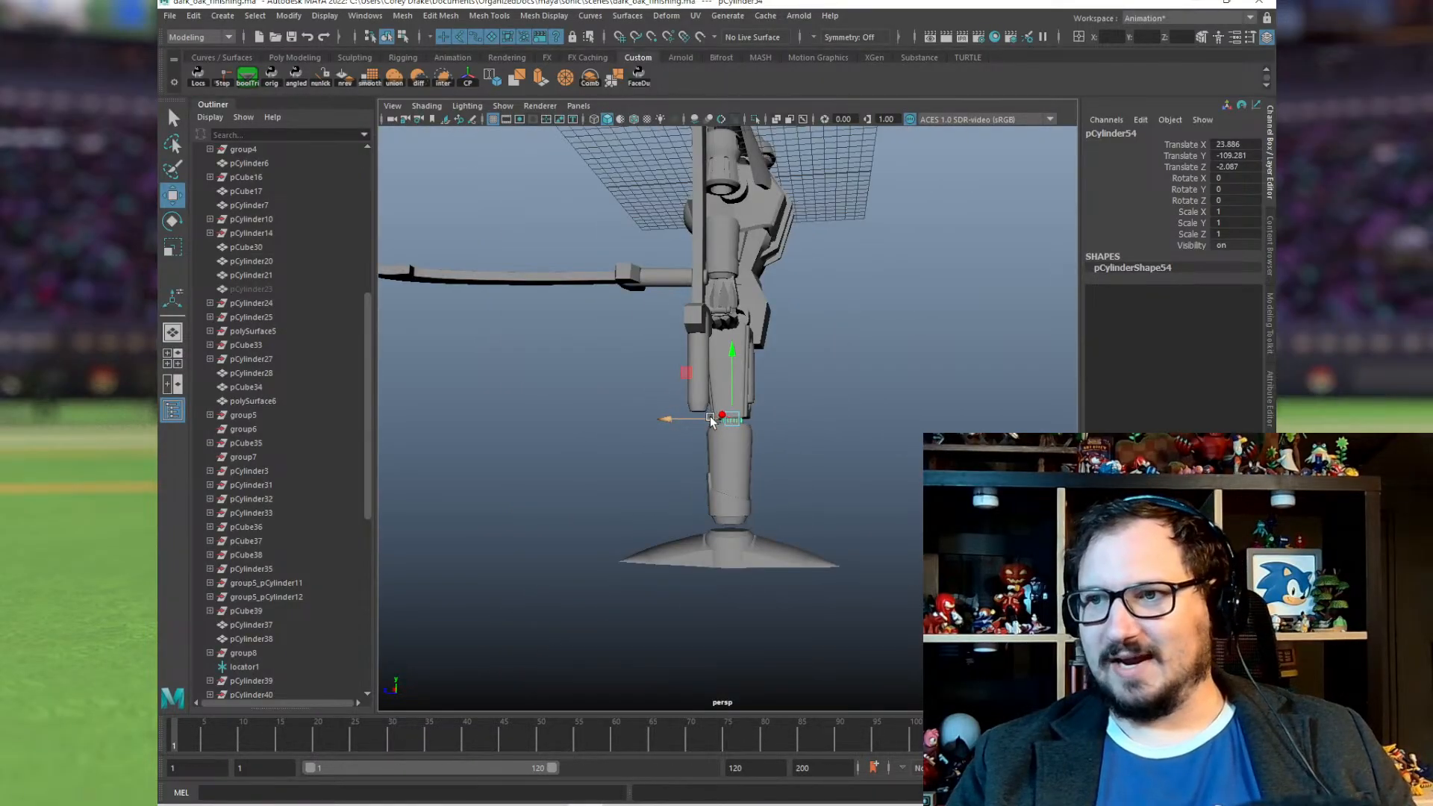
pyautogui.scroll(5, 714, 422)
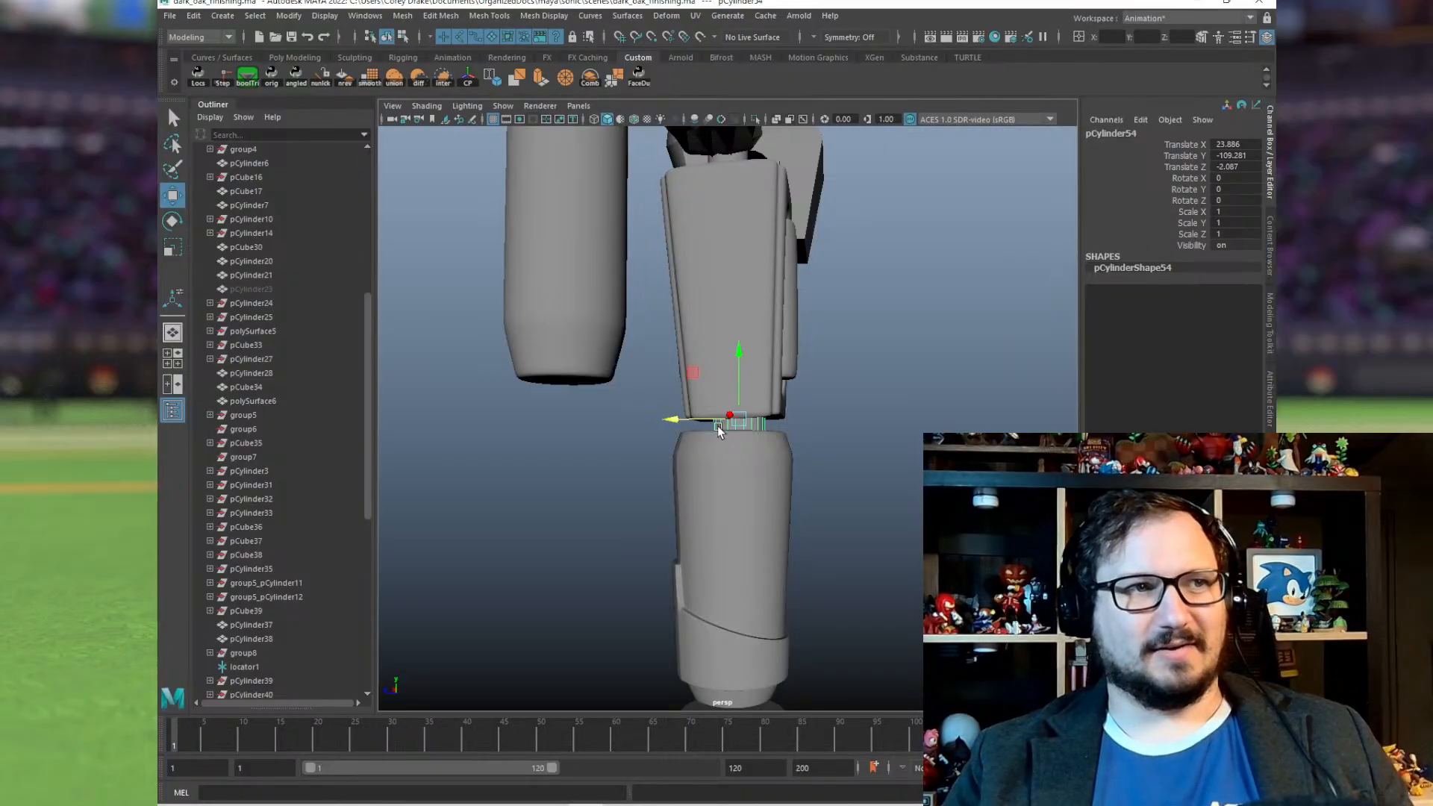
pyautogui.keyDown('alt'); pyautogui.moveTo(826, 369); pyautogui.dragTo(741, 275); pyautogui.keyUp('alt')
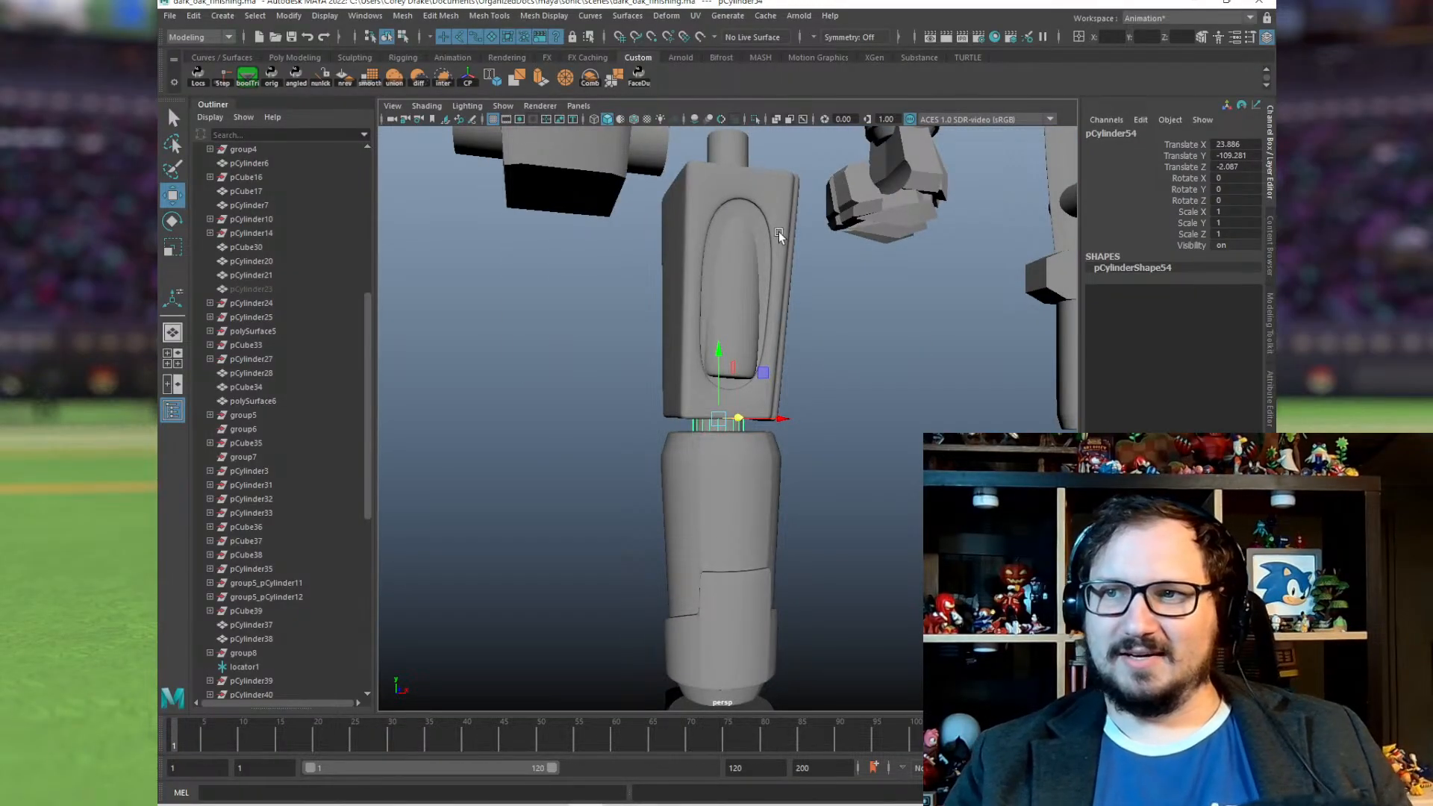
pyautogui.keyDown('alt'); pyautogui.moveTo(733, 371); pyautogui.dragTo(667, 425); pyautogui.keyUp('alt')
# Step: Subtract the knee cylinder from the bottom of the thigh with a Boolean difference
pyautogui.click(699, 206)
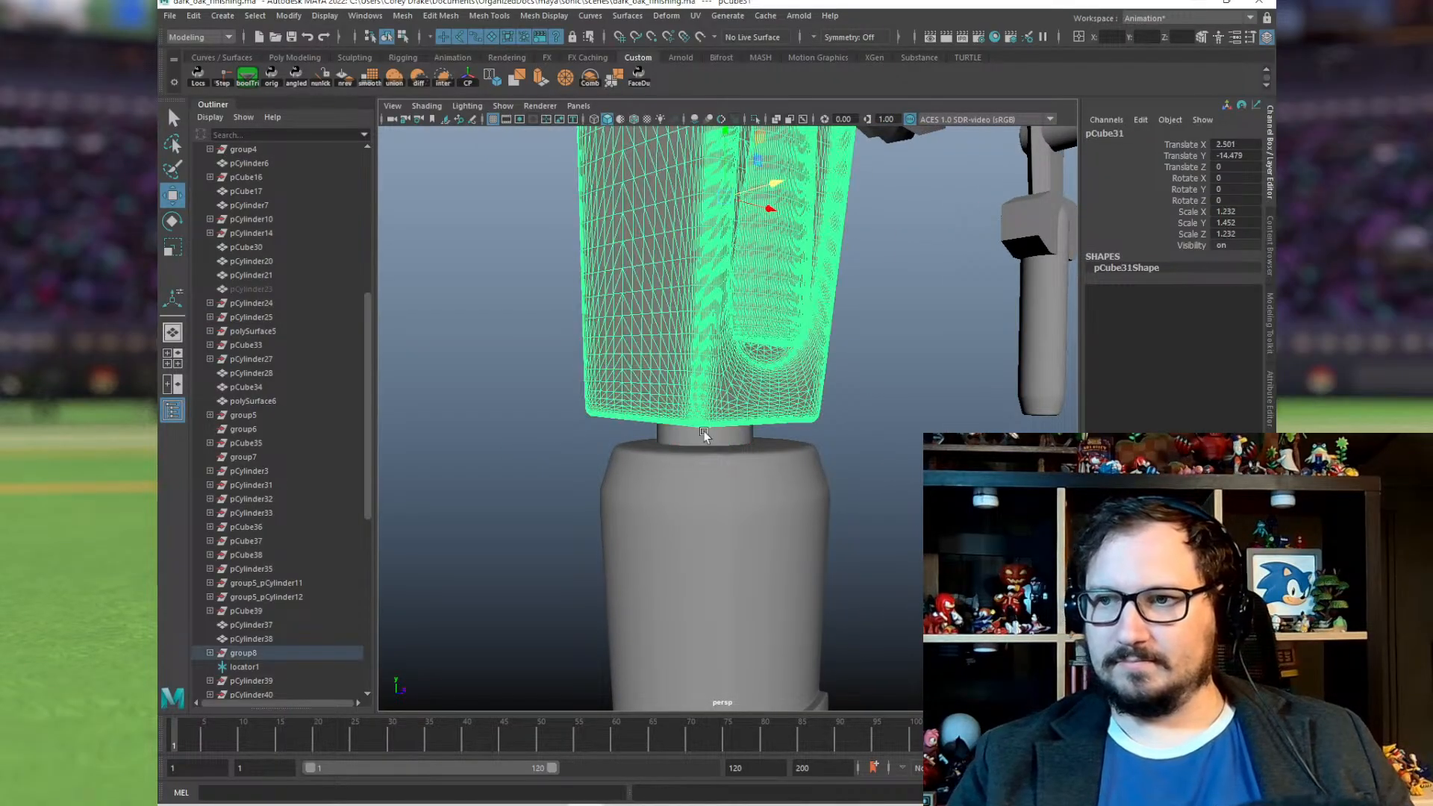
pyautogui.keyDown('shift'); pyautogui.click(711, 439); pyautogui.keyUp('shift')
pyautogui.keyDown('alt'); pyautogui.moveTo(753, 315); pyautogui.dragTo(689, 575, button='middle'); pyautogui.keyUp('alt')
pyautogui.keyDown('alt'); pyautogui.moveTo(689, 574); pyautogui.dragTo(663, 392, button='right'); pyautogui.keyUp('alt')
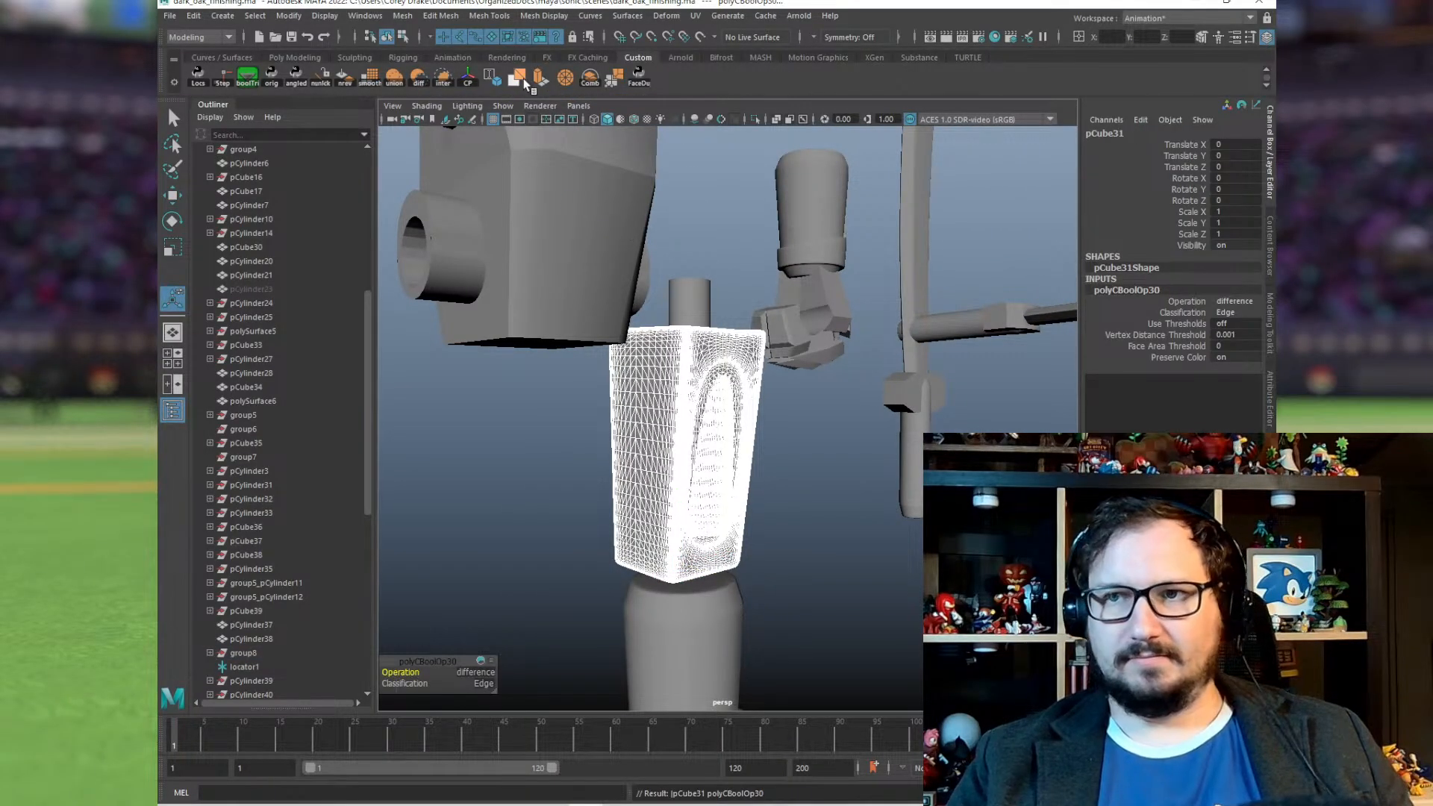
# Step: Subtract the short upright cylinder from the top of the thigh with a Boolean difference
pyautogui.click(694, 290)
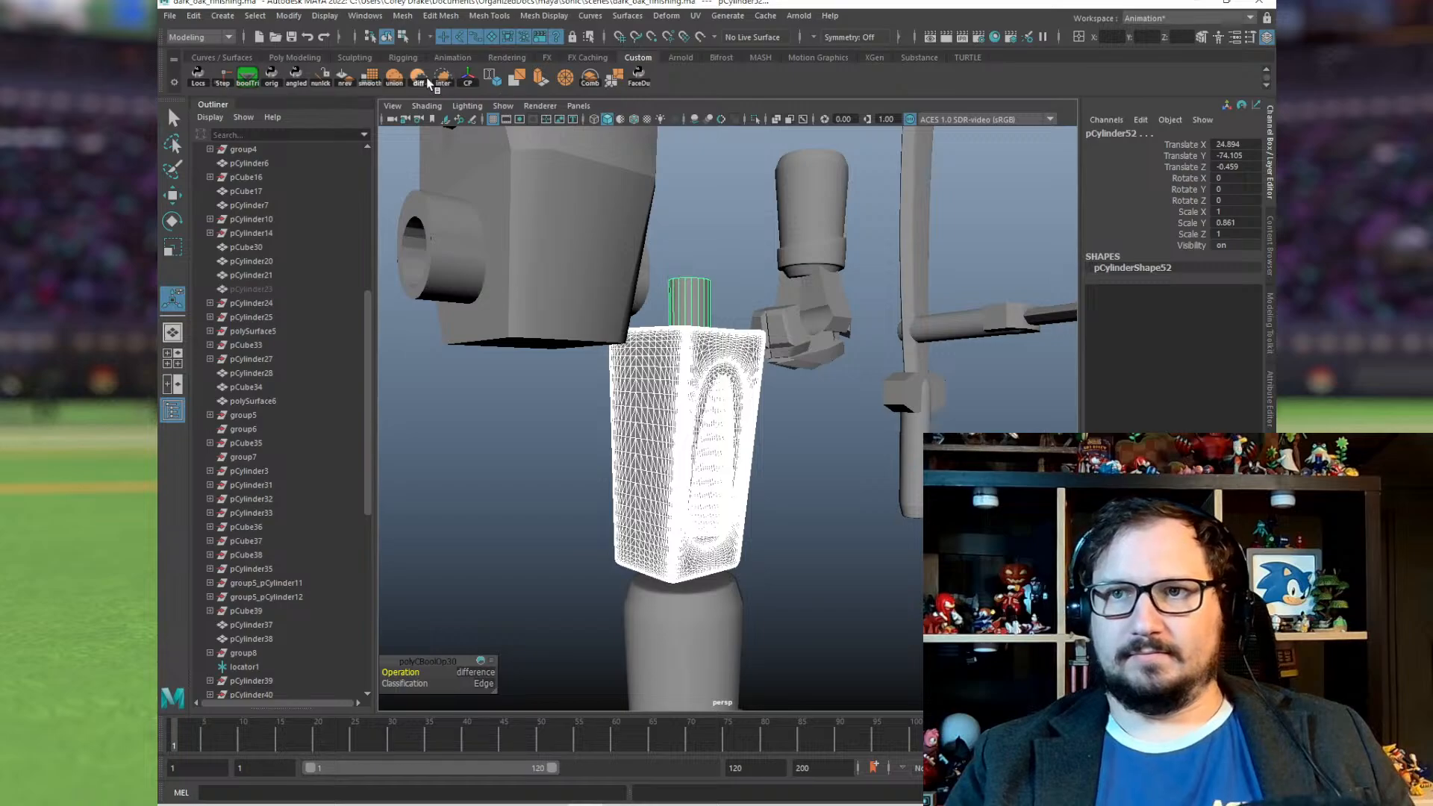
pyautogui.keyDown('alt'); pyautogui.moveTo(717, 326); pyautogui.dragTo(735, 473); pyautogui.keyUp('alt')
pyautogui.click(717, 250)
pyautogui.keyDown('alt'); pyautogui.moveTo(717, 250); pyautogui.dragTo(709, 330); pyautogui.keyUp('alt')
pyautogui.click(716, 360)
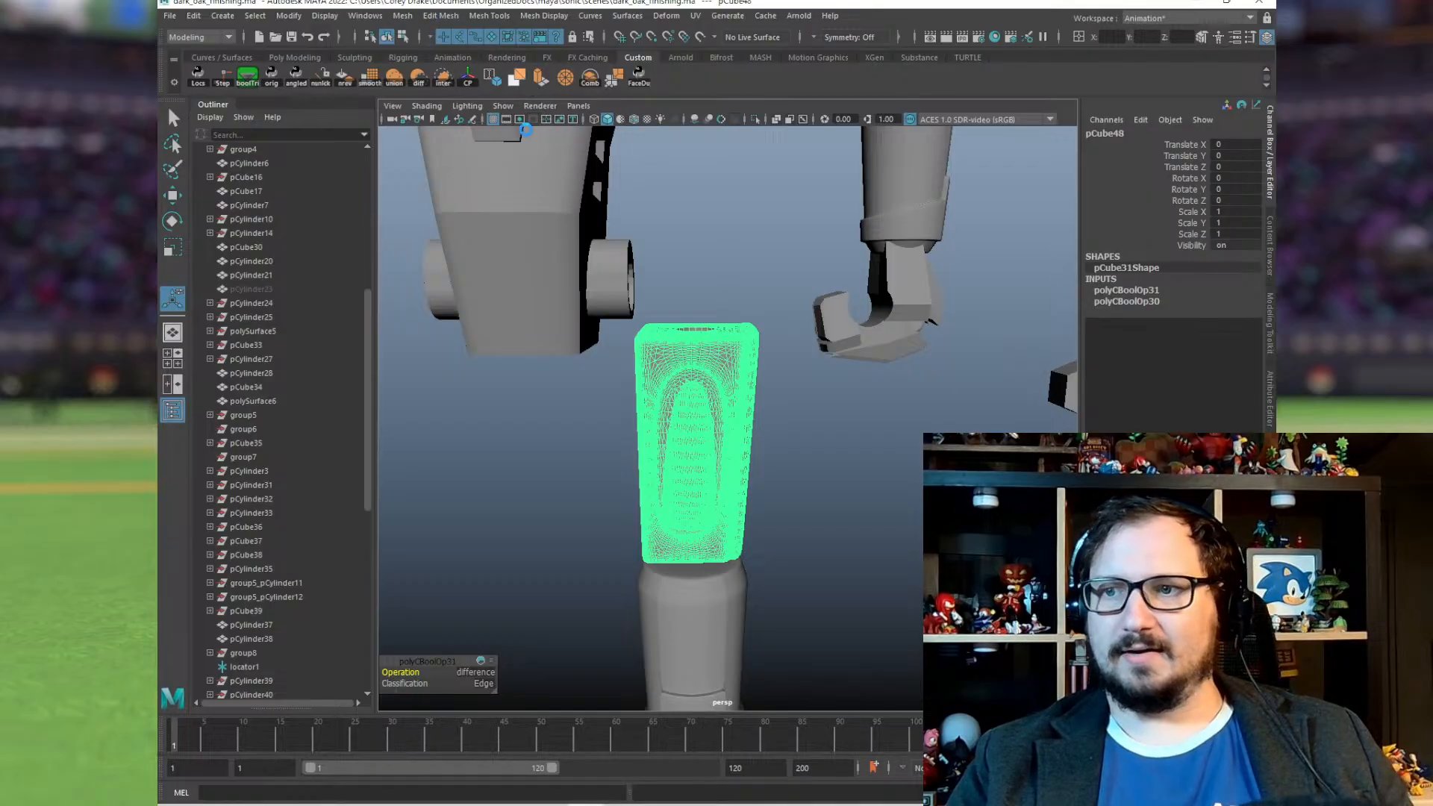
# Step: Triangulate the thigh and export it to the dark_oak print folder
pyautogui.click(171, 16)
pyautogui.click(227, 198)
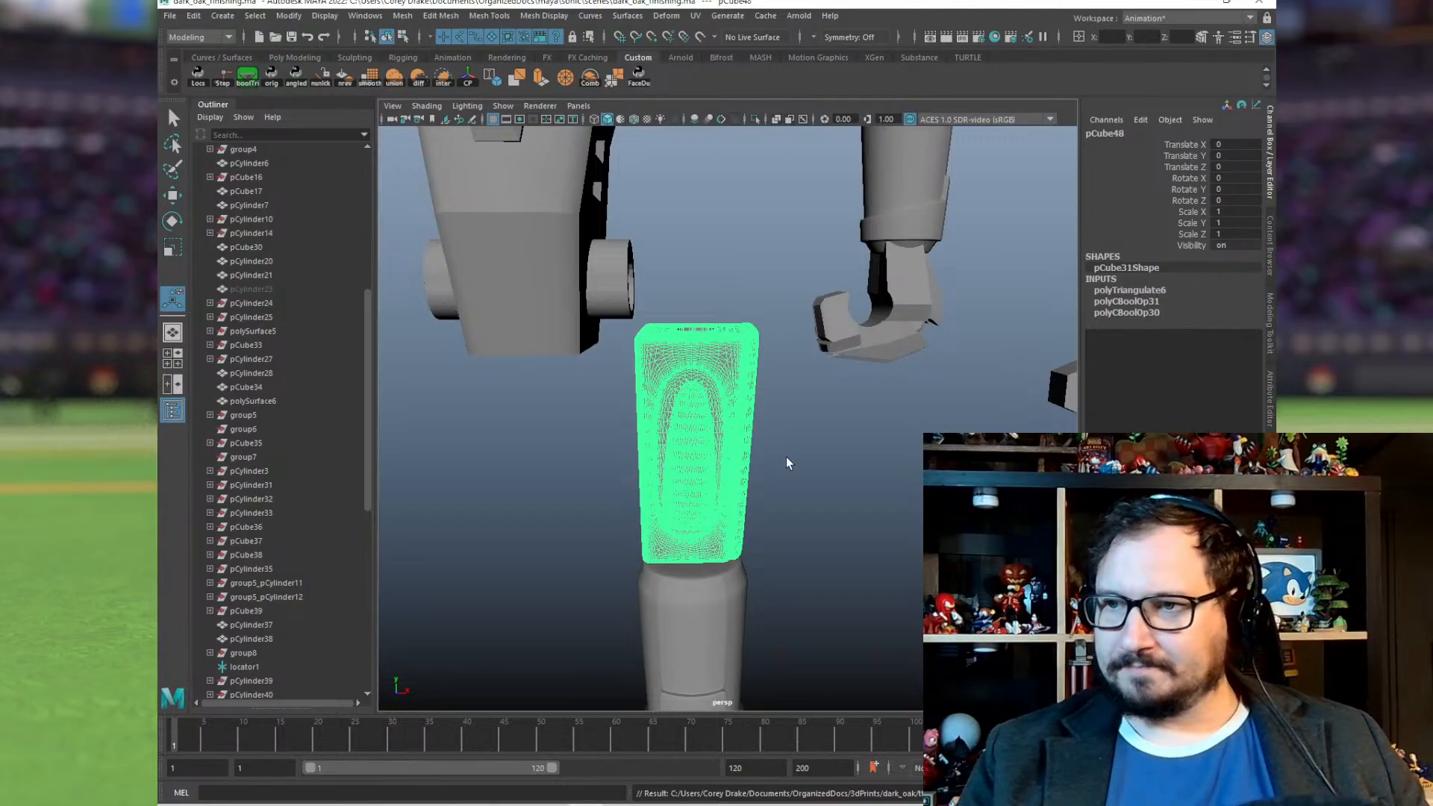
pyautogui.keyDown('alt'); pyautogui.moveTo(786, 457); pyautogui.dragTo(722, 442); pyautogui.keyUp('alt')
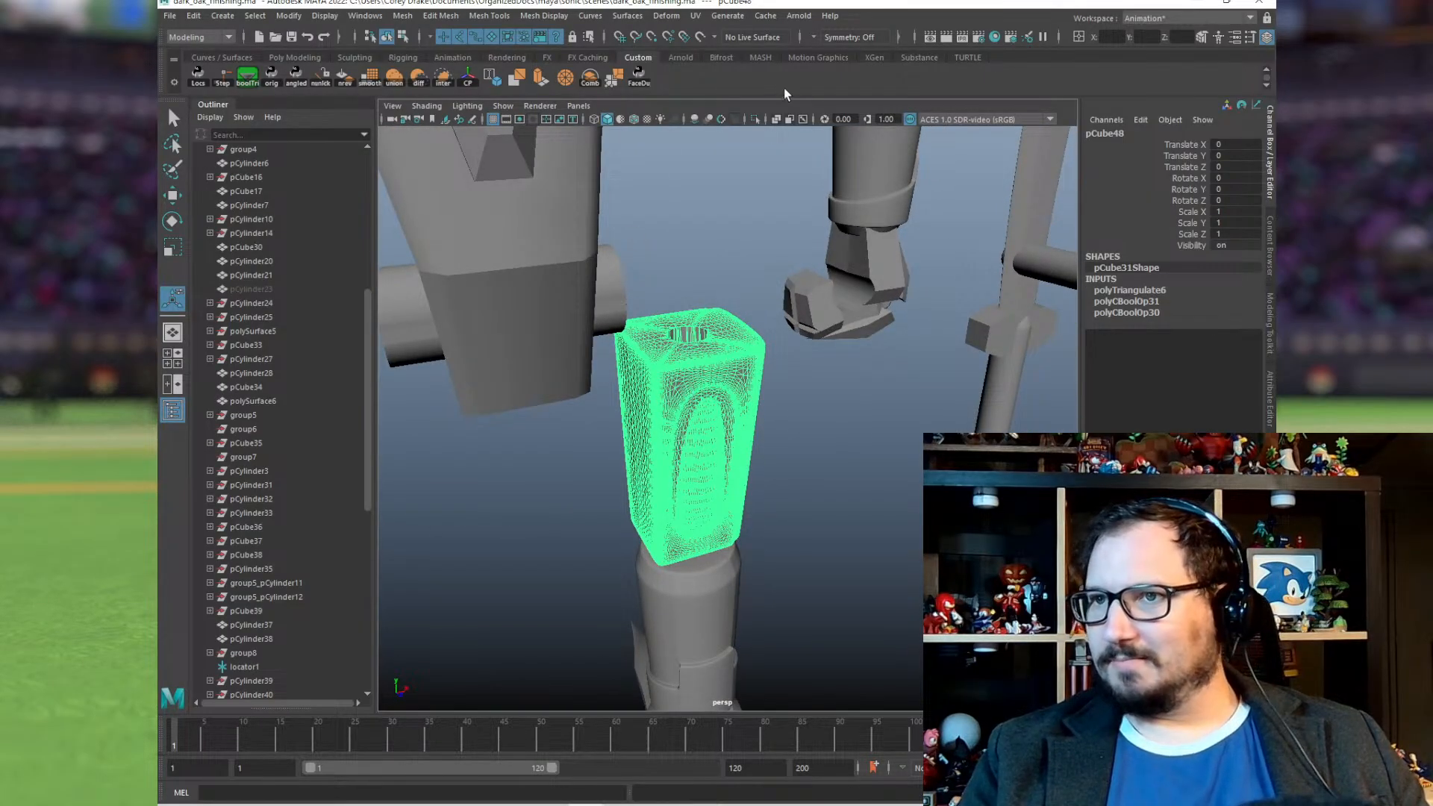
# Step: Duplicate the short spare cylinder beside the sword and move the copy inside the shin at about X 24.532, Y -124.39, shown in wireframe
pyautogui.scroll(-10, 863, 262)
pyautogui.scroll(4, 850, 262)
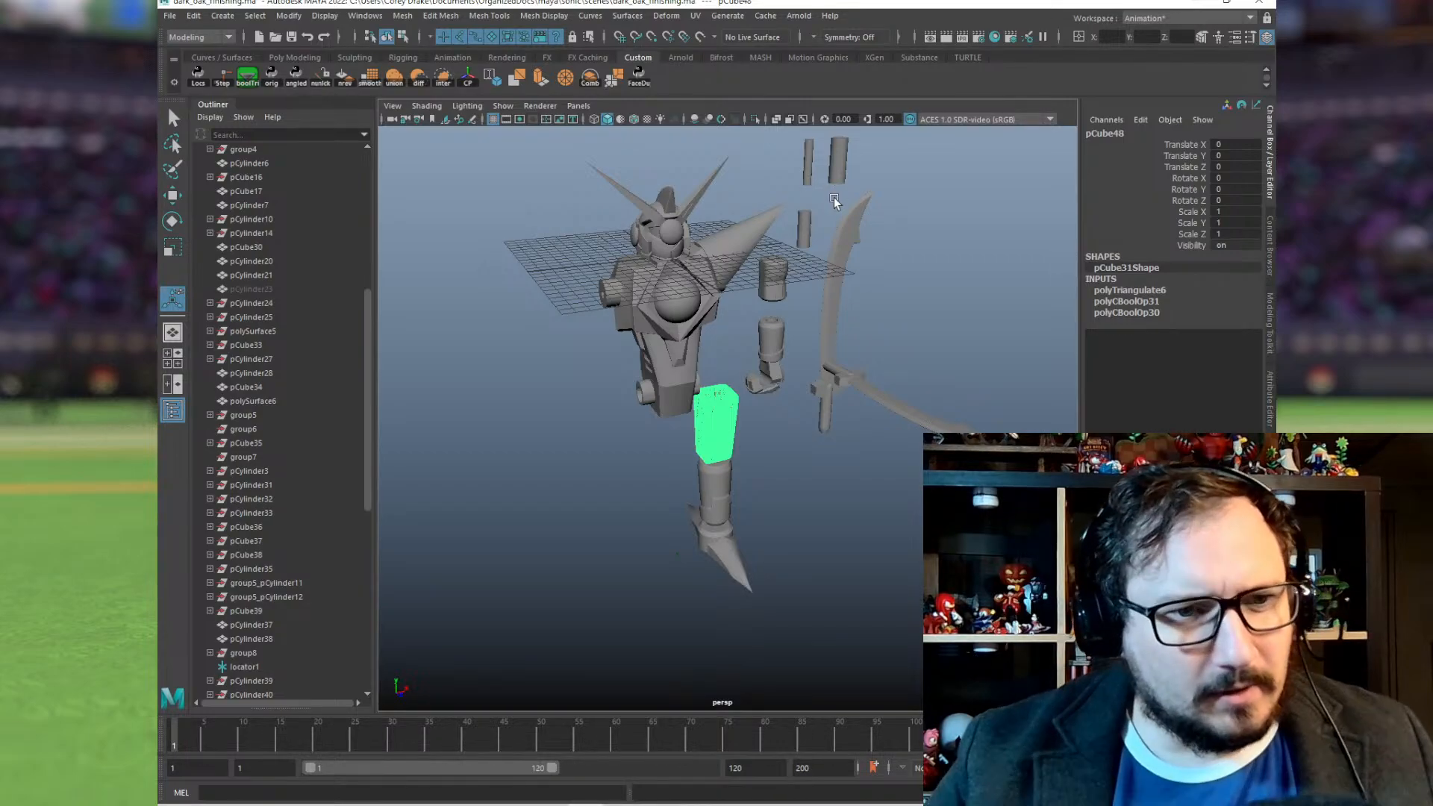
pyautogui.click(805, 236)
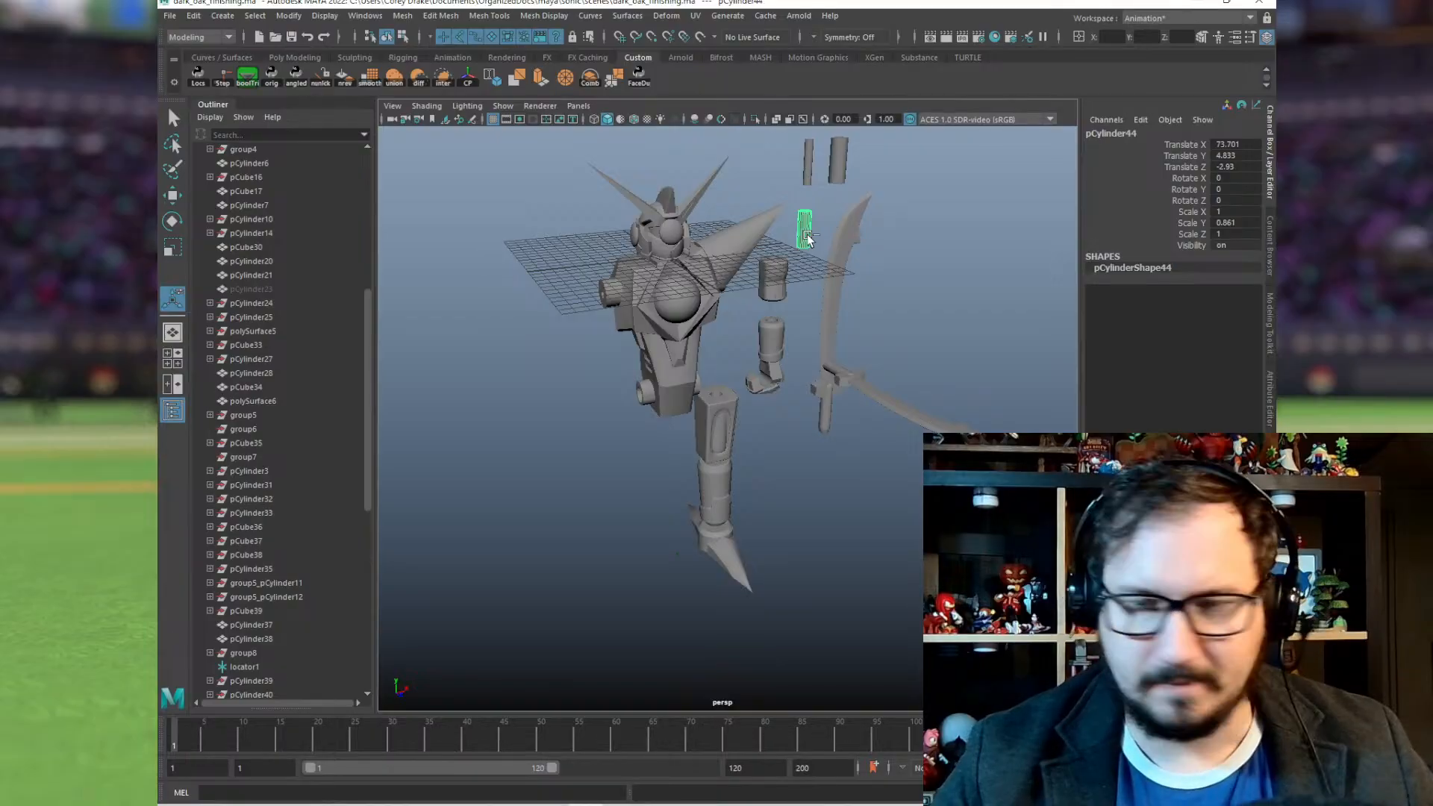
pyautogui.hotkey('ctrl', 'd')
pyautogui.press('w')
pyautogui.moveTo(840, 184); pyautogui.dragTo(761, 429)
pyautogui.press('f')
pyautogui.press('4')
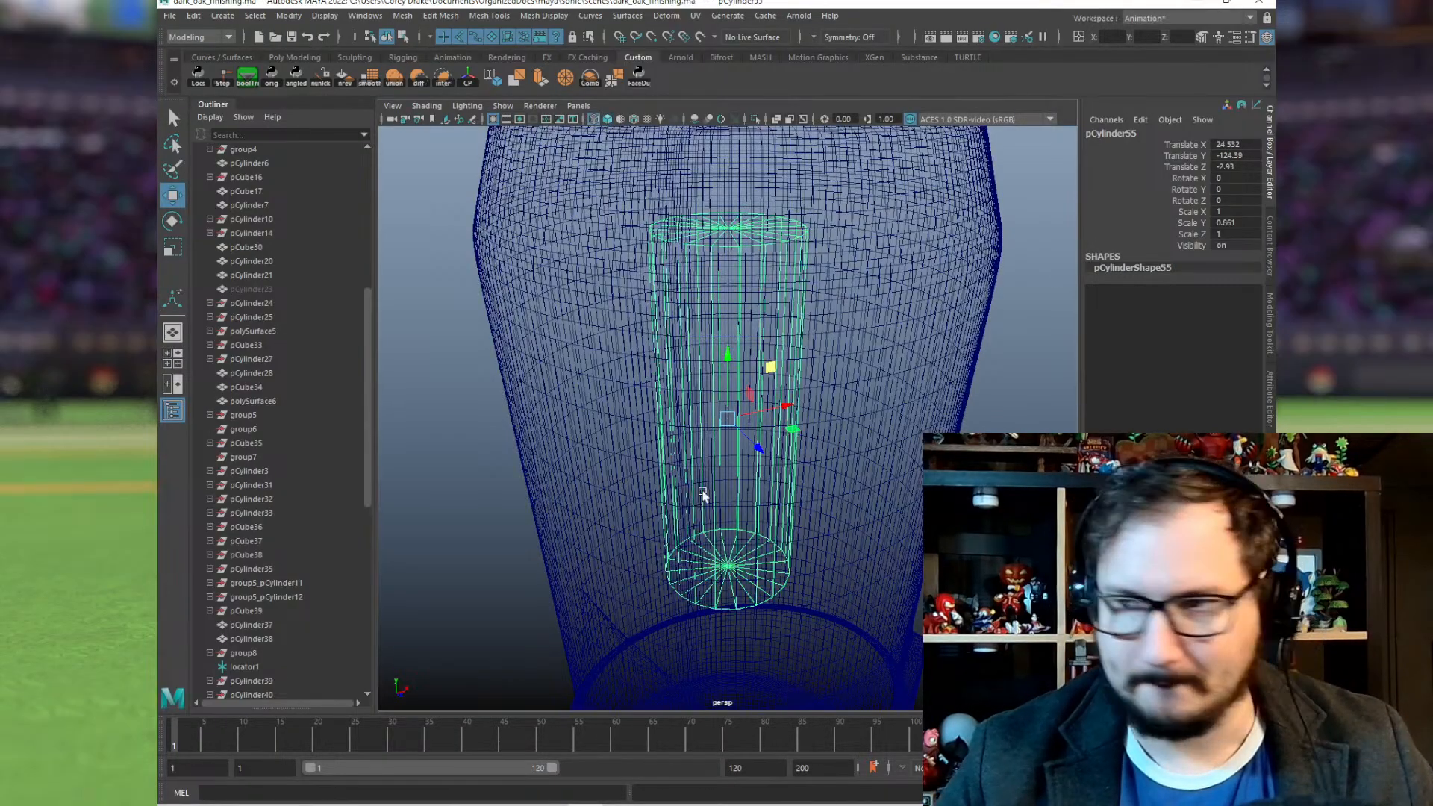
# Step: Snap the short cylinder copy into the knee joint at the shin's top, at X 24.005, Y -111.241, Z -1.1
pyautogui.scroll(-5, 727, 415)
pyautogui.keyDown('alt'); pyautogui.moveTo(676, 463); pyautogui.dragTo(896, 518, button='right'); pyautogui.keyUp('alt')
pyautogui.press('v')
pyautogui.moveTo(575, 530); pyautogui.dragTo(563, 521, button='middle')
pyautogui.keyDown('alt'); pyautogui.moveTo(581, 519); pyautogui.dragTo(672, 502, button='right'); pyautogui.keyUp('alt')
pyautogui.keyDown('alt'); pyautogui.moveTo(671, 503); pyautogui.dragTo(640, 485); pyautogui.keyUp('alt')
pyautogui.keyDown('alt'); pyautogui.moveTo(640, 485); pyautogui.dragTo(697, 334, button='right'); pyautogui.keyUp('alt')
pyautogui.moveTo(666, 315); pyautogui.dragTo(751, 405)
pyautogui.hotkey('ctrl', 'z')
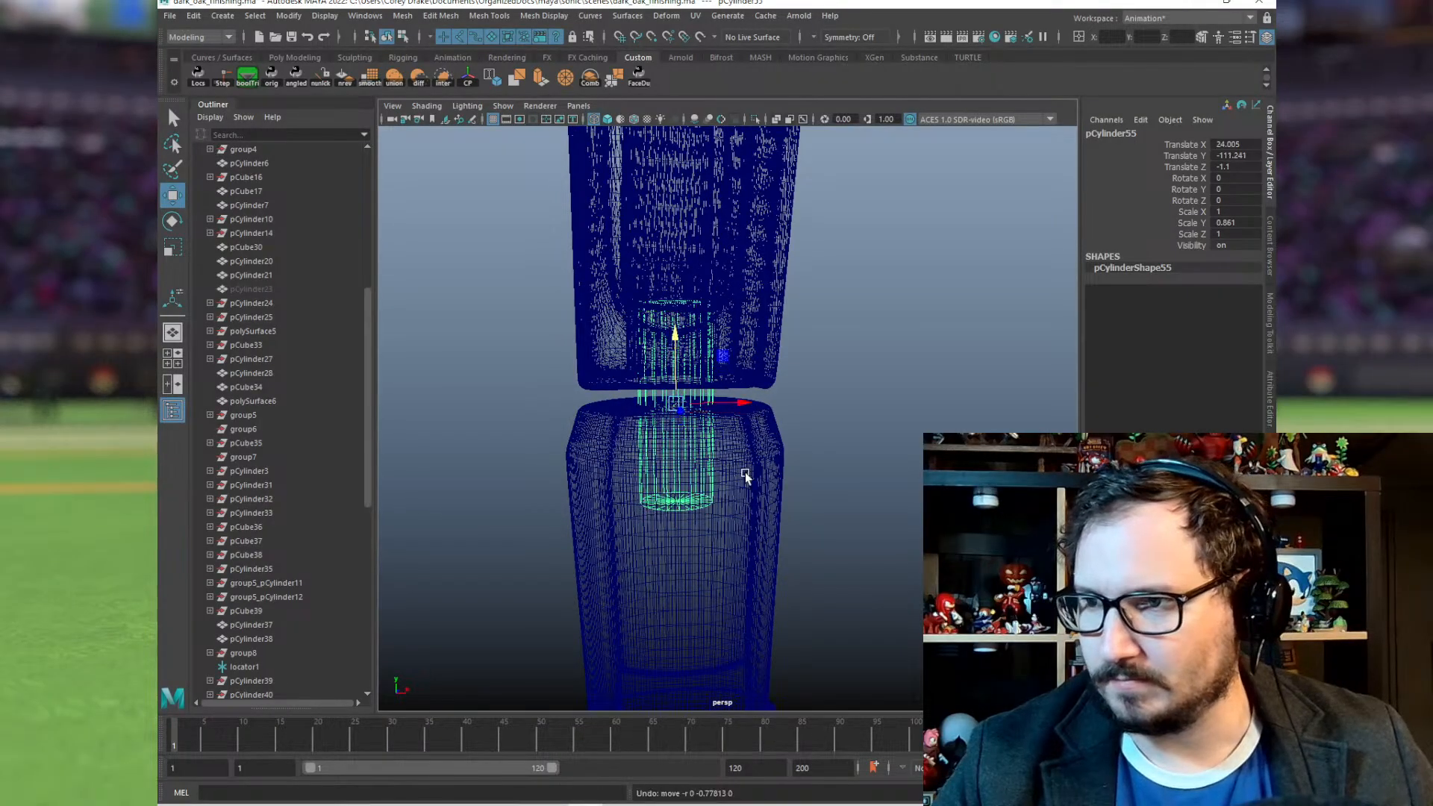
# Step: Subtract the short knee cylinder from the top of the shin with a Boolean difference
pyautogui.click(745, 475)
pyautogui.click(694, 398)
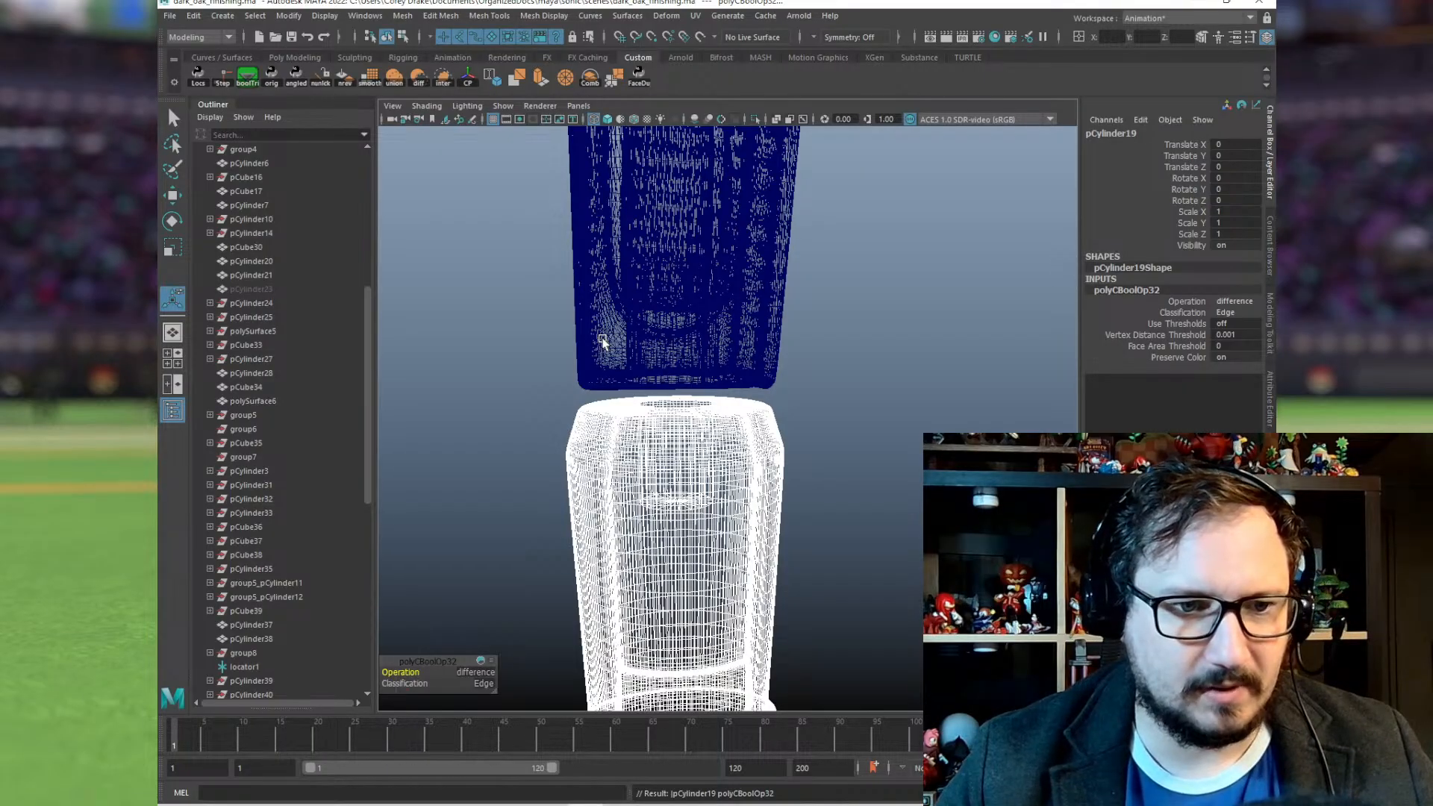
pyautogui.press('f')
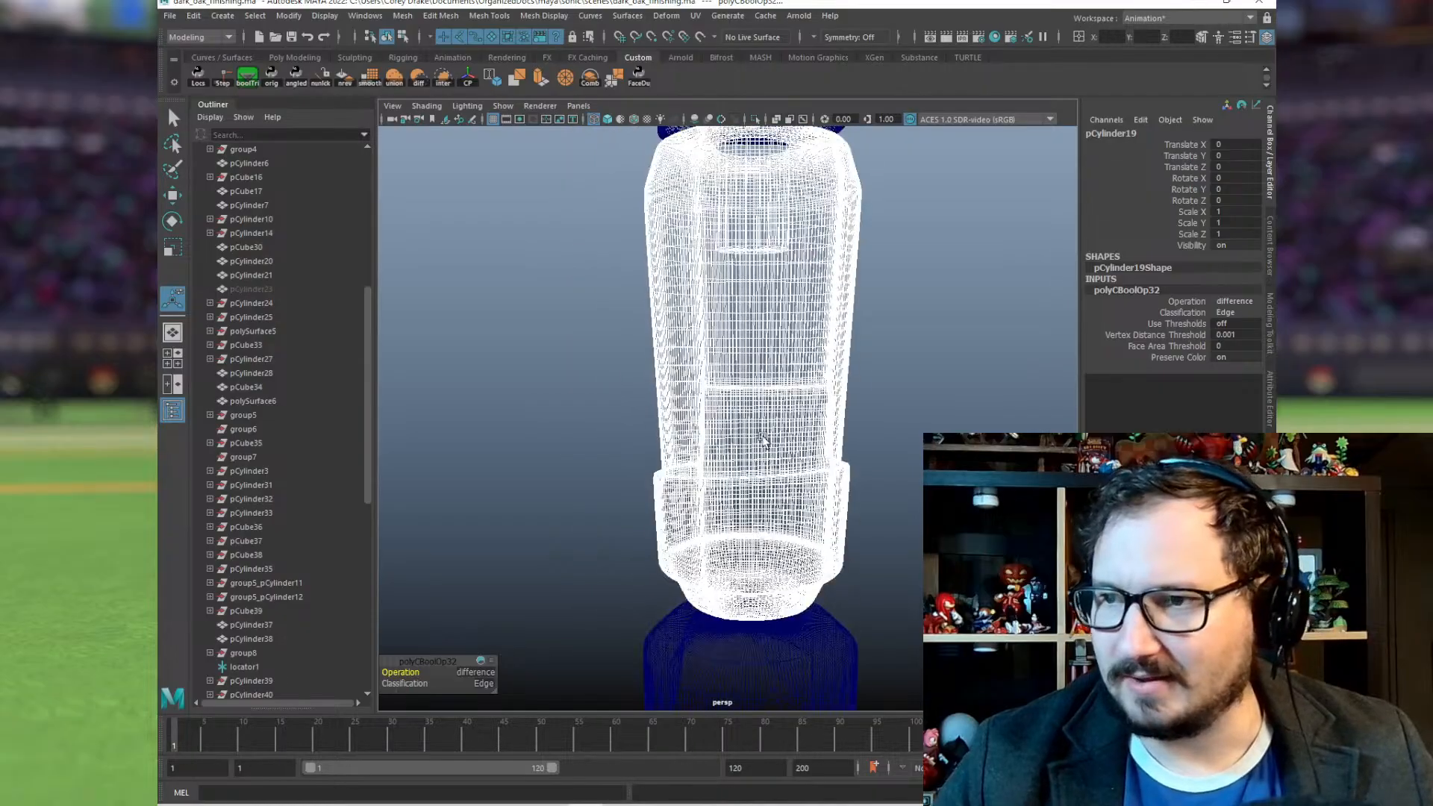
# Step: Examine the ankle joint between the shin's lower end and the foot from several angles in wireframe
pyautogui.scroll(-3, 760, 435)
pyautogui.keyDown('alt'); pyautogui.moveTo(762, 512); pyautogui.dragTo(757, 382, button='middle'); pyautogui.keyUp('alt')
pyautogui.click(729, 440)
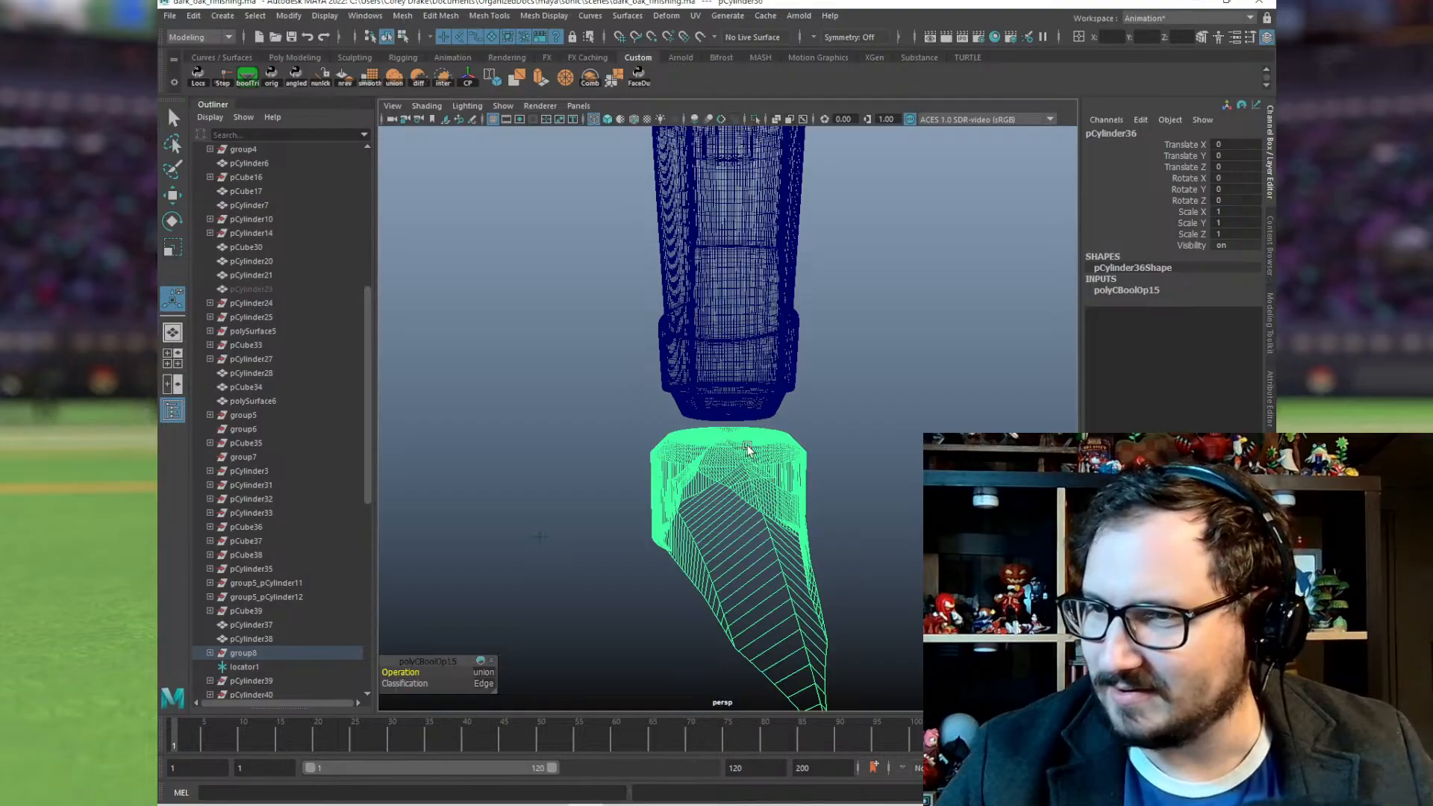
pyautogui.keyDown('alt'); pyautogui.moveTo(747, 449); pyautogui.dragTo(748, 462); pyautogui.keyUp('alt')
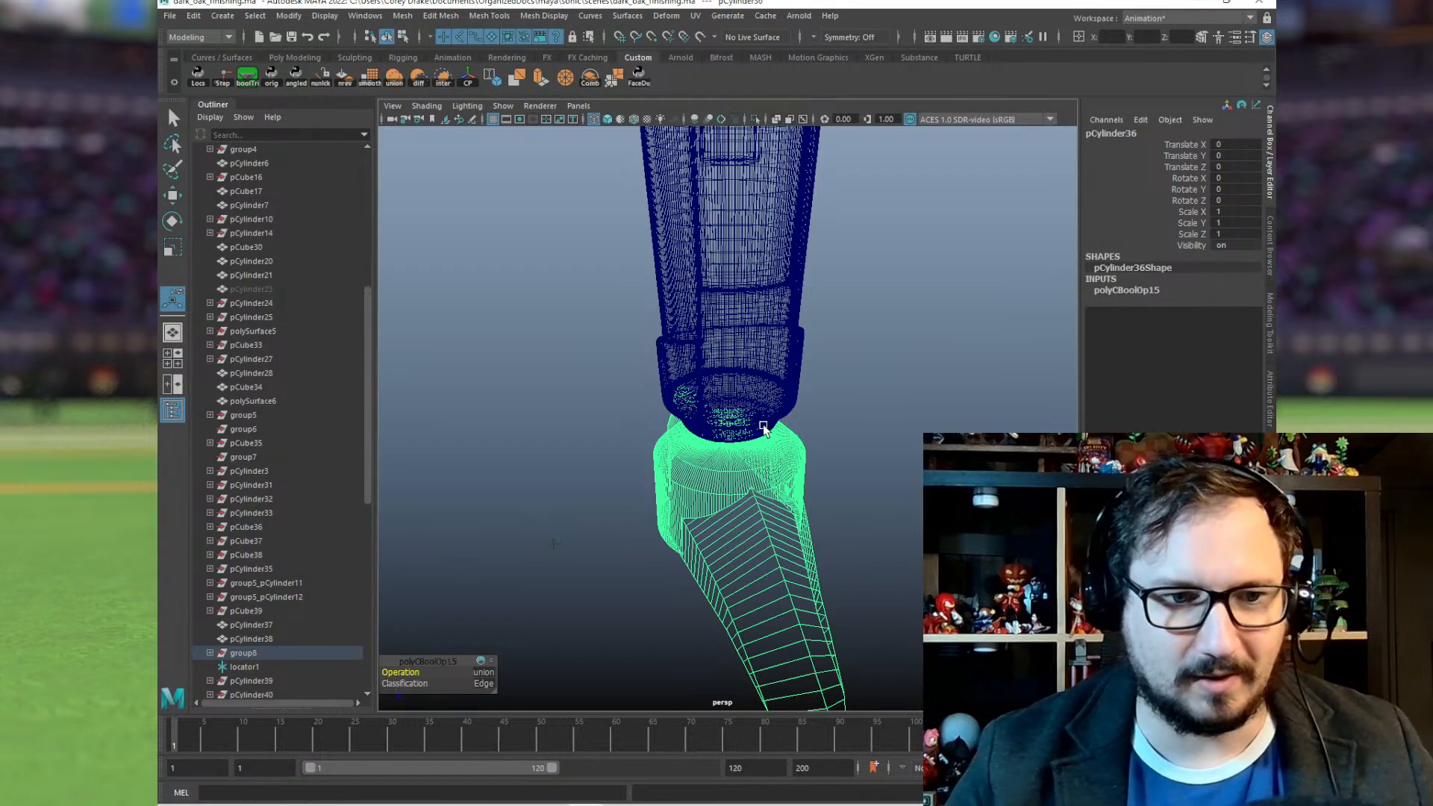
pyautogui.keyDown('alt'); pyautogui.moveTo(785, 437); pyautogui.dragTo(744, 432); pyautogui.keyUp('alt')
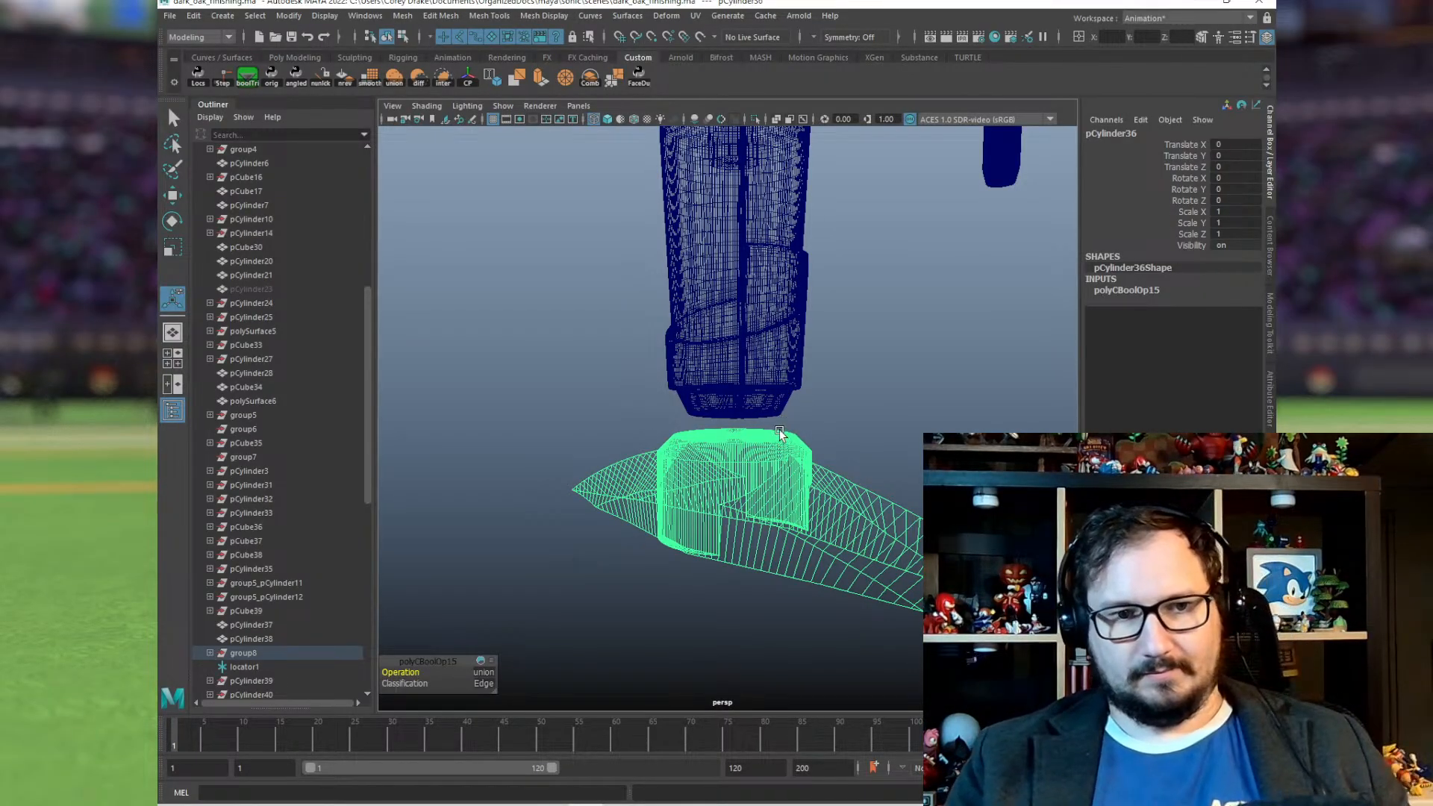
pyautogui.keyDown('alt'); pyautogui.moveTo(793, 409); pyautogui.dragTo(764, 377); pyautogui.keyUp('alt')
pyautogui.scroll(6, 768, 374)
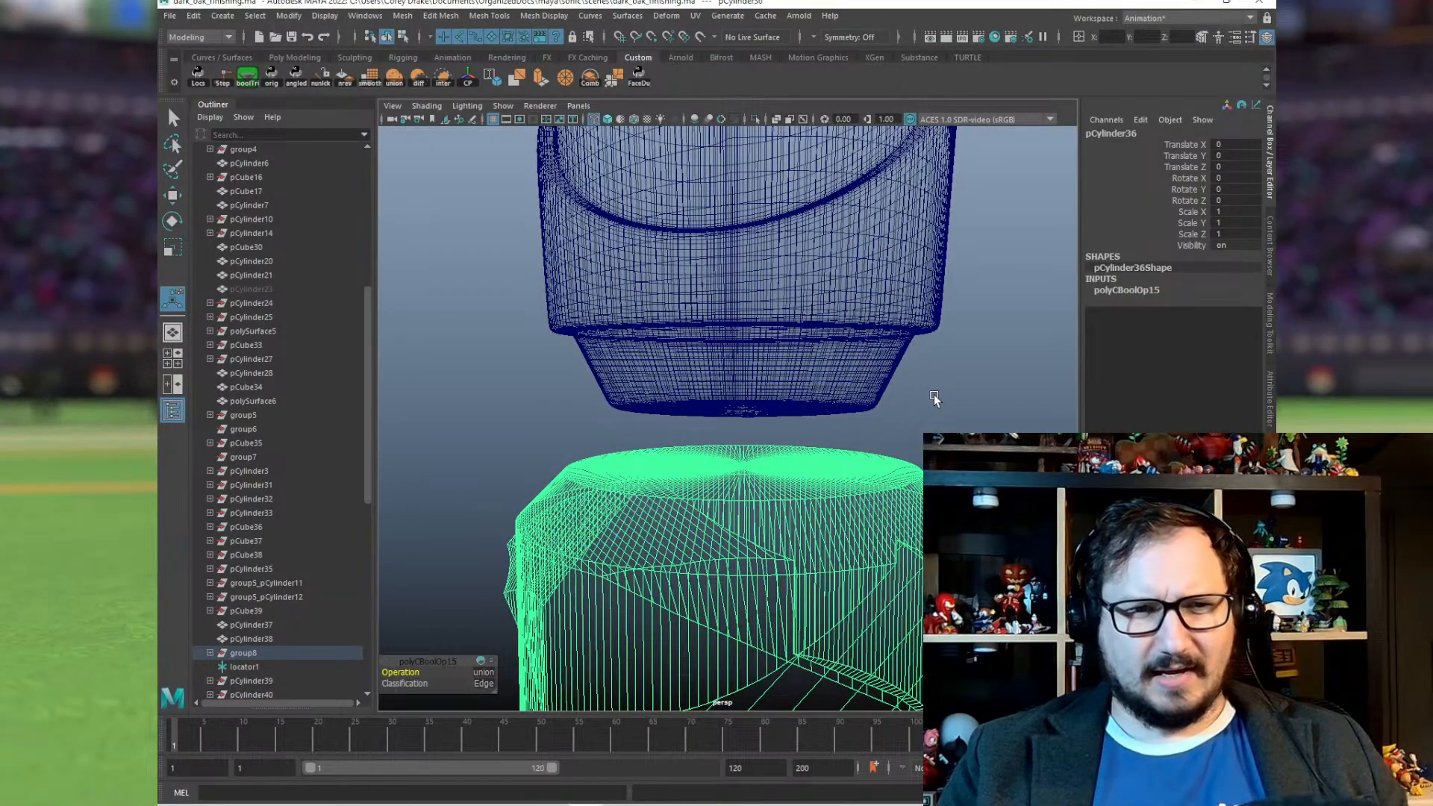
pyautogui.scroll(-10, 748, 333)
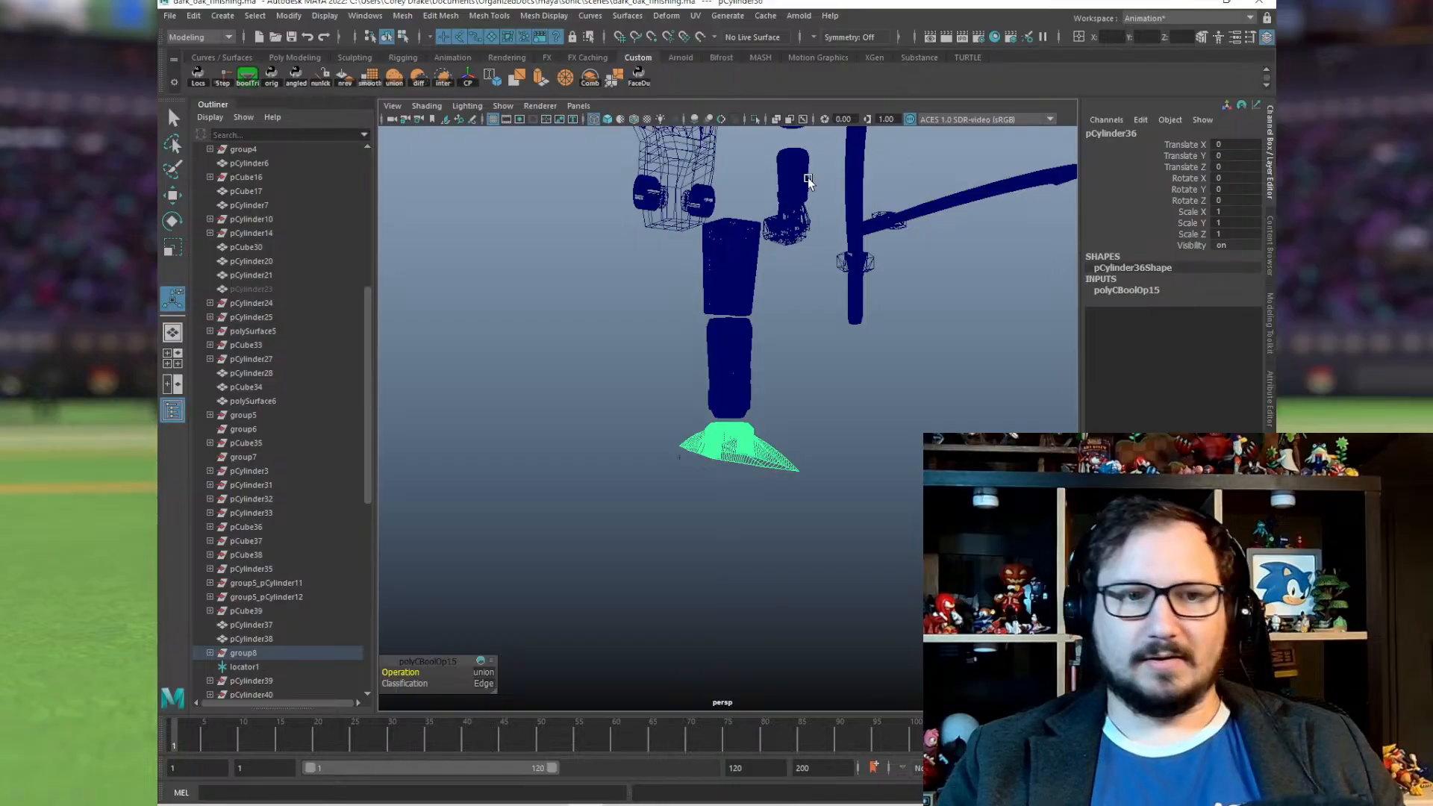
# Step: Duplicate the wide spare cylinder above the sword and move the copy beside the leg at about X 64.918, Y -113.787, Z -0.931
pyautogui.keyDown('alt'); pyautogui.moveTo(808, 180); pyautogui.dragTo(760, 318); pyautogui.keyUp('alt')
pyautogui.click(751, 237)
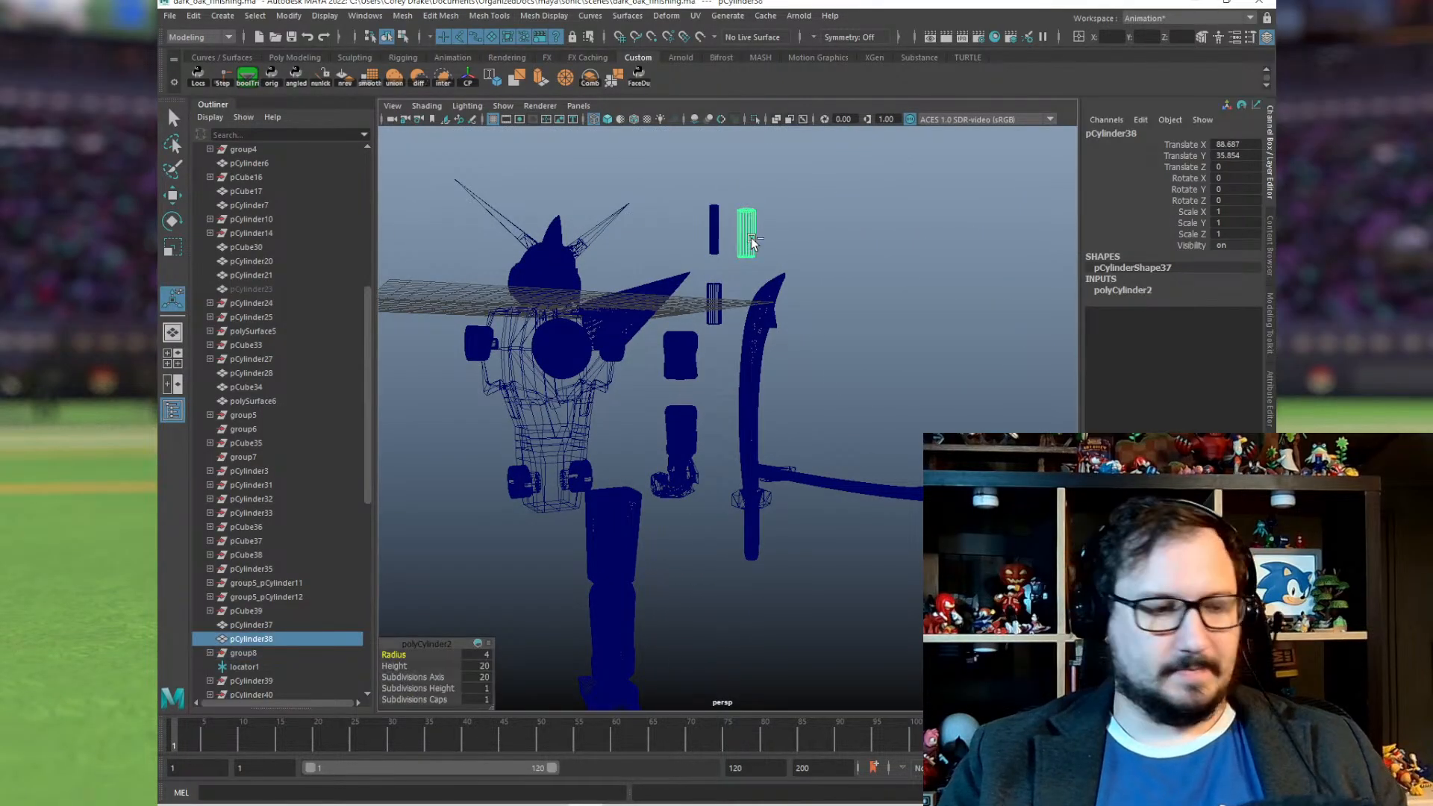
pyautogui.press('w')
pyautogui.moveTo(750, 240); pyautogui.dragTo(703, 583)
# Step: Snap the wide cylinder copy into the ankle joint at the shin's lower end, at X 24.005, Y -151.559, Z -1.103
pyautogui.keyDown('alt'); pyautogui.moveTo(617, 578); pyautogui.dragTo(641, 332, button='middle'); pyautogui.keyUp('alt')
pyautogui.keyDown('alt'); pyautogui.moveTo(609, 378); pyautogui.dragTo(913, 466, button='right'); pyautogui.keyUp('alt')
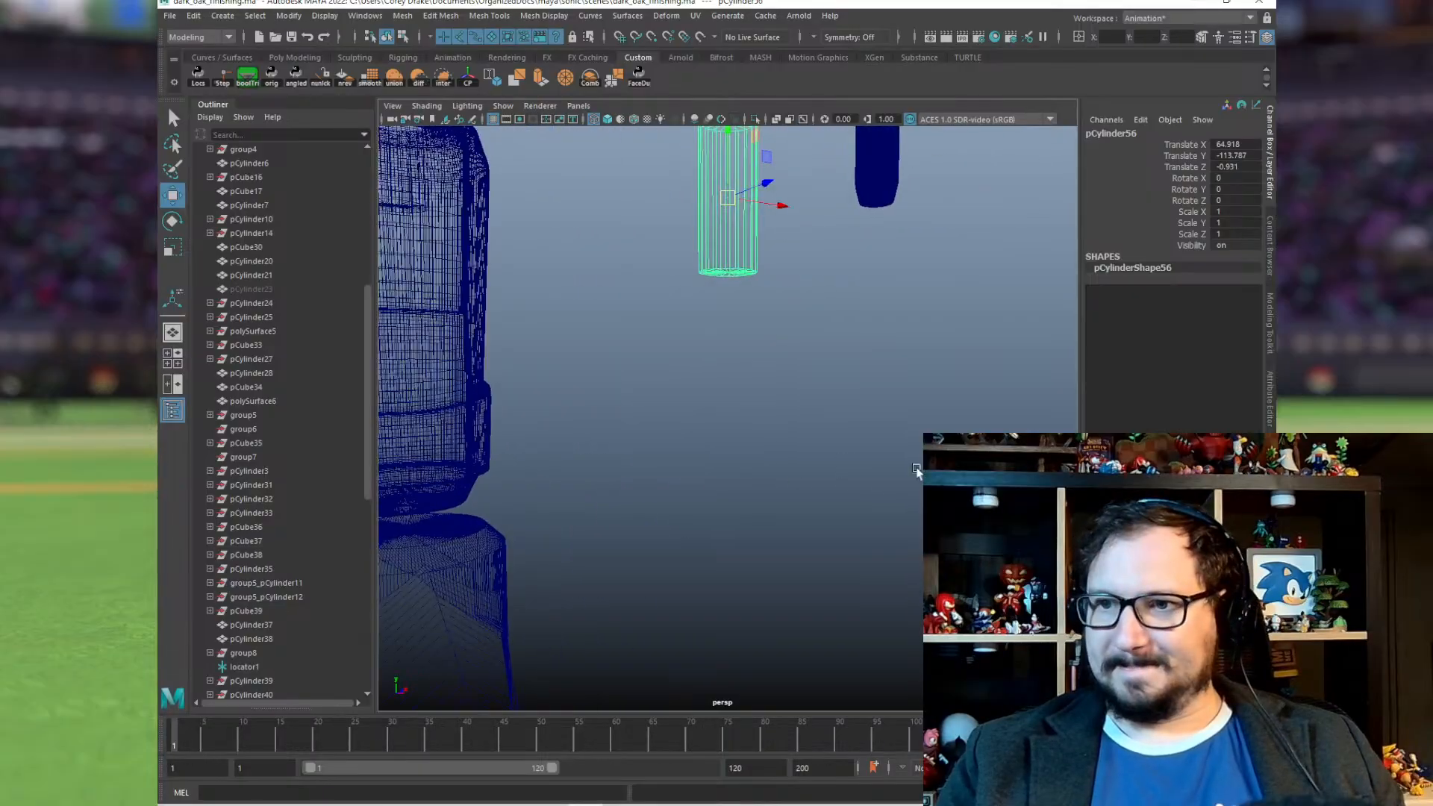
pyautogui.keyDown('alt'); pyautogui.moveTo(453, 446); pyautogui.dragTo(741, 246, button='middle'); pyautogui.keyUp('alt')
pyautogui.keyDown('alt'); pyautogui.moveTo(709, 297); pyautogui.dragTo(748, 314); pyautogui.keyUp('alt')
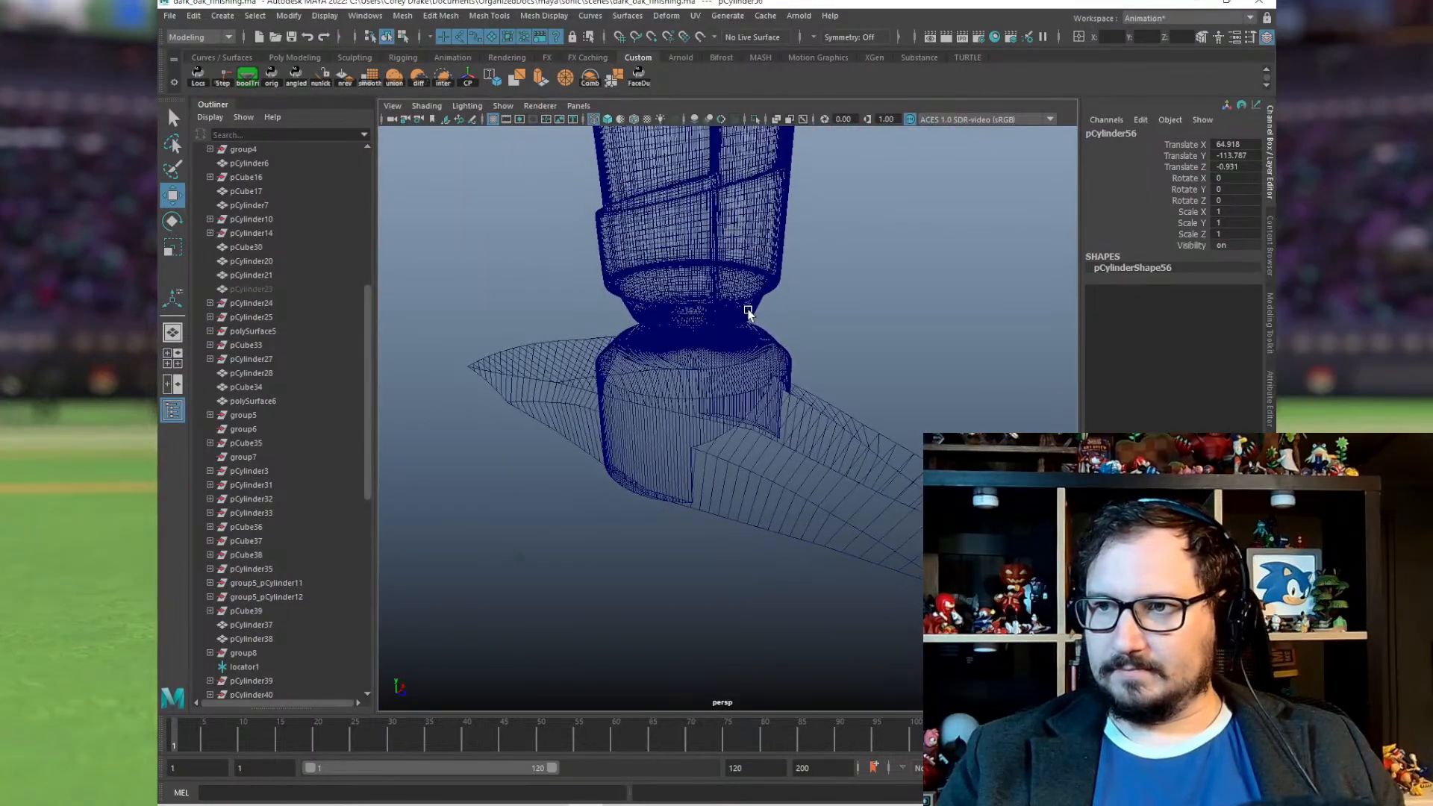
pyautogui.keyDown('alt'); pyautogui.moveTo(748, 313); pyautogui.dragTo(921, 333, button='right'); pyautogui.keyUp('alt')
pyautogui.keyDown('alt'); pyautogui.moveTo(921, 333); pyautogui.dragTo(742, 291); pyautogui.keyUp('alt')
pyautogui.keyDown('alt'); pyautogui.moveTo(742, 291); pyautogui.dragTo(780, 371, button='middle'); pyautogui.keyUp('alt')
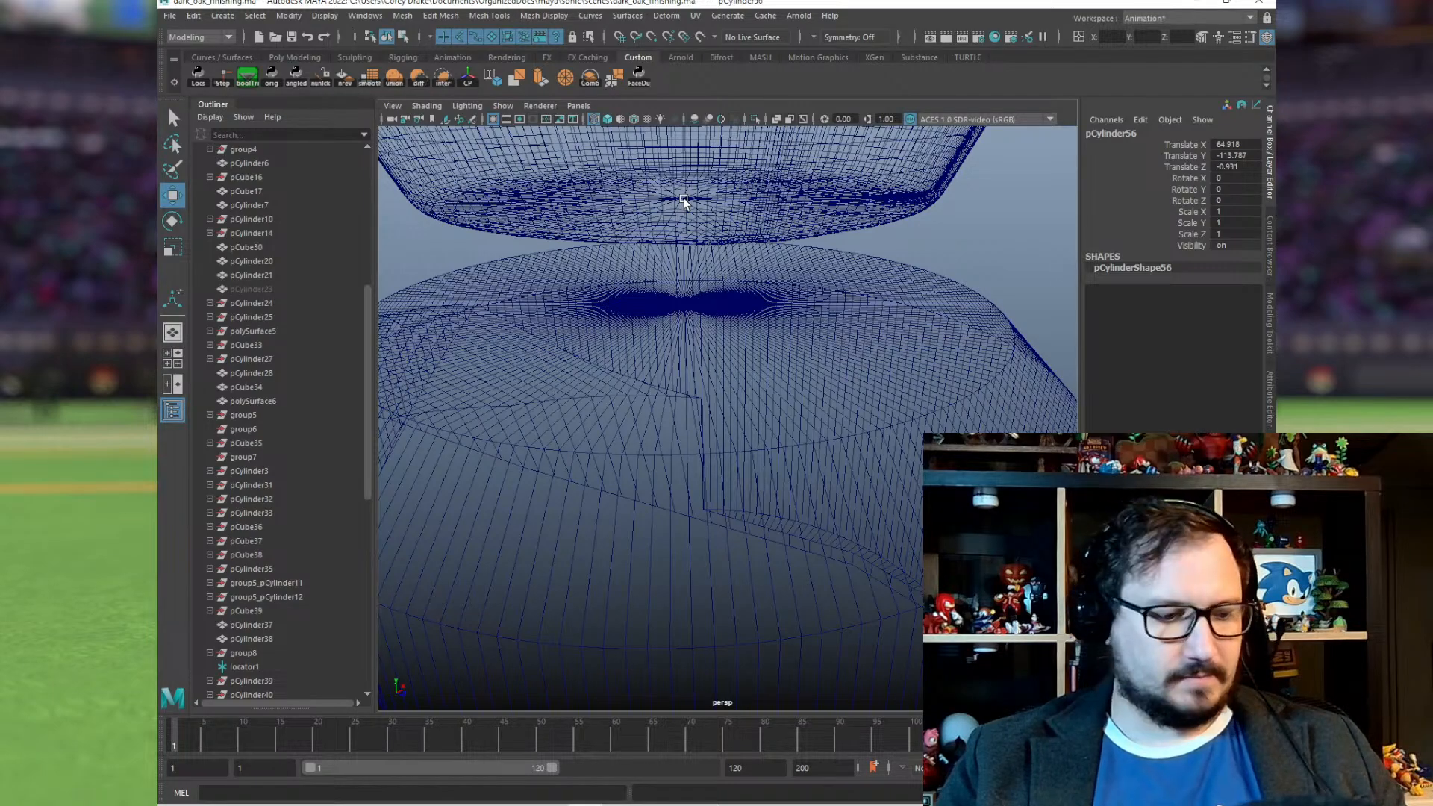
pyautogui.press('v')
pyautogui.moveTo(684, 200); pyautogui.dragTo(681, 199, button='middle')
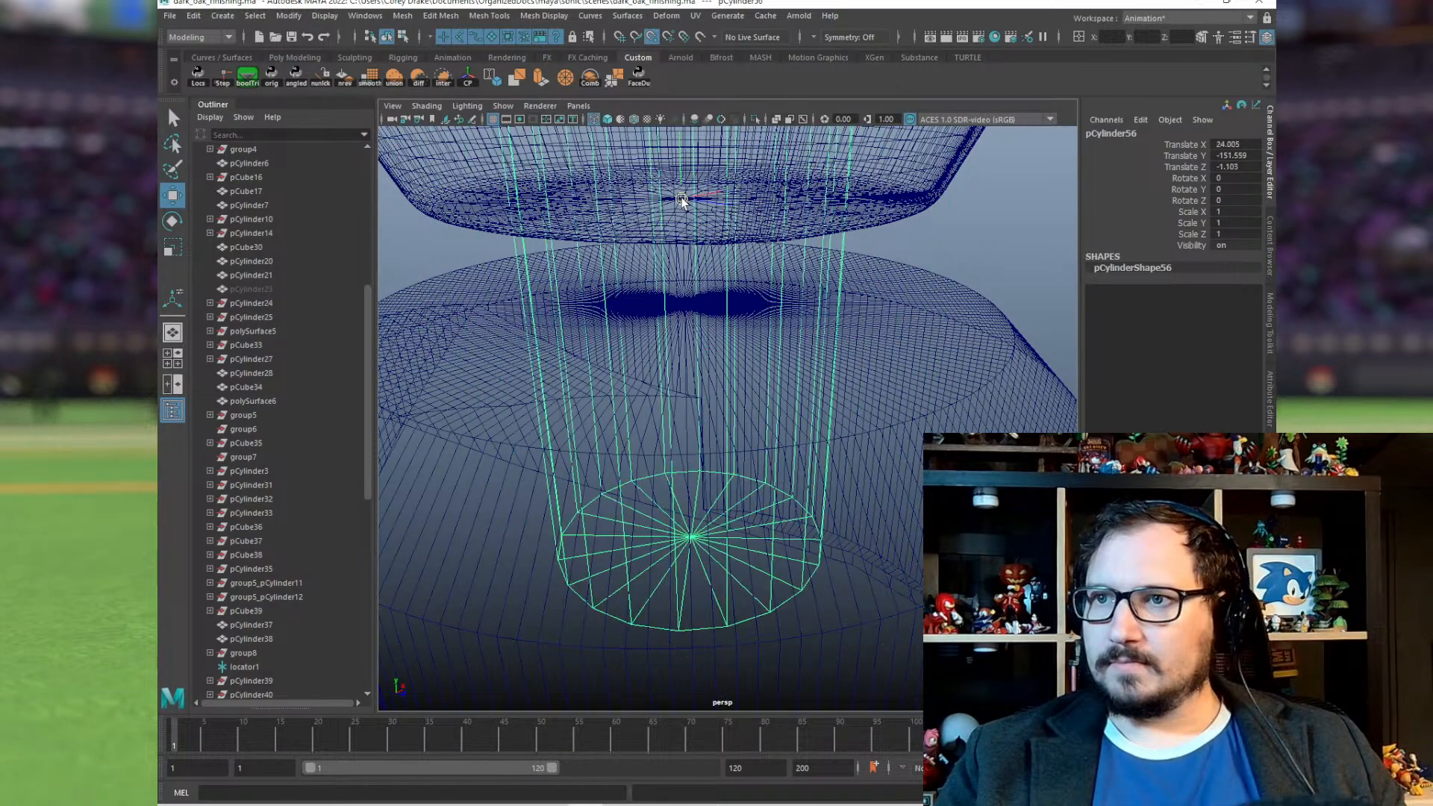
# Step: Subtract the wide ankle cylinder from the lower end of the shin with a Boolean difference
pyautogui.keyDown('alt'); pyautogui.moveTo(681, 199); pyautogui.dragTo(717, 235); pyautogui.keyUp('alt')
pyautogui.scroll(5, 727, 295)
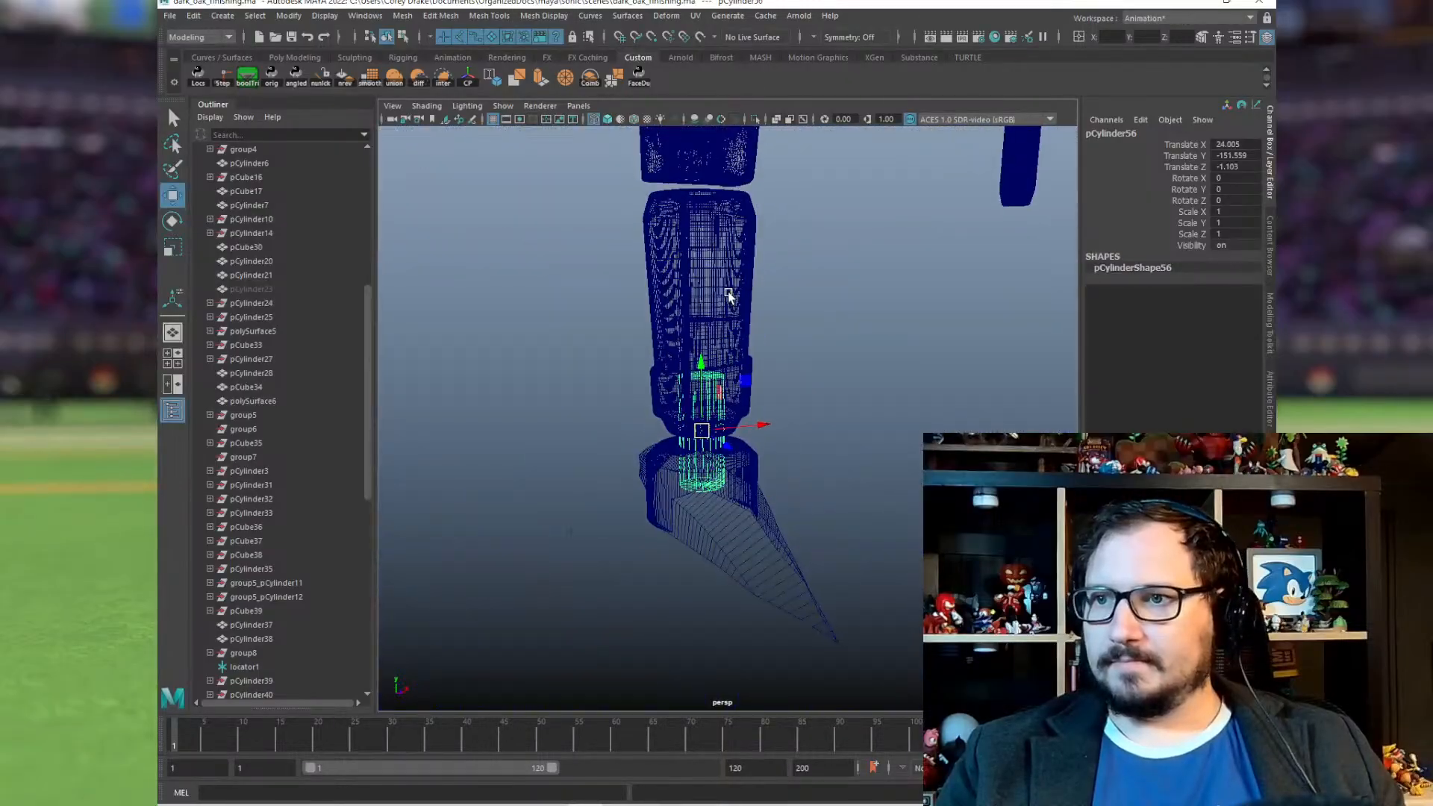
pyautogui.click(724, 214)
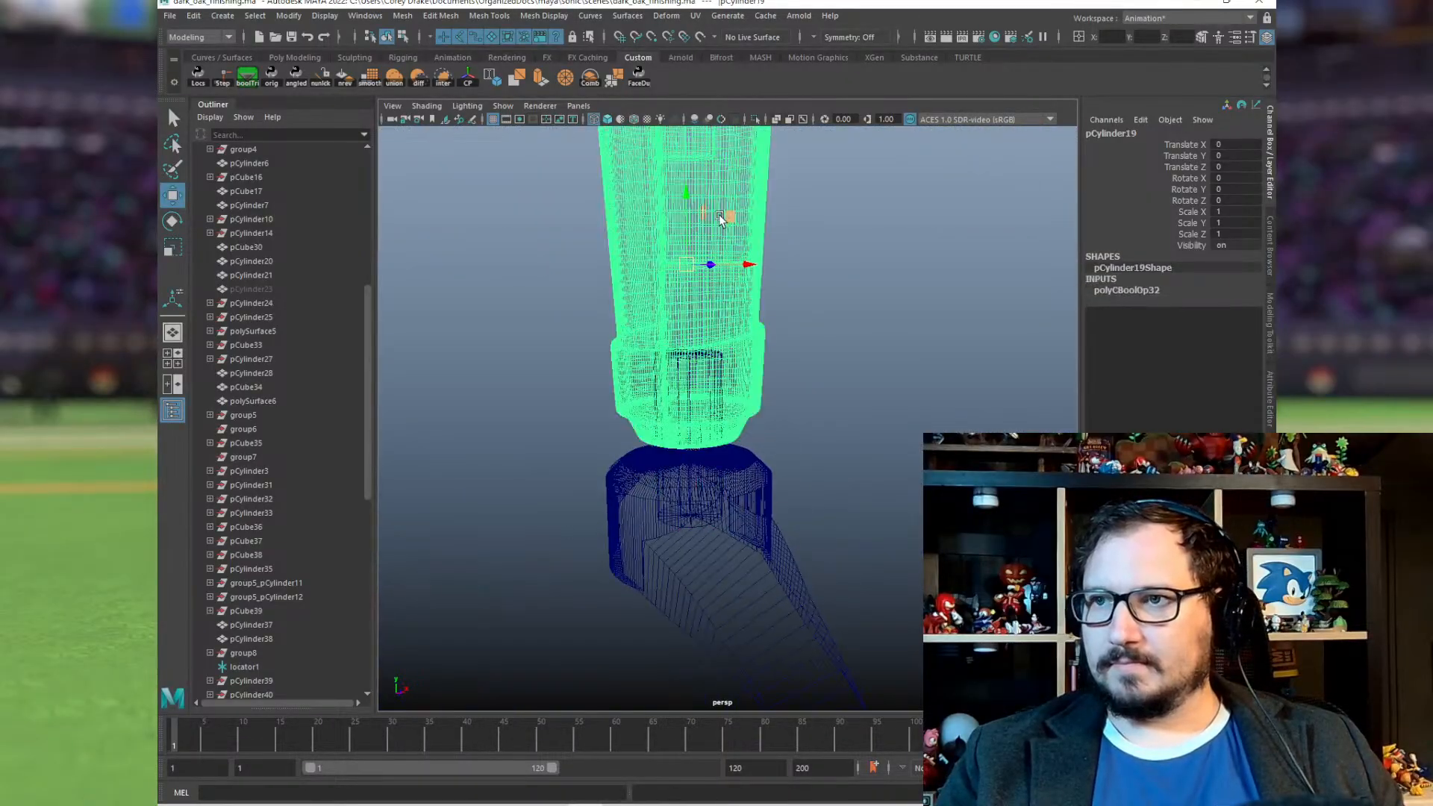
pyautogui.click(697, 530)
pyautogui.keyDown('shift'); pyautogui.moveTo(697, 545); pyautogui.dragTo(728, 538); pyautogui.keyUp('shift')
pyautogui.scroll(-4, 682, 347)
pyautogui.keyDown('alt'); pyautogui.moveTo(682, 347); pyautogui.dragTo(681, 425, button='middle'); pyautogui.keyUp('alt')
pyautogui.keyDown('alt'); pyautogui.moveTo(680, 425); pyautogui.dragTo(694, 391); pyautogui.keyUp('alt')
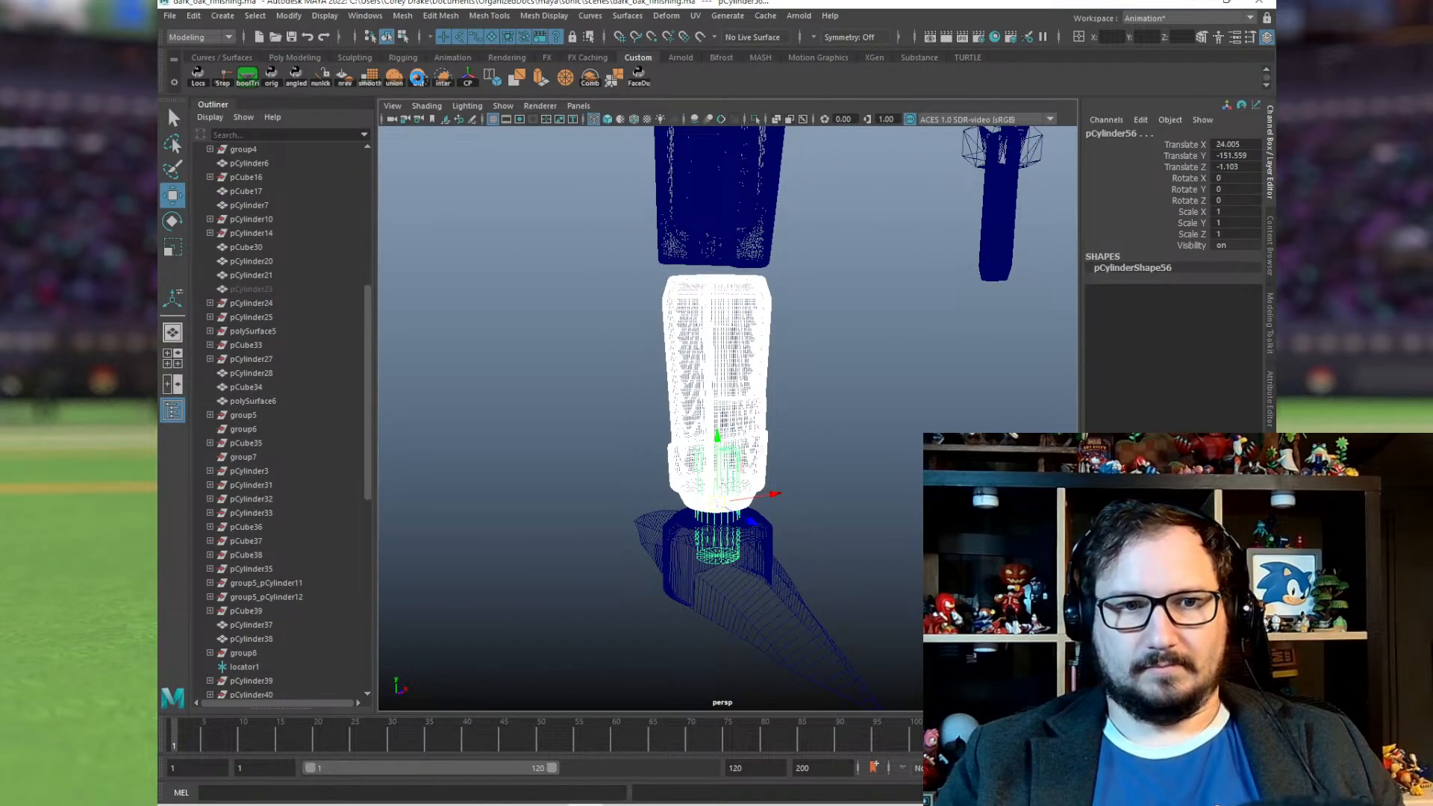
pyautogui.click(417, 77)
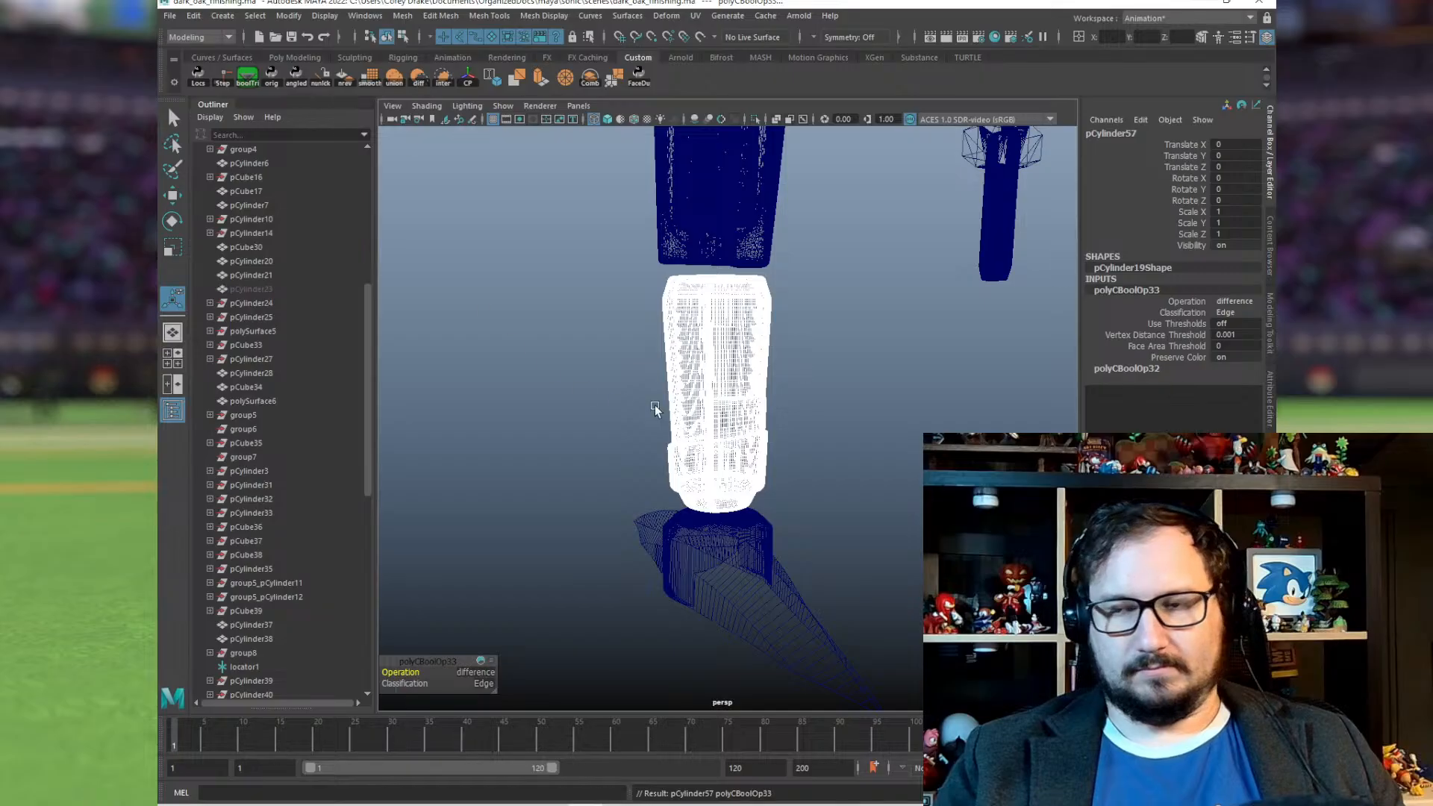
pyautogui.scroll(4, 656, 409)
pyautogui.keyDown('alt'); pyautogui.moveTo(741, 514); pyautogui.dragTo(741, 316, button='middle'); pyautogui.keyUp('alt')
pyautogui.keyDown('alt'); pyautogui.moveTo(741, 315); pyautogui.dragTo(678, 364); pyautogui.keyUp('alt')
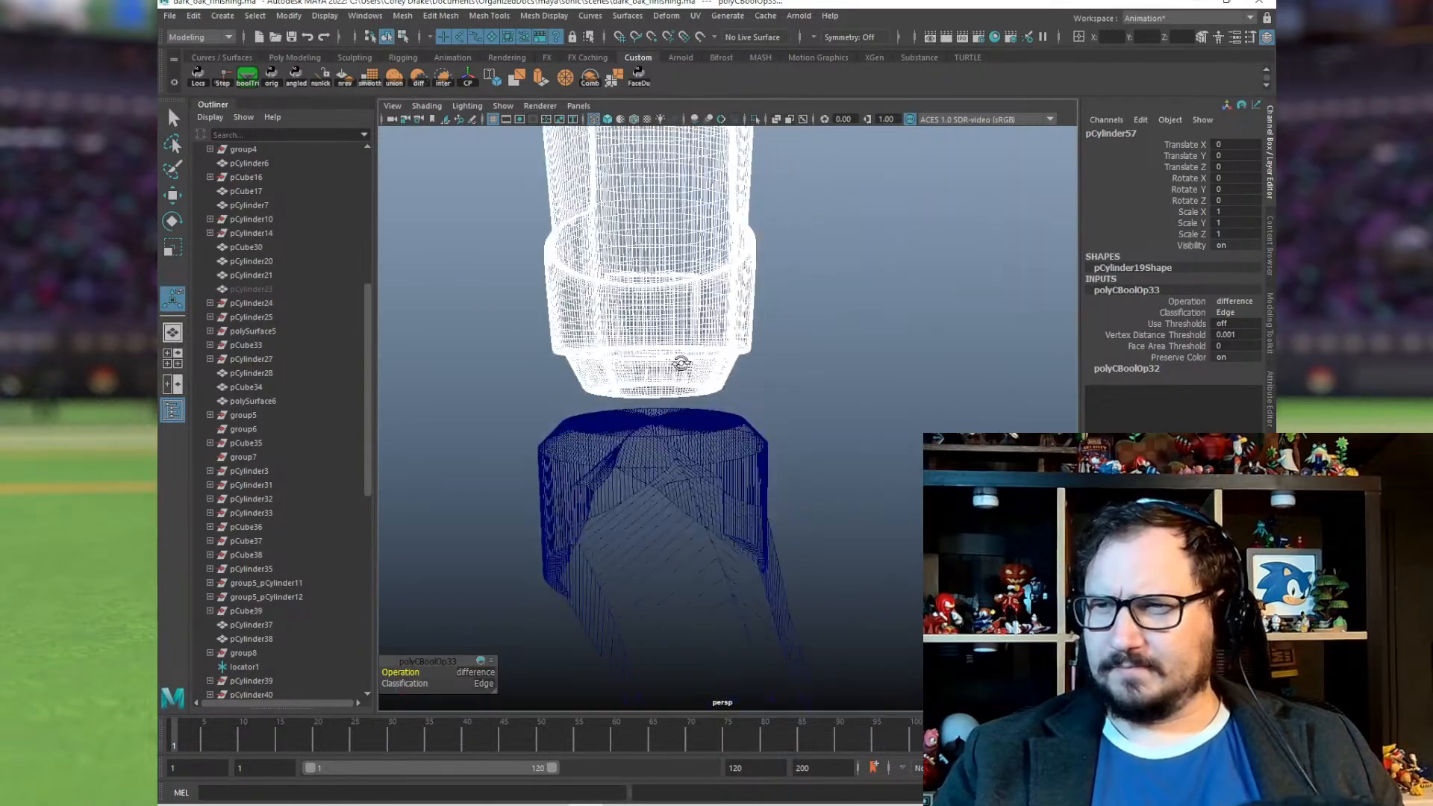
# Step: Triangulate the shin mesh and export the shin as a selection for 3D printing
pyautogui.click(706, 281)
pyautogui.keyDown('alt'); pyautogui.moveTo(706, 282); pyautogui.dragTo(746, 363, button='middle'); pyautogui.keyUp('alt')
pyautogui.keyDown('alt'); pyautogui.moveTo(745, 364); pyautogui.dragTo(592, 246, button='right'); pyautogui.keyUp('alt')
pyautogui.keyDown('alt'); pyautogui.moveTo(710, 330); pyautogui.dragTo(713, 355); pyautogui.keyUp('alt')
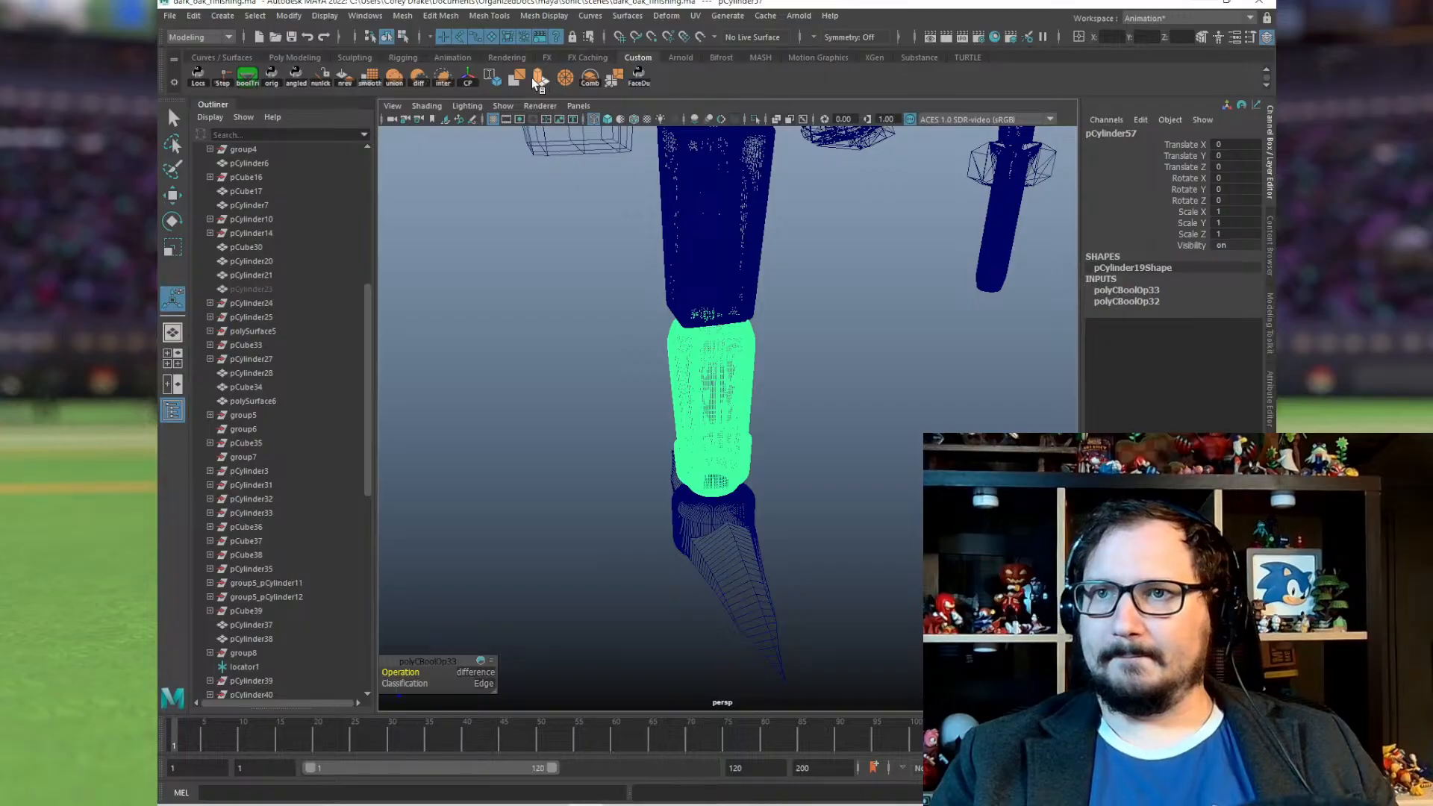
pyautogui.click(514, 79)
pyautogui.click(169, 16)
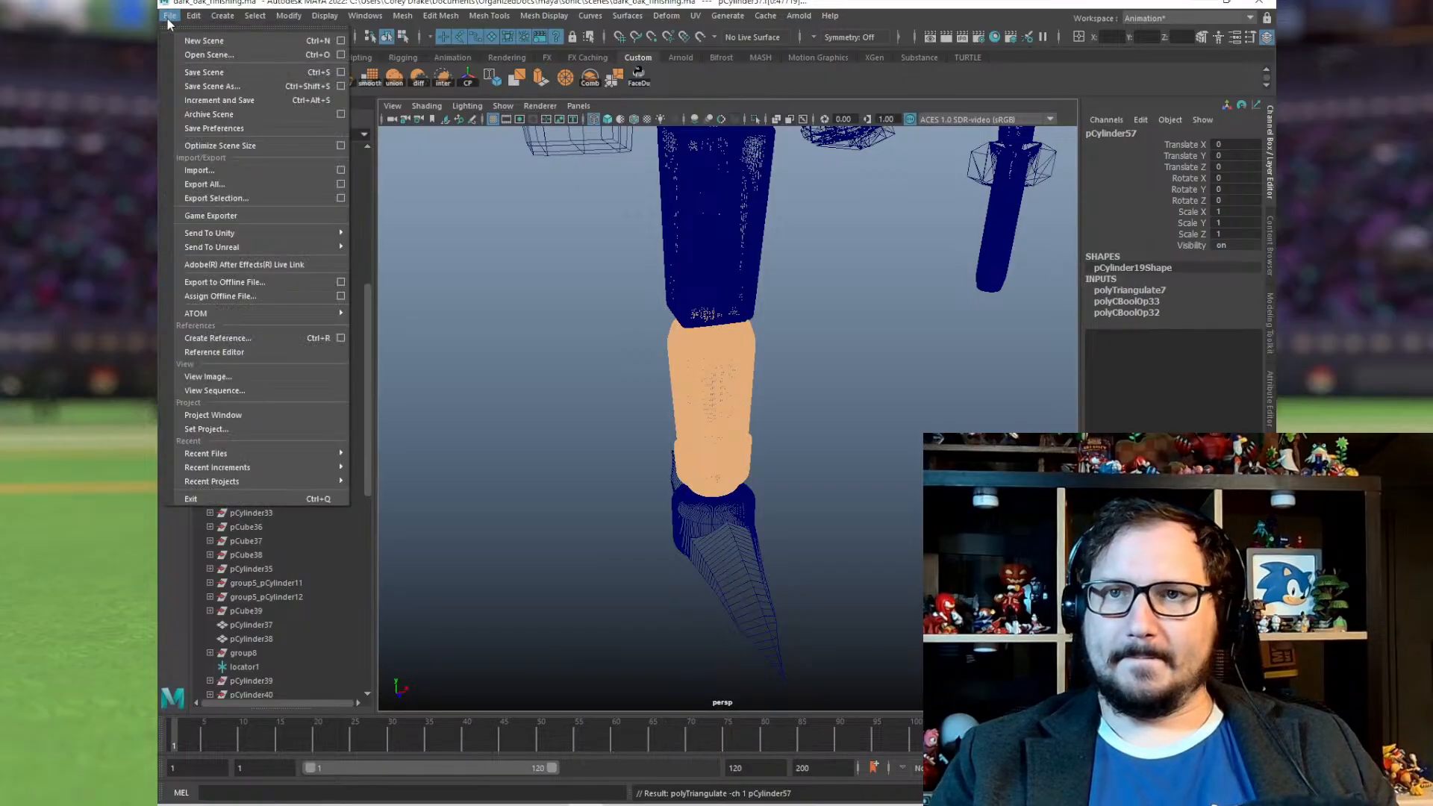
pyautogui.click(714, 361)
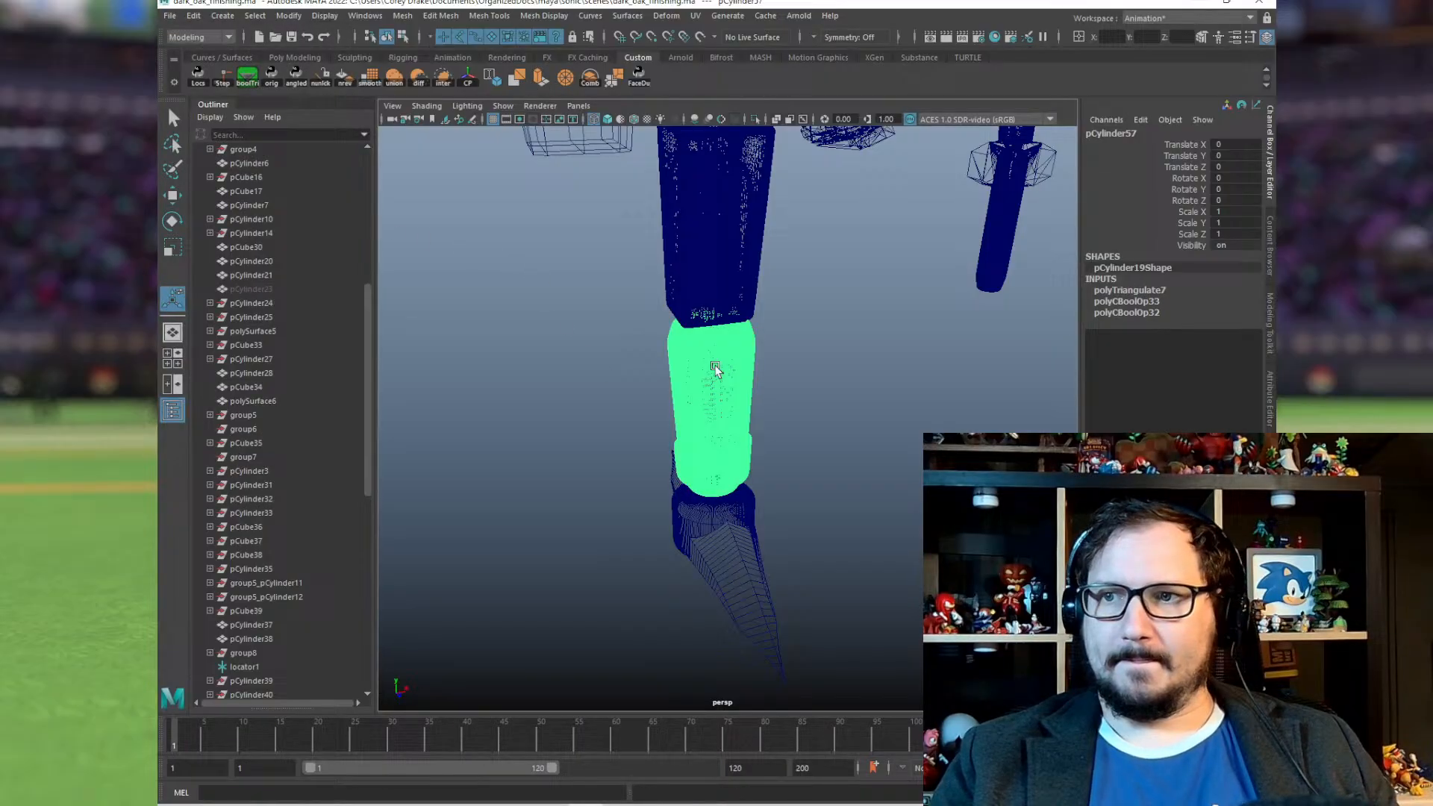
pyautogui.click(170, 16)
pyautogui.click(239, 199)
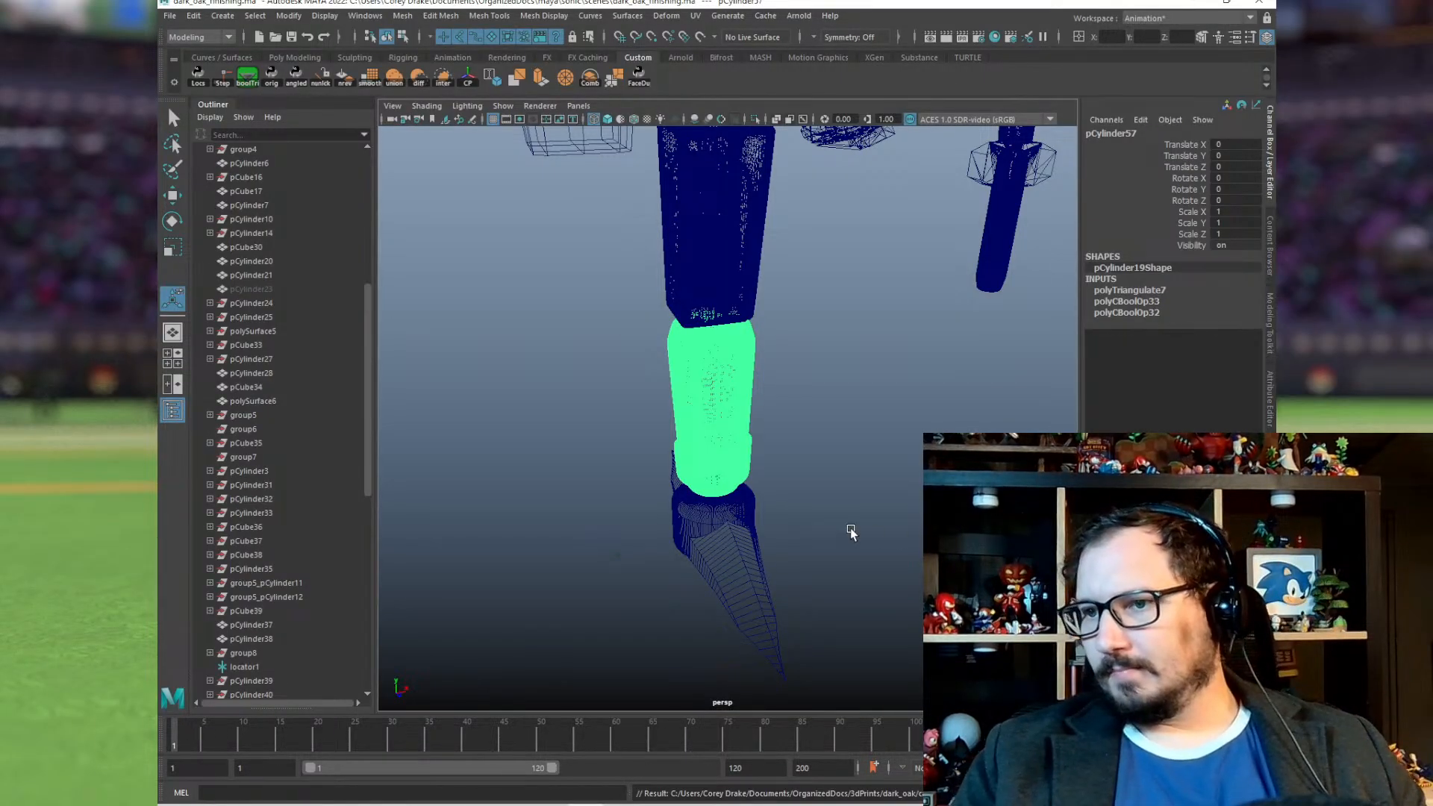
# Step: Duplicate the short spare cylinder beside the sword and move the copy near the shin at about X 45.415, Y -119.283, Z 21.918
pyautogui.keyDown('alt'); pyautogui.moveTo(857, 426); pyautogui.dragTo(862, 391); pyautogui.keyUp('alt')
pyautogui.keyDown('alt'); pyautogui.moveTo(643, 503); pyautogui.dragTo(745, 534, button='right'); pyautogui.keyUp('alt')
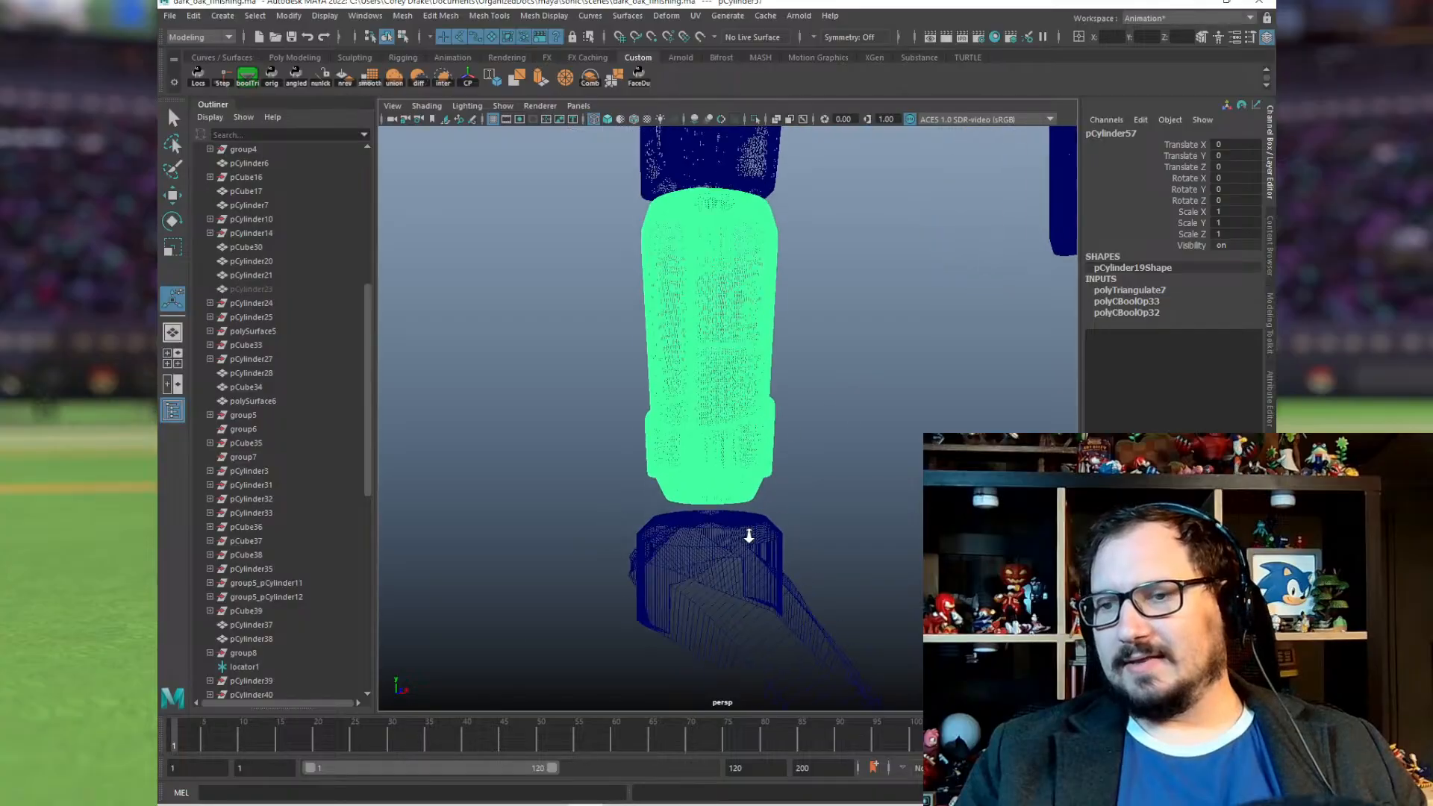
pyautogui.moveTo(746, 534)
pyautogui.keyDown('alt'); pyautogui.mouseDown()
pyautogui.moveTo(774, 497)
pyautogui.moveTo(755, 538)
pyautogui.mouseUp(); pyautogui.keyUp('alt')
pyautogui.click(755, 538)
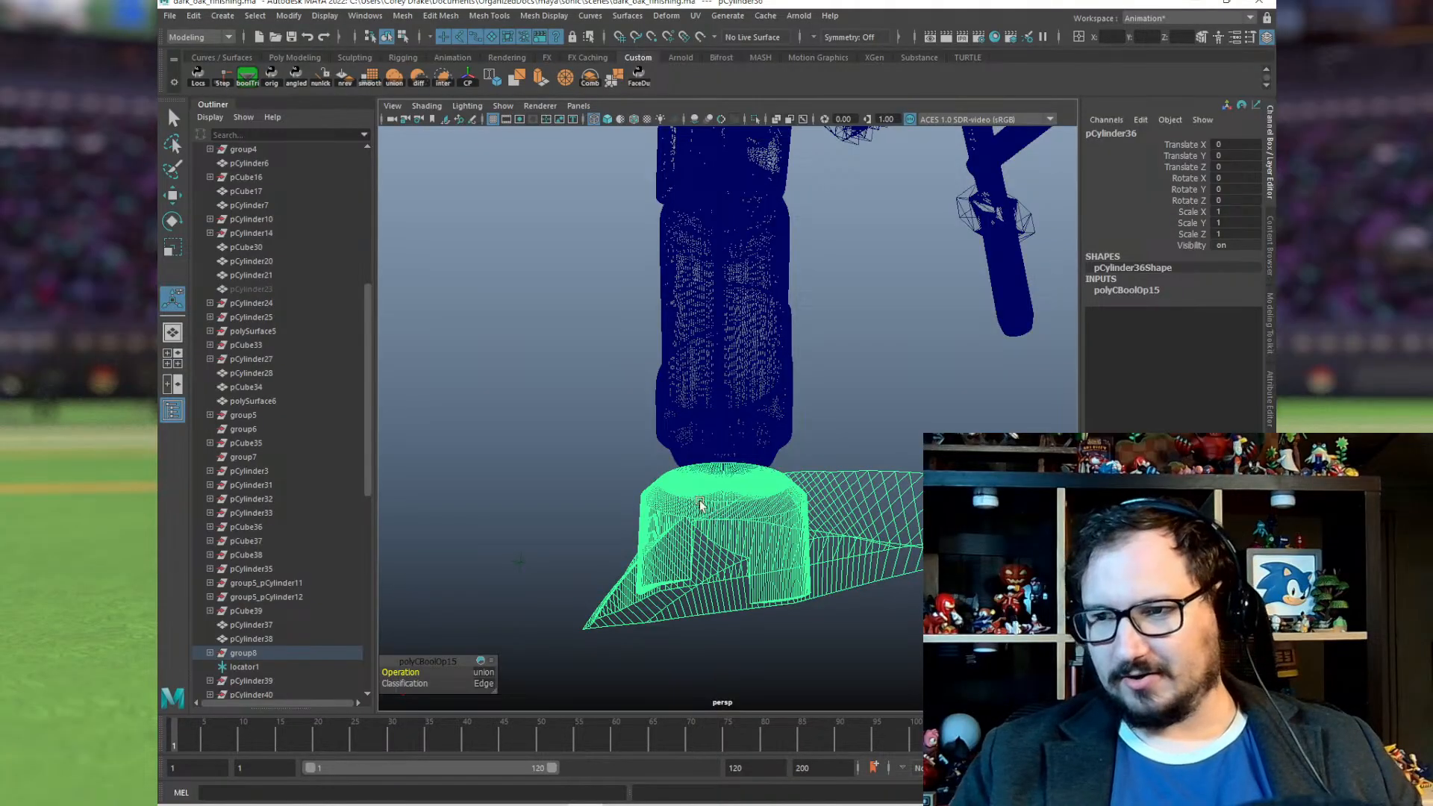
pyautogui.keyDown('alt'); pyautogui.moveTo(822, 432); pyautogui.dragTo(795, 456); pyautogui.keyUp('alt')
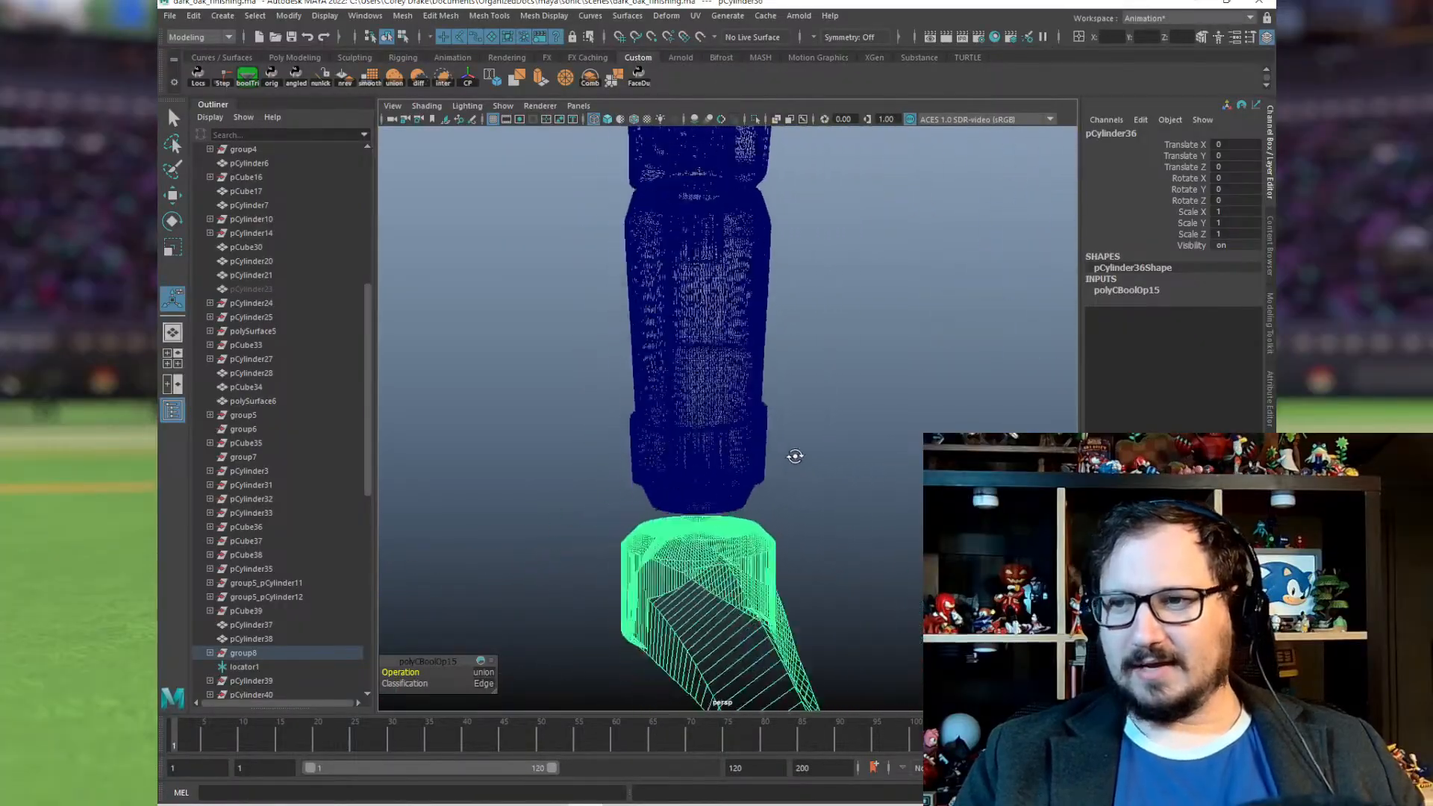
pyautogui.keyDown('alt'); pyautogui.moveTo(794, 456); pyautogui.dragTo(650, 302, button='right'); pyautogui.keyUp('alt')
pyautogui.keyDown('alt'); pyautogui.moveTo(651, 302); pyautogui.dragTo(805, 221); pyautogui.keyUp('alt')
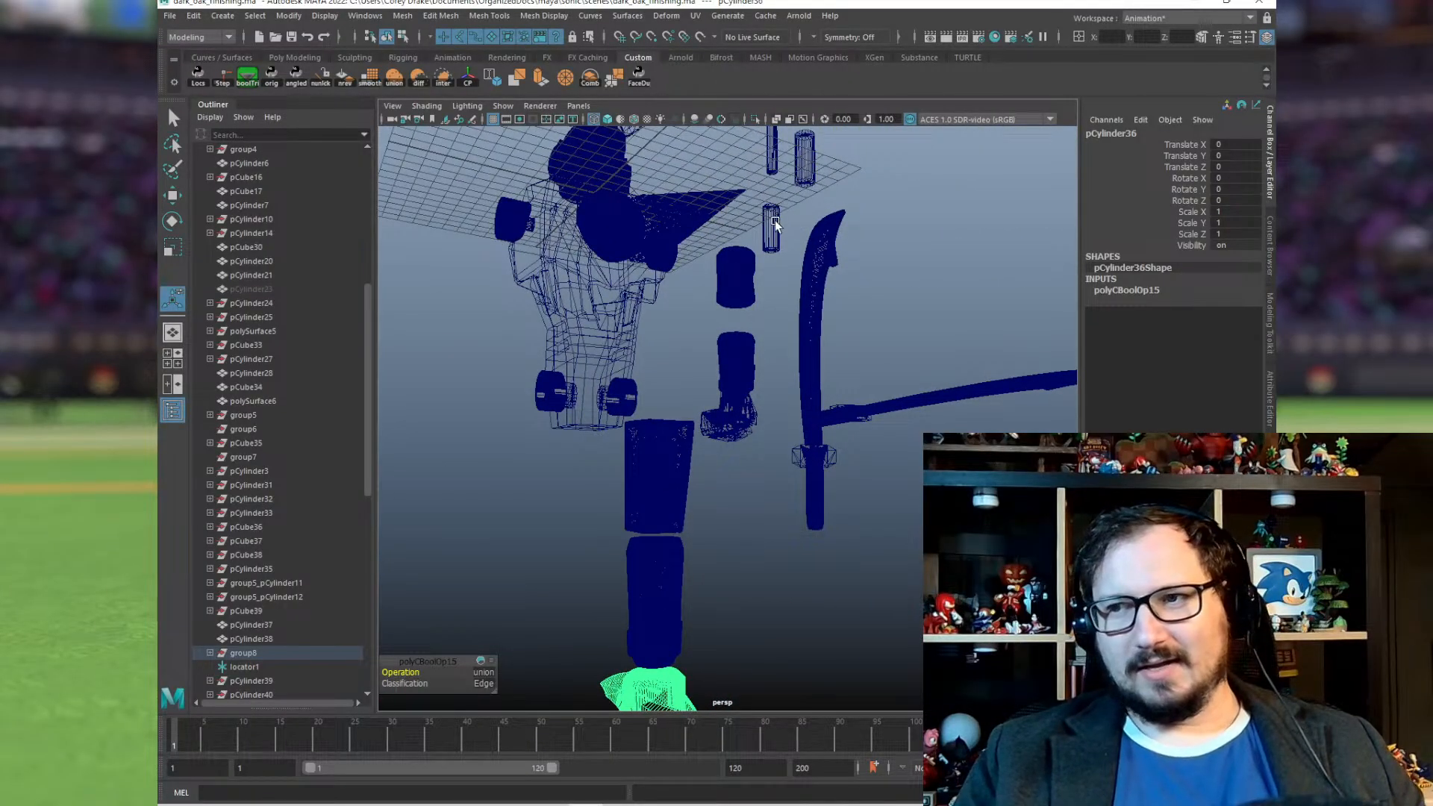
pyautogui.click(774, 222)
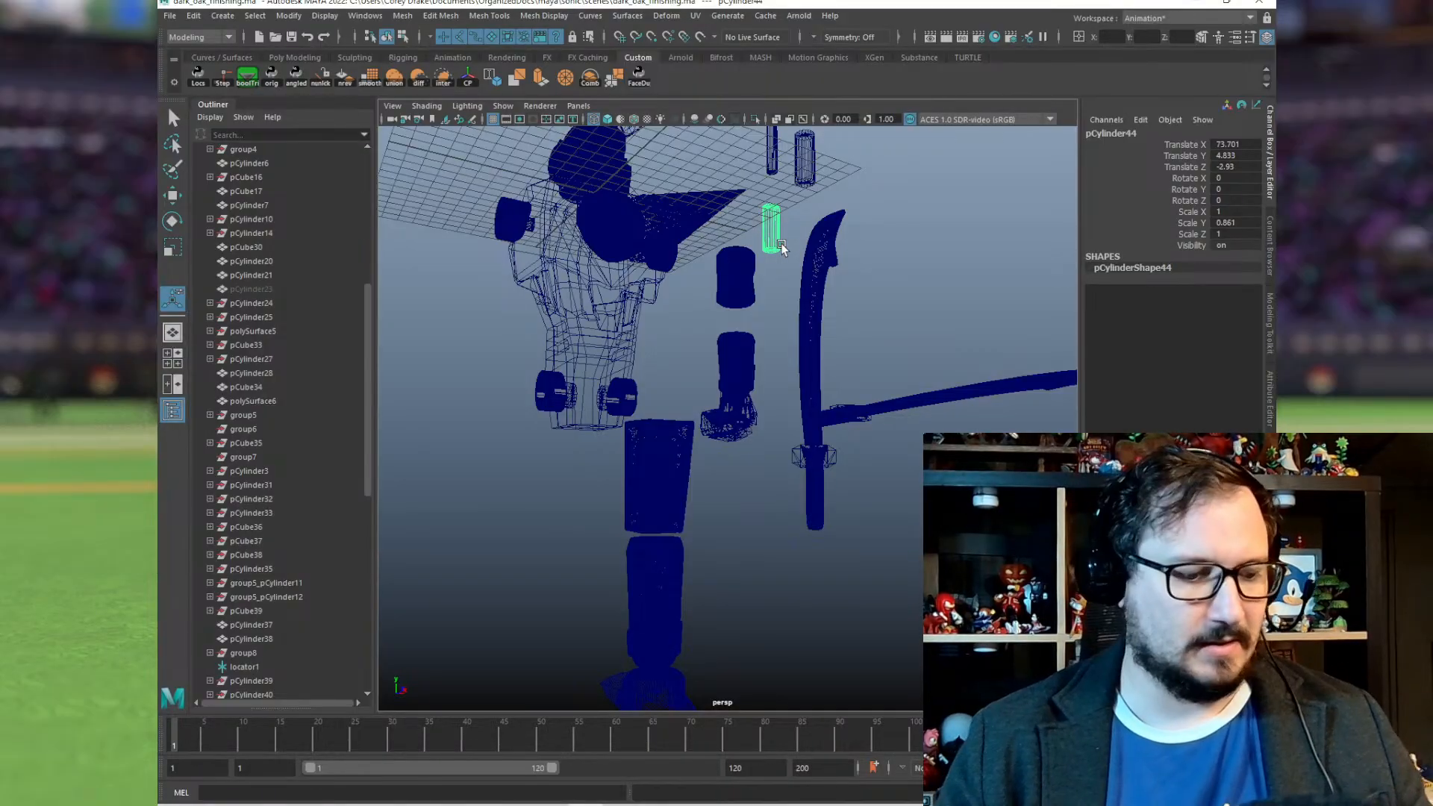
pyautogui.keyDown('alt'); pyautogui.moveTo(781, 247); pyautogui.dragTo(776, 276); pyautogui.keyUp('alt')
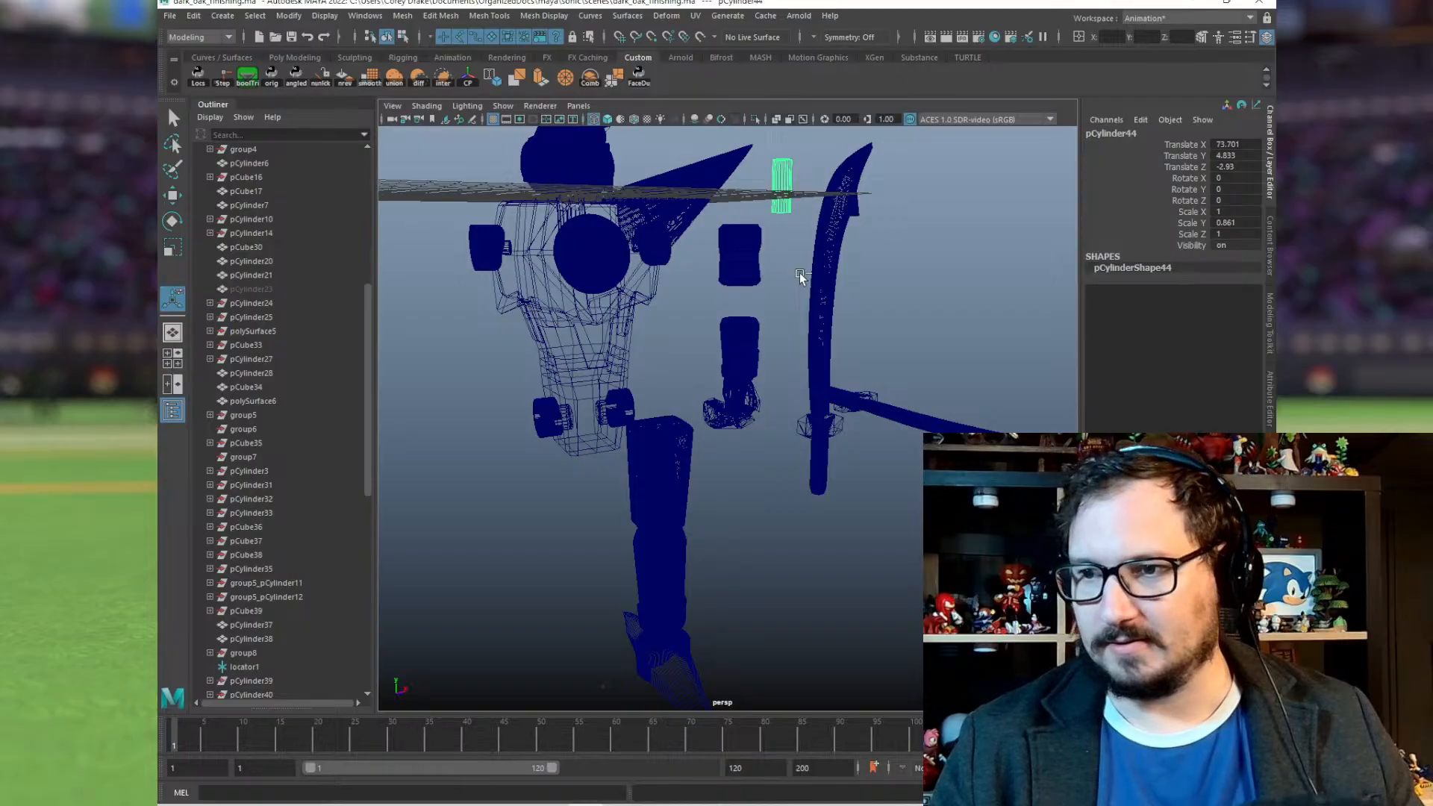
pyautogui.press('w')
pyautogui.hotkey('ctrl', 'd')
pyautogui.moveTo(781, 187); pyautogui.dragTo(746, 571)
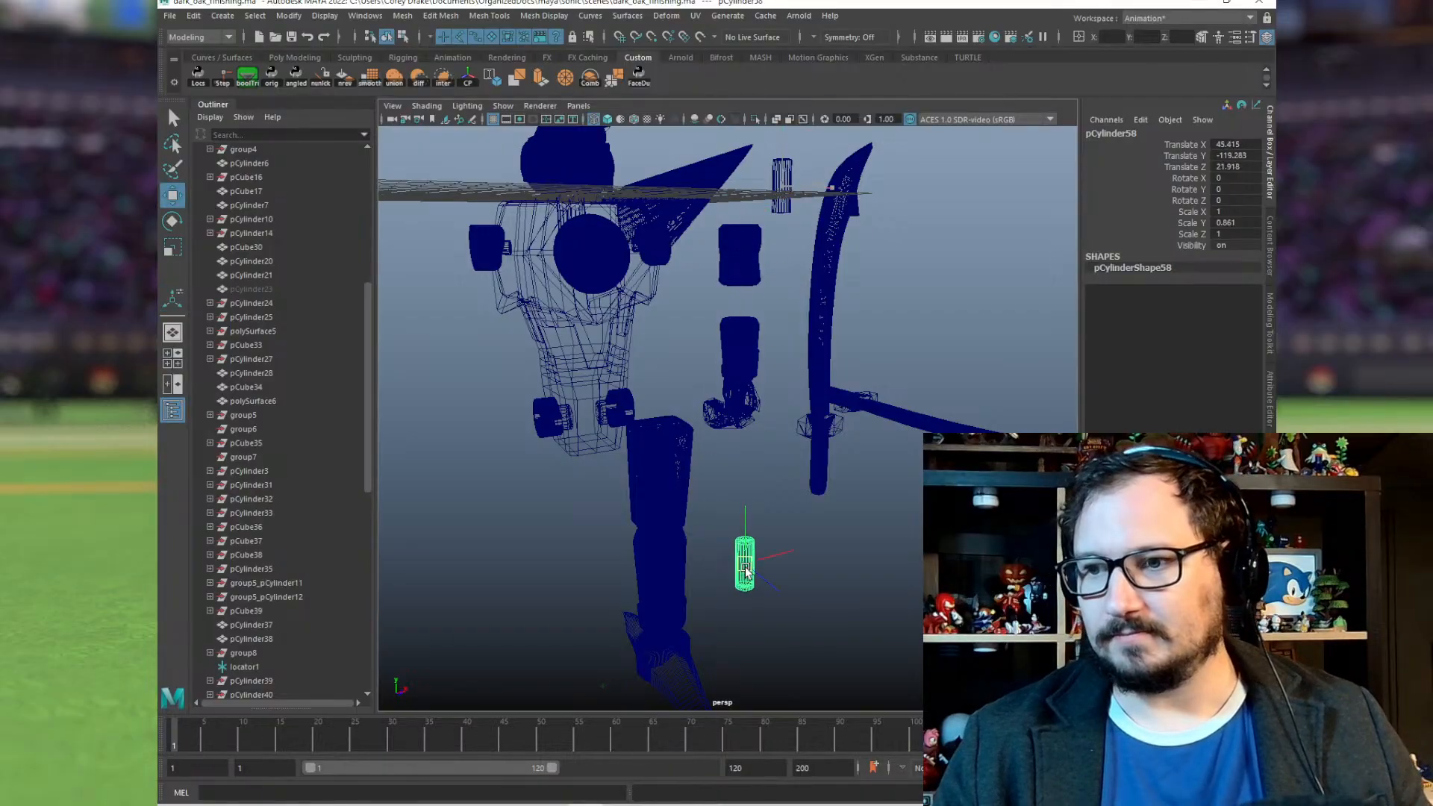
# Step: Snap the short cylinder copy to the centre of the foot's top surface, at X 24.005, Y -154.188, Z -1.103
pyautogui.keyDown('alt'); pyautogui.moveTo(783, 509); pyautogui.dragTo(857, 265, button='middle'); pyautogui.keyUp('alt')
pyautogui.keyDown('alt'); pyautogui.moveTo(611, 422); pyautogui.dragTo(914, 541, button='right'); pyautogui.keyUp('alt')
pyautogui.keyDown('alt'); pyautogui.moveTo(700, 387); pyautogui.dragTo(950, 227, button='right'); pyautogui.keyUp('alt')
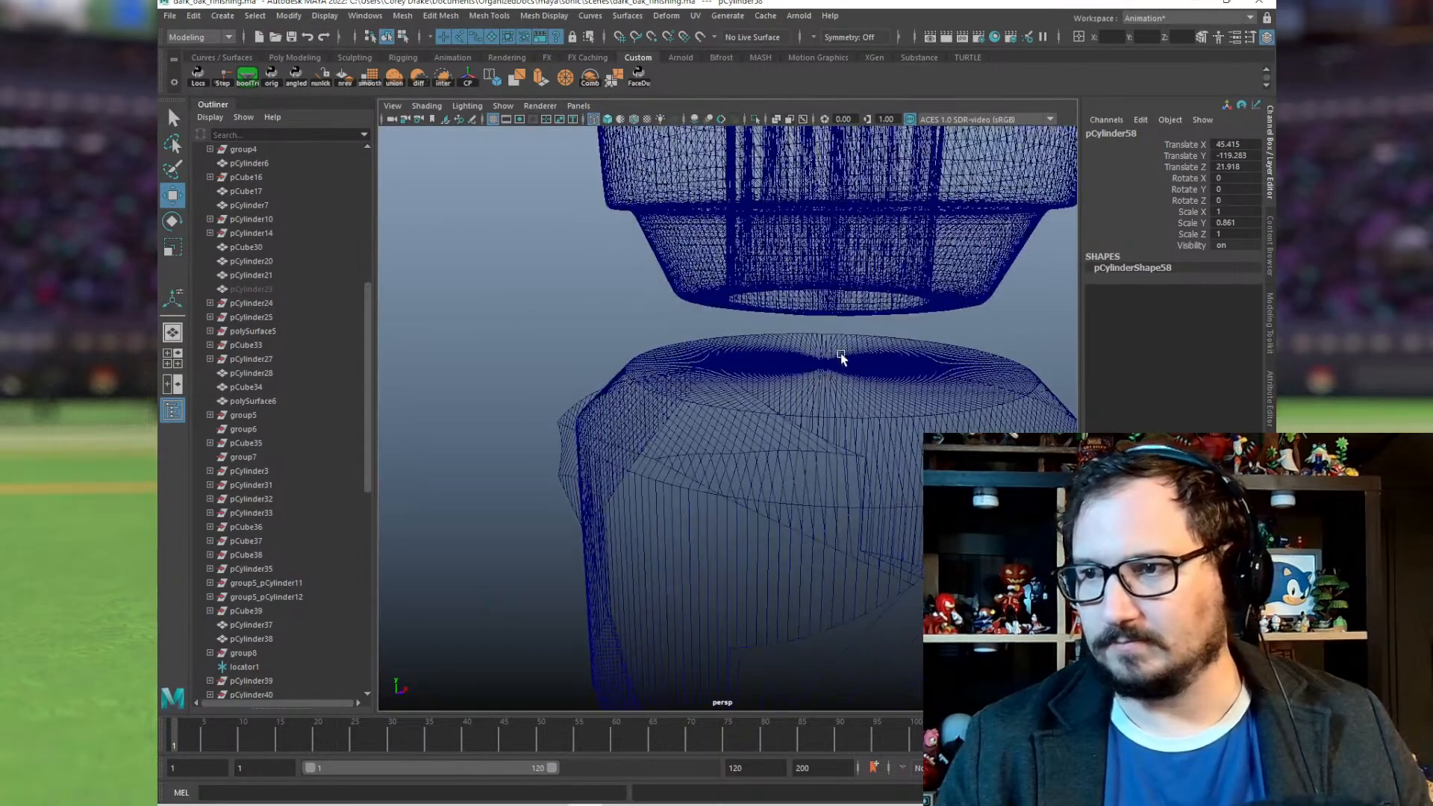
pyautogui.keyDown('alt'); pyautogui.moveTo(842, 352); pyautogui.dragTo(851, 364); pyautogui.keyUp('alt')
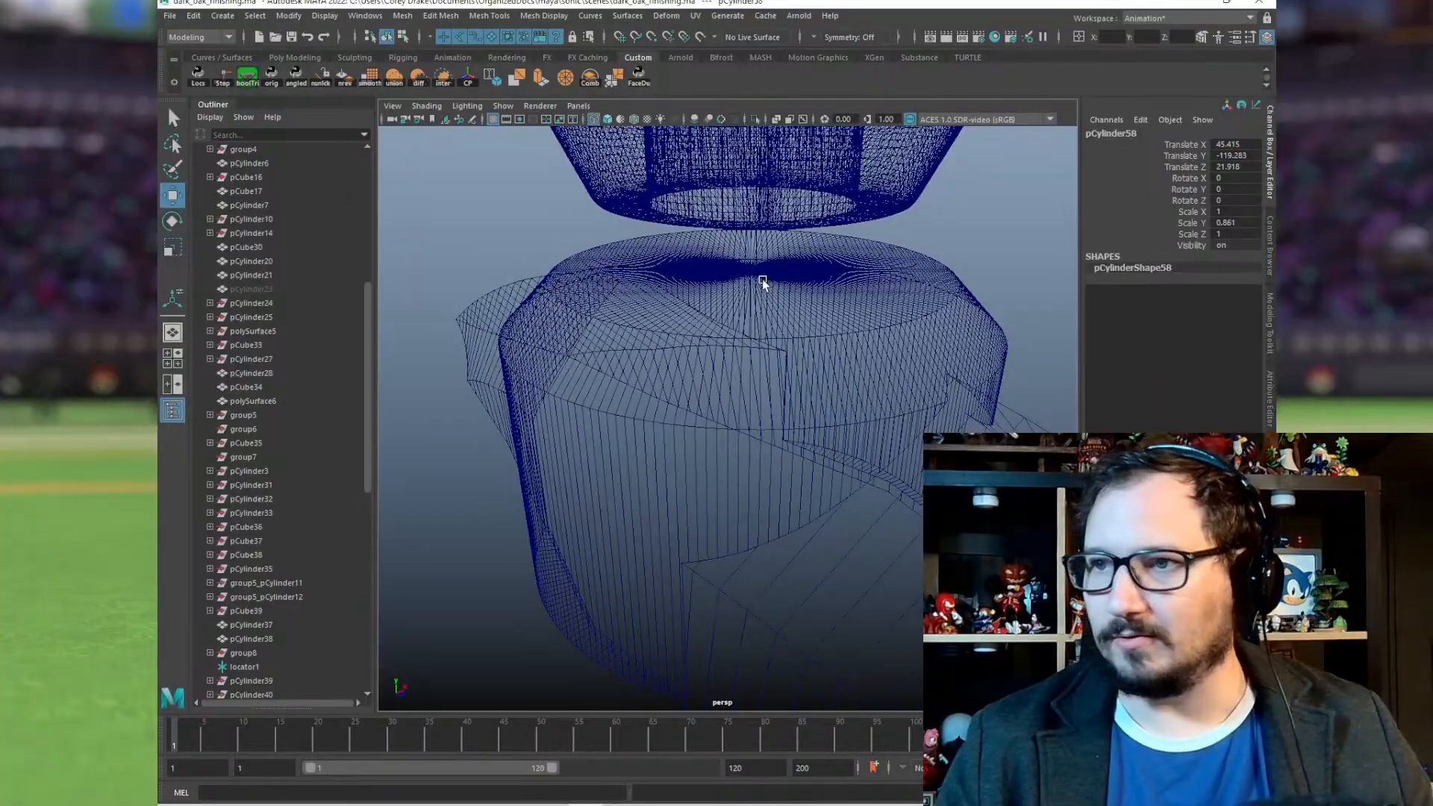
pyautogui.moveTo(762, 279); pyautogui.dragTo(752, 273, button='middle')
pyautogui.scroll(-3, 861, 307)
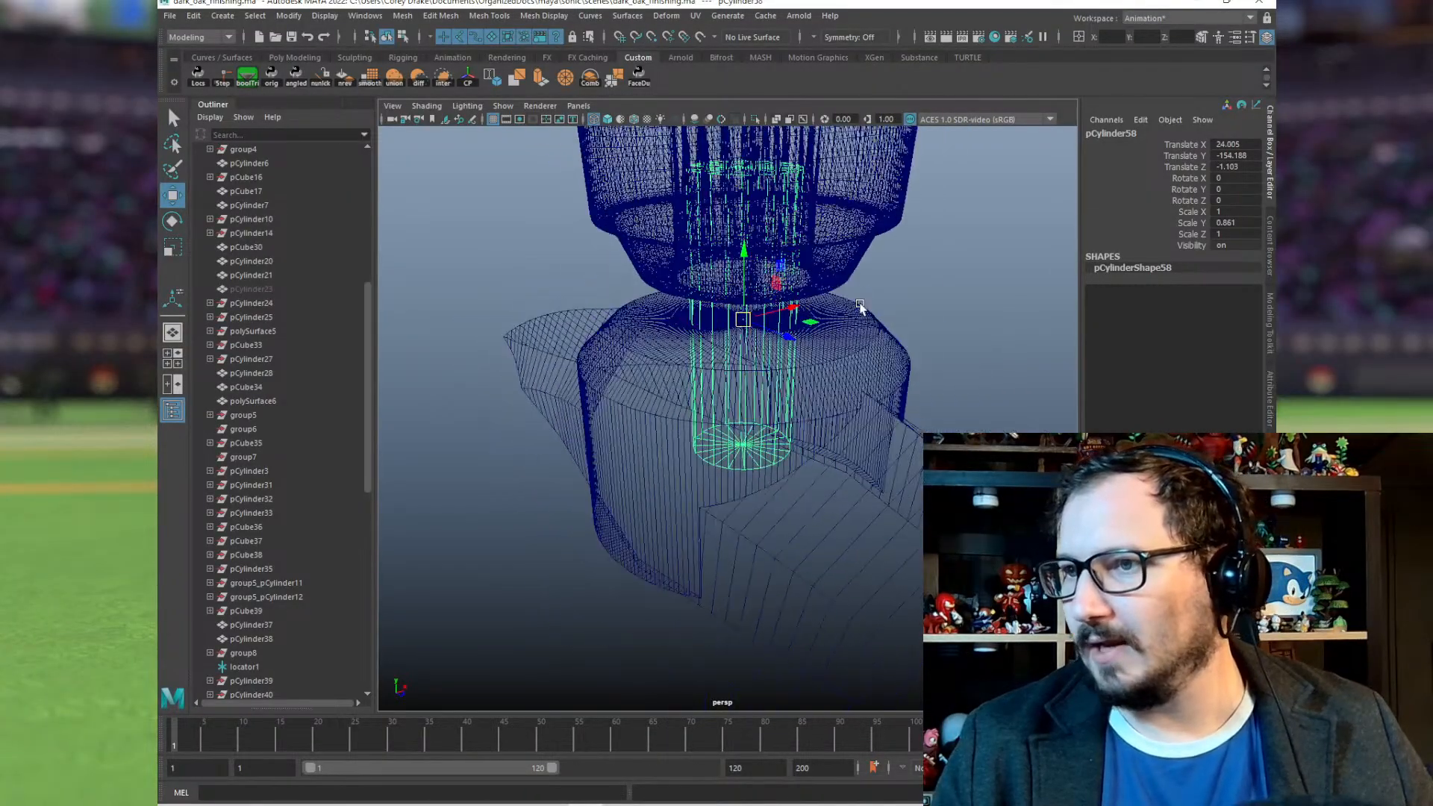
pyautogui.keyDown('alt'); pyautogui.moveTo(860, 307); pyautogui.dragTo(825, 400); pyautogui.keyUp('alt')
pyautogui.press('f')
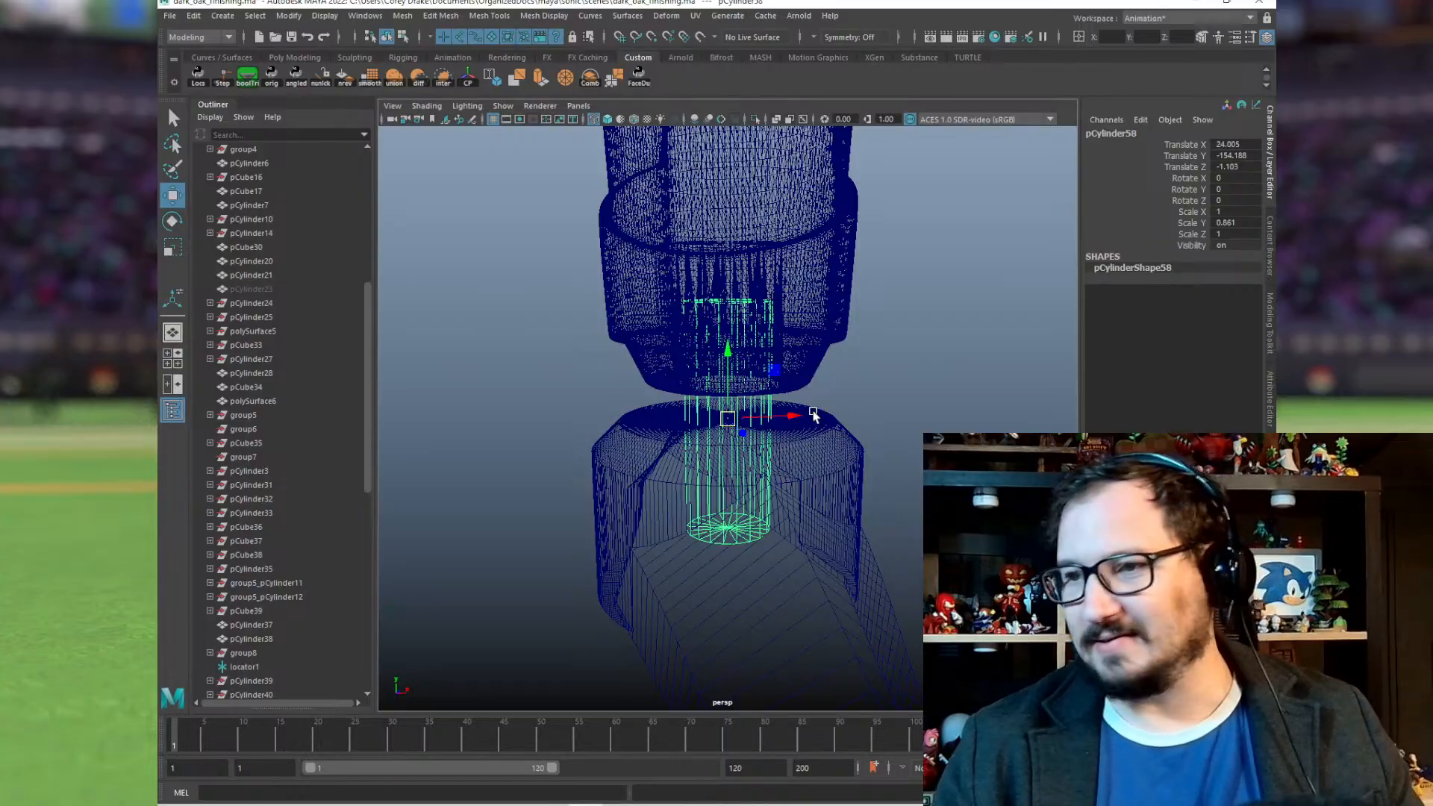
# Step: Duplicate the foot together with its ankle cylinder and move the copies aside along X, placing the cylinder copy at X 112.239
pyautogui.keyDown('alt'); pyautogui.moveTo(758, 452); pyautogui.dragTo(837, 432); pyautogui.keyUp('alt')
pyautogui.click(764, 499)
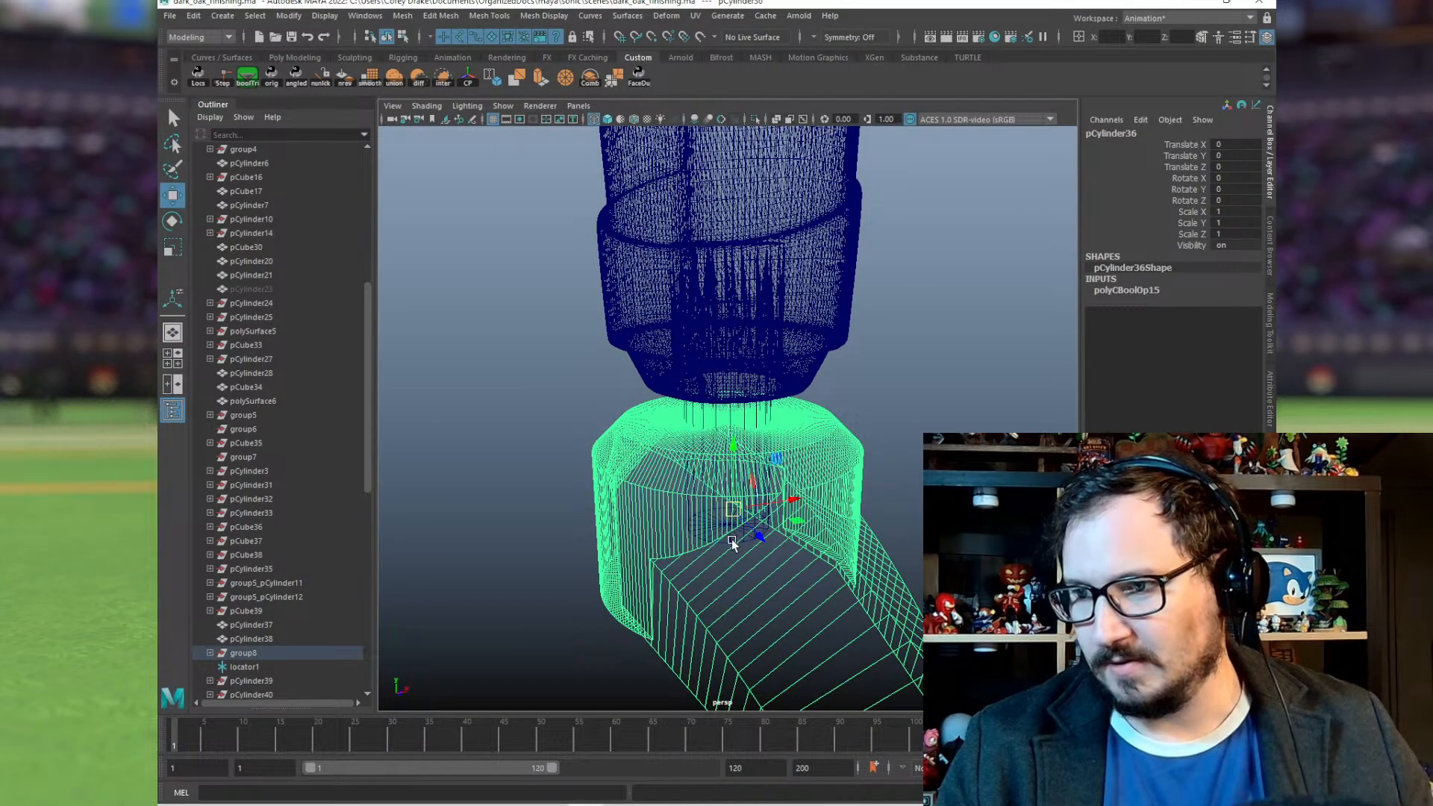
pyautogui.click(731, 539)
pyautogui.scroll(-7, 768, 470)
pyautogui.hotkey('ctrl', 'd')
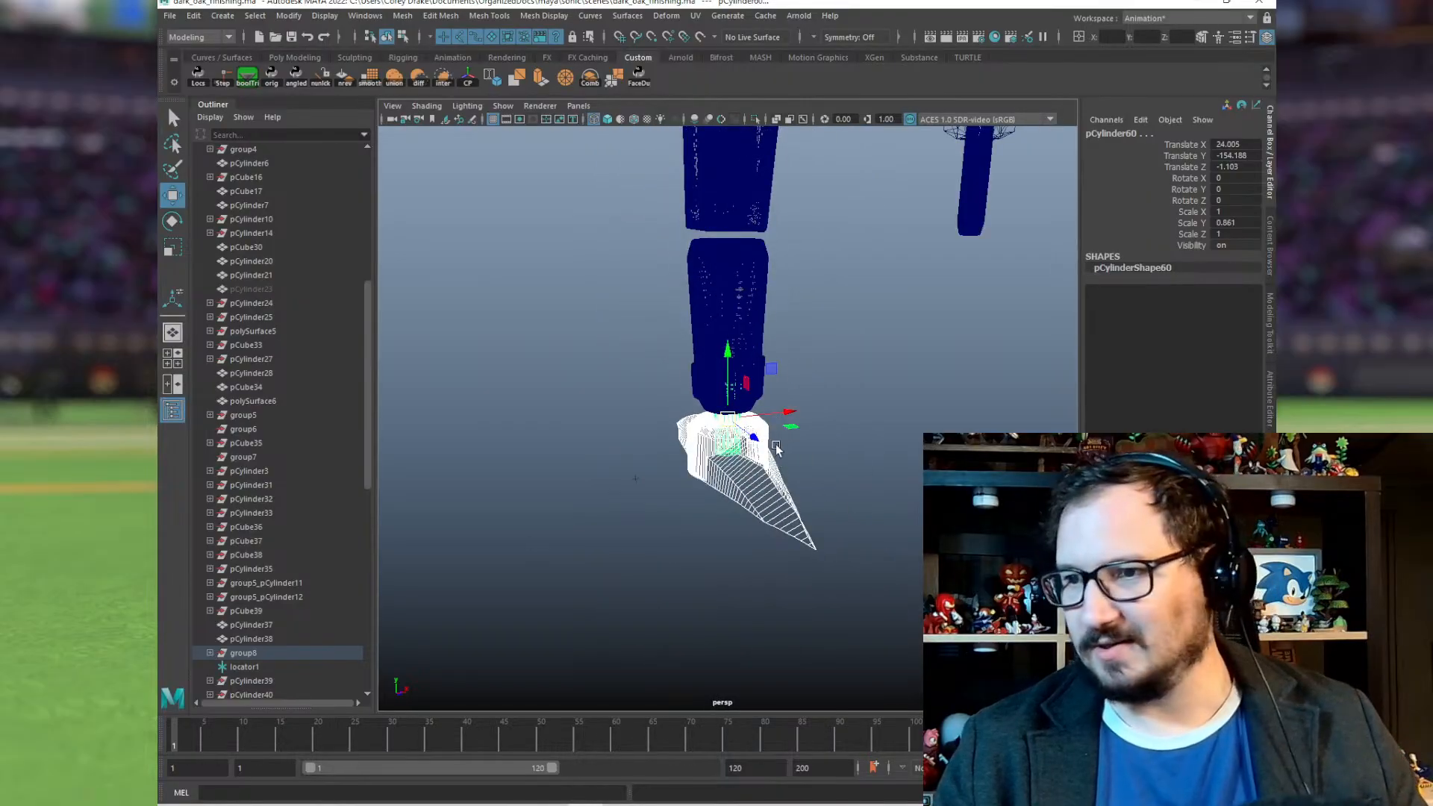
pyautogui.moveTo(784, 410); pyautogui.dragTo(1042, 343)
pyautogui.scroll(8, 769, 468)
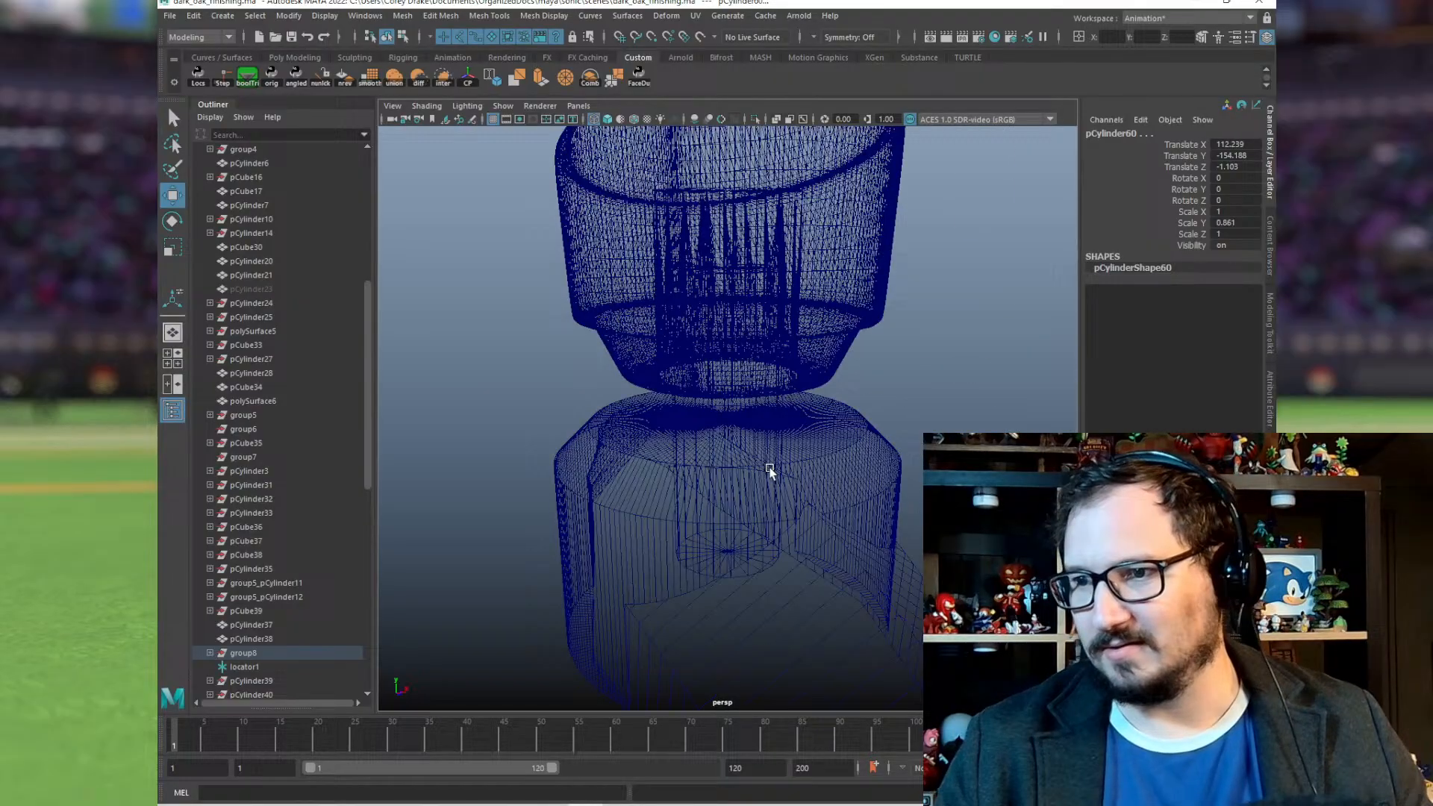
# Step: Subtract the short ankle cylinder from the top of the original foot with a Boolean difference
pyautogui.click(850, 436)
pyautogui.keyDown('shift'); pyautogui.click(777, 412); pyautogui.keyUp('shift')
pyautogui.keyDown('alt'); pyautogui.moveTo(812, 415); pyautogui.dragTo(778, 402); pyautogui.keyUp('alt')
pyautogui.click(416, 77)
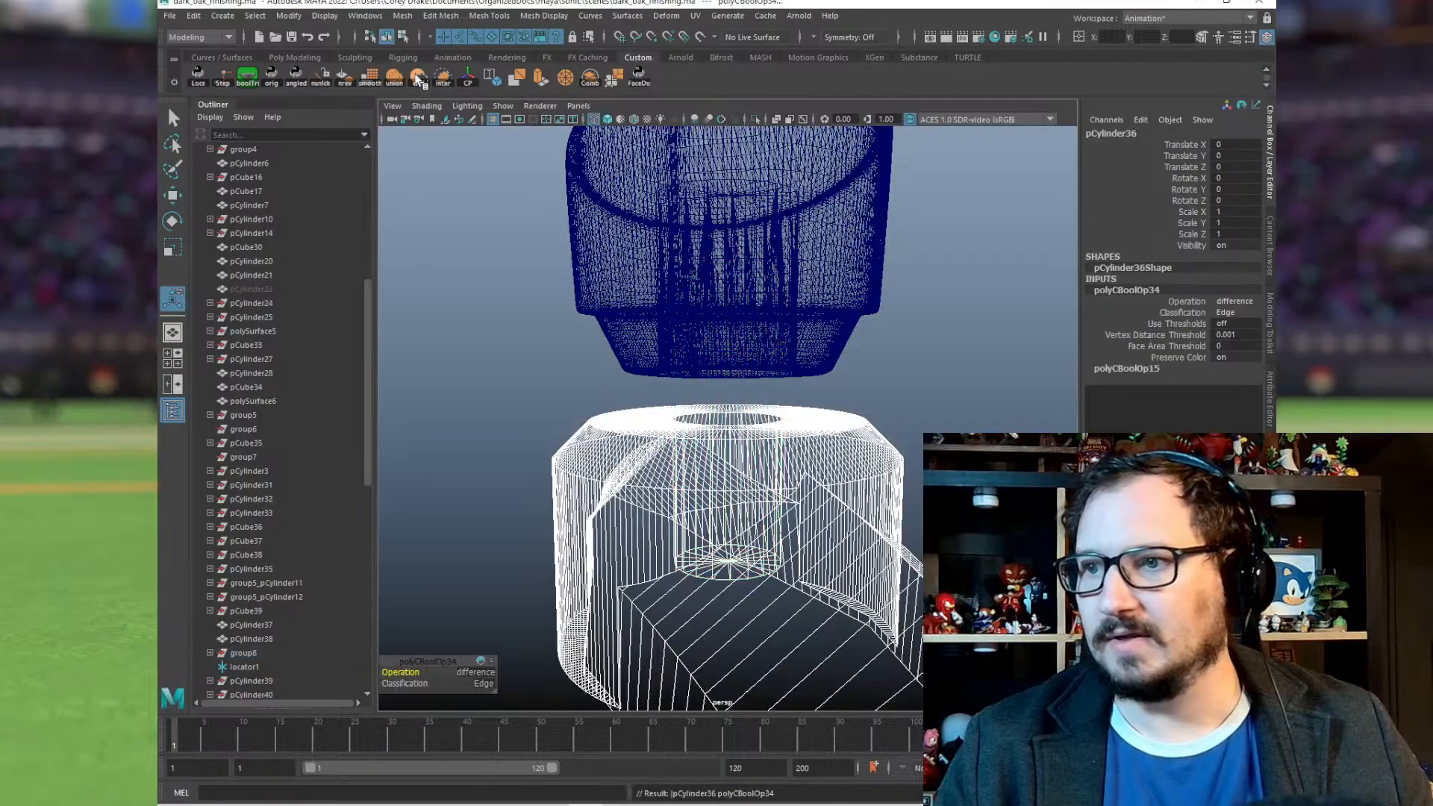
pyautogui.keyDown('alt'); pyautogui.moveTo(886, 396); pyautogui.dragTo(515, 421); pyautogui.keyUp('alt')
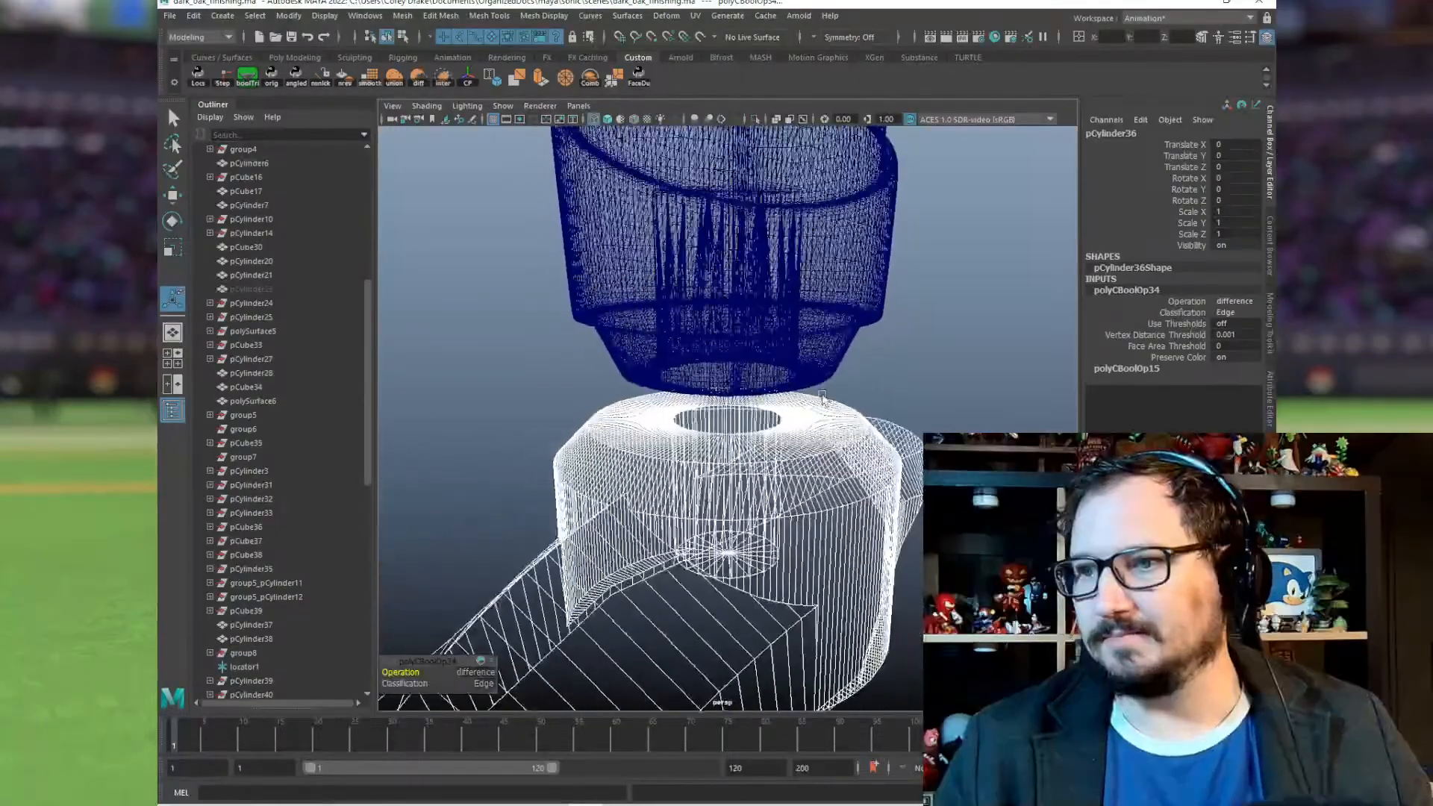
# Step: Triangulate the foot mesh, export the foot as a selection and deselect it
pyautogui.scroll(-5, 744, 482)
pyautogui.click(745, 483)
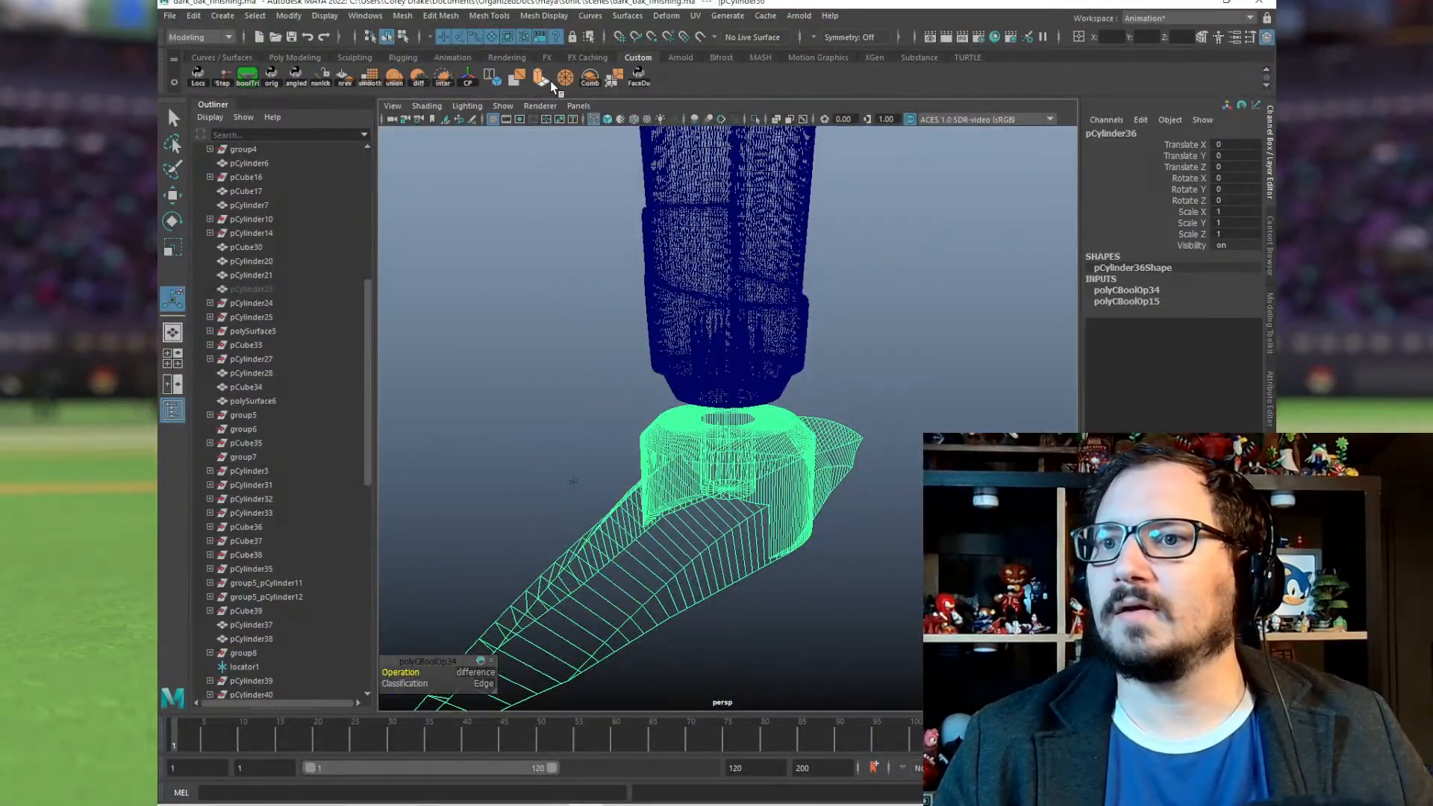
pyautogui.click(516, 77)
pyautogui.click(824, 545)
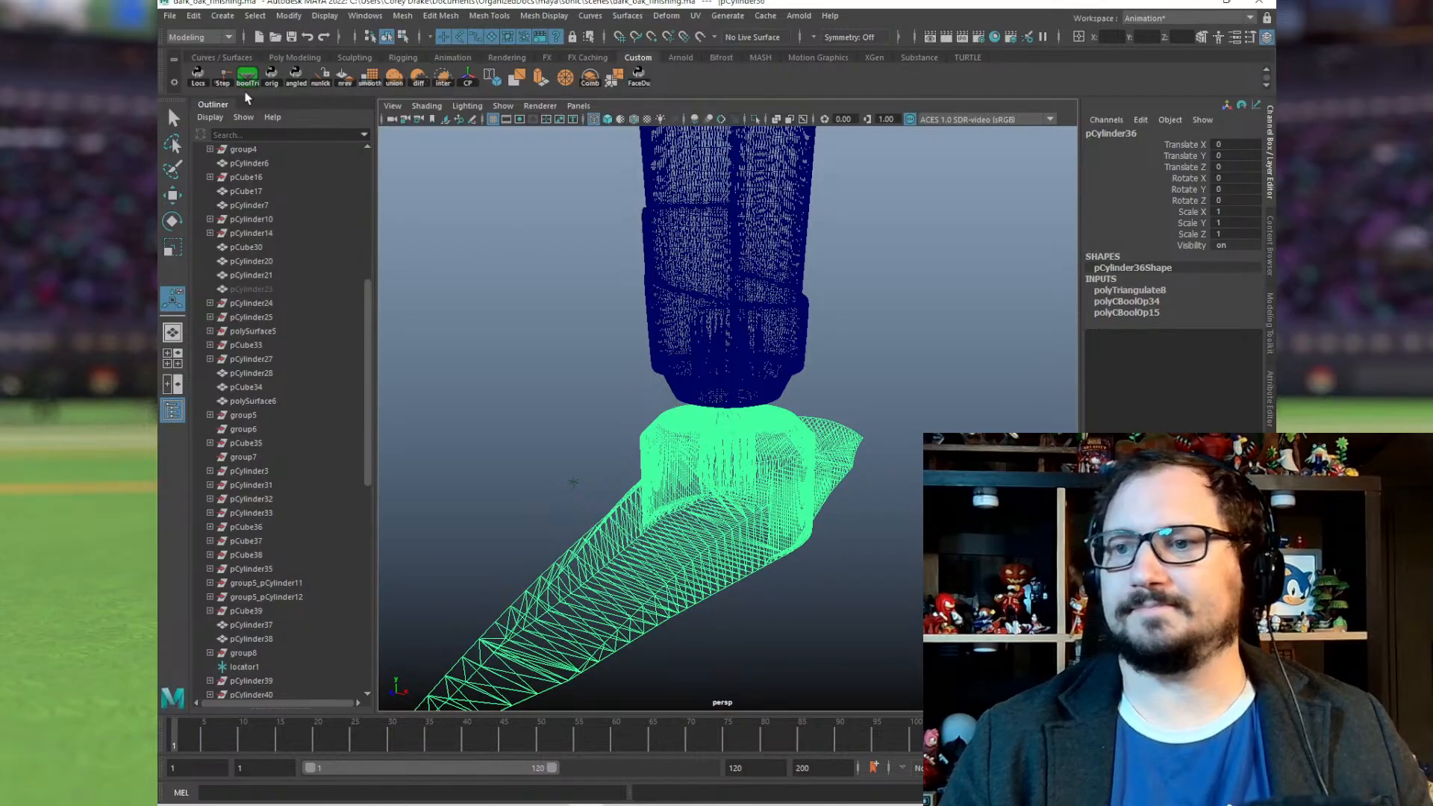
pyautogui.click(170, 16)
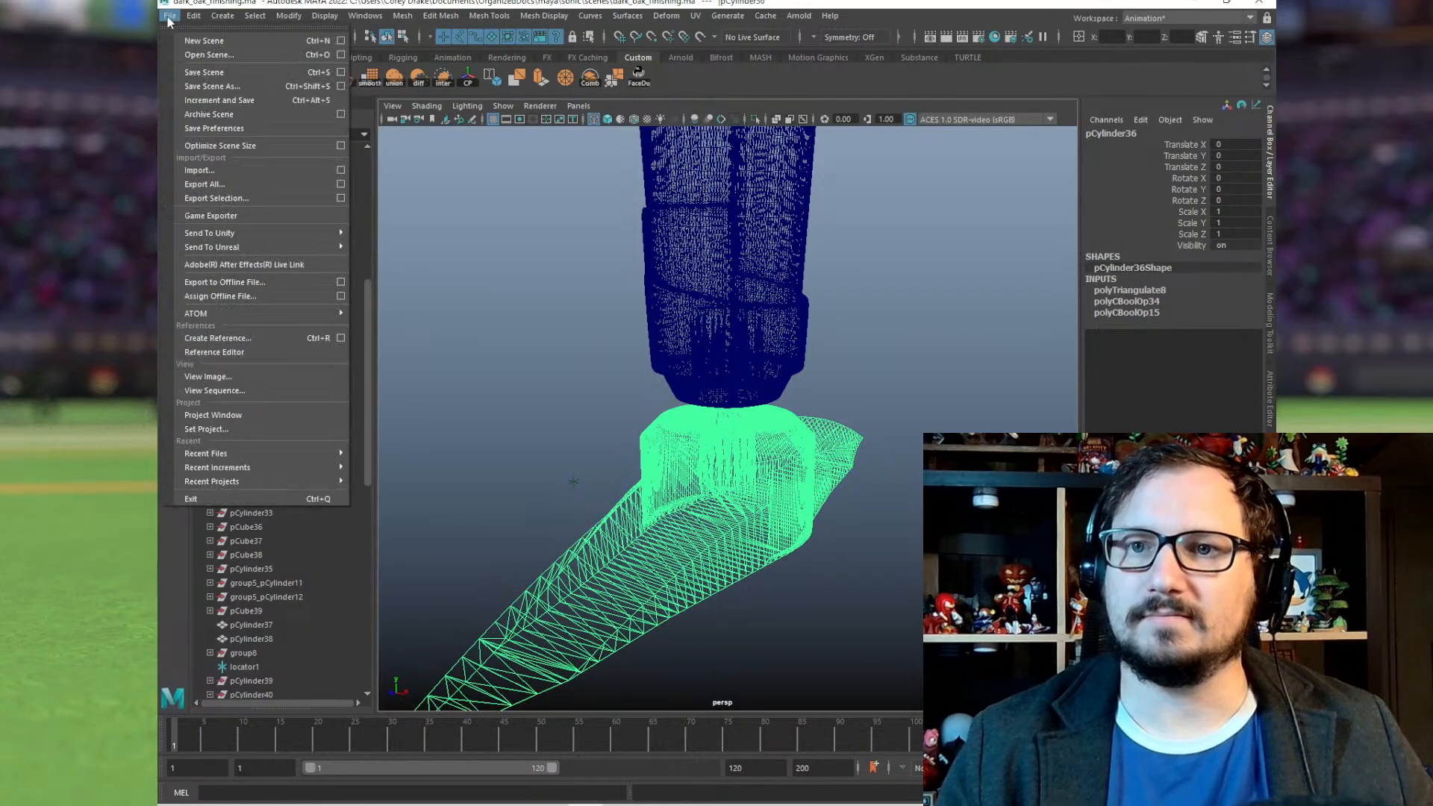
pyautogui.click(222, 198)
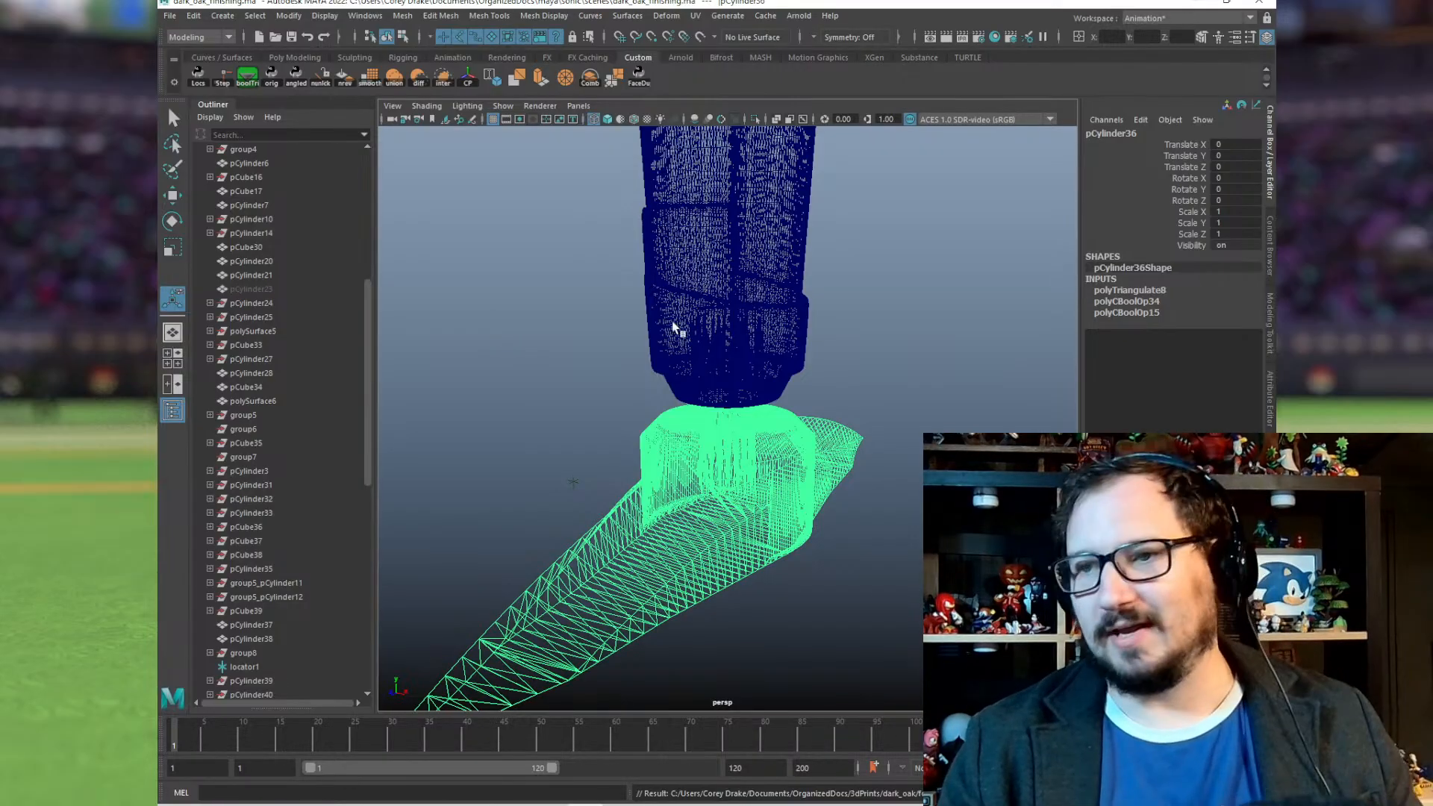
pyautogui.click(580, 333)
pyautogui.scroll(-10, 630, 303)
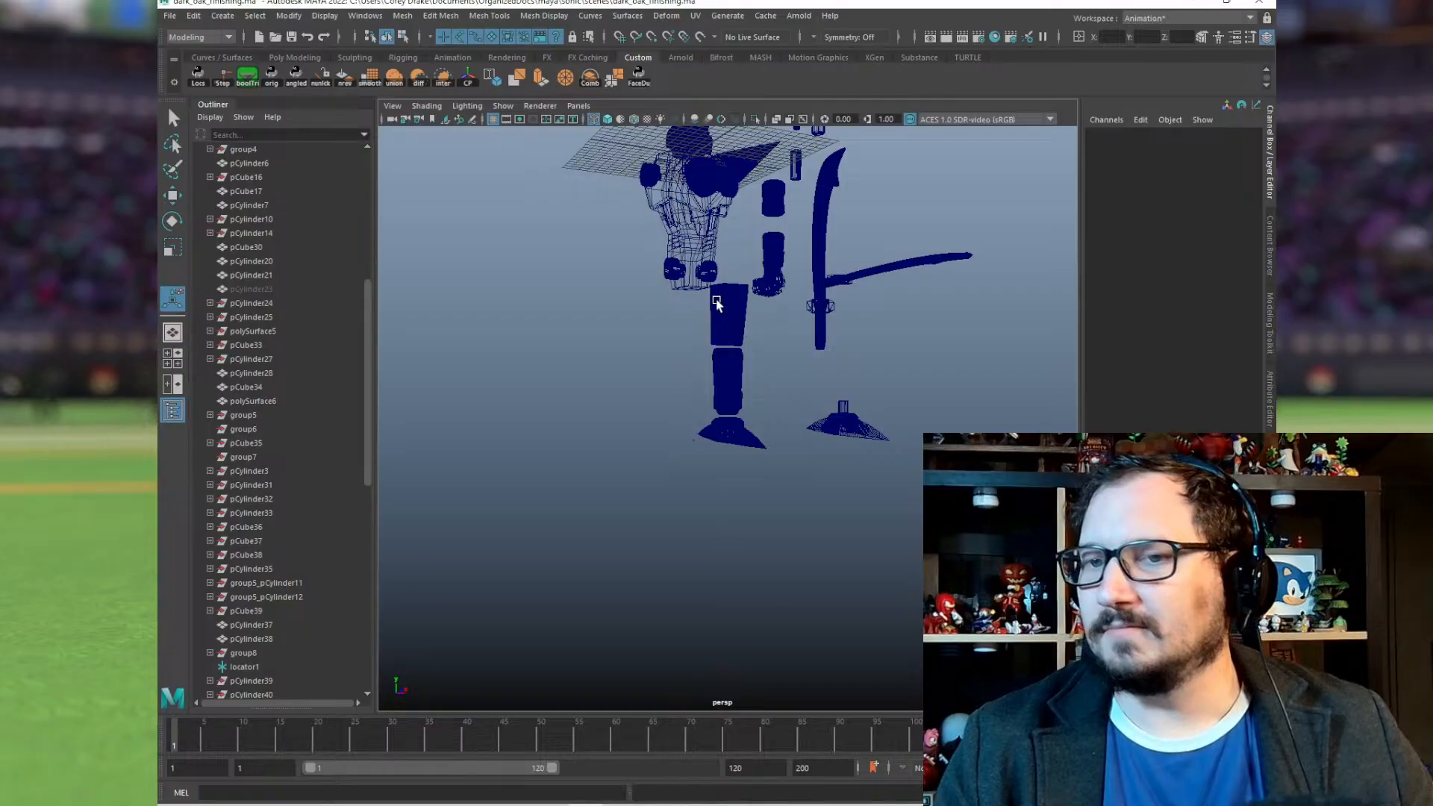
# Step: Return the robot figure to shaded display, view the whole model and switch to Bambu Studio
pyautogui.press('5')
pyautogui.scroll(-2, 718, 316)
pyautogui.keyDown('alt'); pyautogui.moveTo(805, 306); pyautogui.dragTo(744, 312); pyautogui.keyUp('alt')
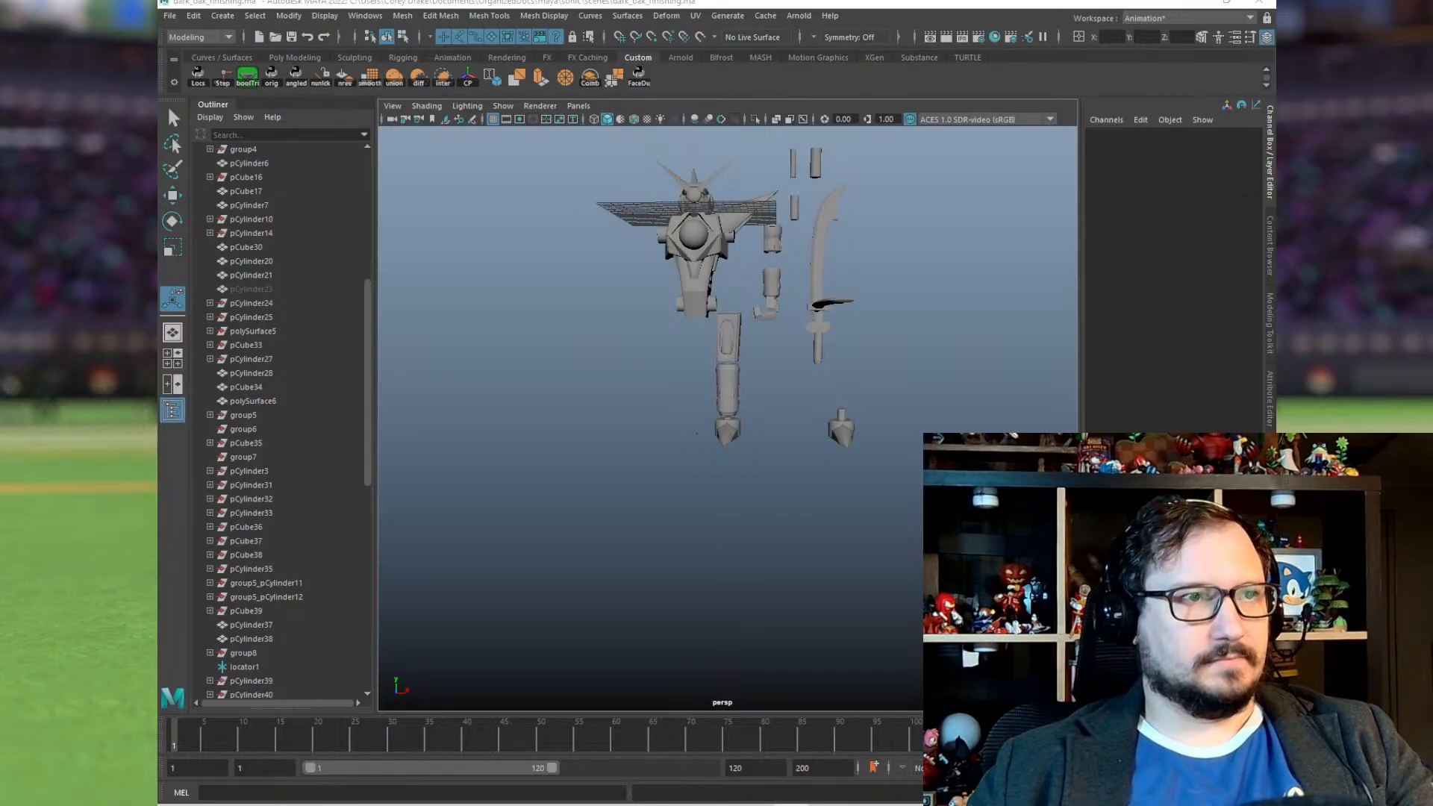
pyautogui.moveTo(157, 246); pyautogui.dragTo(756, 81)
pyautogui.doubleClick(756, 72)
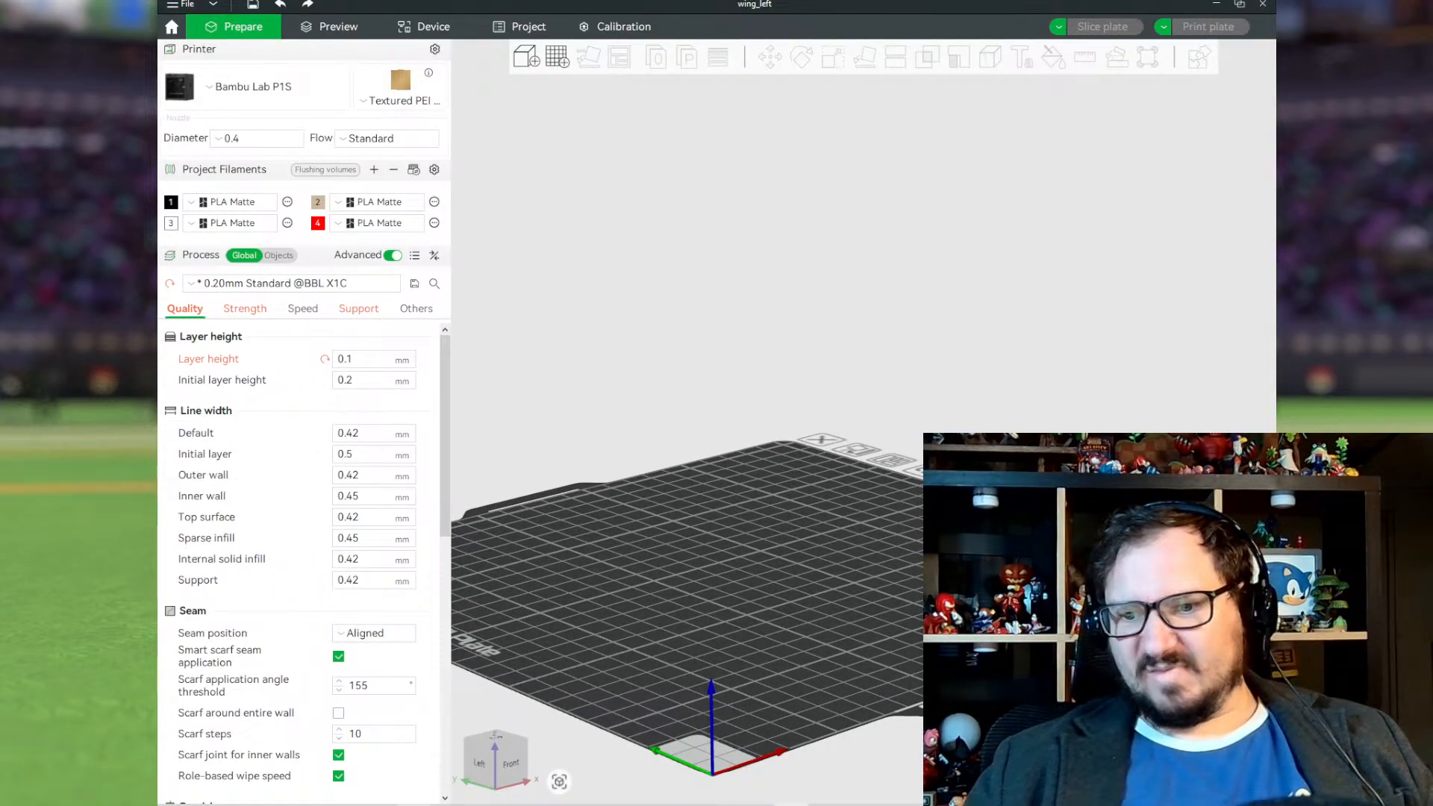
# Step: Open a file browser, import body.stl onto the empty print plate and select it
pyautogui.press('super+e')
pyautogui.moveTo(745, 111); pyautogui.dragTo(0, 142)
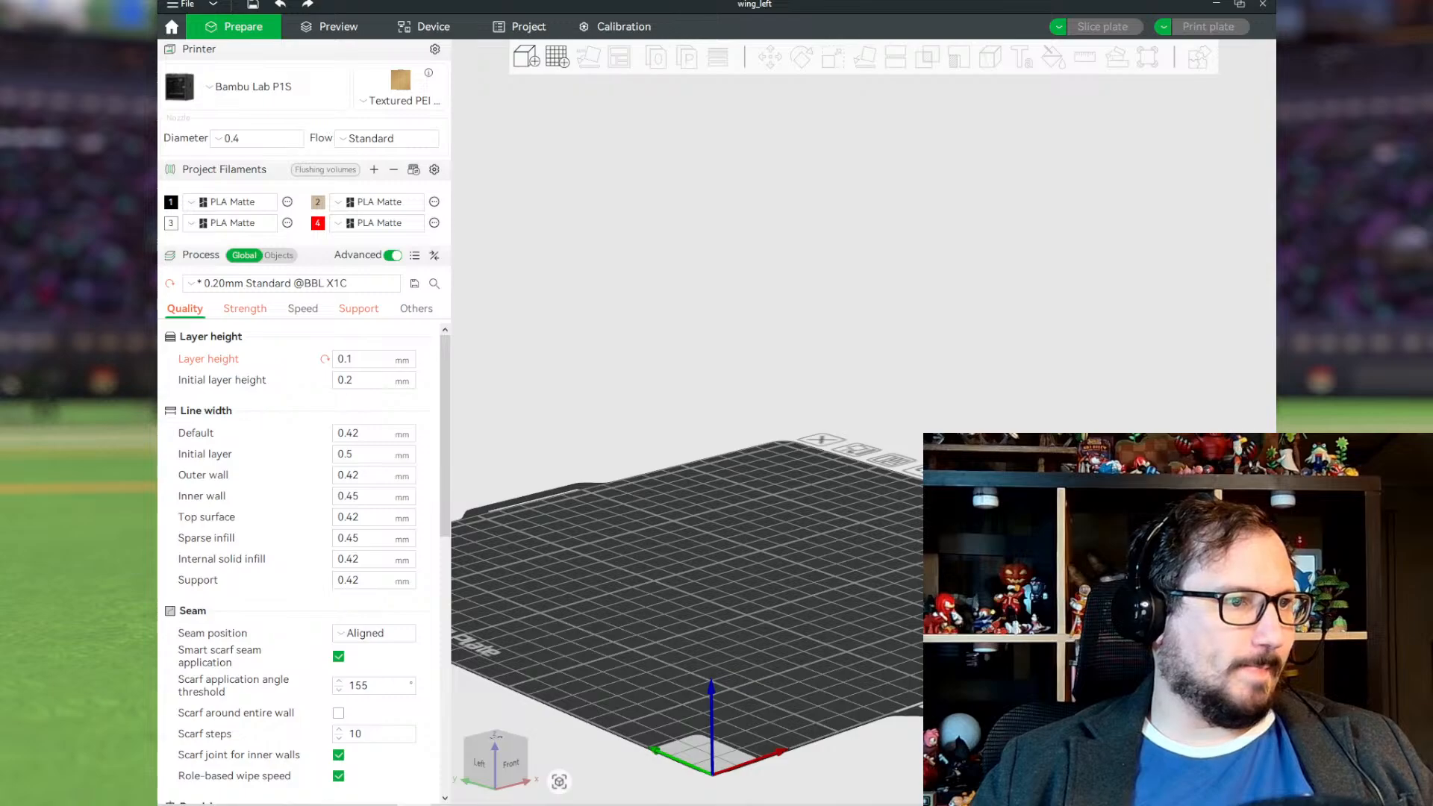
pyautogui.moveTo(922, 477); pyautogui.dragTo(799, 589)
pyautogui.moveTo(853, 444); pyautogui.dragTo(737, 534)
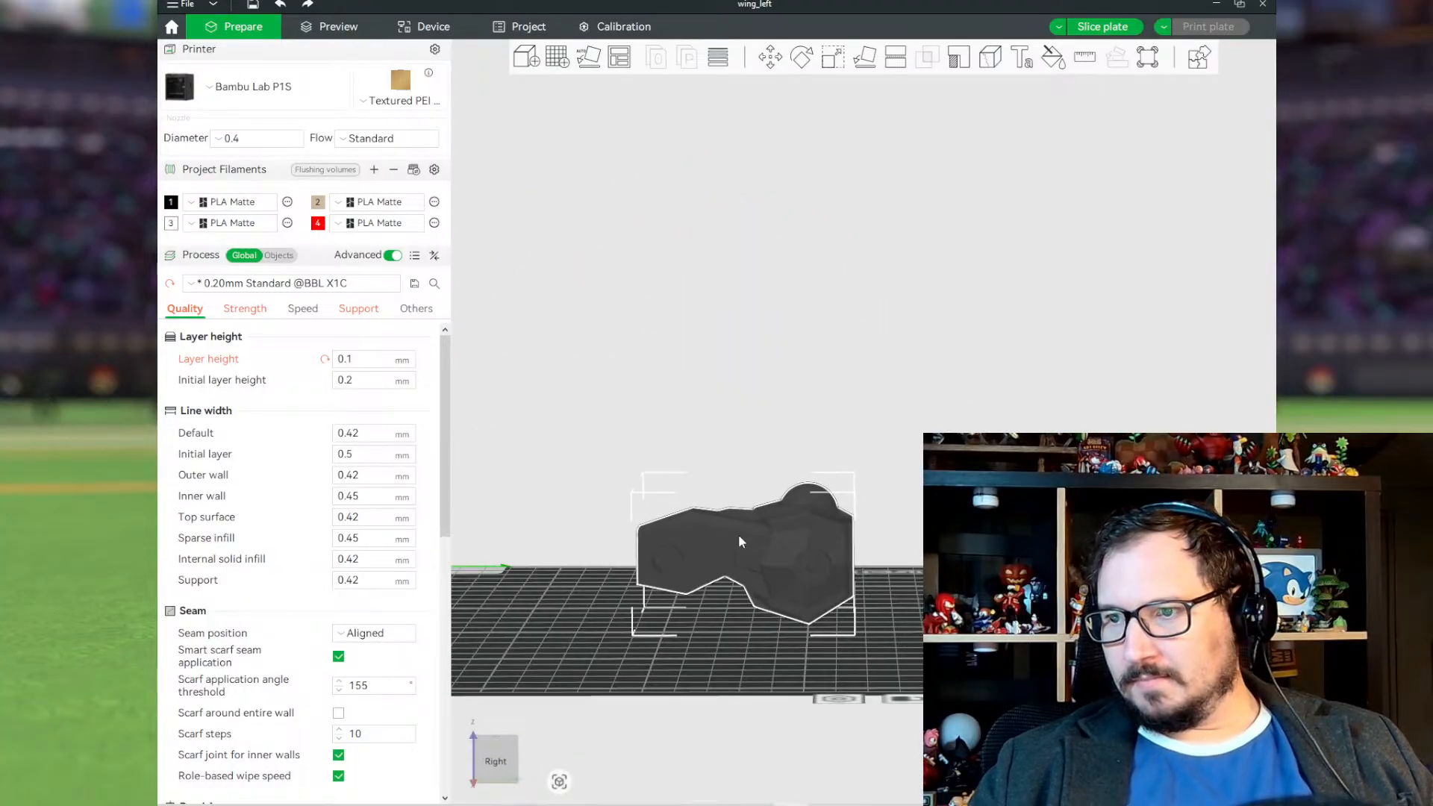
pyautogui.click(745, 549)
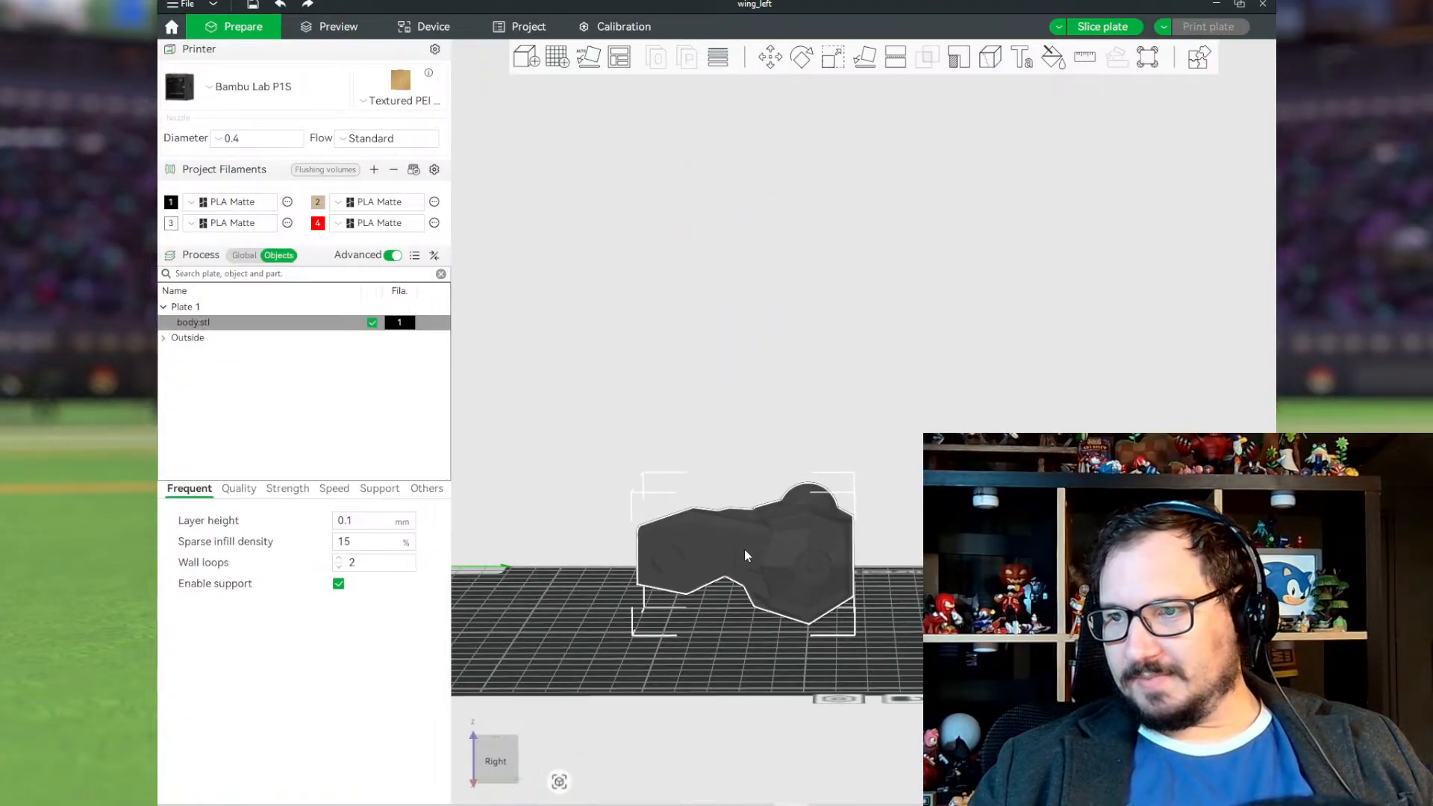
# Step: Rotate the body slightly about the X axis so its back lies closer to flat on the plate
pyautogui.click(795, 59)
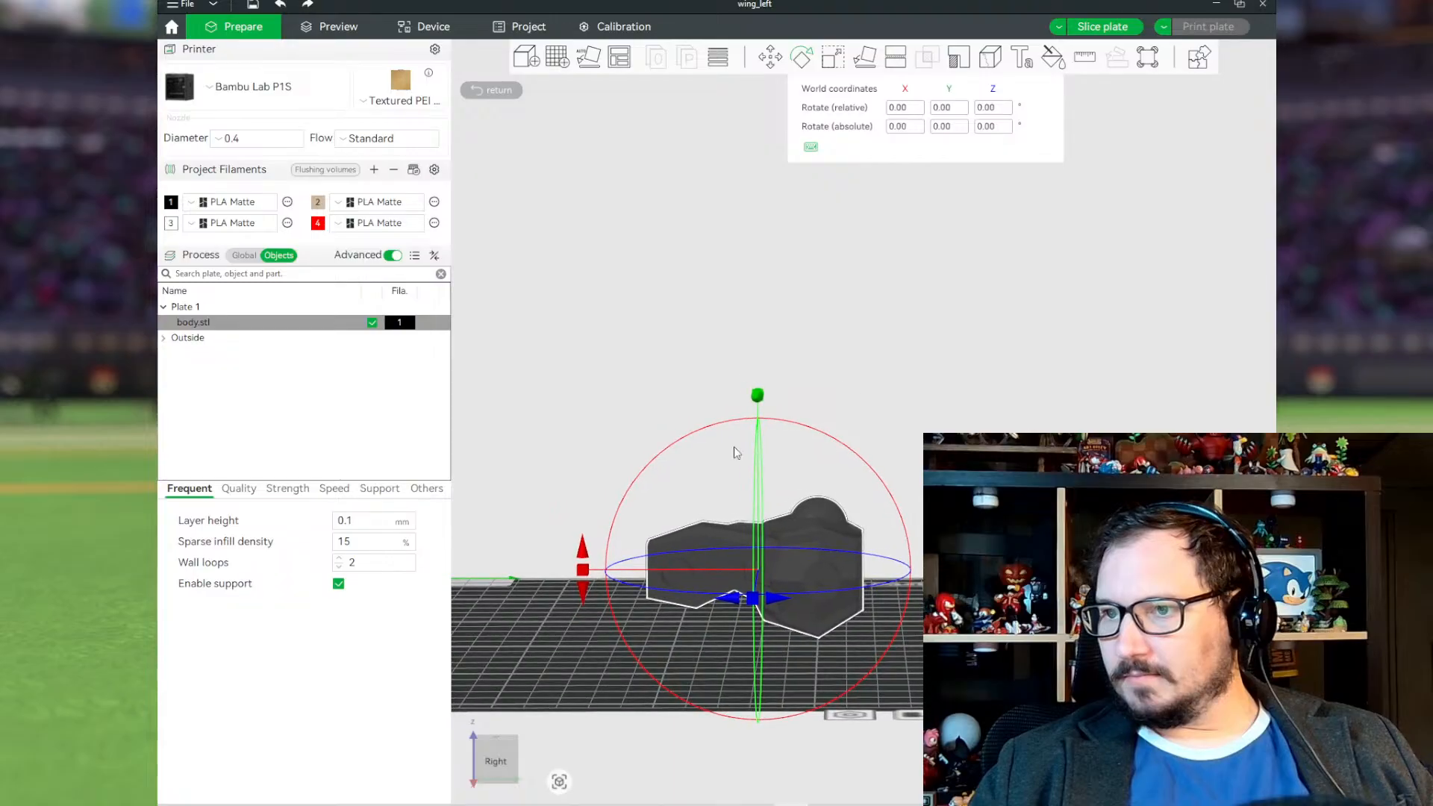
pyautogui.moveTo(586, 569); pyautogui.dragTo(581, 610)
pyautogui.moveTo(643, 438); pyautogui.dragTo(855, 515)
pyautogui.moveTo(927, 581); pyautogui.dragTo(926, 598)
# Step: Import calf_left.stl onto the plate and move it clear of the body
pyautogui.moveTo(936, 462); pyautogui.dragTo(894, 490)
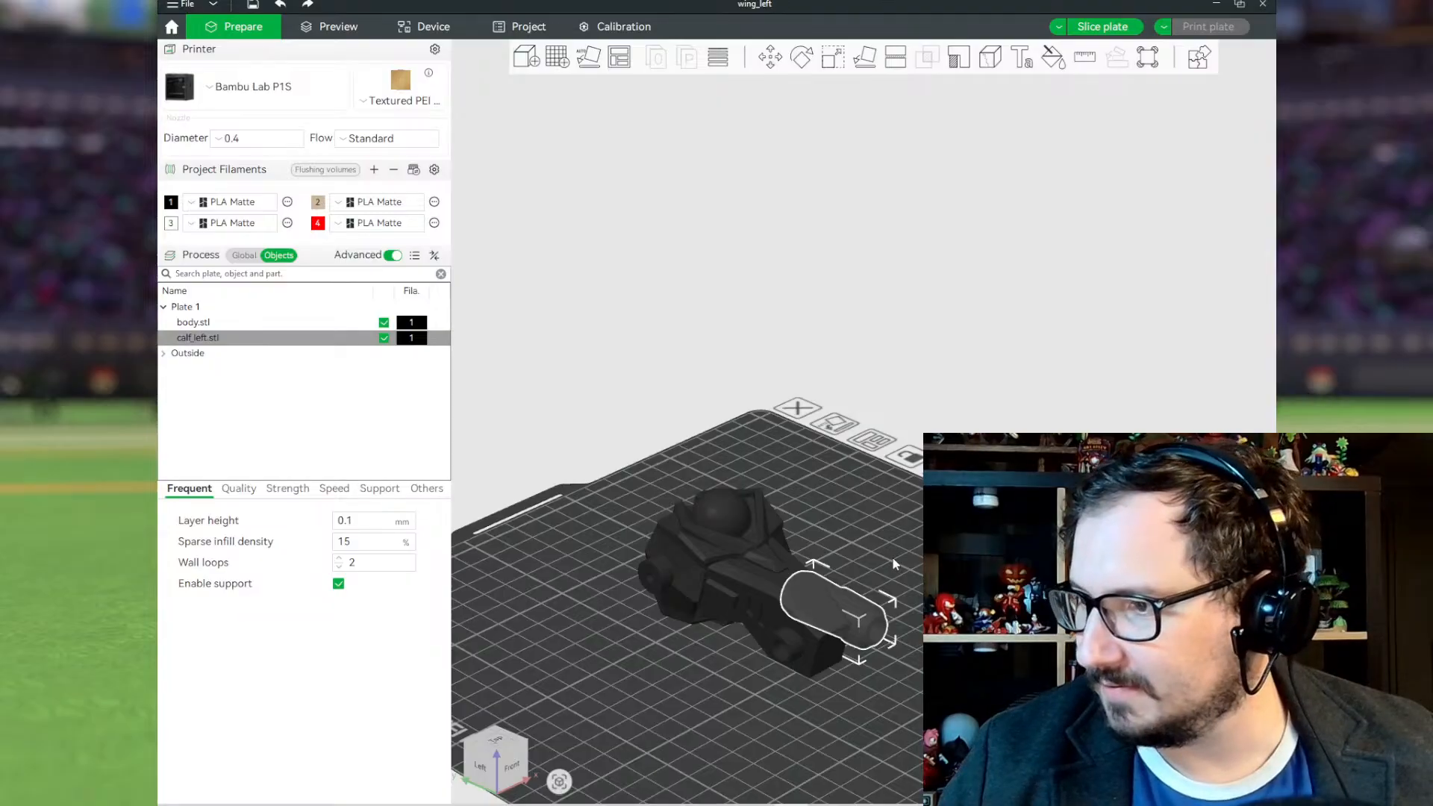
pyautogui.press('1')
pyautogui.moveTo(820, 659); pyautogui.dragTo(911, 643)
pyautogui.moveTo(977, 625); pyautogui.dragTo(912, 615, button='right')
pyautogui.moveTo(912, 615); pyautogui.dragTo(845, 641)
pyautogui.scroll(5, 851, 649)
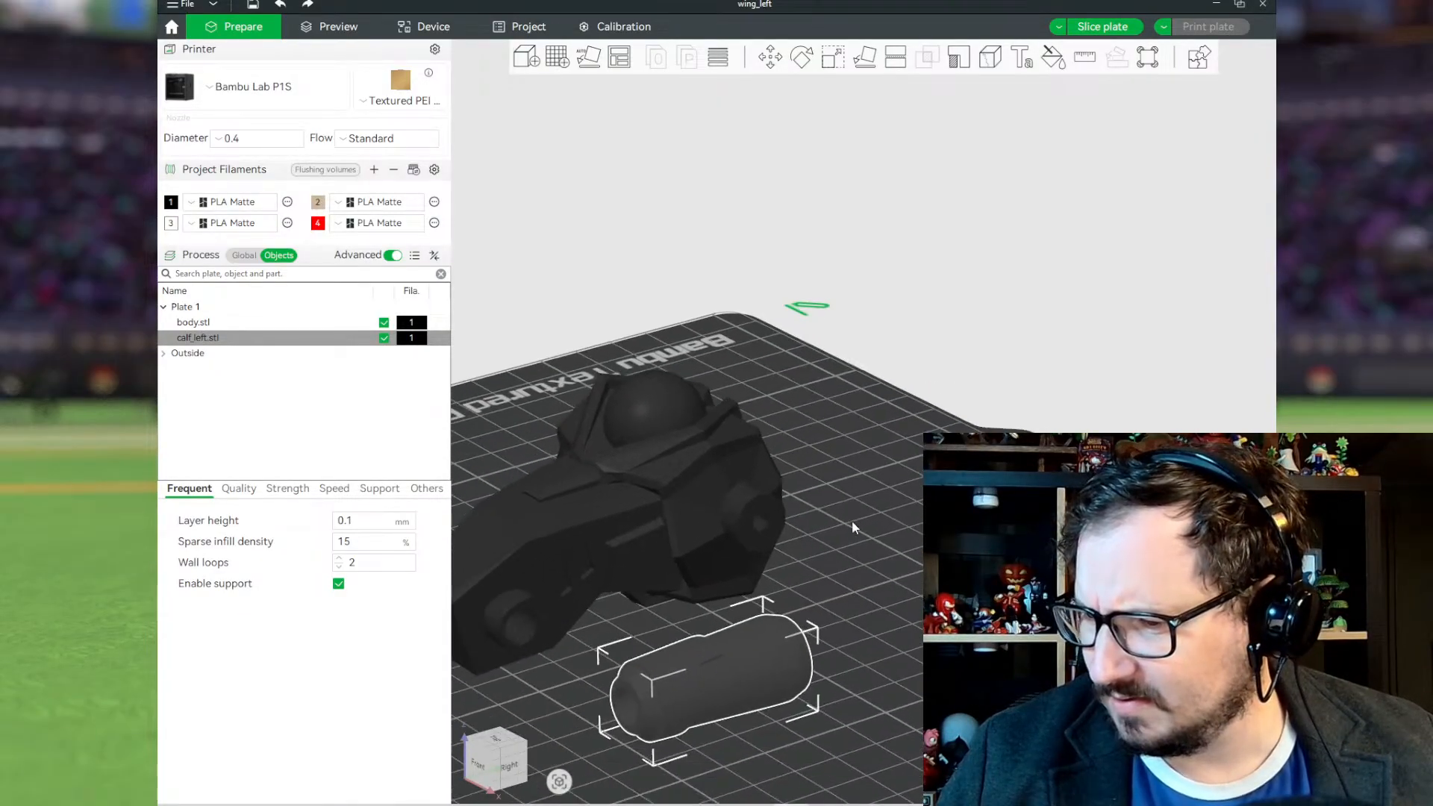
# Step: Stand the calf upright on its flat end with Lay on Face and activate the Move tool
pyautogui.moveTo(804, 552); pyautogui.dragTo(758, 542)
pyautogui.click(862, 60)
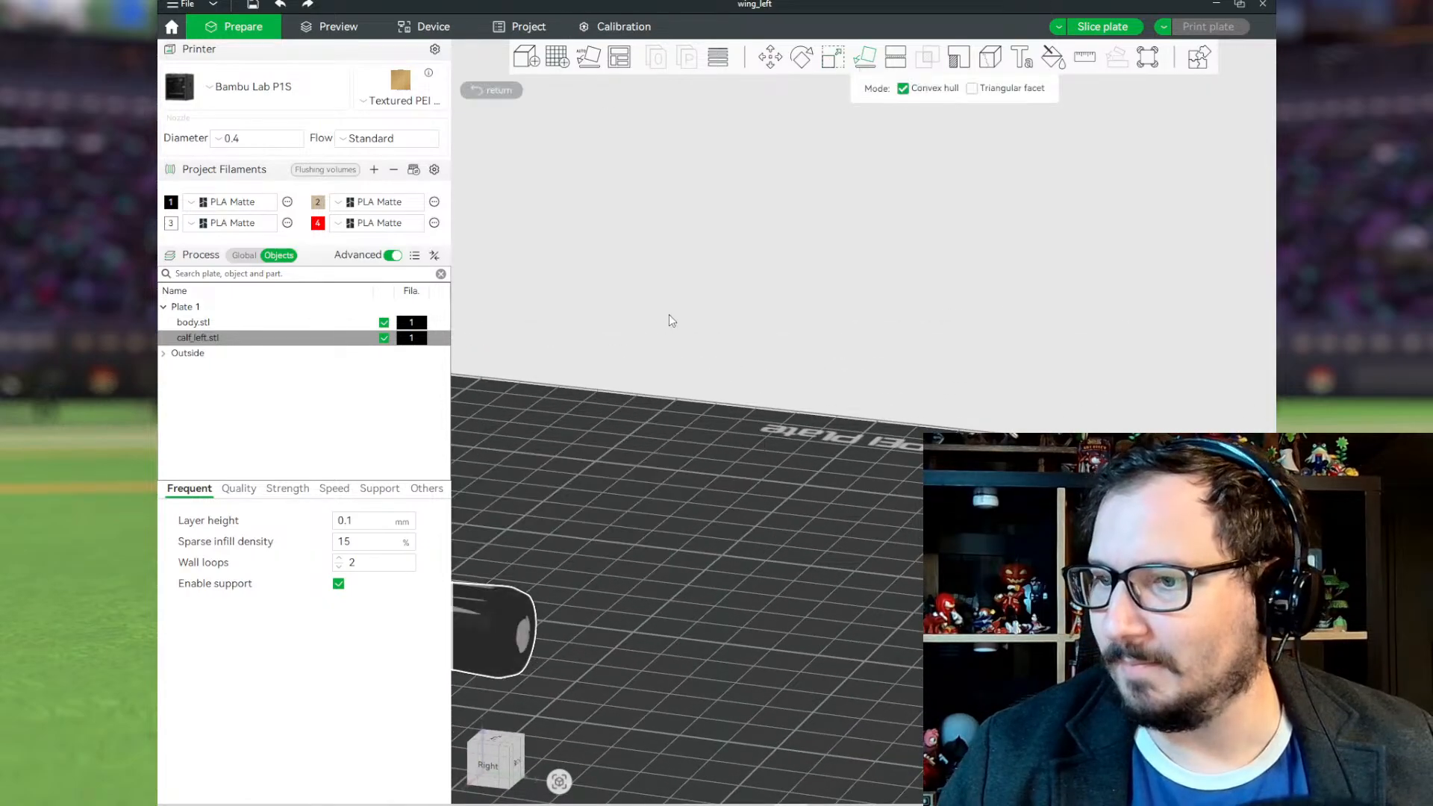
pyautogui.moveTo(598, 470); pyautogui.dragTo(784, 418)
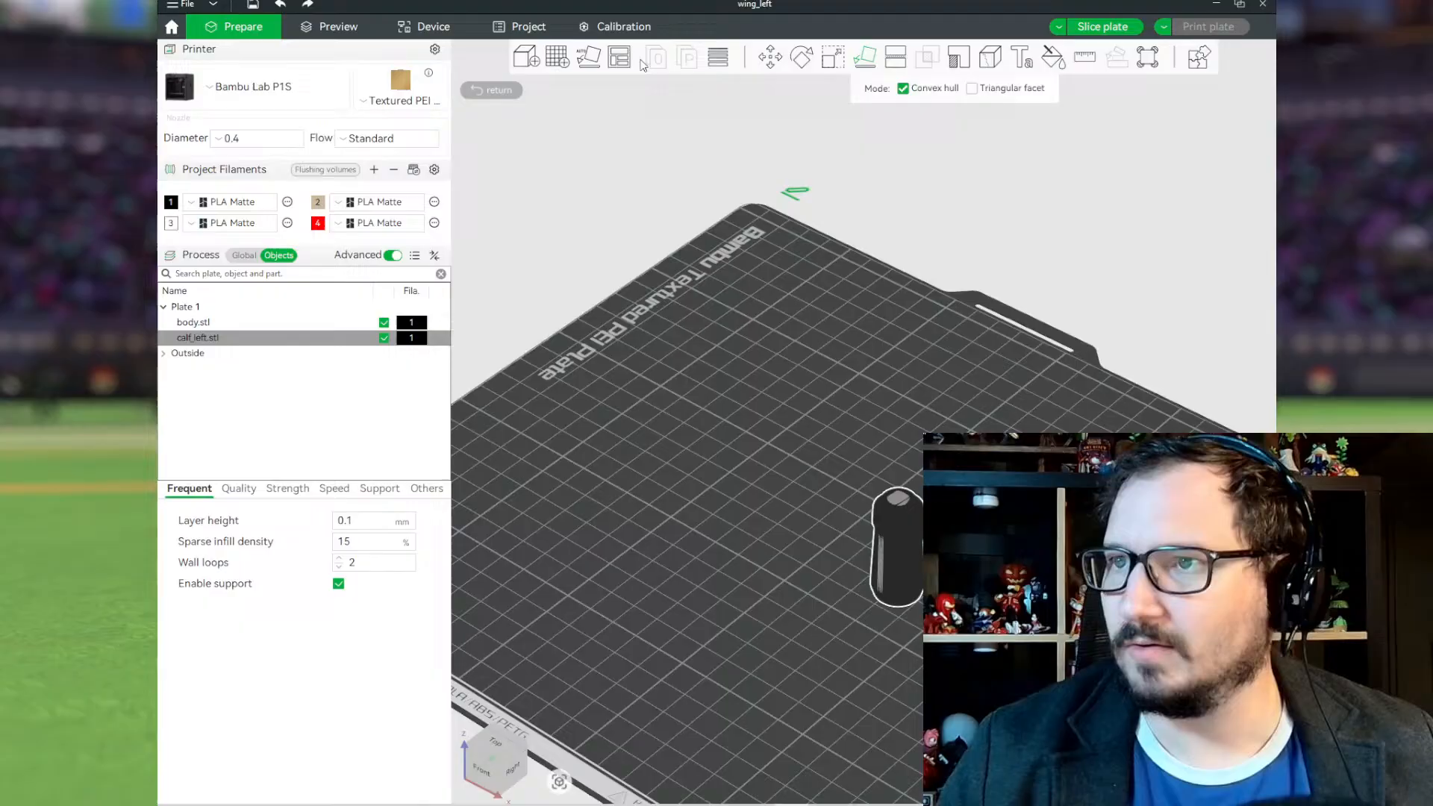
pyautogui.click(770, 58)
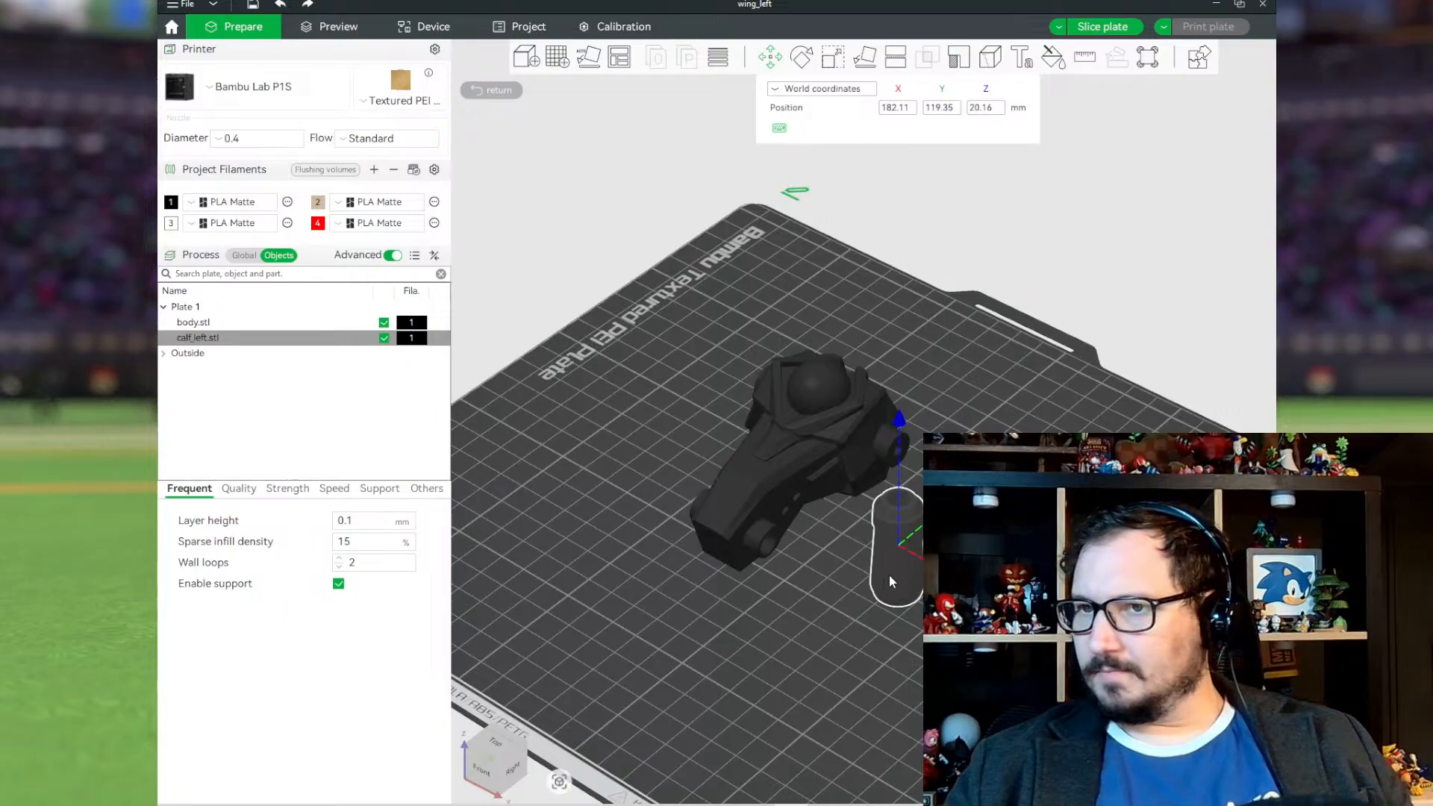
# Step: Duplicate the left calf and mirror the copy for the other leg
pyautogui.hotkey('ctrl', 'v')
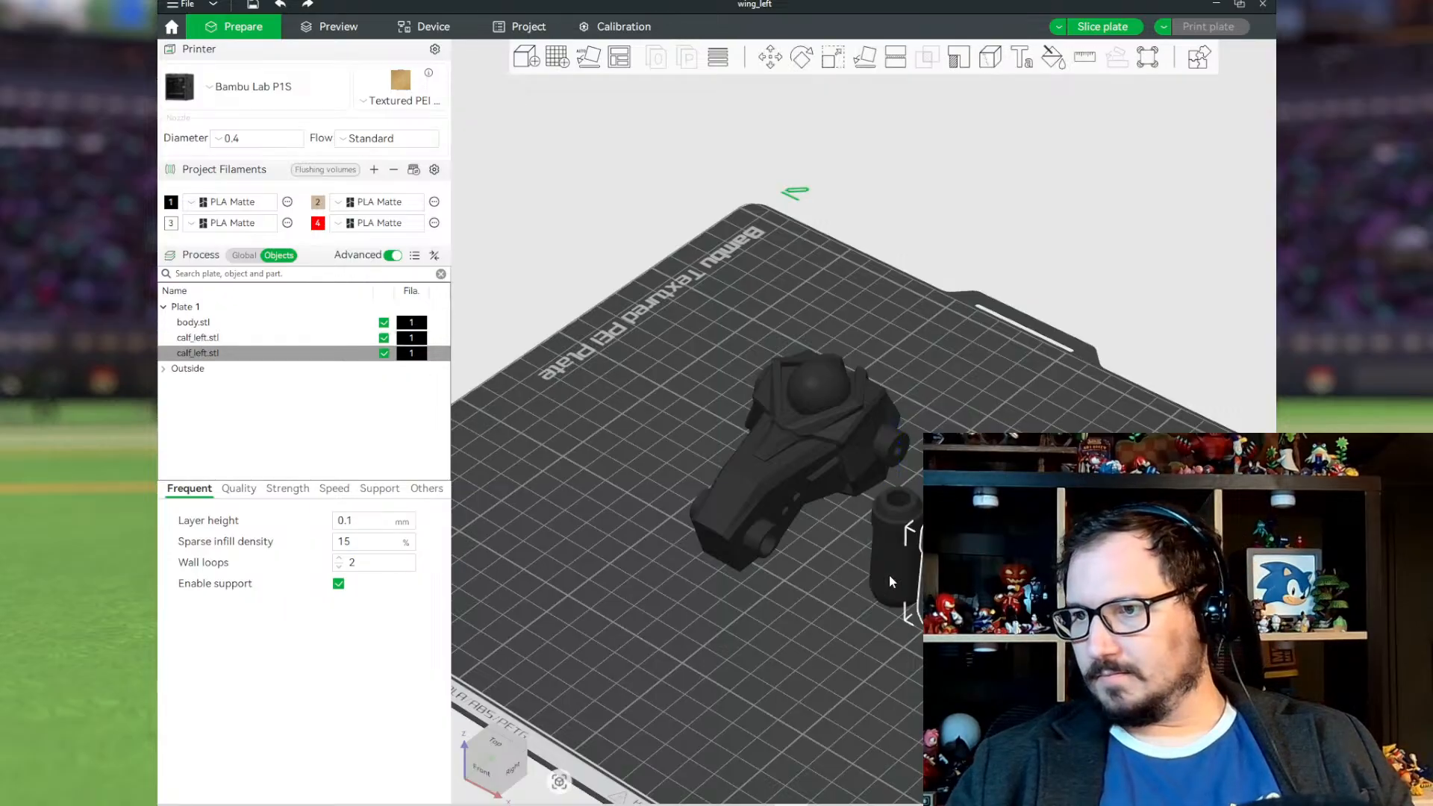
pyautogui.rightClick(956, 578)
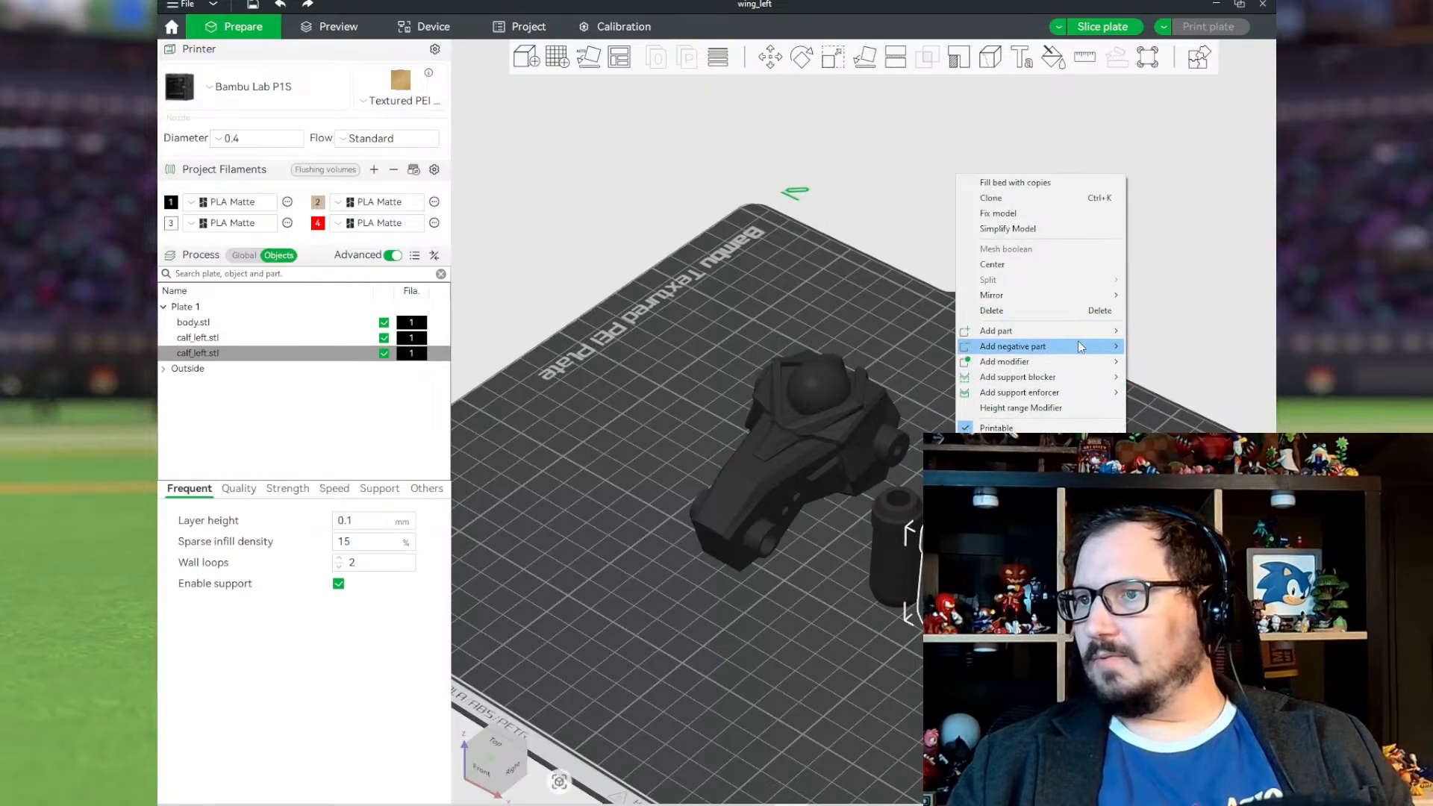
pyautogui.moveTo(1074, 295)
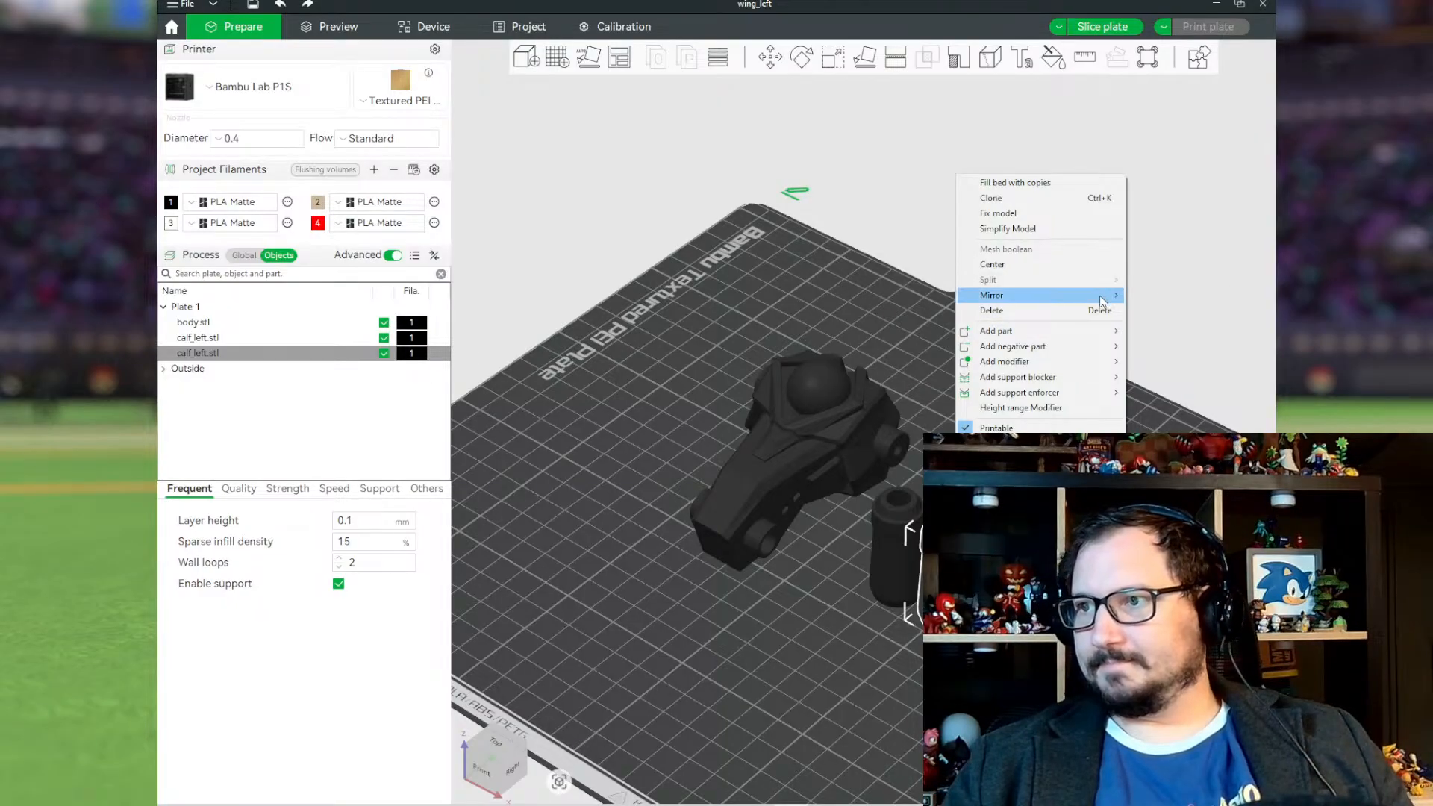
pyautogui.click(1155, 297)
pyautogui.moveTo(1087, 371); pyautogui.dragTo(1058, 481)
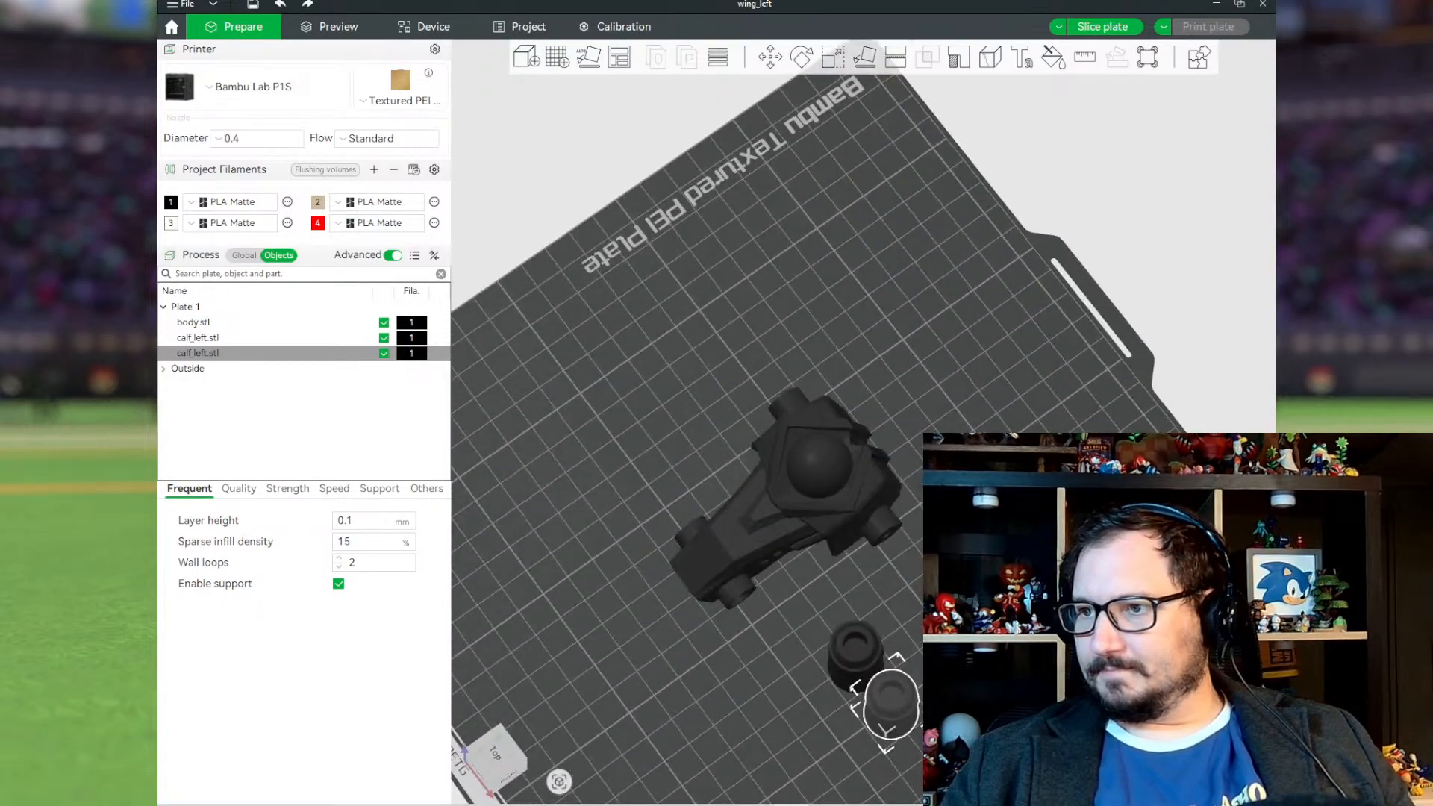
# Step: Move the mirrored calf closer to the body and shift the original calf next to it
pyautogui.moveTo(898, 692); pyautogui.dragTo(935, 574)
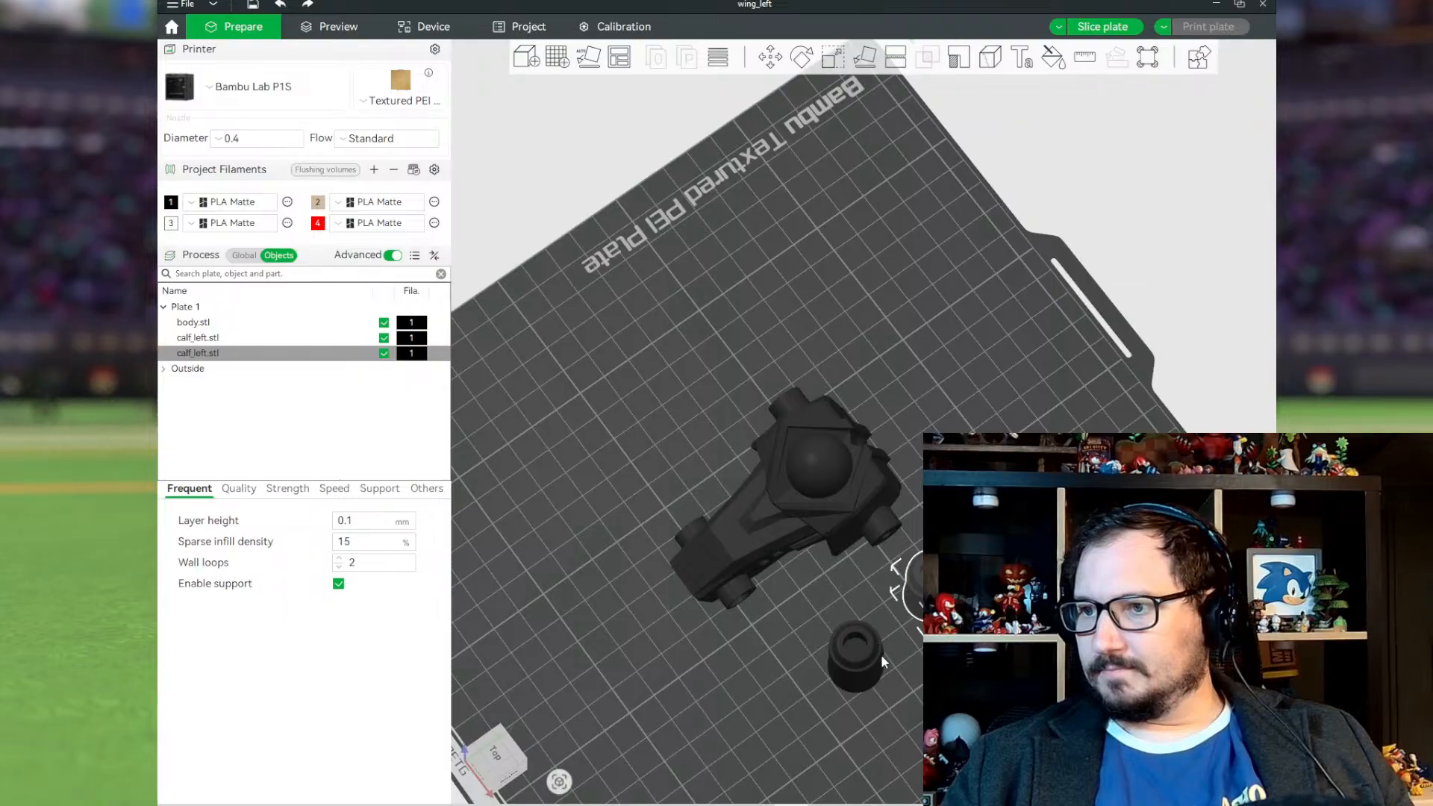
pyautogui.moveTo(870, 661); pyautogui.dragTo(878, 639)
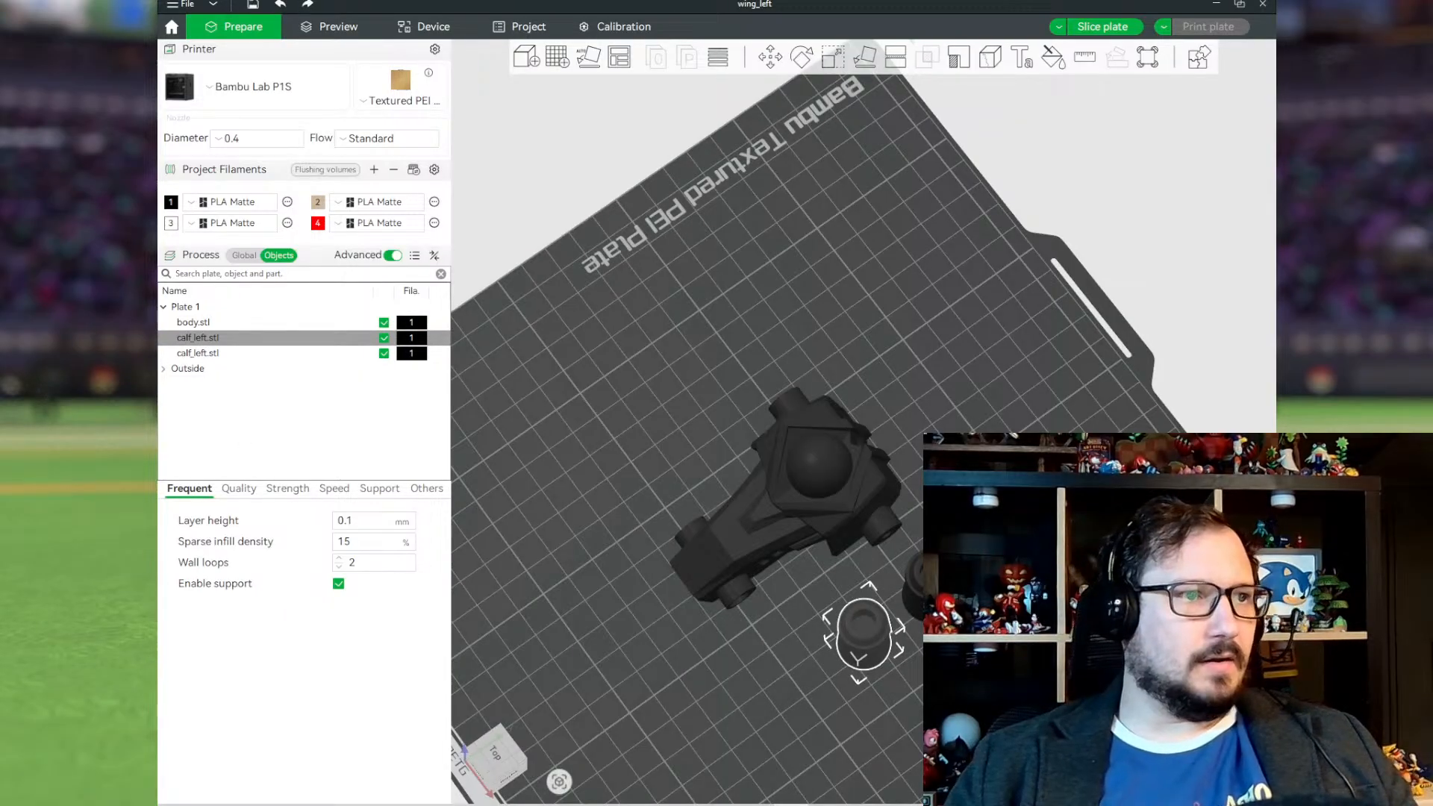
# Step: Import foot_left.stl and set its sole flat on the plate with Lay on Face
pyautogui.moveTo(807, 422); pyautogui.dragTo(640, 376)
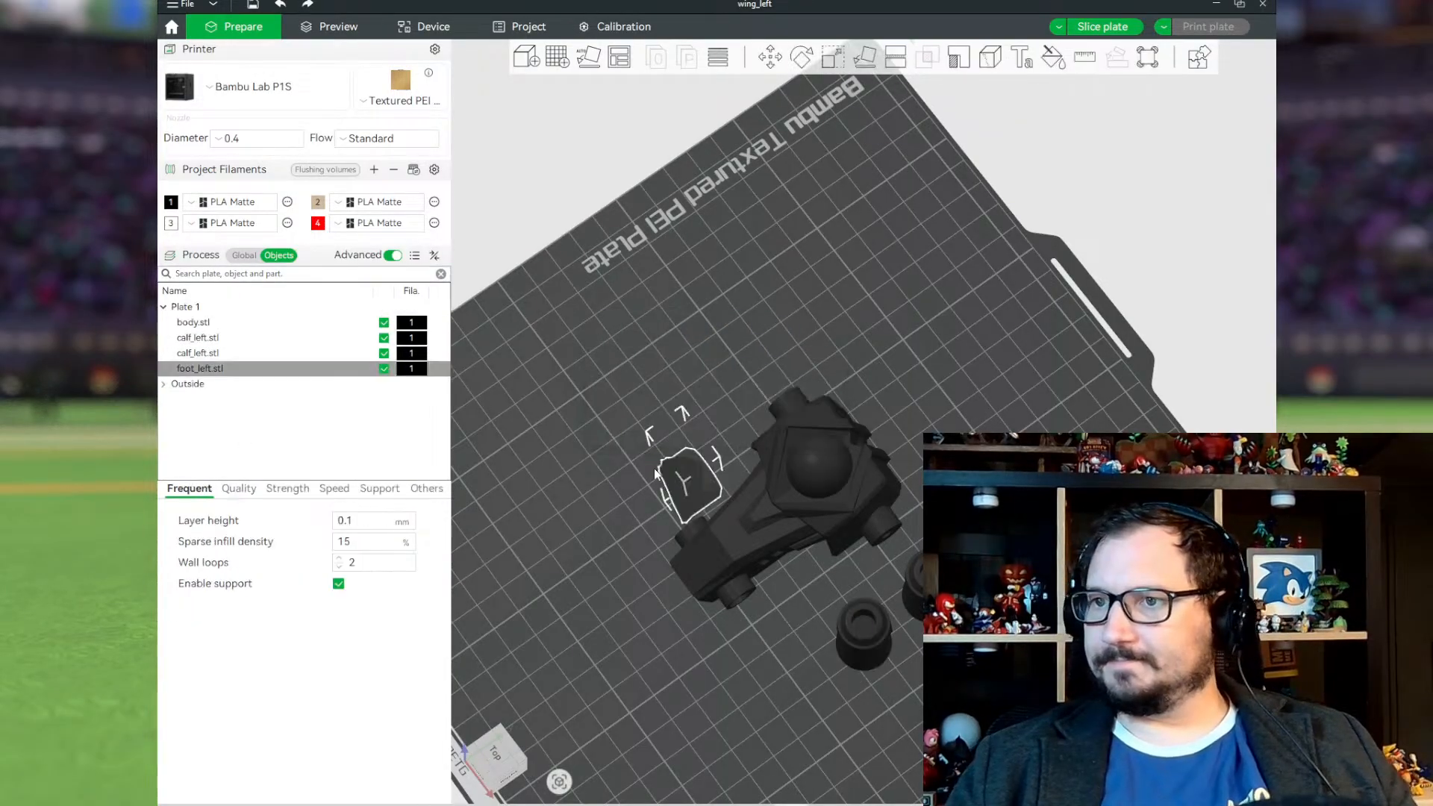
pyautogui.moveTo(622, 486); pyautogui.dragTo(661, 453, button='middle')
pyautogui.press('0')
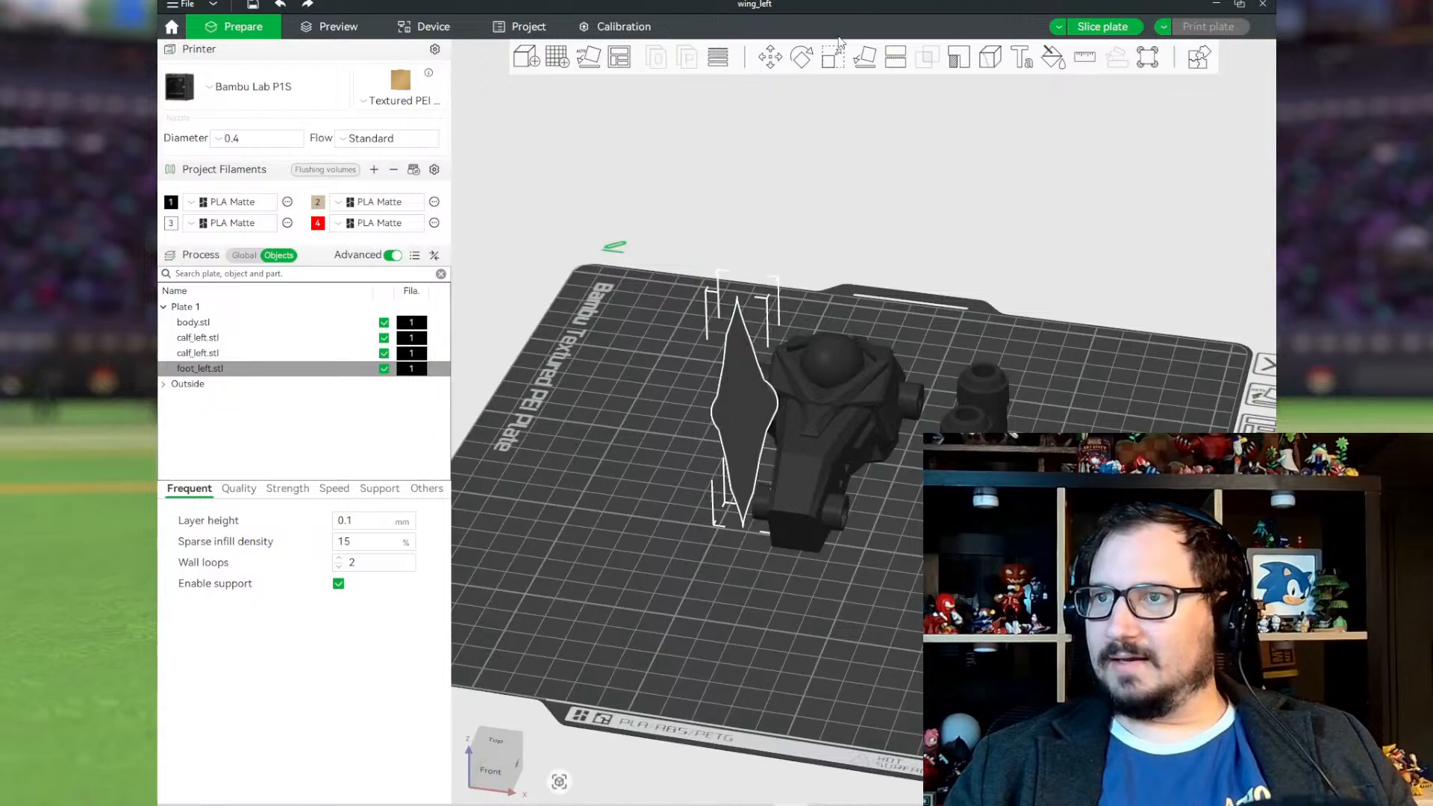
pyautogui.press('f')
pyautogui.click(749, 419)
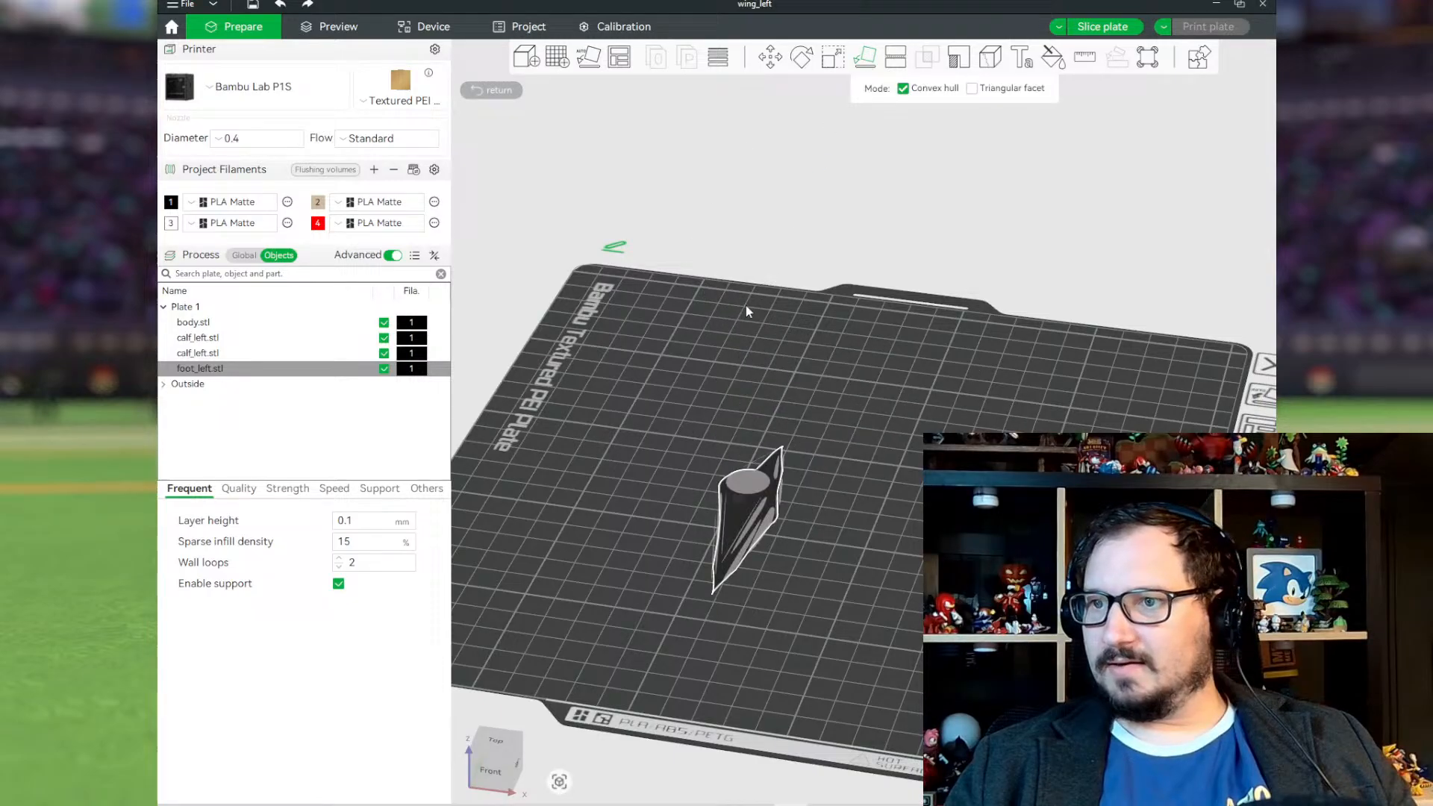
# Step: Move the foot out from under the body to a free area beside it
pyautogui.click(770, 59)
pyautogui.moveTo(636, 362); pyautogui.dragTo(643, 382, button='middle')
pyautogui.press('1')
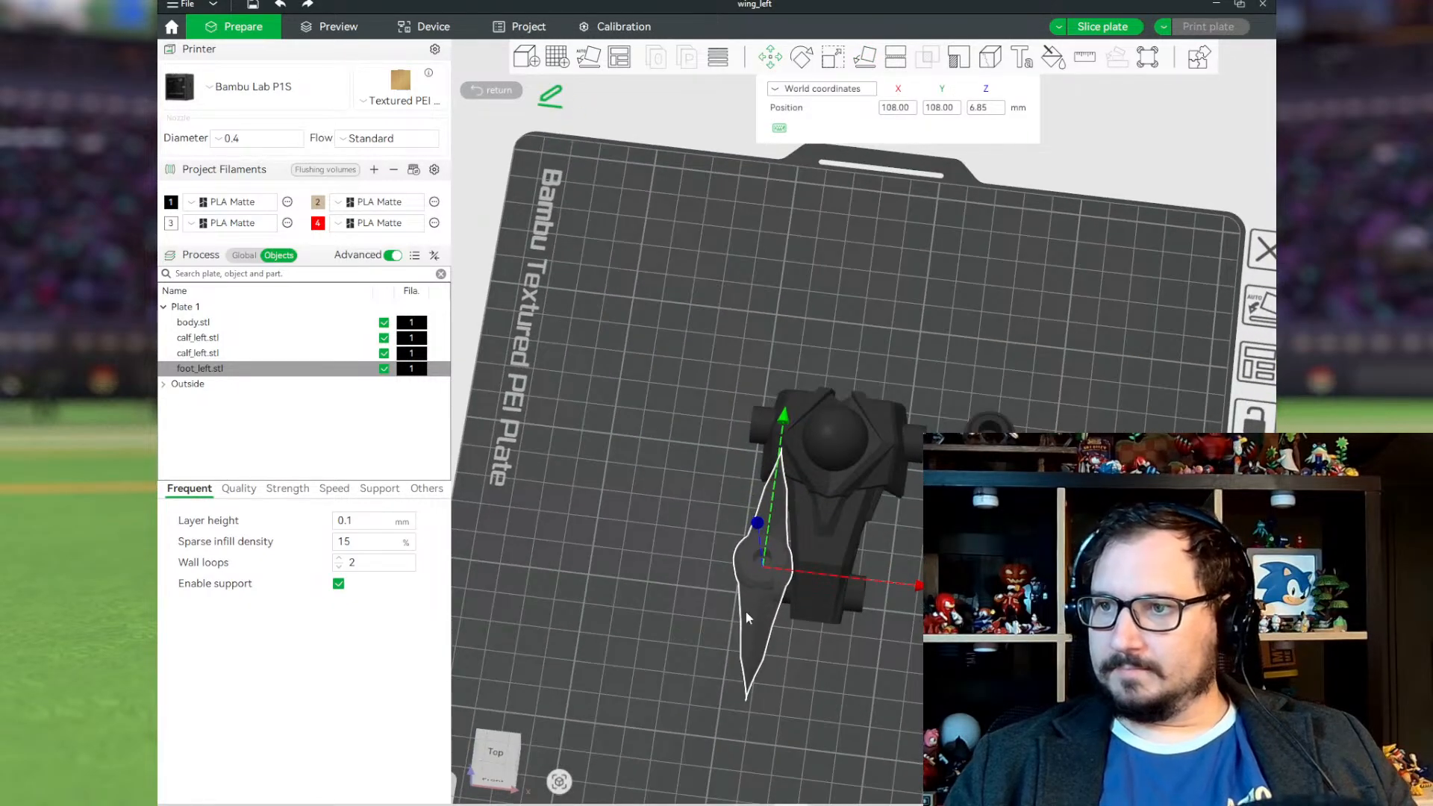
pyautogui.moveTo(745, 611); pyautogui.dragTo(685, 477)
# Step: Duplicate the left foot and mirror the copy for the other leg
pyautogui.hotkey('ctrl', 'c')
pyautogui.hotkey('ctrl', 'v')
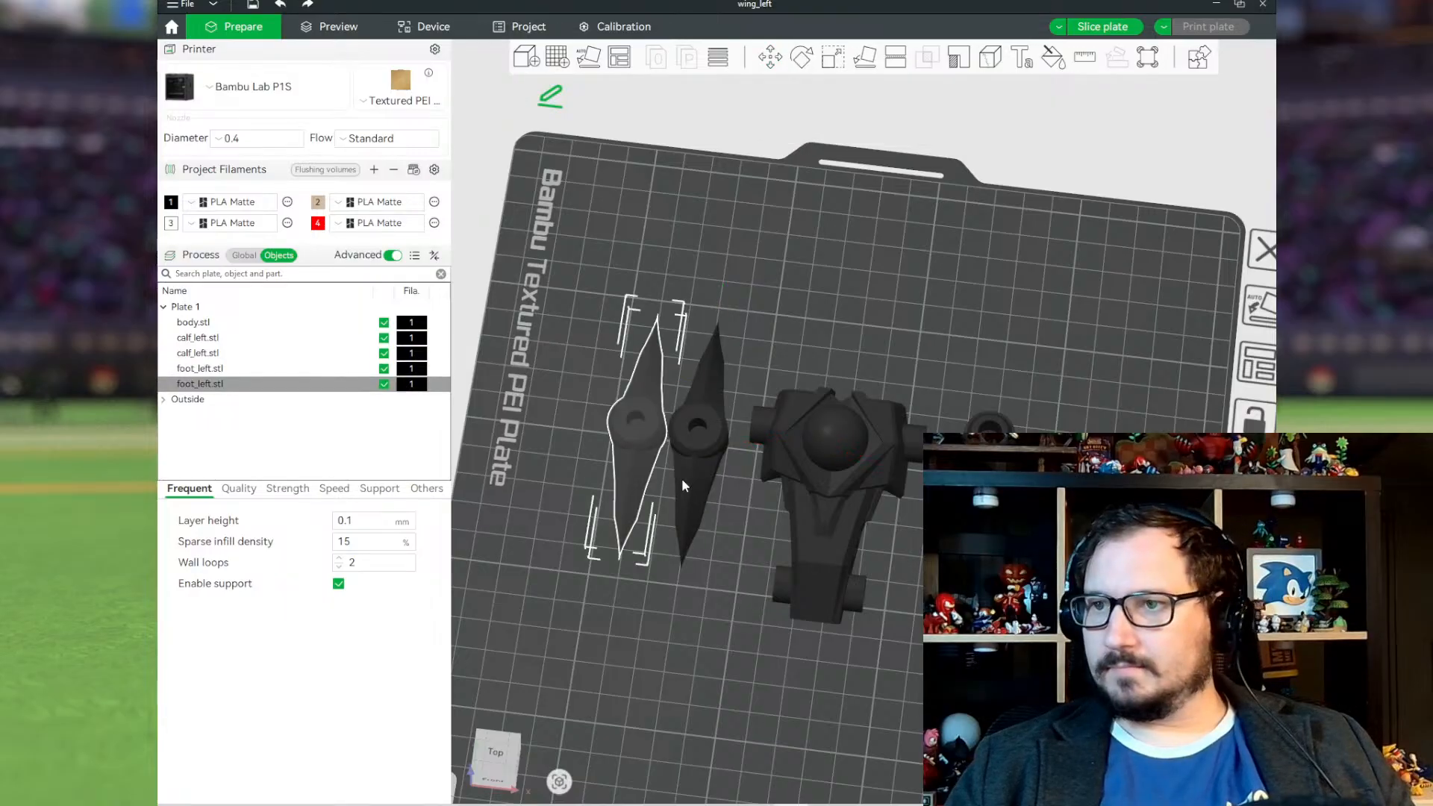
pyautogui.rightClick(638, 403)
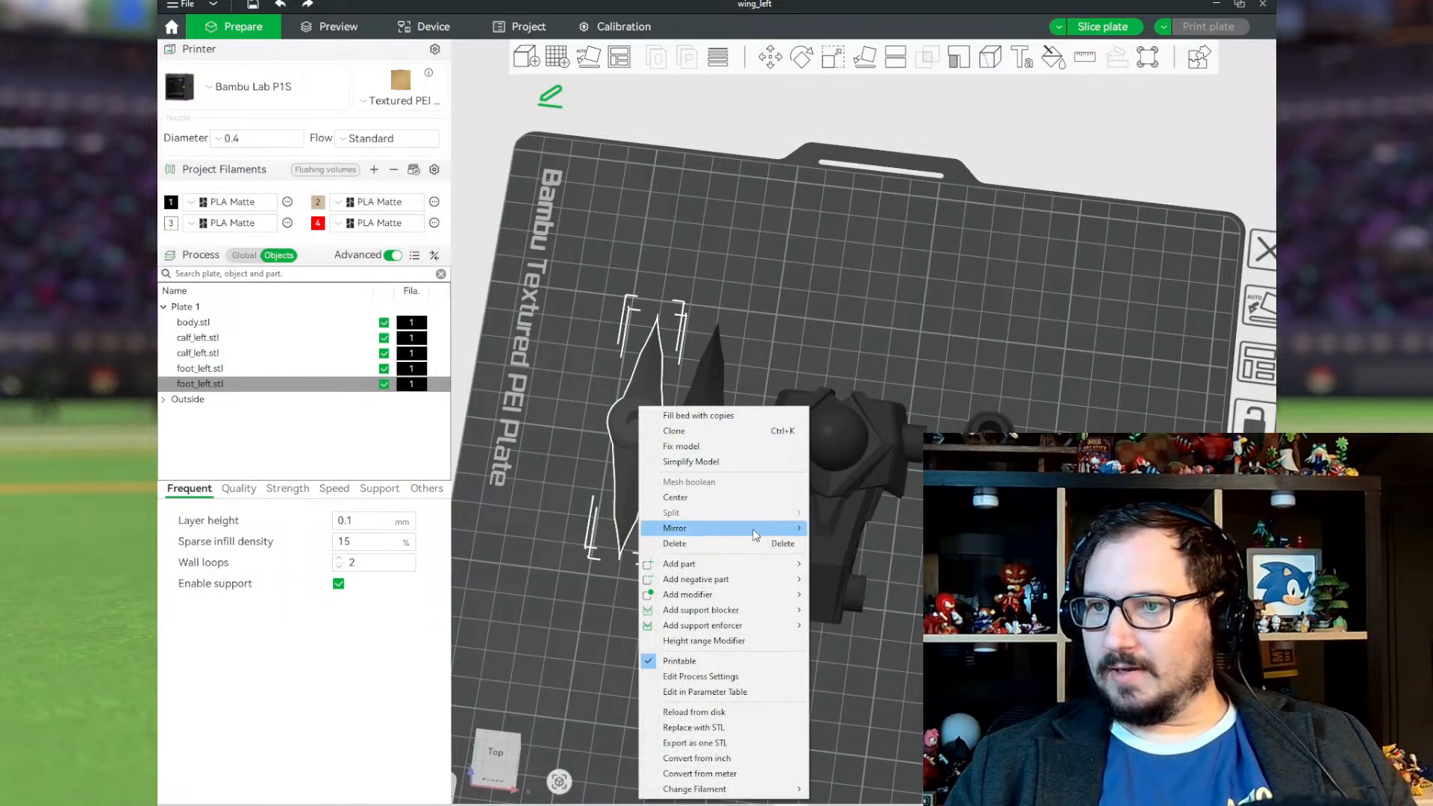
pyautogui.moveTo(755, 528)
pyautogui.click(869, 529)
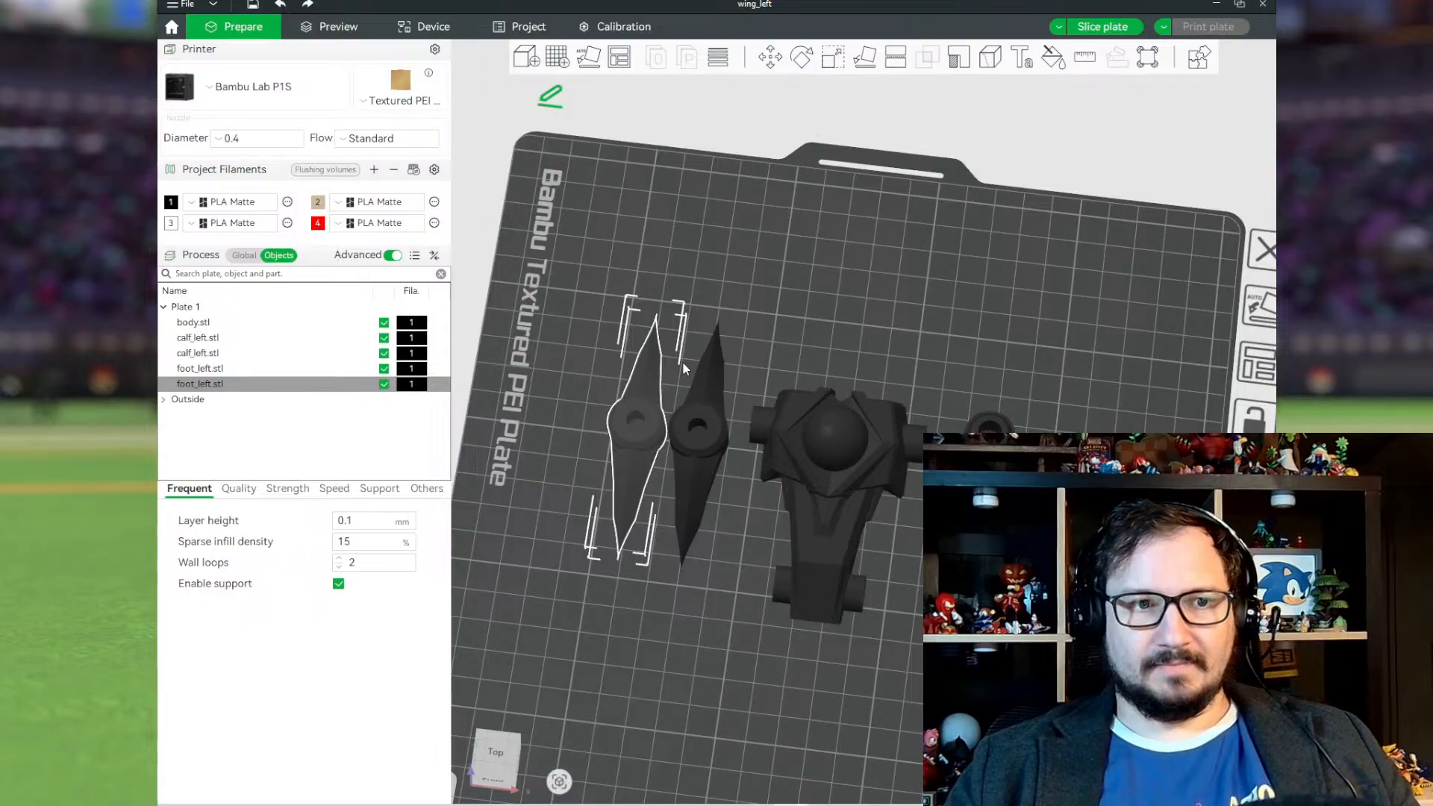
# Step: Arrange both feet side by side near the plate's rear left corner and the body and calves near the rear right corner
pyautogui.moveTo(657, 409); pyautogui.dragTo(576, 276)
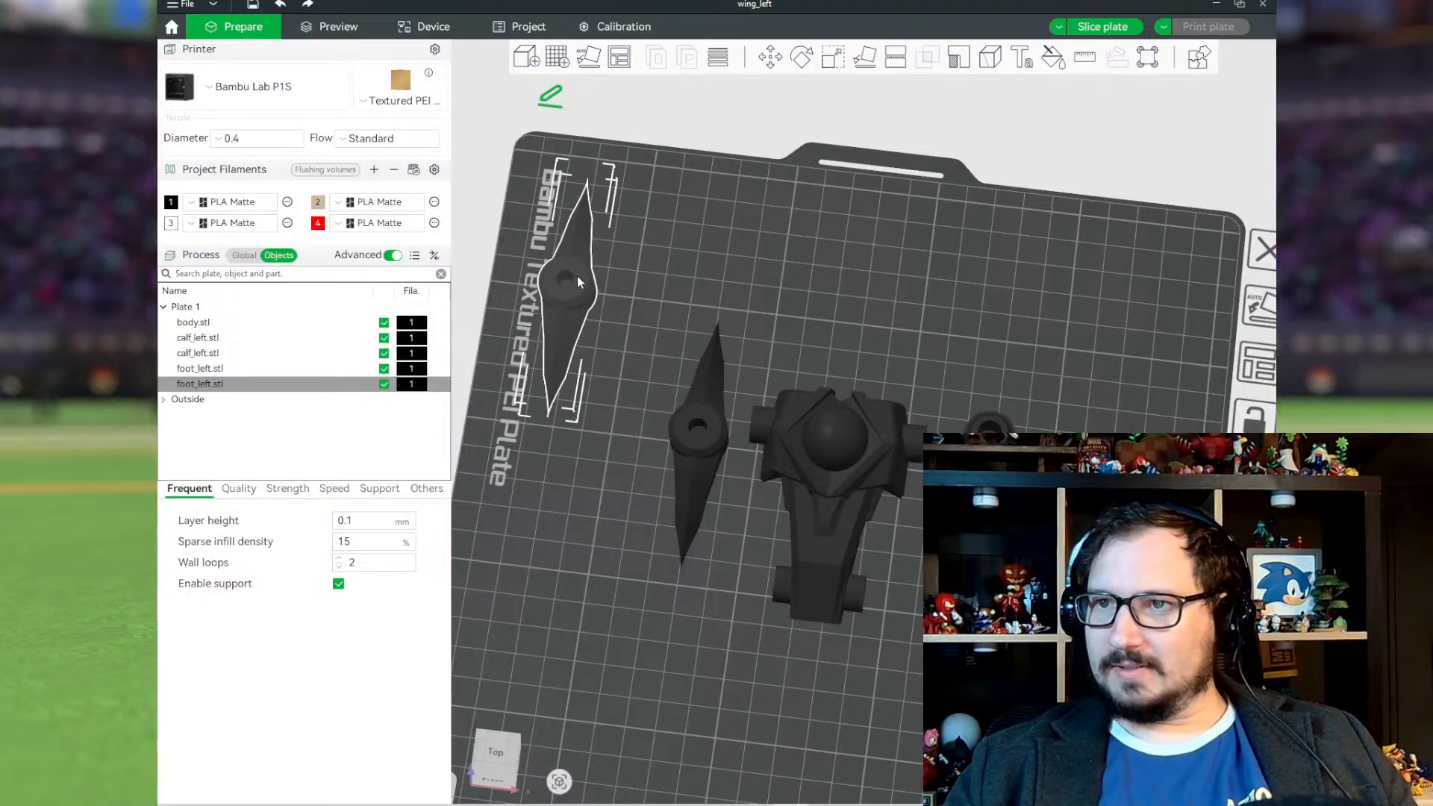
pyautogui.moveTo(688, 422); pyautogui.dragTo(623, 307)
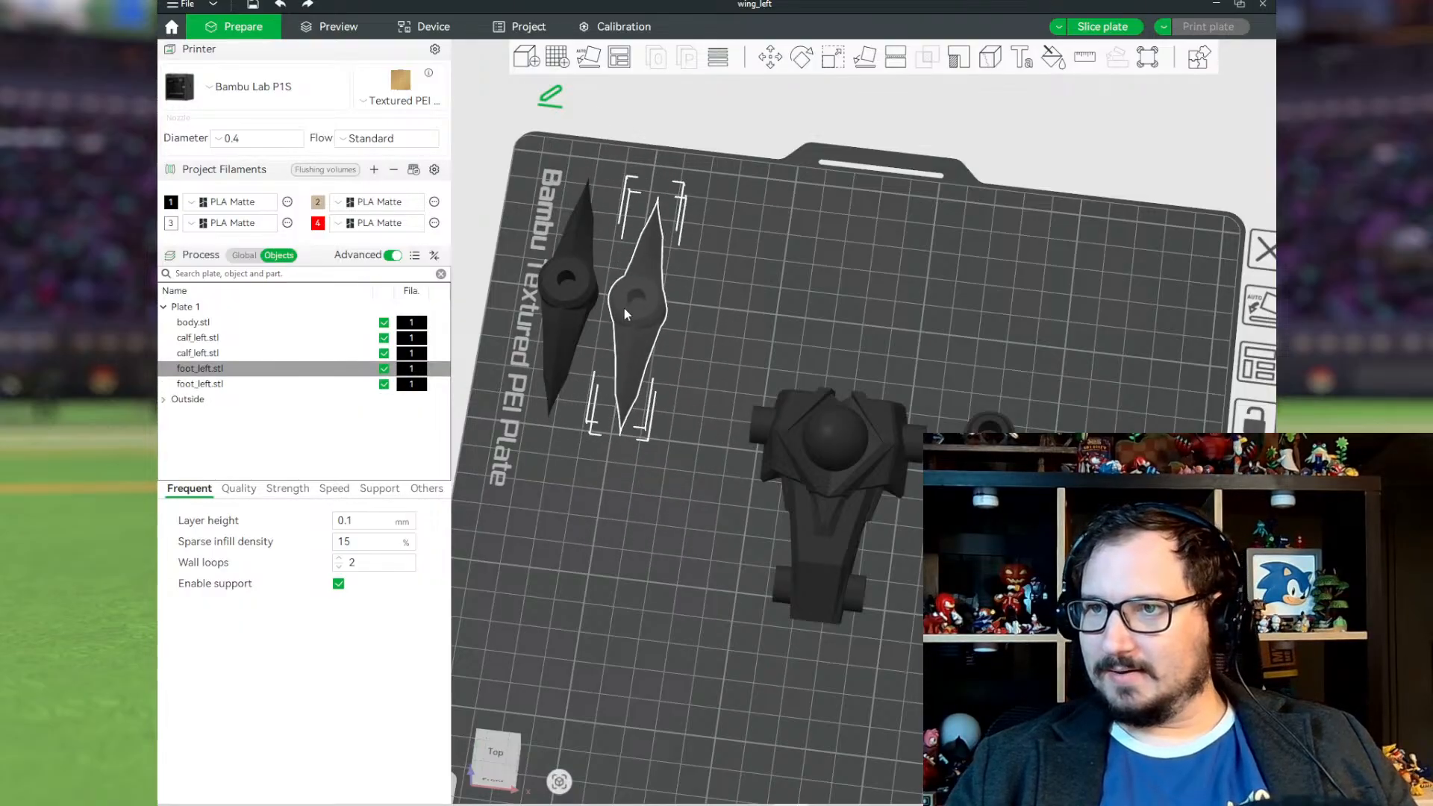
pyautogui.moveTo(898, 466); pyautogui.dragTo(1100, 320)
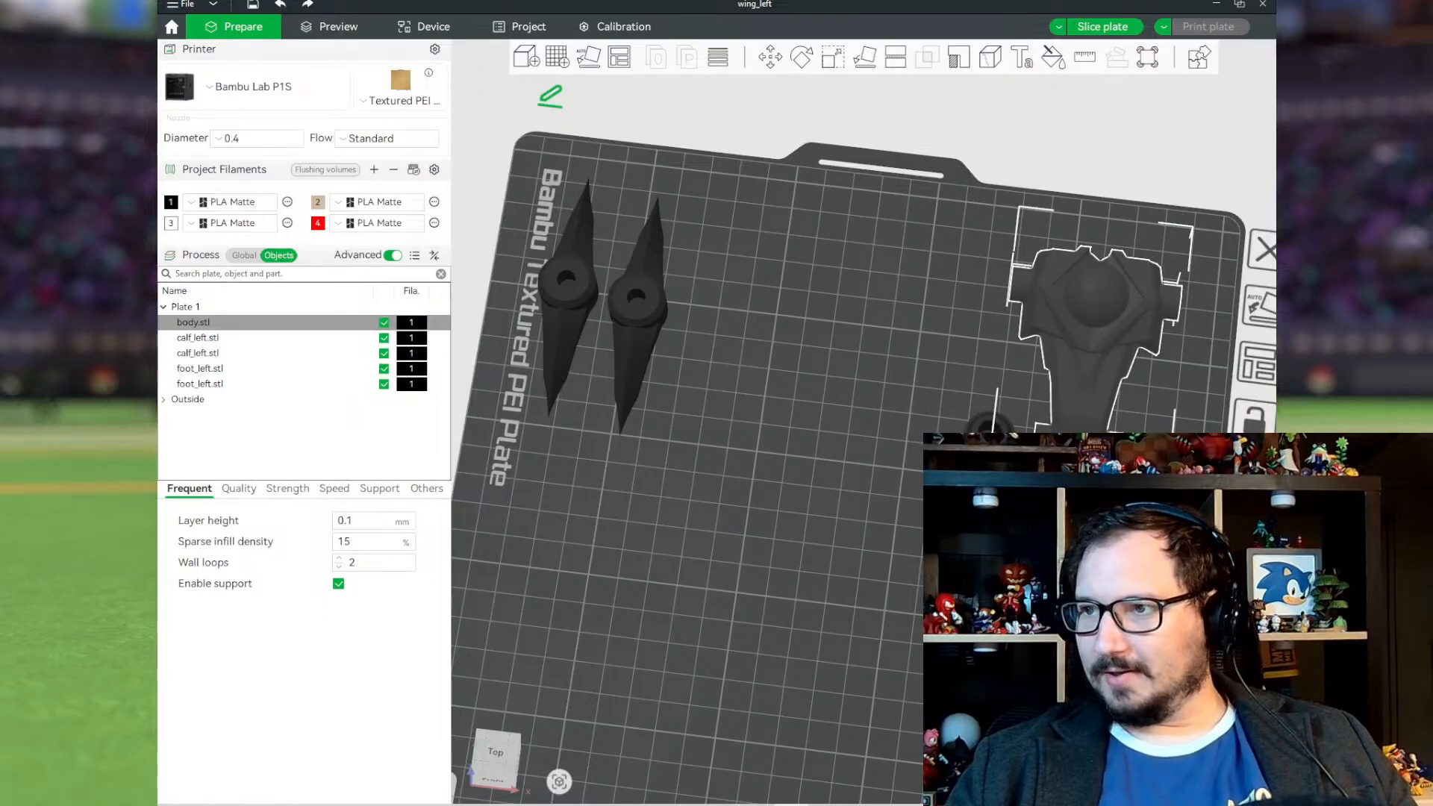
pyautogui.moveTo(972, 459); pyautogui.dragTo(973, 405)
pyautogui.moveTo(858, 346); pyautogui.dragTo(885, 376)
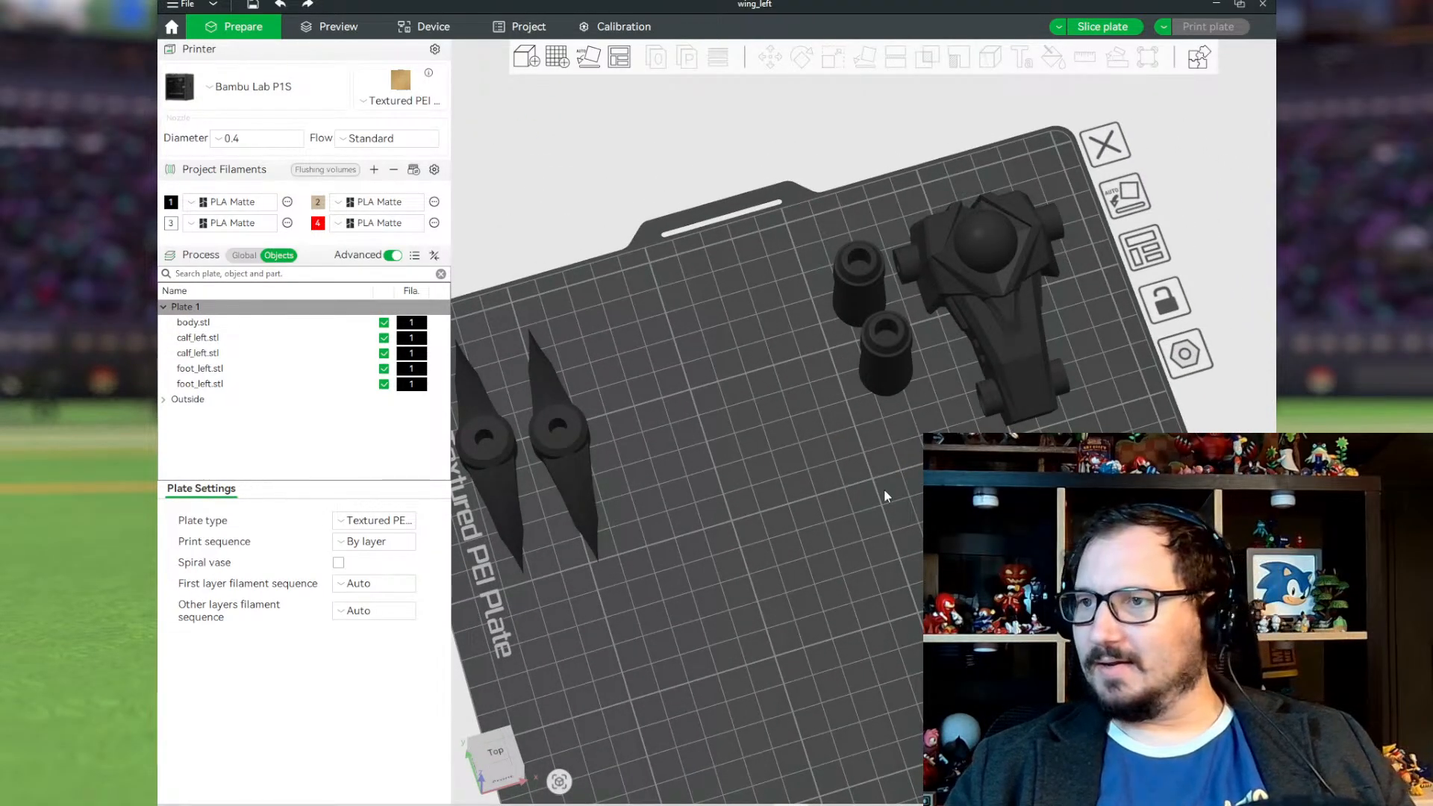
# Step: Import forearm_left.stl into the free middle of the plate
pyautogui.moveTo(883, 489); pyautogui.dragTo(837, 493)
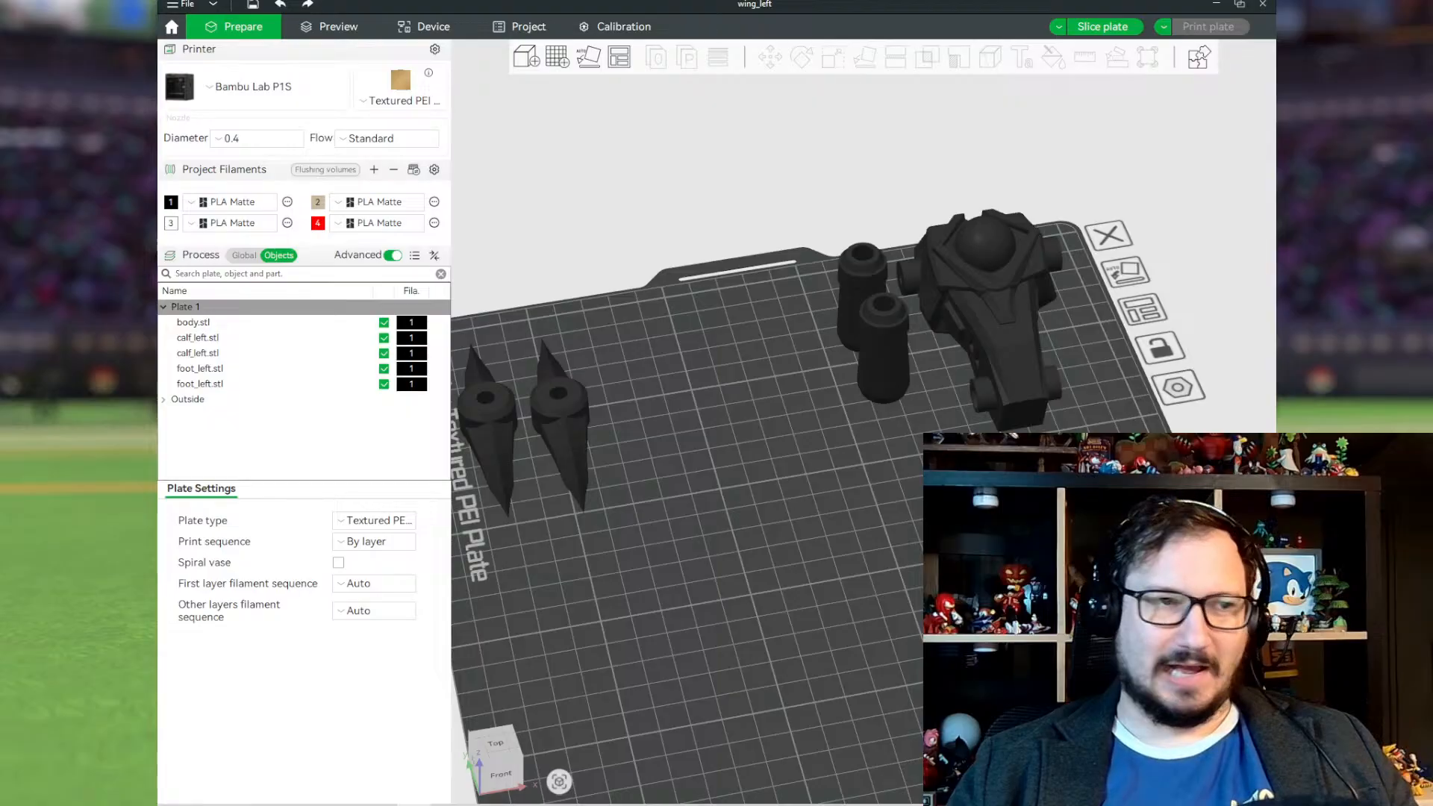
pyautogui.moveTo(850, 567); pyautogui.dragTo(796, 606)
pyautogui.moveTo(703, 508); pyautogui.dragTo(909, 538)
pyautogui.scroll(8, 707, 518)
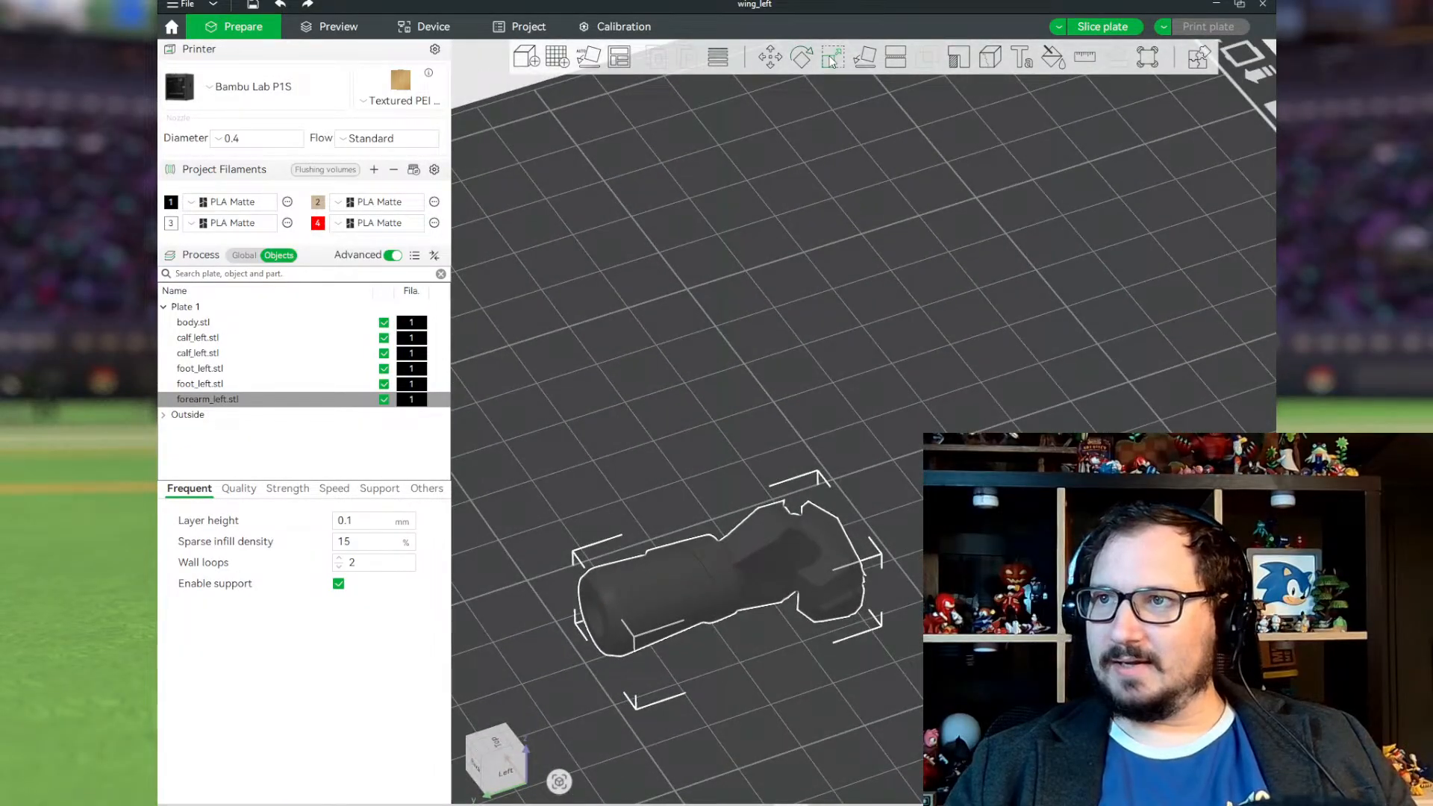
# Step: Stand the left forearm upright on its round end with Lay on Face and activate the Move tool
pyautogui.click(864, 57)
pyautogui.click(600, 621)
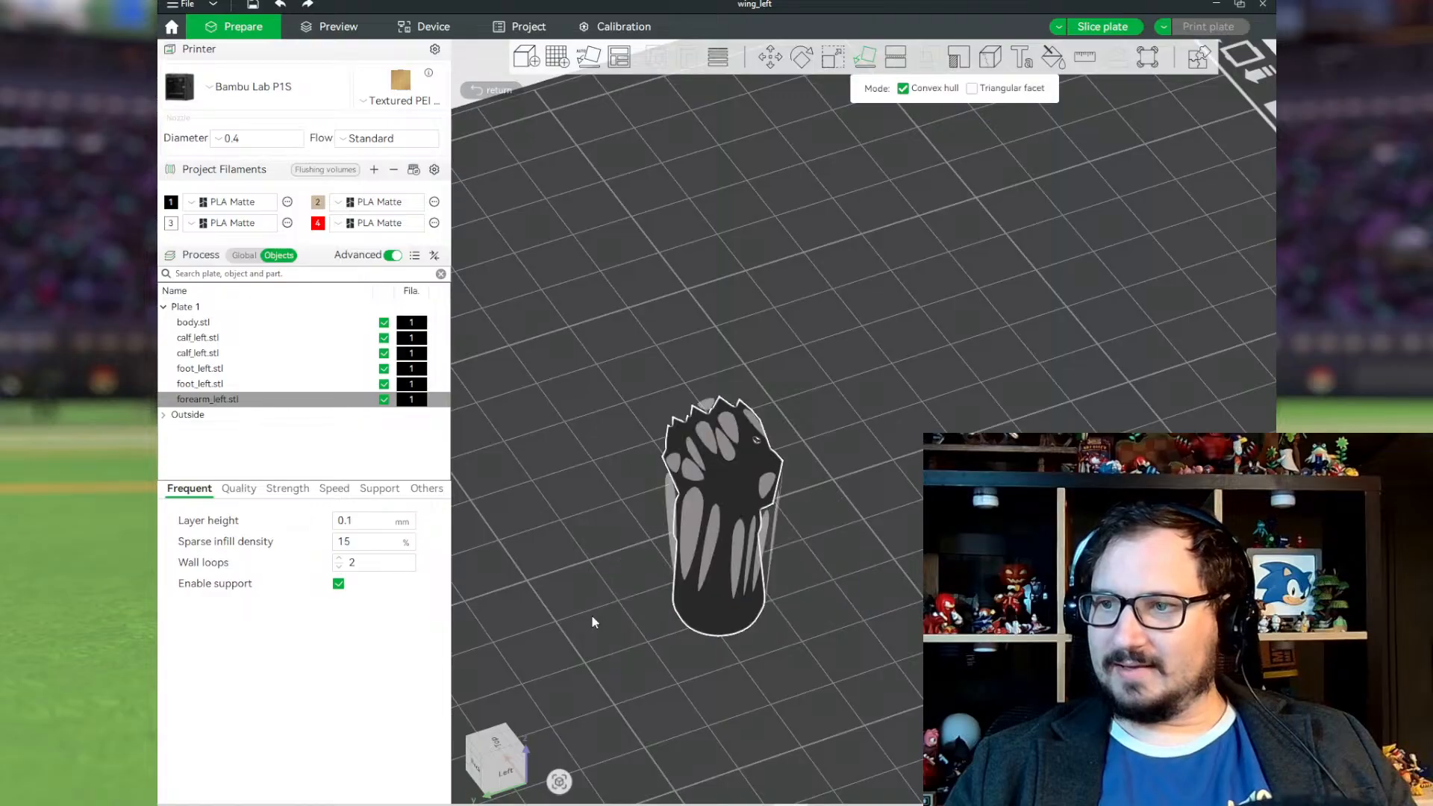
pyautogui.moveTo(641, 571); pyautogui.dragTo(776, 422)
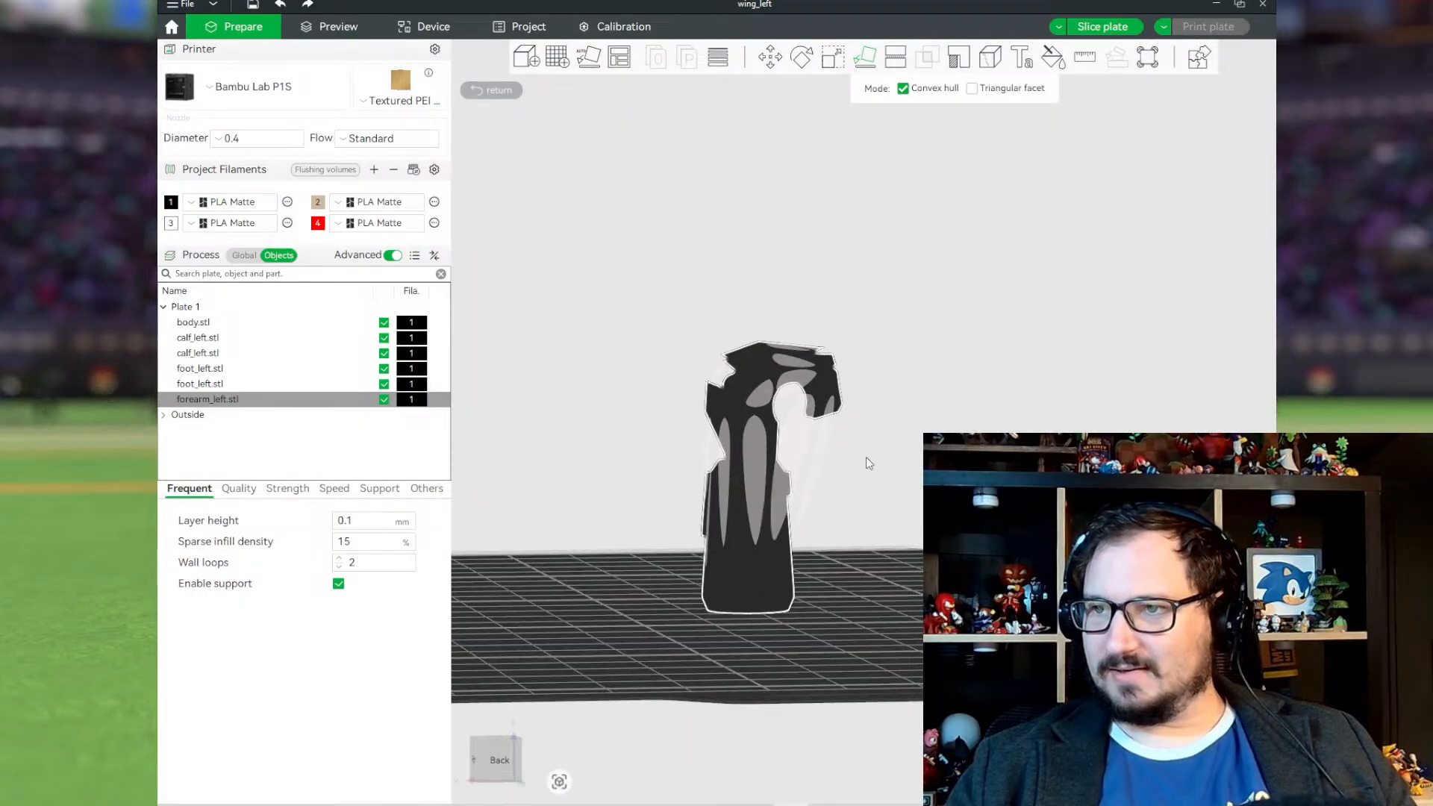
pyautogui.moveTo(863, 463); pyautogui.dragTo(858, 522)
pyautogui.click(771, 57)
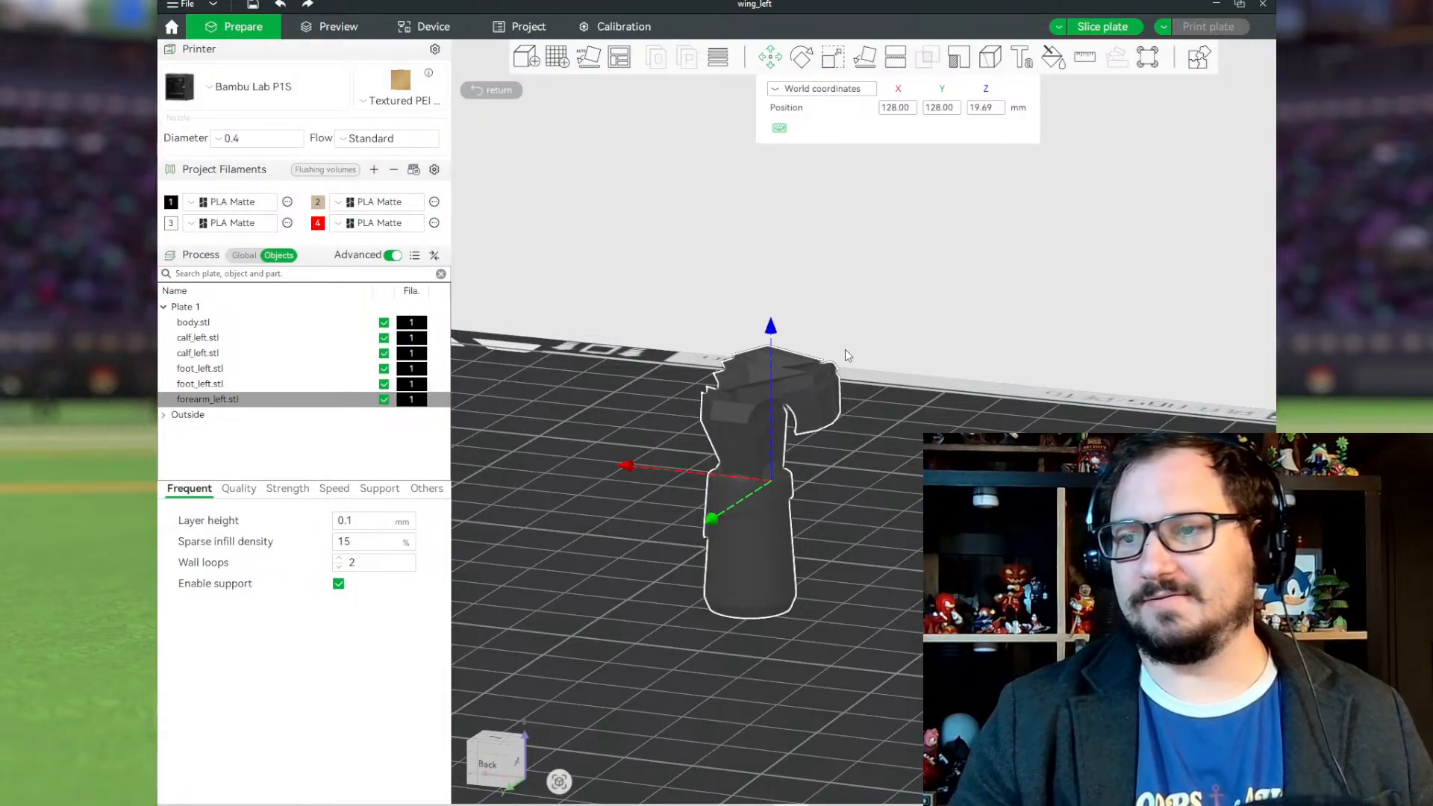
pyautogui.moveTo(845, 355); pyautogui.dragTo(720, 409)
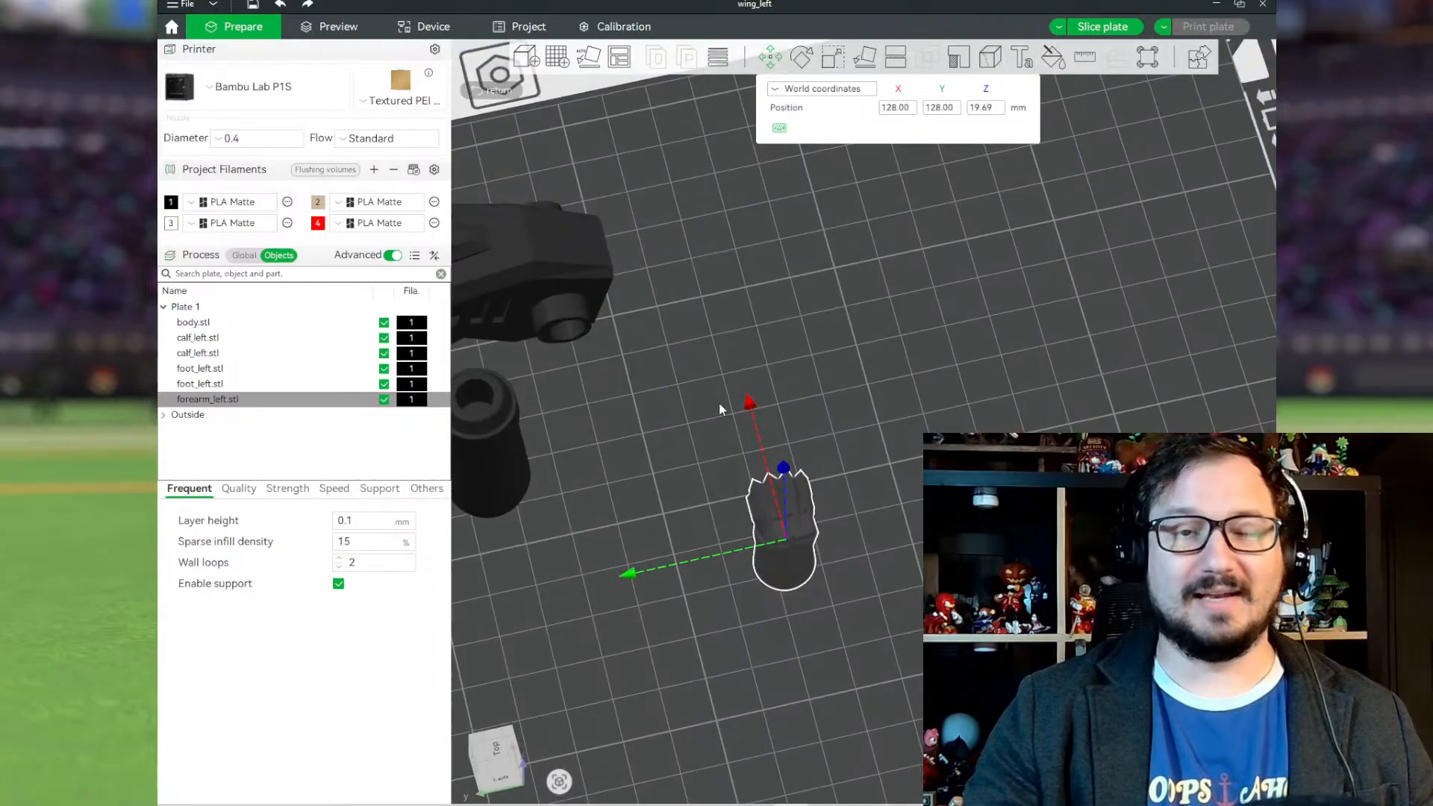
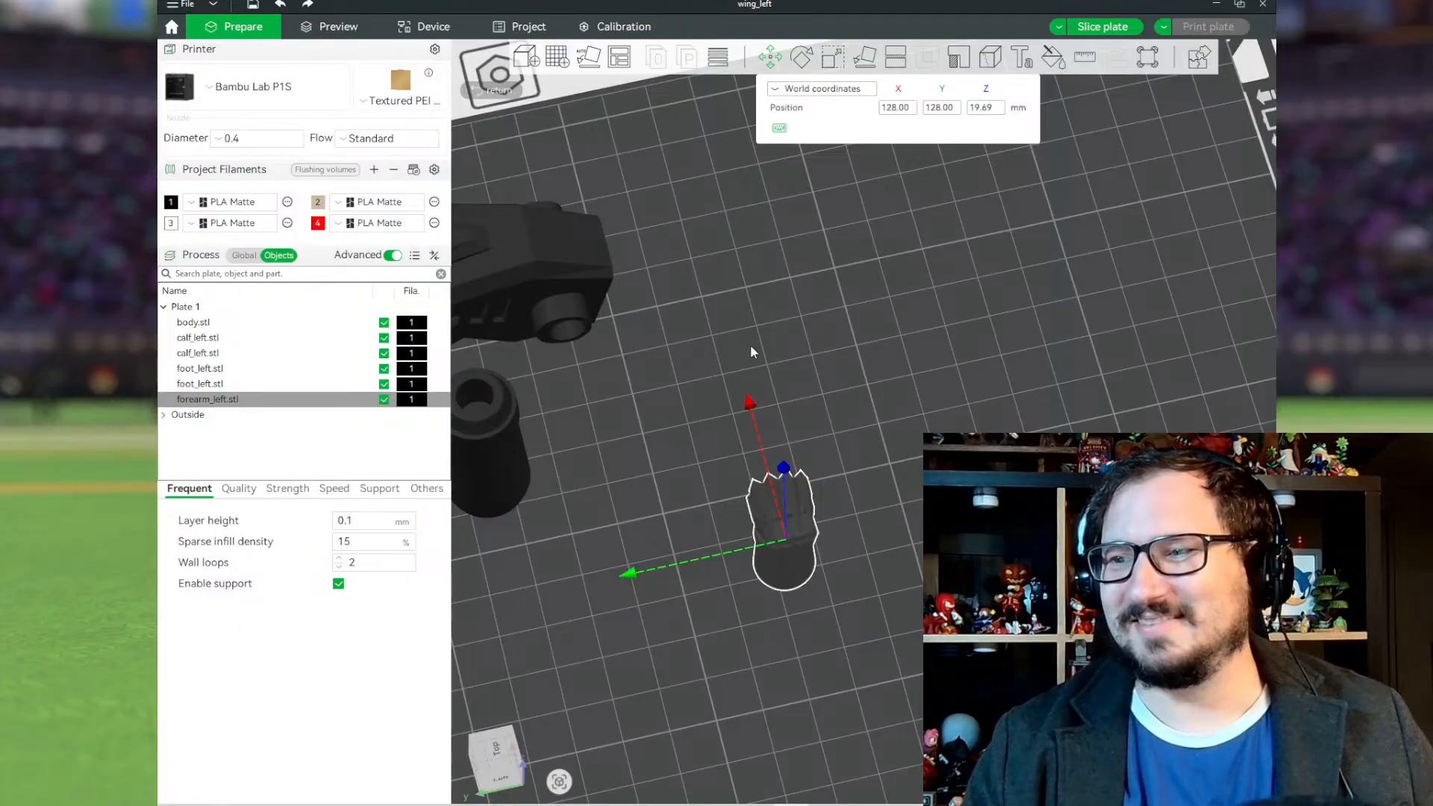
# Step: Move the left forearm along the X axis to about X 213.5 mm, in front of the body
pyautogui.moveTo(714, 414); pyautogui.dragTo(708, 381)
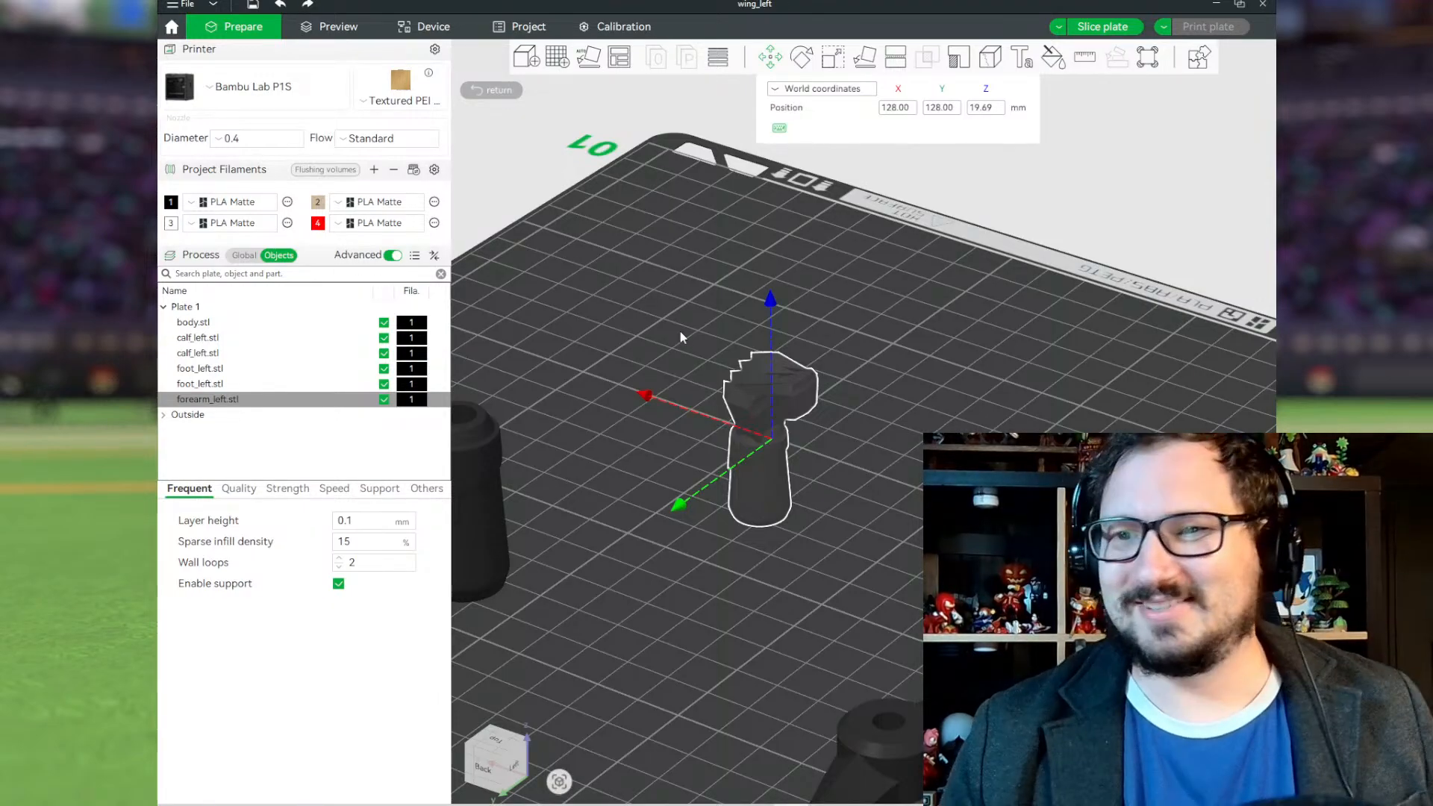
pyautogui.moveTo(702, 299); pyautogui.dragTo(670, 265)
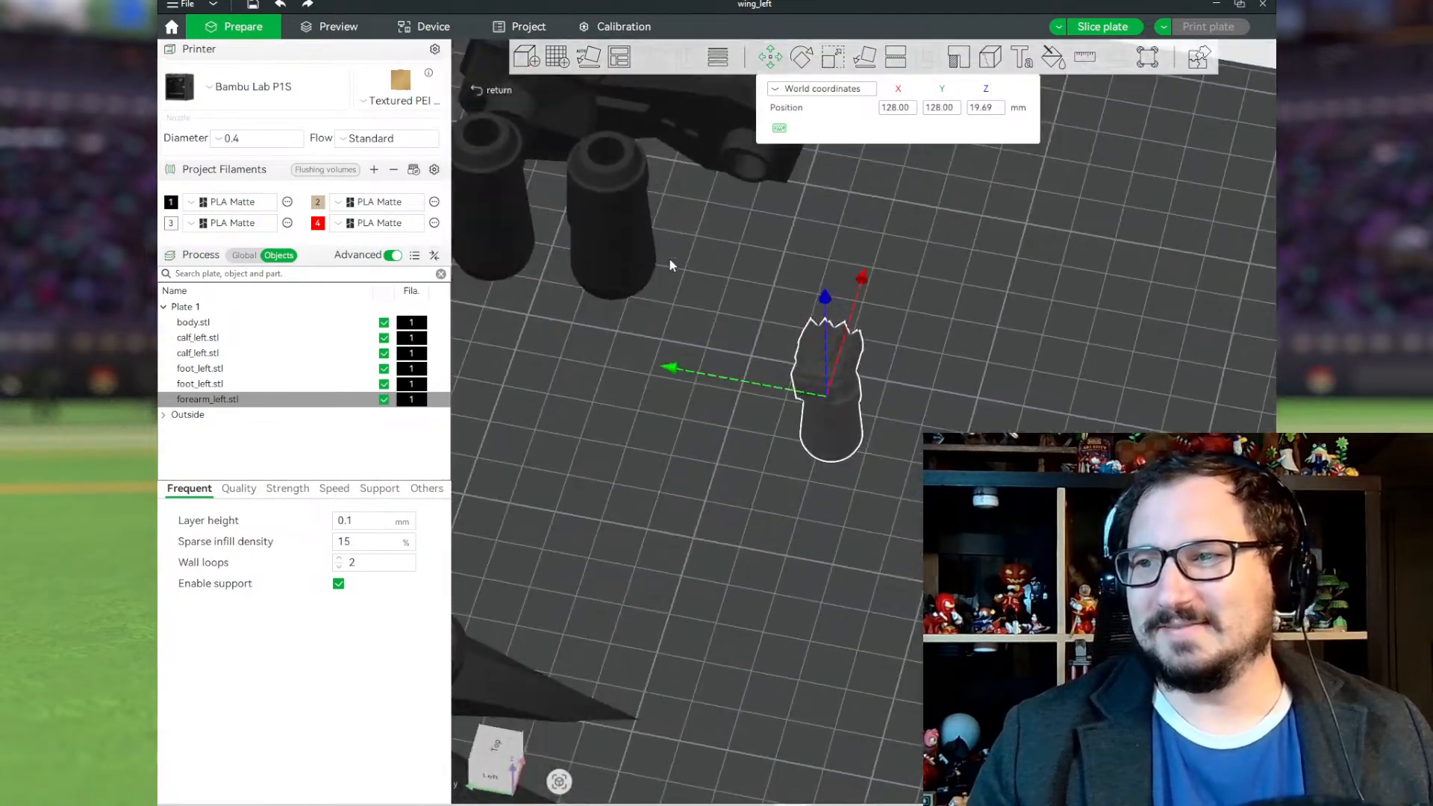
pyautogui.scroll(-4, 669, 260)
pyautogui.moveTo(797, 450); pyautogui.dragTo(759, 356)
pyautogui.scroll(3, 866, 344)
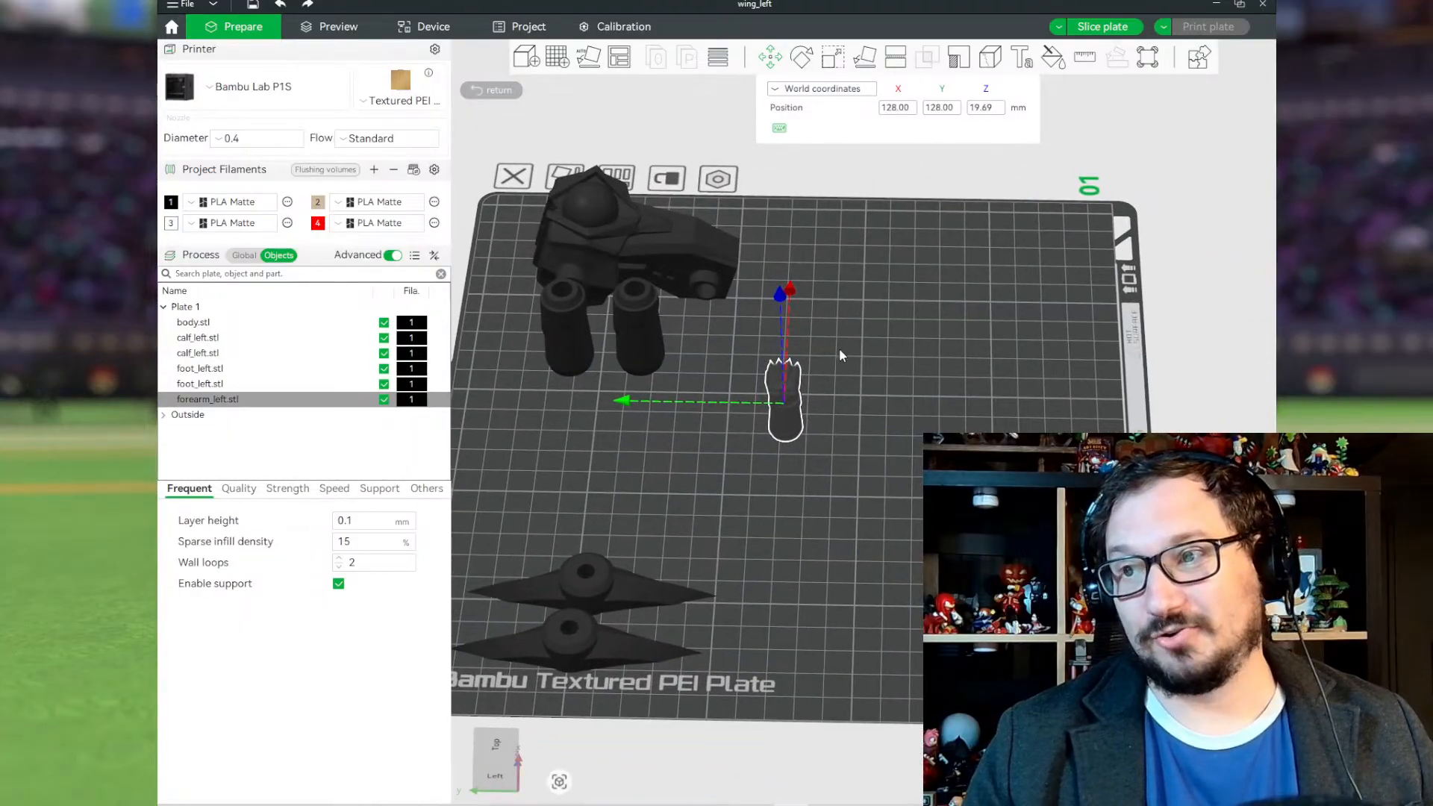
pyautogui.press('1')
pyautogui.moveTo(929, 401); pyautogui.dragTo(1172, 391)
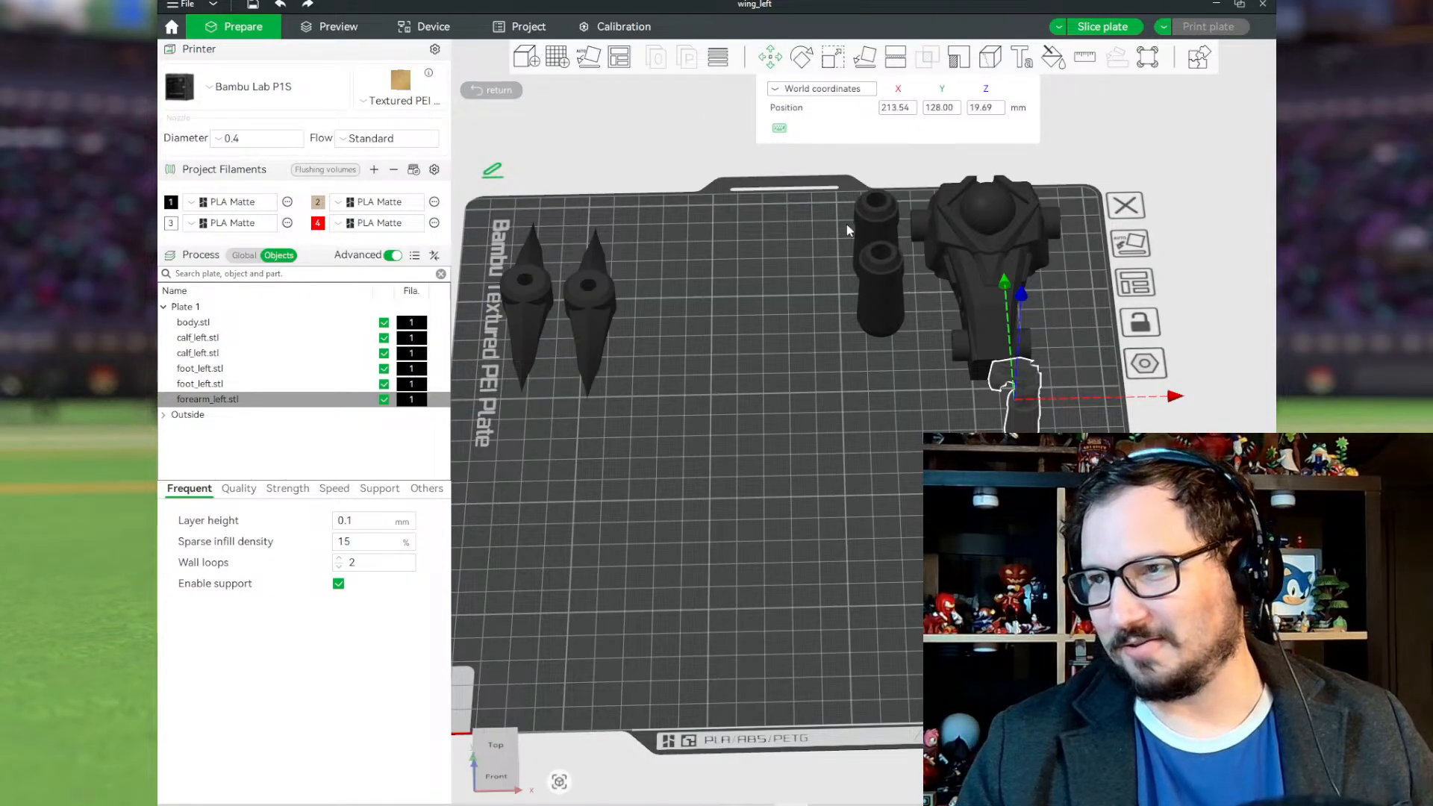
# Step: Duplicate the left forearm, mirror the copy along the X axis and keep it beside the original
pyautogui.hotkey('ctrl', 'c')
pyautogui.hotkey('ctrl', 'v')
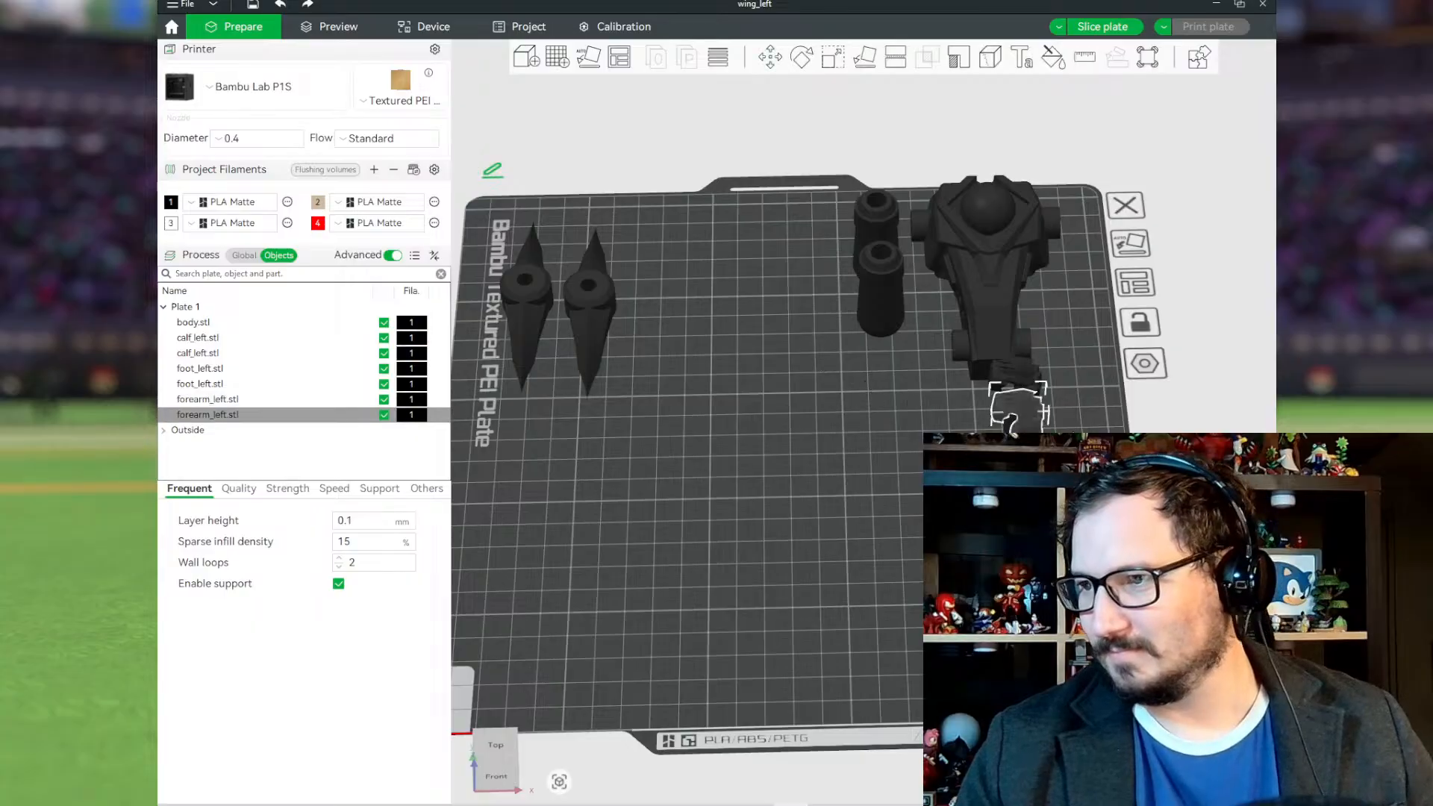
pyautogui.moveTo(921, 451); pyautogui.dragTo(858, 449, button='right')
pyautogui.rightClick(962, 424)
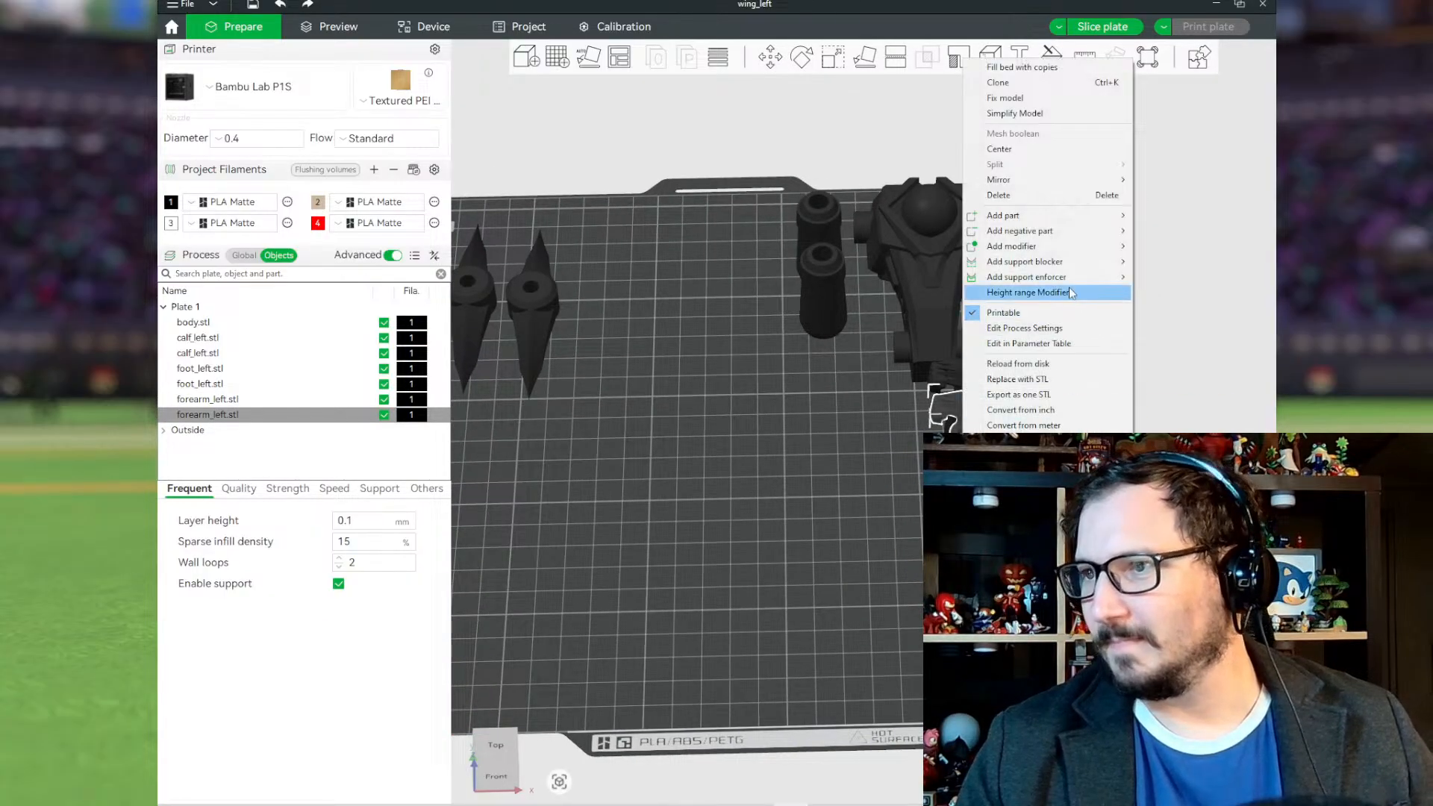
pyautogui.moveTo(1074, 182)
pyautogui.click(1149, 183)
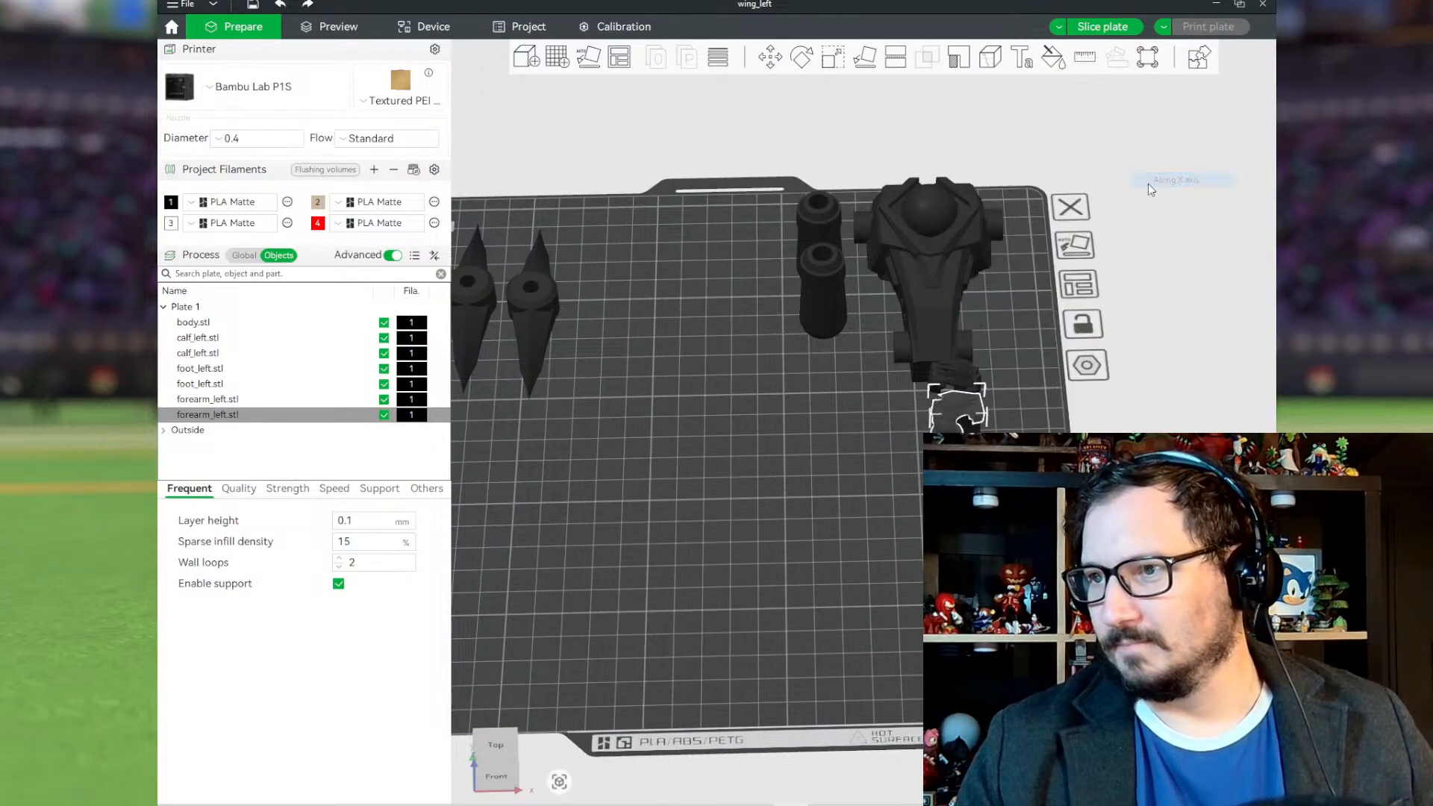
pyautogui.moveTo(992, 478); pyautogui.dragTo(707, 608)
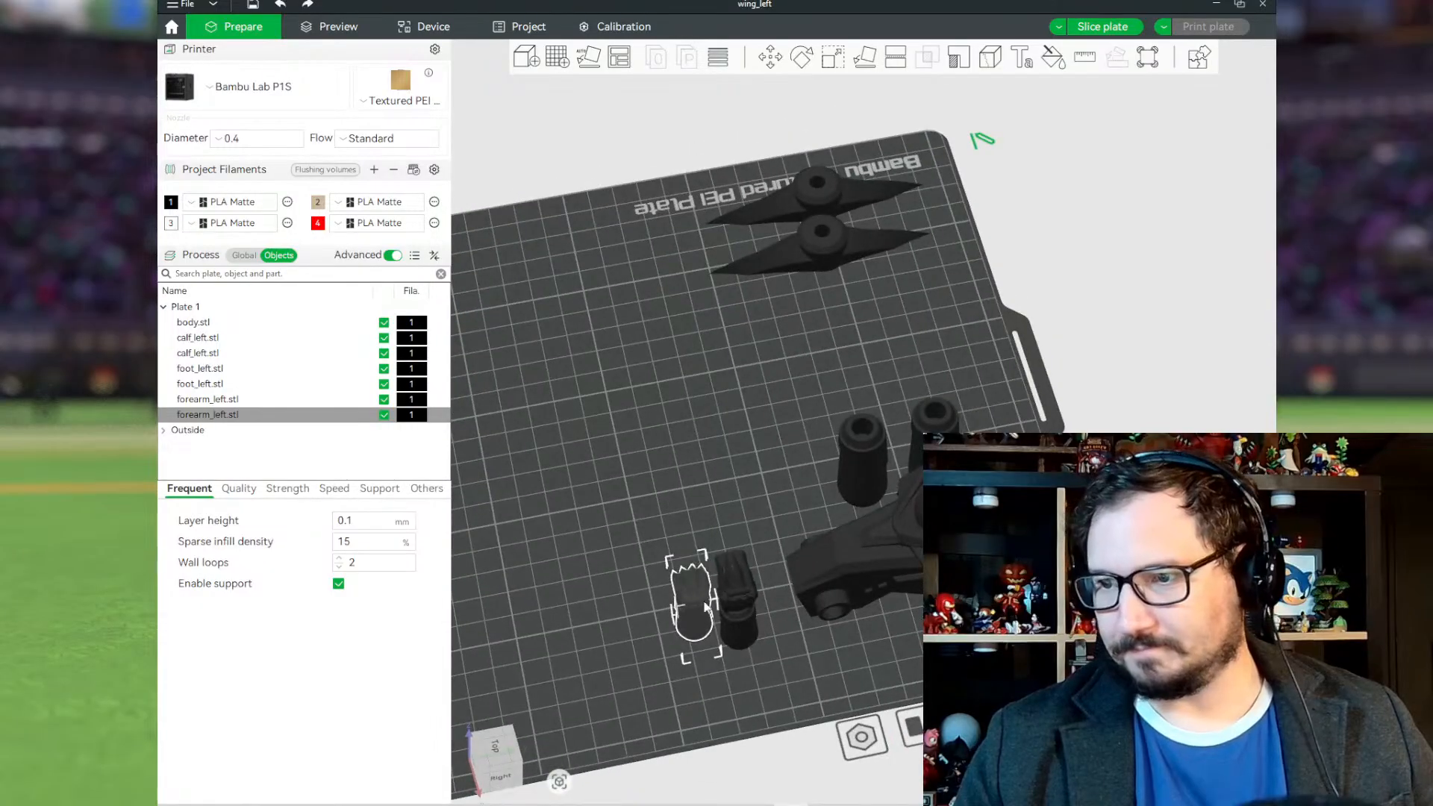
pyautogui.moveTo(667, 598); pyautogui.dragTo(689, 481, button='right')
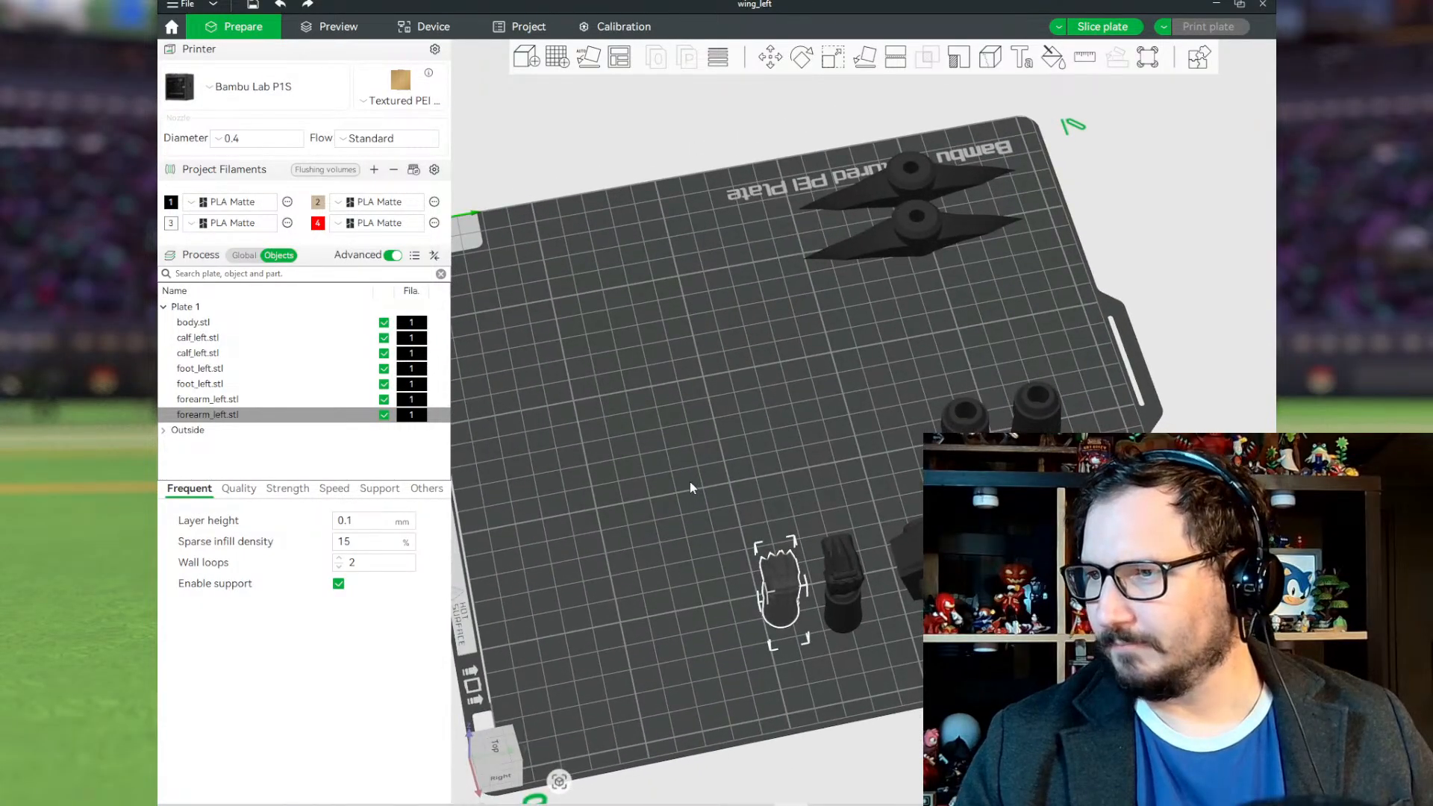
pyautogui.moveTo(689, 481); pyautogui.dragTo(762, 477)
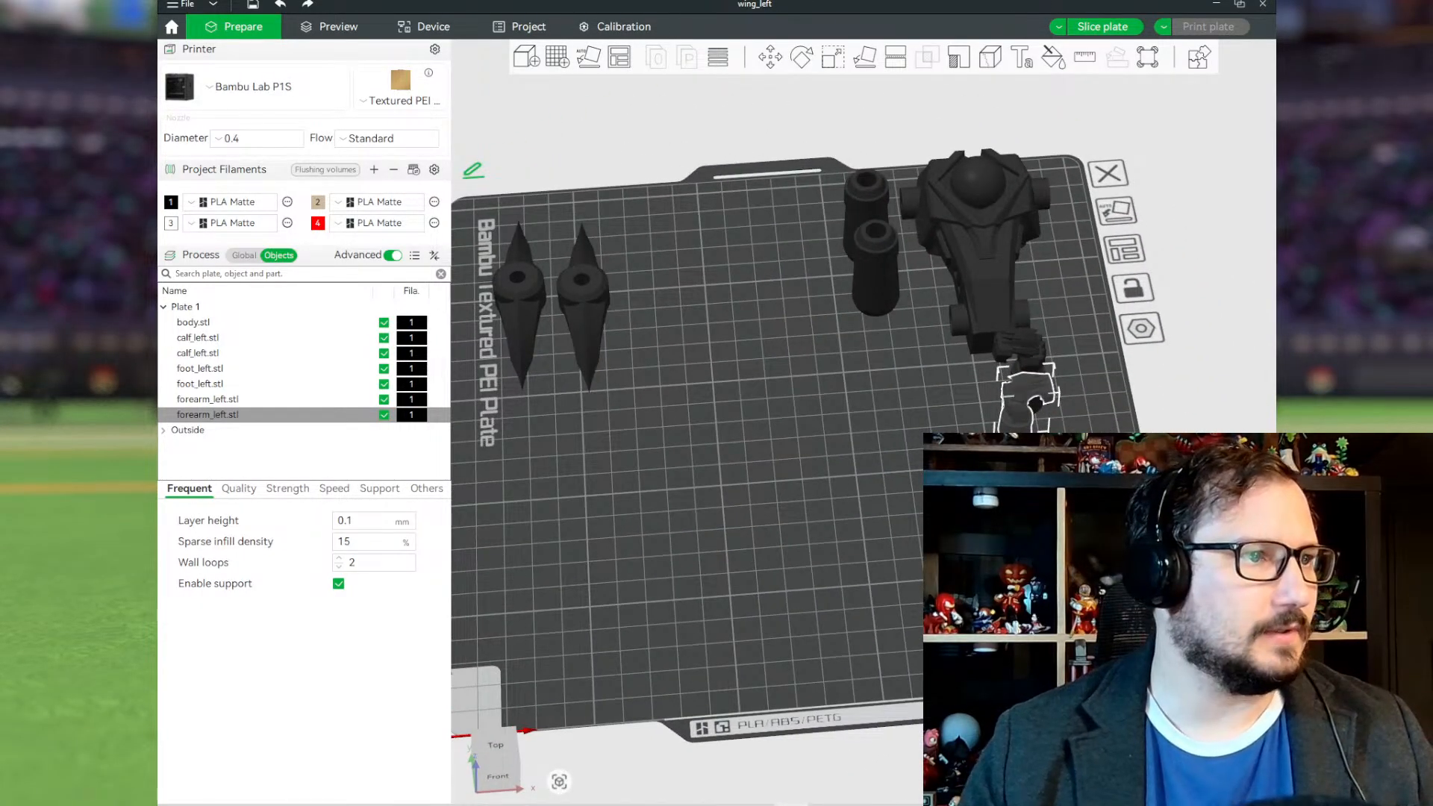
# Step: Import head.stl into the free middle of the plate and stand it upright on its neck with Lay on Face
pyautogui.moveTo(948, 559); pyautogui.dragTo(767, 497)
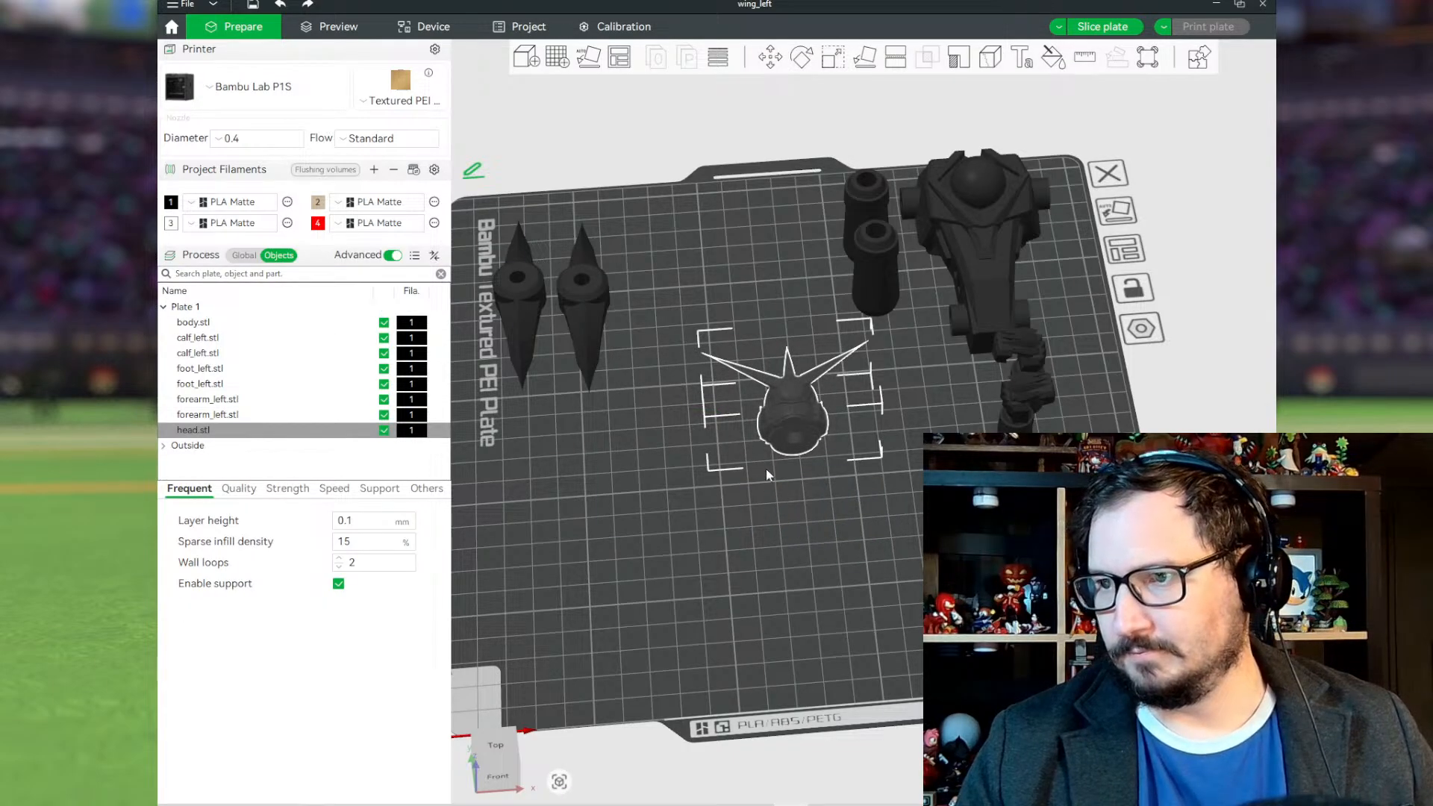
pyautogui.click(863, 58)
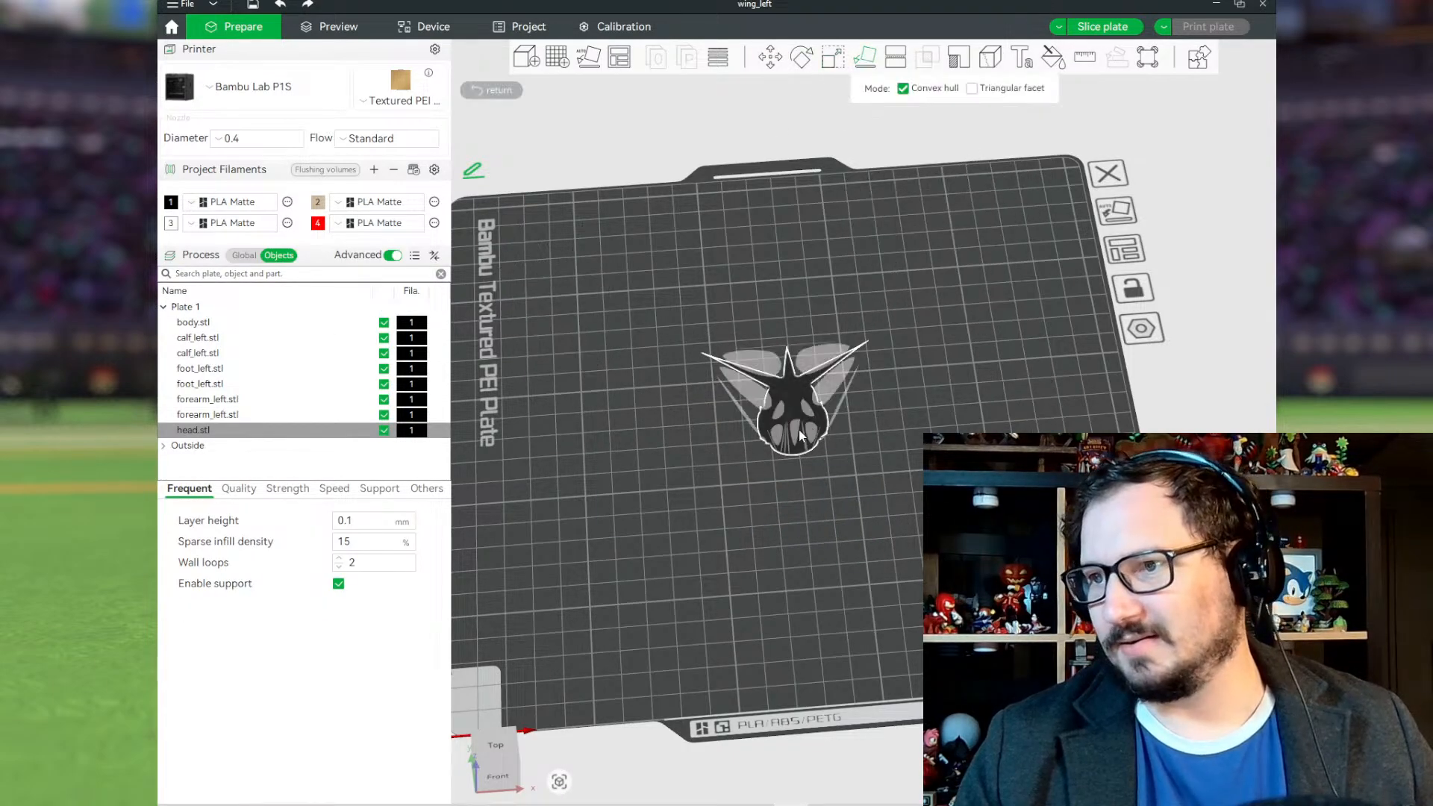
pyautogui.scroll(5, 805, 490)
pyautogui.moveTo(706, 482); pyautogui.dragTo(670, 452)
pyautogui.click(624, 340)
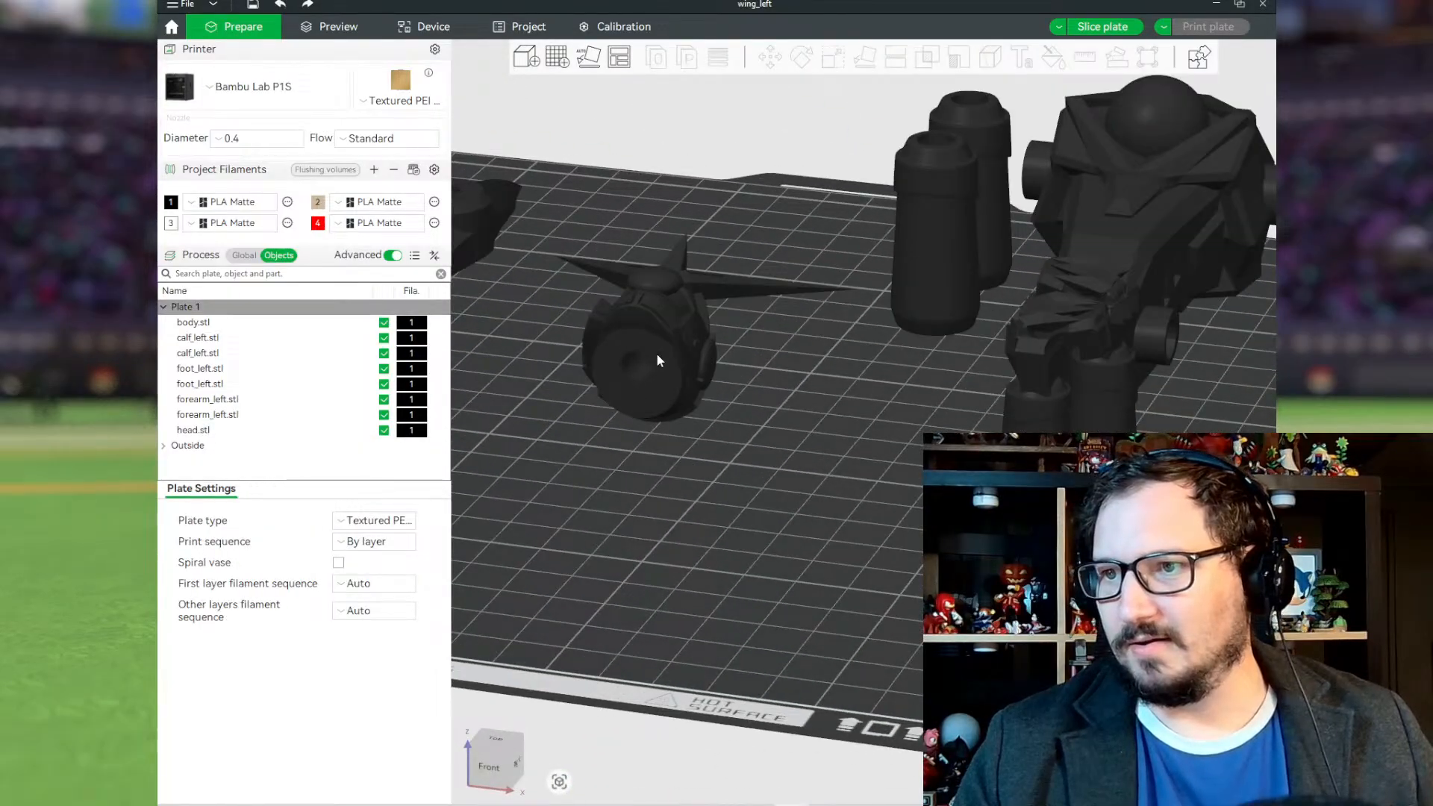
pyautogui.click(653, 355)
pyautogui.press('f')
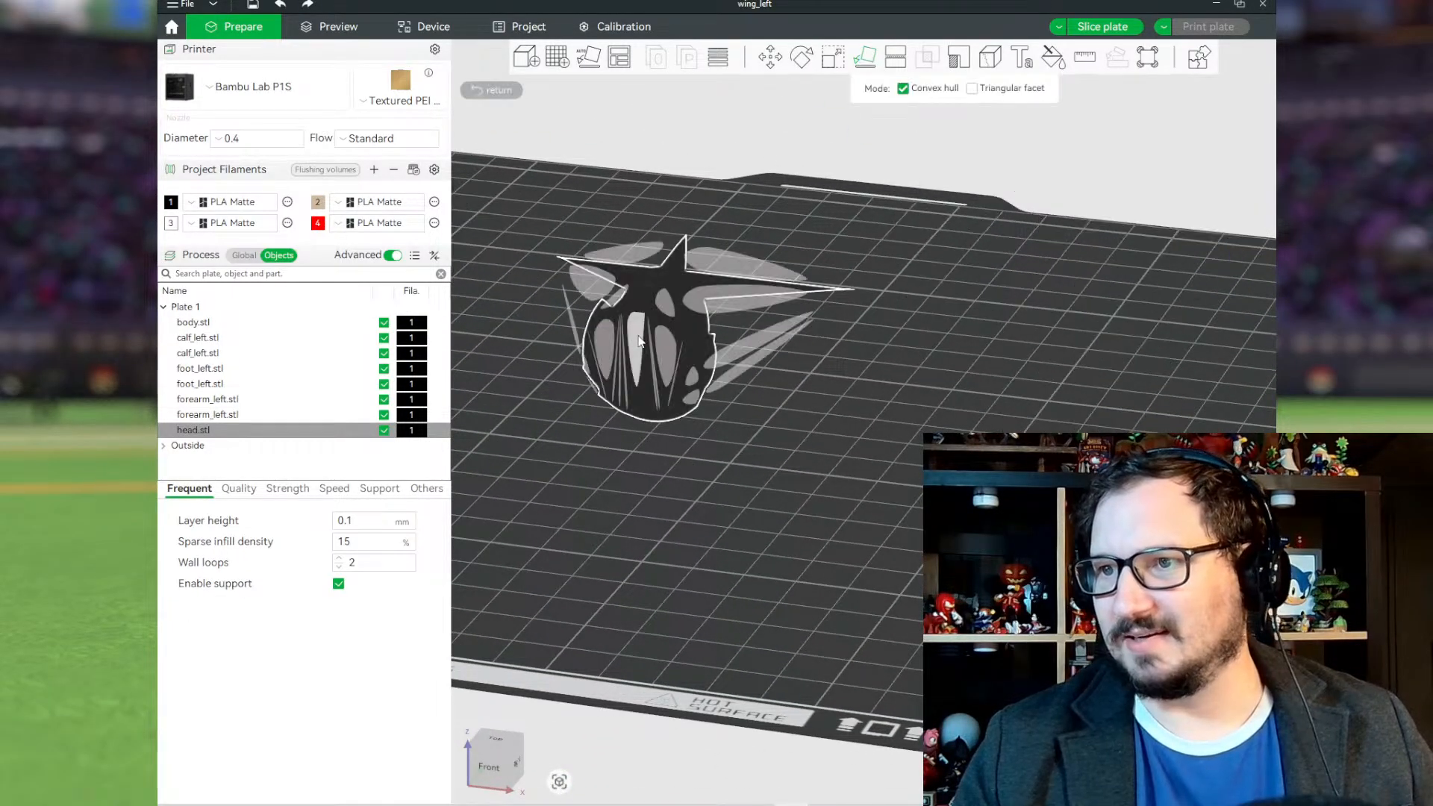
pyautogui.click(636, 340)
# Step: Move the head to the plate's rear edge between the feet and calves, at about X 102, Y 216 mm
pyautogui.press('m')
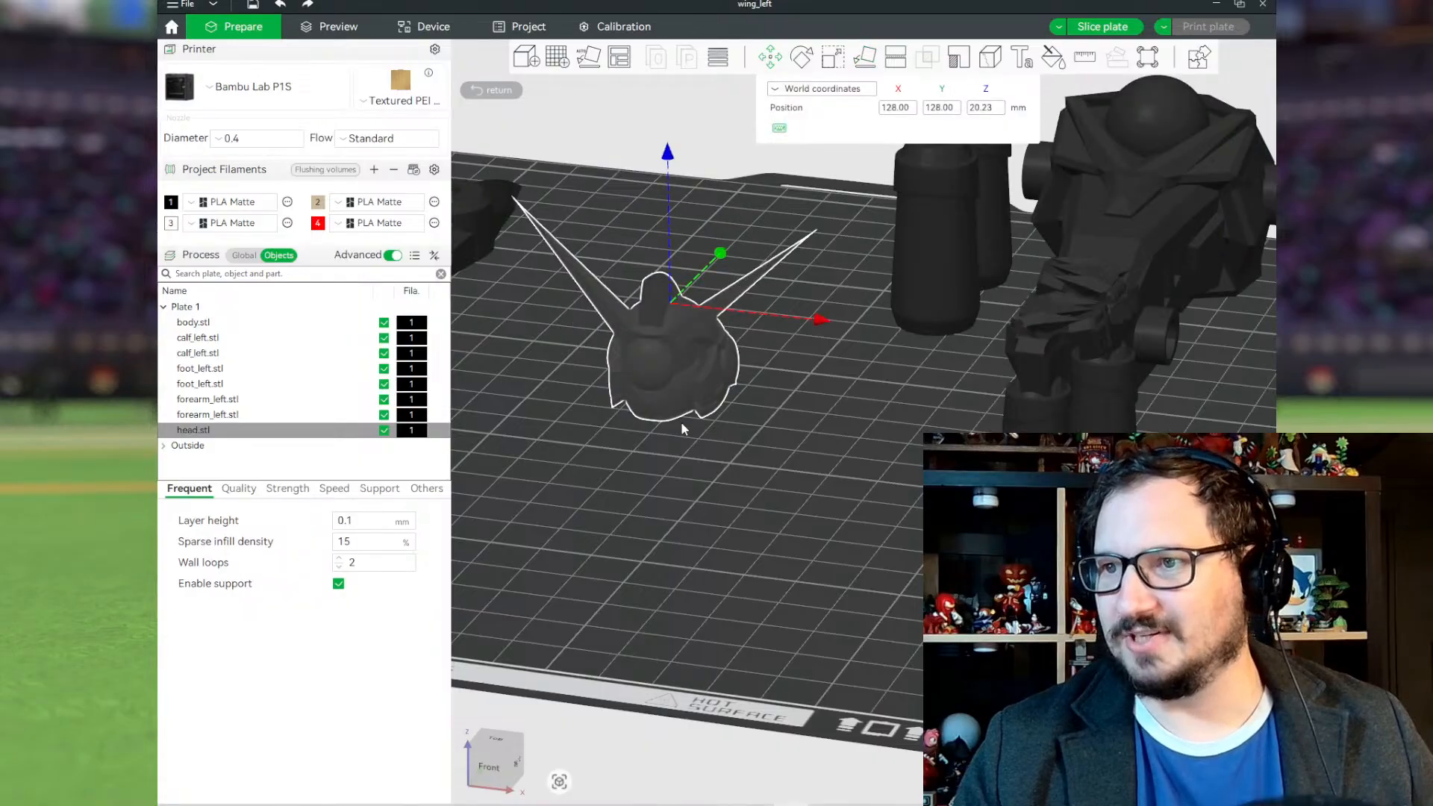
pyautogui.scroll(-5, 680, 422)
pyautogui.moveTo(646, 369); pyautogui.dragTo(643, 405, button='right')
pyautogui.moveTo(644, 405); pyautogui.dragTo(673, 455)
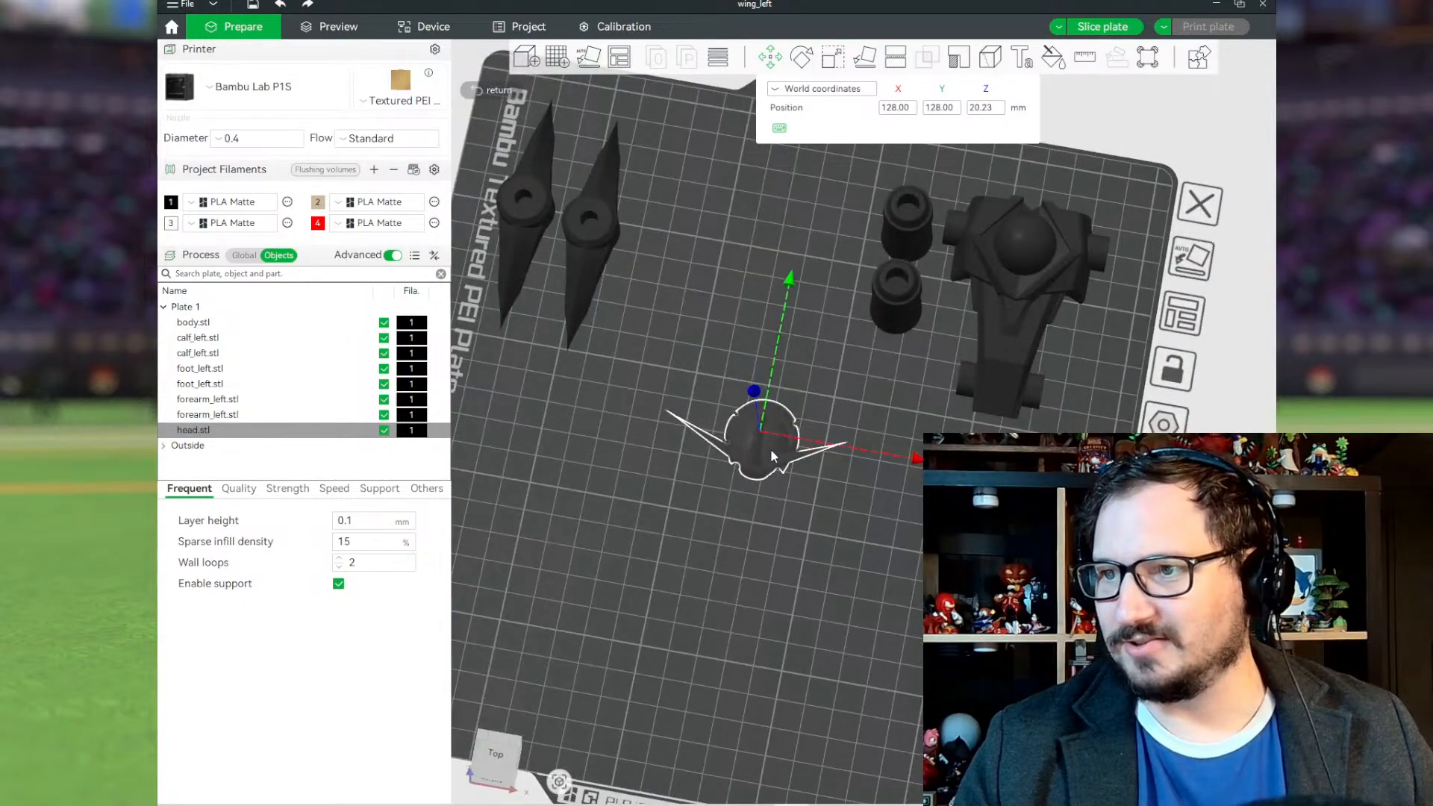
pyautogui.moveTo(765, 454); pyautogui.dragTo(739, 201)
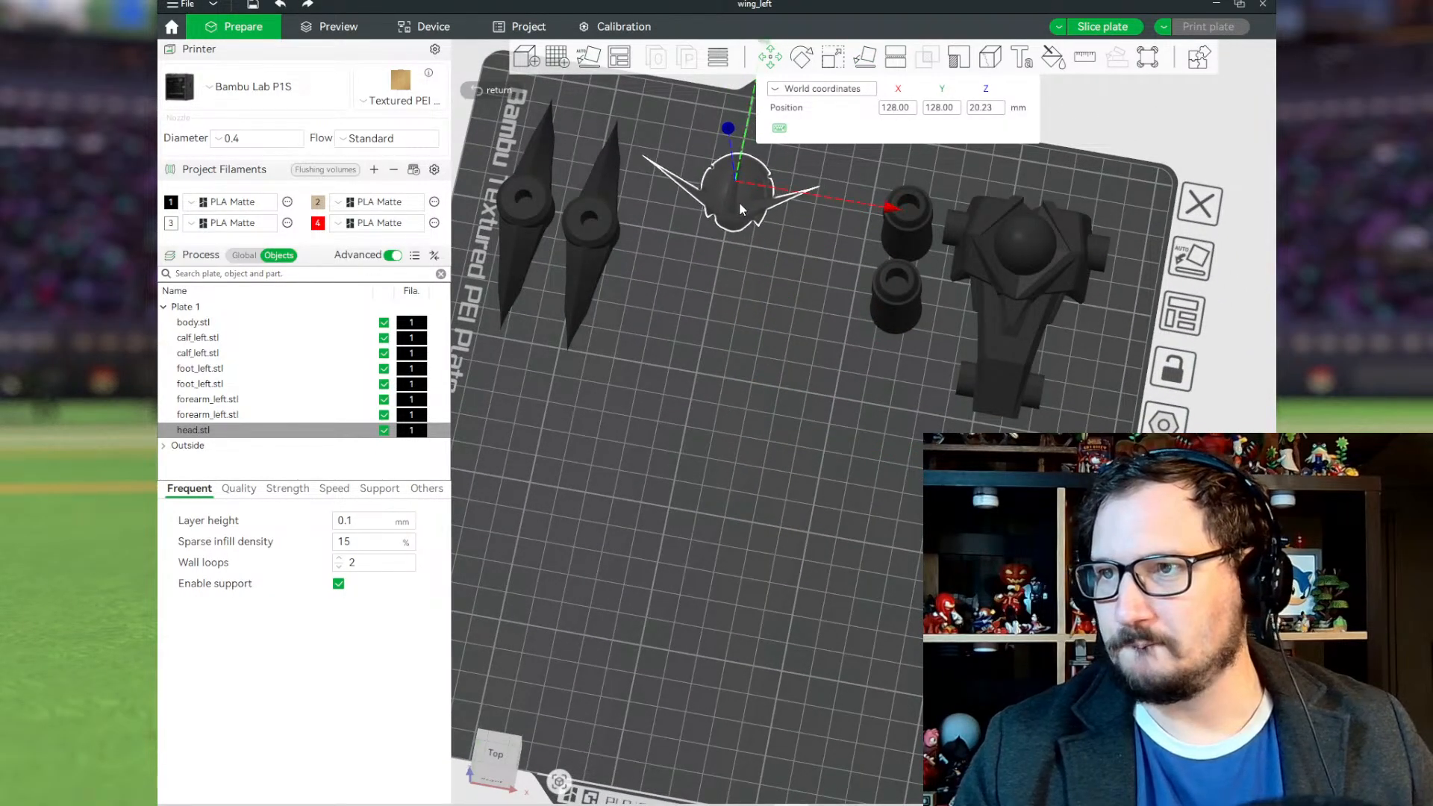
pyautogui.moveTo(745, 258); pyautogui.dragTo(753, 224)
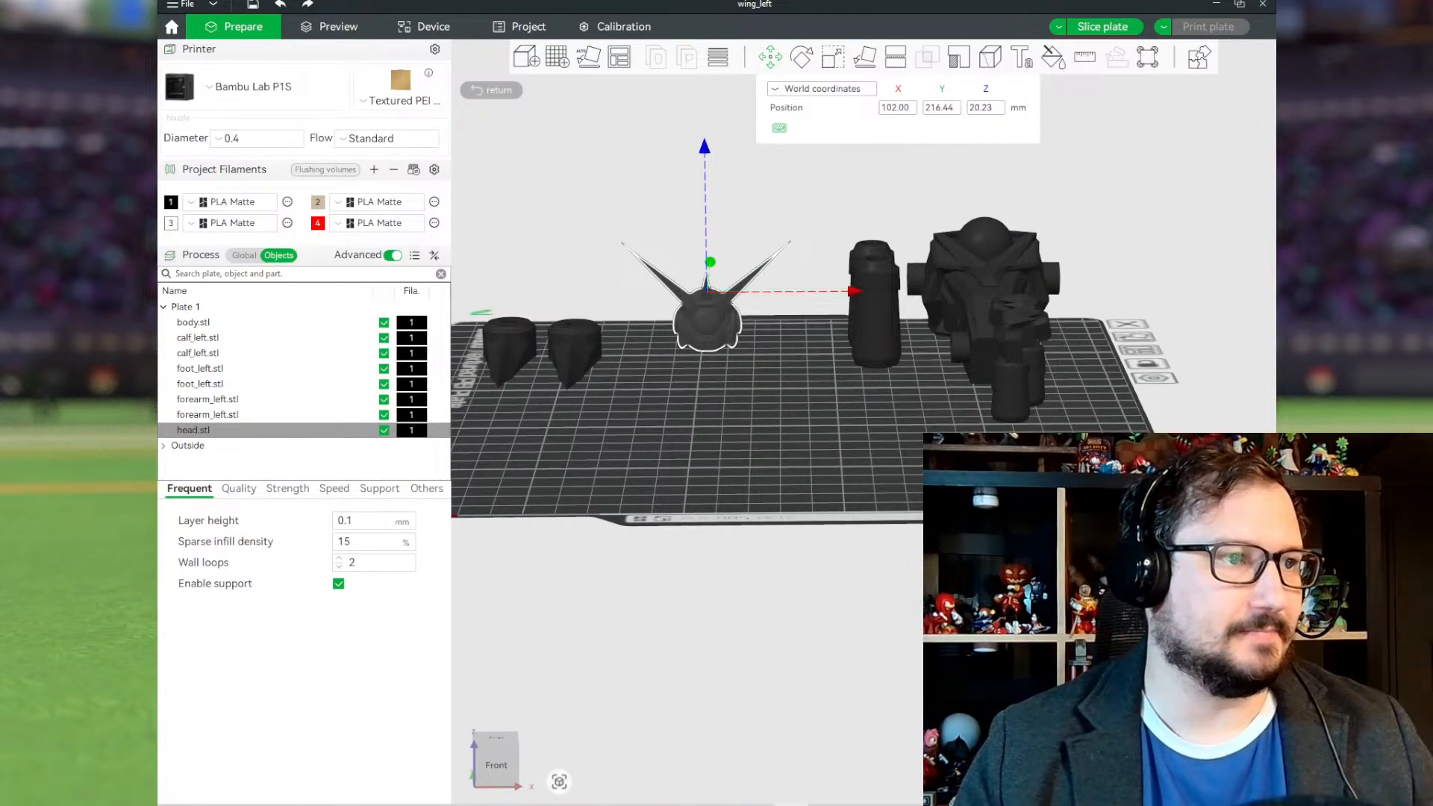
# Step: Import hips_guard_left.stl and stand it on its rounded end with the tip upward using Lay on Face
pyautogui.moveTo(158, 470); pyautogui.dragTo(719, 465)
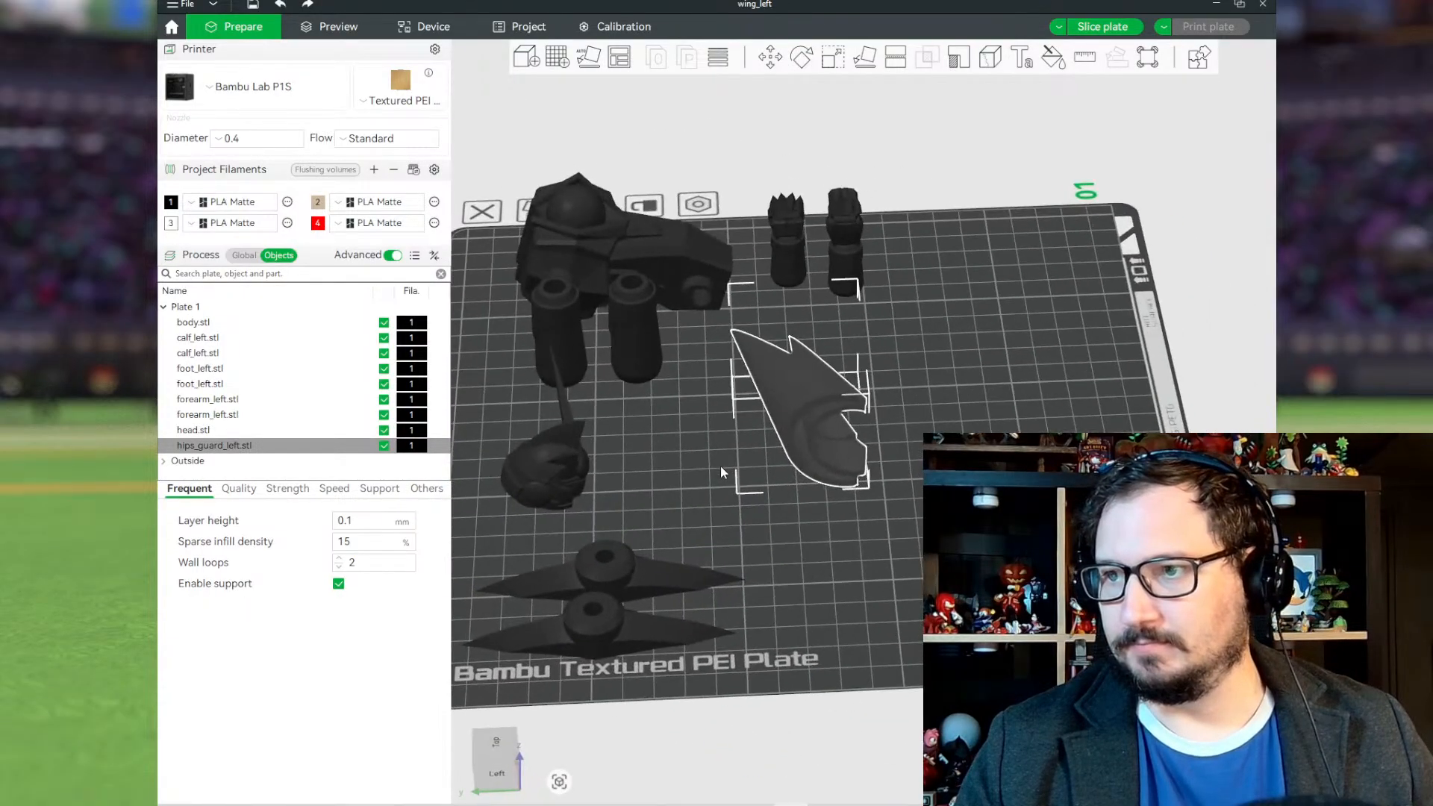
pyautogui.scroll(3, 846, 448)
pyautogui.scroll(5, 846, 448)
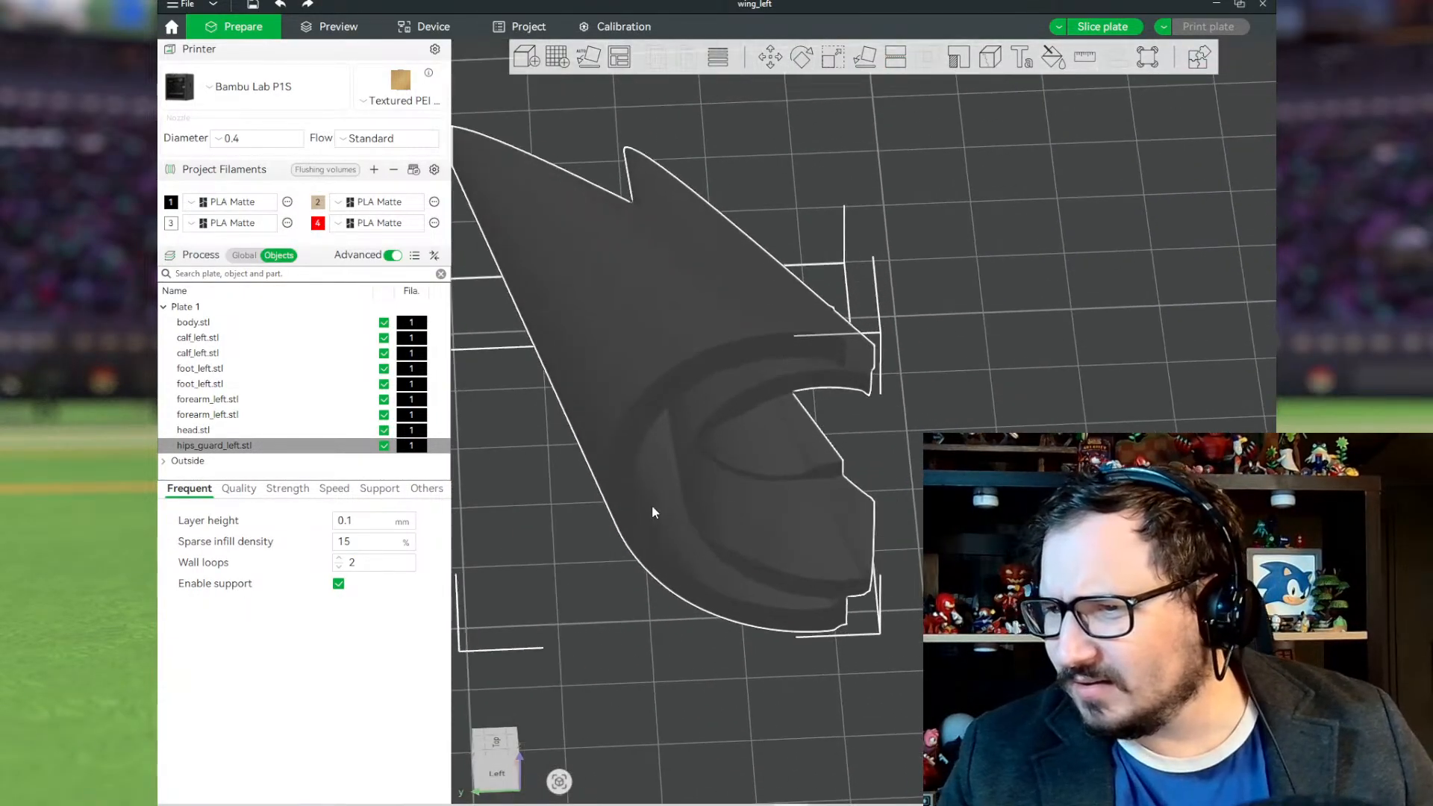
pyautogui.moveTo(690, 519); pyautogui.dragTo(697, 490, button='right')
pyautogui.moveTo(970, 431); pyautogui.dragTo(899, 336)
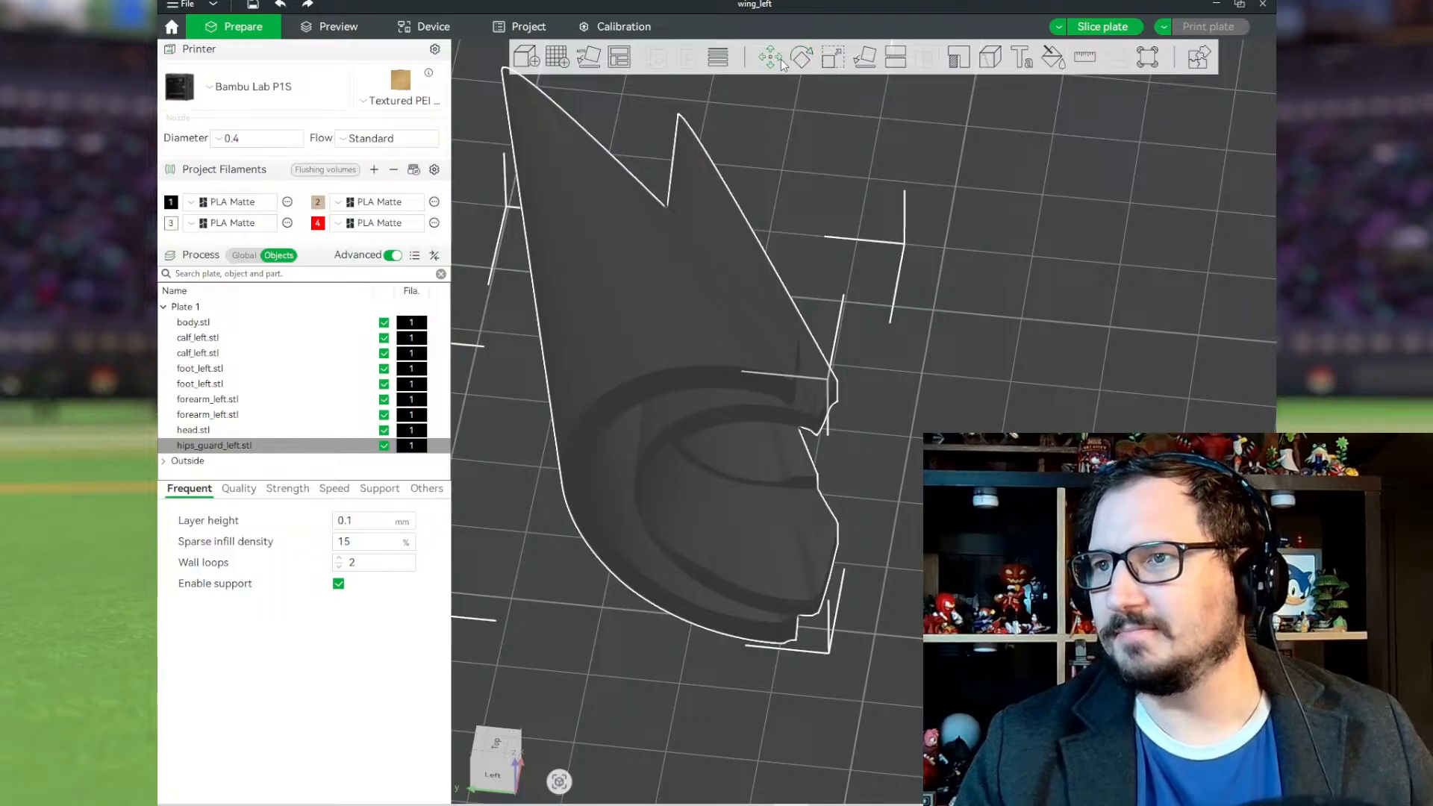
pyautogui.click(864, 59)
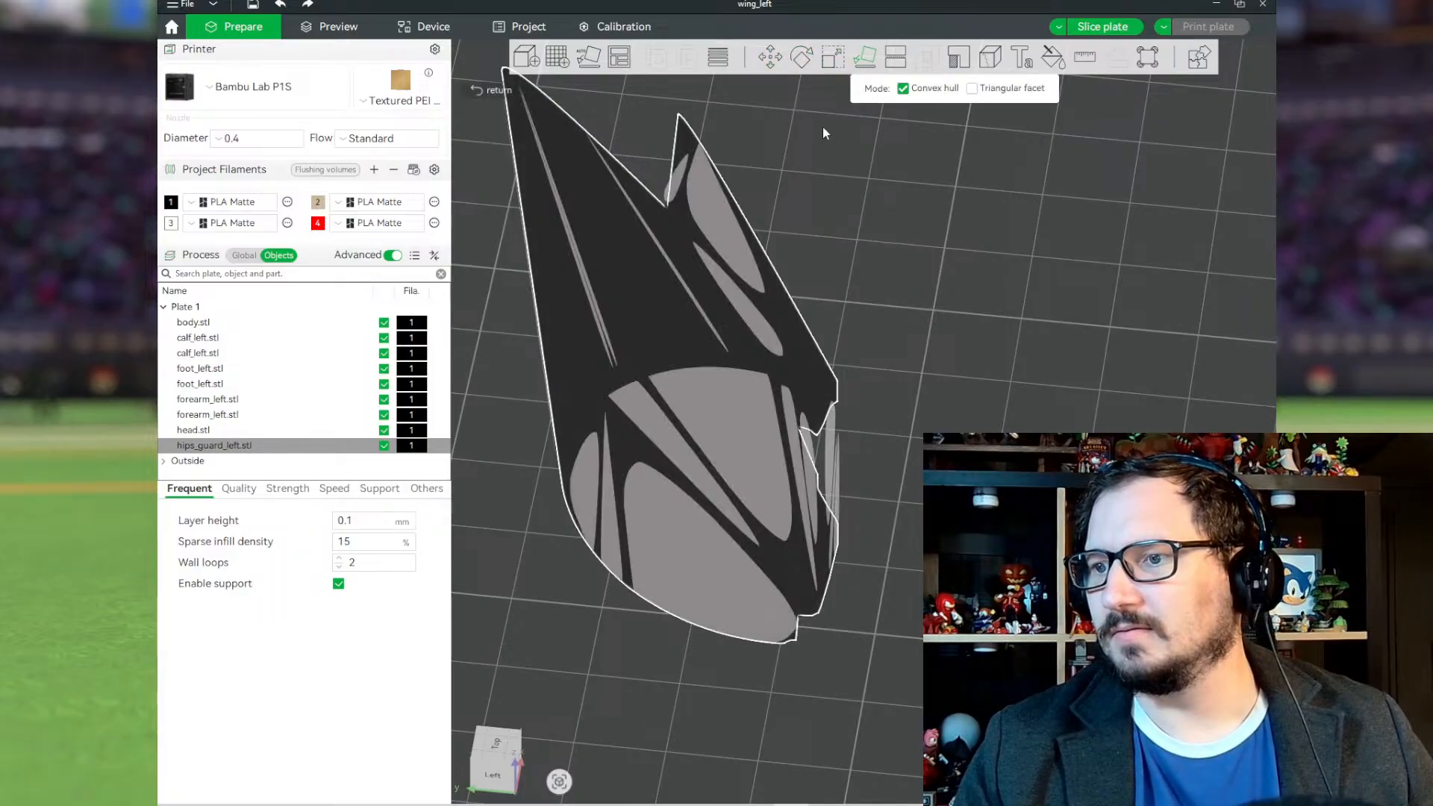
pyautogui.click(696, 551)
pyautogui.moveTo(753, 518); pyautogui.dragTo(789, 507)
pyautogui.moveTo(844, 502); pyautogui.dragTo(736, 515)
pyautogui.scroll(-8, 736, 515)
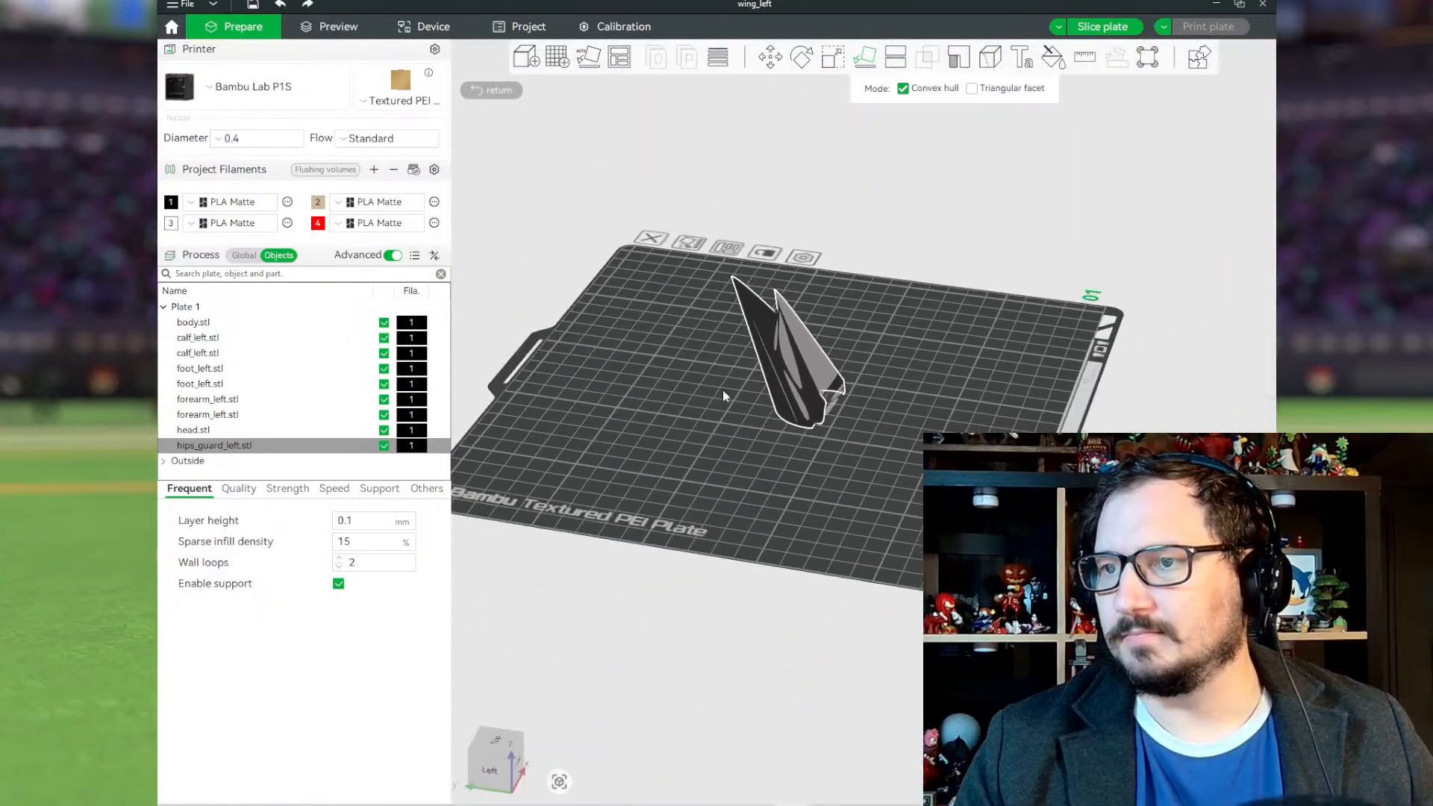
# Step: Move the left hip guard toward the forearms and rotate it to about X -97°, Y -111°, Z 92° absolute
pyautogui.click(770, 57)
pyautogui.moveTo(892, 449); pyautogui.dragTo(803, 502)
pyautogui.press('1')
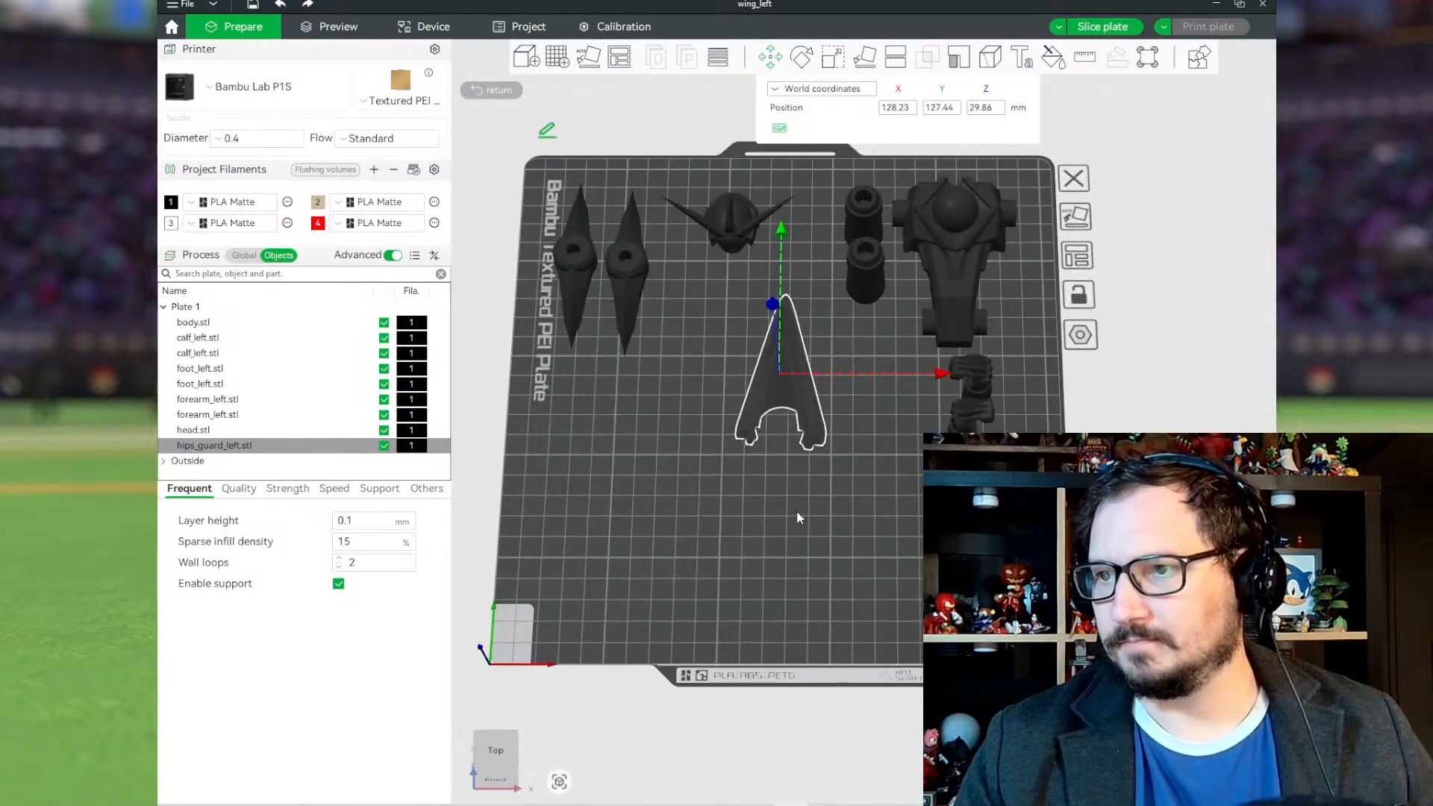
pyautogui.moveTo(814, 426); pyautogui.dragTo(862, 30)
pyautogui.click(801, 58)
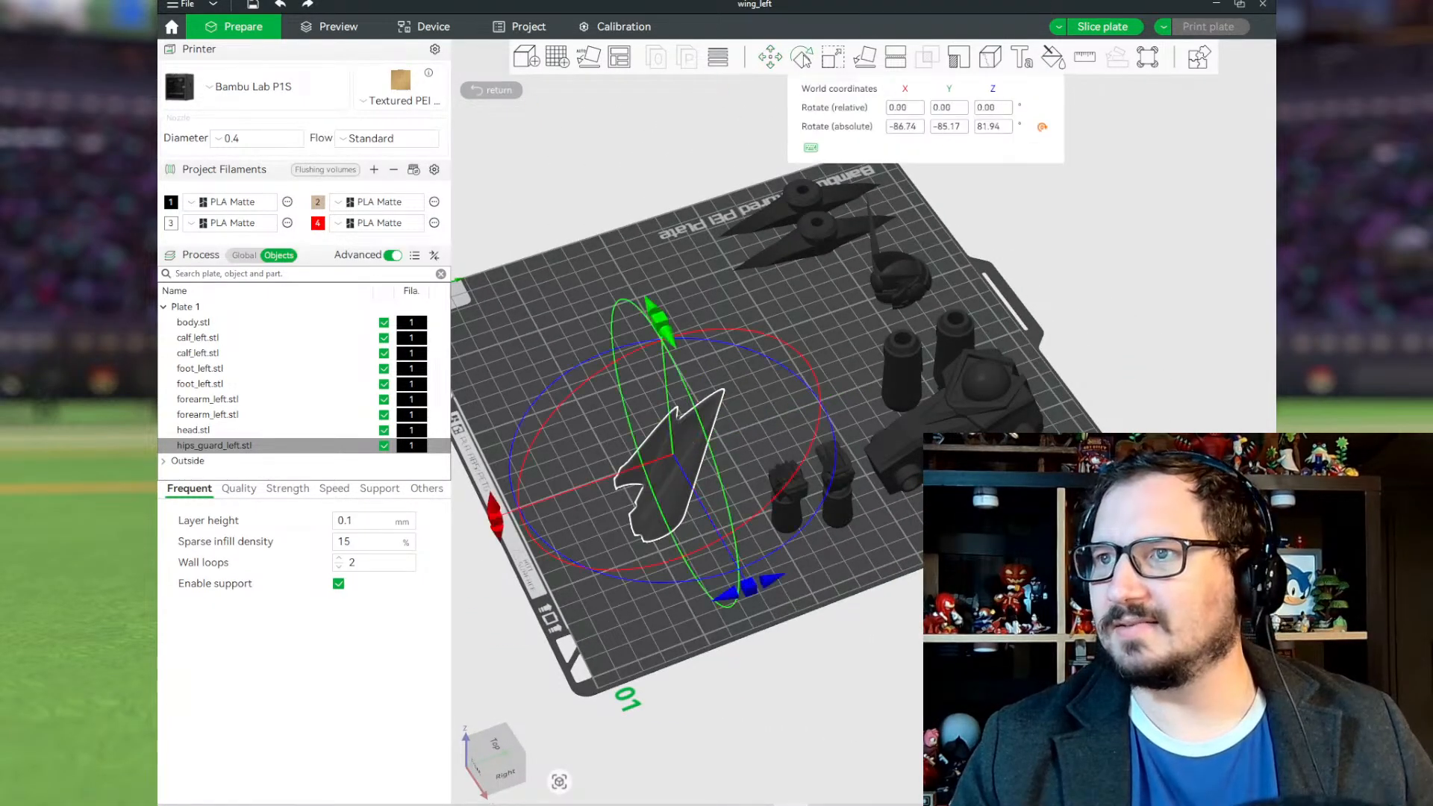
pyautogui.moveTo(665, 348); pyautogui.dragTo(699, 611)
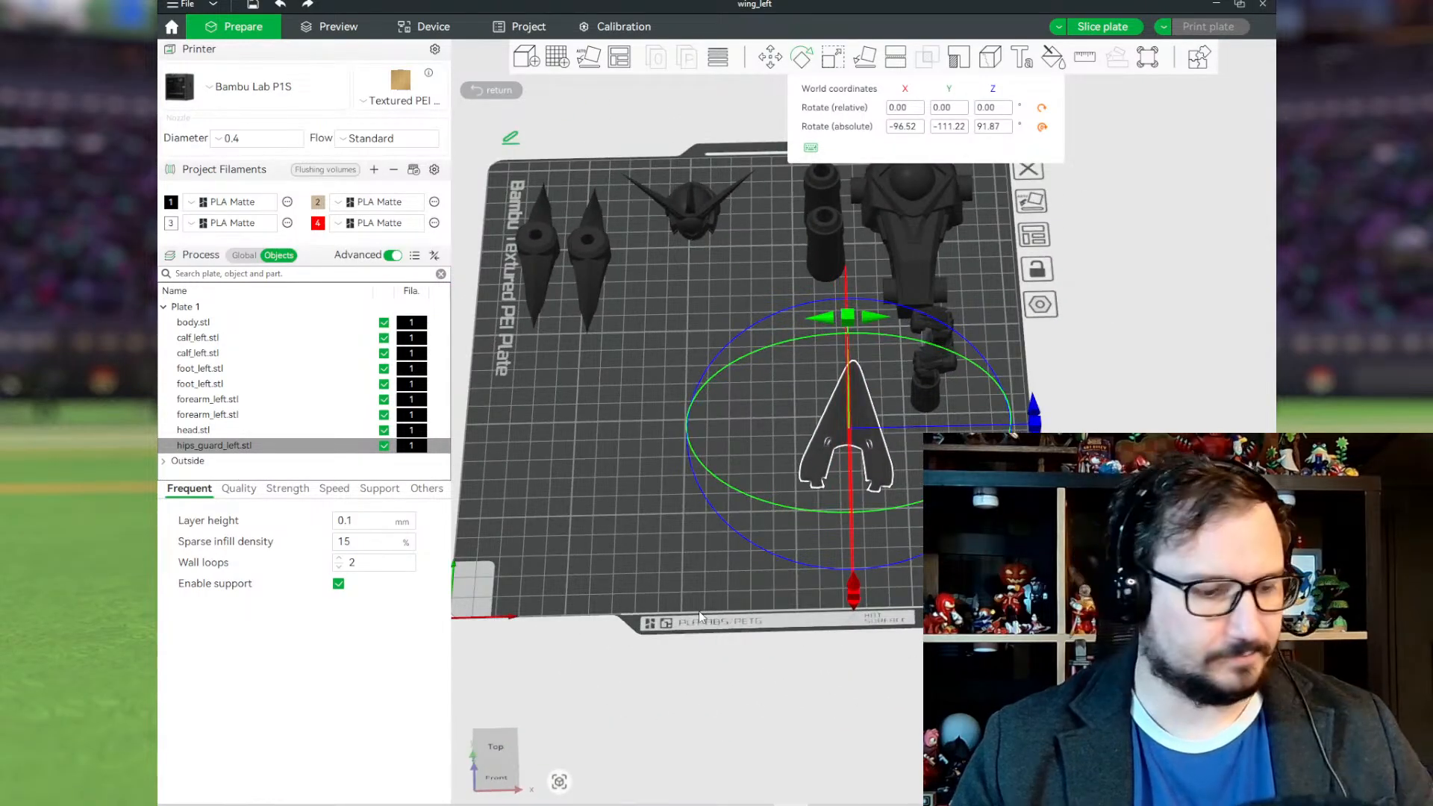
pyautogui.press('Escape')
# Step: Duplicate the left hip guard, place the copy in front of the feet and mirror it along the X axis
pyautogui.hotkey('ctrl', 'c')
pyautogui.hotkey('ctrl', 'v')
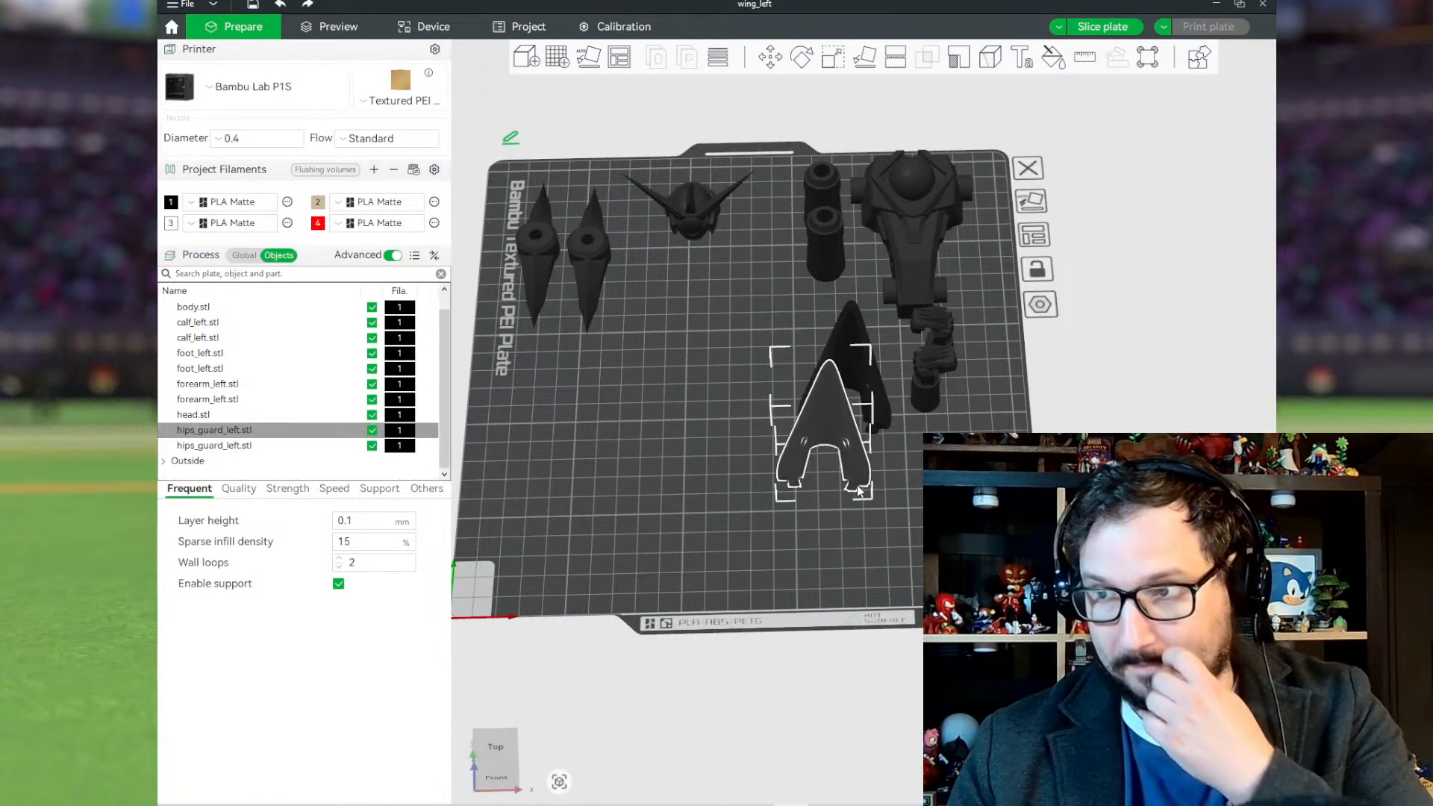
pyautogui.moveTo(857, 486); pyautogui.dragTo(541, 380)
pyautogui.rightClick(573, 383)
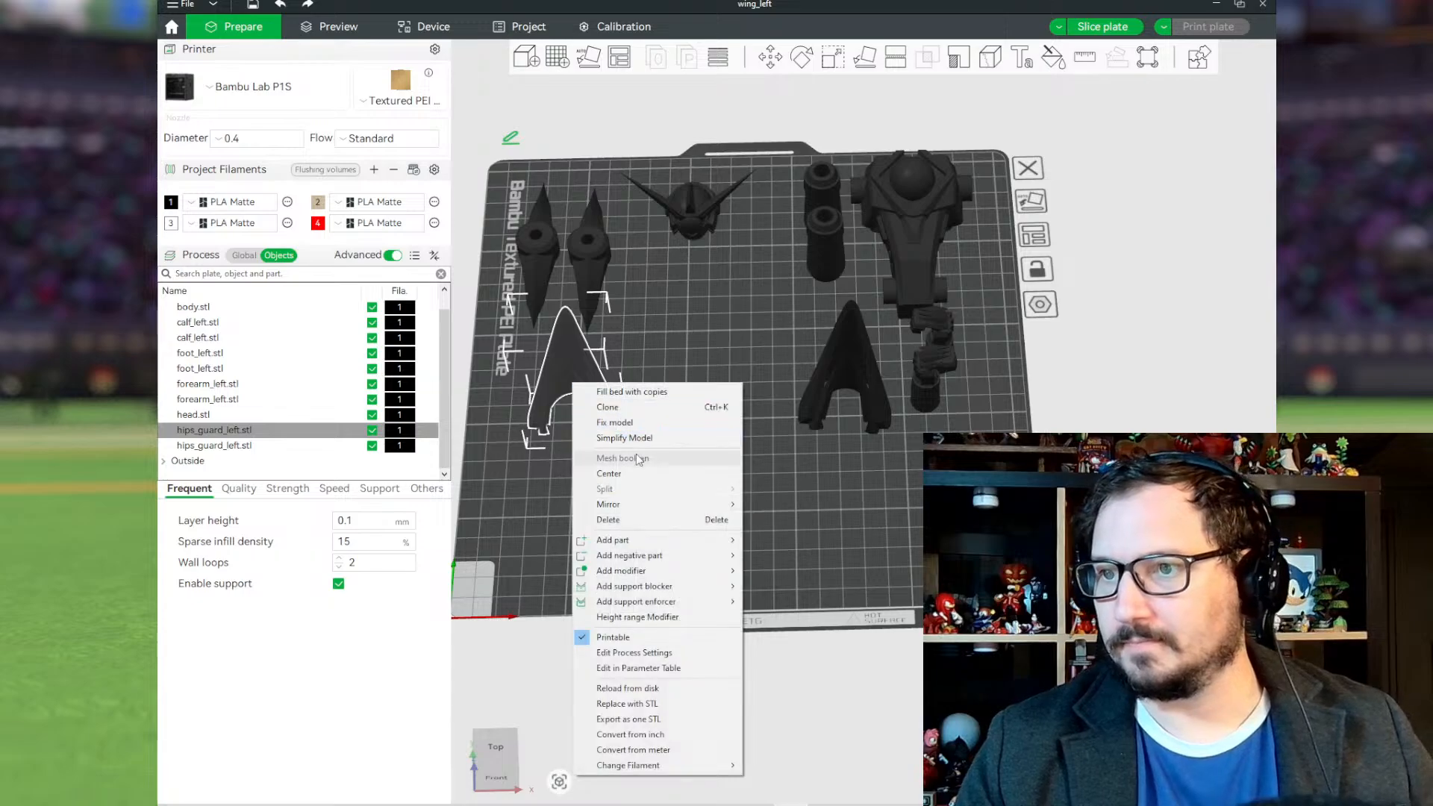
pyautogui.moveTo(636, 511)
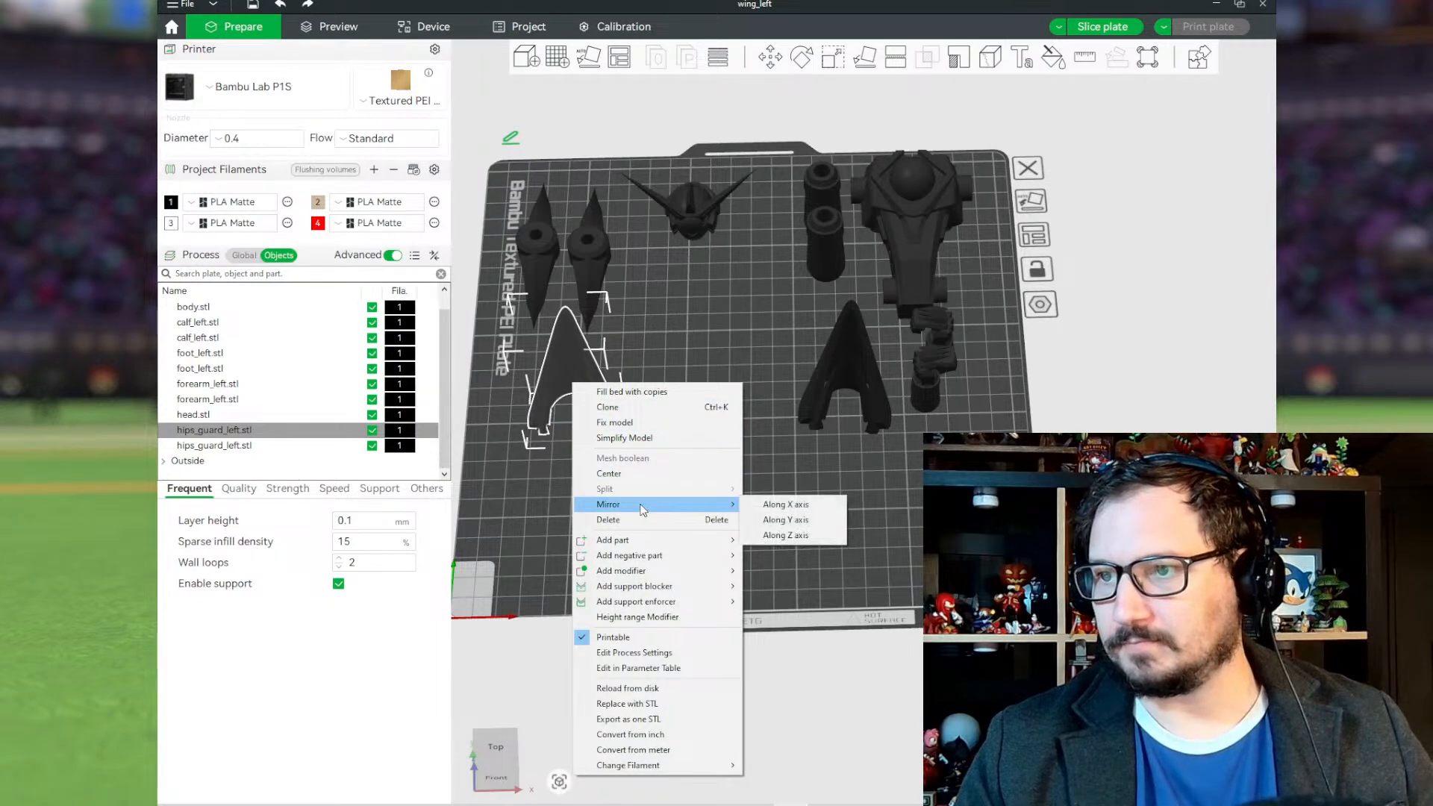
pyautogui.click(776, 505)
# Step: Arrange both hip guards close together along the plate's left edge, in front of the feet
pyautogui.moveTo(857, 361); pyautogui.dragTo(741, 469)
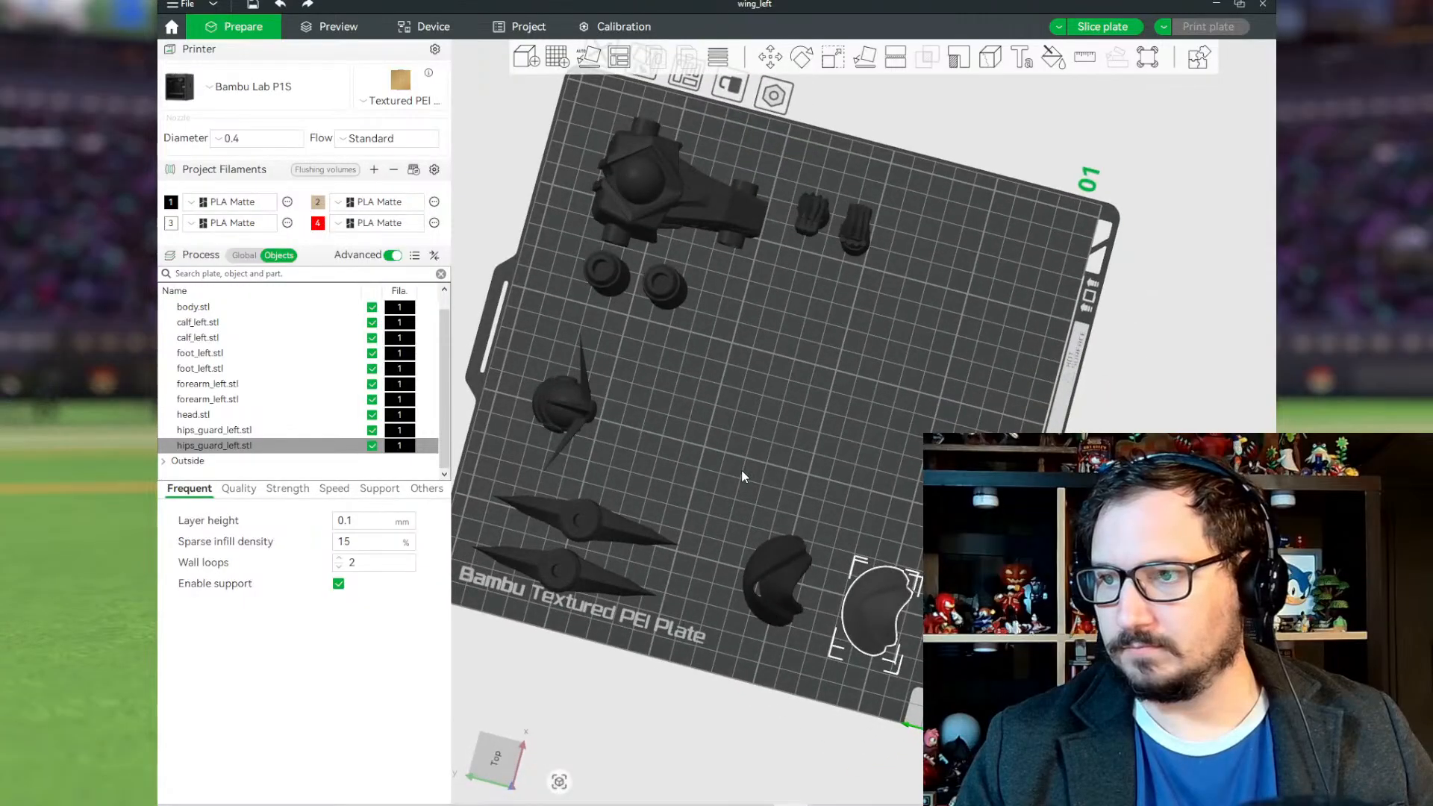
pyautogui.click(771, 580)
pyautogui.click(873, 611)
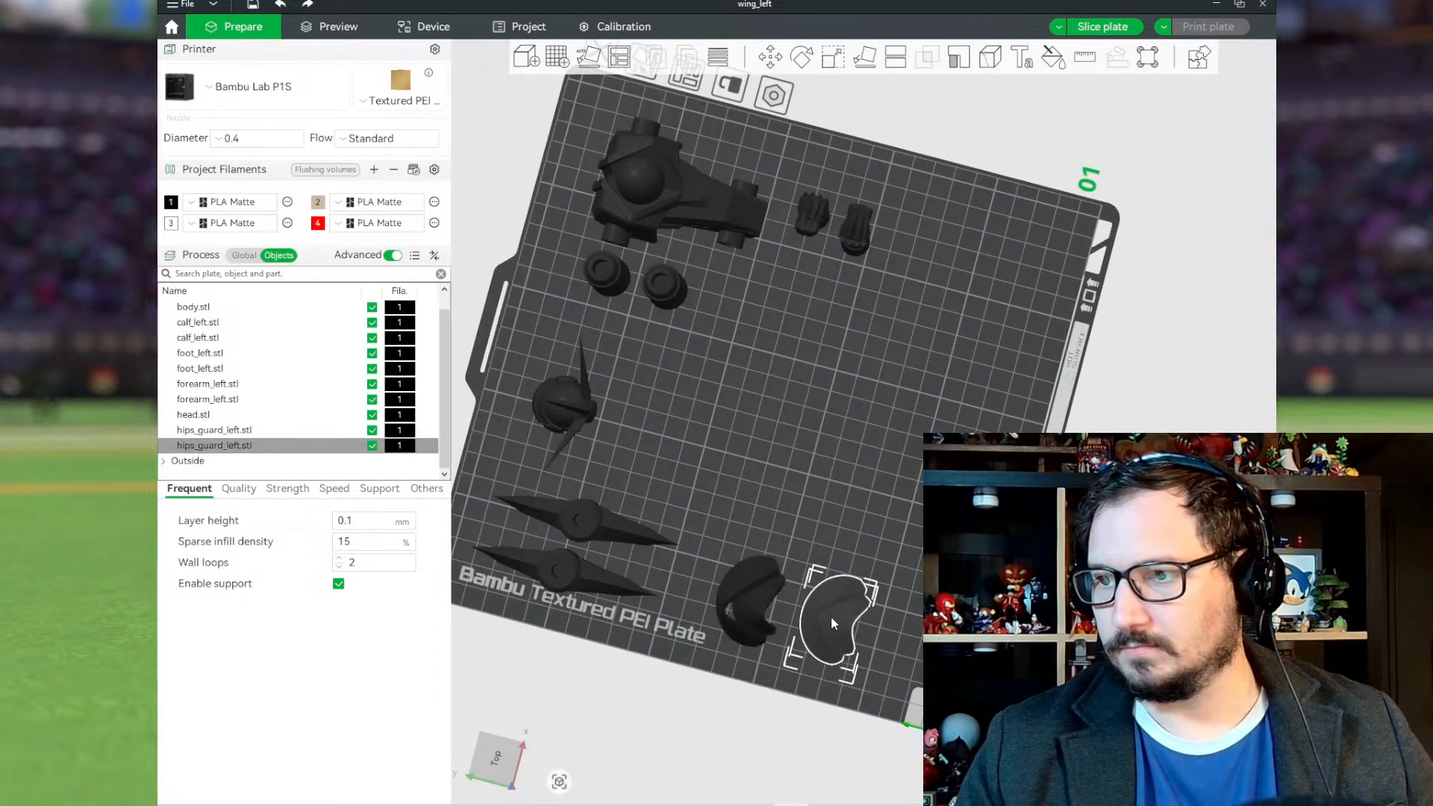
pyautogui.moveTo(830, 620); pyautogui.dragTo(775, 486)
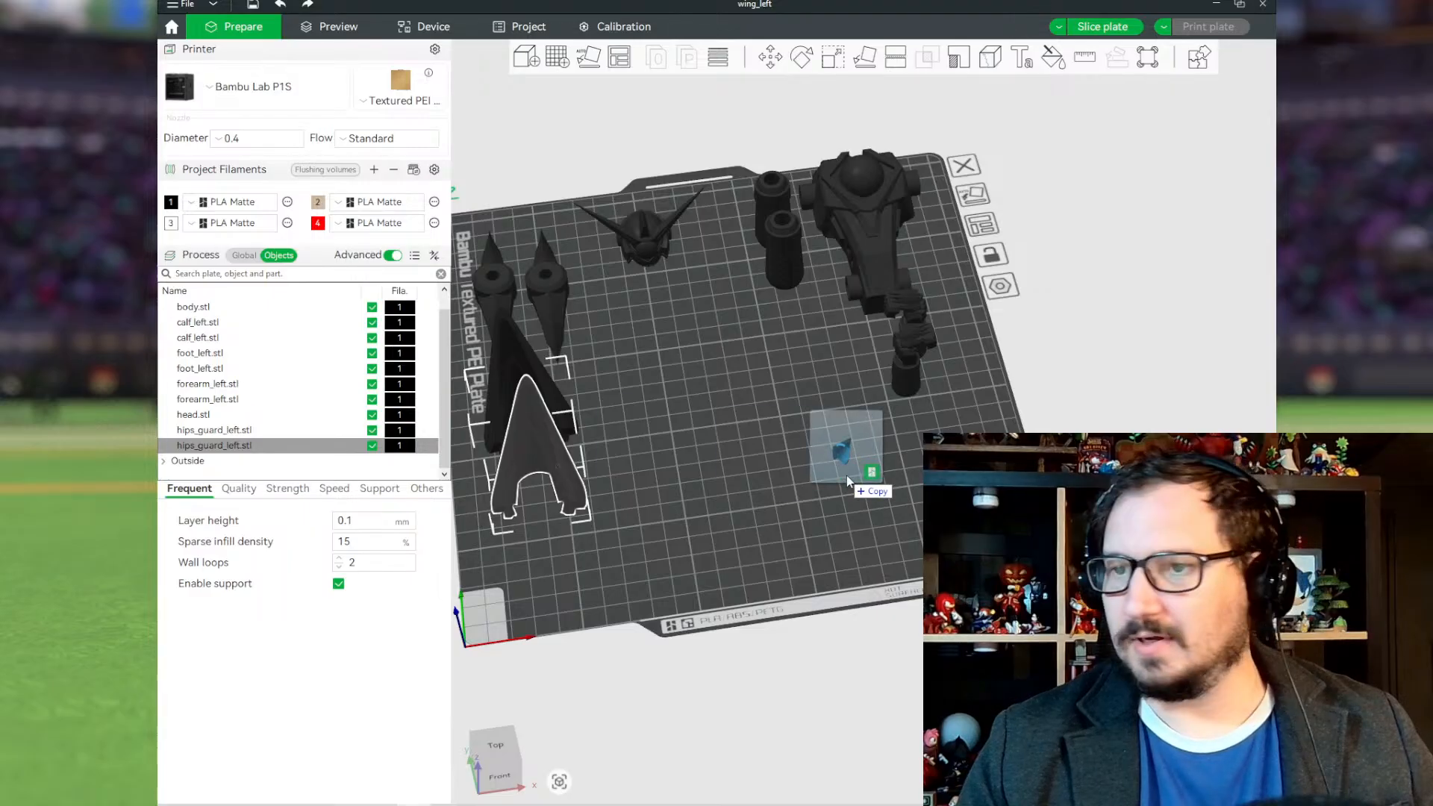
# Step: Import shoulder_left.stl into the middle of the plate and rotate it tip upward to X -90°, Y -120°, Z 90° absolute
pyautogui.moveTo(846, 473); pyautogui.dragTo(706, 477)
pyautogui.moveTo(706, 424); pyautogui.dragTo(746, 388)
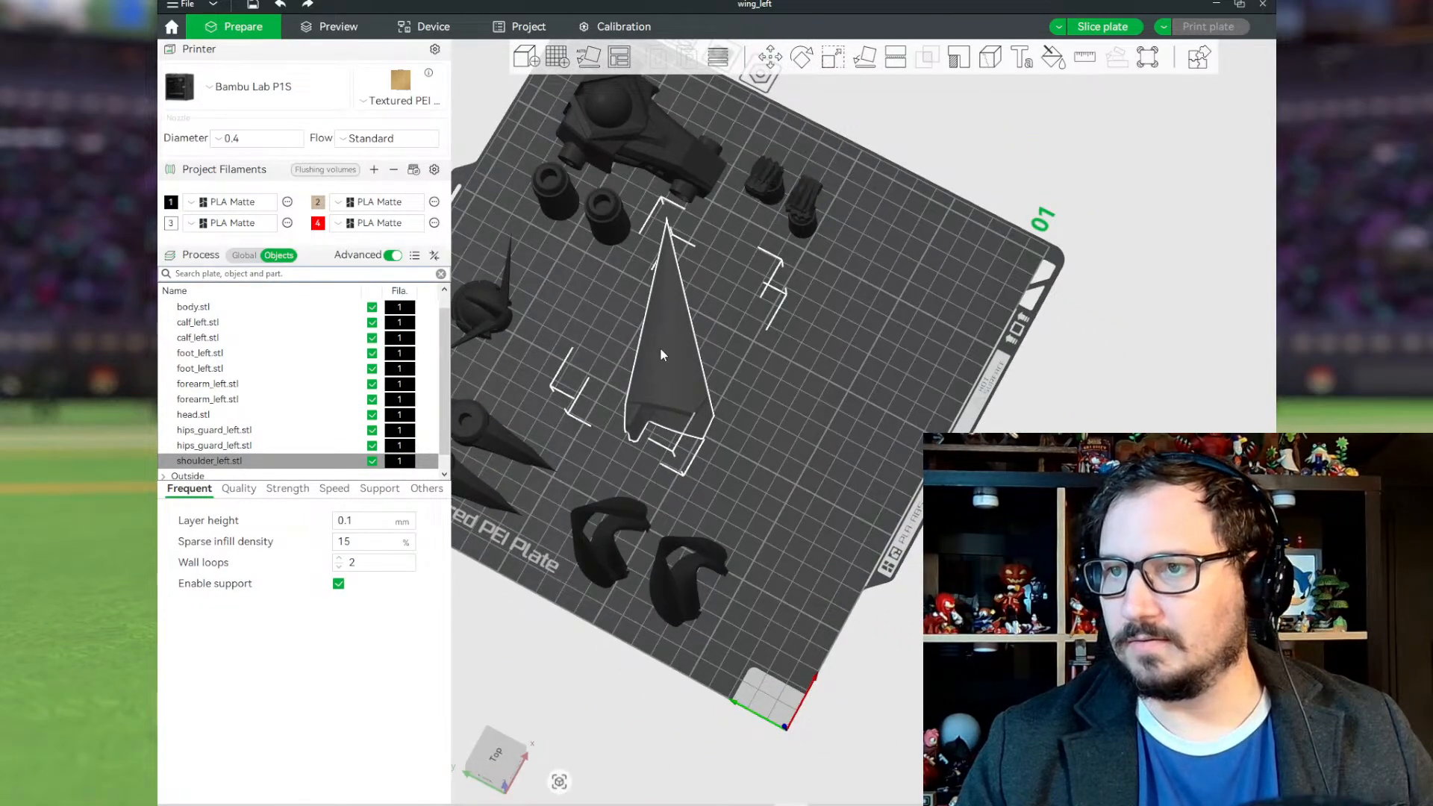
pyautogui.click(800, 57)
pyautogui.moveTo(873, 410); pyautogui.dragTo(838, 379, button='right')
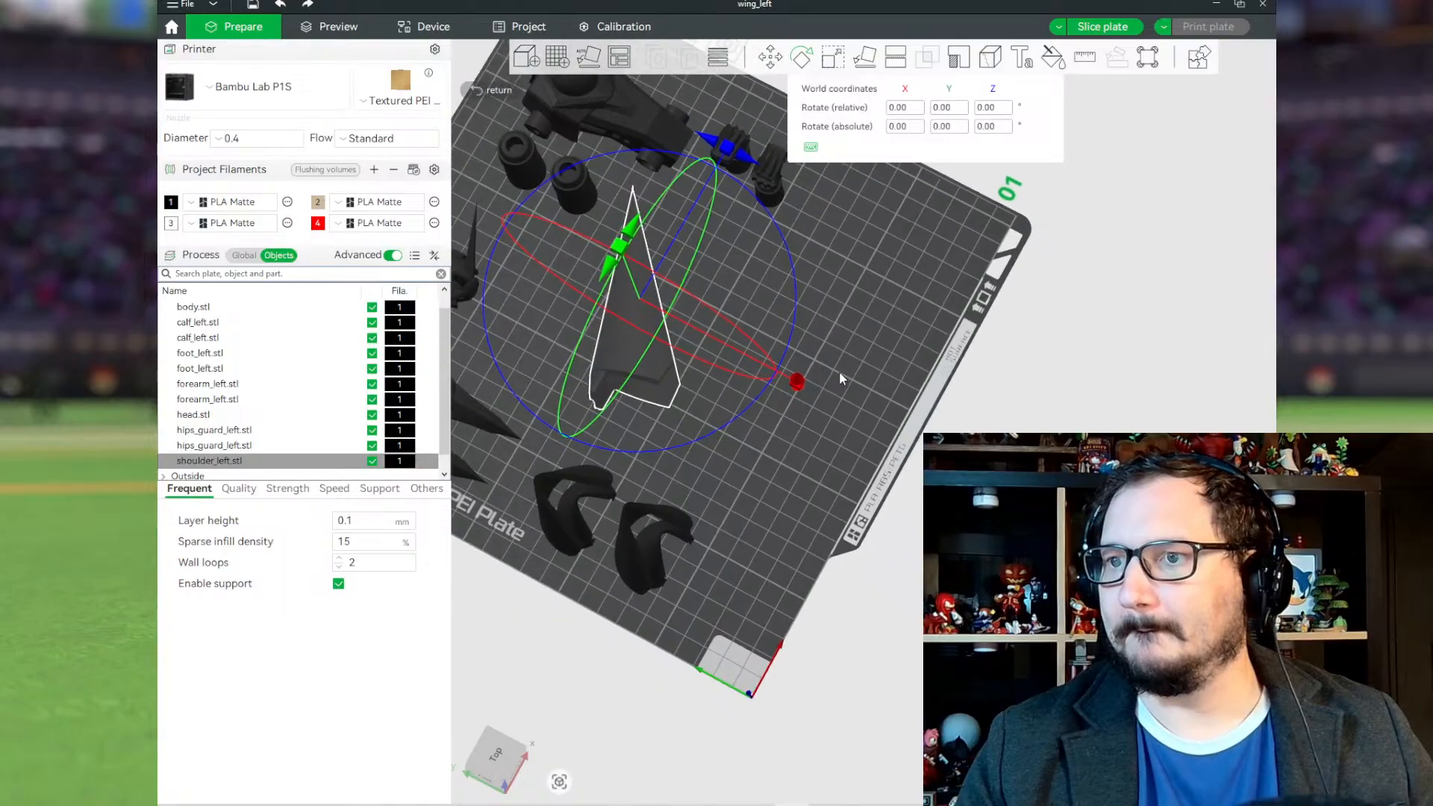
pyautogui.moveTo(840, 379); pyautogui.dragTo(788, 321)
pyautogui.moveTo(632, 102); pyautogui.dragTo(561, 262)
pyautogui.moveTo(621, 389); pyautogui.dragTo(732, 337)
pyautogui.moveTo(868, 241); pyautogui.dragTo(835, 317)
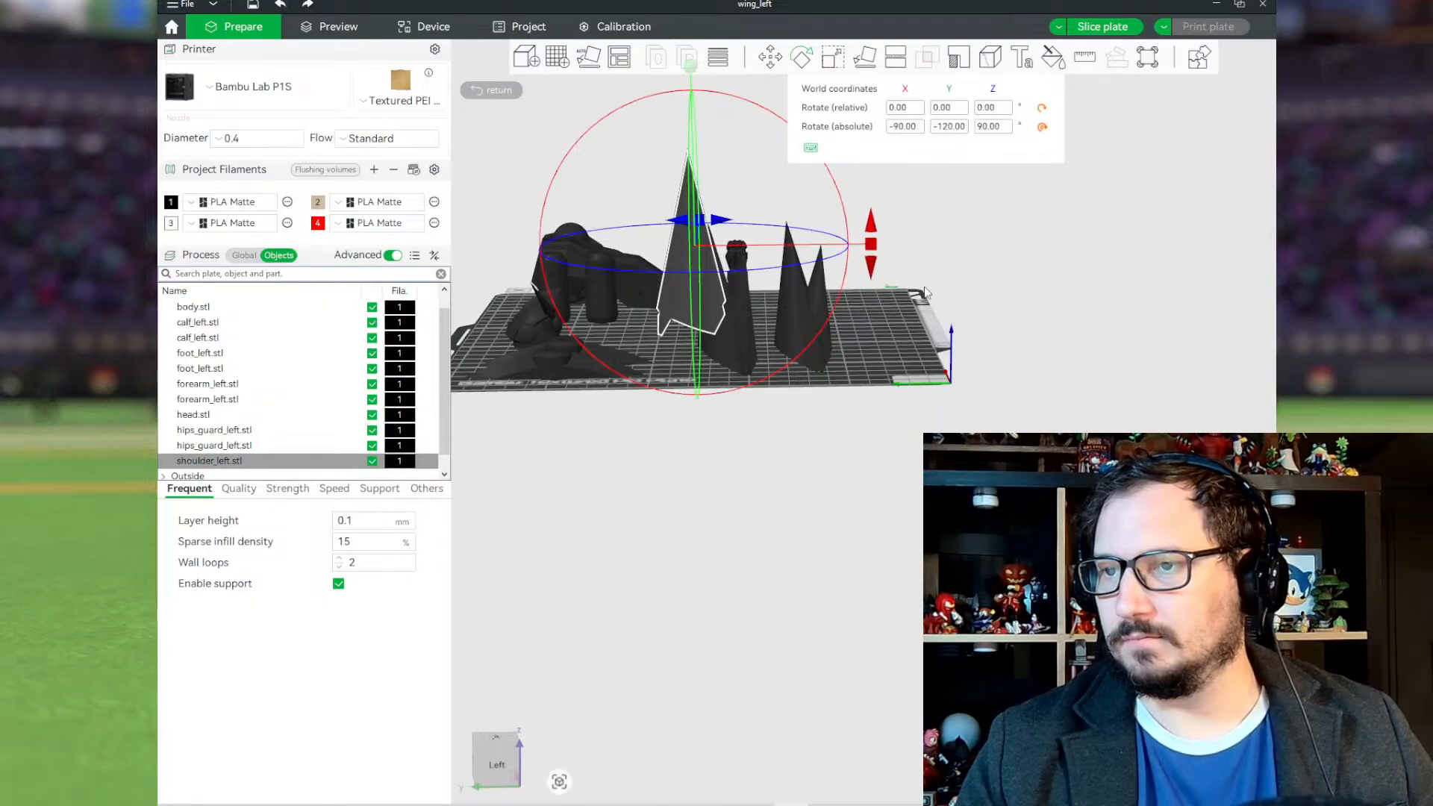
# Step: Duplicate the left shoulder, mirror the copy along the X axis and set both shoulders side by side in the plate corner beyond the forearms
pyautogui.moveTo(925, 292); pyautogui.dragTo(797, 222)
pyautogui.click(797, 222)
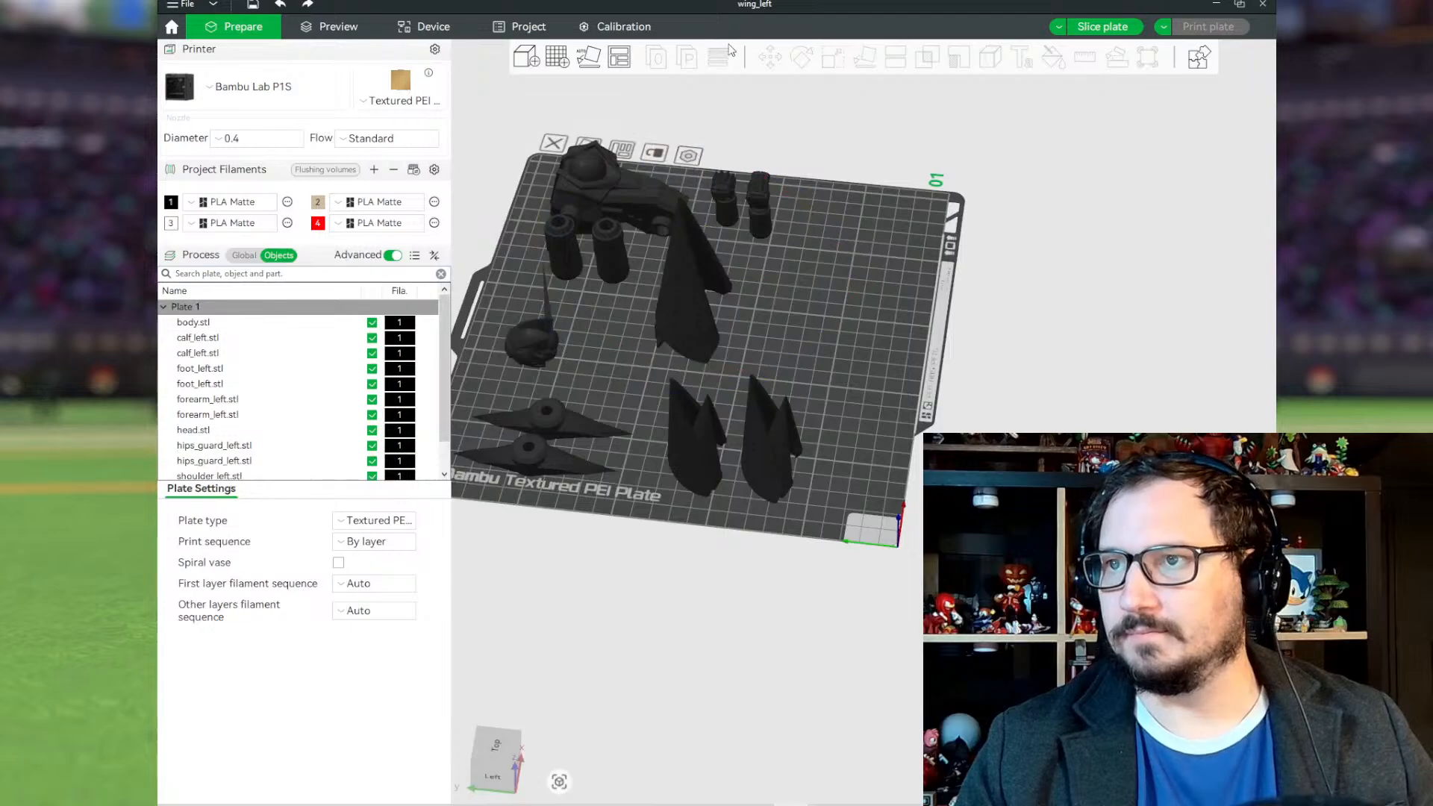
pyautogui.click(697, 298)
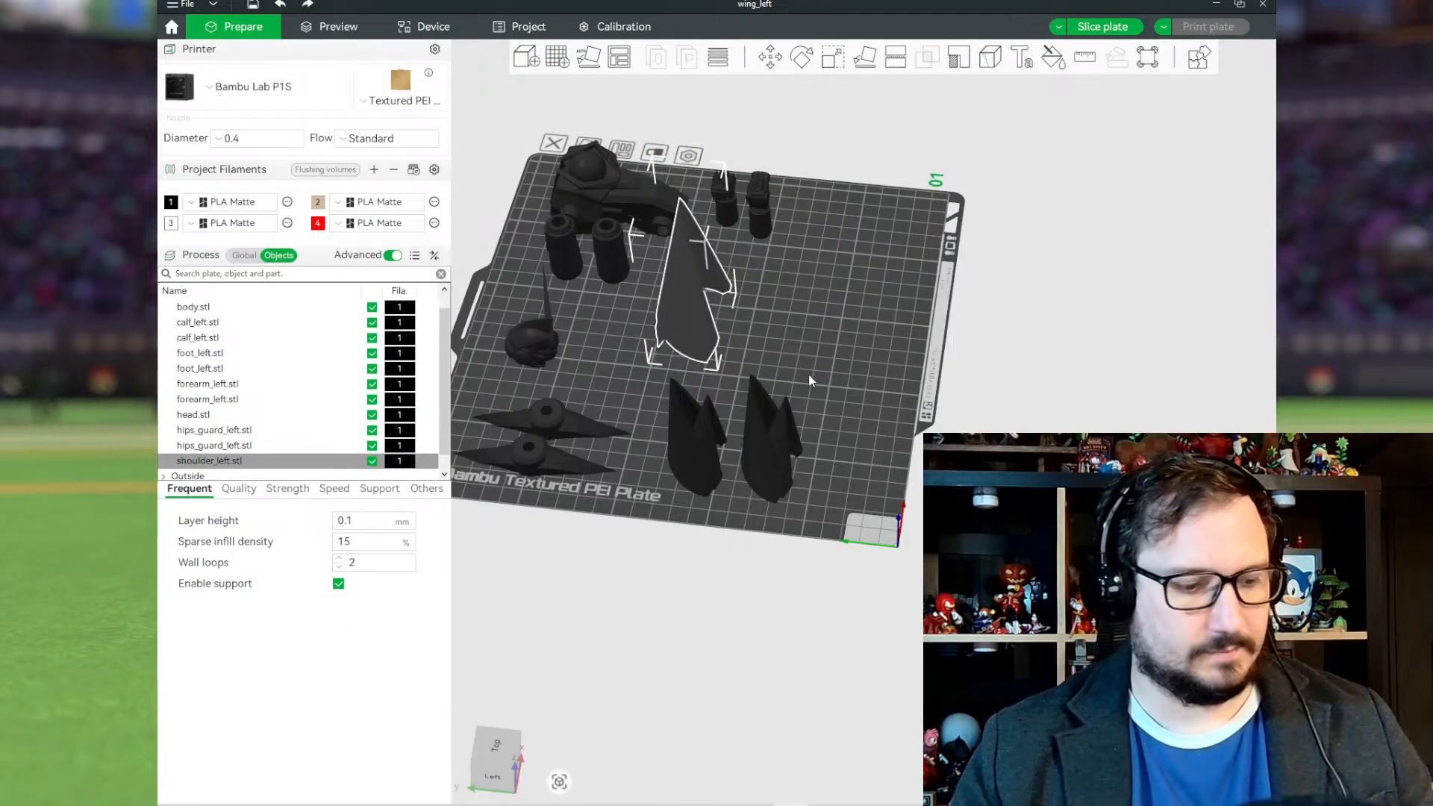
pyautogui.hotkey('ctrl', 'c')
pyautogui.hotkey('ctrl', 'v')
pyautogui.rightClick(636, 310)
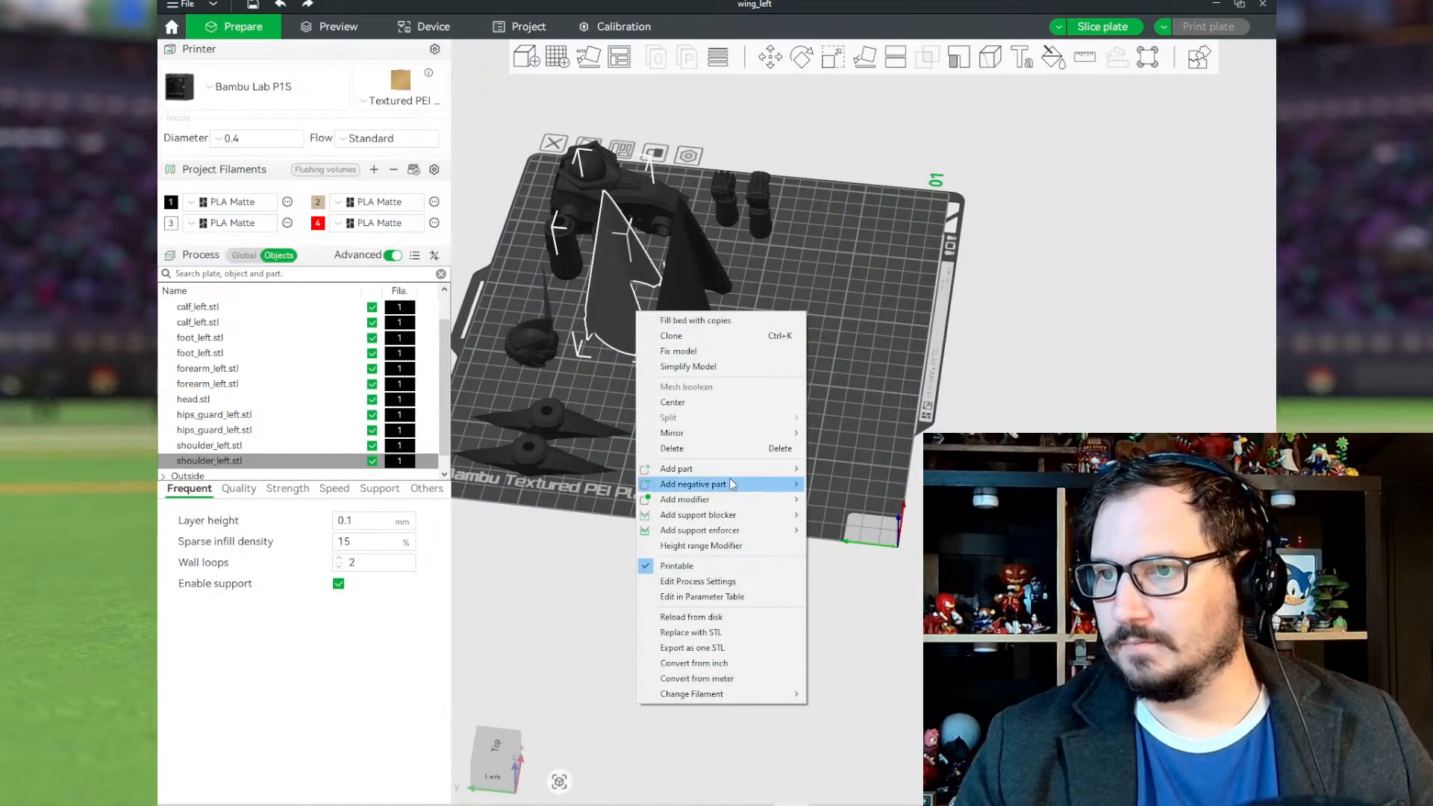
pyautogui.moveTo(727, 435)
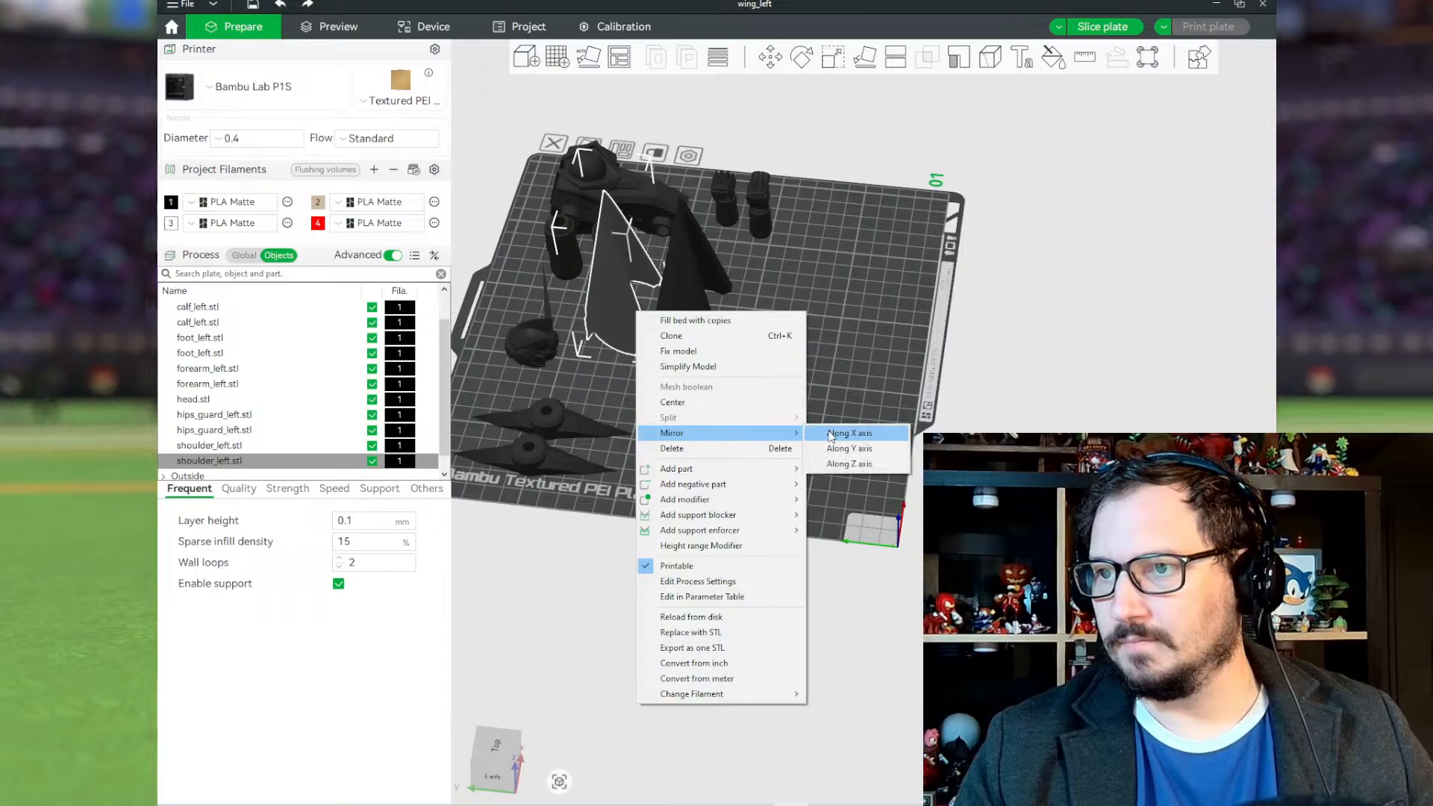
pyautogui.click(817, 431)
pyautogui.moveTo(615, 309); pyautogui.dragTo(910, 243)
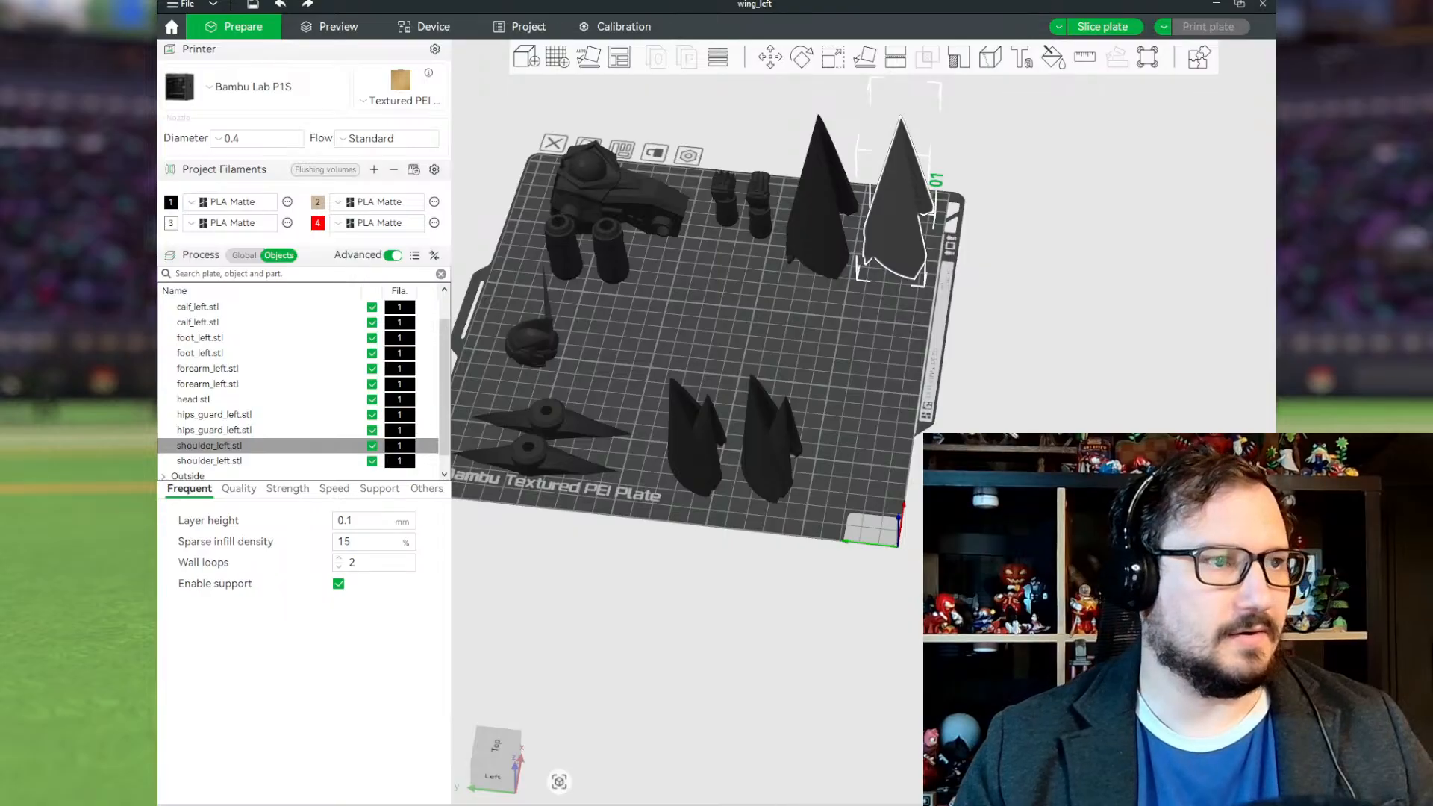
# Step: Import sword.stl into the middle of the plate and lay it down lengthwise with Lay on Face
pyautogui.moveTo(831, 410); pyautogui.dragTo(788, 342)
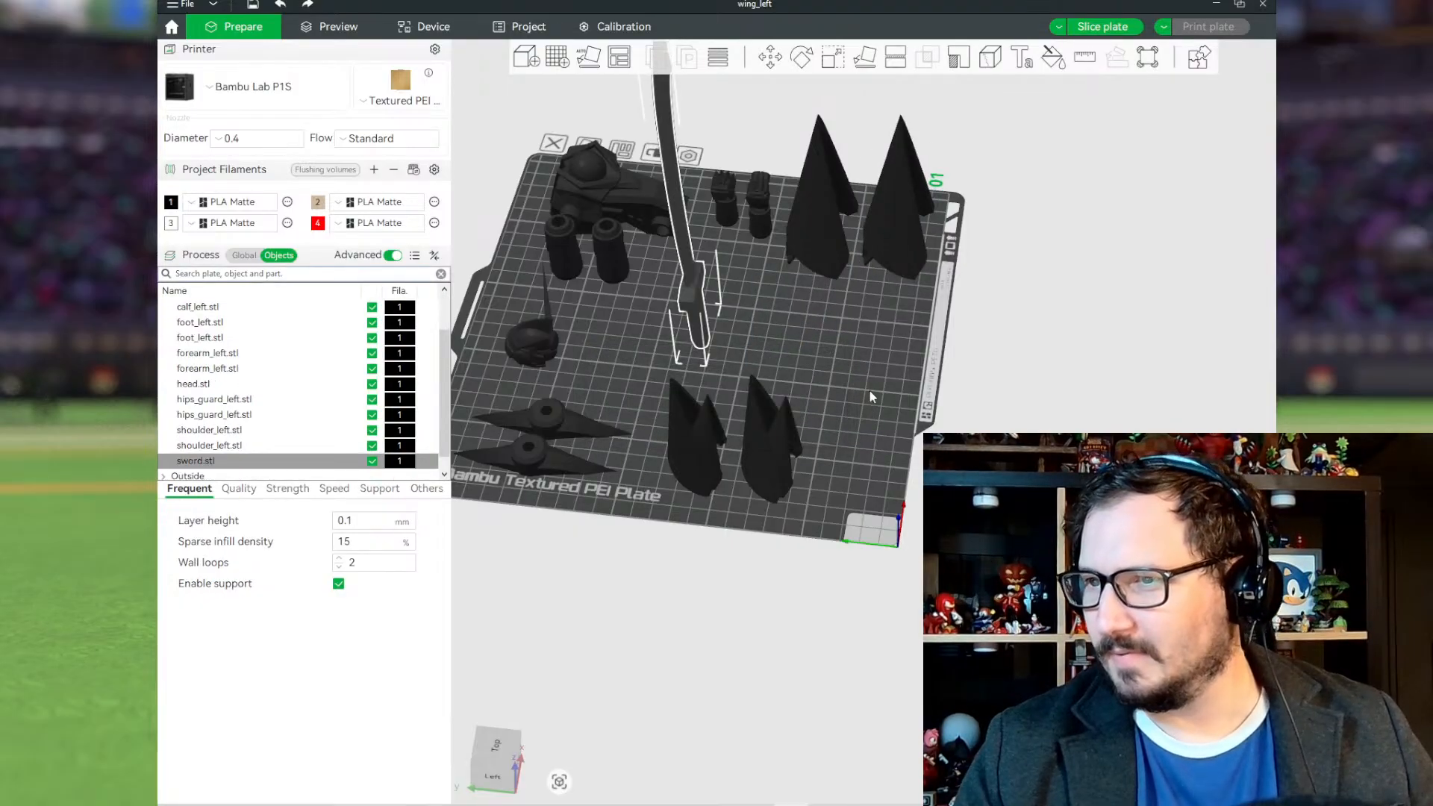
pyautogui.moveTo(870, 391); pyautogui.dragTo(836, 397, button='middle')
pyautogui.moveTo(837, 403); pyautogui.dragTo(612, 431)
pyautogui.scroll(3, 650, 573)
pyautogui.click(869, 57)
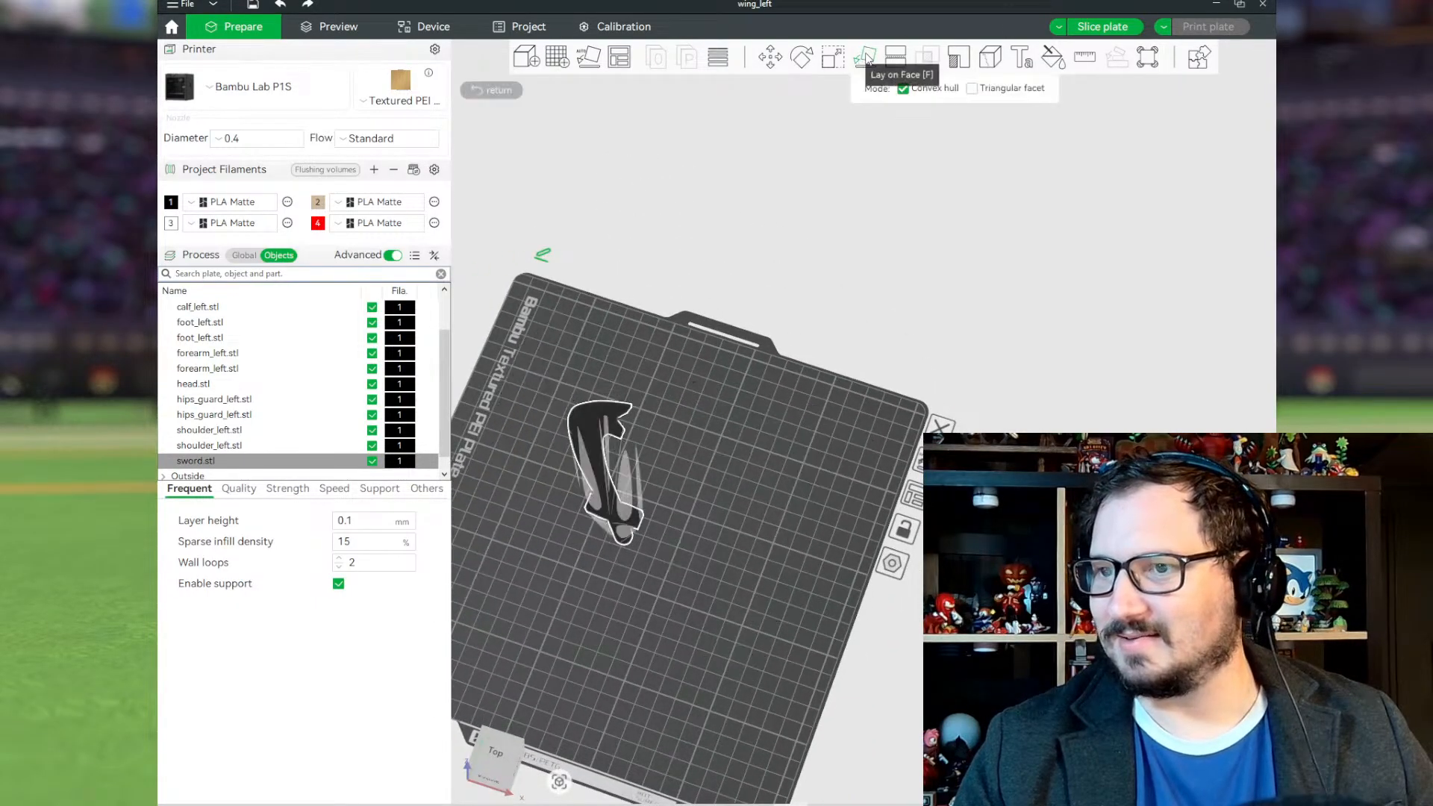
pyautogui.moveTo(676, 579); pyautogui.dragTo(600, 450)
pyautogui.press('Escape')
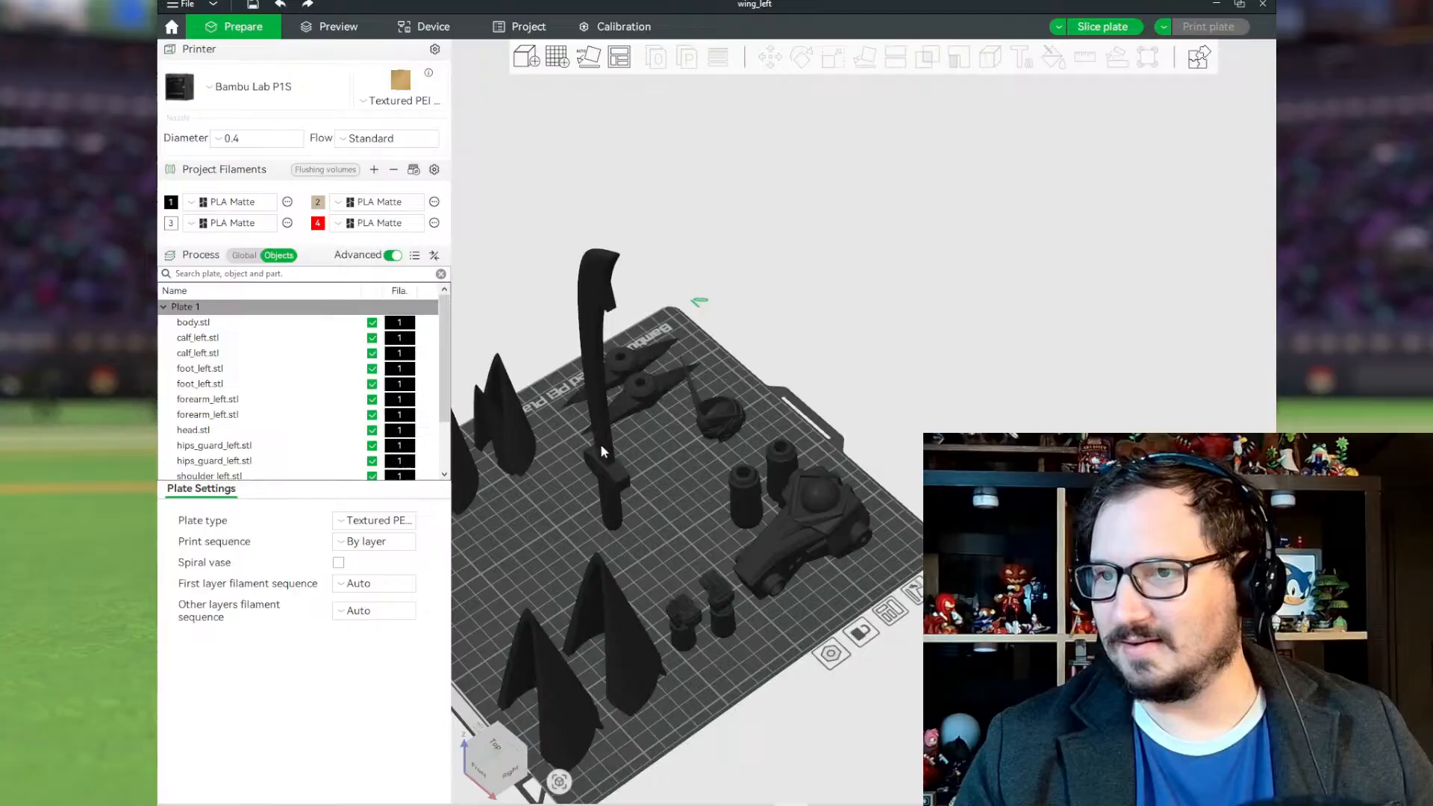
pyautogui.click(624, 486)
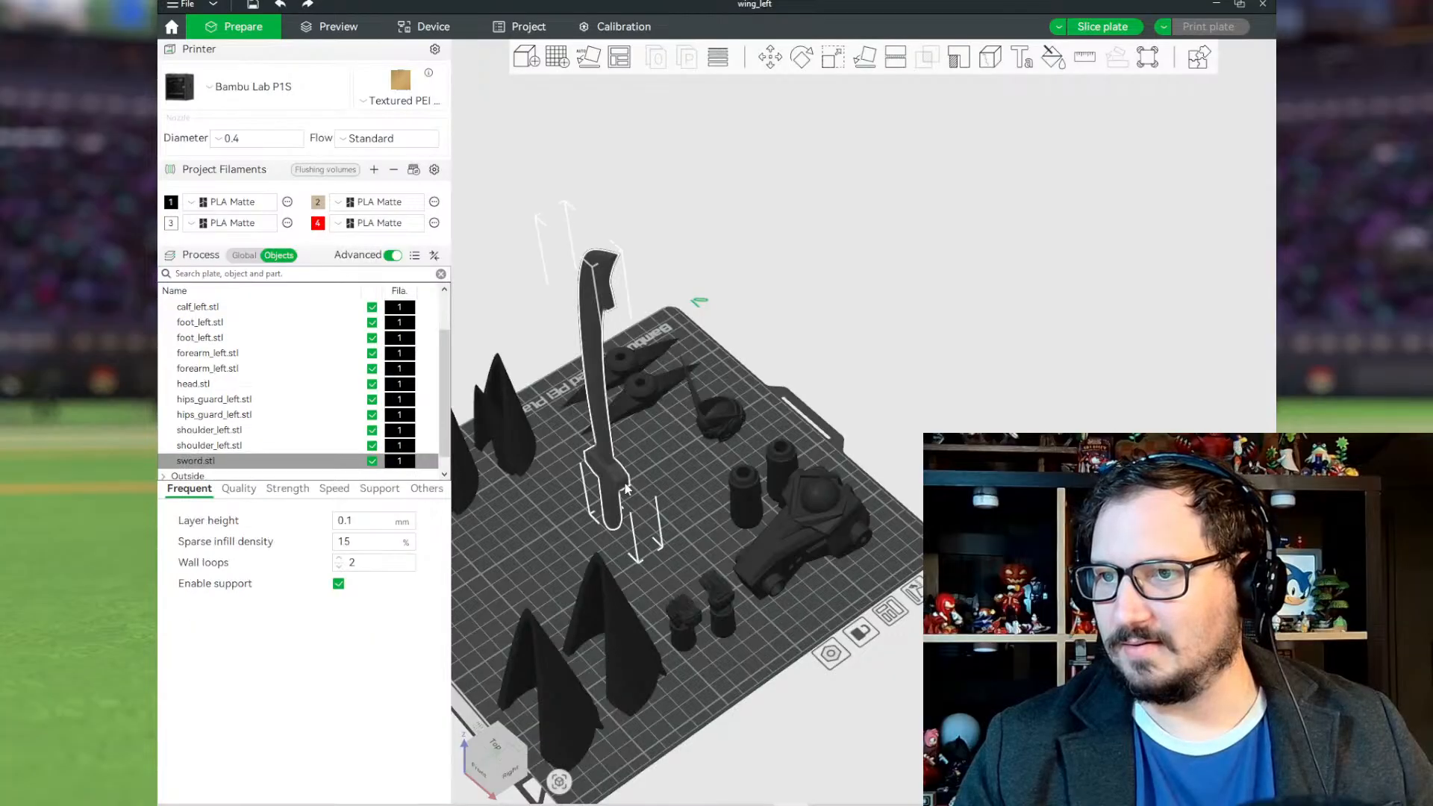
pyautogui.click(866, 57)
pyautogui.click(624, 411)
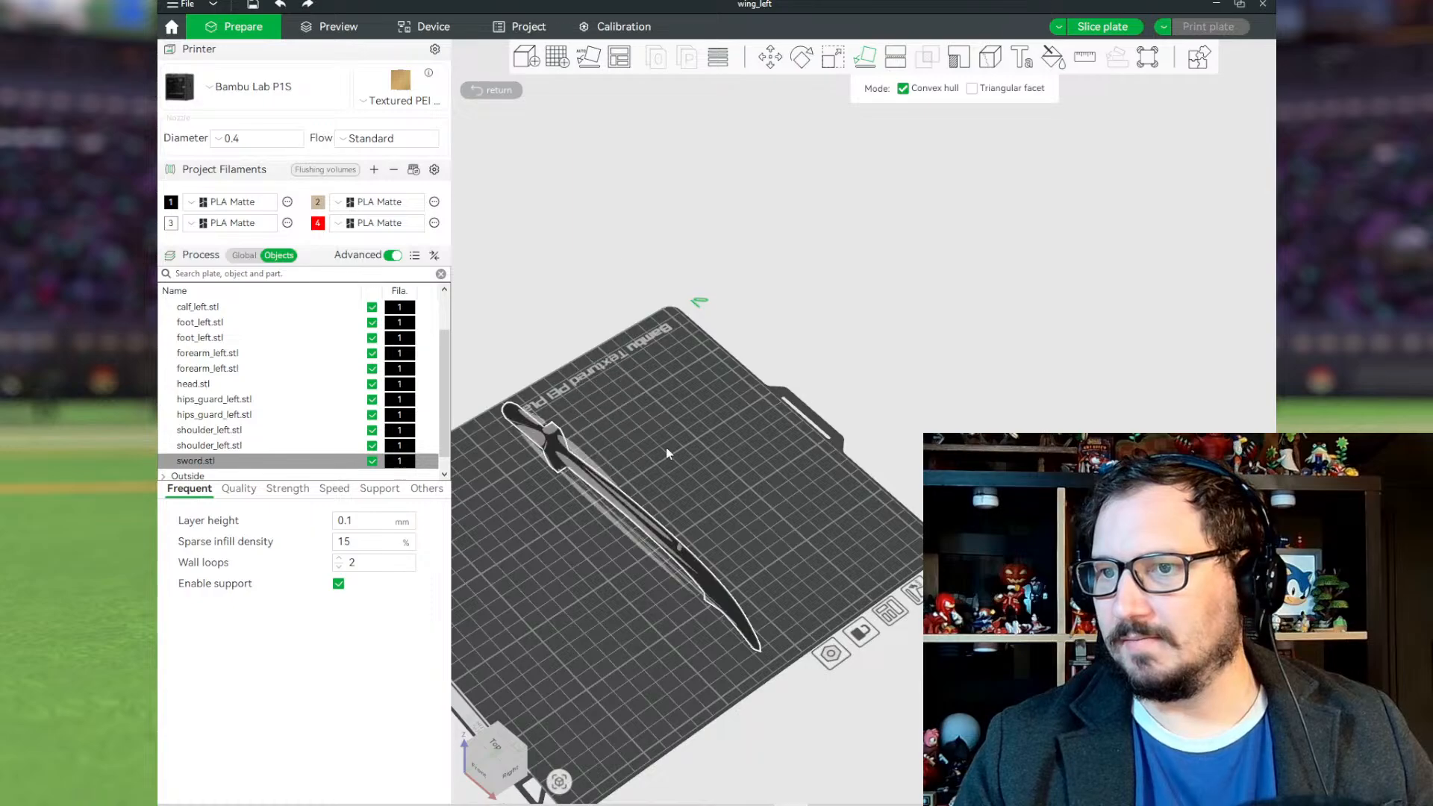
# Step: Move the forearm by the sword and both hip guards to the shoulders' side of the sword
pyautogui.click(771, 59)
pyautogui.moveTo(560, 544); pyautogui.dragTo(633, 549, button='middle')
pyautogui.moveTo(634, 554); pyautogui.dragTo(786, 447)
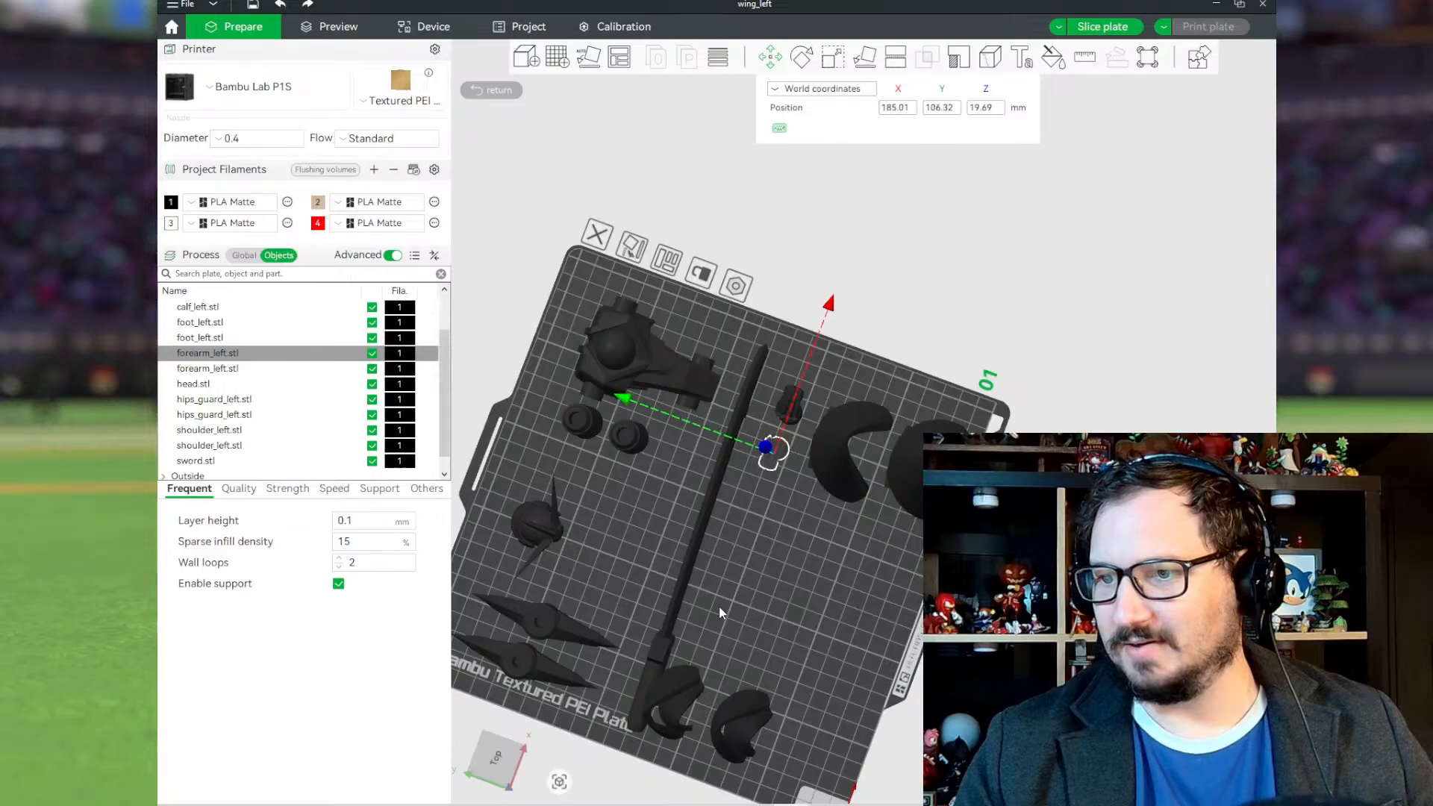
pyautogui.moveTo(691, 694); pyautogui.dragTo(782, 528)
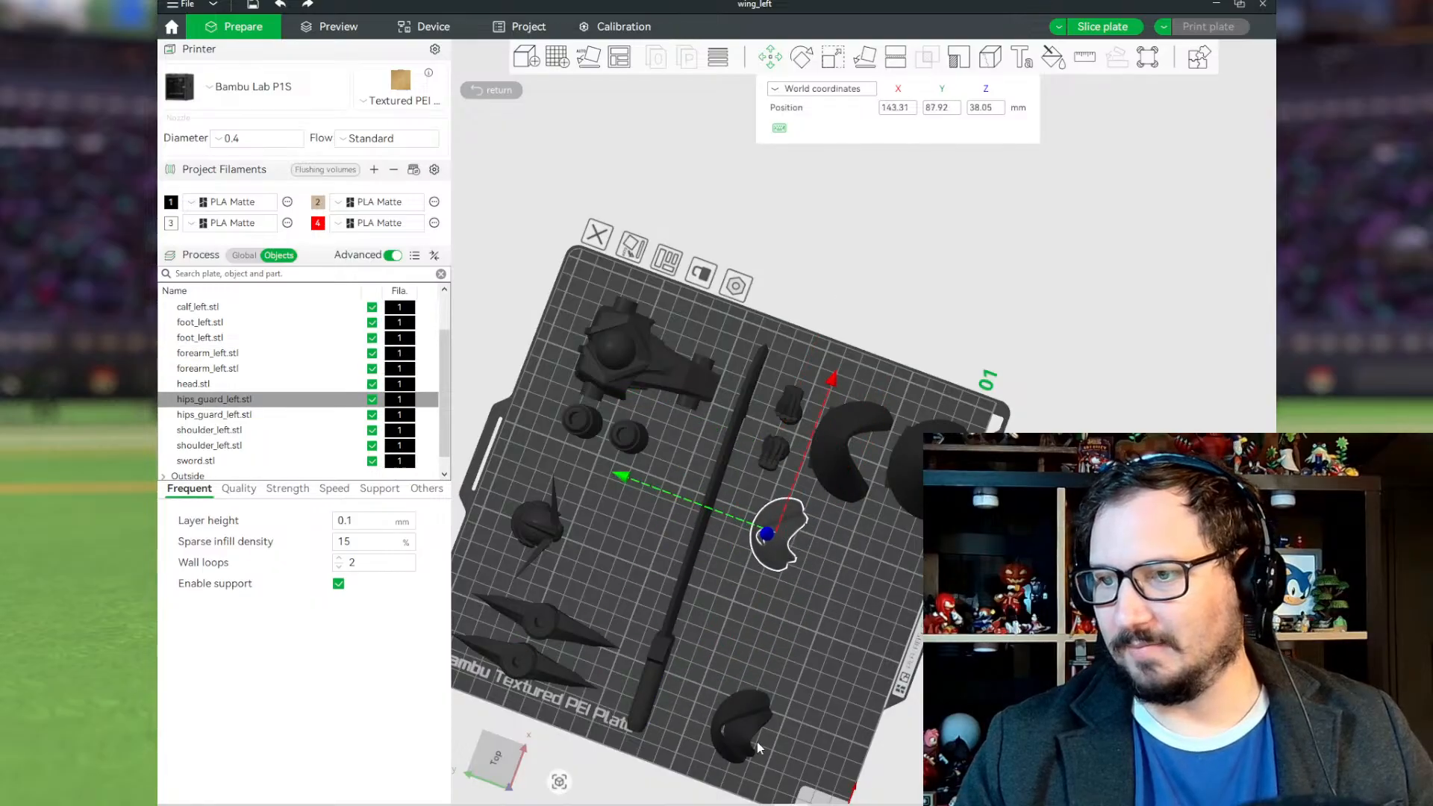
pyautogui.moveTo(757, 742); pyautogui.dragTo(842, 544)
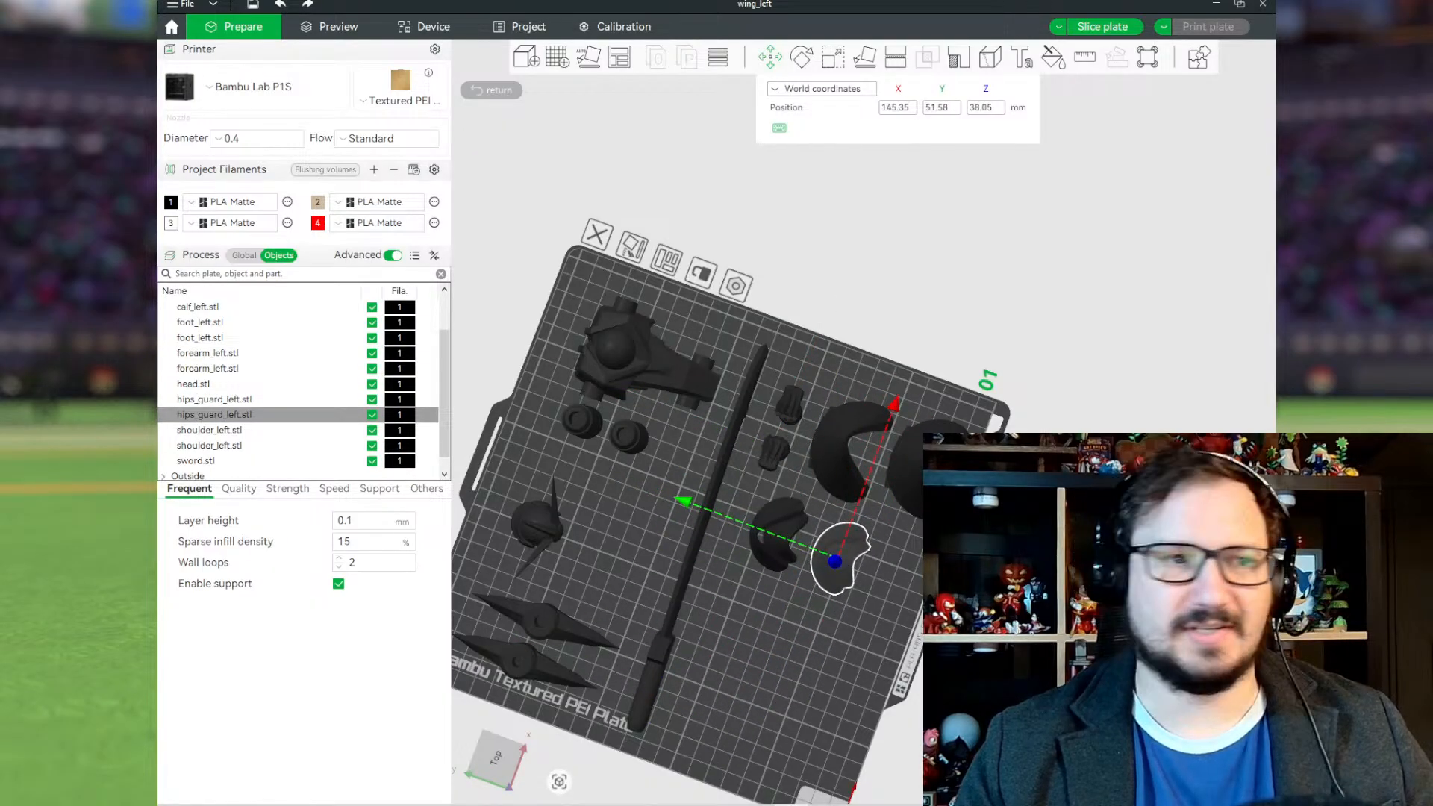
# Step: Import thigh_left.stl, stand it upright on its end face and move it near the hip guards at about X 98, Y 41 mm
pyautogui.moveTo(429, 648); pyautogui.dragTo(709, 686)
pyautogui.moveTo(737, 622); pyautogui.dragTo(792, 597)
pyautogui.scroll(6, 665, 464)
pyautogui.press('f')
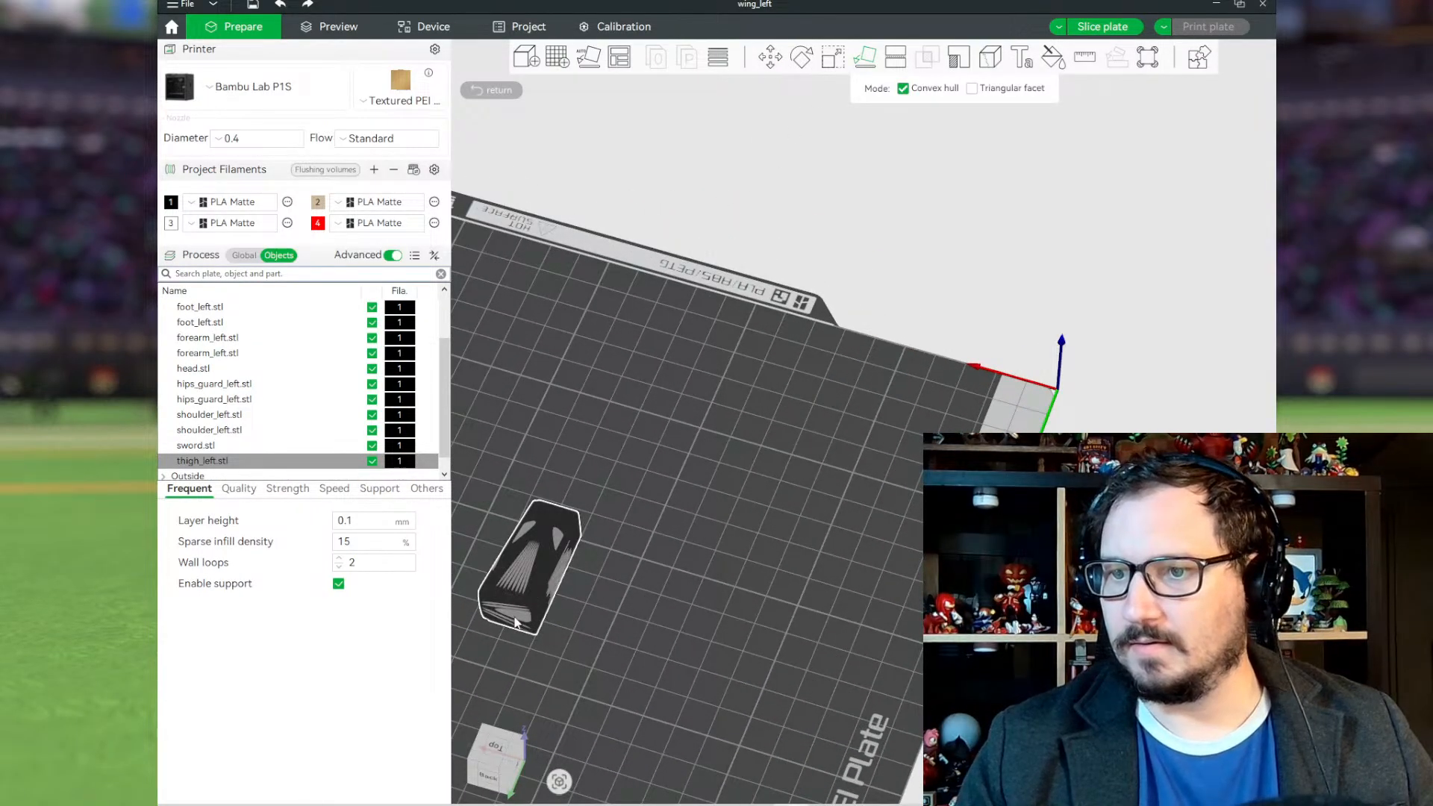
pyautogui.press('m')
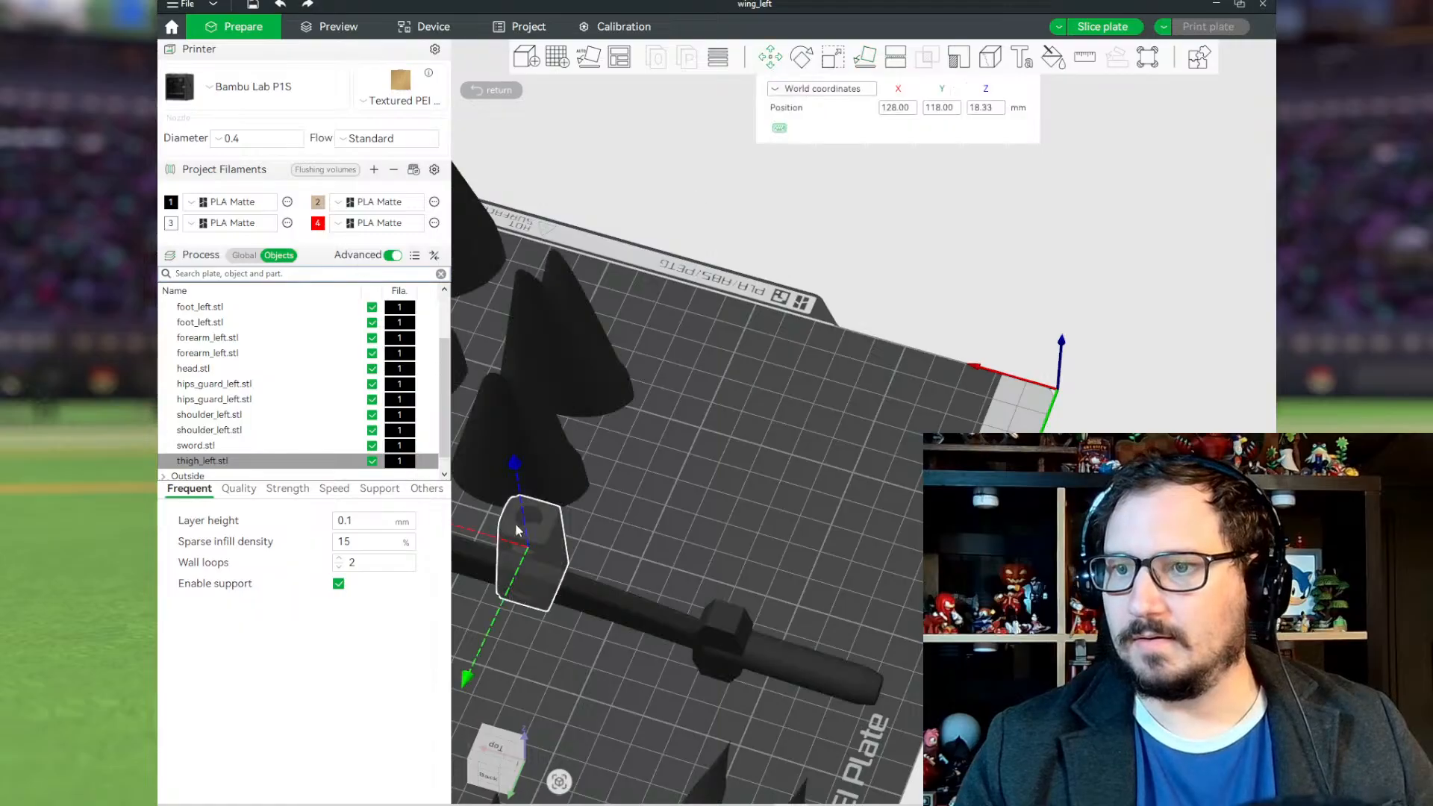
pyautogui.moveTo(550, 538); pyautogui.dragTo(741, 362)
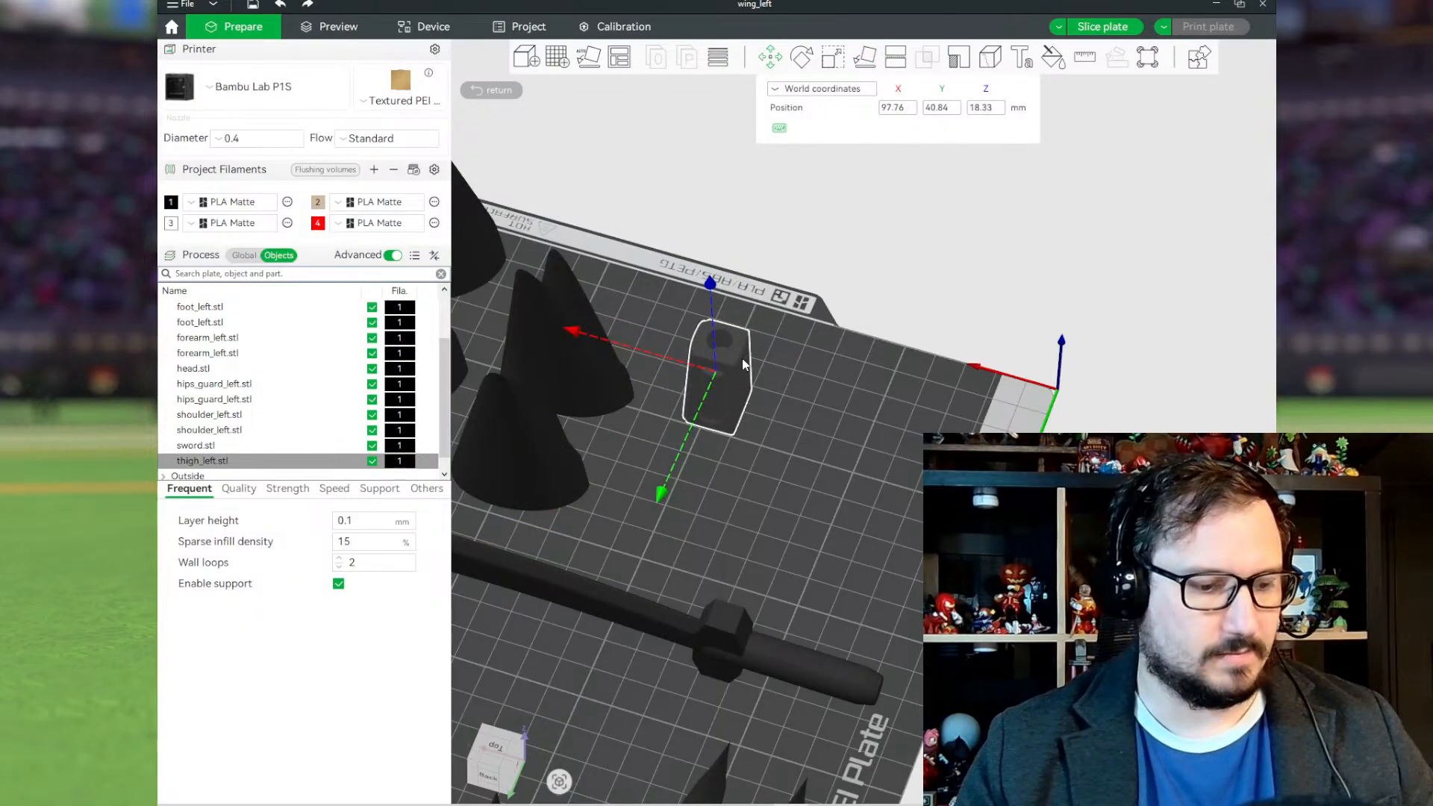
# Step: Duplicate the left thigh, mirror the copy along the X axis and place it beside the original, toward the plate's origin corner
pyautogui.hotkey('ctrl', 'c')
pyautogui.hotkey('ctrl', 'v')
pyautogui.rightClick(662, 359)
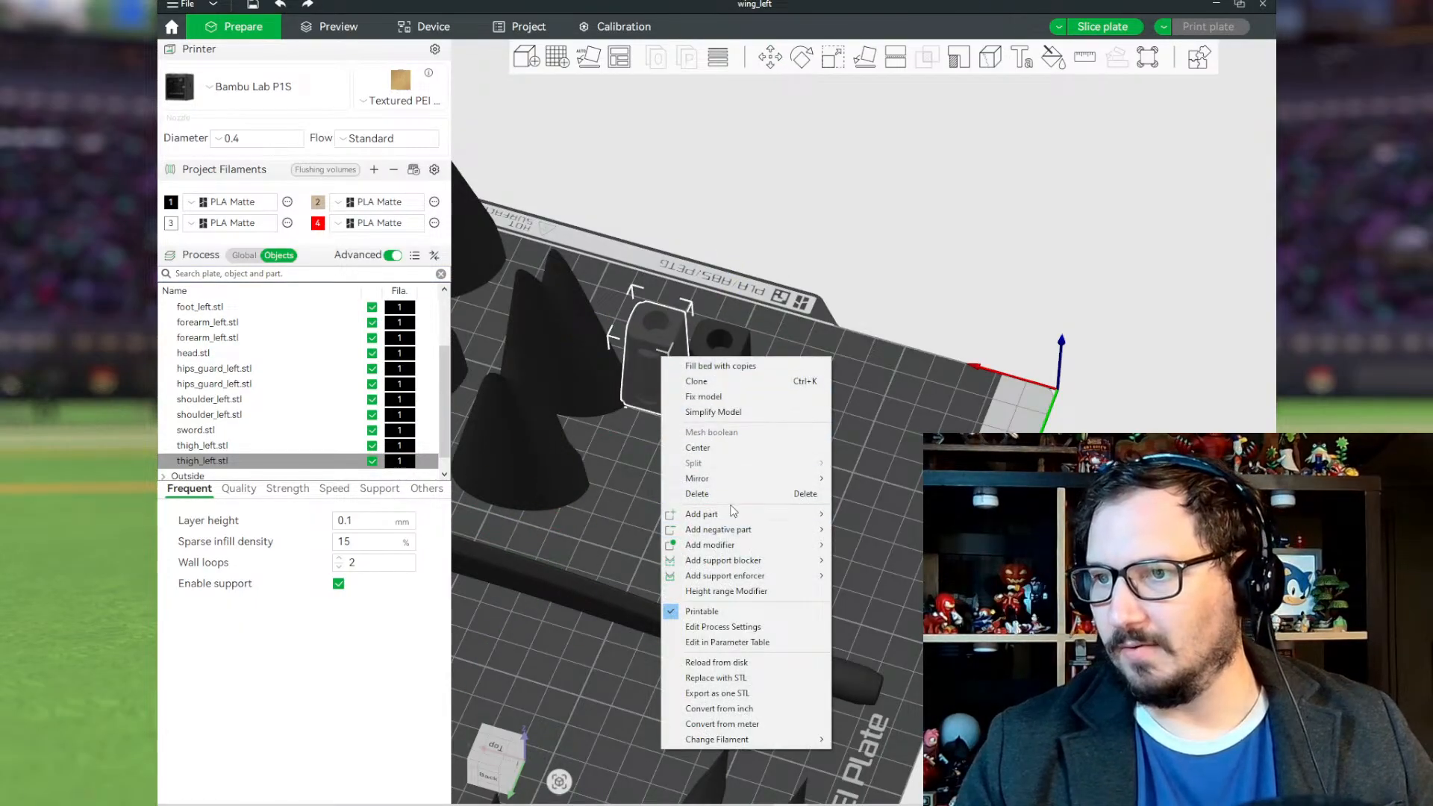
pyautogui.moveTo(741, 482)
pyautogui.click(873, 478)
pyautogui.moveTo(662, 382); pyautogui.dragTo(812, 422)
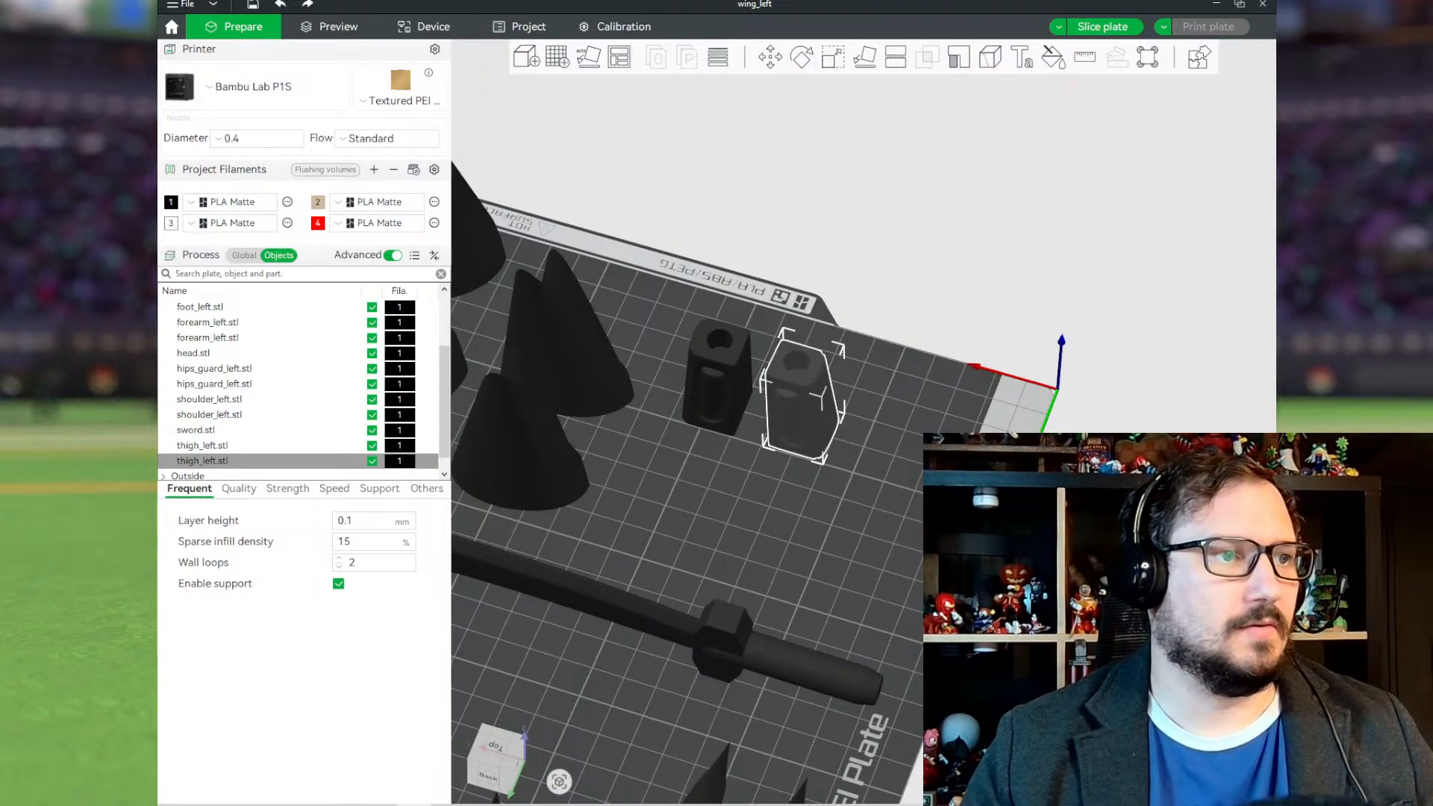
# Step: Import upper_arm_left.stl, stand it upright with Lay on Face and place it beside the sword handle at about X 42, Y 96 mm
pyautogui.click(551, 561)
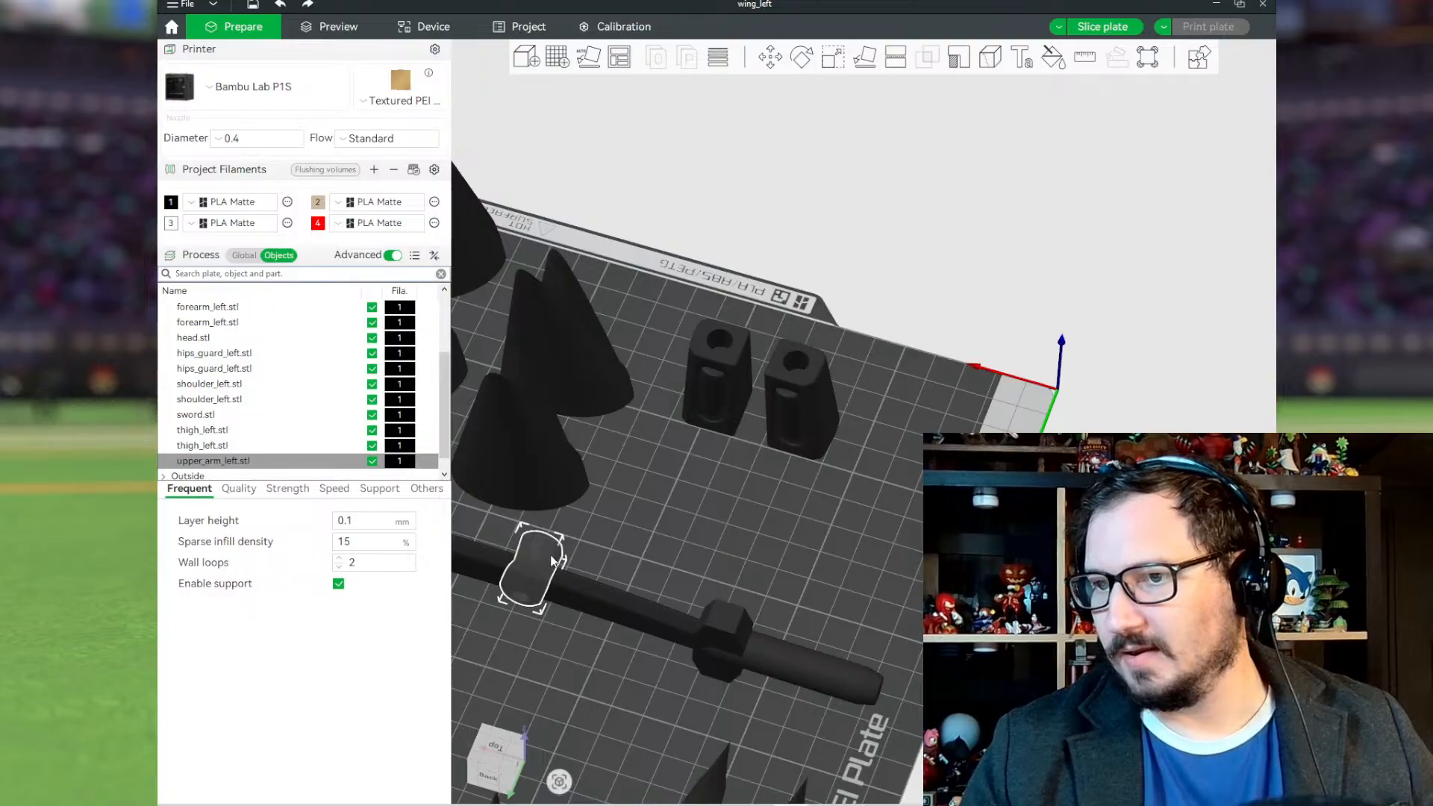
pyautogui.moveTo(551, 561); pyautogui.dragTo(808, 560)
pyautogui.moveTo(692, 546); pyautogui.dragTo(654, 527, button='right')
pyautogui.moveTo(653, 527); pyautogui.dragTo(828, 418)
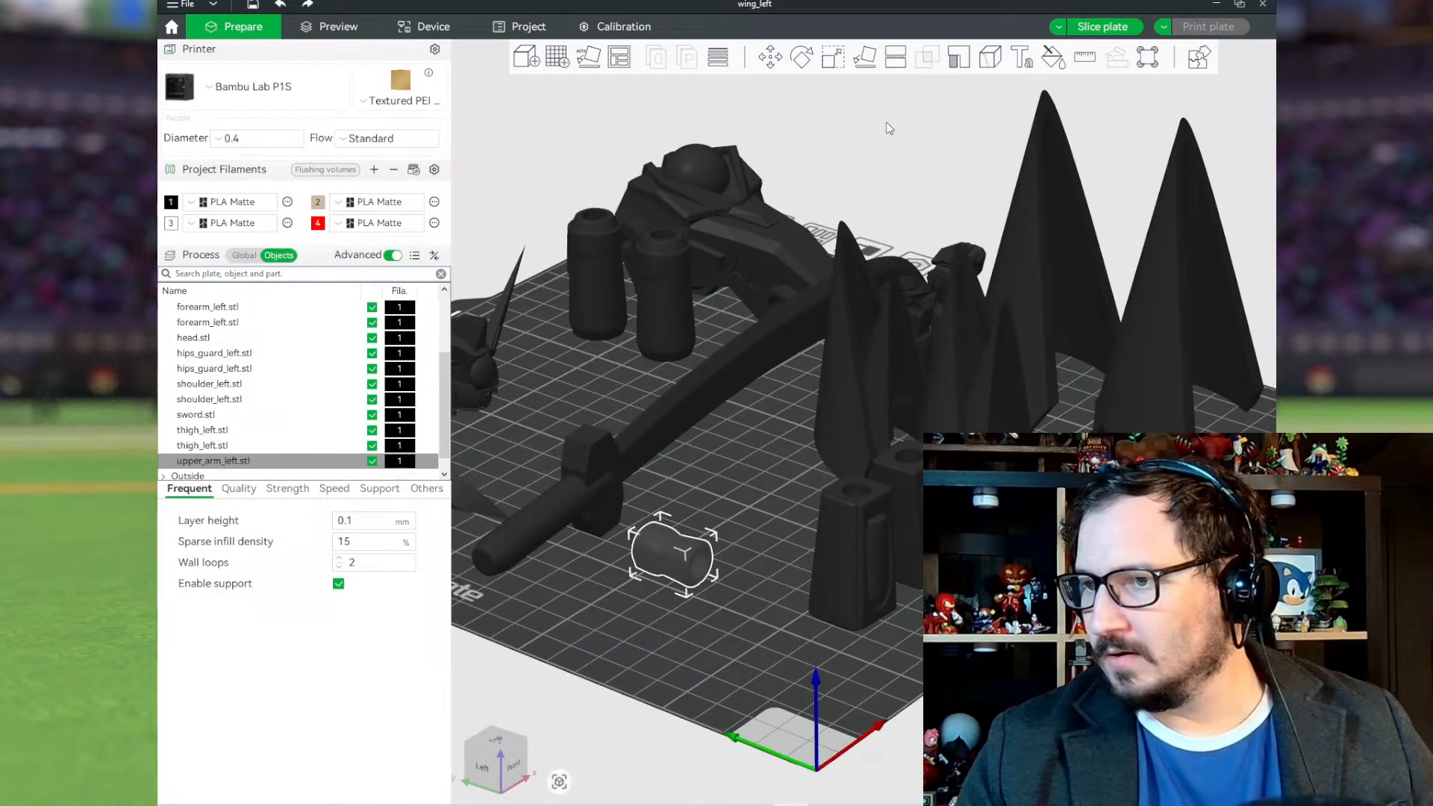
pyautogui.click(864, 58)
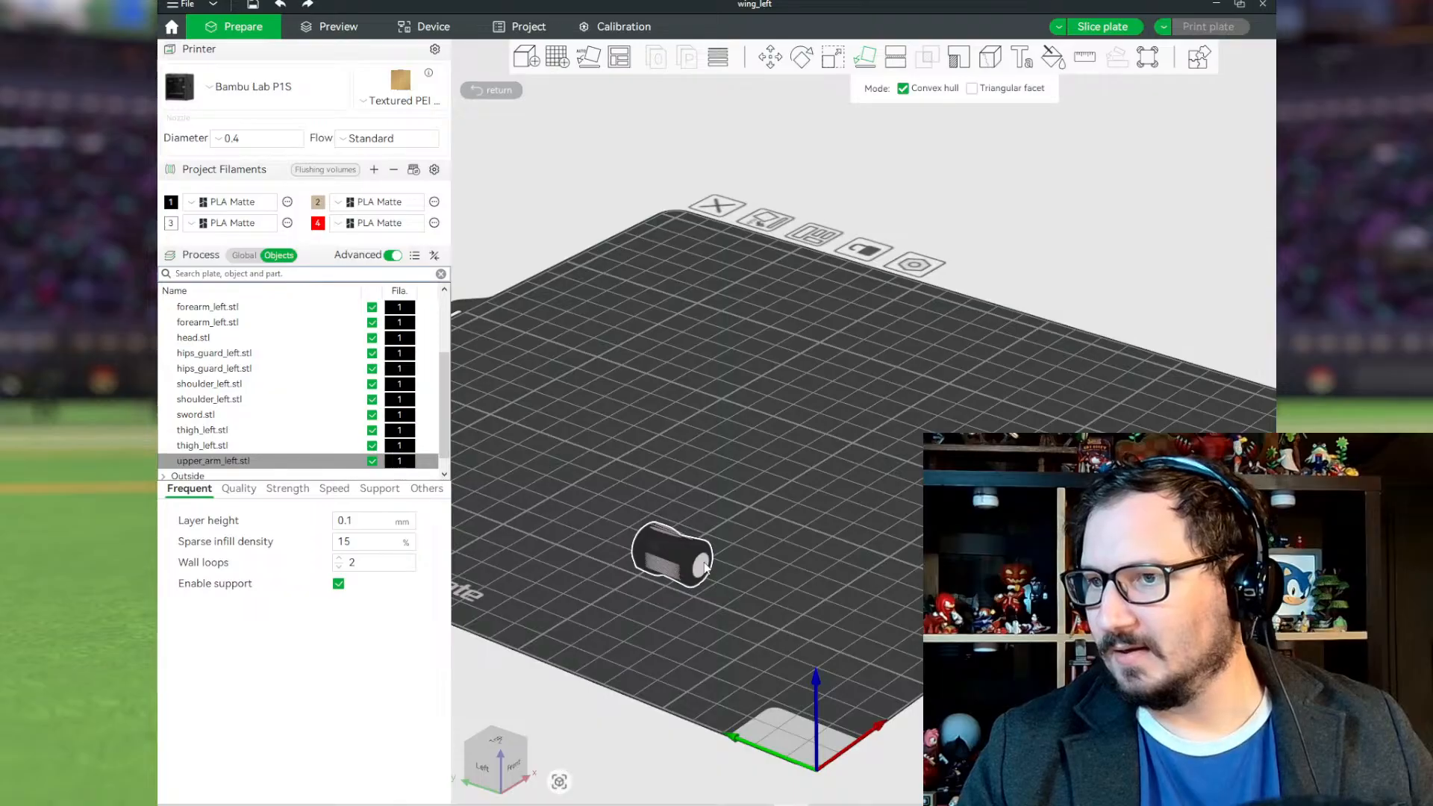
pyautogui.click(704, 568)
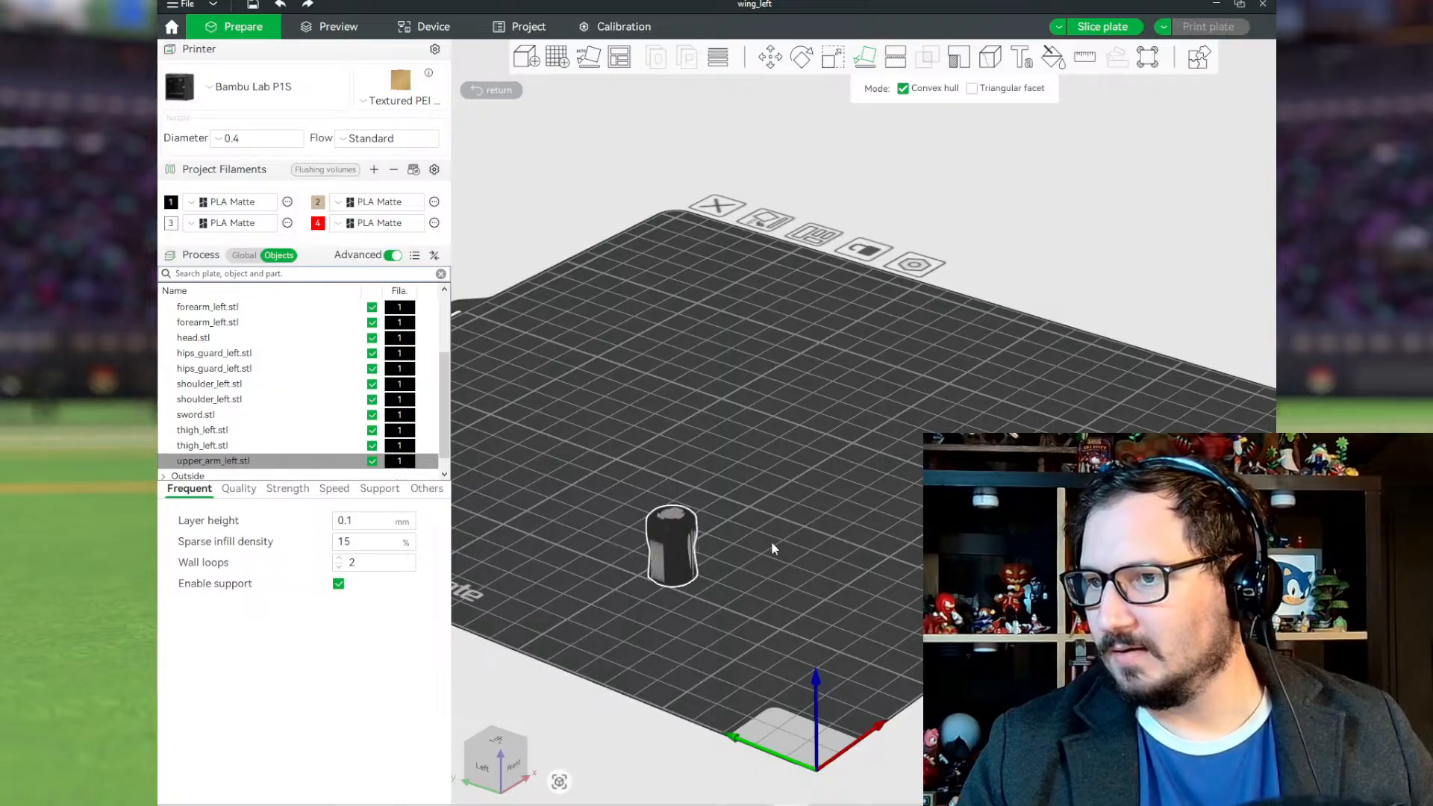
pyautogui.click(772, 59)
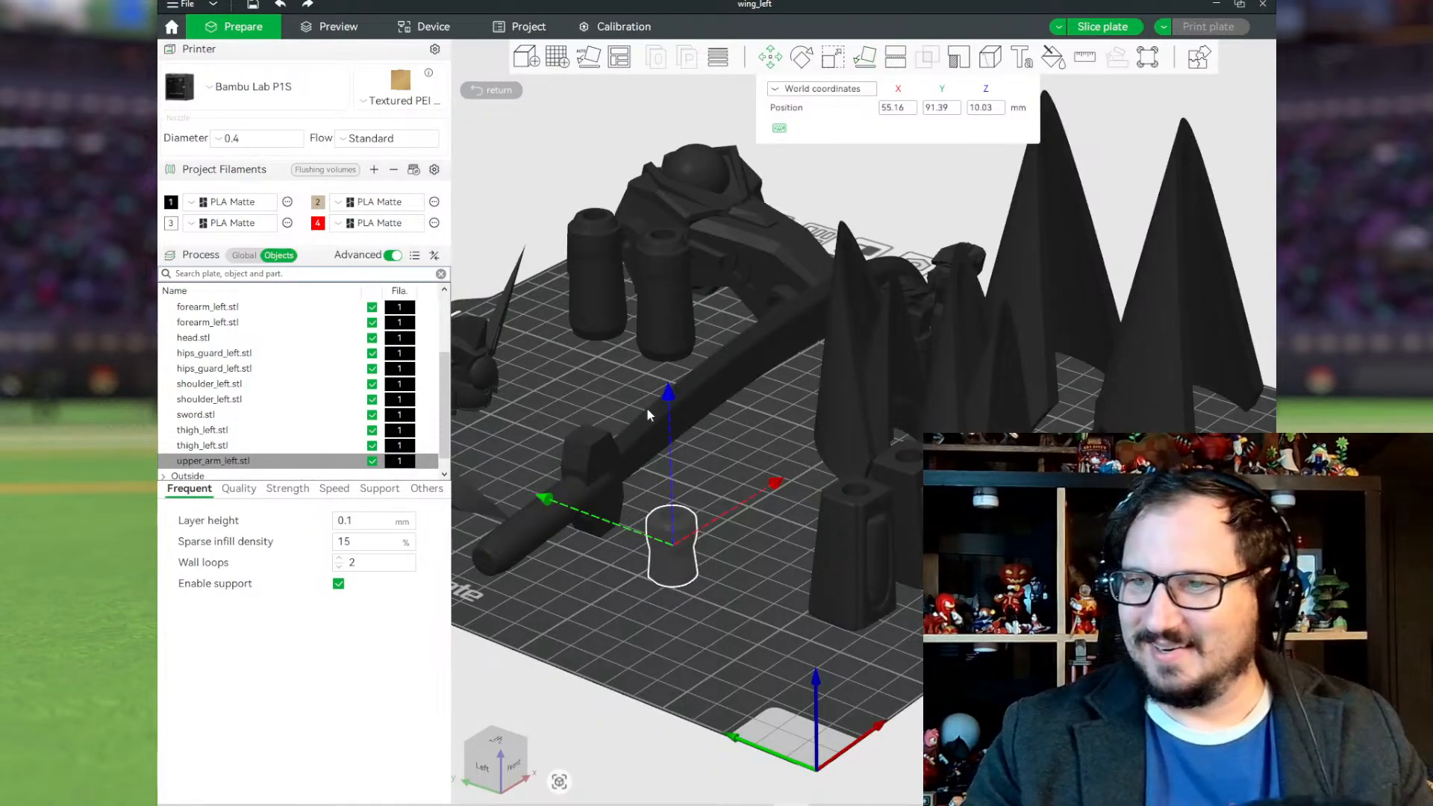
pyautogui.moveTo(679, 568); pyautogui.dragTo(861, 362)
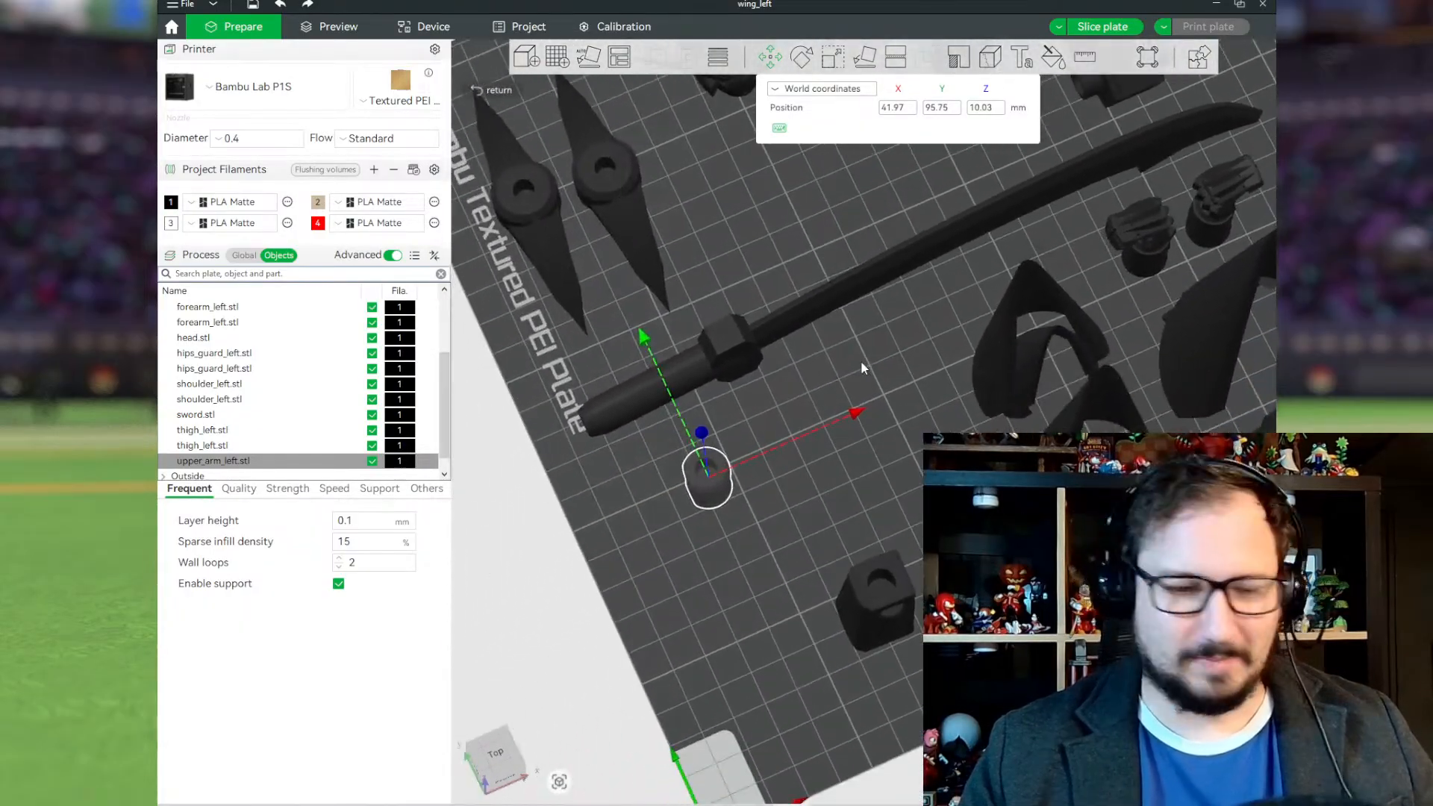
# Step: Duplicate the left upper arm, mirror the copy along the X axis and position it close to the original beside the sword handle
pyautogui.hotkey('ctrl', 'v')
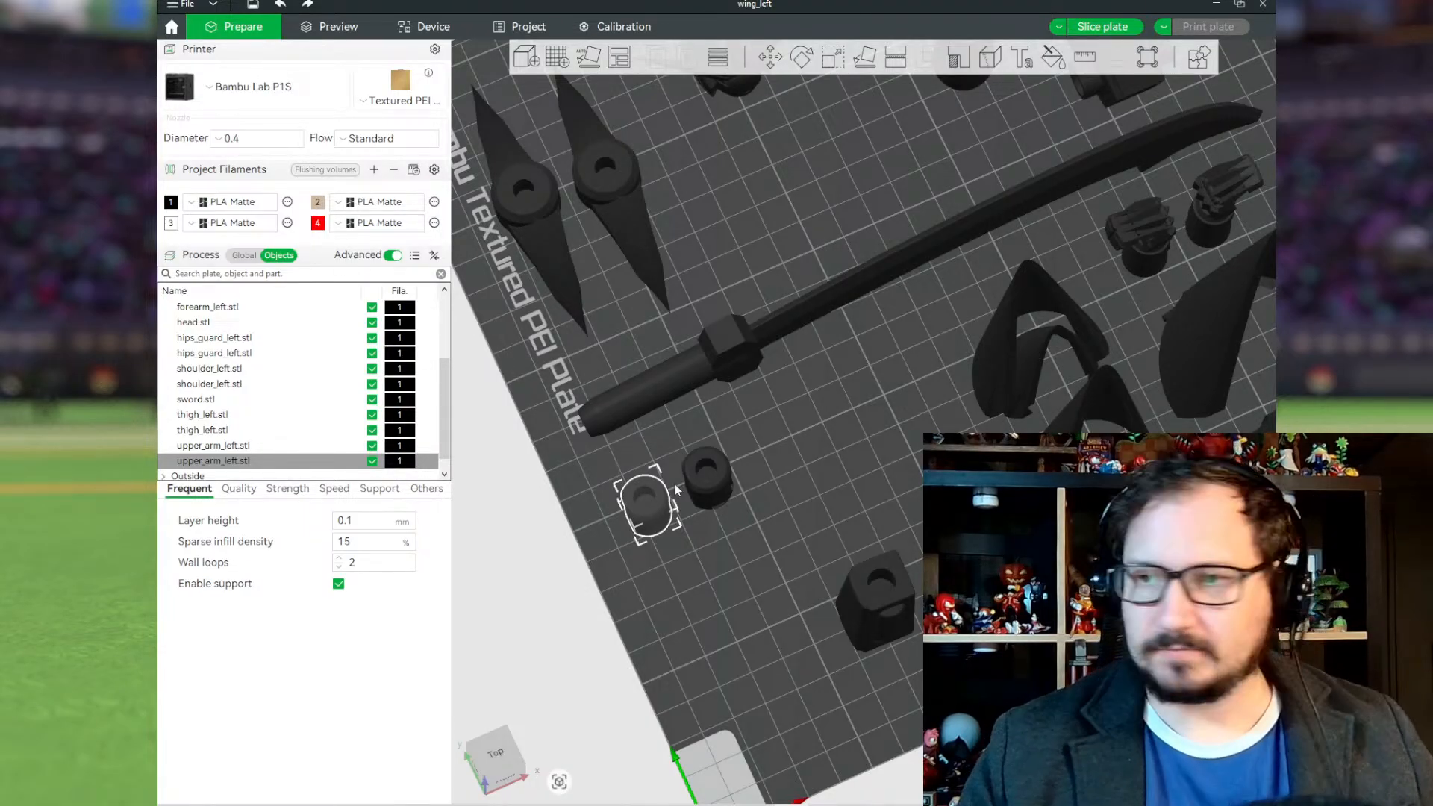
pyautogui.scroll(-5, 809, 470)
pyautogui.moveTo(804, 483)
pyautogui.mouseDown()
pyautogui.moveTo(754, 482)
pyautogui.moveTo(806, 485)
pyautogui.mouseUp()
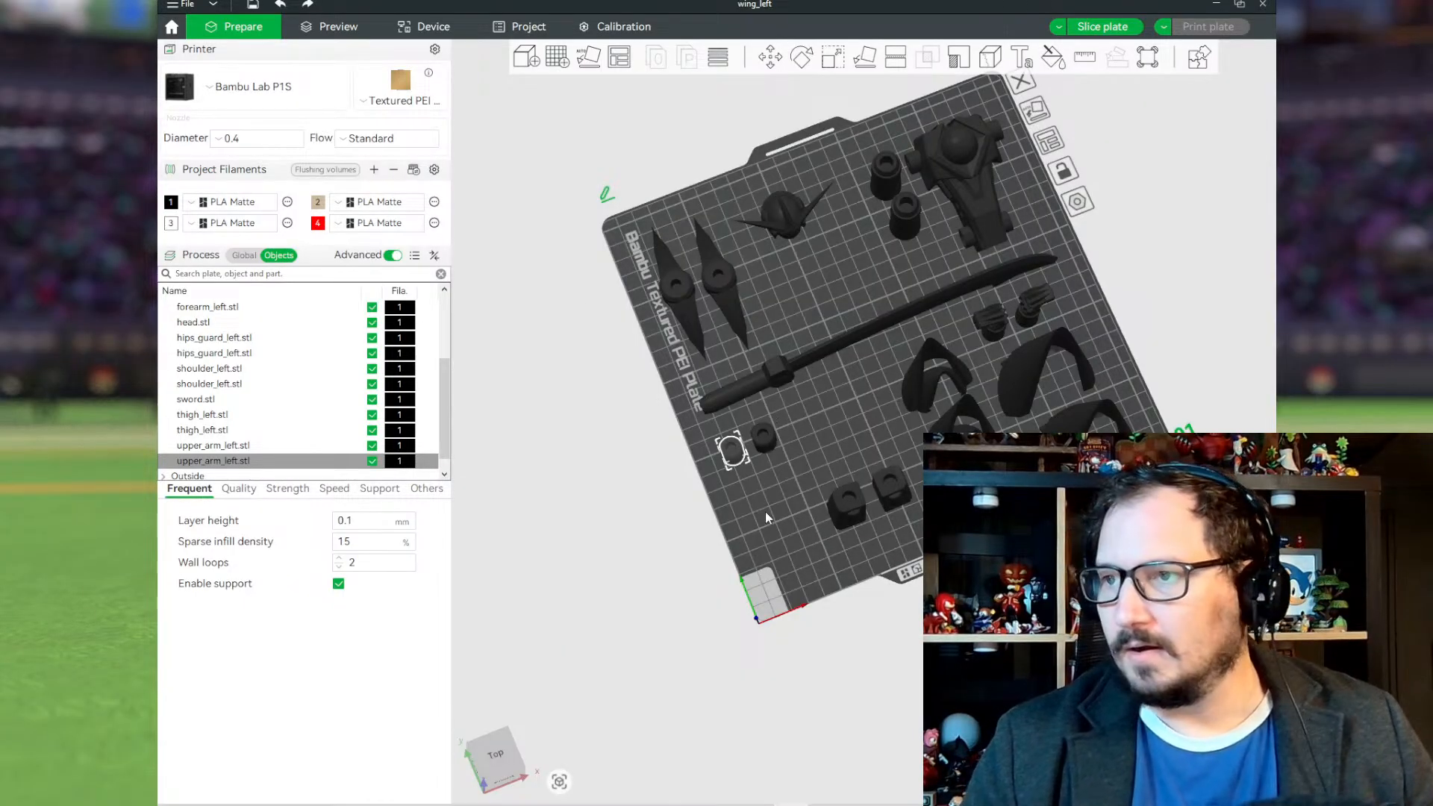
pyautogui.moveTo(767, 513); pyautogui.dragTo(750, 531, button='right')
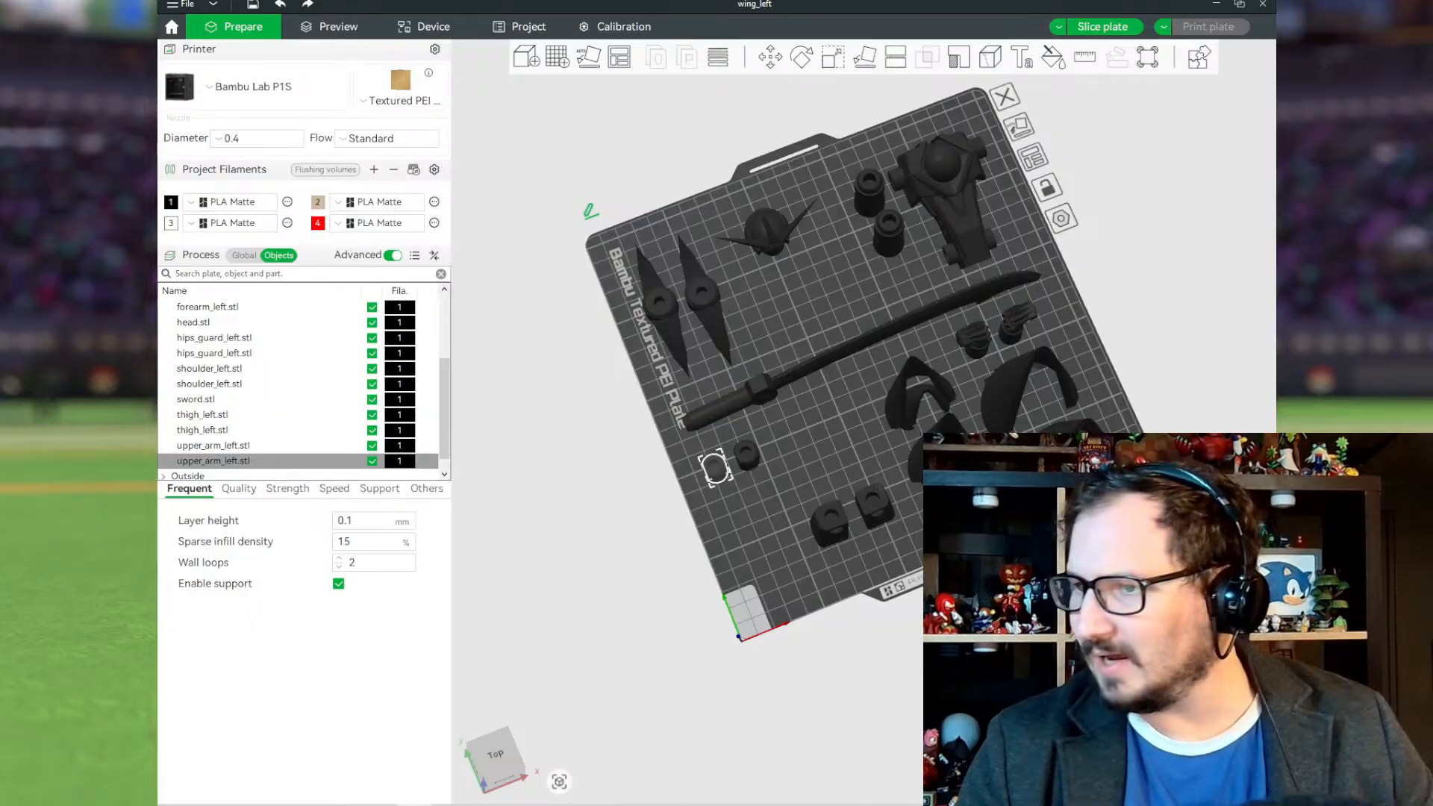
pyautogui.scroll(5, 768, 520)
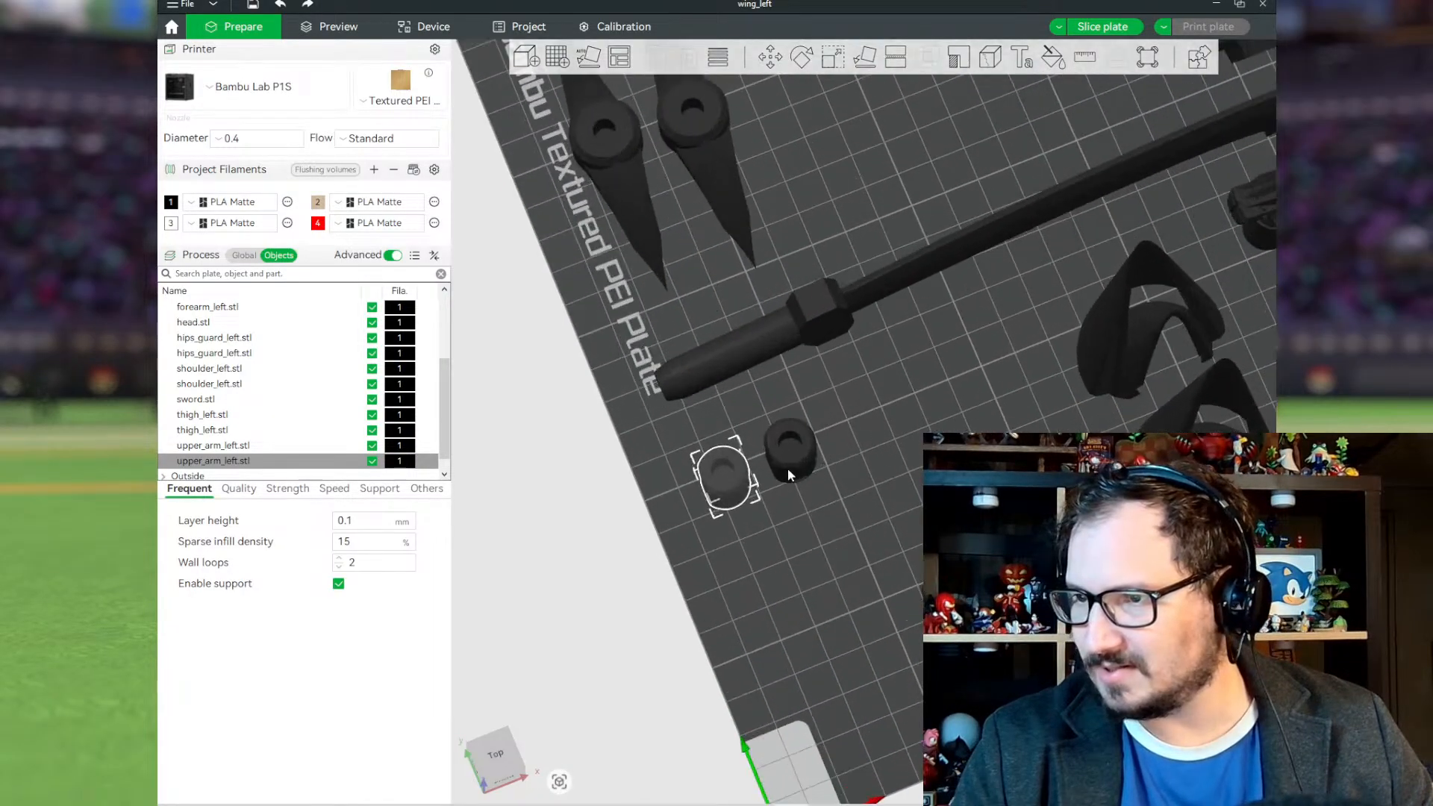
pyautogui.moveTo(739, 494); pyautogui.dragTo(728, 466)
pyautogui.rightClick(724, 467)
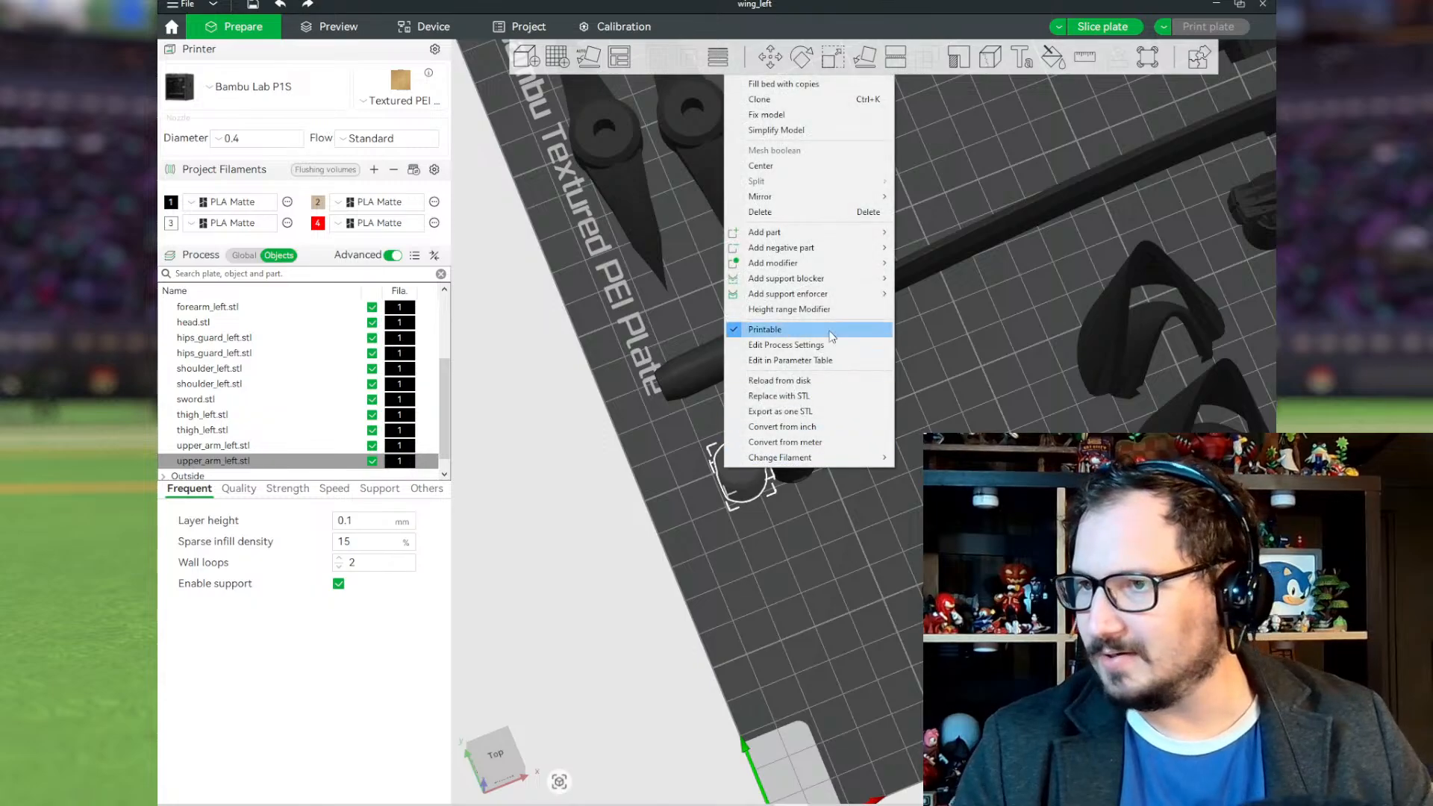
pyautogui.moveTo(858, 196)
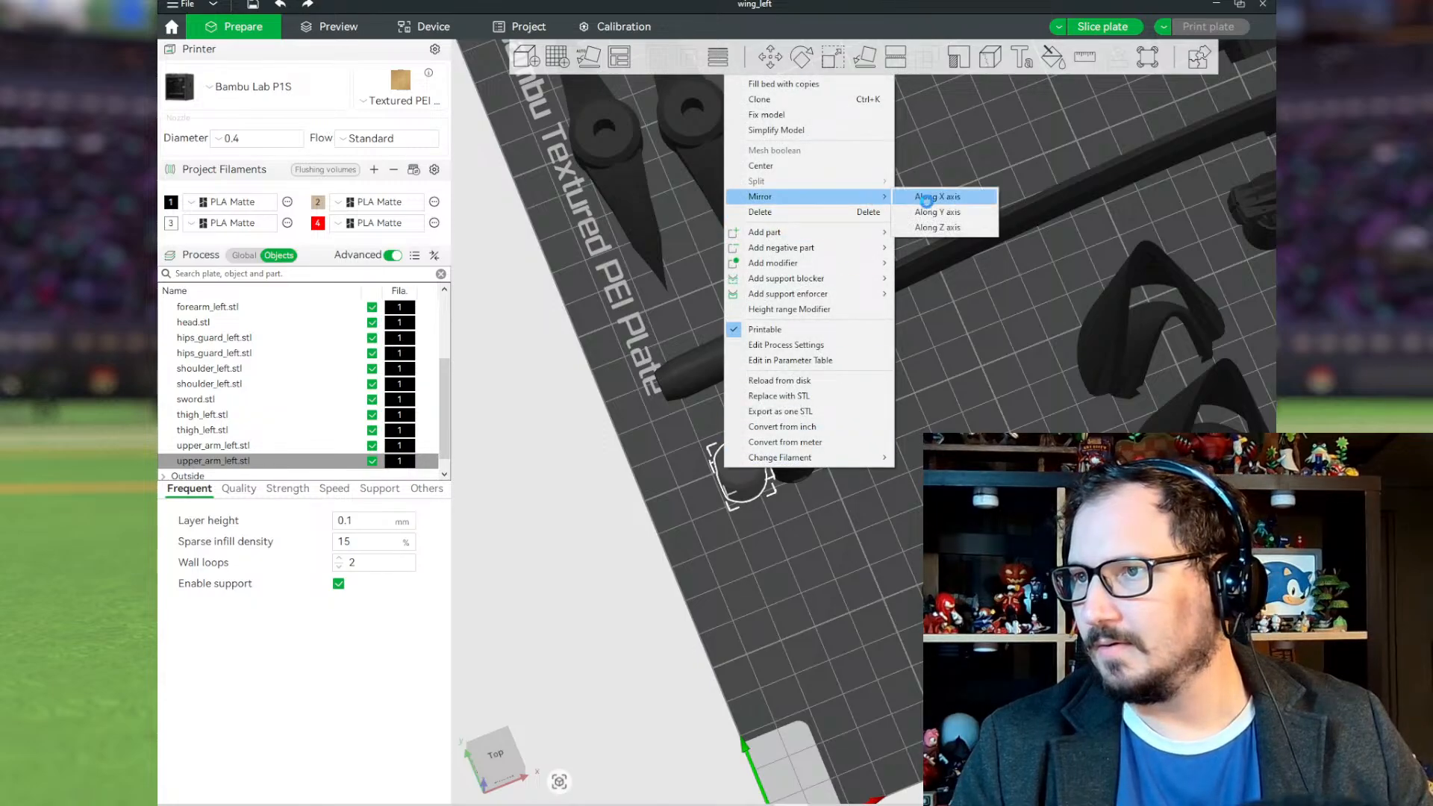
pyautogui.click(942, 198)
pyautogui.moveTo(754, 454); pyautogui.dragTo(743, 458)
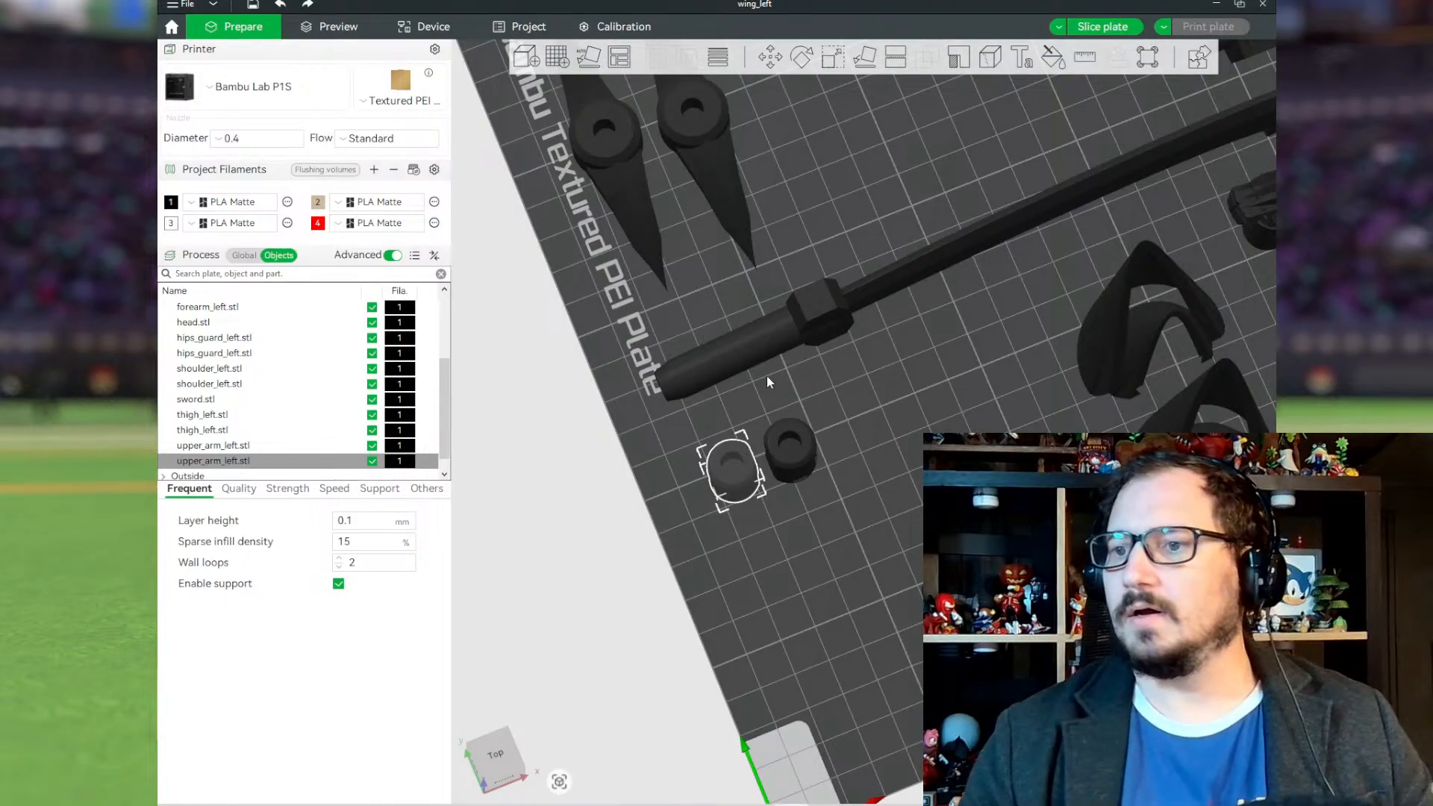
# Step: Slice the arranged plate and open the preview of the print
pyautogui.moveTo(847, 554); pyautogui.dragTo(834, 536, button='middle')
pyautogui.moveTo(835, 536); pyautogui.dragTo(882, 366)
pyautogui.scroll(2, 842, 321)
pyautogui.moveTo(841, 321); pyautogui.dragTo(862, 410)
pyautogui.click(333, 26)
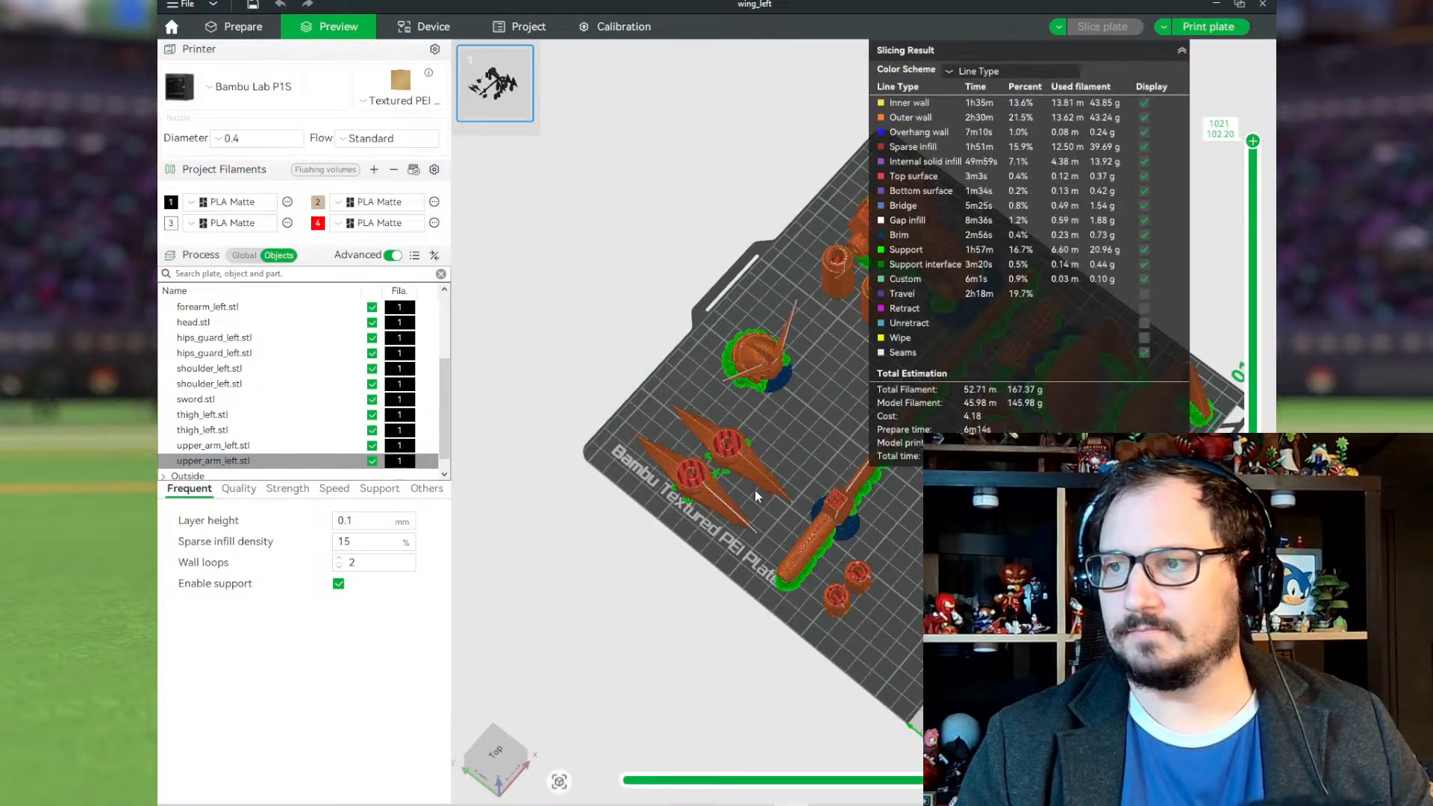
# Step: Review the sliced parts and the global quality, strength and support settings
pyautogui.moveTo(789, 513); pyautogui.dragTo(719, 539)
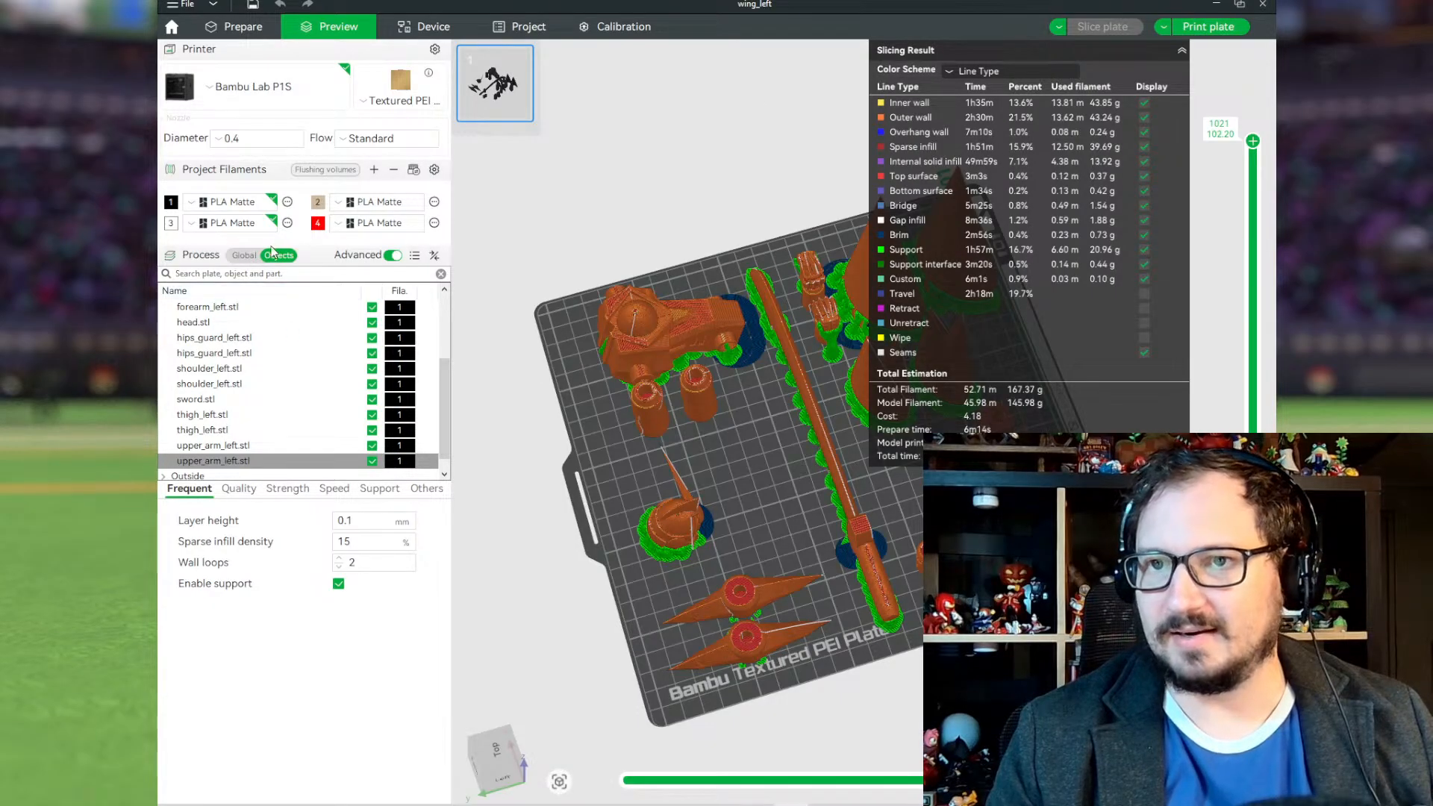
pyautogui.click(244, 256)
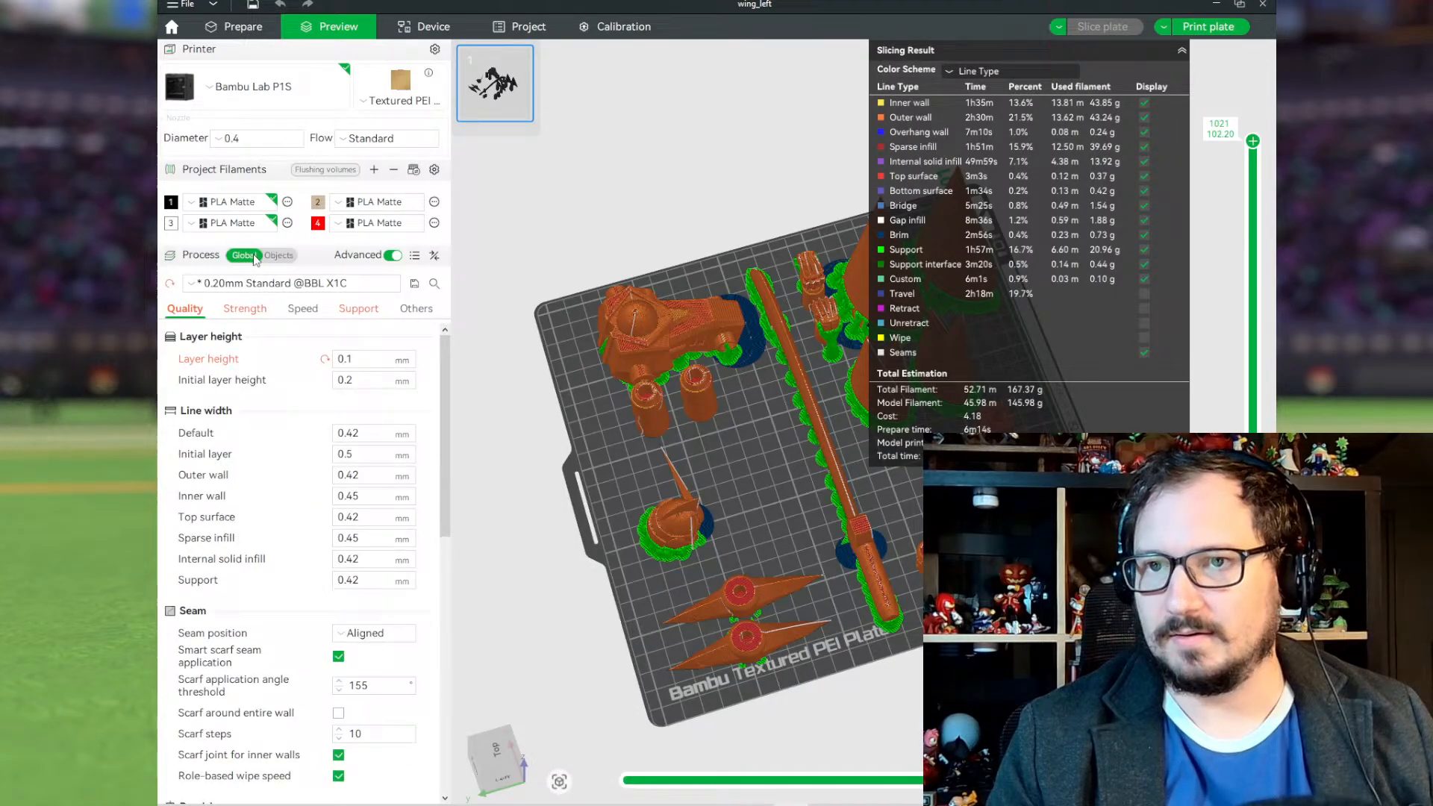
pyautogui.click(256, 313)
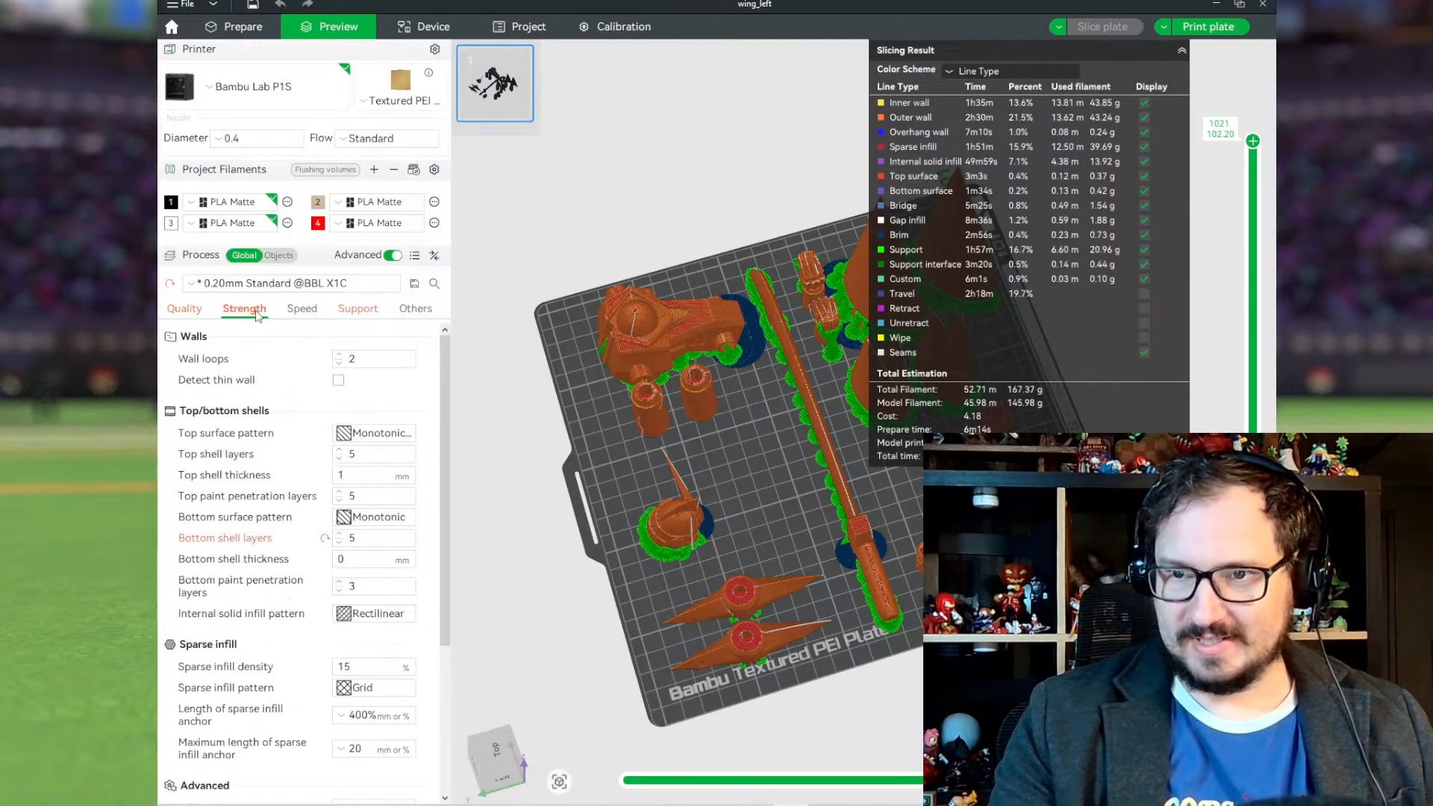
pyautogui.click(360, 310)
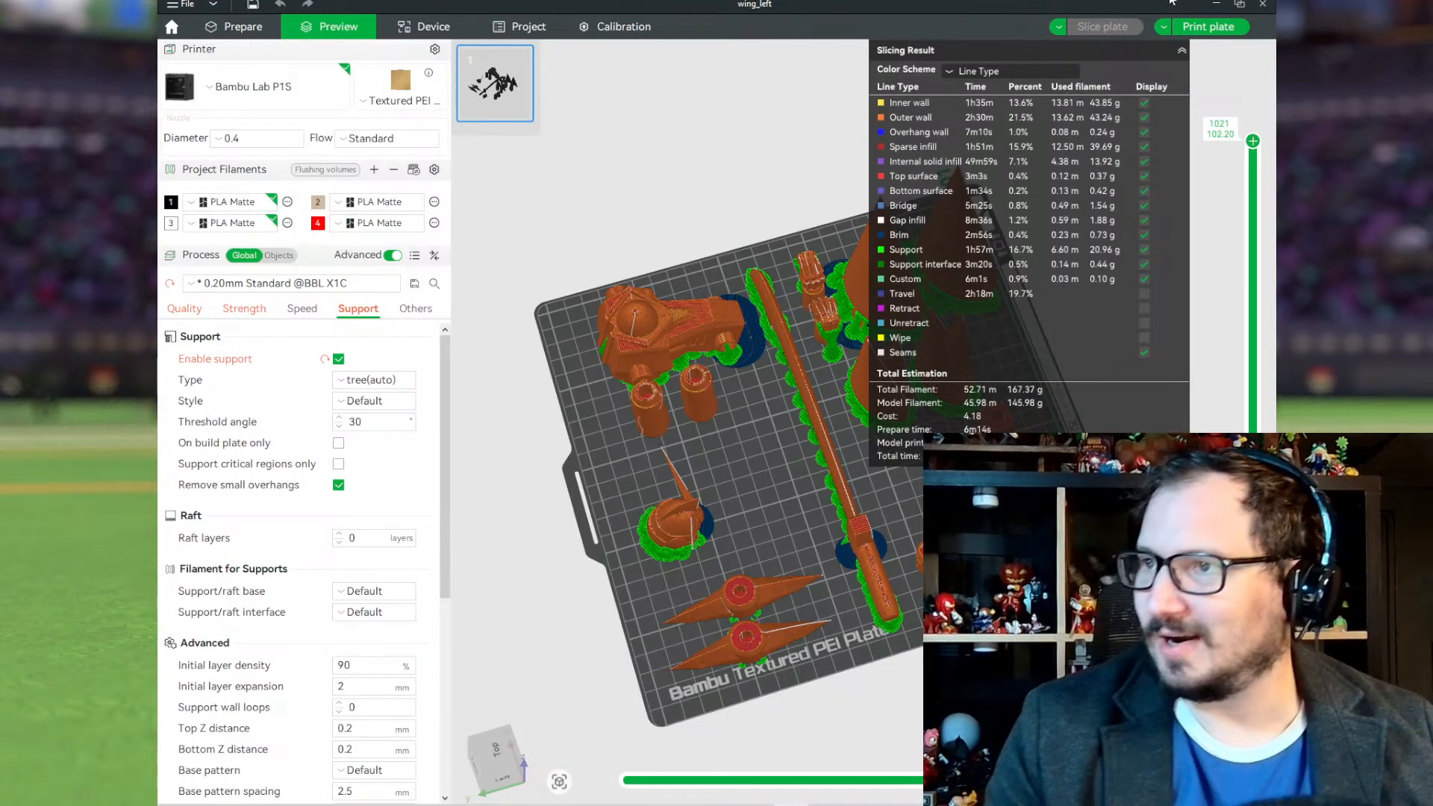
# Step: Send the wing_left print job to the Bambusaurus printer with AMS and automatic bed leveling on
pyautogui.click(1193, 28)
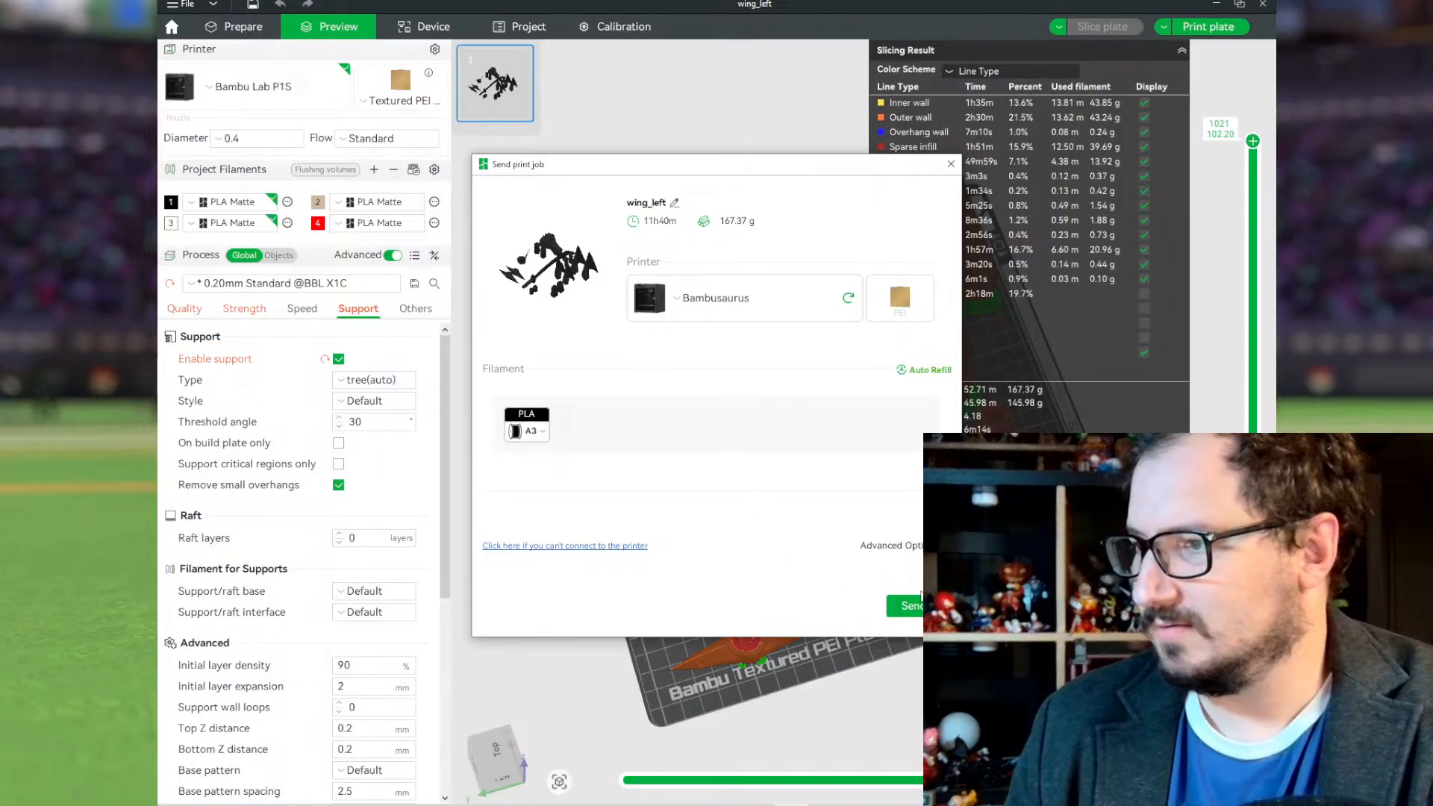
pyautogui.click(903, 546)
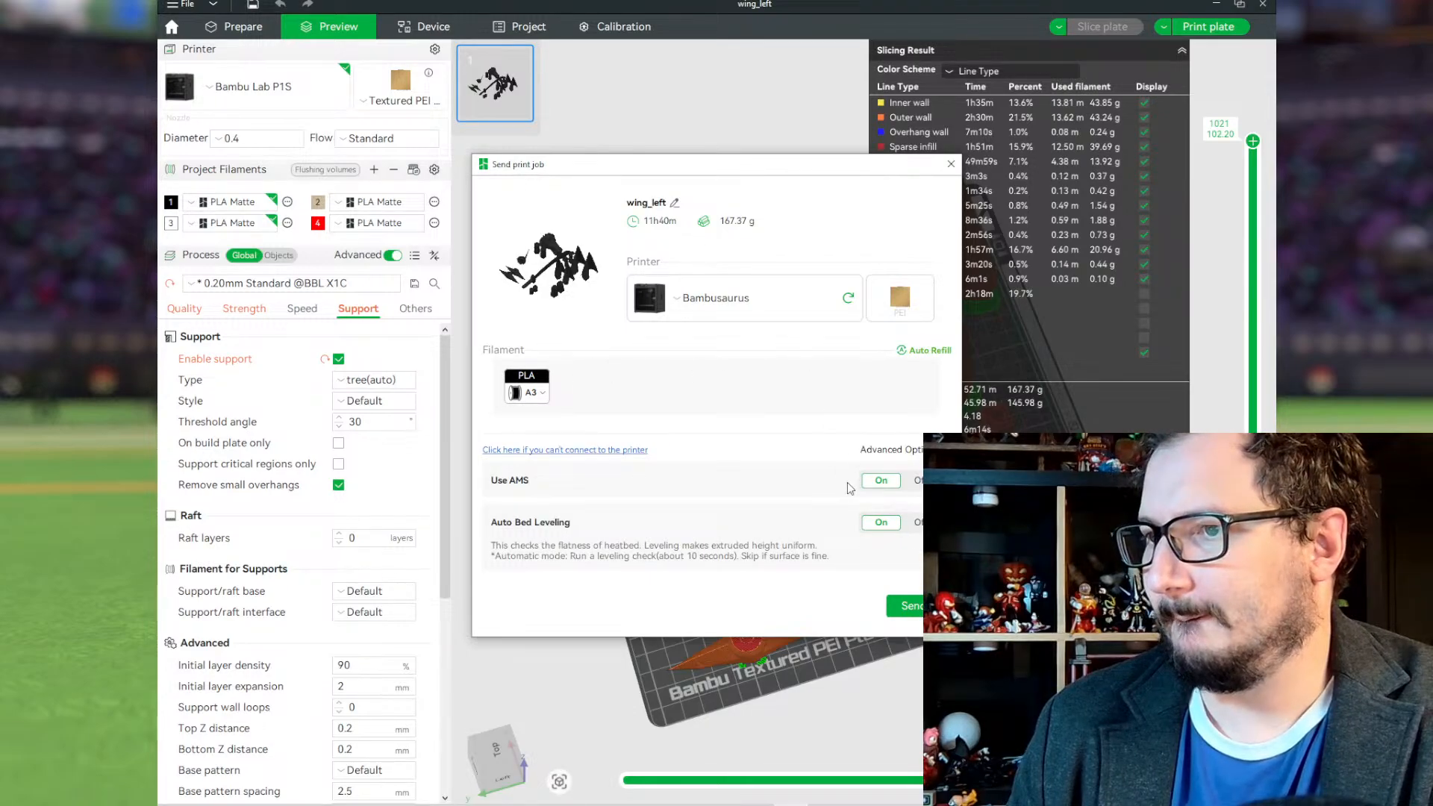
pyautogui.click(911, 606)
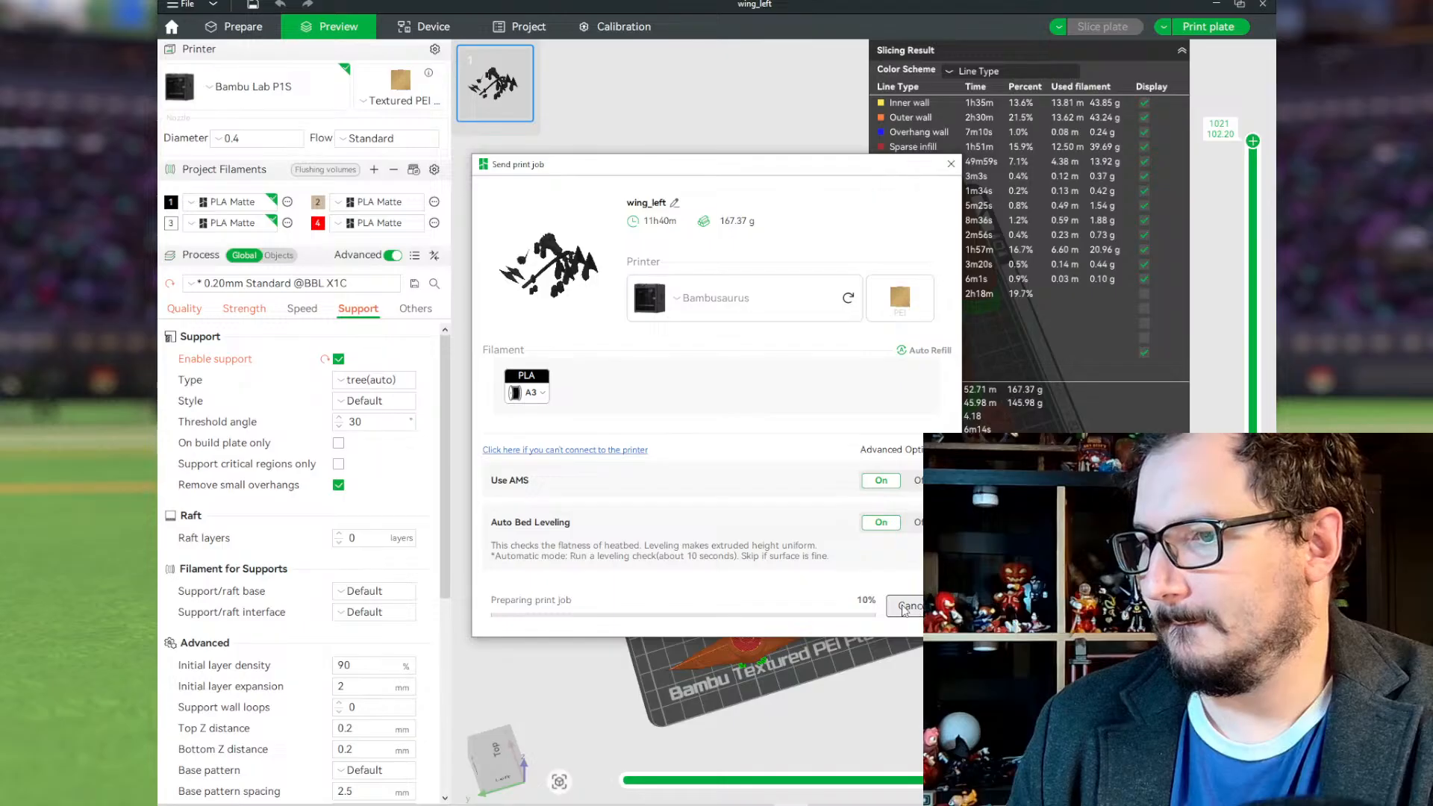